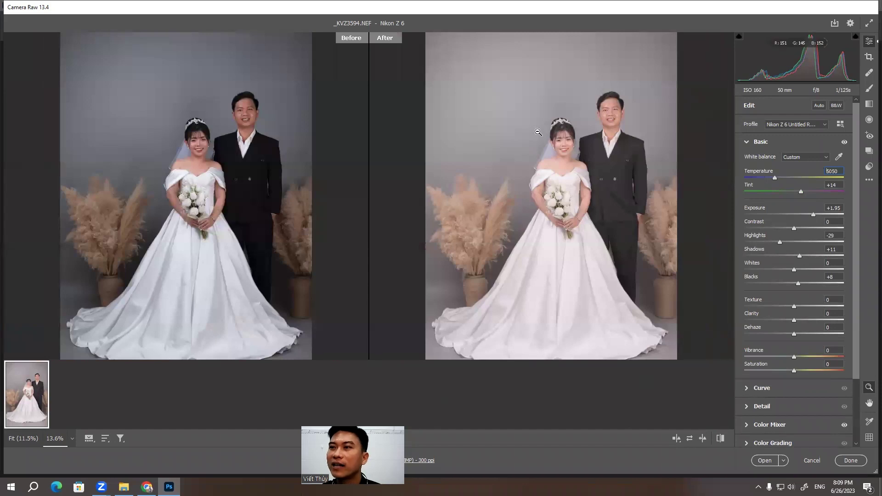
Zoom into the Before/After view and frame the couple's faces, centering the bride
left_click(594, 118)
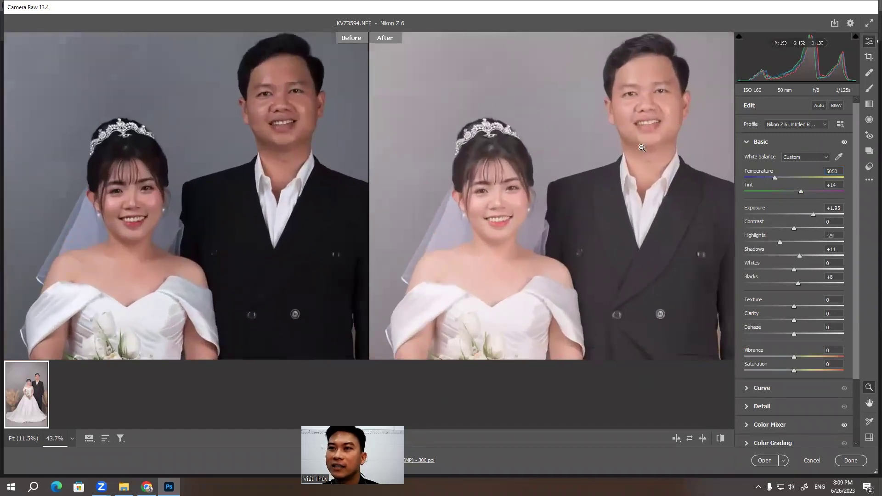
key("h")
left_click_drag(496, 263, 507, 205)
left_click_drag(505, 143, 491, 219)
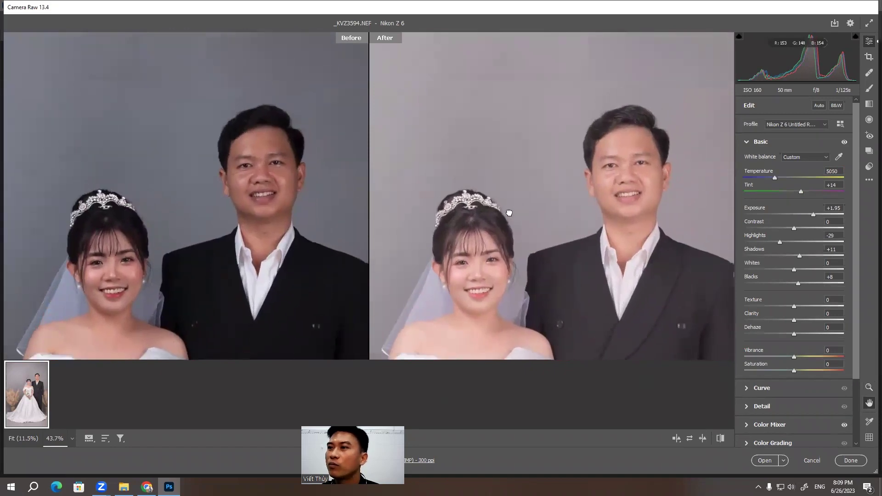
left_click_drag(530, 158, 503, 184)
key("z")
left_click_drag(464, 205, 528, 197)
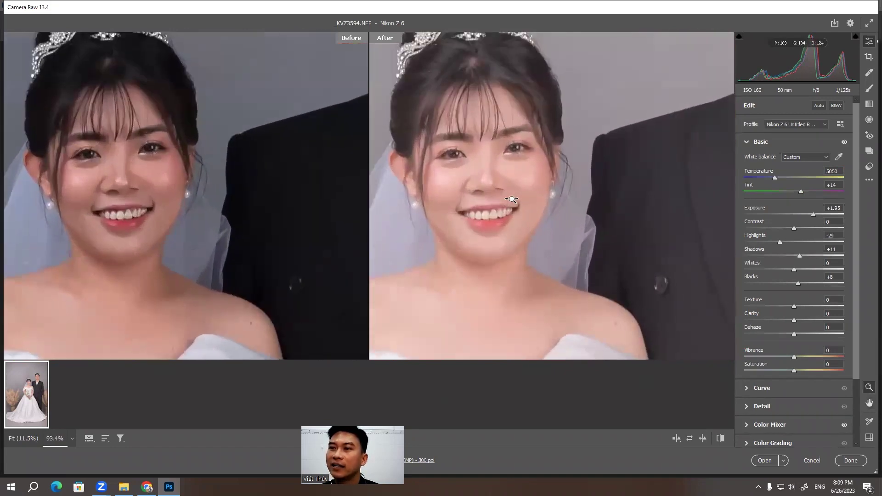
key("h")
left_click_drag(428, 250, 456, 211)
Zoom closer on the bride's face, reposition it, then back out toward the groom
key("z")
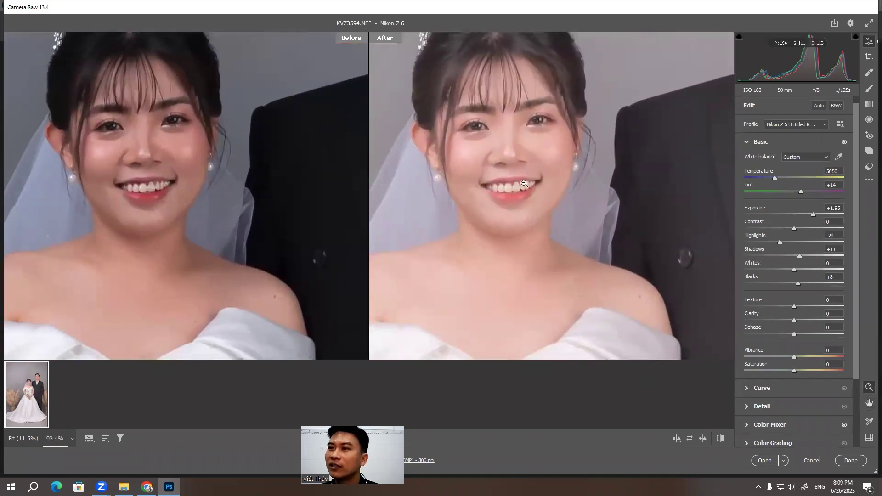
left_click_drag(533, 180, 543, 181)
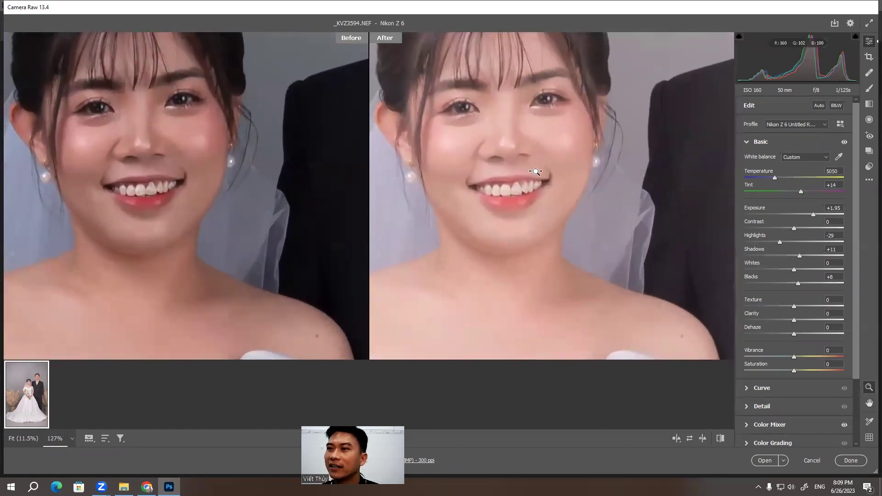
key("h")
mouse_move(597, 170)
left_mouse_down()
mouse_move(561, 173)
mouse_move(580, 186)
mouse_move(498, 205)
mouse_move(500, 239)
left_mouse_up()
key("z")
key("h")
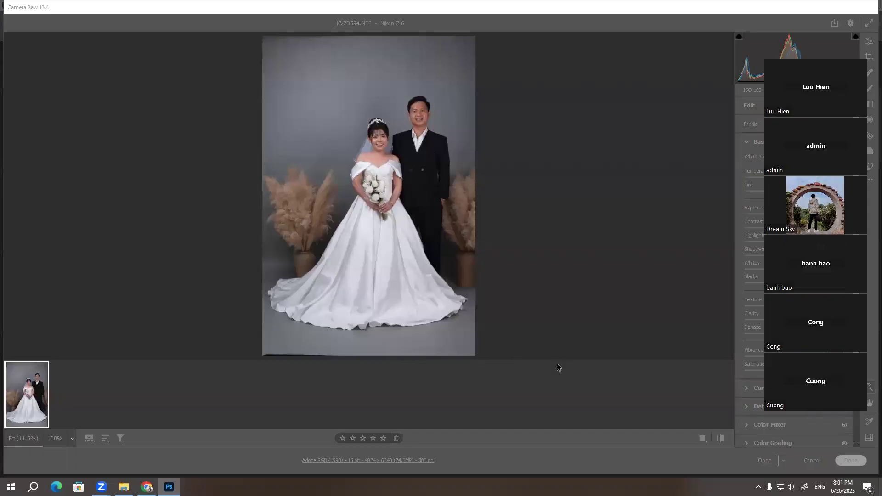
Show the untouched raw photo fitted to the window with the Basic section collapsed
left_click(802, 47)
left_click_drag(802, 48, 589, 268)
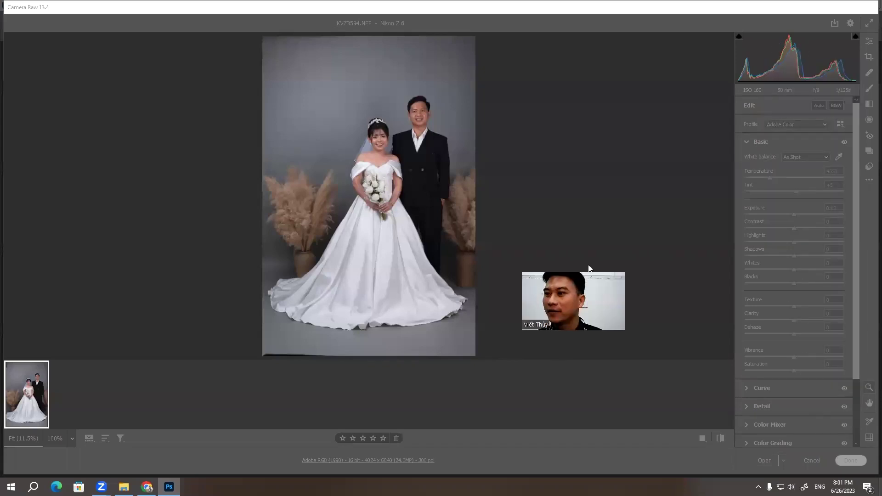
left_click(589, 271)
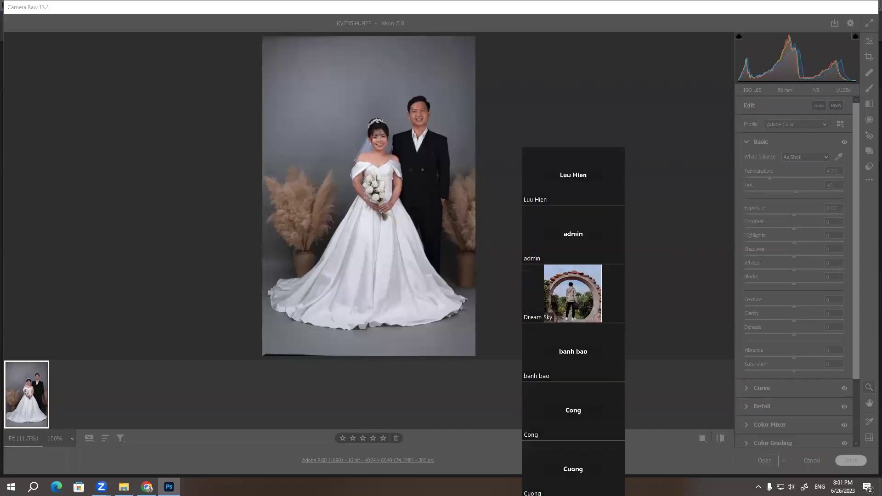
left_click(588, 265)
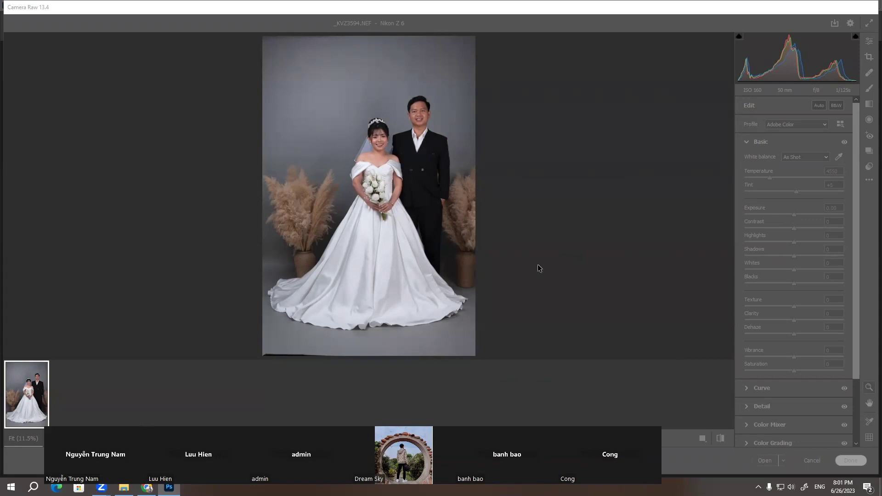
left_click(782, 143)
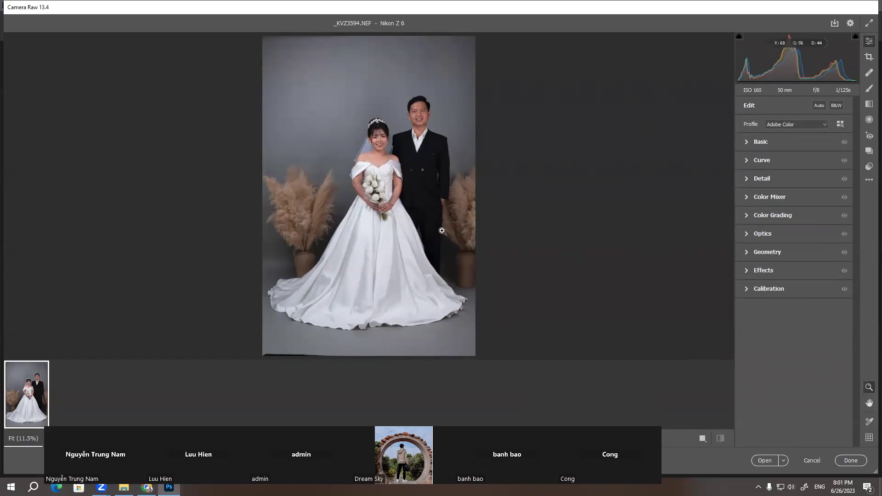
Zoom in and pan from the bride's face across to the groom's face and collar
mouse_move(442, 231)
left_mouse_down()
mouse_move(295, 220)
mouse_move(343, 218)
left_mouse_up()
key("h")
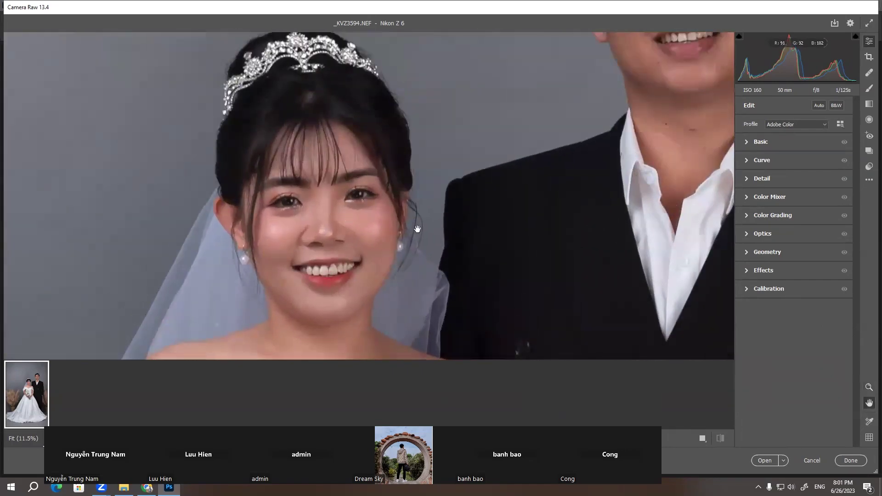
left_click_drag(417, 229, 306, 261)
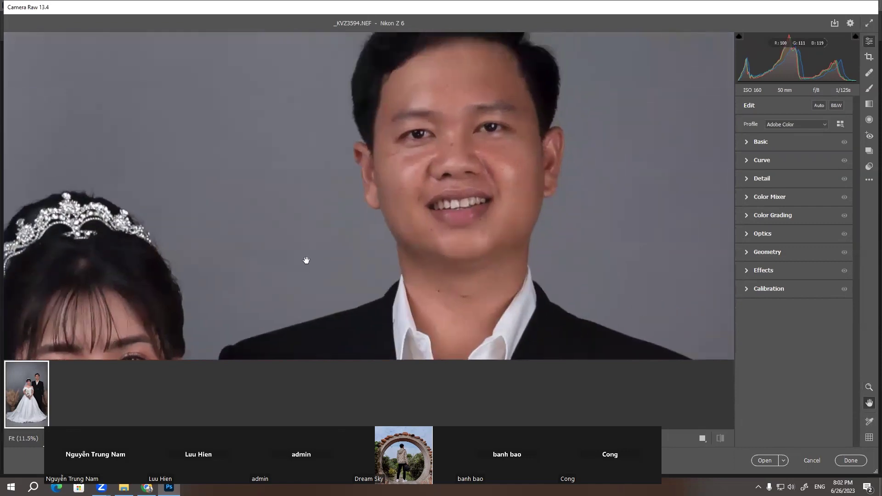
key("z")
key("h")
mouse_move(476, 222)
left_mouse_down()
mouse_move(472, 185)
mouse_move(320, 178)
left_mouse_up()
Zoom back out to fit and expand the Basic adjustments, still at defaults
scroll(320, 179, "down", 3)
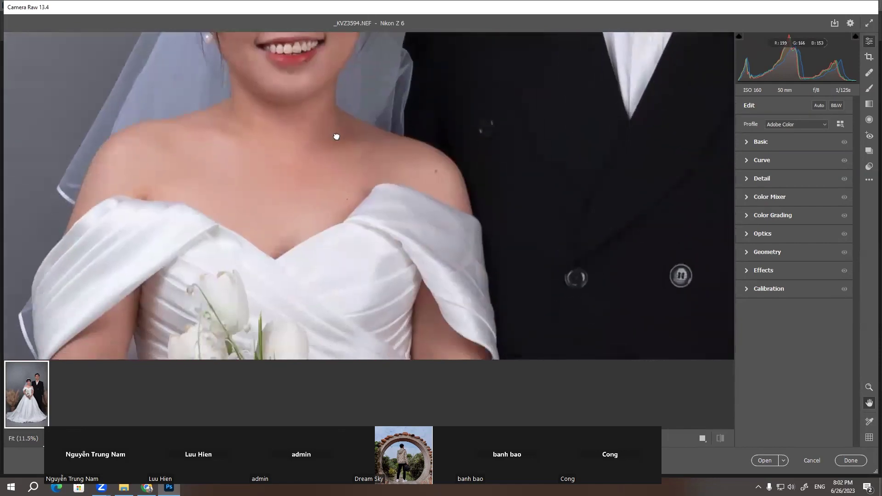
scroll(334, 133, "down", 3)
scroll(338, 181, "down", 2)
scroll(331, 154, "down", 1)
scroll(331, 154, "down", 2)
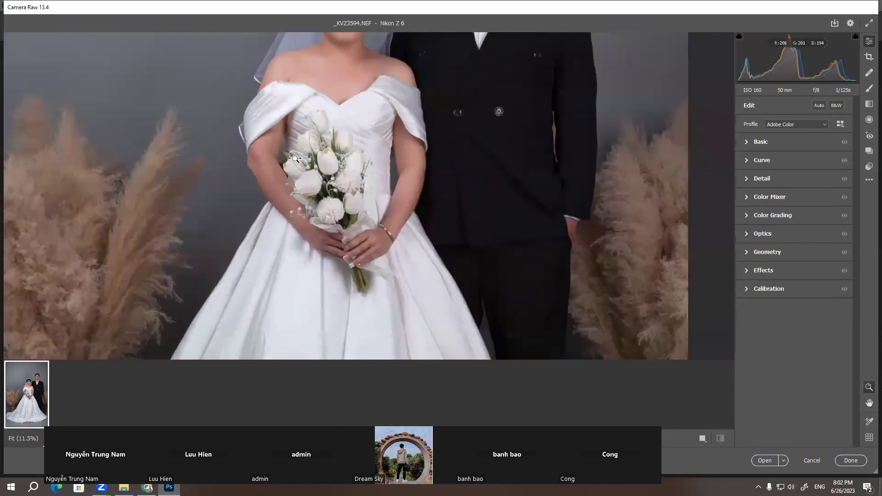
scroll(322, 170, "down", 1)
scroll(312, 184, "down", 2)
scroll(303, 202, "down", 1)
scroll(303, 202, "down", 2)
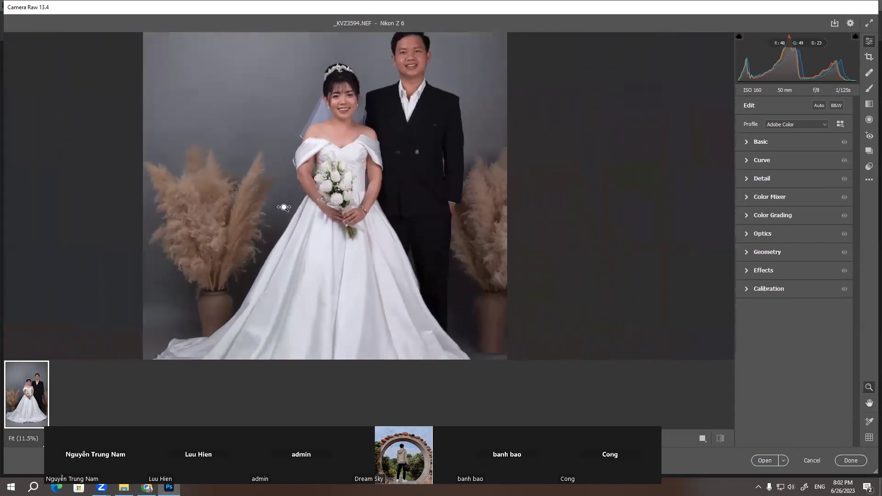
scroll(322, 205, "down", 1)
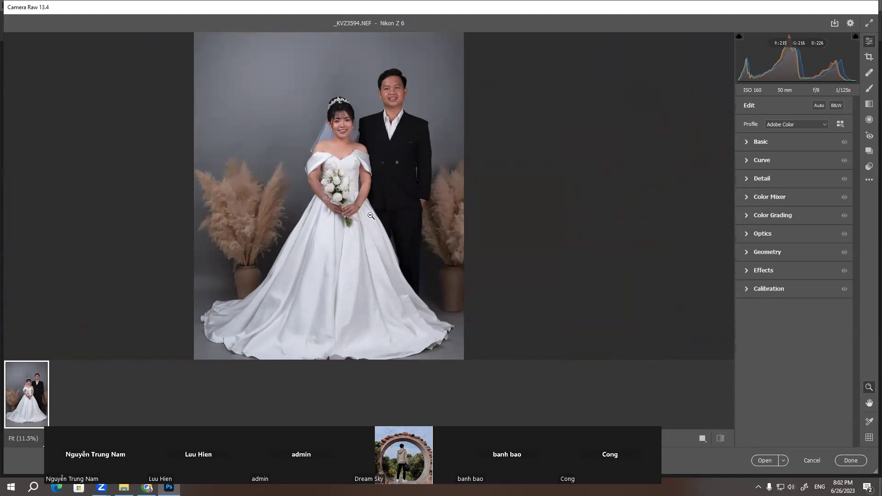
left_click(746, 140)
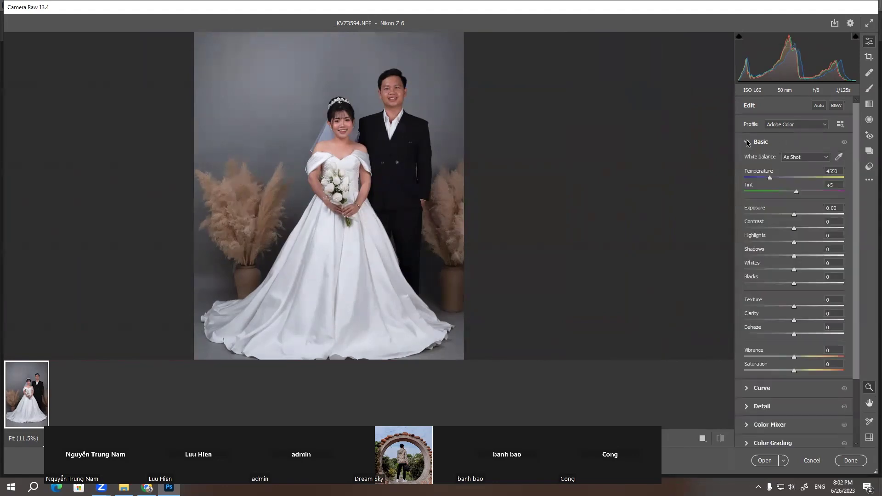
Collapse Basic, zoom in on the bride's head and shoulders, then back to the whole photo
left_click(746, 139)
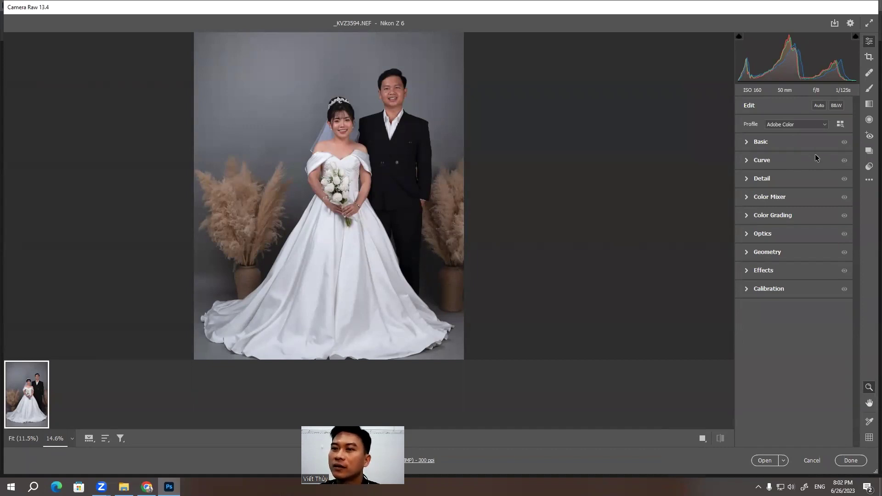
scroll(540, 175, "down", 1)
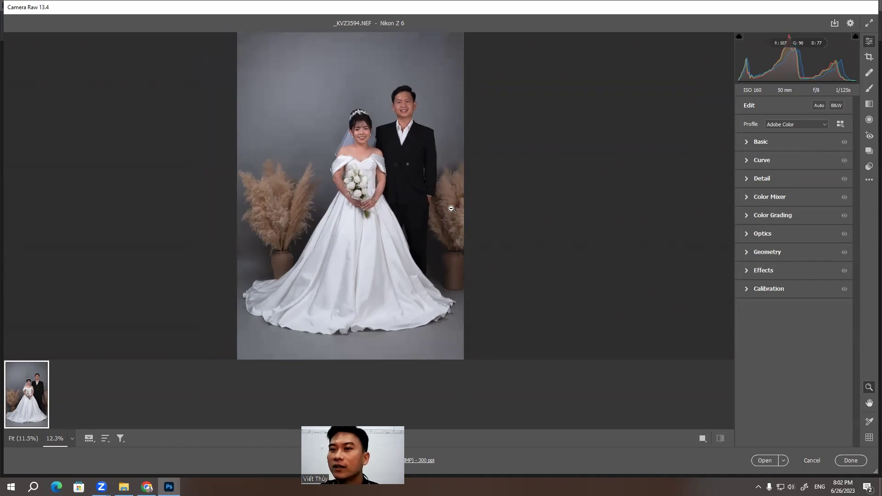
left_click_drag(364, 123, 464, 120)
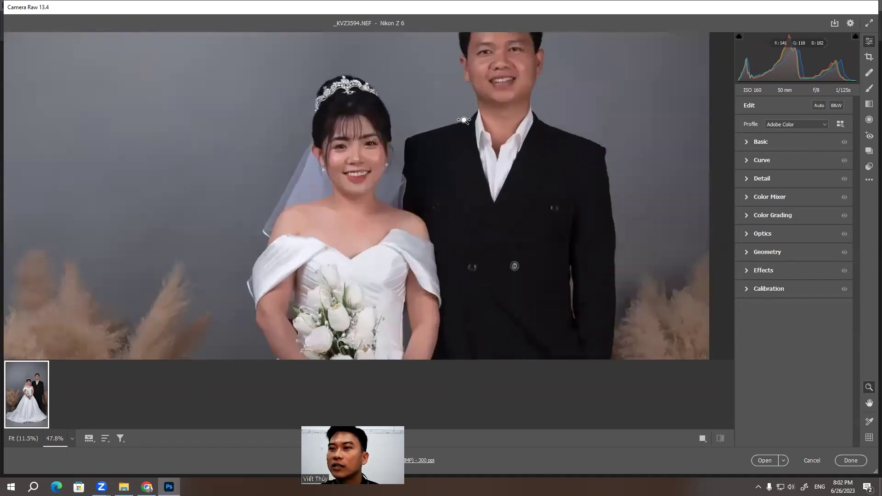
scroll(363, 152, "up", 1)
scroll(336, 166, "up", 1)
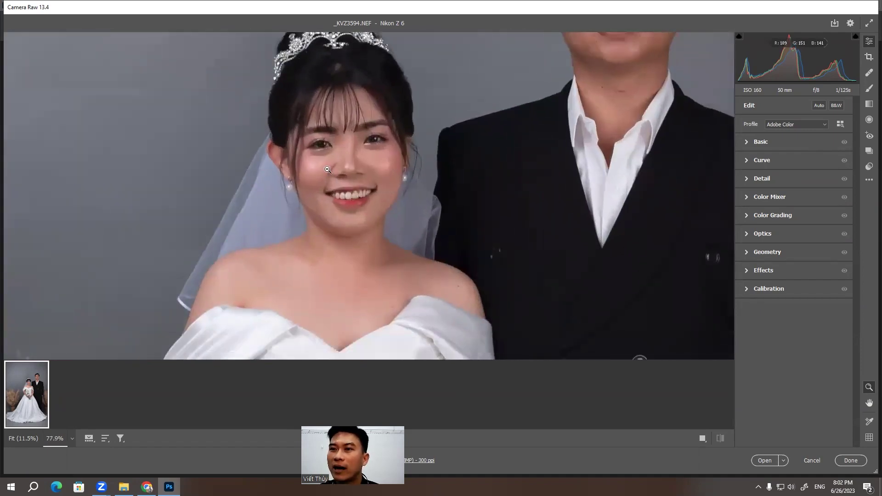
scroll(330, 179, "down", 3)
mouse_move(340, 186)
left_mouse_down()
mouse_move(360, 179)
mouse_move(166, 227)
left_mouse_up()
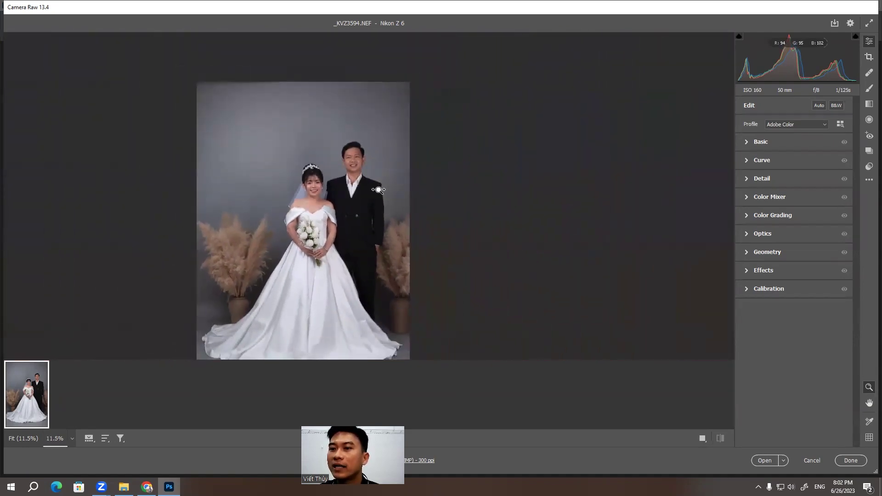
left_click_drag(378, 189, 372, 194)
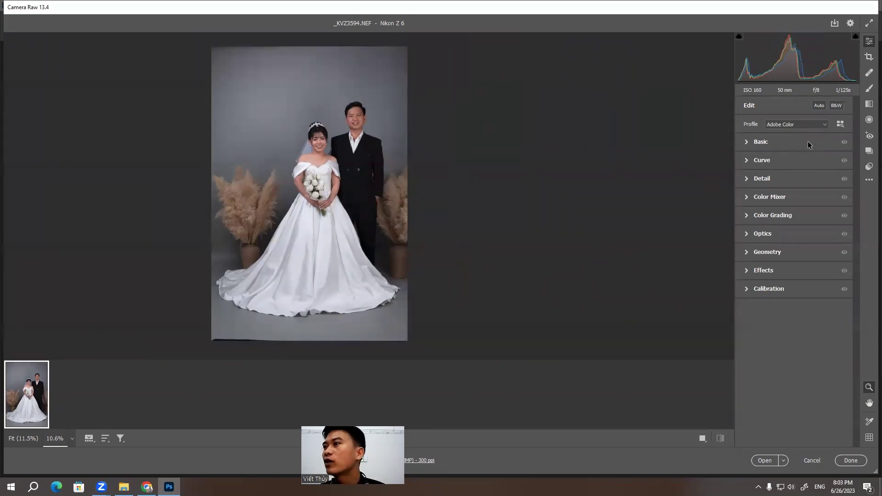
In the profile browser, collapse Adobe Raw and cancel Import Profiles & Presets without importing
left_click(840, 124)
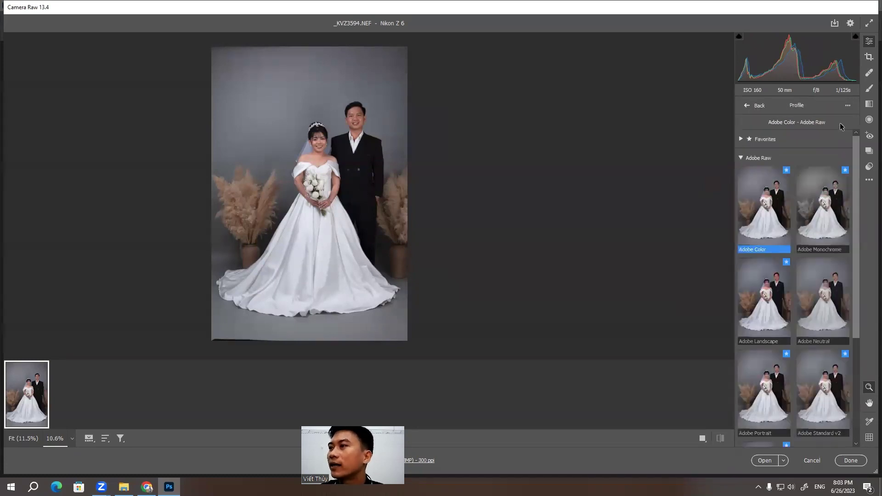
left_click(740, 158)
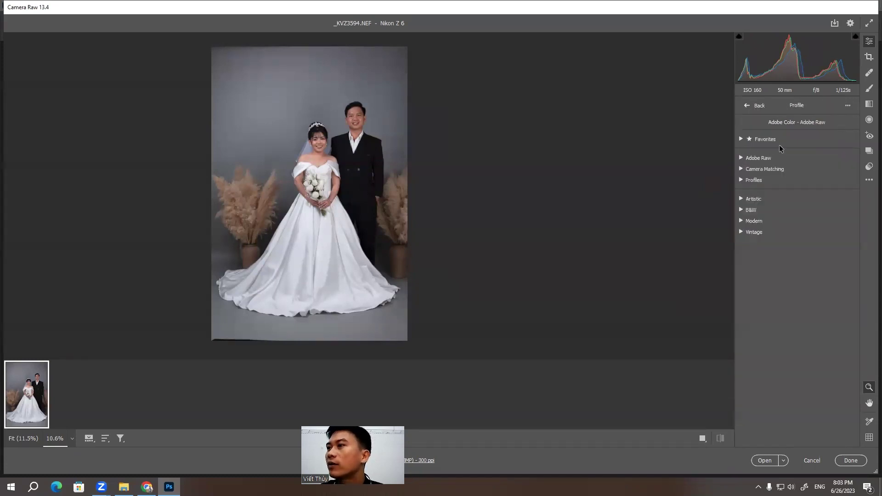
left_click(848, 107)
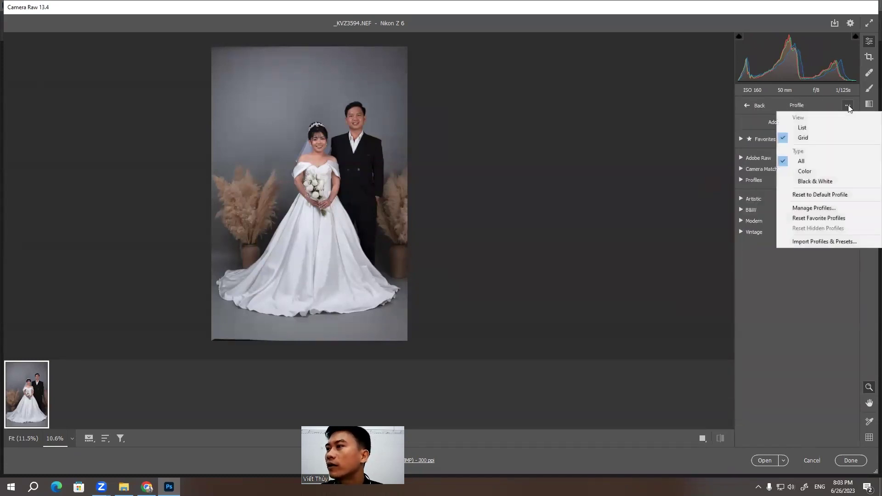
left_click(815, 240)
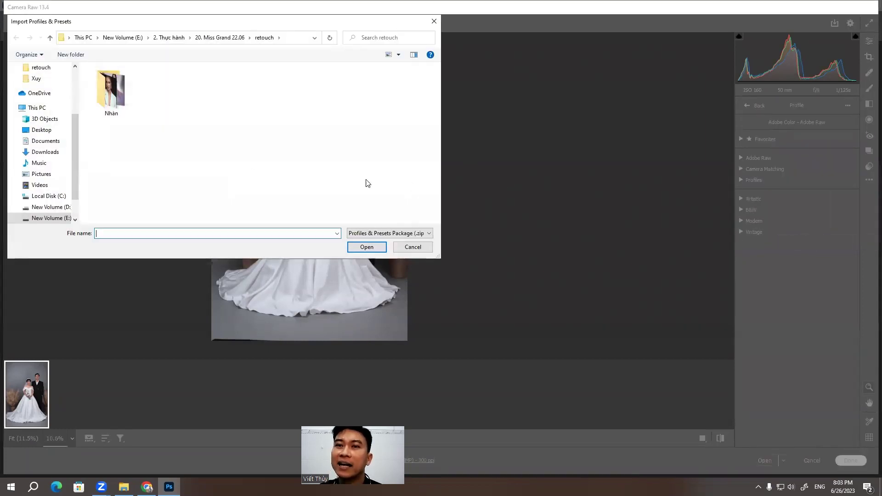
left_click(406, 248)
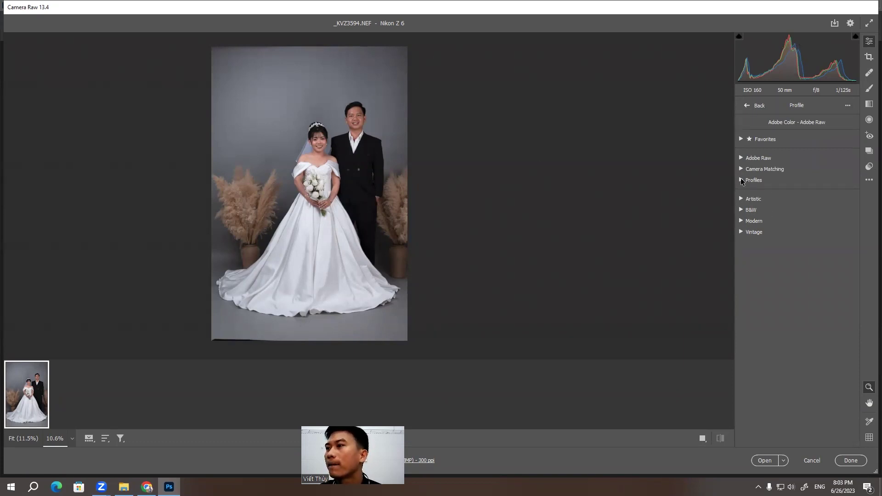
Apply the custom Nikon camera profile from the profile browser and return to editing
left_click(741, 179)
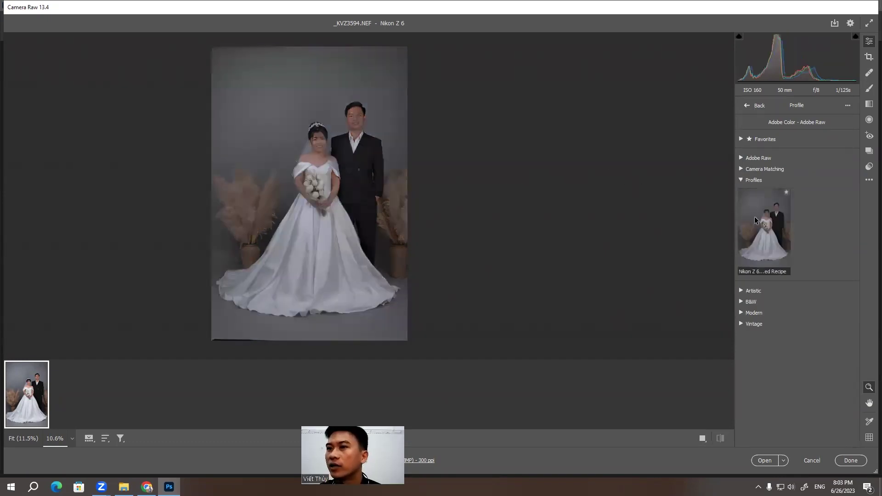
left_click(754, 216)
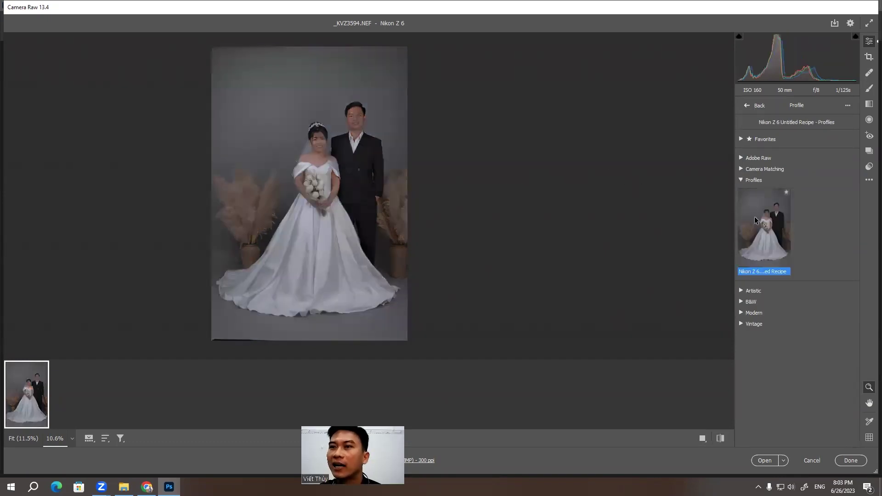
left_click(741, 180)
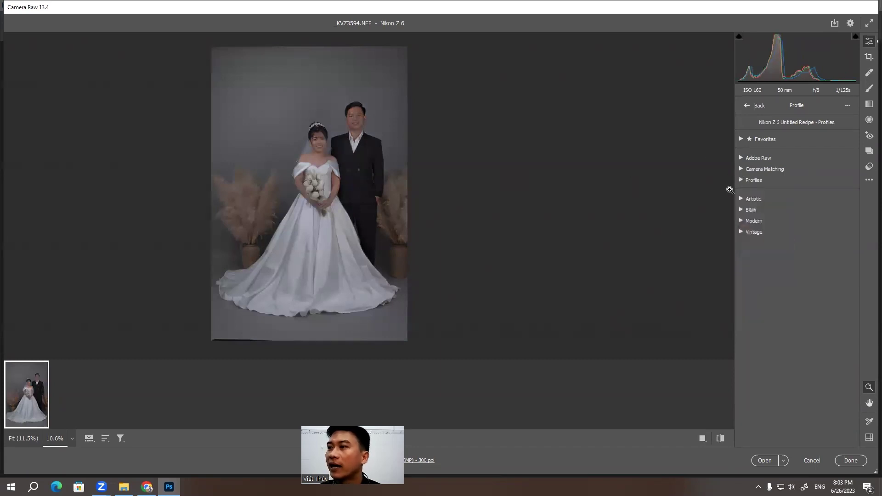
left_click(754, 105)
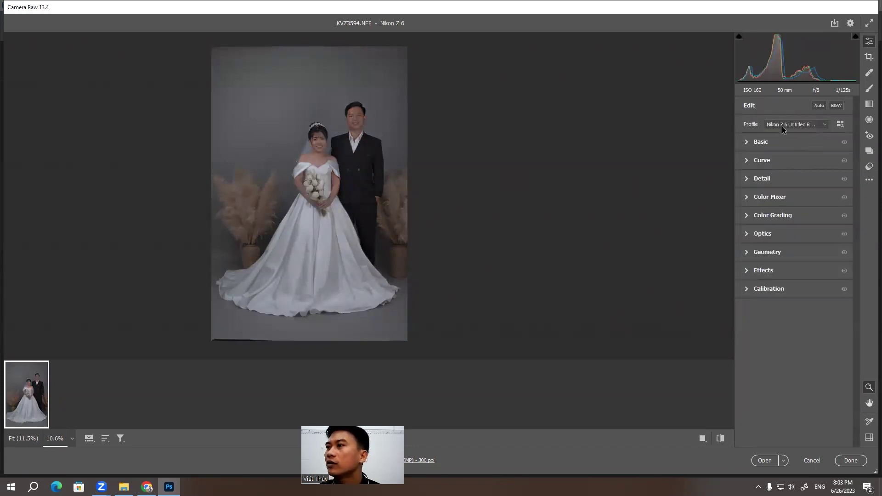
Switch the Profile dropdown to Adobe Color
left_click(782, 125)
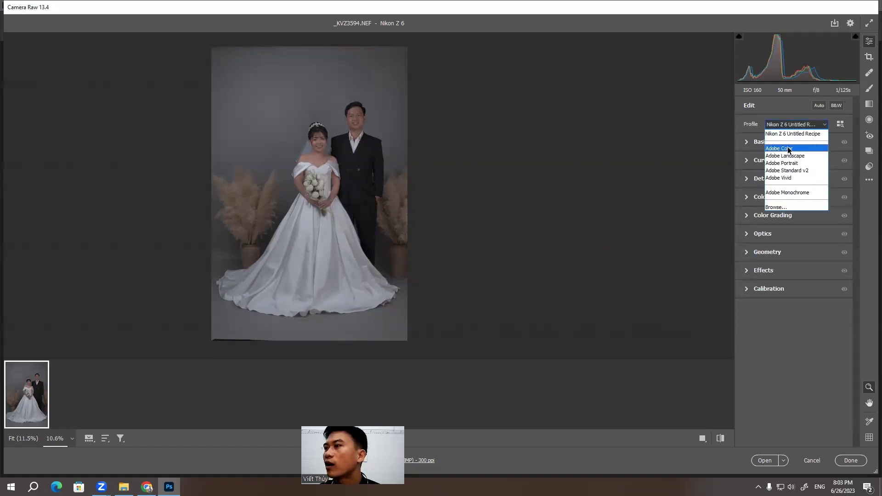
left_click(787, 147)
left_click(788, 124)
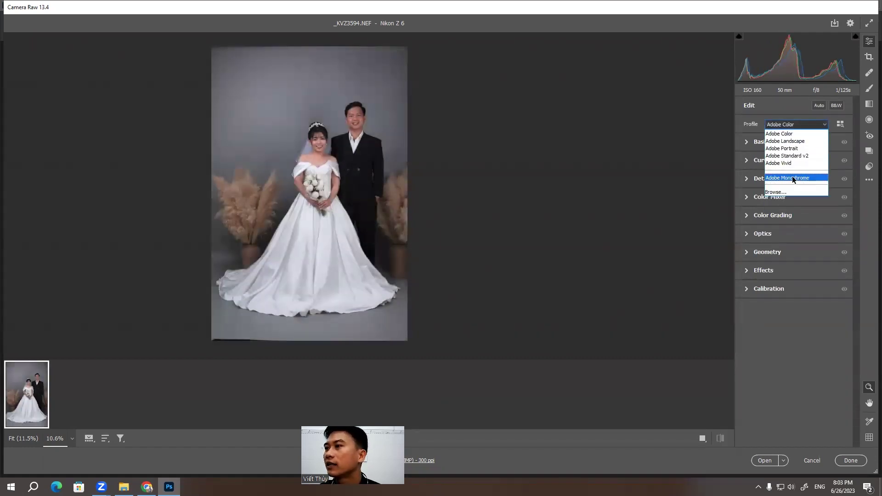
left_click(789, 125)
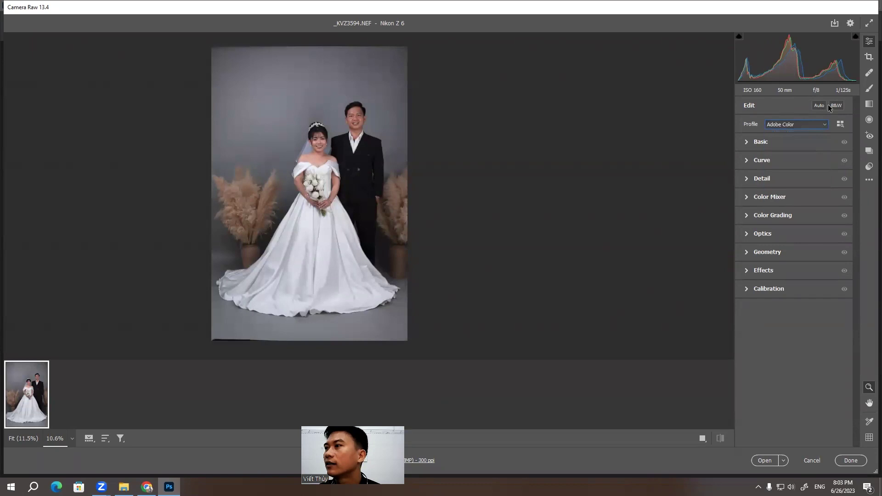
Reapply the Nikon Z 6 Untitled Recipe profile and expand the Basic adjustments
left_click(840, 125)
left_click(741, 158)
left_click(741, 180)
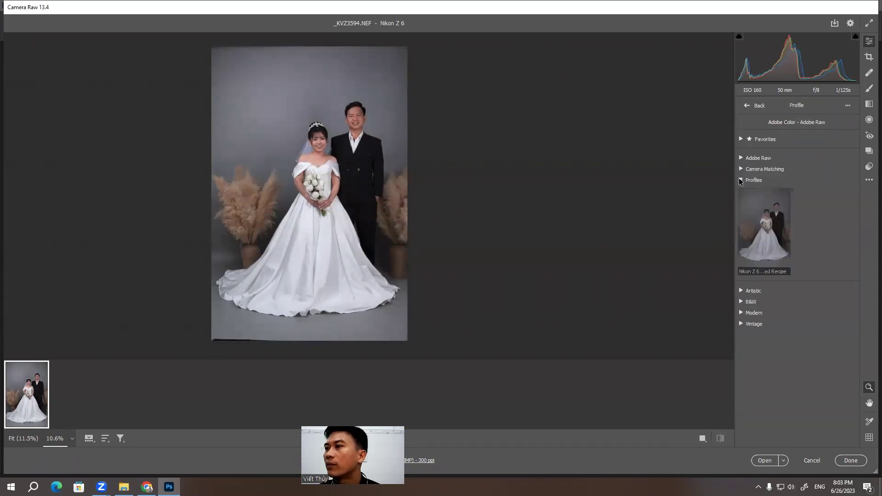
left_click(760, 219)
left_click(741, 180)
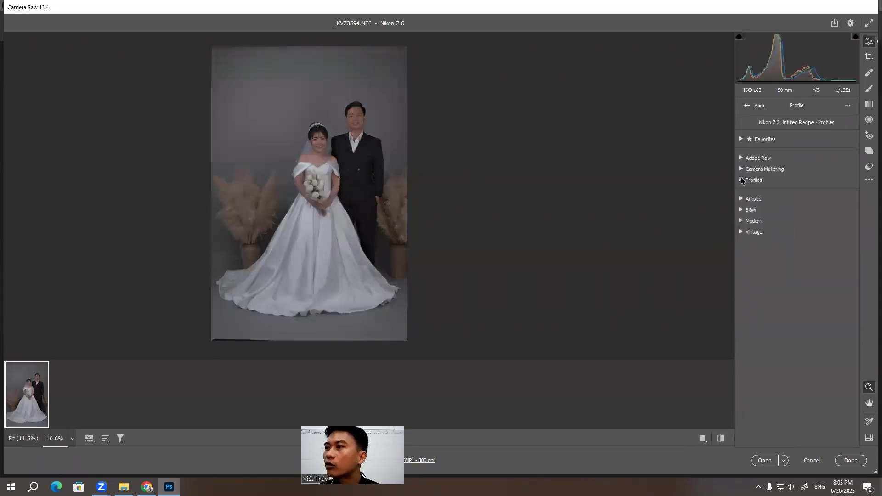
left_click(746, 106)
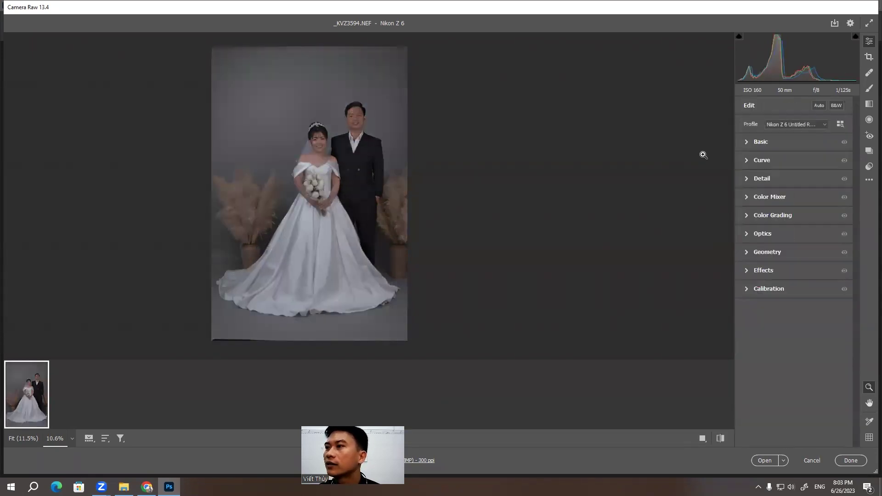
left_click(745, 140)
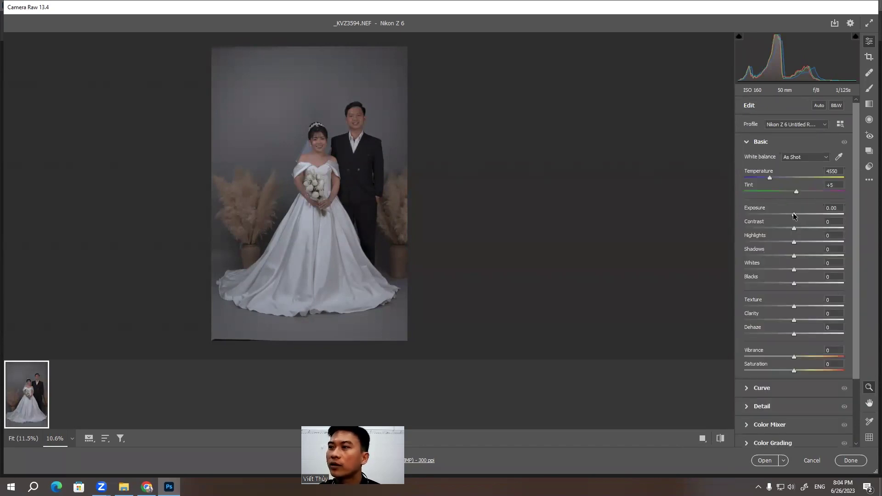
Raise Exposure to +1.75 and zoom in to center the groom's face
left_click_drag(794, 214, 811, 212)
scroll(338, 139, "up", 2)
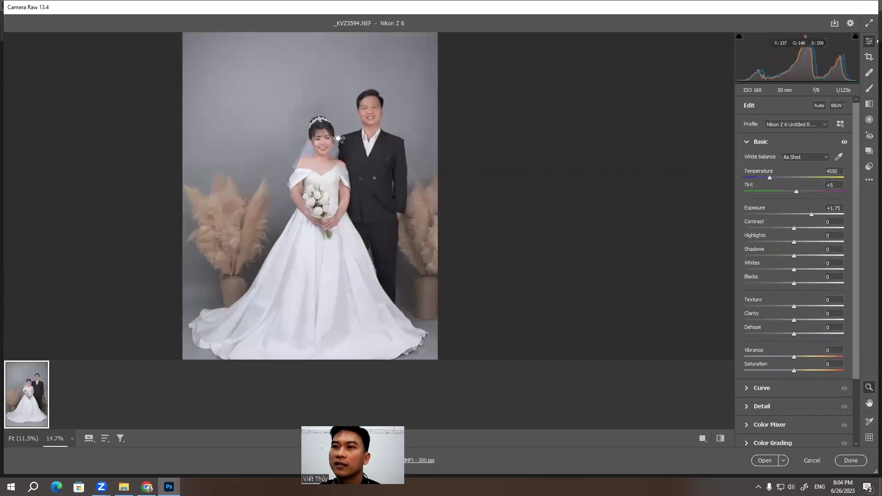
left_click_drag(338, 139, 442, 182)
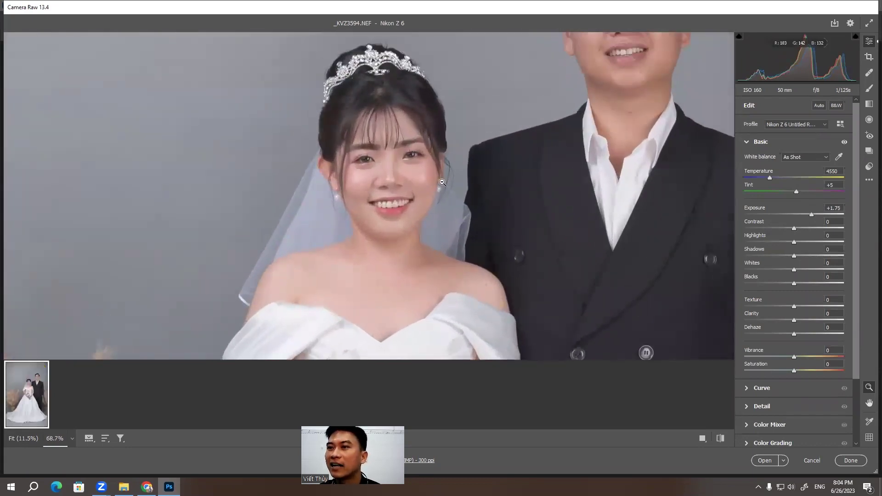
mouse_move(463, 193)
left_mouse_down()
mouse_move(472, 197)
mouse_move(435, 252)
left_mouse_up()
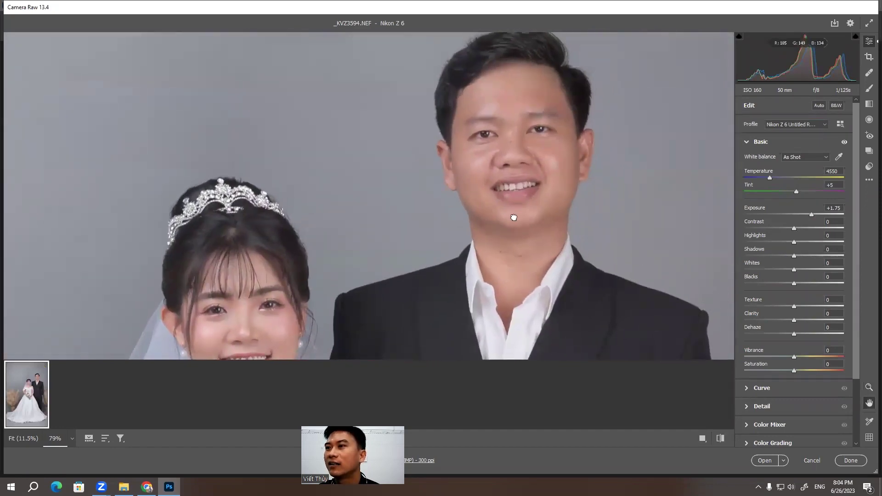
left_click_drag(511, 219, 483, 240)
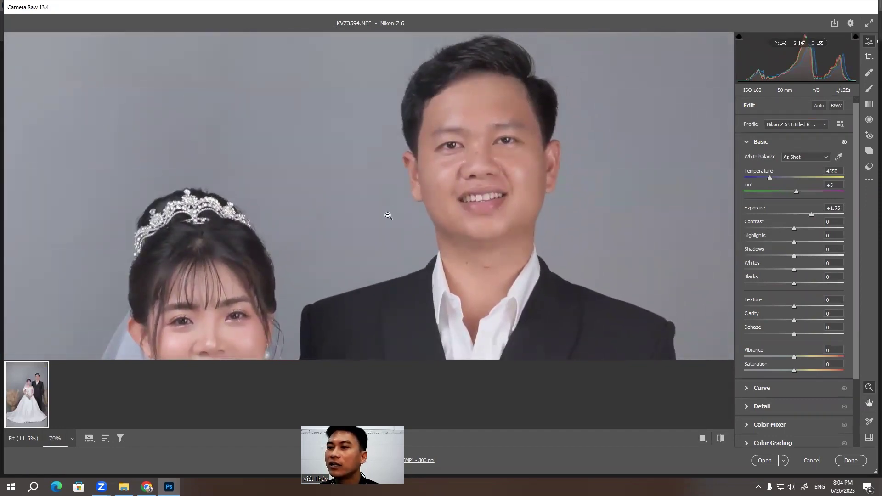
Pan the brightened preview over to center the bride's face
key("h")
left_click_drag(388, 216, 352, 169)
left_click_drag(287, 260, 331, 183)
left_click_drag(325, 233, 339, 178)
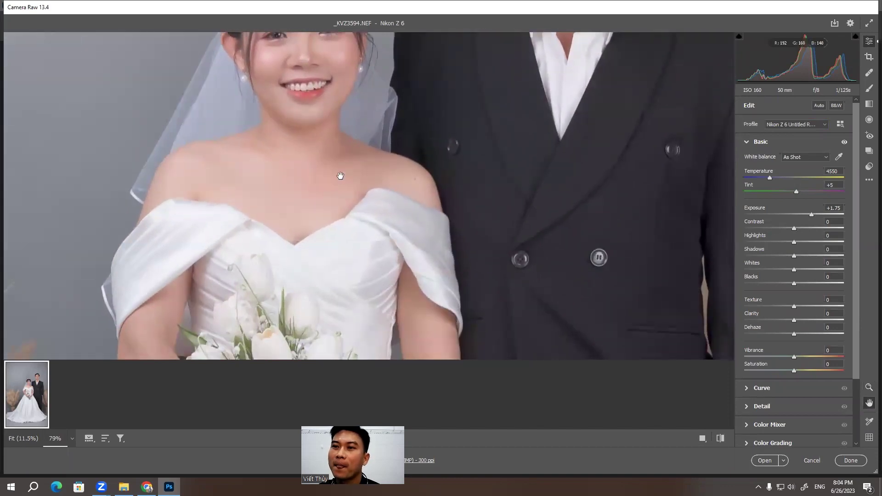
mouse_move(347, 121)
left_mouse_down()
mouse_move(356, 181)
mouse_move(372, 208)
left_mouse_up()
scroll(391, 176, "down", 2)
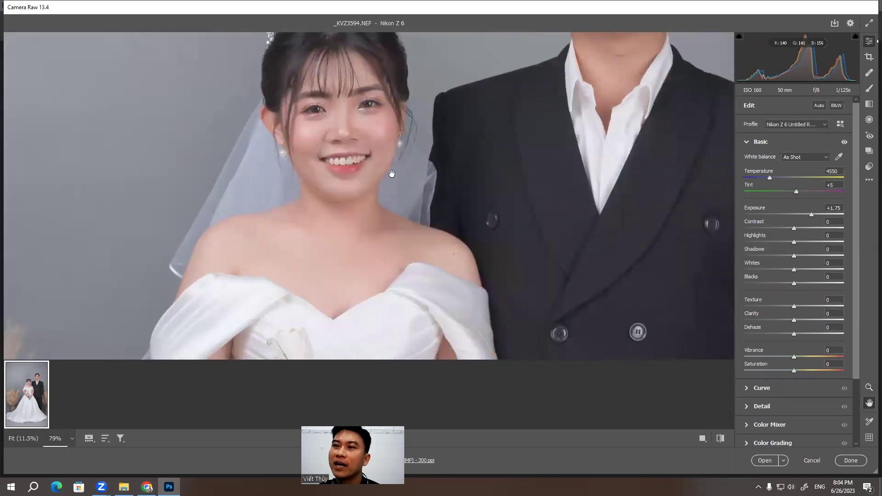
key("z")
Scroll around the zoomed preview to inspect the suit and dress at +1.75 exposure
scroll(340, 178, "down", 2)
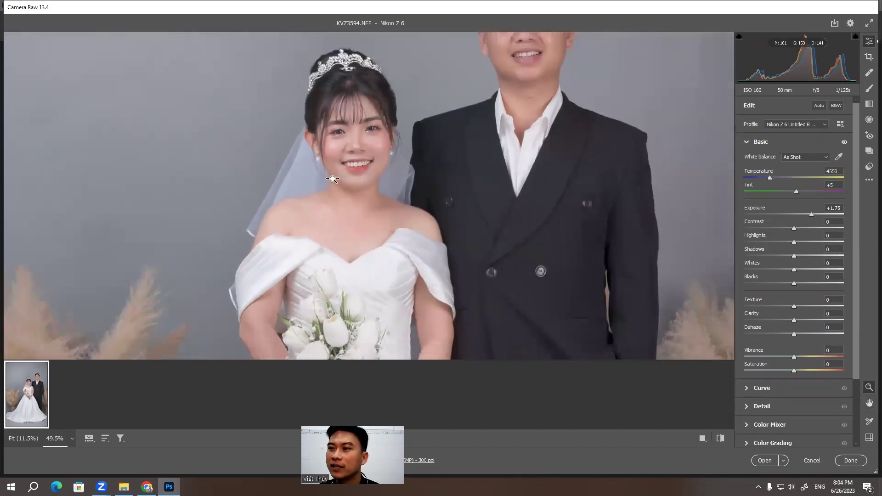
scroll(623, 219, "up", 3)
scroll(623, 220, "up", 2)
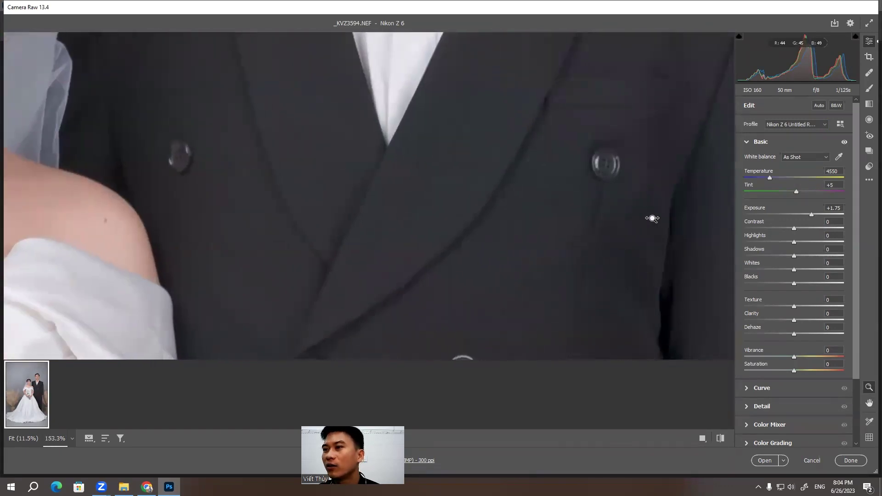
scroll(524, 203, "down", 1)
scroll(461, 191, "down", 1)
scroll(484, 205, "down", 2)
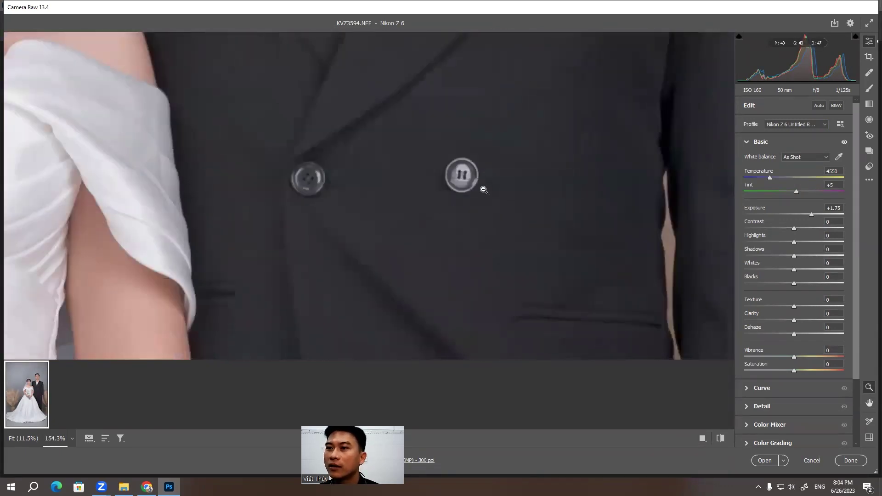
scroll(482, 189, "down", 2)
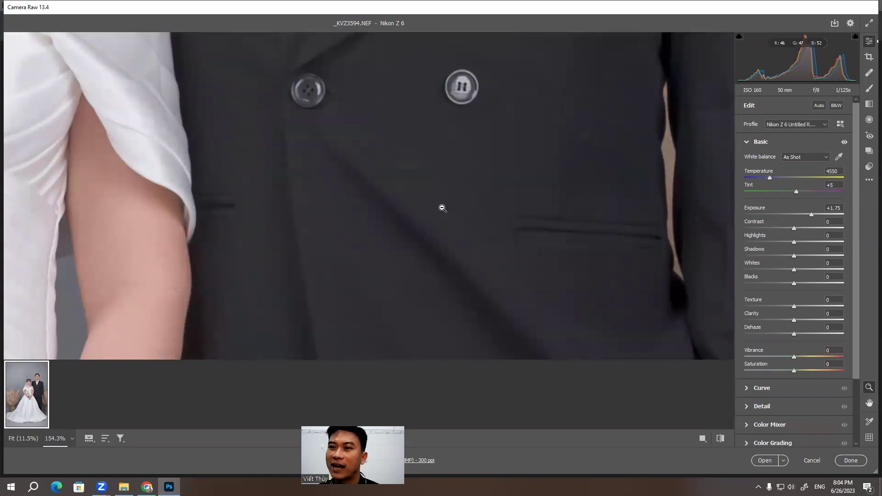
scroll(443, 202, "down", 2)
scroll(446, 195, "down", 2)
scroll(446, 195, "down", 2)
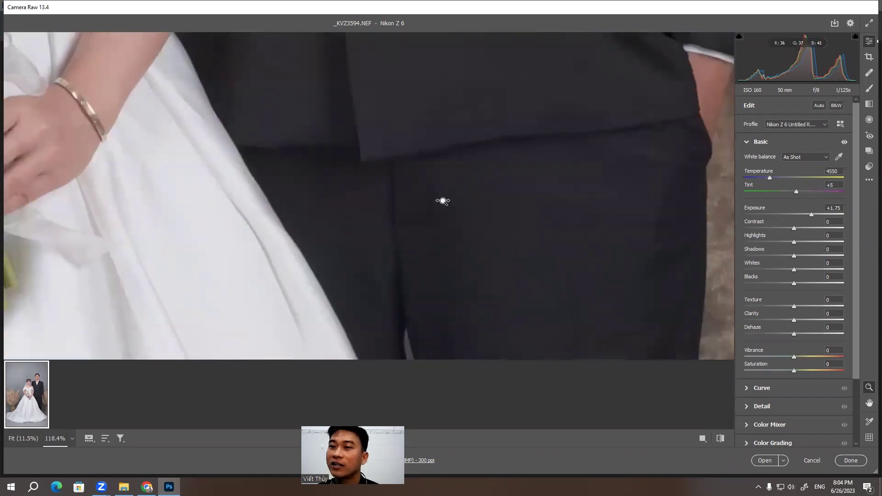
scroll(456, 195, "down", 1)
scroll(443, 199, "down", 3)
scroll(366, 210, "down", 3)
scroll(389, 198, "down", 2)
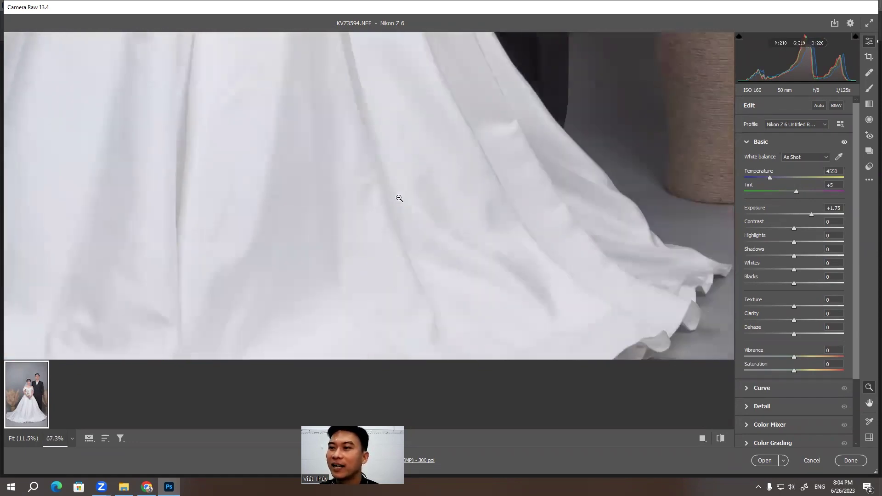
scroll(398, 197, "down", 2)
scroll(441, 198, "down", 2)
scroll(391, 216, "down", 2)
scroll(414, 229, "up", 3)
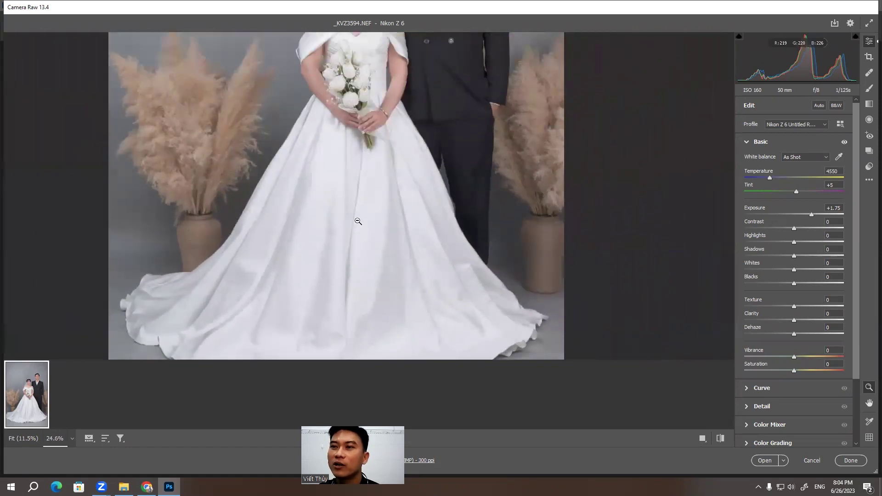
Show before and after side by side and center the bride's face in both panes
left_click(702, 439)
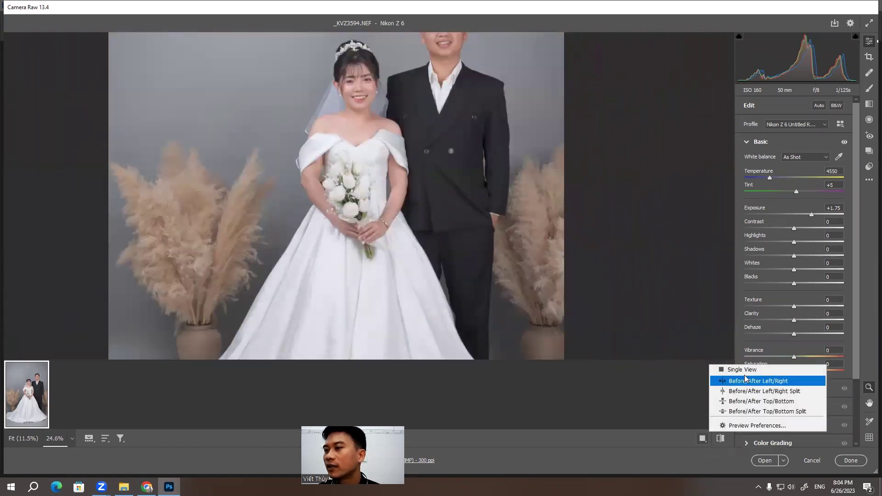
left_click(737, 383)
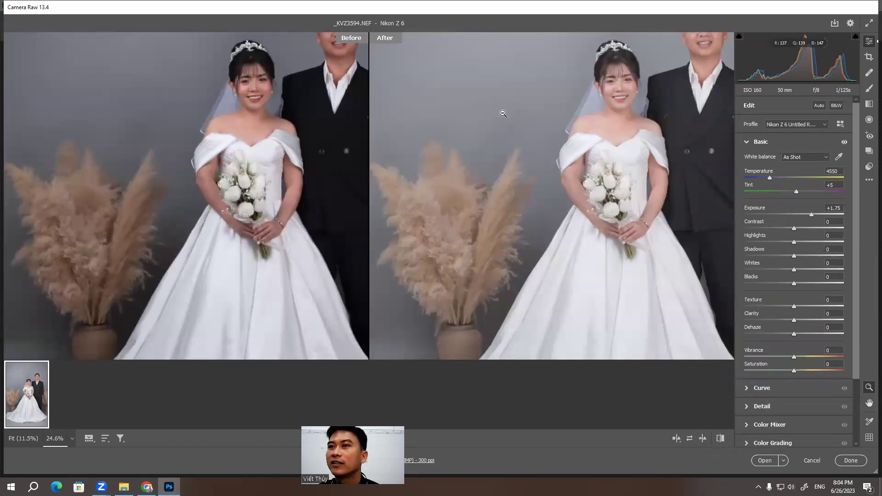
scroll(503, 113, "up", 2)
scroll(550, 115, "up", 3)
scroll(556, 134, "down", 3)
left_click_drag(347, 217, 310, 223)
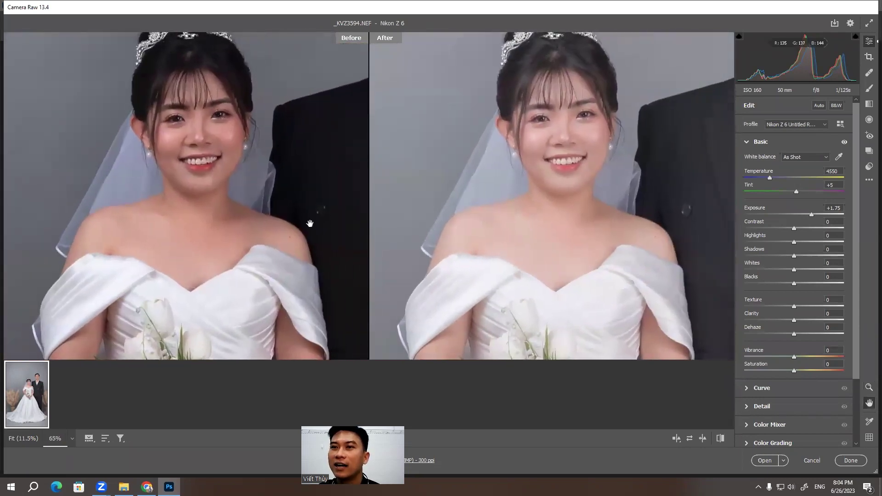
Zoom in on the bride's face and mouth, then out to the groom's full suit
key("z")
left_click_drag(510, 148, 606, 150)
left_click_drag(437, 168, 397, 191)
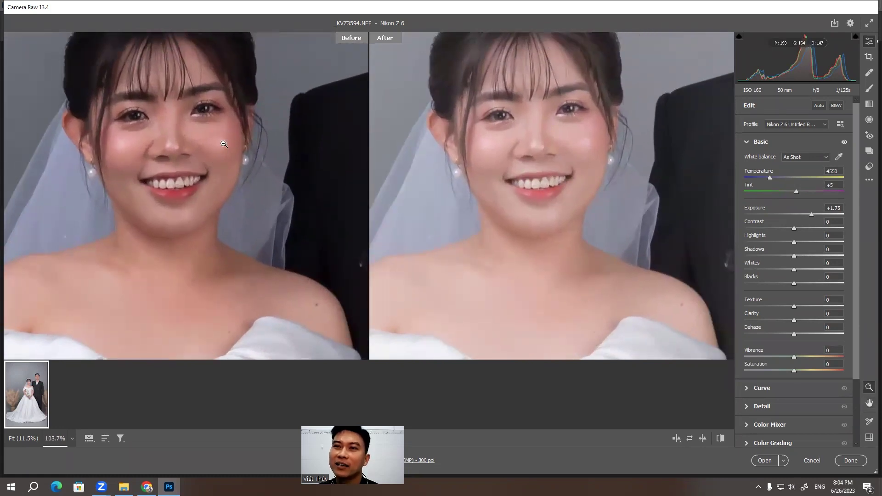
mouse_move(171, 210)
left_mouse_down()
mouse_move(195, 202)
mouse_move(199, 210)
left_mouse_up()
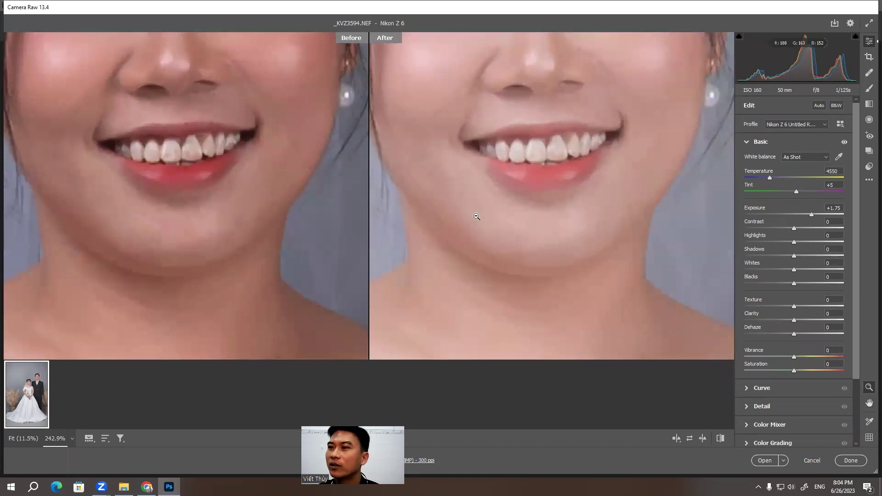
scroll(537, 217, "up", 3)
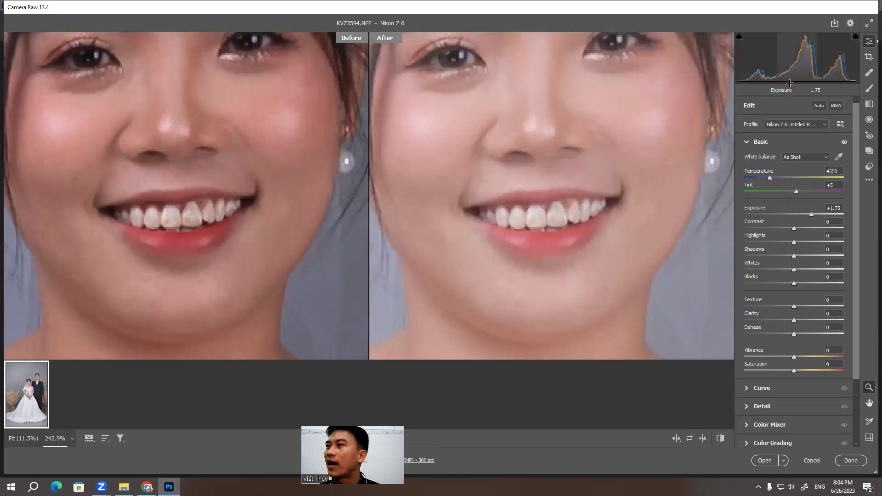
mouse_move(515, 132)
left_mouse_down()
mouse_move(232, 190)
mouse_move(291, 182)
left_mouse_up()
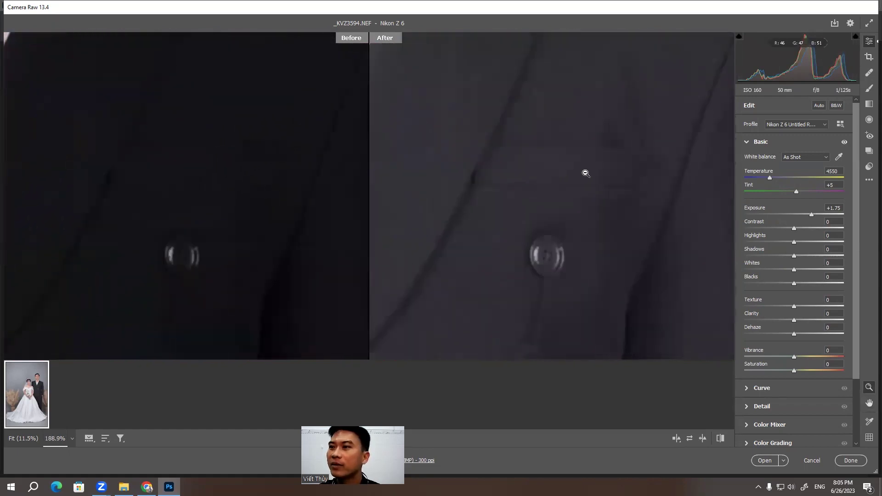
left_click_drag(601, 154, 486, 163)
scroll(508, 181, "down", 5)
Pan the comparison, zoom in on the couple's faces, then out to both full portraits
key("h")
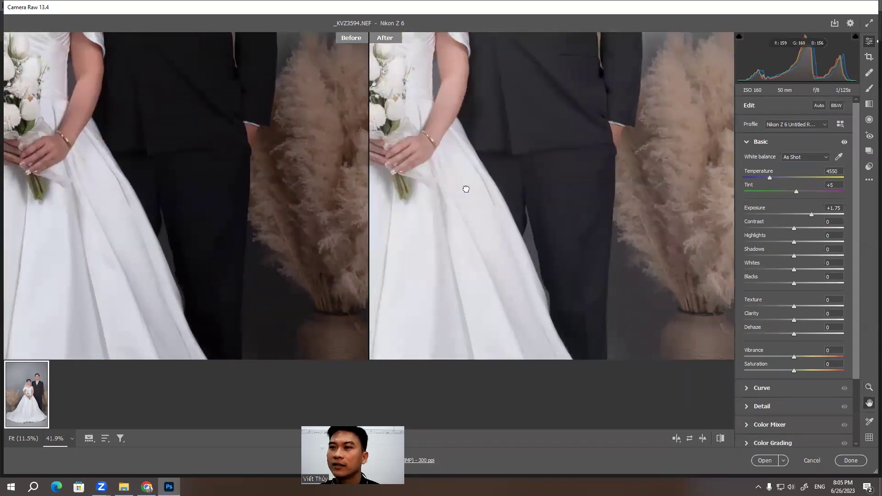
scroll(465, 189, "up", 3)
scroll(481, 178, "up", 3)
scroll(481, 210, "up", 3)
scroll(480, 230, "up", 3)
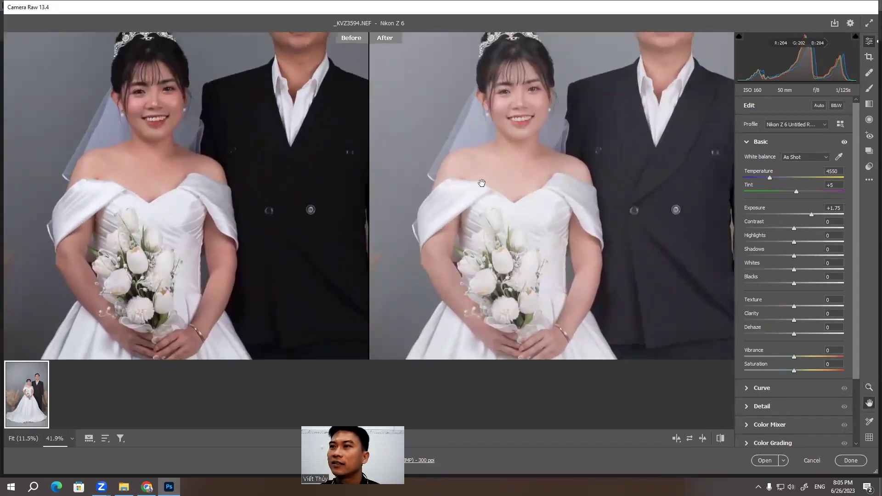
scroll(481, 183, "up", 3)
key("z")
mouse_move(514, 133)
left_mouse_down()
mouse_move(591, 134)
mouse_move(422, 160)
left_mouse_up()
scroll(551, 144, "down", 5)
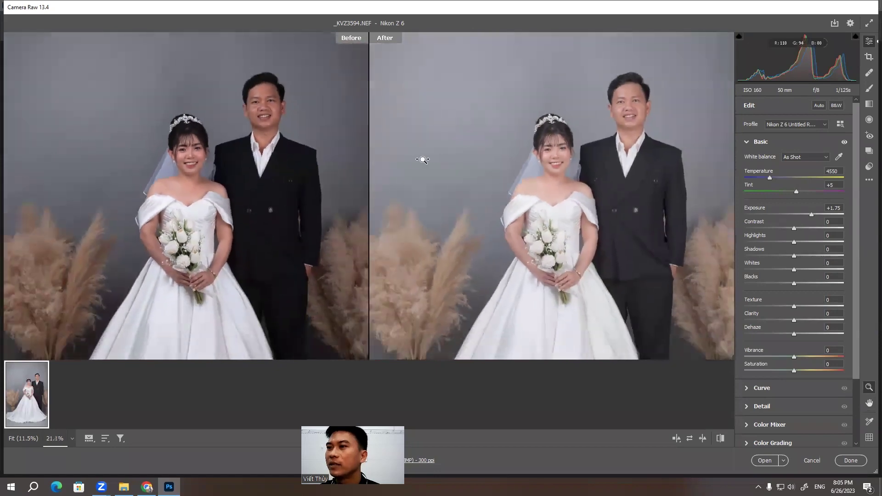
left_click_drag(422, 159, 478, 150)
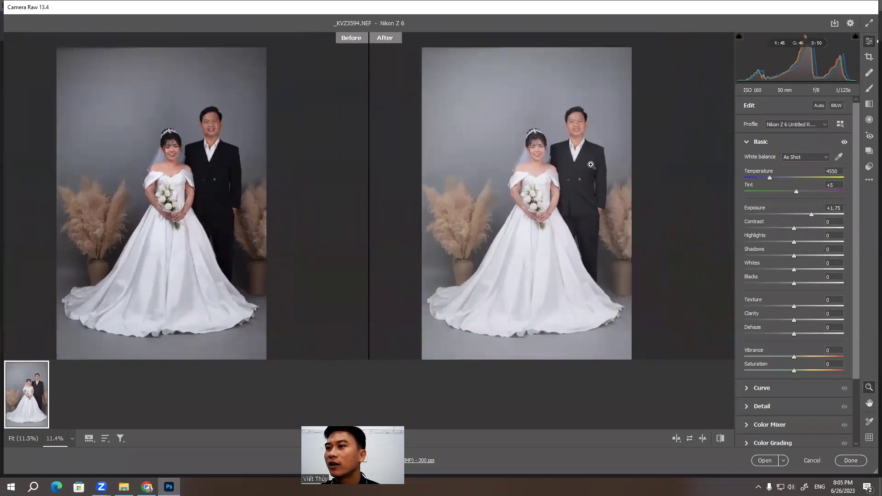
In single view, set Exposure +1.85, Highlights -29, Shadows +11 and Blacks +8
left_click(676, 438)
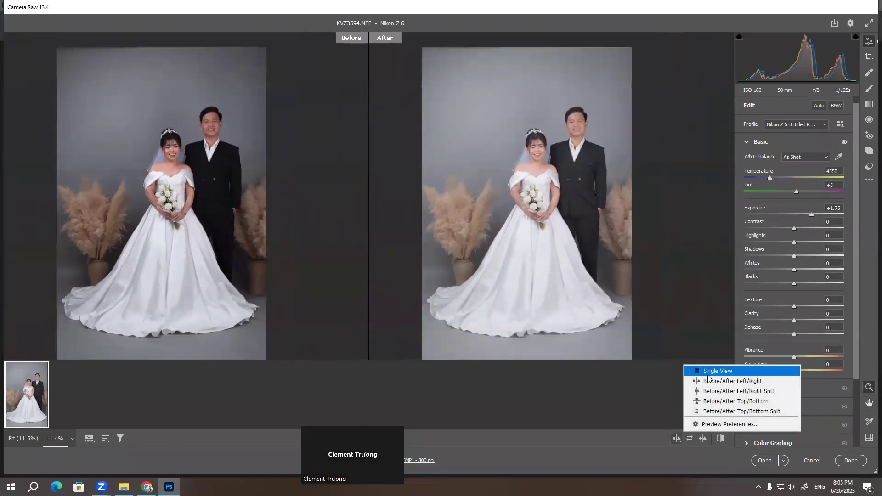
left_click(713, 372)
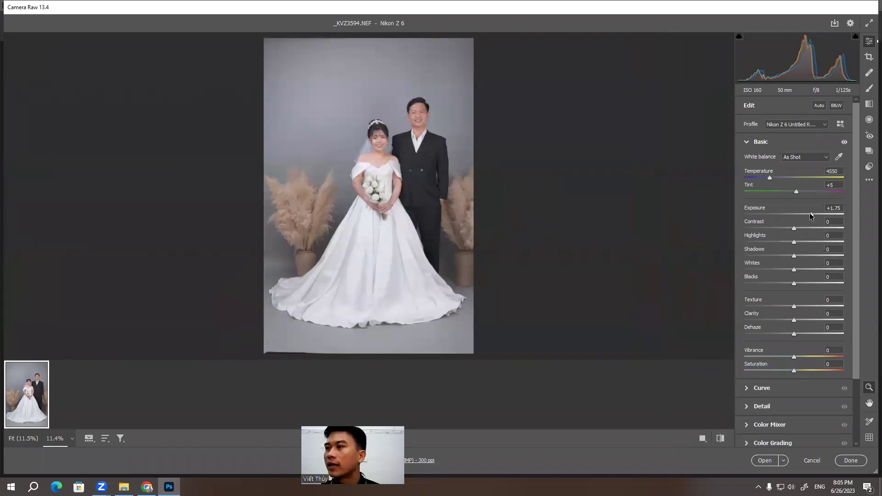
left_click_drag(809, 213, 811, 213)
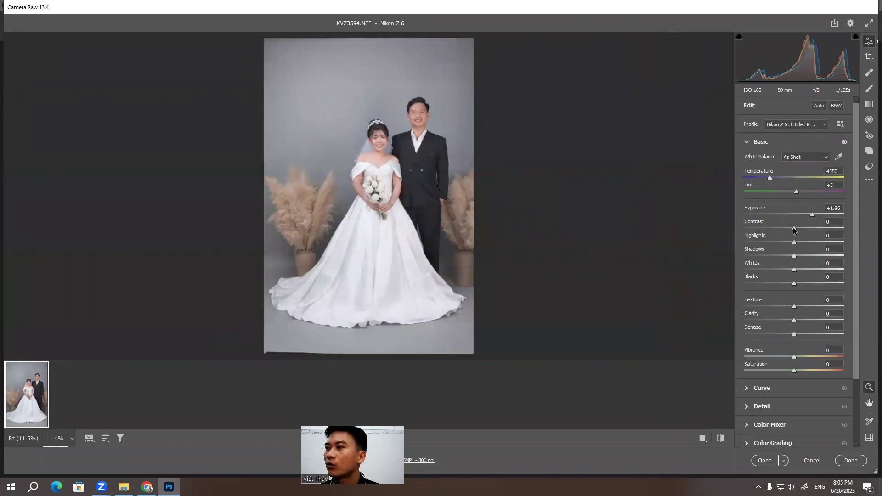
mouse_move(794, 242)
left_mouse_down()
mouse_move(780, 243)
mouse_move(799, 256)
left_mouse_up()
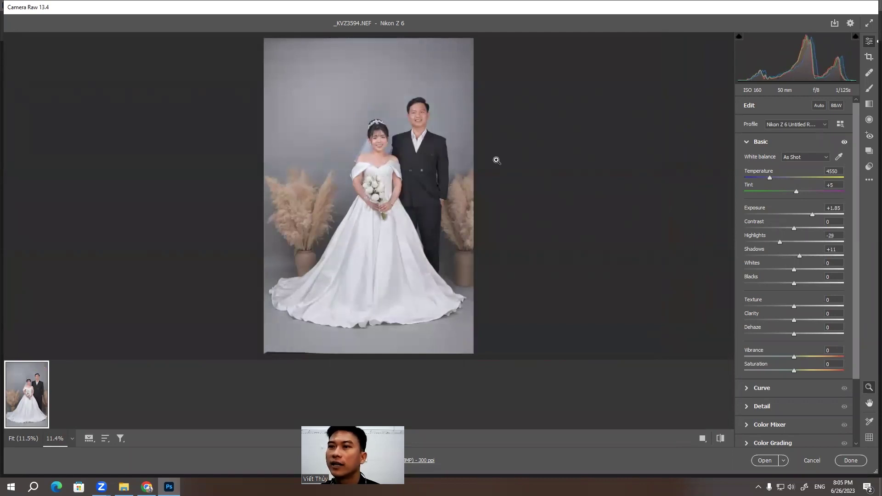
scroll(432, 144, "up", 1)
left_click_drag(432, 143, 529, 159)
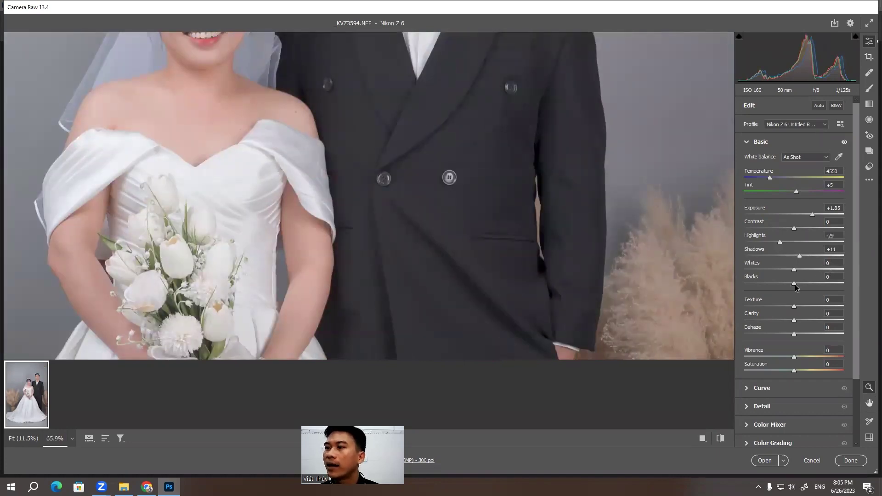
left_click_drag(803, 284, 798, 285)
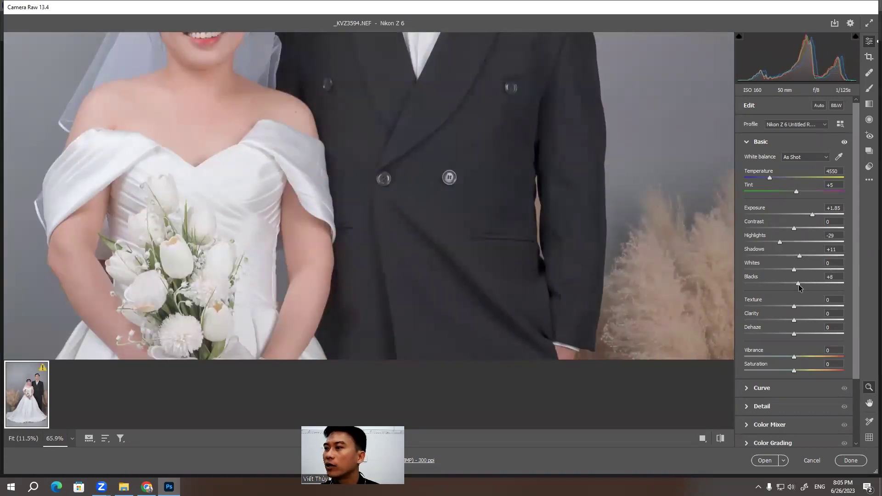
mouse_move(493, 233)
left_mouse_down()
mouse_move(427, 239)
mouse_move(519, 161)
left_mouse_up()
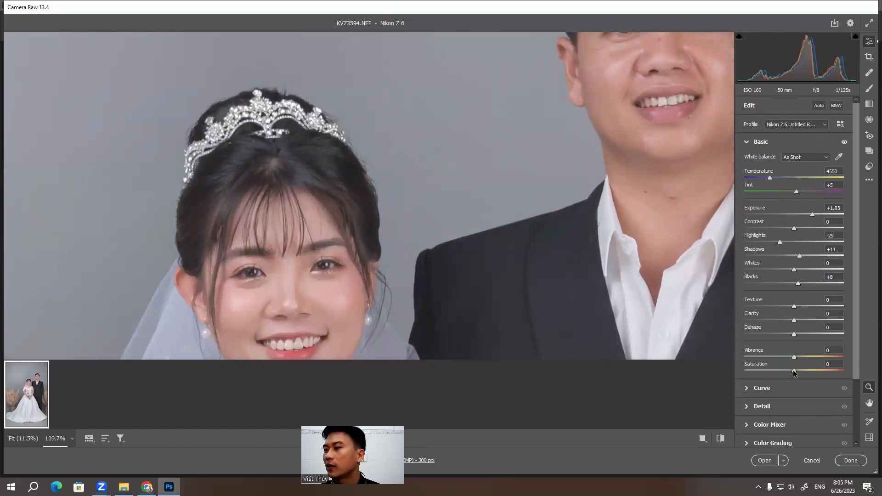
With Saturation temporarily at +100, set Temperature 5200 and Tint +14, then reset Saturation to 0
left_click_drag(794, 371, 847, 371)
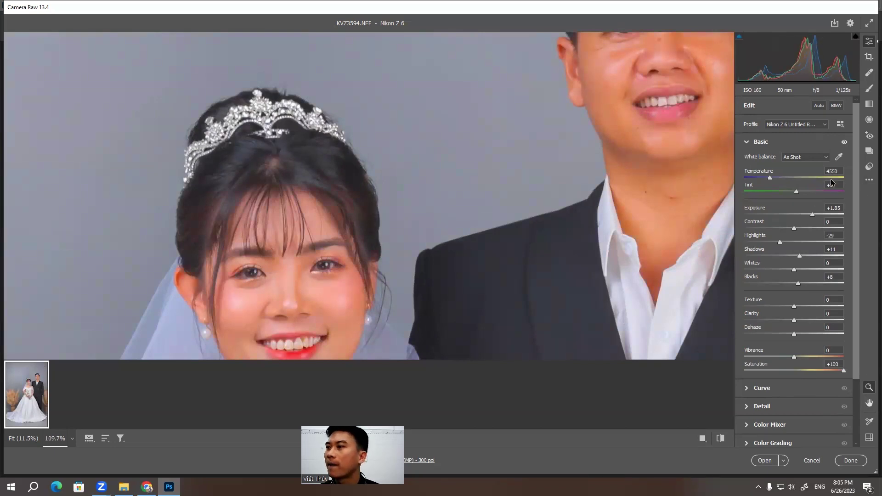
left_click(841, 170)
key("Up")
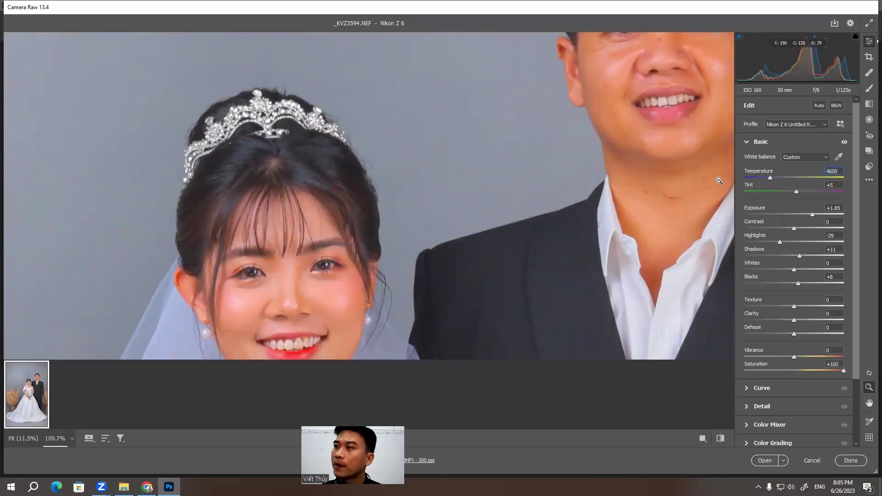
key("Up")
key("Up")
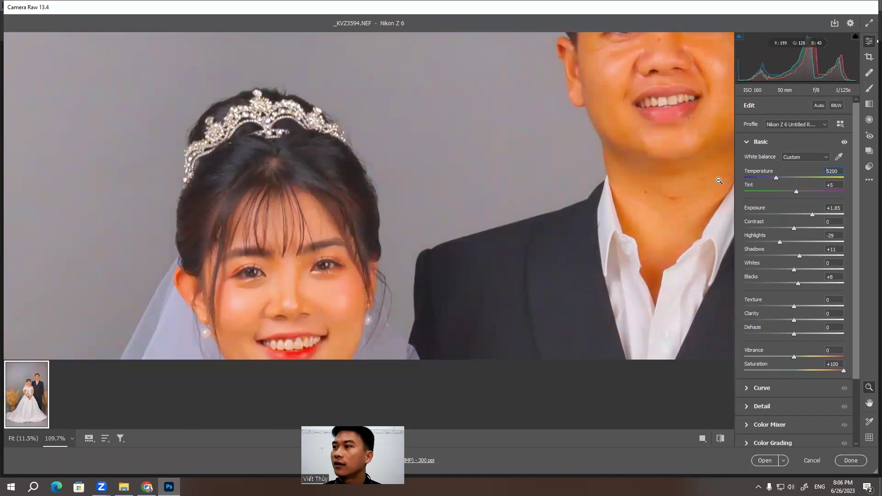
scroll(477, 212, "down", 3)
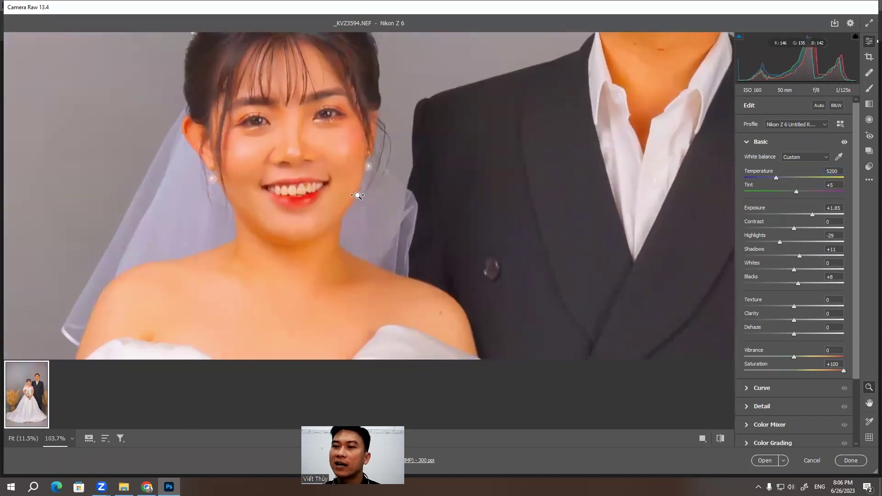
left_click(837, 184)
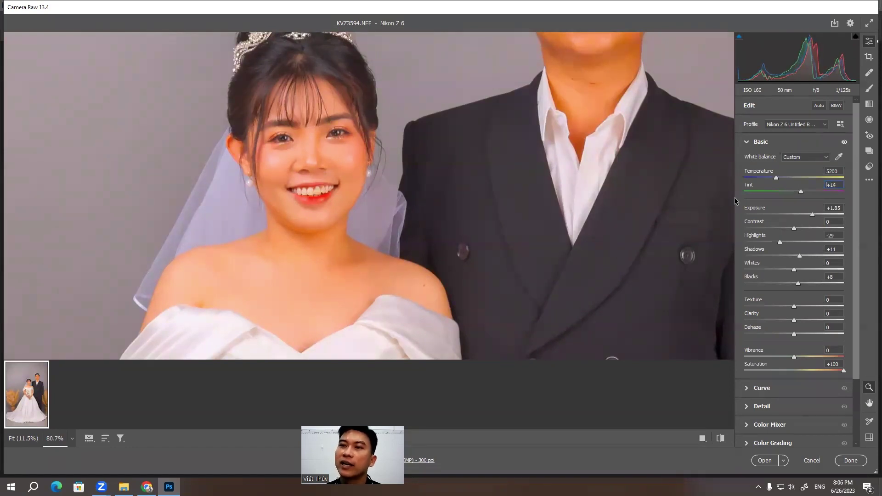
double_click(844, 370)
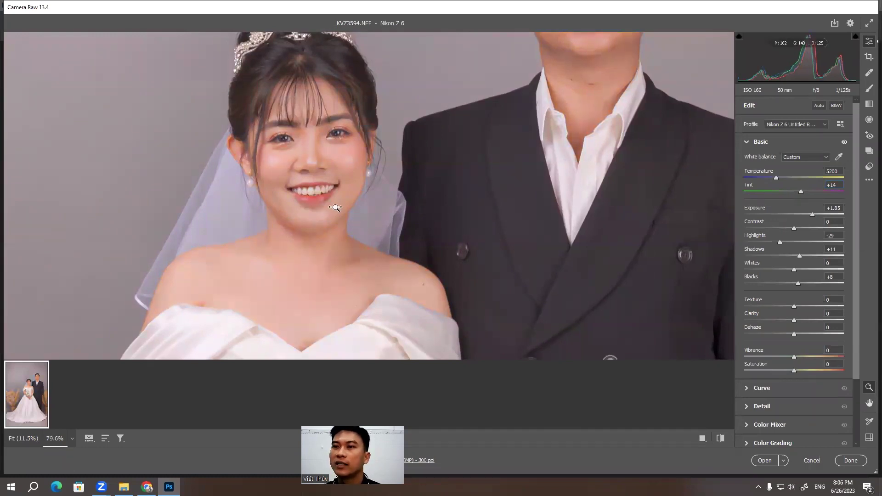
Raise Exposure to +1.95 and collapse the Basic panel so every edit section shows
scroll(321, 209, "down", 3)
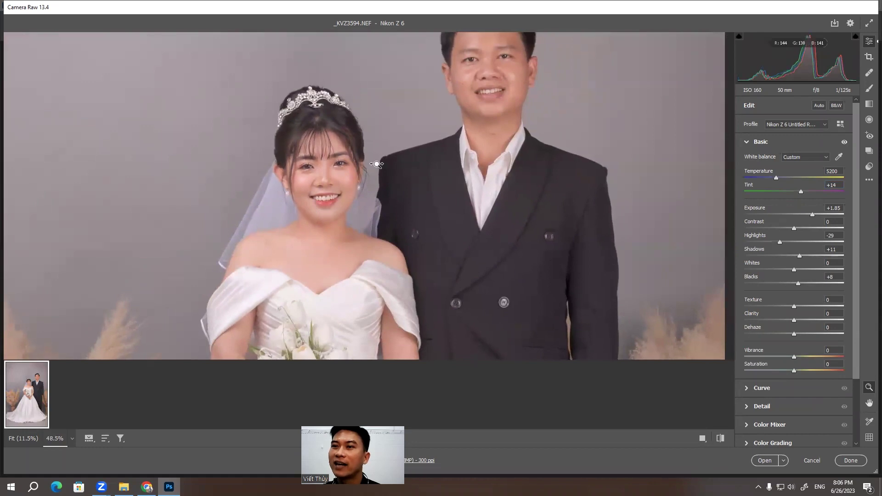
scroll(413, 202, "up", 1)
scroll(435, 207, "down", 2)
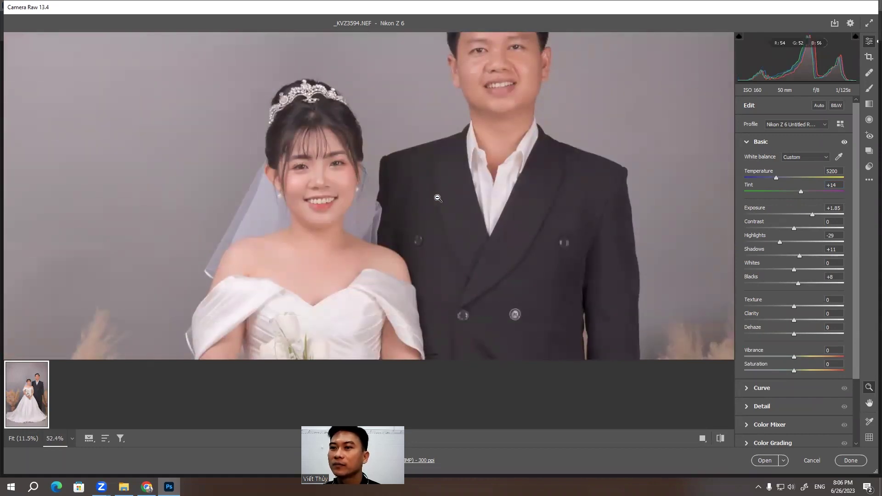
scroll(368, 203, "down", 3)
scroll(307, 198, "down", 2)
scroll(307, 198, "down", 1)
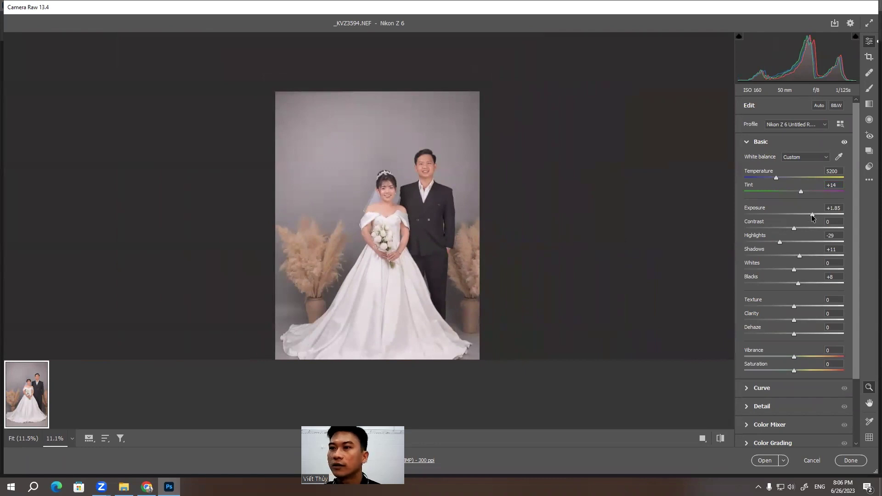
left_click_drag(811, 214, 813, 215)
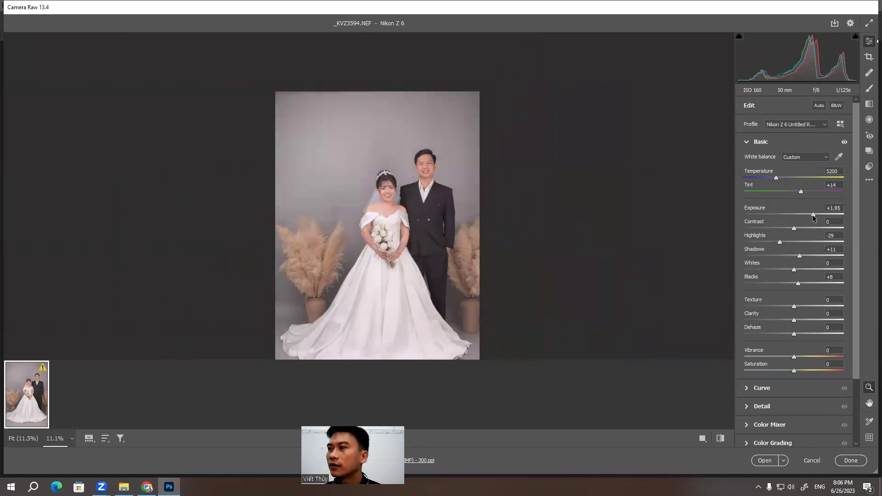
scroll(532, 257, "down", 1)
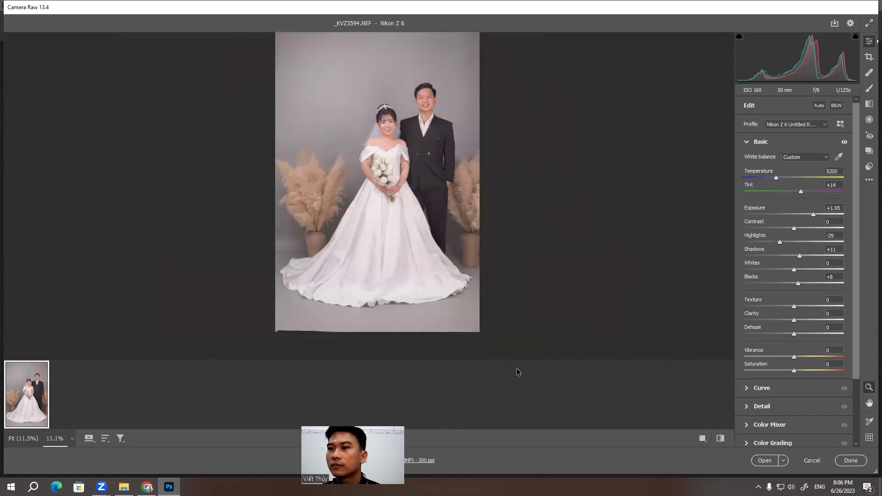
key("Return")
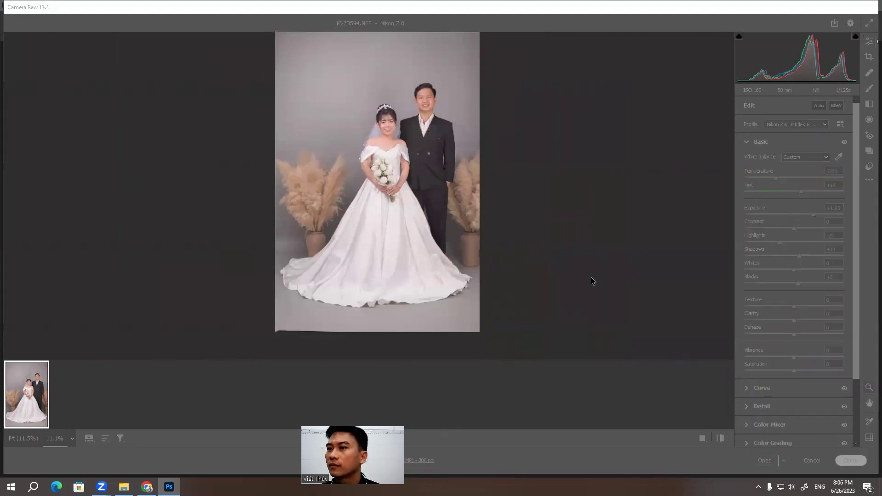
left_click(747, 142)
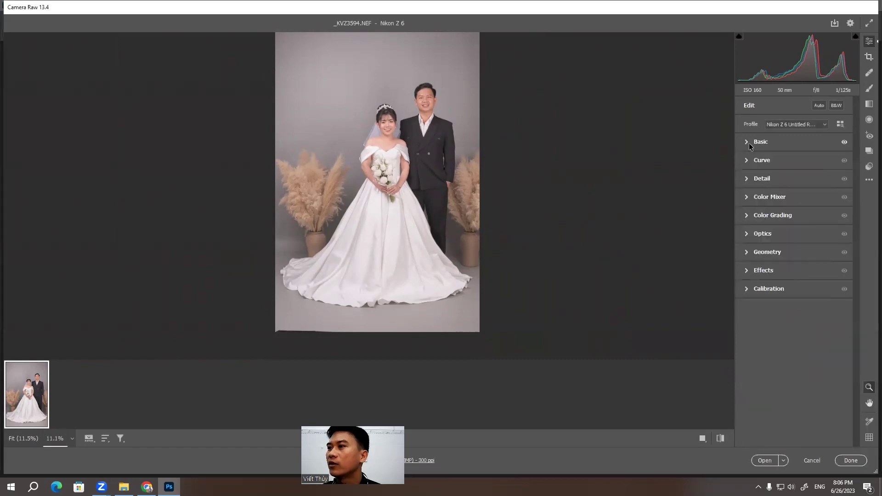
left_click_drag(393, 181, 381, 212)
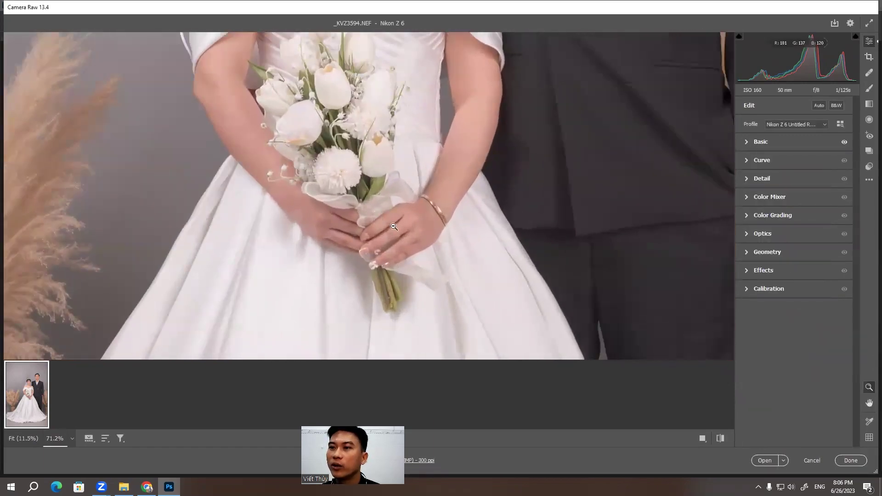
left_click(746, 198)
left_click(745, 198)
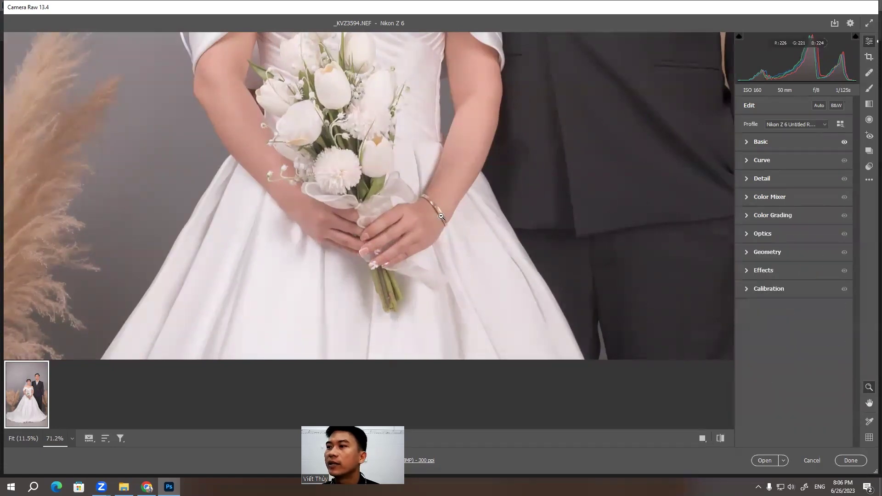
left_click_drag(463, 229, 423, 232)
key("ctrl+0")
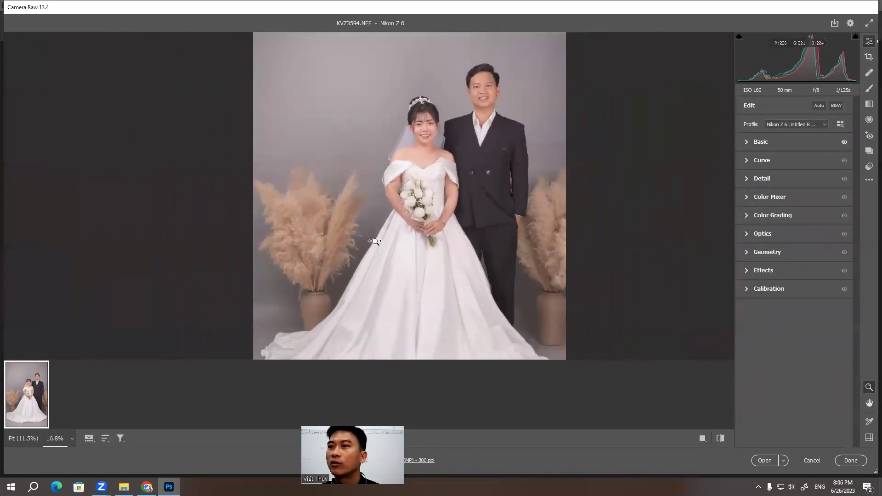
left_click(746, 288)
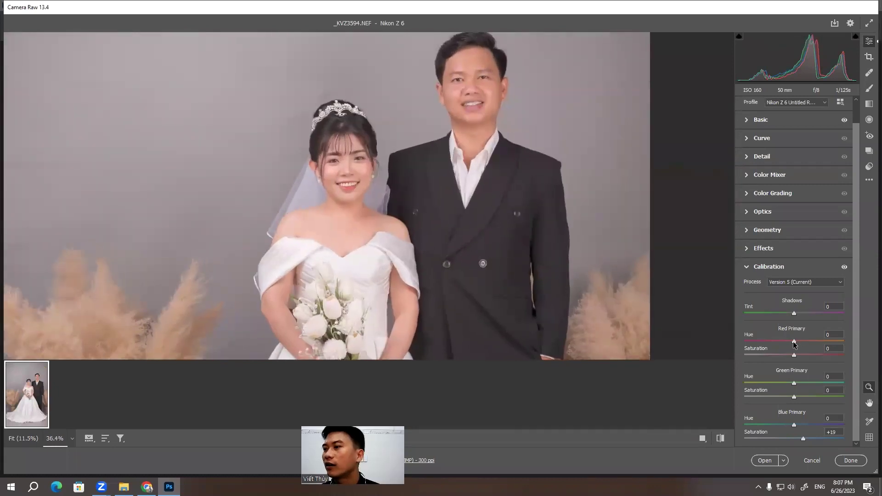
mouse_move(794, 342)
left_mouse_down()
mouse_move(806, 343)
mouse_move(795, 346)
left_mouse_up()
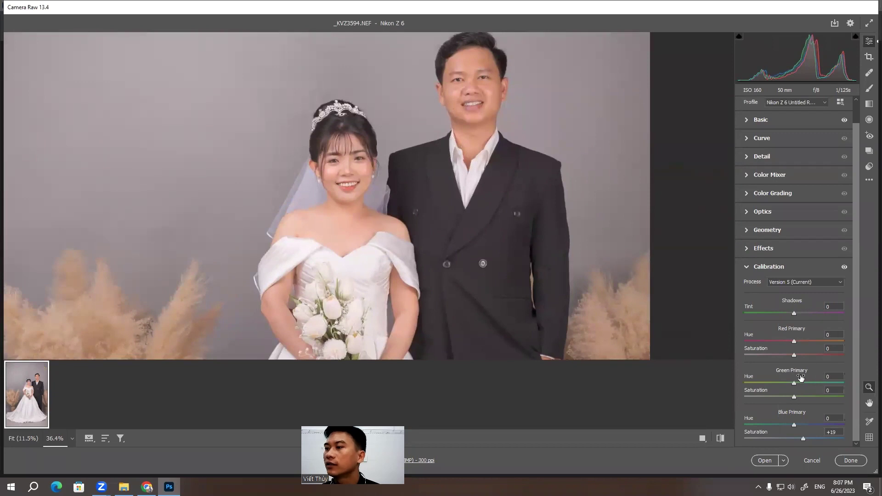
left_click_drag(794, 383, 810, 383)
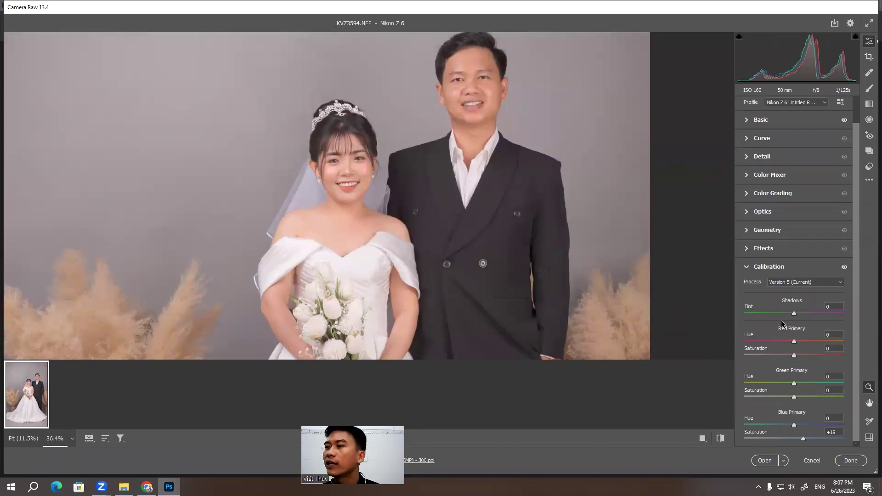
left_click(746, 269)
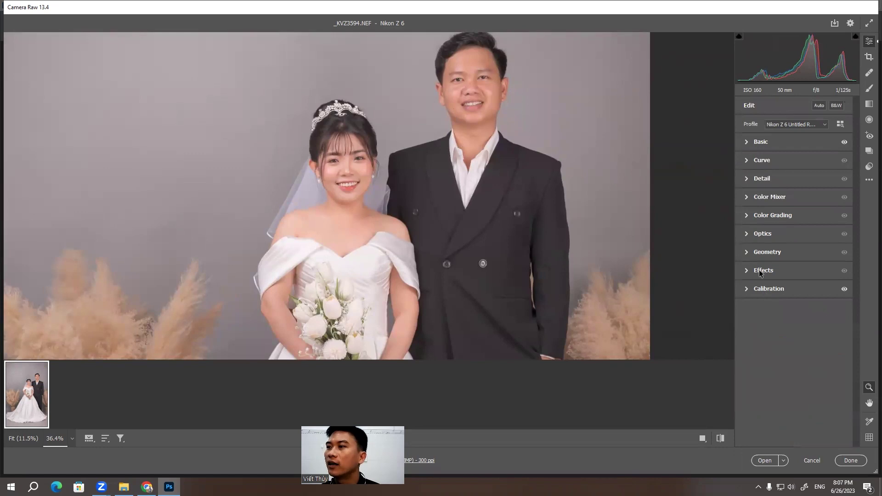
On the groom's forehead, lower skin saturation to Reds -1 and Oranges -13
left_click(746, 198)
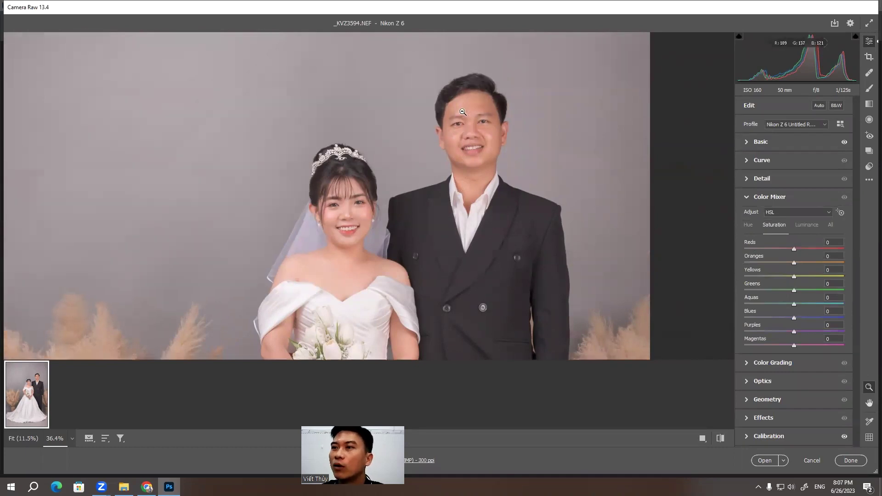
left_click_drag(405, 174, 693, 233)
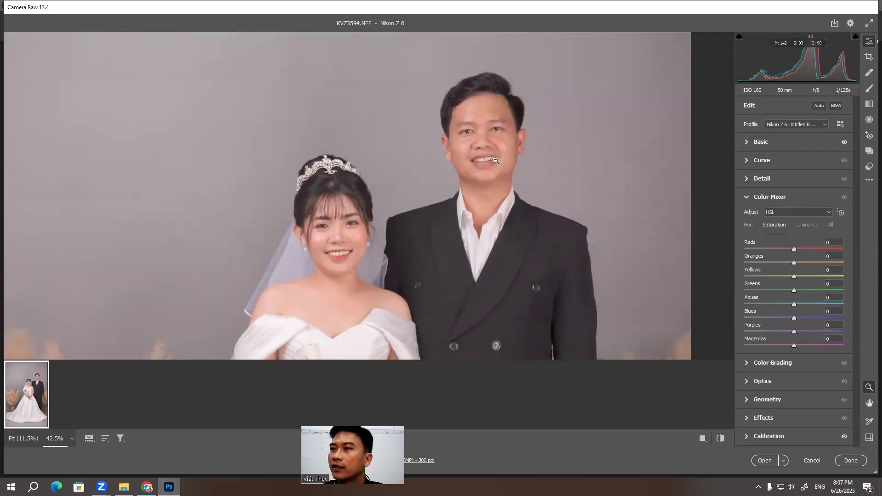
left_click_drag(474, 124, 503, 124)
scroll(451, 136, "down", 2)
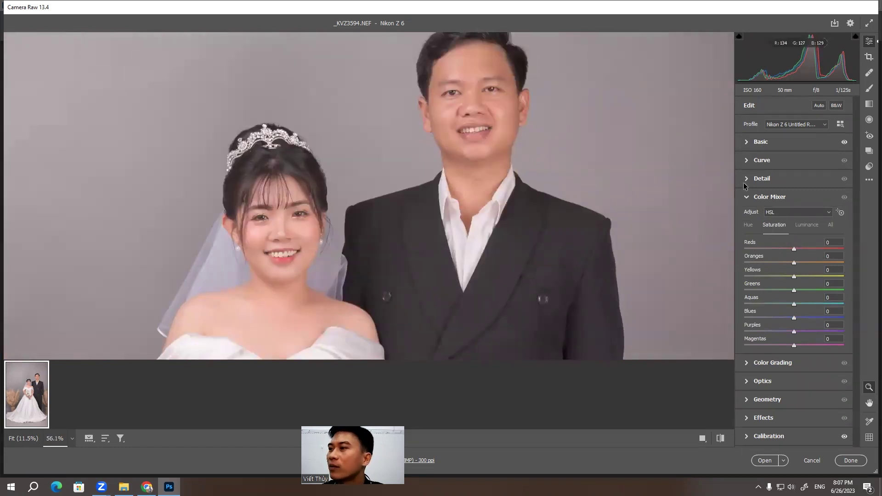
left_click(841, 214)
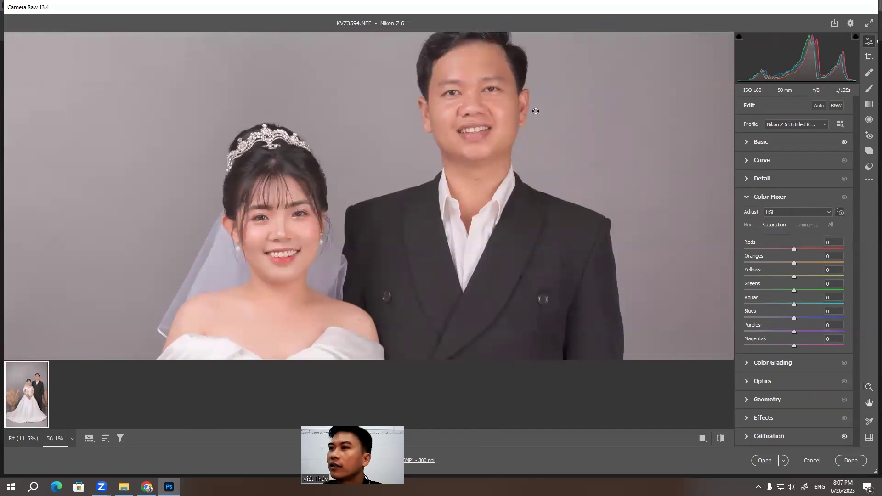
left_click(474, 61)
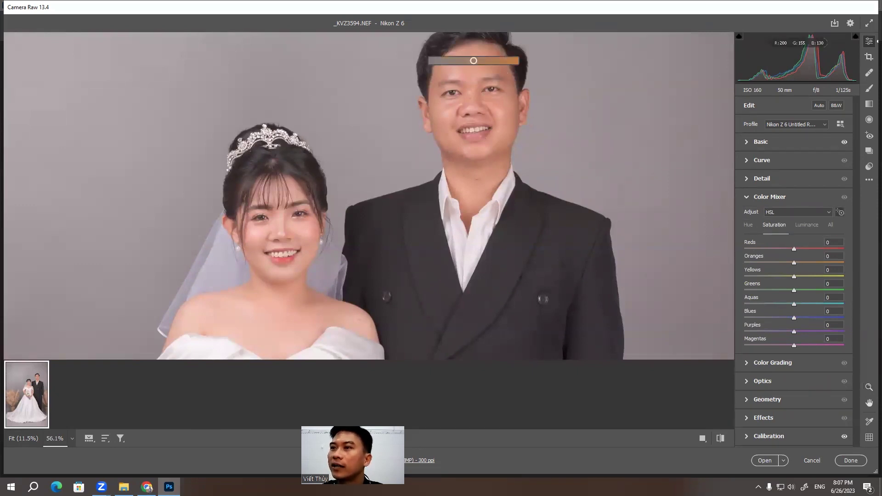
left_click_drag(474, 61, 467, 62)
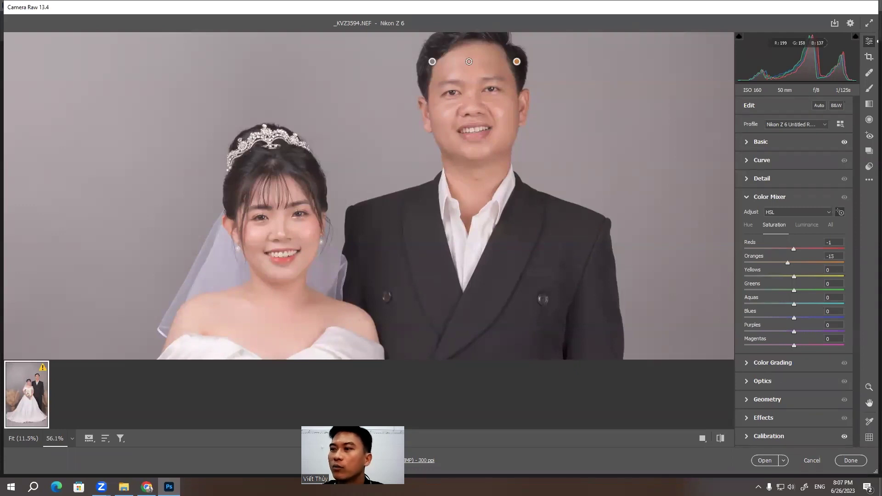
left_click_drag(469, 61, 471, 61)
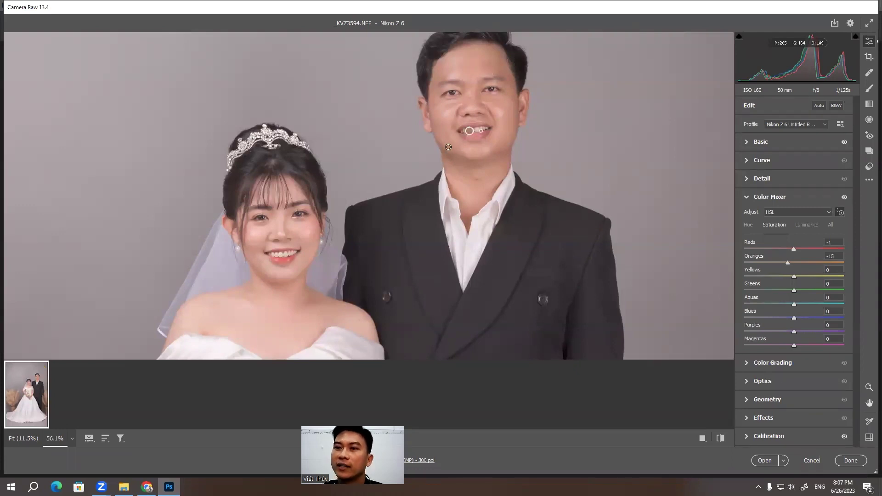
Raise Oranges luminance to +4 in the Color Mixer
left_click(806, 225)
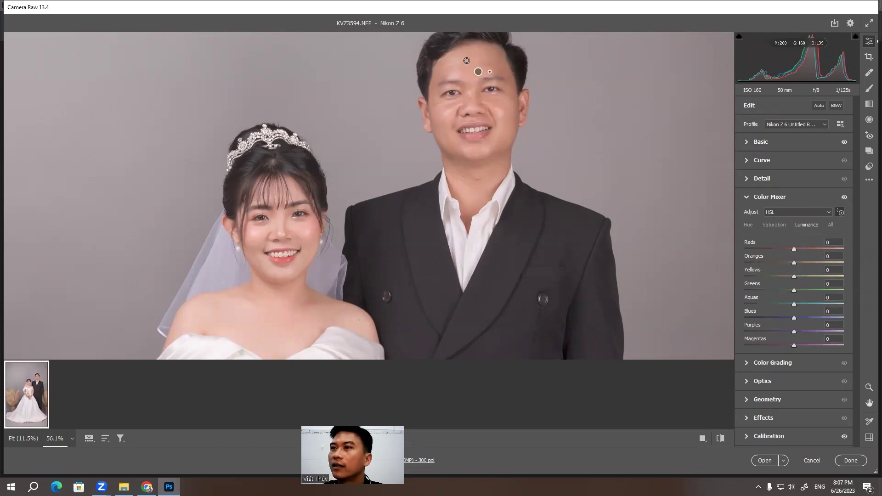
left_click_drag(467, 61, 469, 61)
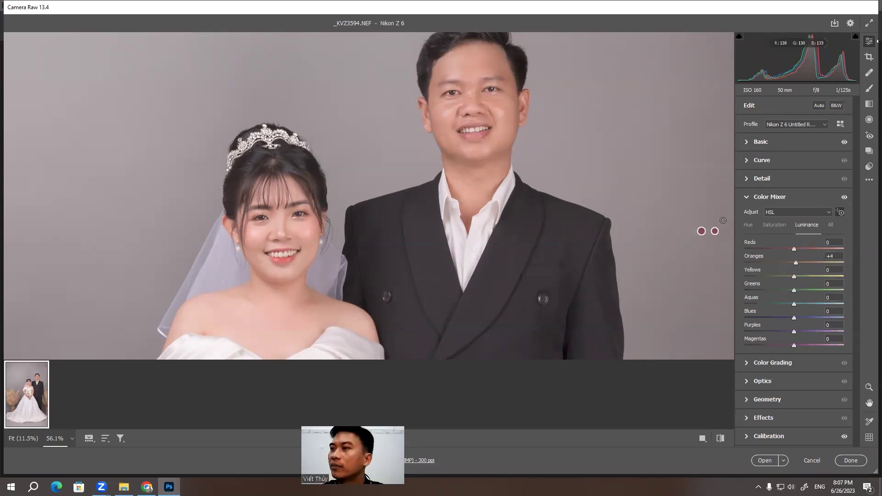
left_click(751, 226)
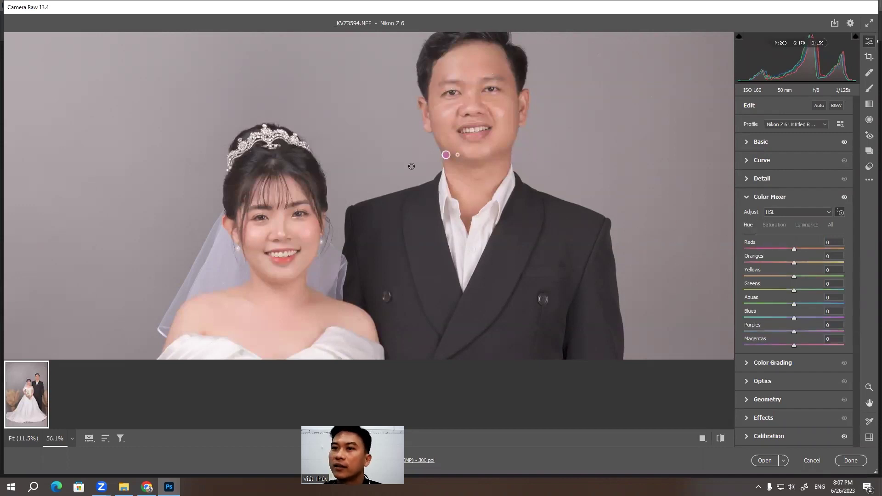
Undo a trial -45 orange hue shift, set Oranges hue to -1, and view the whole photo
scroll(325, 212, "down", 2)
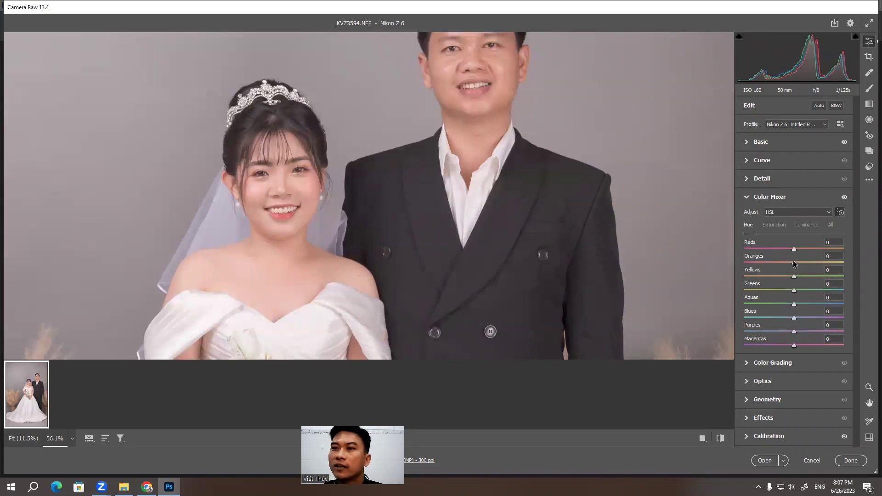
mouse_move(794, 261)
left_mouse_down()
mouse_move(771, 263)
mouse_move(798, 263)
left_mouse_up()
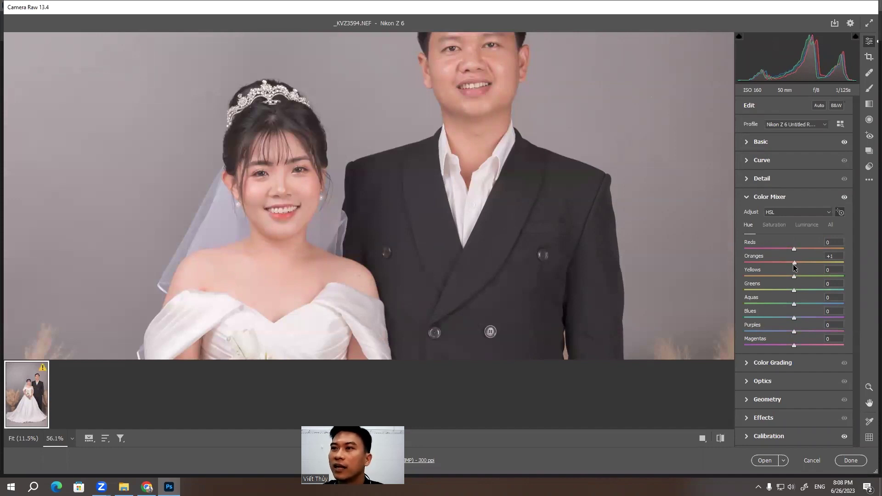
left_click_drag(364, 168, 302, 168)
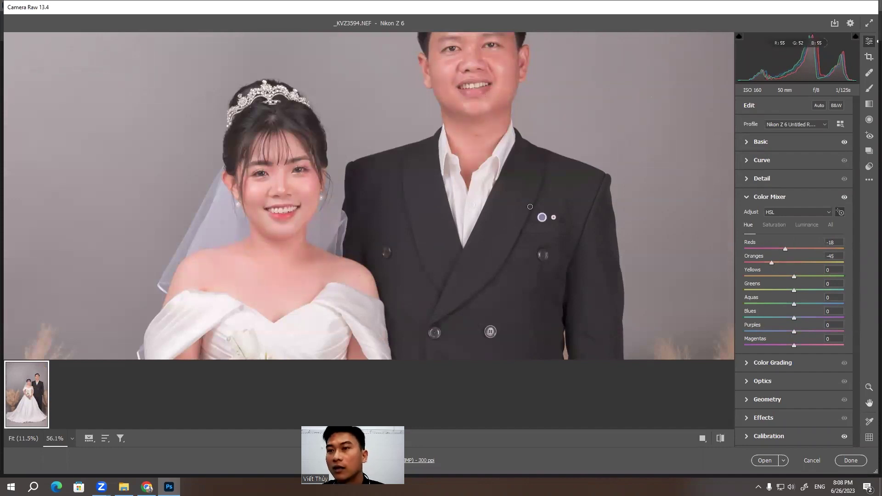
key("ctrl+z")
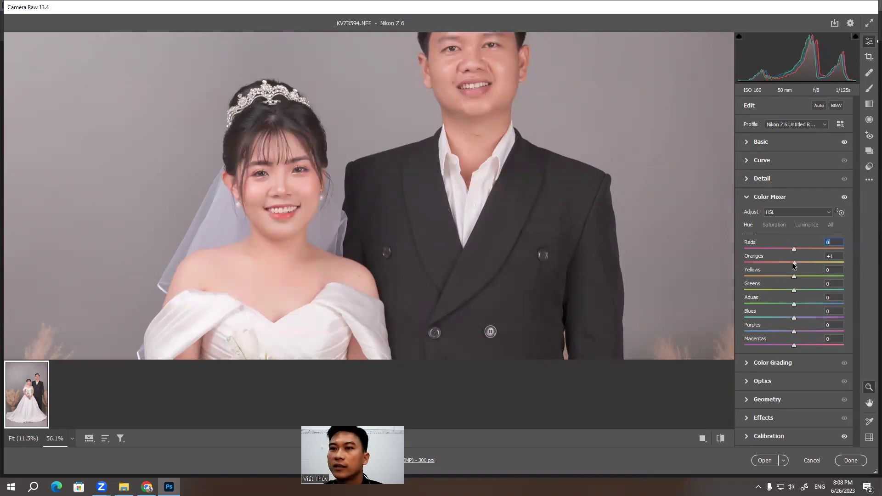
left_click_drag(793, 265, 791, 266)
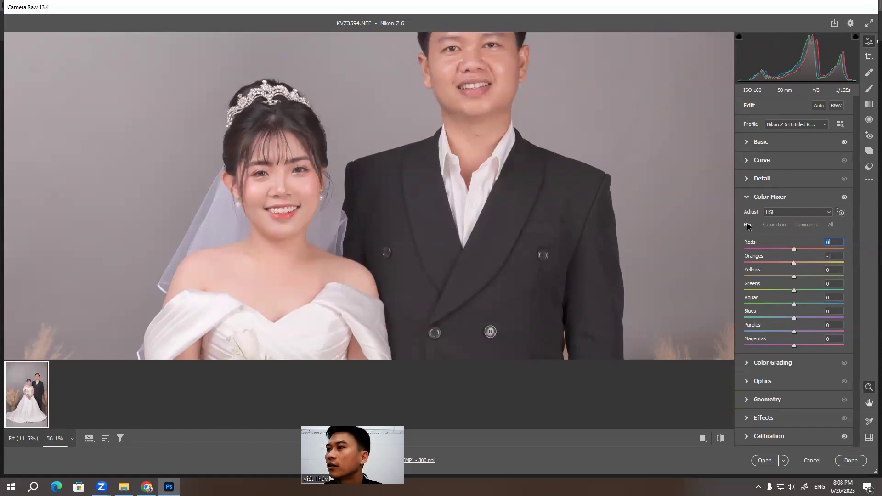
mouse_move(413, 185)
left_mouse_down()
mouse_move(316, 193)
mouse_move(310, 338)
left_mouse_up()
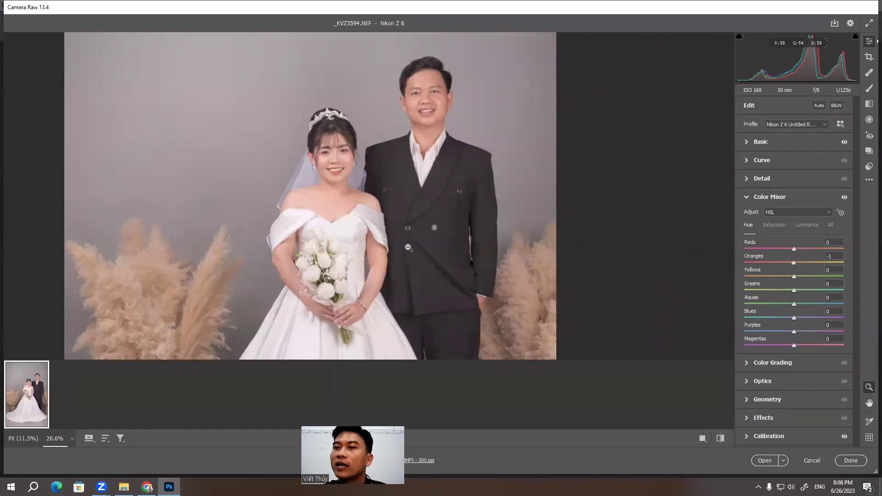
Zoom in to about 143% on the bride's face to check her skin tones
scroll(408, 248, "down", 1)
scroll(409, 248, "down", 4)
scroll(408, 247, "down", 1)
scroll(409, 247, "up", 3)
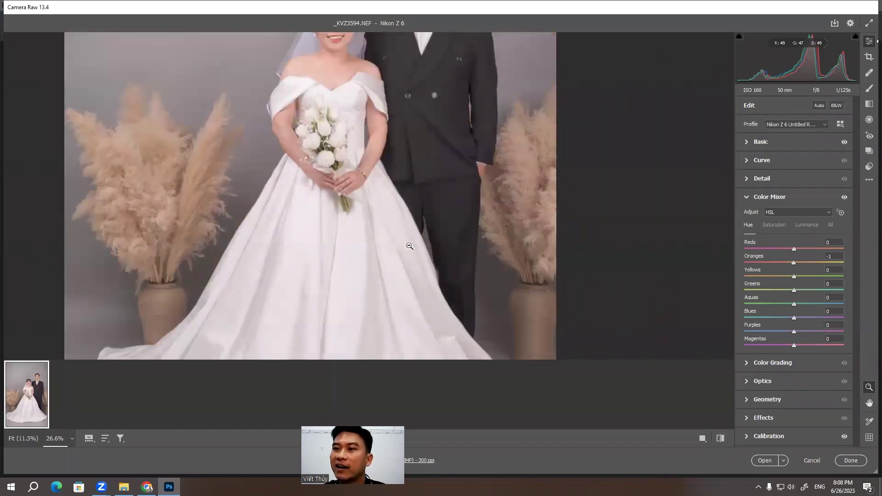
scroll(409, 247, "up", 3)
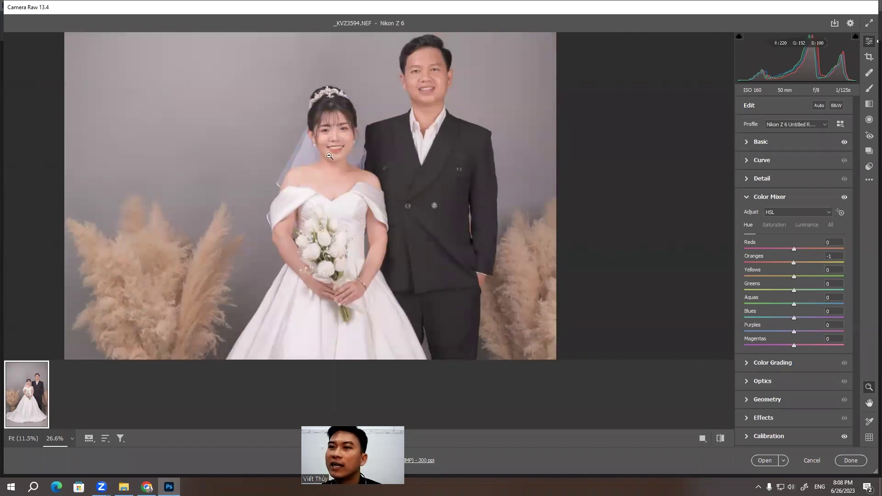
left_click_drag(358, 120, 418, 129)
scroll(377, 189, "up", 2)
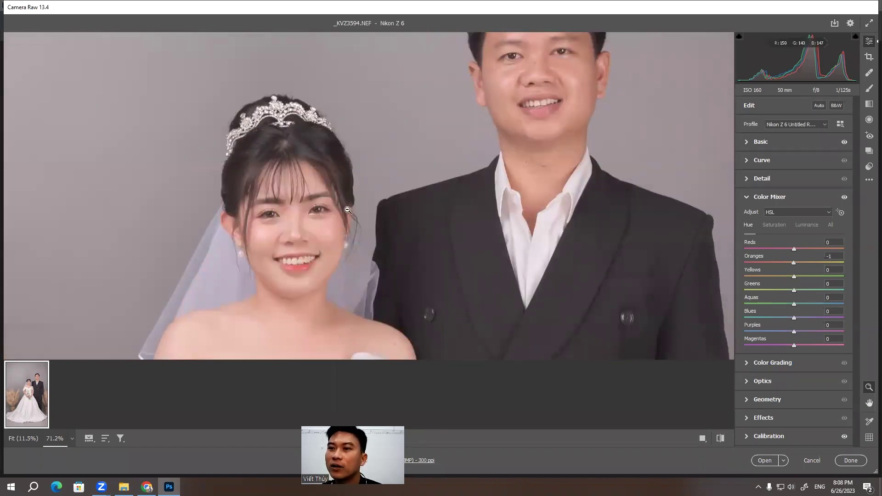
left_click(299, 224)
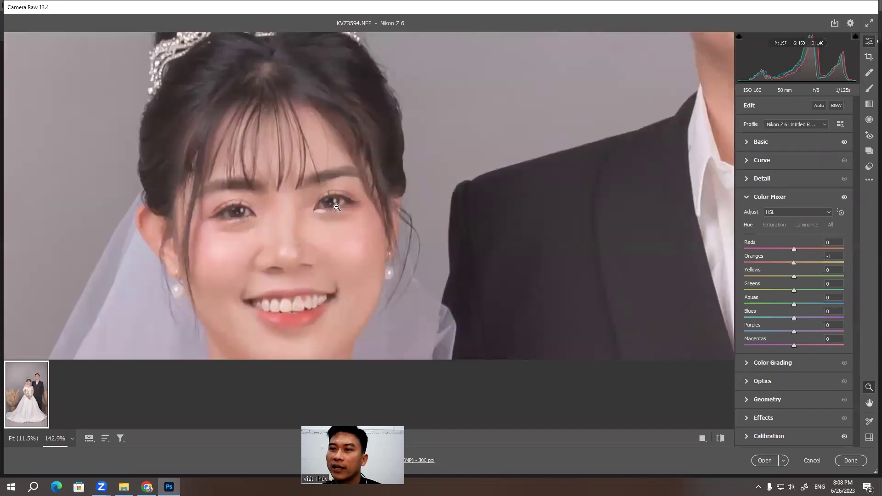
Expand the tone Curve, trial Highlights +28 and Shadows -22, then reset both to 0
left_click(749, 197)
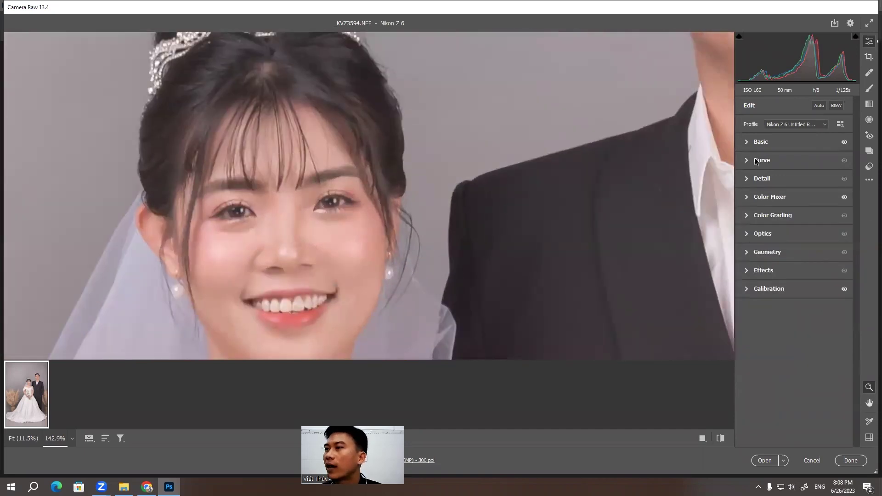
left_click(747, 161)
left_click_drag(830, 204, 833, 197)
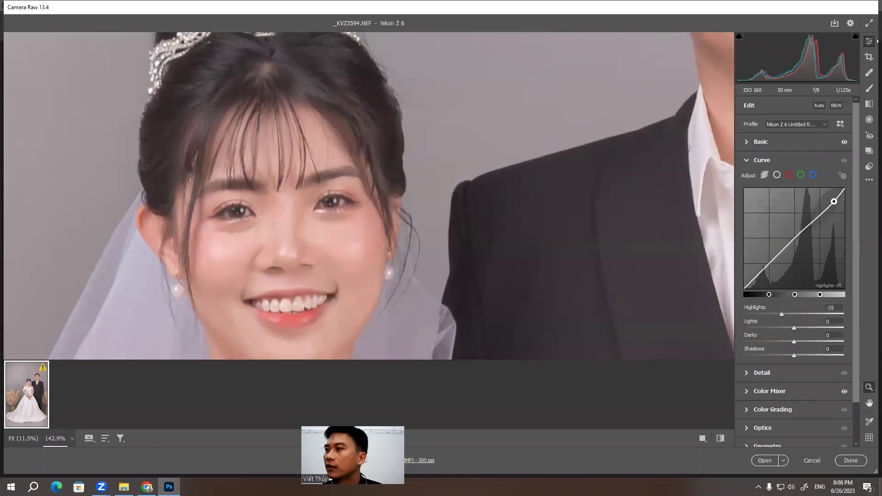
key("Up")
key("Up")
key("Up")
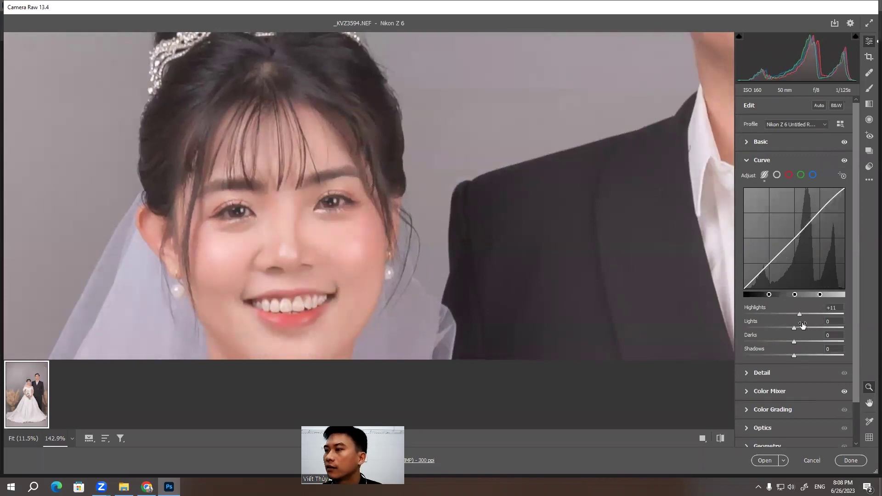
left_click_drag(799, 314, 807, 314)
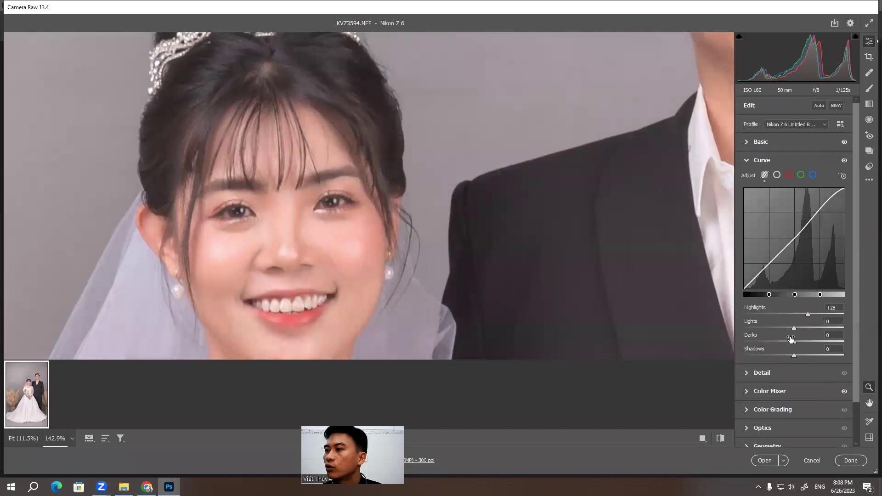
left_click_drag(794, 356, 783, 355)
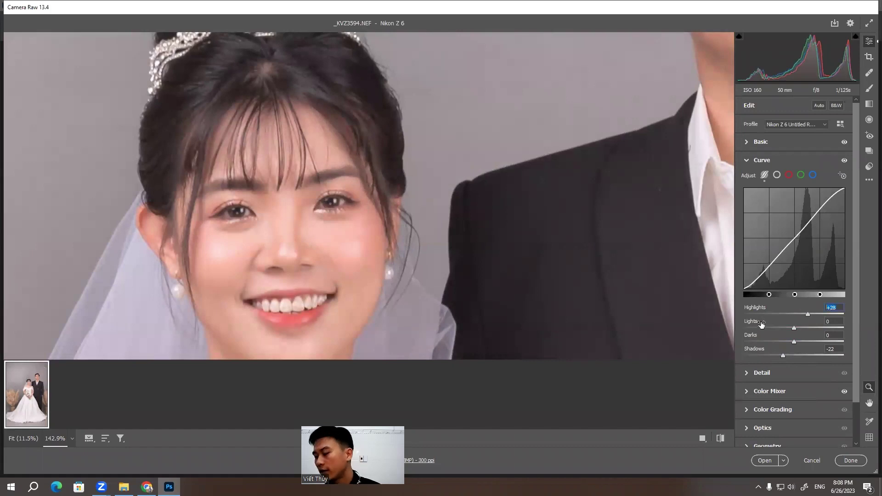
type("0")
double_click(833, 349)
Zoom out to fit the couple and expand the Basic panel in place of the flat curve
type("0")
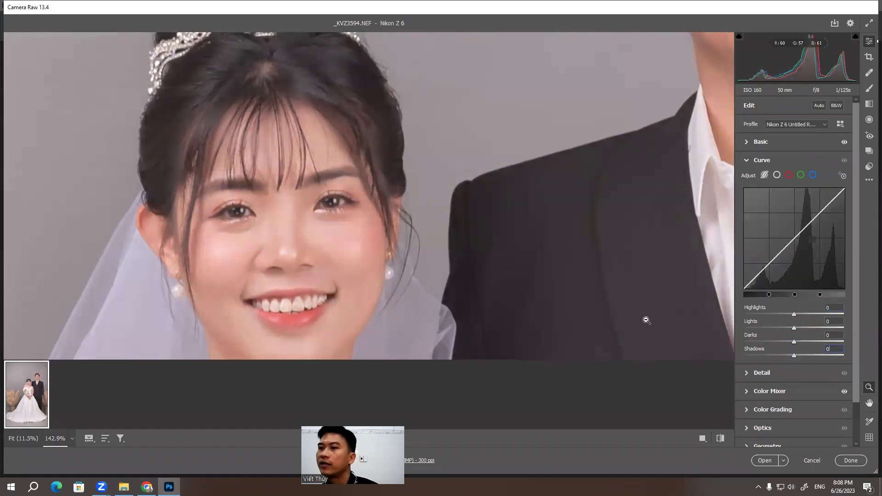
scroll(308, 205, "down", 2)
scroll(309, 205, "down", 3)
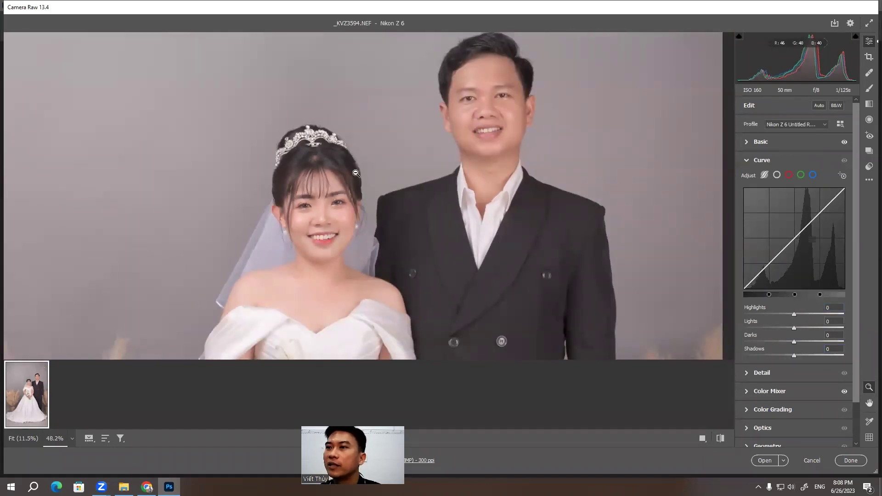
scroll(388, 205, "down", 5)
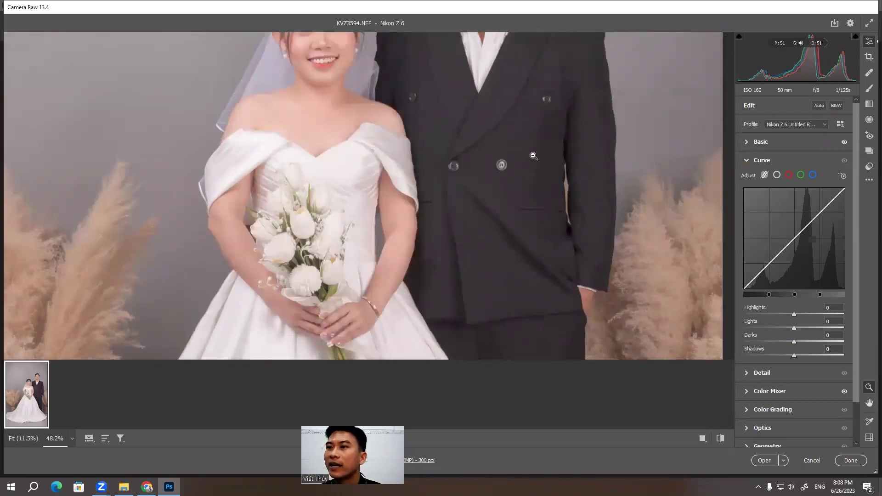
scroll(523, 179, "up", 3)
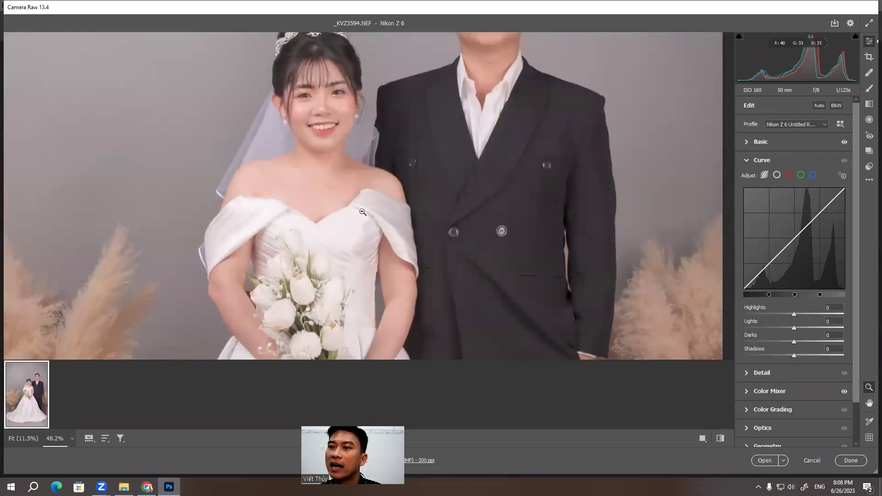
scroll(372, 202, "up", 3)
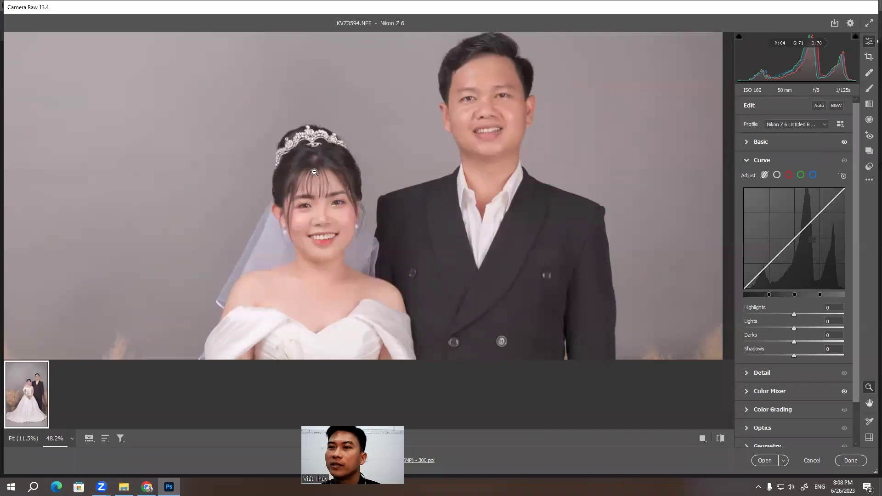
scroll(330, 165, "down", 3)
scroll(455, 171, "up", 4)
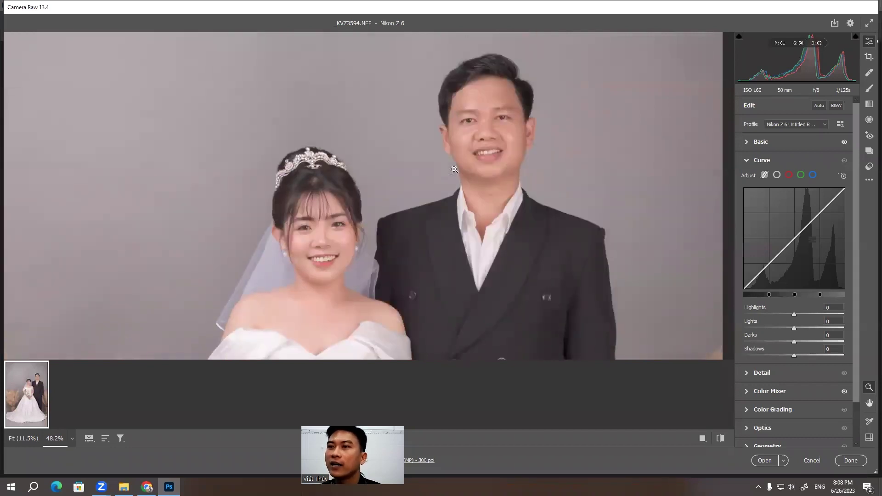
left_click_drag(298, 176, 262, 190)
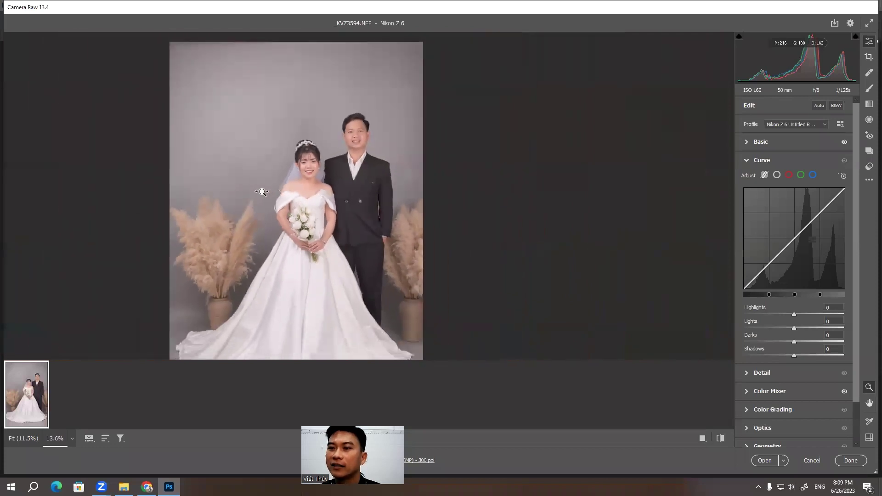
left_click(746, 141)
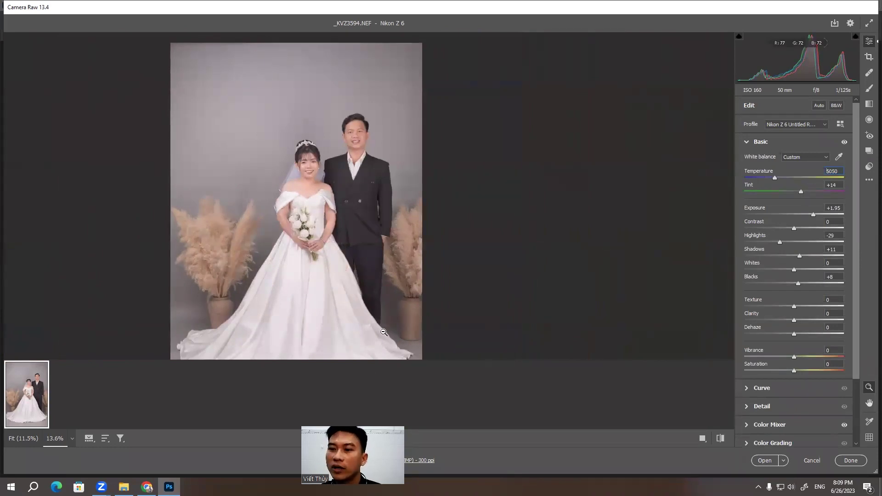
scroll(389, 272, "down", 2)
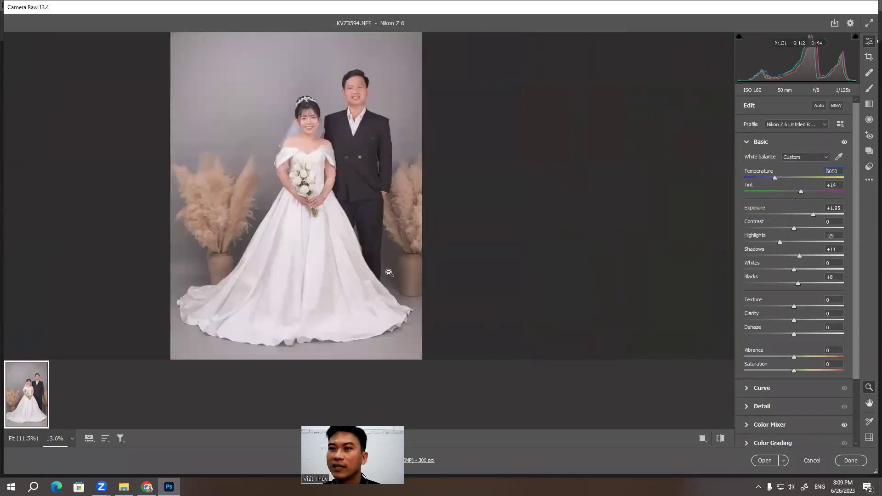
Switch the preview to Before/After Left/Right and zoom in on the couple's faces
left_click(702, 440)
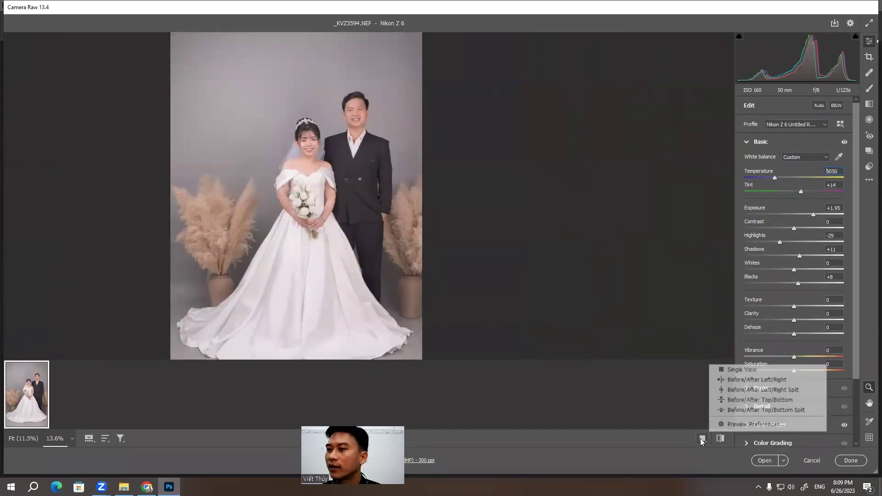
left_click(757, 380)
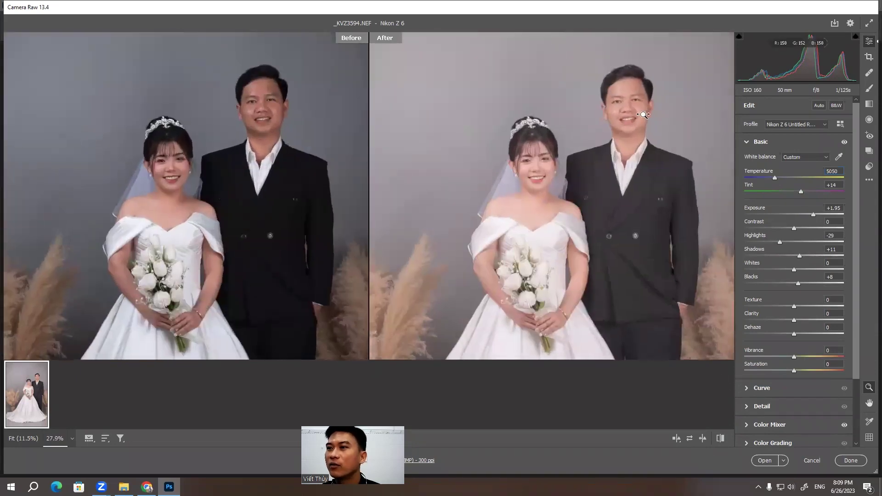
mouse_move(598, 117)
left_mouse_down()
mouse_move(508, 261)
mouse_move(506, 205)
left_mouse_up()
key("h")
left_click_drag(536, 177, 414, 186)
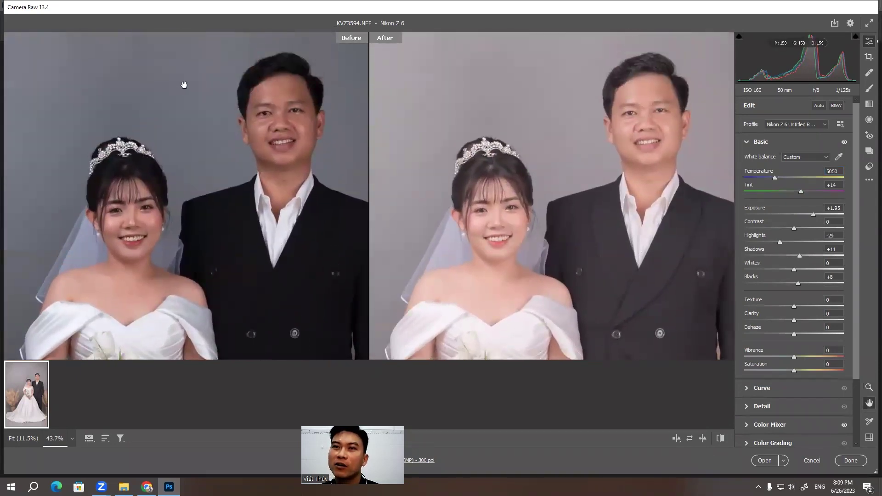
left_click_drag(527, 154, 494, 185)
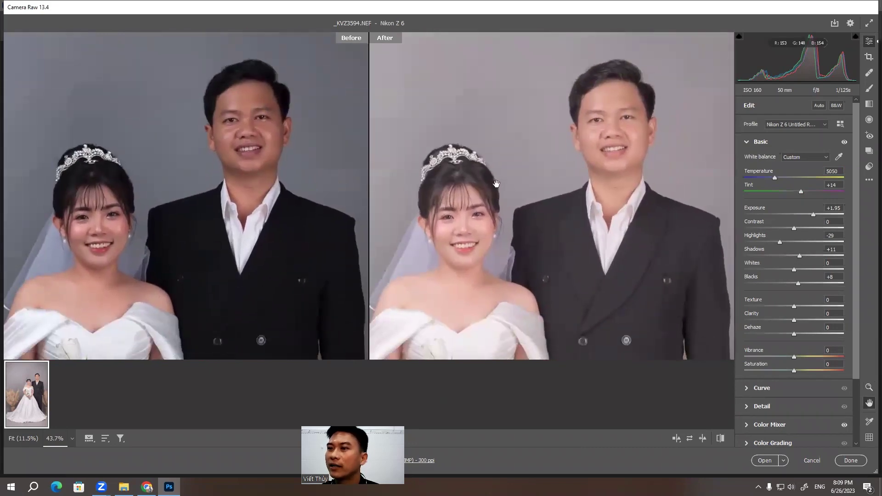
Inspect the bride's face, the groom's face and shoulders, and the bouquet up close
scroll(484, 193, "up", 3)
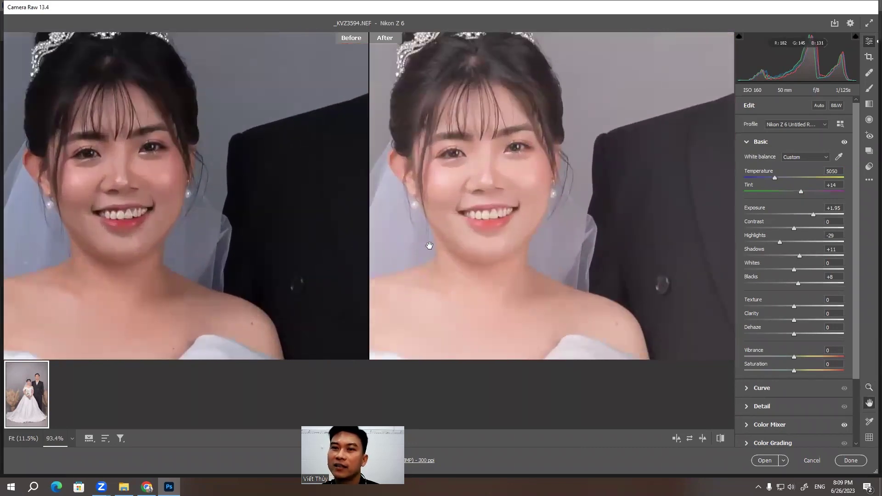
left_click_drag(429, 246, 458, 214)
key("z")
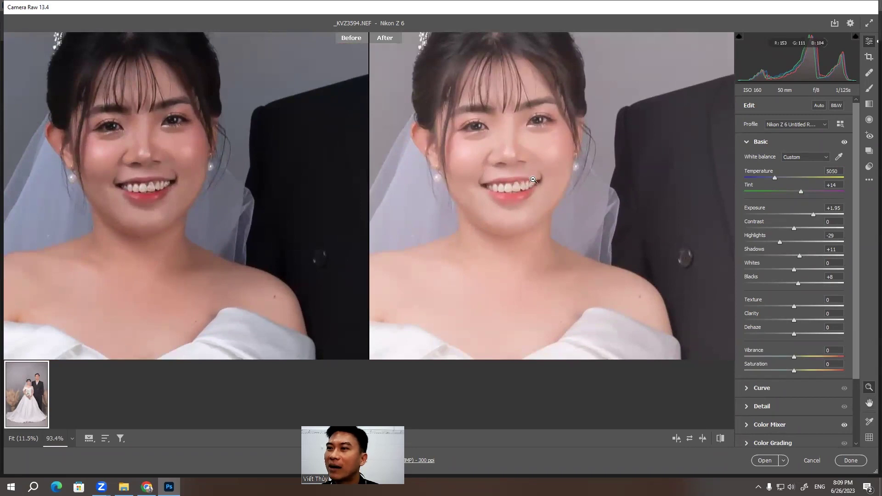
scroll(533, 180, "up", 2)
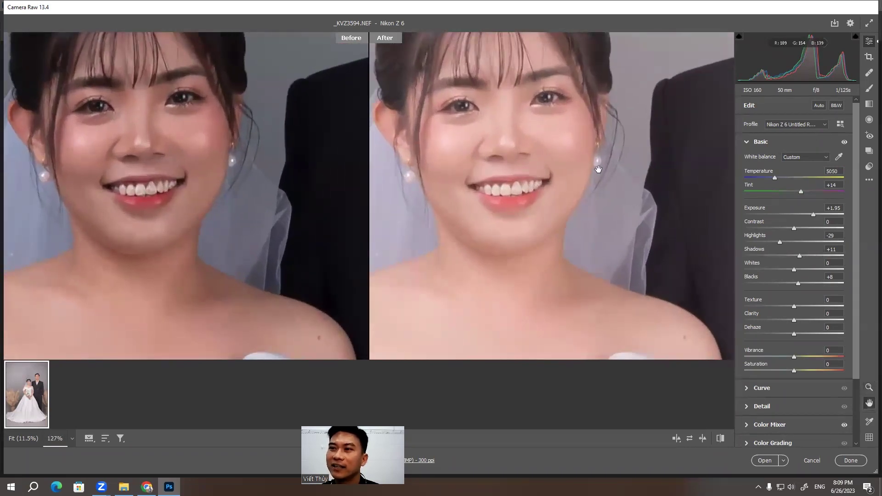
left_click_drag(598, 169, 586, 171)
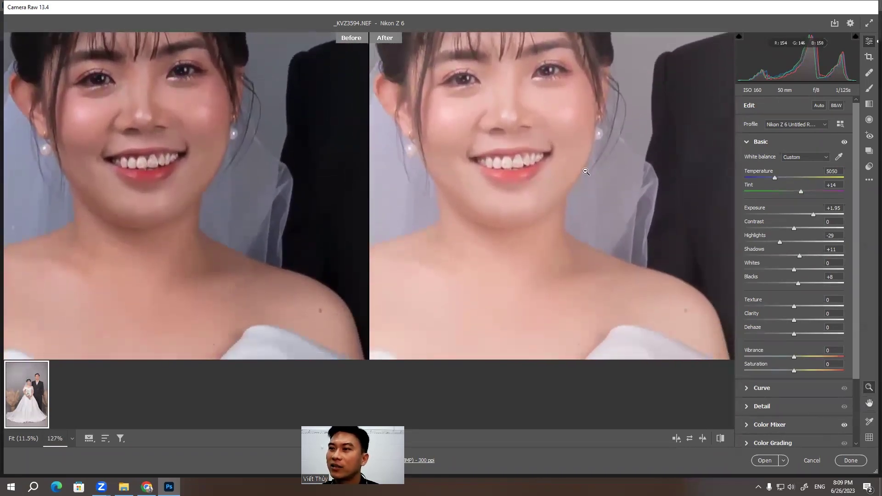
scroll(585, 171, "down", 2)
scroll(584, 179, "down", 2)
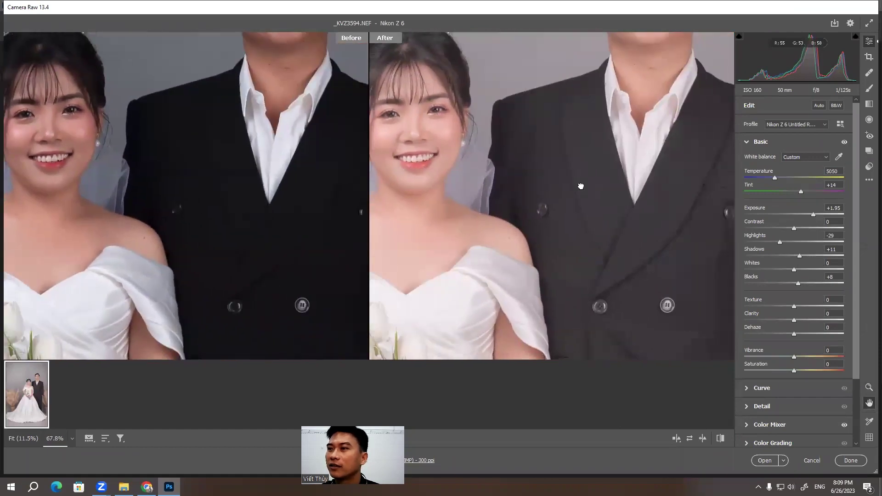
mouse_move(581, 186)
left_mouse_down()
mouse_move(512, 295)
mouse_move(518, 230)
mouse_move(518, 244)
mouse_move(580, 167)
left_mouse_up()
key("z")
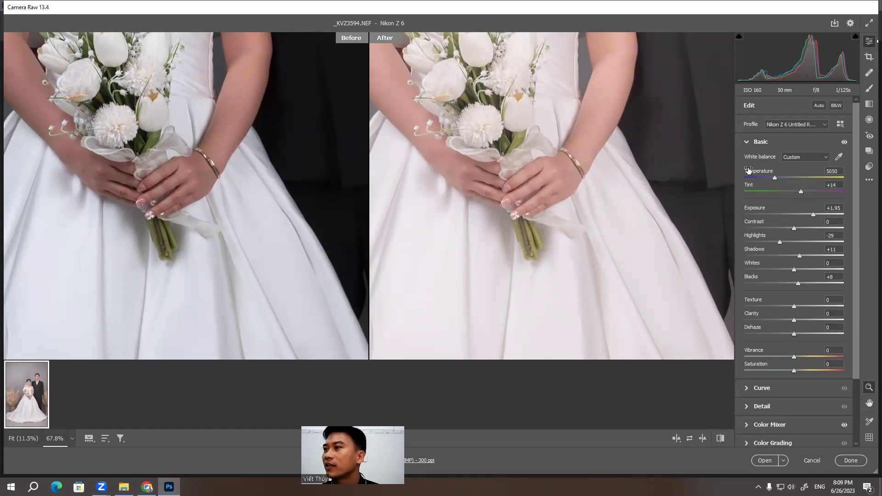
In Color Mixer, set Yellows hue +33, then saturation Greens -26 and Yellows -12
left_click(743, 142)
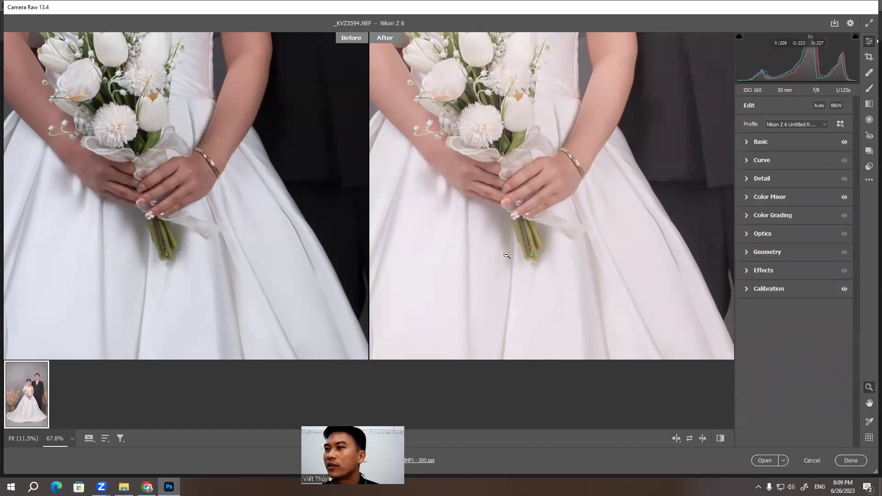
left_click(746, 197)
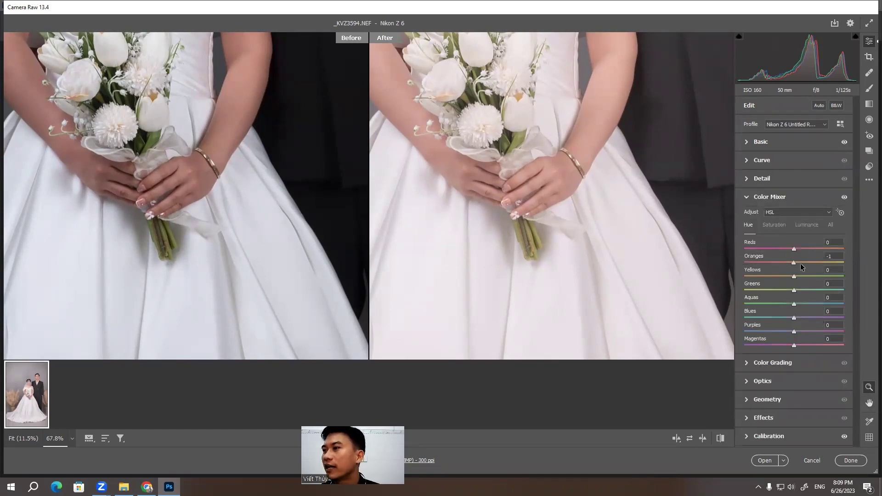
left_click_drag(794, 276, 810, 276)
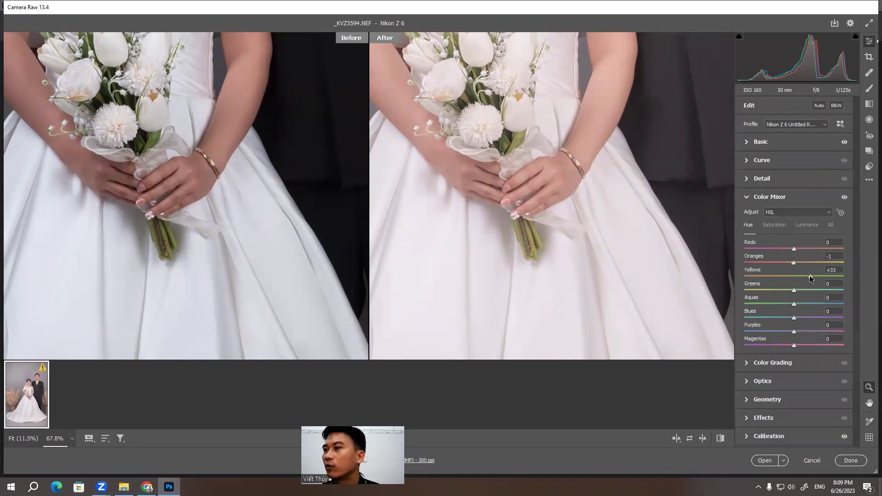
left_click(778, 228)
mouse_move(794, 290)
left_mouse_down()
mouse_move(781, 291)
mouse_move(788, 277)
left_mouse_up()
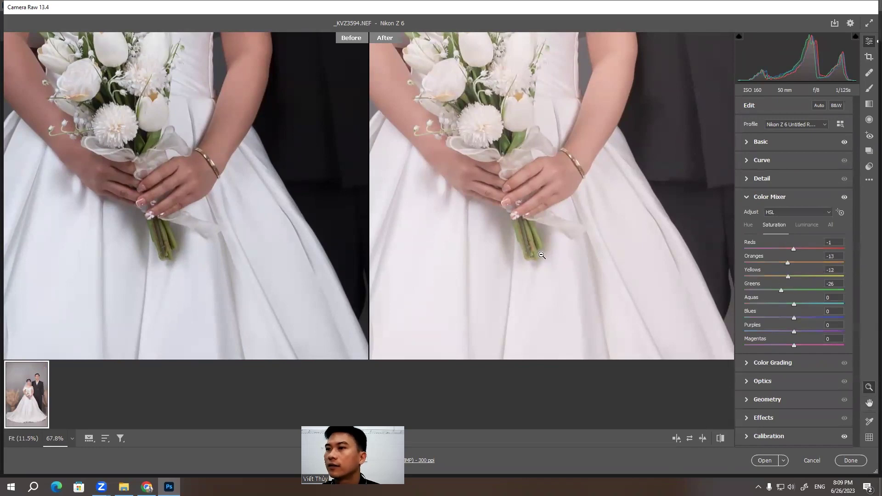
left_click_drag(450, 241, 386, 256)
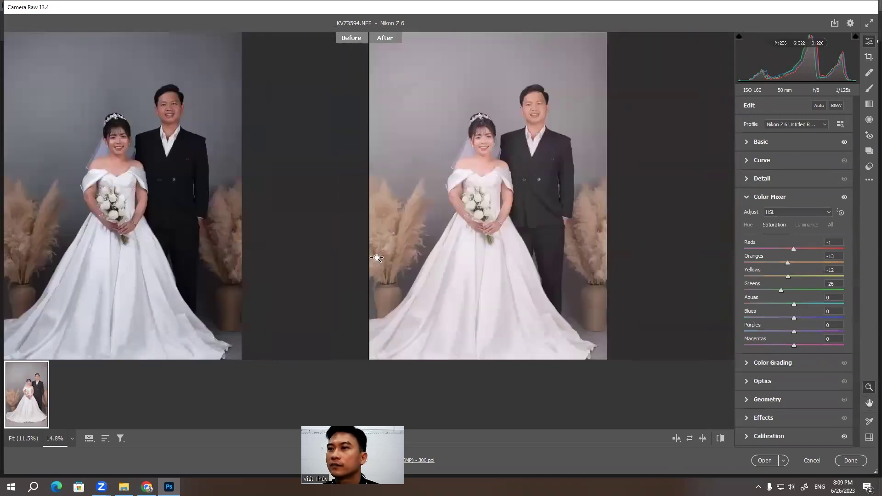
left_click_drag(443, 223, 431, 225)
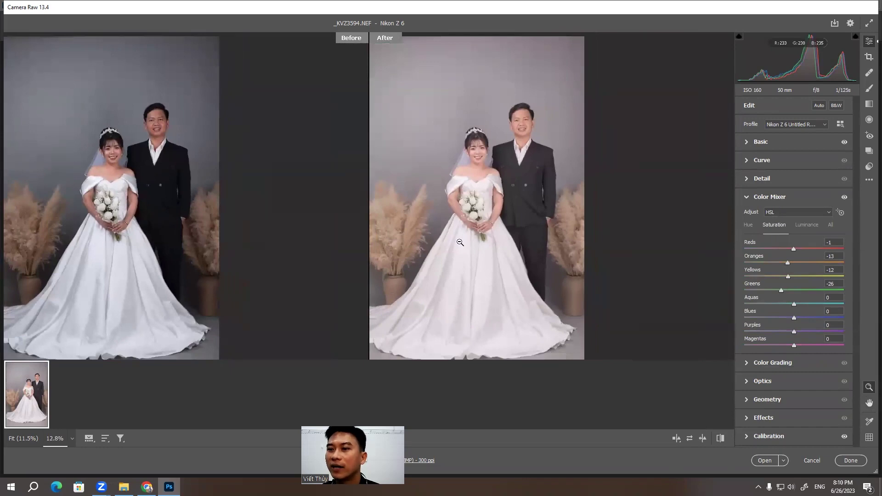
key("Return")
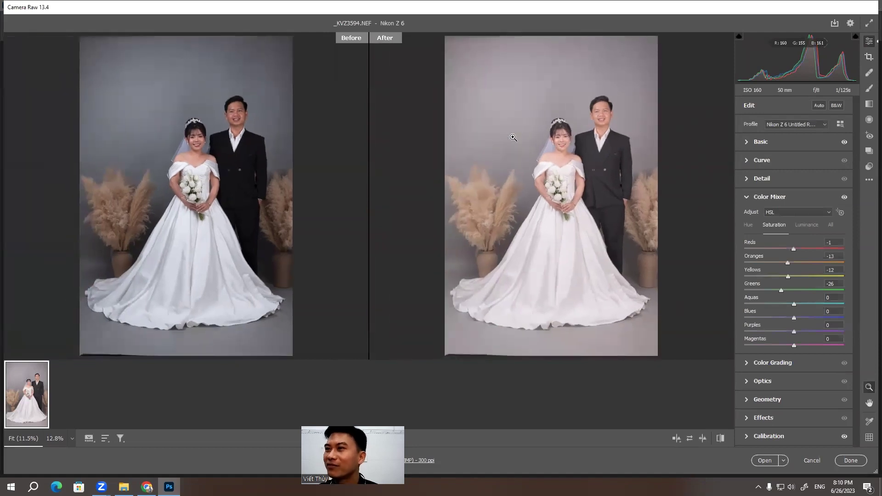
left_click(791, 124)
left_click(777, 131)
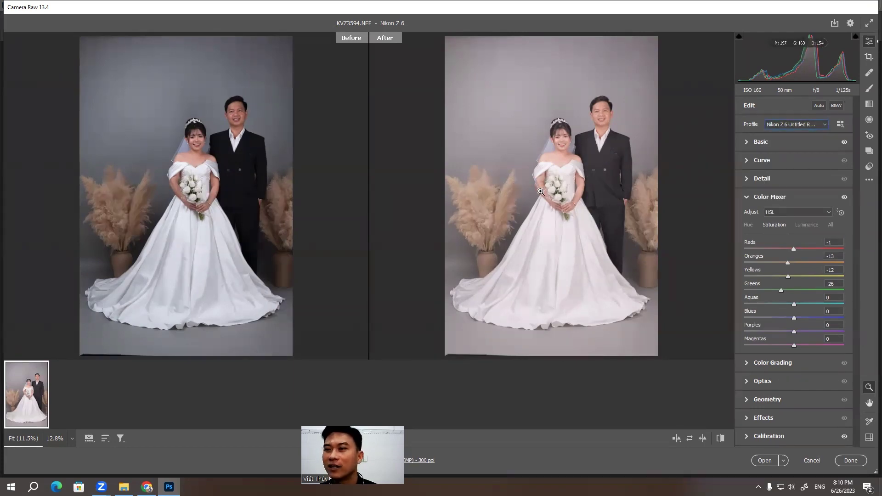
scroll(581, 147, "up", 5)
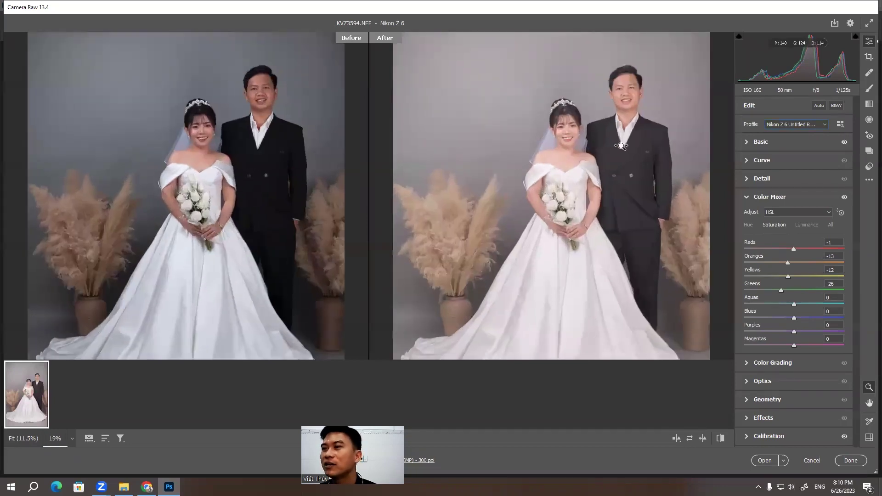
scroll(583, 215, "up", 3)
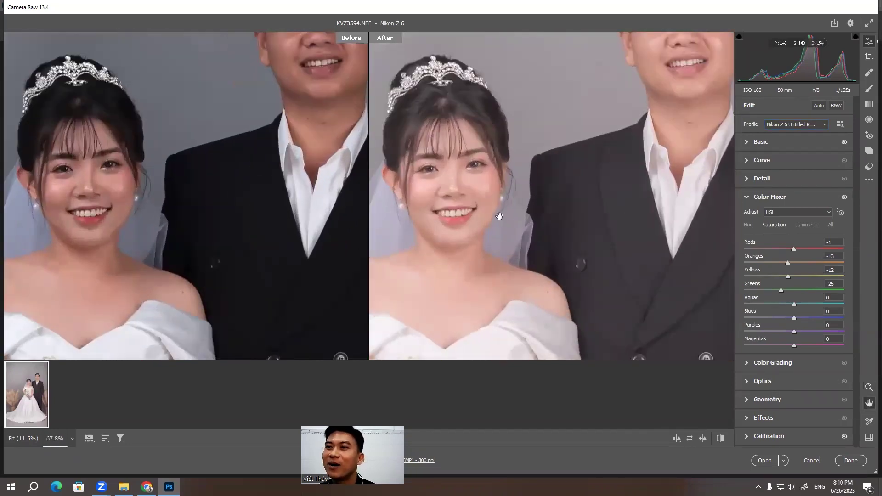
key("z")
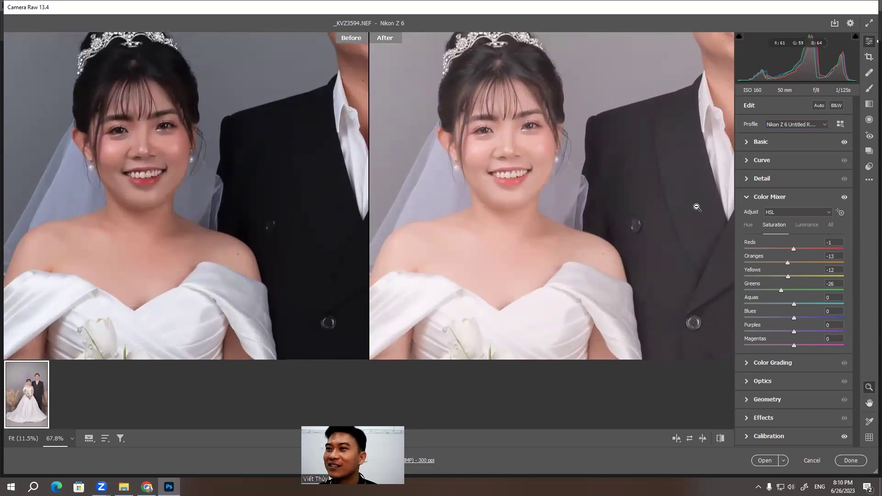
Dismiss the meeting recording request and zoom out the before/after previews
left_click(750, 142)
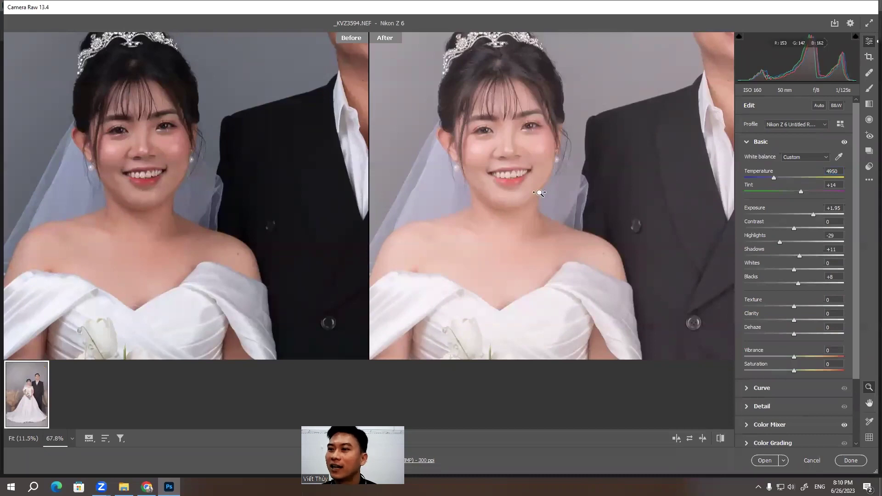
scroll(541, 193, "down", 3)
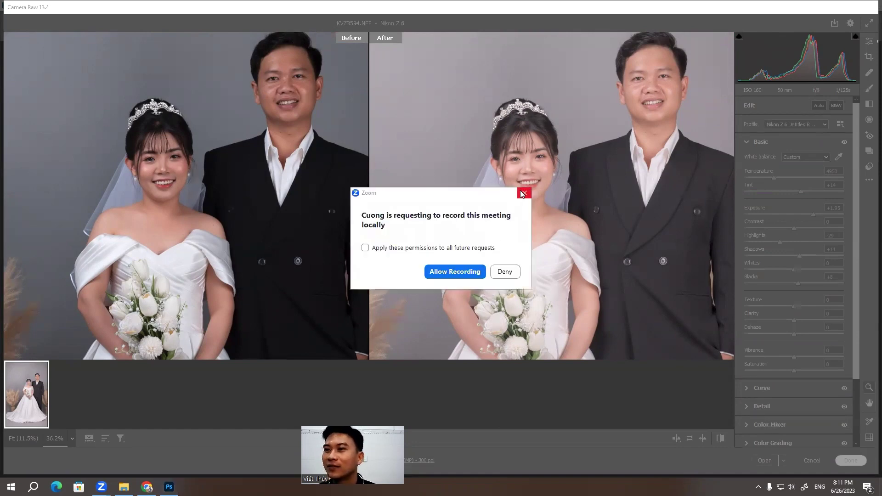
left_click(522, 193)
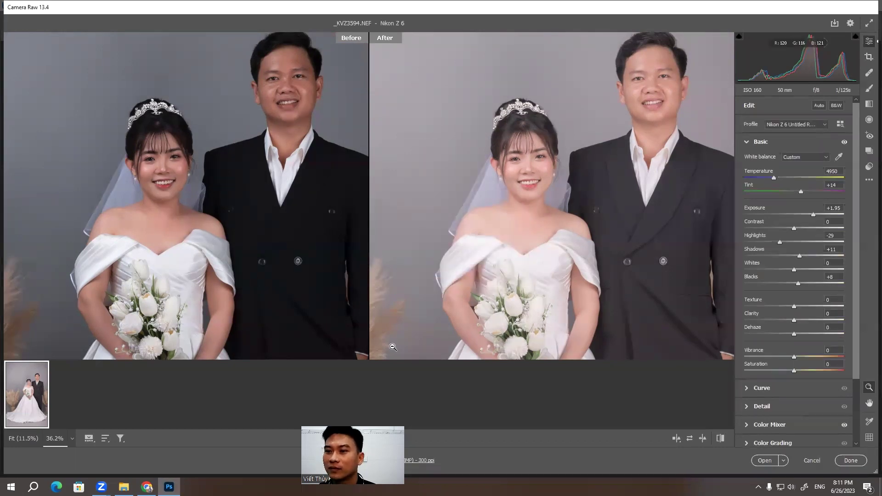
key("Return")
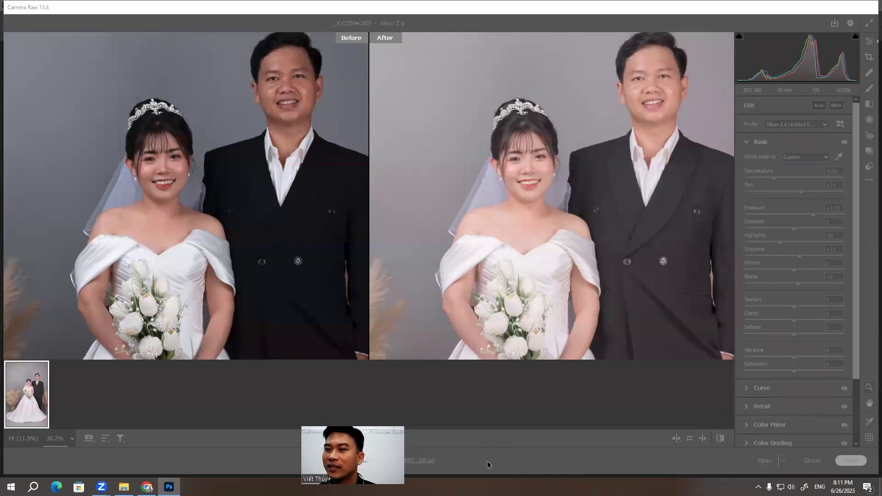
left_click_drag(437, 235, 415, 217)
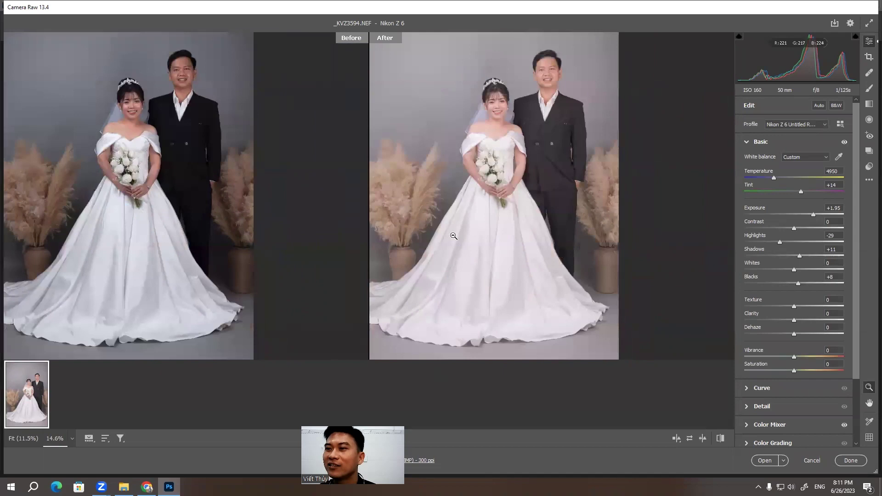
left_click_drag(415, 218, 457, 244)
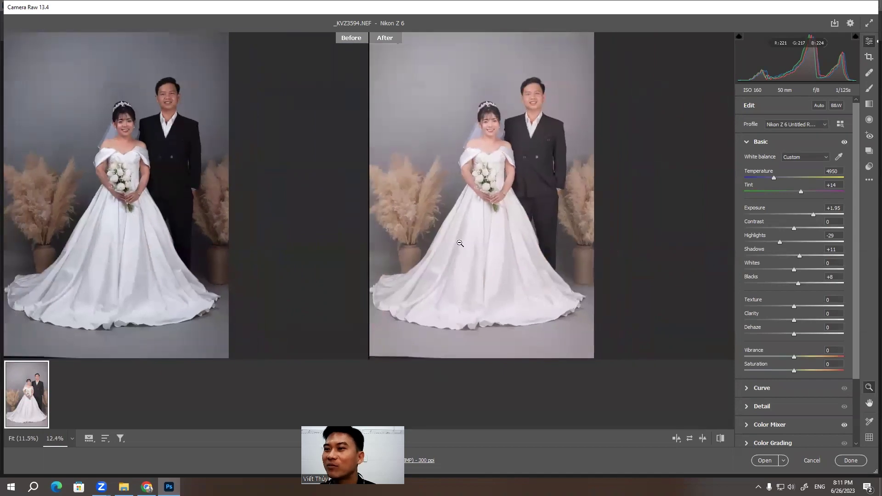
Collapse the Basic and Calibration panels and click Done to apply the Camera Raw edits
left_click(746, 142)
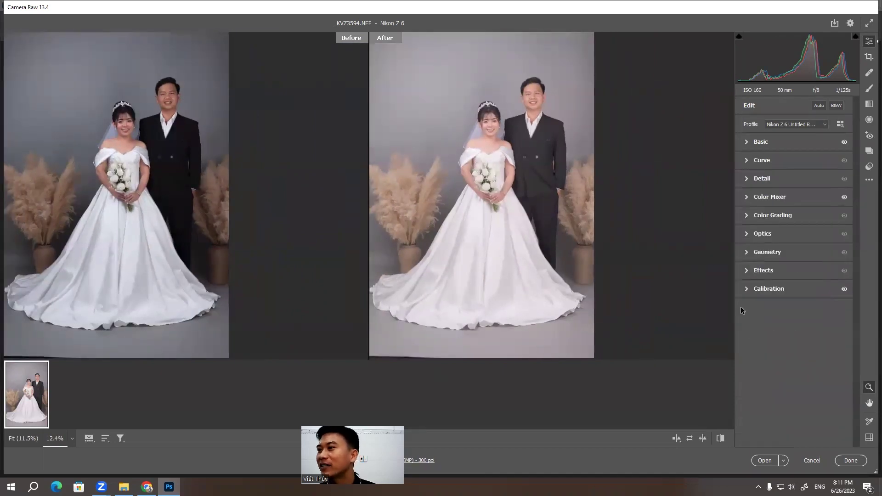
left_click(747, 290)
left_click(748, 268)
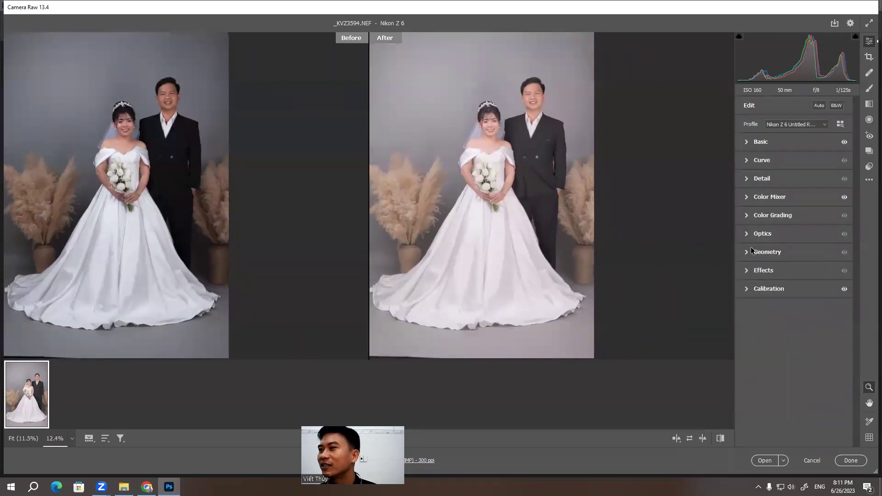
scroll(523, 184, "up", 2)
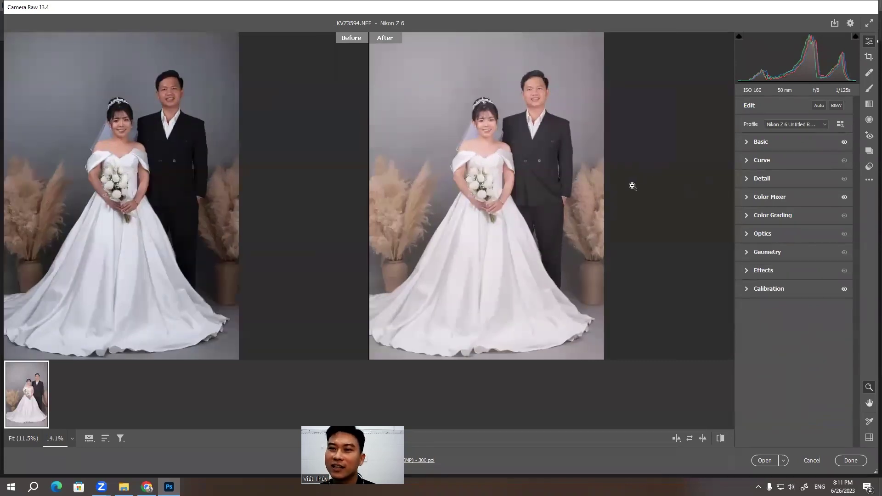
scroll(406, 321, "down", 3)
scroll(437, 312, "up", 1)
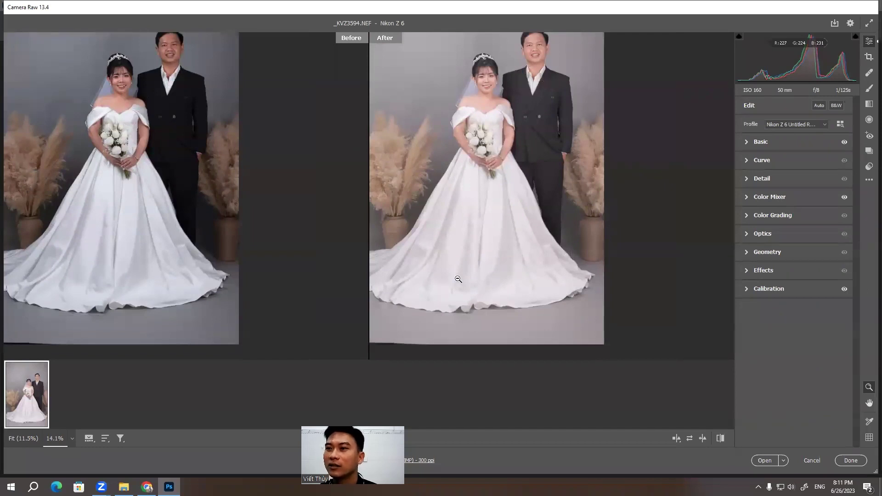
scroll(458, 278, "up", 3)
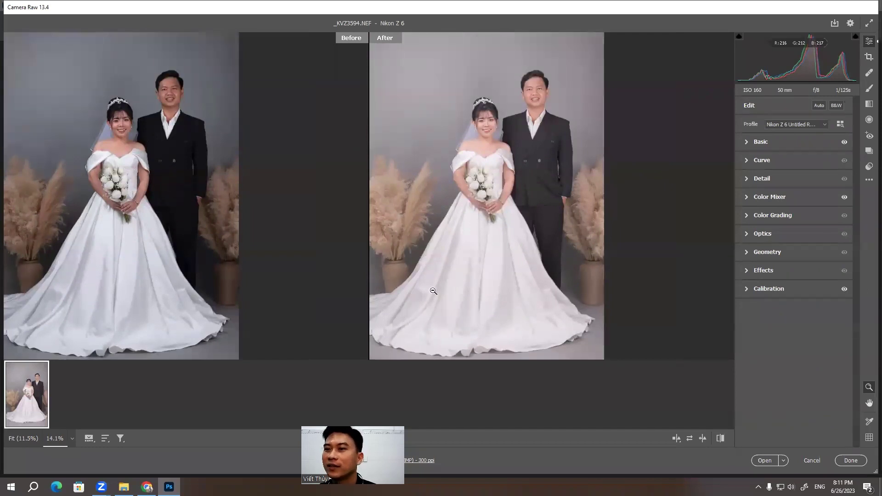
key("Return")
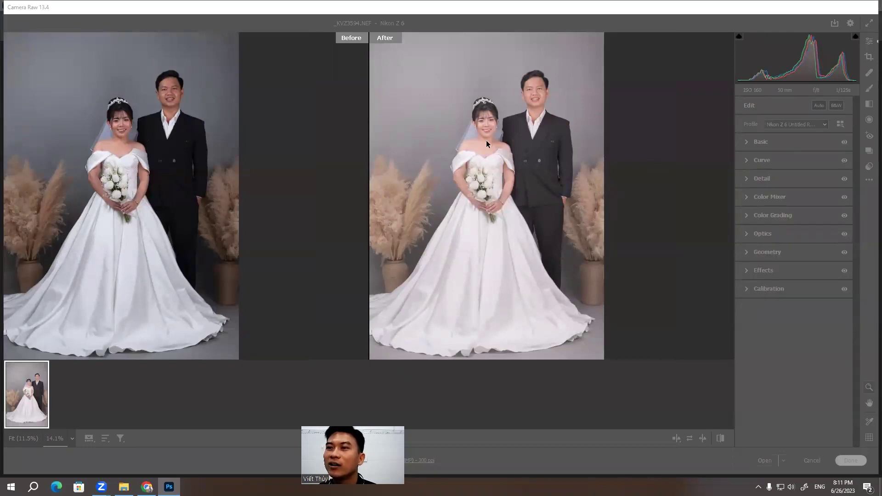
scroll(506, 245, "down", 2)
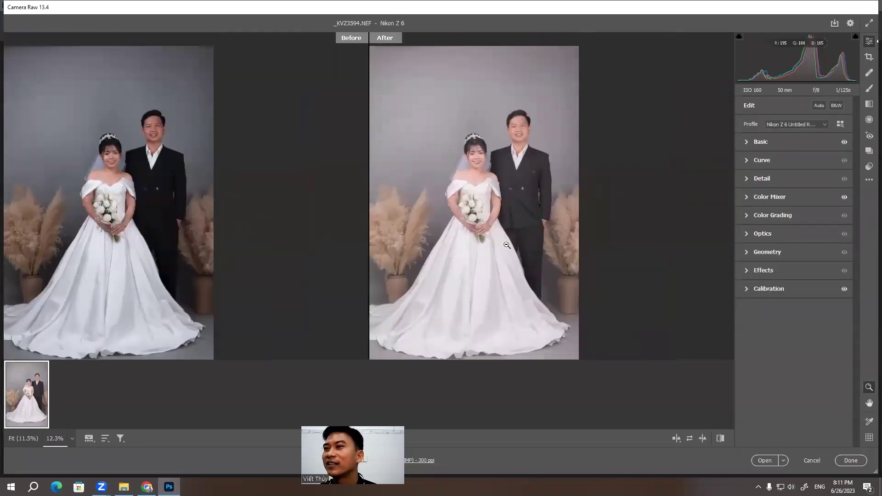
left_click(850, 460)
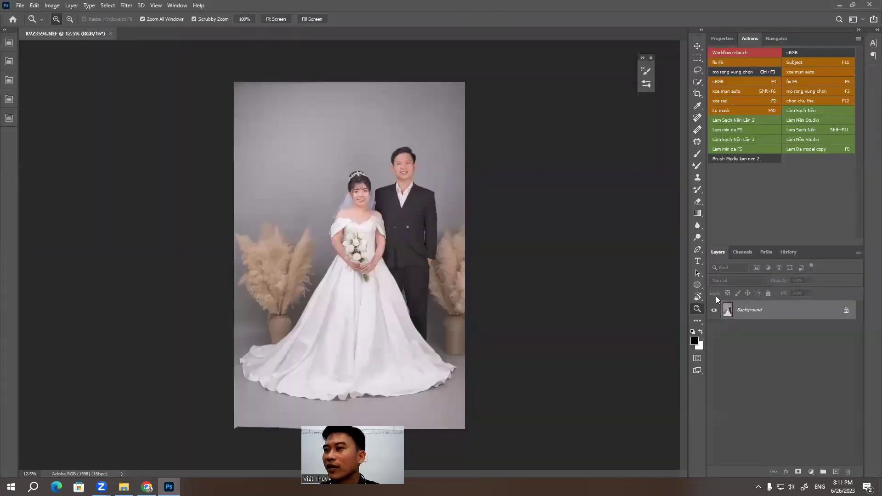
Dismiss the plug-in warning, zoom out slightly, and start a crop frame around the photo
left_click(439, 180)
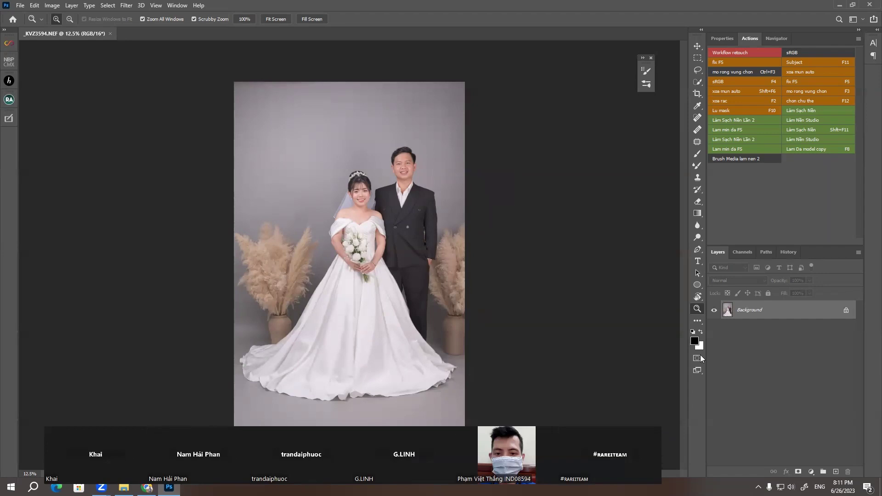
left_click_drag(413, 264, 398, 265)
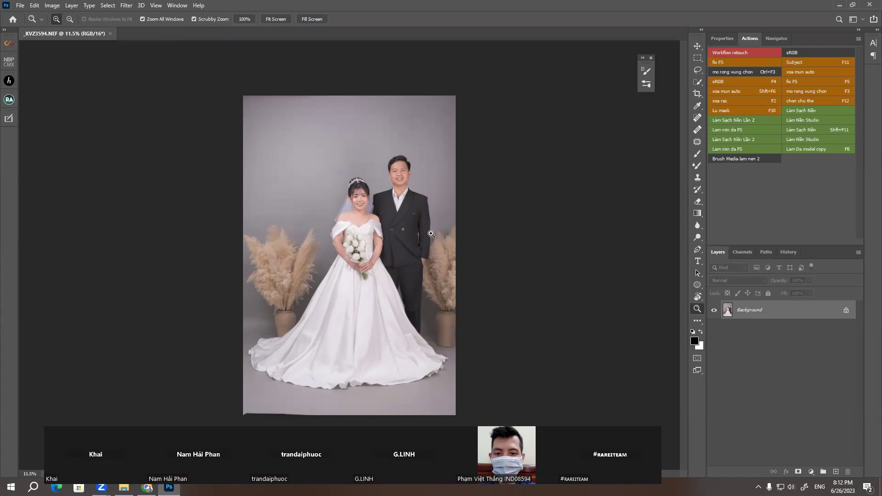
key("c")
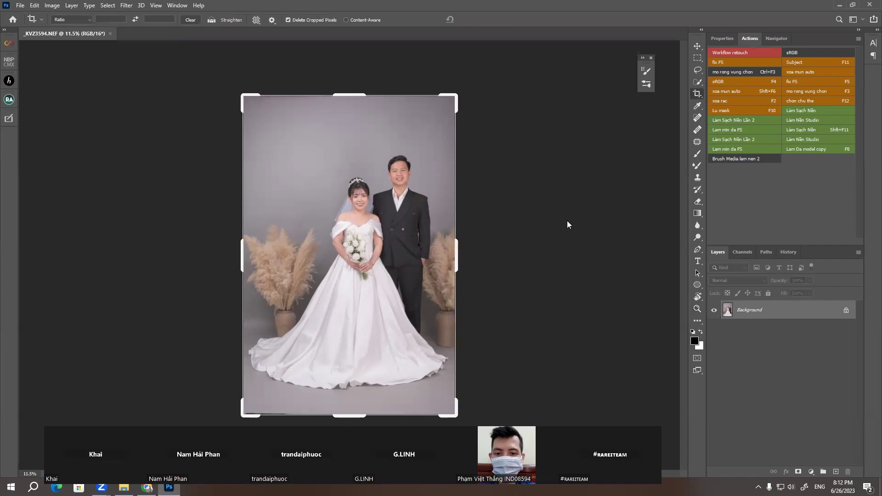
Commit the crop and marquee-select the photo from the bouquet down to the bottom
key("Return")
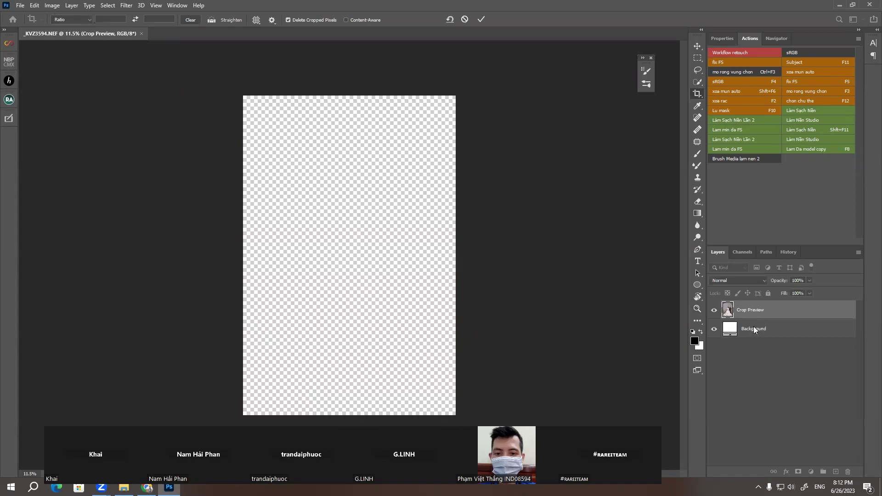
scroll(459, 227, "down", 2, "alt")
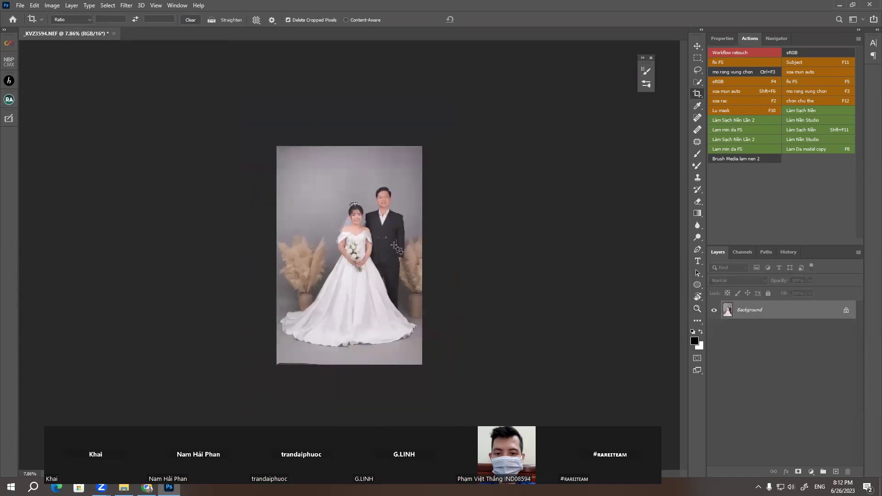
left_click_drag(697, 57, 722, 58)
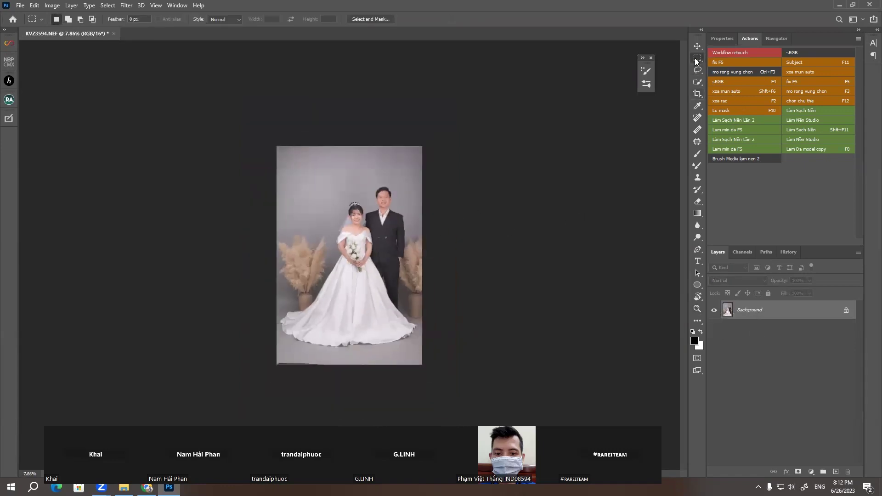
left_click(739, 58)
mouse_move(440, 375)
left_mouse_down()
mouse_move(375, 329)
mouse_move(215, 278)
left_mouse_up()
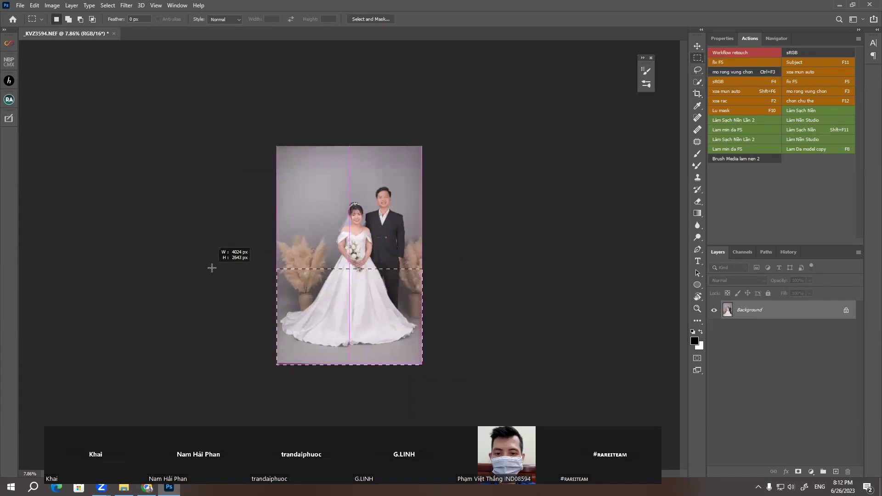
mouse_move(216, 278)
left_mouse_down()
mouse_move(223, 296)
mouse_move(209, 275)
left_mouse_up()
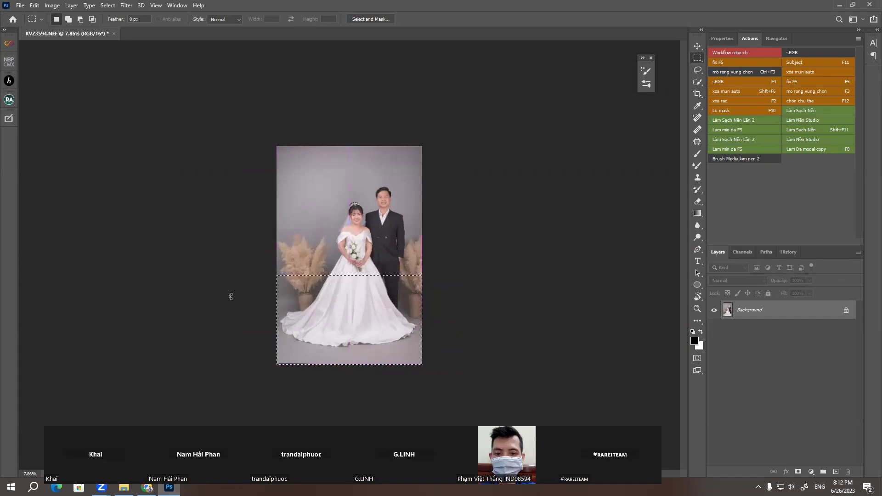
Stretch the selected lower area about 10% taller, then deselect
key("ctrl+t")
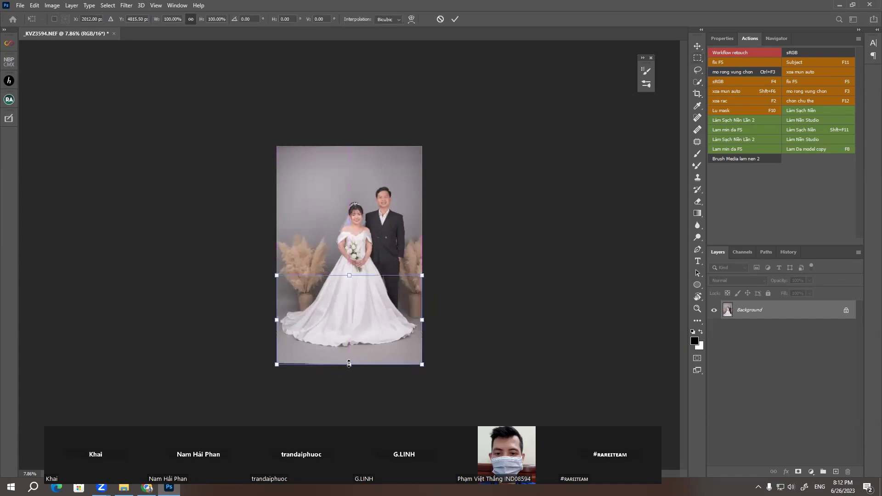
left_click_drag(349, 364, 349, 373)
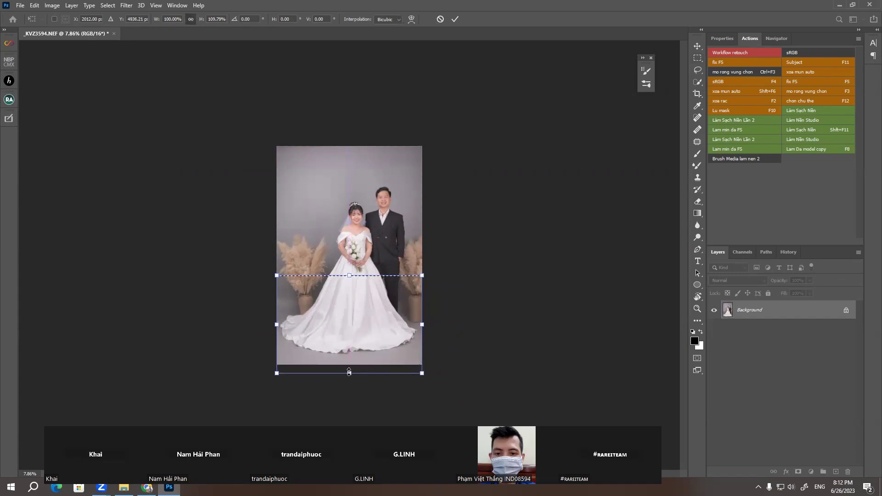
key("Return")
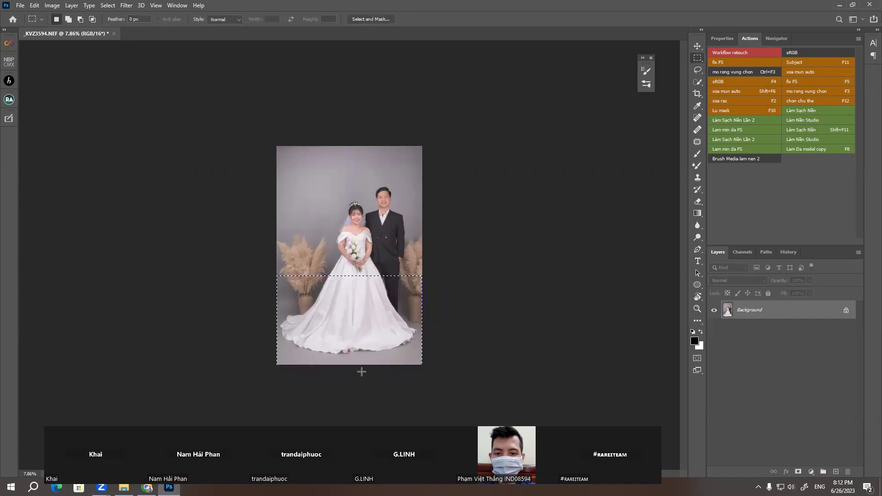
key("ctrl+d")
scroll(348, 290, "up", 1)
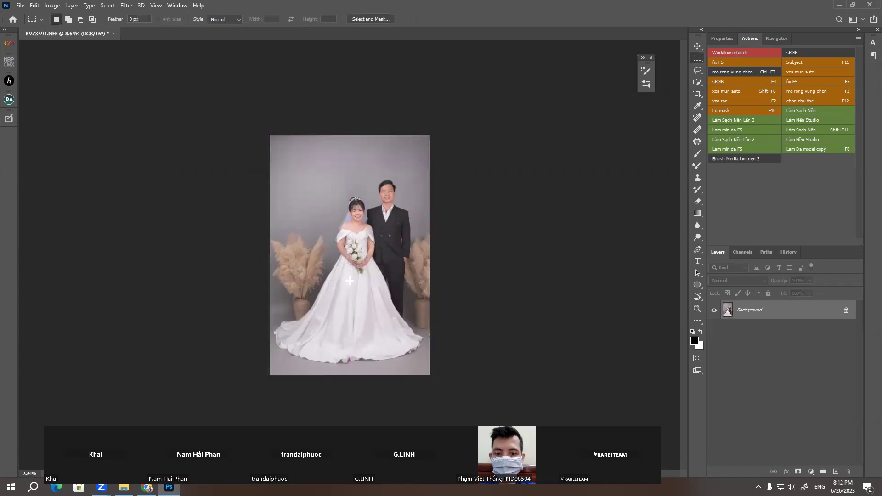
Raise the bottom crop edge slightly and commit, trimming a thin strip off the photo
key("c")
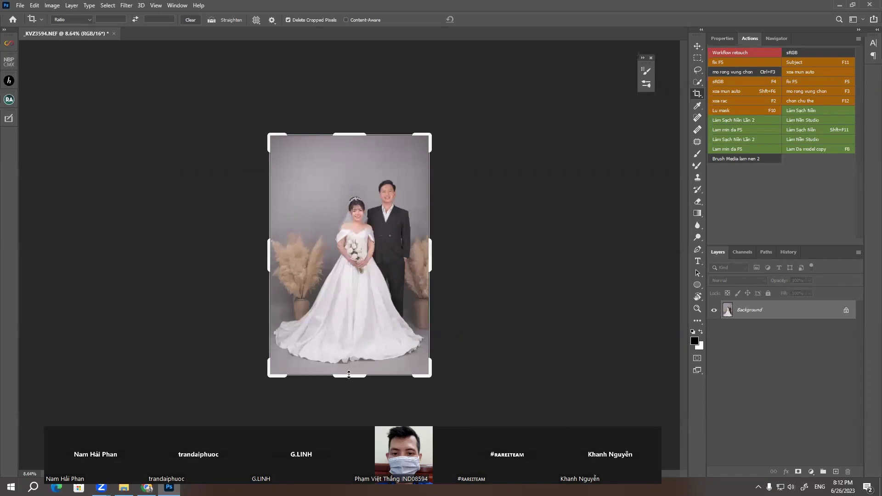
left_click_drag(349, 376, 350, 375)
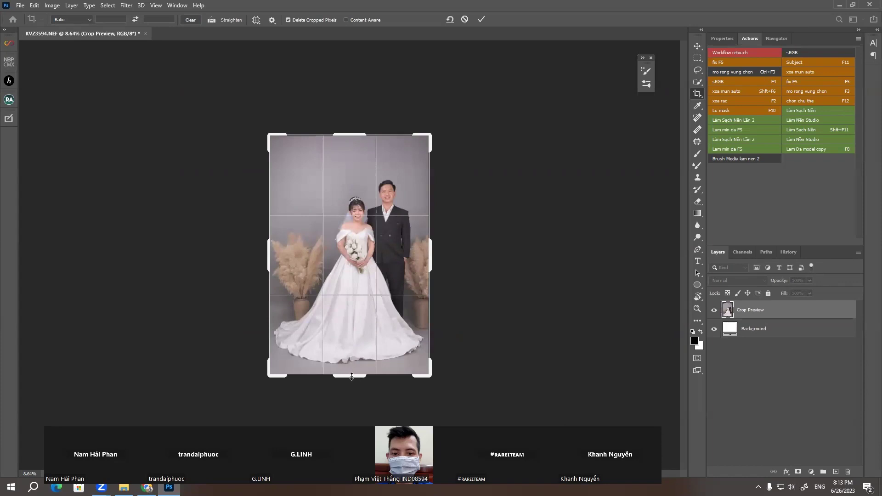
left_click_drag(352, 377, 352, 373)
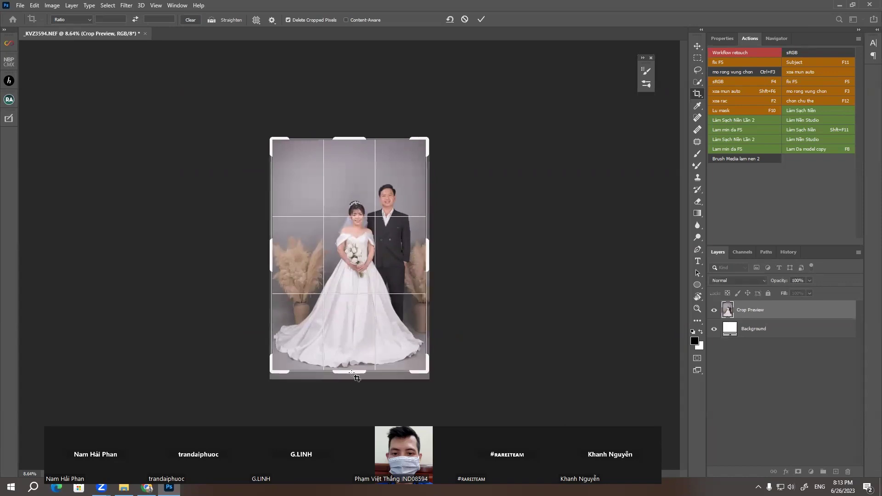
key("Return")
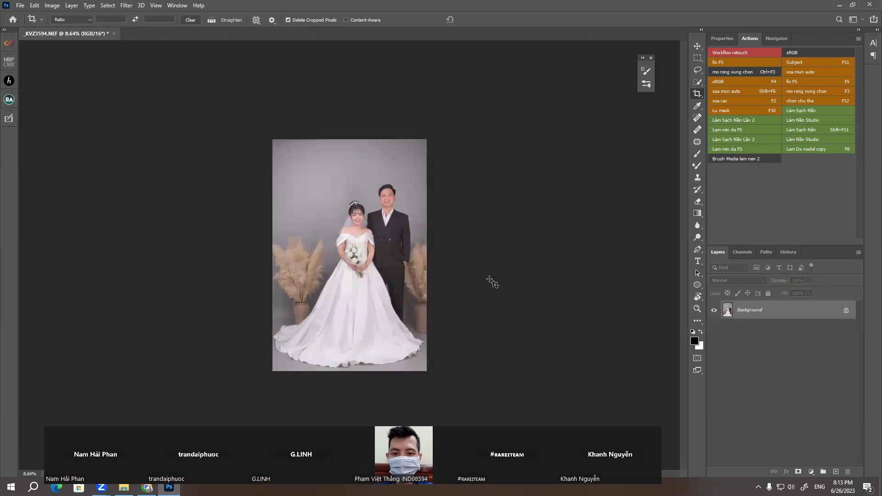
scroll(333, 293, "up", 1)
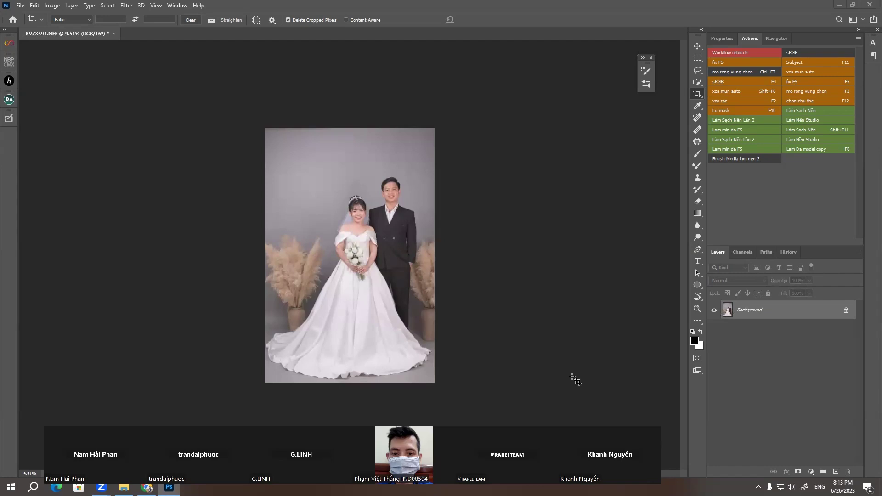
Compare against the original uncropped photo in History, then return to the latest cropped version
left_click(788, 252)
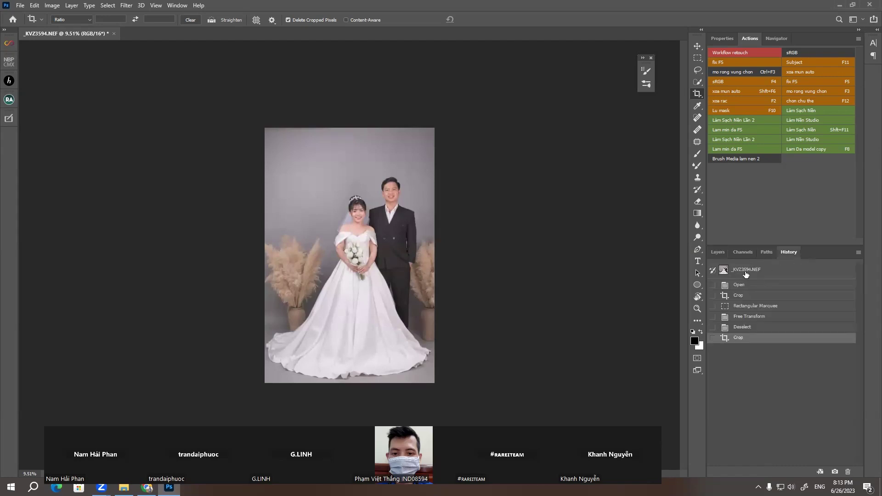
left_click(744, 271)
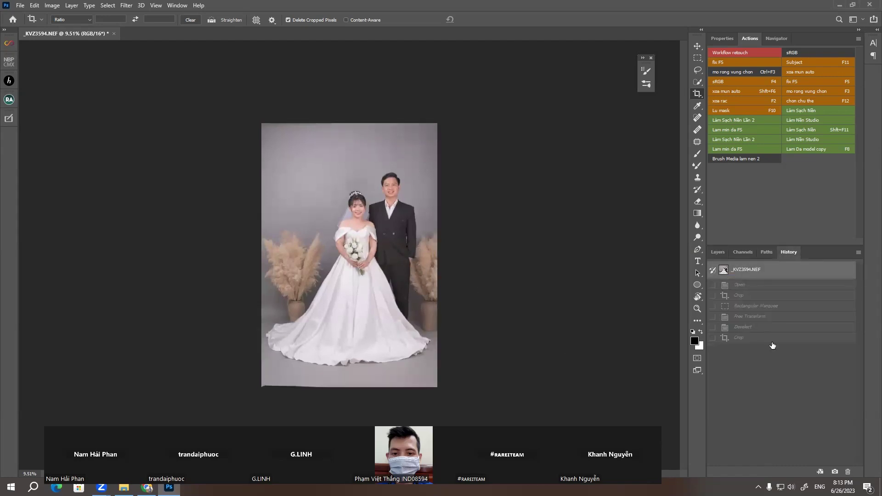
left_click(741, 340)
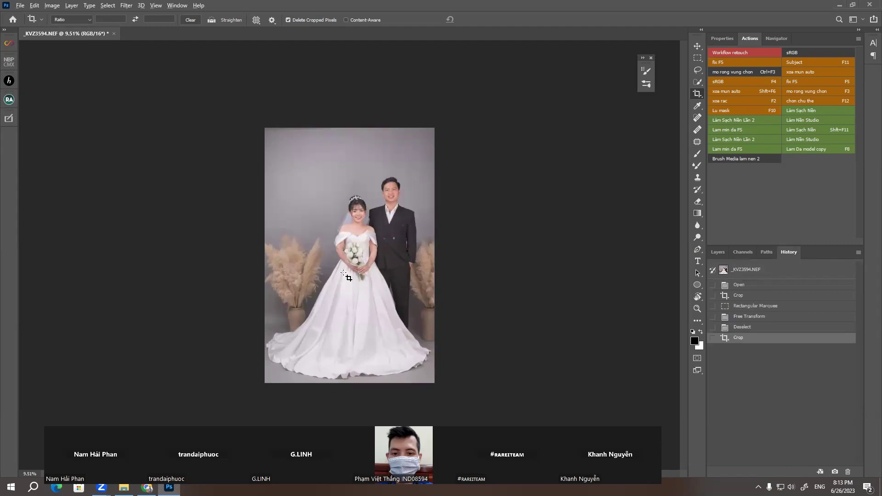
scroll(356, 261, "down", 1)
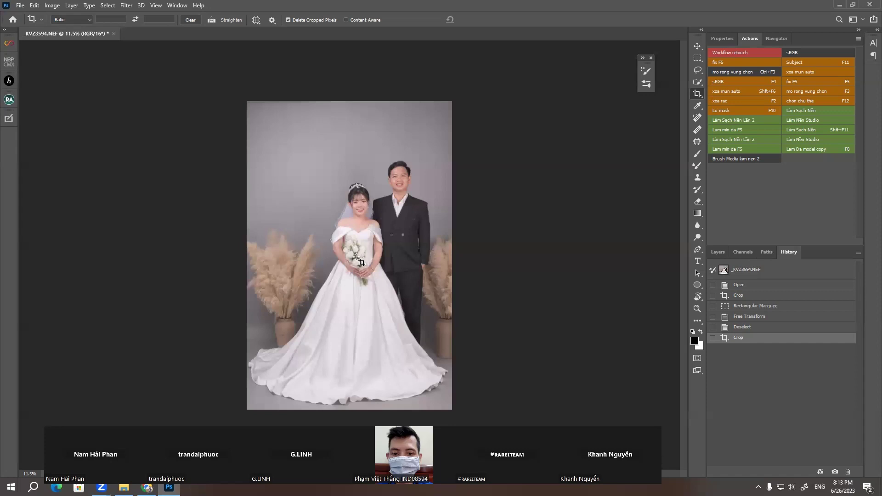
With the Move tool active, zoom in and out to inspect the couple's faces
key("v")
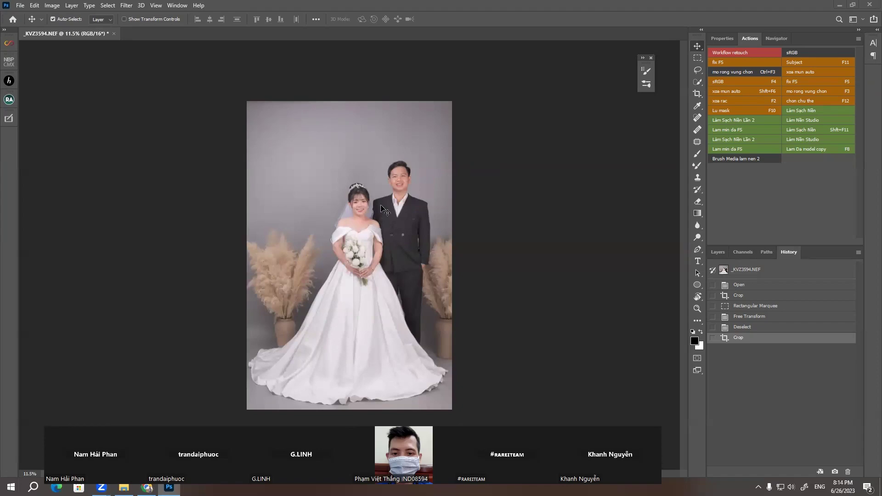
scroll(414, 160, "up", 2)
scroll(441, 140, "up", 3)
scroll(256, 271, "up", 2)
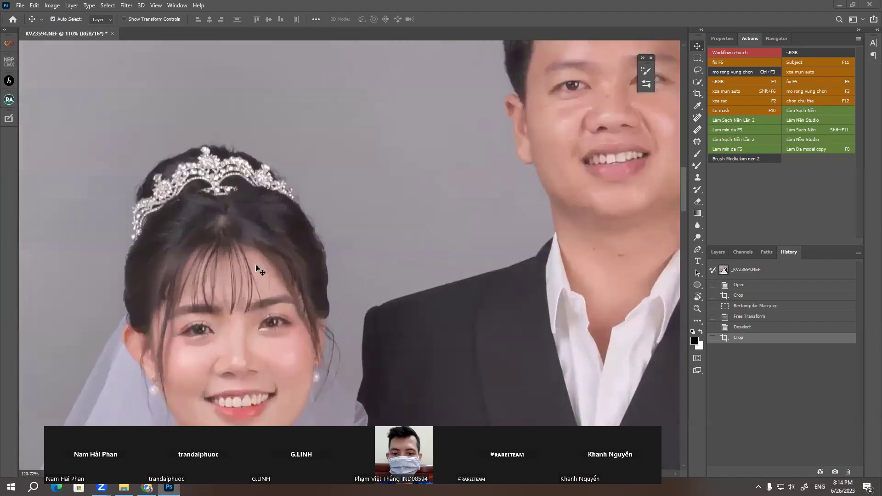
scroll(257, 276, "up", 1)
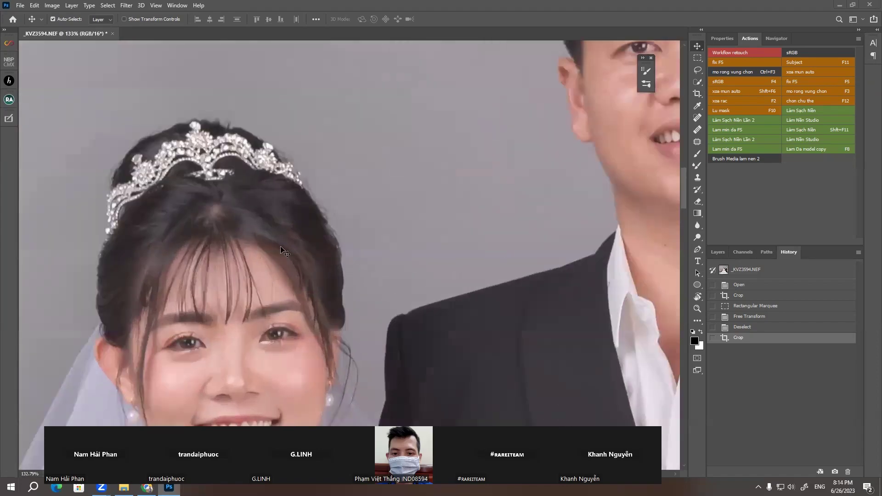
scroll(280, 248, "up", 2)
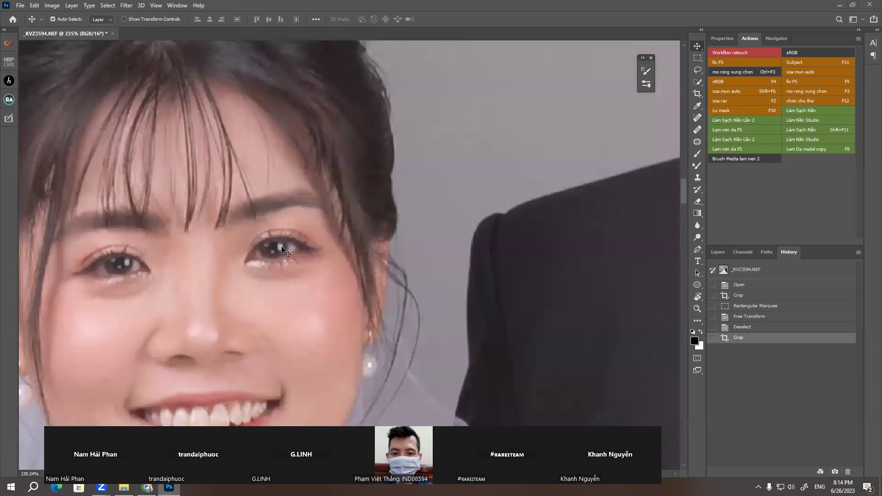
scroll(285, 226, "down", 2)
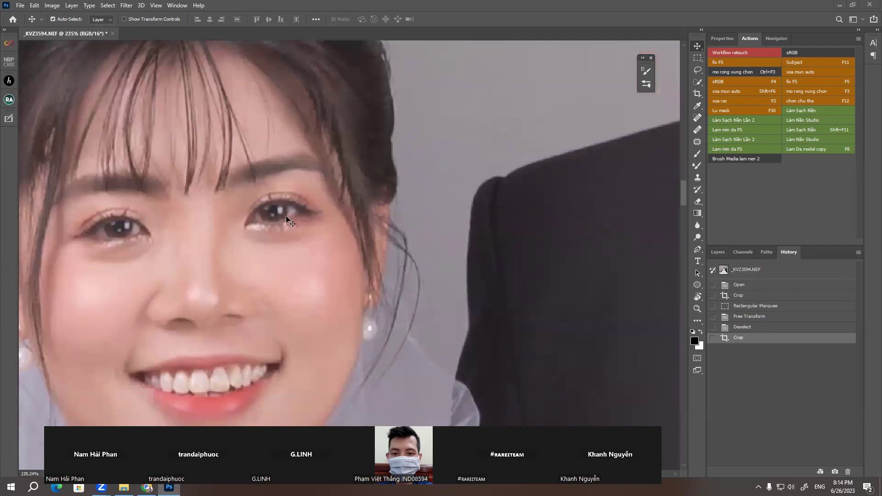
scroll(294, 189, "down", 1)
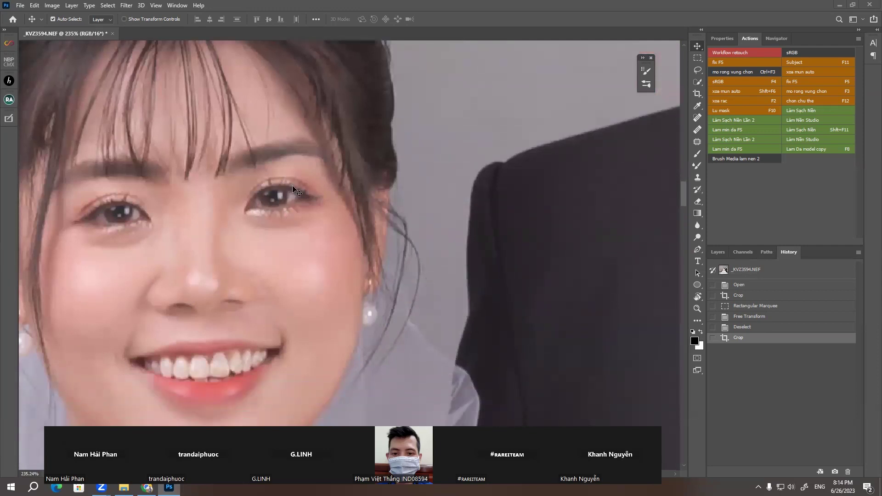
scroll(294, 189, "down", 1)
scroll(293, 191, "down", 1)
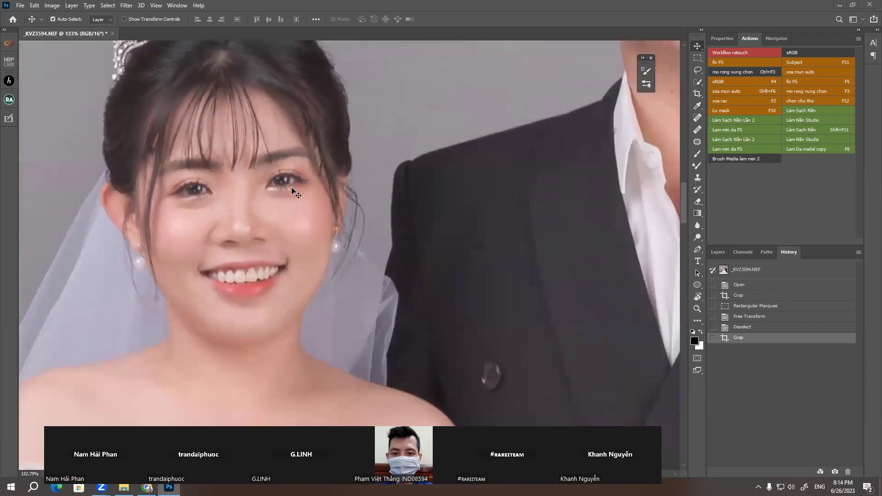
scroll(209, 276, "down", 1)
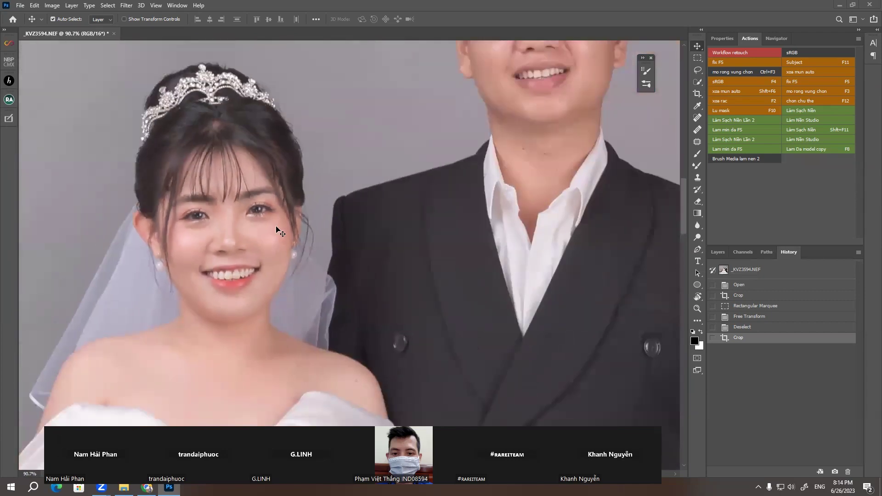
Finish checking the faces and show the Layers panel with the single Background layer
scroll(276, 227, "up", 2)
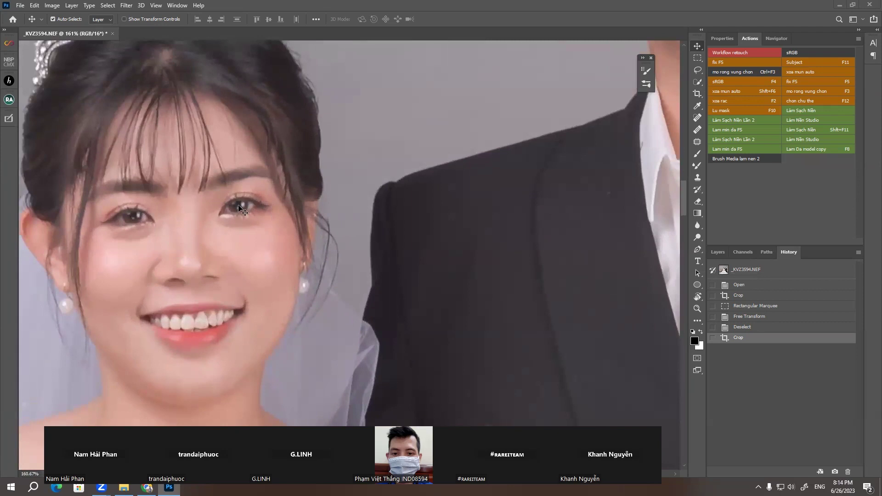
scroll(251, 203, "up", 1)
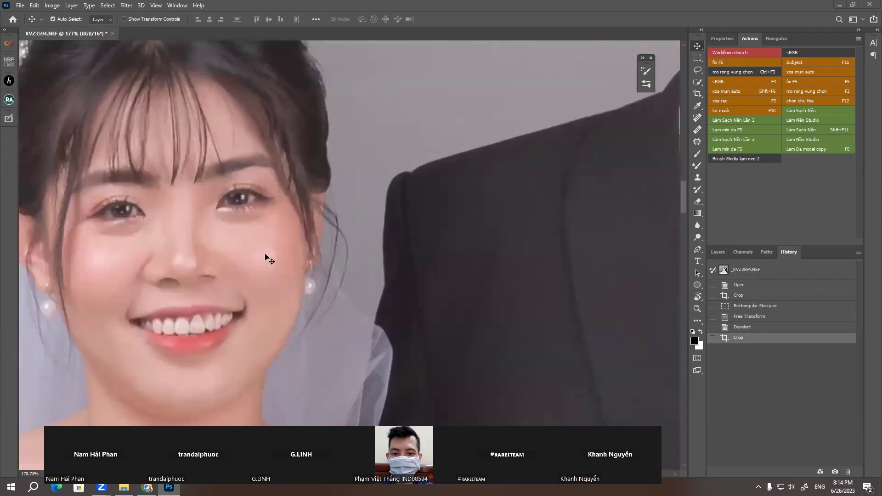
scroll(233, 269, "down", 5)
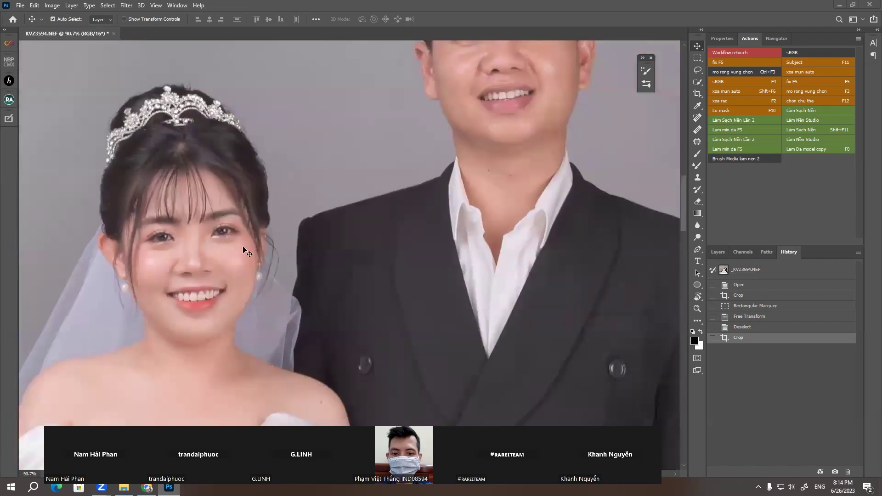
scroll(425, 224, "up", 3)
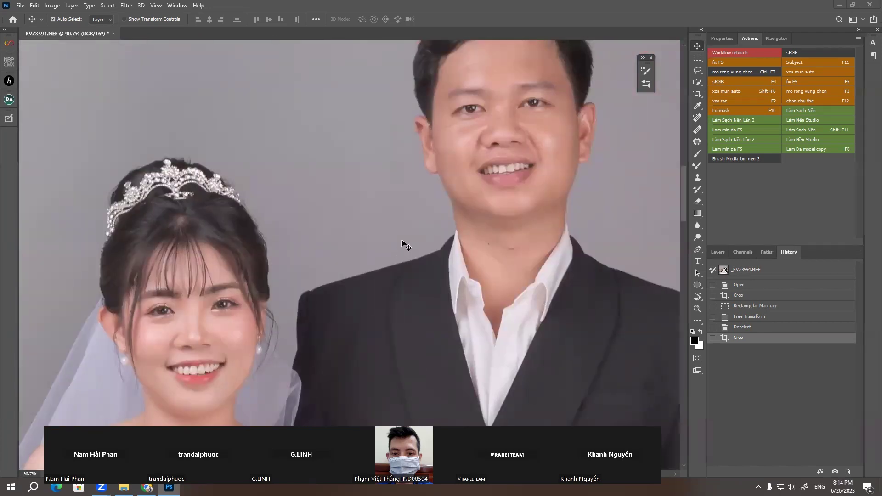
scroll(403, 244, "down", 2)
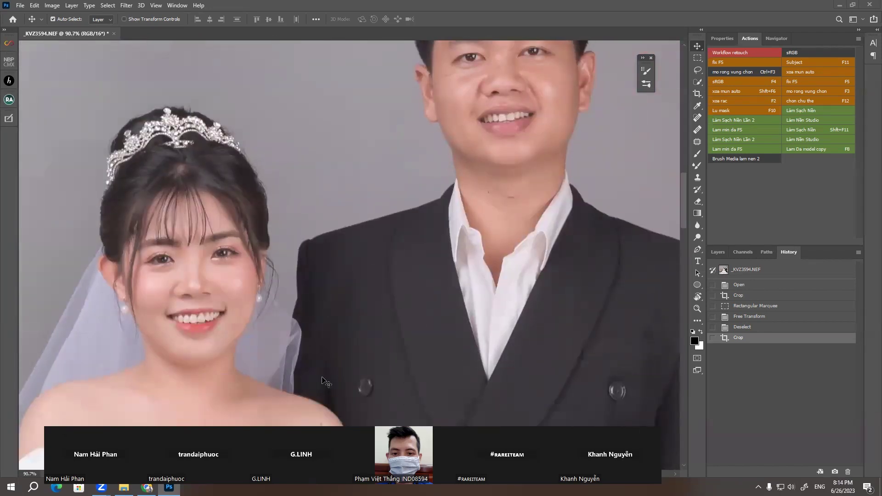
scroll(352, 268, "down", 5)
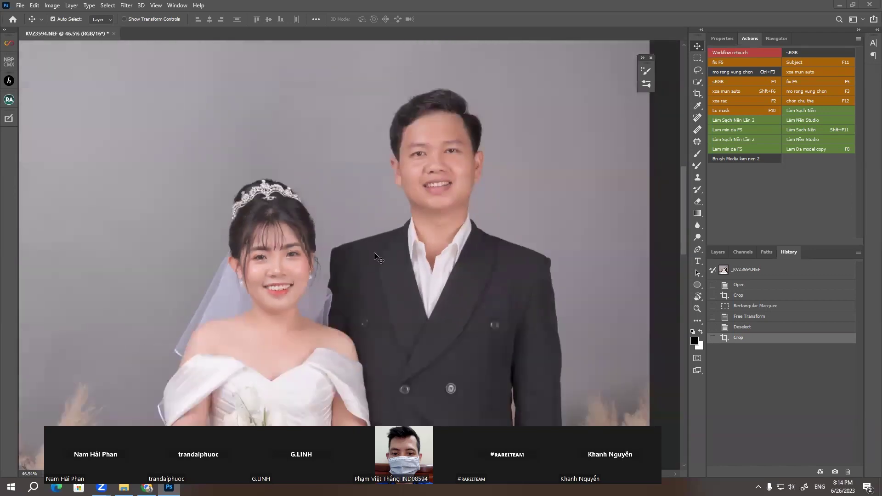
scroll(398, 277, "down", 3)
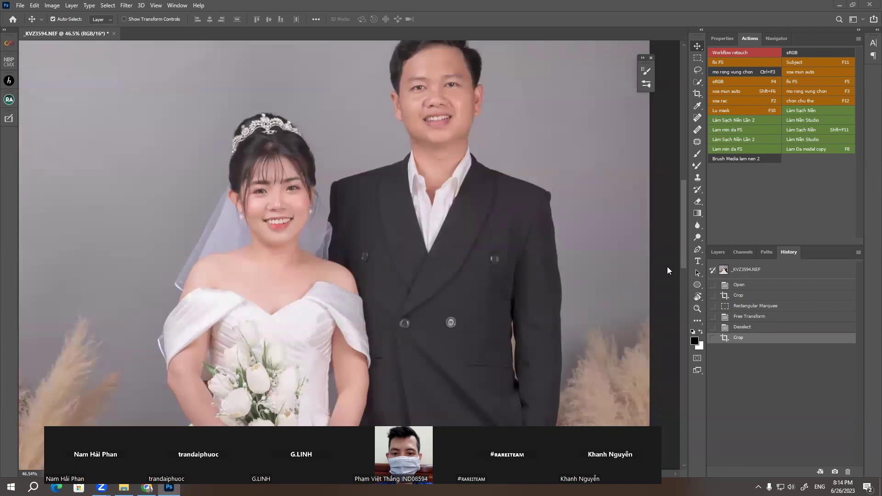
left_click(718, 252)
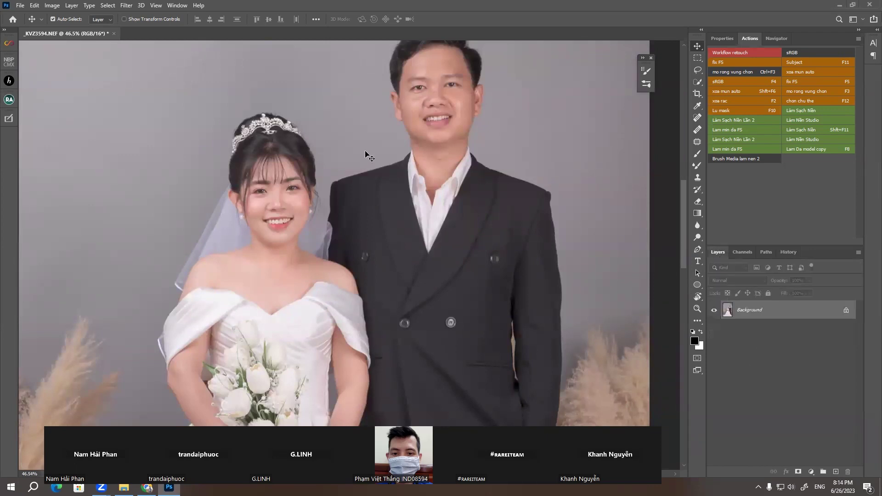
scroll(365, 152, "down", 5)
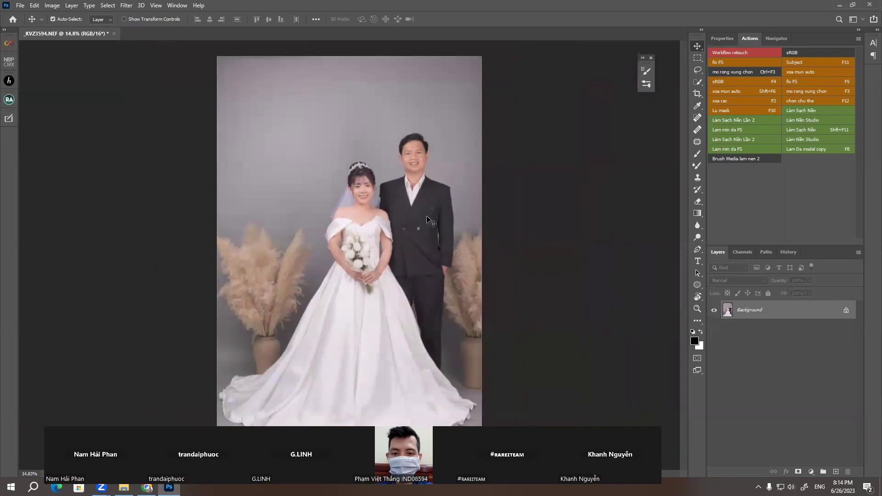
scroll(427, 220, "down", 1)
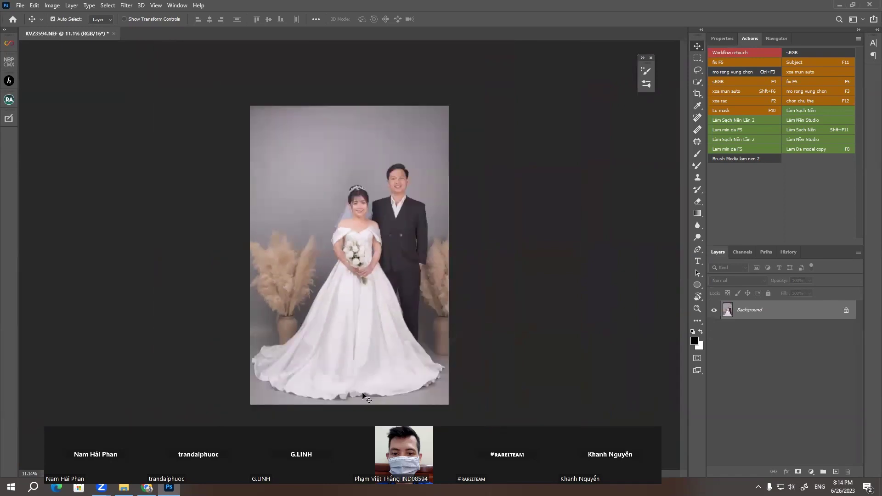
scroll(363, 395, "up", 3)
scroll(352, 387, "up", 2)
scroll(339, 393, "up", 2)
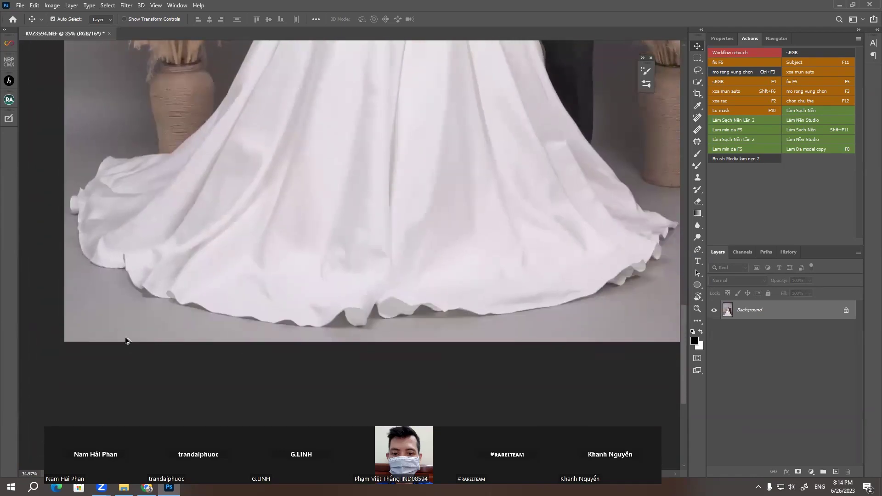
scroll(118, 331, "up", 2)
scroll(244, 241, "up", 1)
scroll(360, 207, "up", 1)
scroll(372, 223, "up", 1)
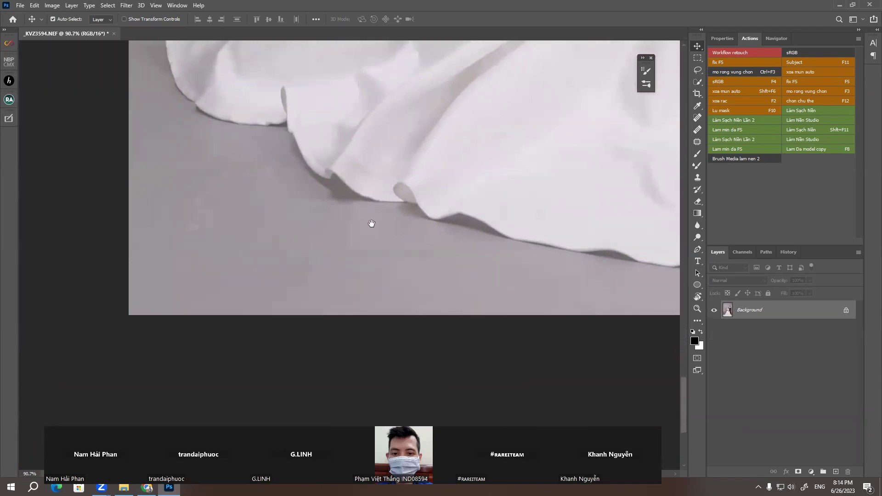
mouse_move(371, 223)
left_mouse_down()
mouse_move(346, 252)
mouse_move(315, 260)
mouse_move(476, 255)
mouse_move(392, 249)
mouse_move(486, 277)
mouse_move(473, 252)
mouse_move(378, 251)
mouse_move(409, 199)
mouse_move(460, 177)
mouse_move(431, 258)
mouse_move(390, 201)
left_mouse_up()
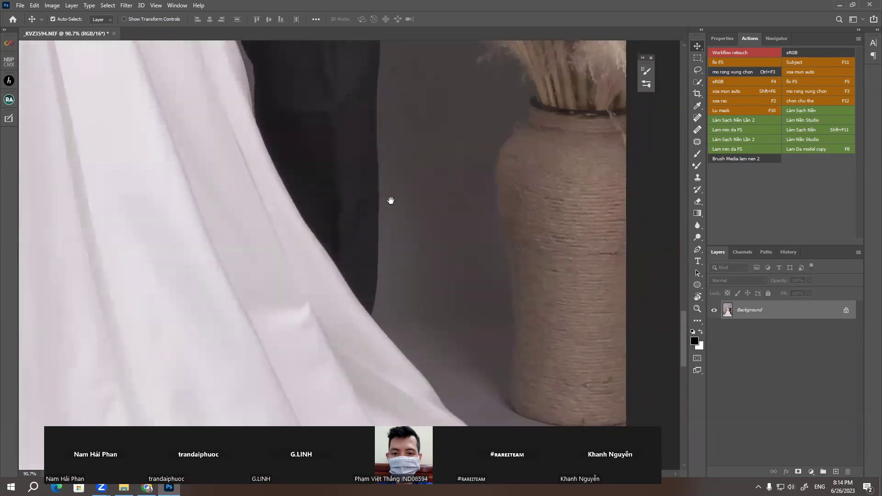
scroll(391, 200, "down", 2)
scroll(497, 197, "down", 2)
scroll(522, 203, "down", 2)
scroll(403, 191, "down", 2)
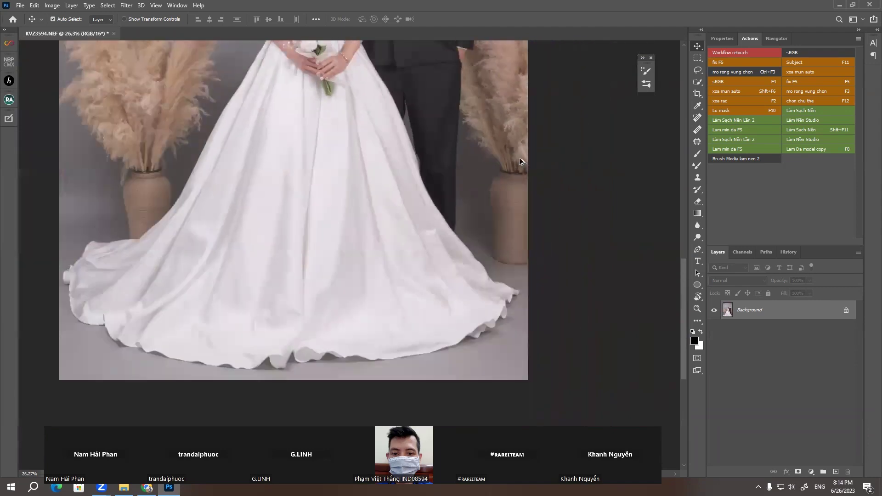
scroll(520, 161, "down", 1)
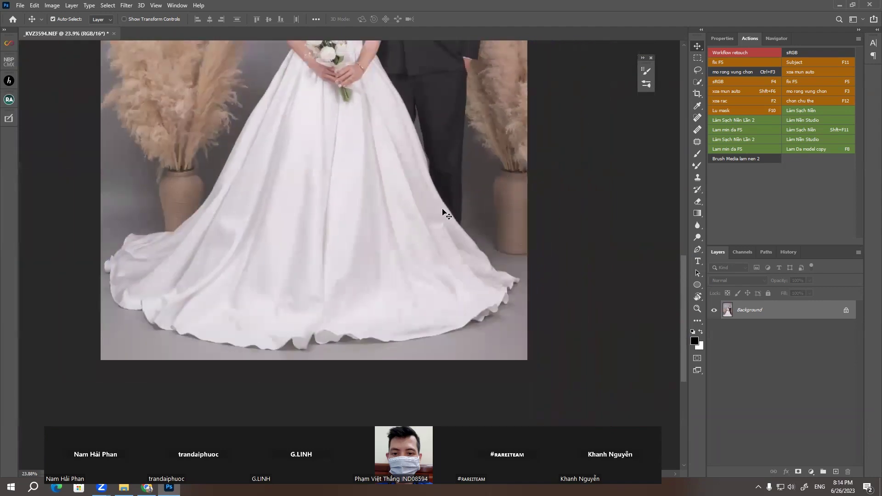
scroll(314, 260, "down", 2)
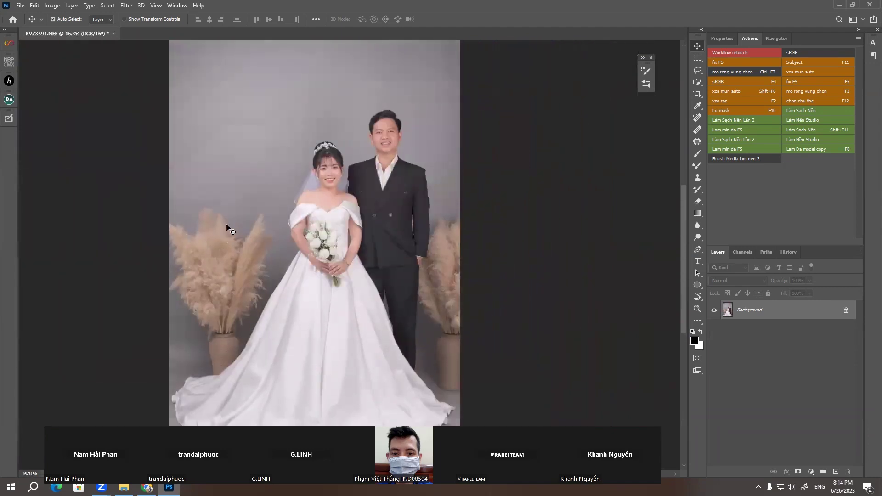
scroll(237, 285, "down", 2)
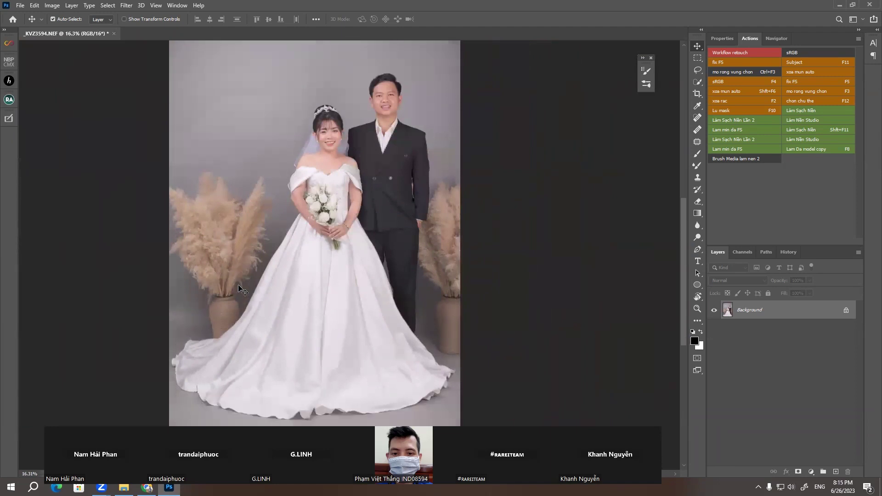
scroll(252, 207, "up", 1)
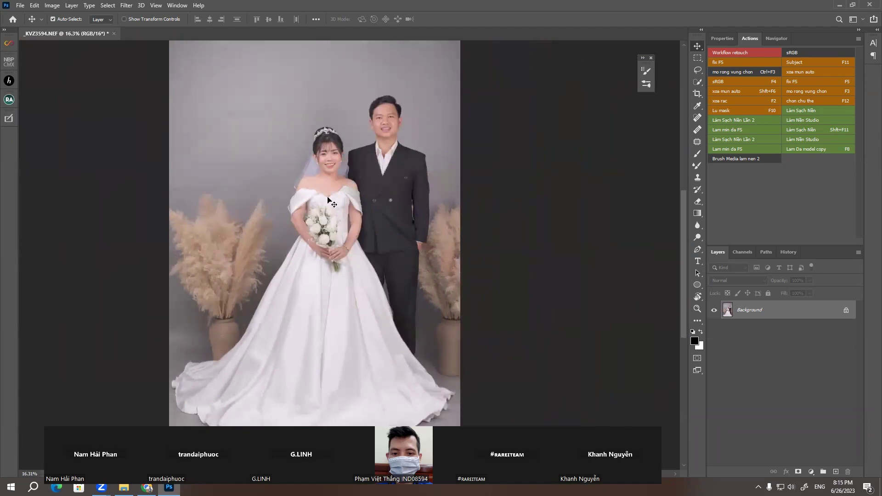
scroll(369, 225, "down", 2)
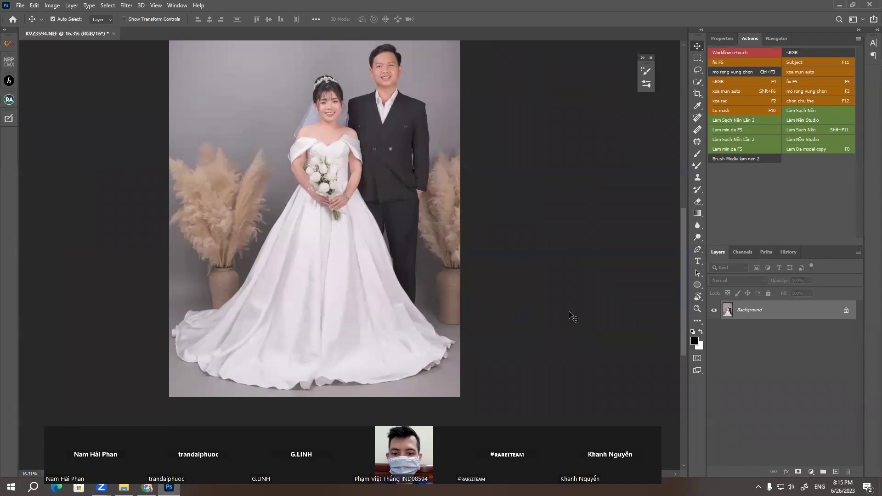
Play the 'Brush Media lam nen 2' action to build the masked background-fix group
left_click(727, 158)
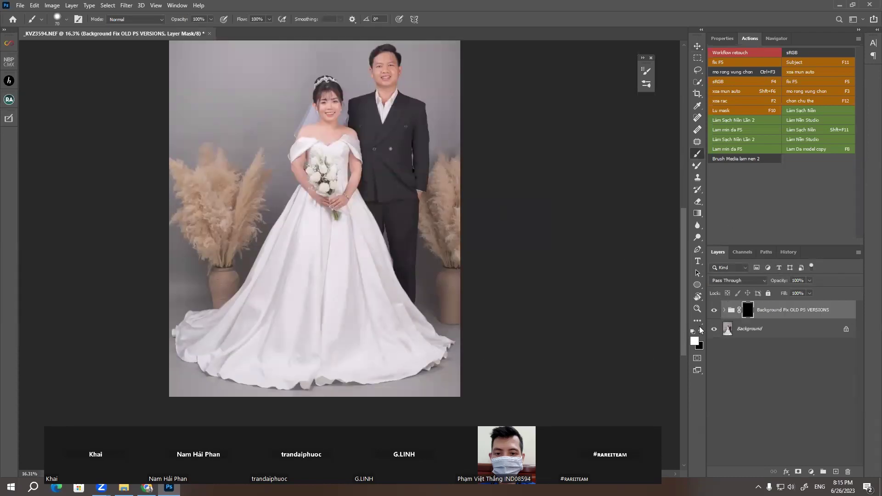
Inspect the background-fix group and its Remove background subgroup, then collapse them
left_click(725, 310)
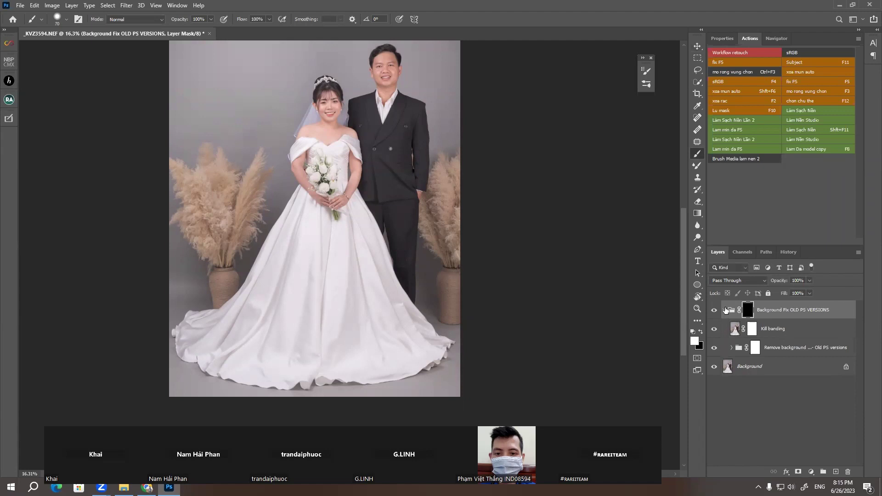
left_click(725, 310)
left_click(725, 310)
left_click(732, 348)
left_click(731, 348)
left_click(725, 310)
Bring the floor below the dress hem into view and enlarge the mask brush
scroll(412, 362, "down", 1)
scroll(412, 363, "up", 3)
scroll(472, 332, "up", 3)
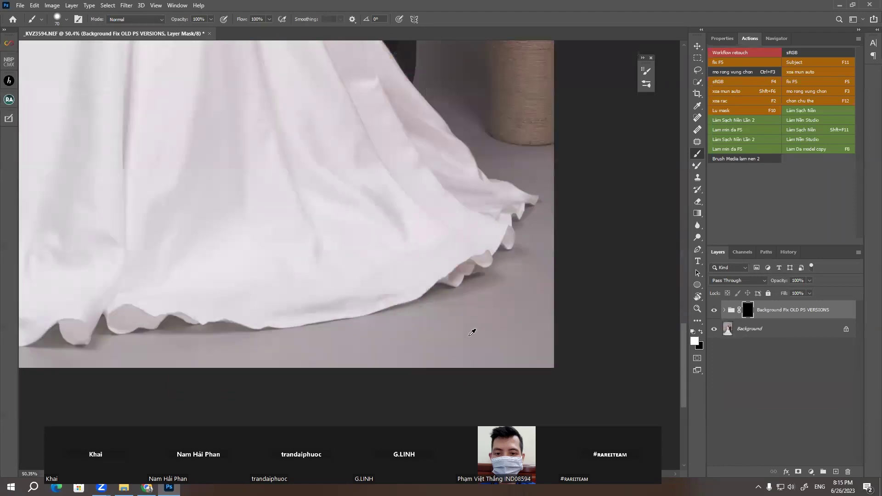
scroll(472, 332, "up", 3)
scroll(480, 349, "down", 1)
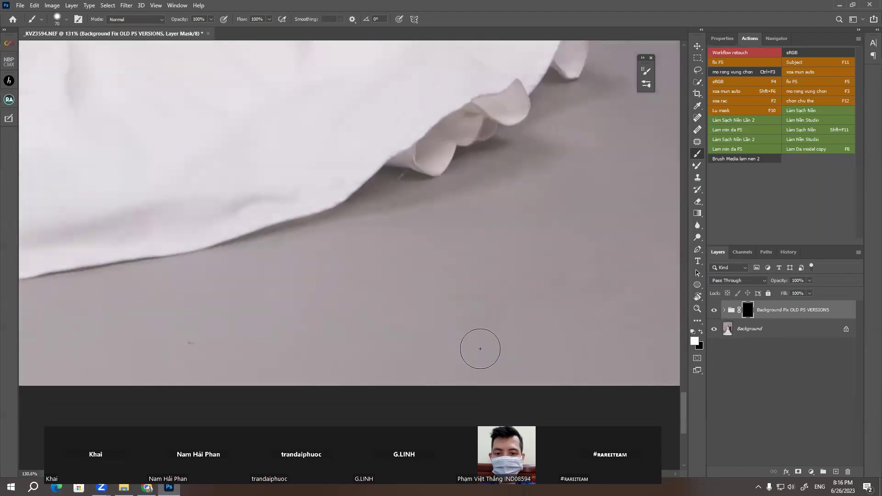
left_click_drag(457, 251, 455, 217)
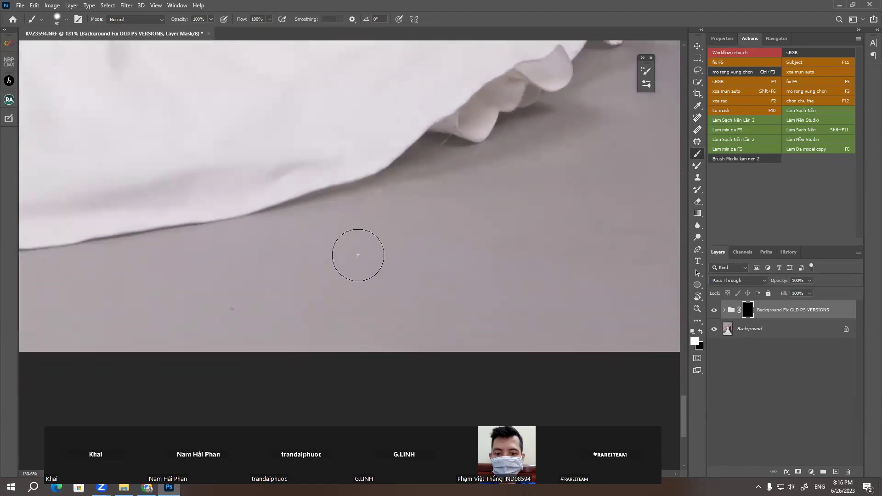
key("bracketright")
key("bracketright")
key("bracketright")
key("bracketright")
scroll(311, 262, "right", 2)
scroll(355, 258, "right", 2)
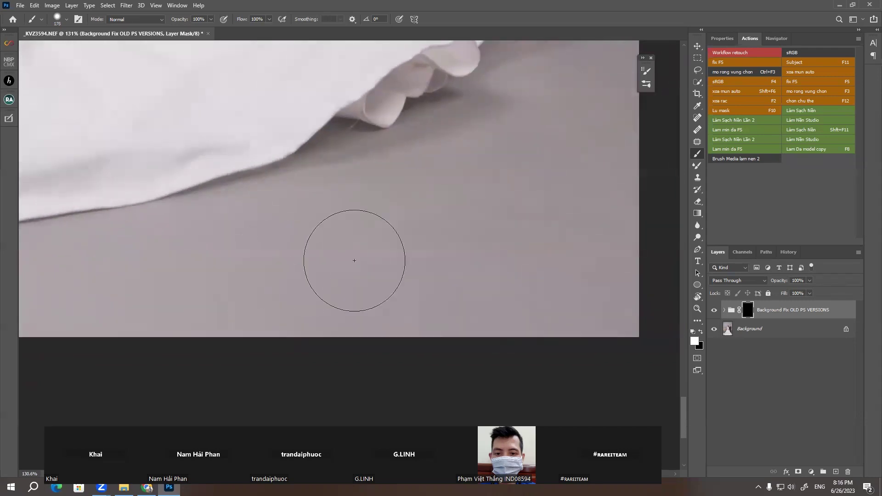
scroll(341, 276, "right", 2)
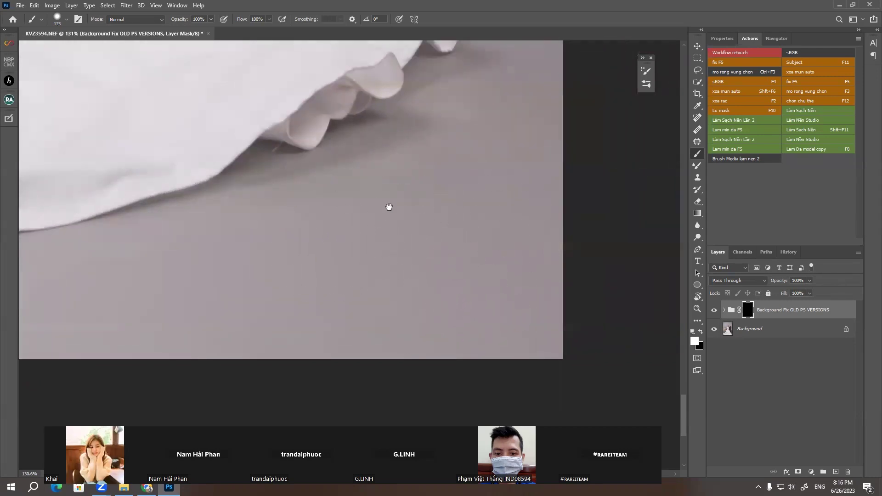
scroll(413, 188, "right", 2)
scroll(413, 189, "up", 1)
scroll(446, 182, "up", 3)
scroll(446, 181, "right", 2)
scroll(441, 207, "up", 3)
scroll(427, 216, "right", 1)
Paint the mask white along the dress hem, adjusting brush size as needed
key("bracketleft")
key("bracketleft")
key("bracketleft")
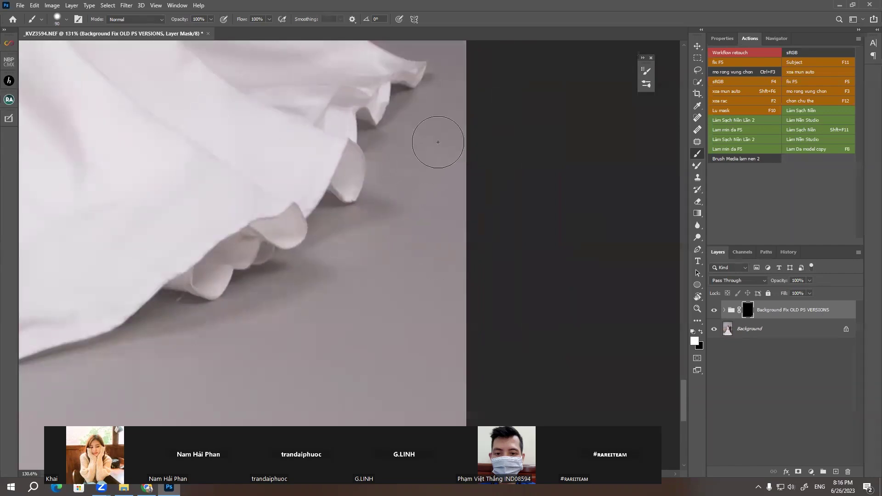
key("bracketright")
key("bracketright")
scroll(443, 138, "up", 3)
scroll(441, 111, "right", 1)
scroll(432, 184, "up", 3)
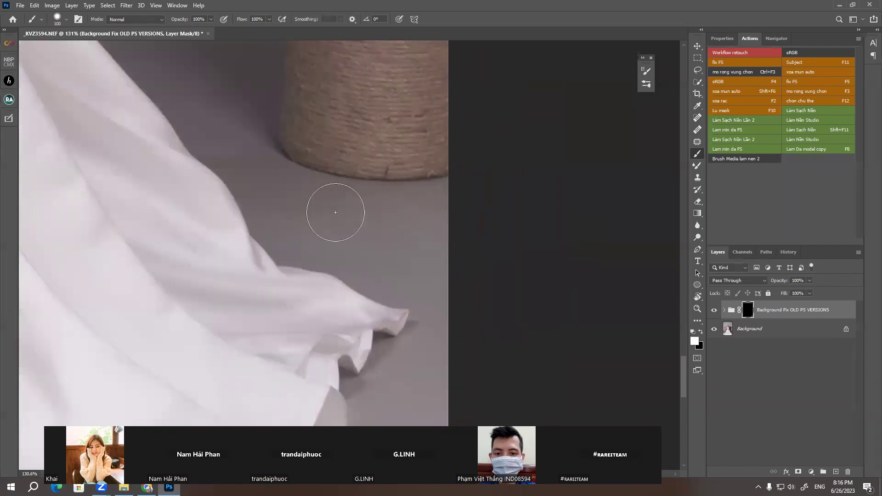
scroll(367, 230, "left", 3)
scroll(368, 230, "up", 3)
scroll(336, 184, "up", 4)
scroll(335, 184, "left", 1)
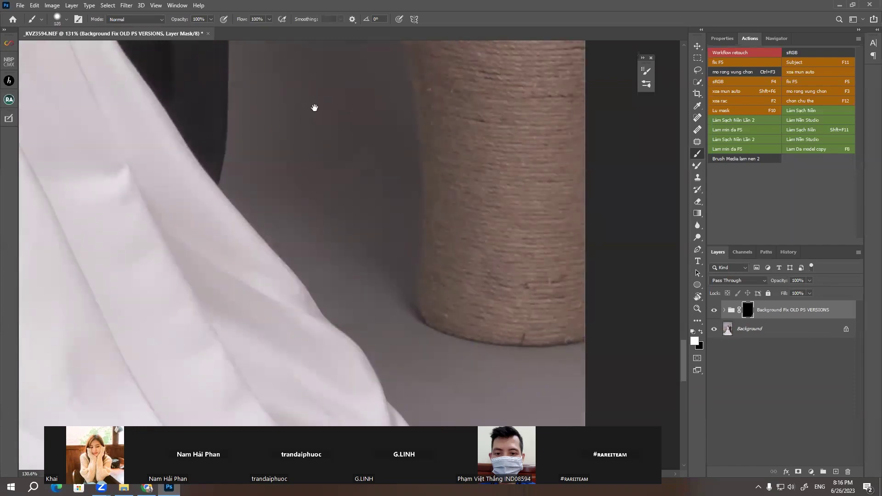
key("bracketright")
scroll(315, 118, "up", 3)
scroll(305, 223, "up", 4)
scroll(272, 275, "up", 3)
scroll(273, 276, "right", 1)
scroll(273, 276, "up", 4)
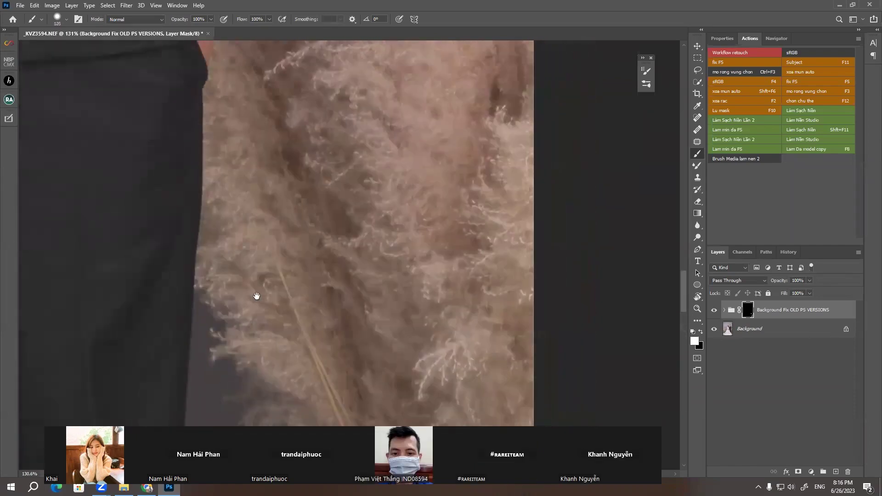
scroll(223, 226, "left", 2)
scroll(241, 233, "up", 2)
scroll(240, 232, "left", 1)
scroll(250, 304, "up", 2)
scroll(250, 305, "left", 1)
scroll(250, 305, "up", 3)
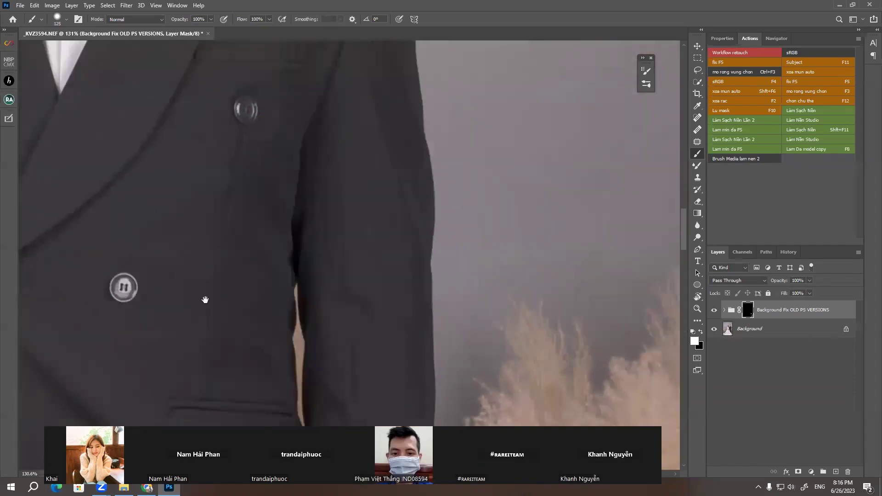
scroll(205, 299, "up", 3)
scroll(230, 316, "right", 2)
scroll(230, 317, "up", 2)
scroll(203, 274, "left", 1)
scroll(203, 273, "up", 1)
scroll(208, 269, "left", 1)
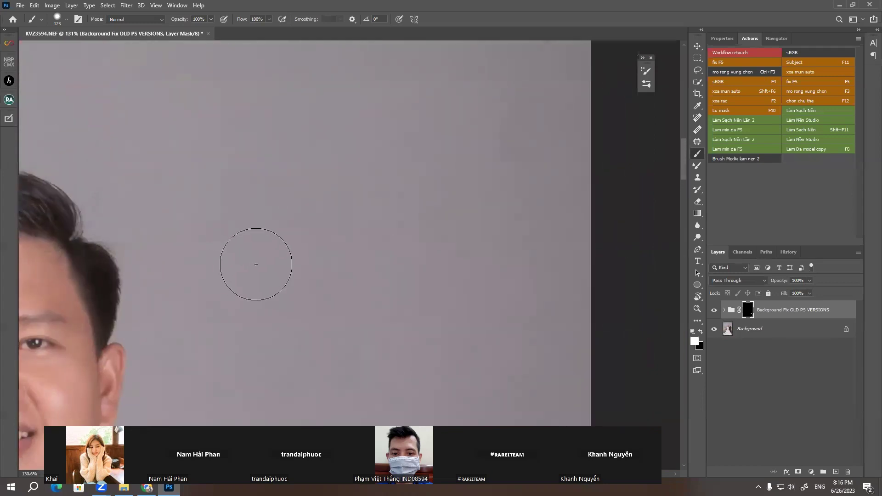
Enlarge the brush step by step and work across the plain grey backdrop
key("bracketright")
key("bracketright")
scroll(284, 252, "up", 3)
scroll(285, 252, "left", 1)
scroll(262, 261, "up", 1)
scroll(262, 261, "right", 1)
scroll(299, 230, "down", 2)
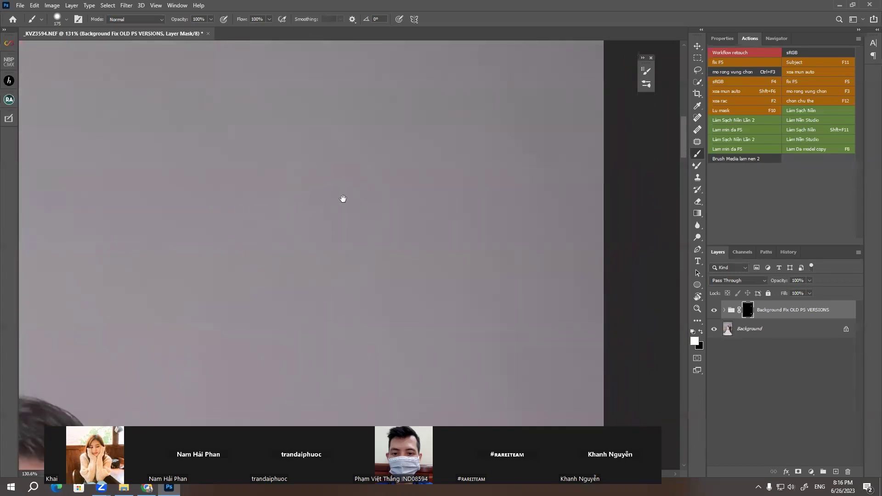
key("bracketright")
key("bracketright")
scroll(363, 197, "right", 1)
scroll(374, 211, "right", 2)
key("bracketright")
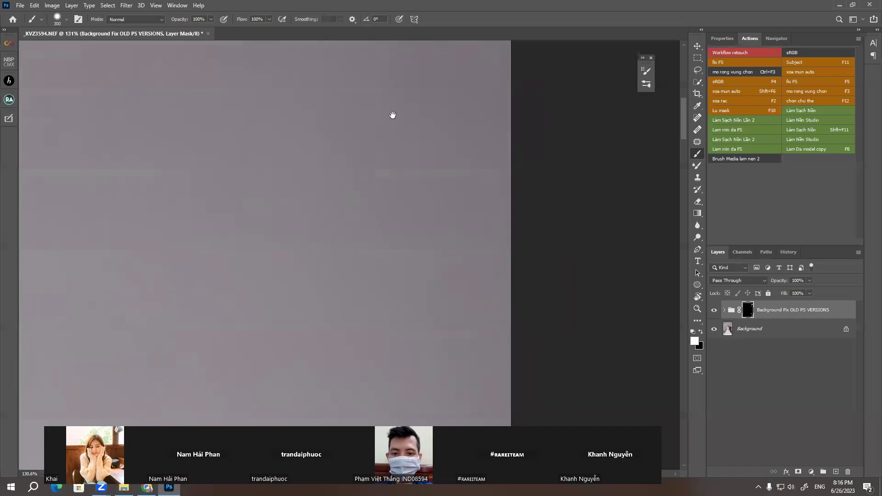
scroll(385, 129, "right", 1)
scroll(381, 165, "up", 3)
scroll(369, 148, "left", 1)
scroll(369, 148, "down", 2)
scroll(368, 148, "left", 2)
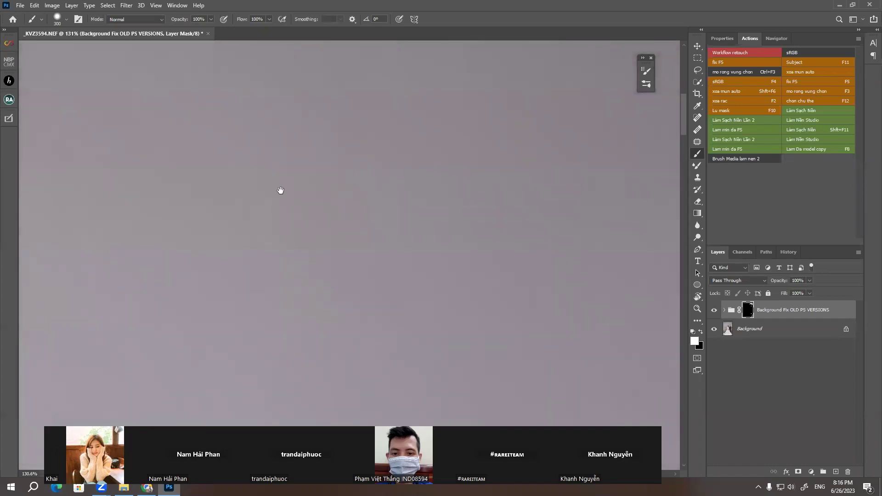
left_click_drag(280, 190, 355, 155)
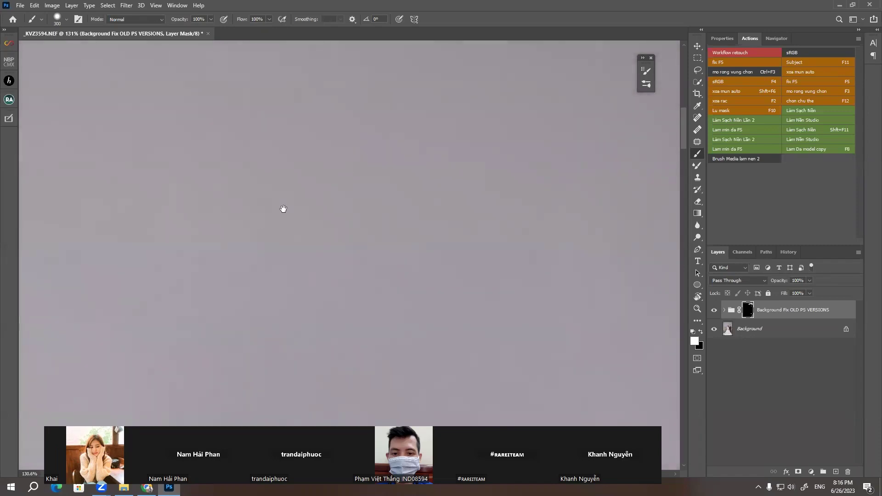
scroll(361, 148, "down", 2)
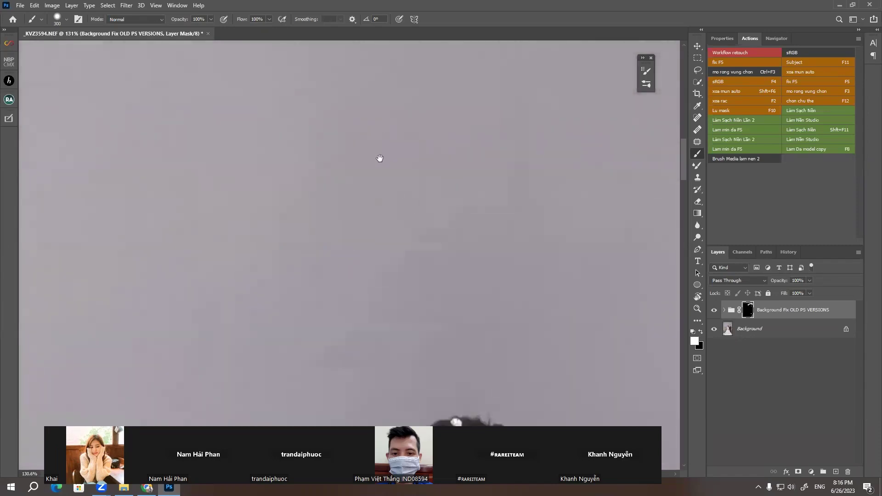
scroll(363, 198, "down", 5)
scroll(344, 201, "up", 1)
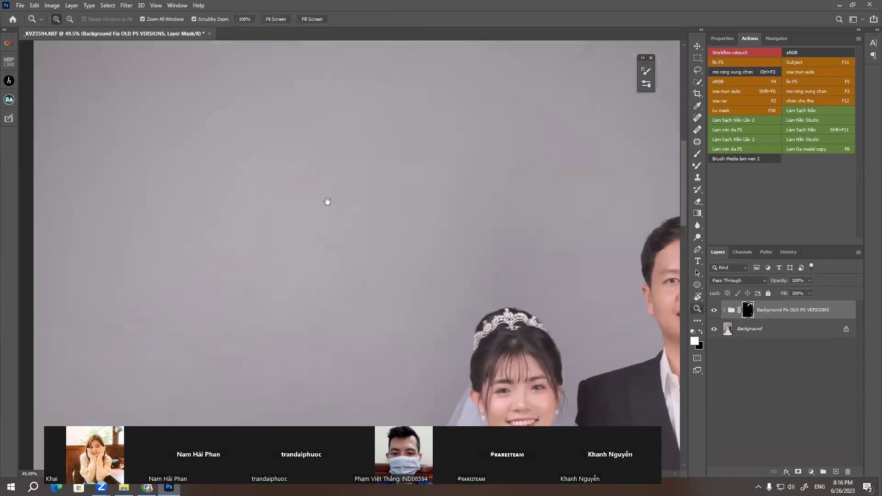
scroll(326, 199, "up", 1)
scroll(356, 285, "up", 2)
Paint the upper backdrop around the bride's crown with a very large brush, then reduce it slightly
key("b")
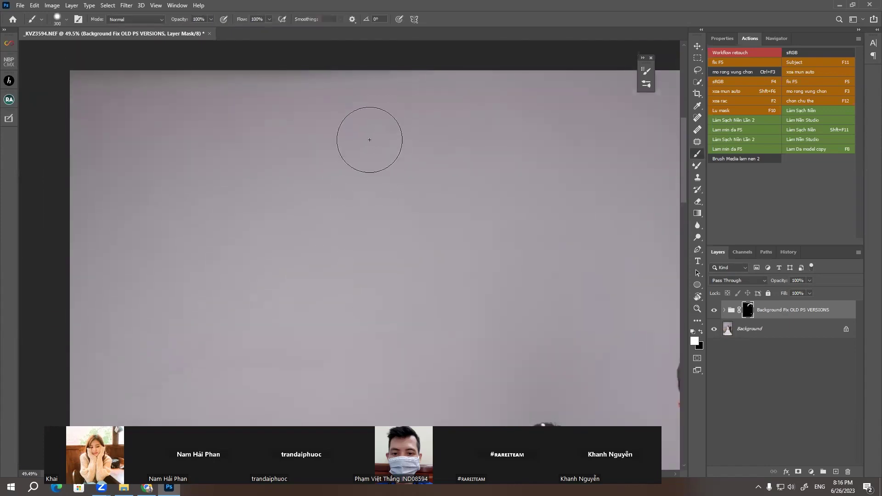
key("bracketright")
key("bracketright")
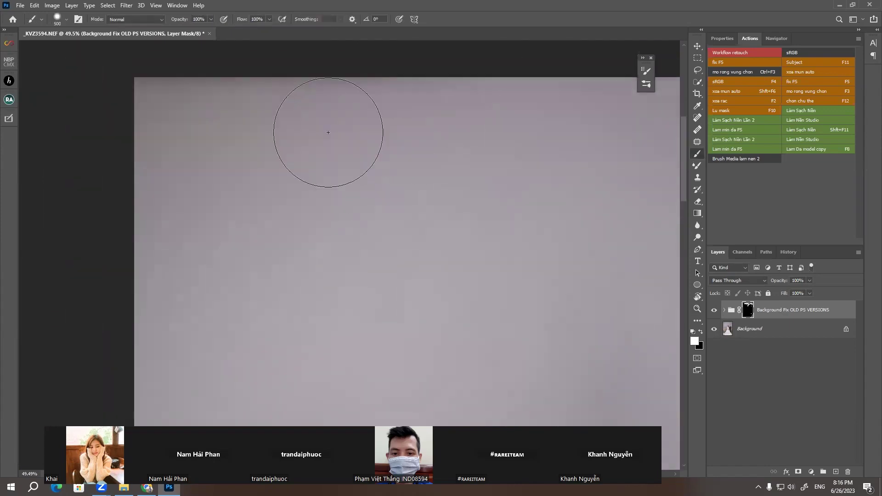
left_click_drag(187, 173, 204, 115)
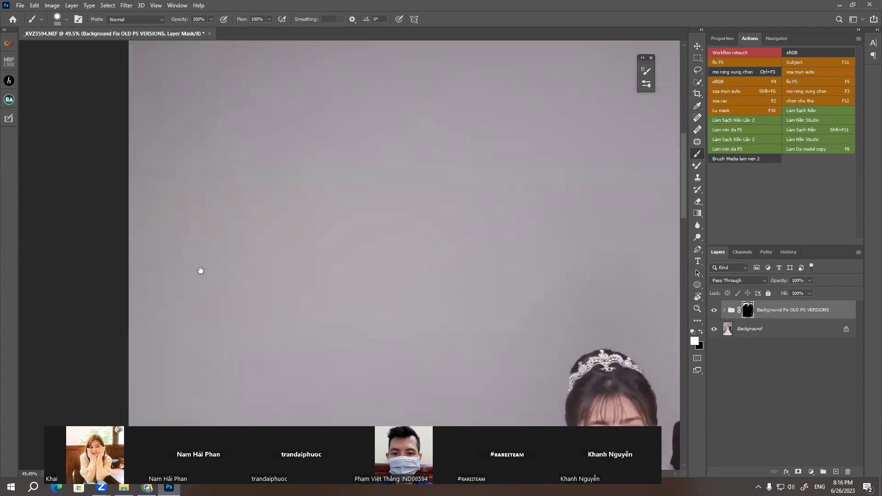
scroll(199, 269, "down", 4)
scroll(193, 292, "down", 3)
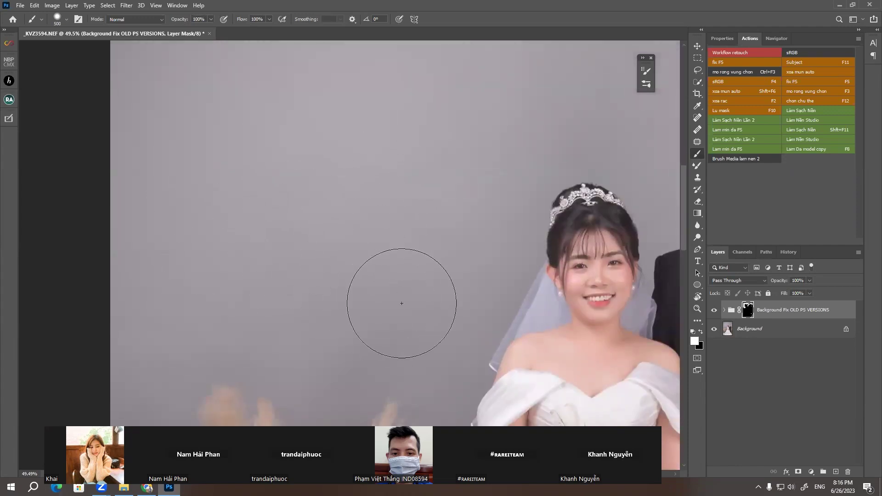
mouse_move(455, 203)
left_mouse_down()
mouse_move(424, 246)
mouse_move(434, 134)
left_mouse_up()
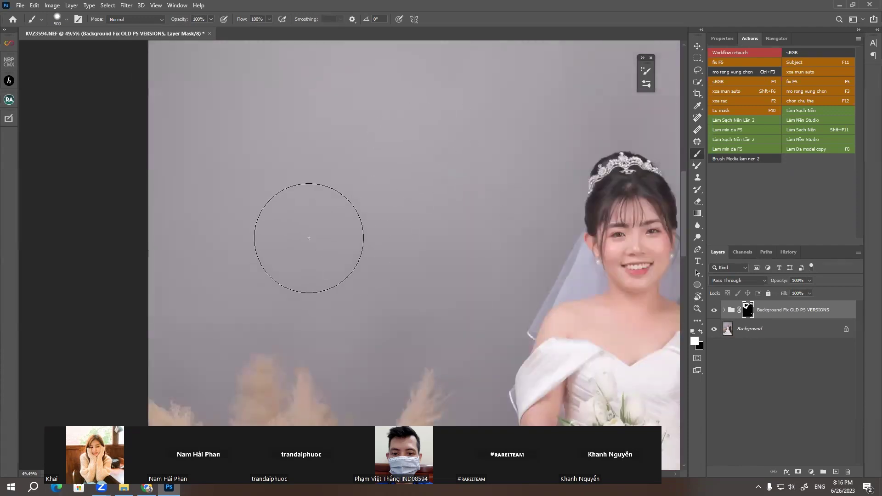
scroll(287, 265, "down", 5)
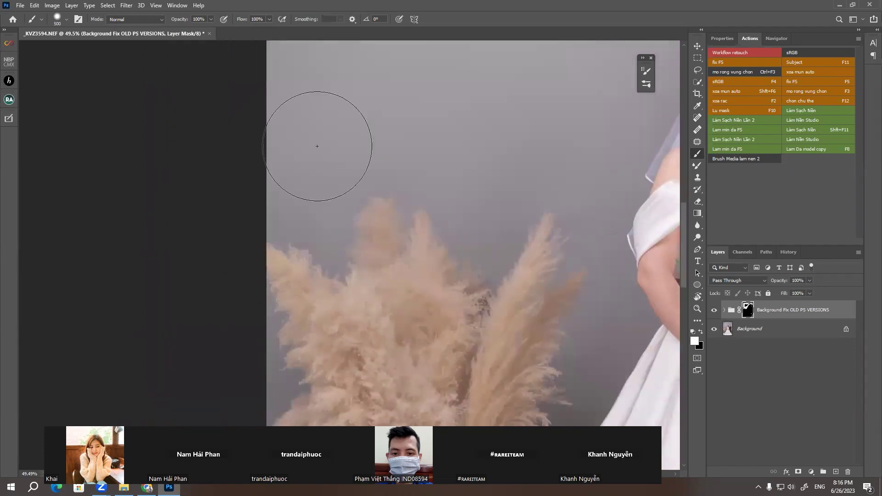
scroll(292, 157, "down", 2)
scroll(309, 133, "down", 4)
scroll(336, 131, "down", 5)
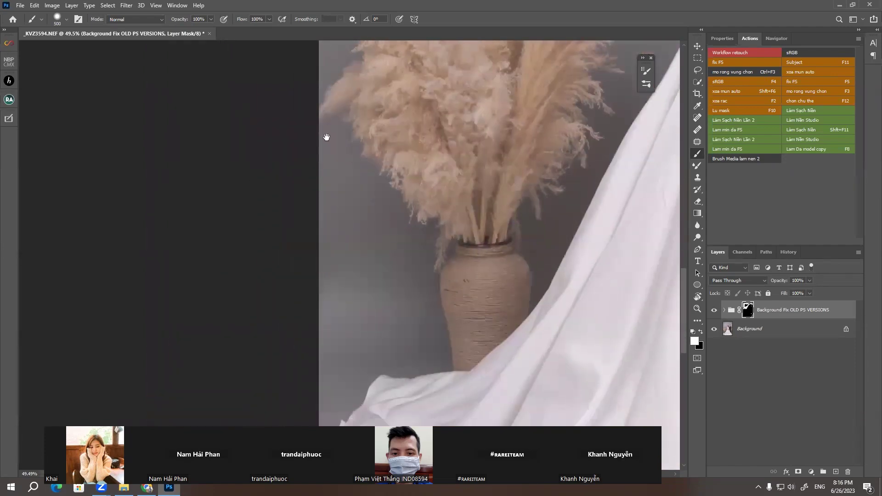
scroll(335, 152, "down", 3)
key("bracketleft")
key("bracketleft")
key("bracketleft")
key("bracketleft")
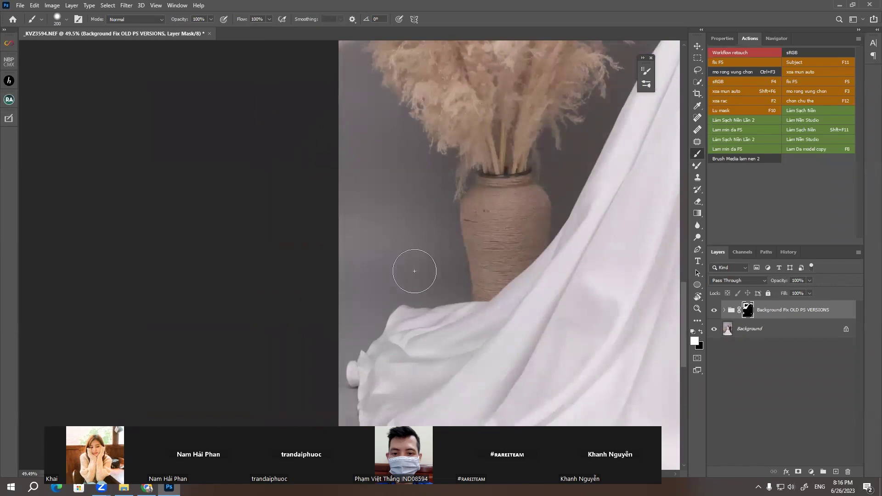
key("z")
left_click_drag(371, 299, 410, 292)
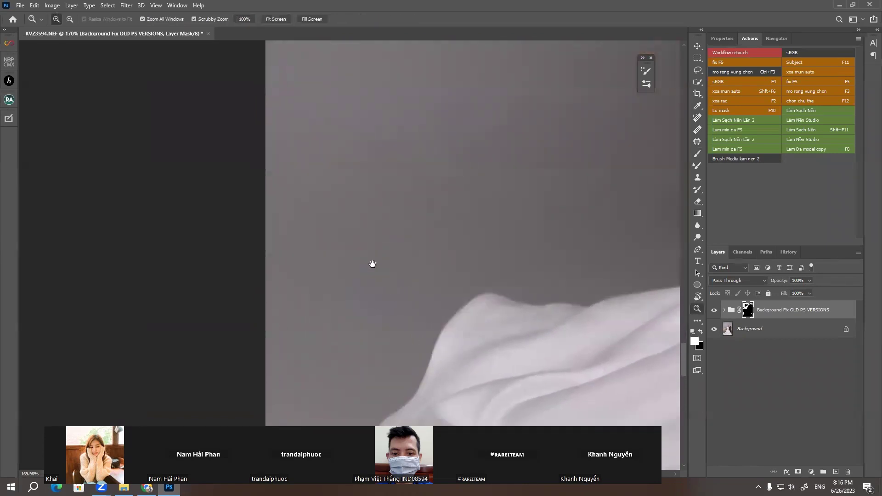
scroll(339, 272, "down", 3)
scroll(325, 272, "down", 3)
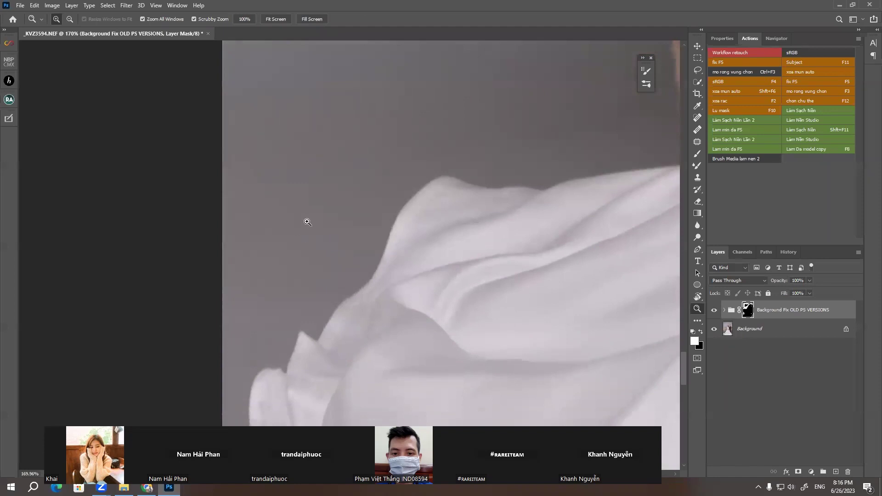
key("b")
scroll(317, 234, "up", 2)
scroll(317, 234, "right", 2)
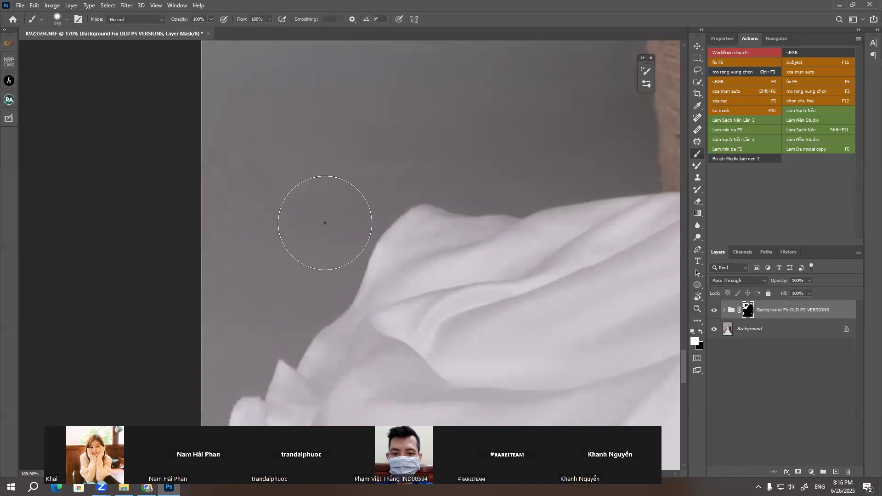
scroll(325, 222, "up", 4)
scroll(349, 176, "right", 2)
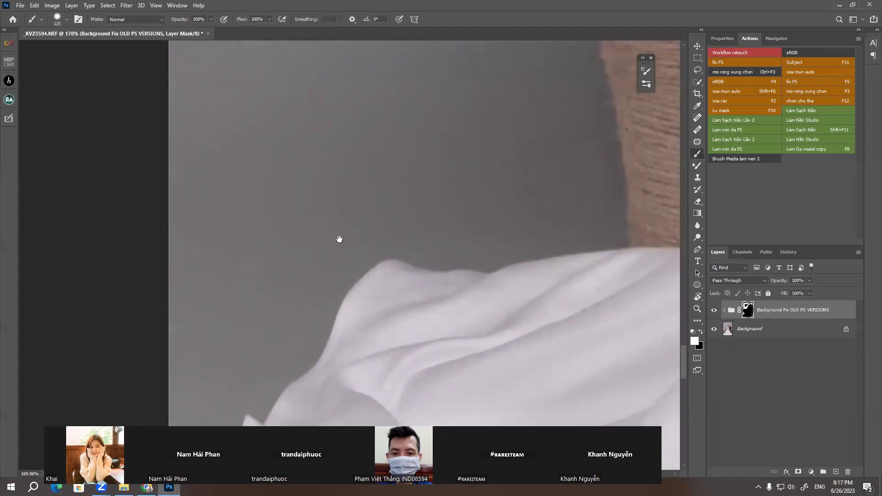
left_click_drag(339, 238, 425, 124)
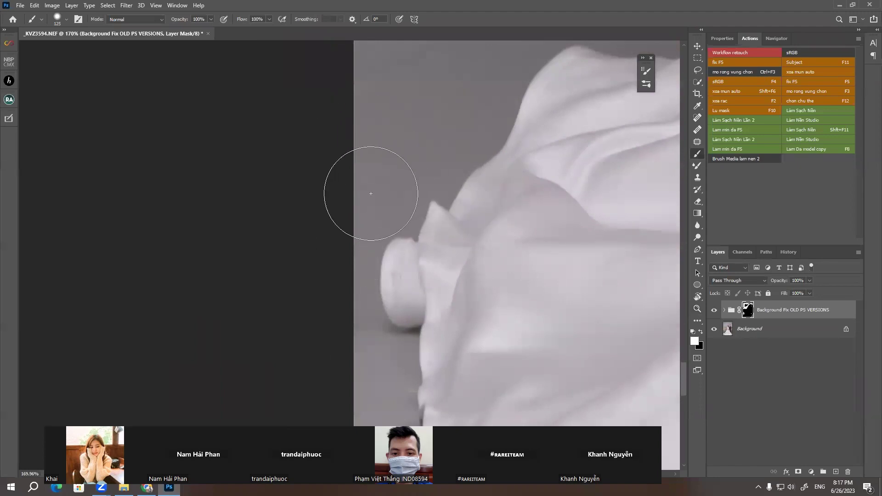
key("bracketleft")
left_click_drag(338, 281, 372, 149)
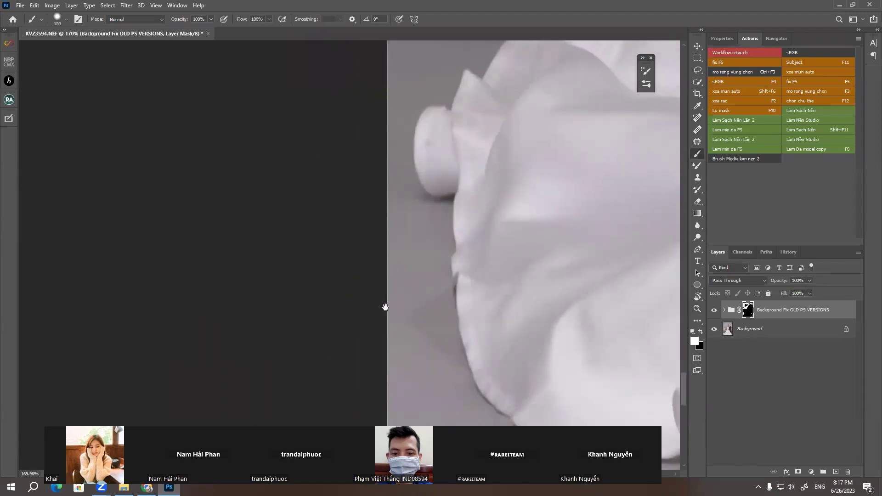
scroll(405, 298, "down", 5)
scroll(404, 266, "right", 2)
key("bracketright")
key("bracketright")
scroll(414, 280, "right", 4)
scroll(405, 266, "down", 4)
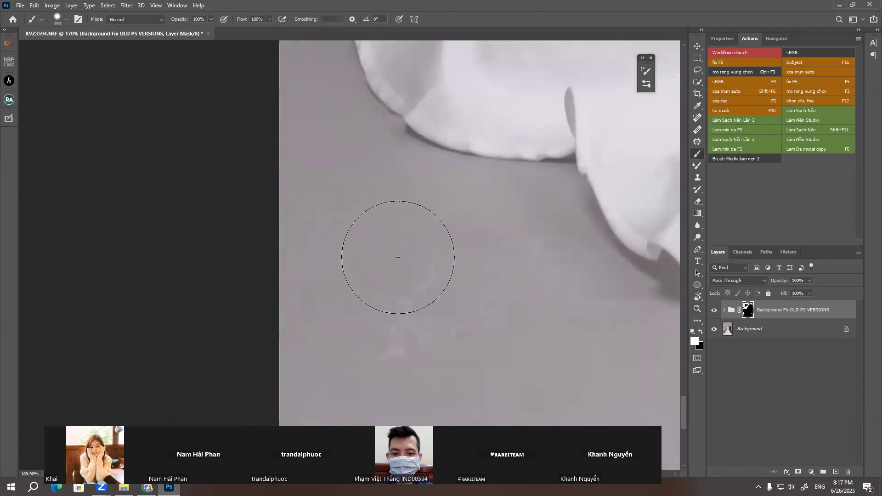
scroll(396, 230, "down", 4)
scroll(376, 230, "right", 4)
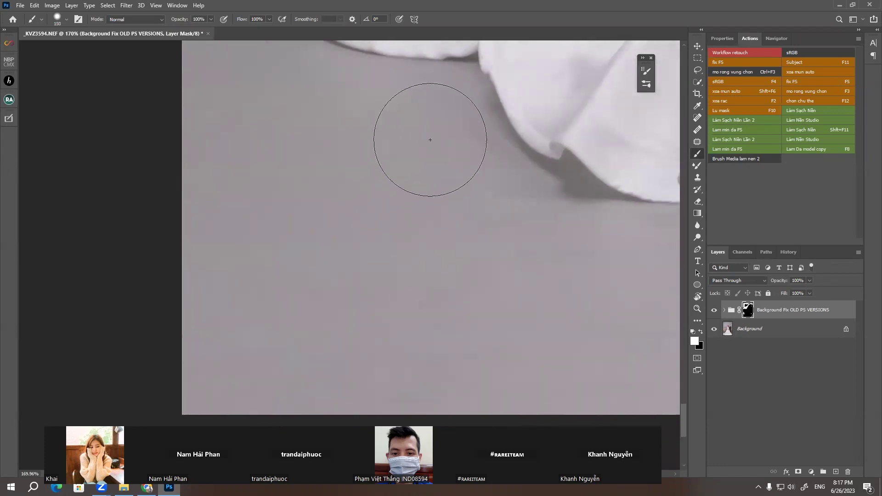
scroll(404, 170, "down", 2)
scroll(404, 170, "right", 4)
scroll(367, 262, "down", 1)
scroll(367, 262, "left", 2)
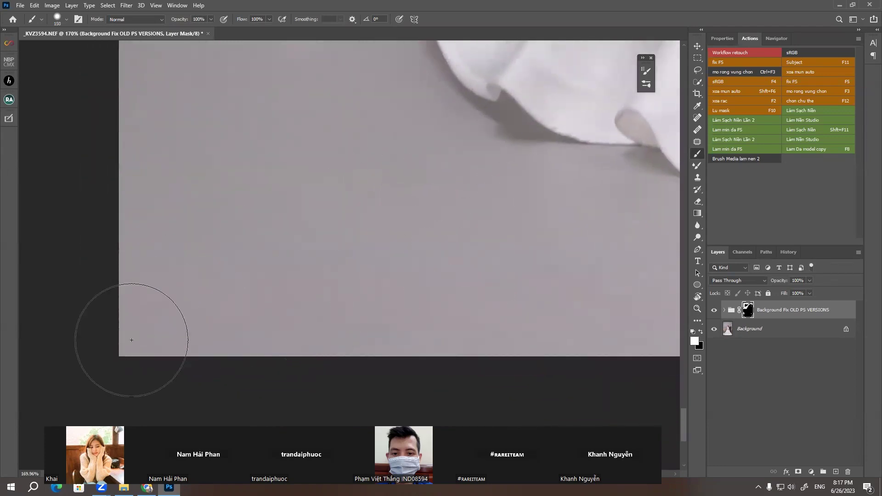
scroll(239, 298, "down", 1)
scroll(344, 256, "right", 2)
scroll(455, 229, "right", 5)
scroll(446, 202, "right", 2)
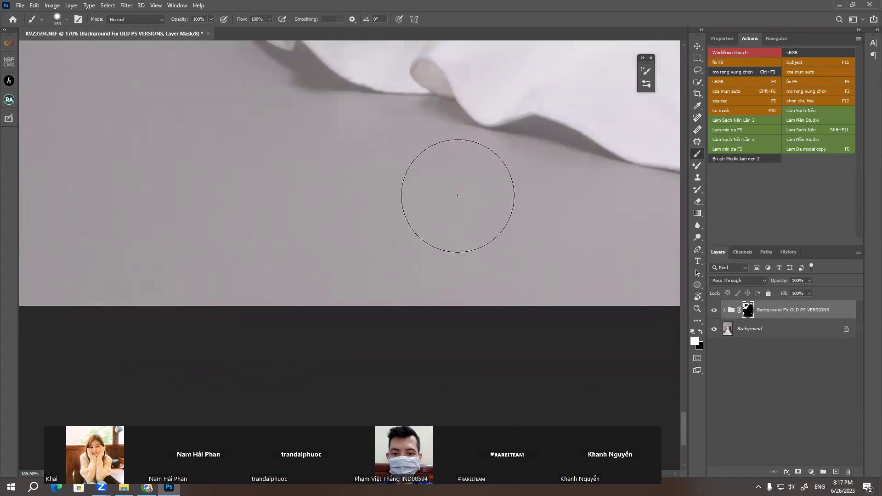
scroll(459, 197, "down", 1)
scroll(441, 249, "down", 1)
scroll(467, 235, "right", 3)
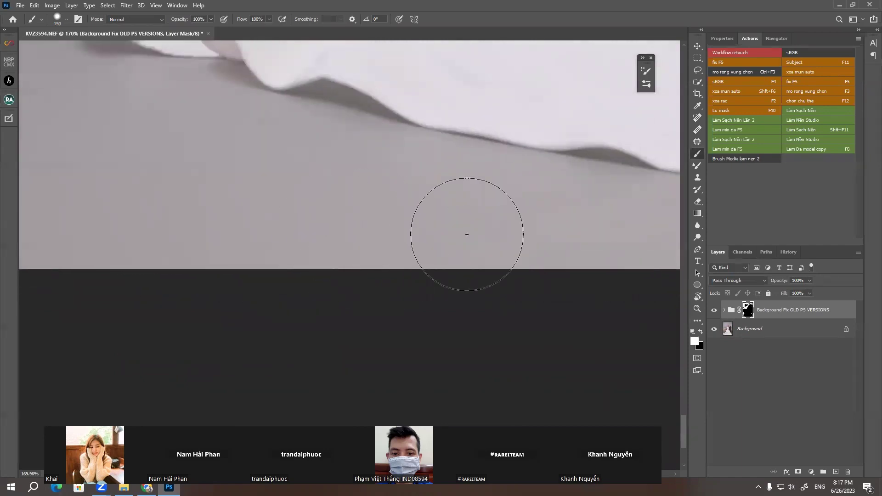
scroll(466, 235, "right", 4)
scroll(462, 236, "right", 4)
scroll(437, 239, "down", 1)
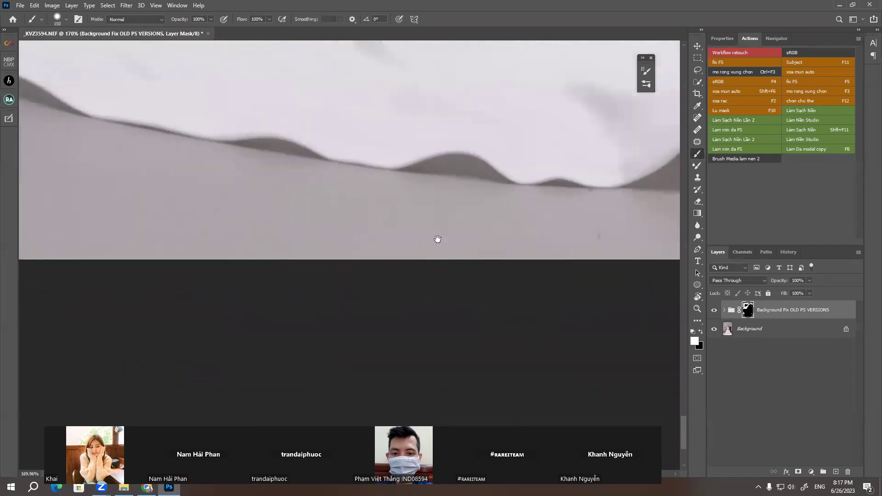
key("bracketleft")
scroll(445, 238, "right", 3)
scroll(445, 239, "up", 1)
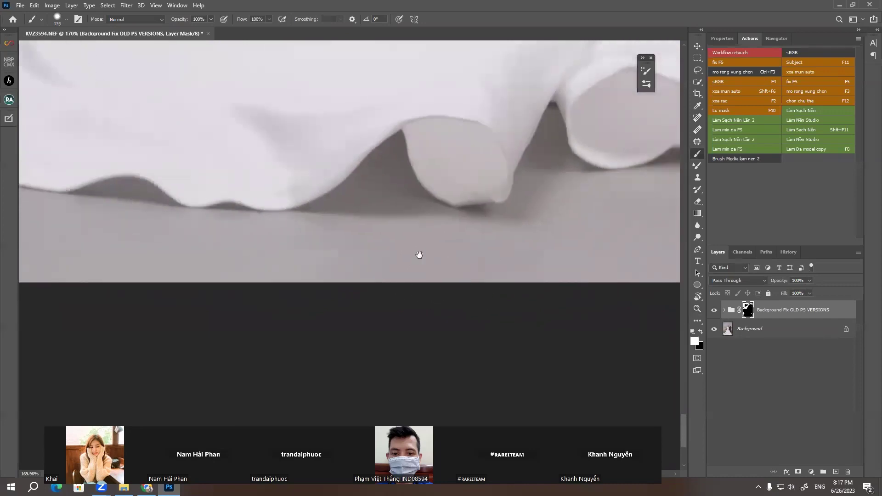
scroll(478, 251, "right", 3)
scroll(528, 252, "right", 4)
scroll(502, 236, "right", 3)
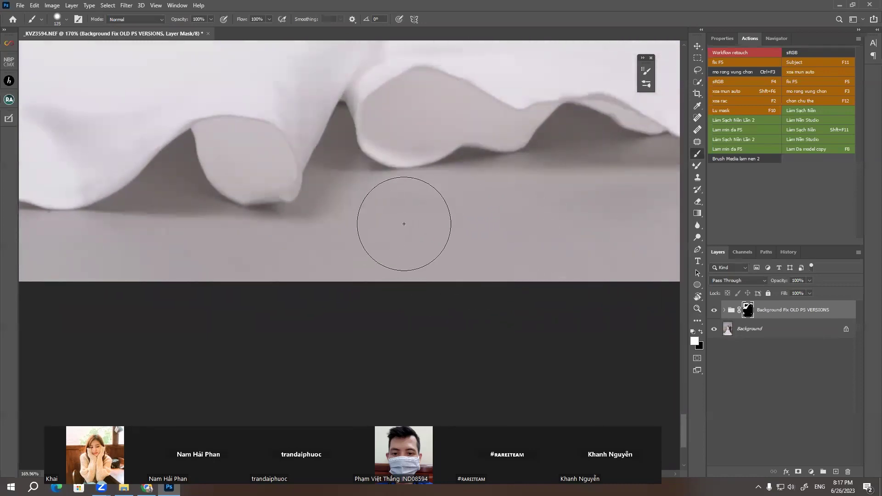
scroll(420, 224, "right", 3)
scroll(430, 221, "right", 3)
key("bracketright")
scroll(434, 207, "down", 1)
scroll(393, 215, "right", 3)
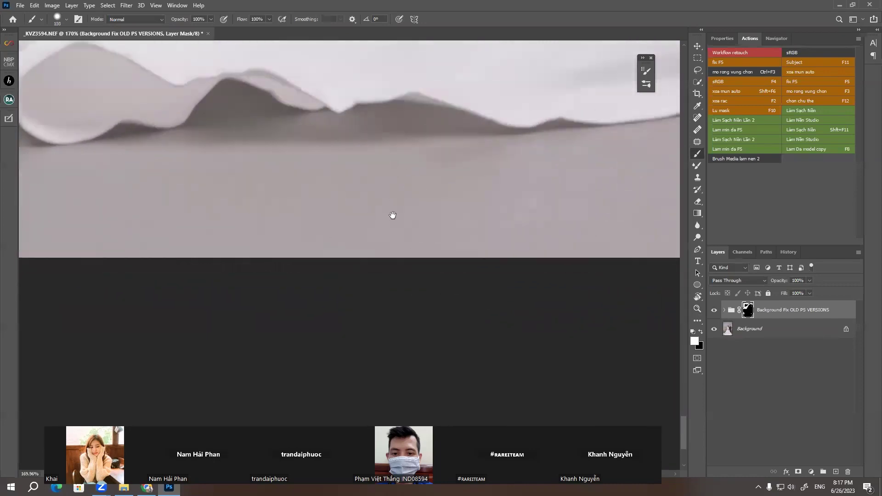
scroll(514, 205, "right", 3)
scroll(505, 202, "right", 3)
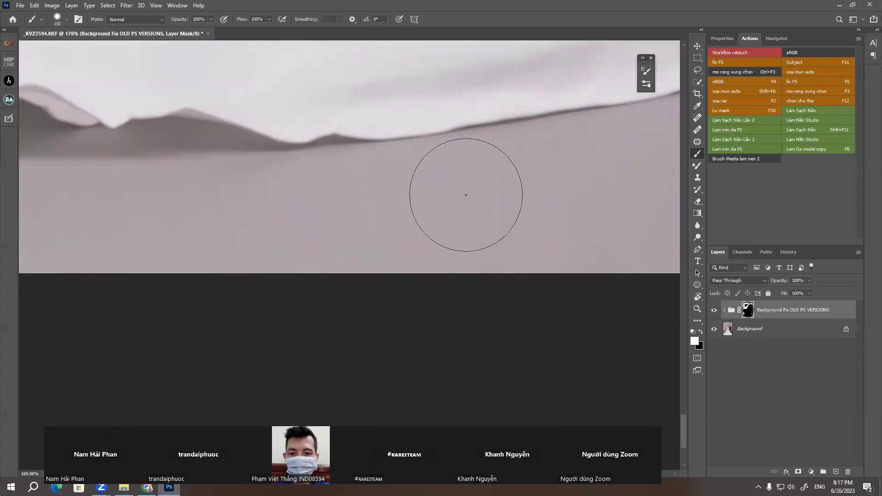
scroll(421, 194, "down", 2)
scroll(335, 232, "up", 3)
scroll(337, 231, "up", 3)
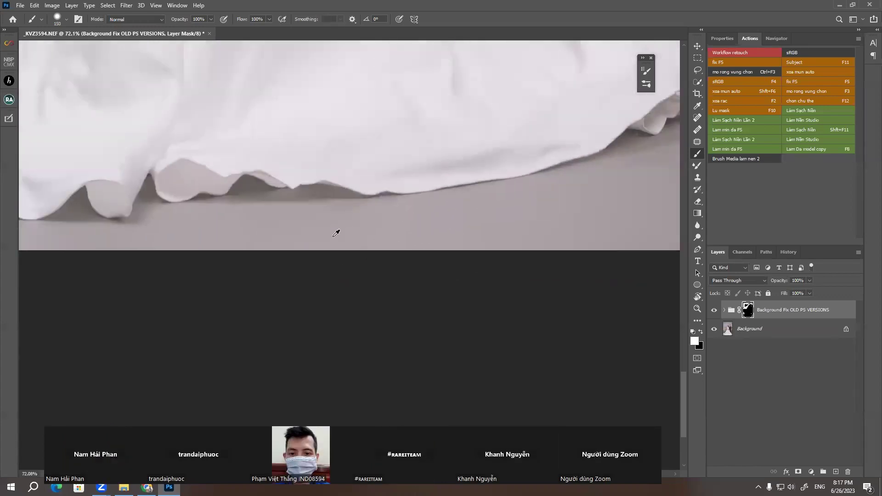
scroll(177, 226, "up", 2)
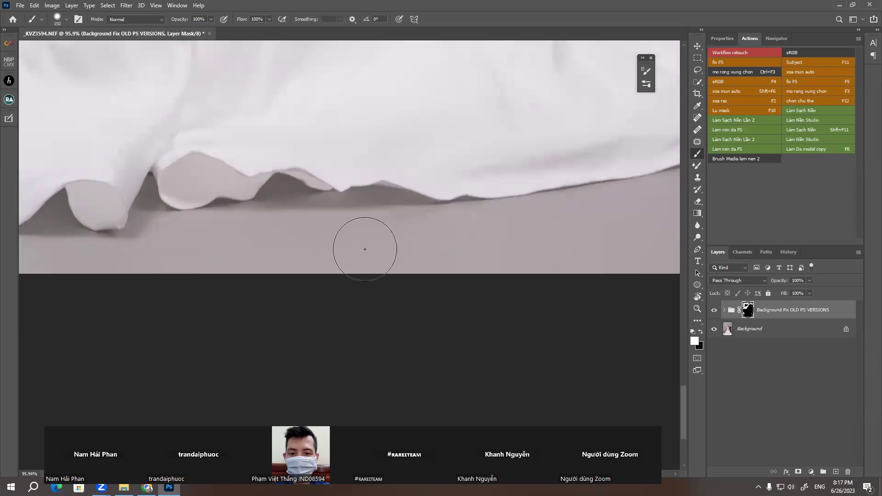
scroll(355, 253, "up", 1)
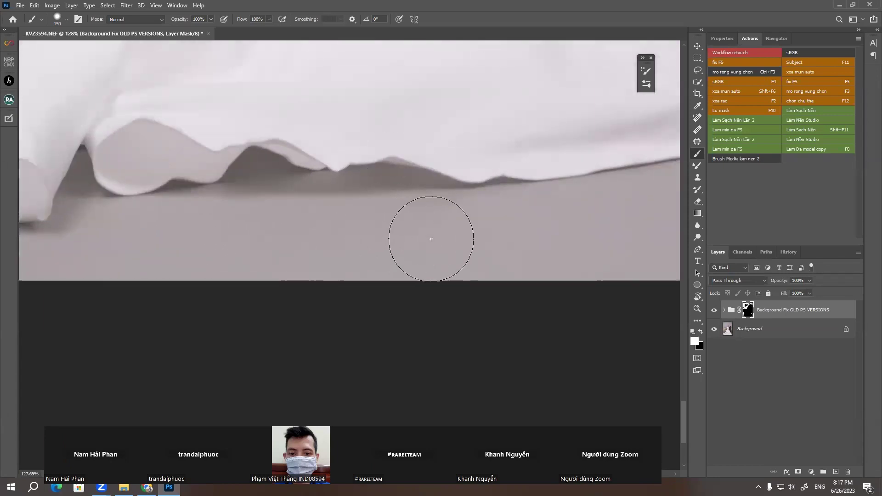
scroll(432, 239, "up", 1)
scroll(491, 182, "down", 2)
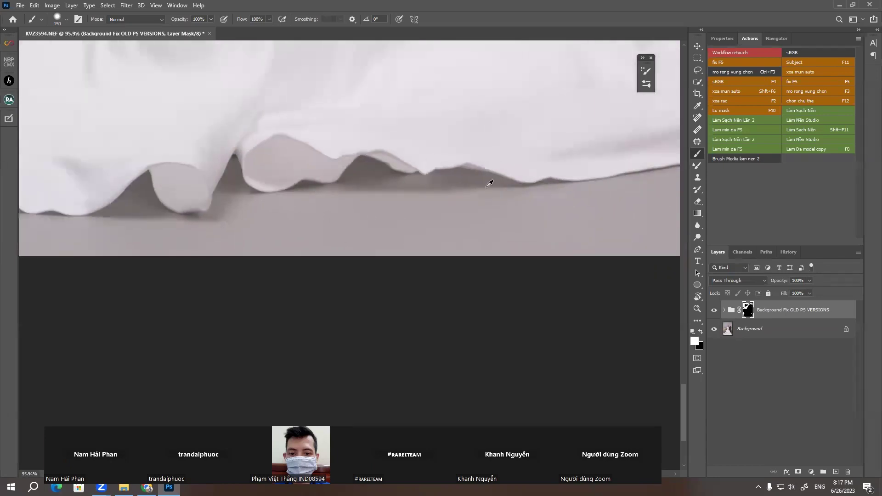
scroll(195, 217, "down", 2)
scroll(138, 234, "down", 1)
scroll(222, 203, "up", 2)
scroll(222, 202, "up", 2)
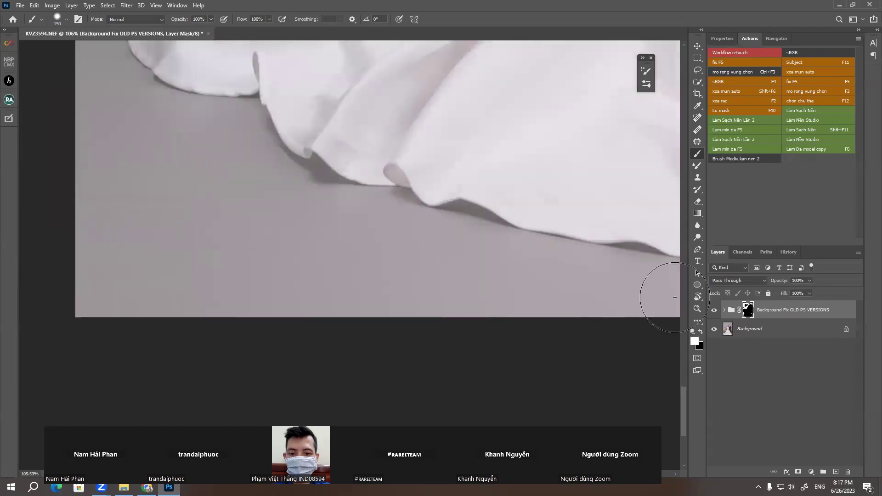
left_click(713, 309)
left_click(713, 311)
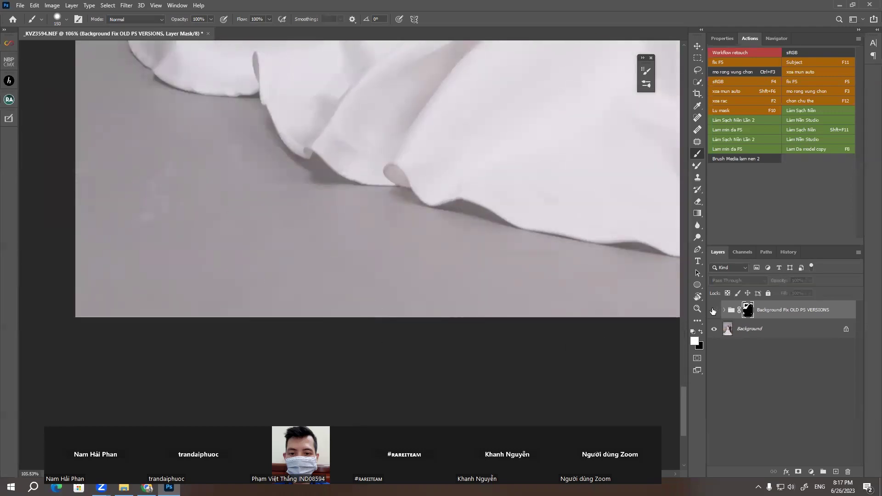
left_click(713, 310)
left_click(713, 310)
left_click(712, 311)
left_click(713, 310)
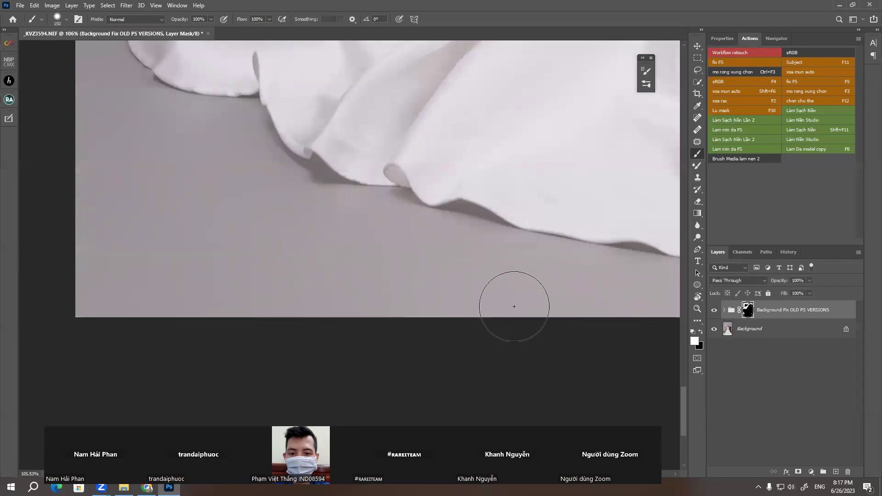
scroll(355, 261, "up", 2)
scroll(216, 202, "up", 2)
scroll(223, 239, "up", 3)
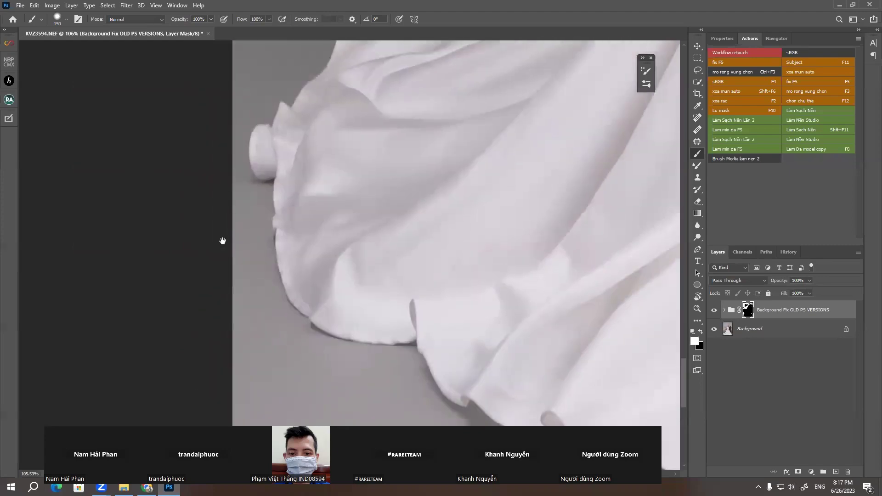
scroll(244, 202, "up", 3)
scroll(239, 200, "up", 3)
key("bracketright")
scroll(252, 202, "up", 2)
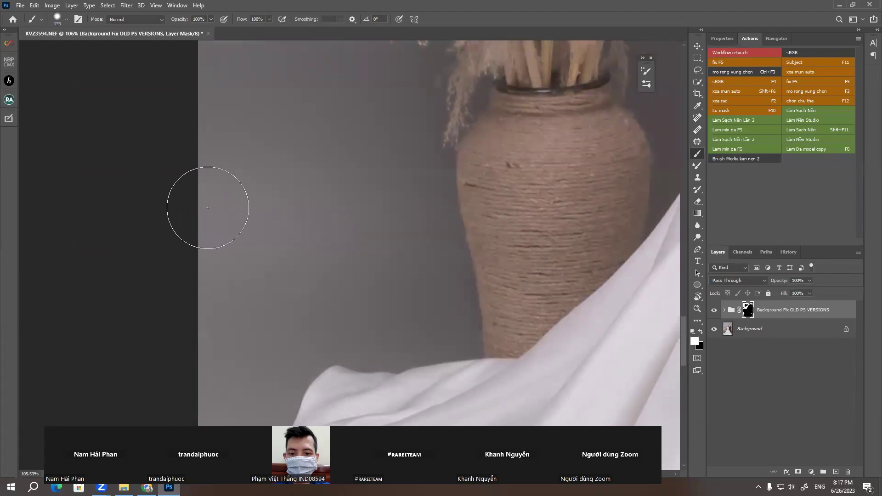
scroll(241, 190, "down", 3)
scroll(226, 165, "down", 3)
Zoom out to show the whole couple and enlarge the mask brush to about 700 px
scroll(241, 177, "down", 3)
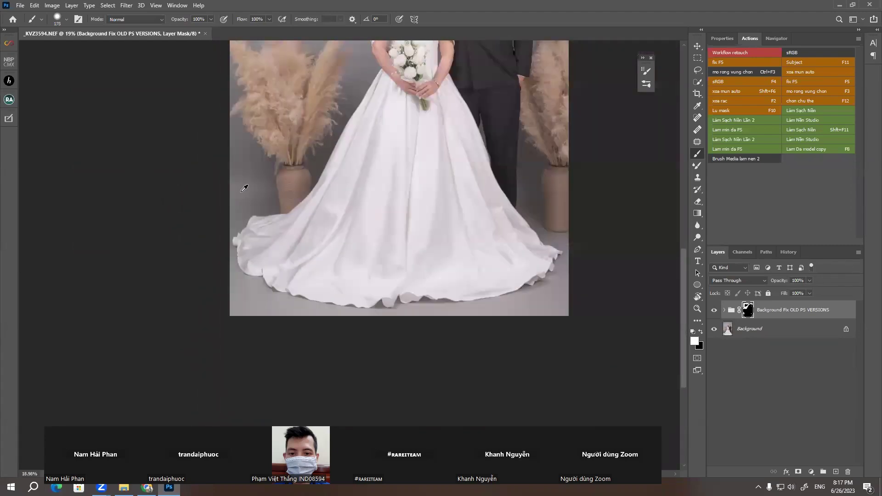
scroll(243, 204, "down", 1)
scroll(241, 191, "down", 1)
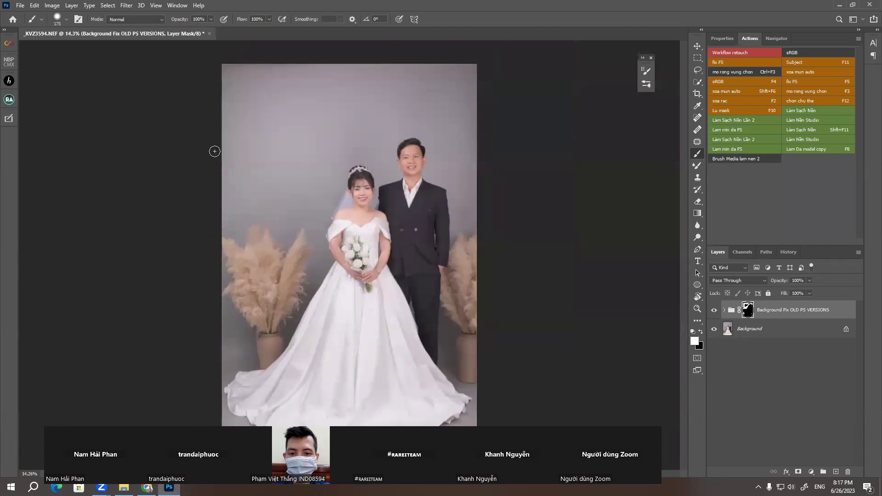
key("bracketright")
key("bracketright")
key("bracketright")
key("bracketright")
key("bracketright")
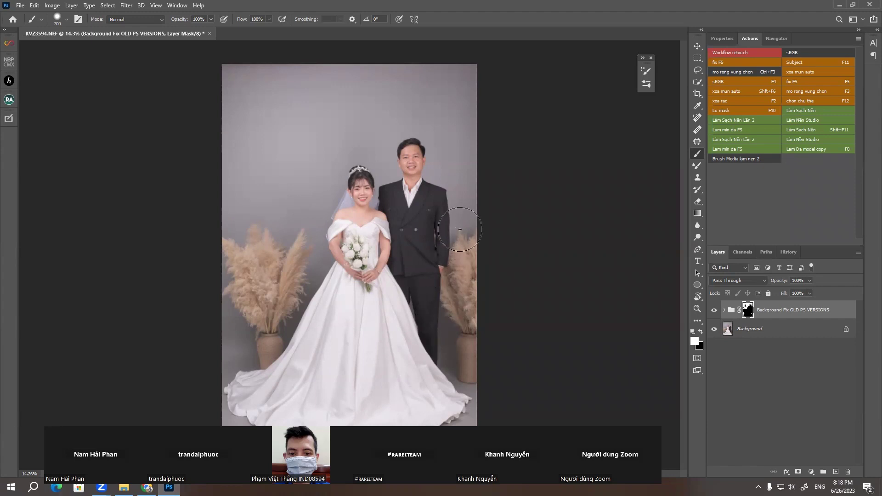
Stamp all visible layers into new Layer 3 and delete the Background Fix OLD PS VERSIONS group
key("ctrl+shift+alt+e")
left_click(758, 332)
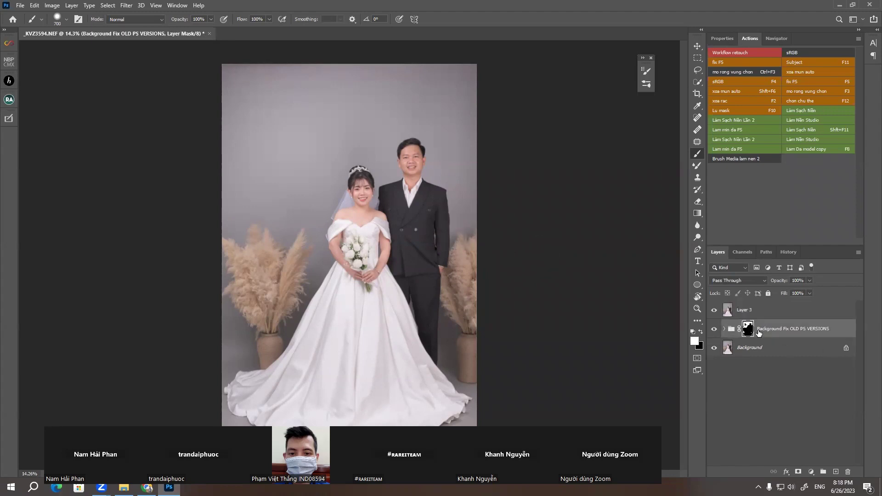
key("Delete")
key("Delete")
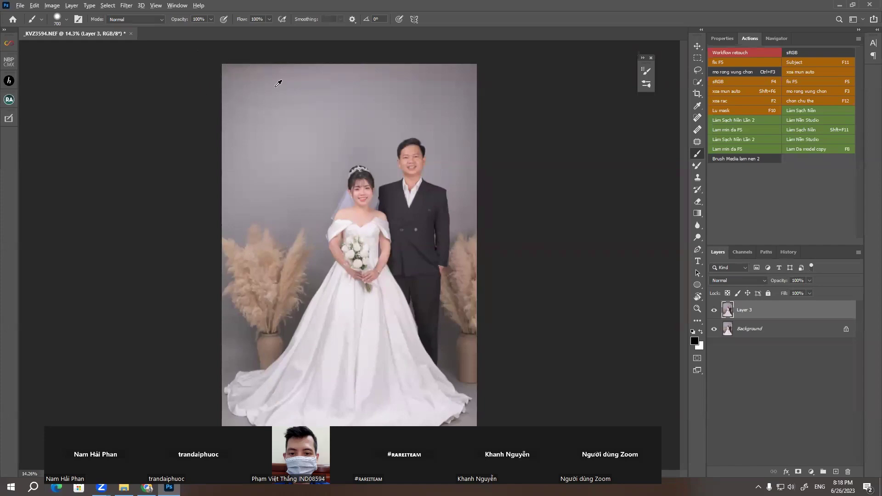
Zoom in and out across the photo to check the merged result
scroll(275, 106, "up", 3)
scroll(409, 205, "down", 1)
scroll(410, 205, "up", 3)
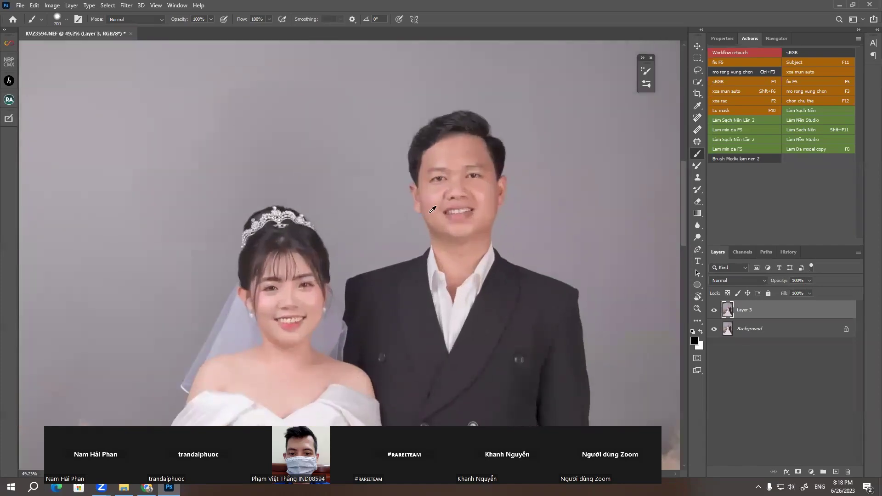
scroll(419, 201, "up", 3)
scroll(446, 204, "down", 1)
scroll(433, 197, "down", 1)
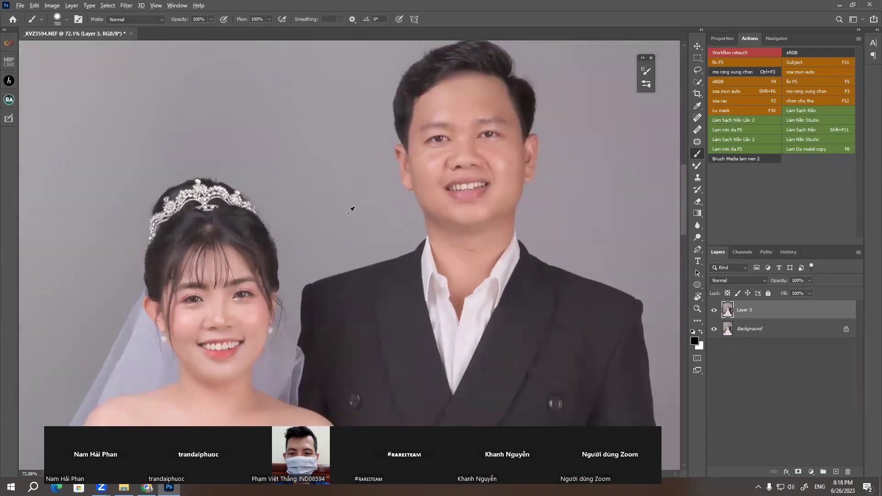
scroll(351, 210, "down", 3)
scroll(353, 209, "down", 1)
scroll(354, 211, "down", 1)
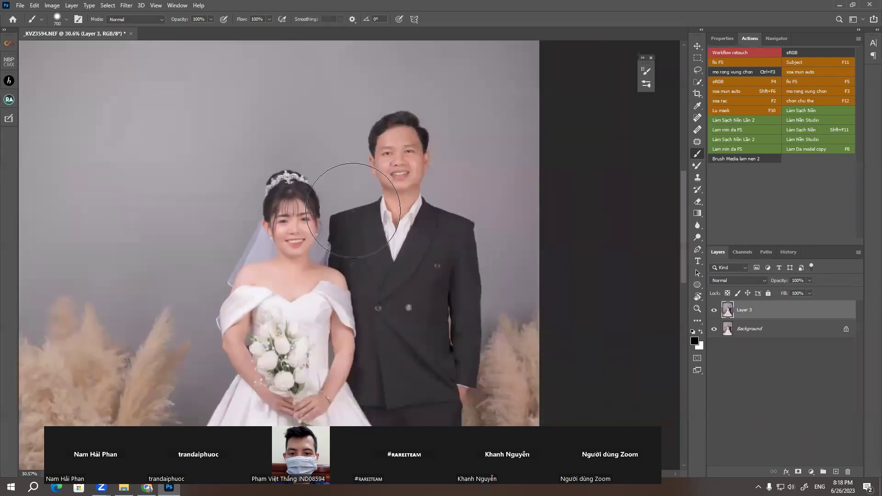
scroll(353, 214, "down", 1)
scroll(354, 216, "up", 1)
scroll(353, 213, "up", 1)
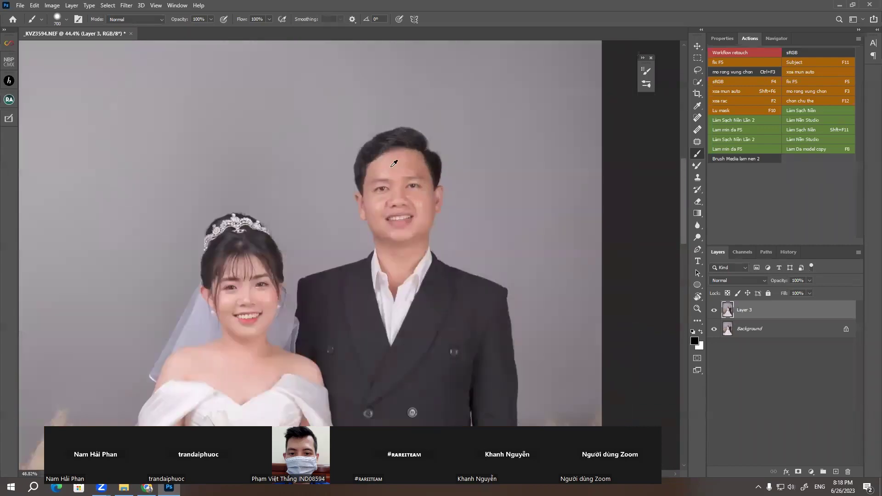
scroll(354, 210, "up", 2)
scroll(442, 153, "down", 3)
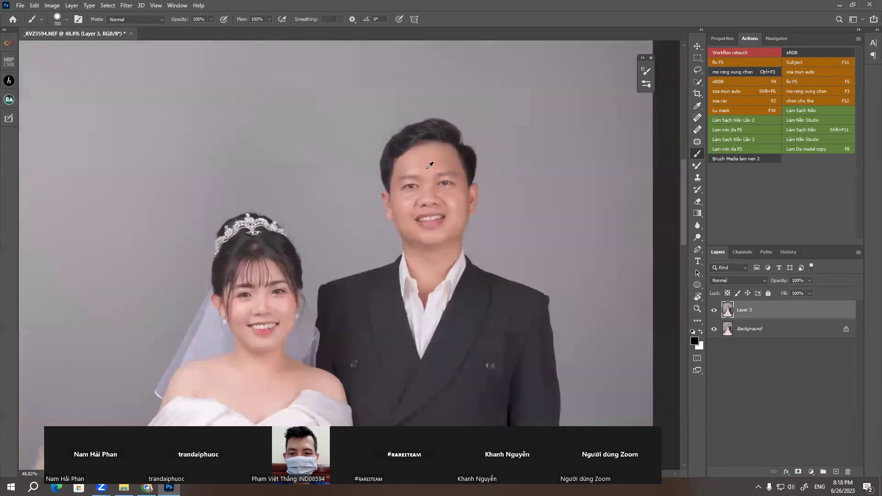
scroll(211, 306, "down", 2)
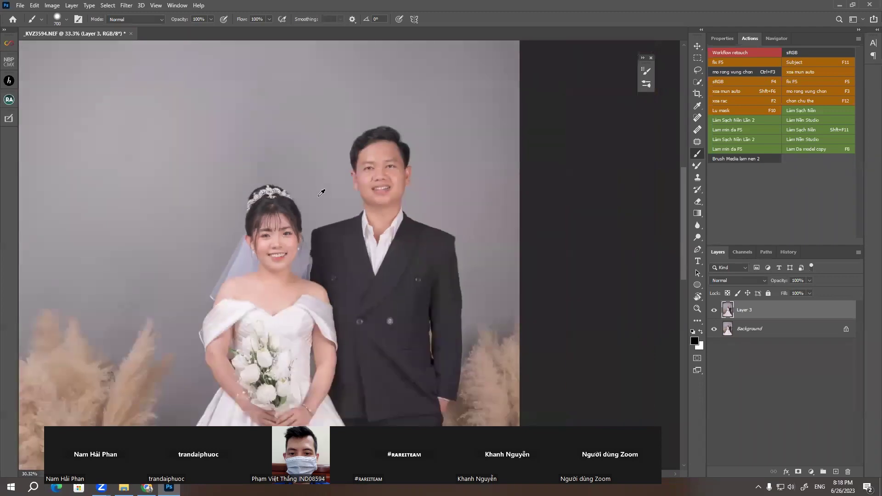
scroll(209, 212, "down", 2)
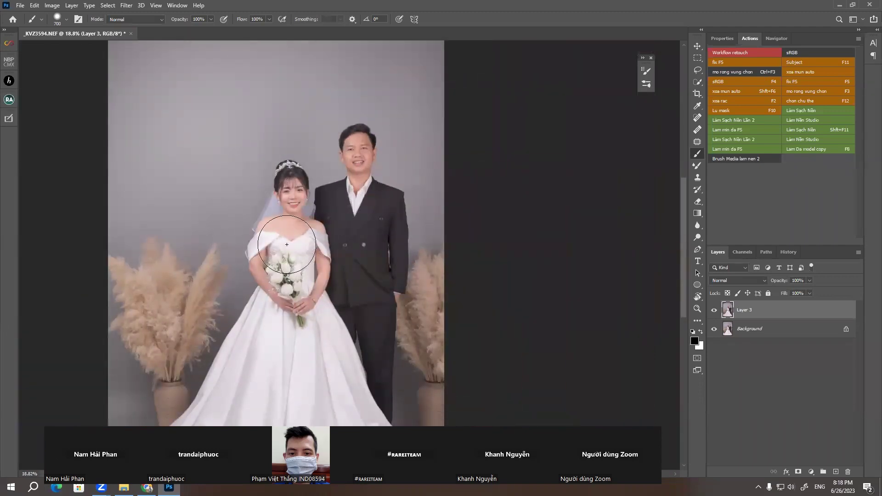
scroll(310, 244, "up", 1)
scroll(308, 230, "up", 2)
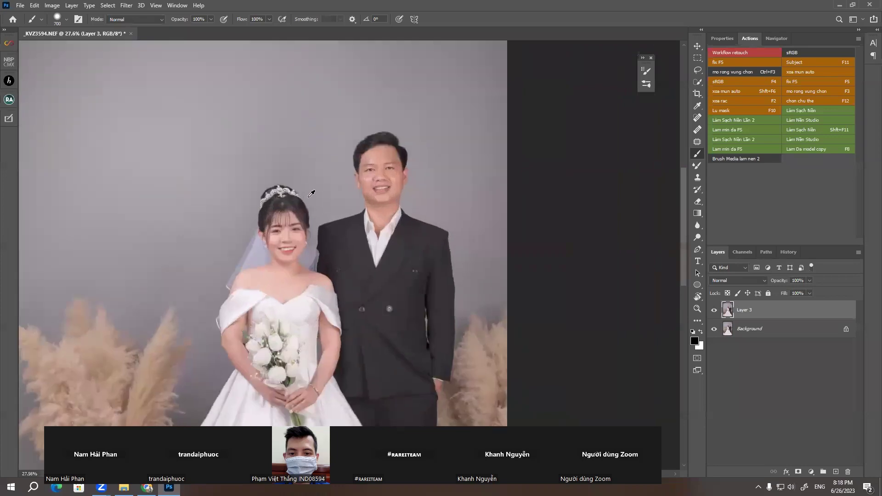
Lasso-select the couple's heads and upper bodies along with the background above them
key("l")
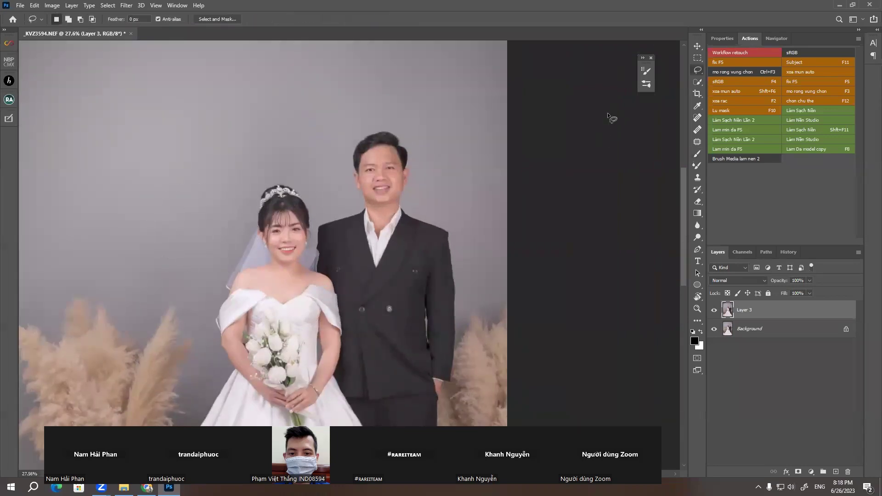
left_click_drag(279, 423, 375, 315)
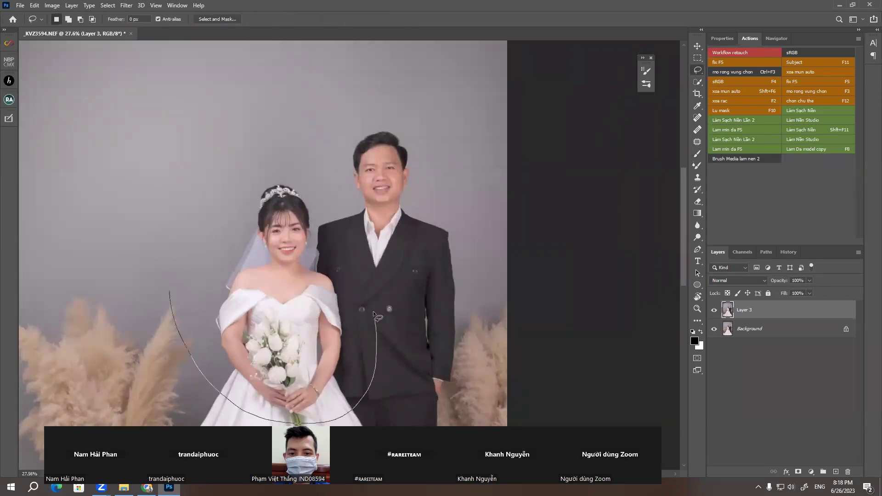
left_click_drag(462, 187, 332, 122)
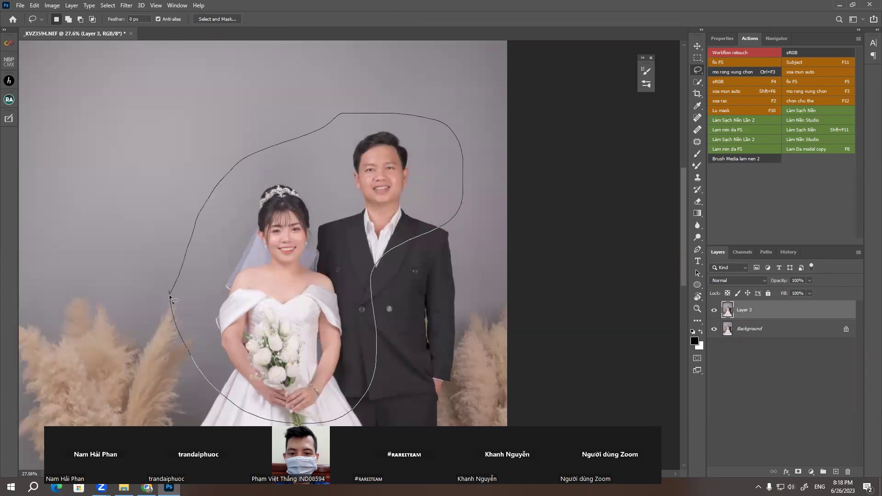
left_click_drag(170, 298, 171, 301)
scroll(340, 129, "up", 2)
scroll(330, 203, "up", 2)
scroll(329, 202, "up", 1)
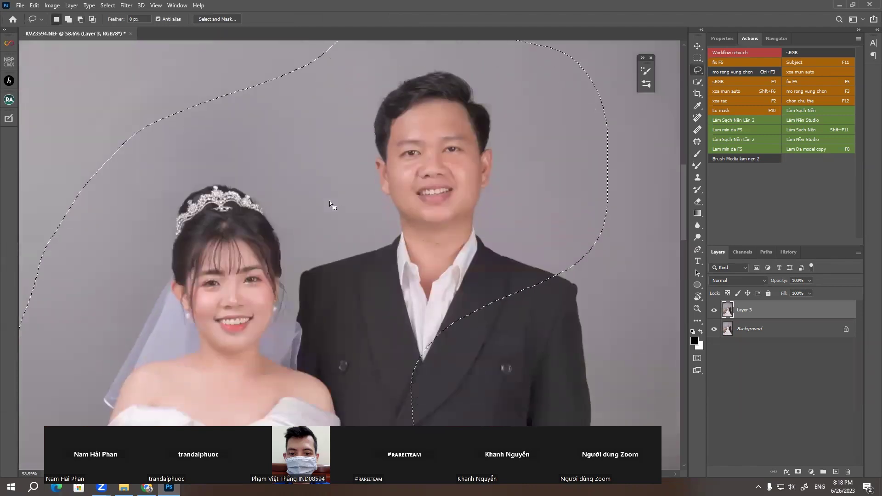
Run the 'xoa mun auto' blemish-removal action on the selection
left_click(126, 5)
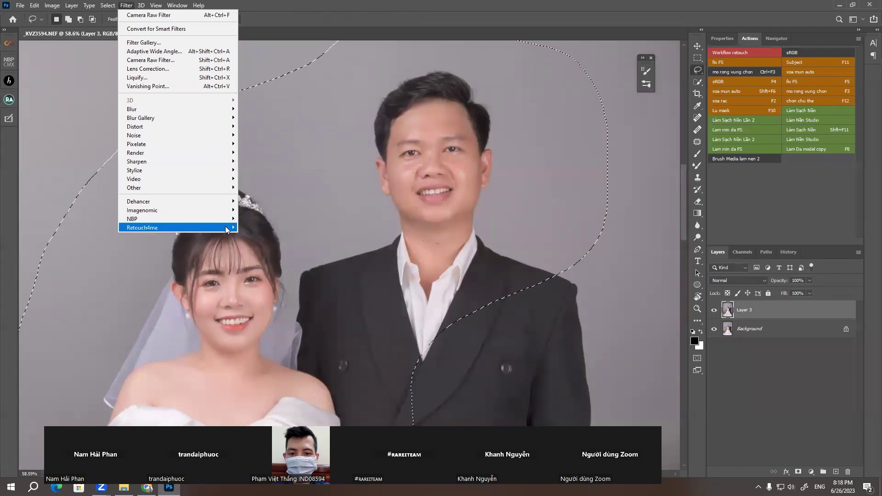
mouse_move(197, 5)
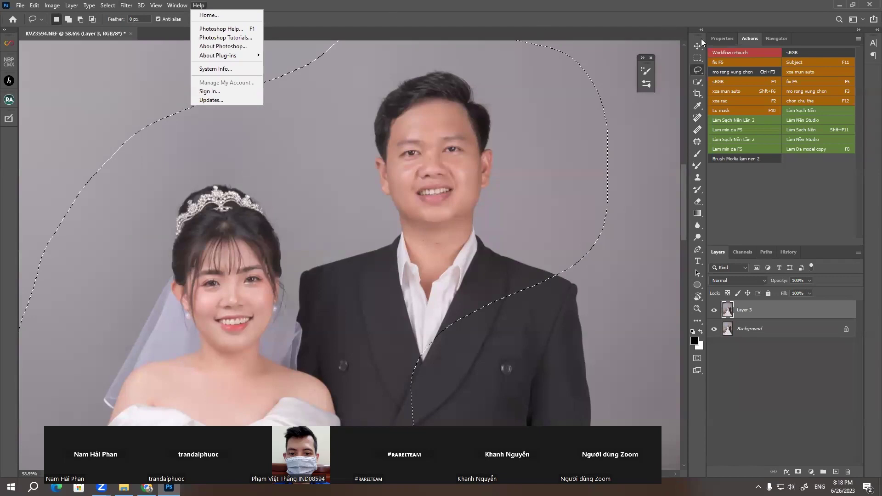
left_click(316, 4)
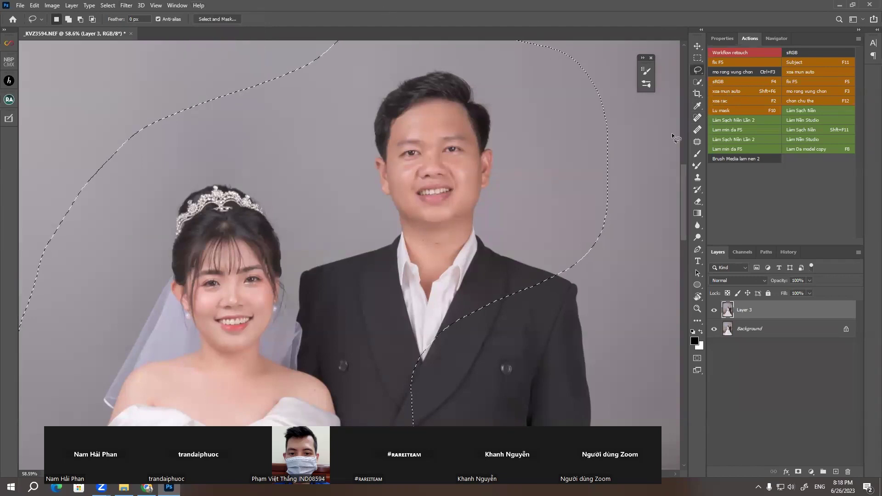
left_click(733, 91)
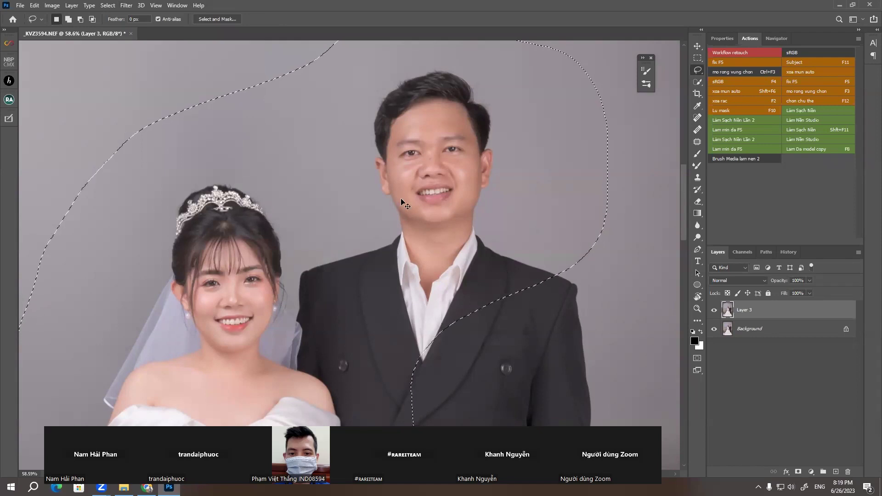
scroll(460, 129, "up", 5)
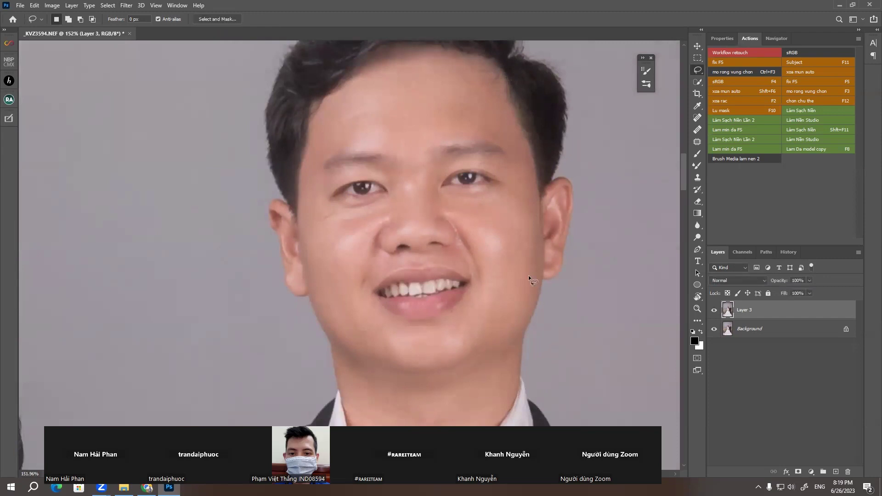
With a smaller Spot Healing Brush, heal the groom's cheek mole and a spot near his hairline
scroll(528, 275, "down", 5)
scroll(454, 275, "up", 5)
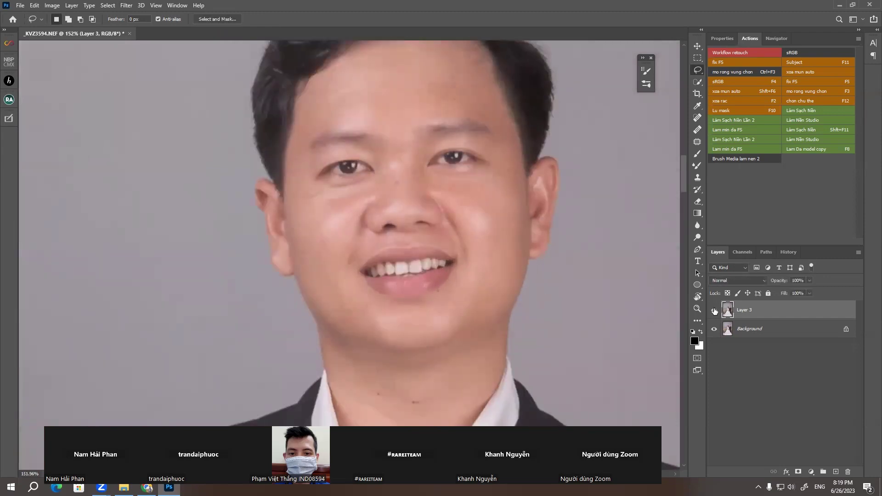
scroll(421, 277, "up", 3)
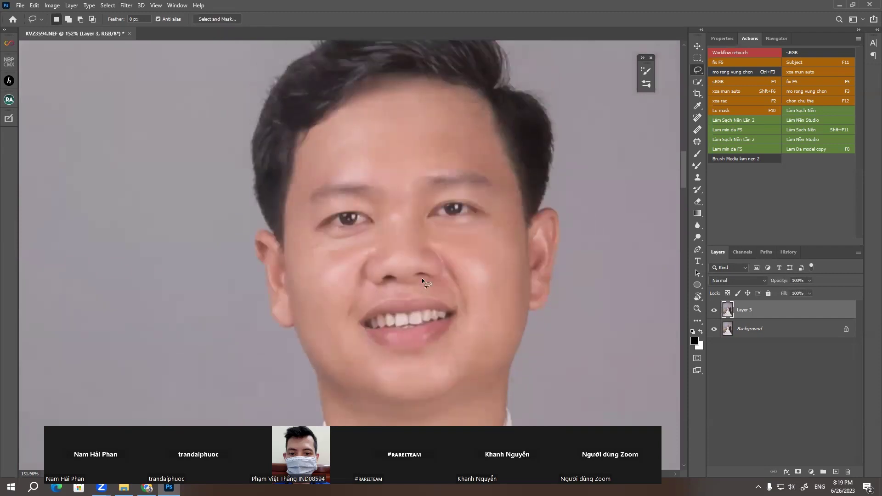
key("j")
scroll(317, 206, "up", 1)
key("bracketleft")
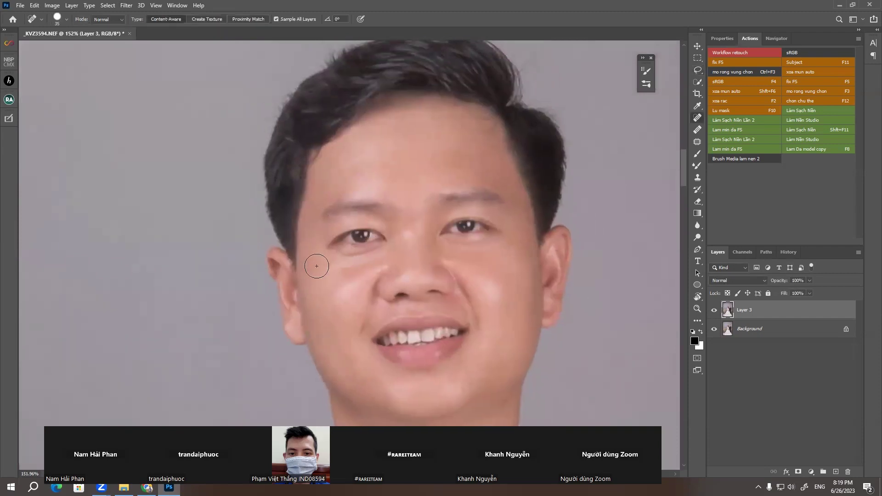
left_click(322, 266)
scroll(333, 255, "up", 2)
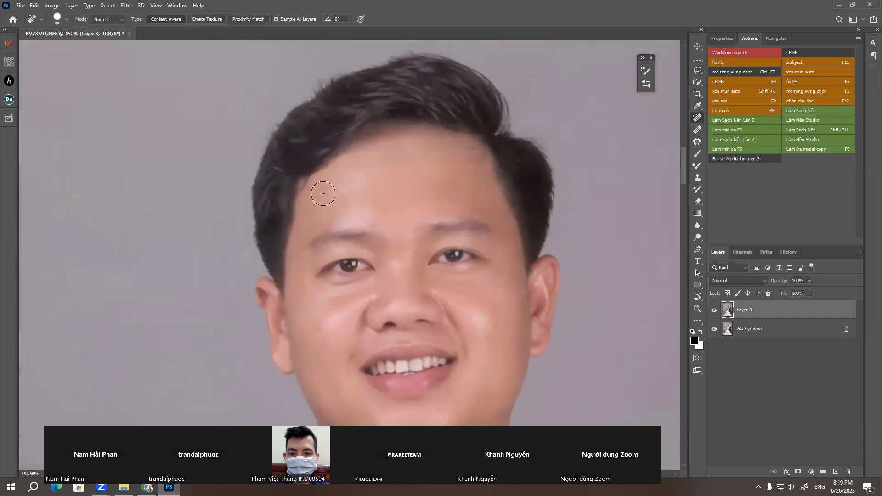
left_click_drag(323, 193, 335, 170)
scroll(348, 172, "up", 2)
scroll(413, 152, "right", 2)
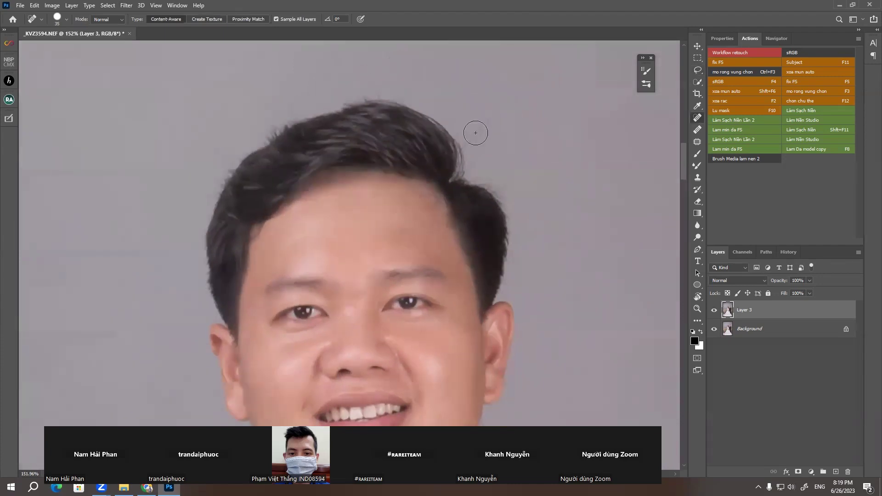
With a larger brush, remove flyaway hairs along the top and right edge of the groom's hair
key("bracketright")
left_click_drag(489, 120, 465, 159)
scroll(436, 120, "up", 2)
scroll(437, 119, "left", 1)
left_click_drag(422, 128, 416, 140)
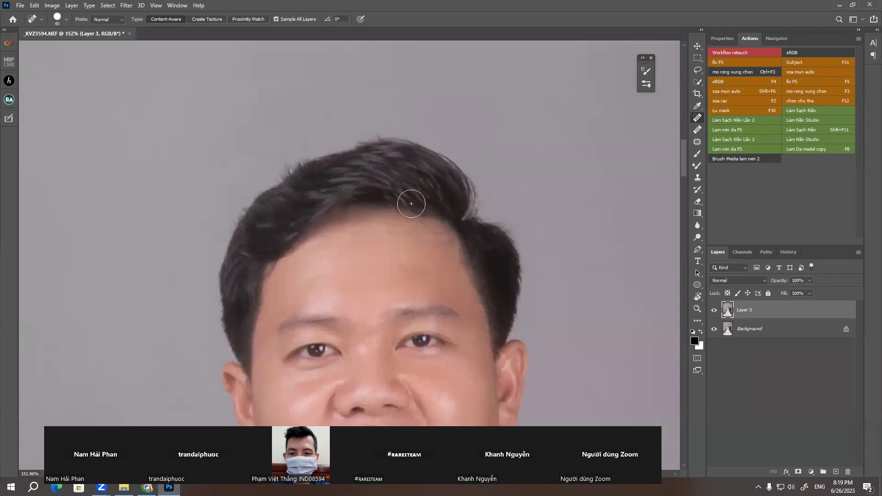
left_click_drag(309, 140, 309, 154)
left_click_drag(383, 128, 384, 133)
scroll(340, 114, "down", 5)
scroll(340, 118, "down", 4)
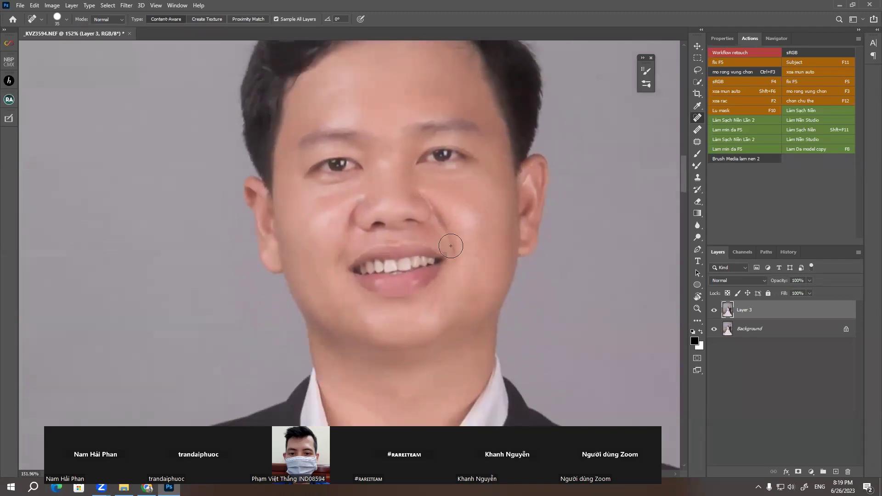
Heal the dark cheek spot, a blemish near the mouth and a spot on the groom's neck
left_click(469, 254)
scroll(473, 257, "down", 1)
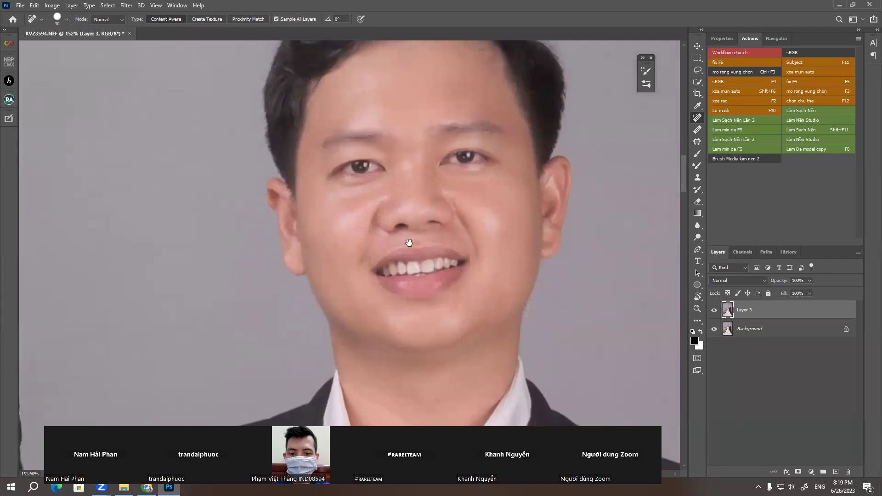
scroll(473, 257, "left", 2)
left_click(470, 285)
scroll(470, 282, "up", 1)
scroll(445, 281, "left", 1)
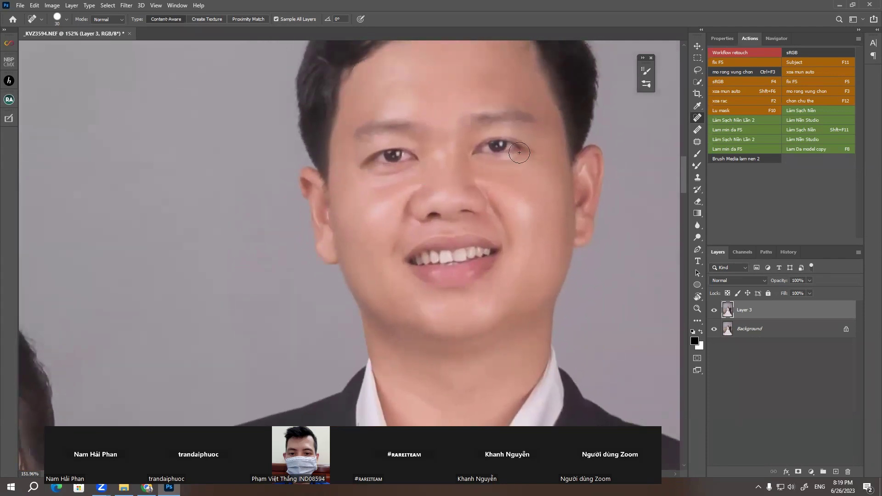
scroll(440, 155, "up", 2)
scroll(440, 155, "left", 1)
scroll(395, 151, "down", 5)
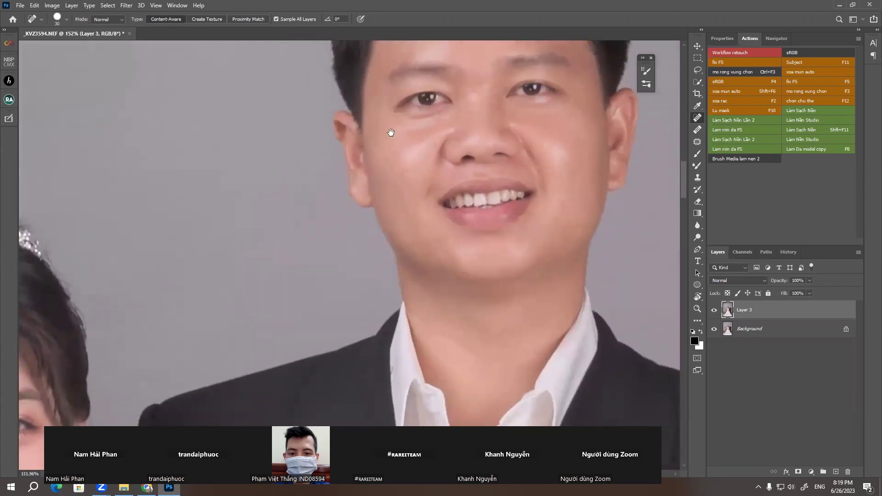
scroll(414, 97, "down", 5)
scroll(459, 161, "left", 2)
left_click_drag(500, 208, 532, 207)
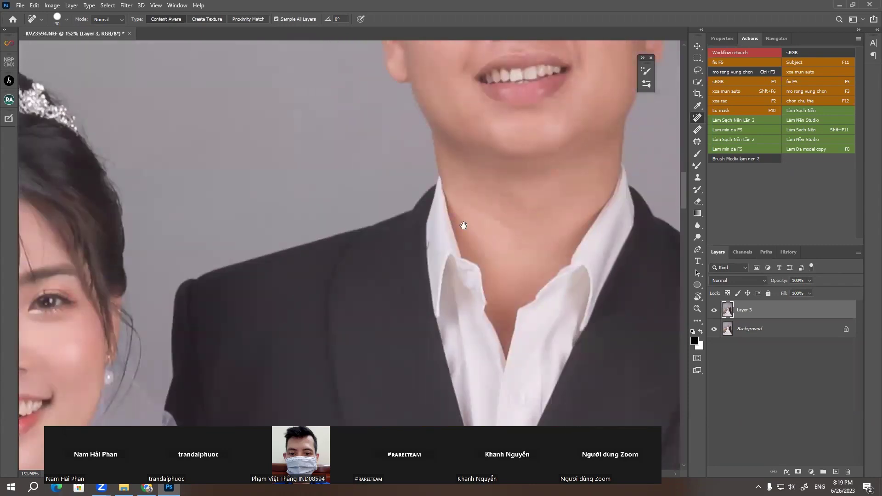
scroll(462, 225, "left", 10)
scroll(421, 187, "down", 5)
scroll(425, 190, "down", 5)
scroll(413, 192, "left", 4)
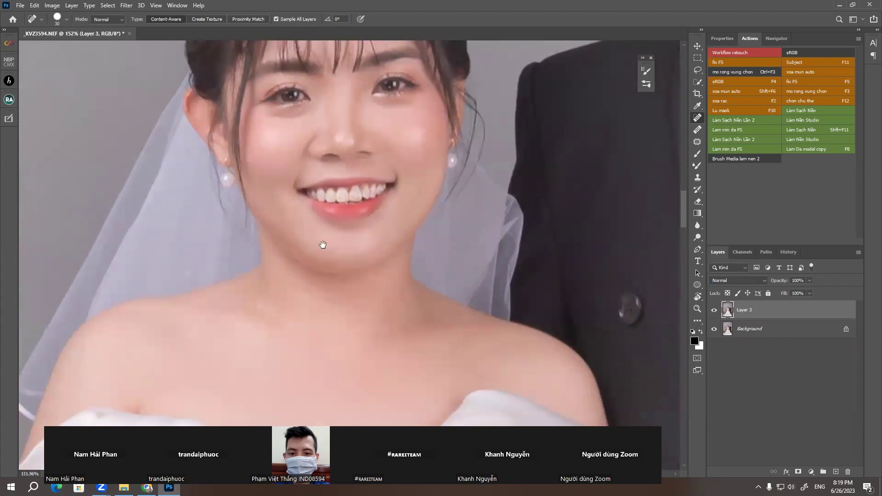
scroll(327, 198, "down", 5)
left_click_drag(346, 233, 334, 242)
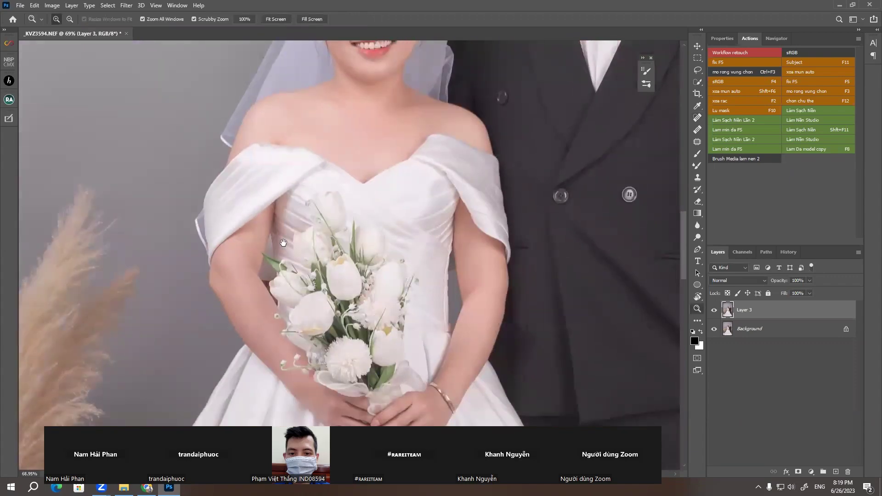
Spot-heal the mark below the groom's jacket button
scroll(326, 234, "down", 5)
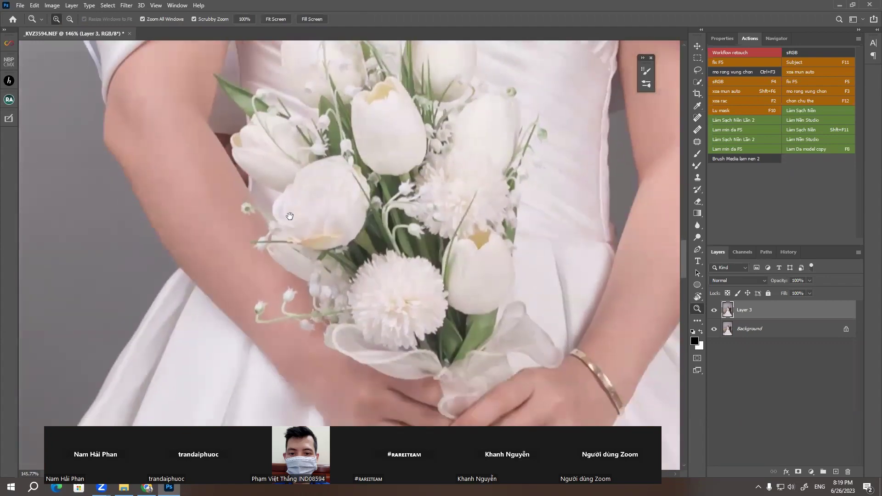
scroll(289, 215, "right", 5)
scroll(353, 184, "right", 2)
scroll(360, 177, "right", 4)
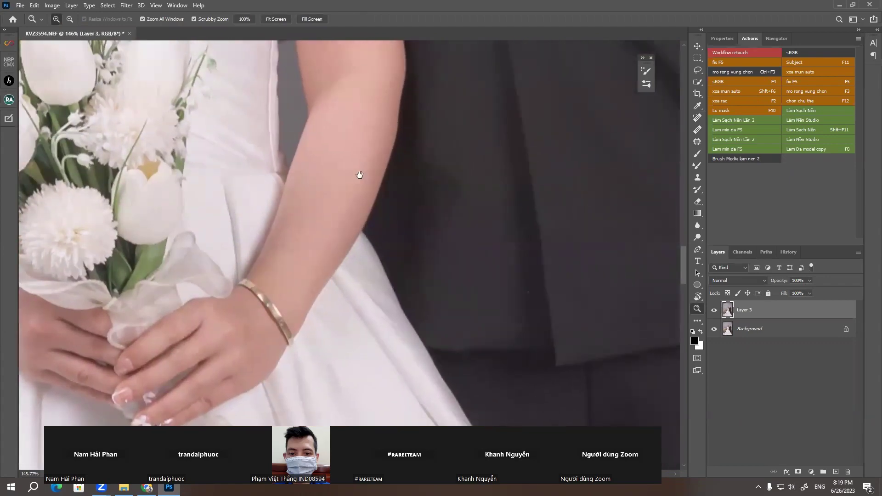
scroll(354, 173, "right", 4)
scroll(331, 182, "right", 4)
scroll(313, 188, "right", 4)
scroll(289, 191, "down", 3)
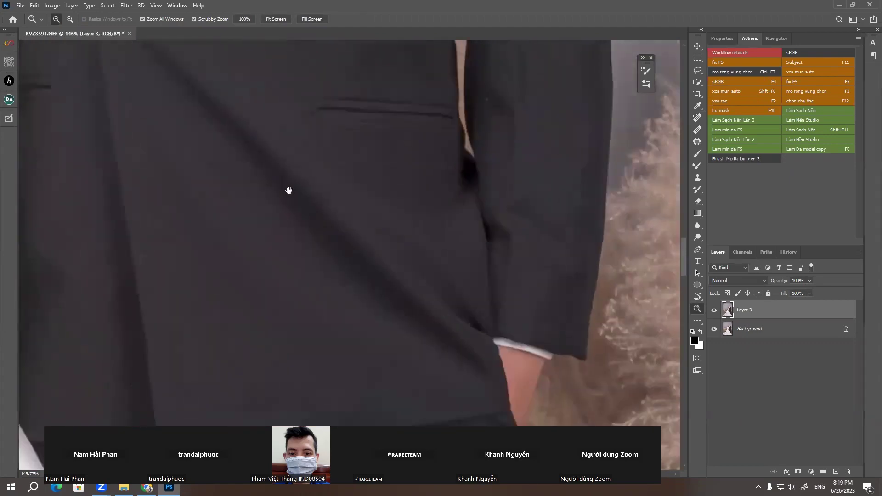
scroll(305, 197, "up", 5)
scroll(275, 243, "up", 5)
scroll(257, 280, "up", 3)
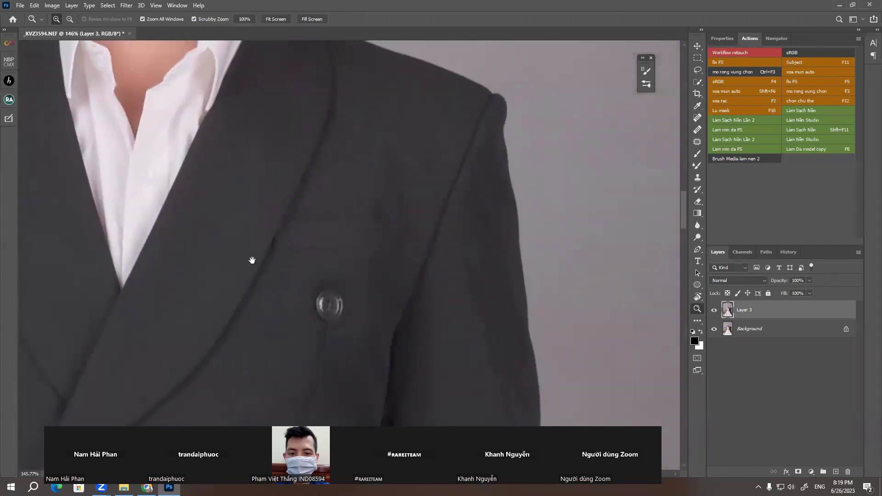
scroll(259, 230, "left", 1)
key("j")
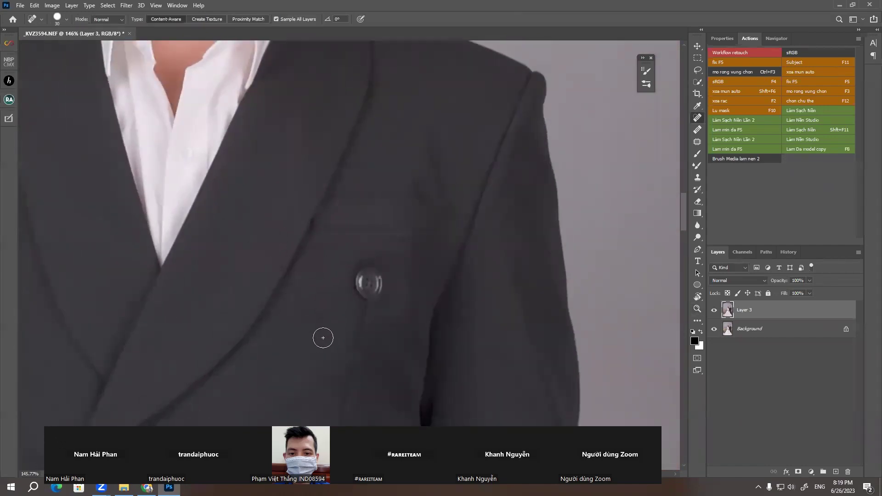
left_click_drag(323, 320, 356, 288)
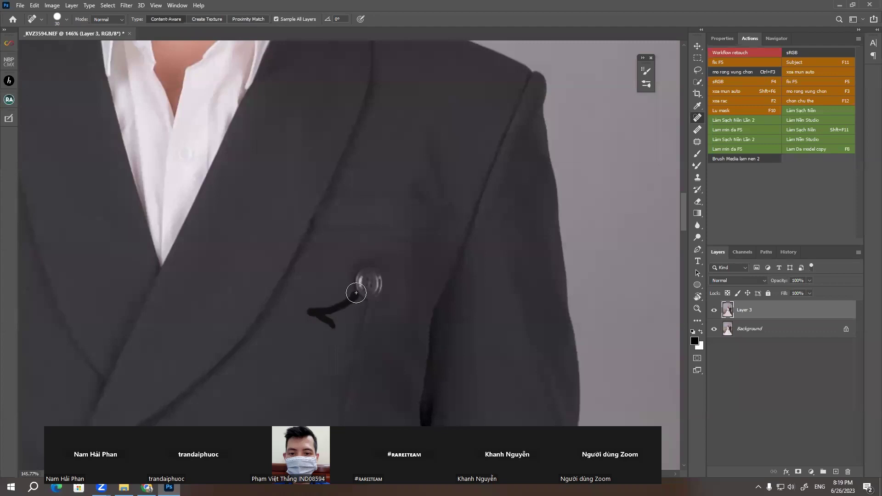
Zoom out to the full photo and open the DR5-V6 Pro extension panel
scroll(326, 291, "up", 3)
scroll(295, 262, "up", 3)
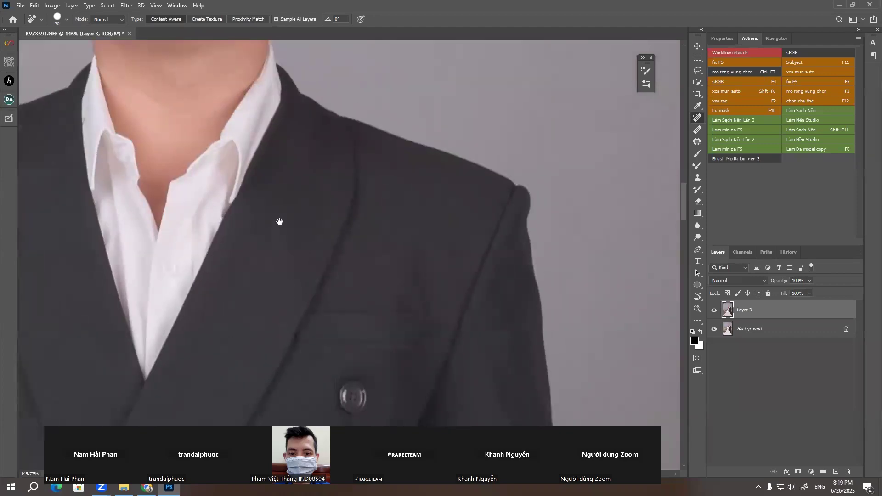
left_click_drag(282, 220, 344, 334)
left_click_drag(181, 217, 210, 257)
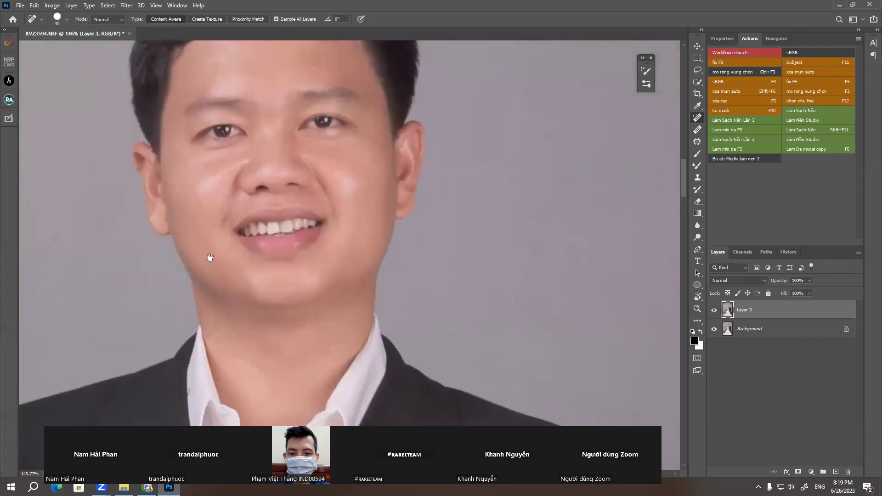
left_click_drag(279, 191, 317, 232)
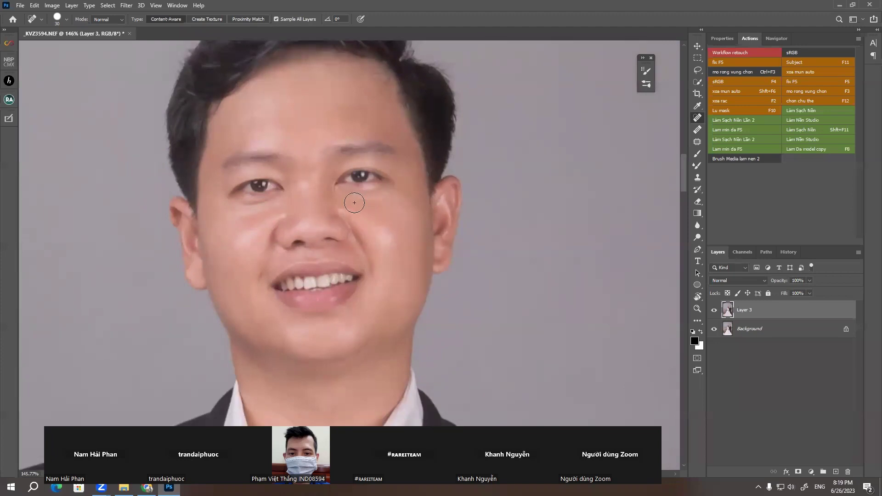
scroll(354, 202, "down", 3)
scroll(321, 212, "down", 3)
scroll(298, 216, "down", 3)
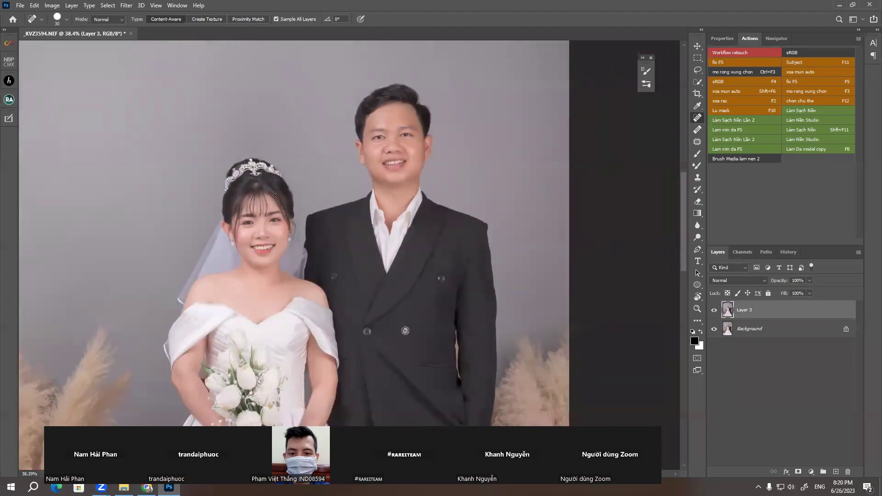
scroll(293, 219, "down", 2)
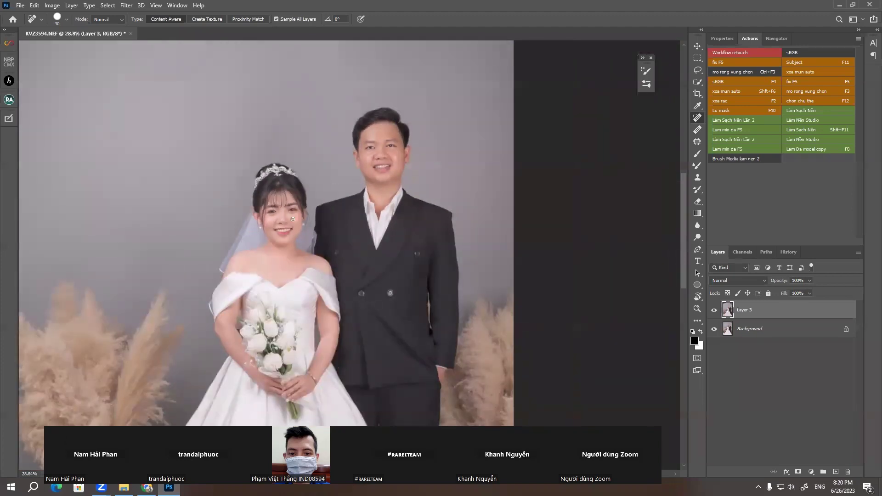
left_click(10, 81)
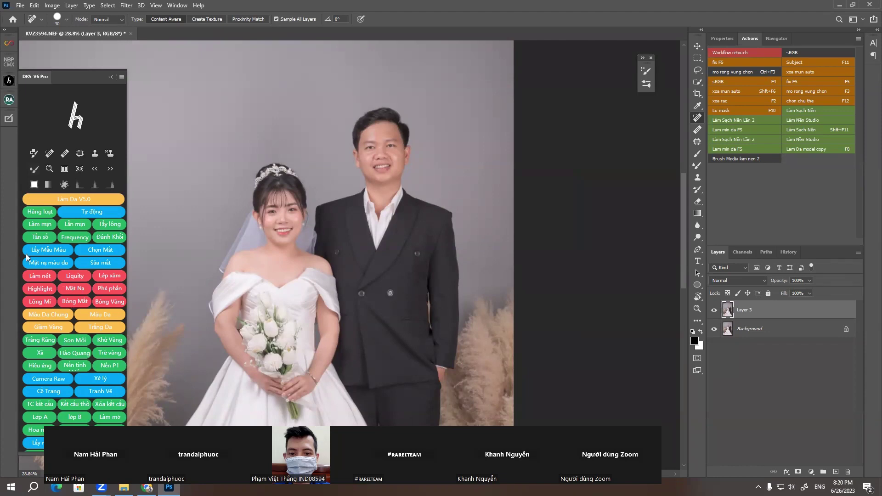
Run Làm Da V5.0 from DR5-V6 Pro with the ellipse fitted around the groom's head
left_click(74, 200)
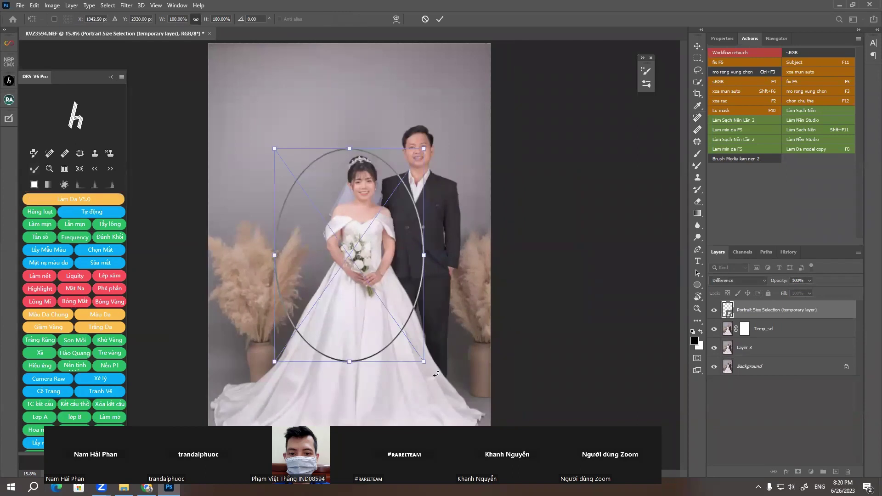
mouse_move(405, 338)
left_mouse_down()
mouse_move(303, 183)
mouse_move(423, 158)
left_mouse_up()
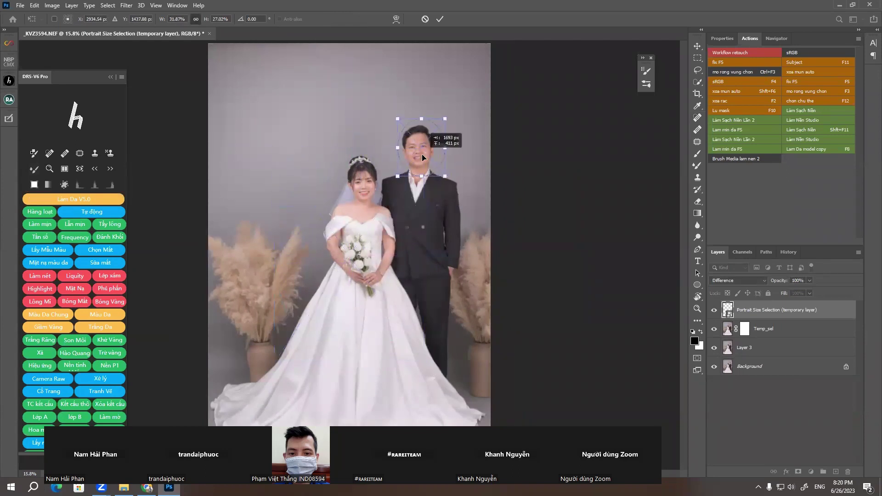
key("Return")
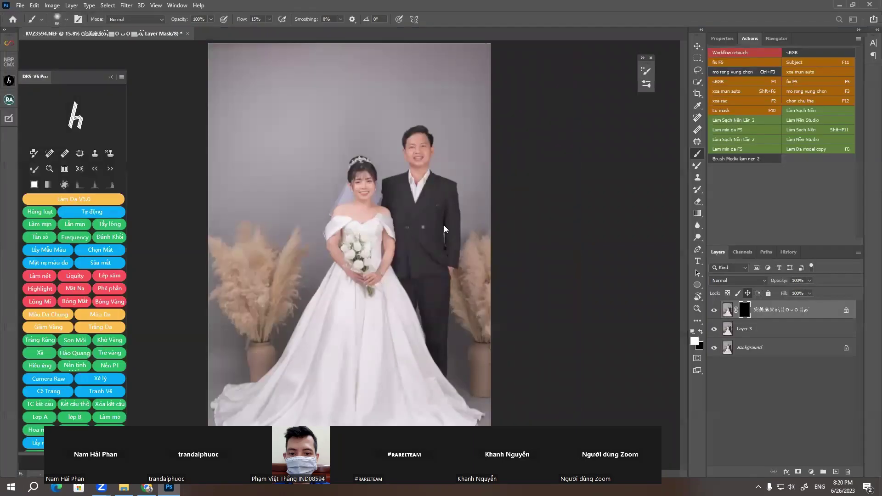
Collapse the extension panel and turn off Shape Dynamics in Brush Settings
left_click(111, 77)
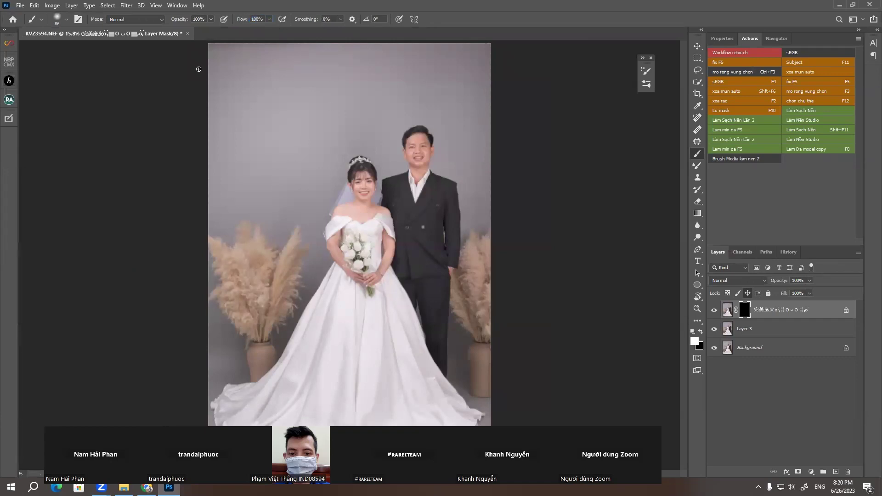
left_click(77, 19)
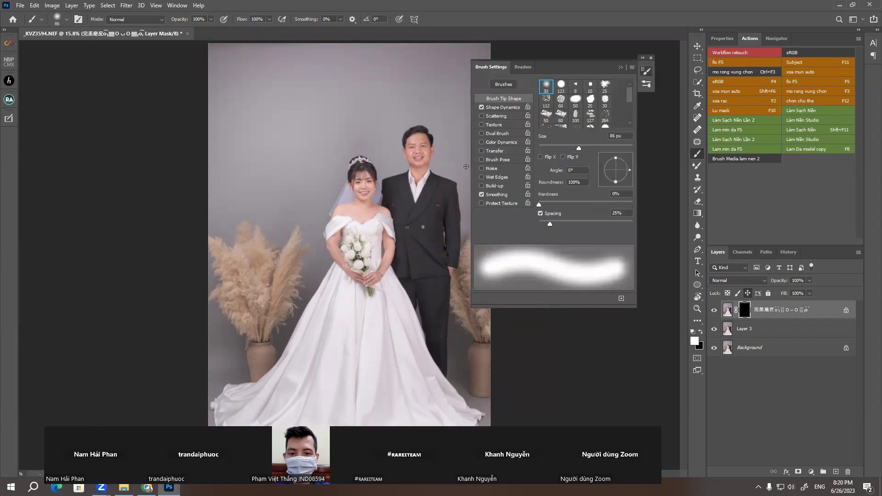
left_click(505, 107)
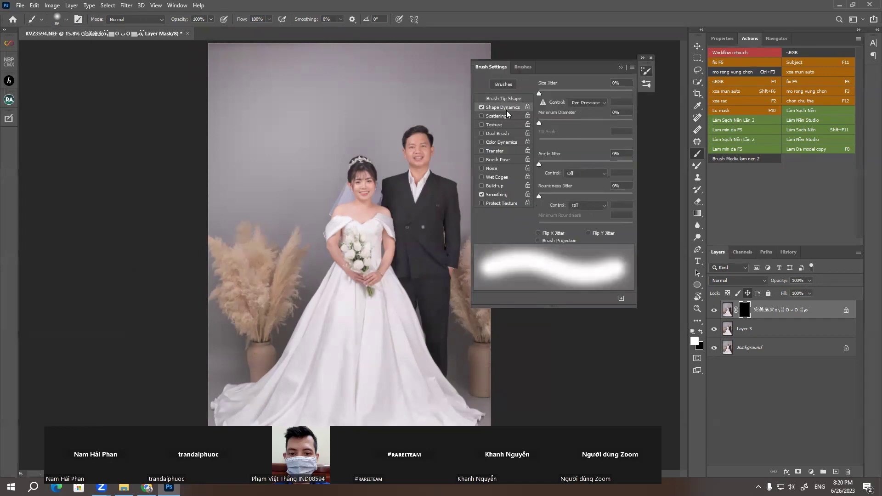
left_click(481, 107)
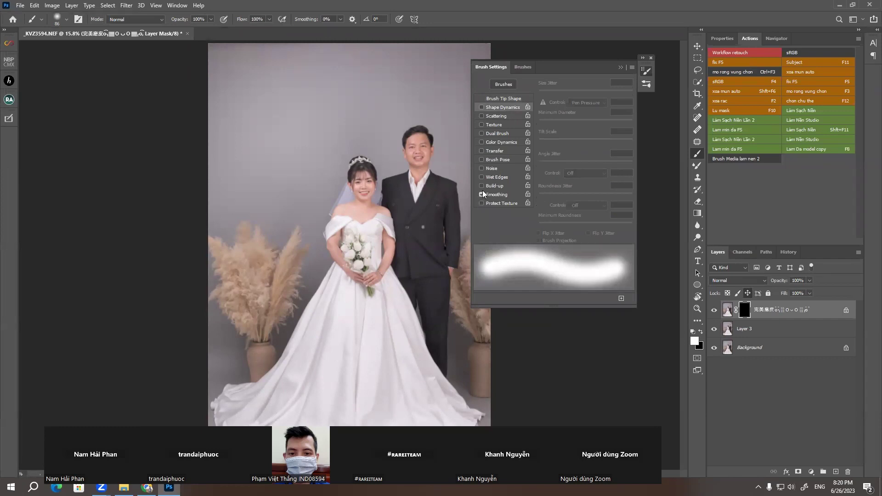
left_click(620, 67)
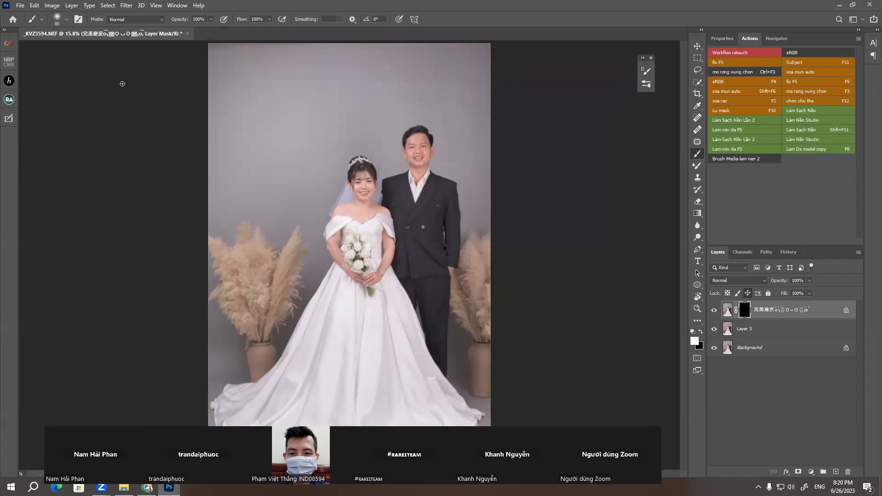
Set the brush hardness to about 56% and zoom in on the photo
left_click(68, 18)
left_click(85, 67)
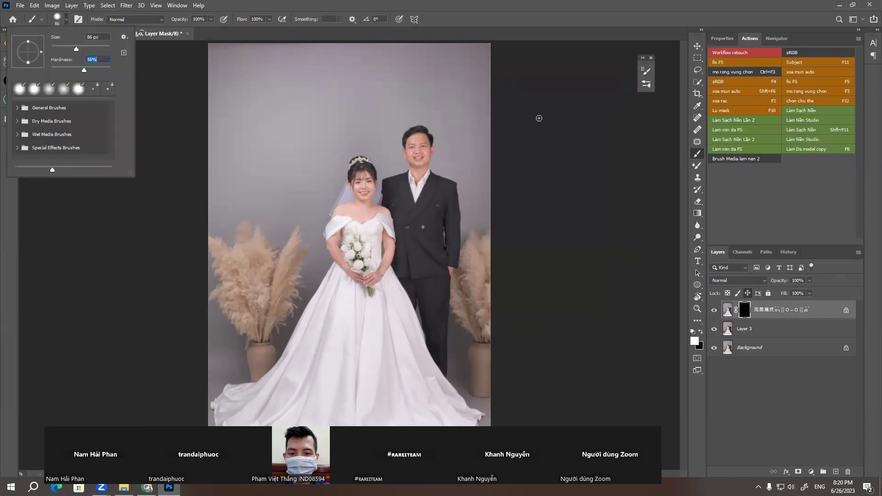
key("Return")
scroll(436, 128, "up", 2)
scroll(436, 128, "up", 3)
Zoom in on the groom's face and shrink the brush to about 47 px
scroll(437, 128, "up", 3)
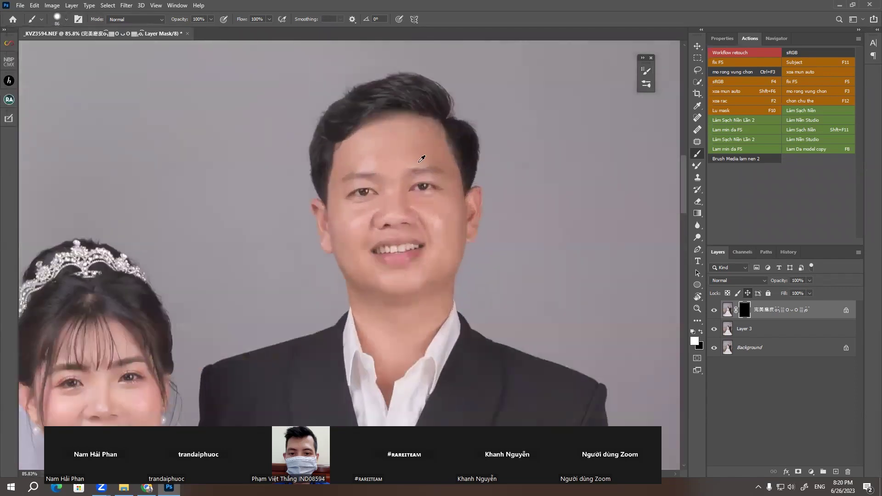
scroll(437, 128, "up", 1)
scroll(496, 251, "up", 2)
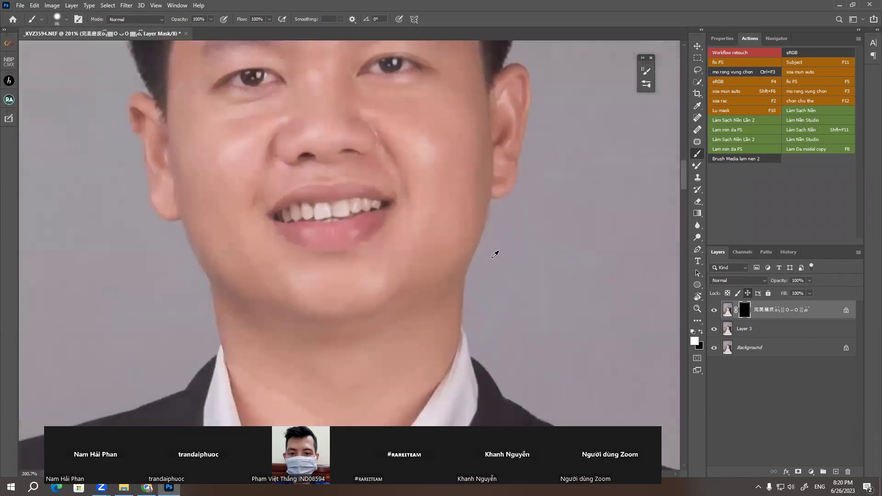
scroll(478, 239, "up", 2)
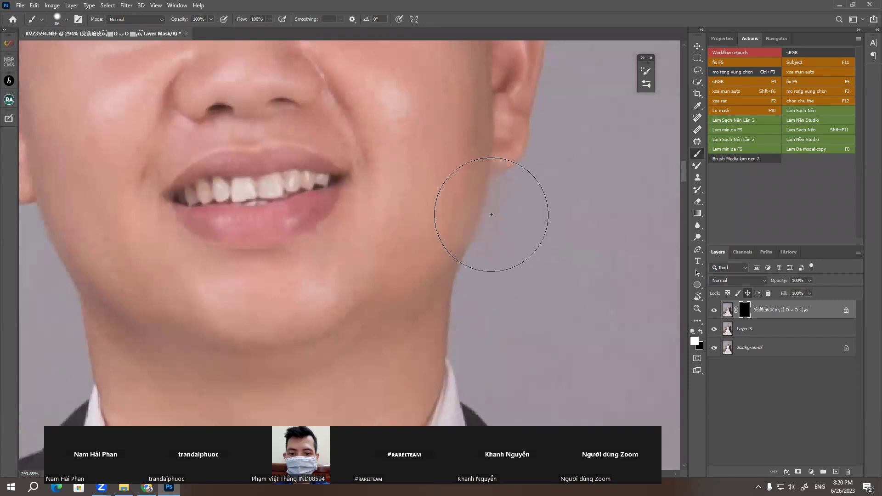
left_click_drag(404, 179, 375, 192)
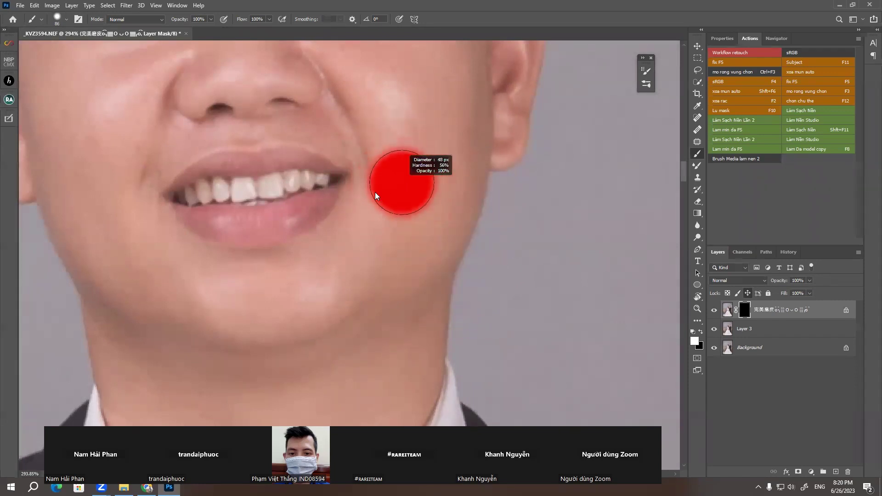
left_click(66, 21)
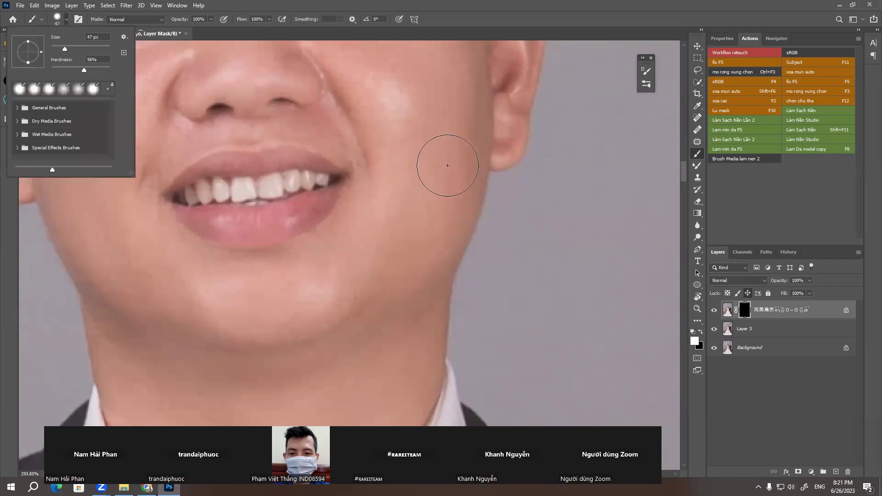
scroll(464, 225, "down", 1)
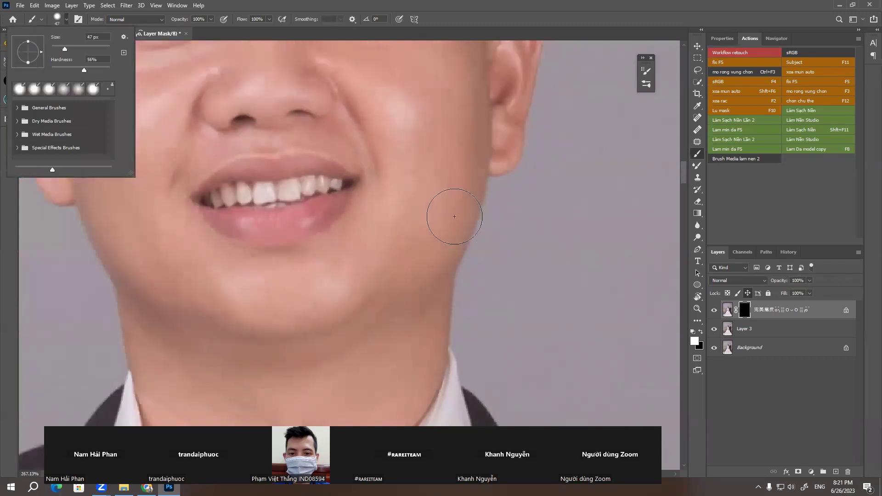
scroll(455, 209, "down", 1)
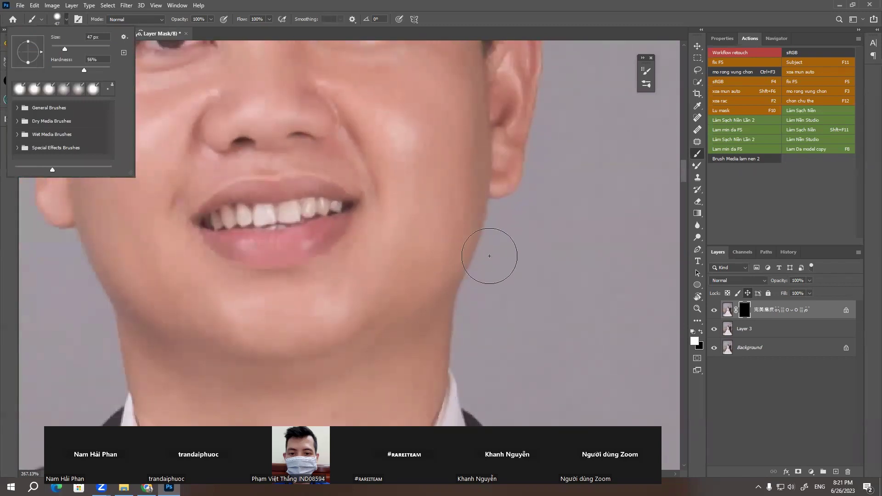
left_click(484, 223)
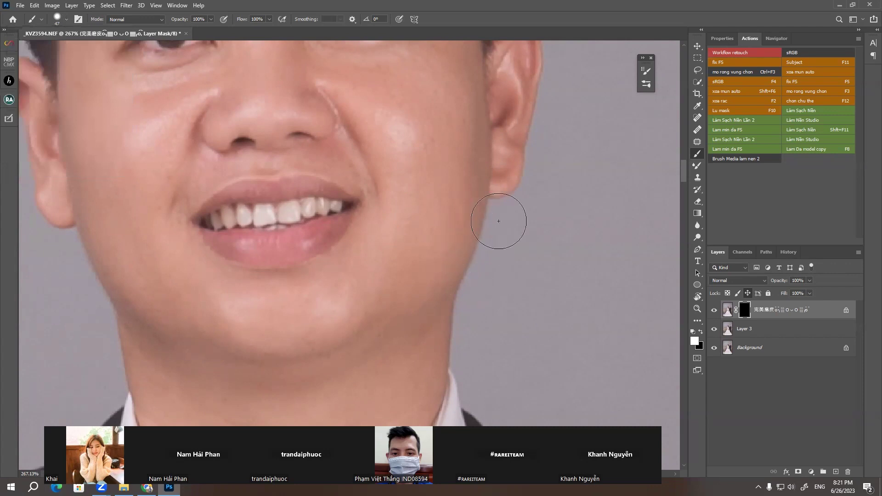
Paint white on the mask around the groom's left eye with a smaller brush
scroll(510, 195, "up", 2)
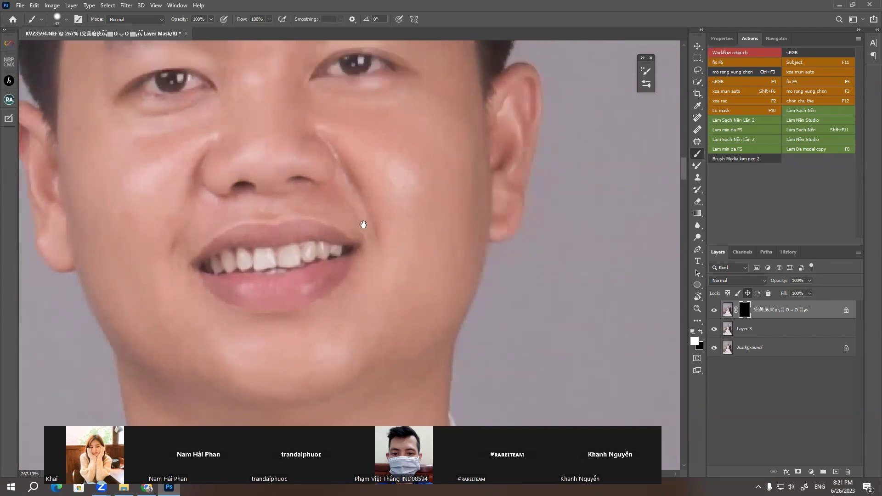
scroll(361, 222, "up", 3)
scroll(405, 244, "up", 4)
scroll(358, 207, "up", 3)
scroll(332, 178, "up", 2)
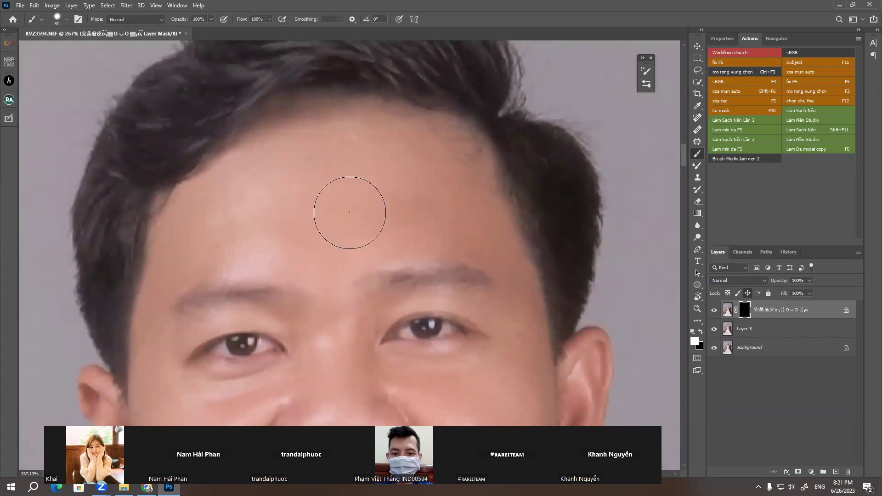
scroll(277, 184, "down", 2)
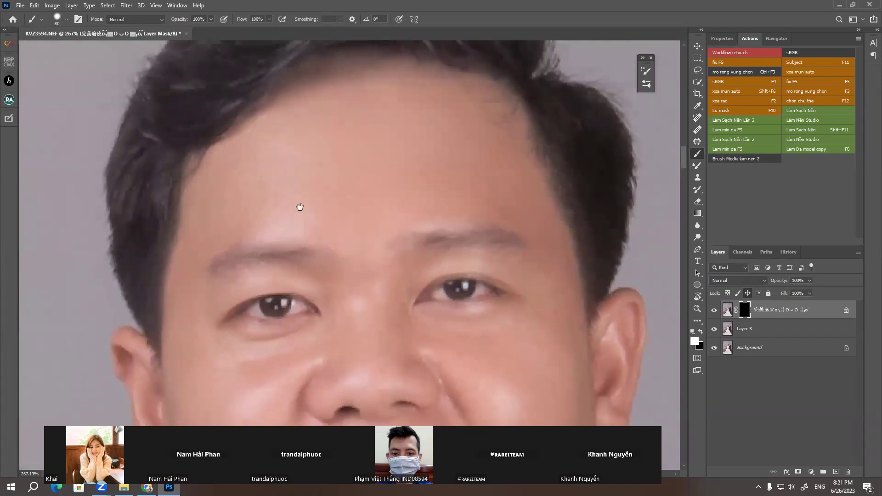
scroll(299, 205, "down", 2)
scroll(309, 163, "down", 2)
scroll(344, 210, "down", 2)
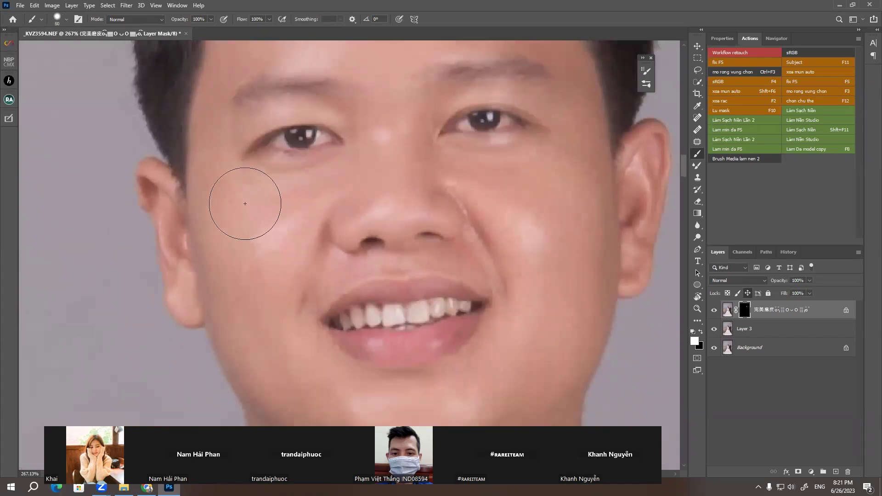
scroll(257, 206, "down", 1)
scroll(244, 193, "down", 3)
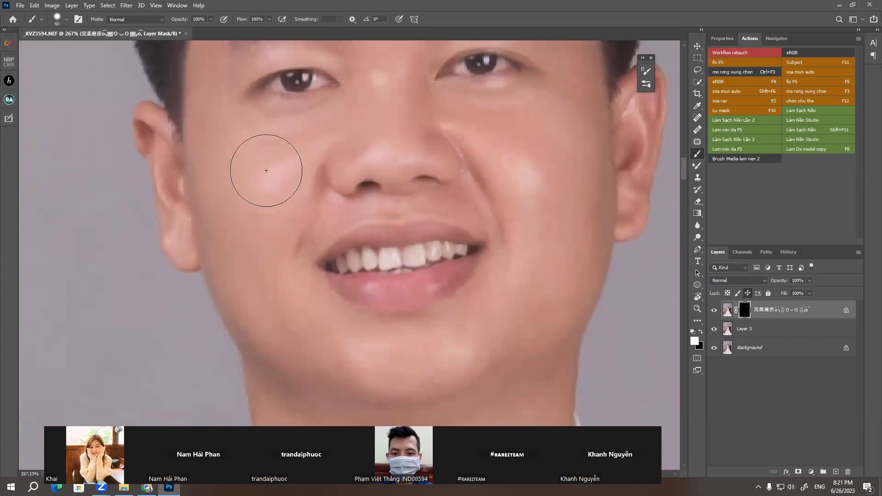
scroll(270, 163, "up", 3)
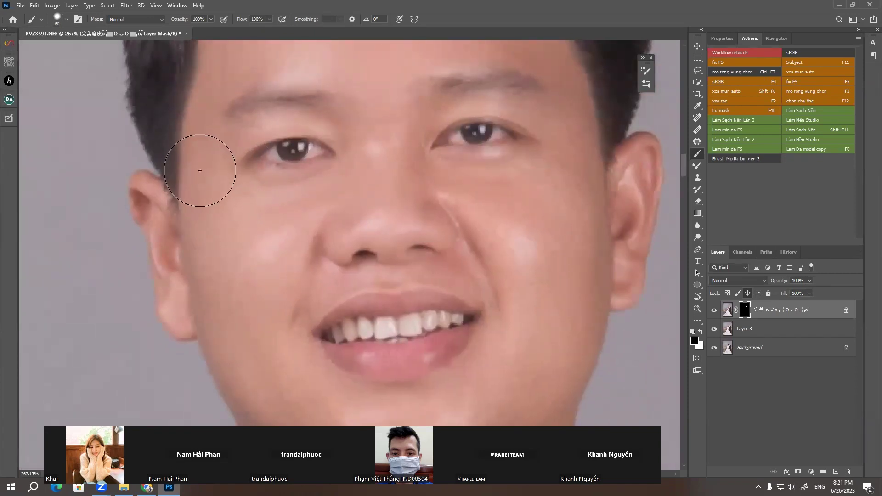
key("bracketleft")
key("bracketleft")
key("bracketleft")
left_click_drag(262, 174, 281, 153)
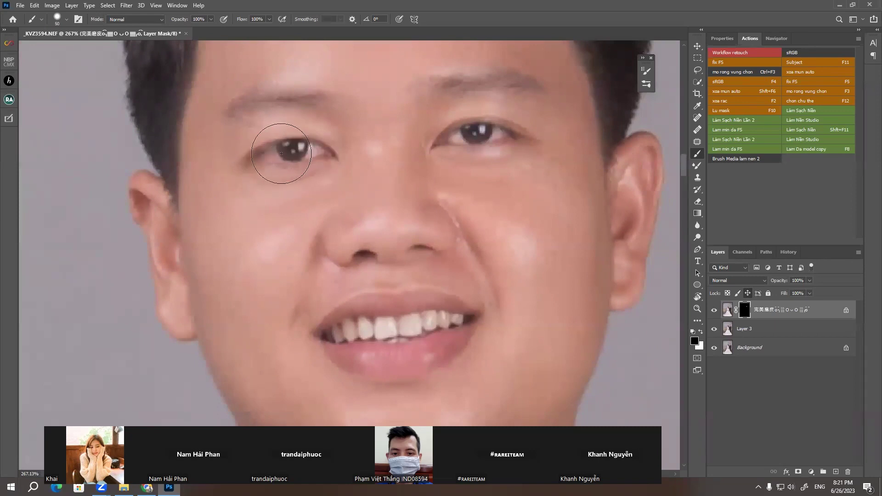
Paint smoothing over the groom's lower cheeks, mouth and chin
scroll(259, 176, "down", 2)
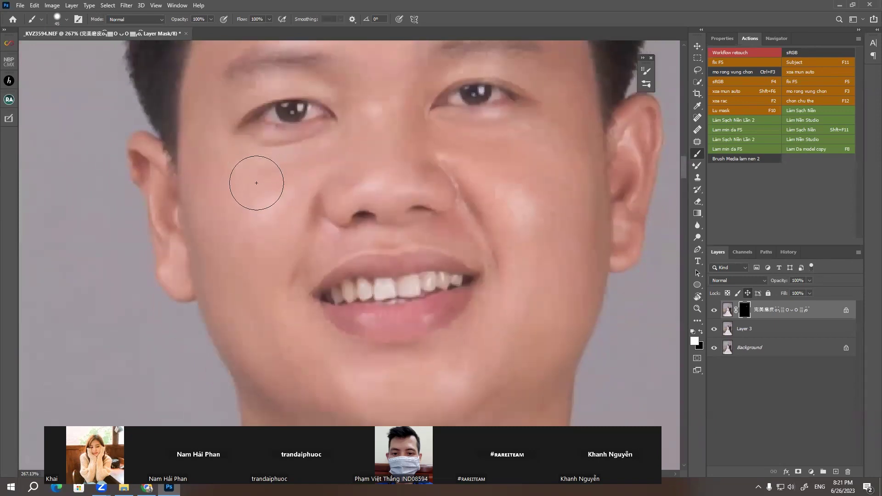
mouse_move(274, 204)
left_mouse_down()
mouse_move(266, 256)
mouse_move(252, 197)
left_mouse_up()
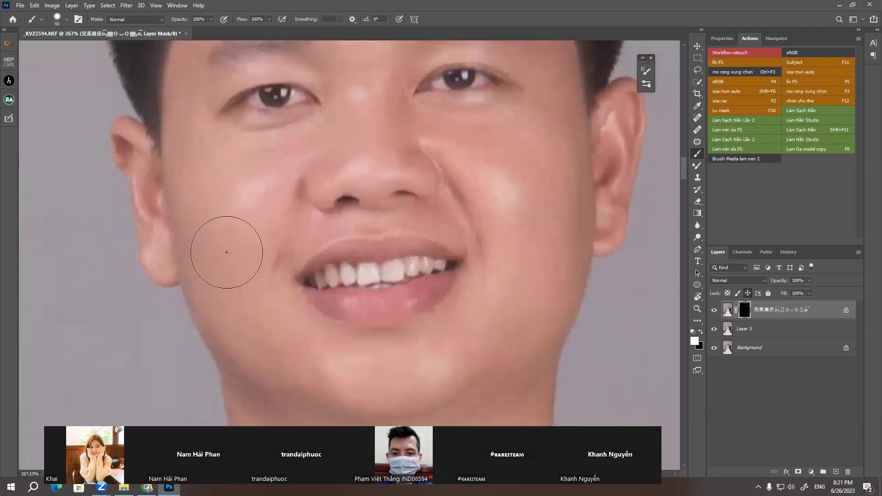
left_click_drag(226, 250, 209, 212)
left_click_drag(269, 330, 255, 286)
mouse_move(340, 321)
left_mouse_down()
mouse_move(302, 292)
mouse_move(270, 285)
left_mouse_up()
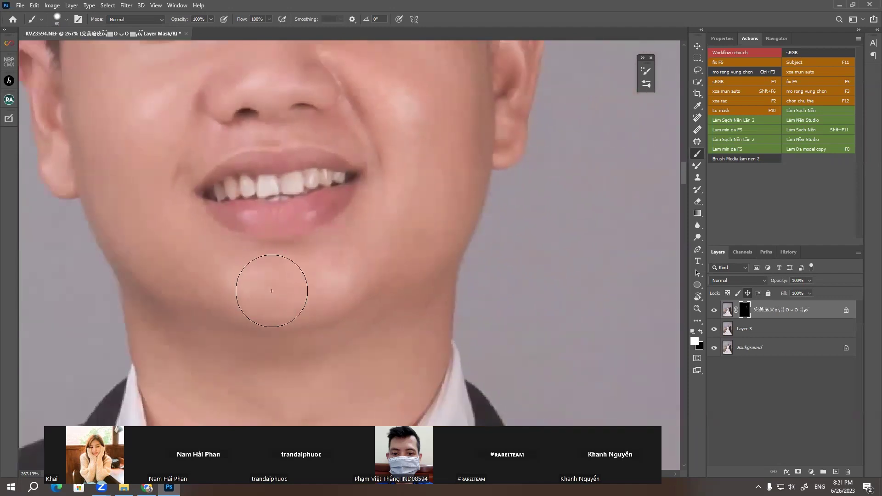
left_click_drag(387, 251, 332, 283)
left_click_drag(365, 192, 364, 252)
left_click_drag(357, 159, 379, 207)
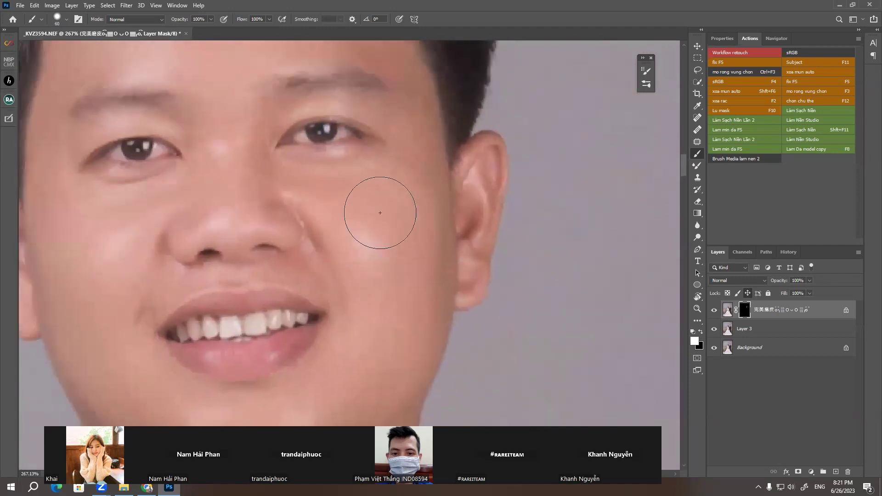
Refine the groom's eyes, nose and forehead with a finer brush
key("bracketleft")
key("bracketleft")
scroll(404, 203, "up", 2)
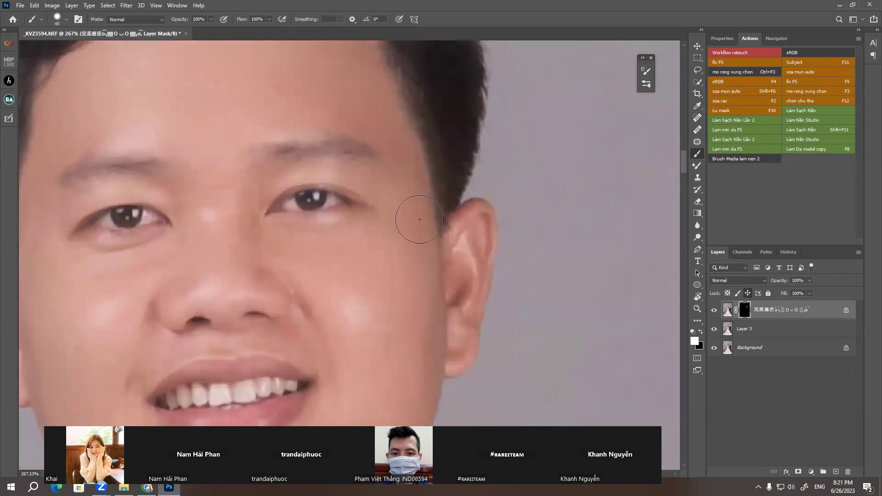
scroll(419, 212, "up", 3)
mouse_move(270, 133)
left_mouse_down()
mouse_move(324, 129)
mouse_move(279, 90)
left_mouse_up()
key("bracketright")
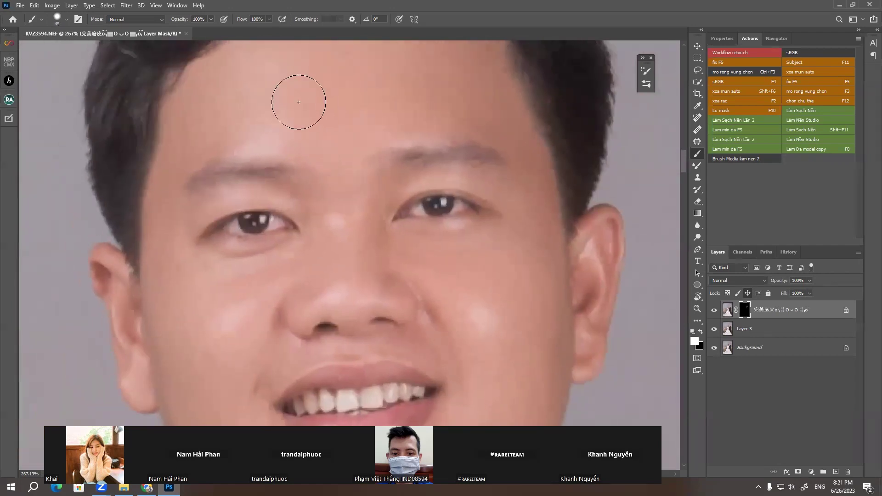
left_click_drag(167, 315, 217, 193)
scroll(365, 88, "up", 1)
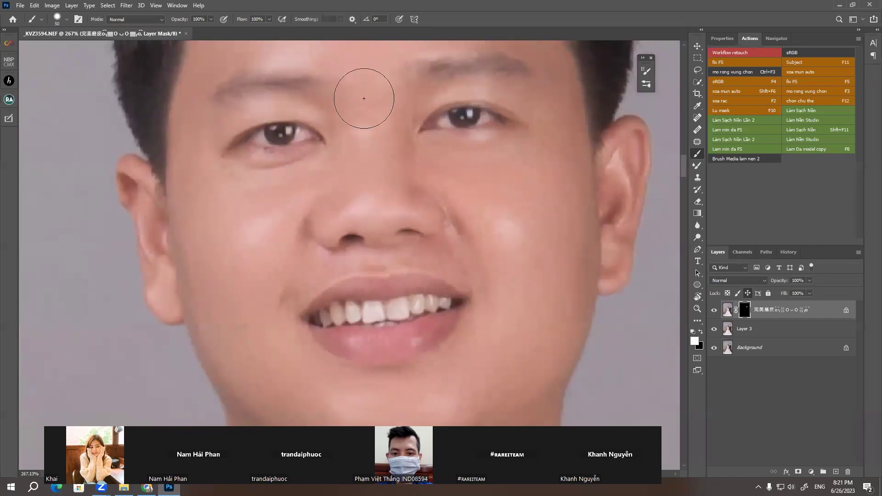
scroll(319, 261, "down", 3)
scroll(341, 249, "down", 2)
Paint the groom's chin and neck with a larger brush, then zoom out to the couple
key("bracketright")
key("bracketright")
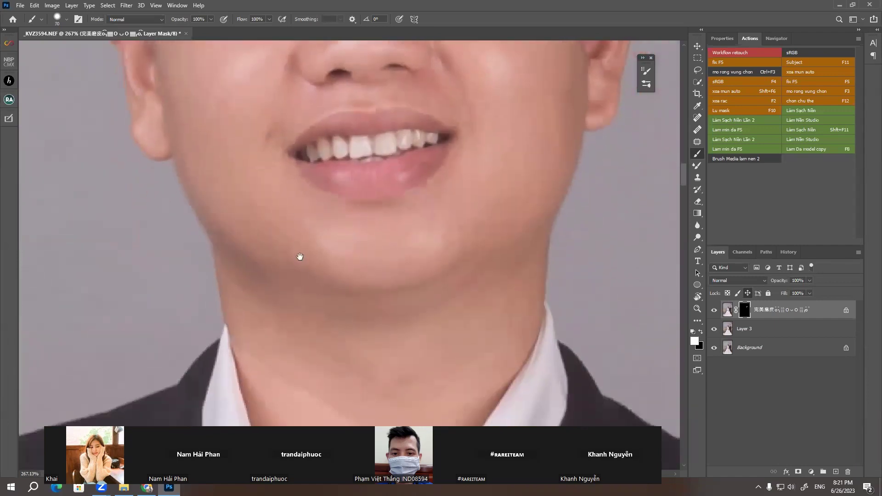
scroll(299, 256, "down", 2)
key("bracketright")
key("bracketleft")
key("bracketleft")
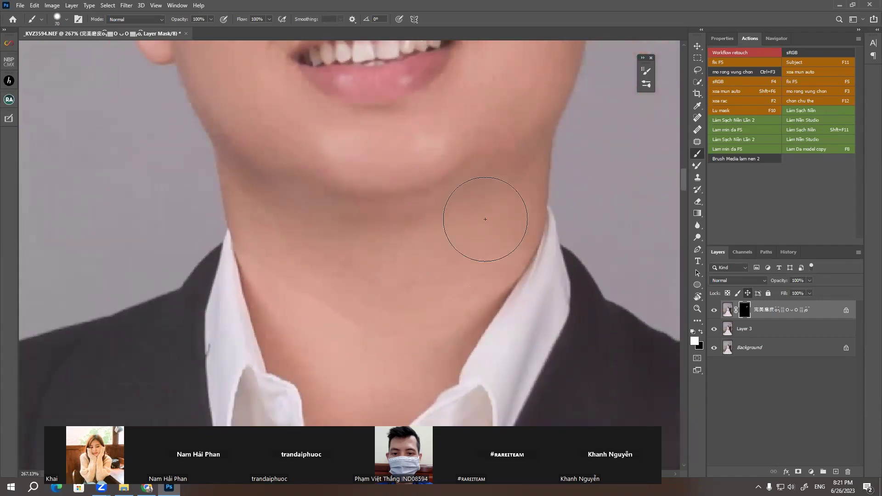
key("z")
mouse_move(362, 263)
left_mouse_down()
mouse_move(322, 260)
mouse_move(301, 297)
mouse_move(309, 305)
mouse_move(364, 236)
left_mouse_up()
Paint the mask over the bride's chin, neck and collarbone with the Brush
key("b")
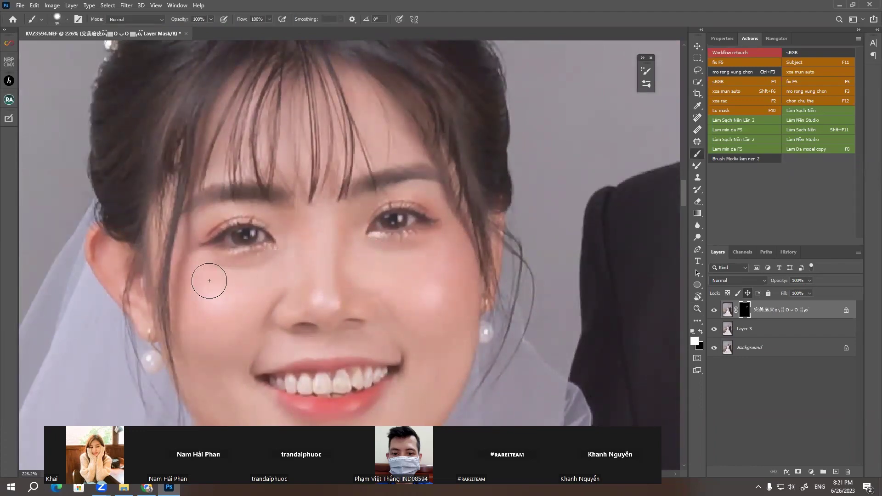
scroll(341, 249, "down", 2)
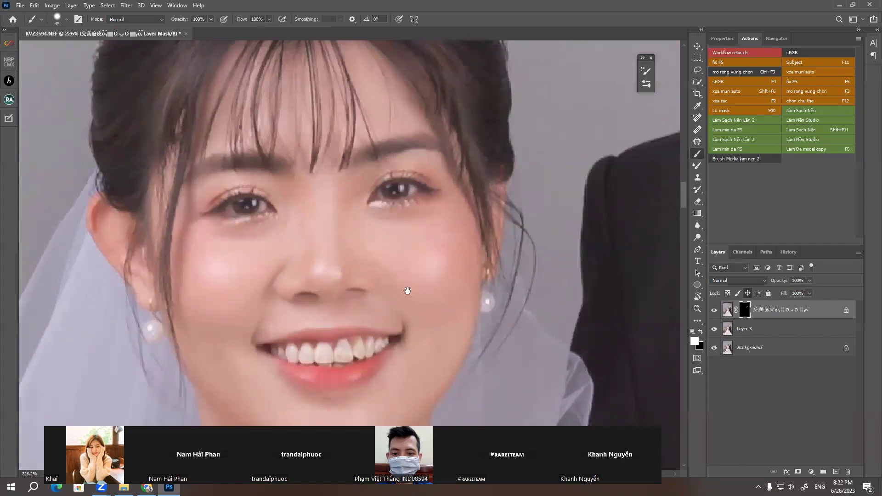
key("bracketright")
scroll(406, 292, "down", 2)
scroll(434, 203, "down", 2)
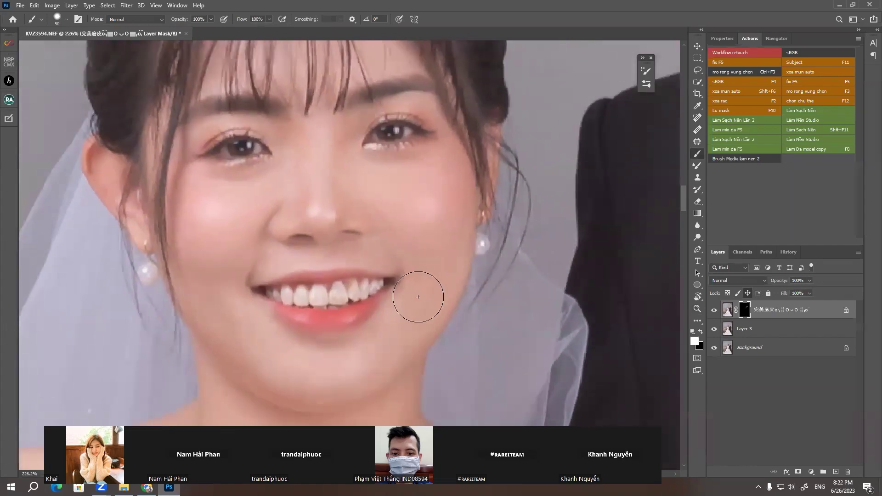
key("bracketleft")
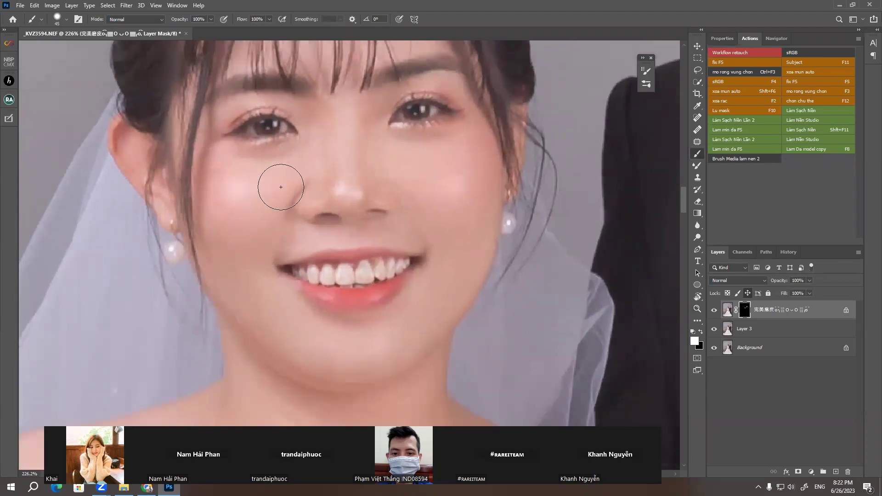
scroll(291, 175, "down", 2)
scroll(272, 213, "down", 3)
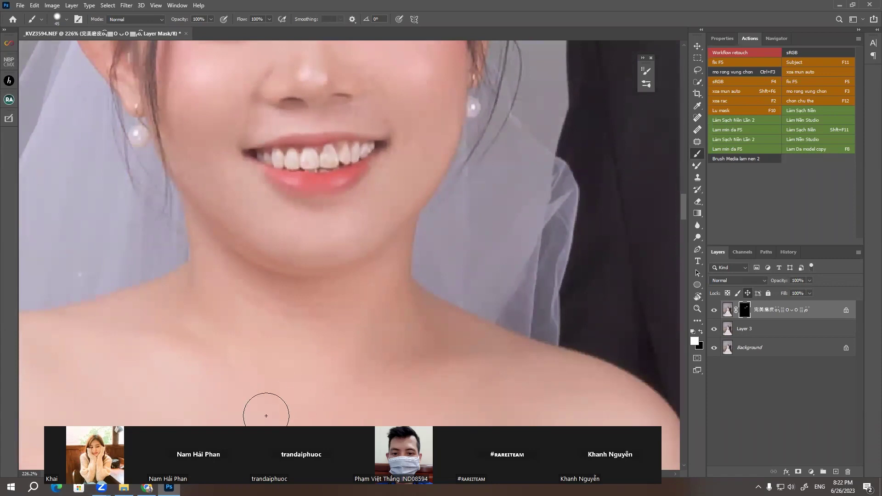
left_click_drag(342, 270, 308, 187)
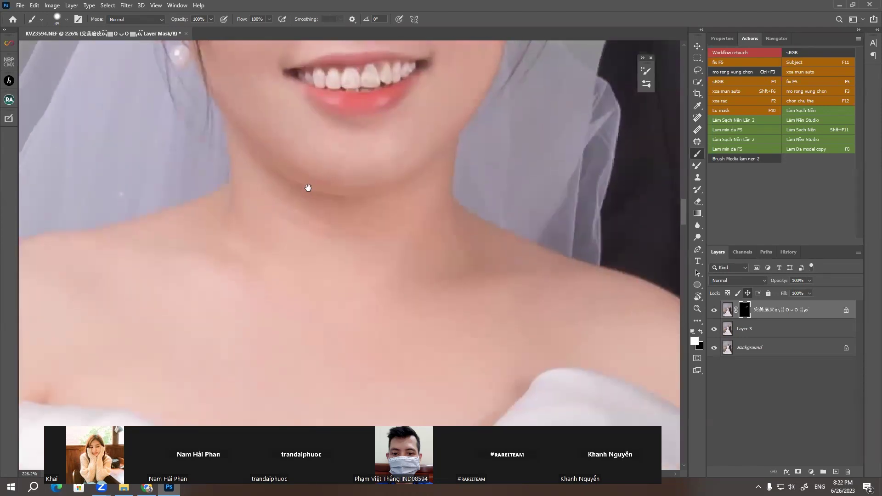
left_click_drag(292, 228, 339, 199)
scroll(368, 209, "down", 2)
Paint over the bride's chest and shoulders with an enlarged brush
key("bracketright")
key("bracketright")
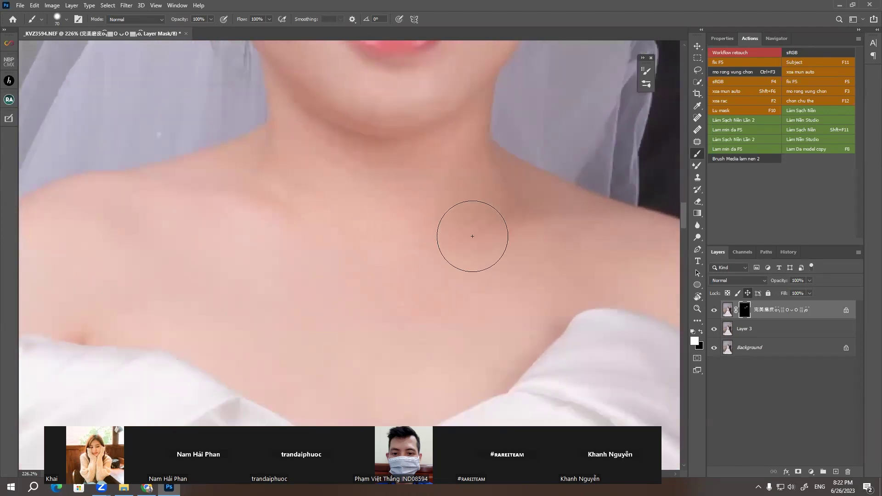
mouse_move(400, 281)
left_mouse_down()
mouse_move(329, 295)
mouse_move(357, 291)
left_mouse_up()
key("bracketright")
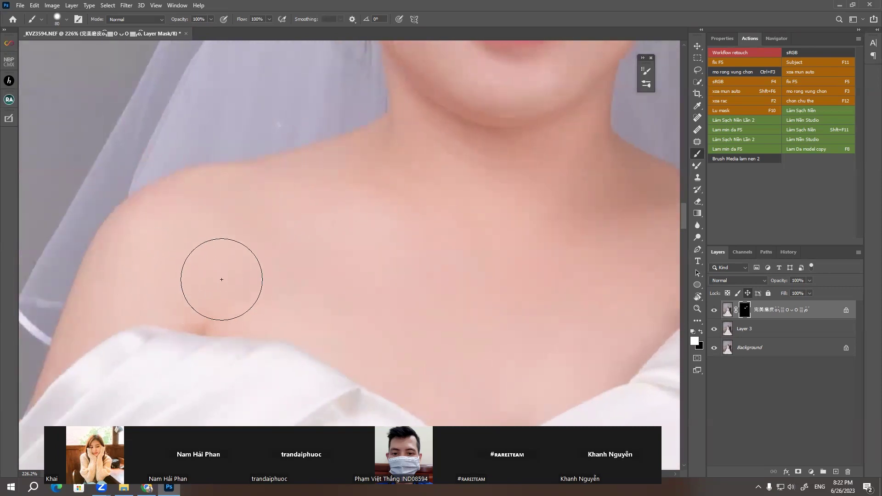
left_click_drag(346, 191, 318, 208)
left_click_drag(400, 219, 349, 218)
left_click_drag(442, 181, 364, 225)
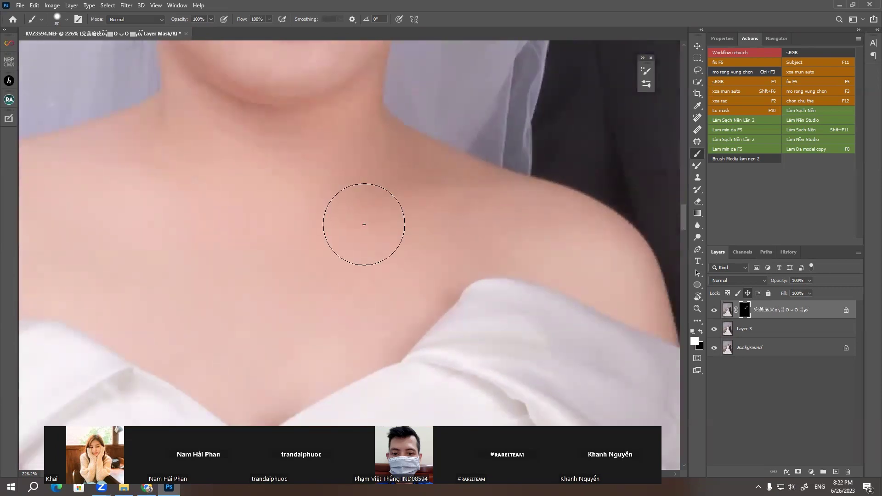
left_click_drag(409, 187, 312, 174)
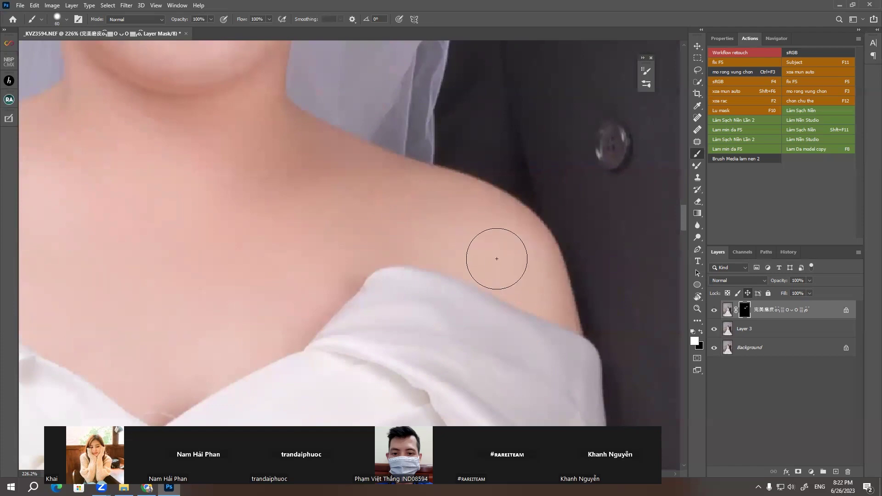
Paint brightened skin along the bride's arm, forearm and hands
scroll(294, 280, "down", 5)
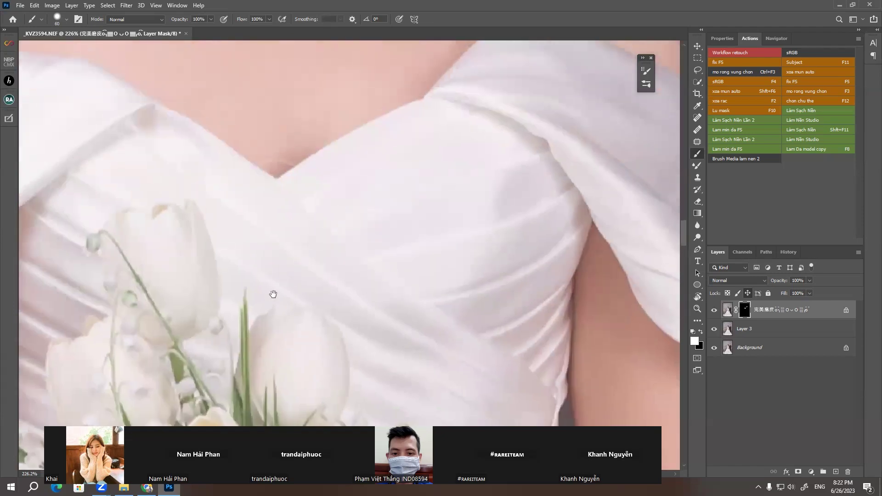
scroll(395, 251, "down", 3)
scroll(413, 239, "right", 3)
key("bracketright")
key("bracketright")
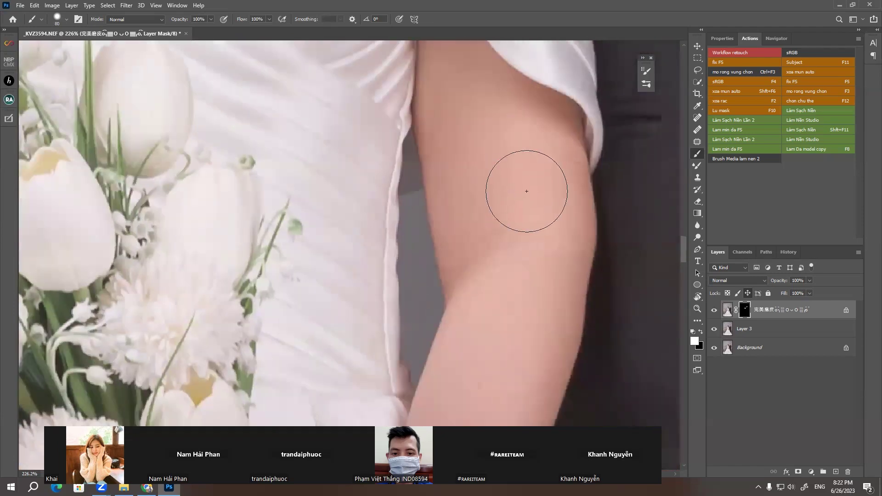
scroll(527, 187, "down", 2)
scroll(528, 158, "right", 1)
key("bracketleft")
scroll(505, 258, "right", 1)
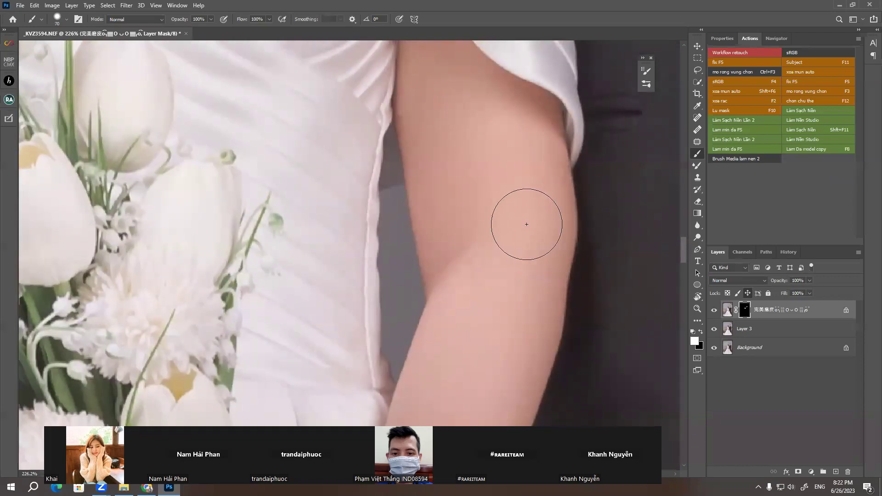
scroll(482, 184, "down", 1)
scroll(457, 298, "down", 2)
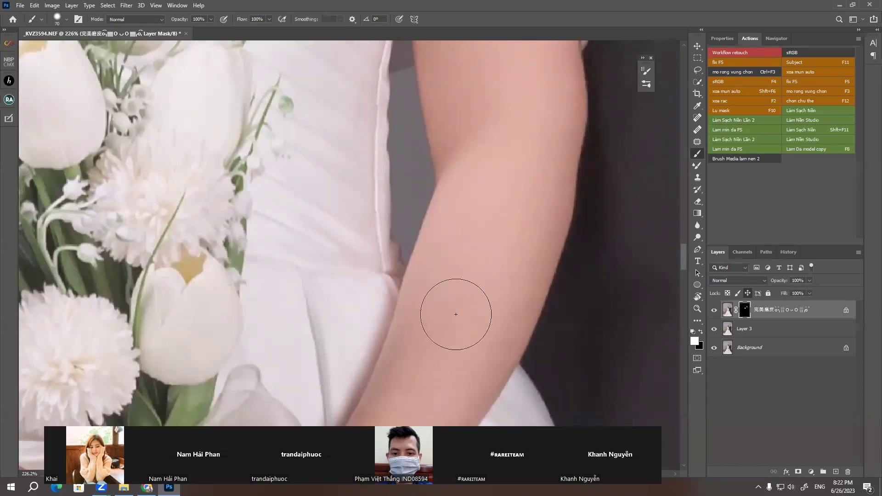
scroll(469, 275, "down", 2)
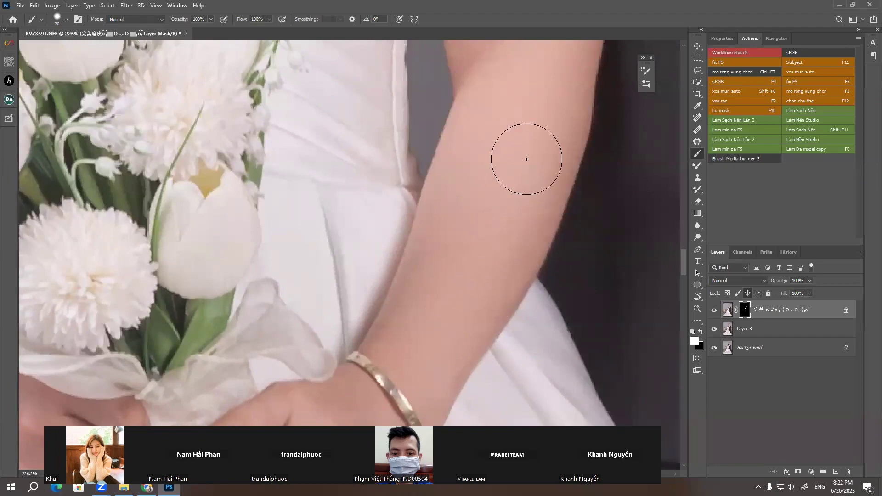
left_click_drag(404, 307, 454, 224)
left_click_drag(392, 351, 457, 241)
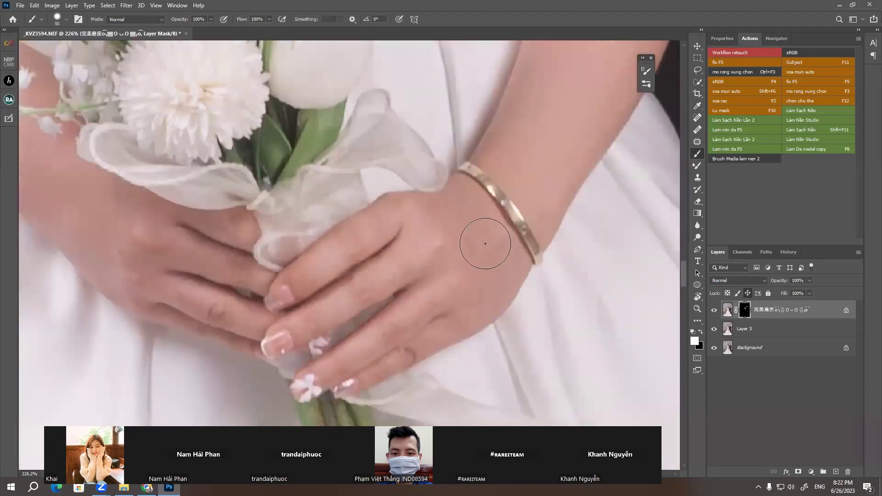
Paint the bride's other arm and upper arm beside the bouquet
left_click_drag(124, 209, 262, 236)
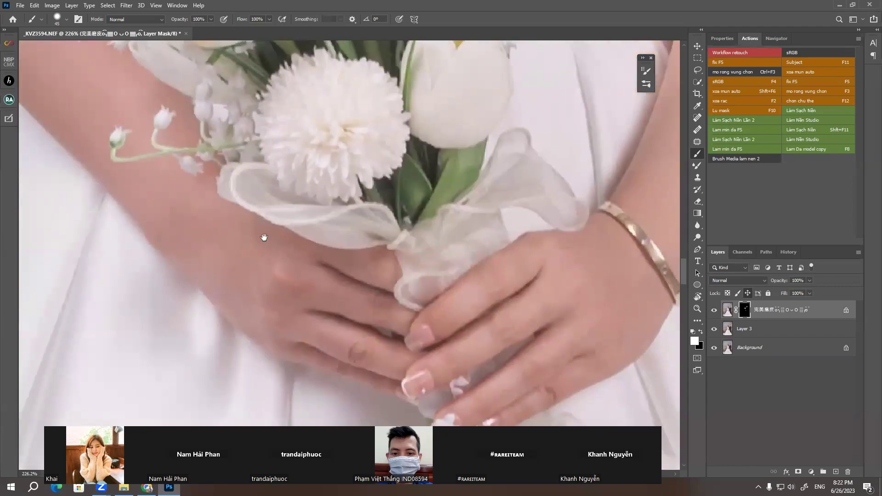
left_click_drag(187, 203, 266, 242)
mouse_move(191, 200)
left_mouse_down()
mouse_move(228, 226)
mouse_move(260, 197)
left_mouse_up()
key("bracketright")
key("bracketright")
left_click_drag(288, 232, 308, 235)
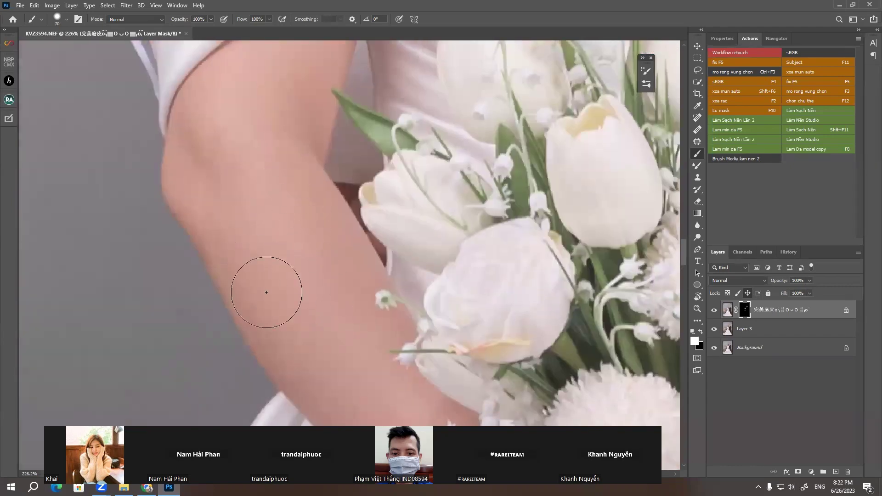
scroll(266, 276, "up", 2)
key("bracketleft")
scroll(294, 188, "up", 2)
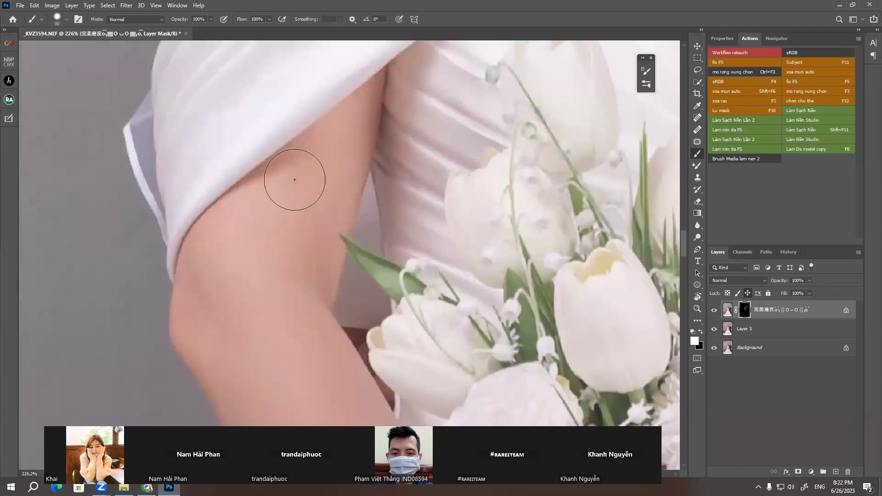
scroll(265, 232, "down", 4)
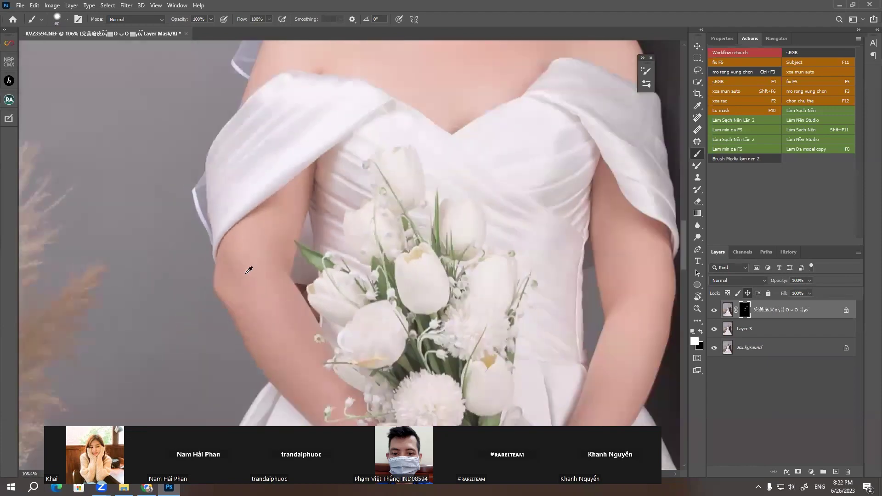
Paint additional smoothing passes over the groom's whole face, chin and neck
scroll(333, 156, "up", 3)
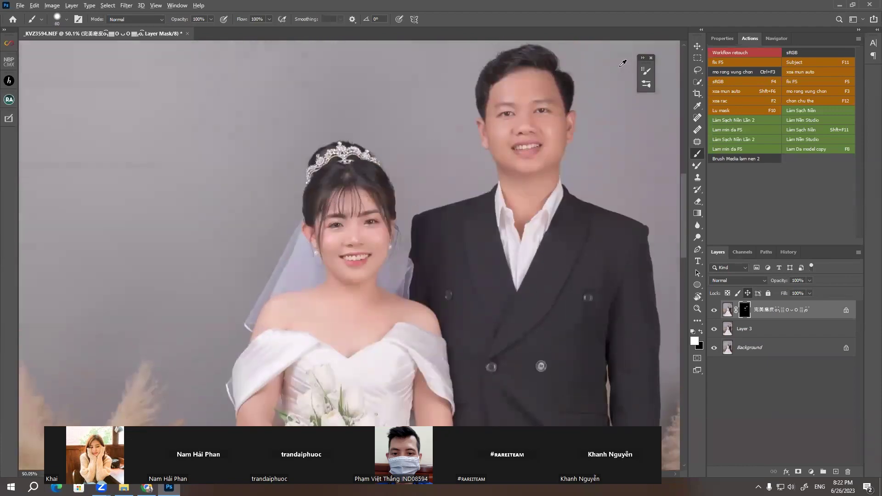
scroll(511, 104, "up", 3)
scroll(509, 110, "up", 1)
left_click_drag(437, 256, 434, 317)
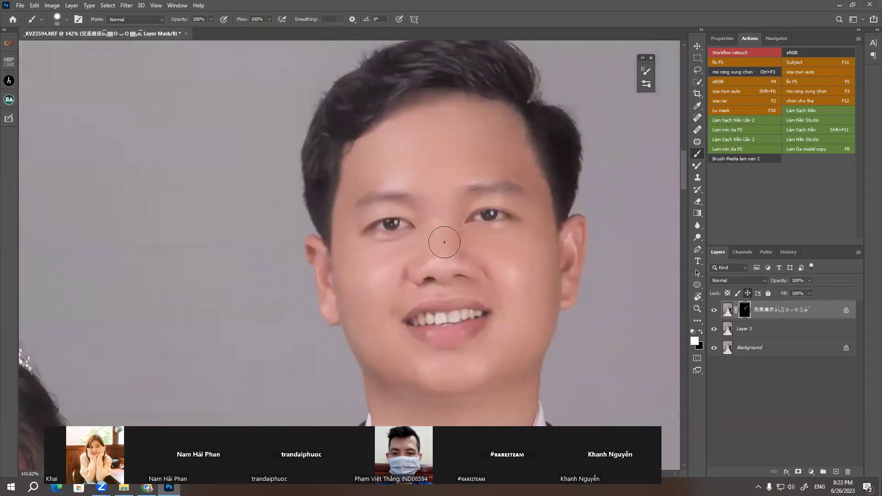
scroll(457, 248, "down", 1)
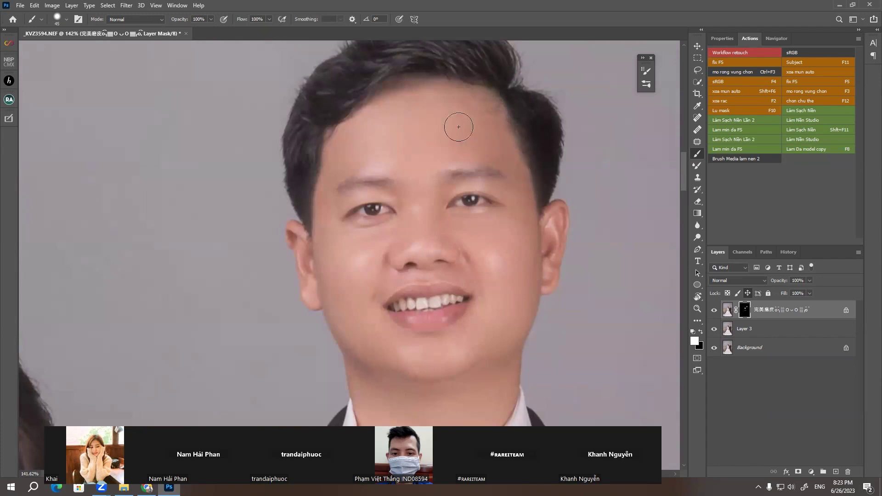
scroll(399, 114, "down", 1)
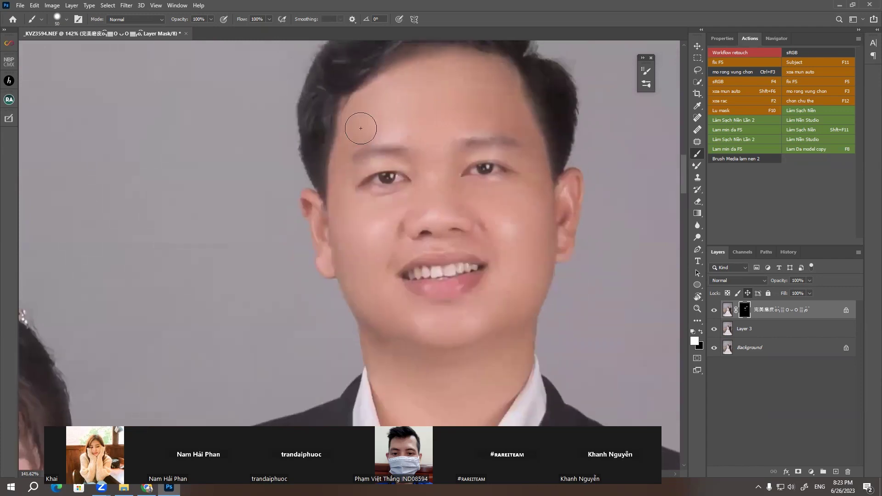
scroll(349, 206, "down", 2)
scroll(367, 188, "down", 1)
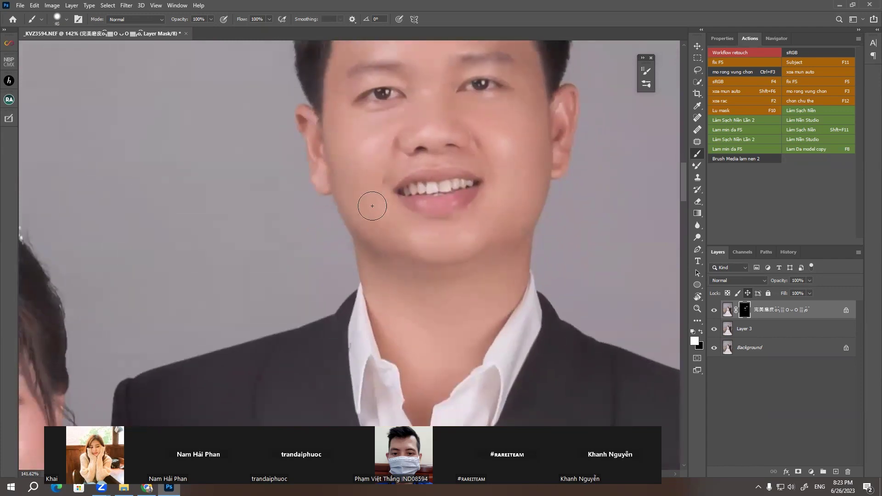
left_click_drag(392, 236, 376, 211)
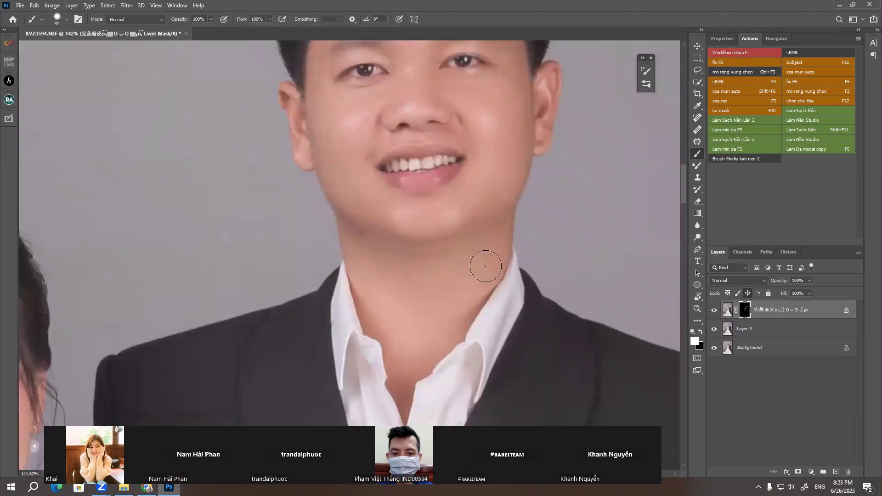
Paint smoothing over the bride's lower face, eyes, cheeks and chin
scroll(446, 184, "down", 3, "alt")
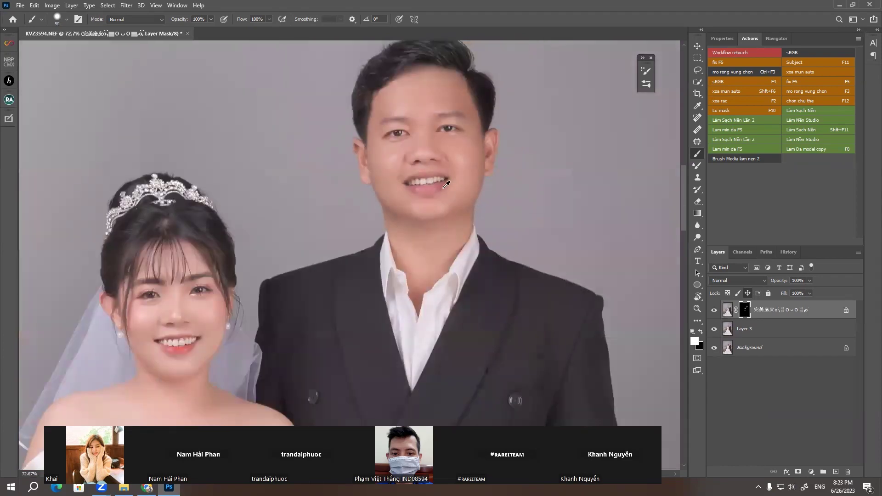
scroll(121, 368, "up", 2, "alt")
scroll(121, 367, "up", 1, "alt")
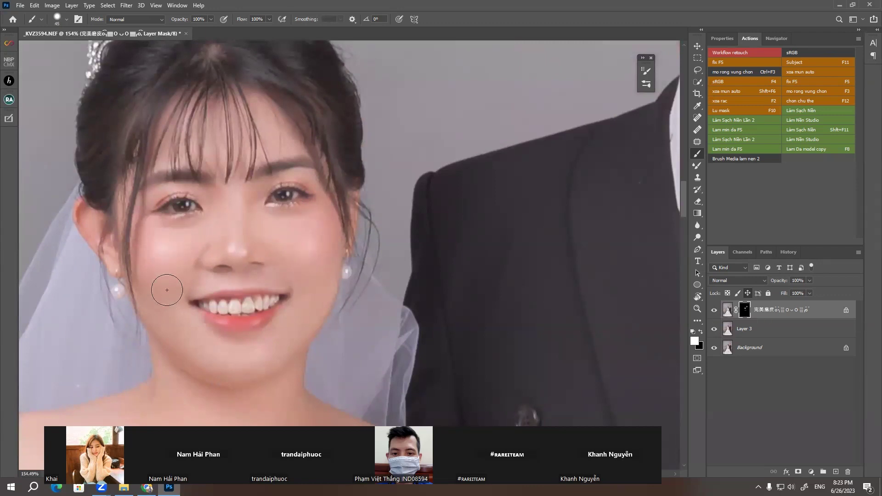
scroll(207, 294, "down", 2)
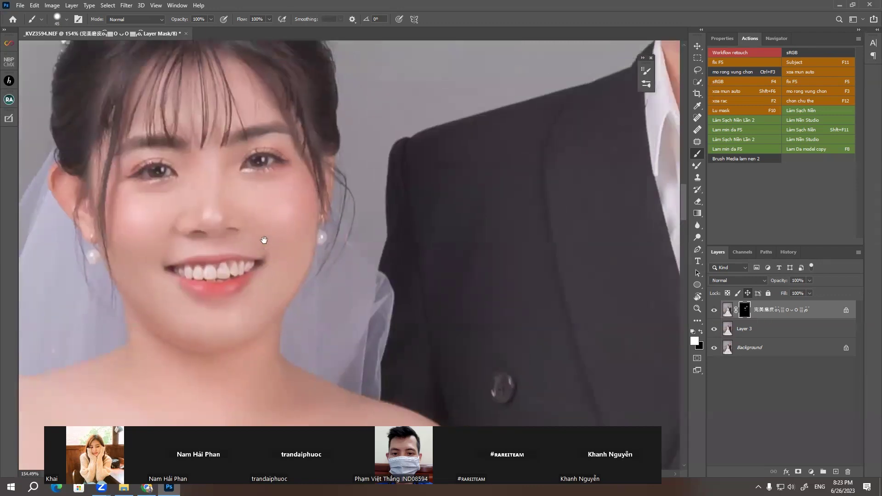
left_click_drag(264, 240, 287, 199)
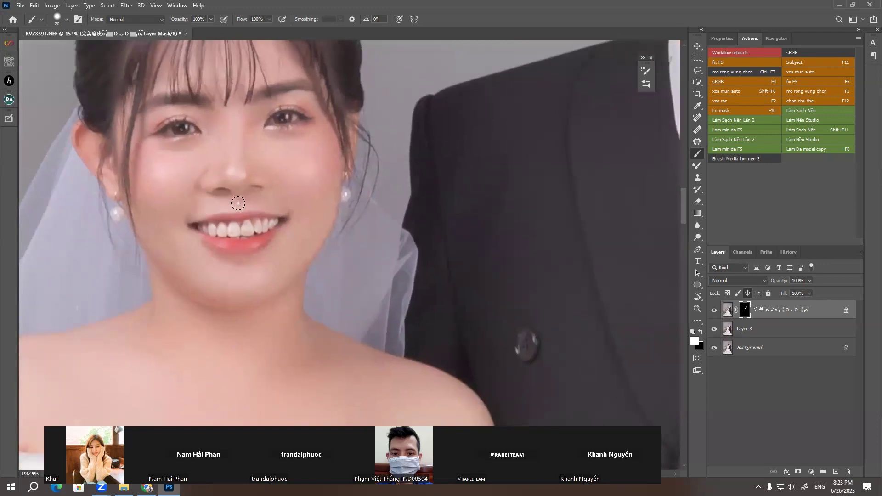
left_click_drag(204, 178, 223, 203)
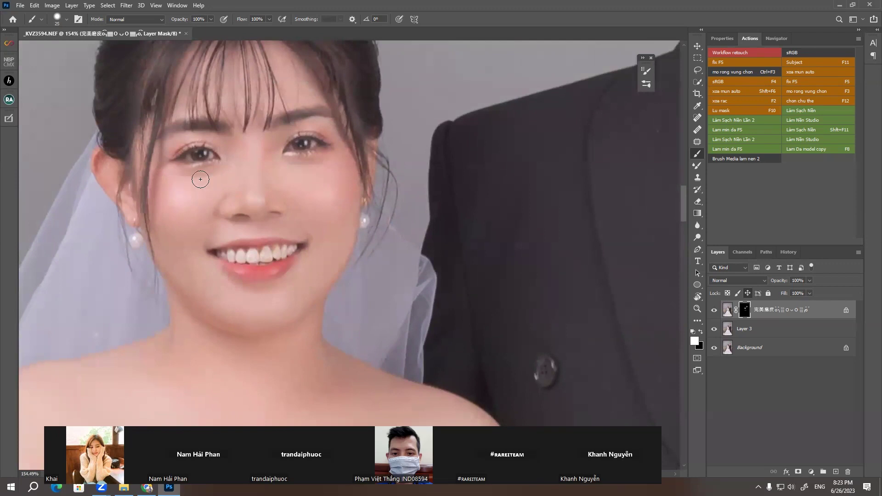
left_click_drag(311, 160, 314, 90)
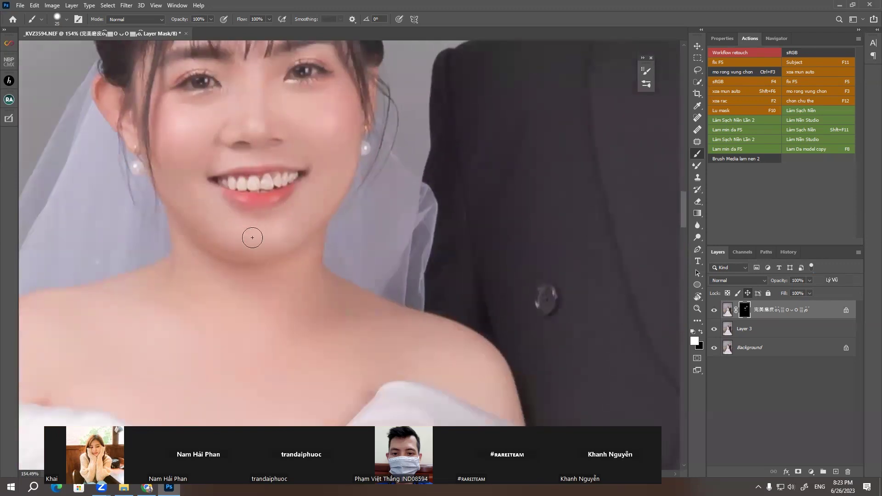
Paint the mask across the bride's neck, upper chest and both shoulders
left_click_drag(272, 312, 289, 268)
left_click_drag(197, 276, 277, 263)
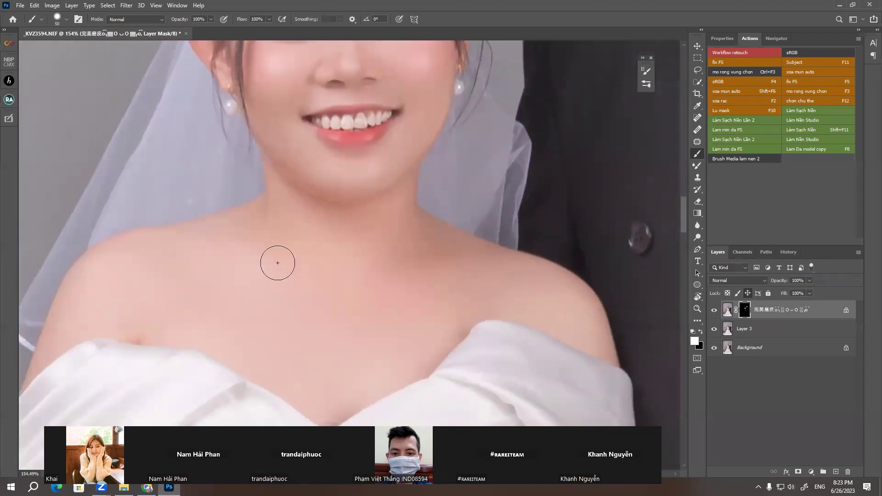
left_click_drag(407, 286, 412, 238)
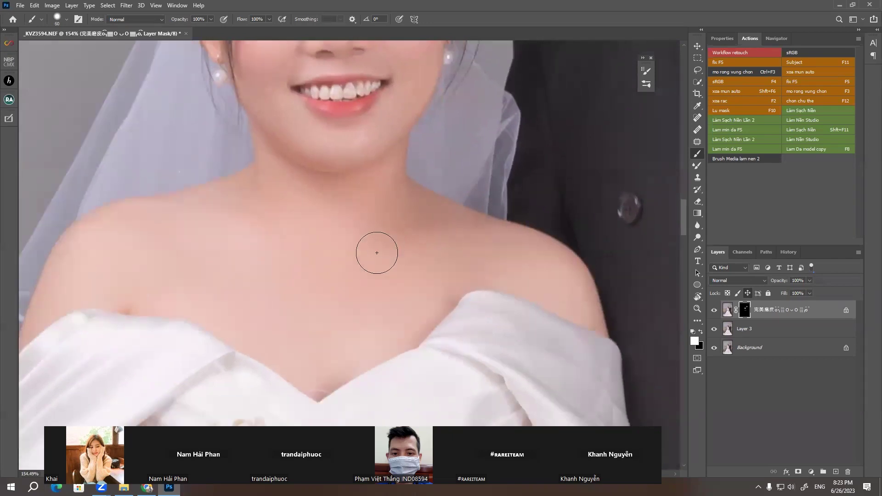
left_click_drag(315, 308, 316, 311)
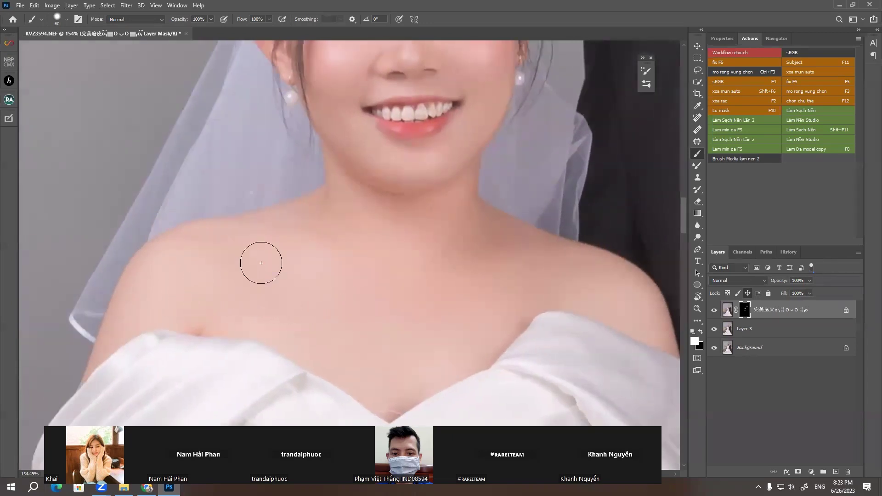
scroll(260, 263, "down", 5)
scroll(245, 250, "up", 2)
scroll(238, 230, "up", 2)
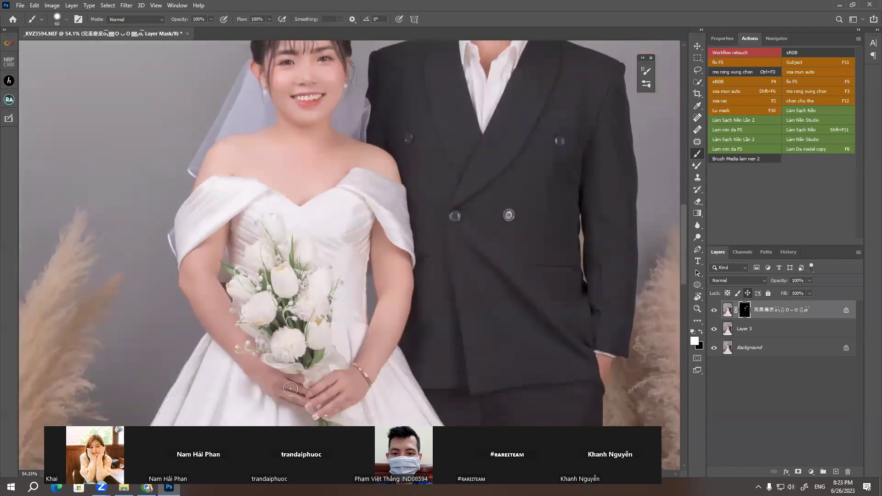
scroll(301, 423, "up", 3)
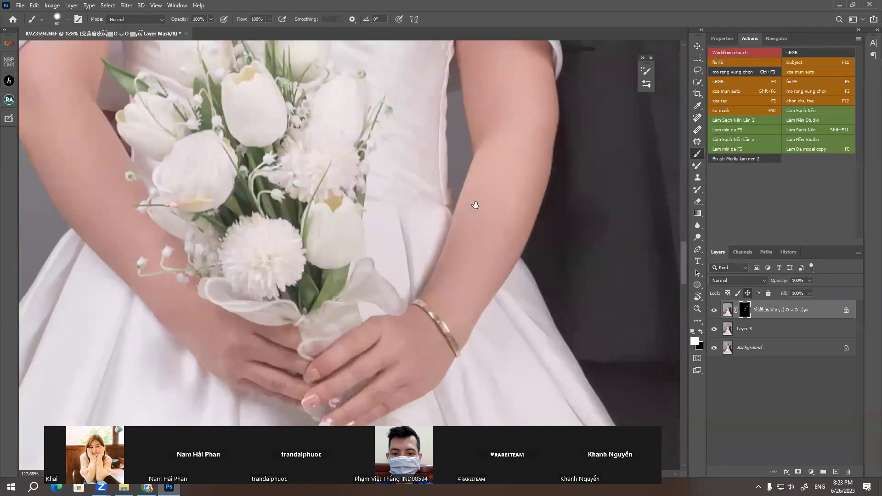
Paint the bride's arms beside the bouquet, then zoom out to fit the photo
mouse_move(476, 205)
left_mouse_down()
mouse_move(471, 232)
mouse_move(469, 194)
mouse_move(492, 195)
left_mouse_up()
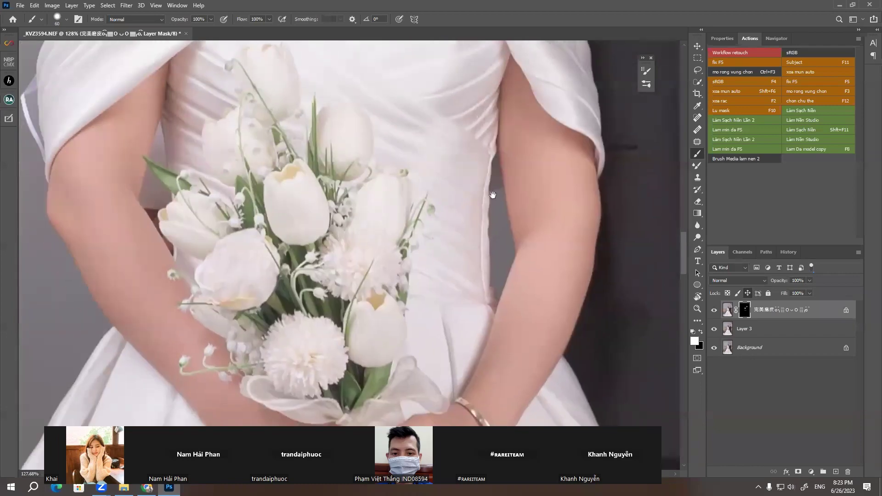
left_click_drag(201, 253, 204, 269)
scroll(239, 312, "up", 2)
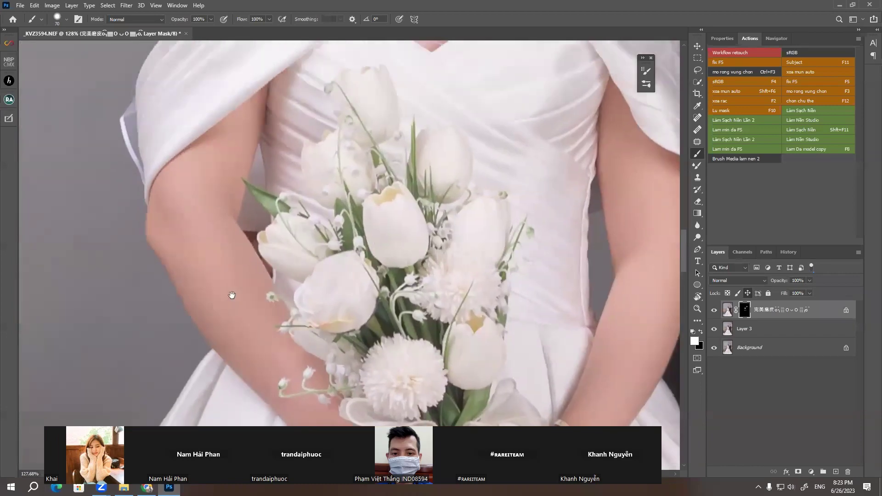
scroll(173, 203, "down", 5)
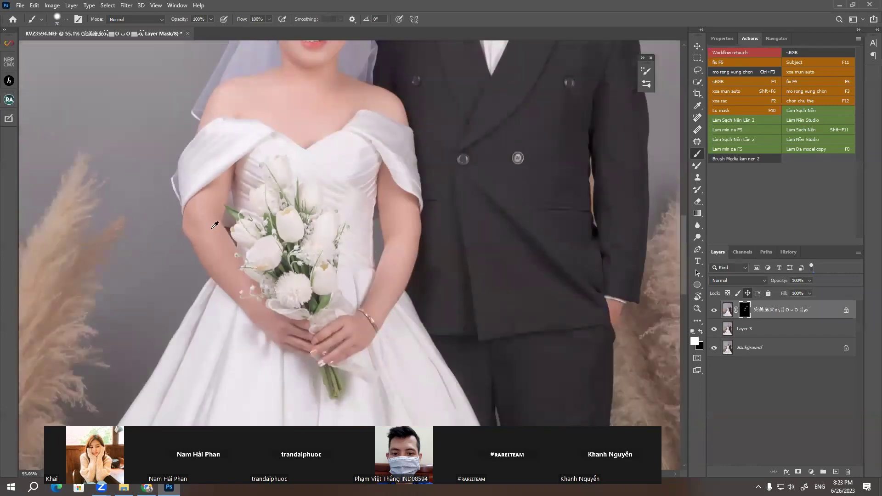
scroll(216, 225, "down", 3)
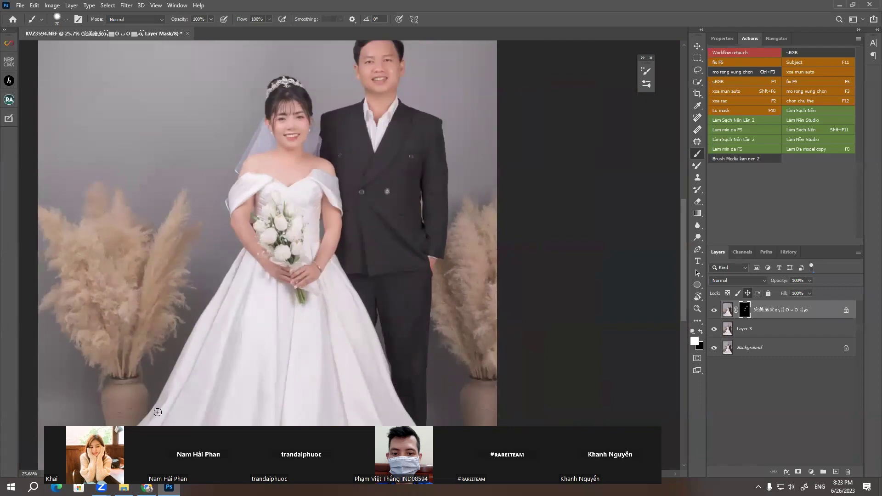
Launch Chrome and go to the Brush Media website in a maximized window
left_click(169, 486)
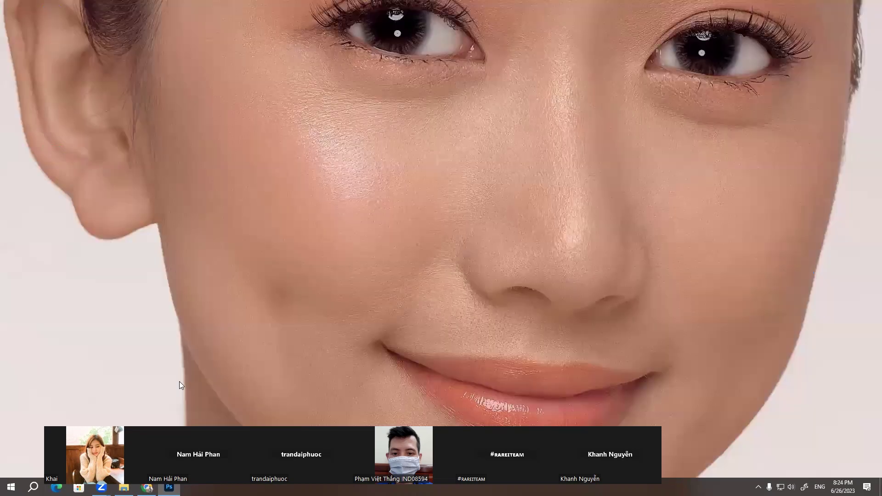
double_click(18, 200)
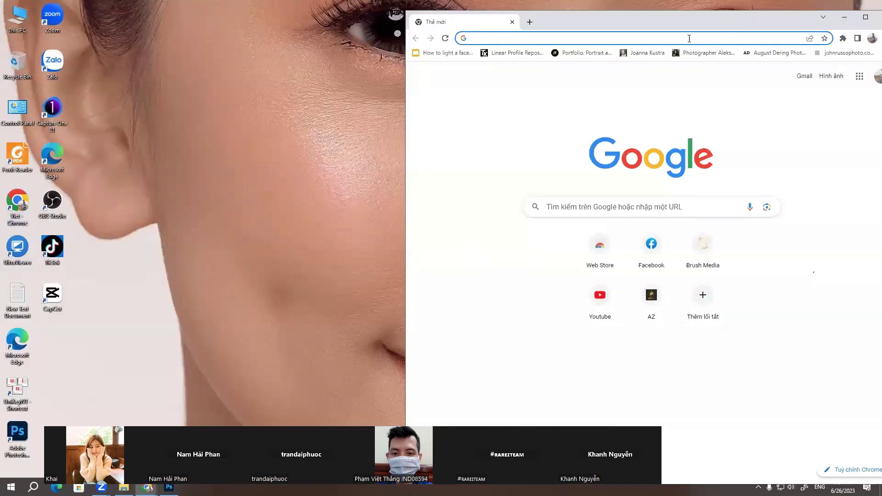
type("brushmedia.vn")
key("Return")
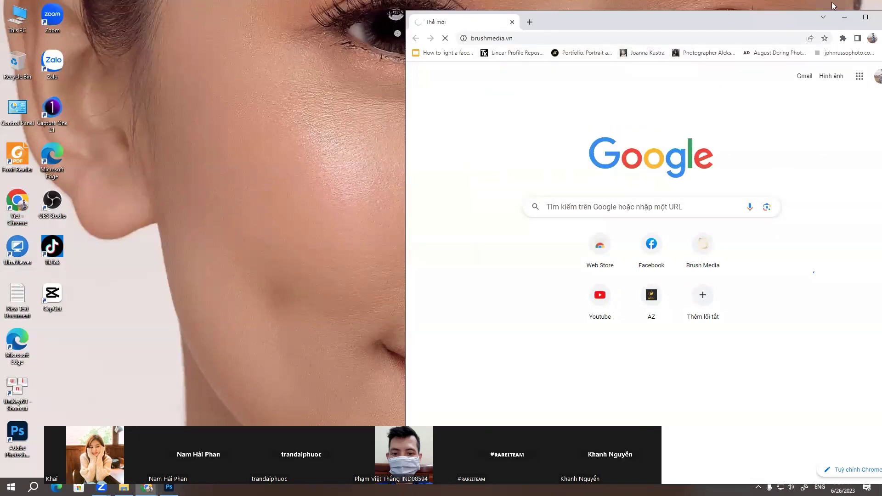
left_click(866, 17)
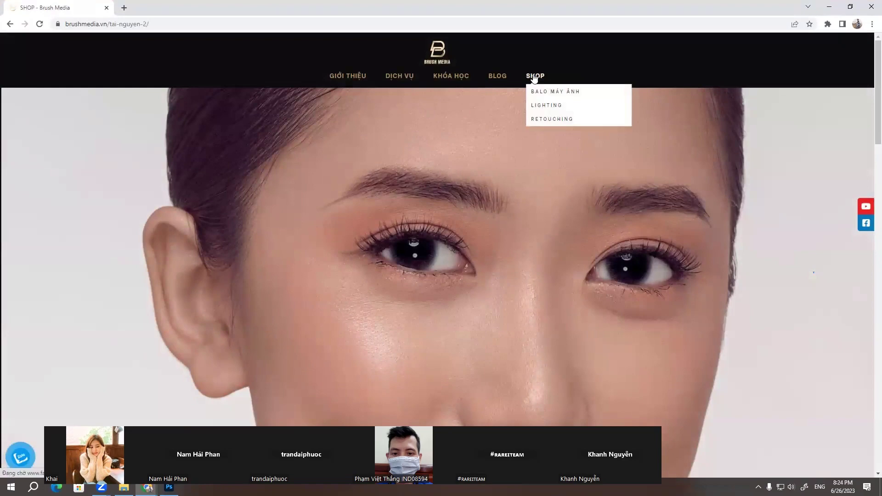
Open the Brush Media resources page and follow the Panel DR5 download link
mouse_move(535, 85)
left_click(551, 118)
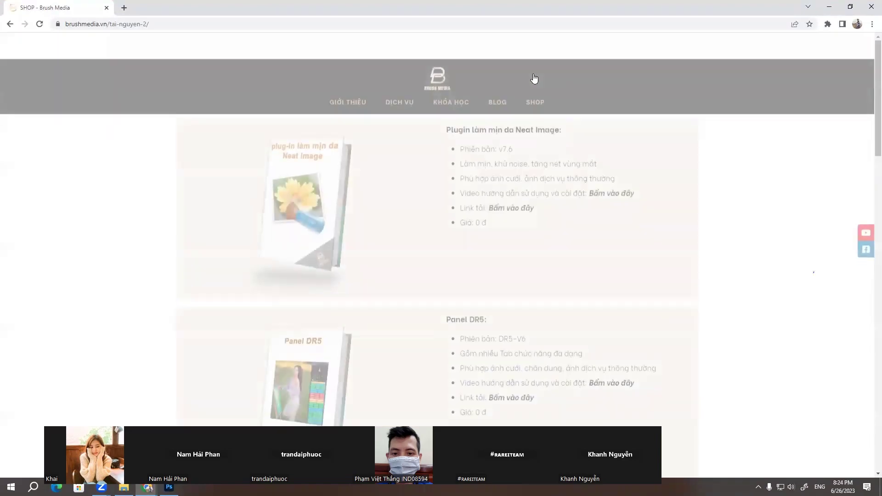
scroll(434, 175, "down", 4)
scroll(435, 179, "down", 3)
scroll(496, 270, "up", 3)
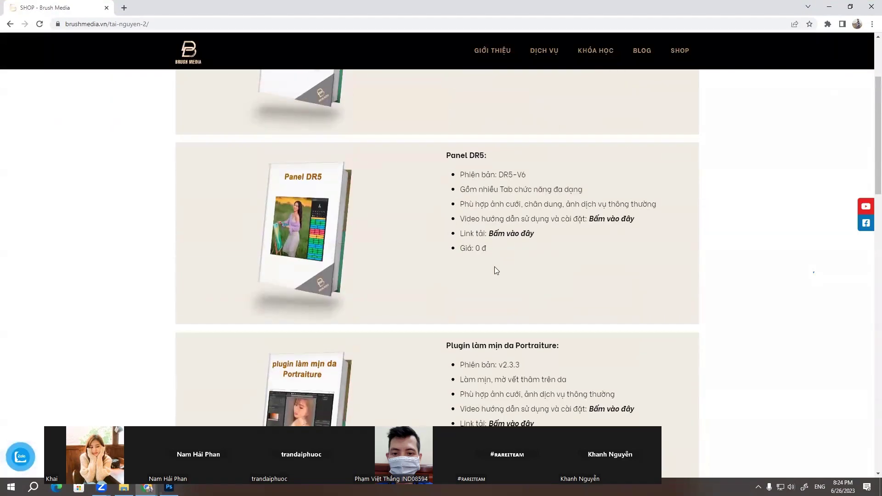
left_click(519, 234)
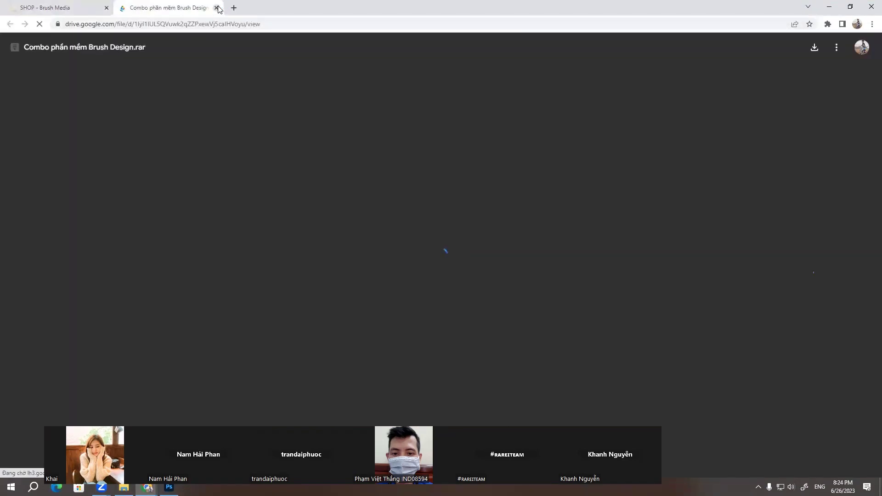
Close the Google Drive file tab and minimize Chrome to the desktop
left_click(216, 8)
left_click(147, 487)
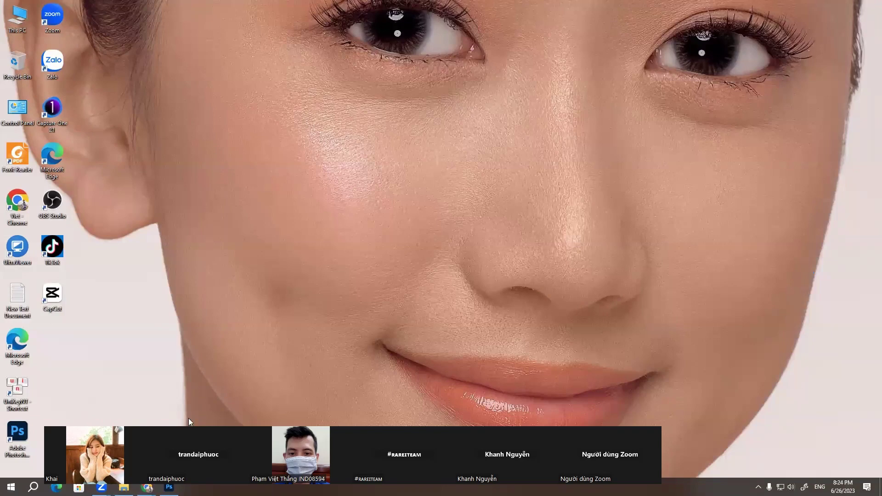
key("alt+Tab")
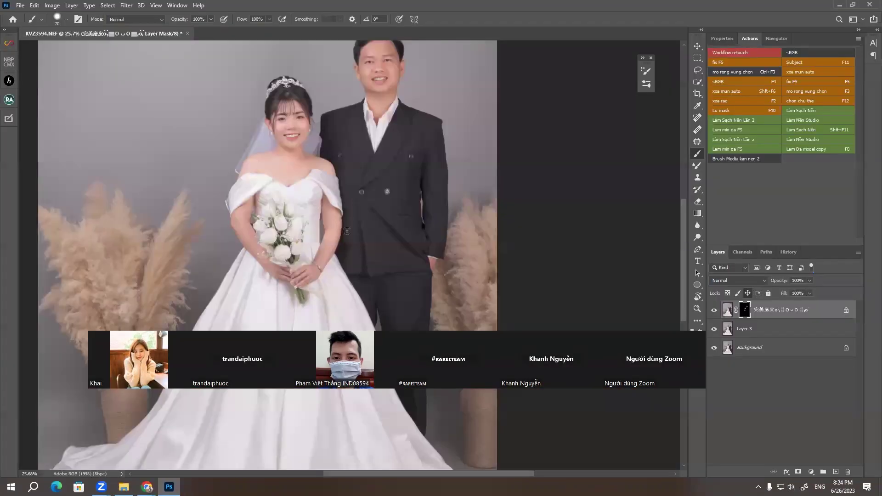
scroll(483, 257, "down", 3)
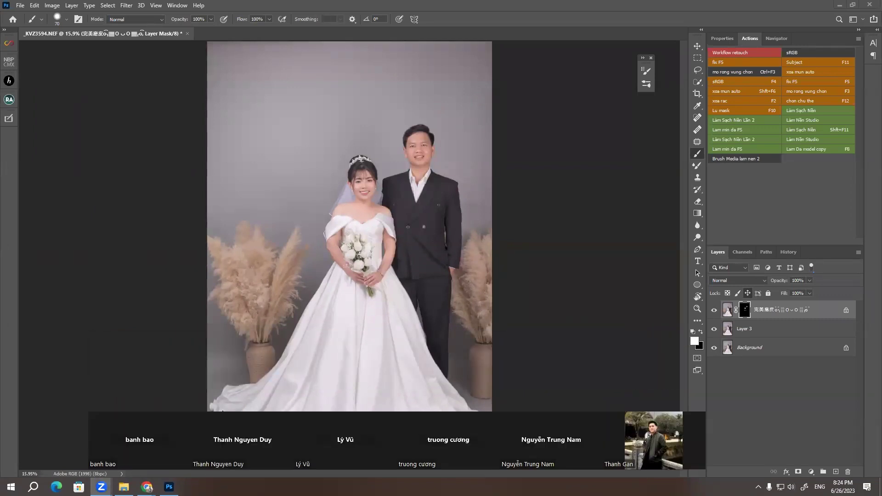
scroll(366, 218, "up", 4)
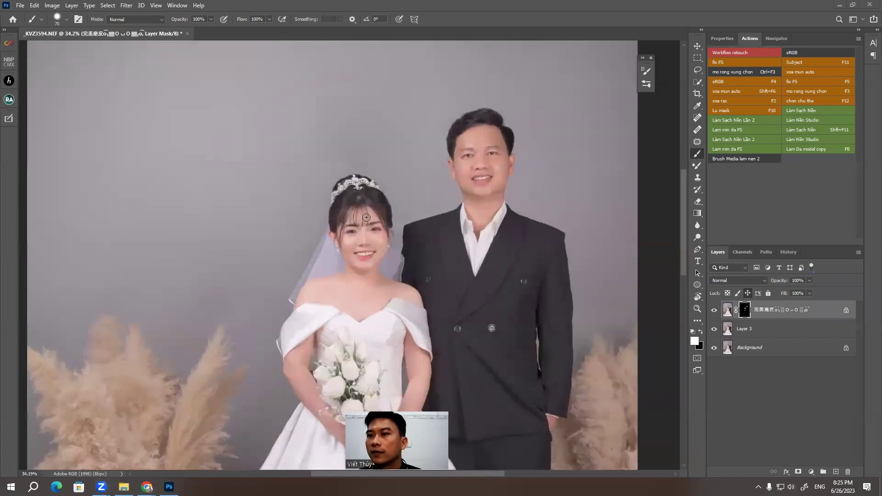
scroll(366, 217, "up", 4)
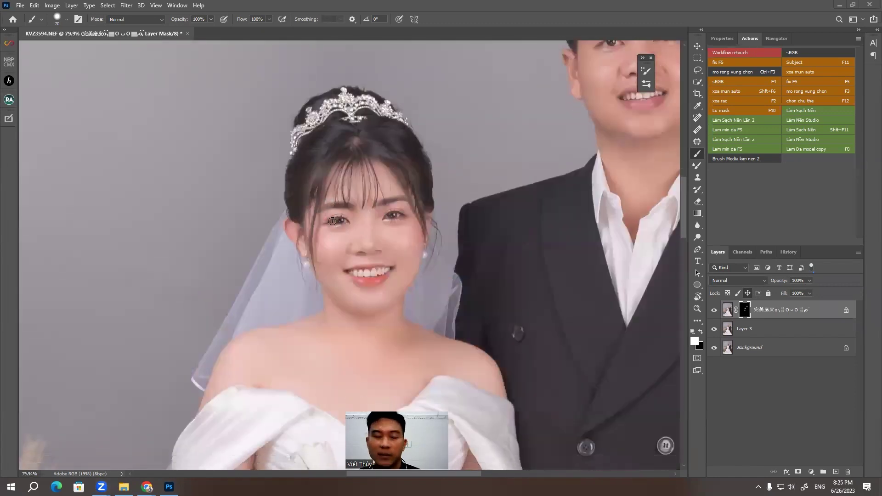
scroll(334, 216, "down", 1)
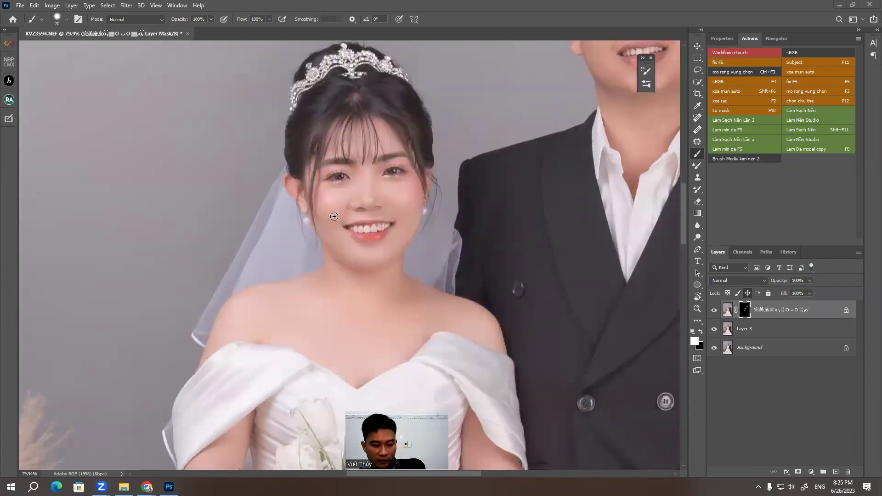
scroll(334, 216, "down", 3)
scroll(310, 188, "down", 2)
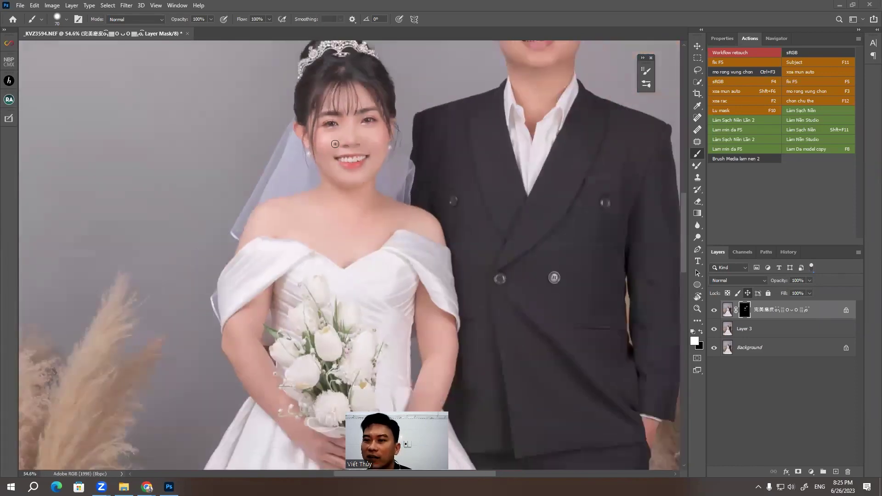
scroll(378, 258, "down", 2)
scroll(377, 301, "up", 1)
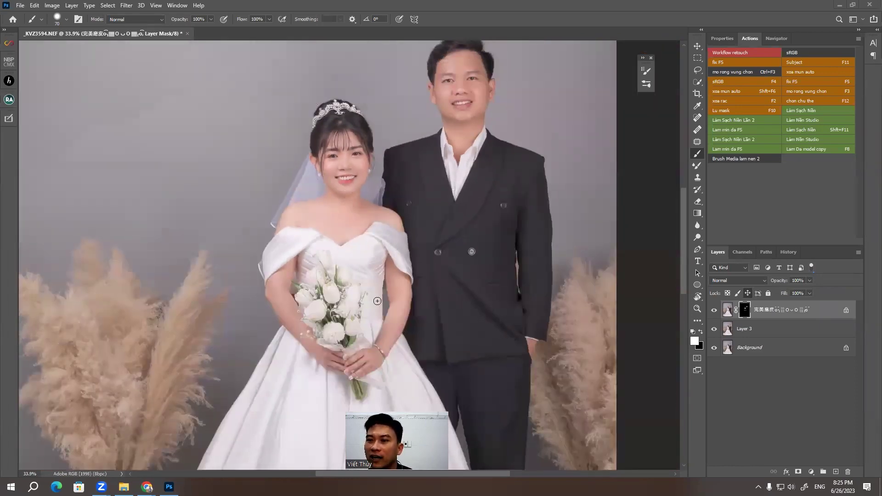
scroll(286, 312, "up", 1)
scroll(426, 125, "up", 2)
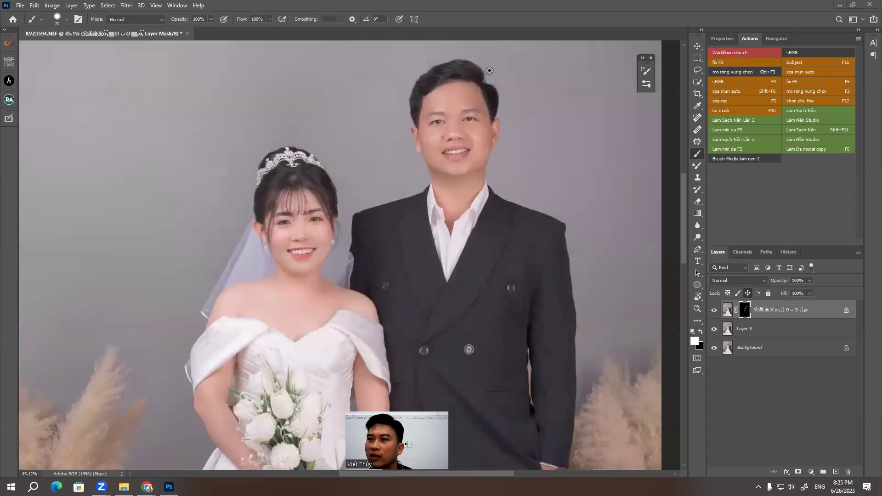
scroll(427, 125, "up", 2)
scroll(427, 124, "down", 2)
scroll(533, 370, "down", 1)
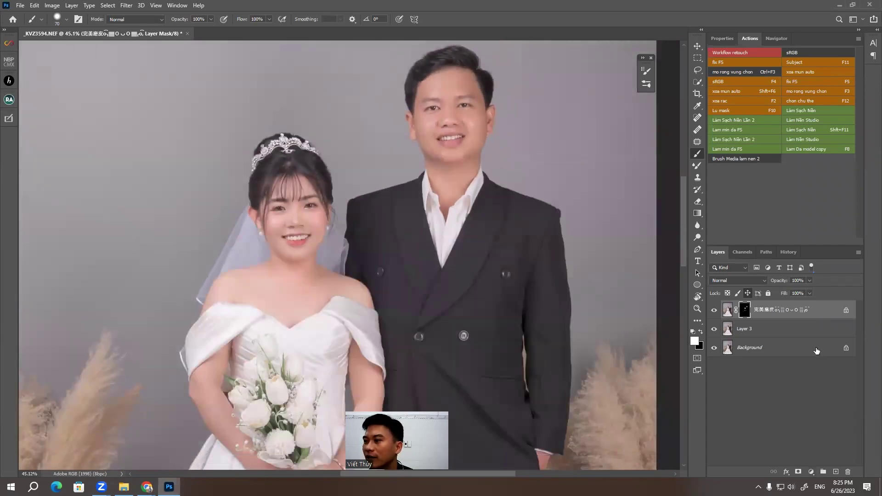
Add a brightening Curves adjustment layer and invert its mask to black
left_click(812, 471)
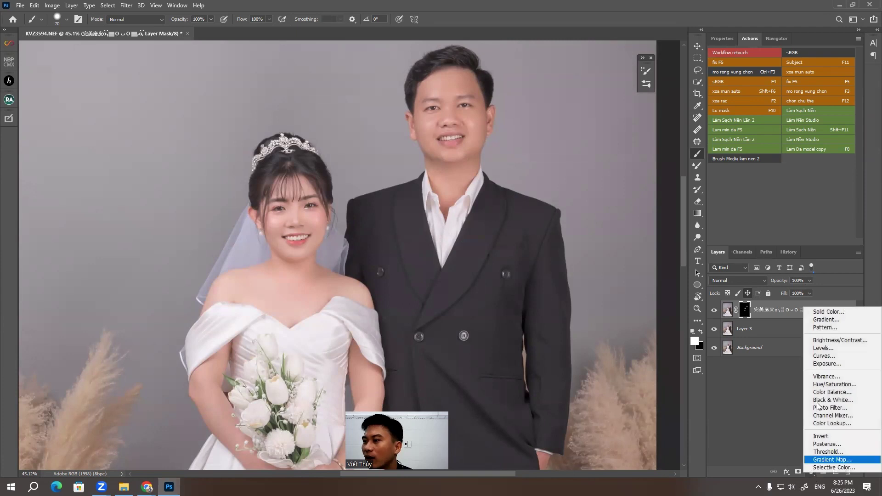
left_click(826, 356)
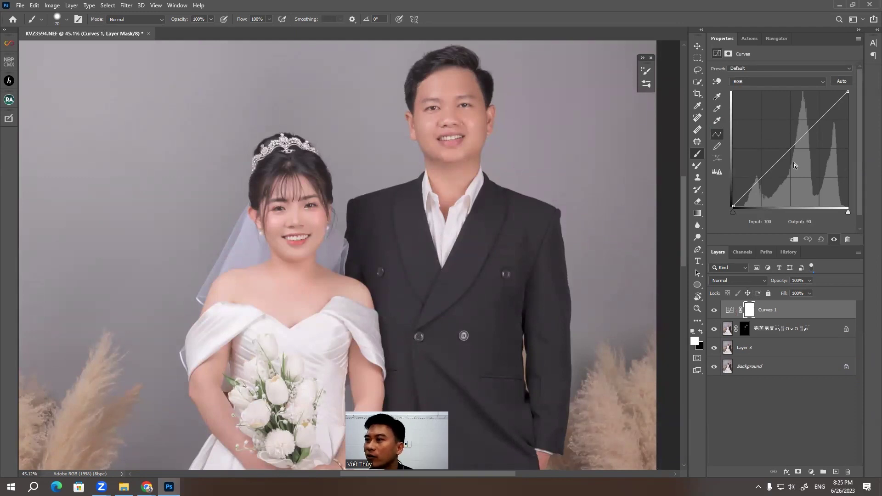
left_click_drag(793, 144, 786, 140)
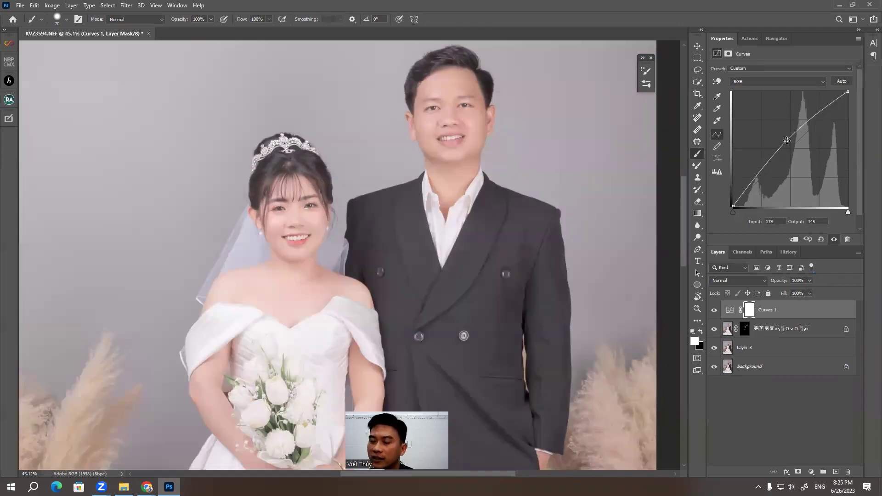
key("ctrl+i")
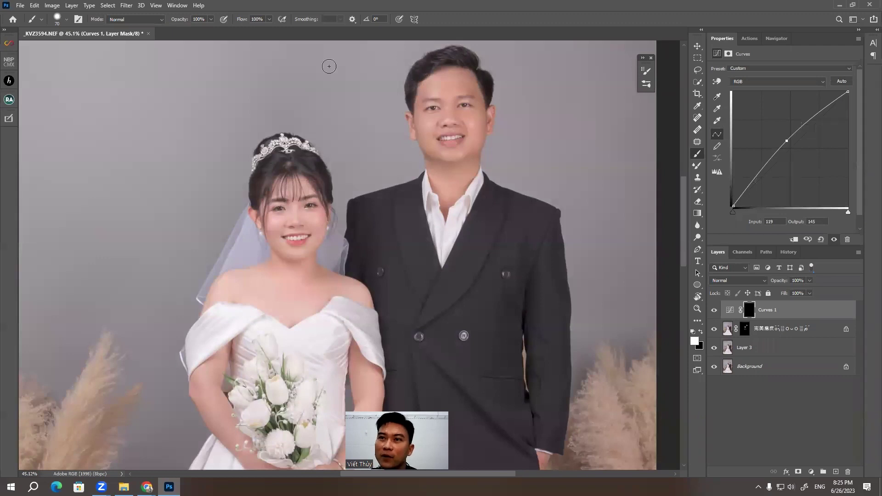
Set the brush to 1% flow and 0% hardness
left_click_drag(242, 20, 169, 29)
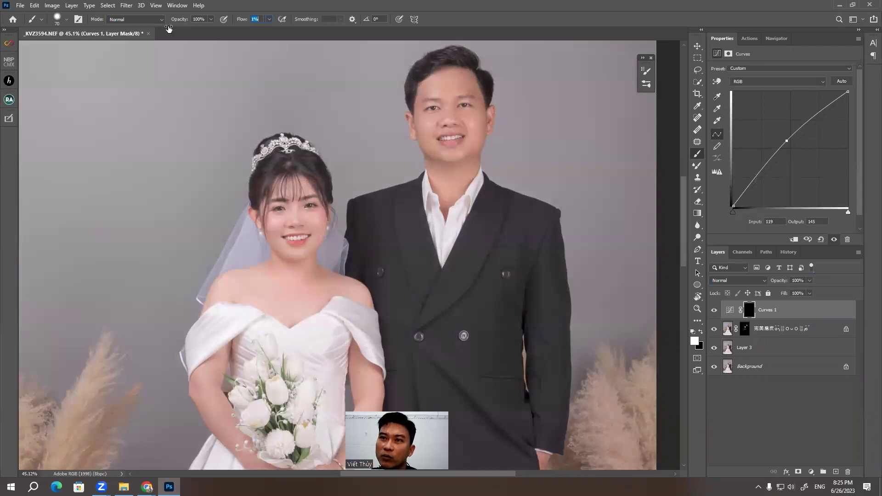
left_click(66, 21)
left_click_drag(85, 71, 50, 30)
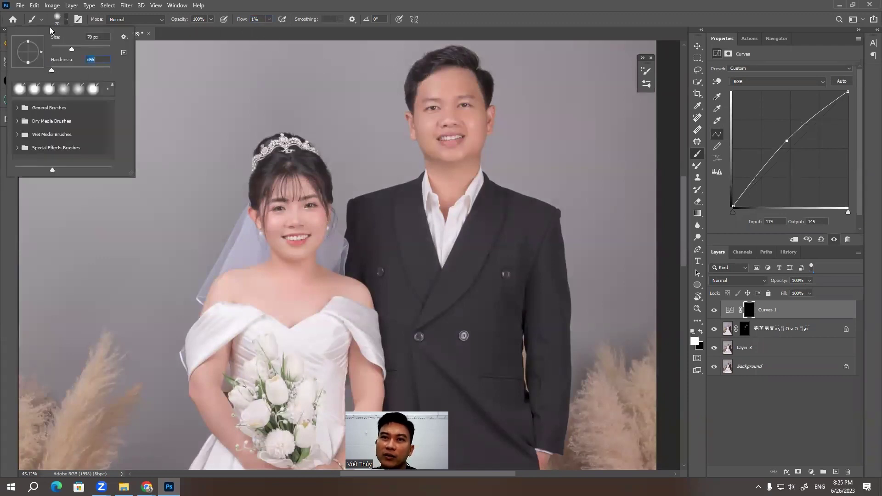
left_click(78, 21)
left_click(78, 21)
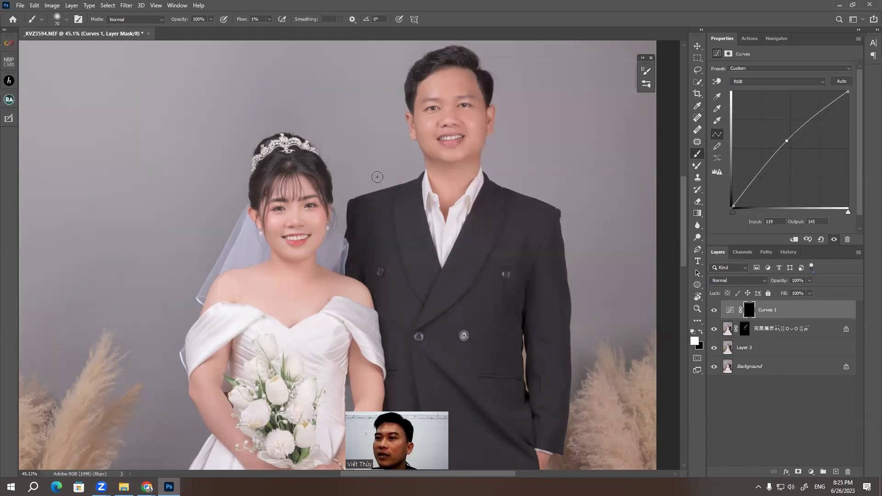
Size the soft brush to about 300 px and frame the bride's arms in view
scroll(368, 201, "up", 3)
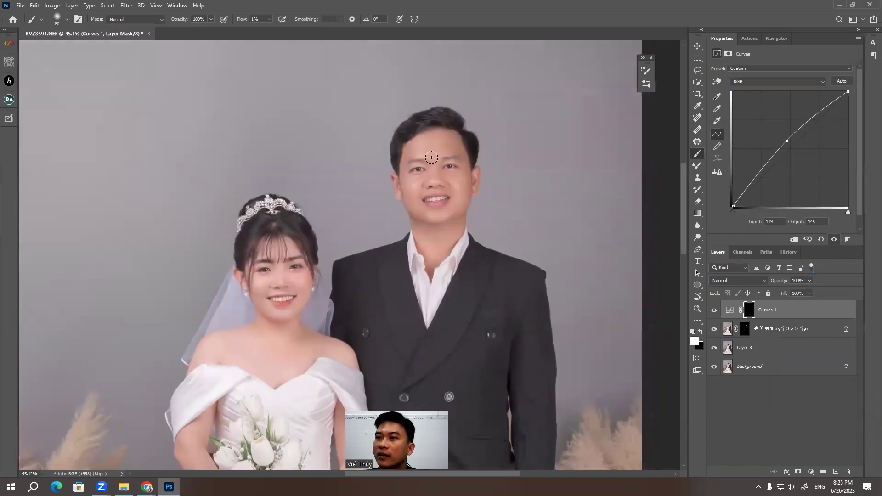
key("bracketleft")
key("bracketleft")
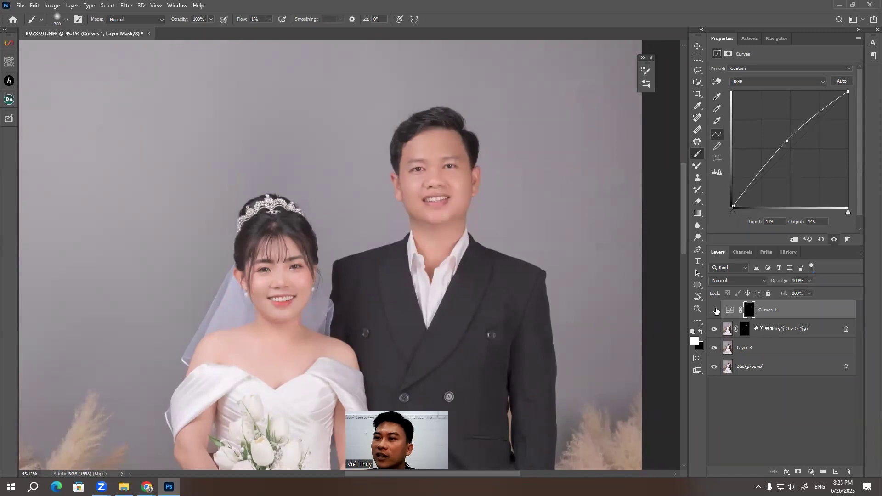
scroll(518, 239, "down", 2)
scroll(443, 261, "down", 3)
scroll(338, 319, "down", 4)
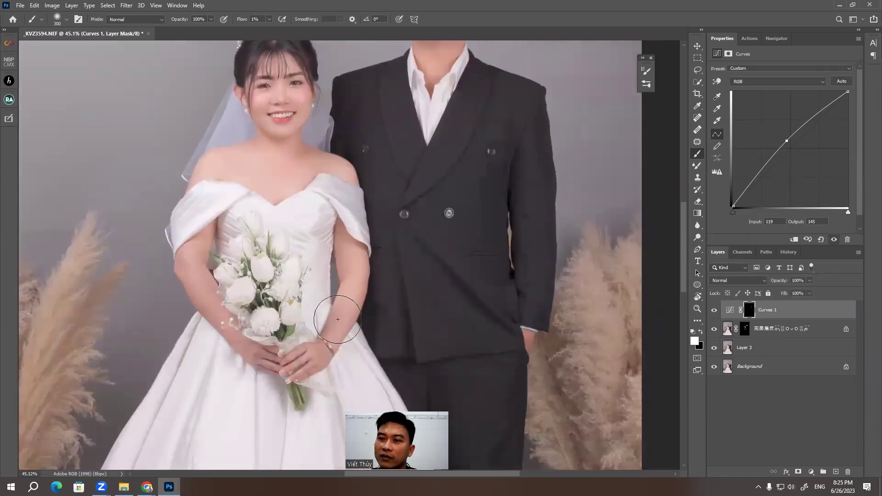
scroll(338, 319, "up", 2)
left_click_drag(343, 180, 370, 149)
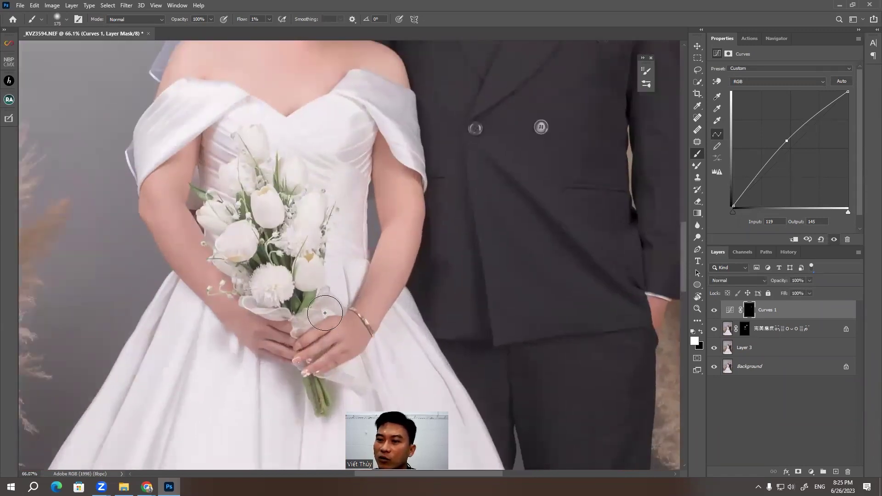
key("[")
left_click_drag(362, 318, 352, 334)
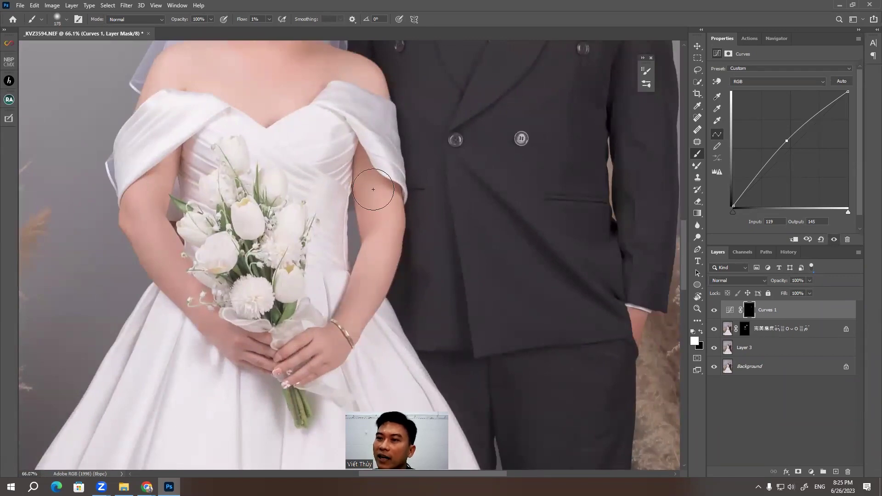
key("]")
Paint Curves 1 brightening over the bride's arms and hands, then swap to black
left_click_drag(373, 189, 429, 219)
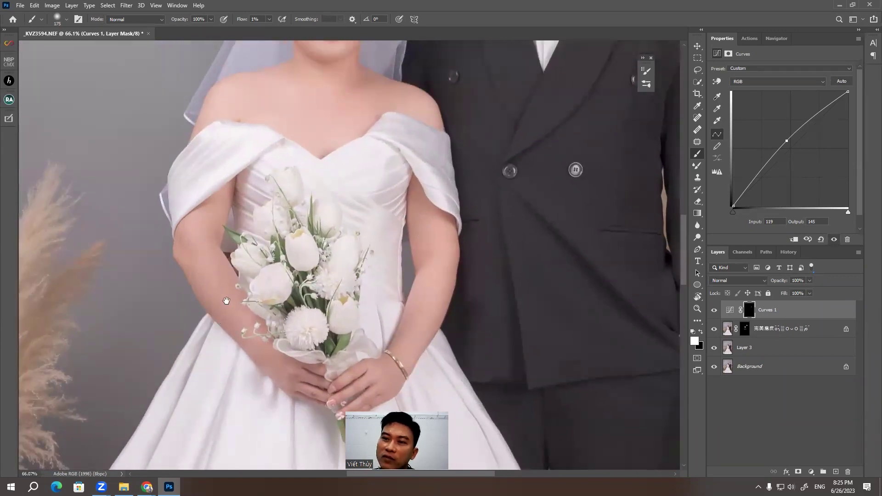
left_click_drag(229, 298, 203, 260)
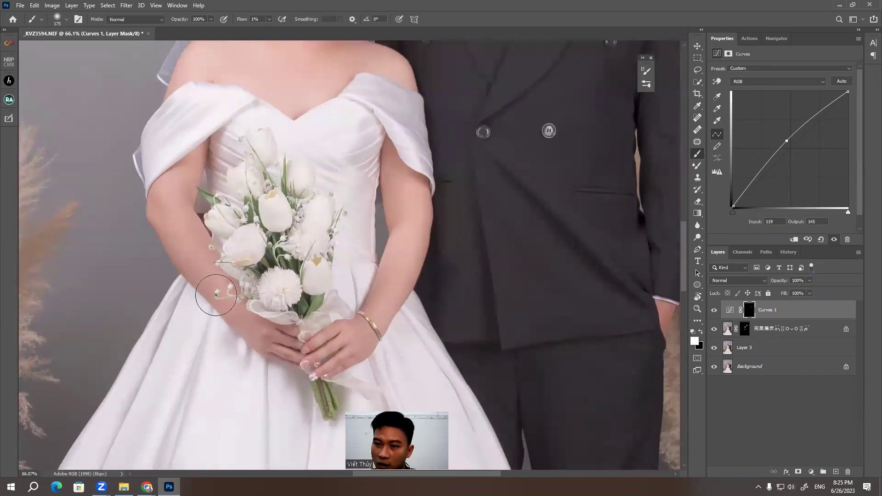
left_click_drag(243, 297, 277, 328)
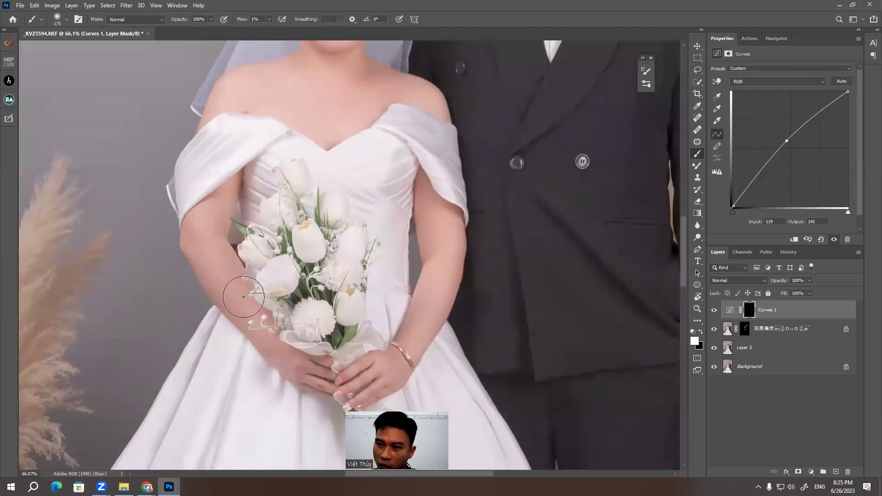
left_click_drag(220, 272, 213, 192)
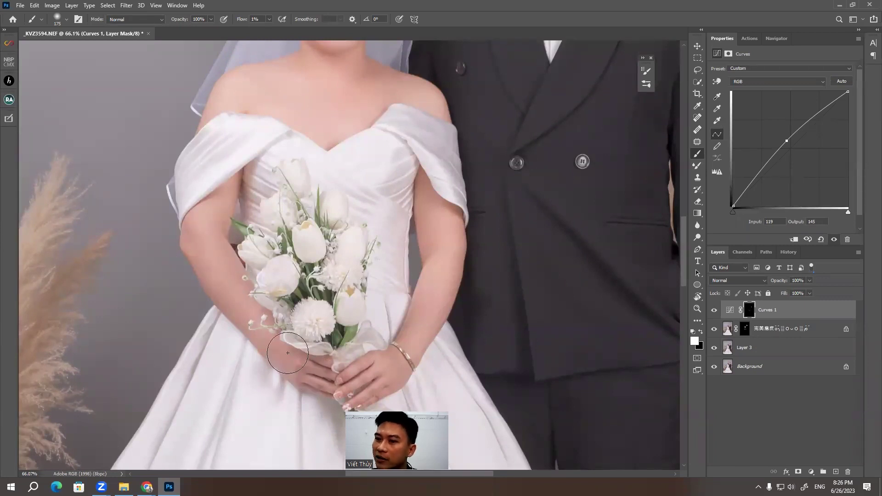
left_click_drag(251, 299, 277, 316)
left_click_drag(339, 115, 320, 207)
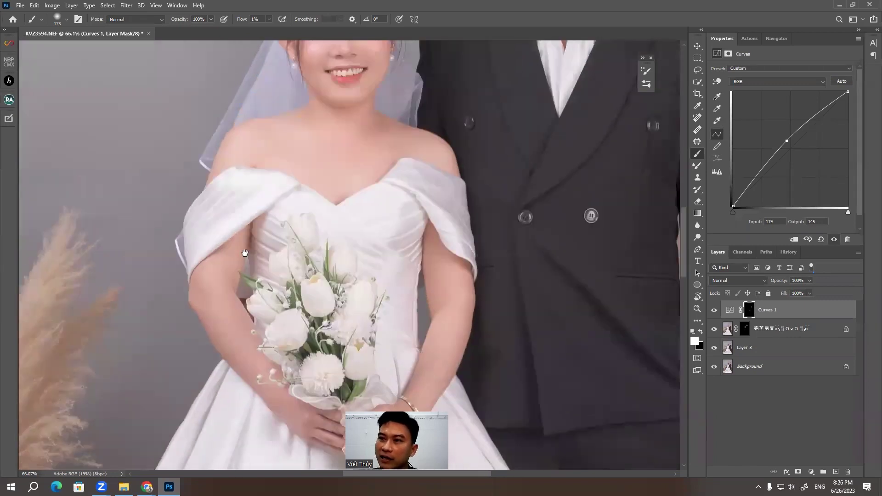
key("bracketright")
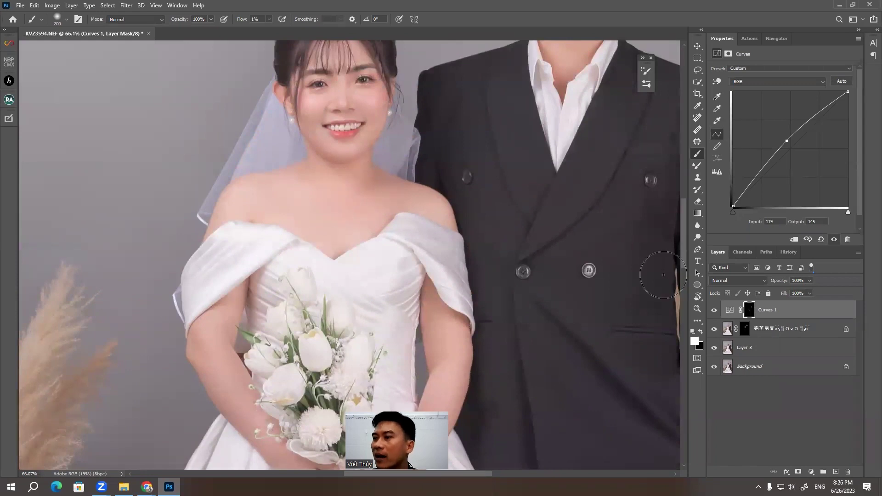
key("x")
left_click_drag(351, 225, 374, 197)
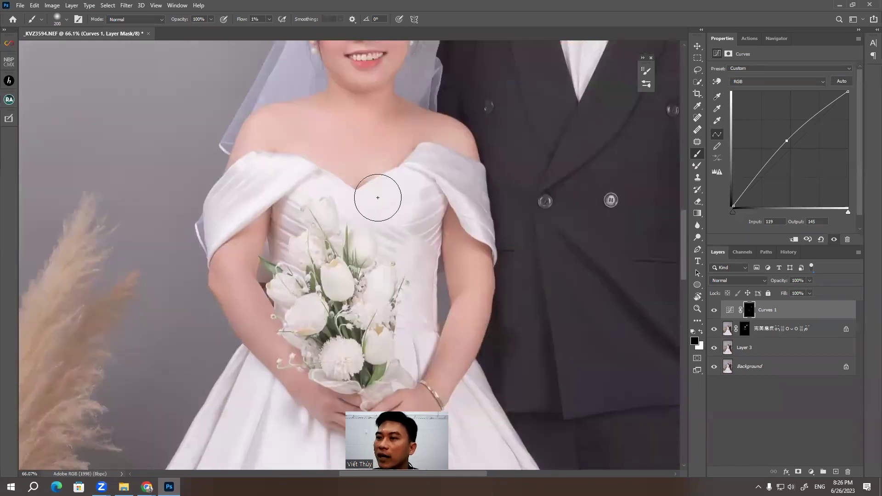
left_click(747, 310, "alt")
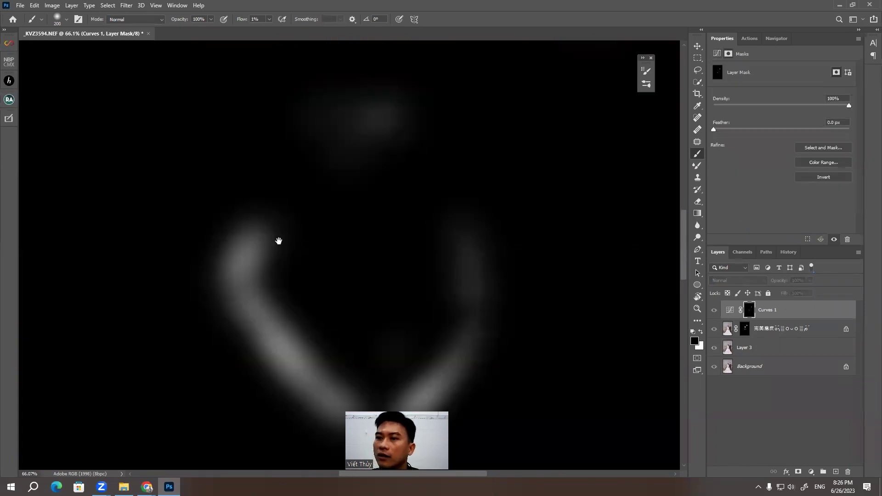
left_click_drag(279, 240, 274, 190)
key("bracketright")
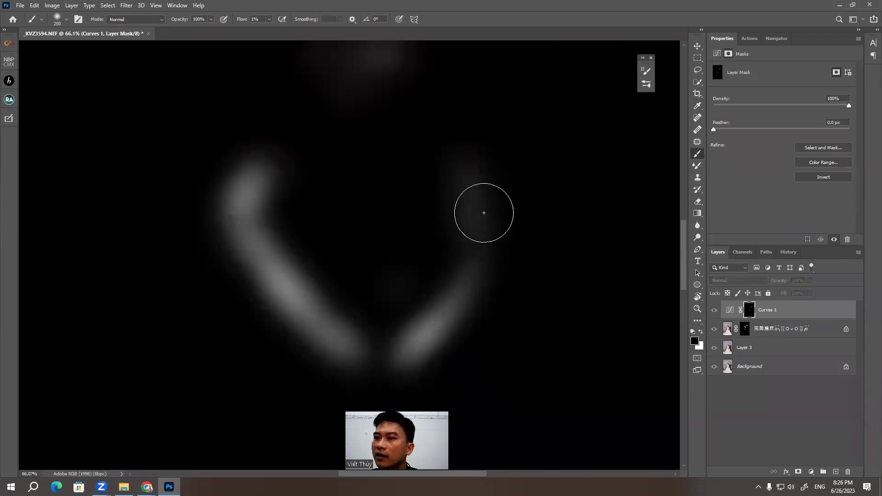
left_click_drag(244, 19, 297, 22)
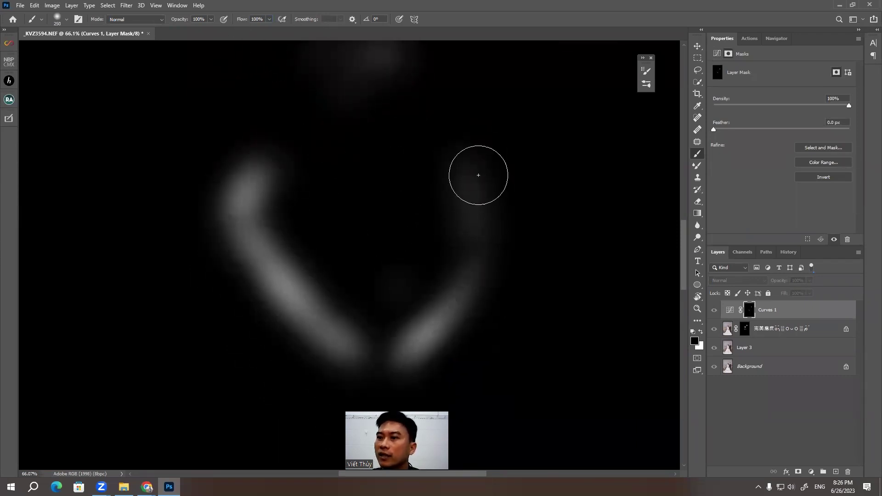
left_click_drag(478, 175, 386, 349)
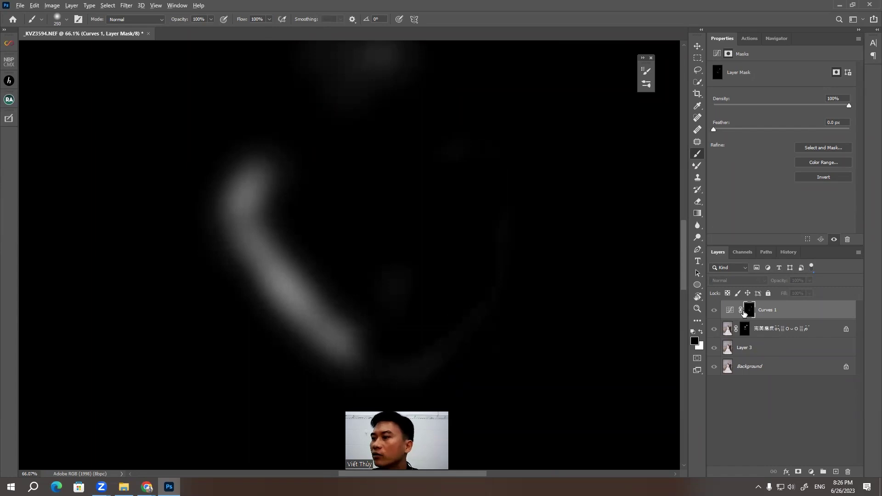
key("ctrl+z")
key("ctrl+z")
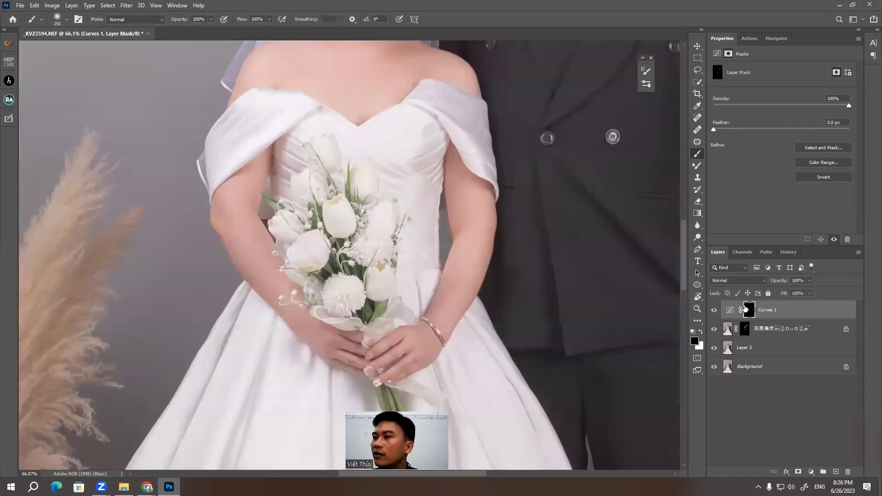
Raise the Curves 1 curve slightly to brighten the arm skin further
left_click(749, 310, "alt")
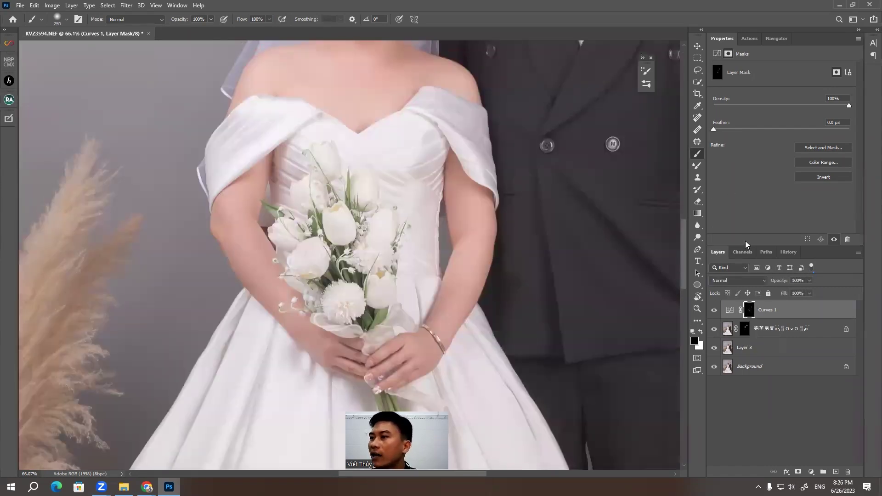
left_click(730, 309)
mouse_move(787, 139)
left_mouse_down()
mouse_move(778, 122)
mouse_move(787, 135)
left_mouse_up()
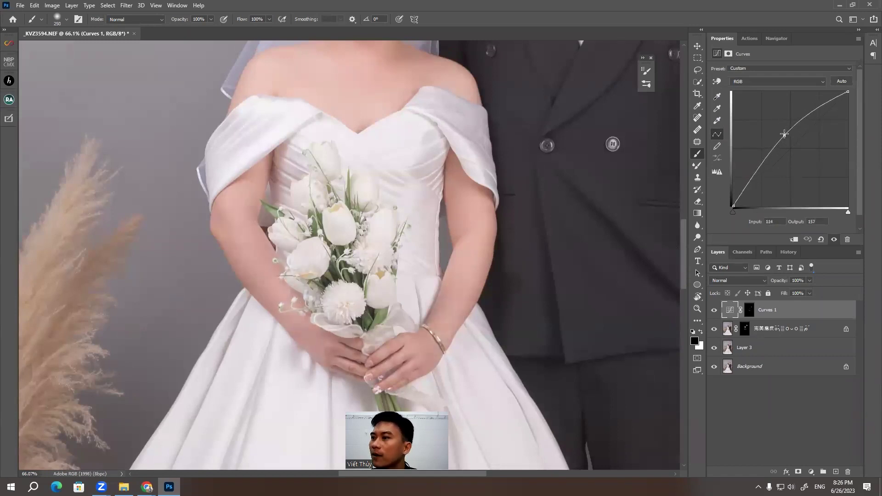
Target the Curves 1 mask with a smaller white brush at 1% flow
left_click(749, 309)
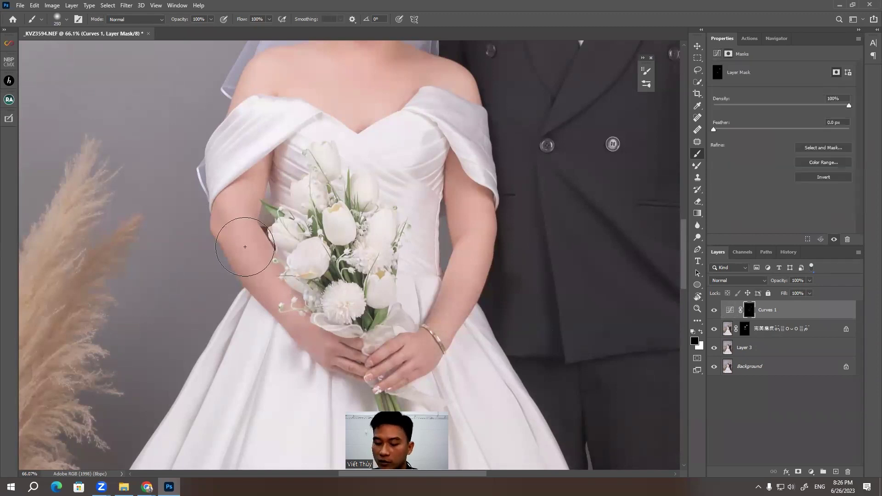
key("bracketleft")
key("x")
left_click_drag(390, 327, 359, 280)
key("bracketleft")
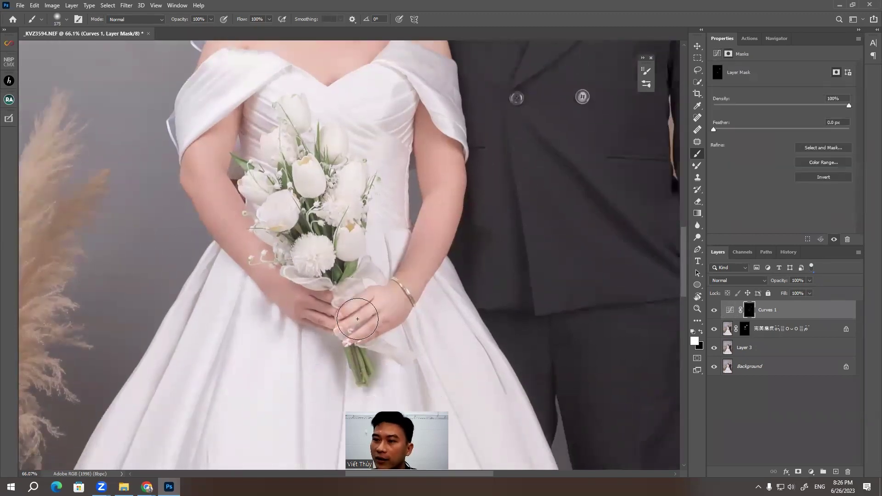
left_click_drag(246, 22, 204, 19)
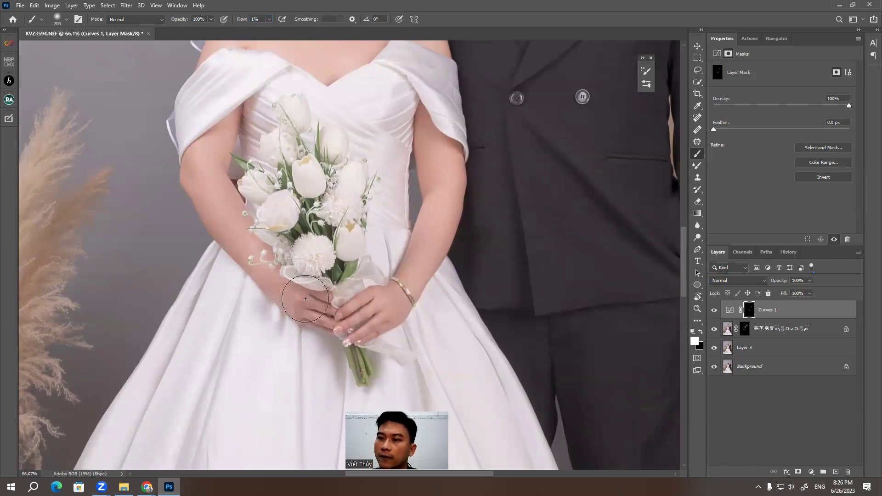
Zoom in and enlarge the brush to paint over the bride's arms and hands
scroll(266, 271, "up", 3)
key("bracketright")
scroll(257, 211, "up", 3)
scroll(284, 208, "up", 3)
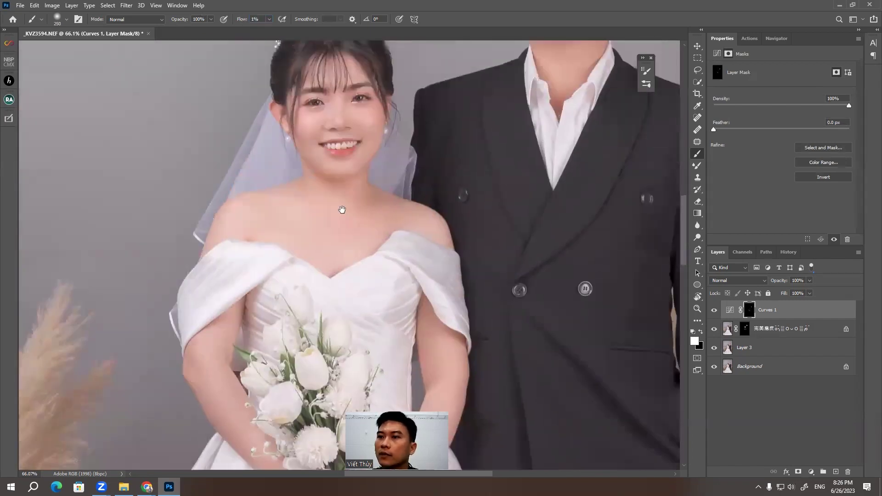
scroll(298, 221, "up", 3)
key("bracketright")
scroll(325, 254, "up", 2)
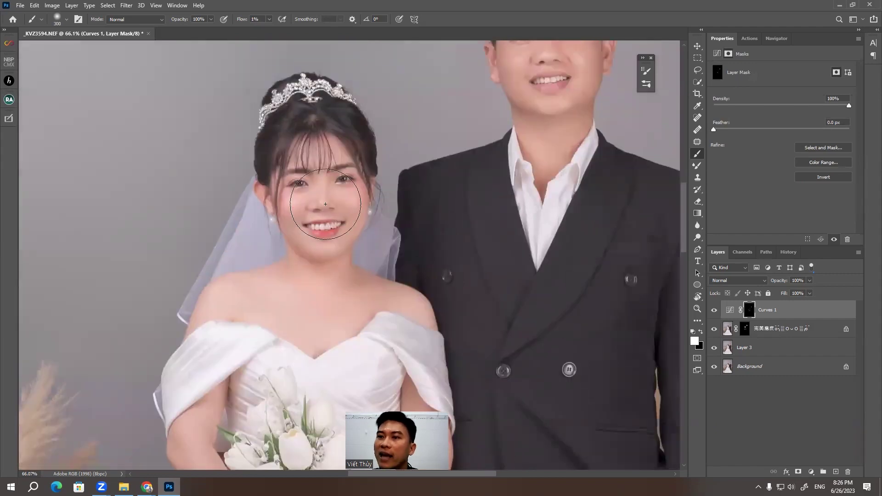
key("space")
scroll(328, 226, "down", 2)
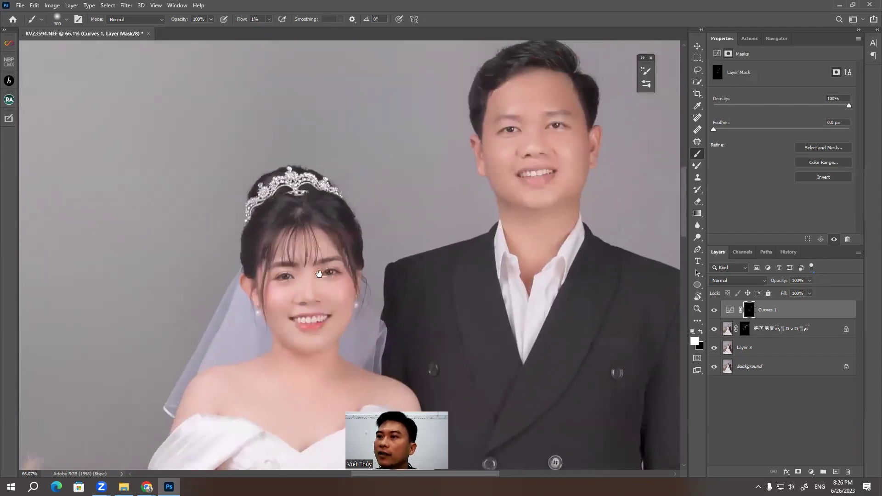
scroll(312, 211, "down", 1)
scroll(272, 165, "down", 1)
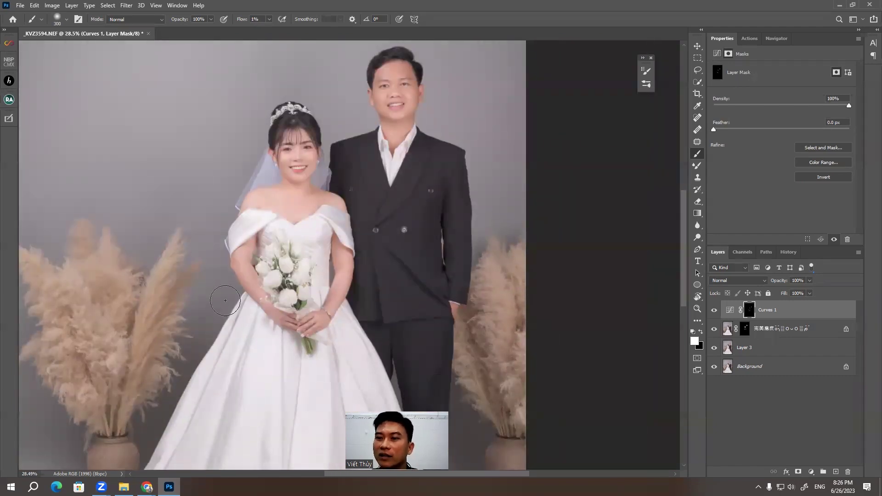
scroll(227, 303, "up", 2)
Refine the brush size over her upper body and face, then hide Curves 1 to compare
key("bracketleft")
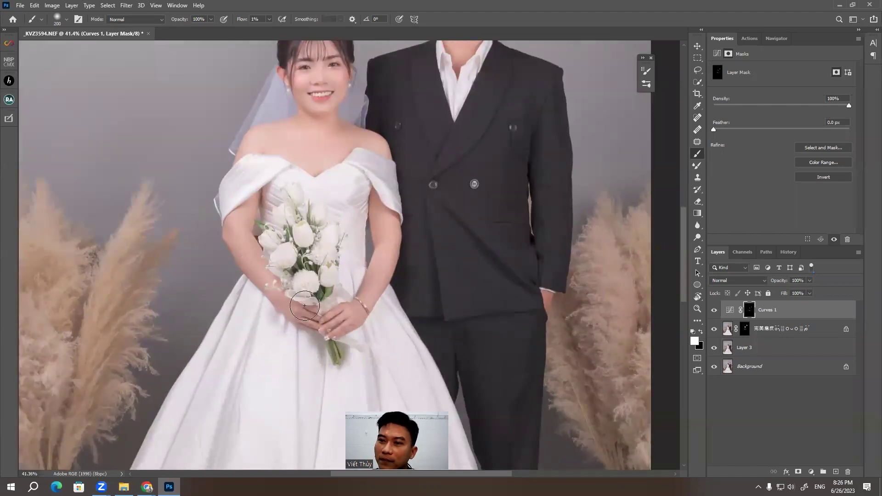
key("bracketleft")
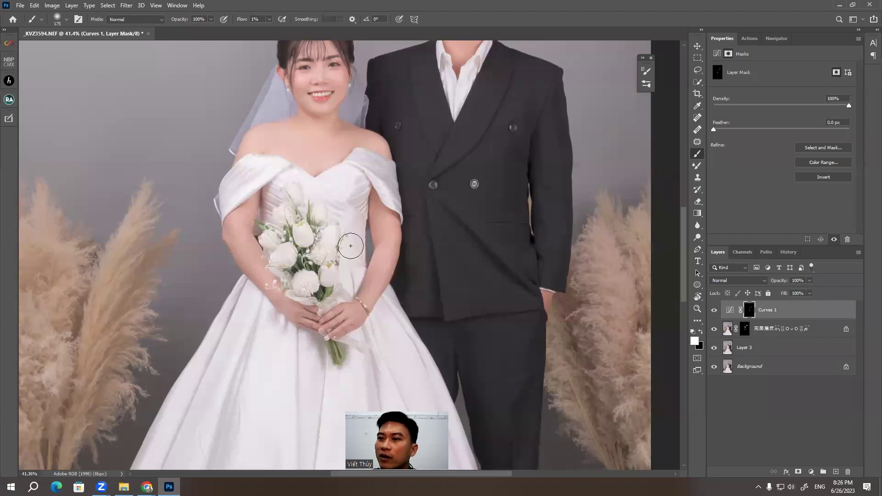
mouse_move(373, 275)
left_mouse_down()
mouse_move(378, 237)
mouse_move(366, 256)
left_mouse_up()
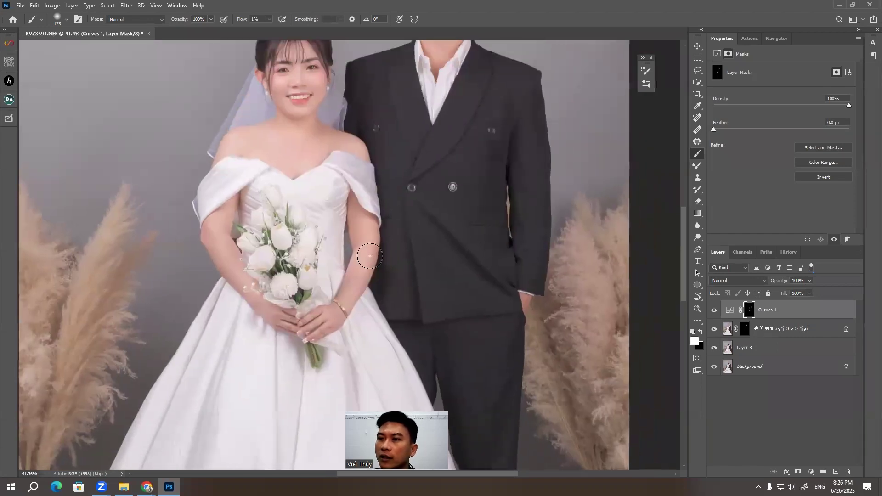
left_click_drag(342, 197, 338, 241)
key("bracketright")
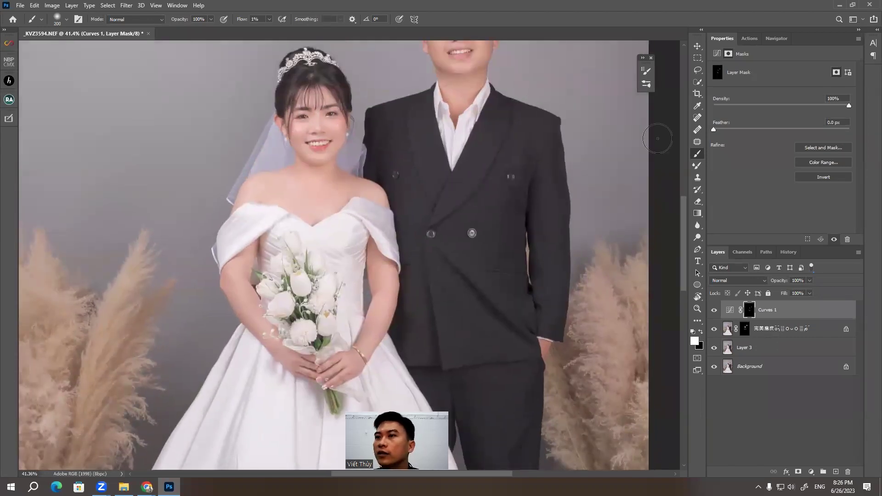
left_click(714, 310)
Toggle Curves 1 visibility to compare the couple with and without brightening
scroll(496, 269, "down", 2)
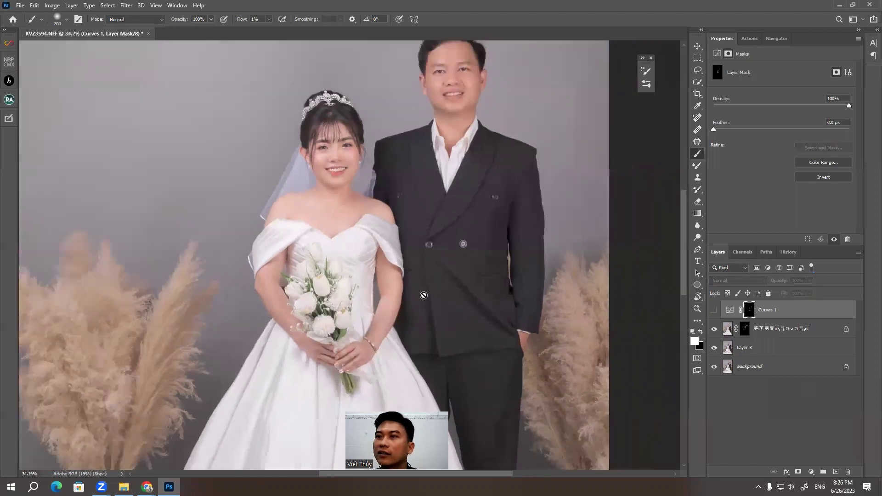
scroll(496, 269, "up", 1)
left_click(713, 310)
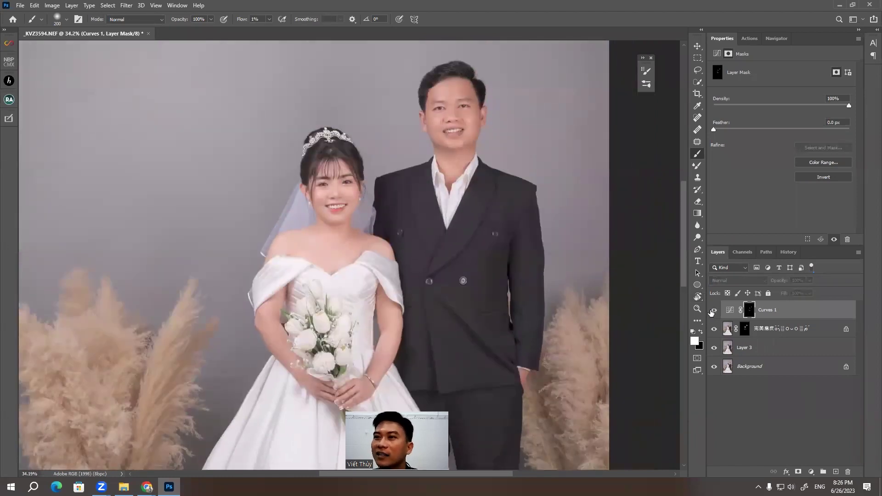
left_click(711, 313)
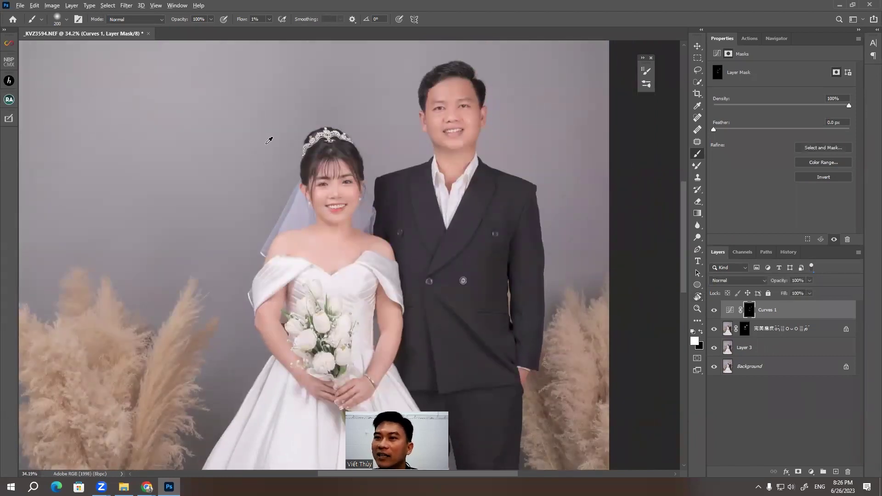
scroll(420, 152, "down", 3)
scroll(386, 151, "up", 1)
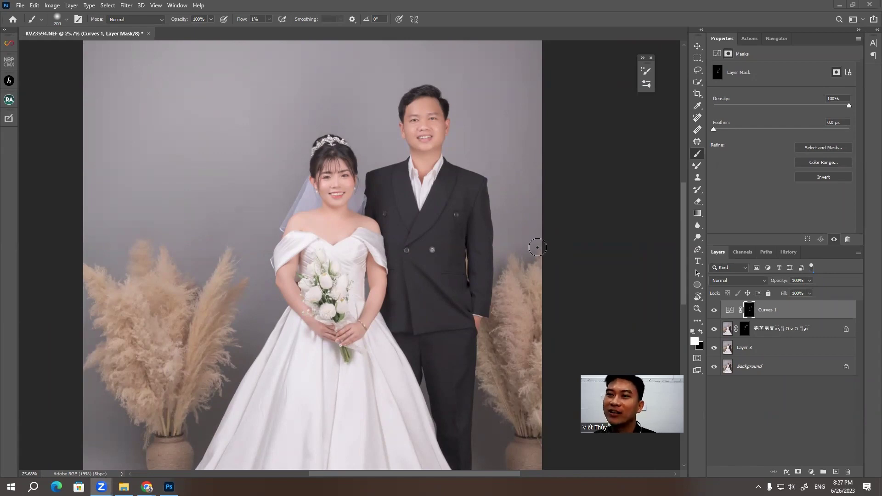
Recentre the couple in view and switch to the Brush Media page in Chrome
scroll(340, 202, "down", 1)
scroll(321, 195, "down", 1)
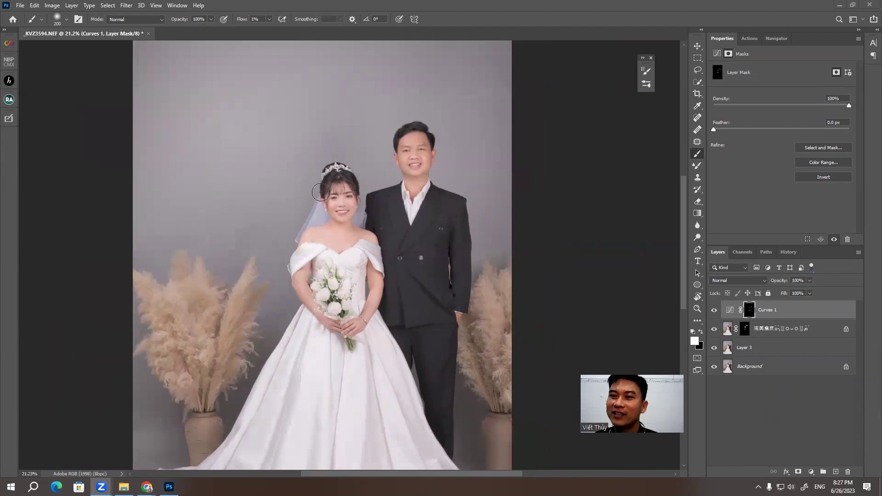
scroll(309, 203, "up", 3)
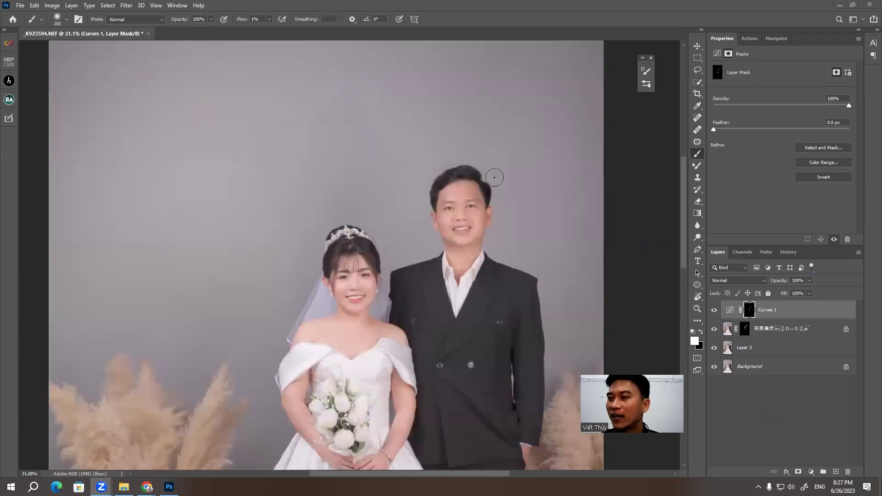
left_click_drag(423, 212, 402, 139)
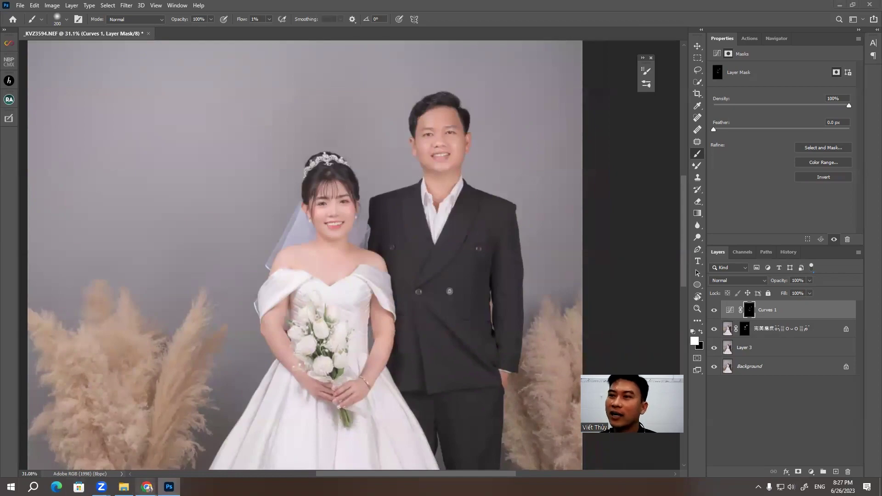
mouse_move(147, 487)
left_click(182, 460)
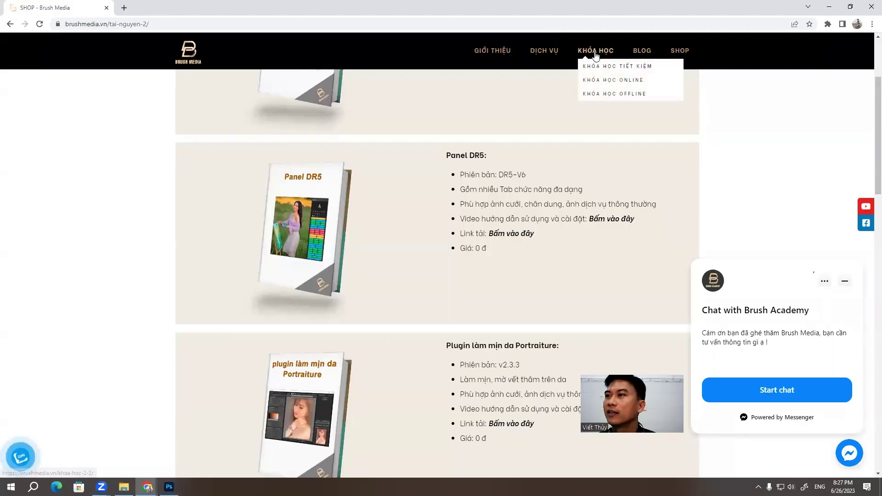
Open the KHÓA HỌC ONLINE course page and scroll through its Before/After examples
left_click(613, 83)
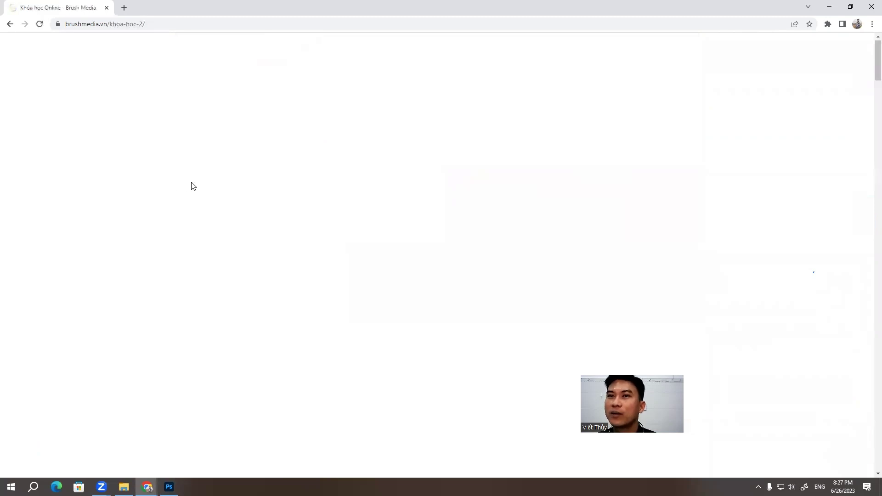
scroll(172, 189, "down", 10)
scroll(168, 188, "down", 5)
scroll(181, 185, "down", 7)
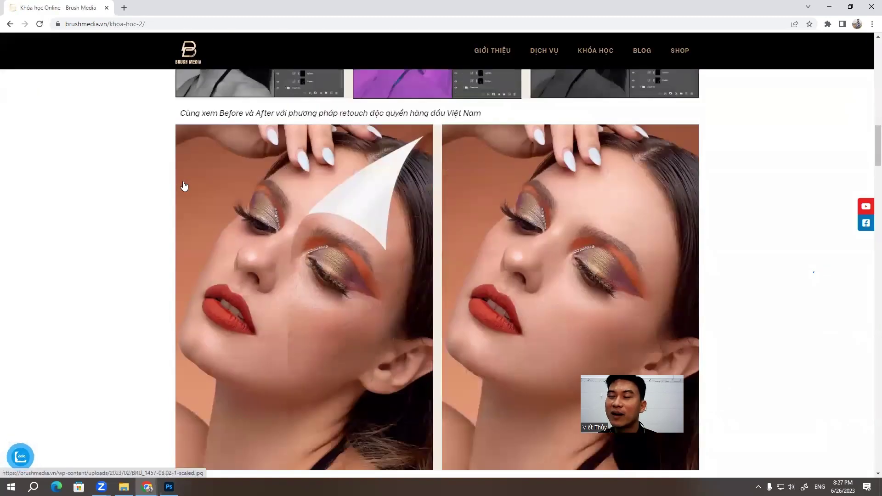
scroll(184, 184, "down", 3)
scroll(190, 184, "up", 2)
scroll(339, 185, "down", 7)
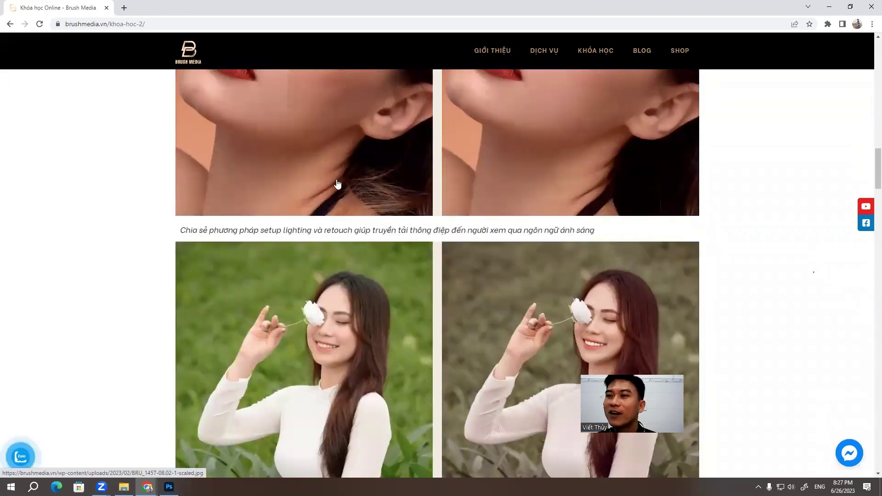
scroll(331, 189, "down", 6)
scroll(339, 183, "down", 4)
Finish browsing the retouch examples and minimize Chrome to return to Photoshop
scroll(342, 184, "up", 8)
scroll(342, 184, "down", 10)
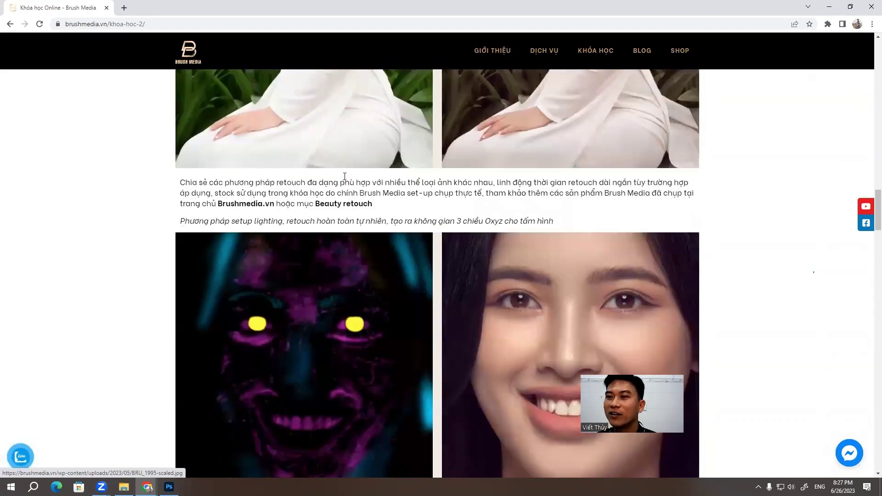
scroll(345, 175, "down", 3)
scroll(545, 196, "down", 3)
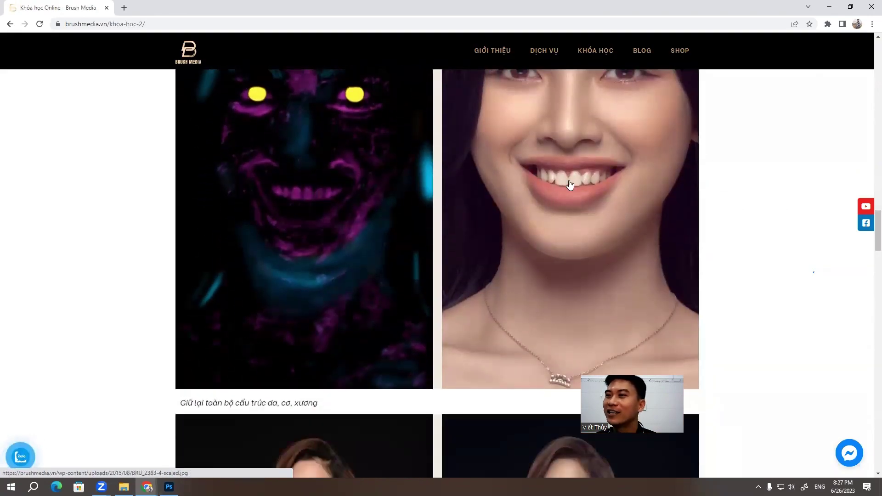
scroll(522, 197, "up", 1)
scroll(643, 138, "up", 1)
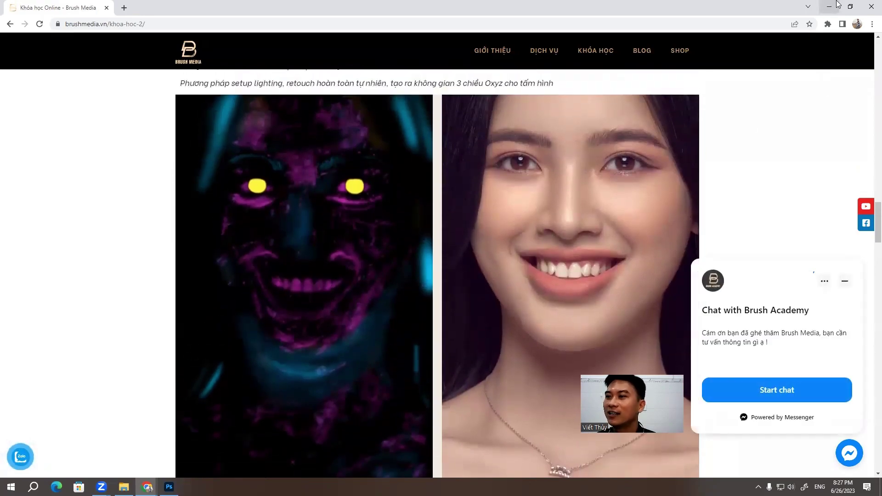
left_click(830, 7)
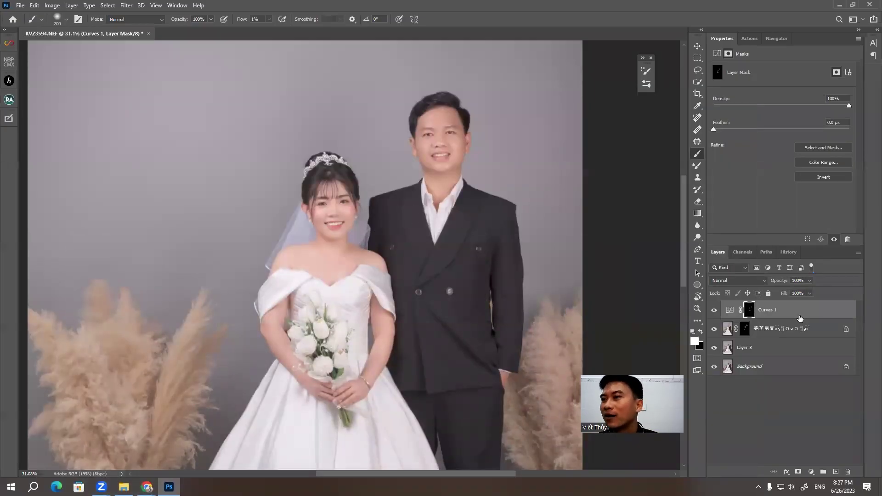
left_click(713, 312)
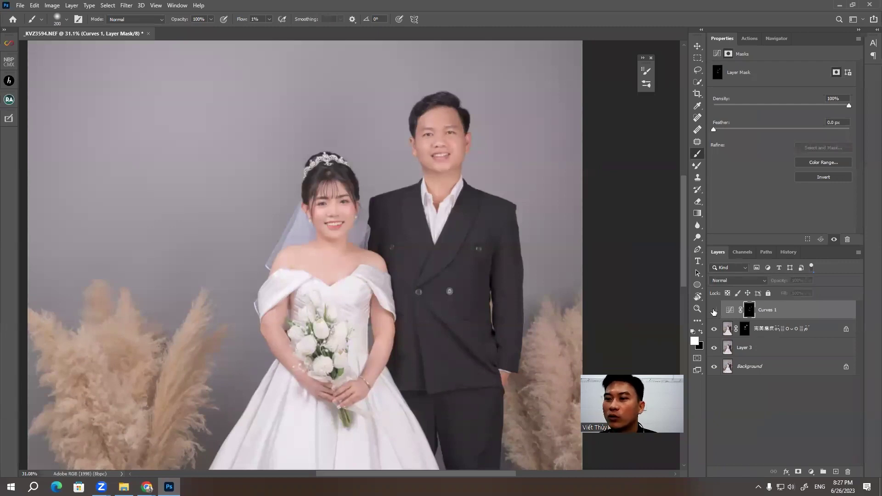
left_click(714, 311)
left_click(713, 311)
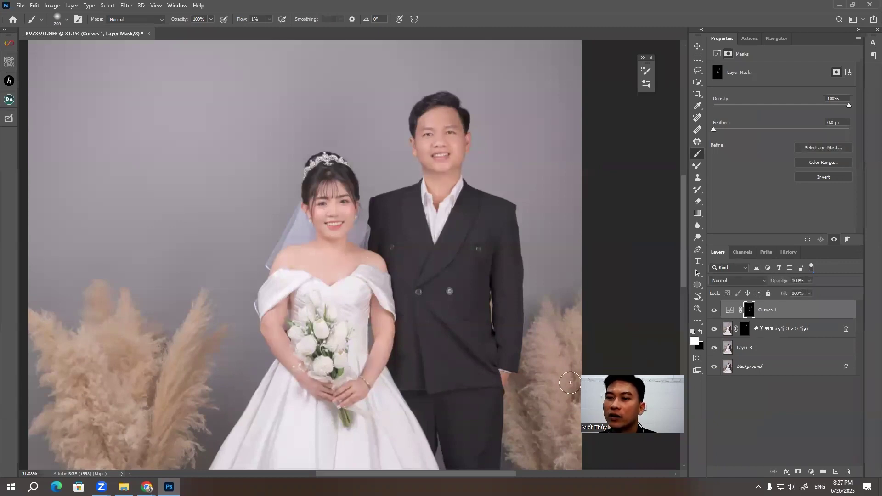
scroll(306, 190, "down", 2)
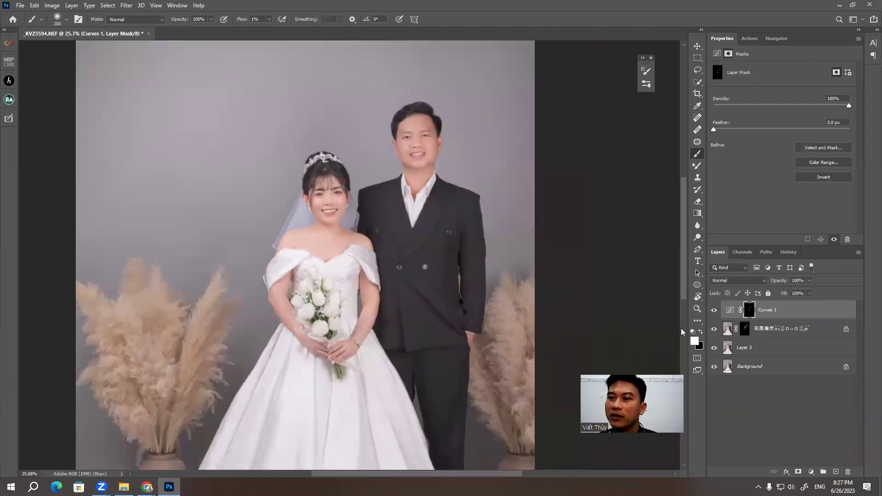
left_click(712, 310)
left_click(714, 311)
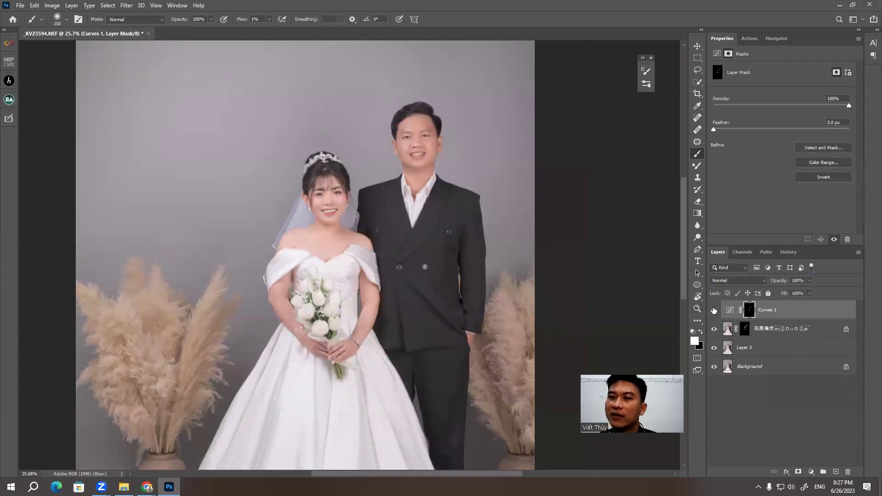
left_click(747, 309, "alt")
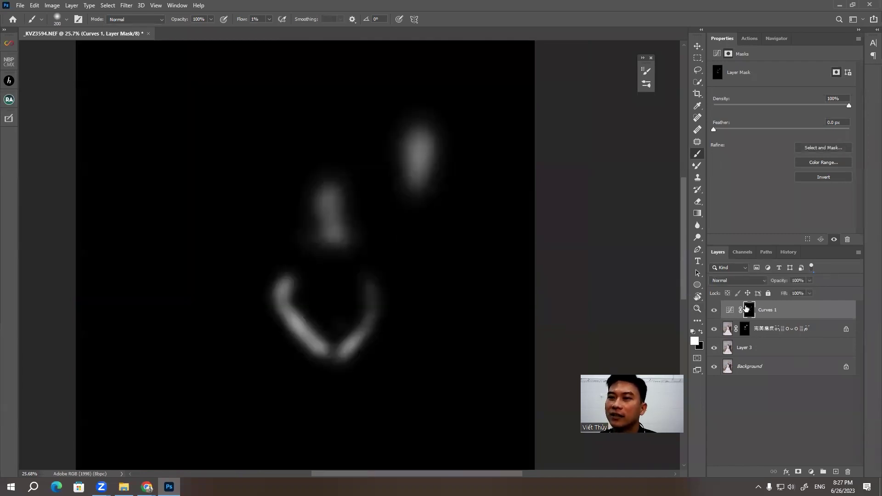
left_click(747, 309, "alt")
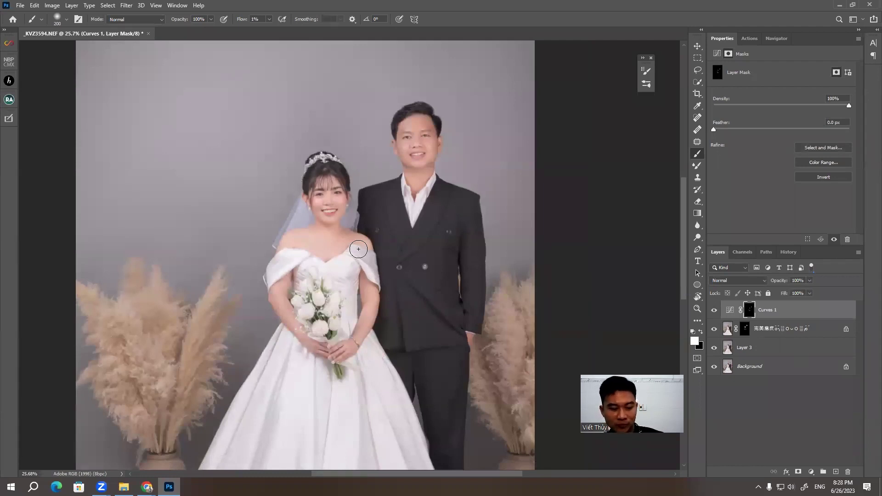
scroll(269, 273, "down", 1)
scroll(278, 267, "down", 2)
scroll(292, 264, "down", 3)
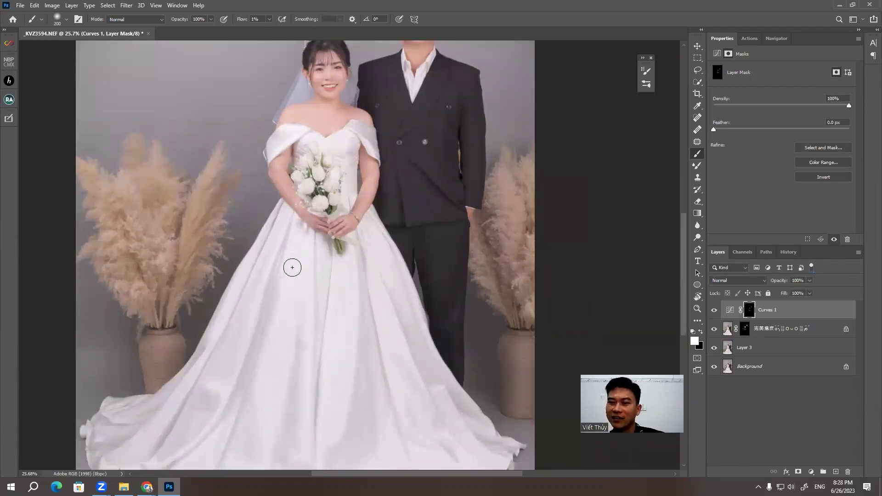
scroll(299, 269, "down", 5)
scroll(297, 275, "down", 5)
scroll(298, 274, "up", 1)
scroll(300, 265, "up", 3)
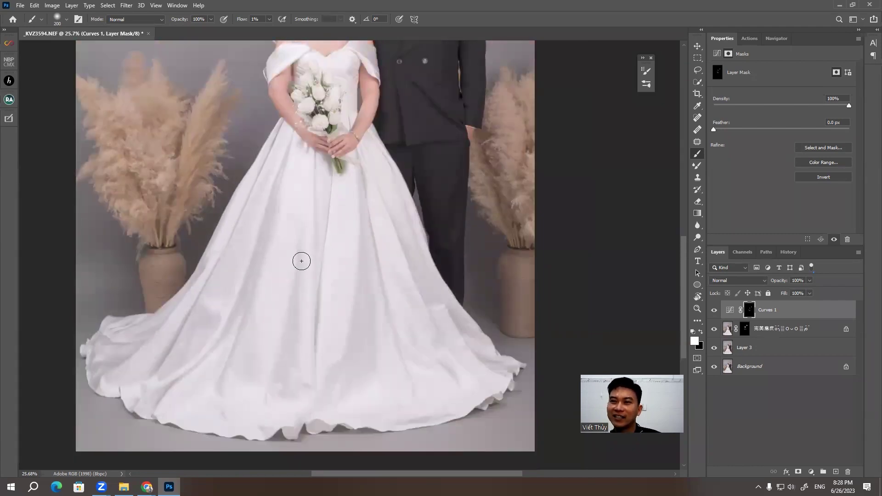
scroll(301, 260, "up", 2)
scroll(302, 260, "up", 2)
scroll(322, 193, "up", 1)
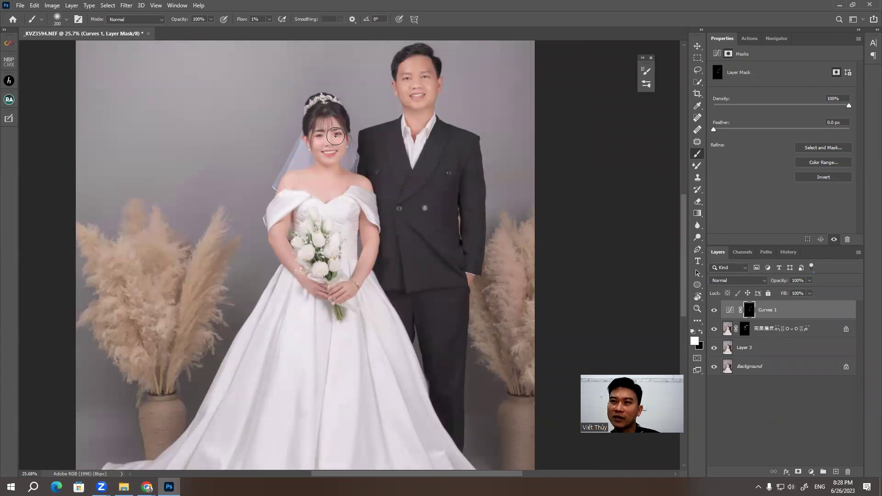
scroll(346, 131, "up", 1)
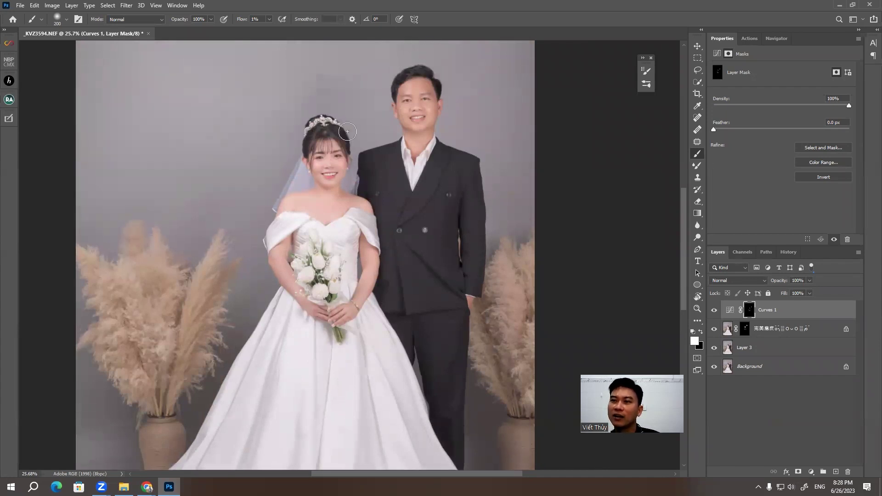
scroll(349, 131, "up", 1)
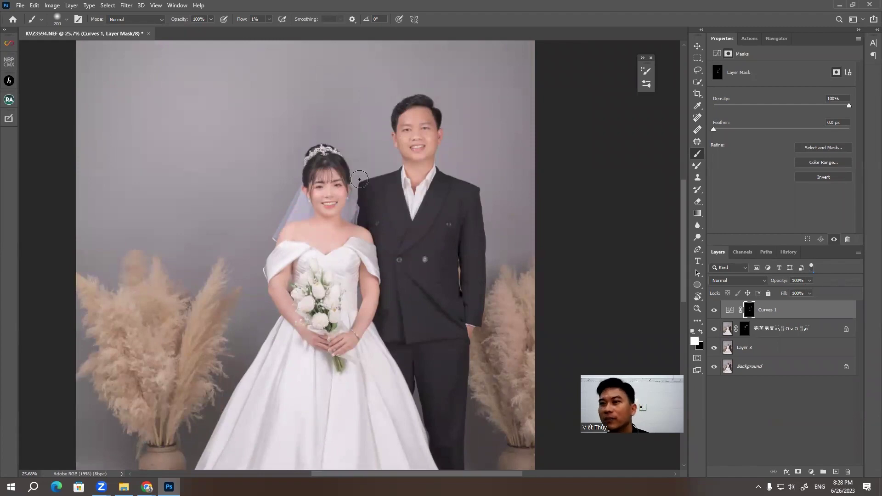
scroll(351, 152, "up", 3)
scroll(363, 202, "up", 4)
Pan across the bride's chin and neck, then centre the groom's face
scroll(357, 276, "up", 3)
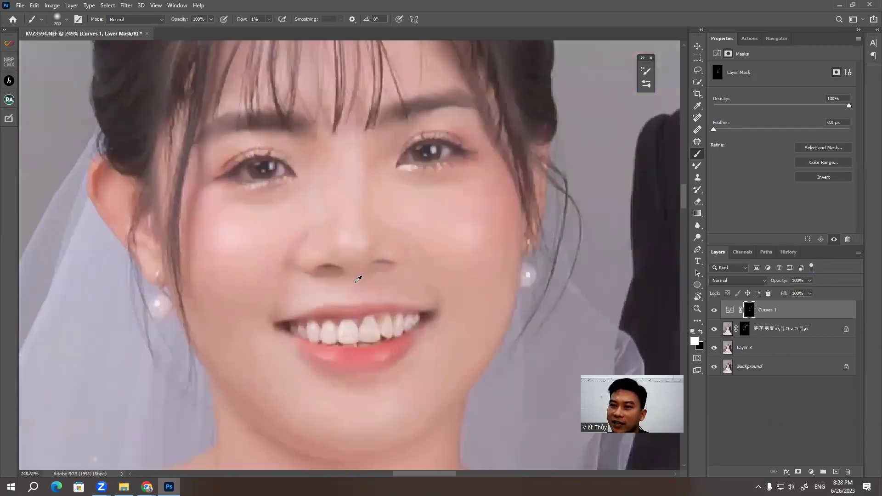
left_click_drag(338, 273, 299, 206)
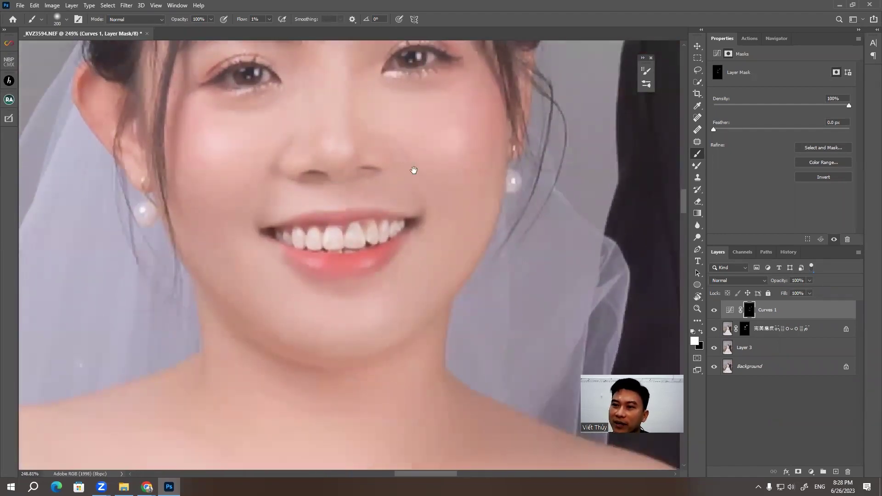
mouse_move(413, 170)
left_mouse_down()
mouse_move(452, 157)
mouse_move(413, 211)
mouse_move(489, 172)
mouse_move(183, 381)
left_mouse_up()
mouse_move(447, 198)
left_mouse_down()
mouse_move(447, 258)
mouse_move(523, 336)
left_mouse_up()
mouse_move(399, 214)
left_mouse_down()
mouse_move(427, 154)
mouse_move(445, 140)
mouse_move(415, 199)
mouse_move(404, 171)
left_mouse_up()
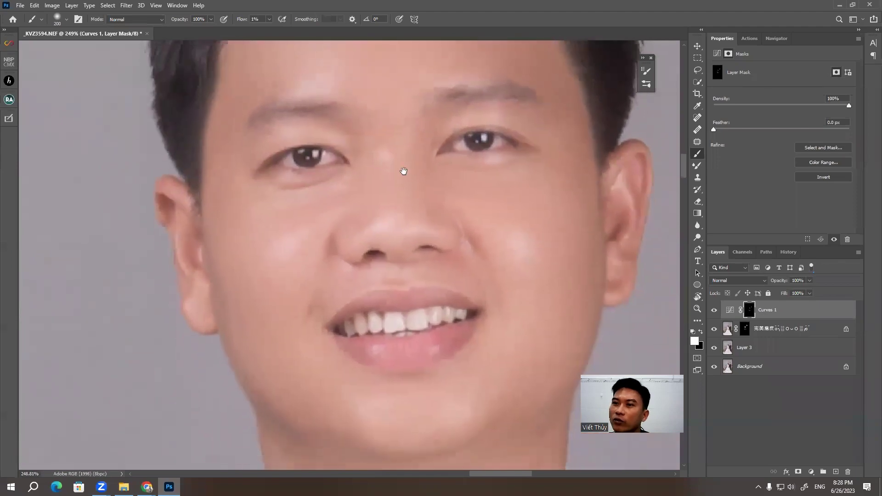
Zoom out to the whole couple and open the Beauty Retouch v3.3 panel
scroll(411, 150, "down", 3)
scroll(410, 150, "down", 2)
scroll(423, 152, "down", 2)
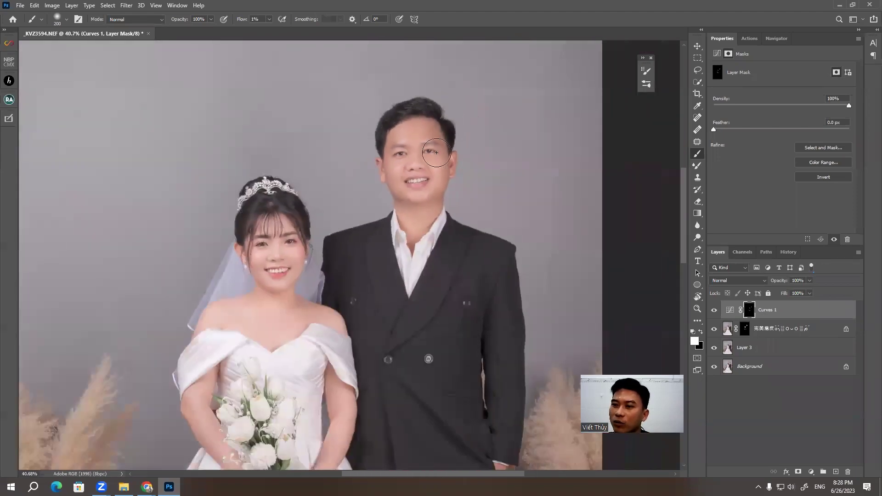
scroll(437, 153, "down", 1)
scroll(367, 173, "down", 1)
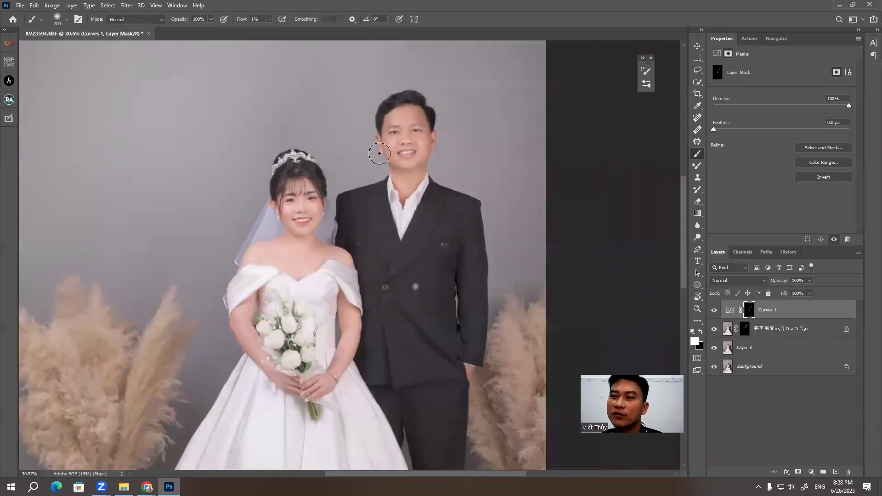
scroll(380, 155, "down", 1)
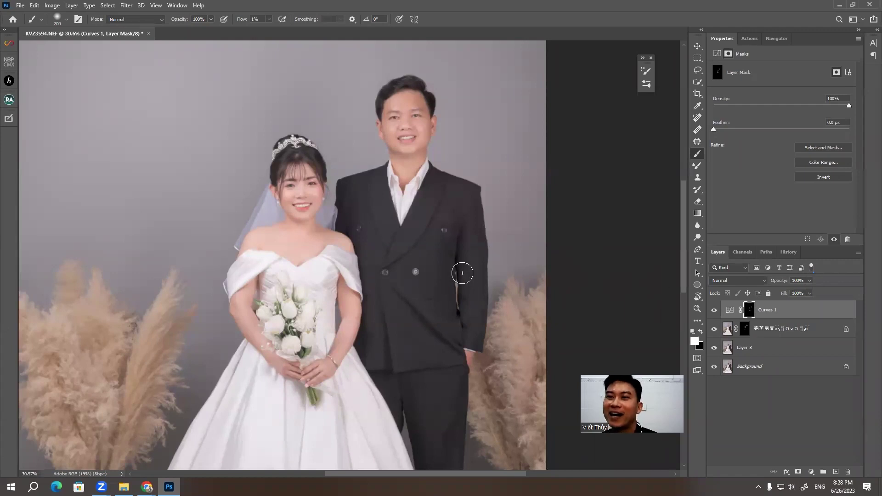
left_click(10, 98)
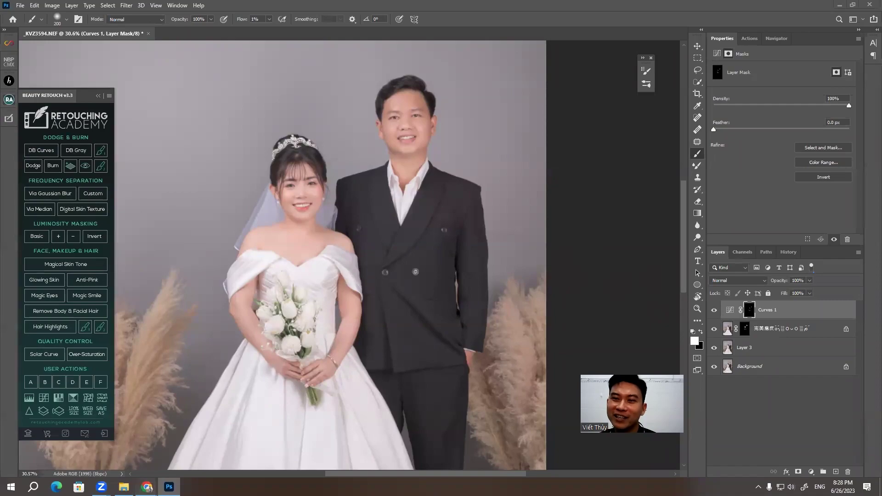
Open the Brush Media SHOP page in Chrome and scroll to Panel RA
mouse_move(146, 487)
left_click(162, 452)
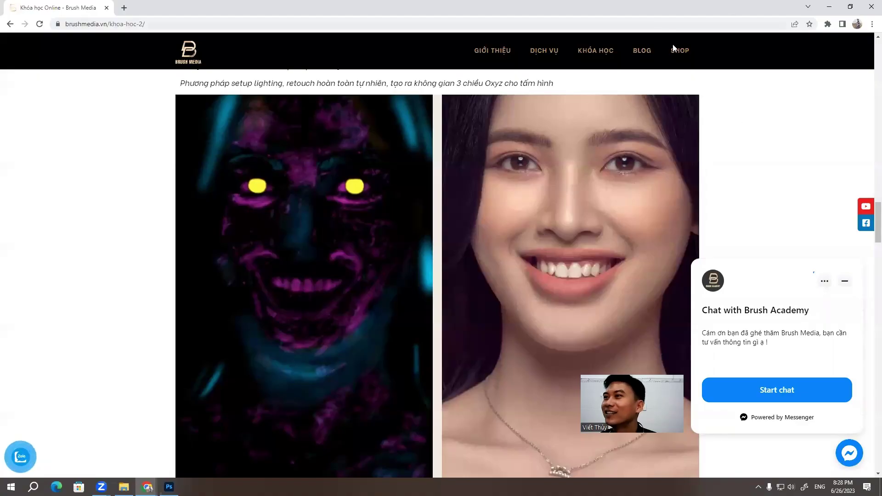
mouse_move(679, 51)
left_click(680, 56)
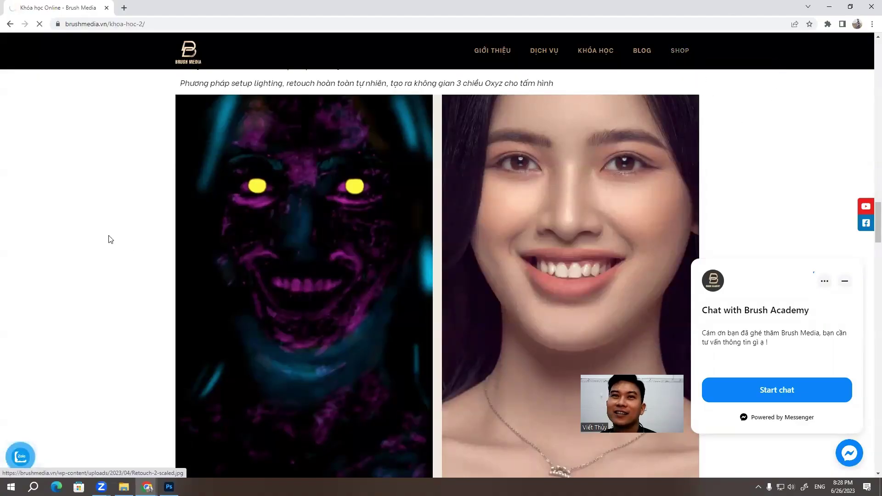
scroll(367, 239, "down", 2)
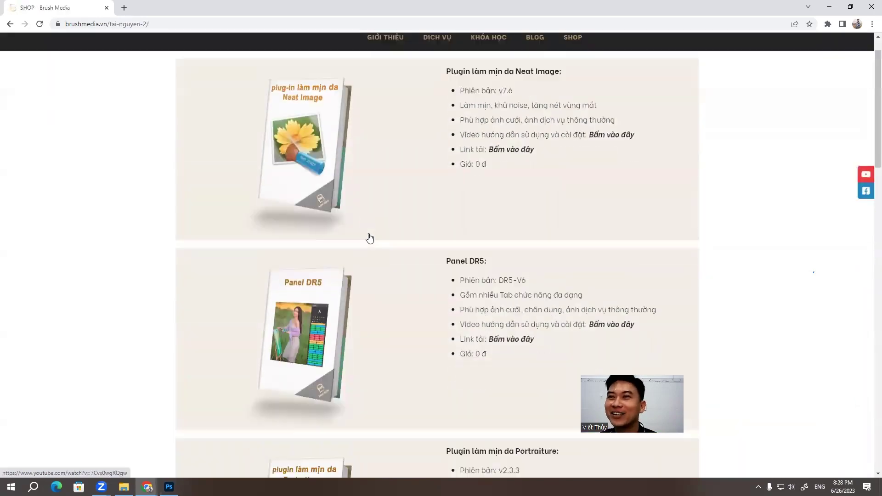
scroll(372, 236, "down", 10)
scroll(386, 234, "down", 8)
scroll(418, 226, "up", 1)
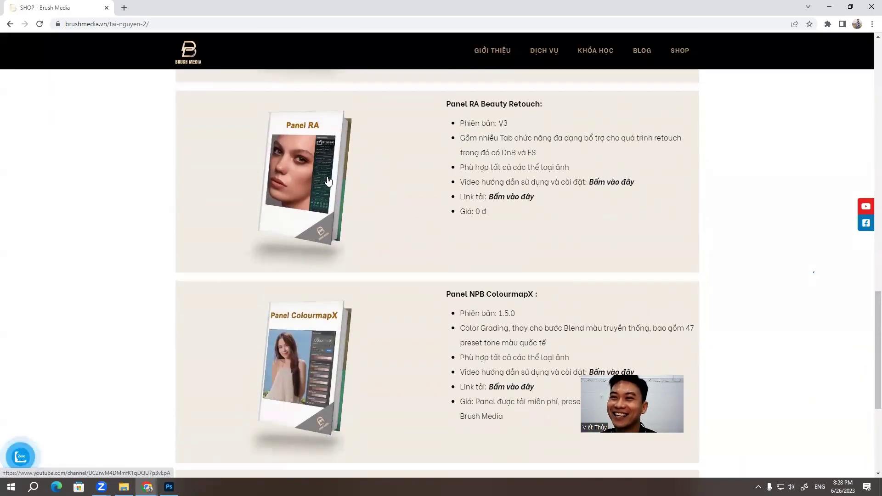
Open the Panel RA Google Drive download, close that tab and minimize Chrome
left_click(502, 201)
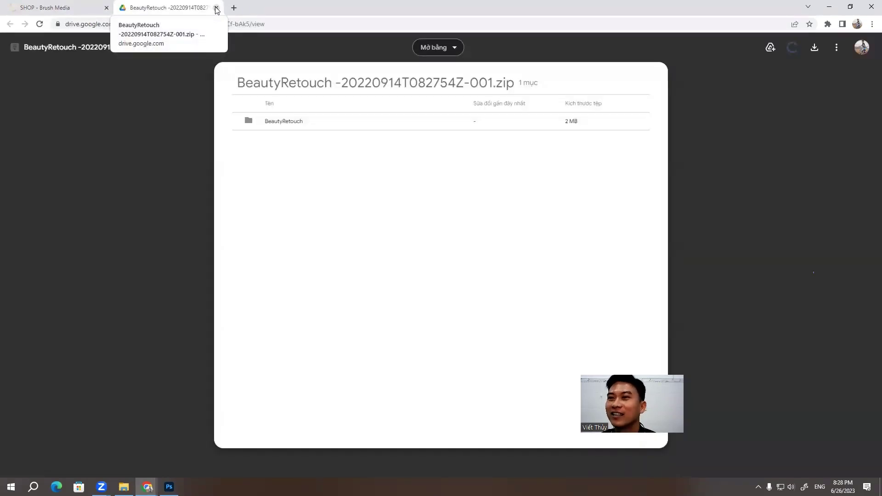
left_click(218, 8)
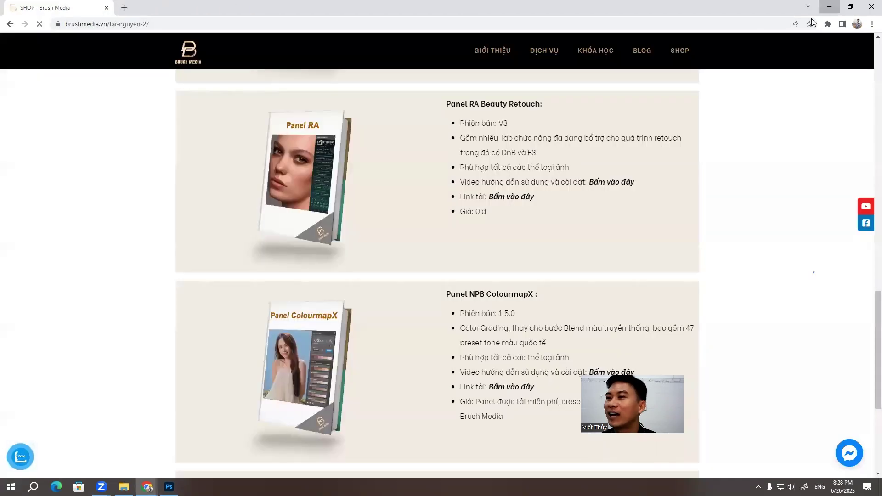
left_click(826, 6)
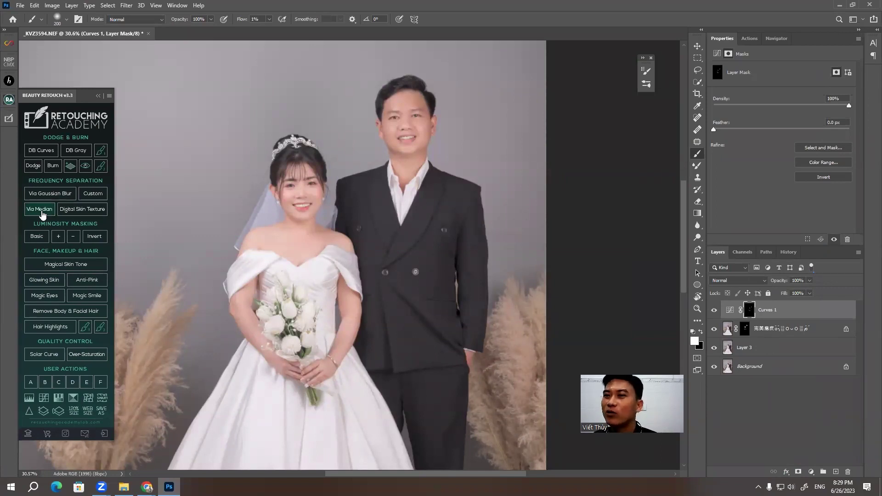
Run Via Median frequency separation with Median Radius 7, creating the FS via Median group
left_click(42, 209)
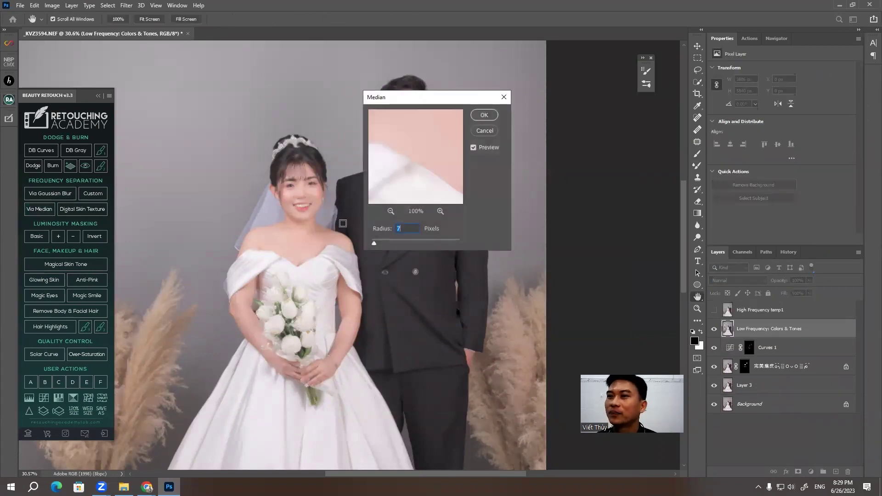
key("Return")
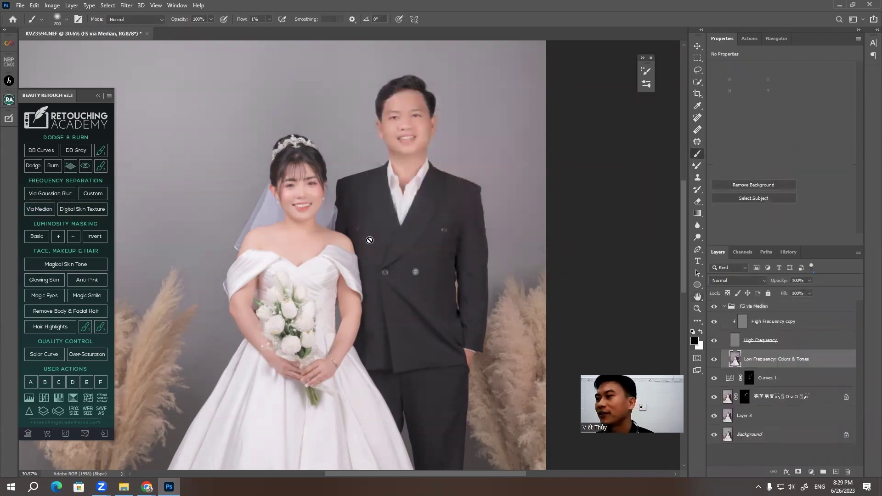
scroll(258, 183, "up", 1)
scroll(294, 216, "up", 1)
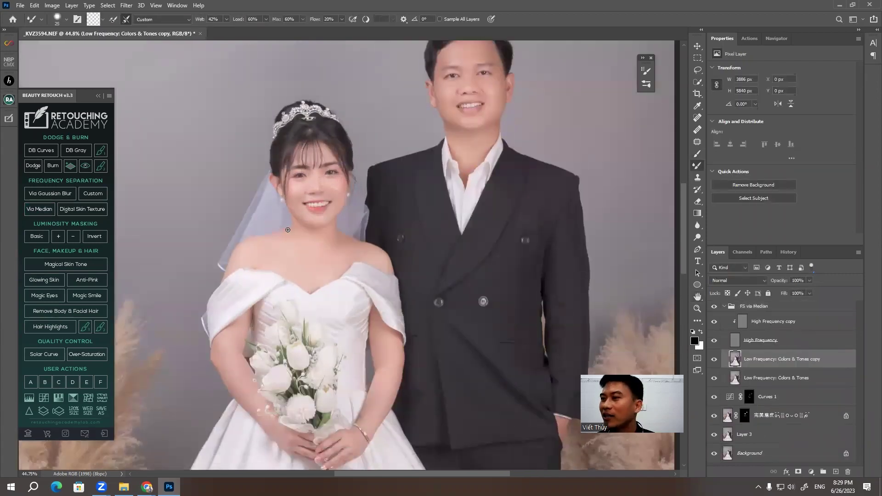
scroll(325, 244, "up", 1)
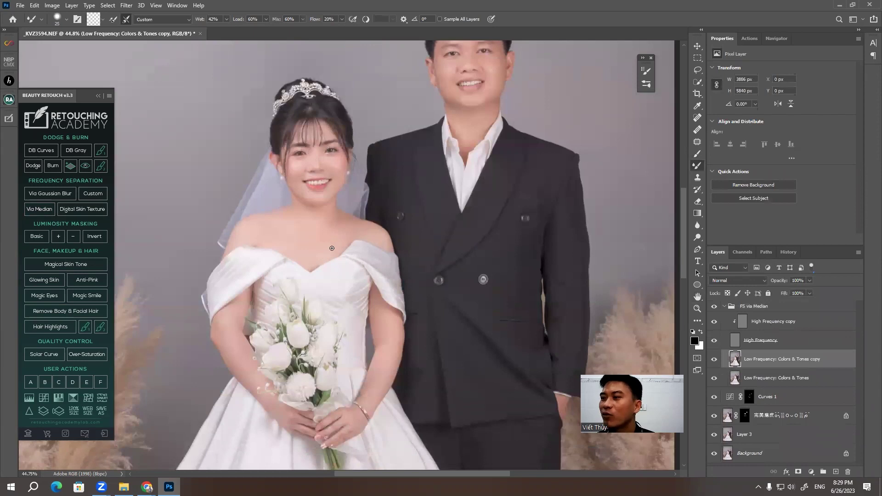
Zoom in on the bride's neck and enlarge the brush for blending its tones
scroll(326, 247, "up", 2)
scroll(291, 233, "up", 2)
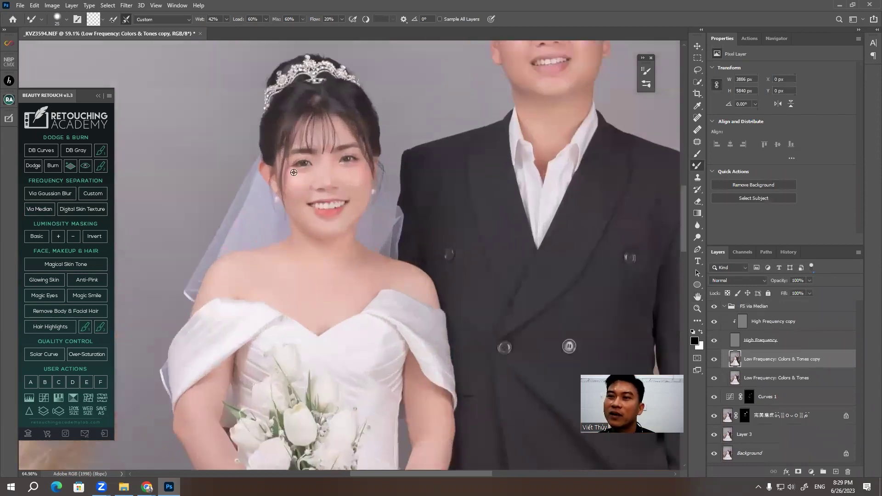
scroll(287, 212, "up", 3)
scroll(285, 203, "up", 1)
scroll(277, 223, "up", 1)
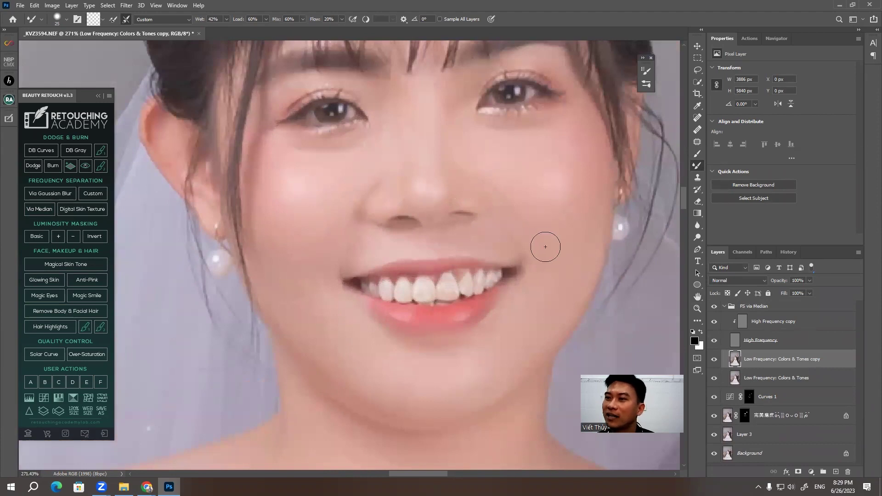
scroll(357, 236, "down", 3)
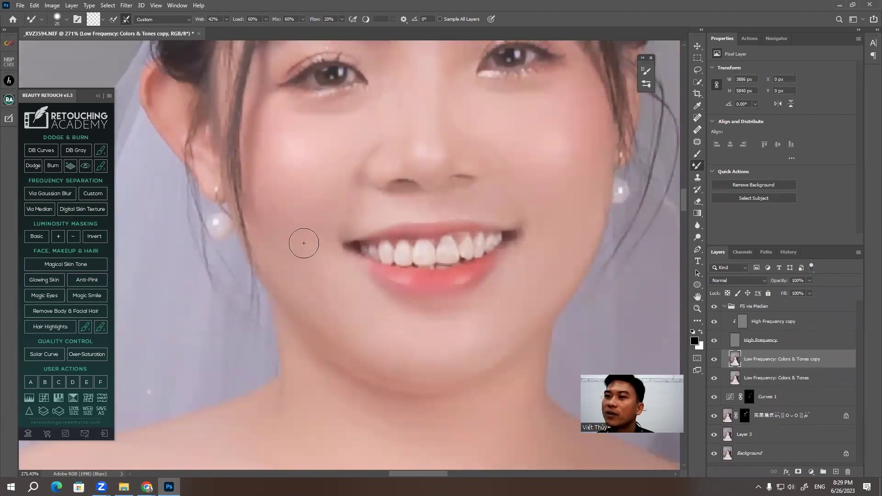
scroll(241, 256, "down", 2)
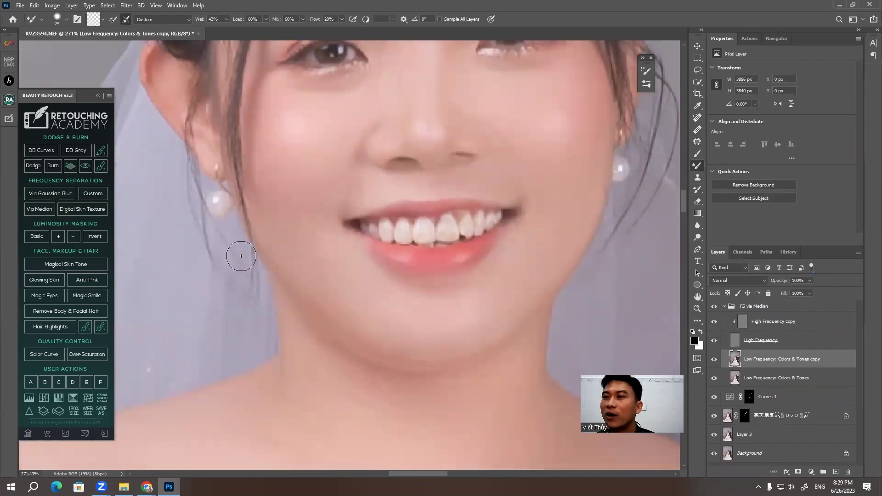
scroll(241, 256, "down", 1)
scroll(415, 256, "down", 3)
scroll(305, 276, "down", 1)
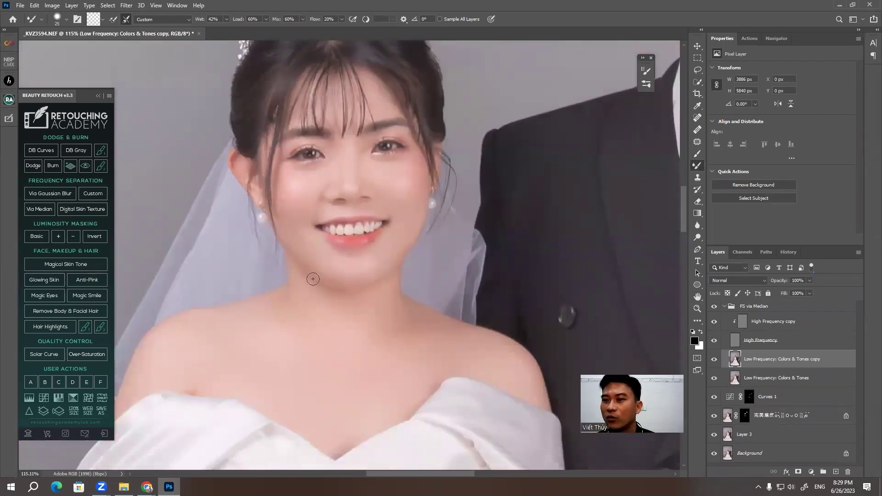
scroll(394, 344, "up", 2)
scroll(395, 344, "up", 2)
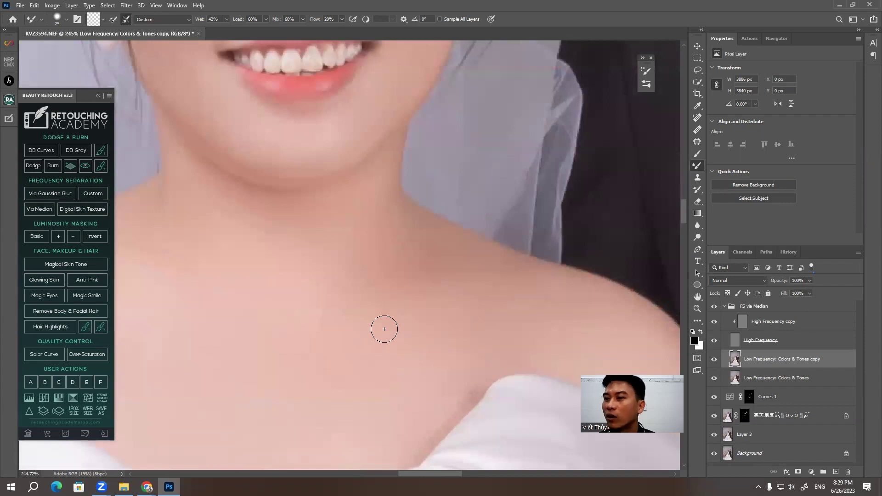
left_click_drag(363, 311, 352, 295)
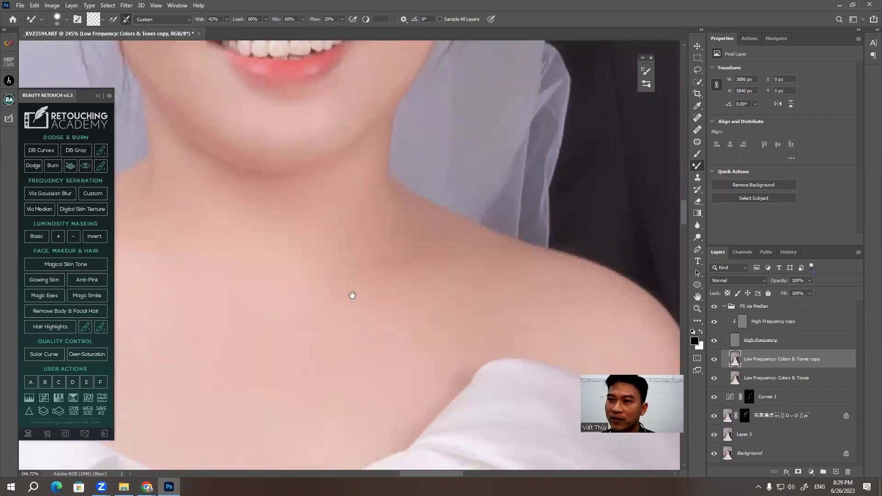
left_click_drag(366, 266, 376, 285)
key("bracketright")
key("bracketright")
key("bracketright")
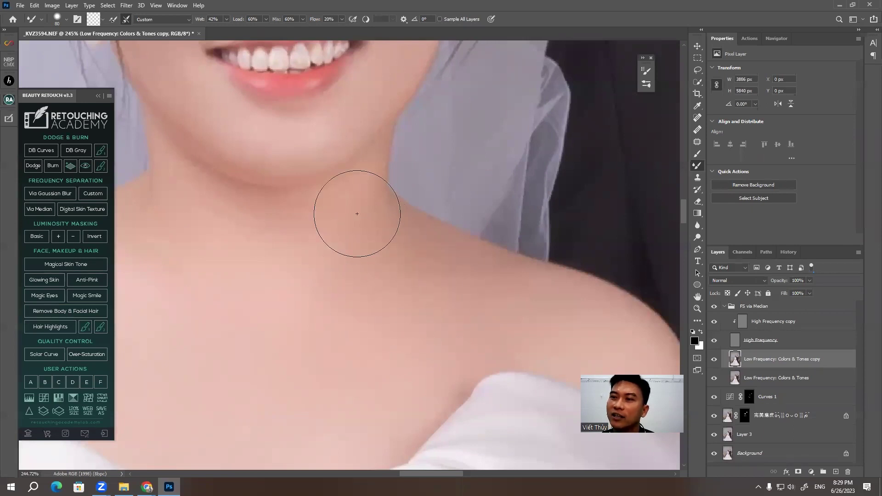
Make the FS via Median group visible and zoom out to the full portrait
left_click(714, 305)
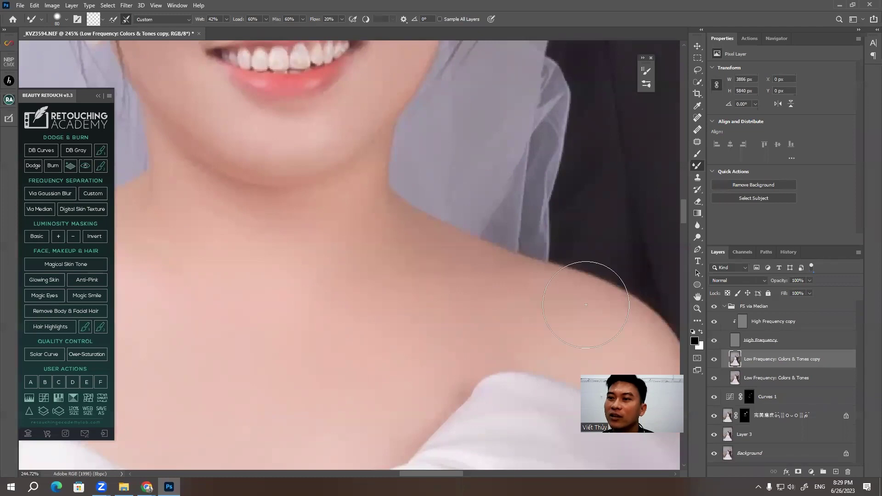
scroll(285, 285, "down", 4)
scroll(285, 285, "down", 2)
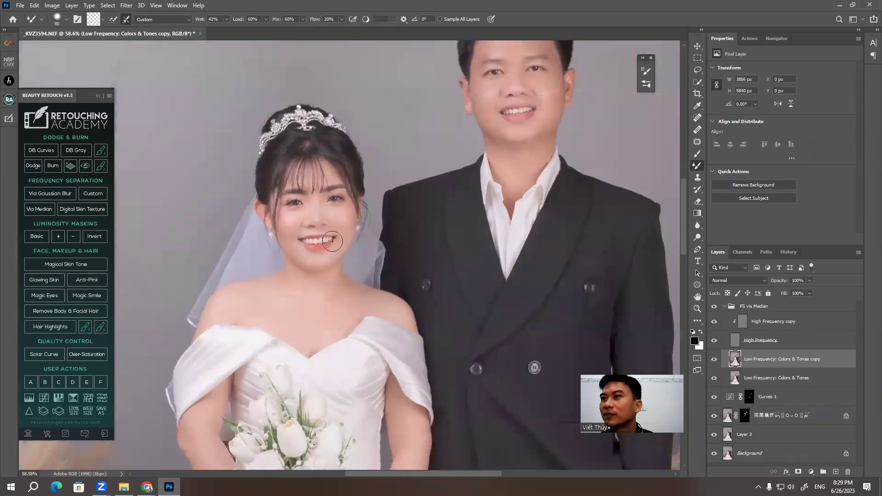
Blend the groom's cheek, forehead, mouth and nose tones with a smaller Mixer Brush
scroll(463, 184, "up", 2)
scroll(464, 184, "up", 2)
scroll(467, 236, "down", 1)
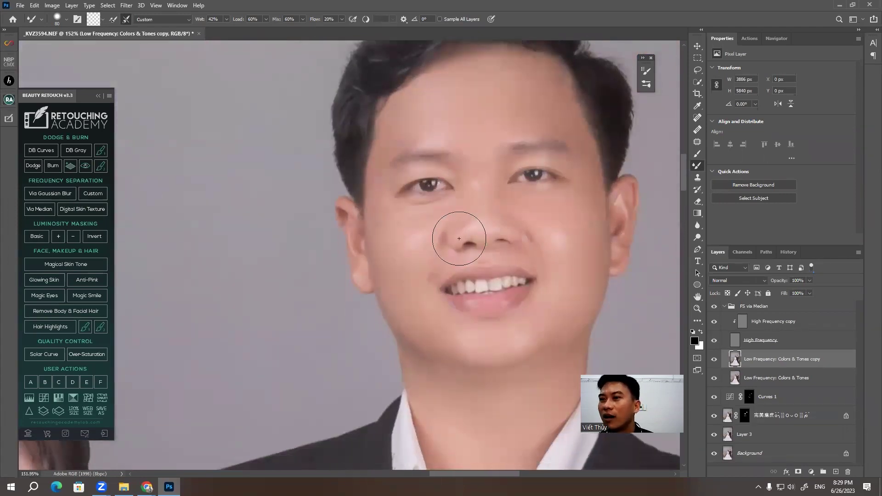
scroll(587, 246, "up", 3)
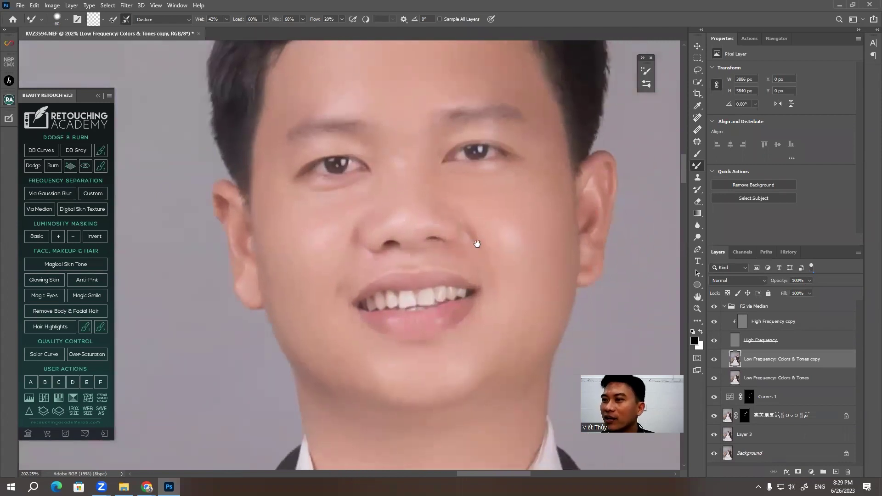
left_click_drag(512, 231, 476, 232)
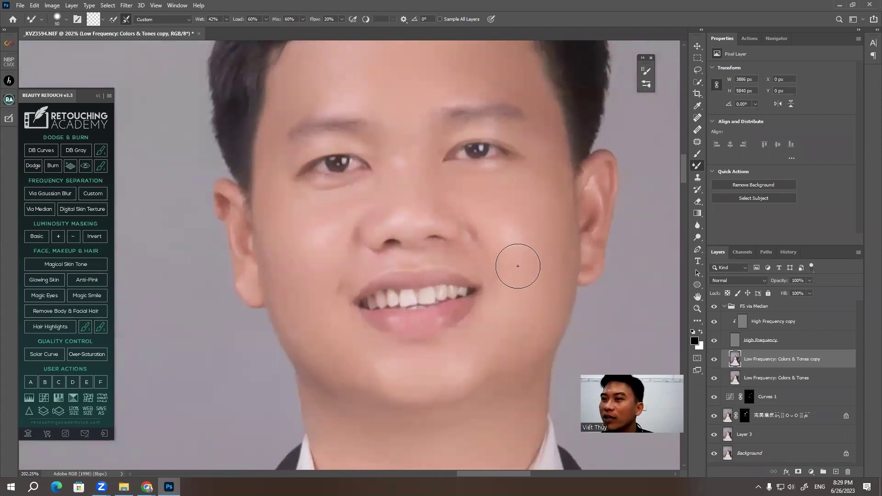
key("bracketleft")
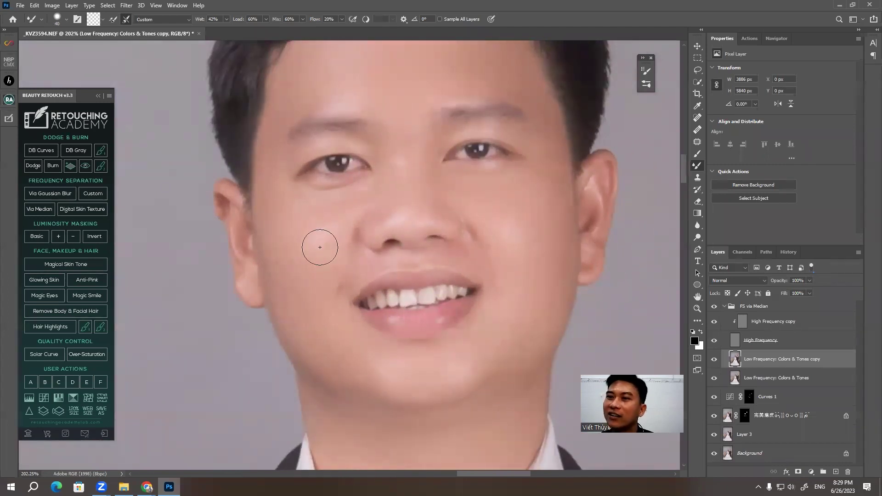
left_click_drag(359, 186, 348, 277)
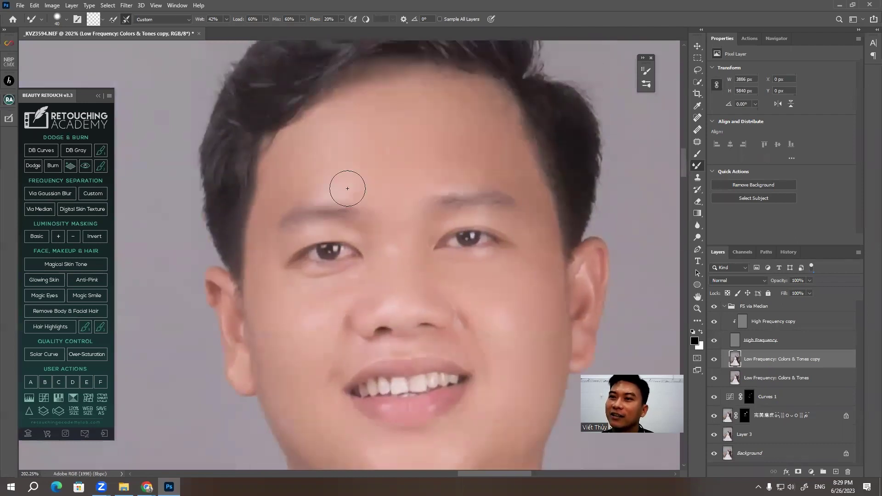
key("bracketleft")
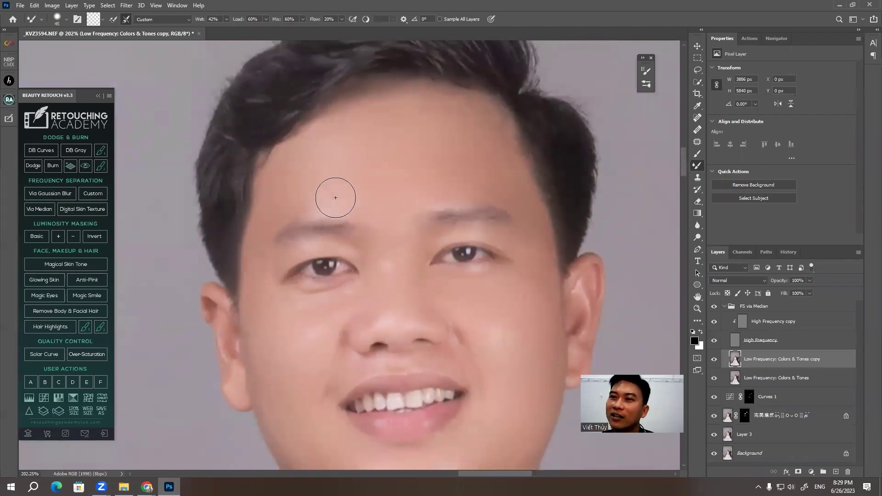
left_click_drag(384, 274, 369, 228)
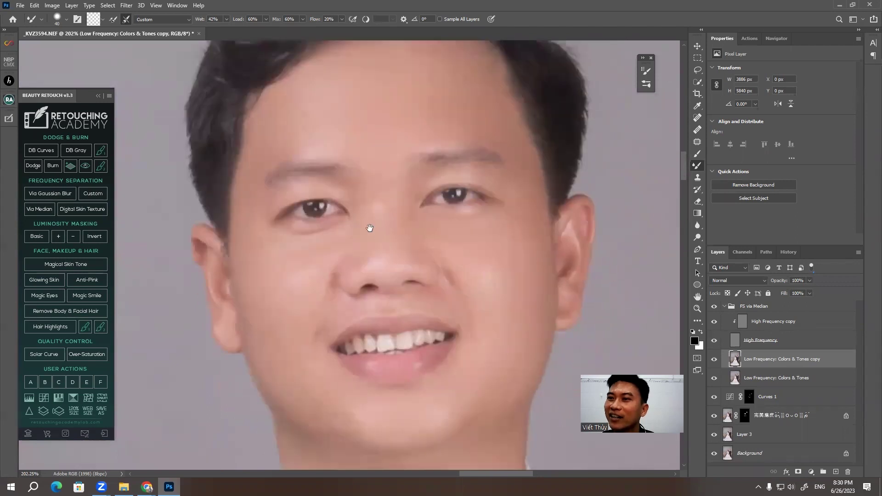
left_click_drag(470, 238, 458, 211)
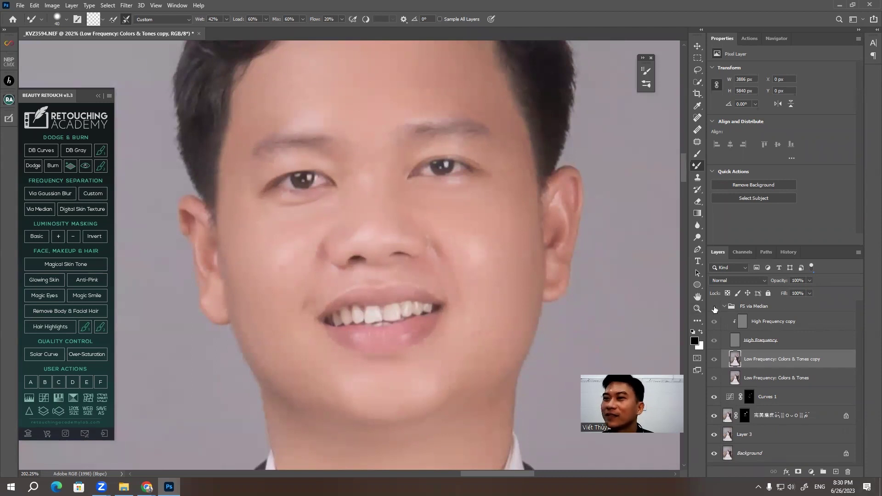
Smooth the groom's chin, jaw, nose and cheeks, resizing the brush between strokes
scroll(457, 349, "down", 3)
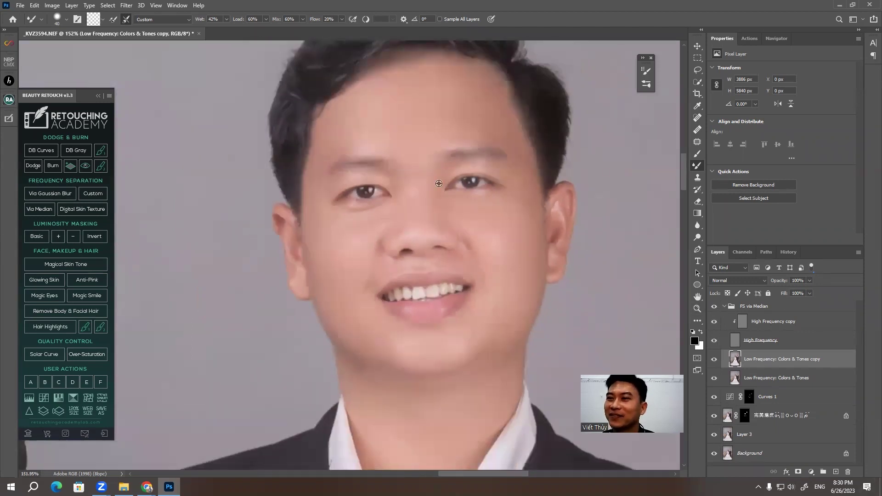
scroll(458, 349, "up", 3)
left_click_drag(342, 217, 369, 166)
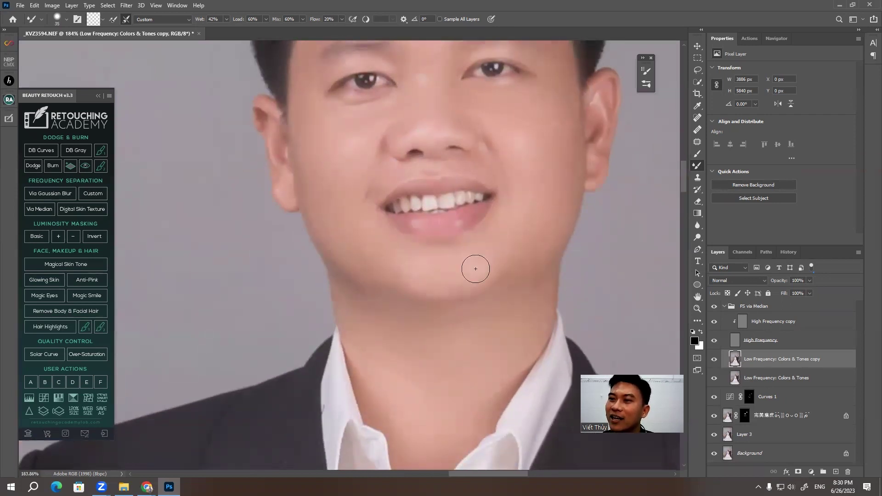
mouse_move(515, 215)
left_mouse_down()
mouse_move(477, 223)
mouse_move(521, 227)
left_mouse_up()
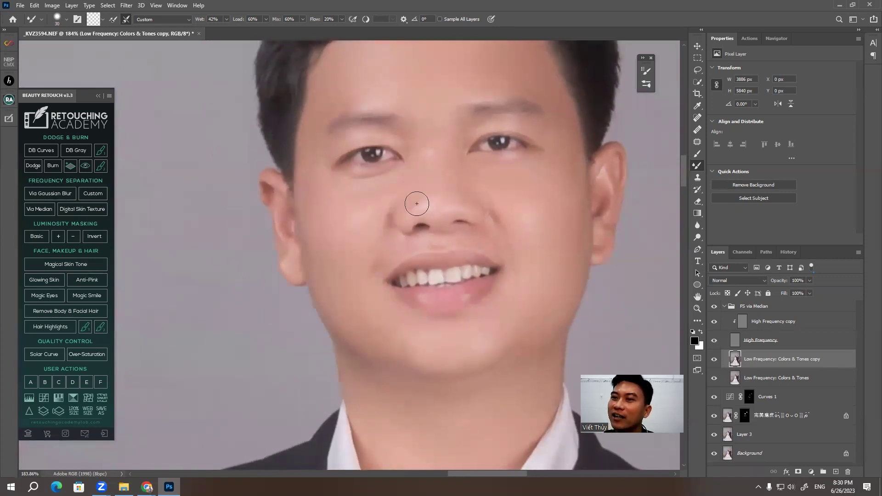
left_click_drag(484, 272, 466, 282)
key("bracketright")
key("bracketright")
key("bracketright")
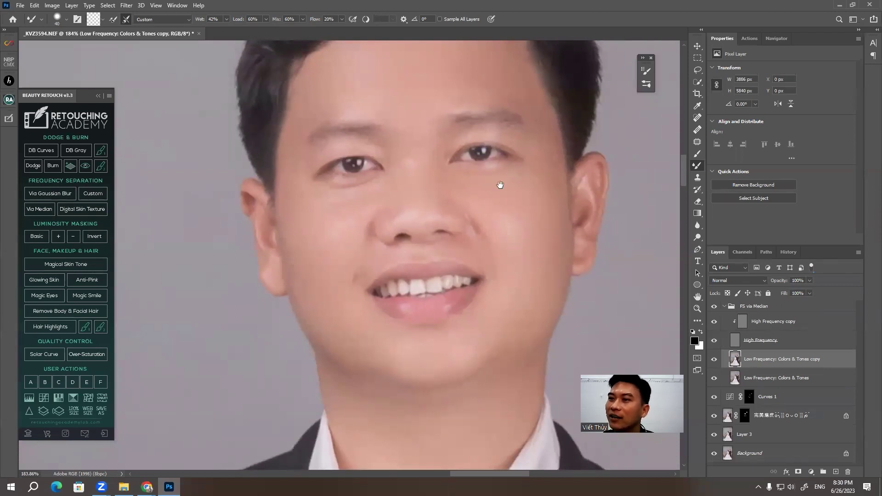
left_click_drag(498, 183, 514, 224)
key("bracketleft")
Even out the groom's forehead and neck tones with a smaller brush on the neck
left_click_drag(365, 251, 335, 343)
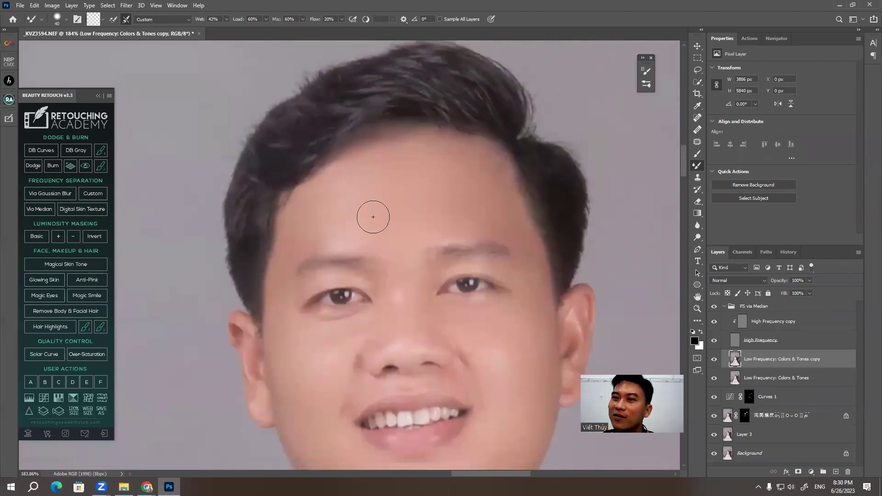
left_click_drag(458, 197, 456, 183)
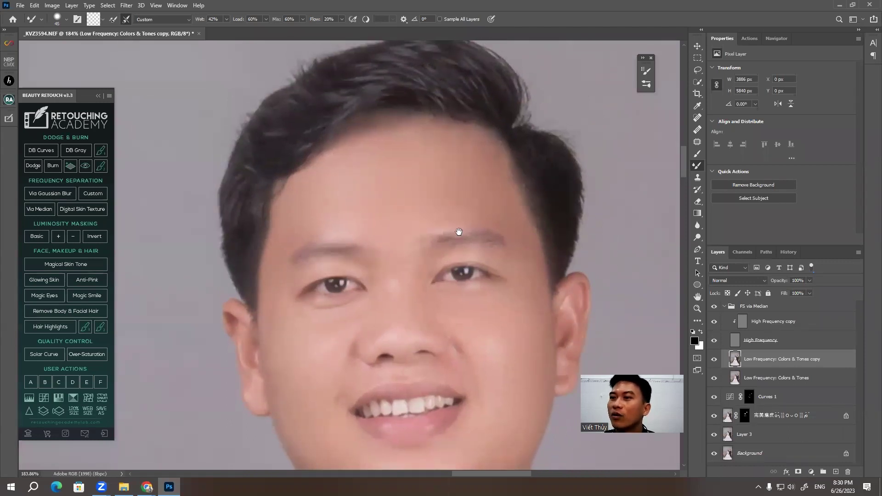
left_click_drag(458, 231, 460, 87)
left_click_drag(512, 230, 507, 132)
key("]")
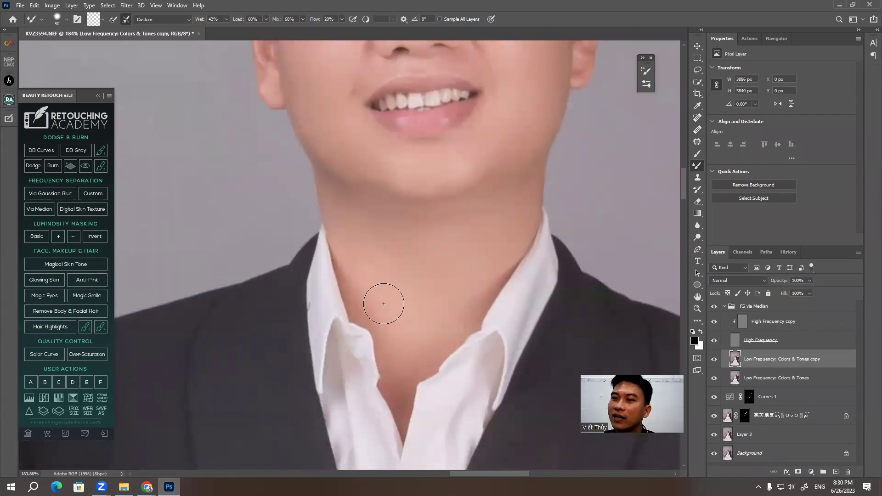
key("bracketleft")
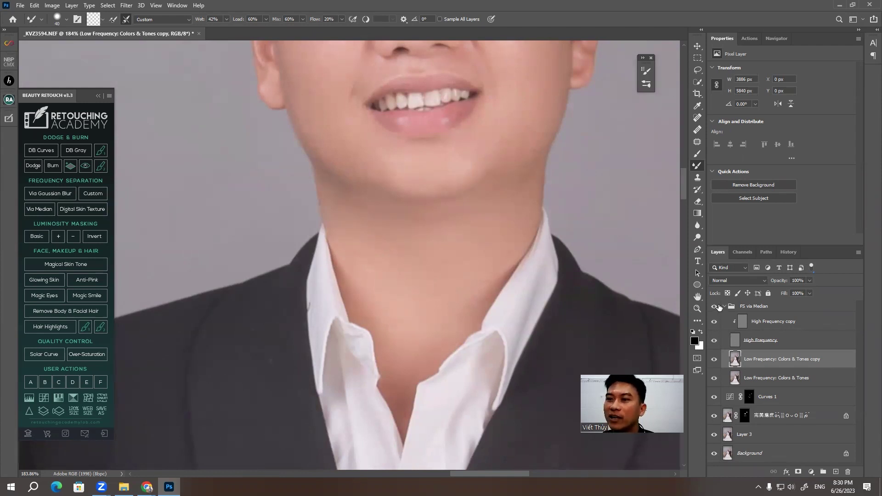
scroll(420, 100, "down", 5)
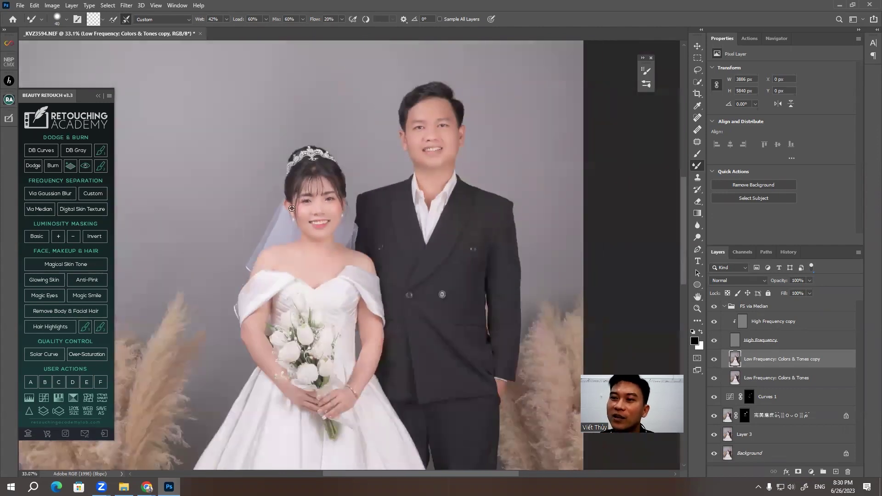
Blend the tones under the bride's eyes and across her cheeks, then select the High Frequency copy layer
scroll(333, 211, "up", 5)
scroll(333, 211, "up", 3)
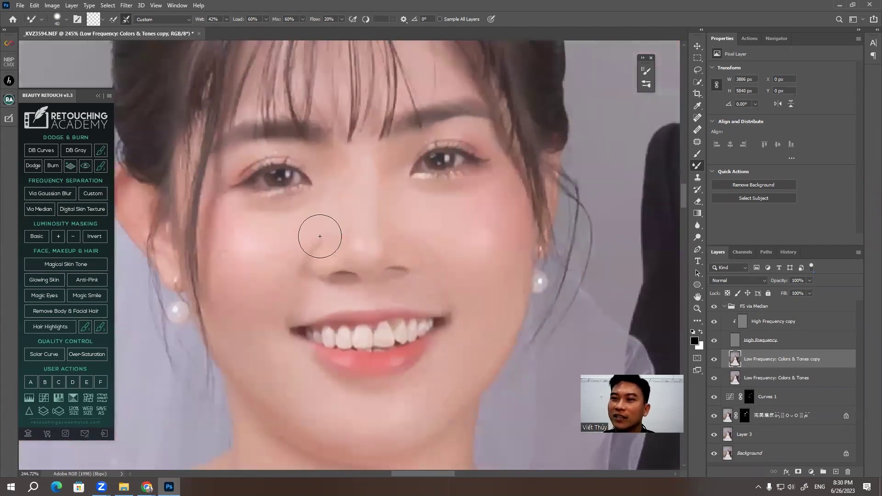
scroll(365, 252, "down", 1)
key("bracketleft")
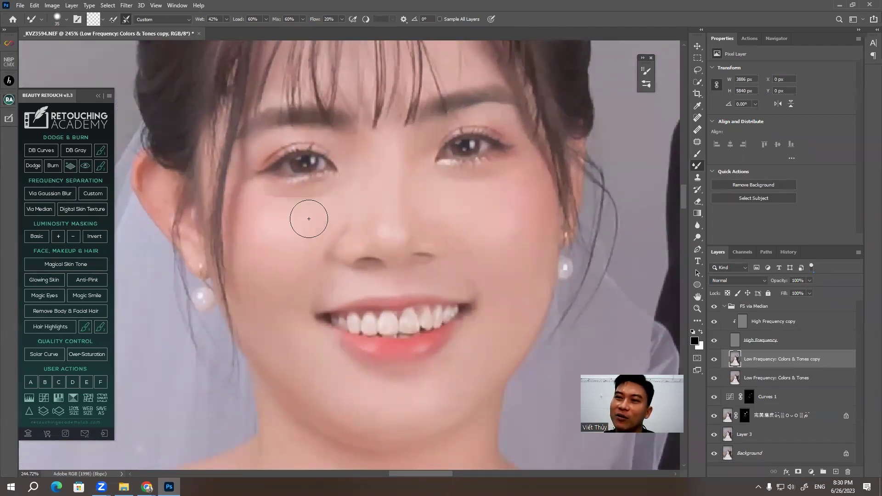
left_click_drag(460, 196, 436, 215)
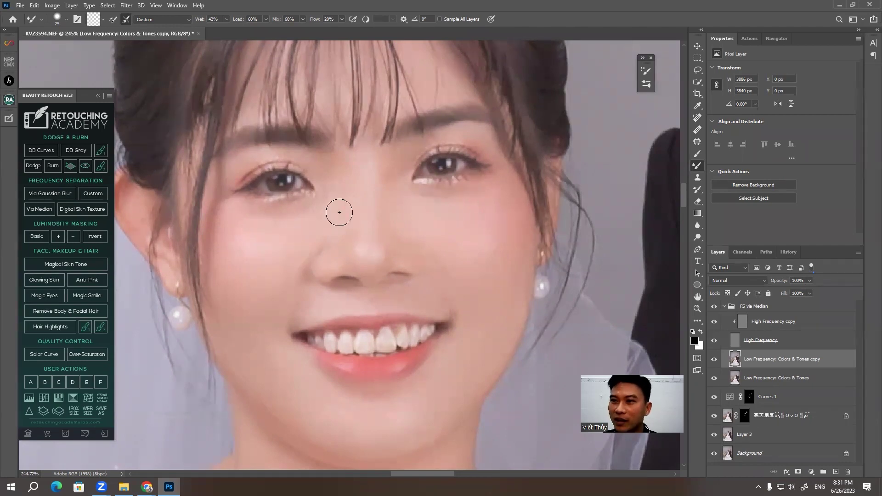
scroll(284, 215, "up", 1)
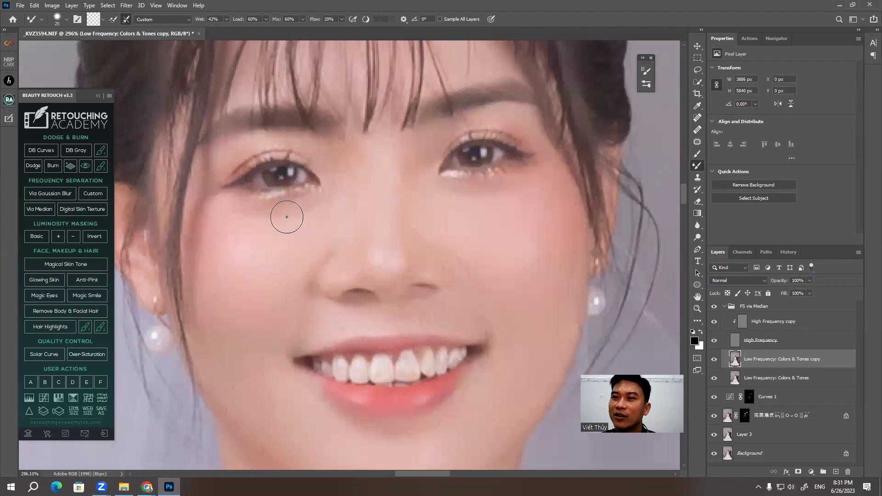
left_click(742, 325)
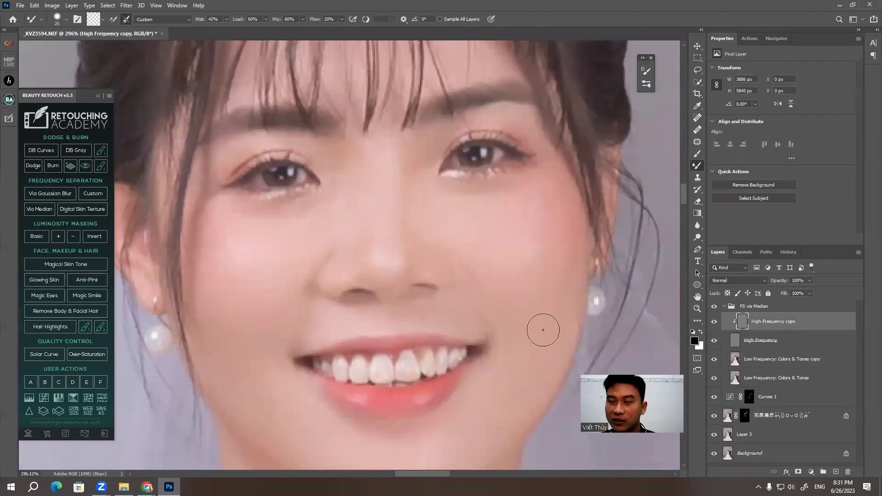
Switch to the Clone Stamp Tool with Sample set to Current Layer
key("s")
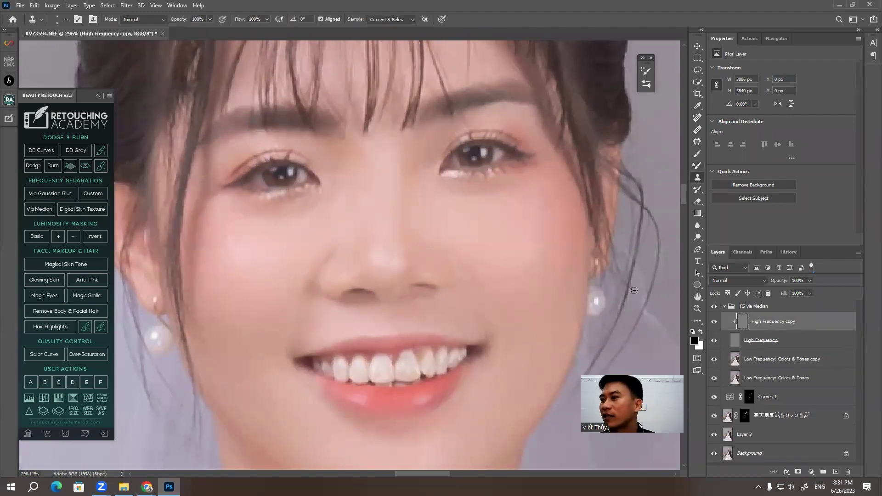
left_click(389, 19)
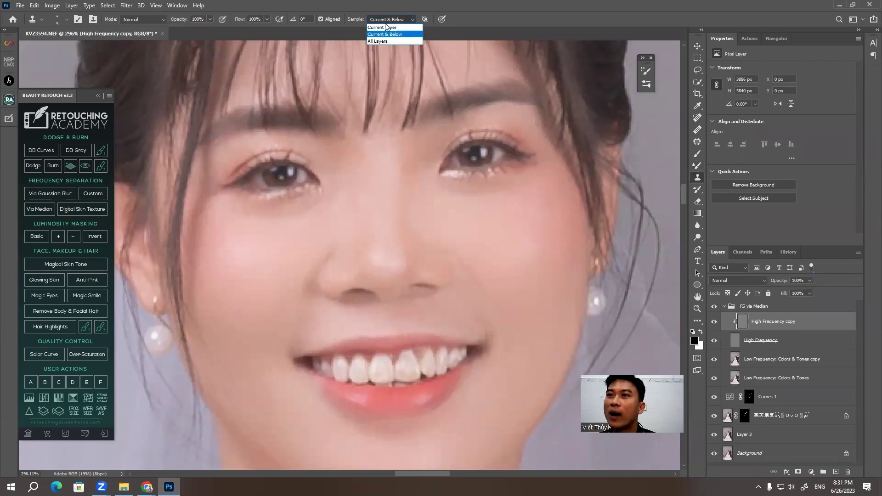
left_click(384, 26)
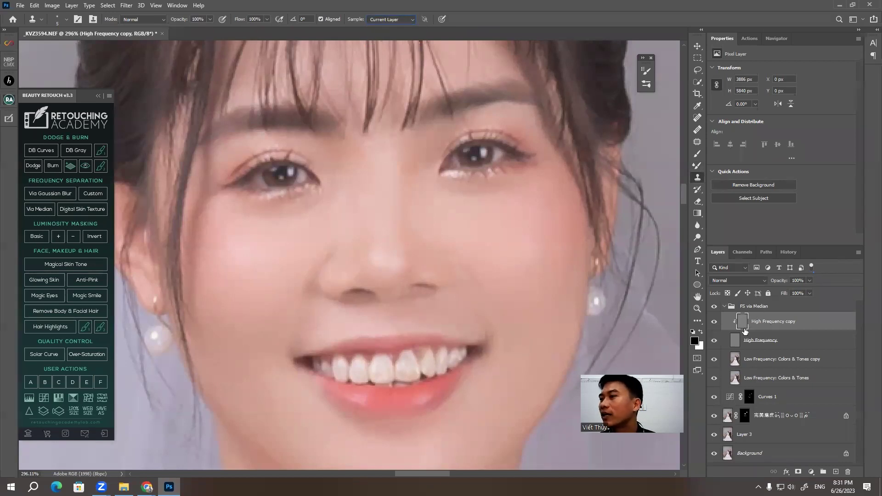
left_click(390, 18)
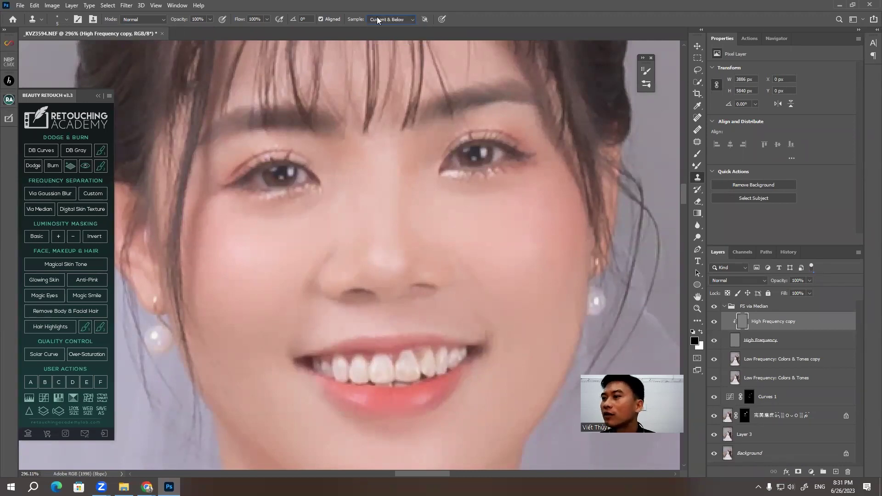
left_click(377, 19)
left_click(387, 28)
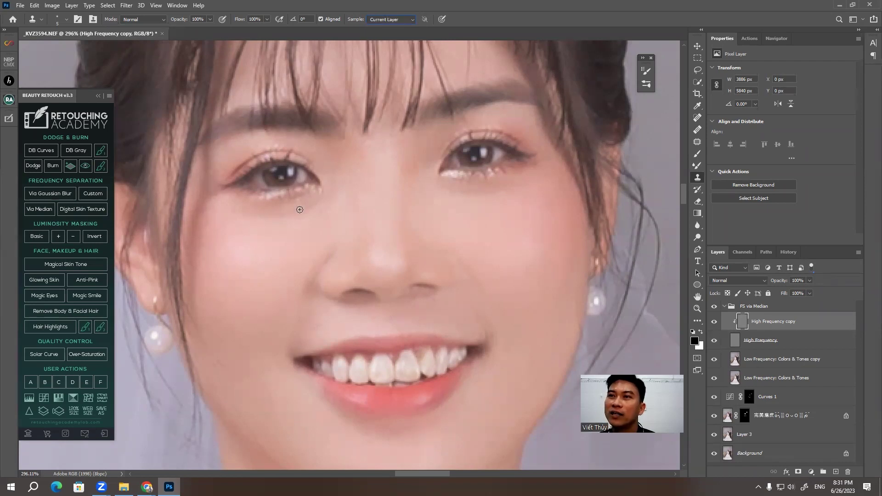
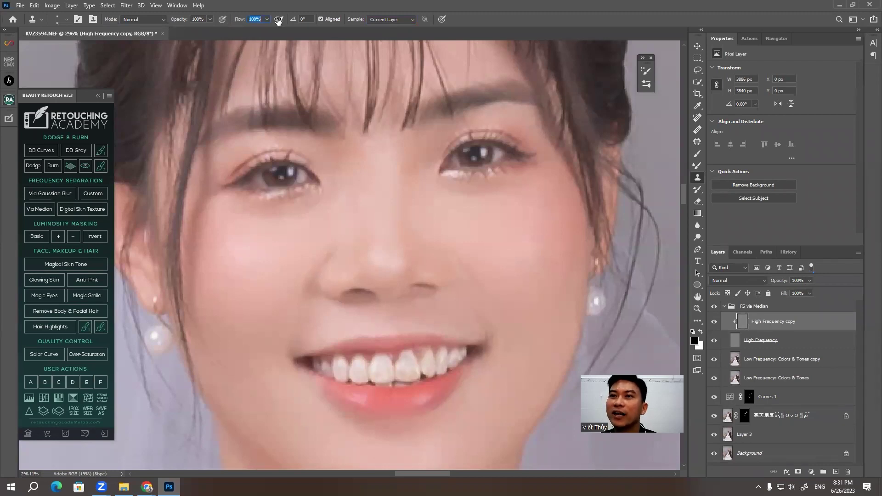
Compare the retouch with the original by hiding and re-showing the retouching group
scroll(348, 127, "down", 2, "alt")
scroll(358, 184, "down", 3)
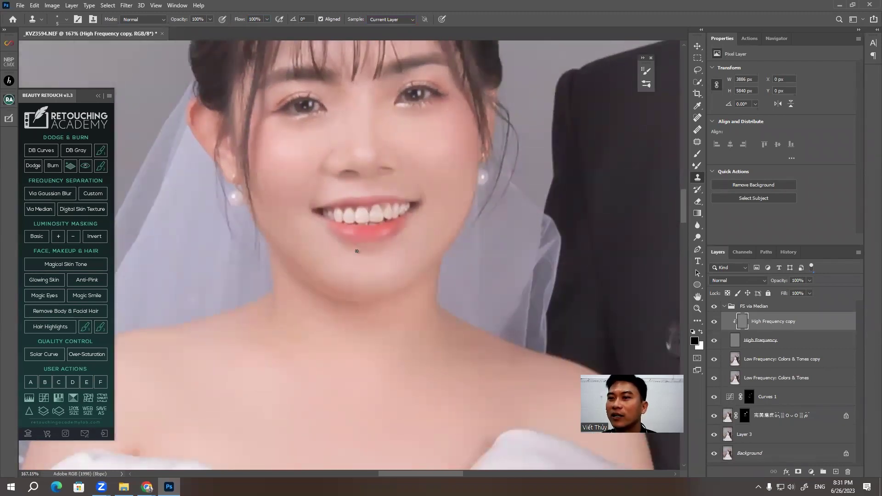
scroll(368, 212, "up", 3, "alt")
scroll(341, 230, "up", 2, "alt")
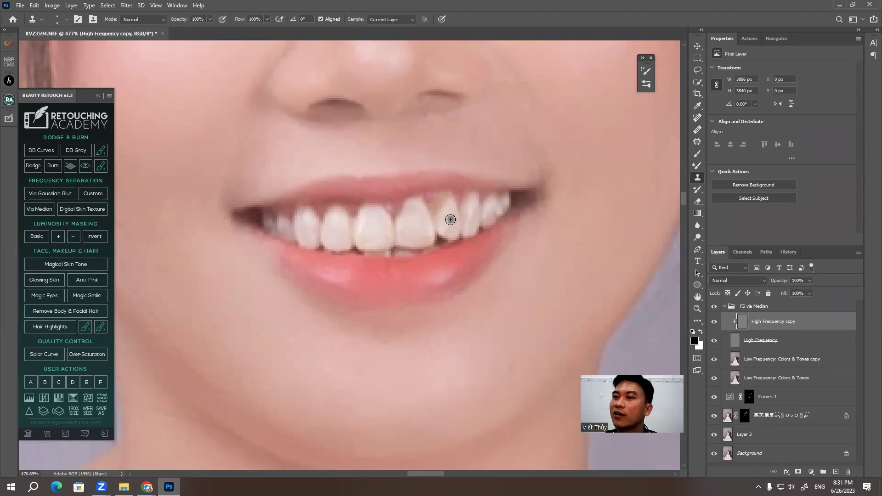
left_click(715, 306)
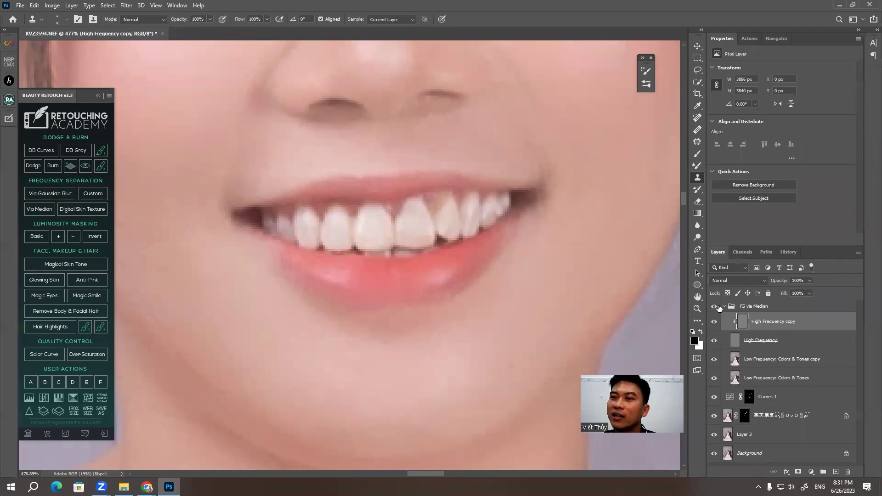
left_click(715, 307)
On the Low Frequency: Colors & Tones copy layer, set the Mixer Brush to size 80
scroll(195, 198, "down", 3)
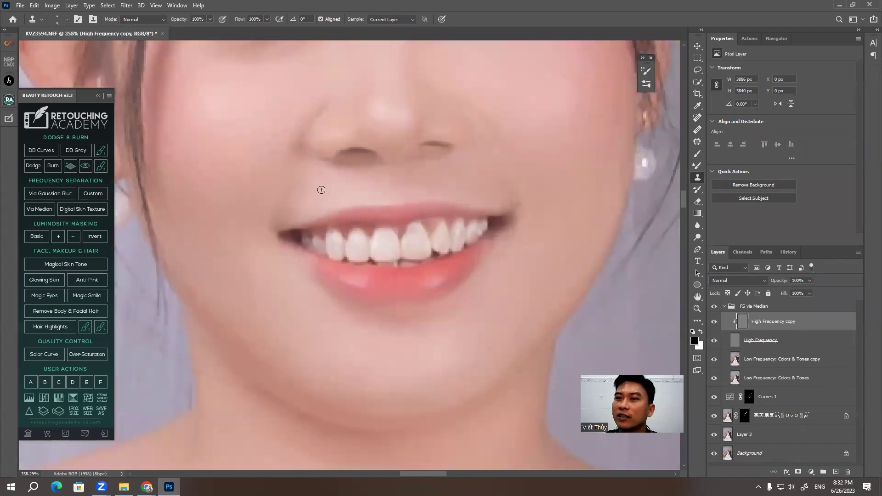
left_click_drag(451, 235, 441, 198)
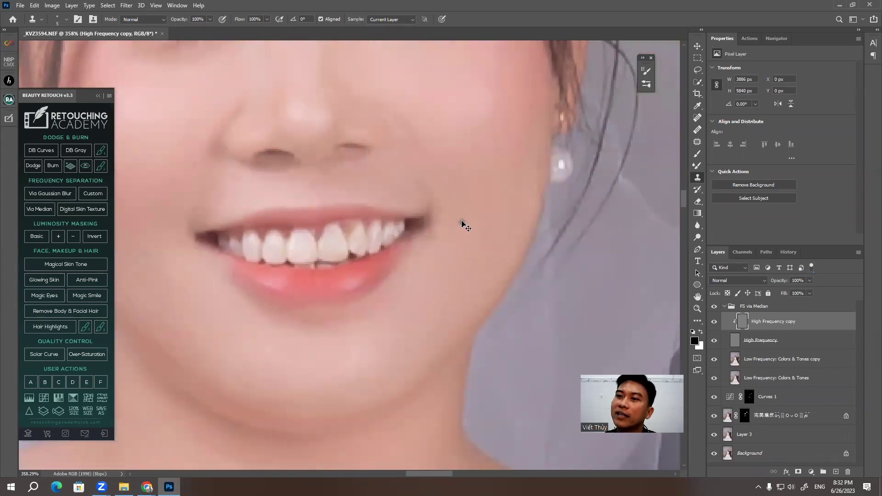
scroll(462, 221, "down", 5)
scroll(339, 215, "down", 3)
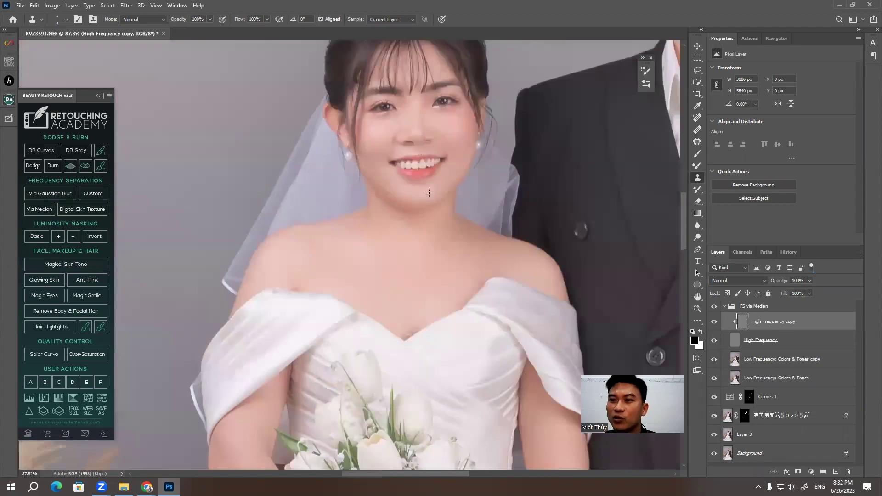
scroll(339, 215, "down", 2)
scroll(482, 325, "down", 3)
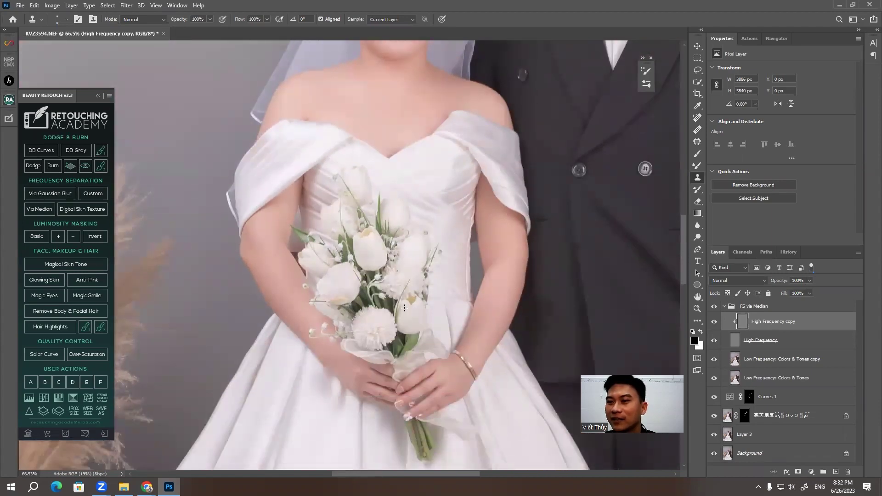
scroll(482, 326, "up", 2)
scroll(445, 300, "up", 2)
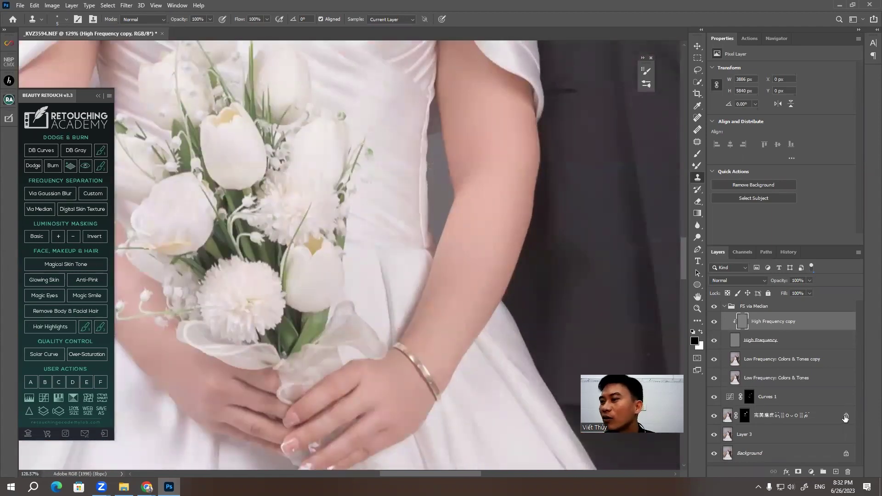
left_click(733, 360)
key("b")
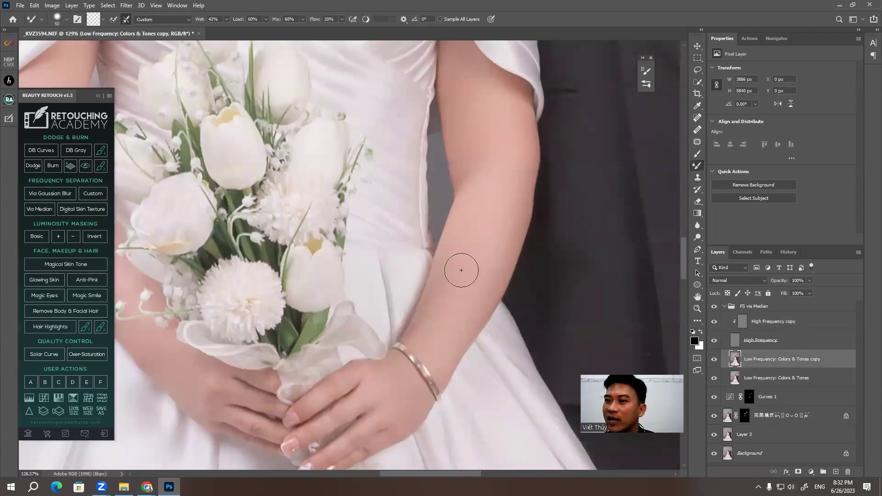
key("bracketright")
key("bracketright")
key("bracketright")
key("bracketright")
key("bracketright")
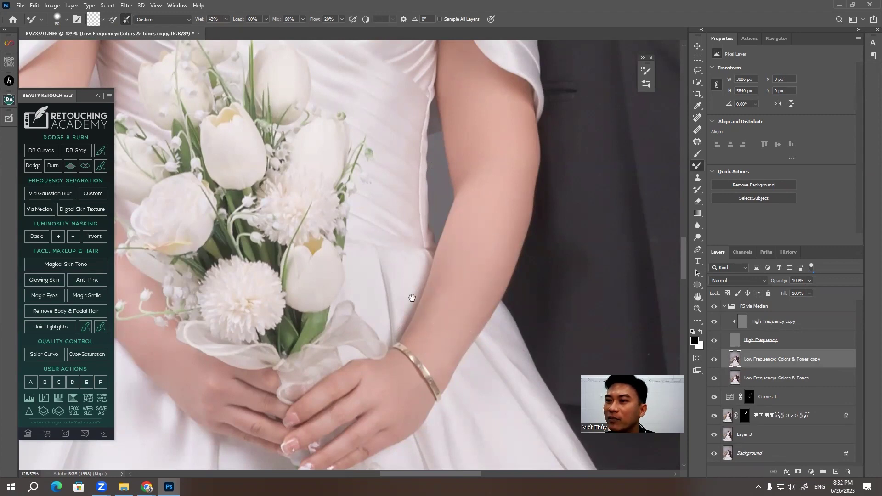
Blend uneven skin tones along the bride's other arm toward the hand with the bracelet
left_click_drag(412, 298, 444, 258)
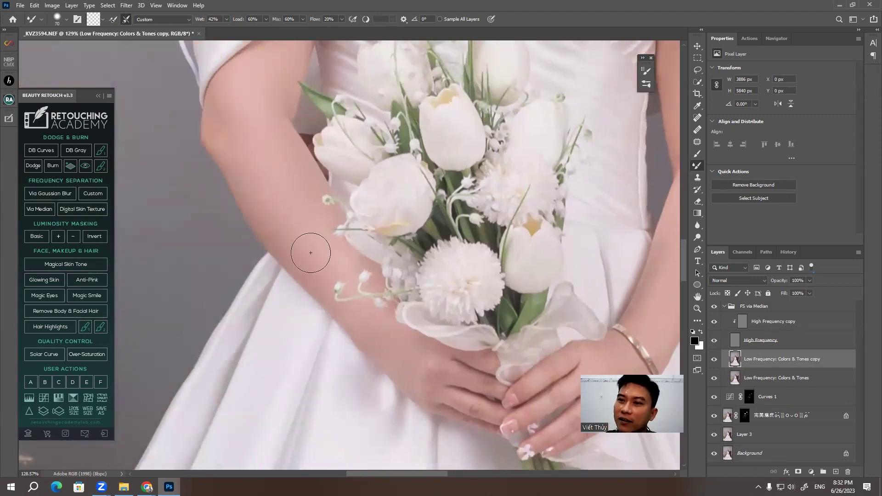
left_click_drag(346, 270, 305, 221)
key("bracketright")
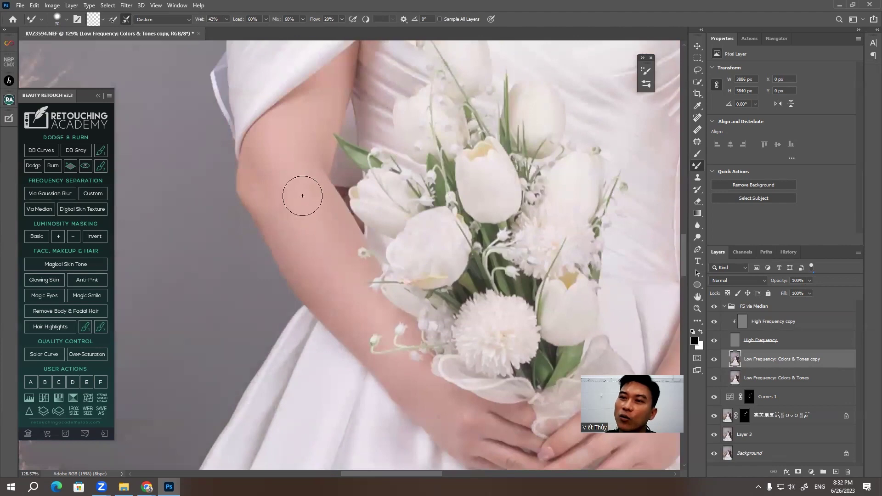
mouse_move(335, 282)
left_mouse_down()
mouse_move(308, 240)
mouse_move(276, 241)
left_mouse_up()
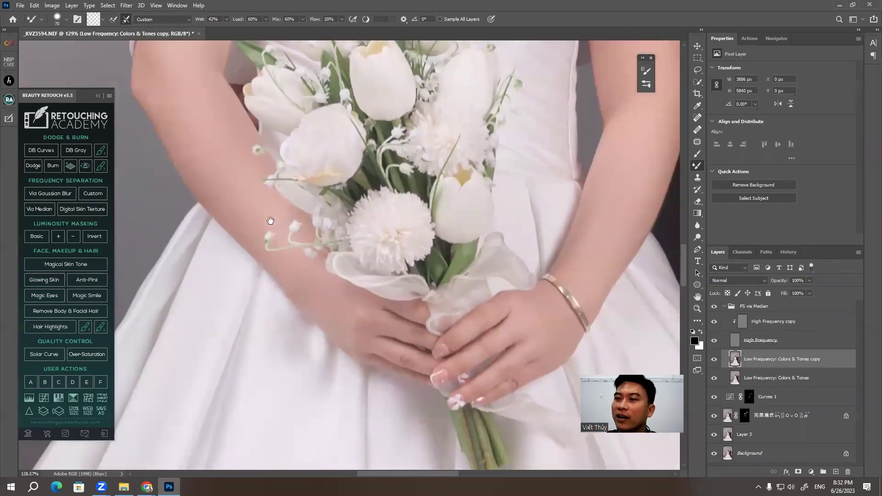
left_click_drag(413, 293, 267, 294)
key("bracketleft")
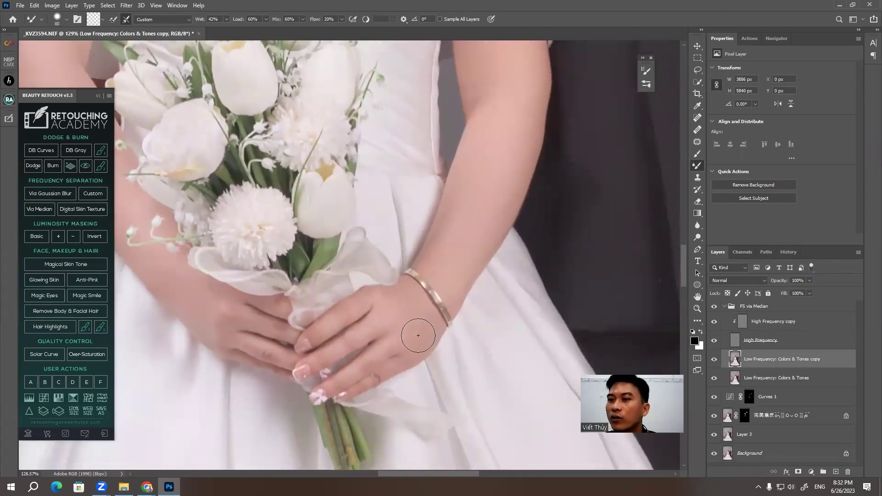
Blend the upper part of the arm and zoom out to check the result
scroll(476, 317, "up", 3)
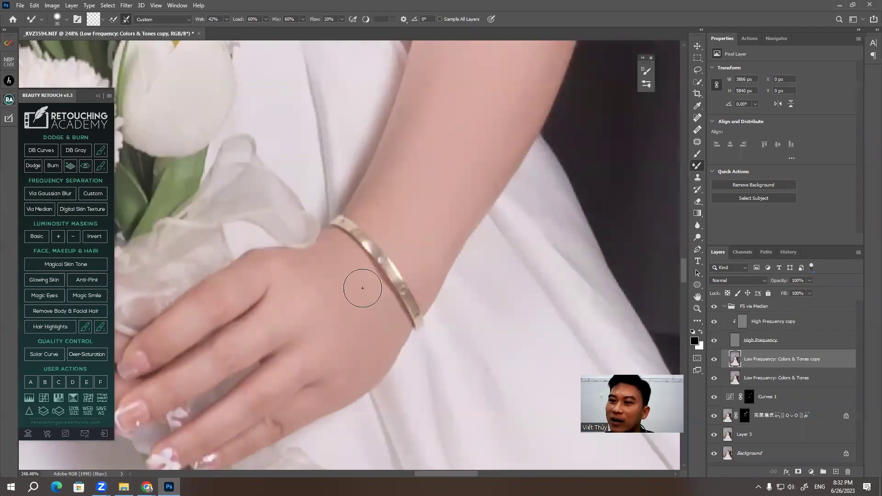
left_click_drag(374, 287, 369, 327)
scroll(369, 326, "up", 2)
scroll(457, 147, "up", 2)
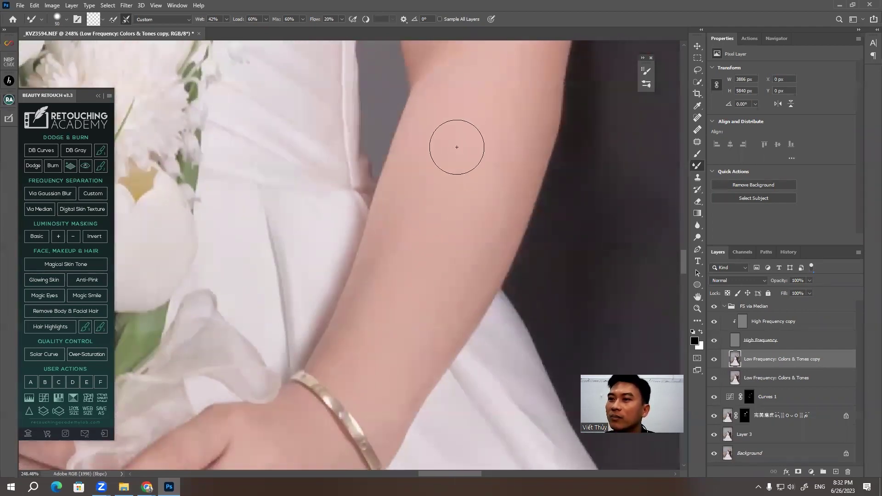
scroll(458, 152, "up", 2)
scroll(459, 254, "up", 2)
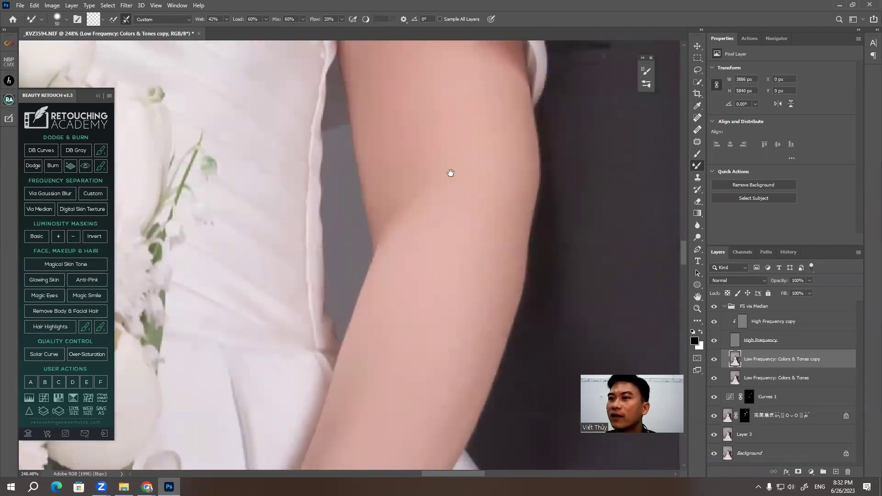
scroll(452, 266, "up", 2)
scroll(512, 201, "down", 2)
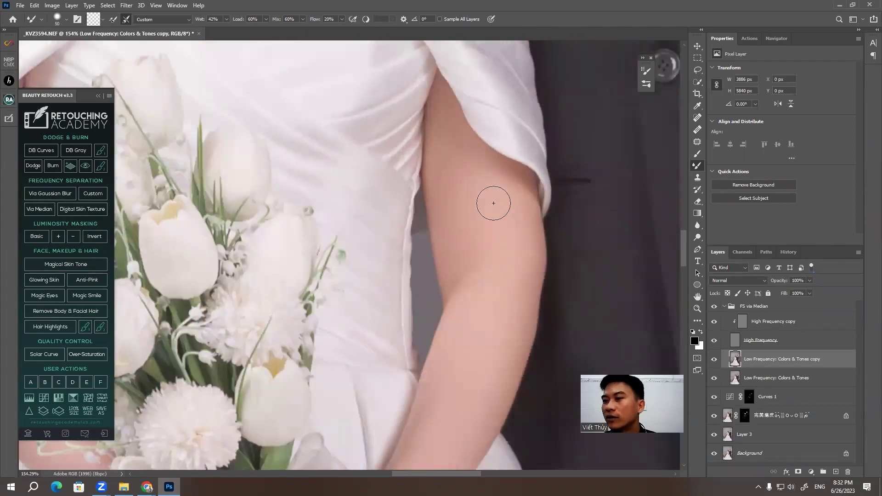
scroll(490, 199, "down", 2)
scroll(466, 229, "down", 1)
scroll(521, 247, "down", 2)
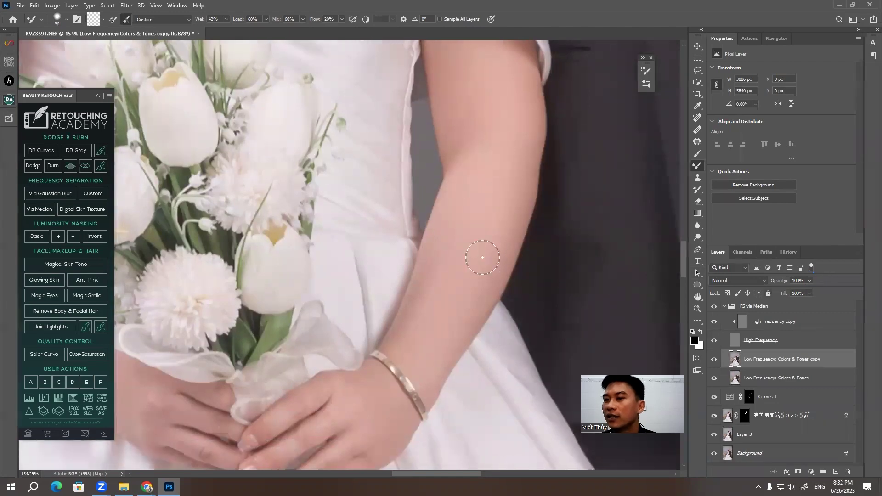
scroll(511, 267, "down", 2)
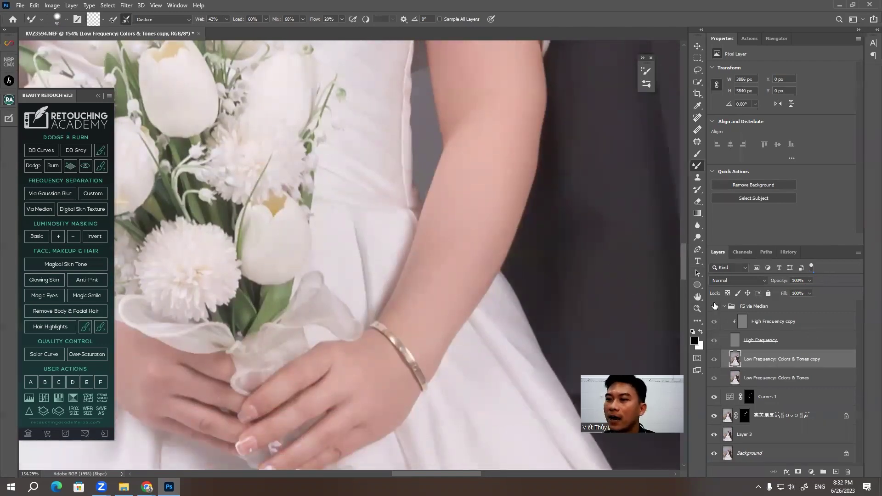
scroll(618, 251, "down", 4)
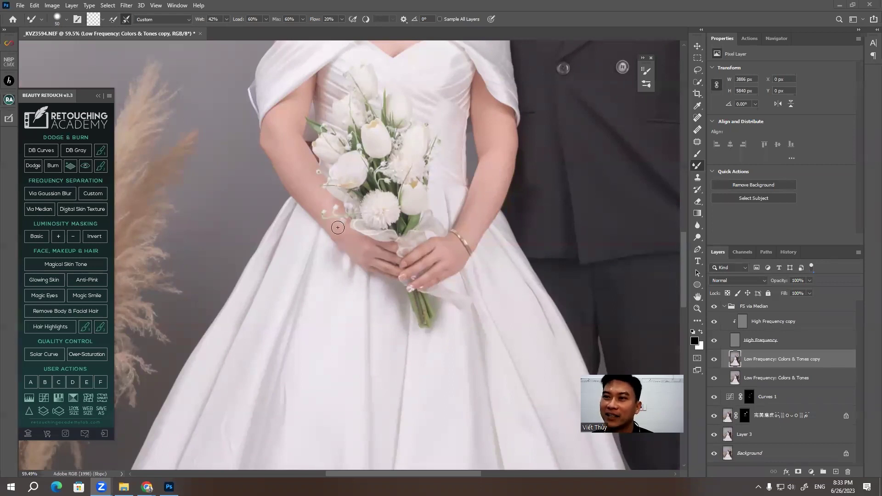
scroll(338, 228, "up", 3)
scroll(344, 239, "up", 2)
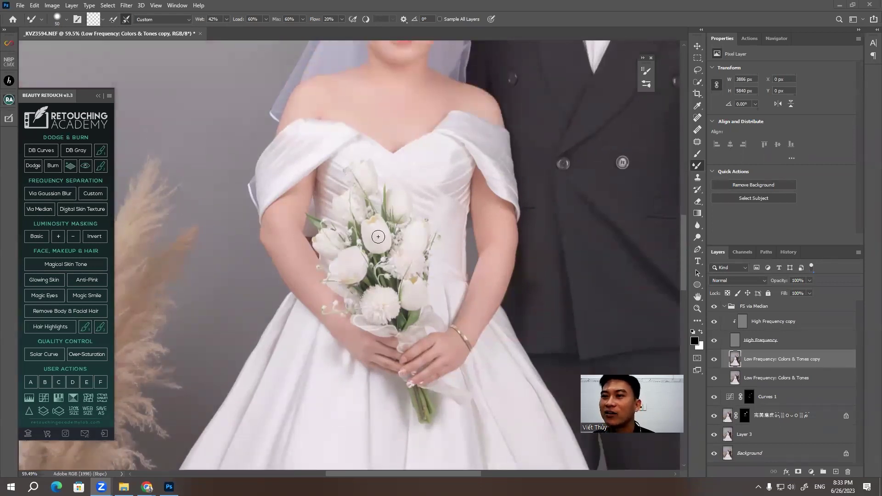
scroll(378, 237, "down", 4)
scroll(370, 233, "down", 2)
scroll(351, 242, "down", 3)
scroll(285, 254, "down", 2)
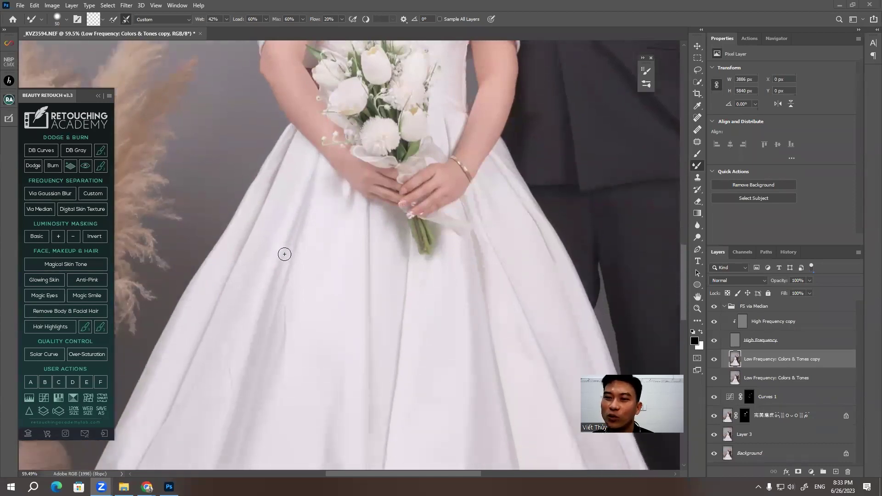
scroll(303, 251, "down", 2)
scroll(331, 250, "down", 4)
scroll(367, 248, "down", 2)
scroll(377, 249, "down", 2, "alt")
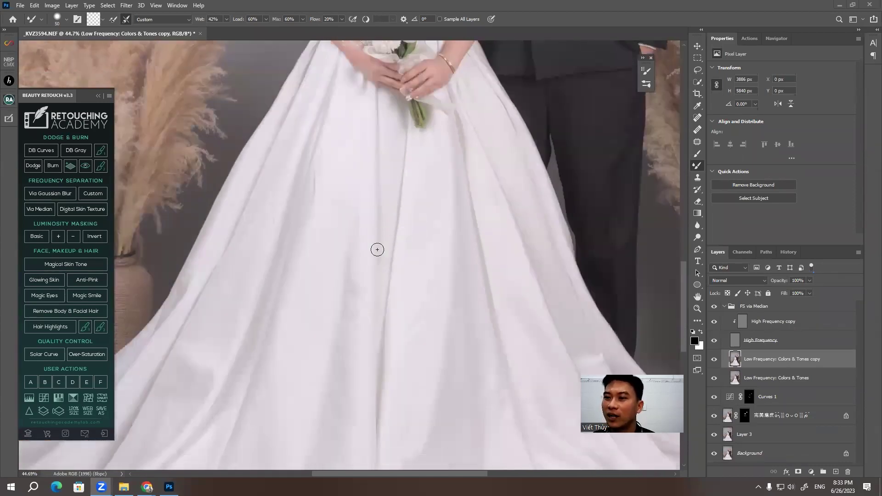
scroll(388, 242, "down", 2)
scroll(396, 257, "down", 3)
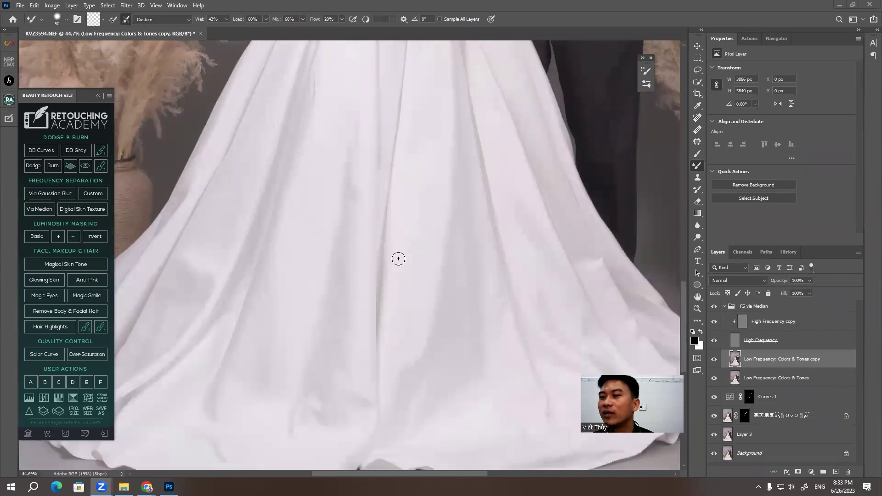
scroll(548, 312, "up", 1)
scroll(295, 200, "up", 2, "alt")
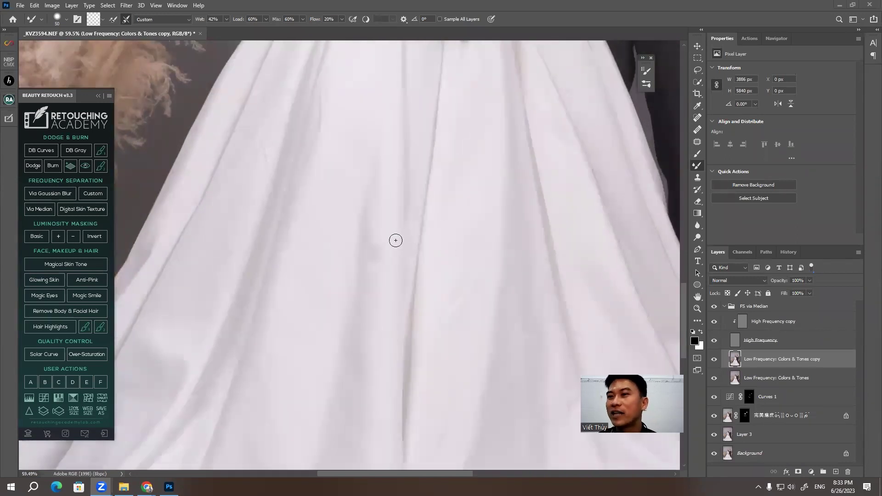
left_click_drag(374, 213, 369, 248)
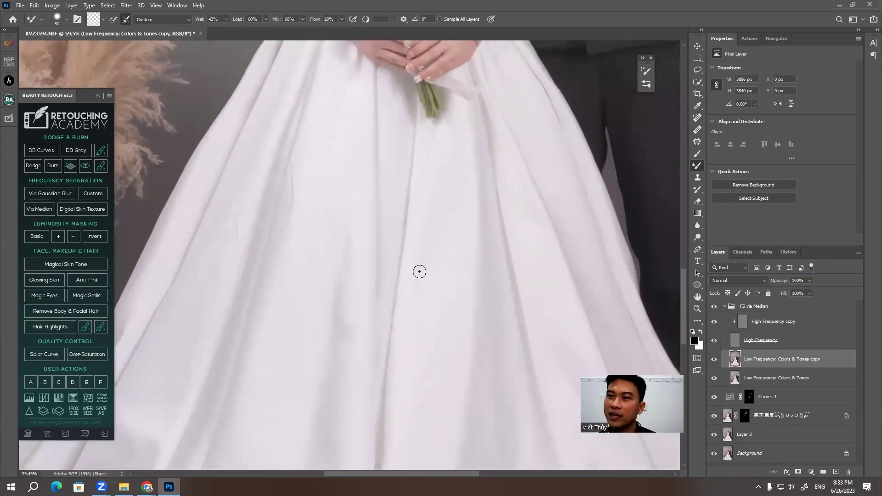
scroll(324, 376, "down", 2)
scroll(450, 368, "down", 2)
scroll(448, 354, "up", 1)
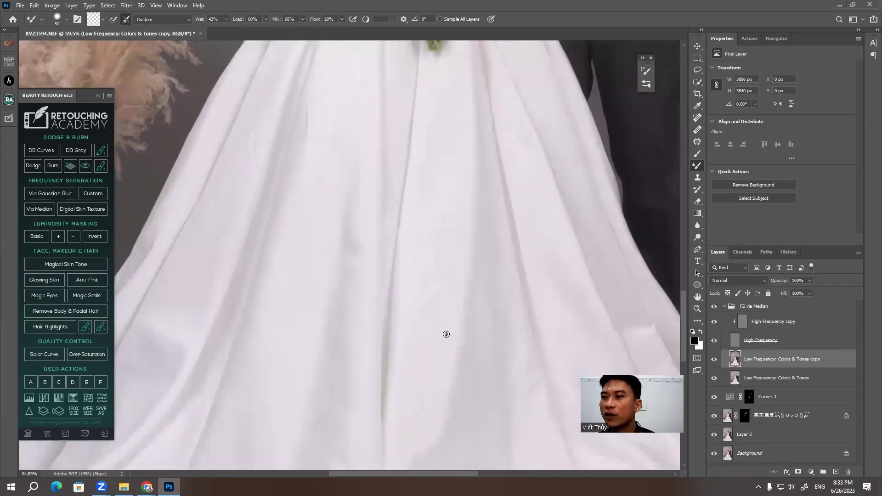
scroll(446, 334, "up", 1)
Enlarge the Mixer Brush and blend tonal blotches in the upper skirt folds
left_click_drag(402, 288, 379, 186)
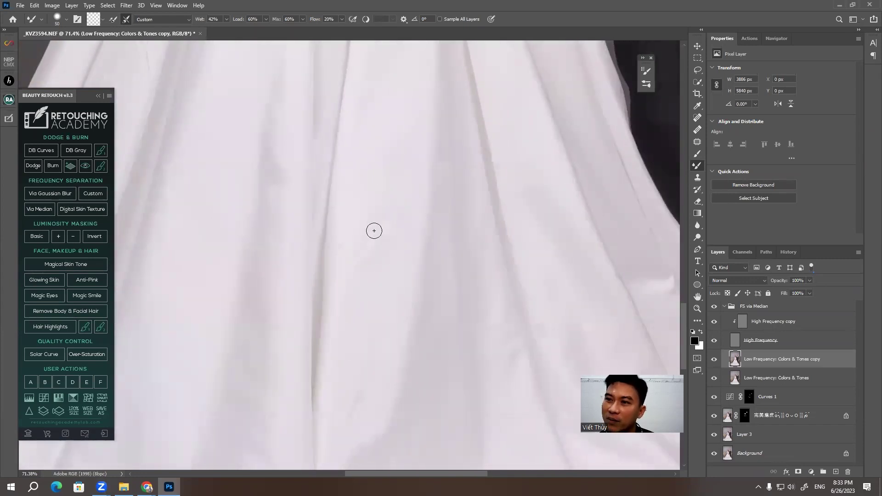
key("bracketright")
key("bracketright")
key("bracketright")
key("bracketright")
key("bracketright")
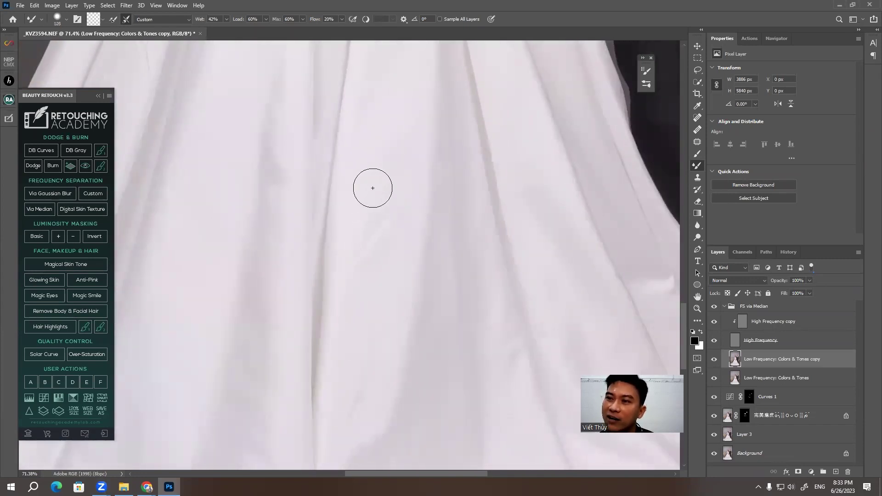
key("bracketright")
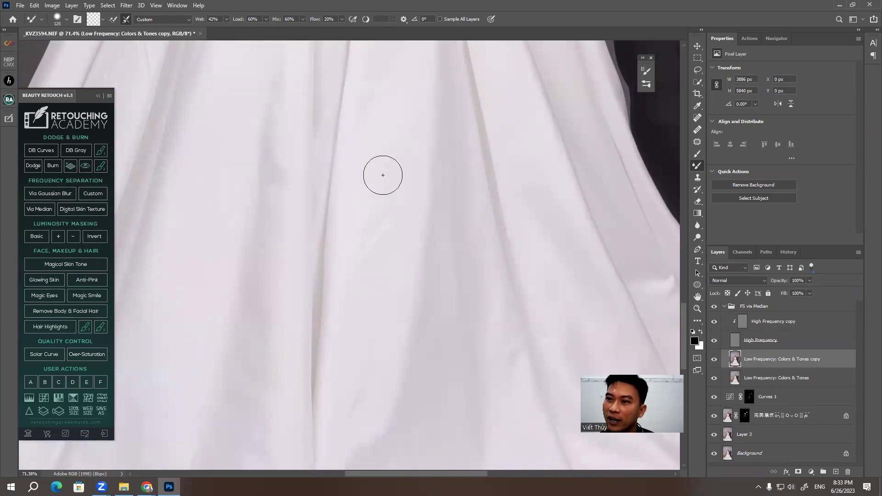
key("bracketright")
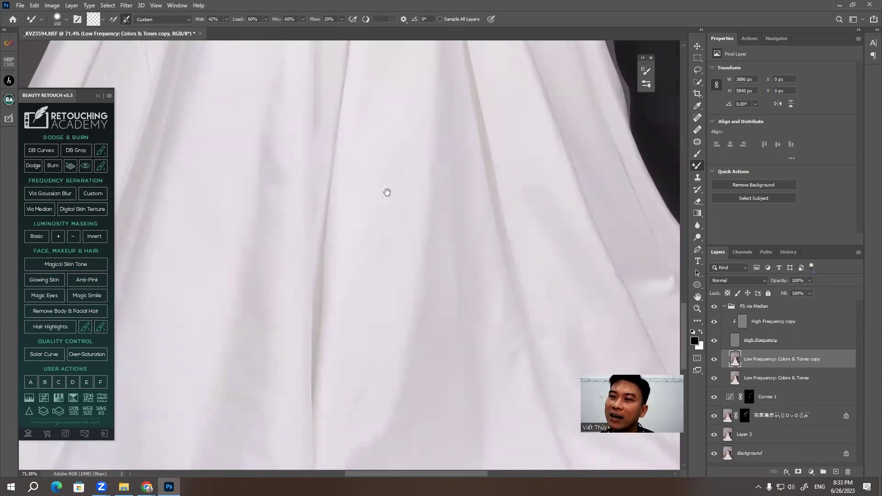
scroll(386, 191, "right", 1)
scroll(406, 246, "up", 2)
scroll(417, 319, "up", 2)
scroll(384, 250, "up", 2)
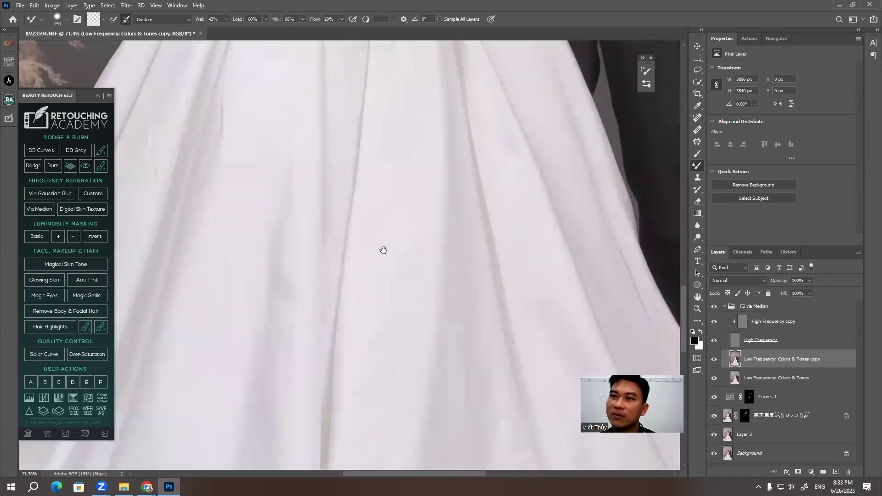
scroll(402, 271, "up", 2)
scroll(463, 216, "right", 1)
key("bracketleft")
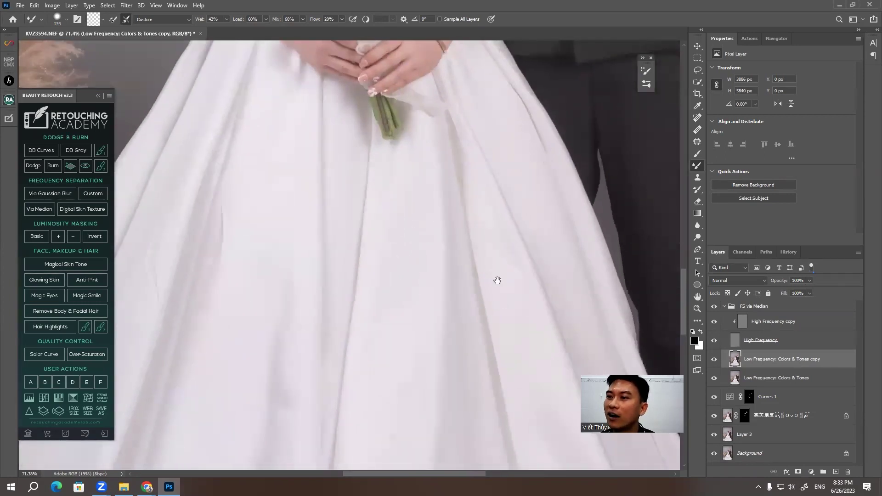
scroll(496, 280, "down", 2)
scroll(505, 294, "down", 2)
Grow the brush to 200 and blend the wide hem area of the skirt
key("bracketright")
scroll(500, 253, "down", 2)
key("bracketright")
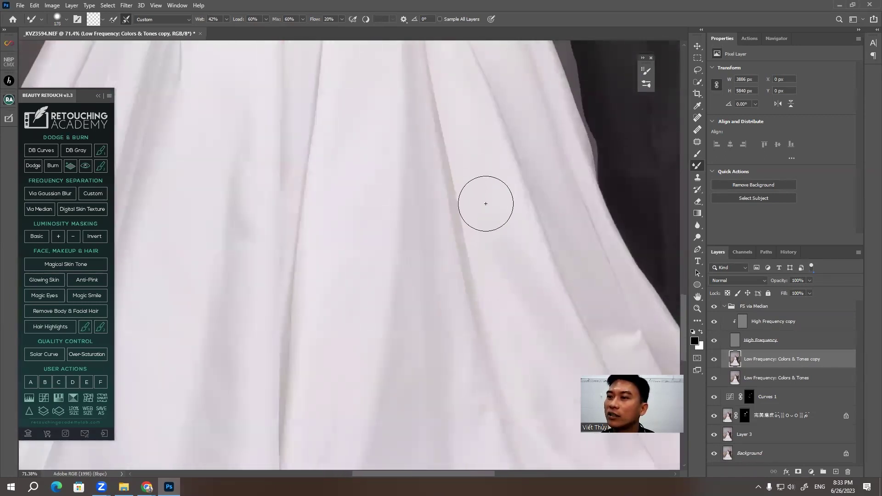
scroll(479, 186, "right", 1)
scroll(479, 184, "down", 2)
key("bracketright")
scroll(486, 259, "down", 2)
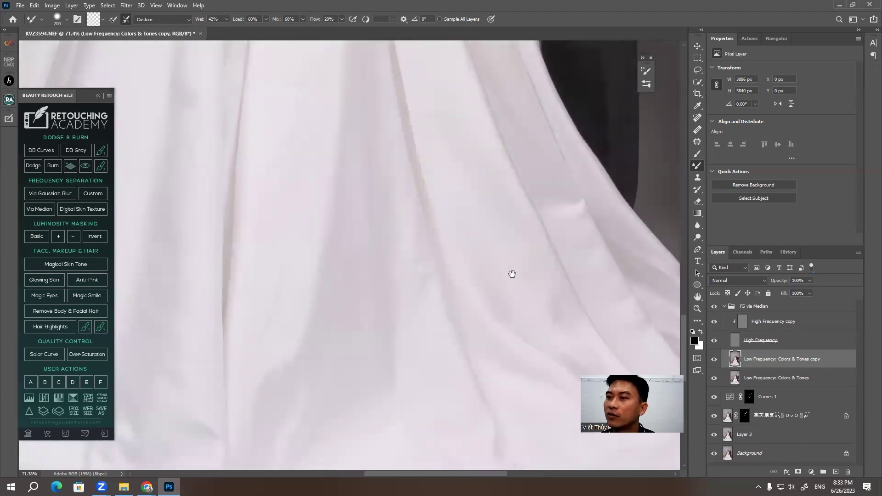
scroll(512, 274, "right", 1)
scroll(523, 292, "down", 2)
key("bracketright")
scroll(505, 276, "right", 1)
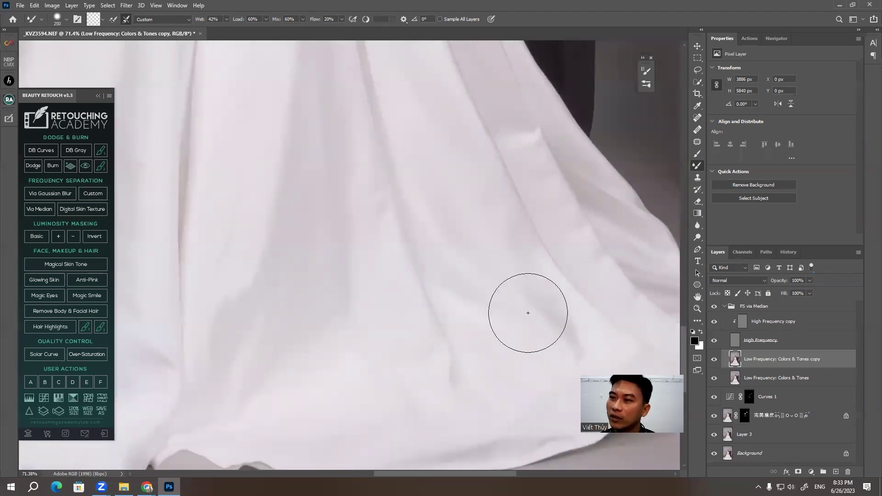
scroll(517, 257, "up", 1)
scroll(413, 331, "left", 1)
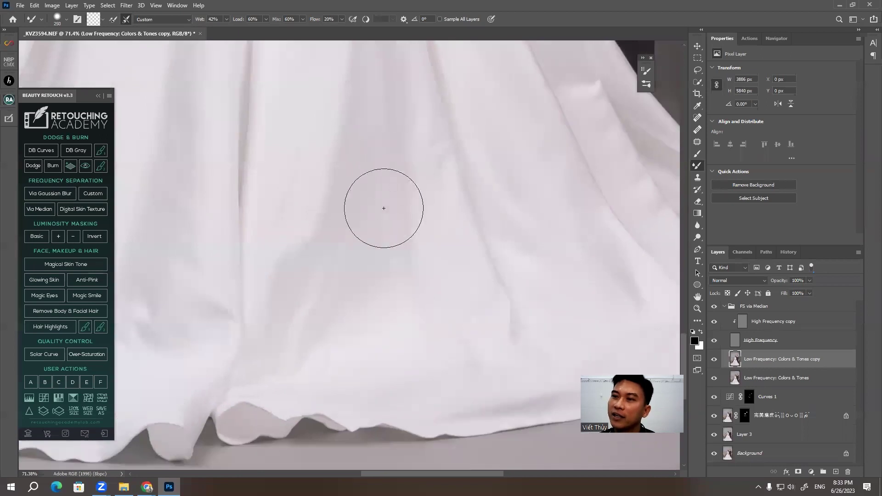
scroll(382, 184, "up", 1)
scroll(366, 222, "down", 1)
Blend the middle of the skirt with the brush set between 175 and 200
key("bracketleft")
key("bracketleft")
scroll(391, 161, "right", 1)
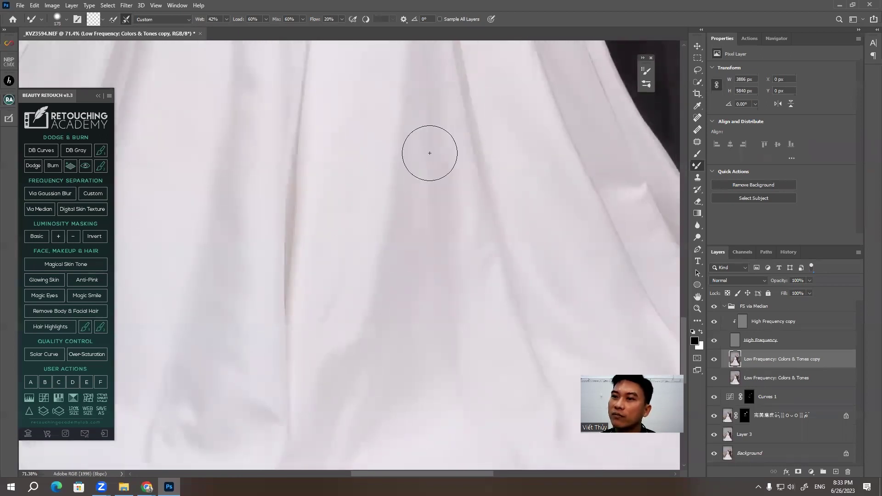
scroll(431, 142, "down", 1)
scroll(423, 262, "down", 2)
key("bracketright")
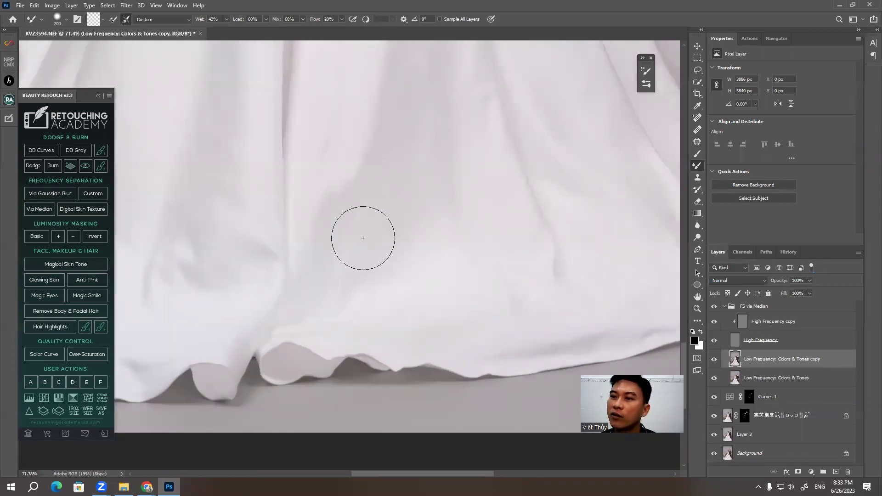
scroll(496, 282, "up", 2)
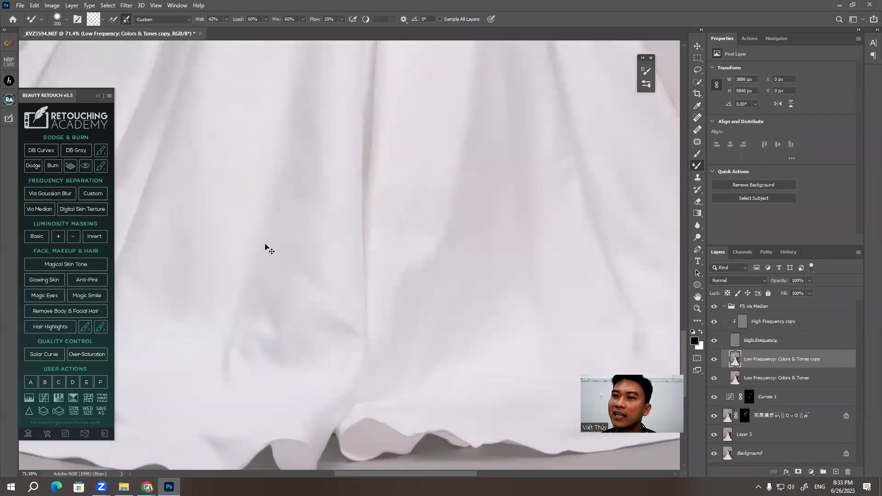
left_click_drag(265, 248, 356, 264)
scroll(322, 257, "up", 1)
scroll(413, 156, "up", 1)
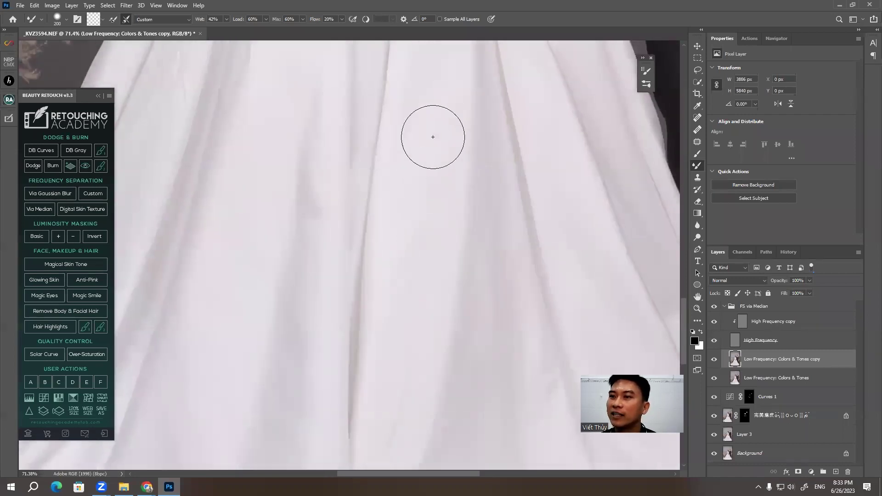
scroll(496, 237, "left", 1)
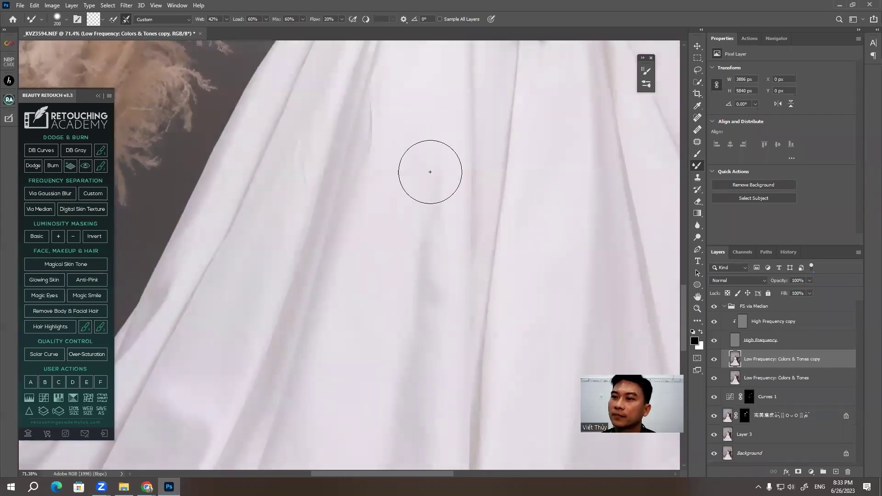
scroll(421, 167, "left", 1)
scroll(404, 291, "left", 1)
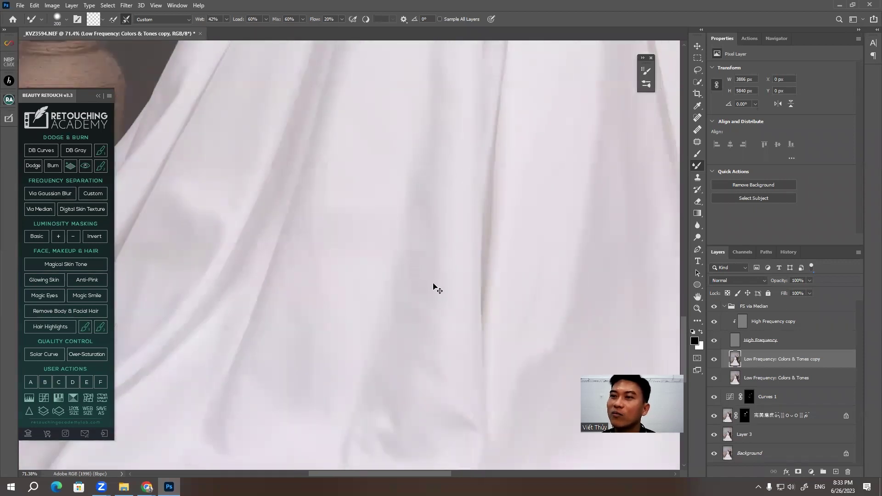
Blend the skirt near the hem, using a 150 brush along the dress edge
key("bracketright")
scroll(417, 315, "down", 1)
scroll(415, 216, "down", 1)
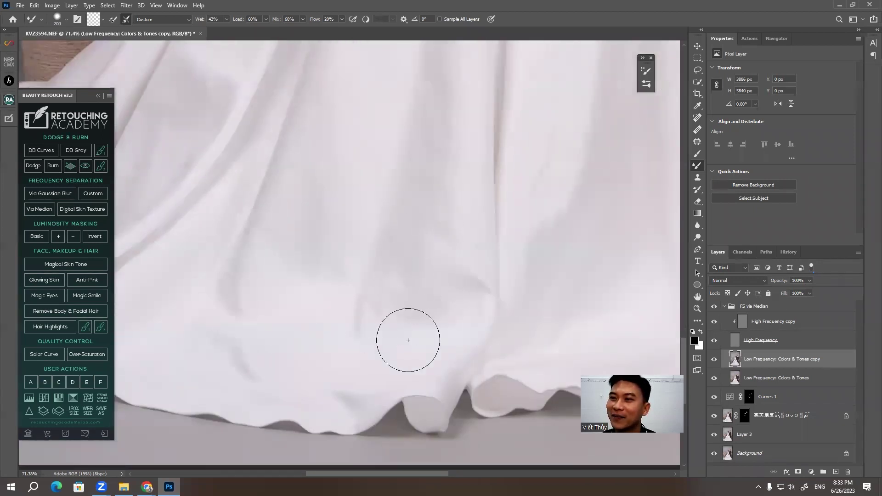
scroll(445, 192, "up", 1)
scroll(423, 197, "up", 1)
scroll(423, 165, "up", 2)
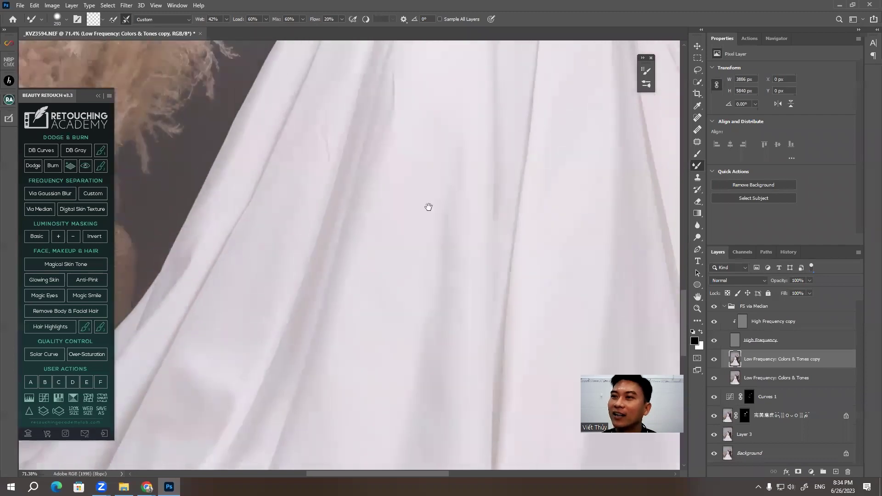
scroll(425, 175, "up", 1)
scroll(421, 143, "down", 1)
scroll(433, 256, "up", 1)
key("bracketleft")
key("bracketleft")
key("bracketleft")
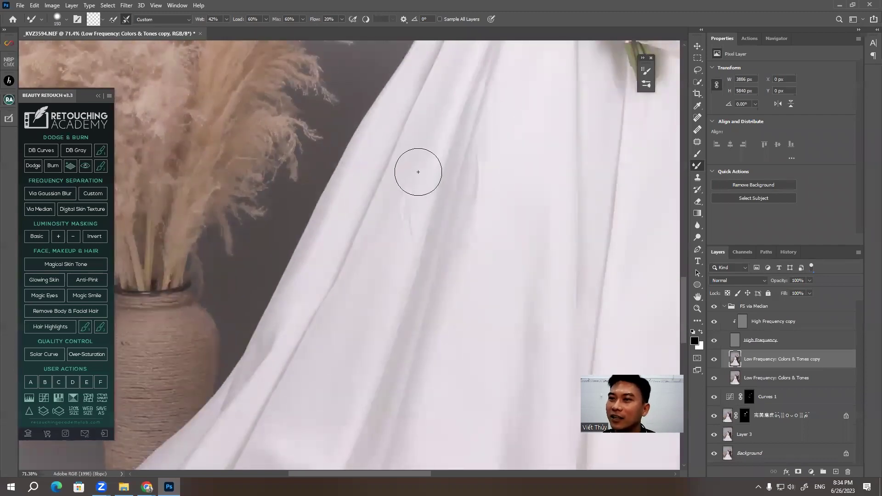
key("bracketleft")
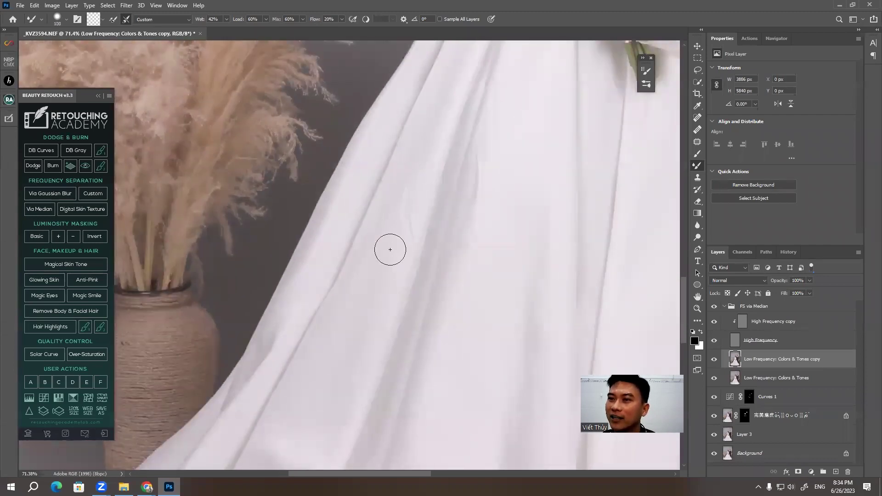
key("bracketright")
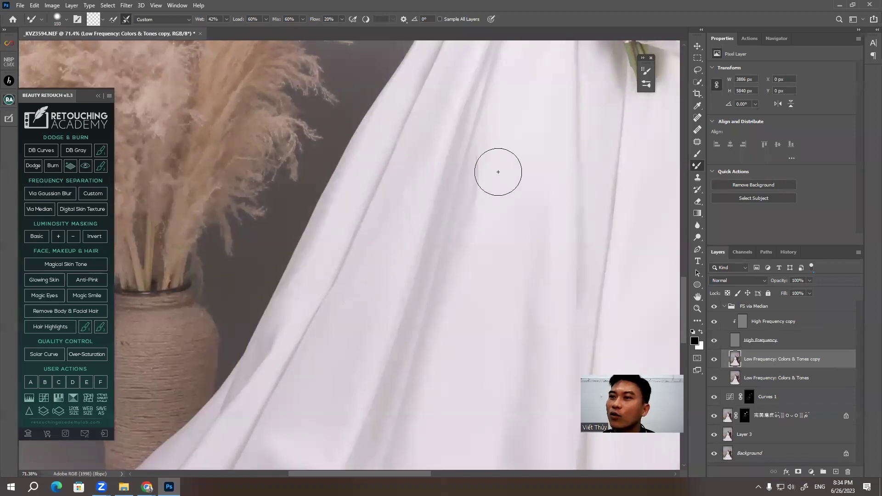
scroll(478, 239, "down", 1)
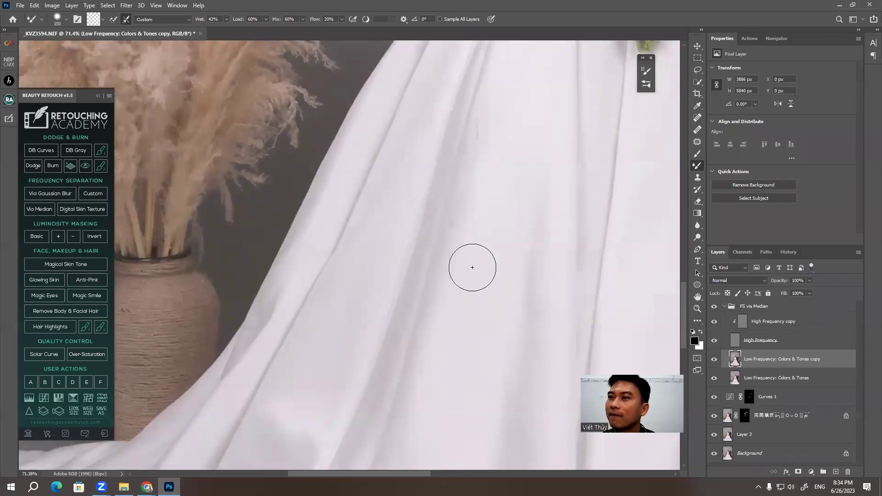
Blend the draped skirt folds beside the vase and pampas grass
left_click_drag(473, 265, 503, 113)
left_click_drag(457, 273, 378, 151)
key("bracketright")
key("bracketright")
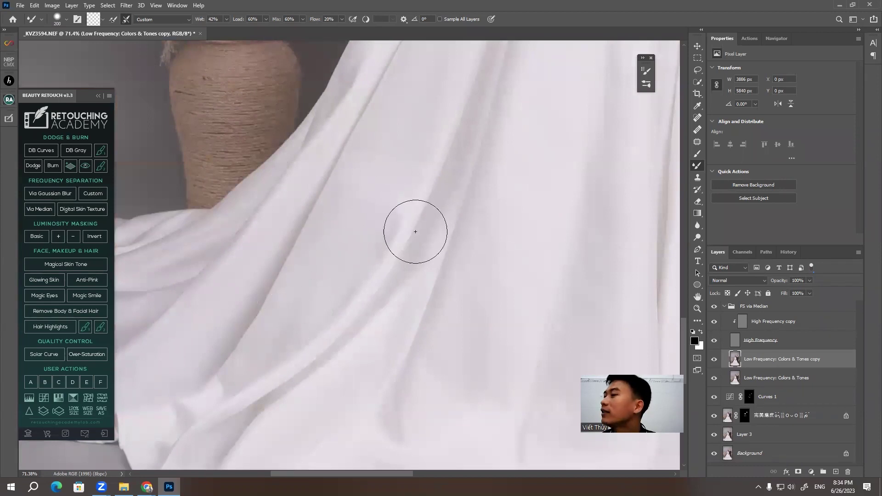
scroll(421, 237, "up", 3)
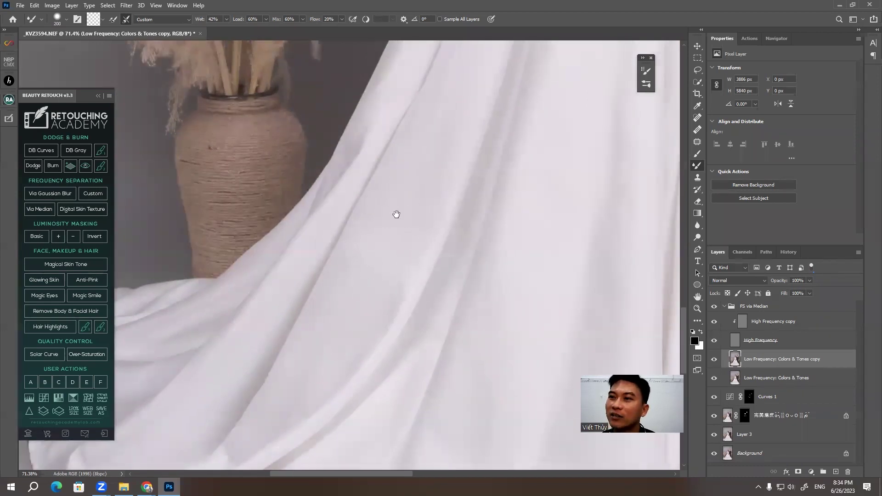
scroll(427, 174, "up", 2)
left_click_drag(436, 119, 406, 219)
key("bracketleft")
left_click_drag(414, 142, 461, 122)
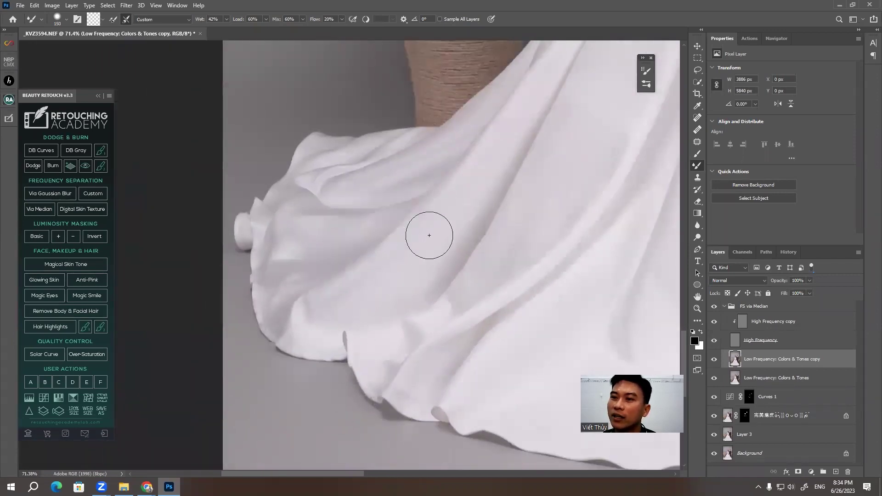
left_click_drag(342, 240, 290, 258)
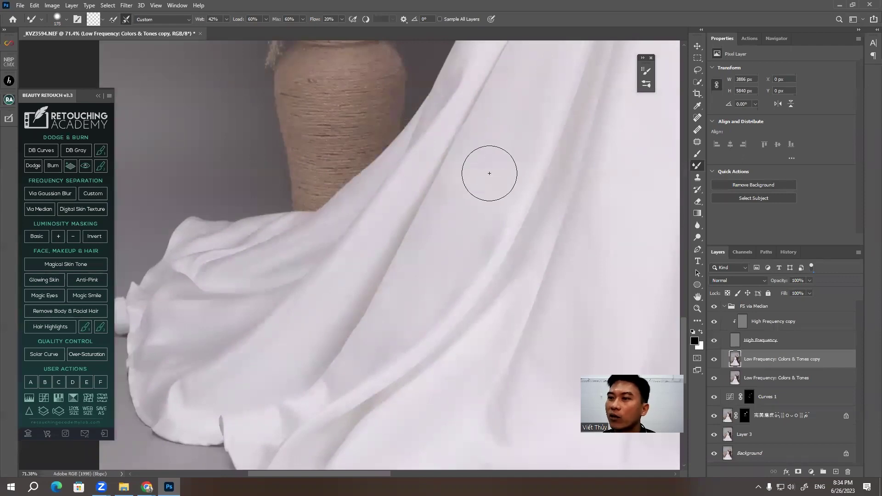
Blend the lower skirt just above the hem and floor
left_click_drag(489, 174, 423, 265)
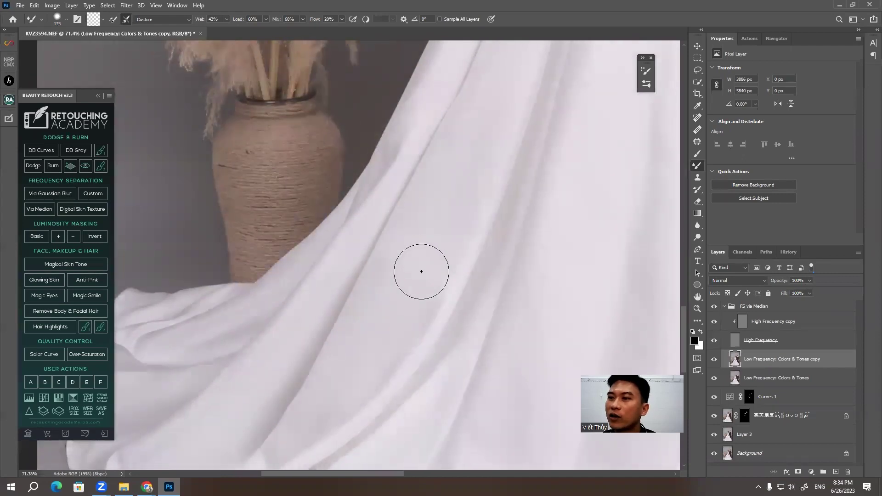
left_click_drag(481, 123, 378, 244)
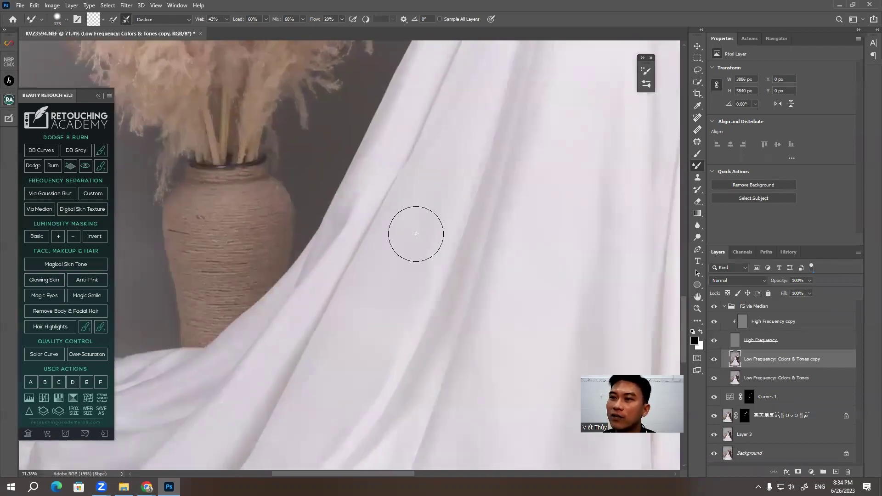
left_click_drag(500, 328, 469, 232)
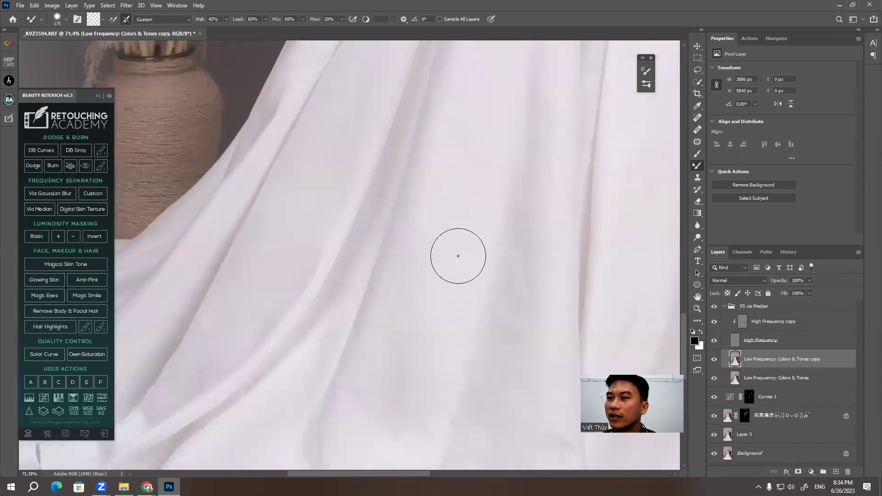
left_click_drag(479, 224, 419, 205)
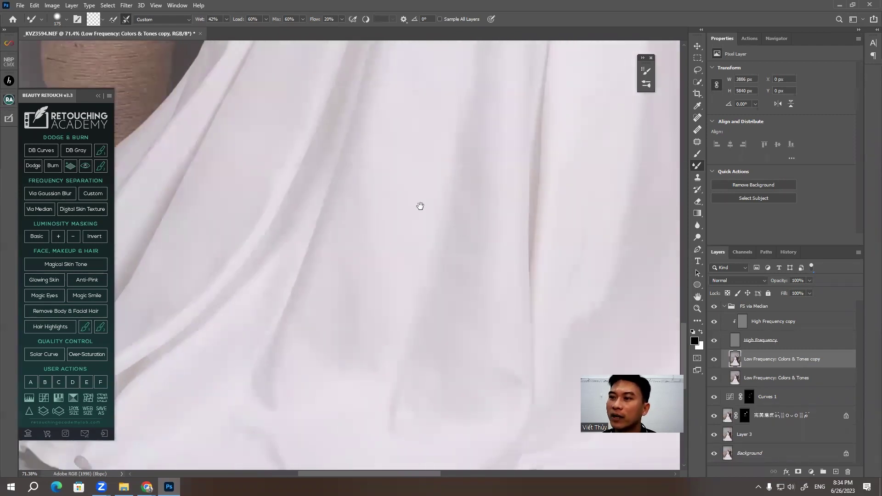
left_click_drag(461, 317, 453, 143)
left_click_drag(447, 216, 444, 159)
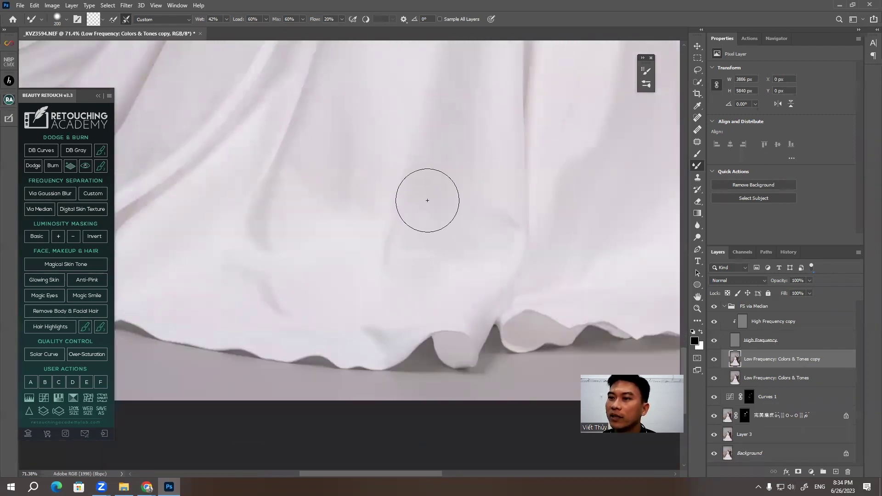
left_click_drag(367, 161, 405, 195)
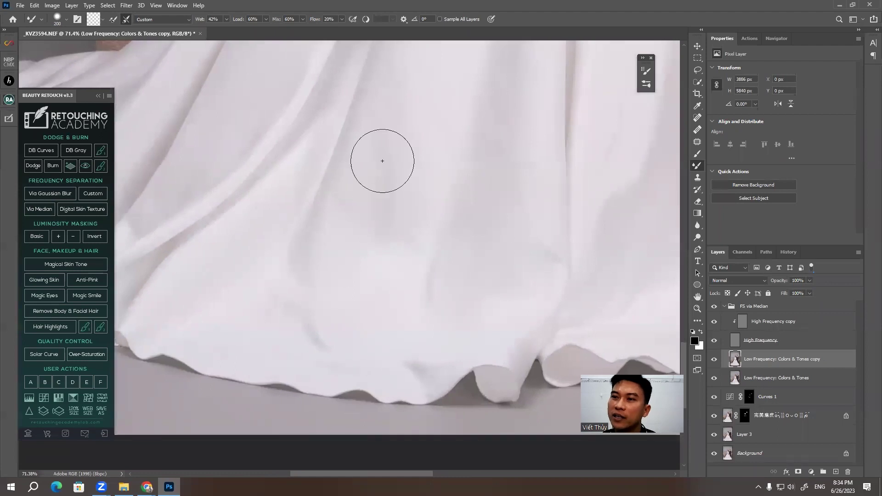
left_click_drag(380, 153, 368, 217)
Blend the bottom of the hem and the lower dress folds, adjusting brush size as needed
key("bracketright")
mouse_move(308, 334)
left_mouse_down()
mouse_move(342, 203)
mouse_move(363, 239)
left_mouse_up()
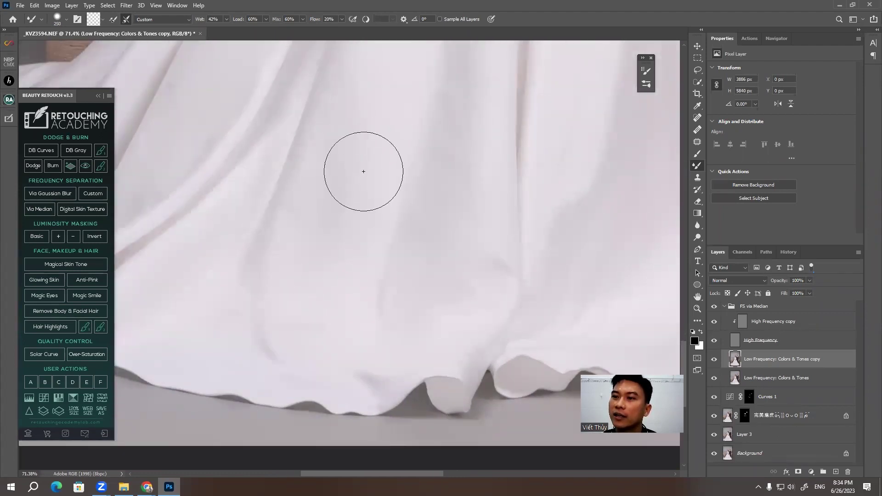
left_click_drag(358, 207, 349, 308)
left_click_drag(388, 199, 311, 223)
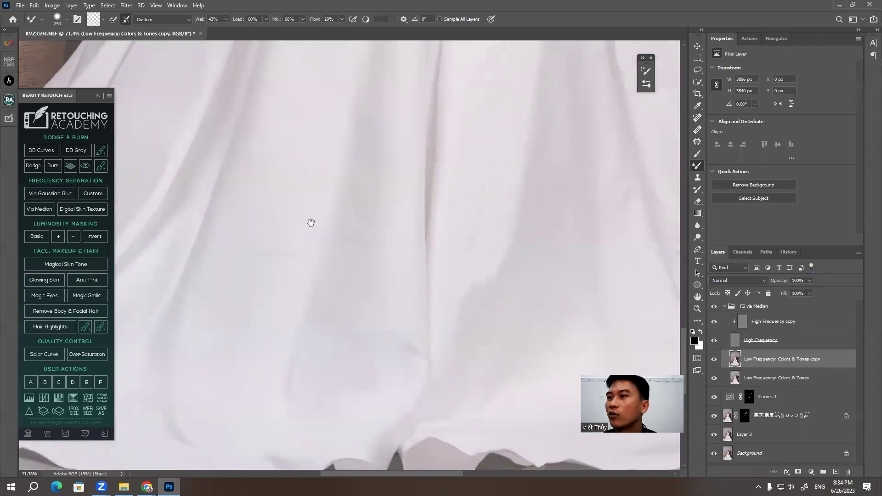
left_click_drag(525, 217, 486, 129)
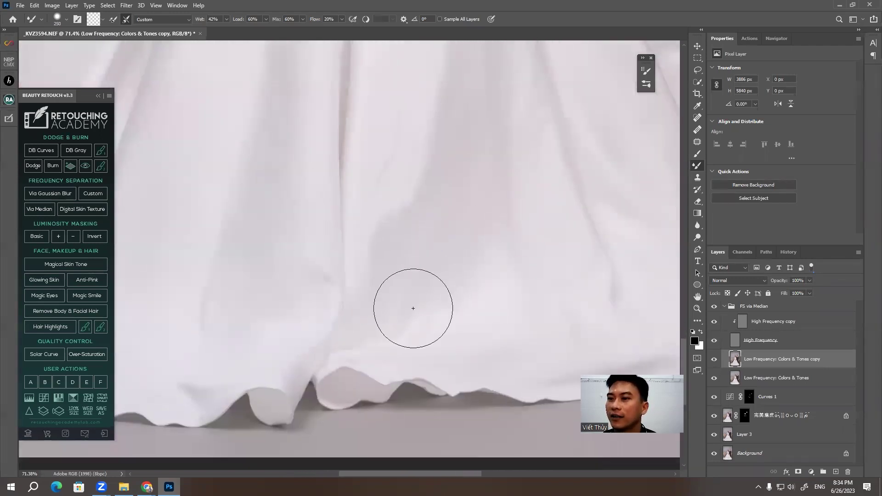
mouse_move(459, 262)
left_mouse_down()
mouse_move(511, 230)
mouse_move(494, 232)
left_mouse_up()
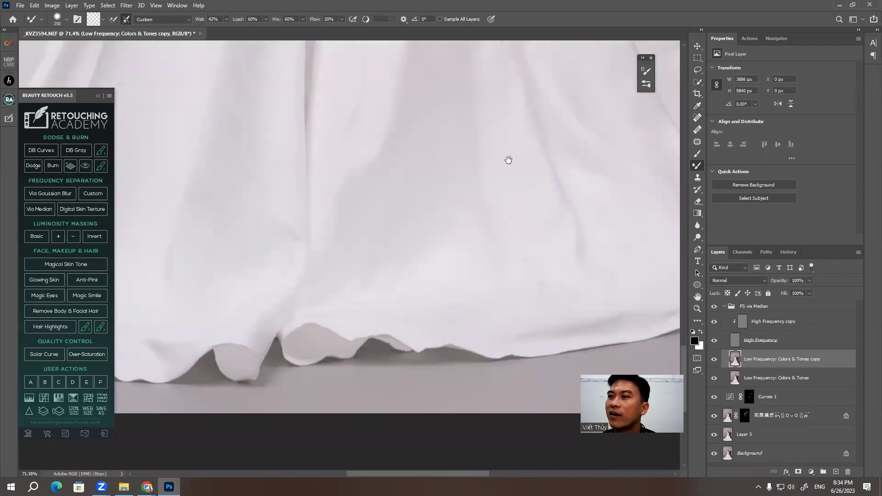
left_click_drag(508, 157, 508, 222)
mouse_move(486, 187)
left_mouse_down()
mouse_move(516, 238)
mouse_move(415, 173)
left_mouse_up()
scroll(505, 235, "up", 3)
key("bracketleft")
key("bracketleft")
left_click_drag(519, 268, 478, 172)
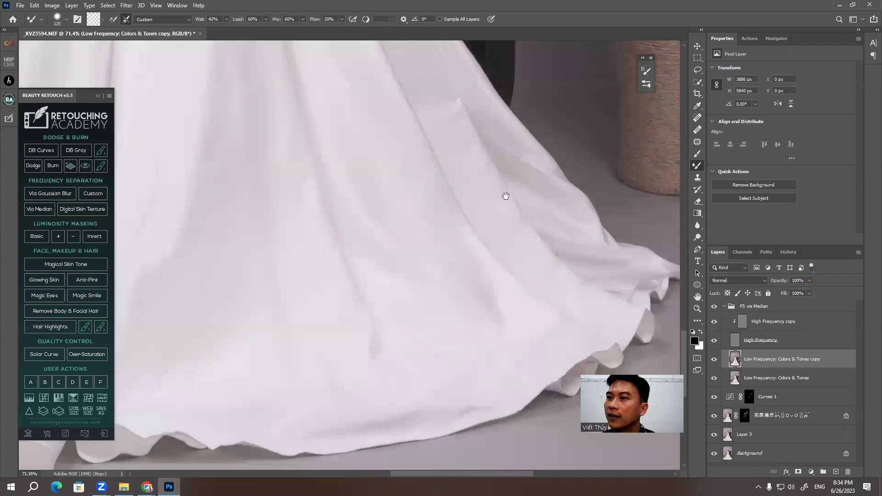
key("bracketright")
scroll(510, 173, "up", 5)
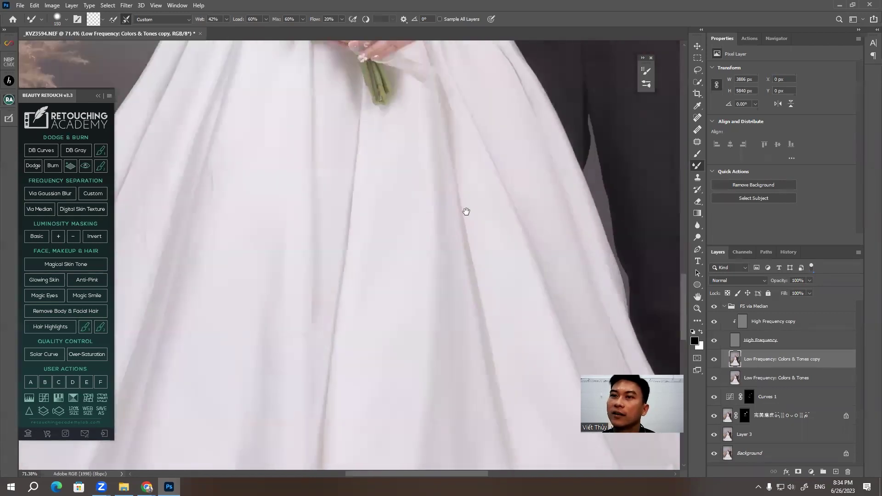
left_click_drag(466, 211, 495, 160)
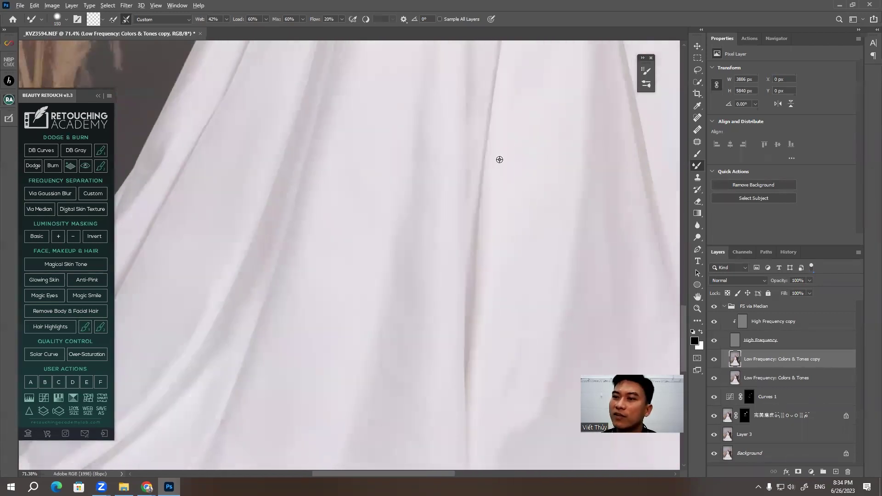
Zoom out to about 37% and Mixer-brush the trailing train on the low-frequency copy
scroll(499, 159, "down", 3)
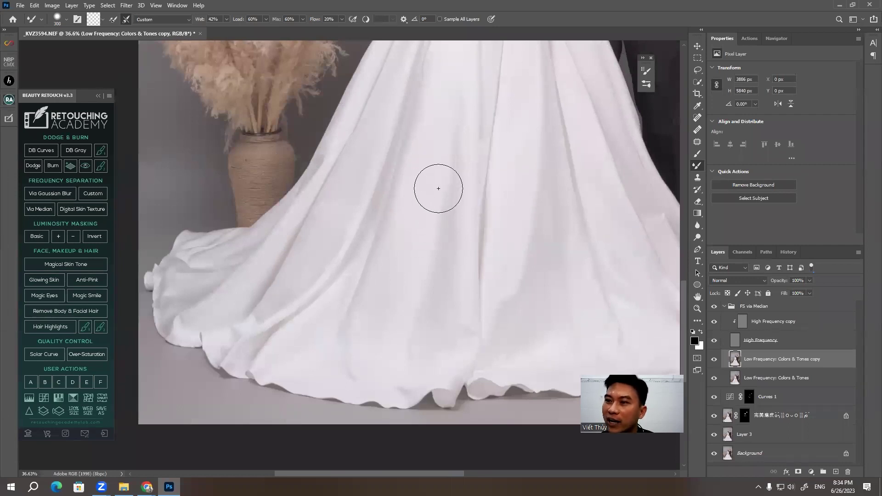
scroll(412, 216, "down", 3)
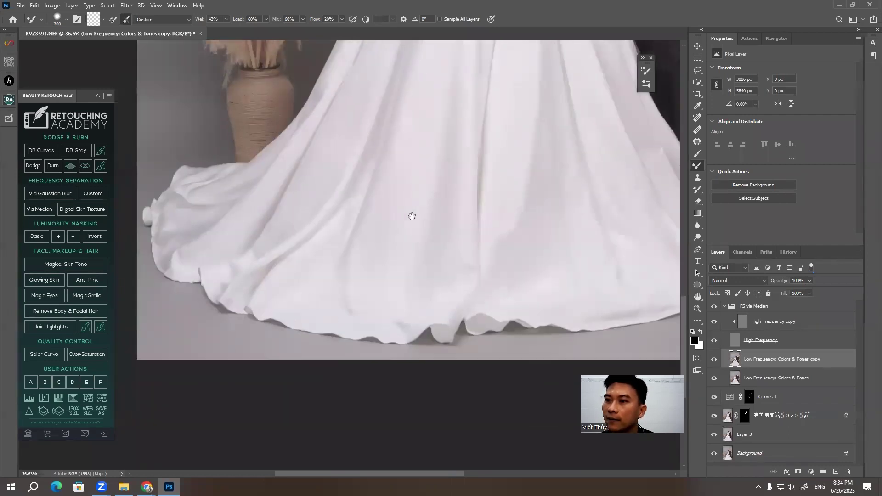
scroll(500, 256, "right", 2)
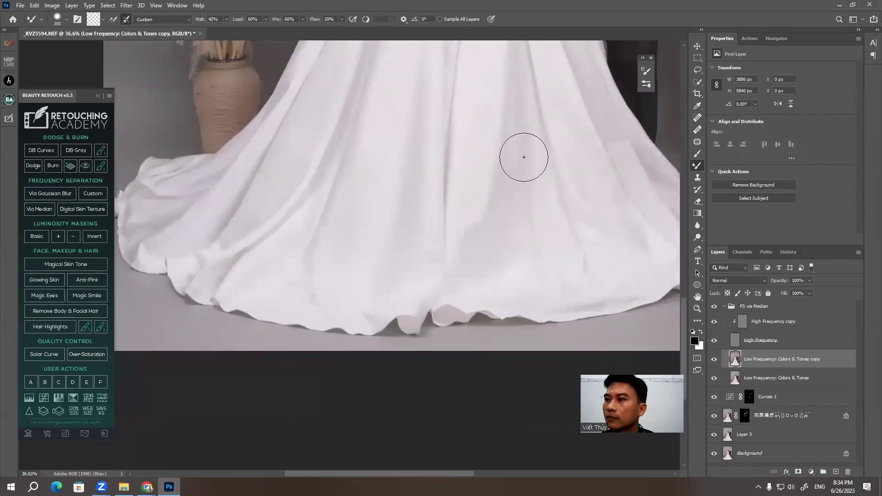
left_click_drag(420, 211, 498, 246)
scroll(441, 301, "up", 2)
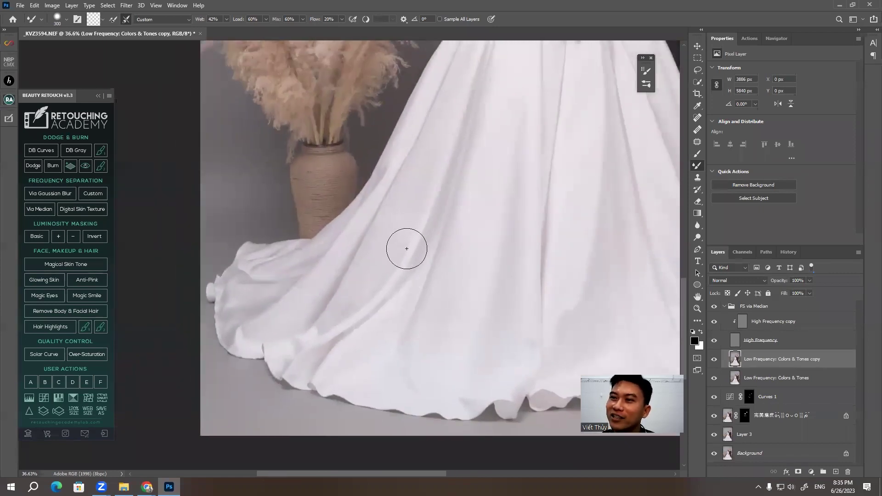
scroll(406, 248, "up", 3)
key("bracketleft")
key("bracketleft")
scroll(427, 170, "down", 3)
scroll(411, 187, "left", 2)
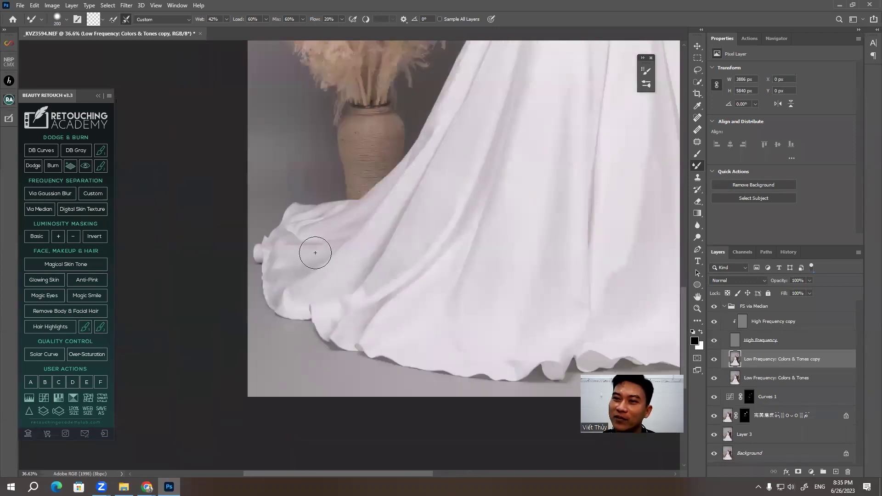
scroll(411, 249, "right", 2)
scroll(450, 178, "up", 2)
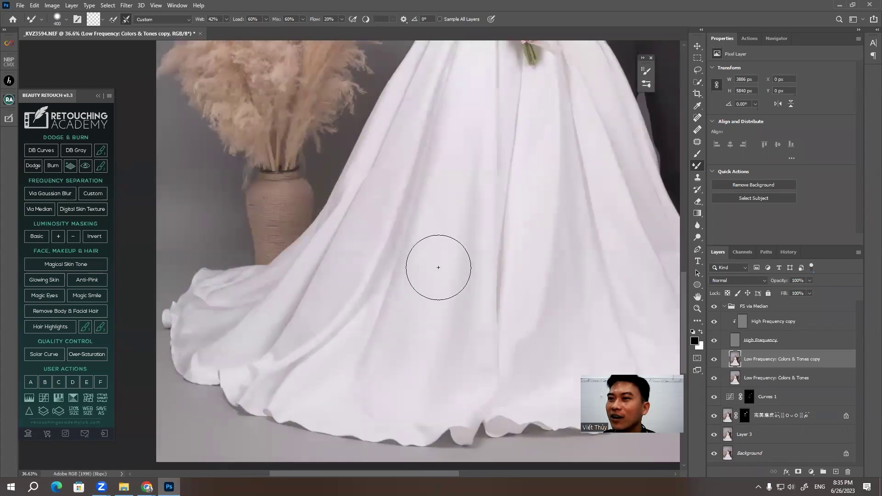
scroll(433, 262, "right", 3)
scroll(392, 187, "down", 1)
Resize the brush and blend the remaining hem folds up to the bouquet
key("bracketleft")
scroll(495, 100, "down", 1)
scroll(427, 217, "down", 1)
scroll(476, 162, "right", 1)
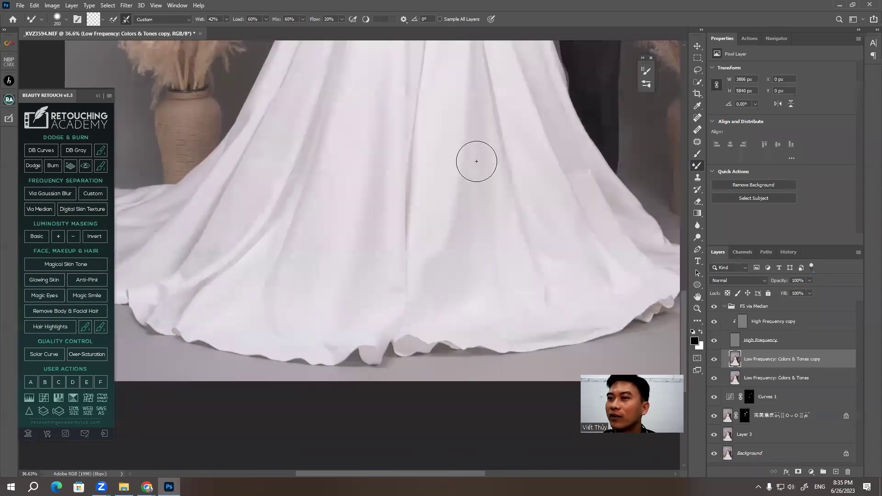
scroll(479, 190, "down", 1)
scroll(495, 224, "right", 1)
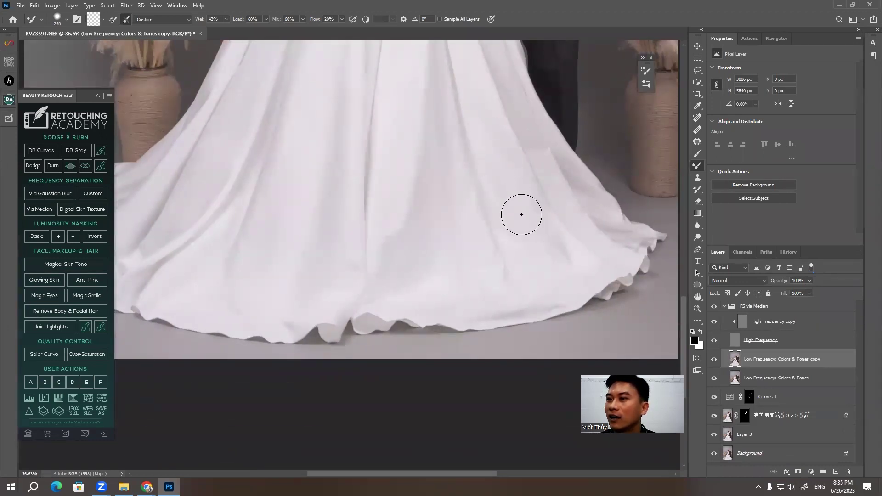
key("bracketright")
scroll(463, 217, "left", 1)
scroll(426, 240, "up", 1)
scroll(426, 240, "left", 1)
scroll(343, 269, "up", 2)
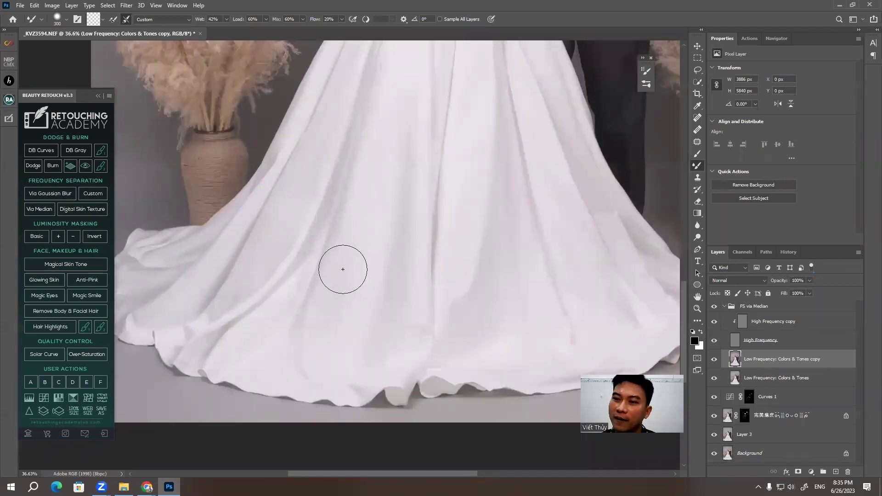
scroll(344, 237, "up", 5)
scroll(331, 276, "right", 2)
scroll(325, 295, "up", 1)
key("bracketleft")
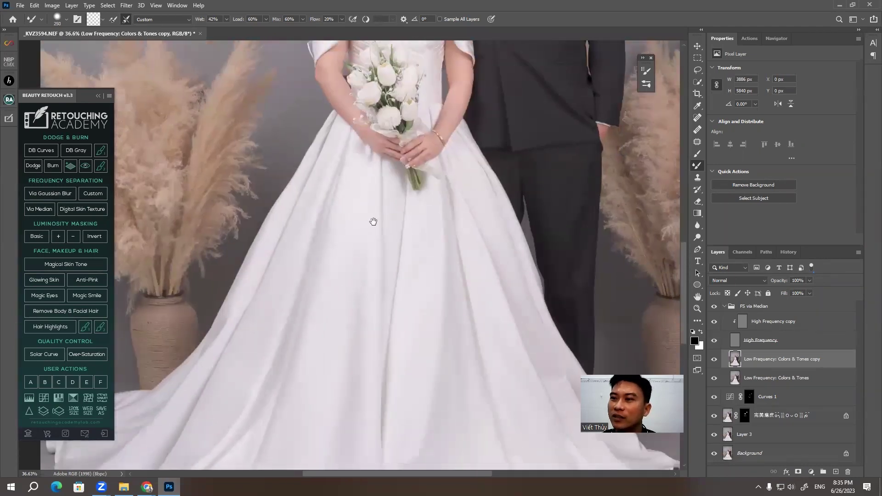
scroll(373, 221, "down", 1)
scroll(373, 222, "right", 2)
Shrink the Mixer Brush and smooth the dark diagonal fold on the suit
scroll(325, 270, "up", 2)
scroll(326, 270, "right", 1)
scroll(472, 127, "up", 3)
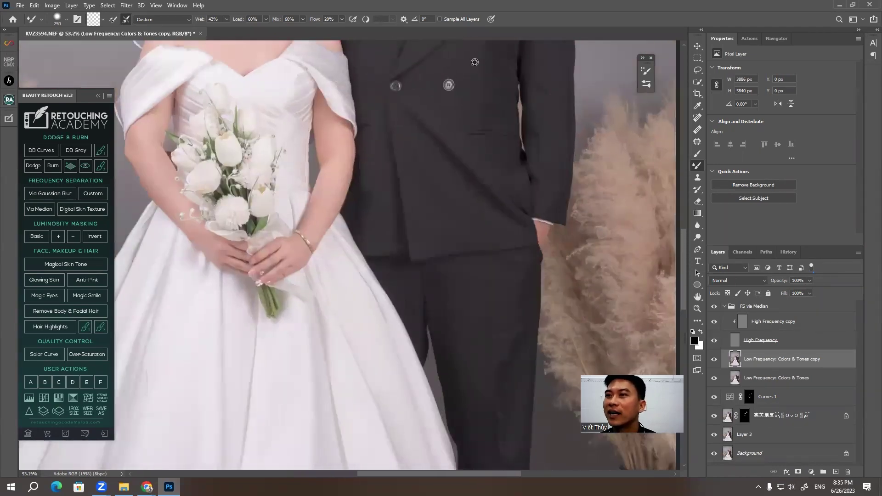
scroll(471, 127, "up", 2)
scroll(472, 127, "right", 1)
scroll(404, 276, "up", 1)
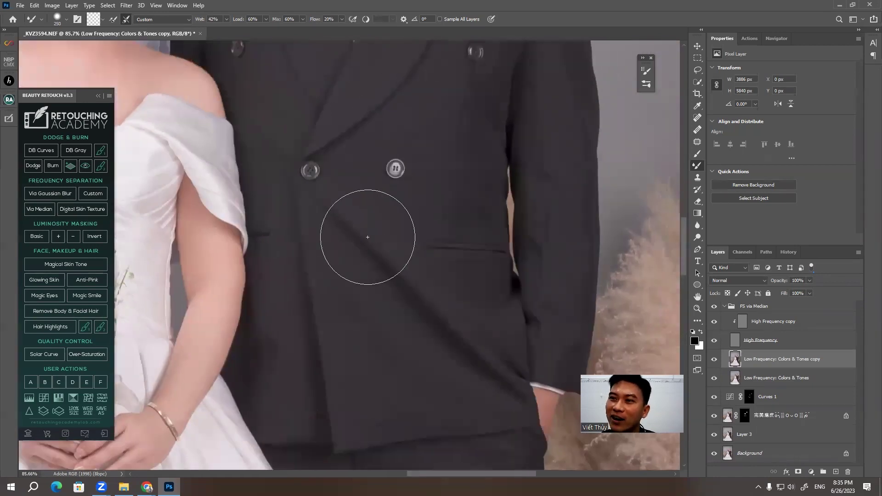
key("bracketleft")
key("bracketleft")
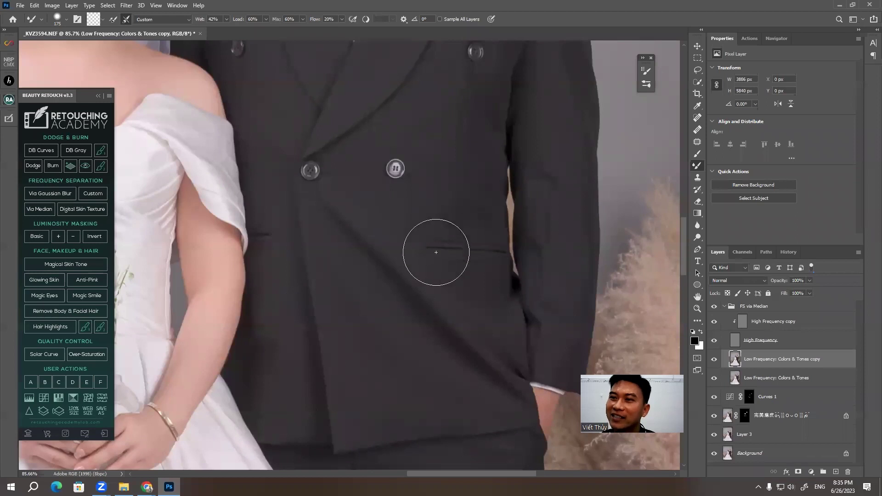
key("bracketleft")
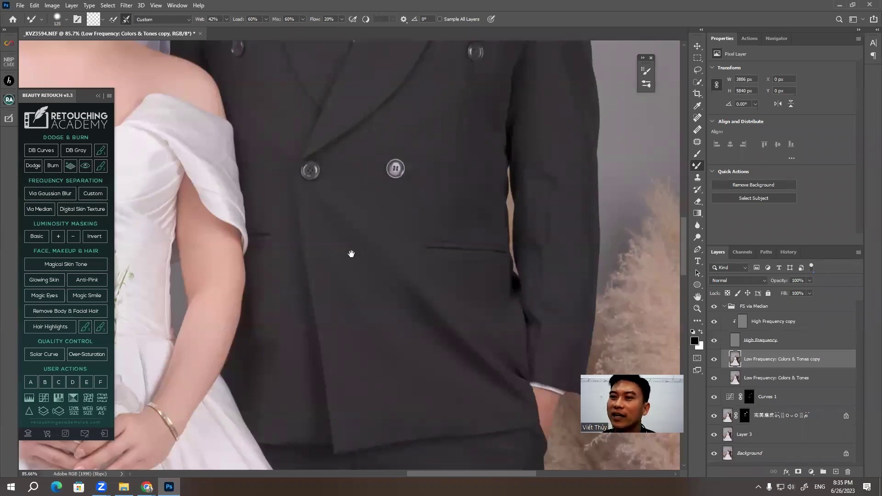
left_click_drag(351, 254, 329, 231)
mouse_move(417, 287)
left_mouse_down()
mouse_move(419, 346)
mouse_move(448, 305)
mouse_move(454, 342)
left_mouse_up()
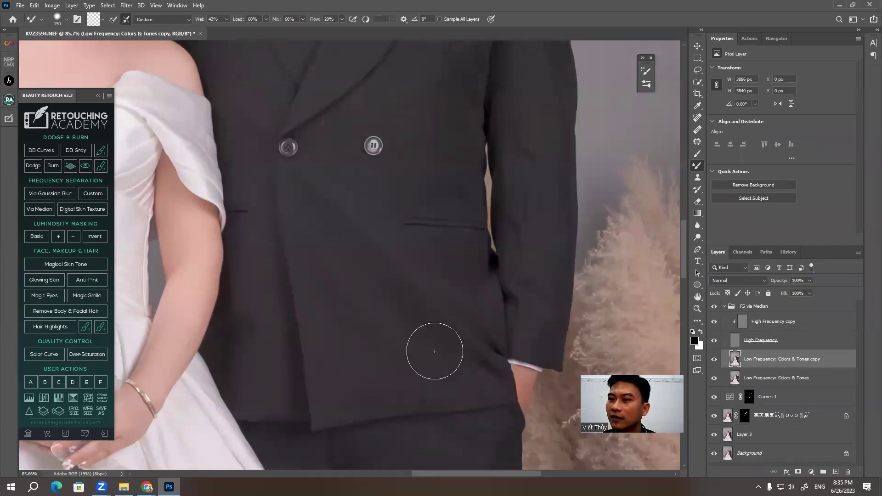
Inspect the suit beside the bouquet, toggling the FS via Median group off and on
scroll(433, 350, "up", 2)
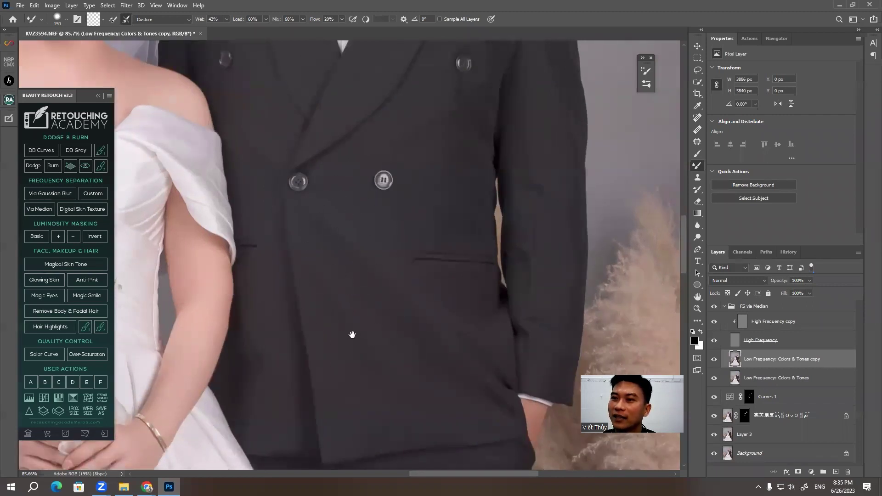
left_click_drag(351, 334, 337, 279)
scroll(344, 247, "up", 1)
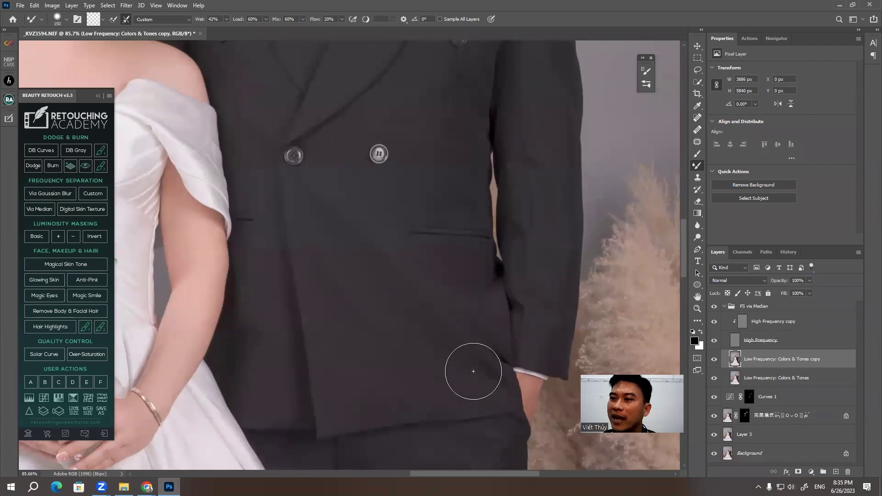
scroll(371, 264, "up", 2)
scroll(338, 247, "up", 5)
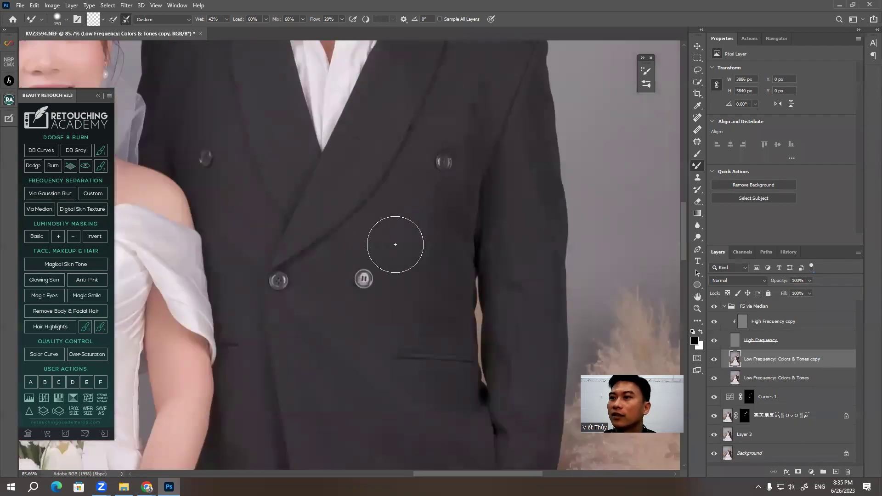
scroll(513, 211, "down", 2)
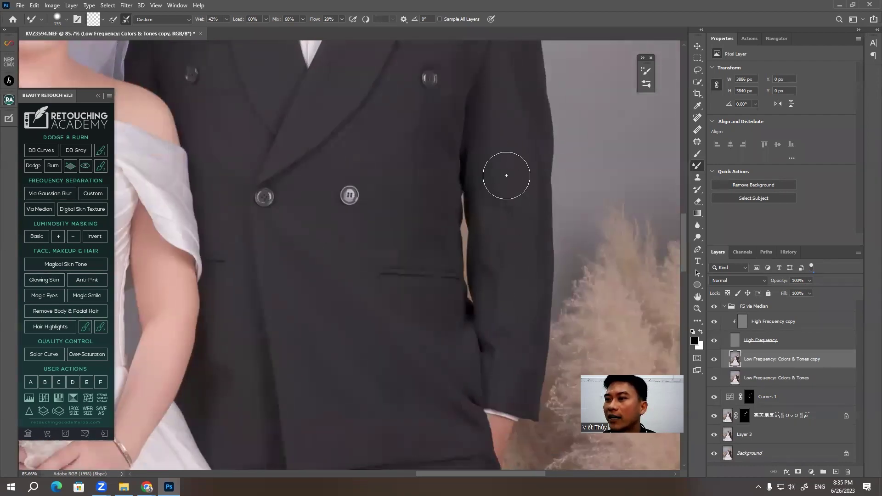
left_click_drag(517, 353, 499, 325)
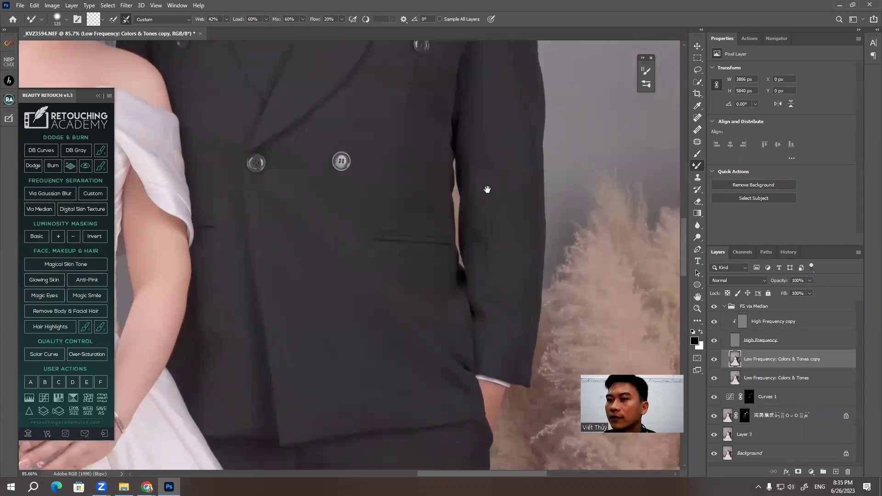
left_click_drag(486, 190, 535, 120)
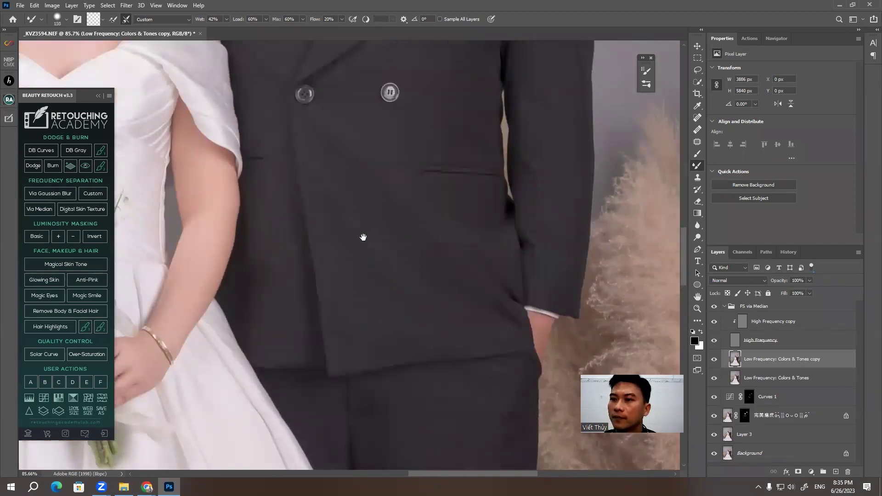
left_click_drag(363, 237, 364, 254)
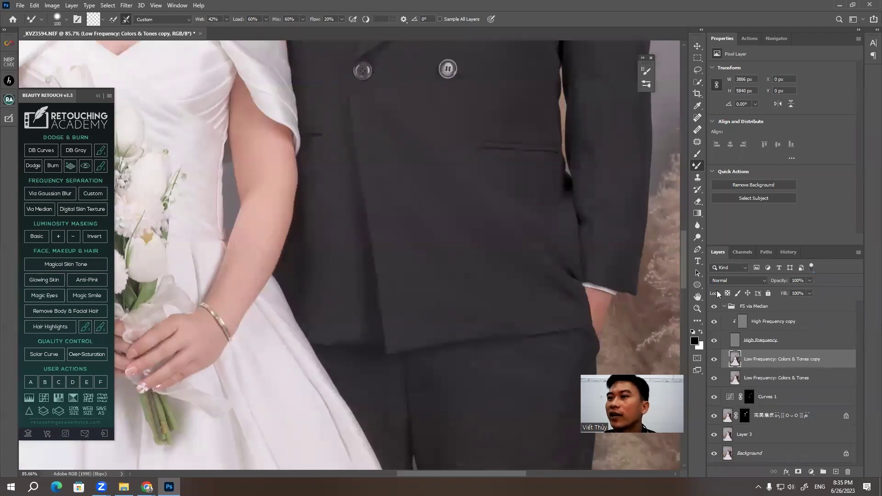
left_click(714, 306)
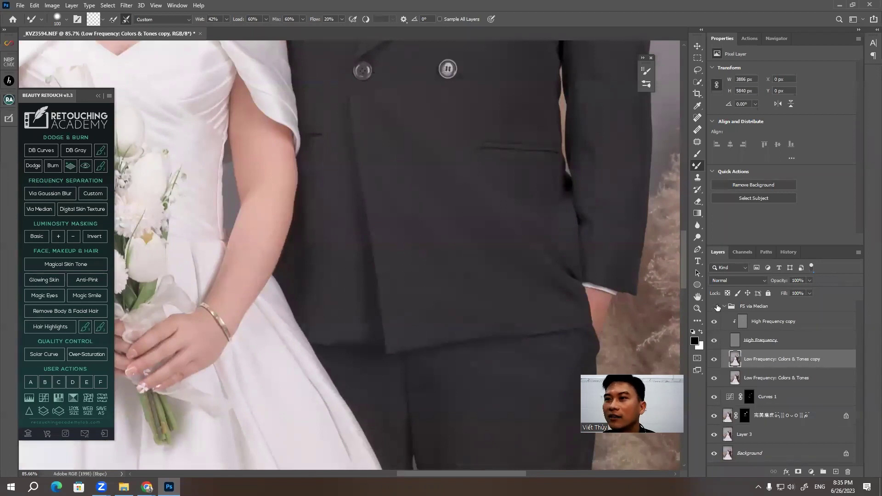
left_click(714, 306)
left_click(714, 306)
Compare the suit again with the FS via Median group, leaving it visible
scroll(571, 270, "up", 2)
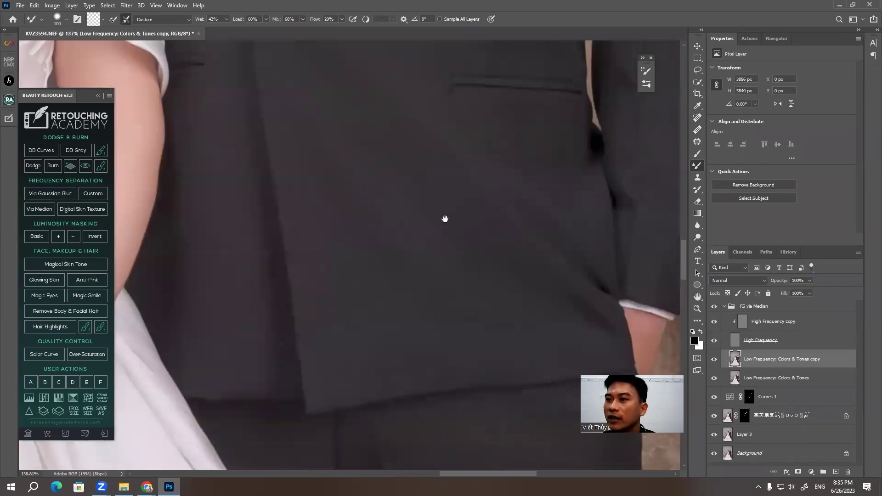
left_click_drag(445, 219, 468, 268)
key("bracketright")
scroll(364, 214, "up", 3)
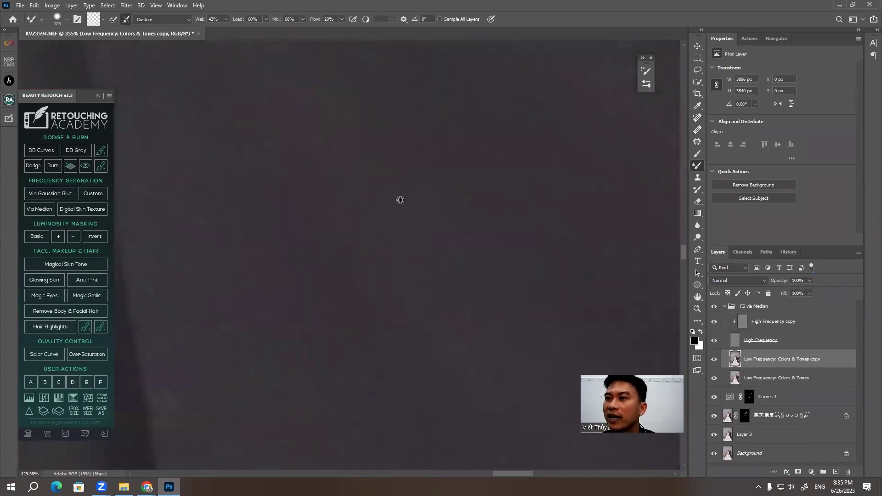
scroll(330, 204, "down", 1)
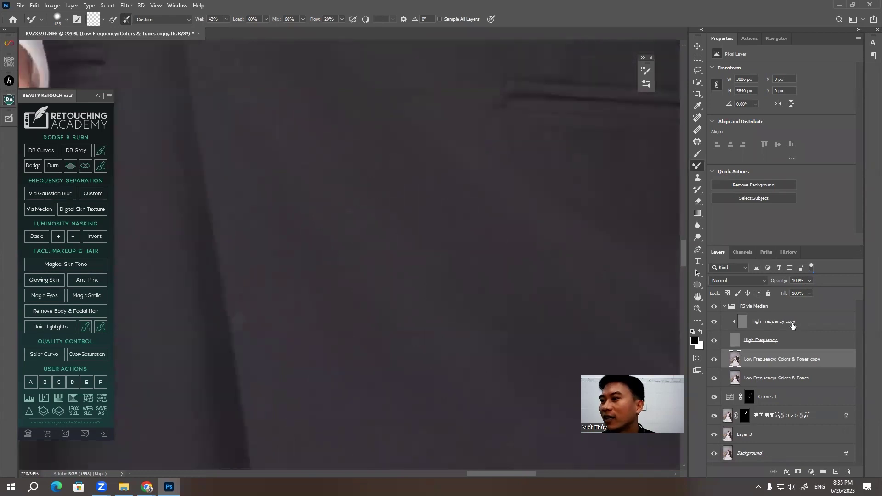
left_click(714, 306)
left_click(714, 307)
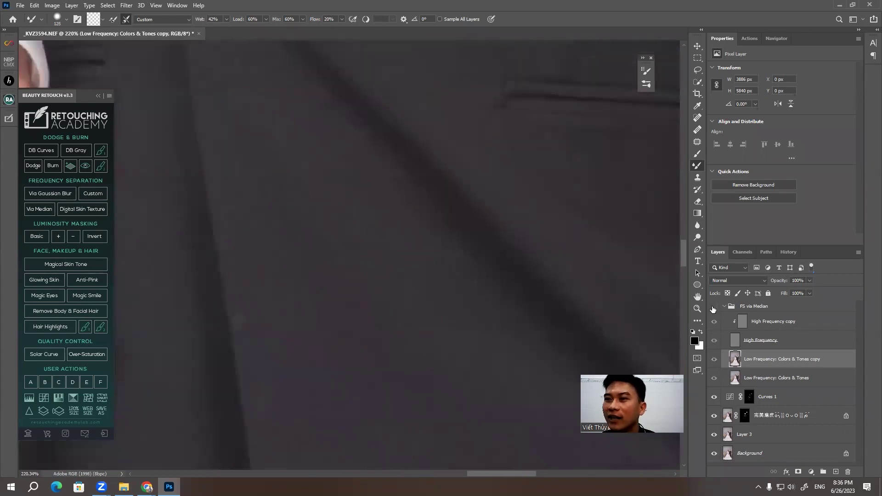
left_click(713, 307)
Enlarge the Mixer Brush and blend the upper trousers on the Low Frequency: Colors & Tones copy
scroll(266, 134, "down", 2)
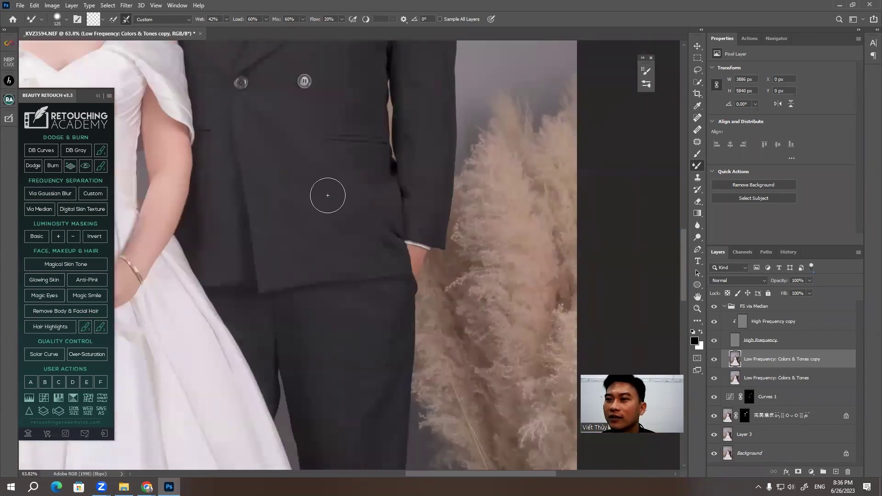
scroll(327, 193, "down", 2)
scroll(339, 247, "up", 2)
scroll(360, 285, "up", 1)
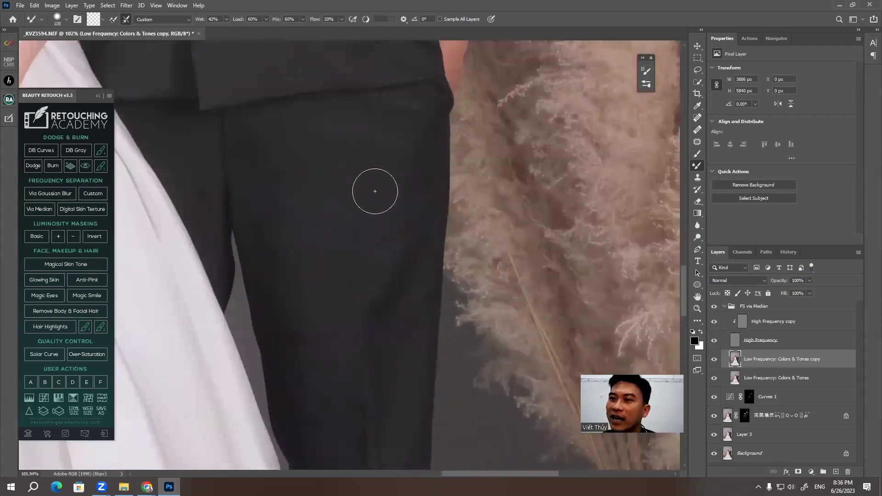
key("bracketright")
key("bracketright")
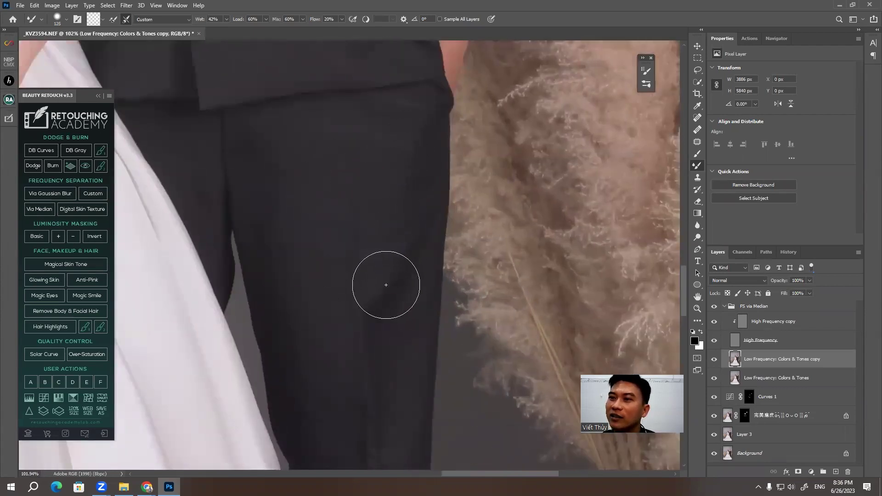
scroll(363, 220, "left", 2)
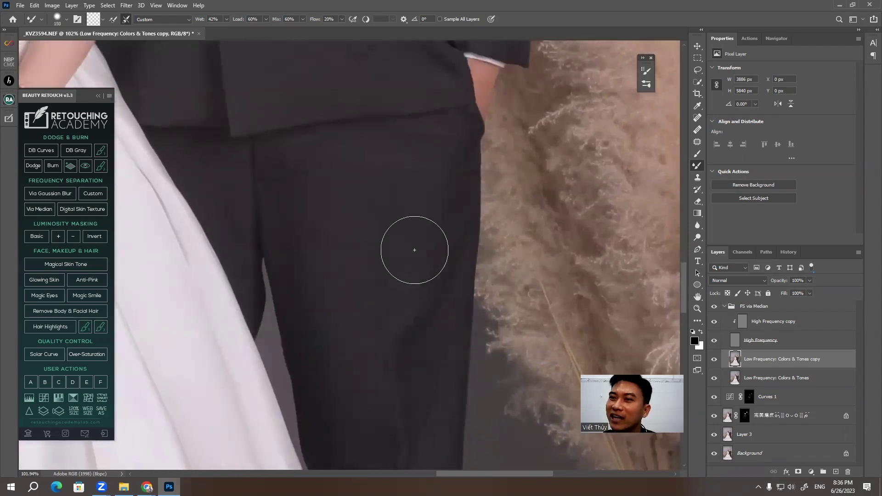
scroll(415, 244, "left", 1)
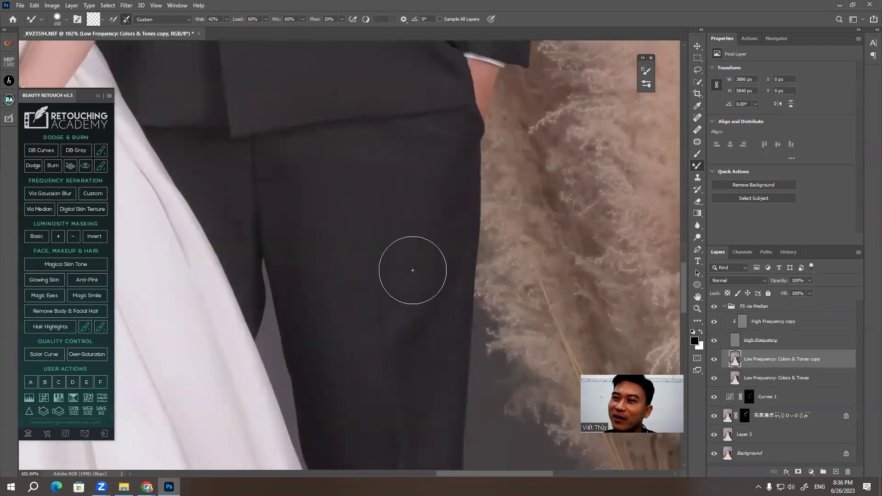
scroll(333, 191, "down", 3)
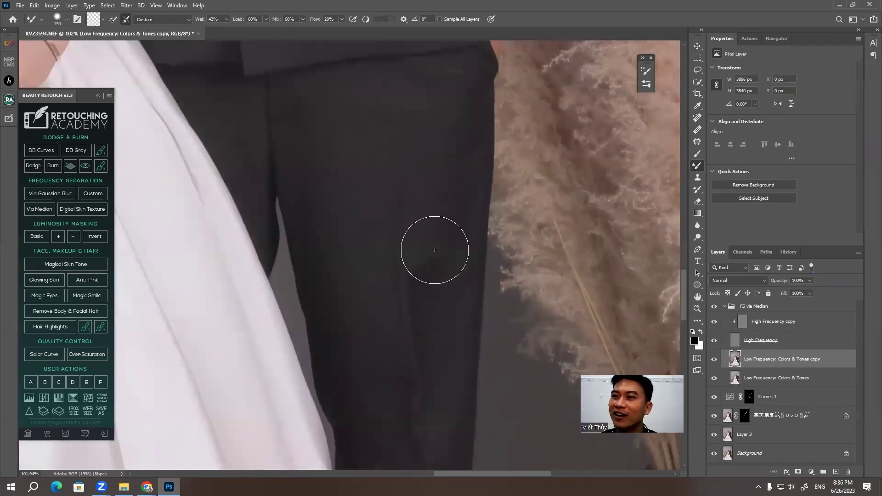
scroll(437, 94, "left", 2)
scroll(406, 138, "down", 3)
scroll(404, 153, "left", 2)
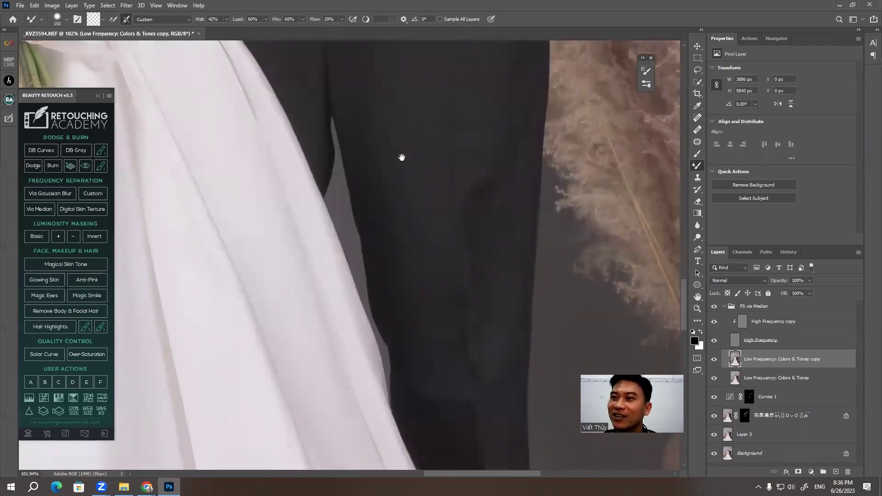
scroll(477, 147, "down", 2)
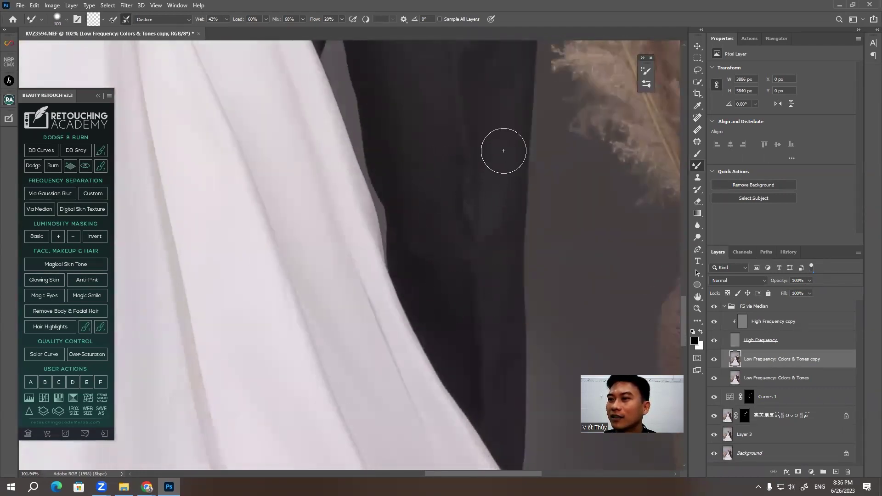
scroll(488, 256, "up", 2)
scroll(478, 184, "up", 2)
key("bracketright")
key("bracketright")
scroll(475, 123, "up", 2)
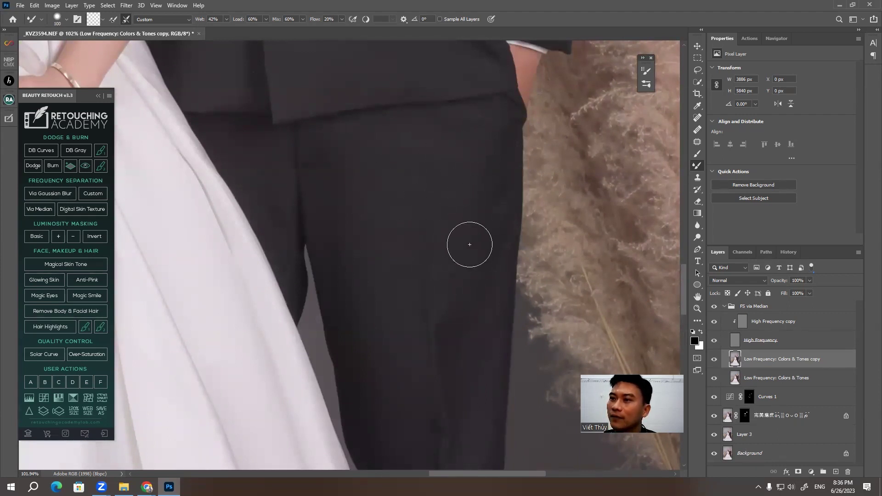
Blend further stretches down the trouser leg, ending at the jacket
left_click_drag(292, 176, 347, 203)
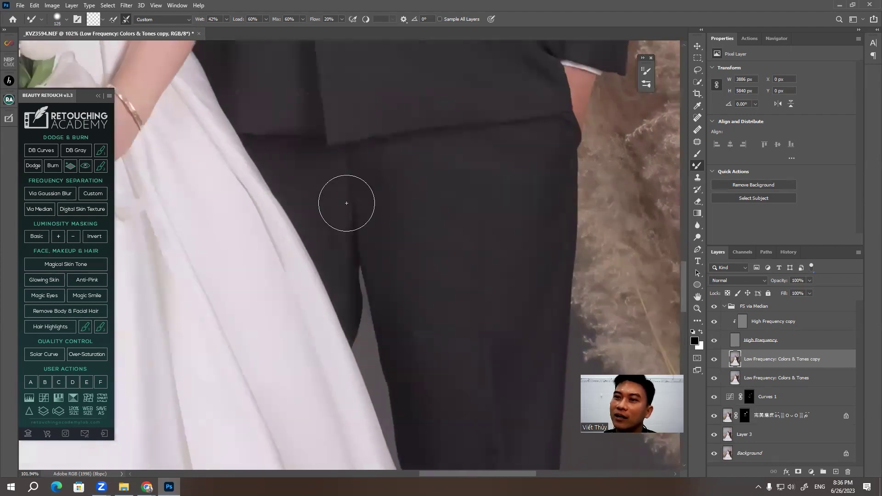
key("bracketright")
scroll(460, 220, "down", 2)
scroll(445, 311, "down", 2)
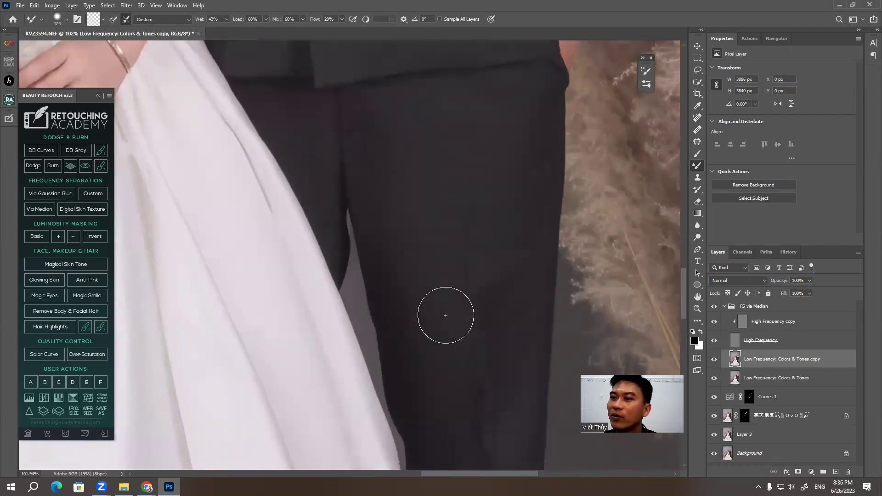
scroll(437, 288, "down", 2)
left_click_drag(488, 112, 464, 167)
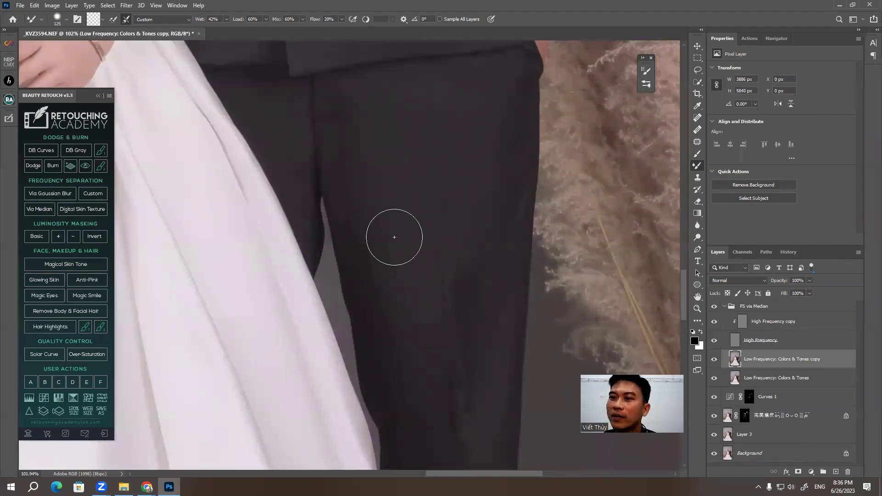
key("bracketright")
scroll(404, 258, "down", 2)
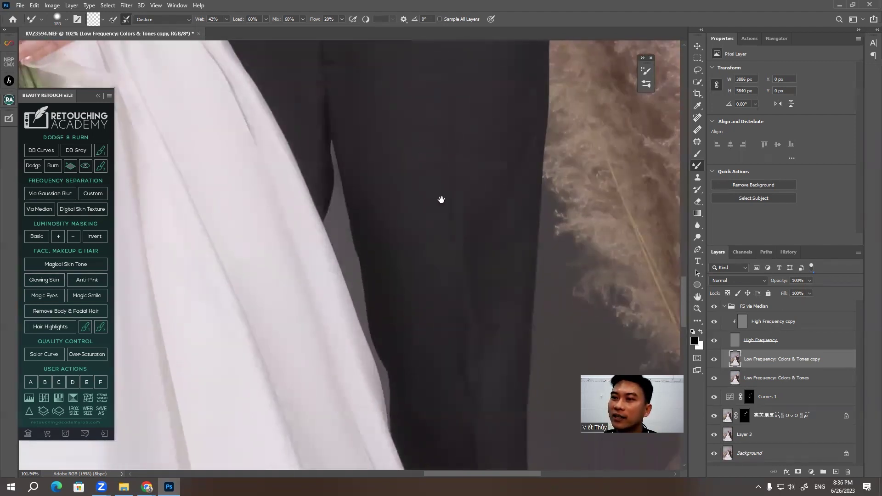
left_click_drag(404, 258, 442, 199)
left_click_drag(459, 274, 406, 169)
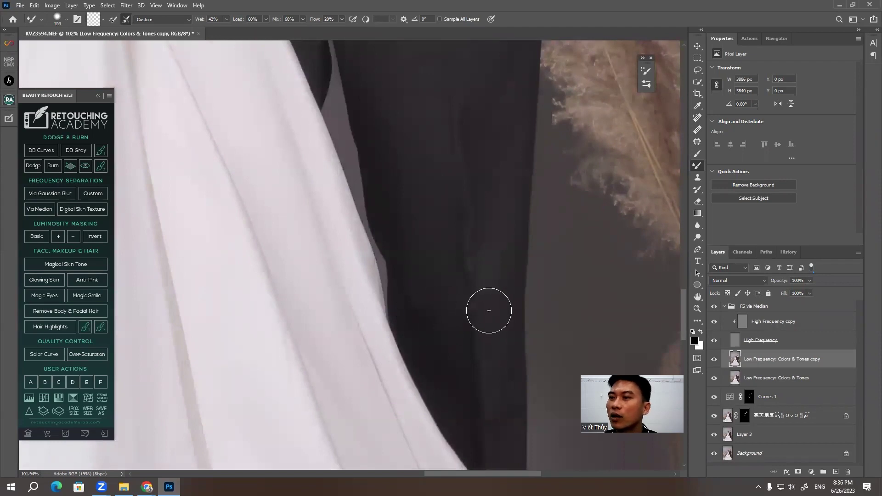
left_click_drag(487, 309, 456, 247)
mouse_move(457, 133)
left_mouse_down()
mouse_move(471, 236)
mouse_move(487, 209)
left_mouse_up()
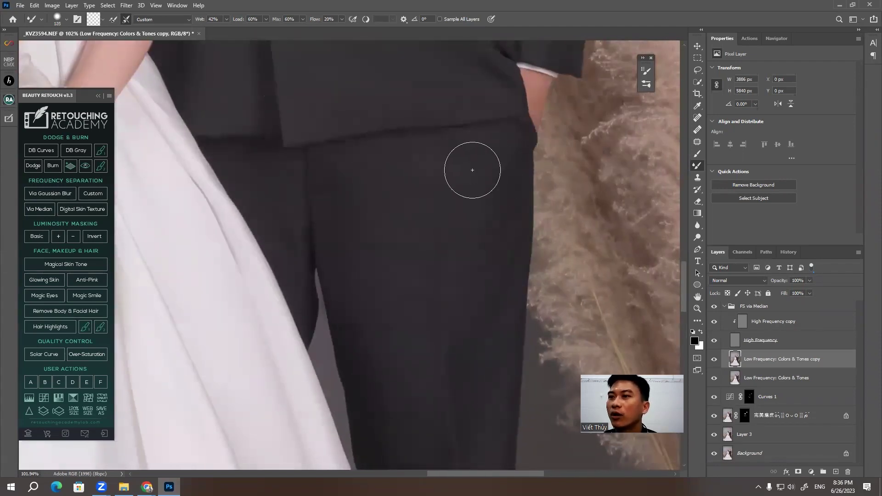
Mixer-brush the jacket front, buttons, upper jacket and sides to even their tones
left_click_drag(441, 138, 468, 257)
mouse_move(472, 142)
left_mouse_down()
mouse_move(487, 232)
mouse_move(477, 225)
left_mouse_up()
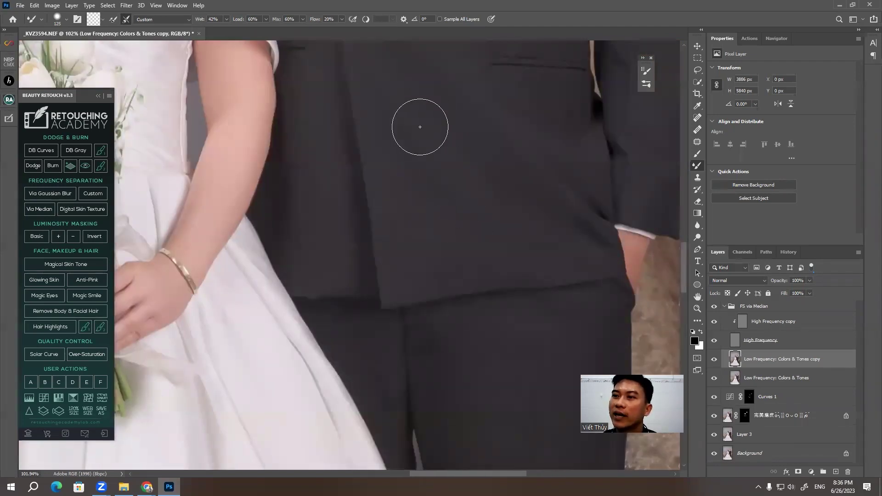
mouse_move(419, 124)
left_mouse_down()
mouse_move(463, 205)
mouse_move(458, 213)
left_mouse_up()
left_click_drag(409, 97, 420, 150)
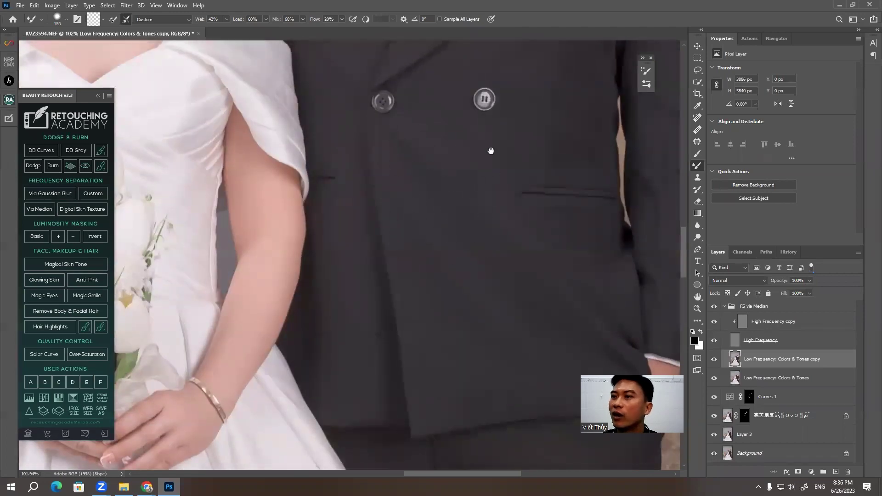
left_click_drag(572, 104, 528, 244)
left_click_drag(620, 201, 569, 160)
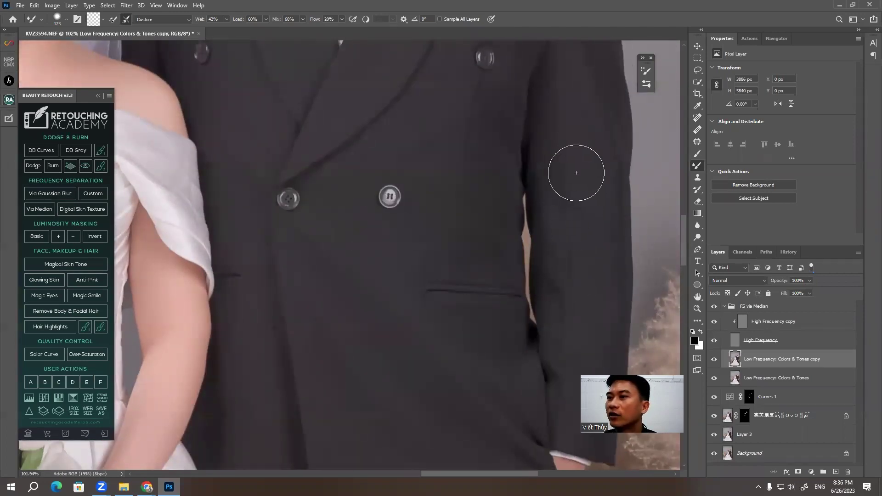
left_click_drag(562, 271, 588, 240)
left_click_drag(520, 263, 516, 182)
mouse_move(385, 217)
left_mouse_down()
mouse_move(443, 178)
mouse_move(435, 204)
mouse_move(416, 171)
left_mouse_up()
key("bracketright")
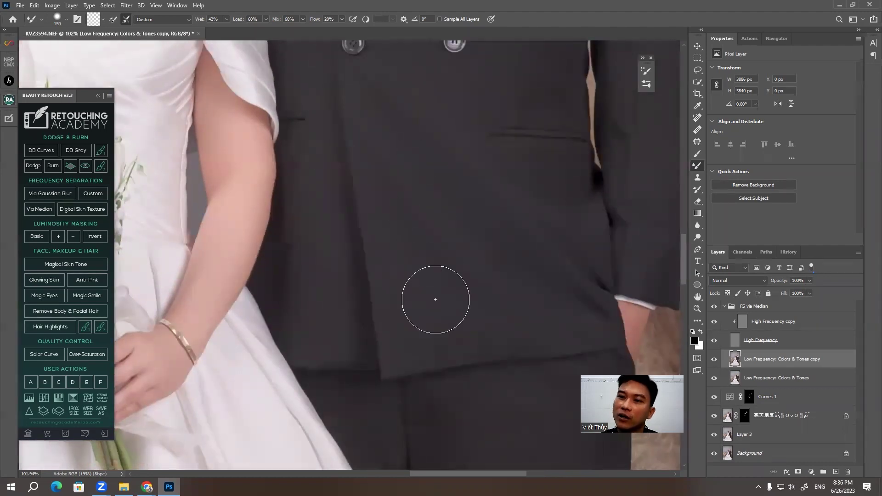
Zoom in close on the jacket near the button
scroll(467, 302, "down", 5)
scroll(413, 290, "up", 1)
scroll(396, 286, "up", 2)
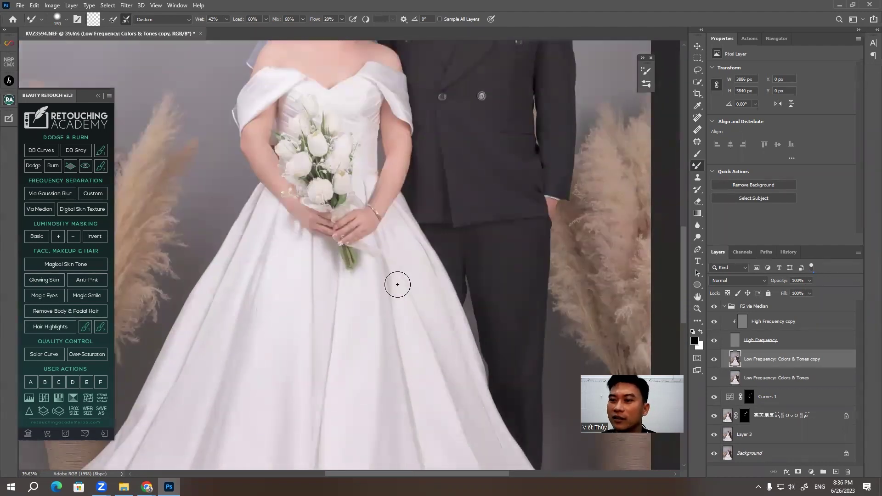
scroll(453, 278, "up", 2)
scroll(505, 321, "down", 2)
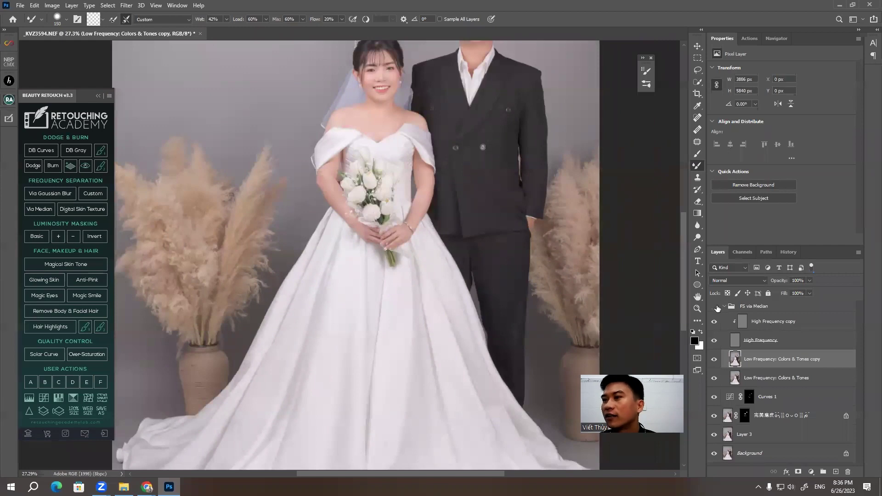
scroll(478, 138, "up", 5)
scroll(459, 165, "up", 4)
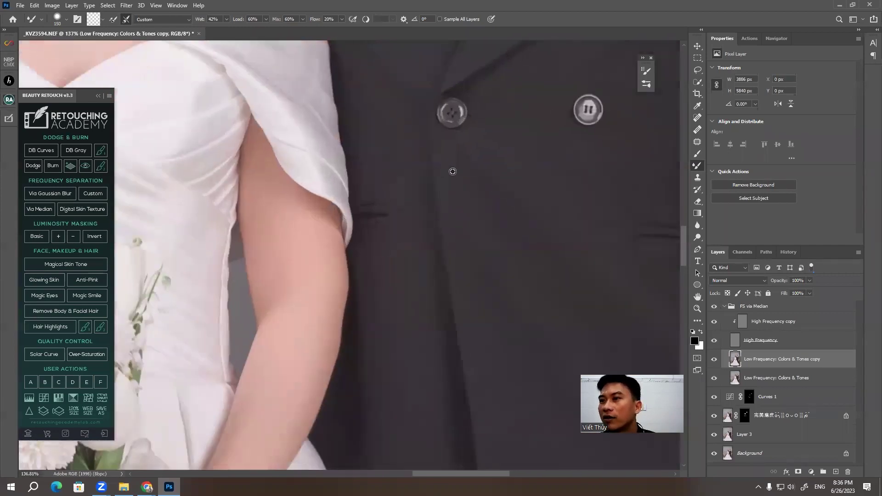
scroll(459, 168, "up", 3)
scroll(460, 168, "up", 1)
Make the High Frequency copy layer active, take the Clone Stamp and patch a light jacket spot
left_click(746, 327)
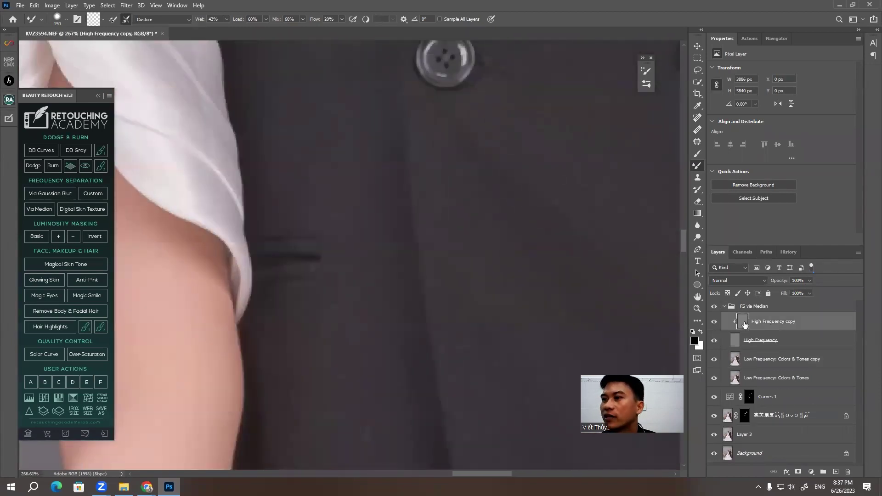
key("s")
left_click(461, 154)
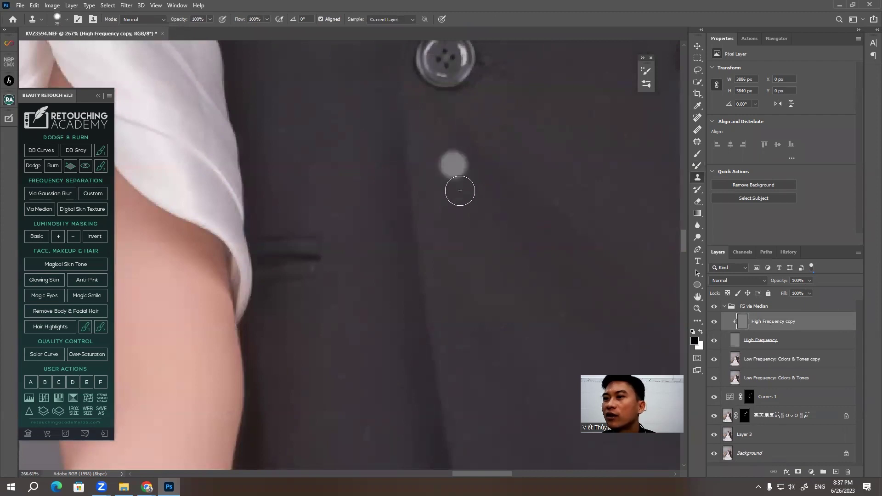
key("bracketright")
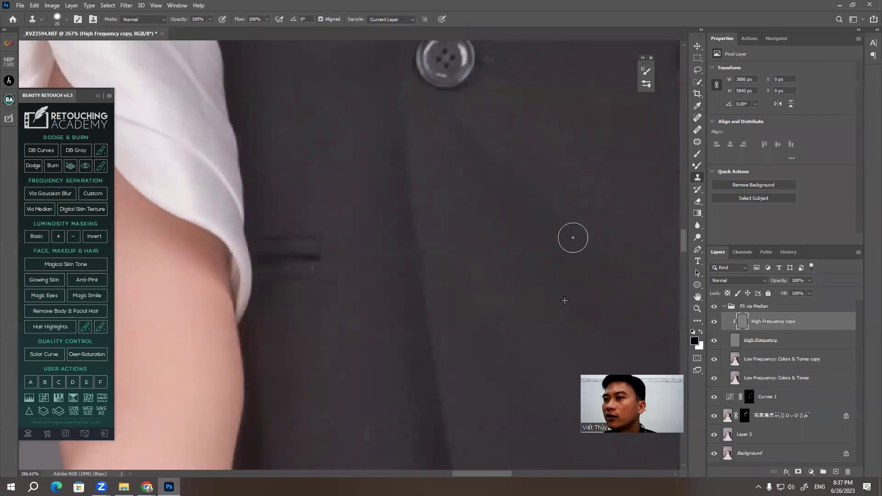
Sample clean jacket texture and stamp it over the remaining marks
mouse_move(511, 248)
left_mouse_down()
mouse_move(497, 230)
mouse_move(476, 227)
left_mouse_up()
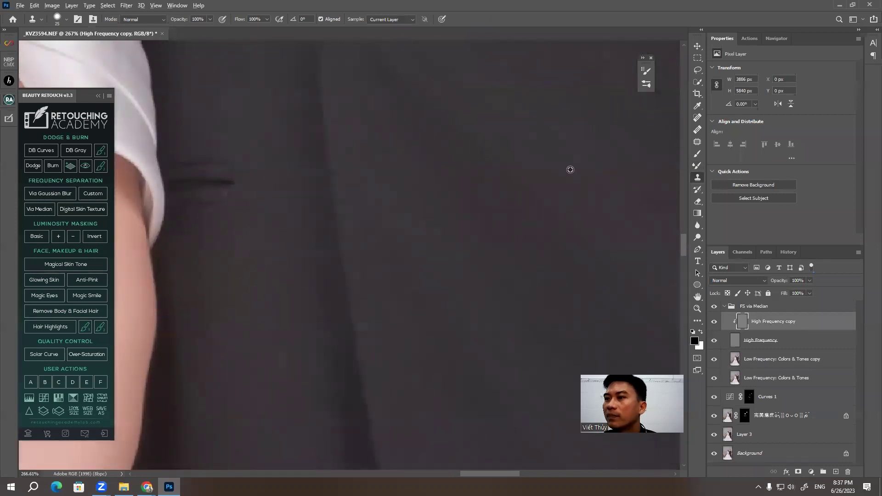
left_click(570, 170, "alt")
left_click(545, 188)
left_click_drag(587, 245, 564, 179)
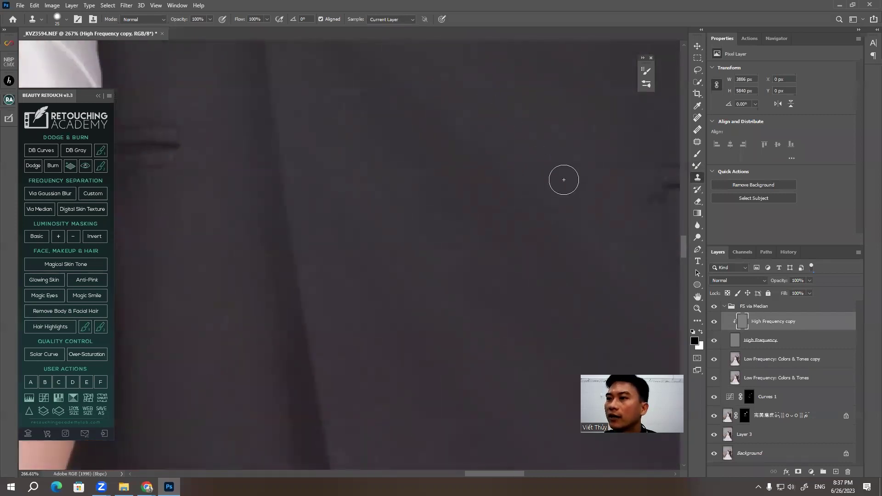
left_click(468, 140)
left_click(380, 150)
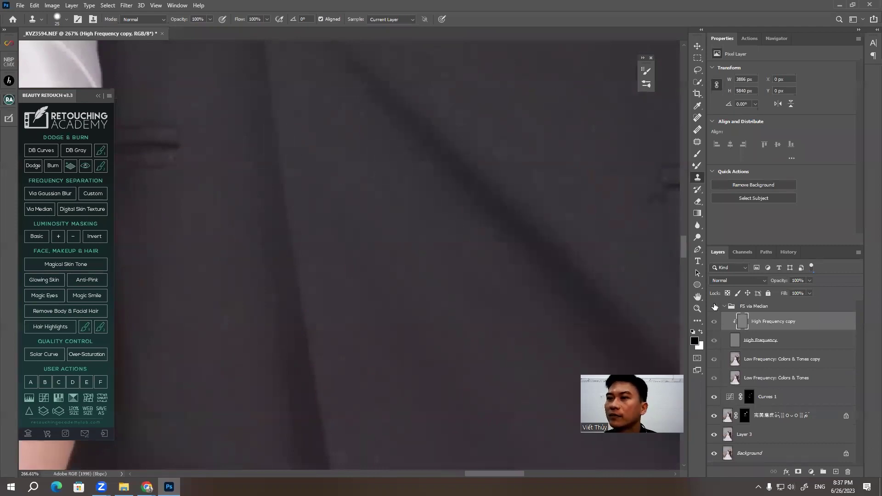
Blend the skirt folds with an enlarged Mixer Brush on the Low Frequency copy layer
scroll(462, 207, "down", 3)
scroll(496, 208, "down", 2)
scroll(497, 208, "down", 3)
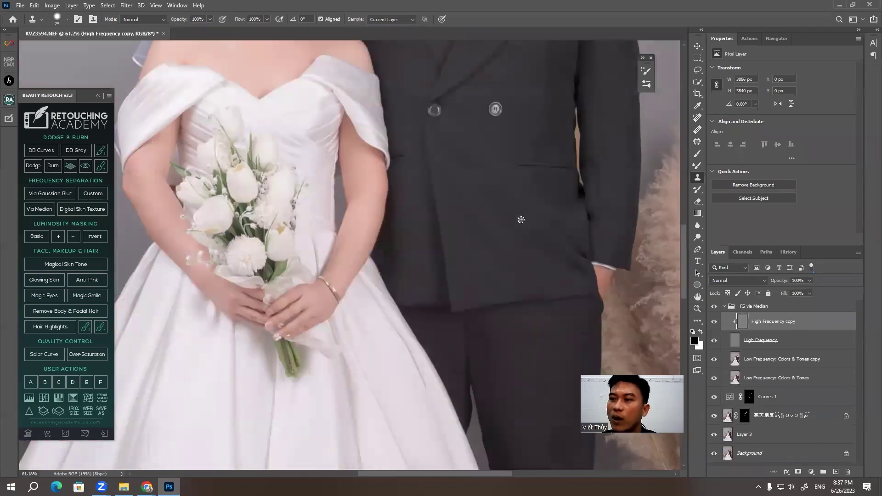
scroll(459, 234, "down", 2)
scroll(390, 284, "down", 3)
scroll(337, 321, "down", 3)
scroll(199, 349, "down", 2)
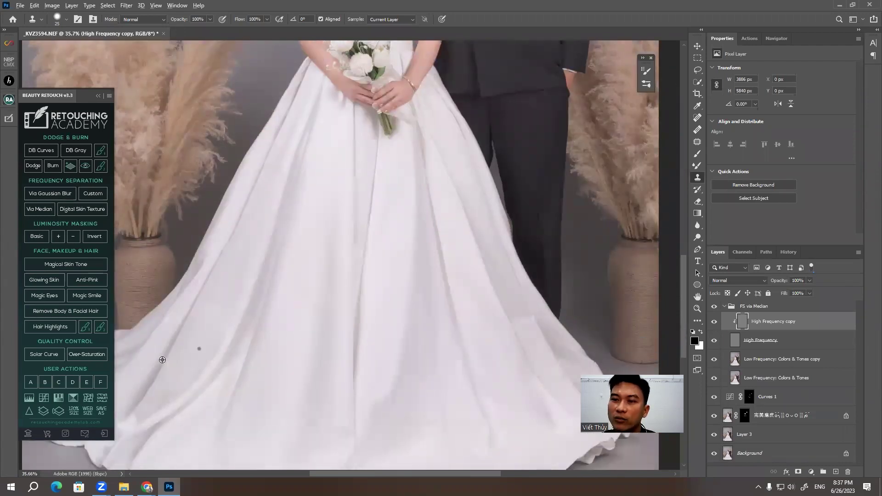
scroll(349, 382, "up", 3)
scroll(335, 352, "up", 2)
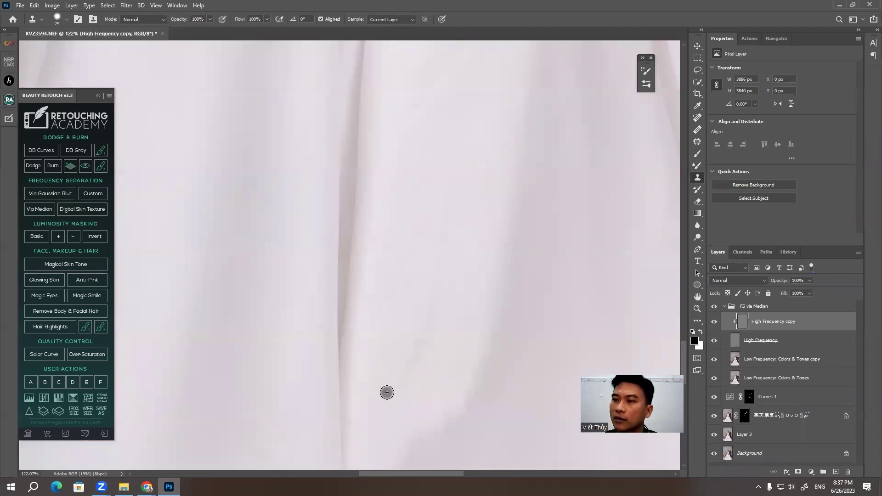
scroll(407, 223, "down", 2)
left_click(743, 362)
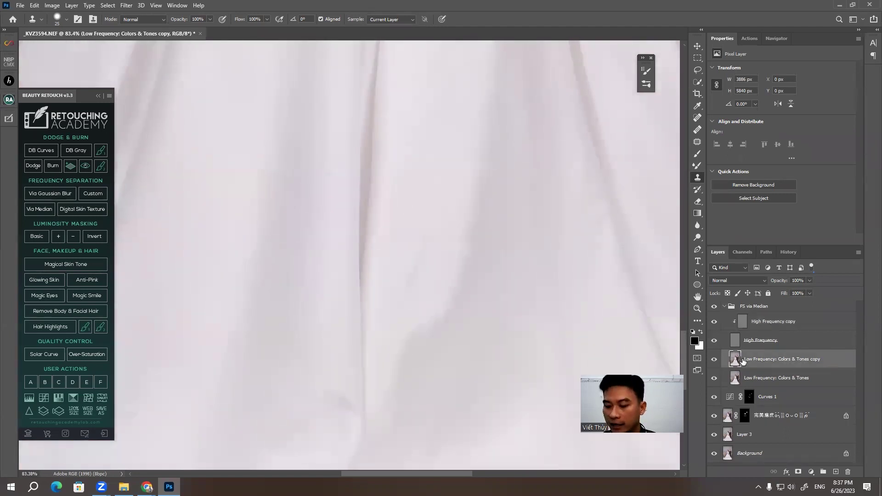
key("b")
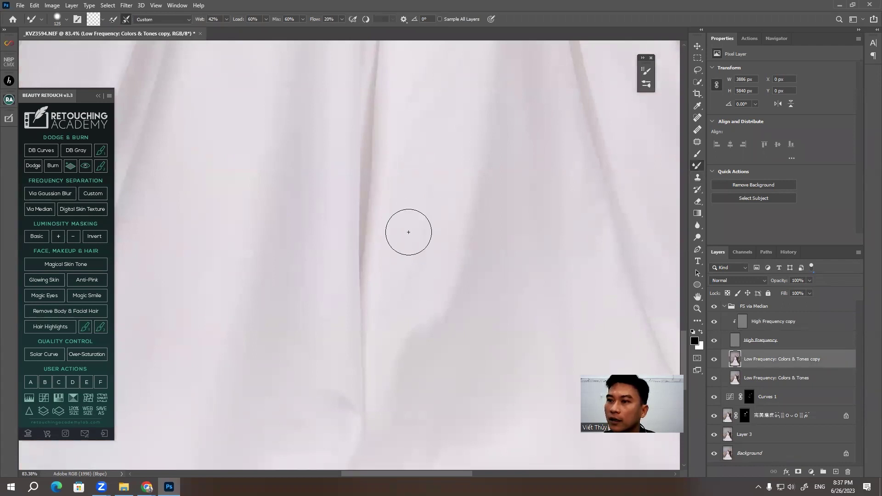
scroll(409, 232, "up", 2)
key("]")
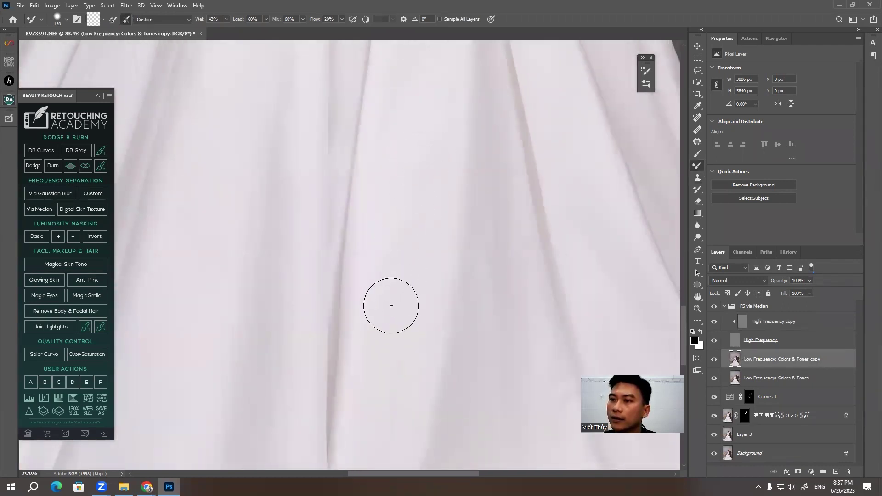
Clone texture along the dress hem and upper folds on the High Frequency copy layer
left_click(740, 319)
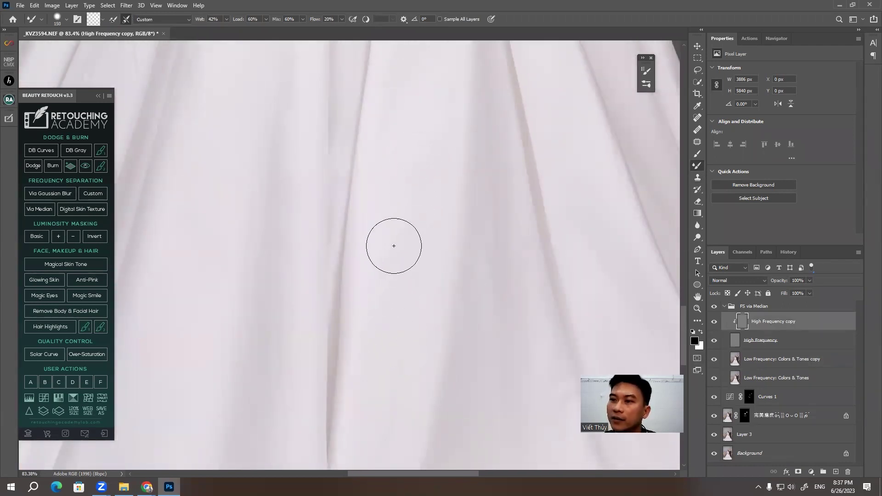
key("s")
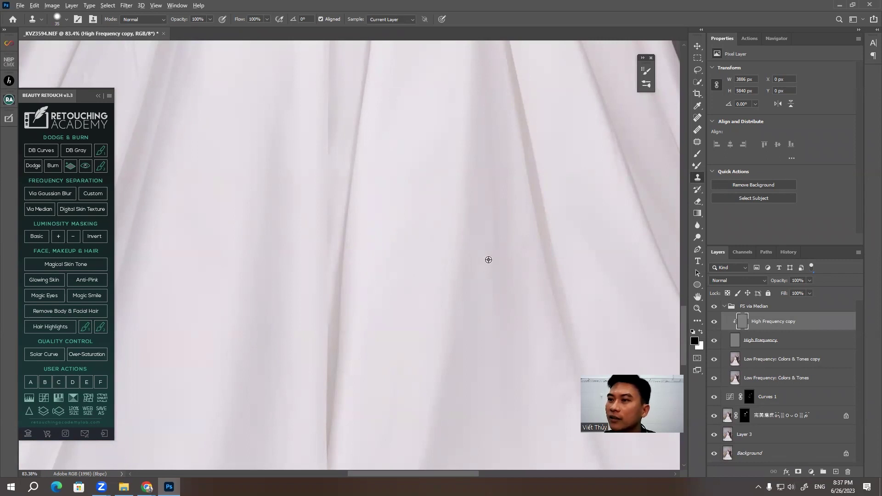
mouse_move(489, 243)
left_mouse_down()
mouse_move(480, 210)
mouse_move(510, 175)
mouse_move(473, 234)
mouse_move(437, 225)
mouse_move(454, 243)
left_mouse_up()
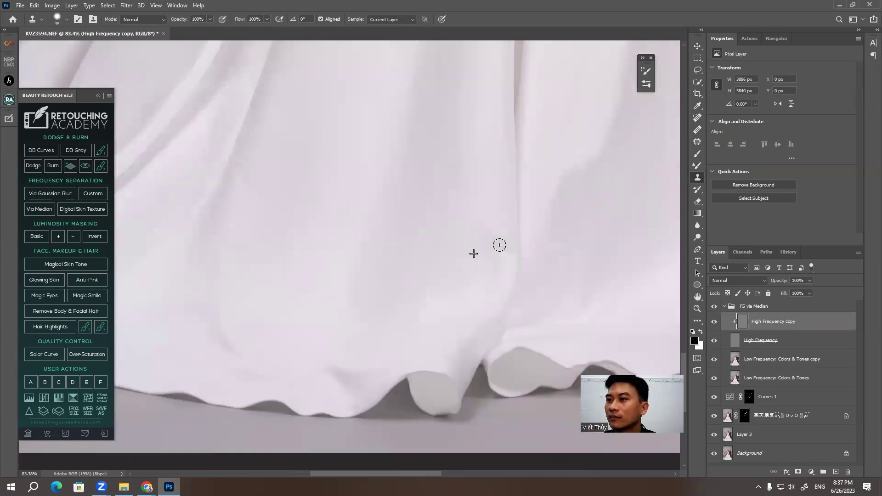
mouse_move(500, 259)
left_mouse_down()
mouse_move(484, 270)
mouse_move(489, 244)
left_mouse_up()
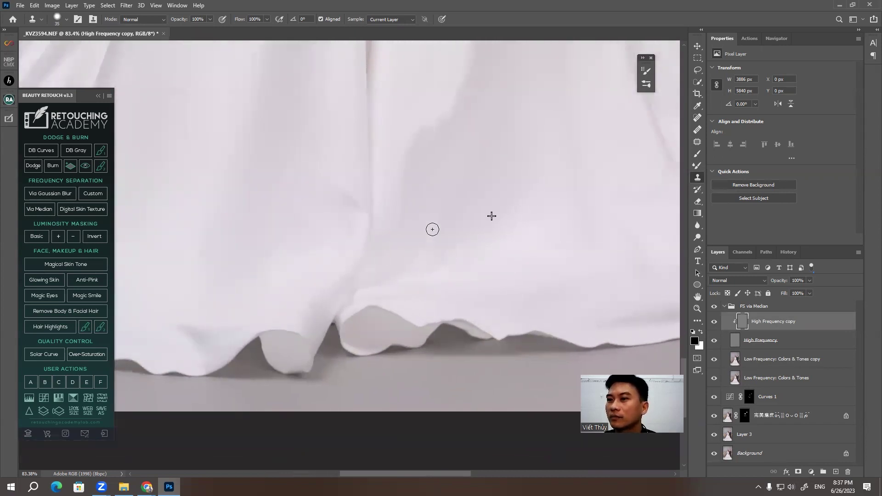
mouse_move(527, 177)
left_mouse_down()
mouse_move(425, 257)
mouse_move(501, 272)
left_mouse_up()
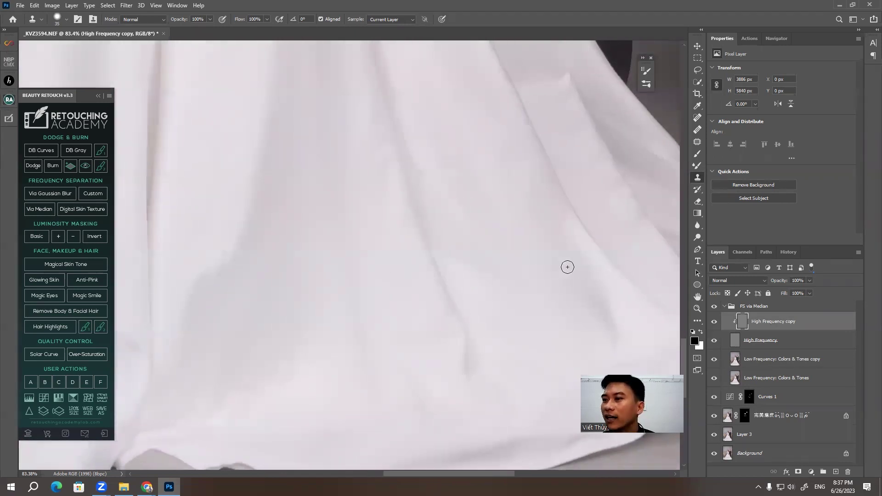
mouse_move(493, 200)
left_mouse_down()
mouse_move(518, 262)
mouse_move(412, 288)
mouse_move(415, 276)
mouse_move(484, 291)
mouse_move(481, 275)
left_mouse_up()
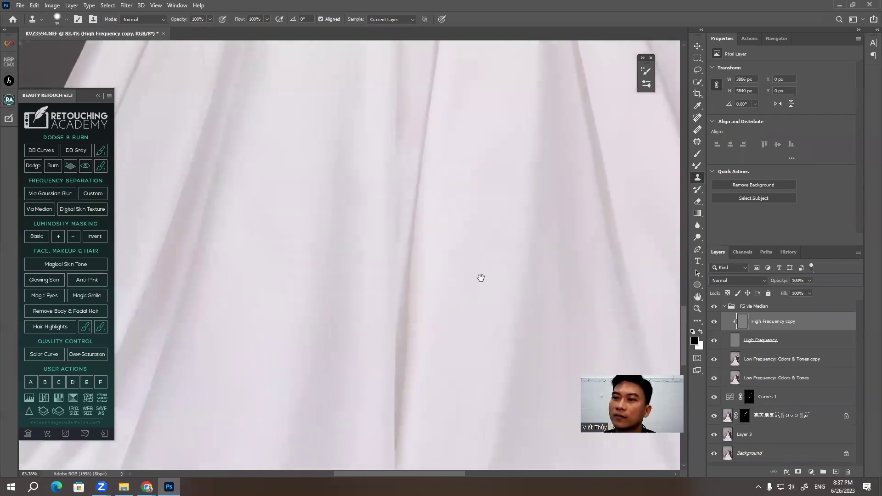
Re-blend skirt tones near its left edge and the vase on the Low Frequency copy
left_click(735, 359)
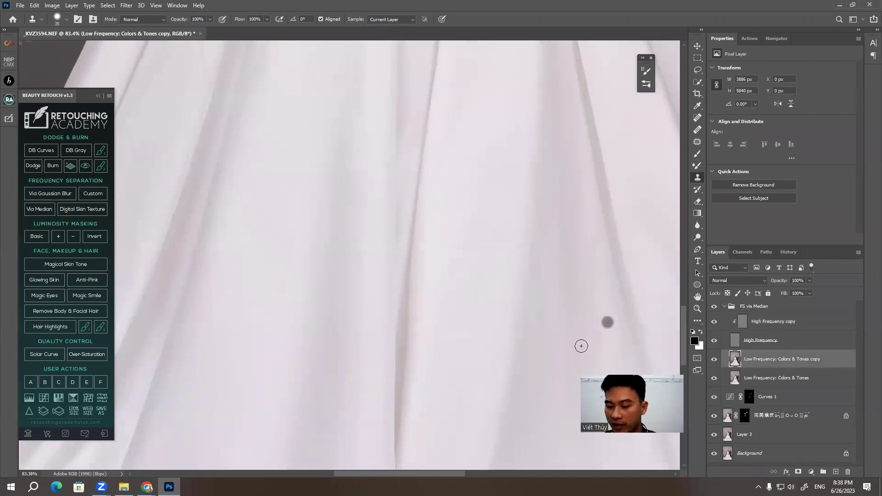
key("b")
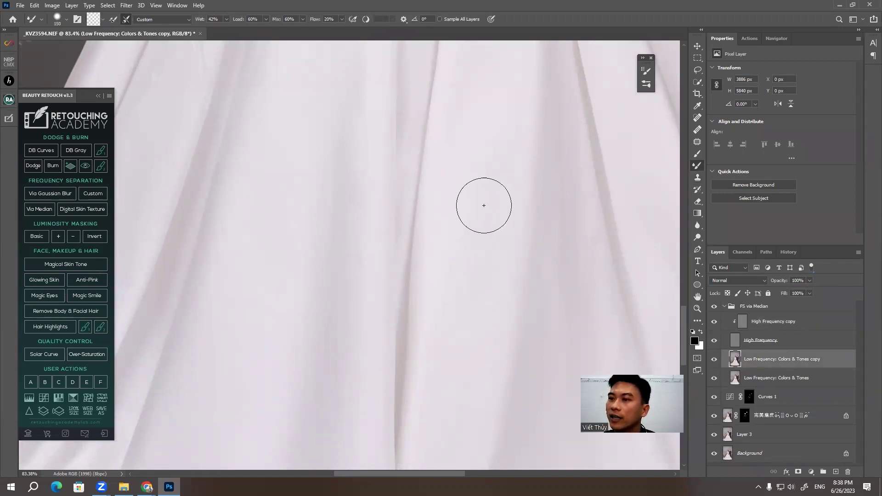
mouse_move(406, 266)
left_mouse_down()
mouse_move(408, 237)
mouse_move(477, 204)
mouse_move(384, 244)
left_mouse_up()
left_click_drag(386, 210, 423, 144)
scroll(425, 136, "down", 5)
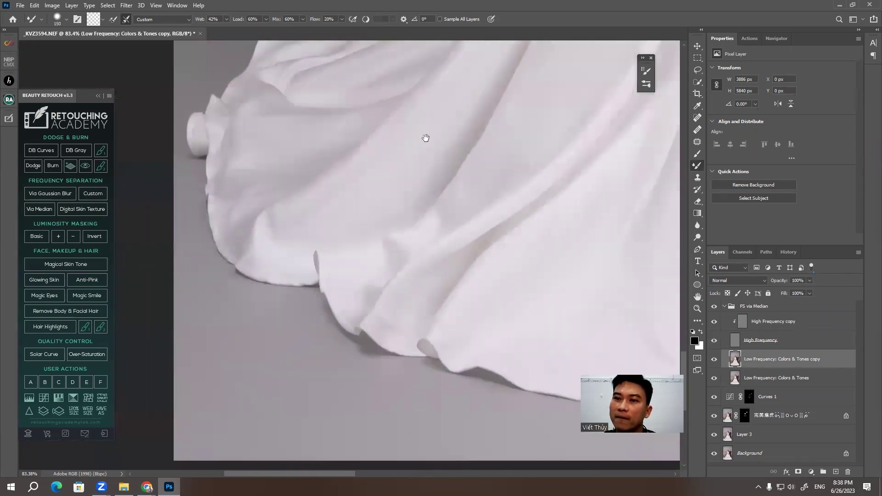
scroll(420, 128, "down", 3)
scroll(433, 132, "up", 3)
scroll(402, 112, "up", 5)
scroll(402, 113, "up", 2)
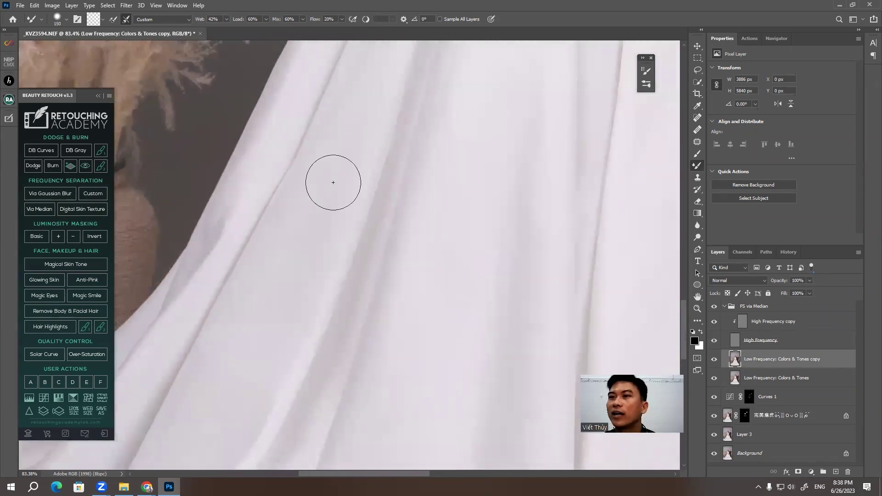
key("z")
left_click(365, 220, "alt")
Zoom out to the whole photo and blend the grey backdrop with a ~1000 px Mixer Brush
left_click_drag(365, 220, 312, 205)
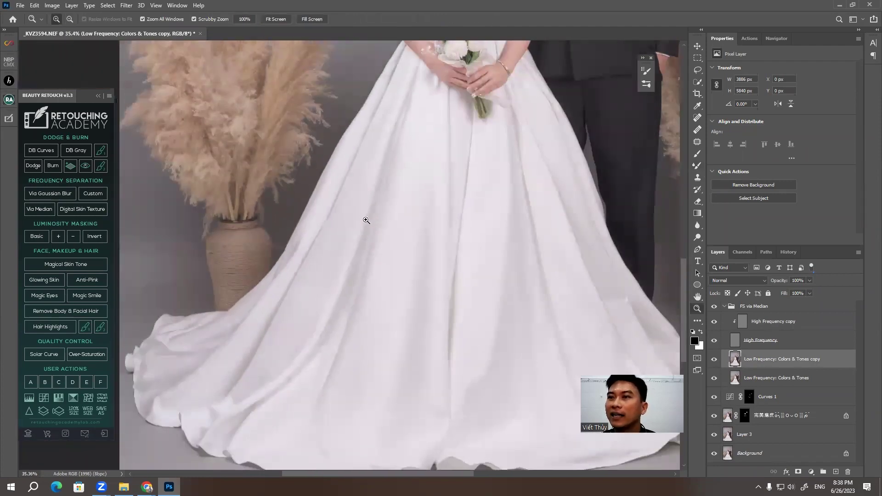
left_click_drag(230, 91, 252, 155)
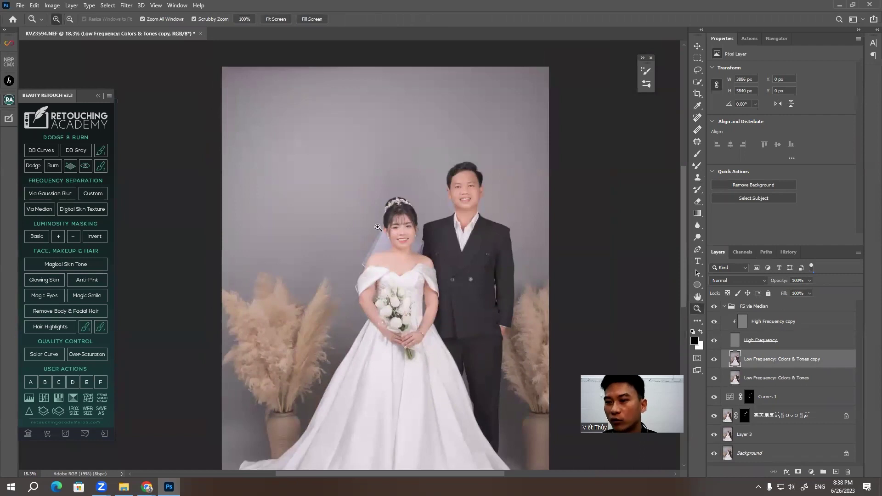
key("b")
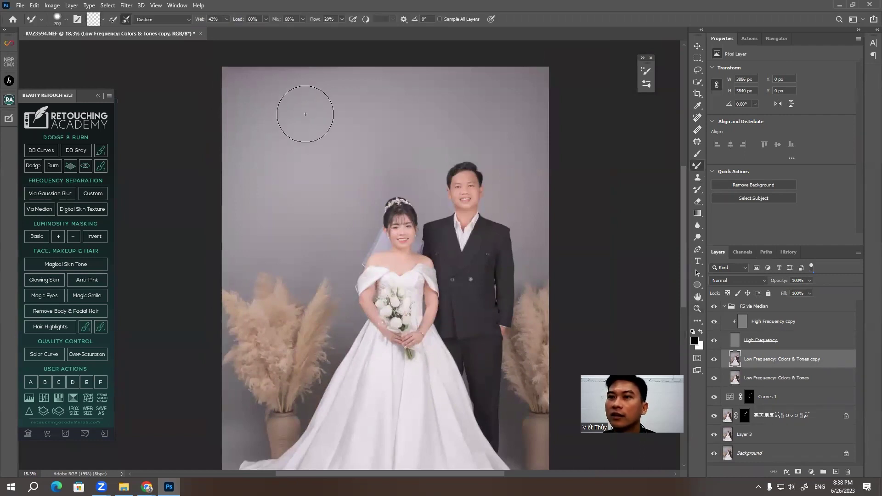
key("bracketright")
key("bracketright")
key("bracketright")
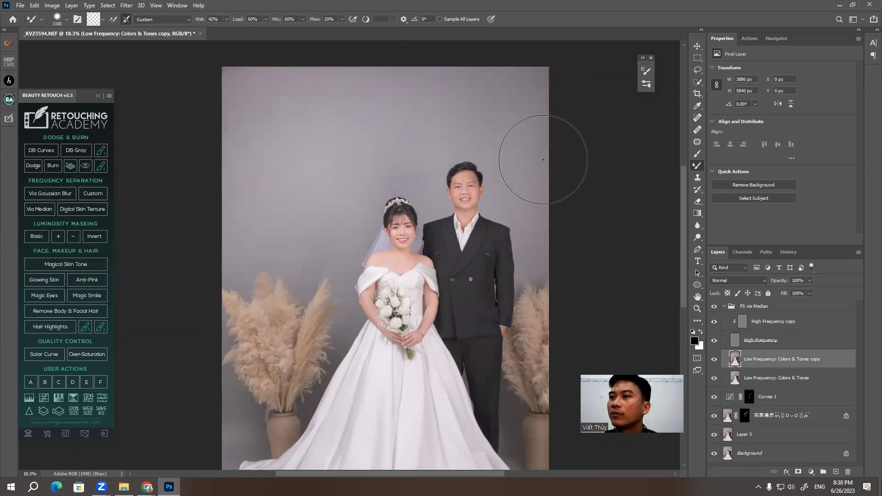
key("bracketleft")
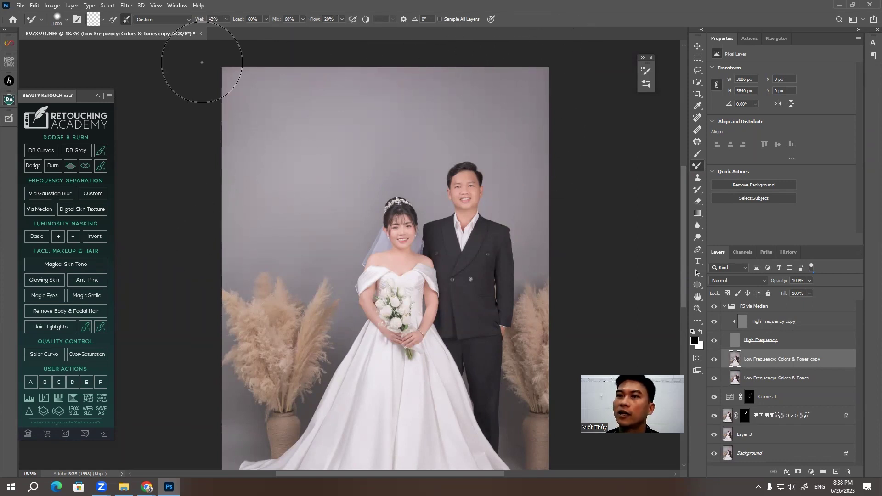
scroll(492, 140, "down", 2)
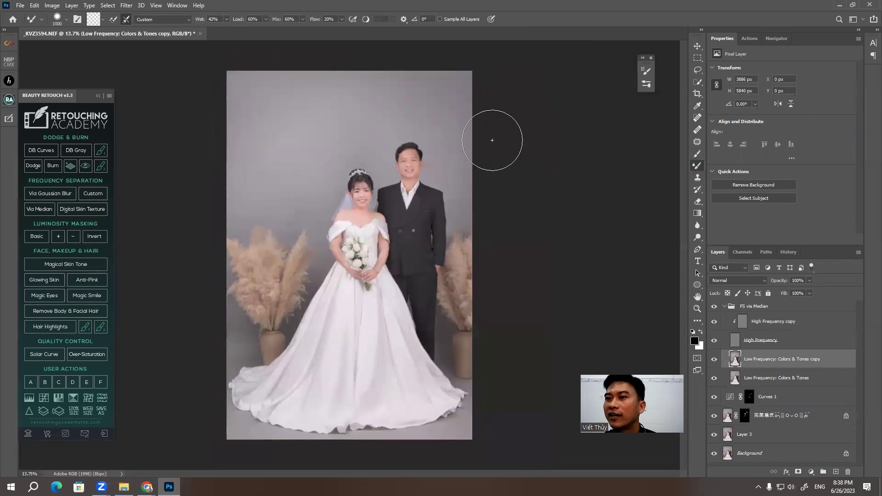
left_click(711, 306)
left_click(711, 307)
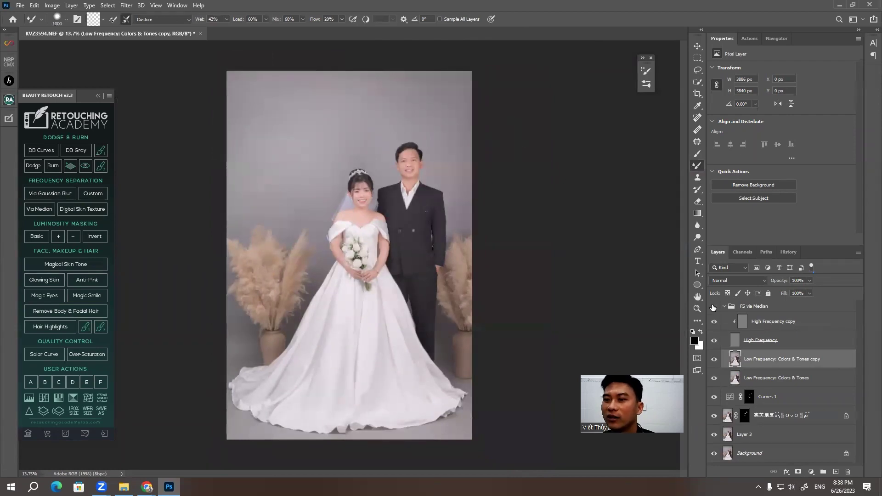
left_click(712, 307)
scroll(330, 372, "up", 3)
scroll(370, 371, "up", 2)
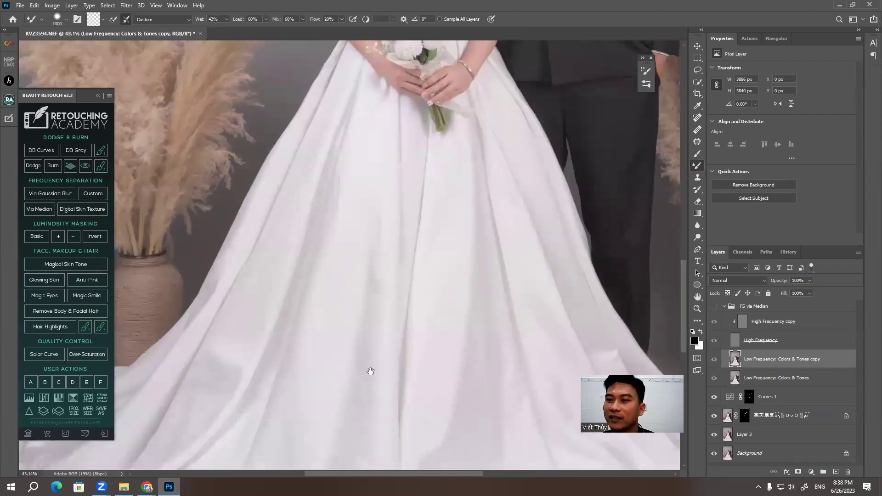
left_click_drag(370, 371, 380, 157)
scroll(359, 245, "up", 1)
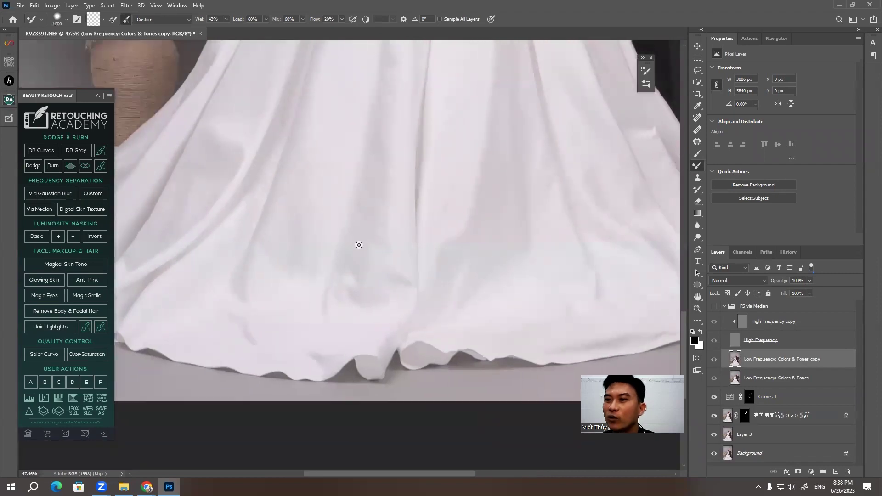
left_click(715, 306)
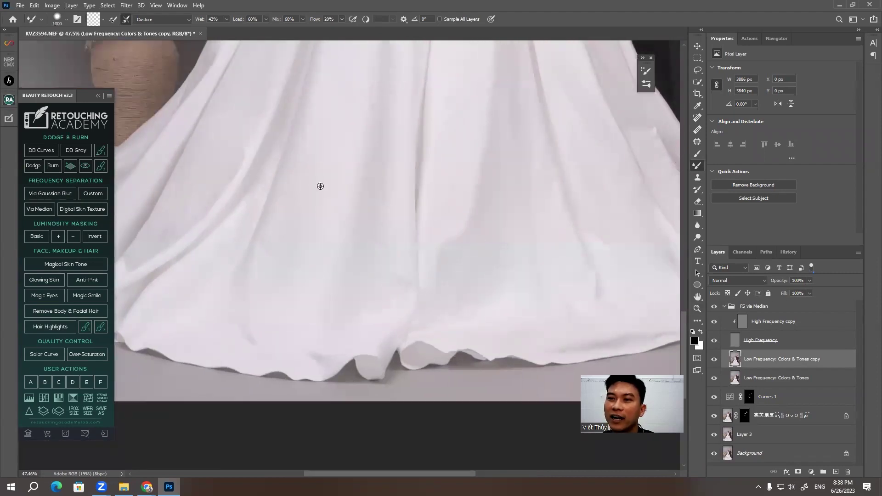
scroll(320, 186, "up", 4)
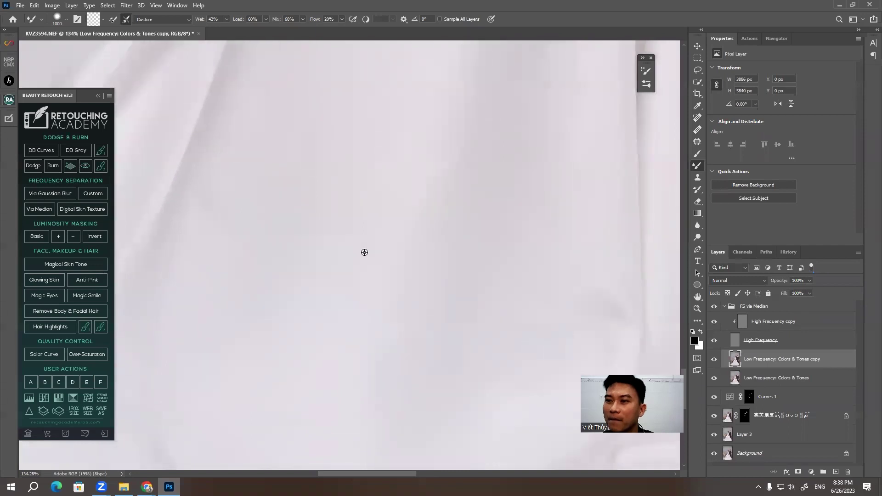
left_click(715, 307)
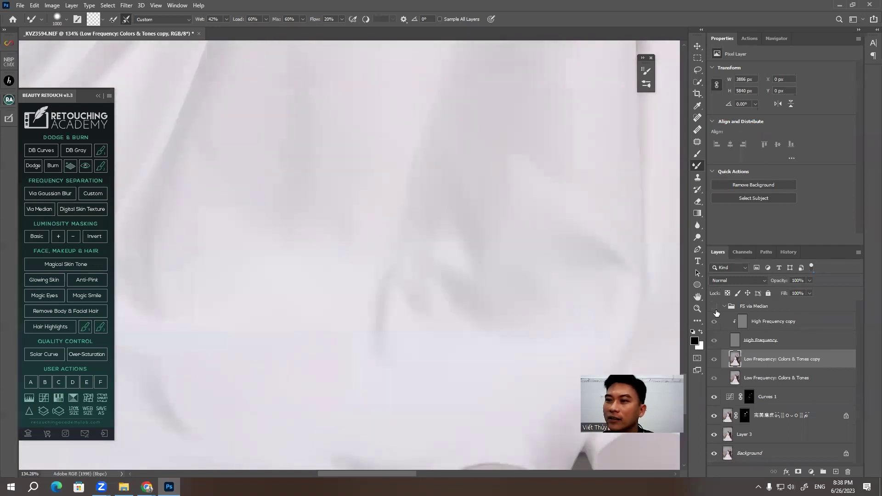
left_click(714, 307)
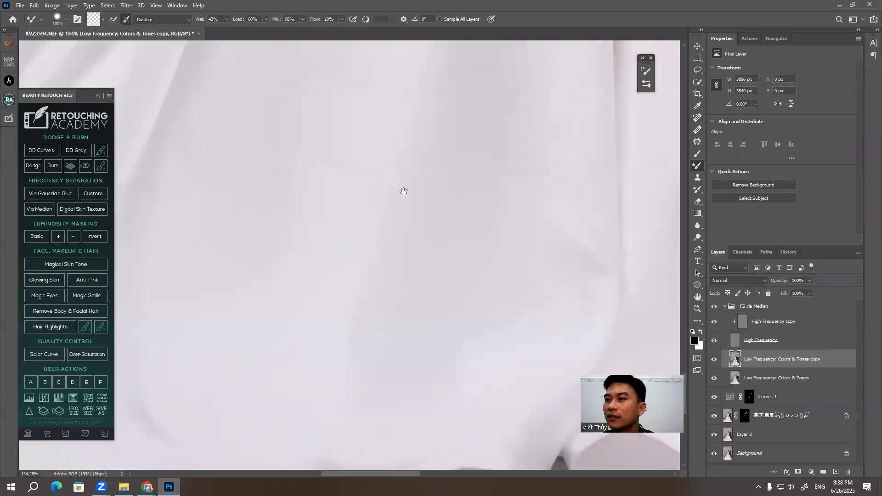
scroll(403, 190, "right", 10)
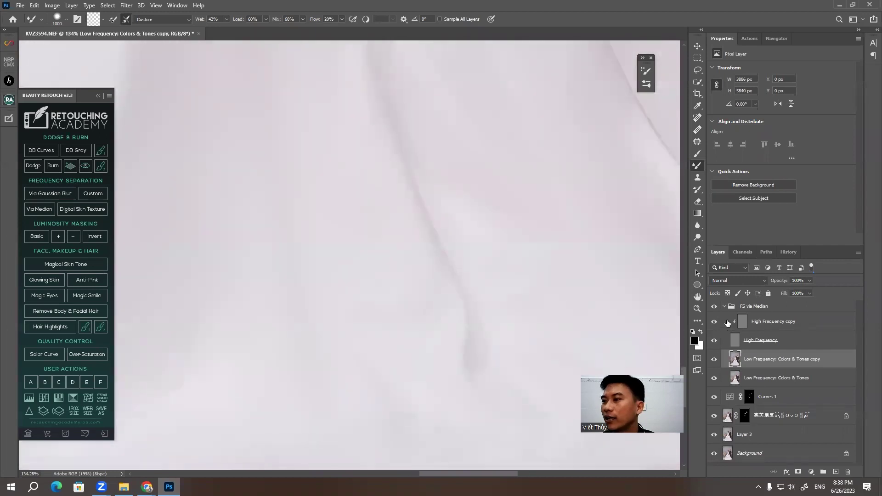
left_click(714, 307)
left_click(714, 307)
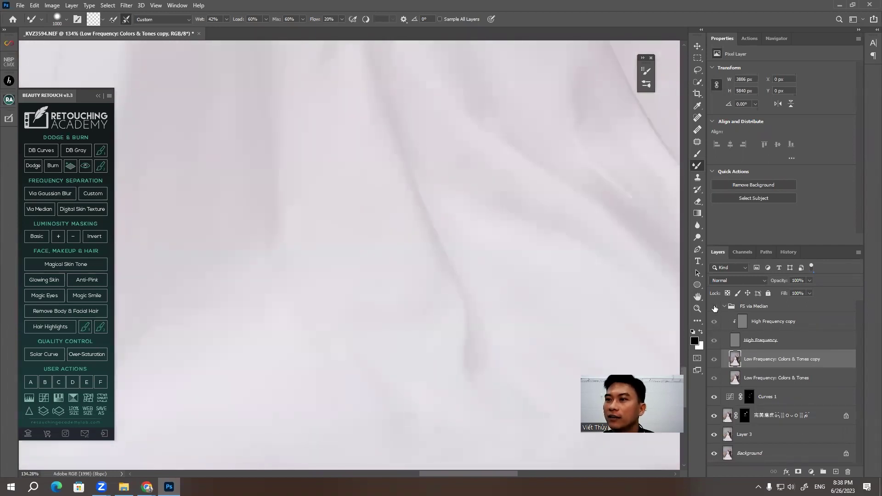
scroll(441, 191, "down", 3)
scroll(427, 233, "down", 2)
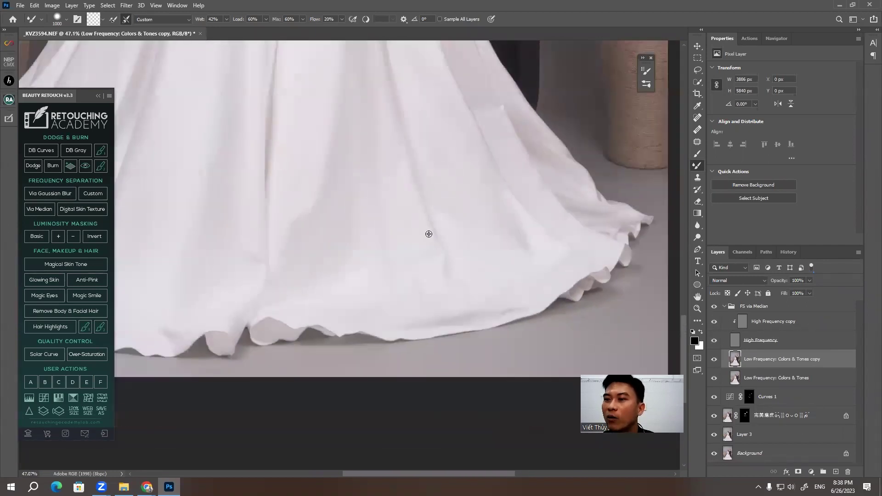
scroll(431, 233, "up", 2)
scroll(441, 225, "up", 2)
scroll(468, 214, "down", 2)
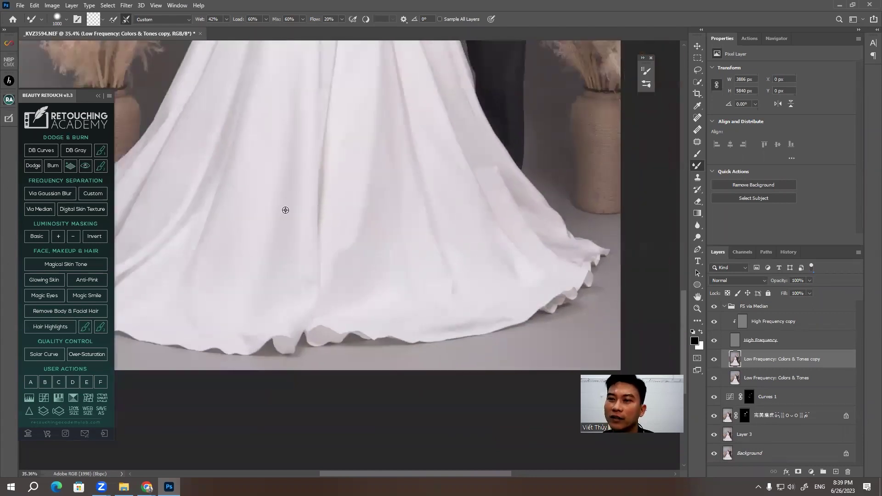
scroll(352, 191, "up", 1)
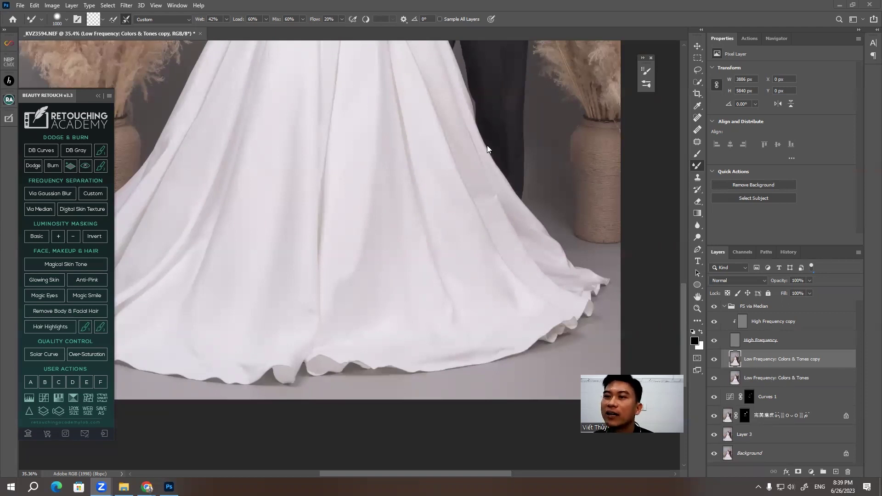
Zoom to the groom's face and clone out cheek blemishes with a small Clone Stamp
scroll(410, 272, "down", 5)
scroll(361, 192, "up", 3)
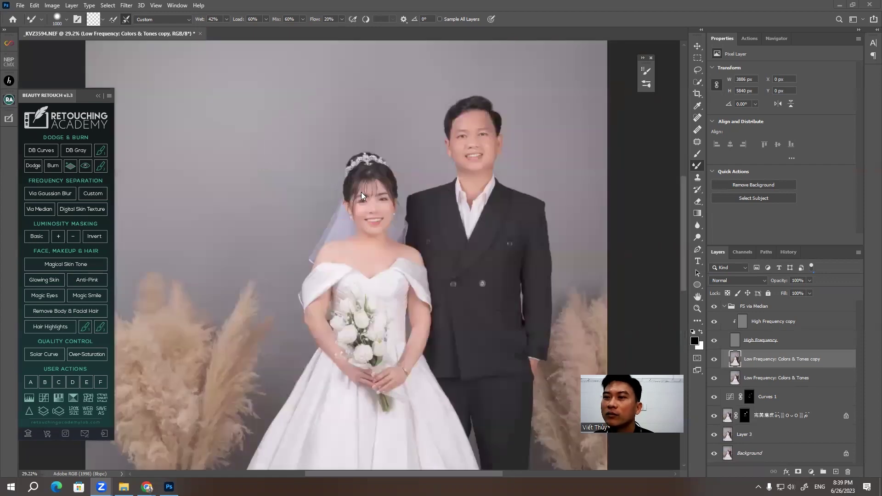
scroll(372, 204, "up", 5)
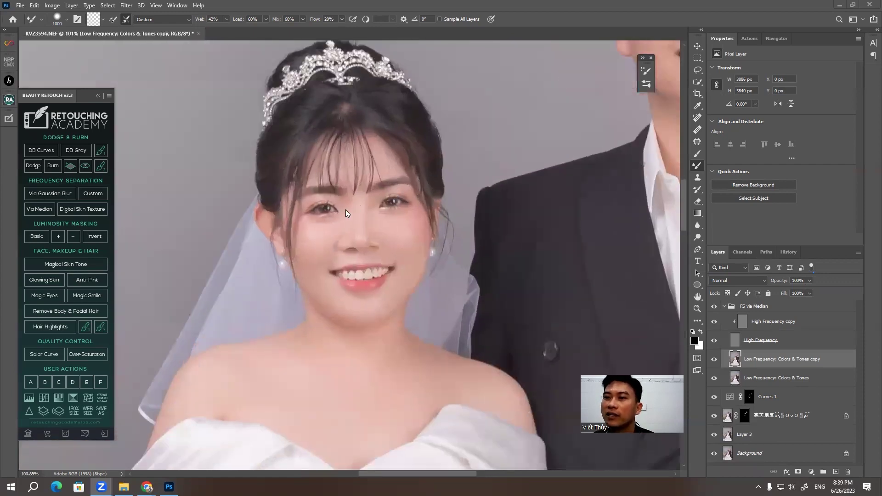
scroll(333, 222, "up", 1)
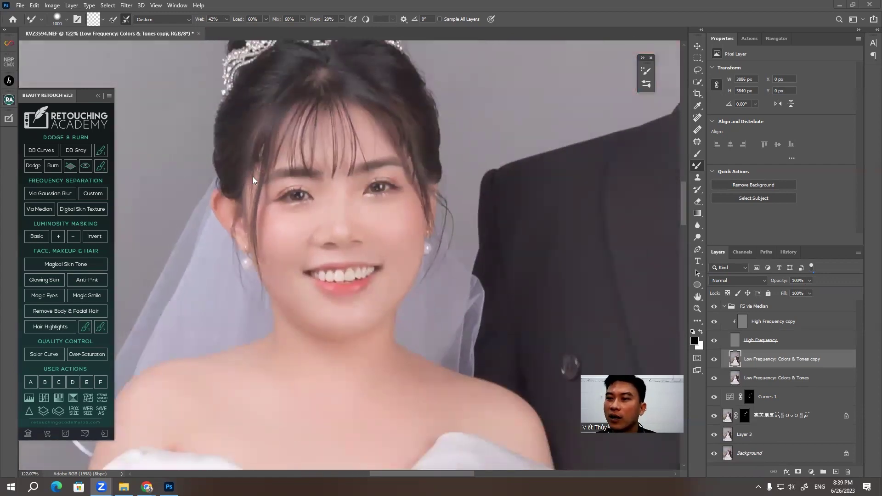
scroll(244, 154, "down", 2)
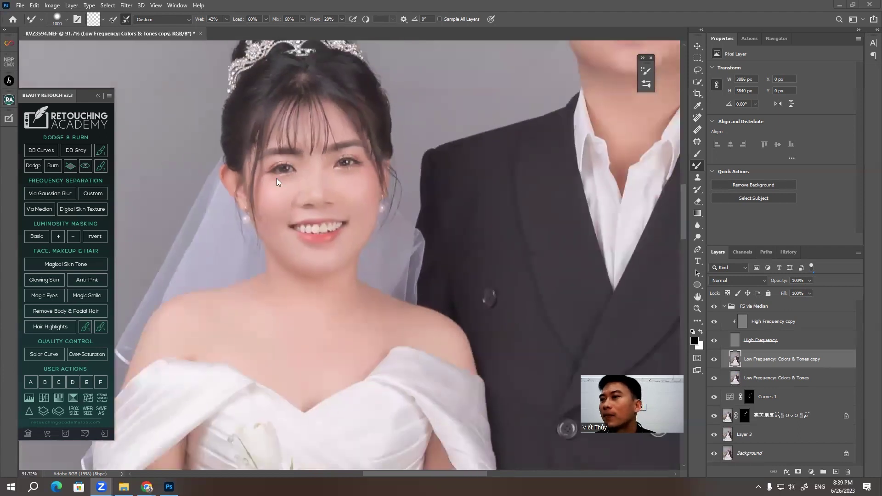
scroll(273, 181, "down", 1)
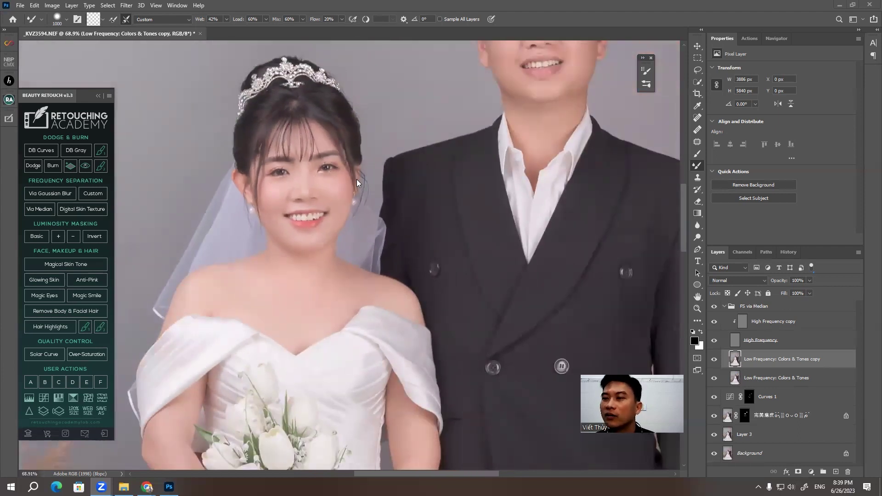
scroll(362, 182, "up", 5)
scroll(471, 193, "up", 2)
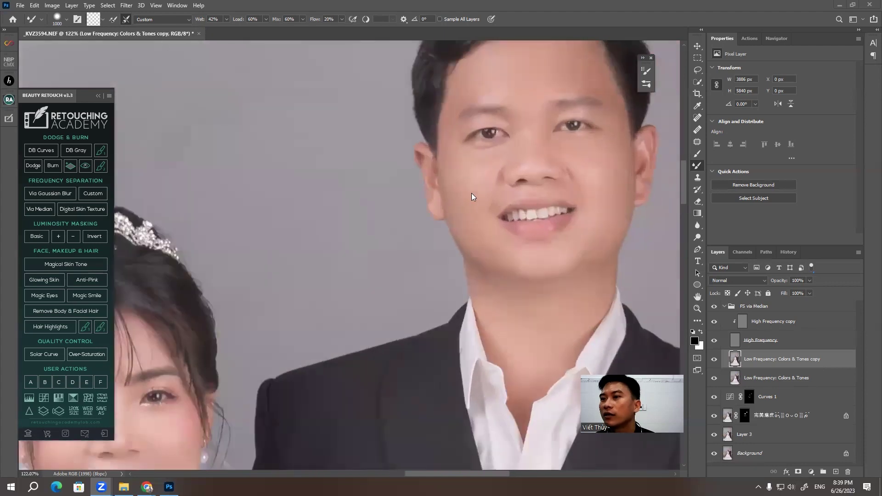
scroll(472, 197, "up", 2)
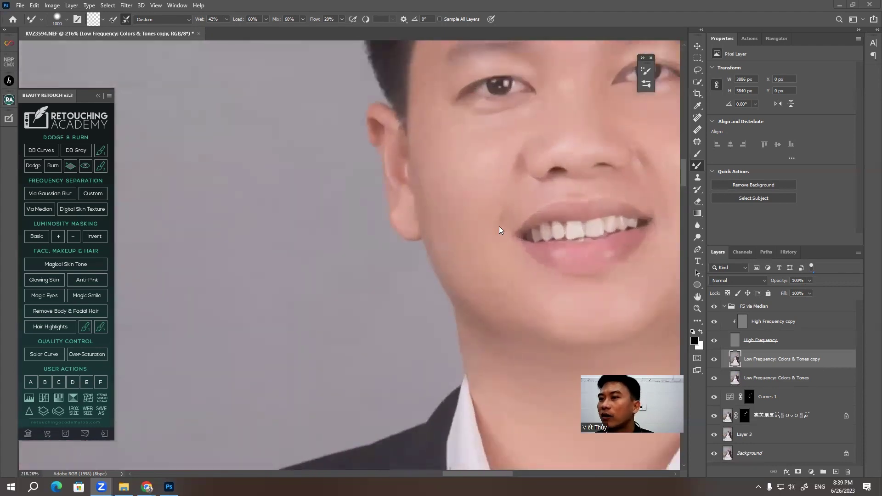
scroll(498, 226, "up", 2)
key("s")
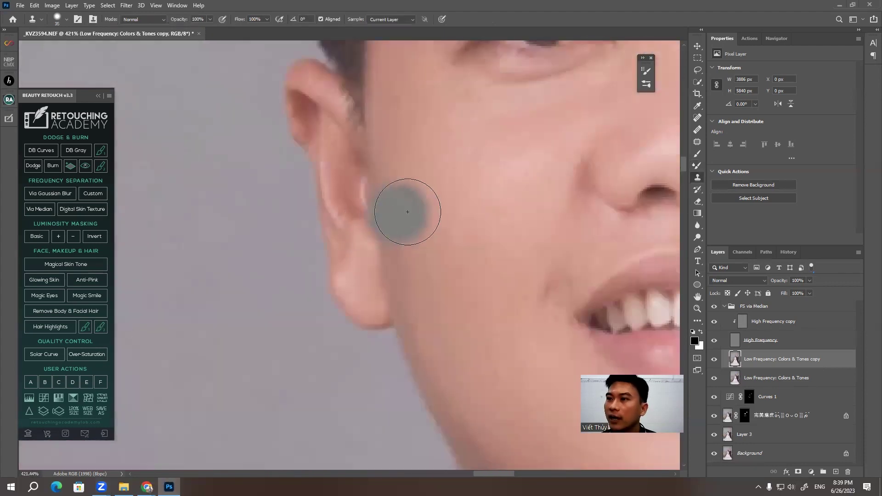
key("bracketleft")
key("bracketleft")
key("bracketleft")
key("bracketleft")
key("bracketleft")
key("bracketleft")
key("bracketleft")
key("bracketleft")
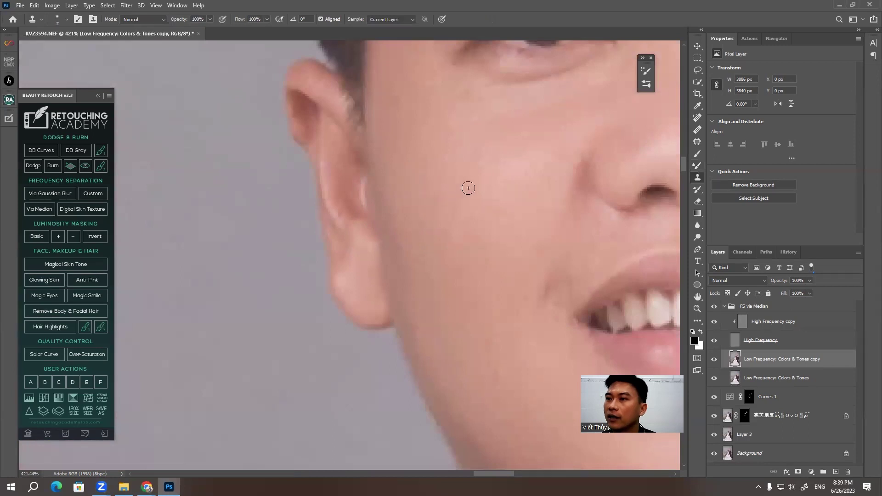
left_click_drag(490, 129, 431, 141)
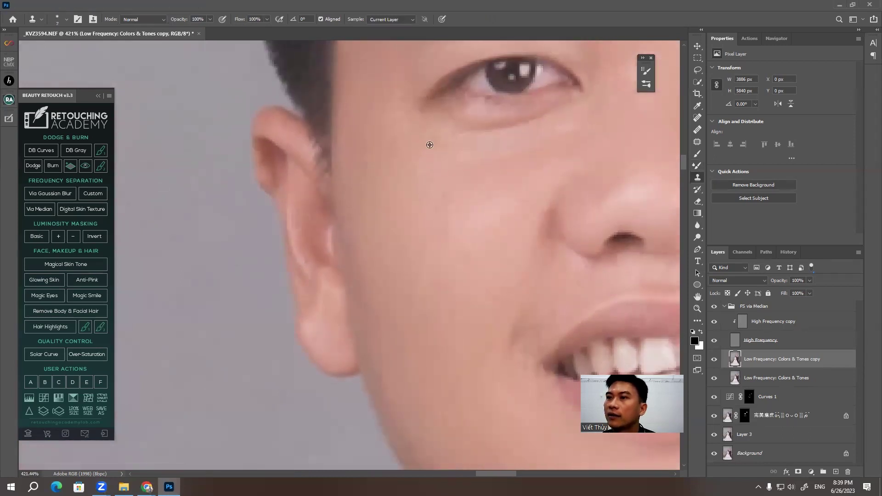
scroll(423, 166, "down", 1)
scroll(395, 189, "down", 1)
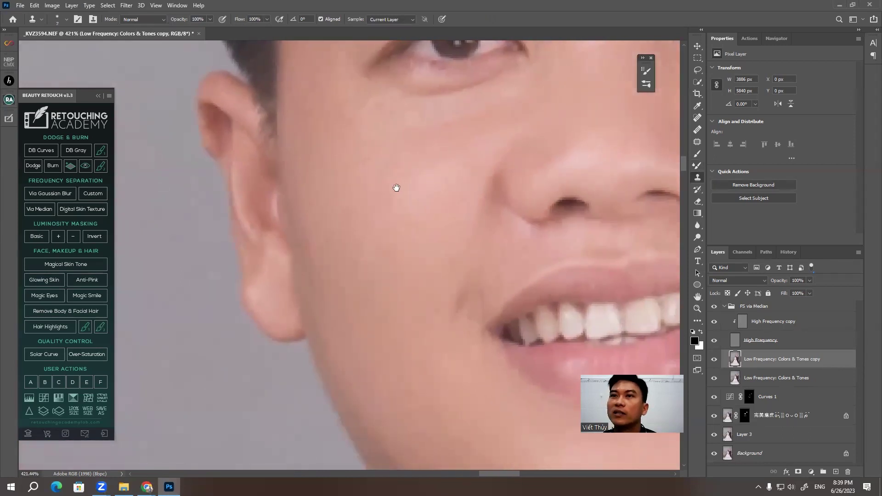
scroll(390, 181, "down", 1)
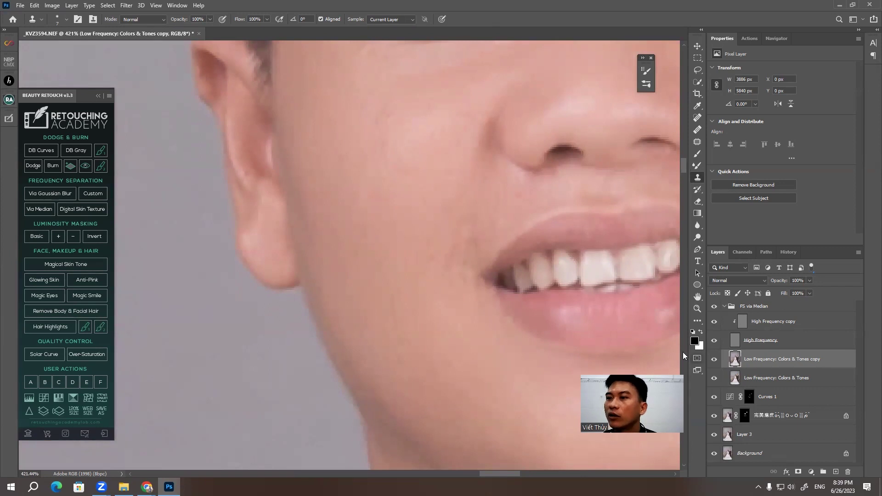
Blend the groom's cheek tones with a small Mixer Brush on the Low Frequency copy
left_click(735, 324)
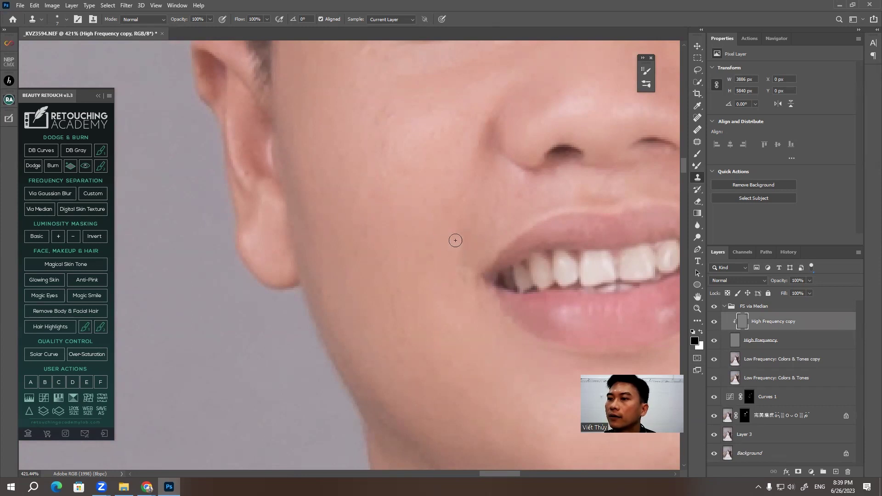
left_click(734, 359)
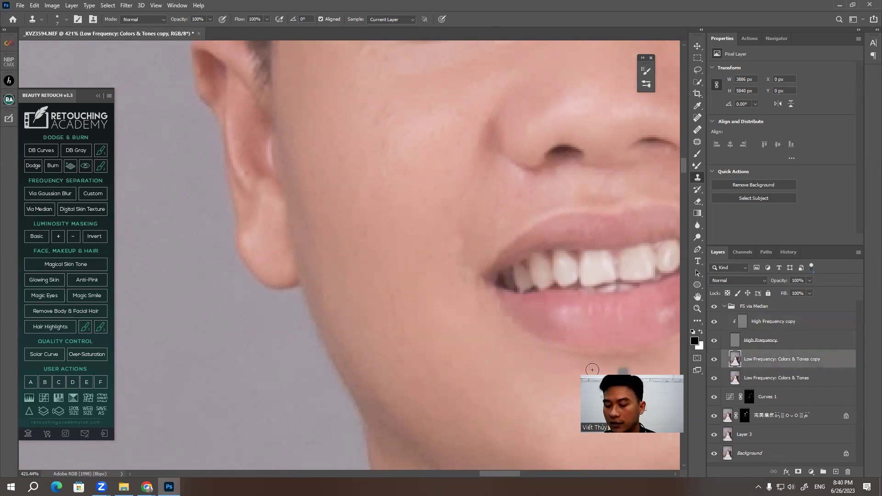
key("b")
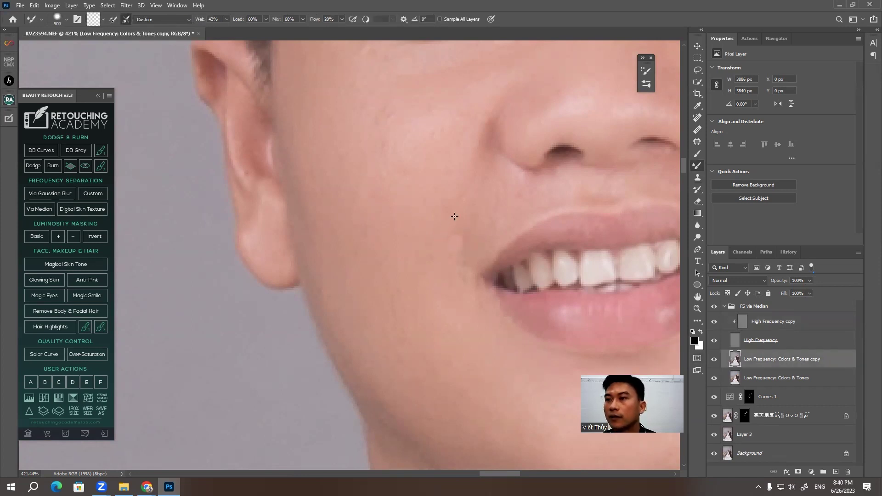
key("bracketleft")
key("bracketleft")
key("bracketleft")
key("bracketleft")
key("bracketleft")
key("bracketleft")
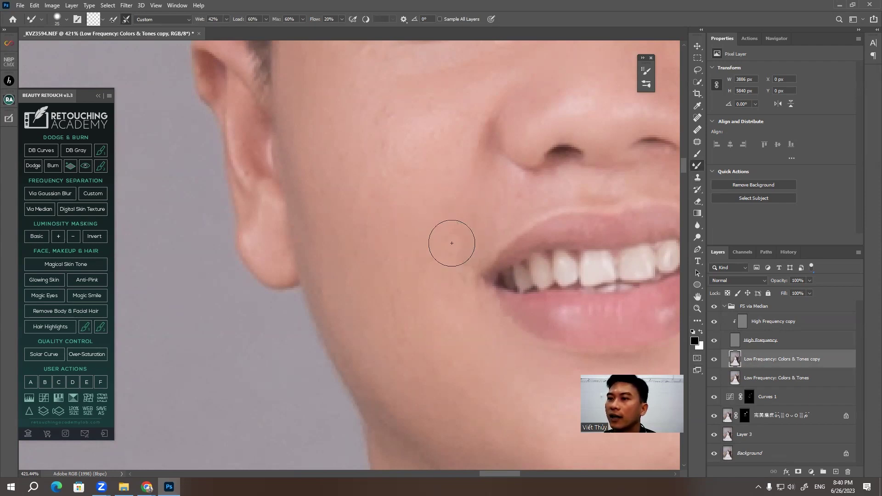
scroll(335, 291, "down", 3)
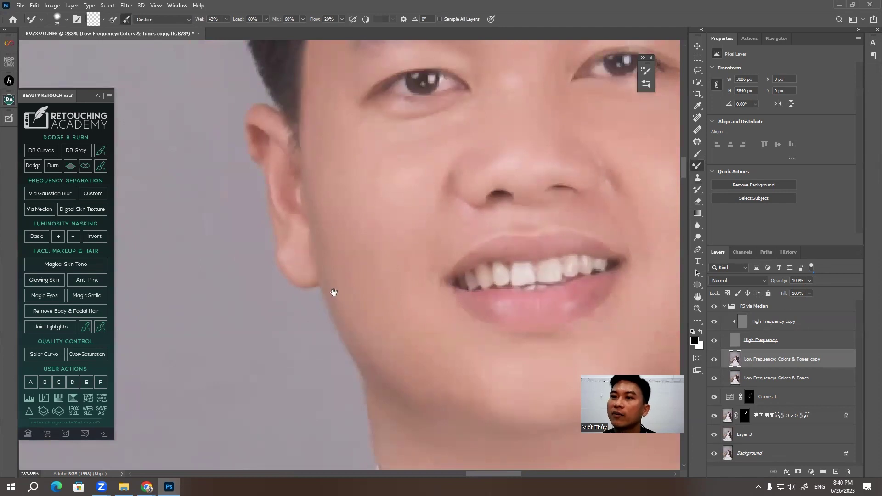
left_click_drag(406, 239, 421, 301)
left_click(743, 326)
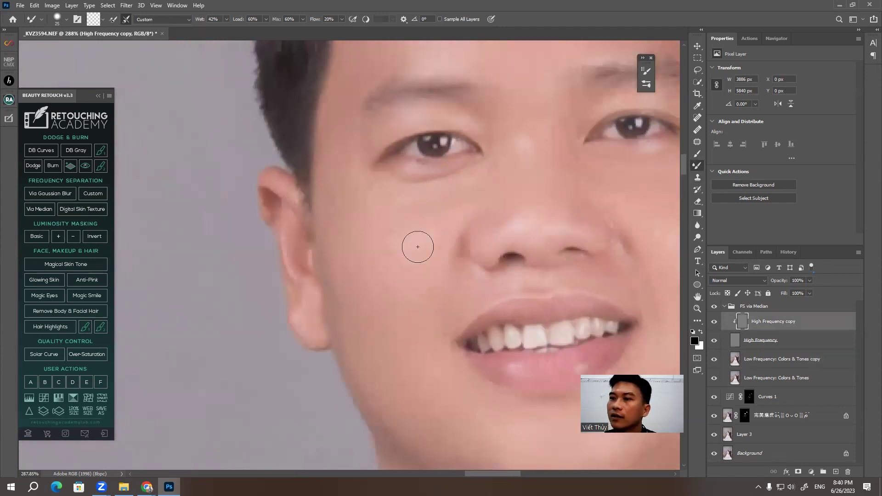
key("s")
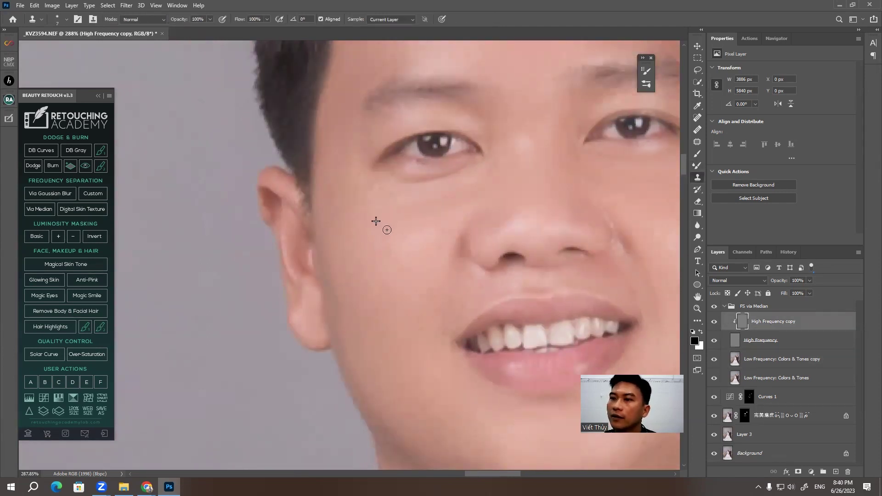
Clone out specks across the groom's forehead and hairline on the High Frequency copy layer
scroll(367, 240, "up", 3)
scroll(368, 241, "right", 2)
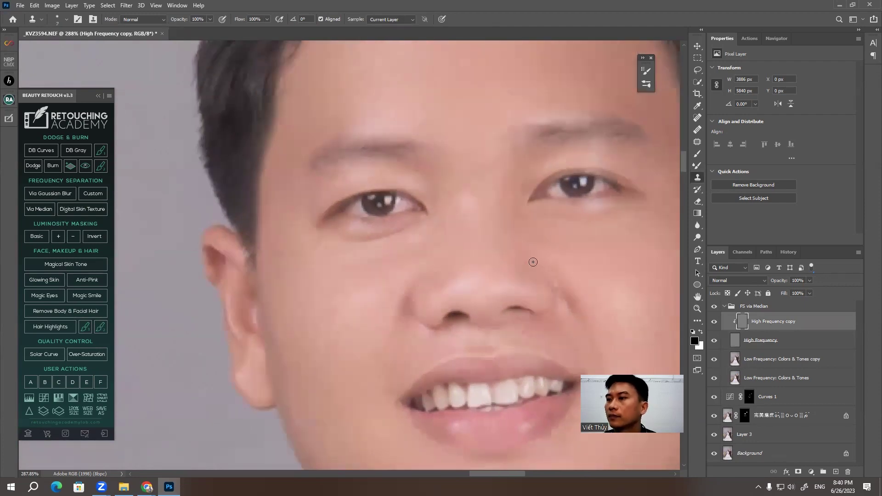
scroll(528, 248, "right", 3)
scroll(482, 243, "right", 1)
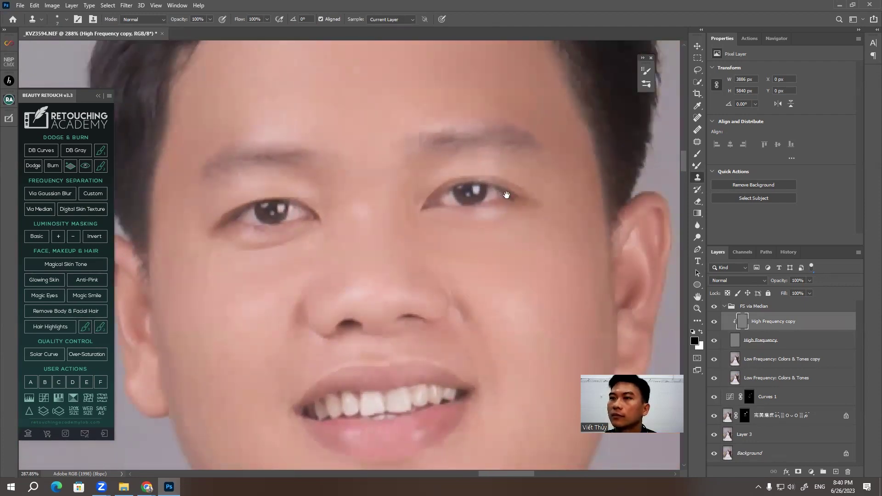
scroll(459, 200, "up", 5)
scroll(390, 204, "left", 1)
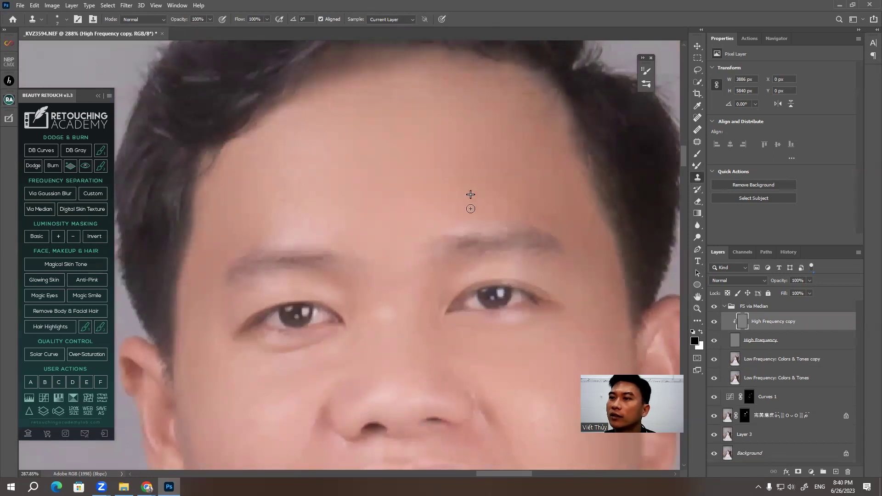
scroll(466, 189, "up", 2)
scroll(464, 184, "right", 2)
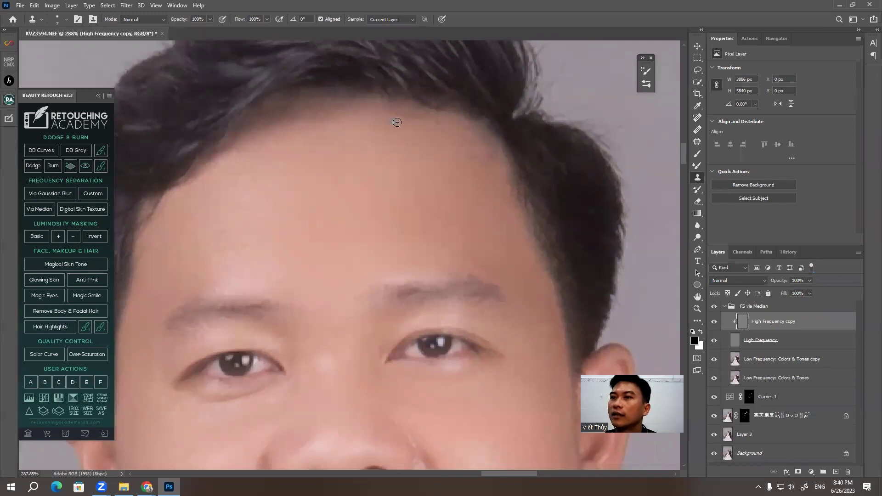
scroll(368, 160, "up", 5)
scroll(436, 226, "right", 2)
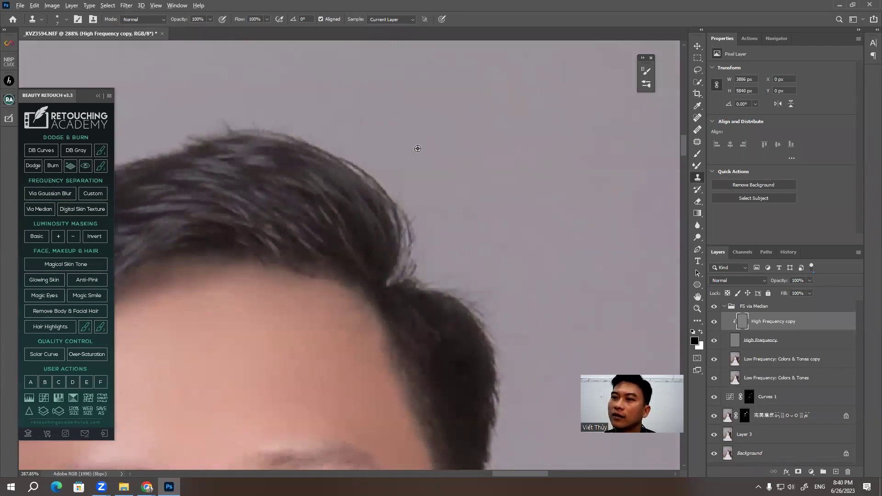
scroll(373, 156, "left", 3)
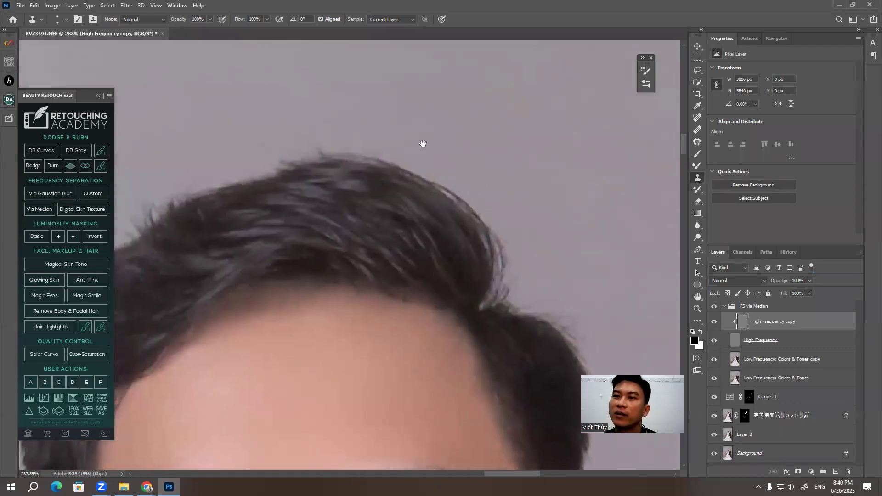
scroll(421, 144, "left", 3)
scroll(422, 121, "left", 4)
scroll(388, 135, "left", 3)
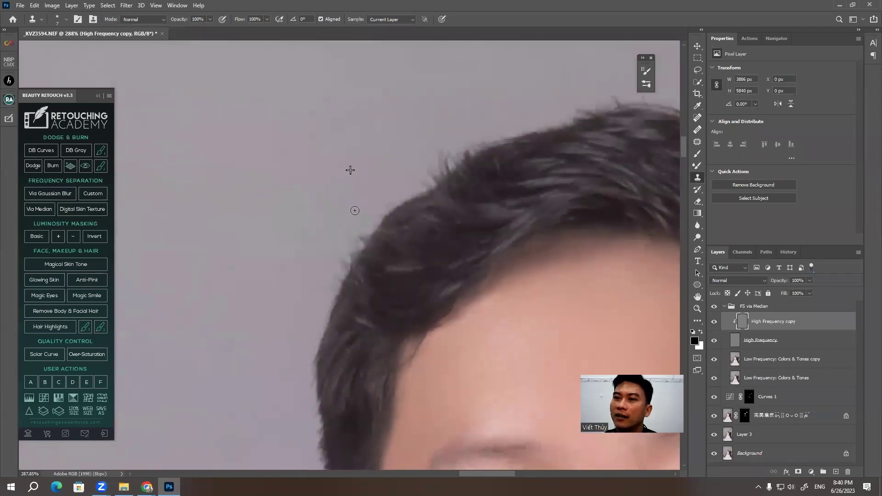
scroll(303, 235, "down", 5)
scroll(274, 88, "down", 3)
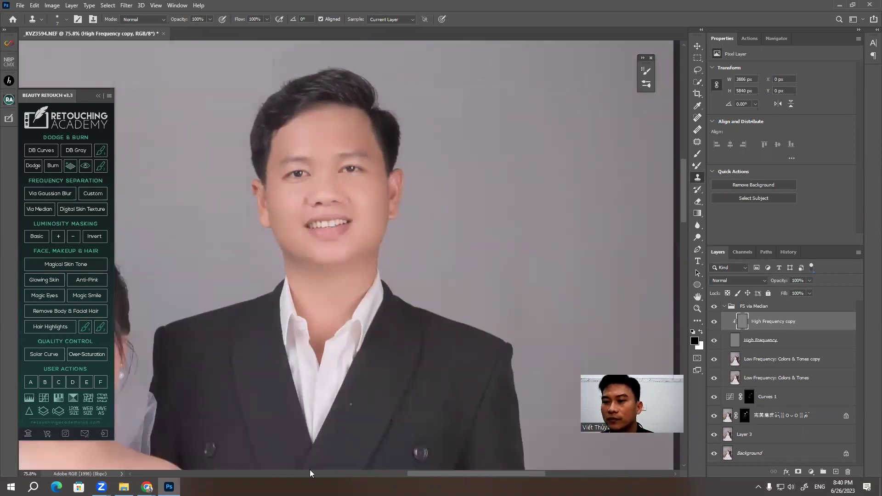
Review the retouched couple and close the Beauty Retouch v3.3 panel
scroll(389, 271, "down", 2)
scroll(390, 273, "down", 2)
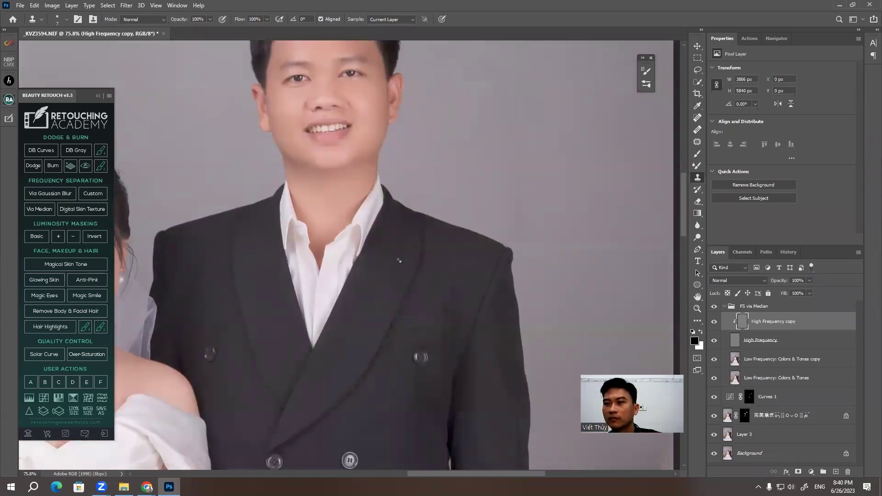
scroll(390, 275, "down", 3)
scroll(390, 277, "down", 2)
scroll(390, 277, "down", 2)
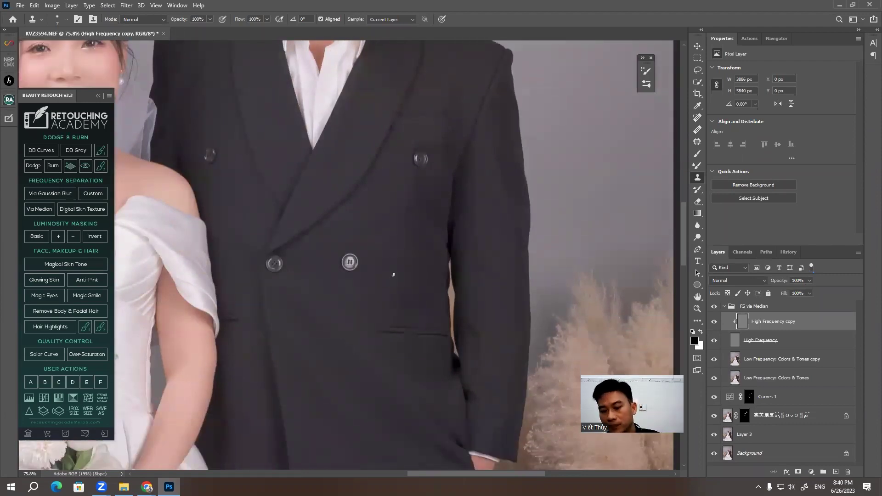
scroll(415, 277, "down", 3)
scroll(395, 267, "down", 2)
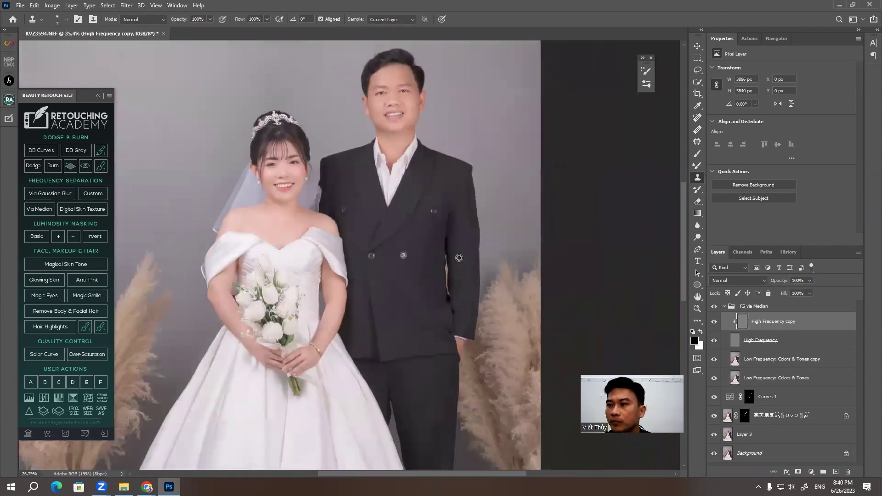
scroll(383, 261, "down", 2)
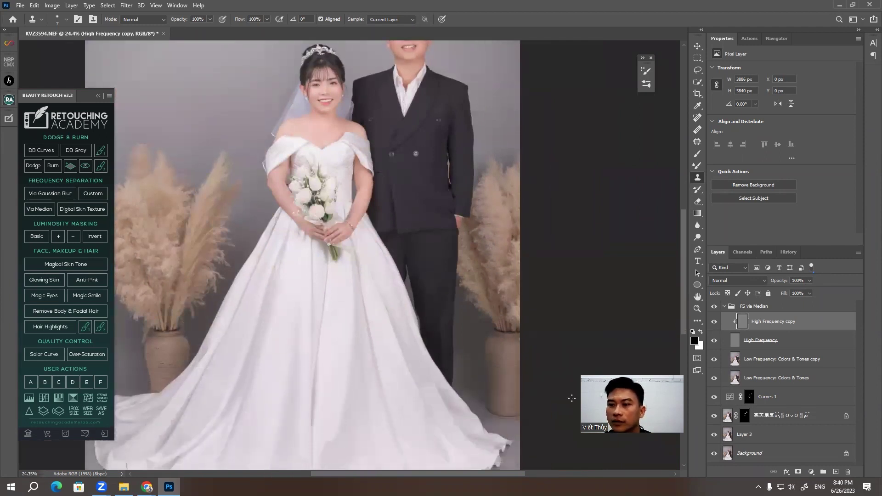
scroll(338, 423, "down", 2)
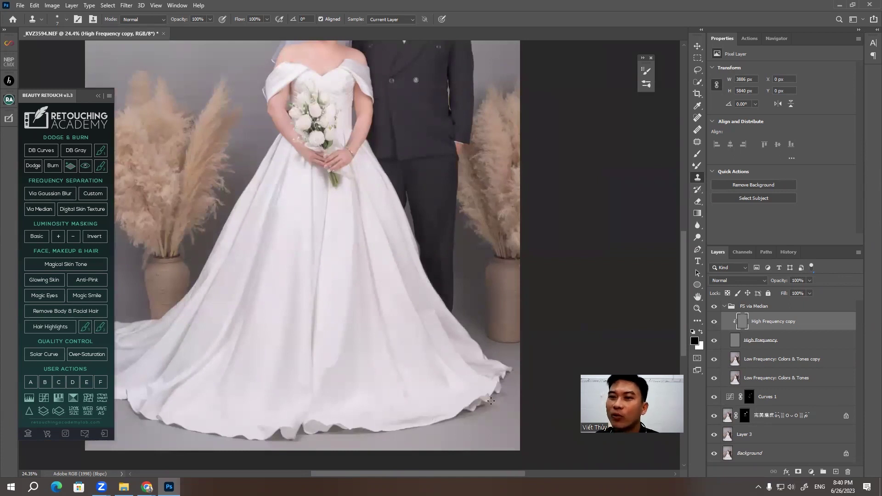
scroll(467, 334, "down", 2, "alt")
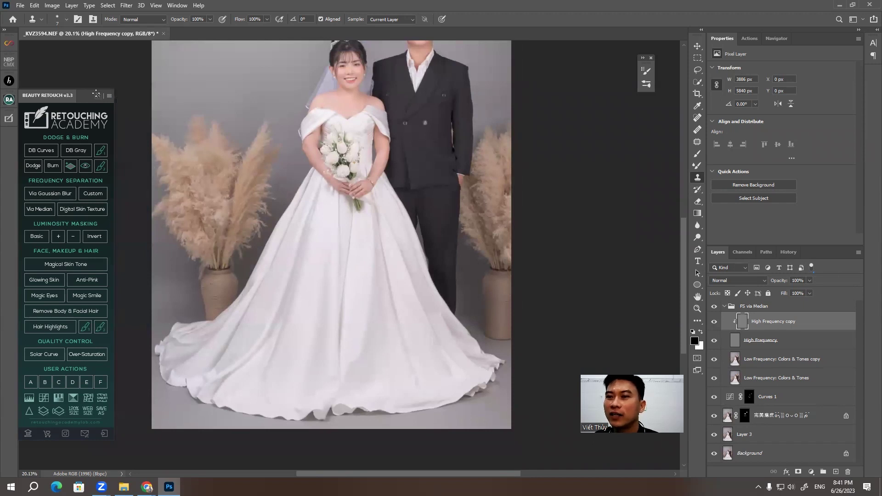
left_click(96, 94)
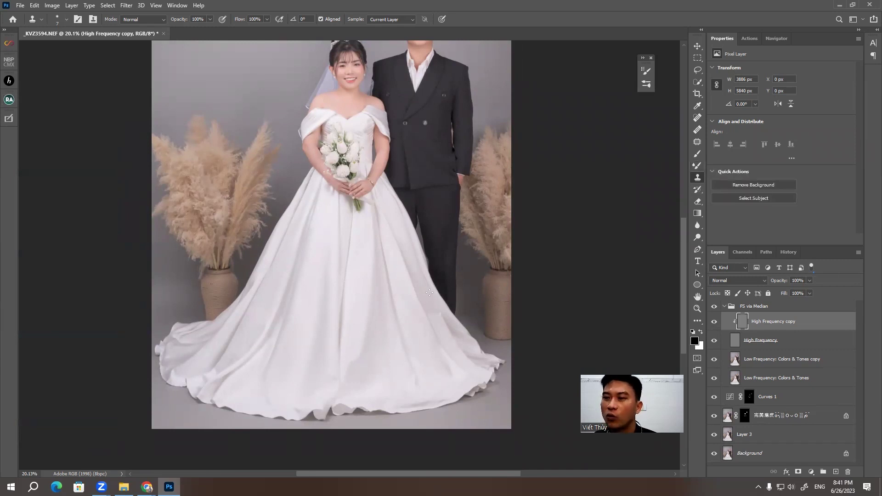
Zoom to about 214% on the groom's jacket buttons
scroll(459, 225, "up", 1)
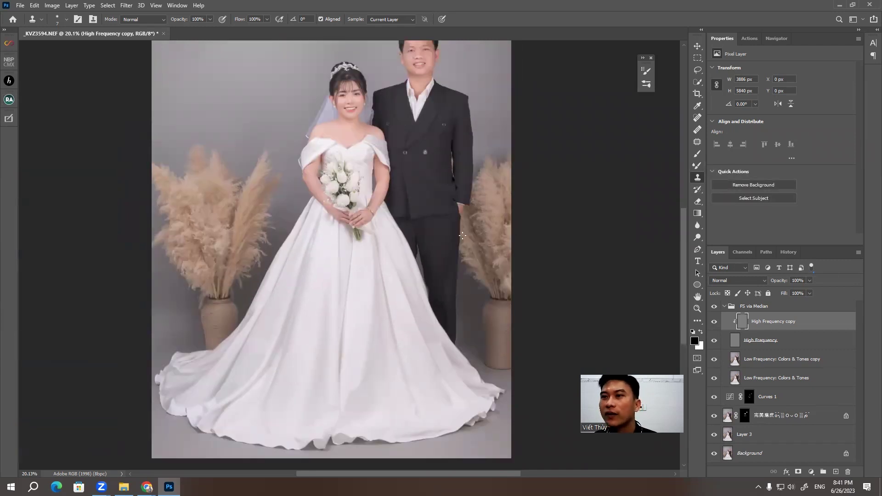
scroll(405, 207, "up", 3)
scroll(349, 189, "up", 2)
scroll(313, 175, "up", 1)
scroll(301, 170, "up", 1)
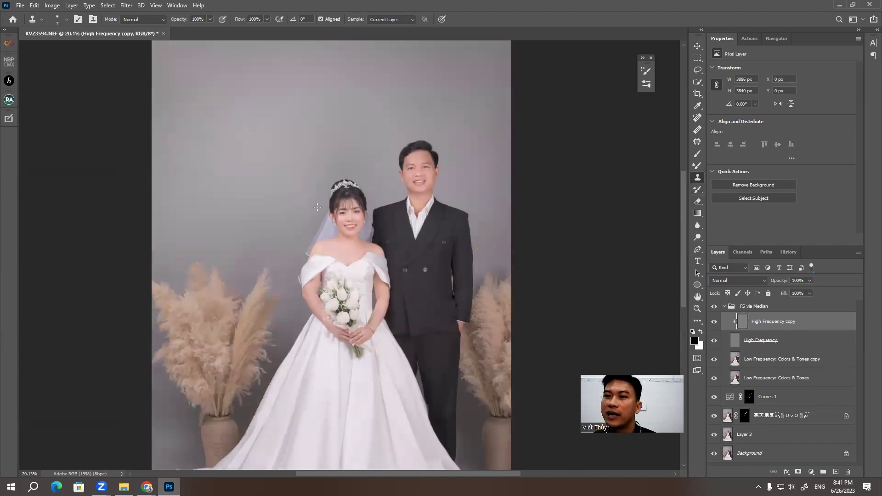
scroll(331, 188, "up", 2)
scroll(328, 197, "up", 2)
scroll(324, 209, "up", 1)
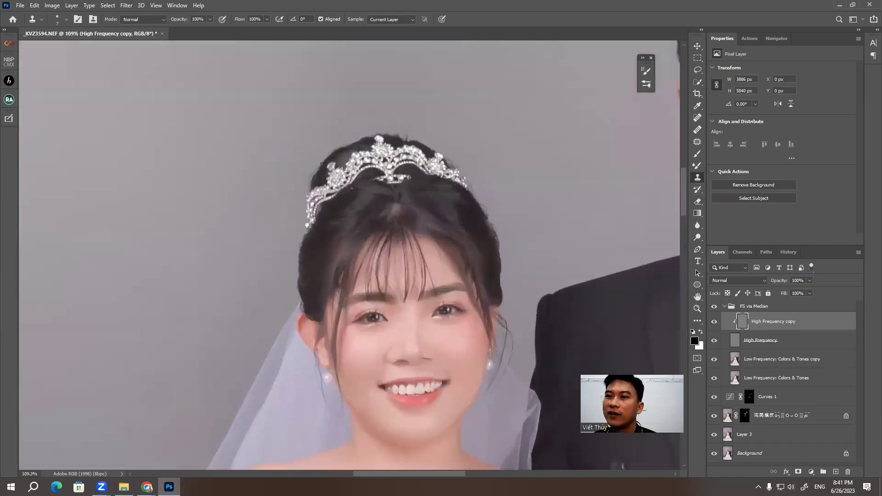
scroll(321, 218, "up", 1)
scroll(321, 218, "down", 2)
scroll(321, 218, "down", 1)
scroll(191, 163, "up", 1)
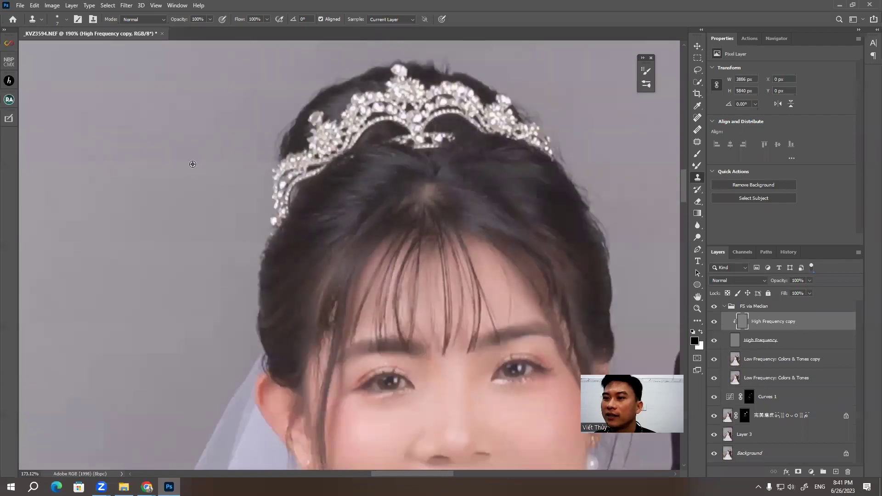
scroll(298, 197, "down", 3)
scroll(344, 229, "down", 2)
scroll(372, 252, "down", 1)
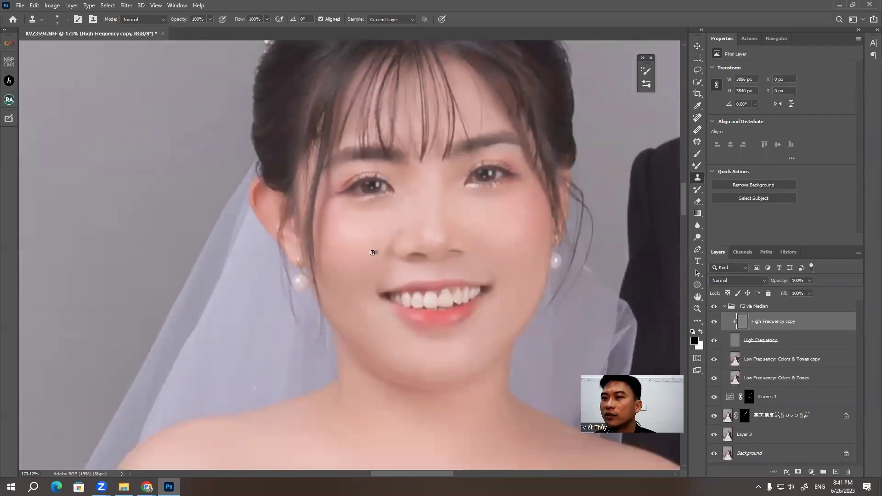
scroll(239, 234, "down", 3)
scroll(238, 234, "down", 2)
scroll(262, 231, "down", 1)
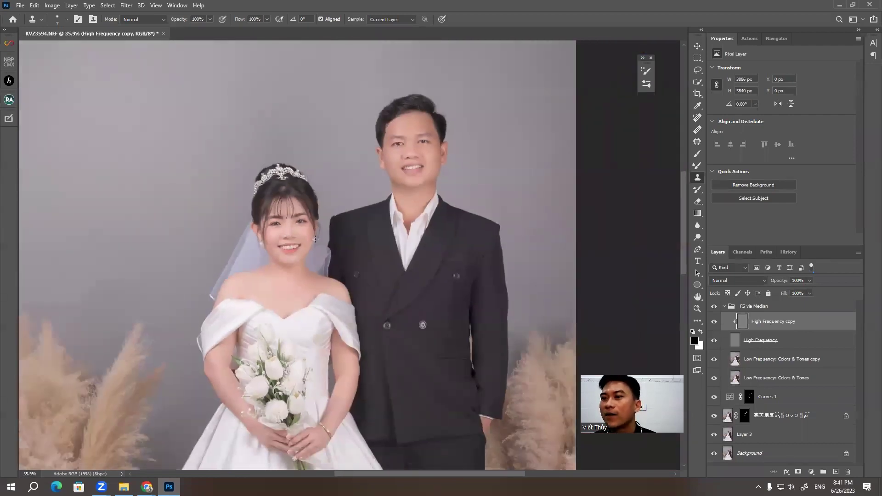
scroll(416, 289, "down", 1)
scroll(417, 289, "up", 3)
scroll(416, 262, "up", 2)
Blend the suit fabric tones below the jacket button with an enlarged Mixer Brush on the Low Frequency copy
scroll(415, 235, "up", 2)
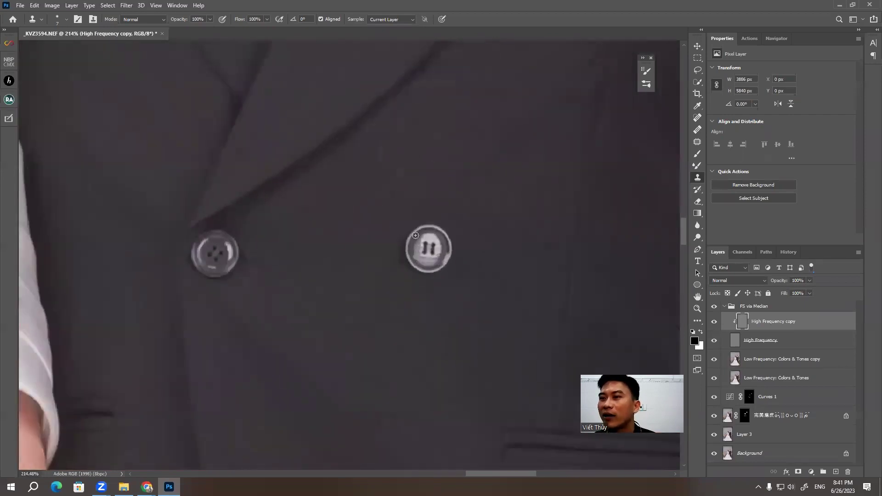
left_click(757, 362)
key("b")
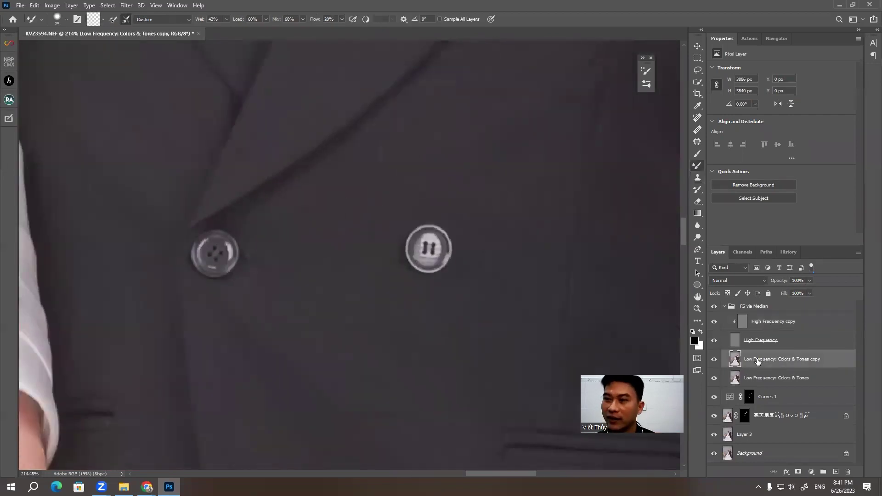
scroll(371, 321, "down", 1)
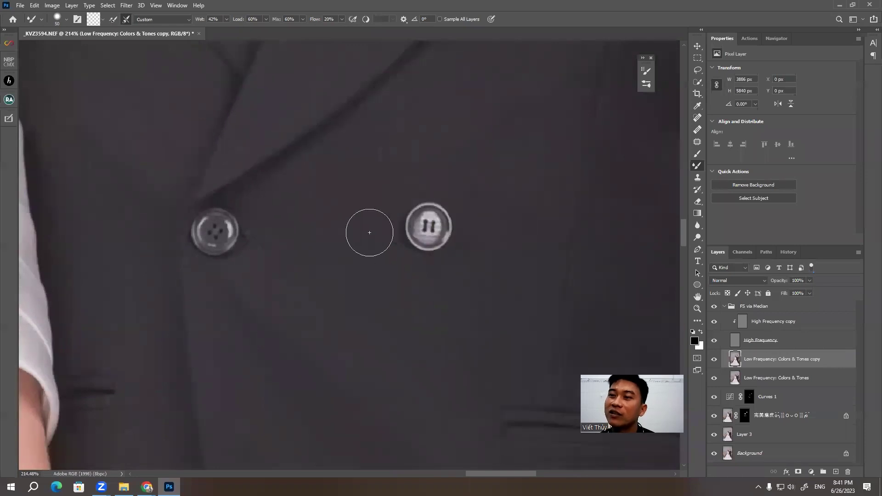
key("bracketright")
key("bracketright")
key("bracketright")
left_click_drag(427, 221, 415, 282)
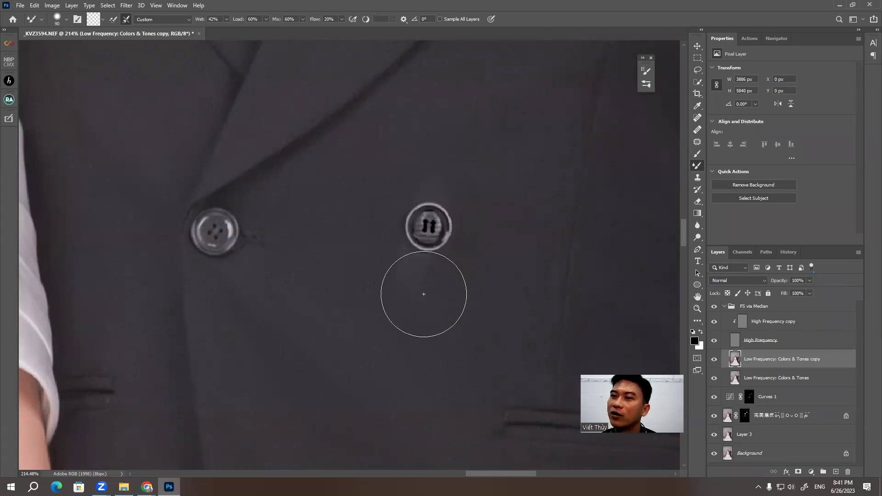
Clone out the button's rims and holes with fabric texture on the High Frequency copy layer
left_click(745, 324)
key("s")
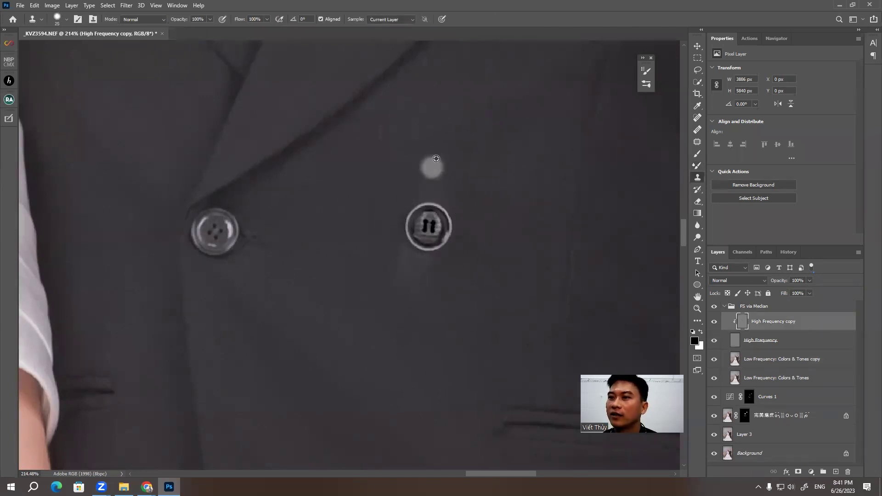
left_click_drag(429, 168, 399, 243)
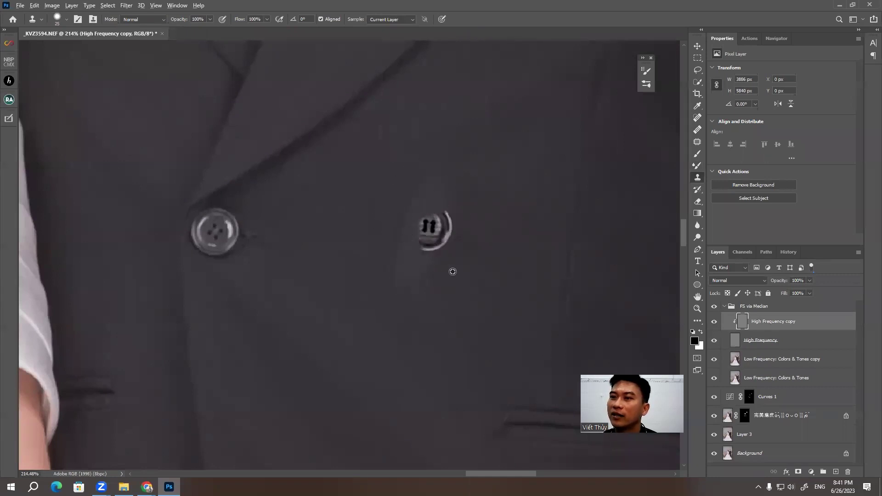
mouse_move(449, 223)
left_mouse_down()
mouse_move(434, 253)
mouse_move(428, 240)
left_mouse_up()
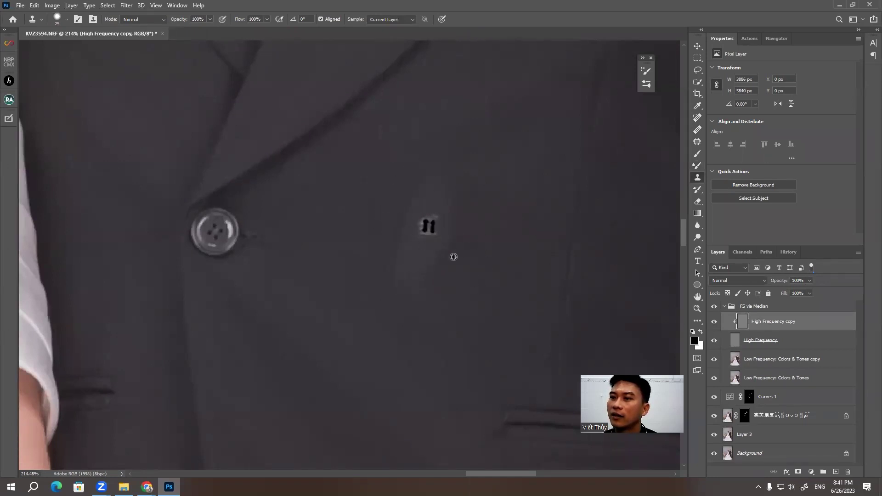
left_click(428, 226)
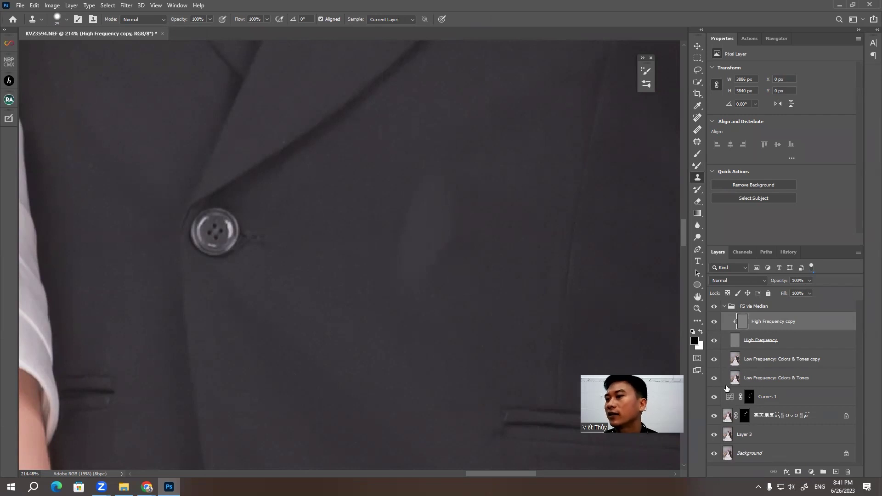
Blend the tones where the button was, then revert to an earlier History state to restore the button
left_click(732, 363)
key("b")
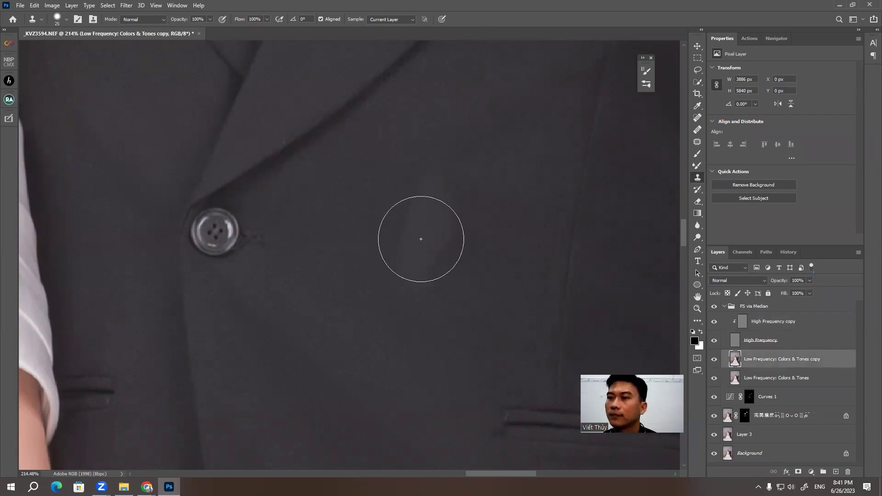
mouse_move(432, 219)
left_mouse_down()
mouse_move(464, 197)
mouse_move(390, 222)
mouse_move(390, 209)
mouse_move(420, 270)
mouse_move(429, 222)
mouse_move(487, 181)
mouse_move(321, 331)
mouse_move(307, 318)
left_mouse_up()
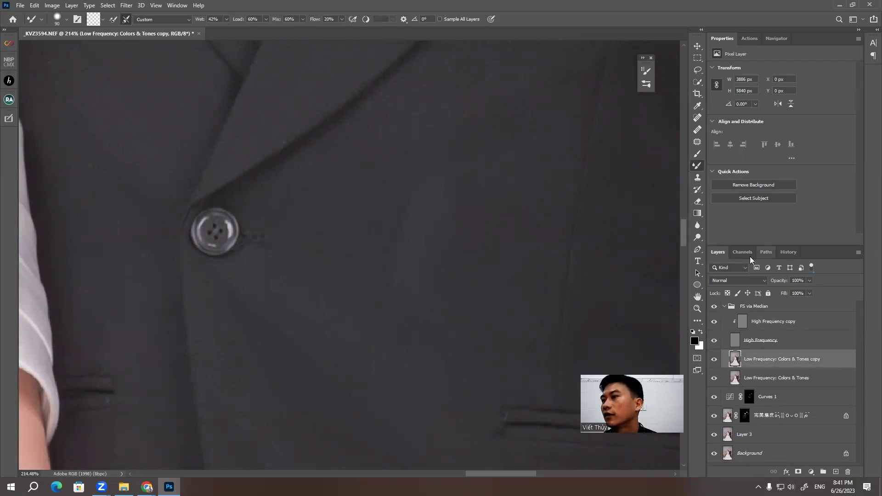
left_click(788, 251)
scroll(765, 321, "up", 3)
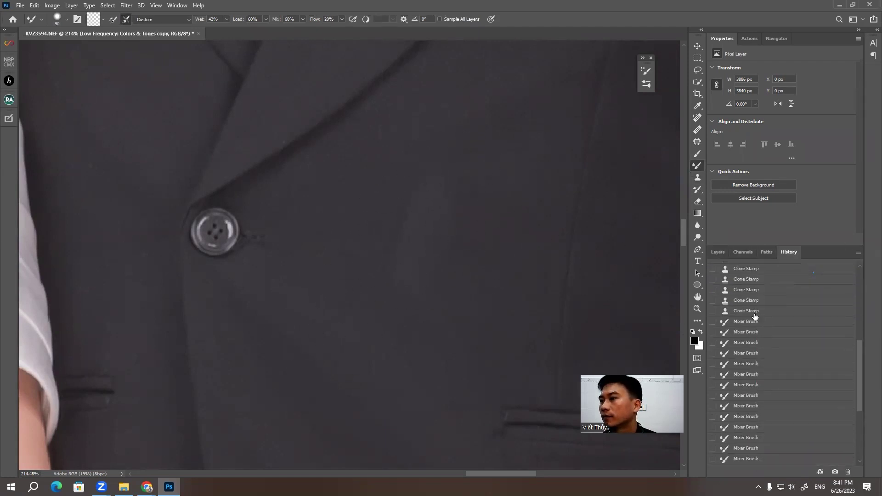
scroll(763, 307, "up", 2)
scroll(763, 306, "up", 3)
left_click(732, 320)
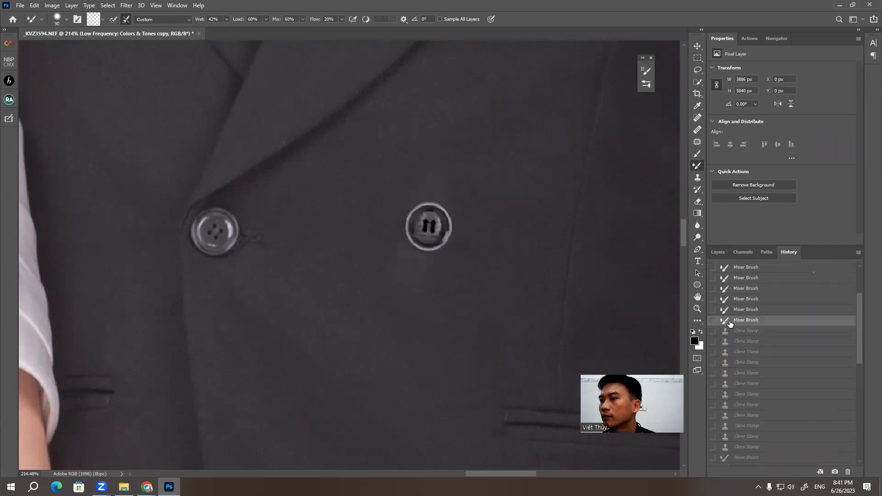
Shrink the blending brush and reposition the view around the jacket buttons
left_click(717, 251)
scroll(478, 351, "down", 2)
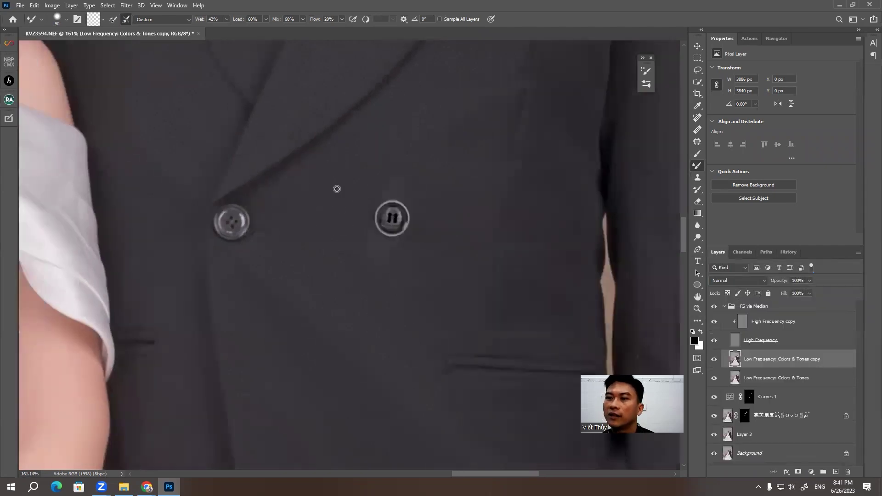
scroll(349, 193, "down", 3)
scroll(418, 235, "down", 2)
scroll(418, 236, "up", 4)
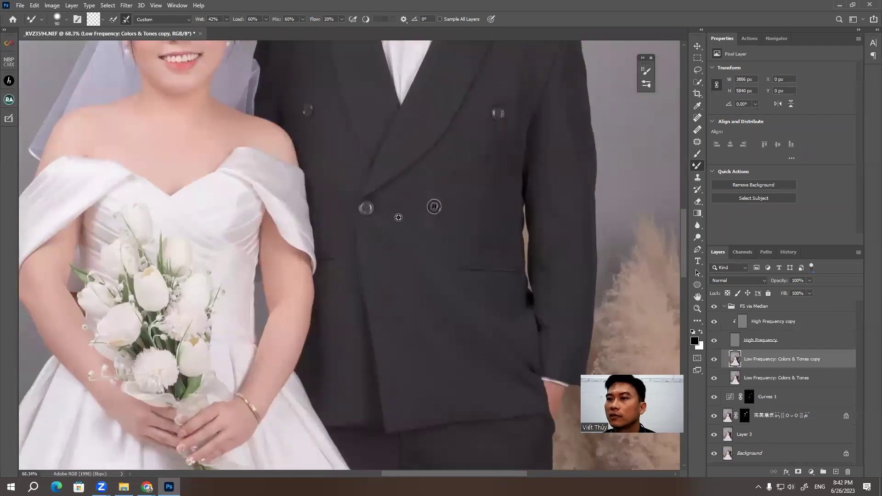
scroll(431, 189, "up", 3)
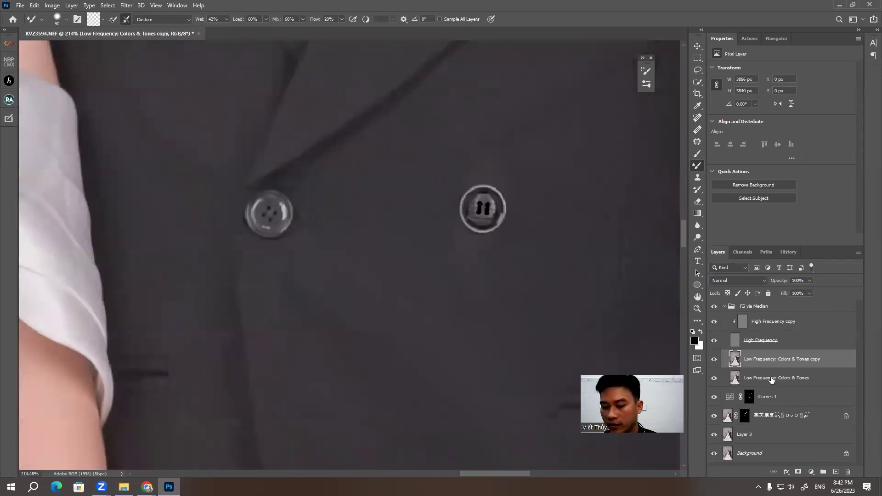
key("bracketleft")
left_click_drag(434, 251, 420, 291)
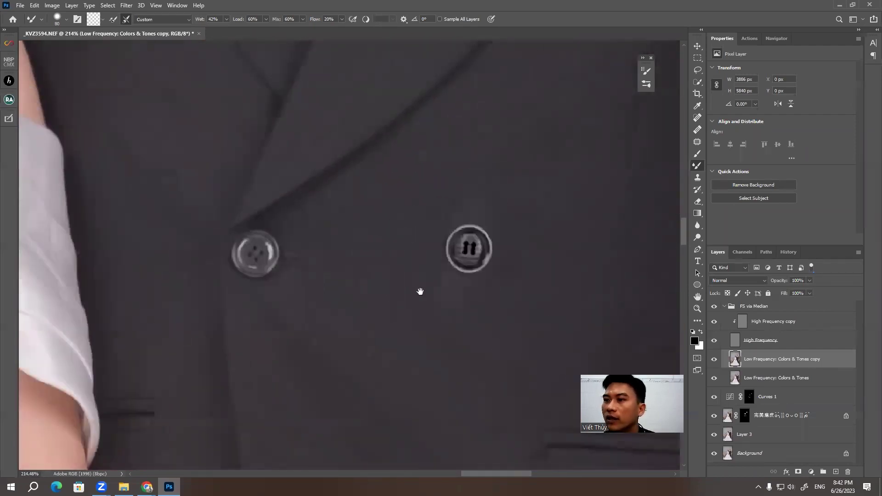
key("bracketleft")
left_click_drag(482, 172, 472, 222)
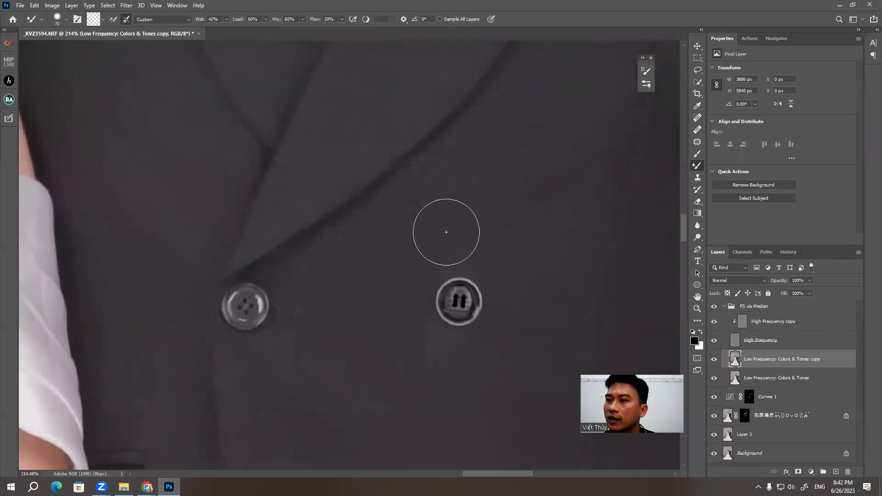
left_click_drag(428, 356, 406, 315)
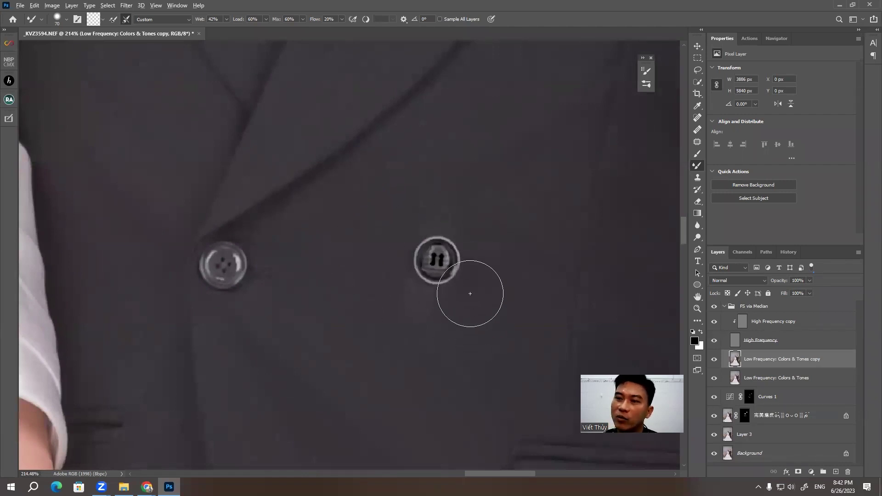
scroll(470, 294, "down", 2)
scroll(437, 310, "up", 1)
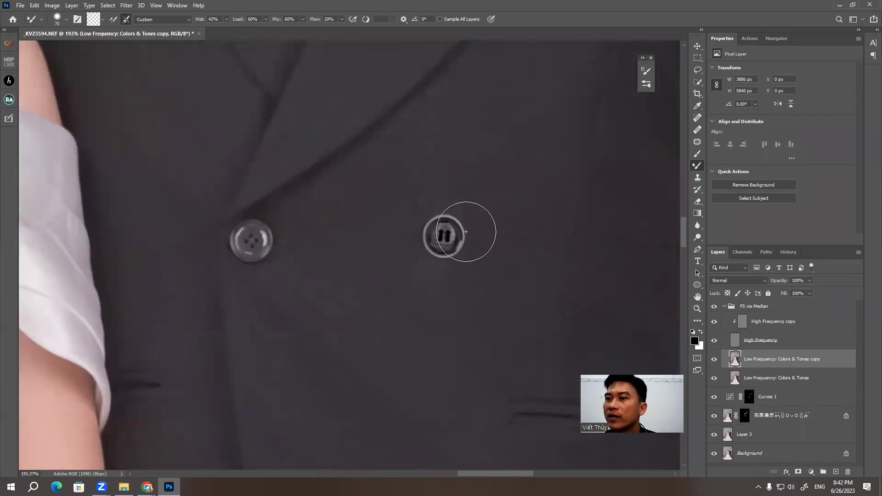
Toggle the FS via Median group off and on to compare, then collapse it
double_click(715, 306)
left_click(714, 306)
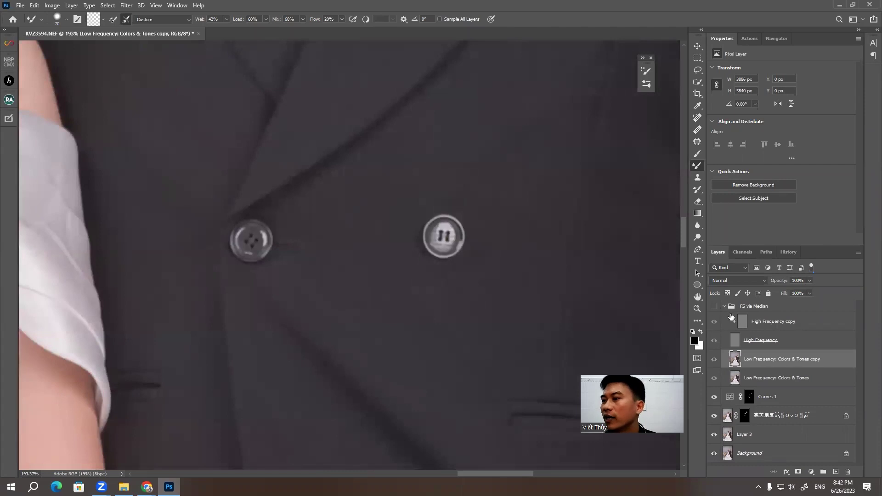
left_click(714, 306)
left_click(749, 306)
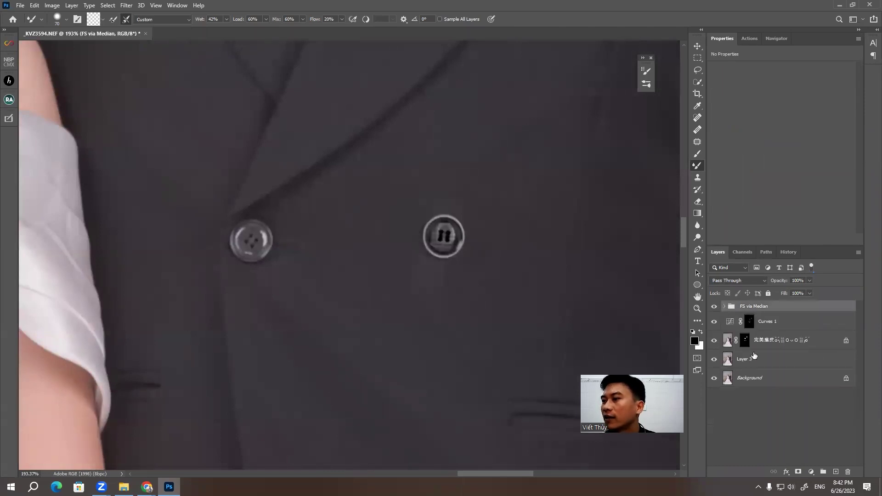
Add a mask to the FS via Median group and paint black over the right jacket button
left_click(799, 468)
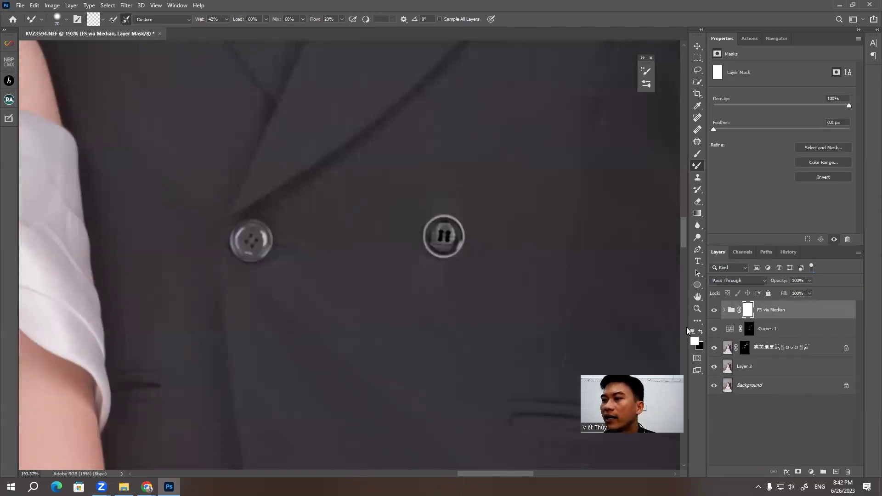
left_click(700, 331)
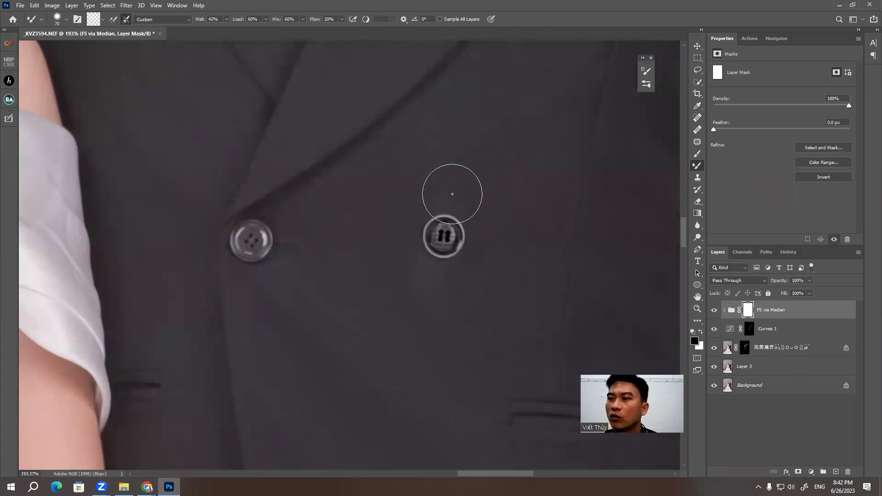
key("bracketleft")
key("bracketleft")
key("bracketleft")
key("b")
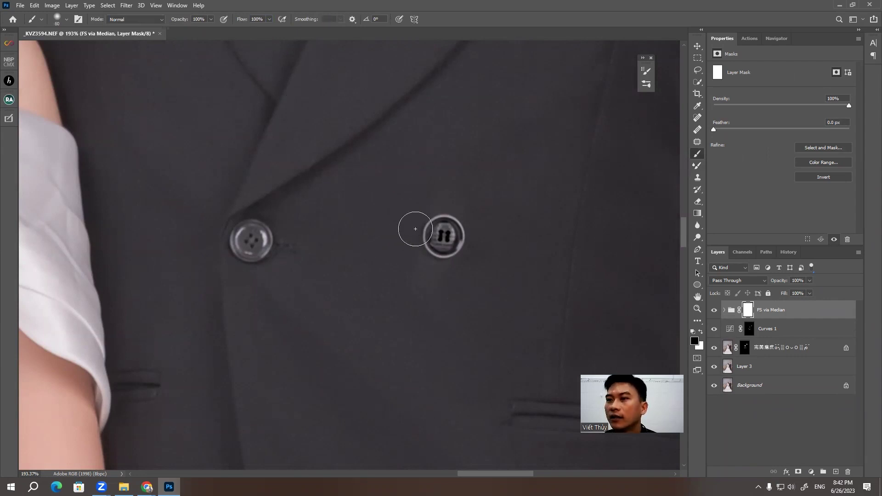
key("bracketleft")
key("bracketleft")
left_click_drag(441, 233, 453, 239)
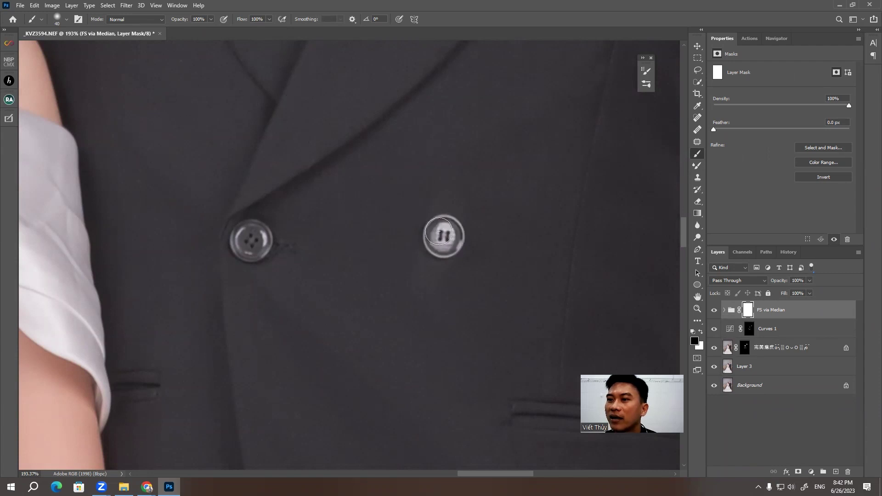
left_click_drag(449, 233, 443, 240)
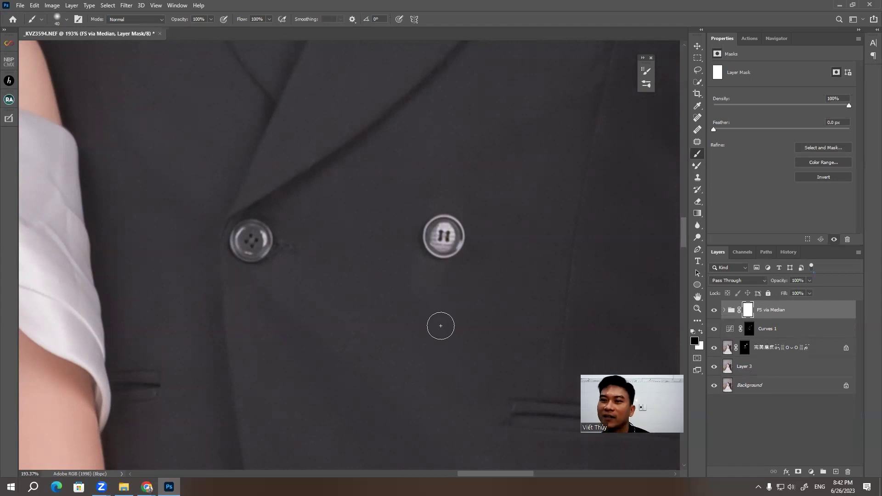
Zoom out to see the couple, then zoom in to about 400% on the groom's hairline
scroll(435, 317, "down", 2, "alt")
scroll(413, 316, "down", 1, "alt")
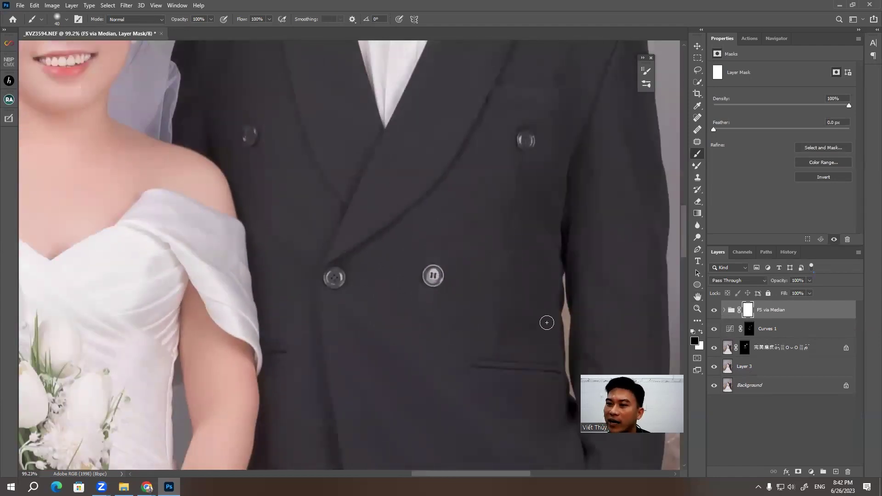
scroll(471, 307, "down", 1, "alt")
scroll(454, 321, "down", 1)
scroll(450, 324, "down", 2)
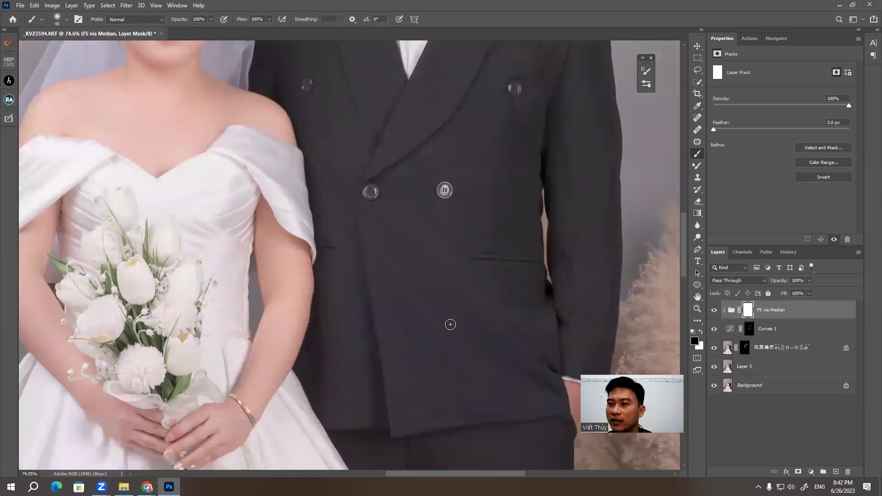
scroll(458, 317, "up", 1)
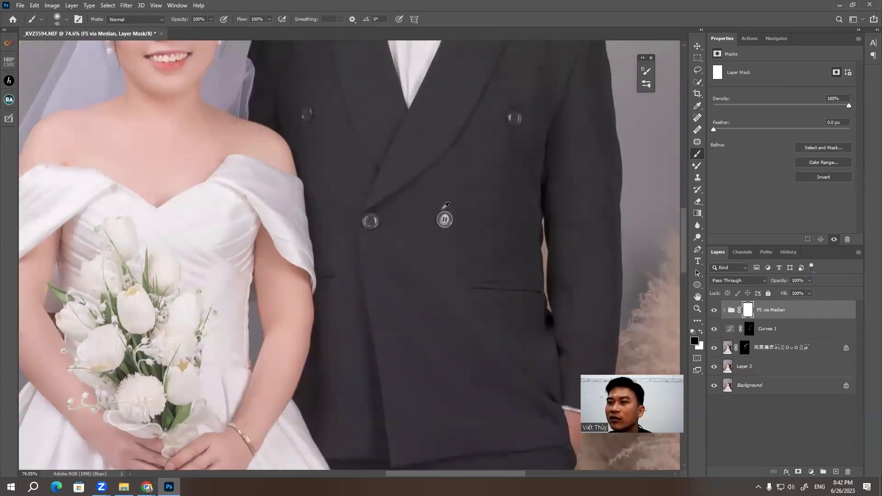
scroll(445, 205, "up", 3, "alt")
scroll(463, 197, "up", 1, "alt")
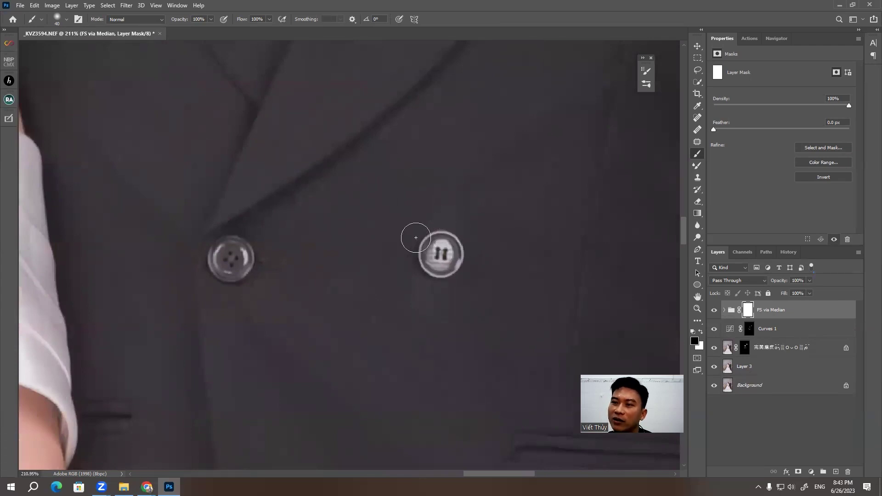
scroll(404, 234, "down", 2, "alt")
scroll(441, 220, "down", 2, "alt")
scroll(431, 228, "down", 3, "alt")
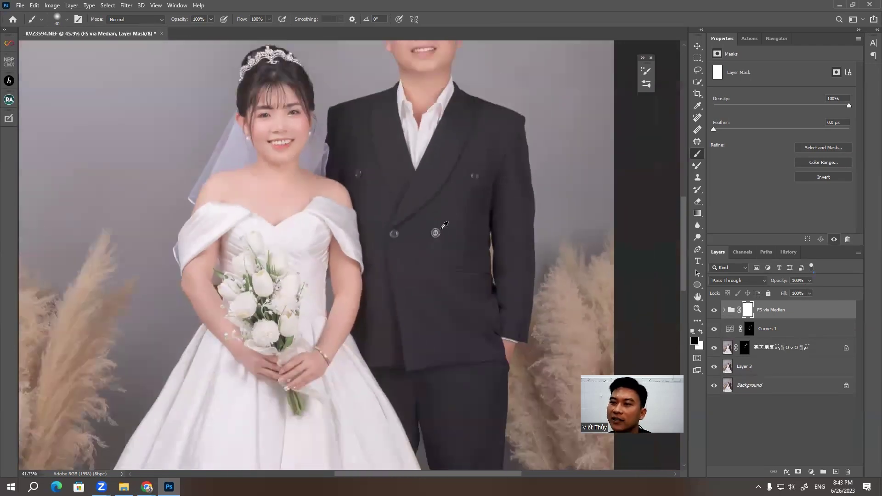
scroll(422, 221, "down", 1, "alt")
scroll(404, 210, "down", 1, "alt")
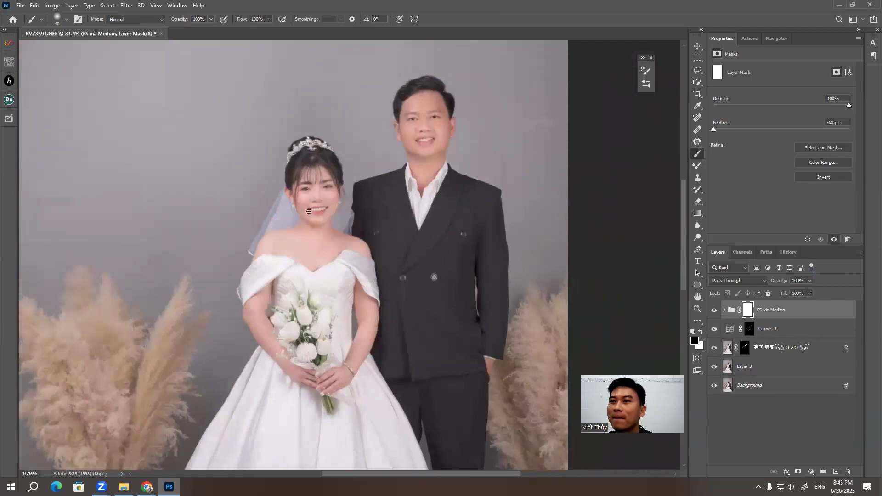
scroll(399, 207, "up", 2)
scroll(414, 138, "up", 2, "alt")
scroll(494, 109, "up", 1, "alt")
scroll(494, 109, "up", 1)
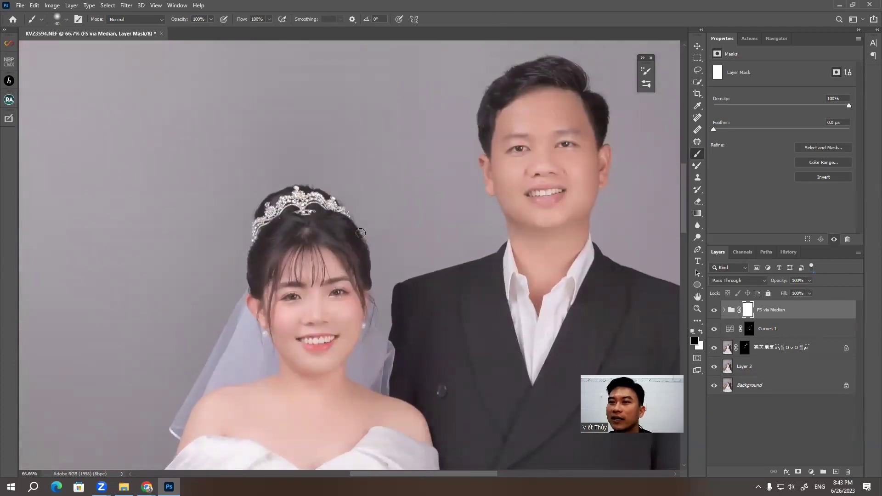
scroll(495, 115, "up", 1)
scroll(493, 133, "up", 2, "alt")
scroll(413, 156, "up", 3, "alt")
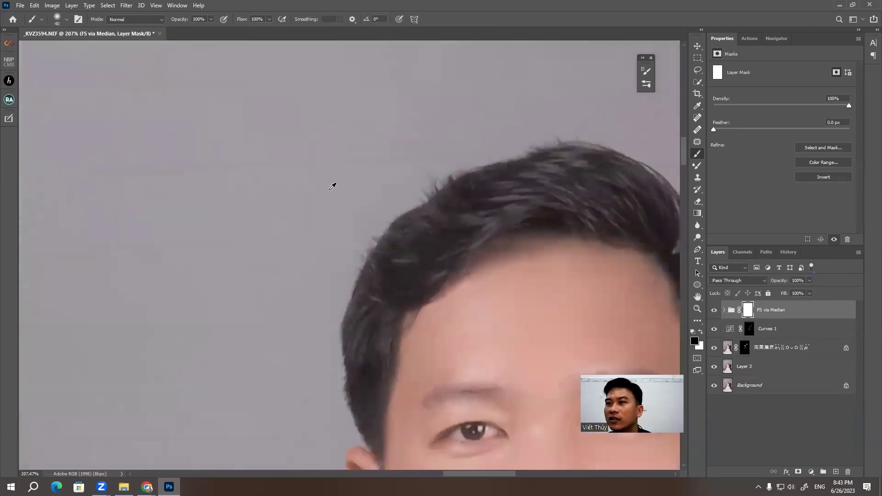
scroll(354, 189, "up", 3, "alt")
scroll(372, 211, "down", 1)
scroll(322, 257, "down", 2)
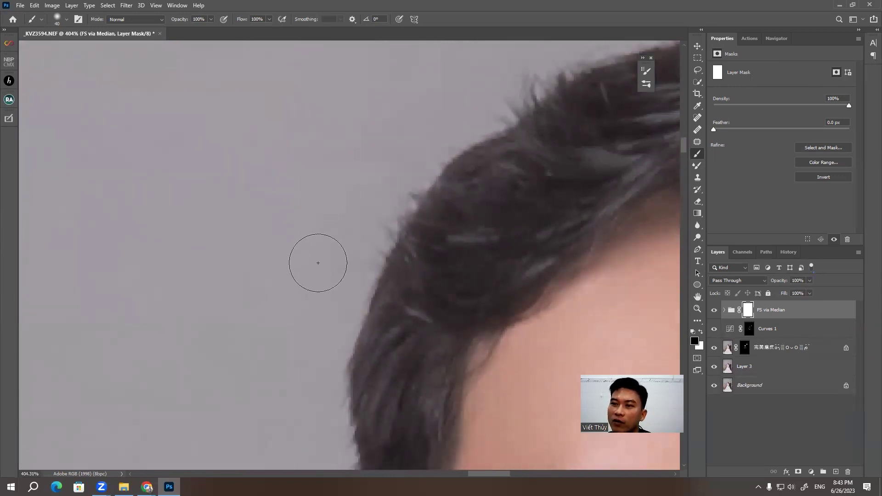
On the High Frequency copy layer, clone clean backdrop texture beside the groom's hair edge
left_click(720, 310)
left_click(723, 310)
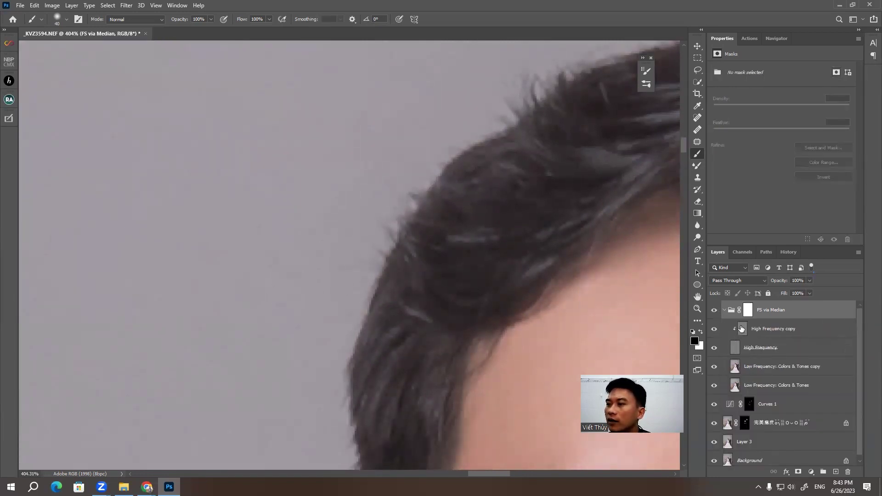
left_click(741, 328)
key("s")
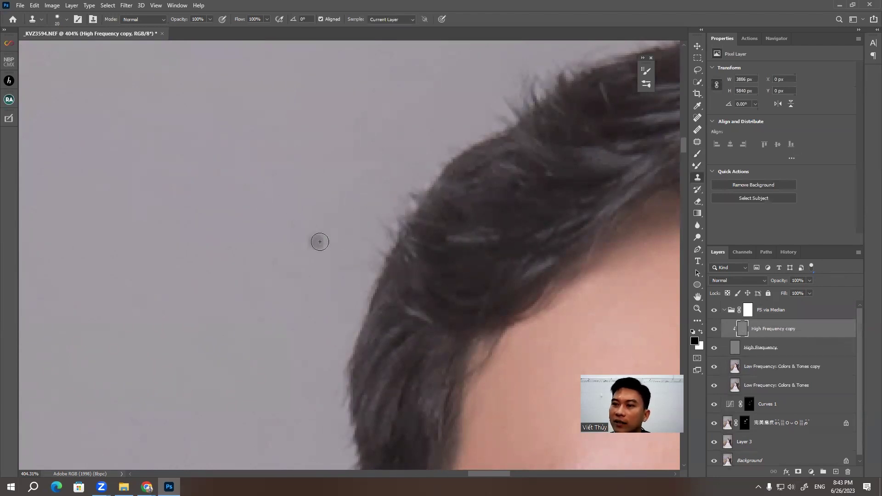
left_click_drag(328, 280, 341, 276)
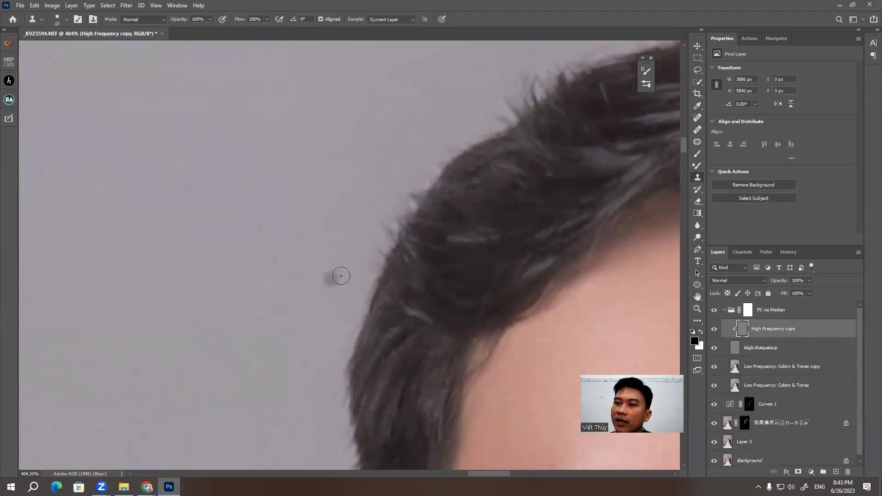
Clone over a texture spot on the backdrop beside the groom's jaw
scroll(317, 274, "down", 3)
scroll(317, 308, "down", 3)
scroll(317, 290, "down", 3)
scroll(291, 260, "down", 3)
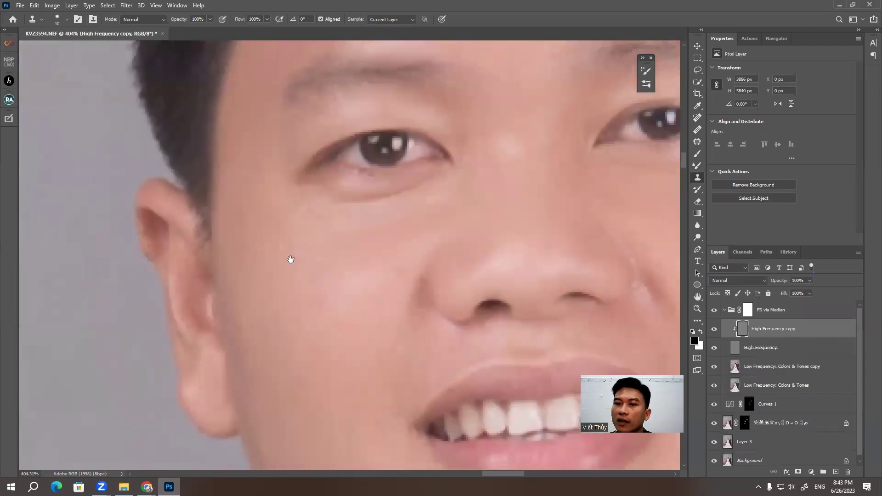
scroll(291, 260, "down", 3)
scroll(327, 248, "down", 2)
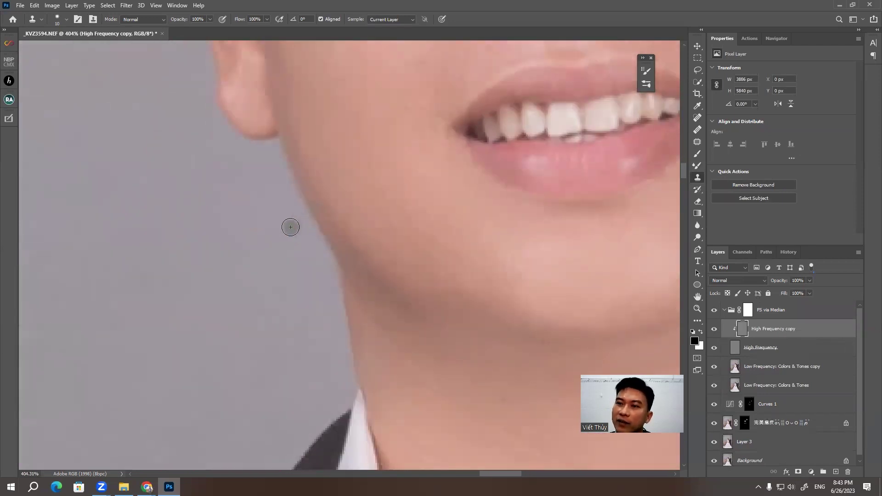
left_click(288, 244)
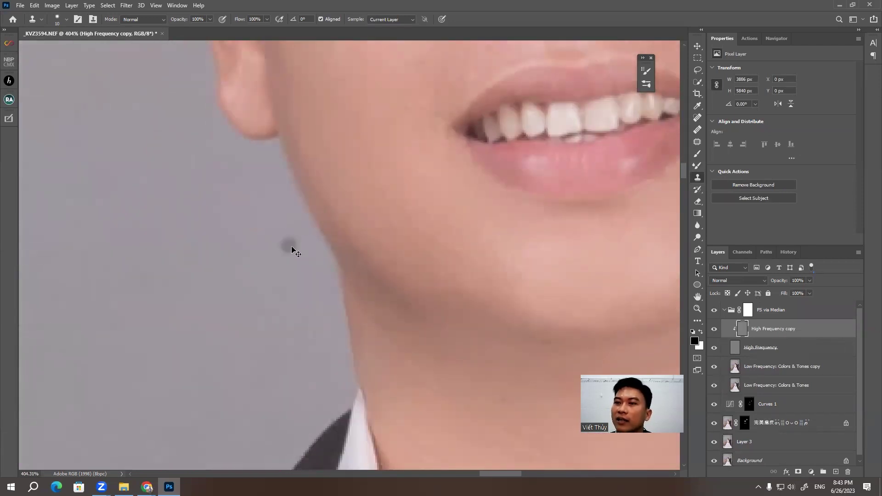
With a larger clone brush, smooth the skin texture around the groom's right eyebrow
scroll(292, 213, "up", 1)
scroll(292, 213, "right", 3)
scroll(258, 258, "up", 4)
scroll(271, 247, "up", 3)
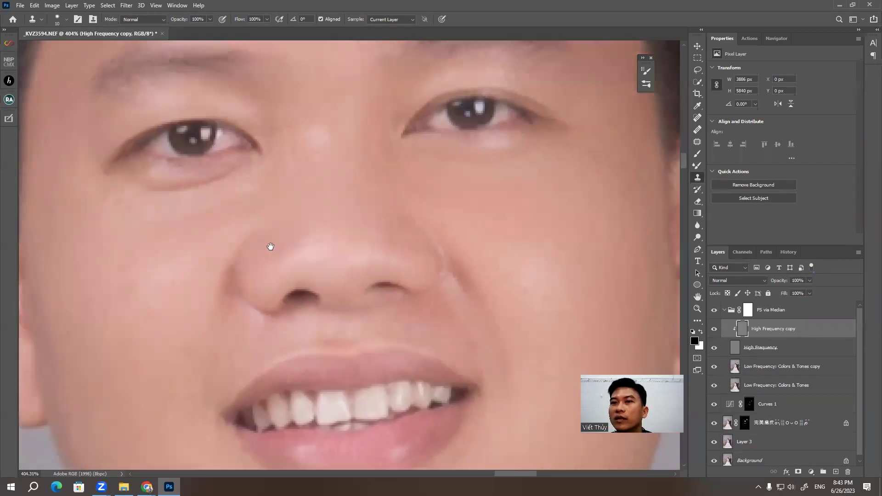
scroll(291, 277, "up", 2)
scroll(296, 275, "up", 3)
scroll(326, 269, "up", 1)
scroll(401, 200, "up", 1)
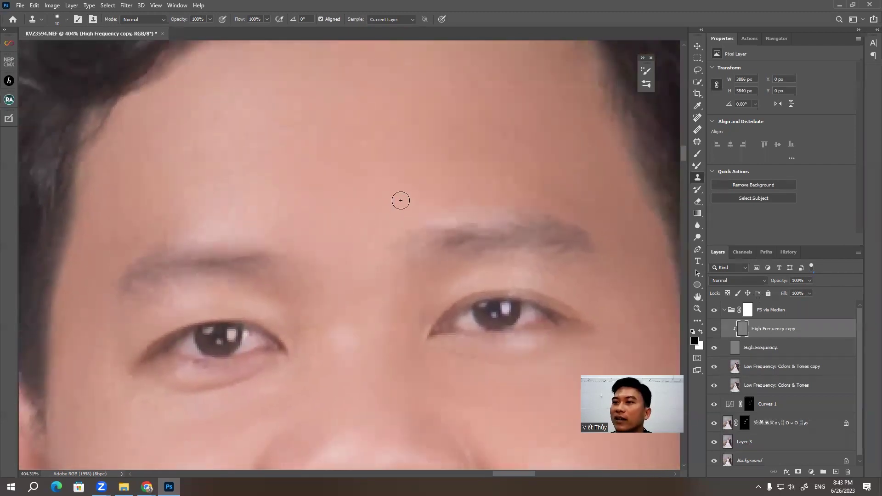
key("bracketright")
key("bracketright")
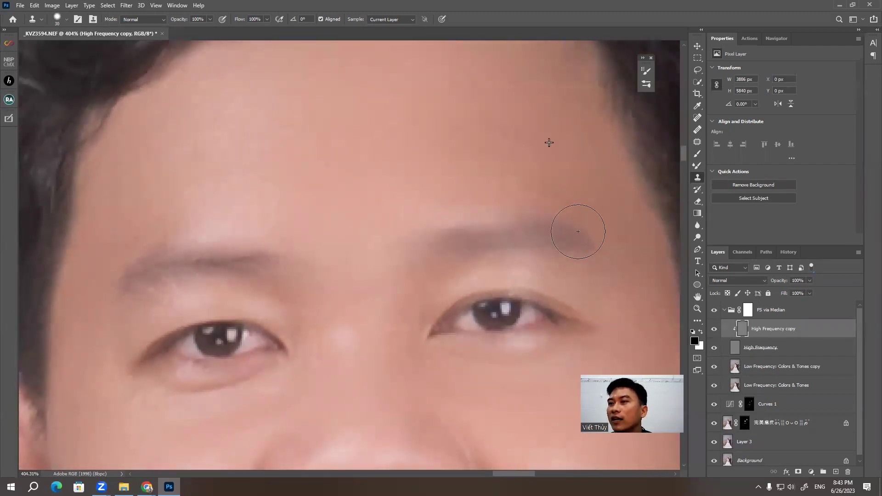
left_click_drag(473, 246, 516, 241)
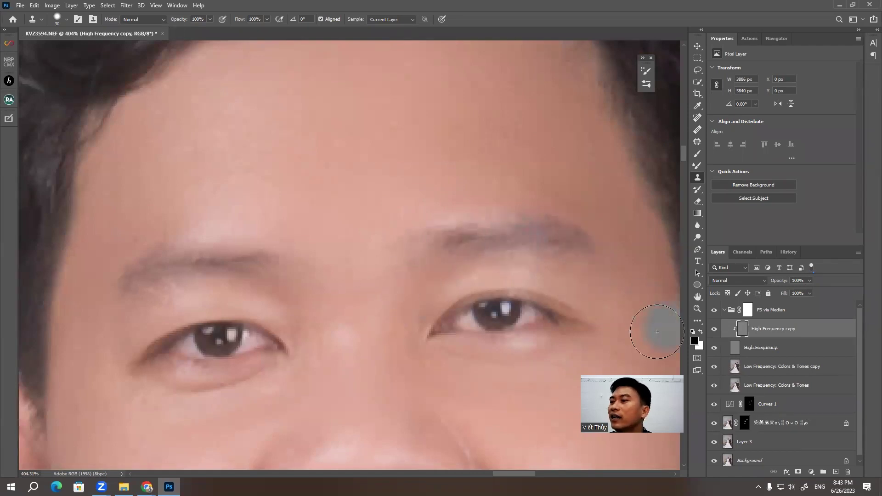
scroll(449, 172, "down", 5)
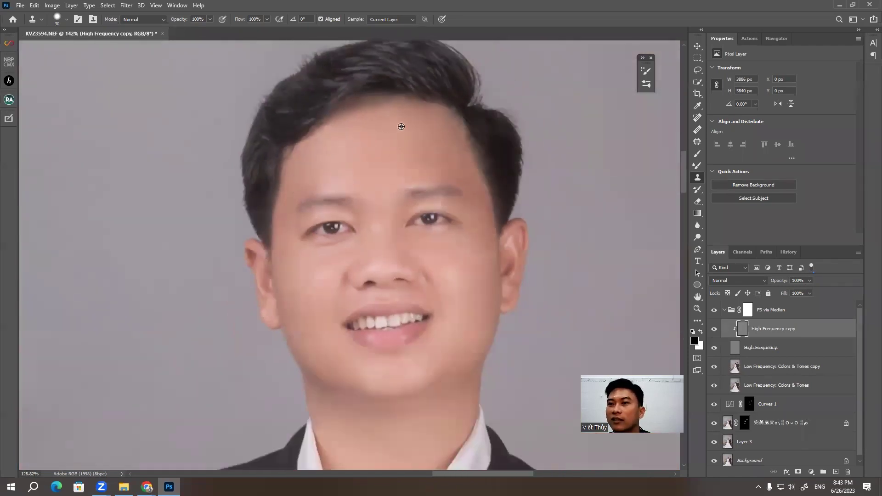
scroll(401, 126, "down", 3)
scroll(403, 120, "down", 2)
scroll(405, 333, "down", 1)
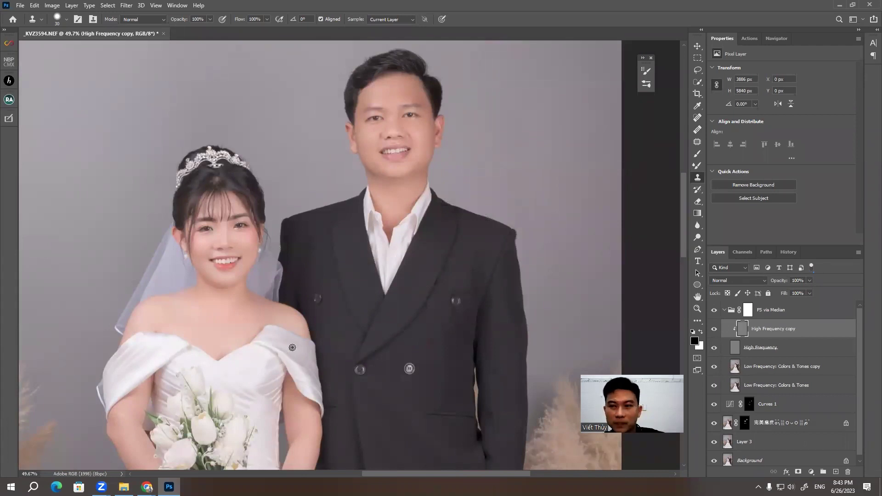
scroll(294, 346, "down", 2)
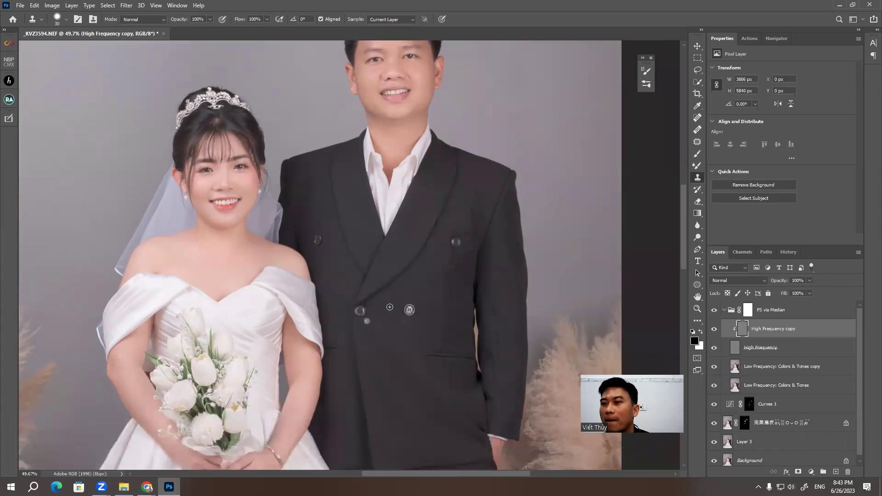
scroll(382, 303, "down", 4)
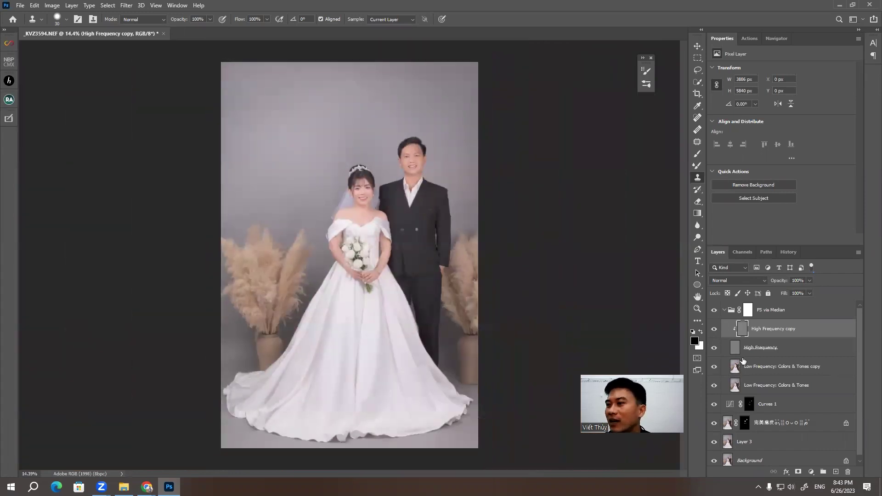
Select the Low Frequency copy with a very large Mixer Brush, then collapse the FS via Median group
left_click(743, 373)
key("b")
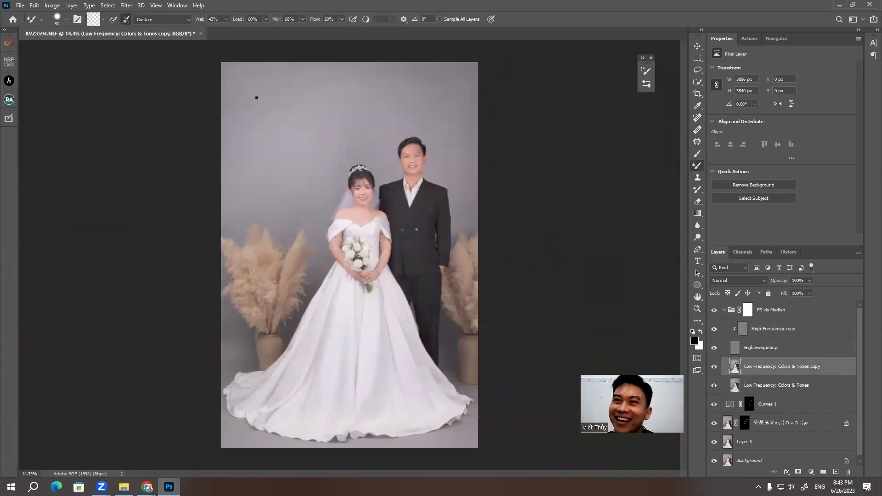
key("bracketright")
key("bracketright")
key("bracketright")
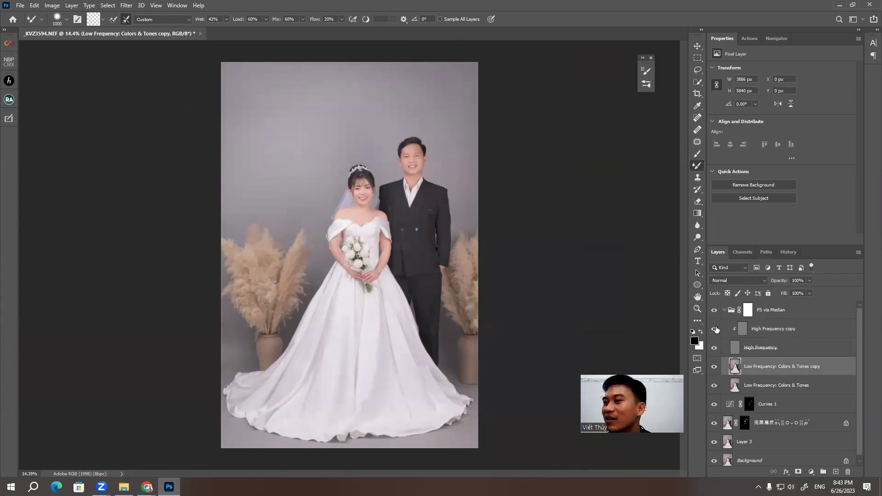
left_click(723, 311)
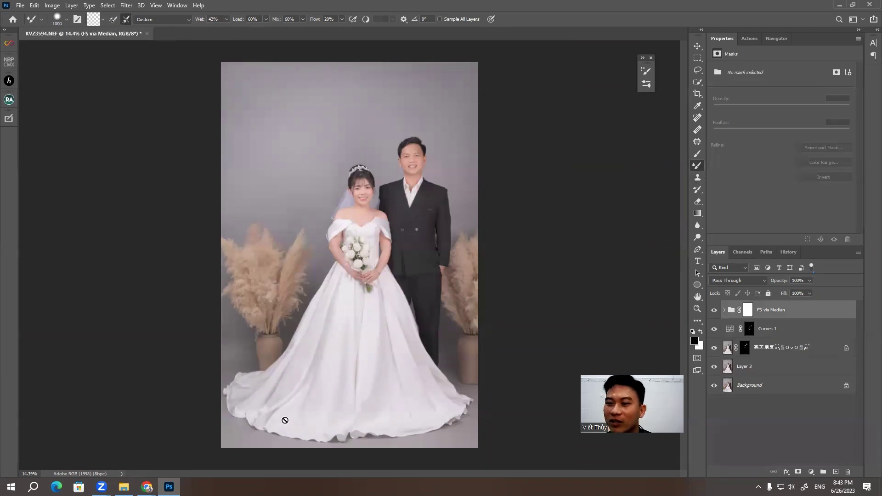
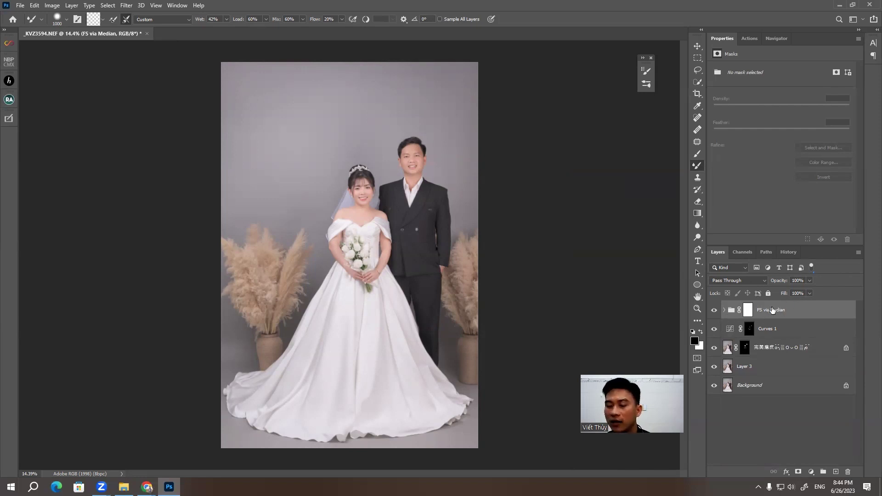
Stamp all visible layers into a new Layer 4 and delete the old retouch layers
left_click(748, 310)
key("ctrl+shift+alt+e")
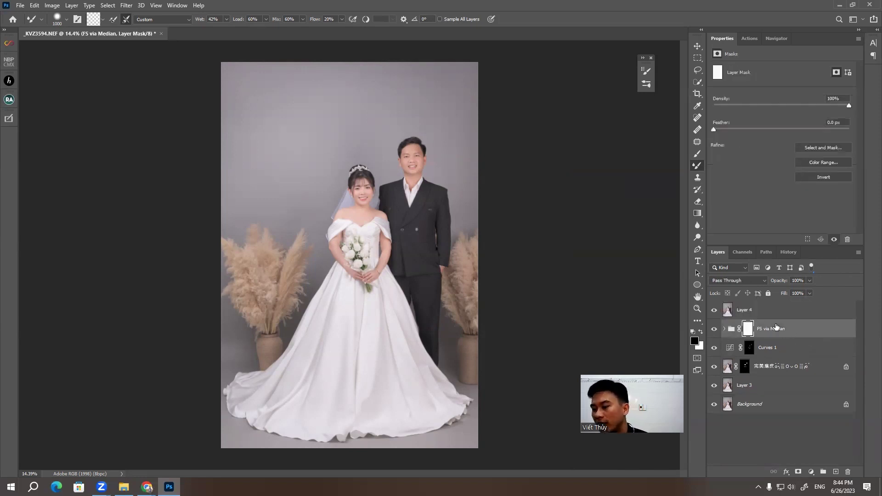
key("Delete")
key("Delete")
key("Delete")
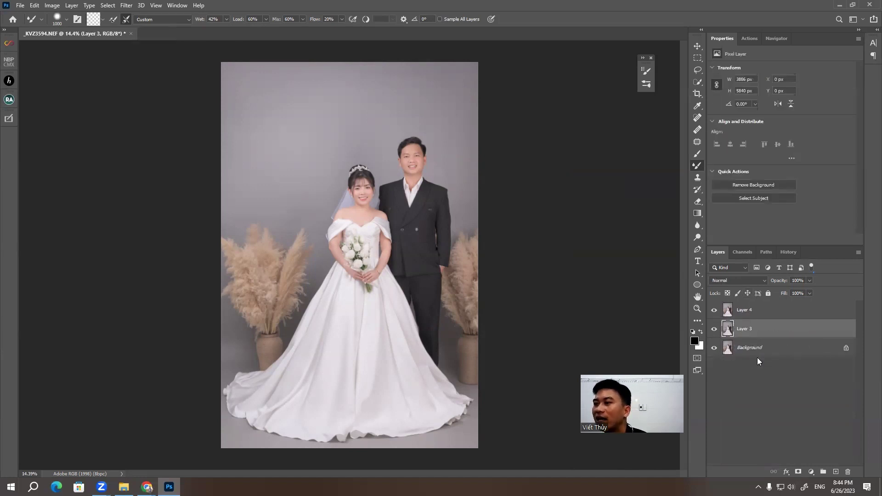
key("Delete")
Toggle Layer 4's visibility to compare the retouch against the original, leaving it visible
left_click(749, 311)
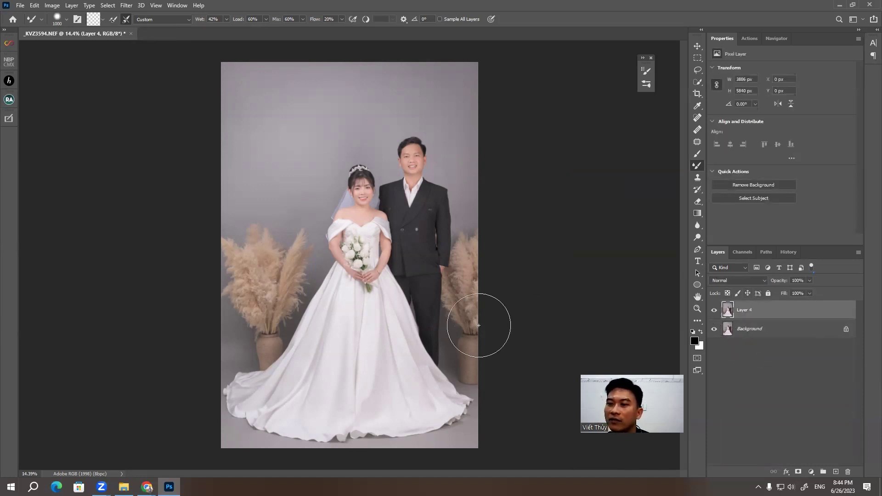
left_click(713, 310)
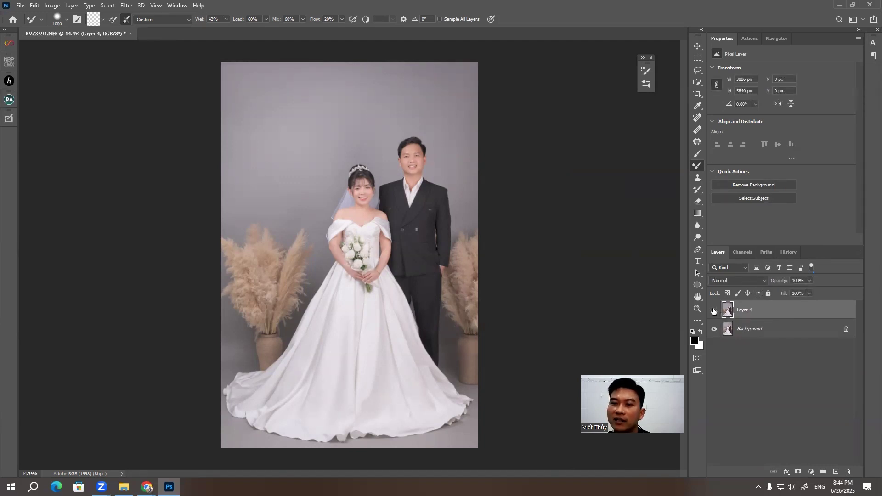
left_click(714, 310)
left_click(713, 310)
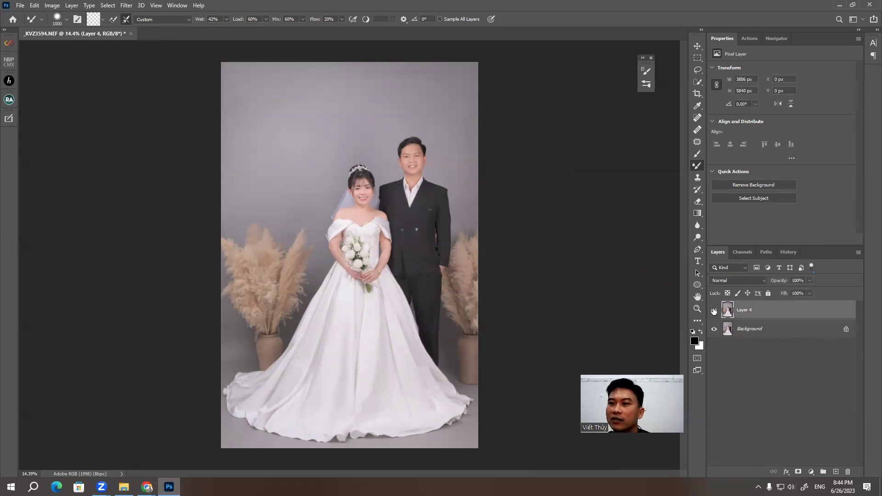
left_click(713, 310)
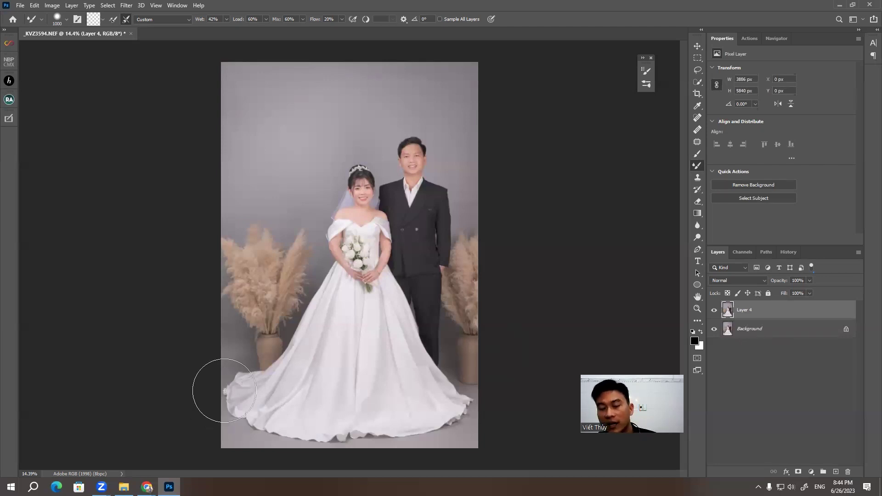
scroll(431, 214, "up", 2)
scroll(431, 213, "up", 2)
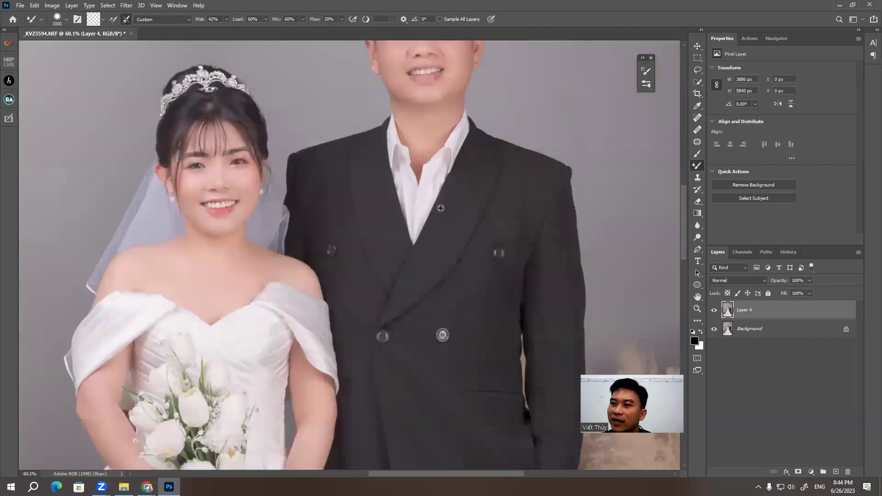
scroll(431, 214, "up", 2)
scroll(413, 206, "down", 2)
scroll(369, 199, "up", 2)
scroll(248, 202, "up", 2)
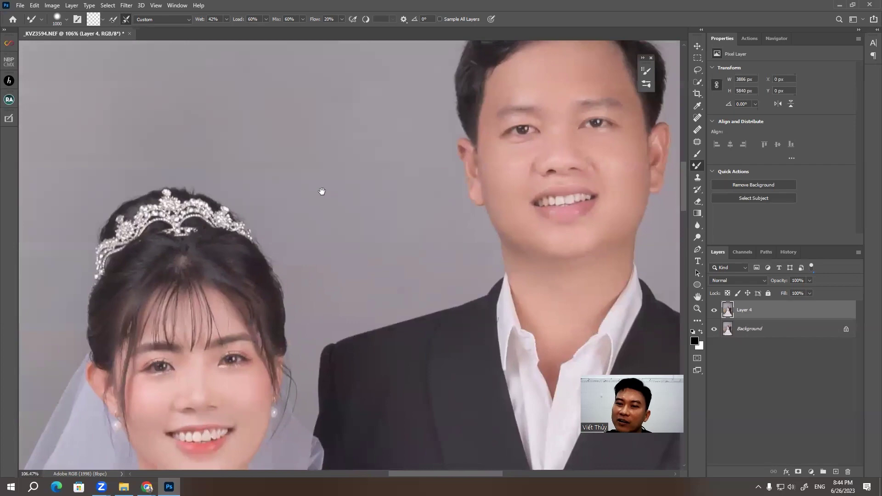
left_click_drag(382, 177, 296, 216)
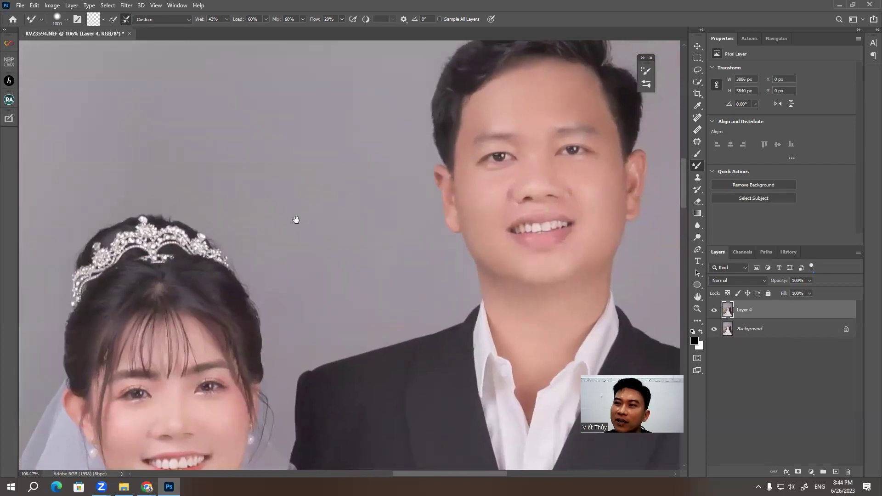
mouse_move(431, 82)
left_mouse_down()
mouse_move(403, 161)
mouse_move(410, 139)
mouse_move(359, 170)
left_mouse_up()
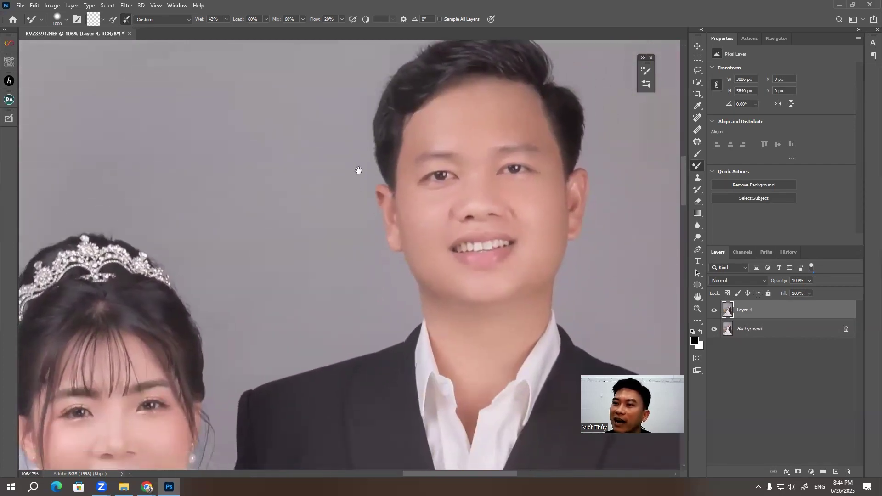
scroll(374, 182, "down", 3)
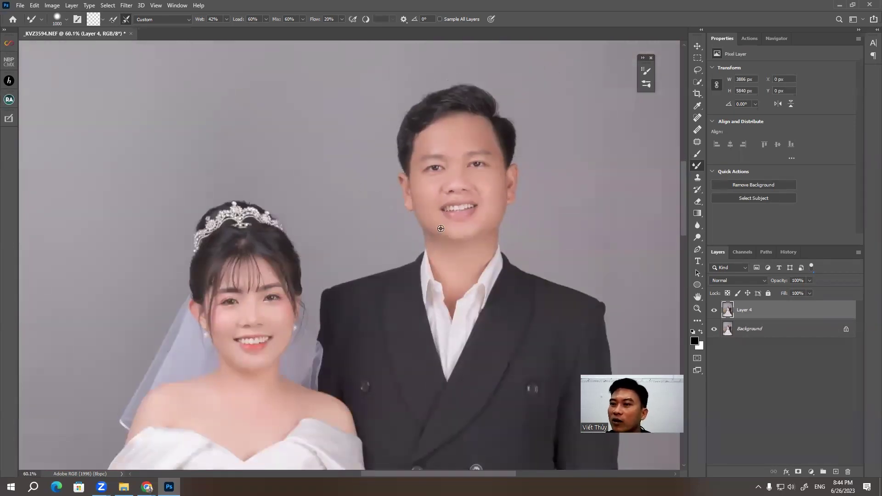
key("ctrl+z")
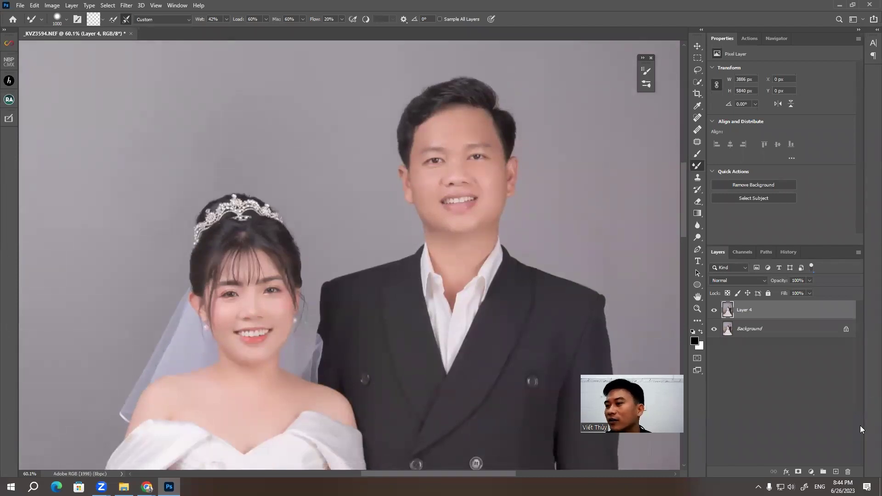
Add a Selective Color layer with the Blacks range's Black value raised to +8
left_click(812, 472)
left_click(824, 467)
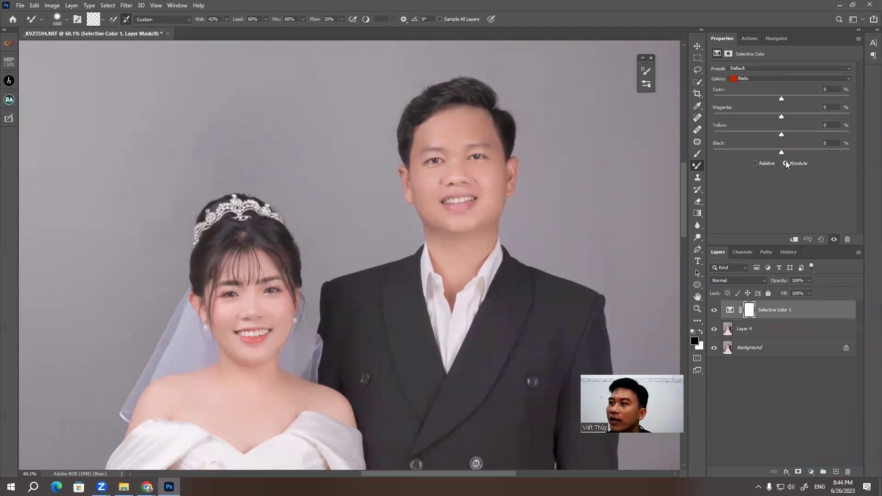
left_click(745, 80)
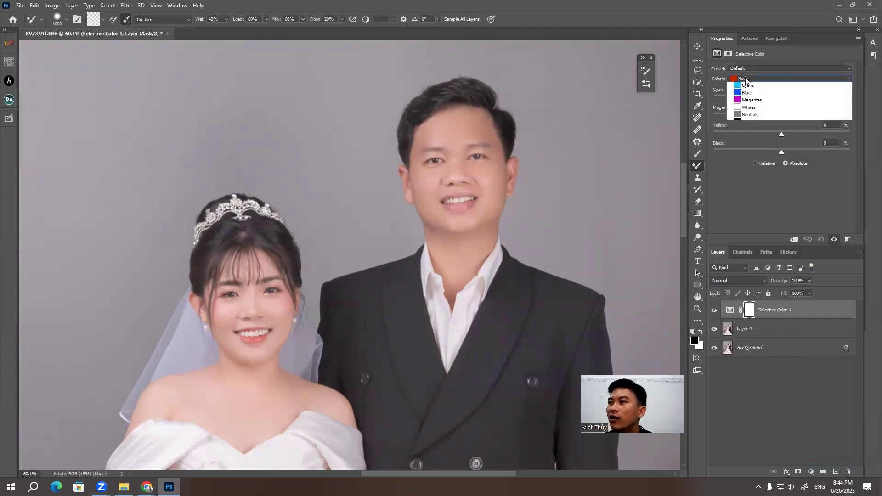
left_click(750, 147)
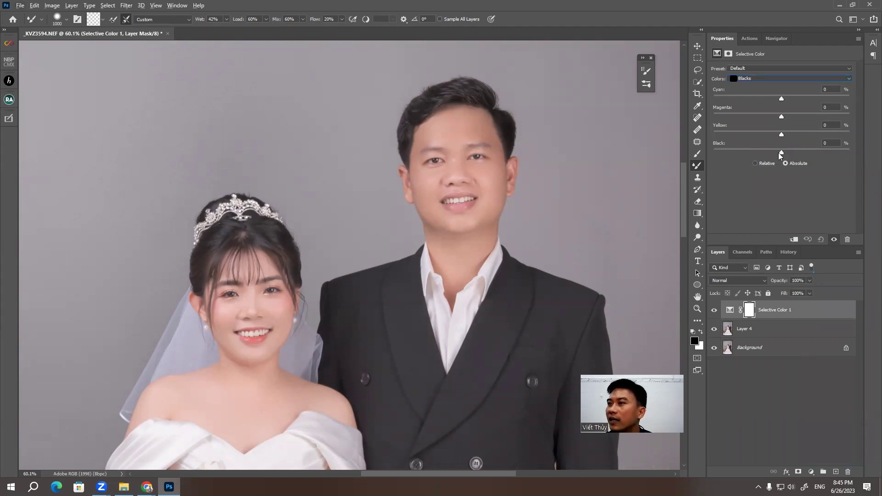
mouse_move(780, 153)
left_mouse_down()
mouse_move(814, 149)
mouse_move(784, 151)
left_mouse_up()
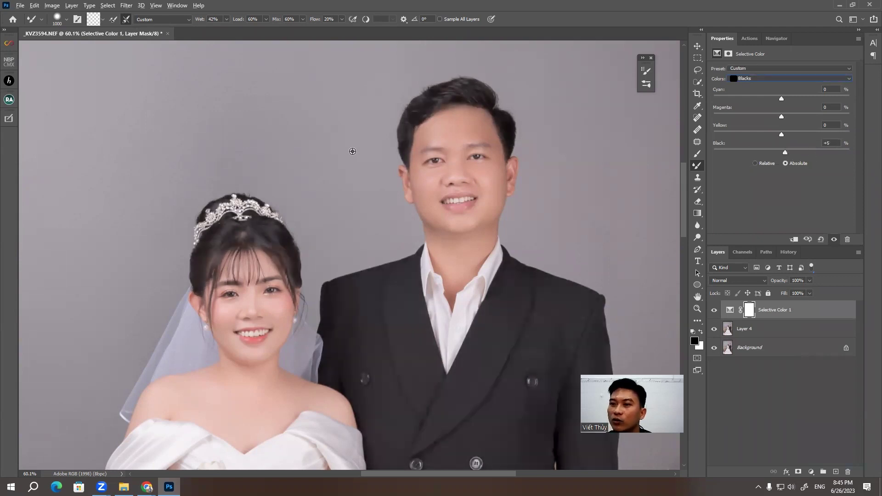
mouse_move(785, 150)
left_mouse_down()
mouse_move(805, 151)
mouse_move(788, 152)
left_mouse_up()
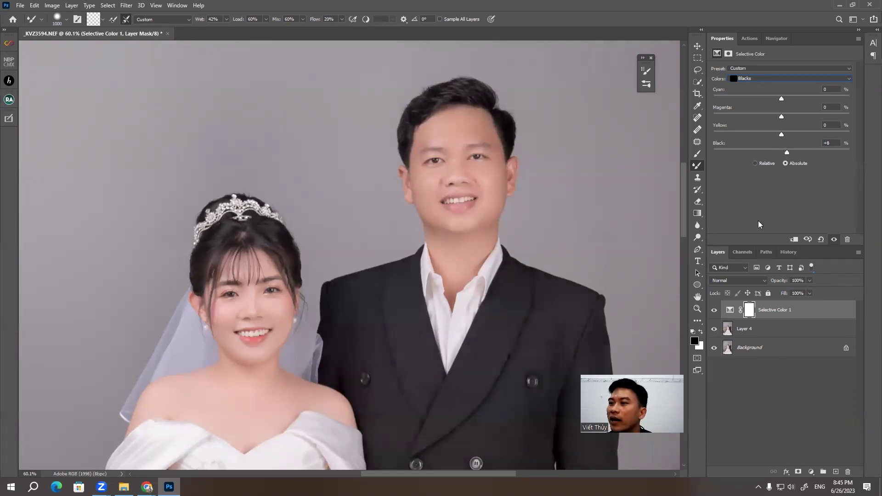
Zoom in on the groom's face and toggle Selective Color 1 to compare tones, leaving it on
left_click(715, 311)
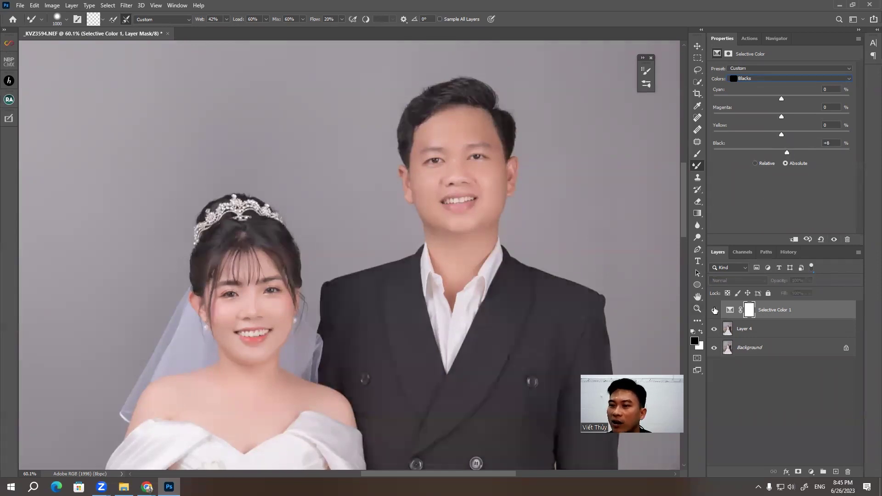
left_click(714, 310)
left_click(753, 417)
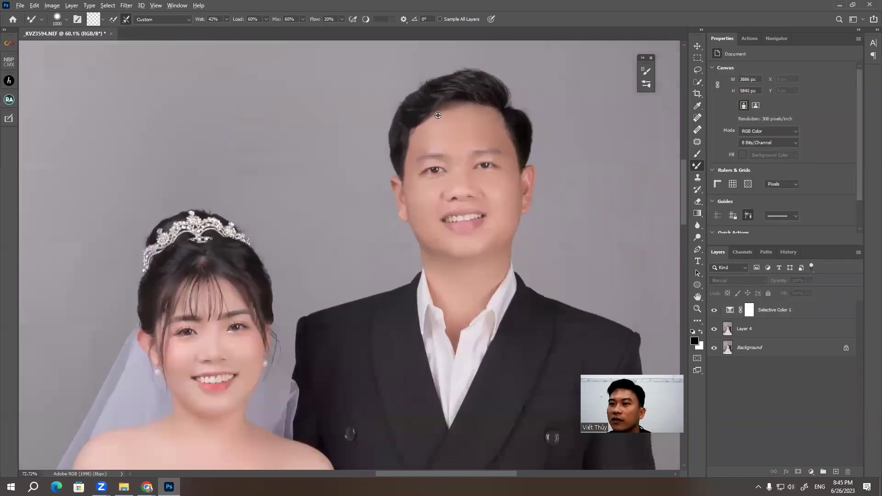
scroll(433, 197, "up", 2)
scroll(442, 147, "up", 2)
scroll(495, 188, "down", 1)
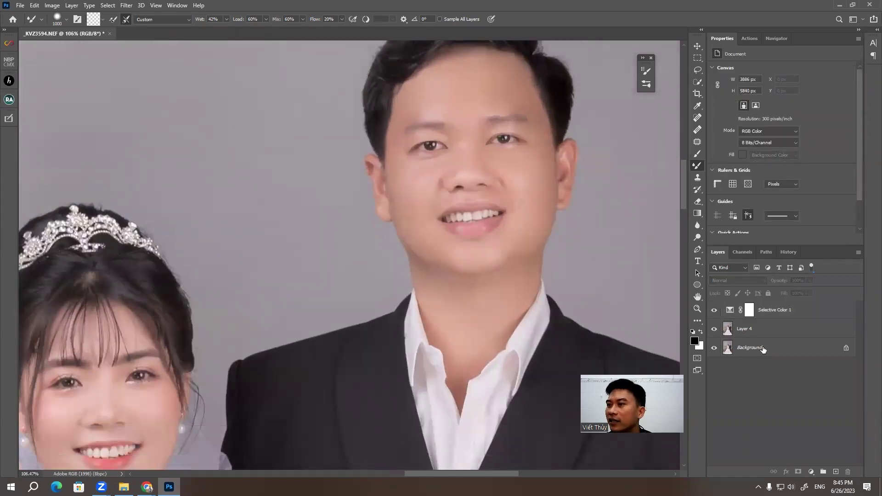
left_click(714, 311)
scroll(531, 162, "up", 2)
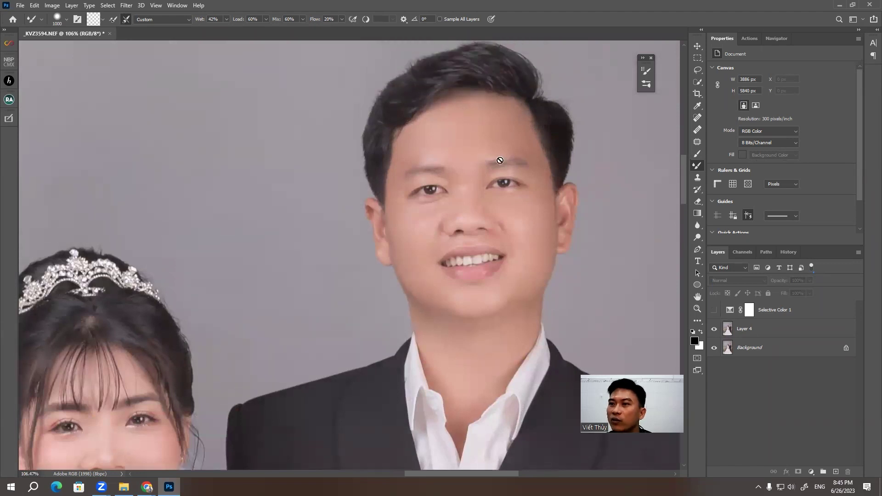
scroll(538, 167, "up", 2)
scroll(542, 169, "up", 1)
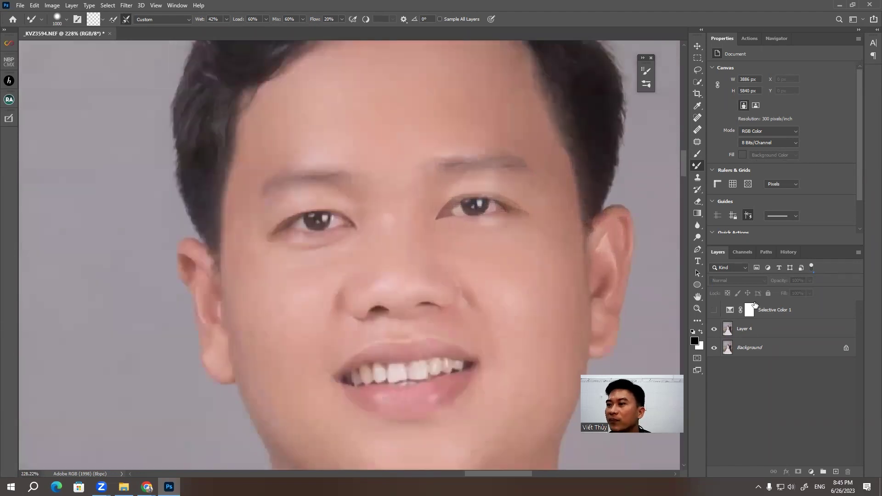
left_click(714, 310)
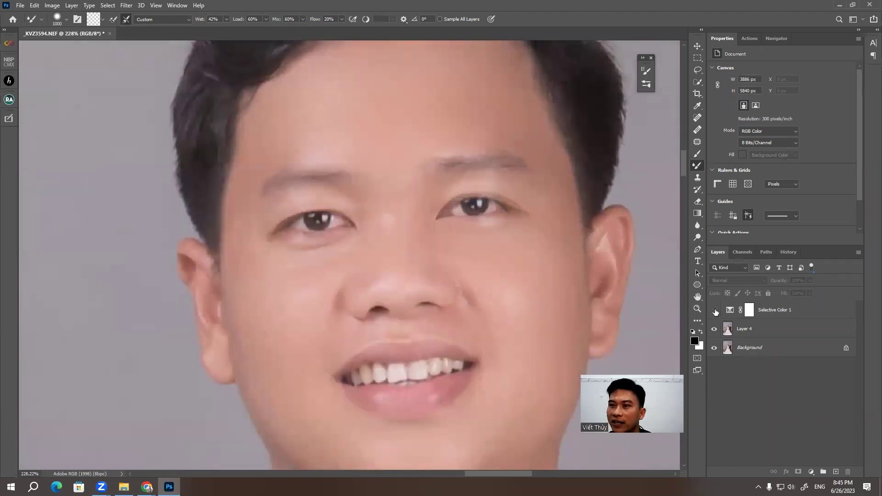
left_click(714, 310)
left_click(714, 310)
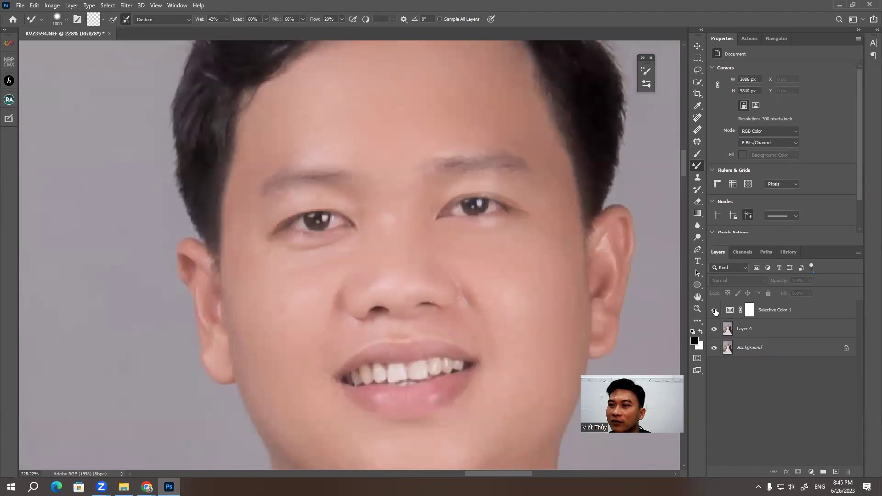
left_click(714, 311)
left_click(714, 311)
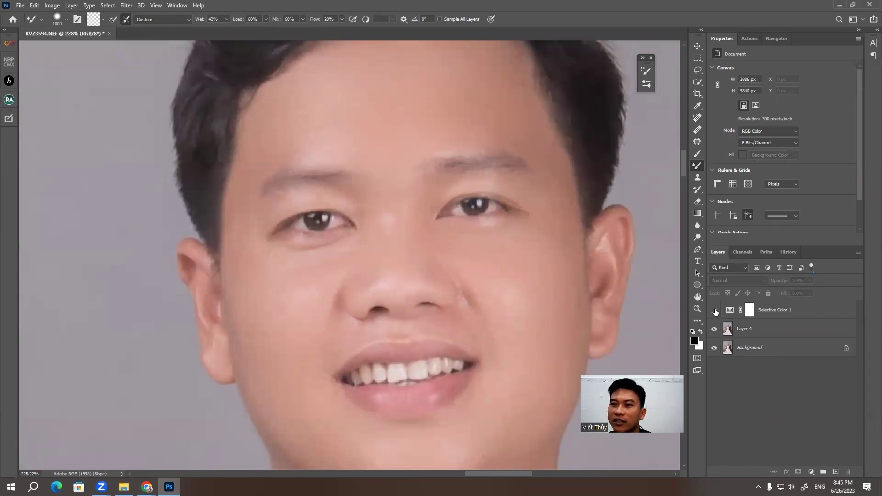
Compare Selective Color 1 on the bride, then zoom back out with it visible
scroll(388, 232, "down", 3)
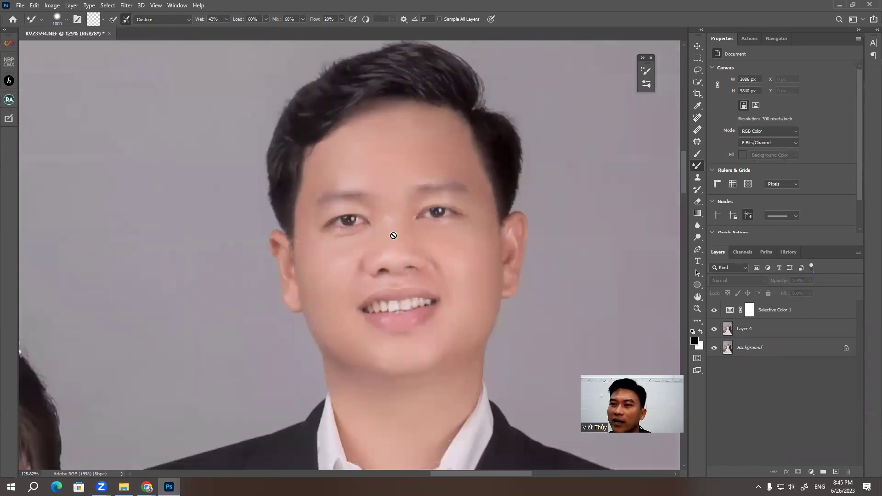
scroll(414, 229, "down", 3)
scroll(414, 229, "down", 2)
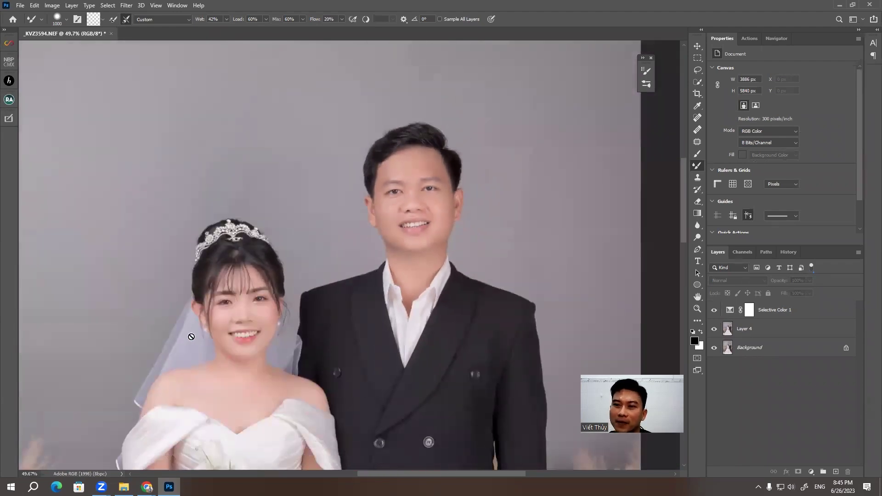
scroll(245, 297, "up", 4)
scroll(244, 171, "up", 2)
scroll(233, 101, "up", 2)
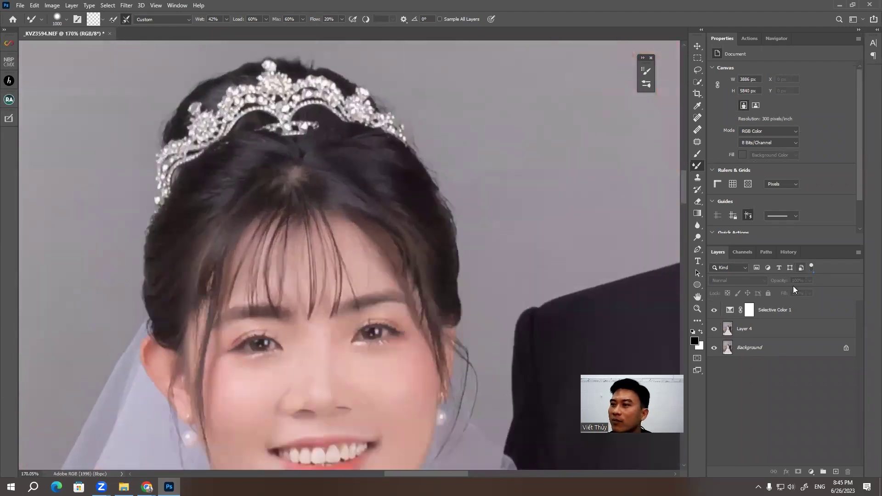
left_click(715, 311)
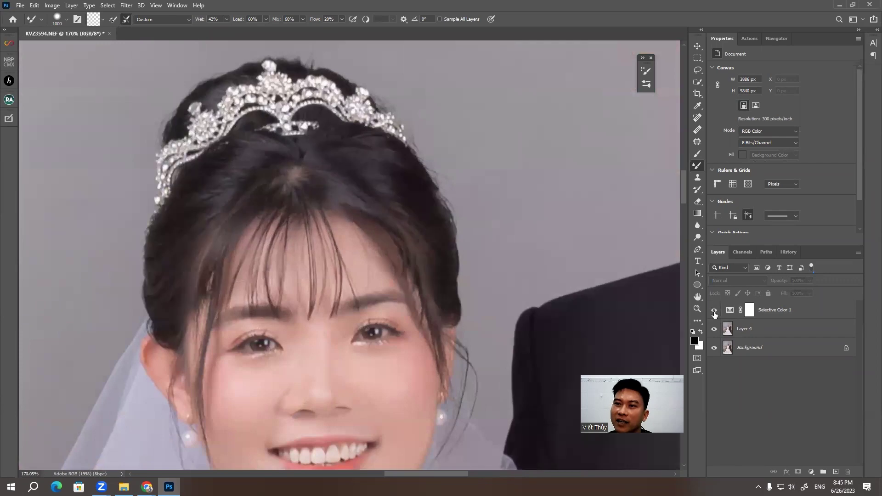
left_click(714, 311)
left_click(714, 311)
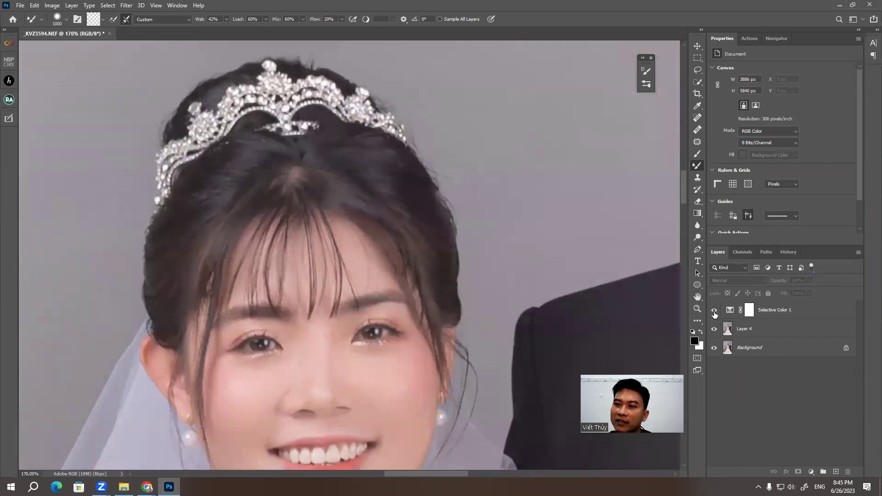
left_click(714, 313)
scroll(321, 179, "down", 5)
scroll(358, 172, "down", 2)
scroll(368, 170, "down", 1)
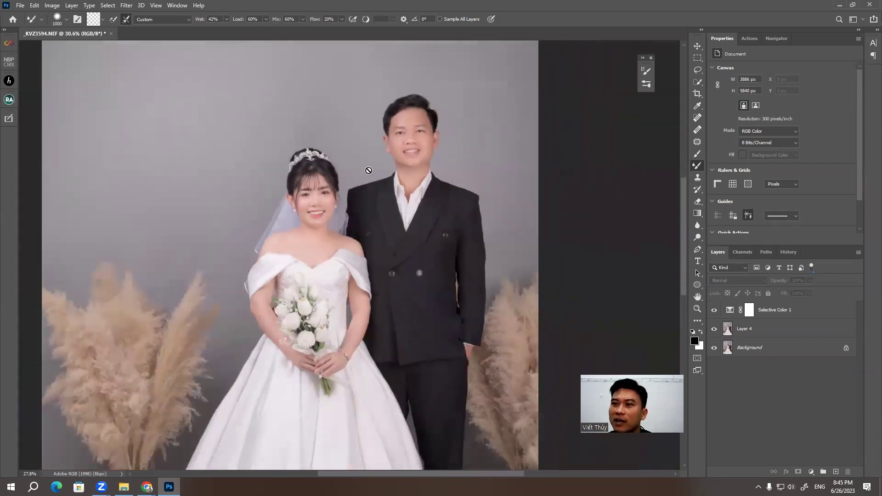
scroll(368, 171, "down", 2)
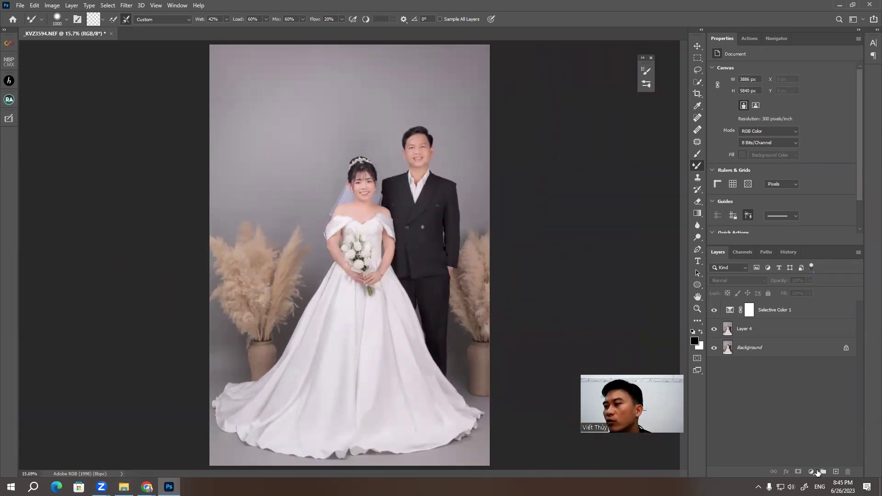
Add a Curves layer with a highlight point near 190/203 and a shadow point at 77/77
left_click(815, 472)
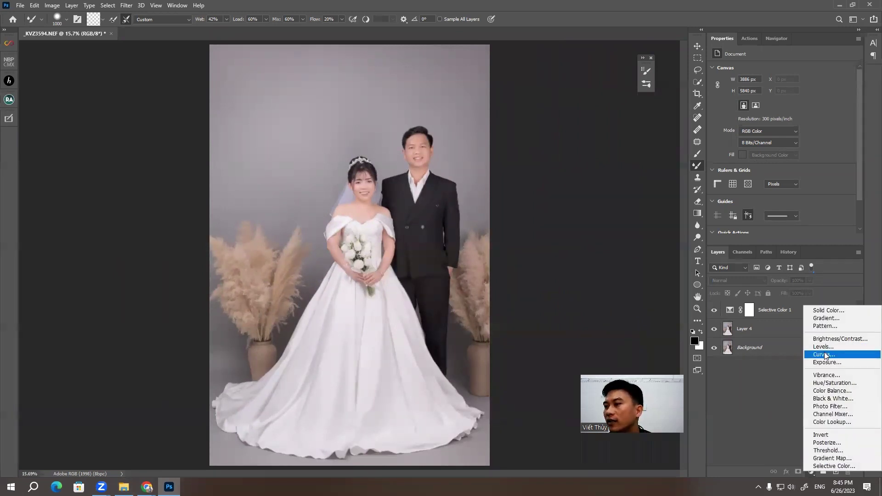
left_click(825, 354)
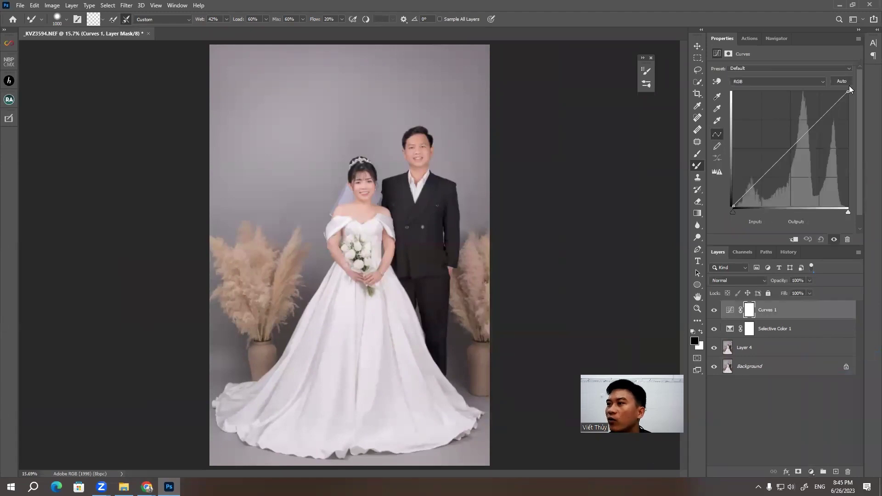
left_click(818, 115)
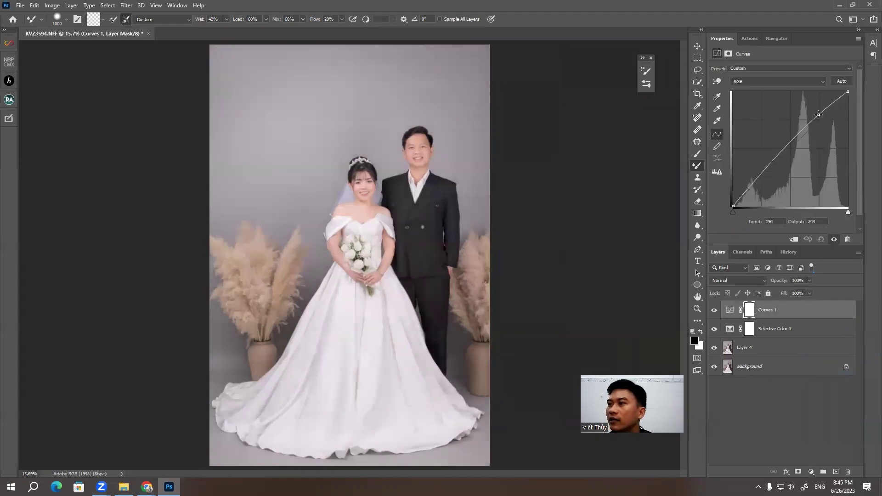
left_click(769, 172)
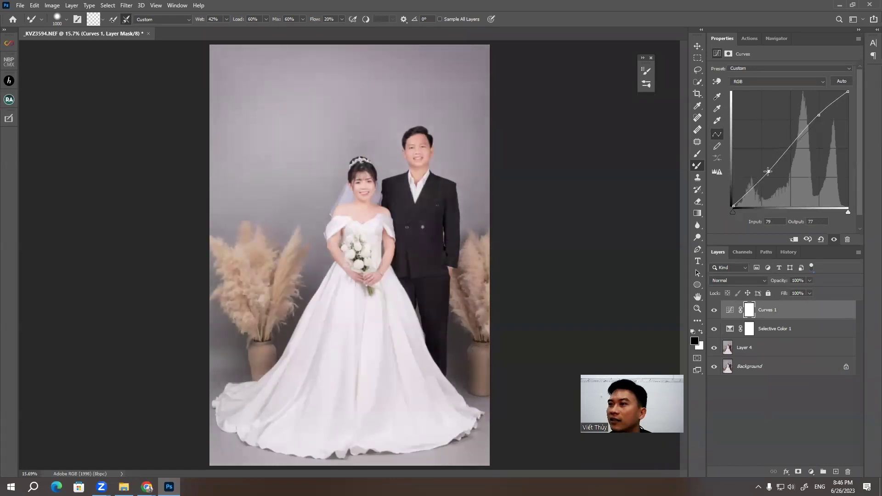
left_click_drag(768, 171, 767, 171)
Toggle the Curves layer's visibility to compare the photo before and after
left_click(714, 310)
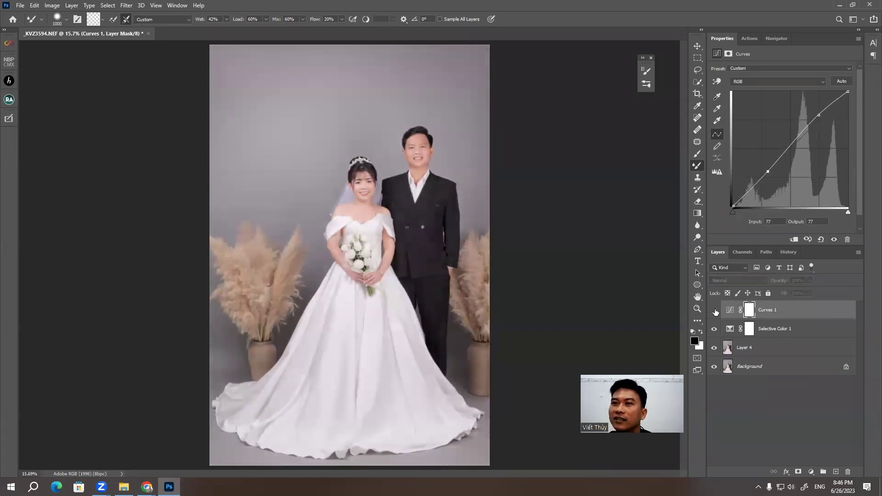
left_click(714, 310)
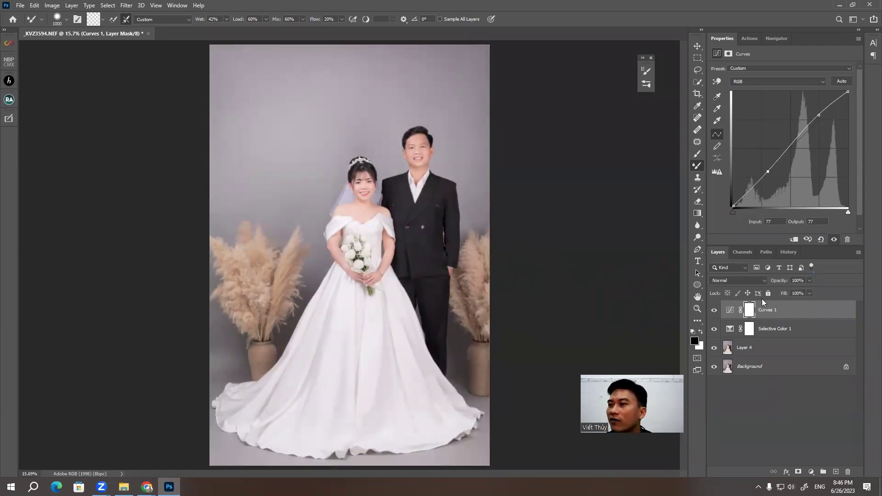
left_click(714, 311)
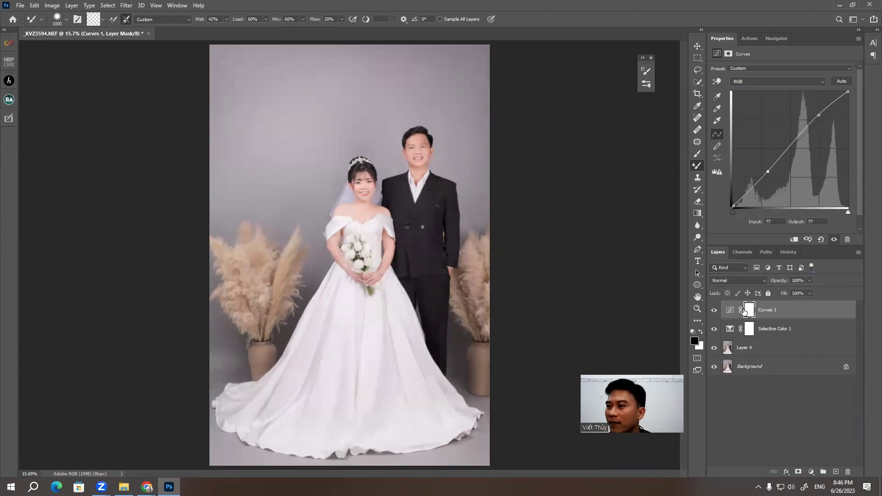
Paint black over the dress on the Curves 1 mask with a large, 12% flow brush
key("shift+b")
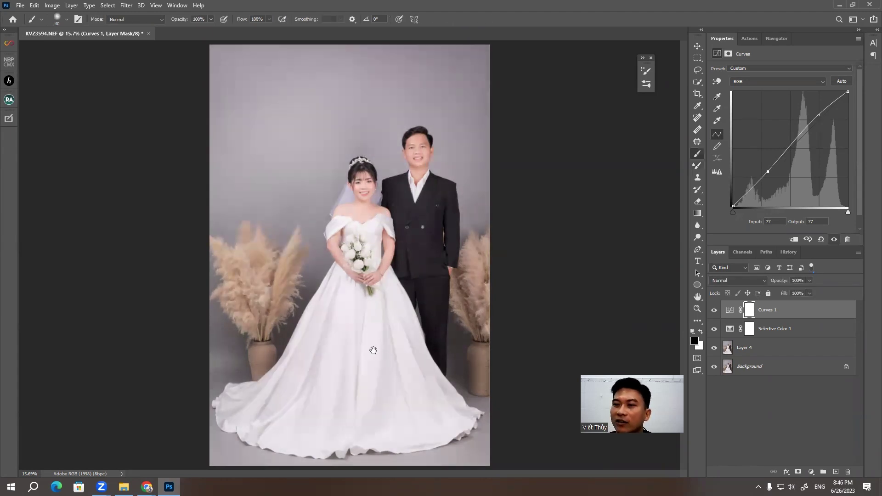
key("bracketright")
key("bracketright")
key("bracketright")
key("bracketright")
key("bracketright")
key("bracketright")
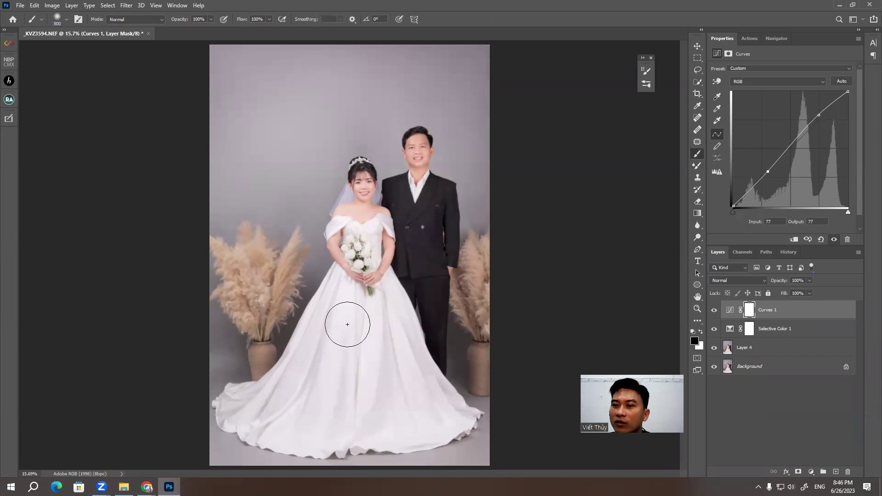
left_click_drag(243, 19, 221, 19)
key("bracketright")
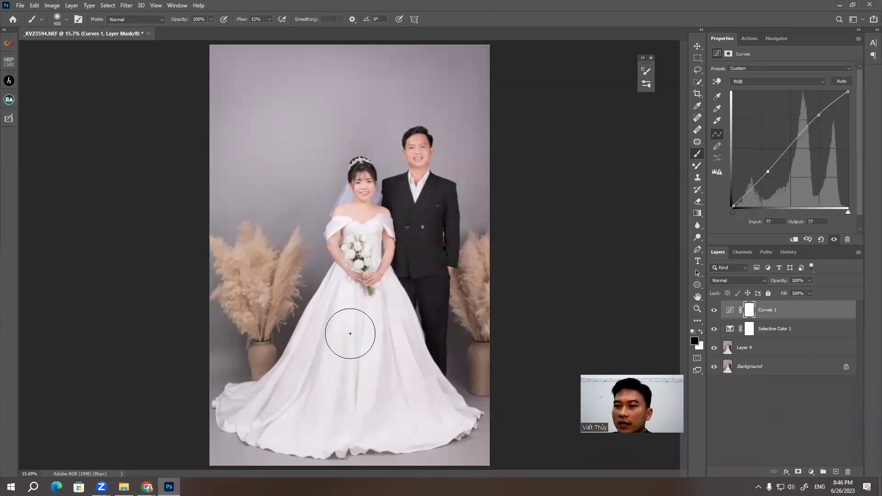
key("bracketright")
mouse_move(350, 333)
left_mouse_down()
mouse_move(246, 414)
mouse_move(419, 418)
mouse_move(357, 423)
mouse_move(420, 384)
left_mouse_up()
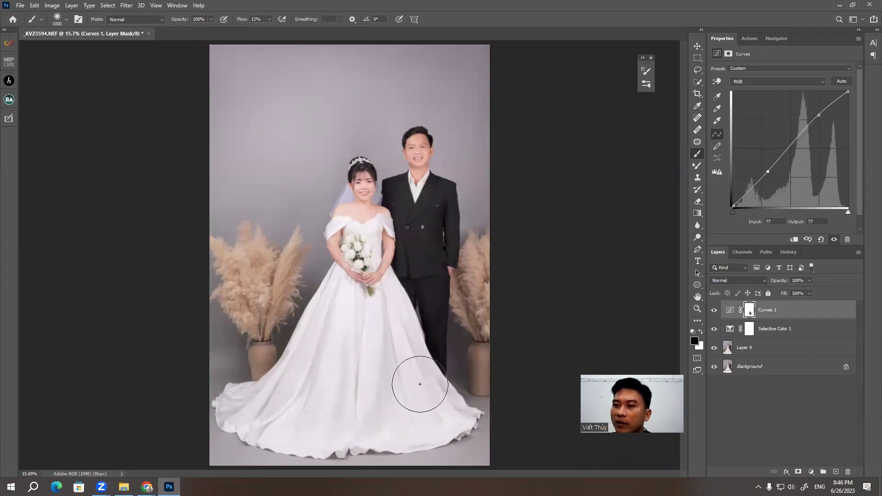
key("bracketleft")
key("bracketleft")
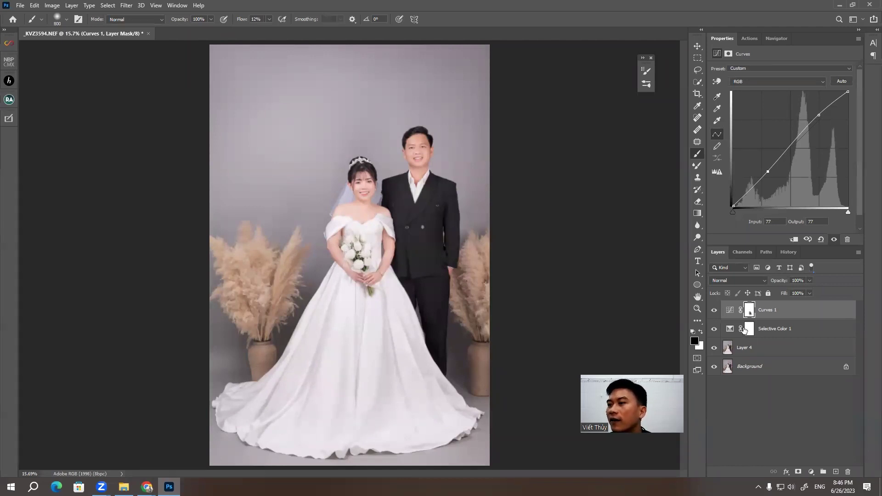
Lower the Curves 1 layer opacity to about 49%
scroll(327, 214, "down", 2)
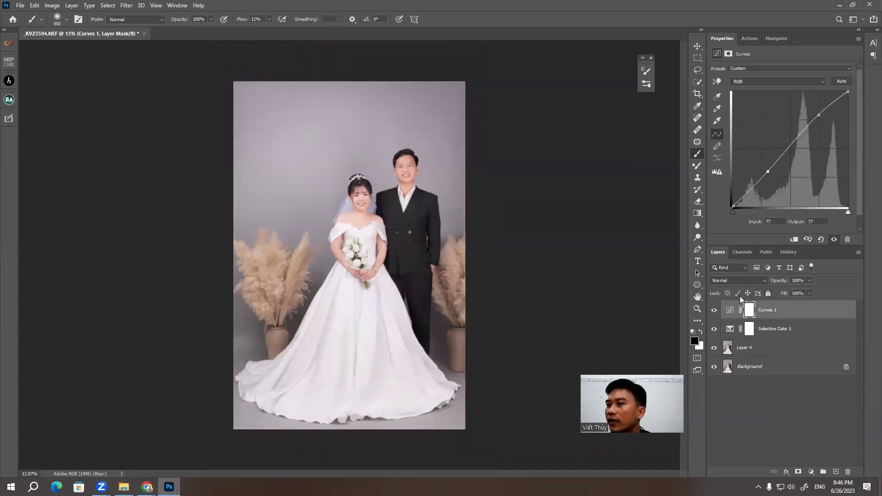
scroll(375, 169, "up", 2)
scroll(375, 169, "up", 1)
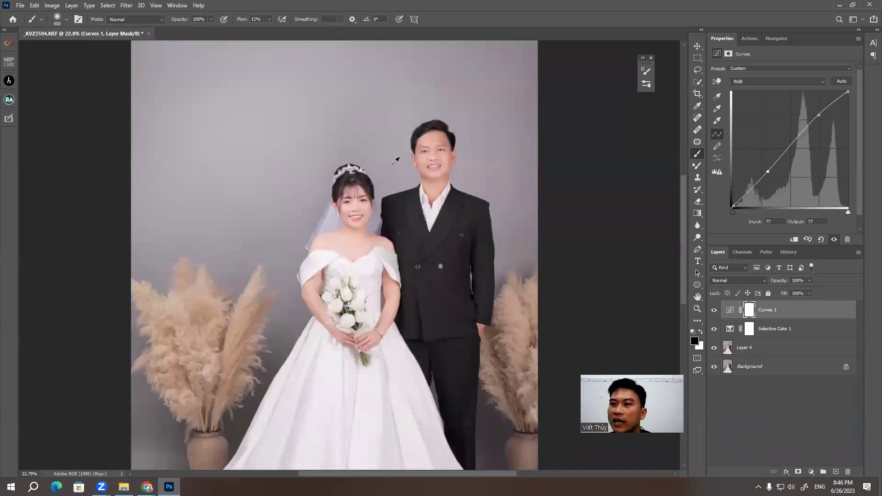
scroll(375, 169, "up", 2)
scroll(422, 177, "up", 1)
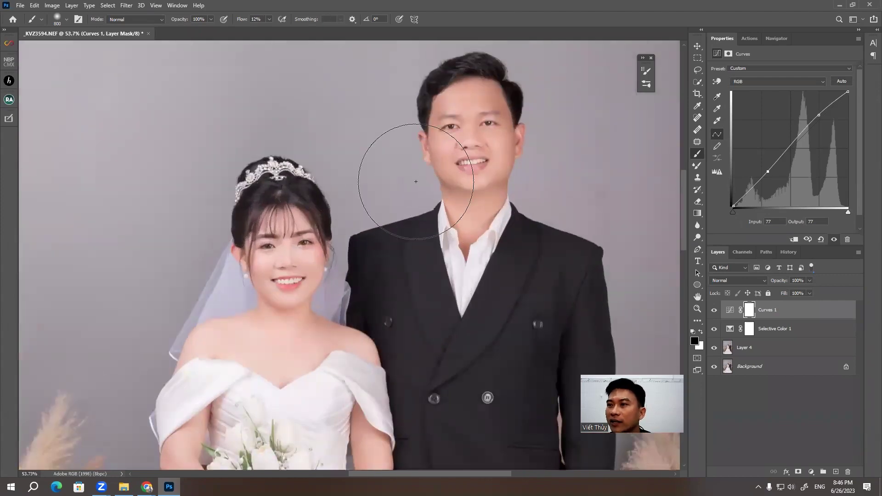
scroll(423, 176, "up", 1)
scroll(539, 138, "up", 1)
scroll(539, 139, "up", 1)
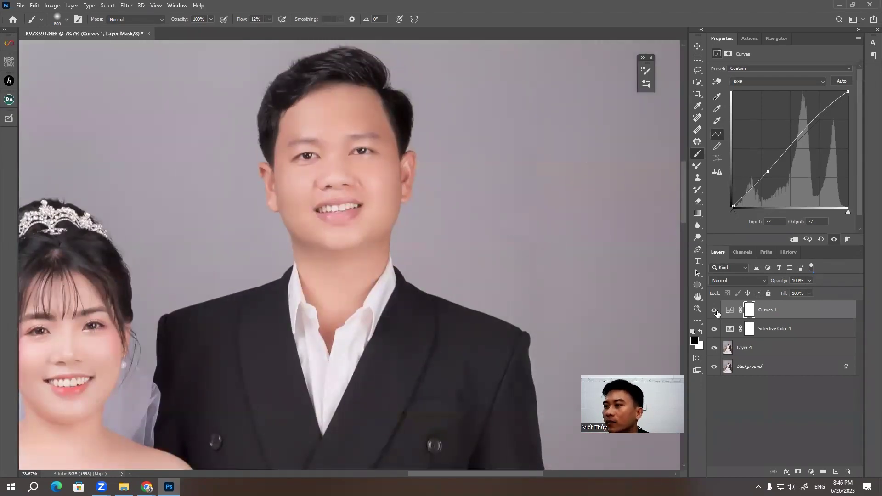
left_click_drag(780, 284, 763, 283)
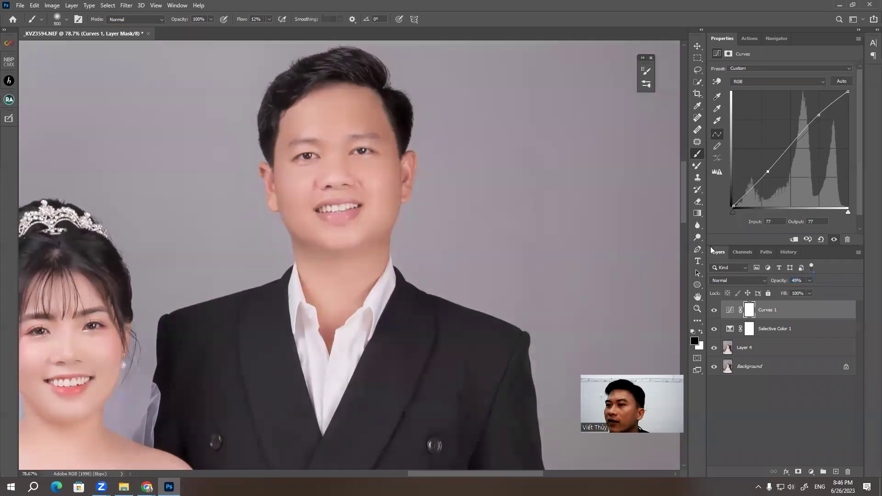
Select Layer 4, try a Patch tool selection right of the groom, then deselect
scroll(470, 129, "down", 3)
left_click(744, 353)
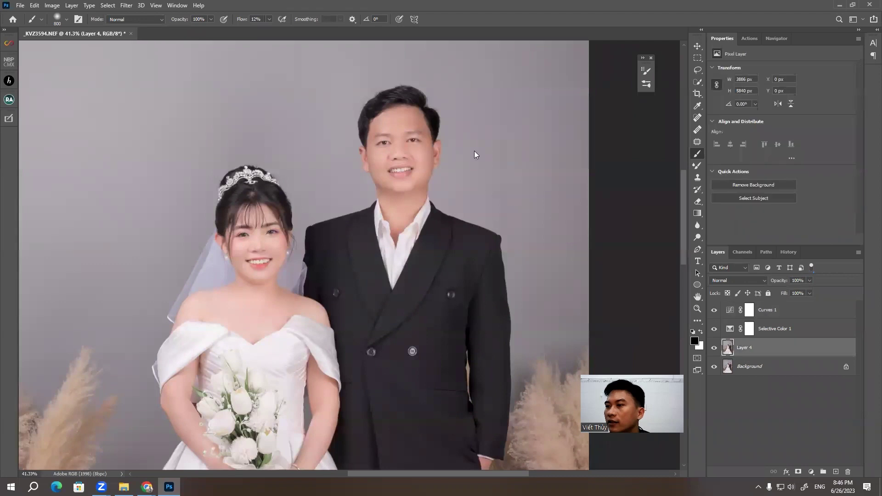
scroll(525, 165, "up", 2)
scroll(524, 187, "up", 1)
key("j")
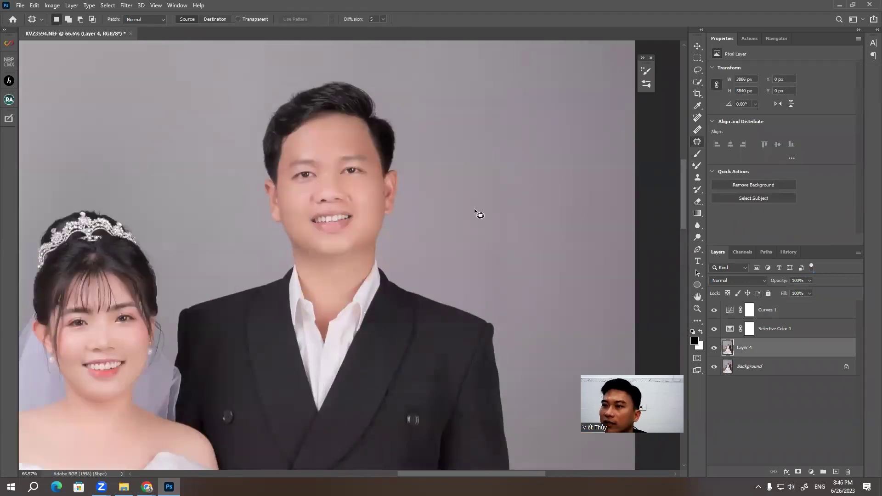
left_click_drag(479, 202, 473, 198)
key("ctrl+d")
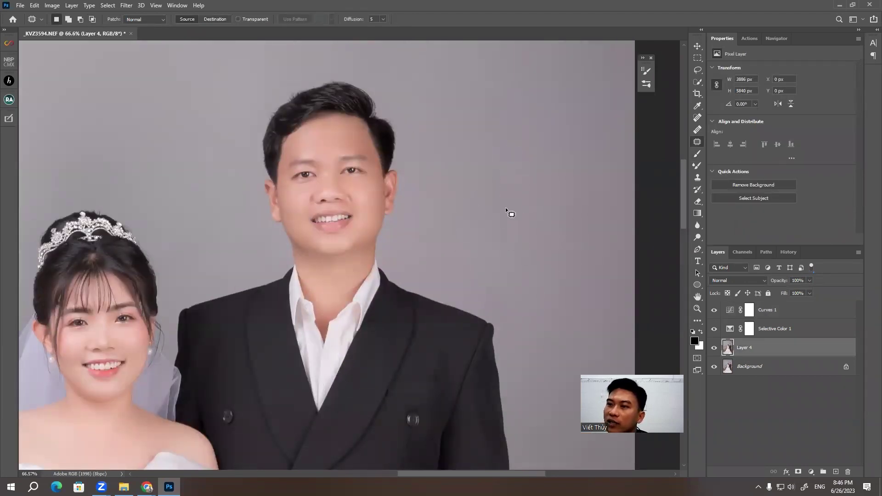
Reduce Curves 1 opacity to 24% and toggle it to compare
scroll(507, 205, "down", 2)
scroll(514, 175, "down", 1)
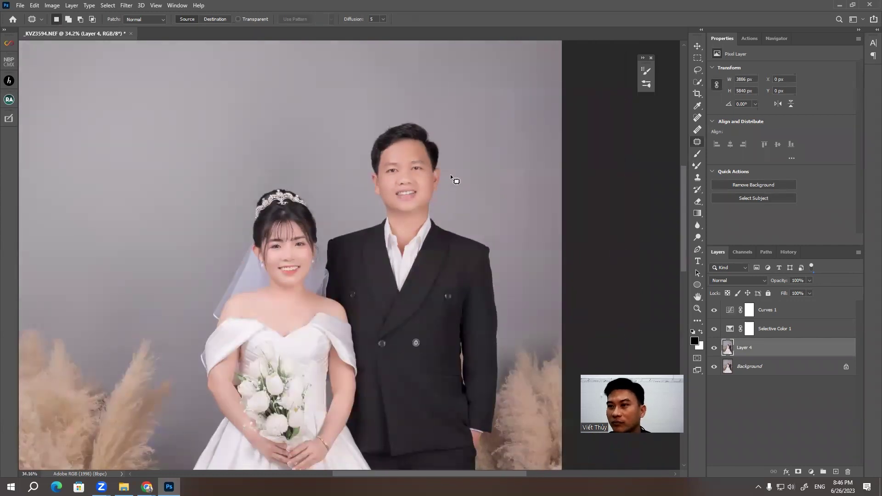
scroll(439, 145, "down", 1)
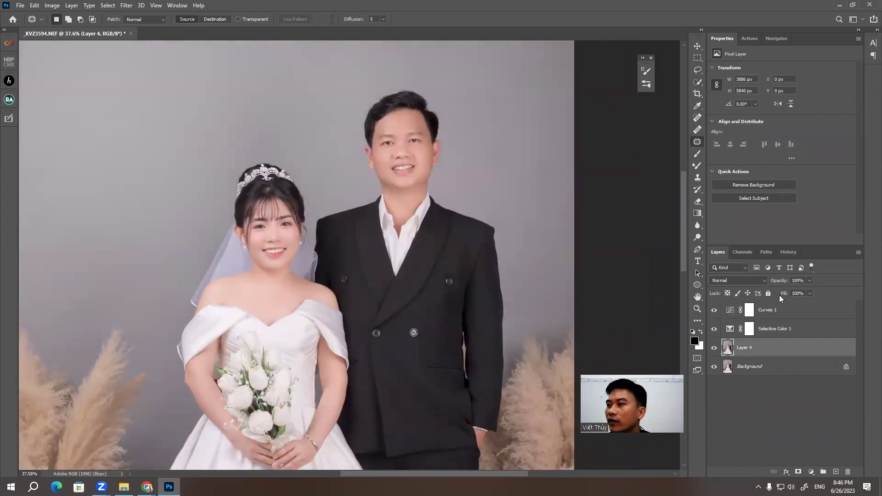
left_click(776, 310)
left_click_drag(781, 281, 771, 281)
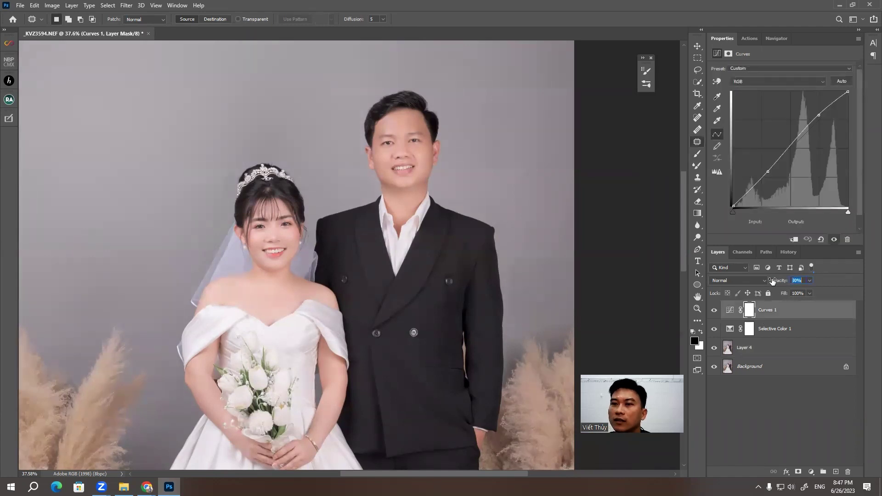
left_click(714, 310)
Fit the whole photo in the window, then zoom back in
key("ctrl+0")
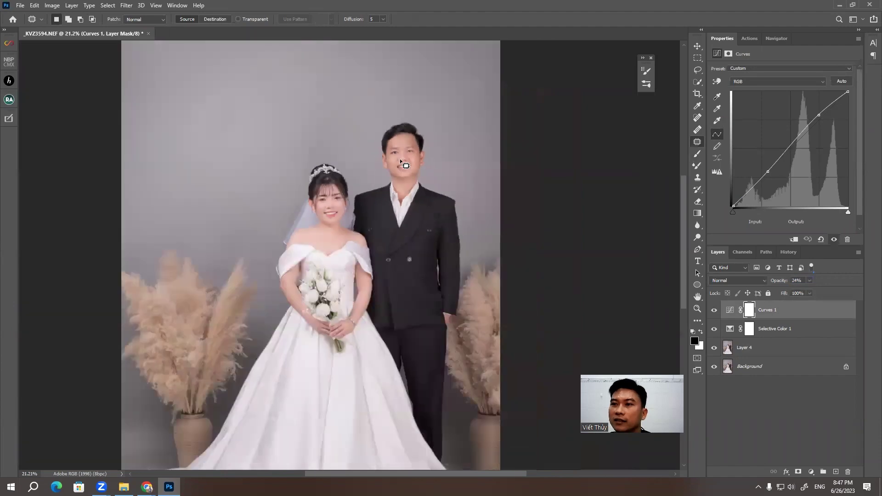
scroll(368, 185, "up", 3)
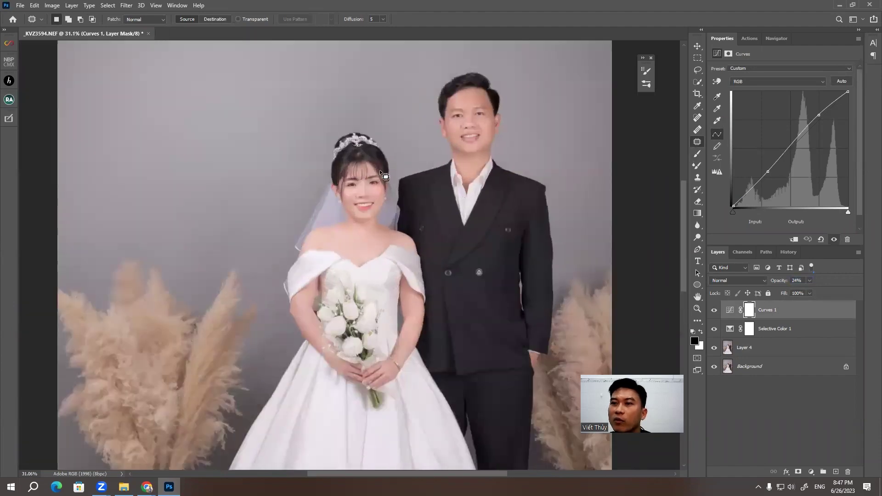
scroll(368, 185, "up", 3)
scroll(338, 202, "up", 3)
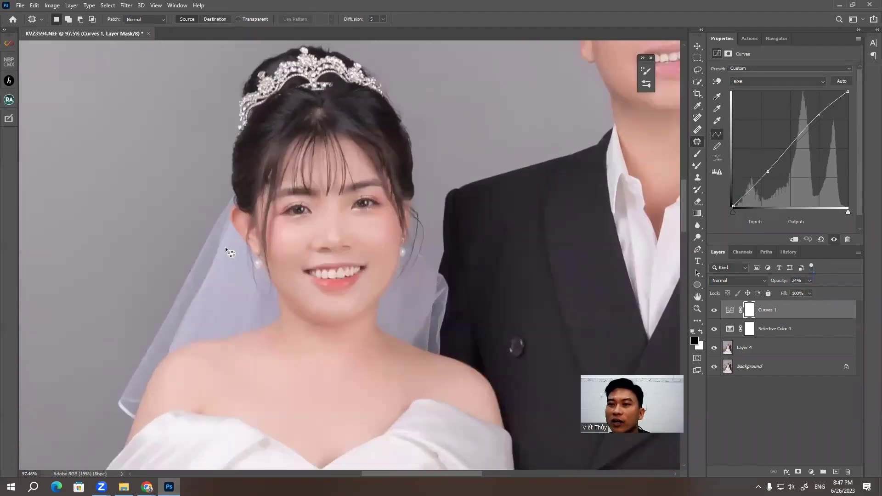
scroll(332, 272, "up", 1)
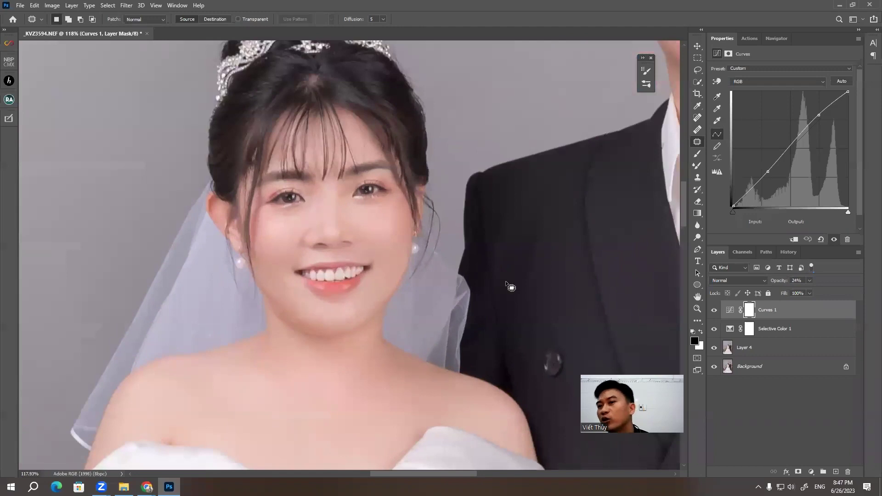
Add a second Selective Color layer with its colour range set to Reds
left_click(811, 472)
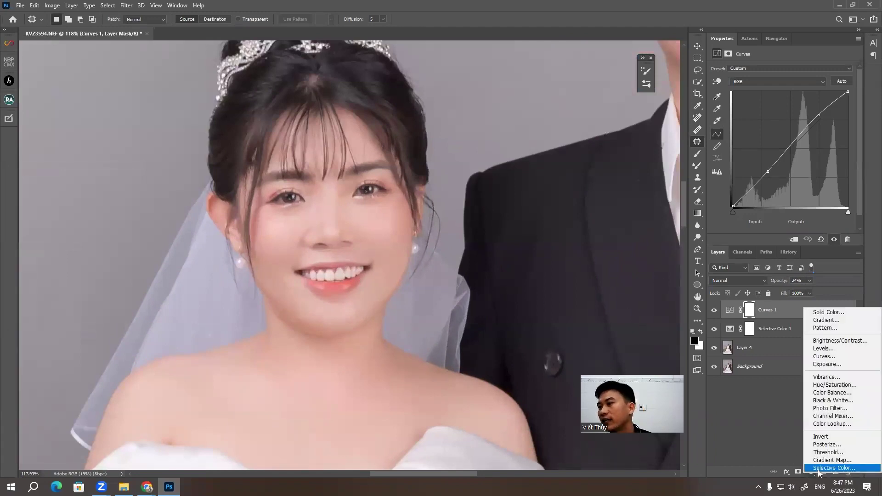
left_click(832, 468)
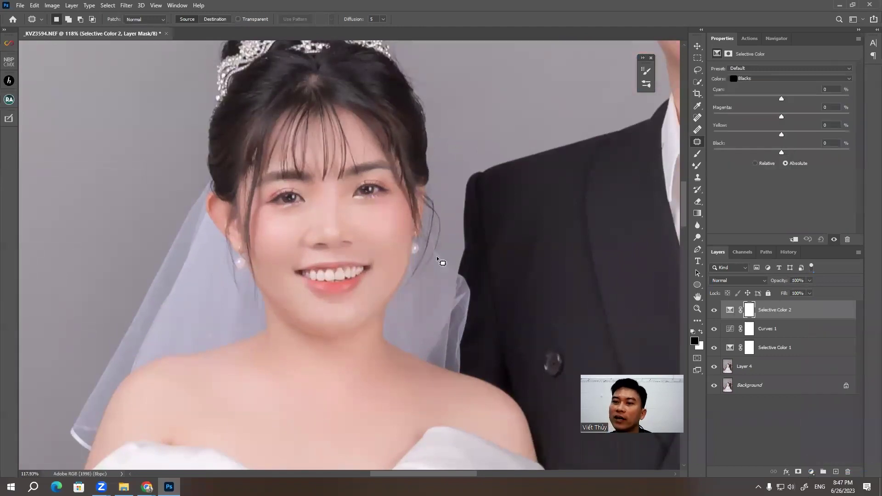
left_click(747, 78)
left_click(745, 85)
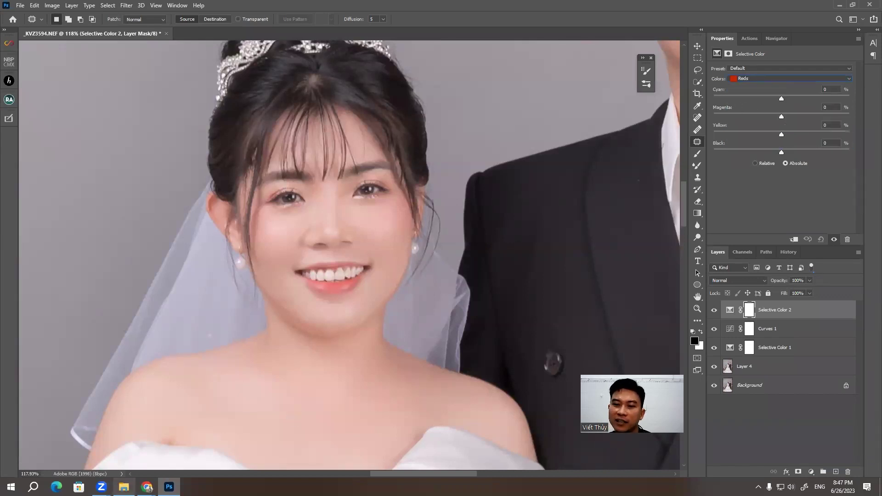
Open RGB.jpg from the workshop folder in Photos
left_click(124, 486)
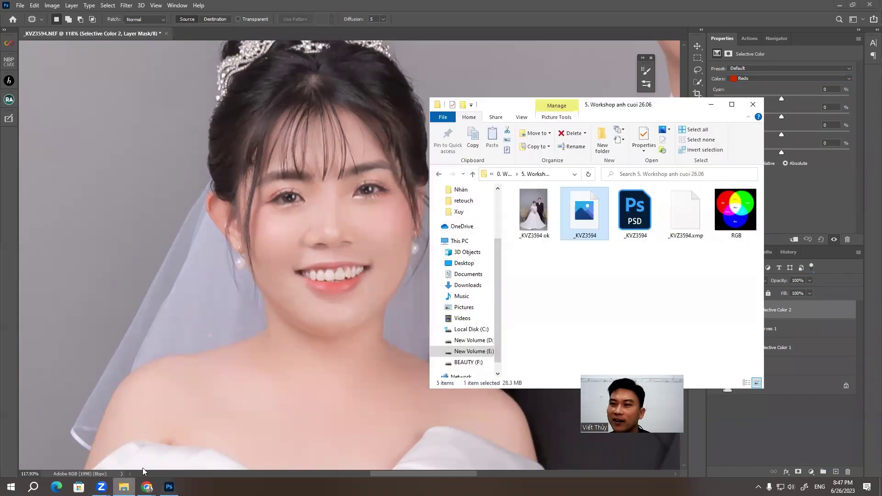
left_click(729, 202)
double_click(729, 201)
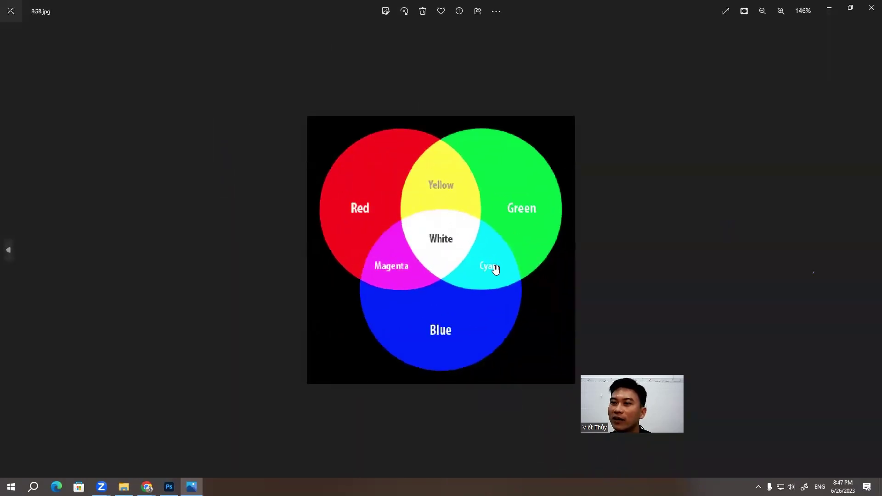
Minimize Photos and the folder window, briefly recheck the RGB chart, then minimize it
left_click(829, 8)
left_click(711, 105)
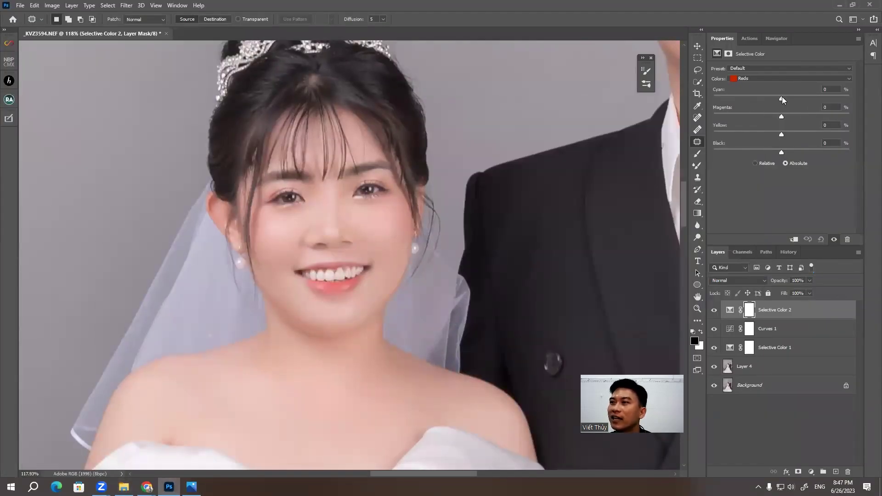
left_click(192, 487)
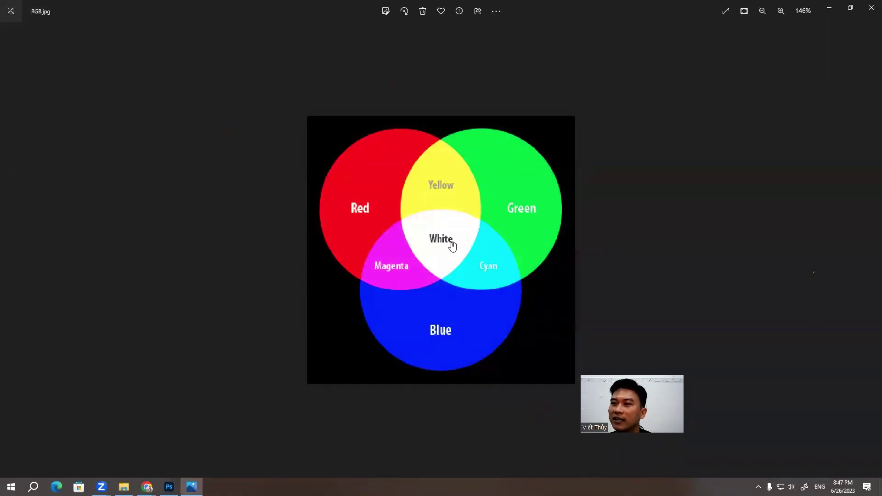
left_click(829, 10)
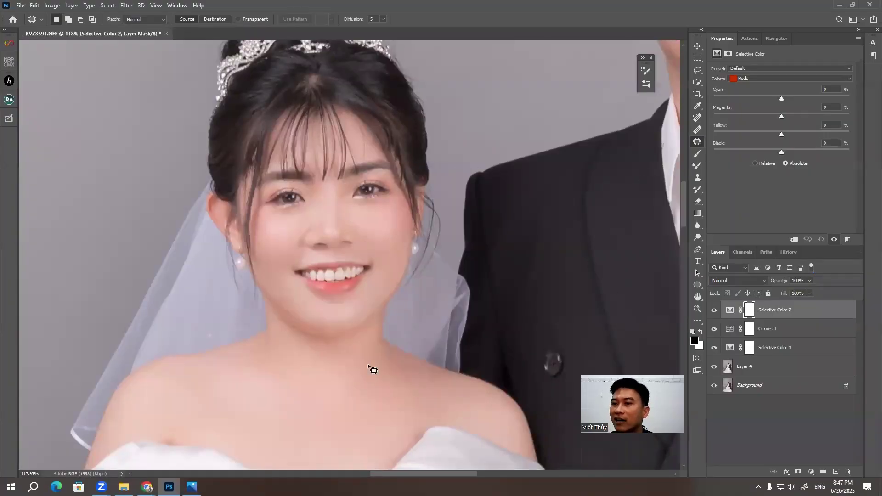
Set Selective Color 2 Reds to Cyan -16 and Black +7, compare, then invert its mask
scroll(320, 261, "up", 2)
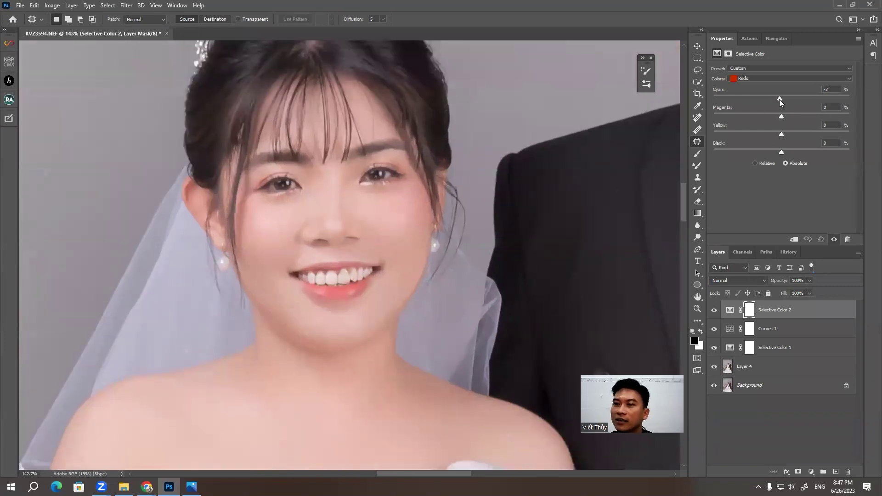
left_click_drag(779, 100, 771, 102)
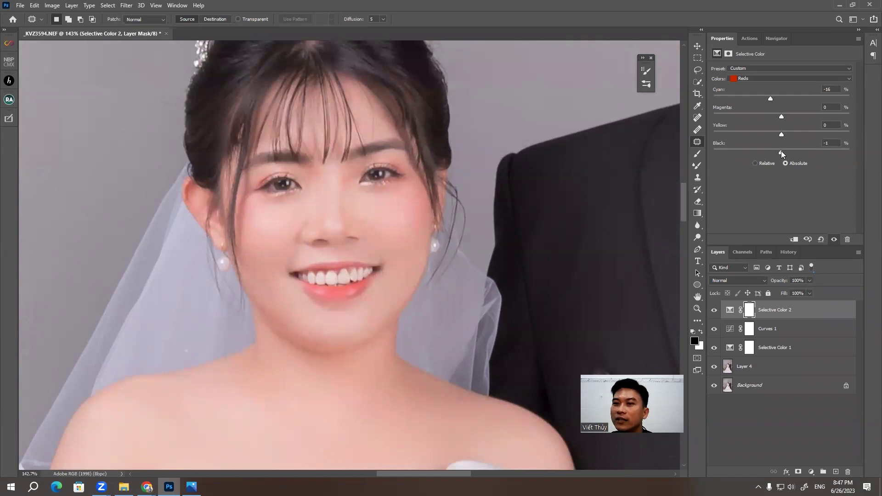
left_click_drag(781, 151, 787, 152)
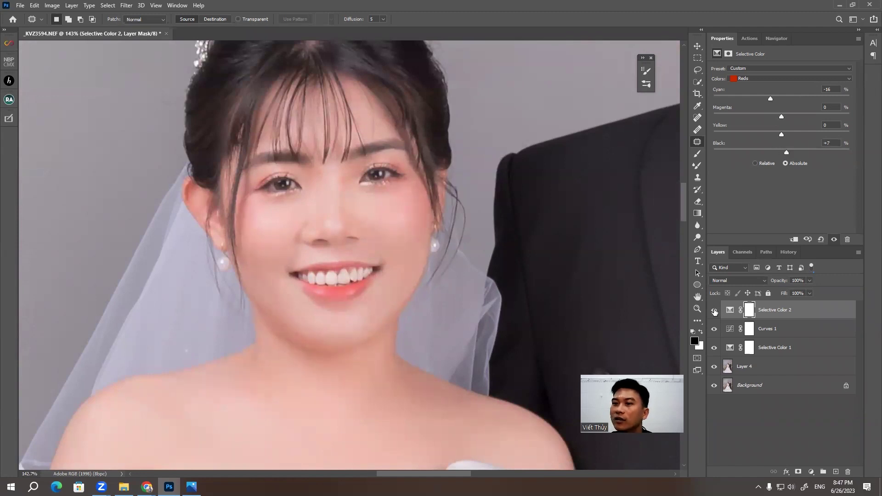
left_click(714, 311)
left_click(714, 310)
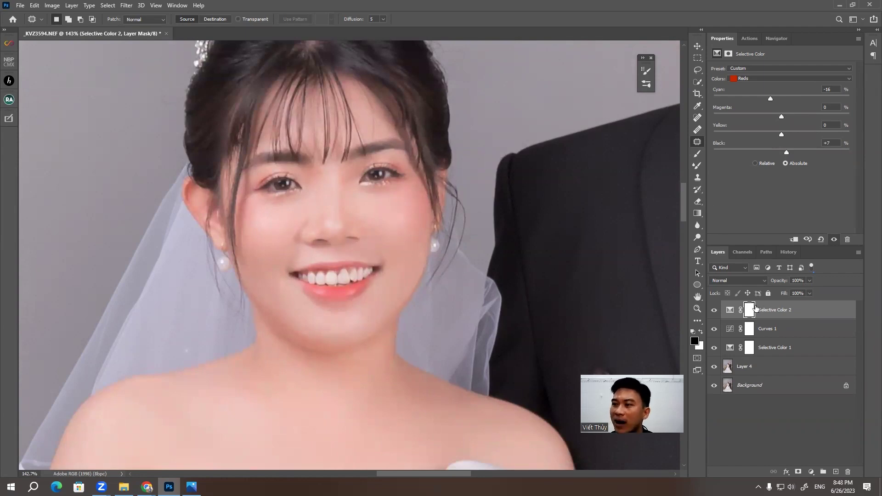
key("ctrl+i")
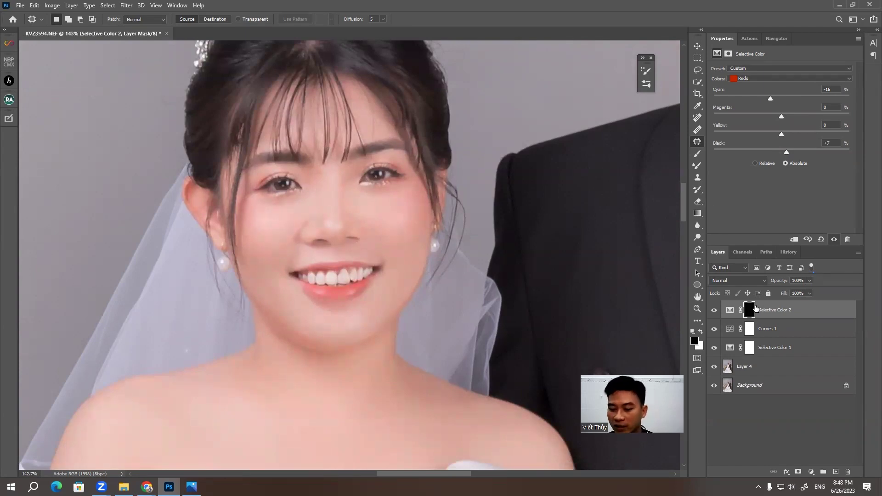
Paint white onto the Selective Color 2 mask over the groom's upper teeth with a small brush
key("b")
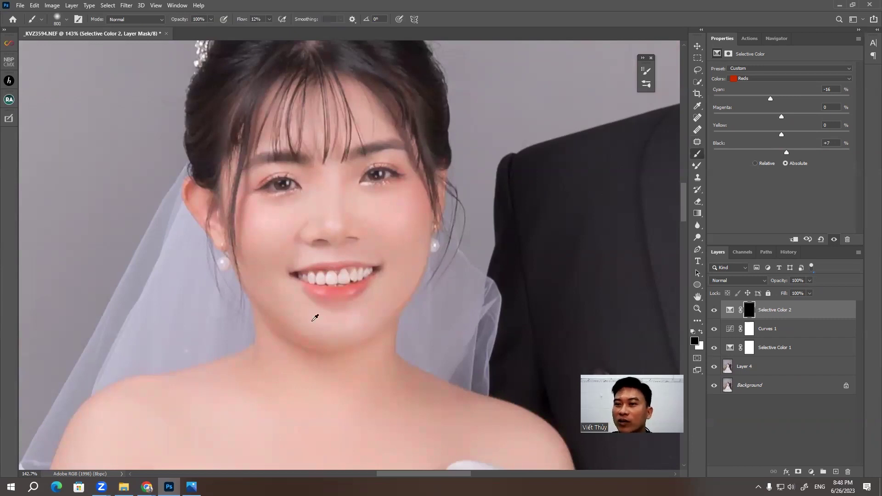
scroll(329, 256, "up", 2, "alt")
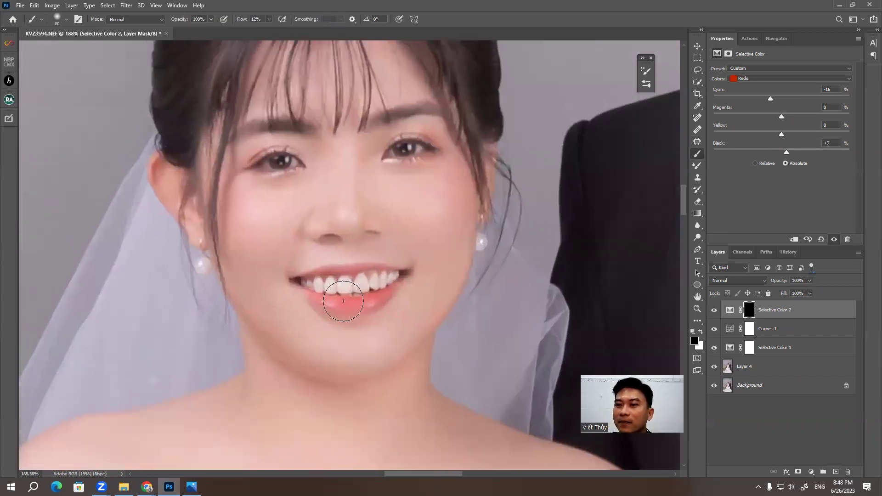
key("x")
key("bracketleft")
left_click_drag(275, 244, 268, 262)
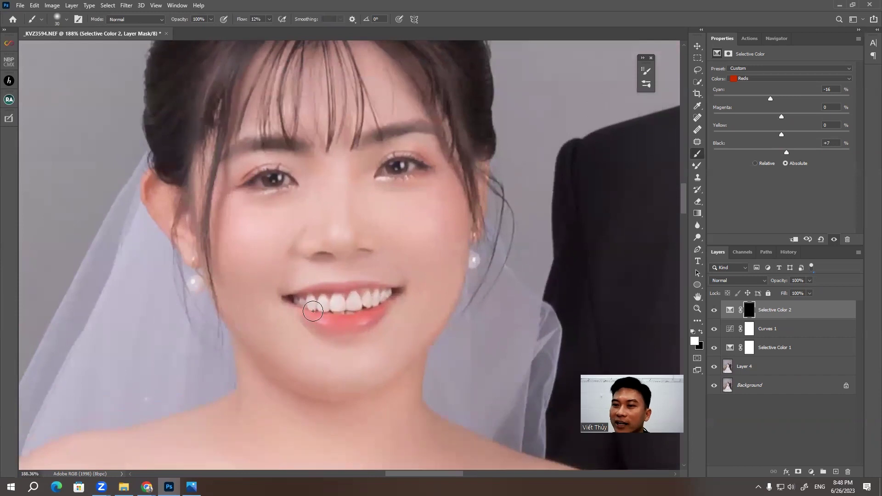
key("bracketleft")
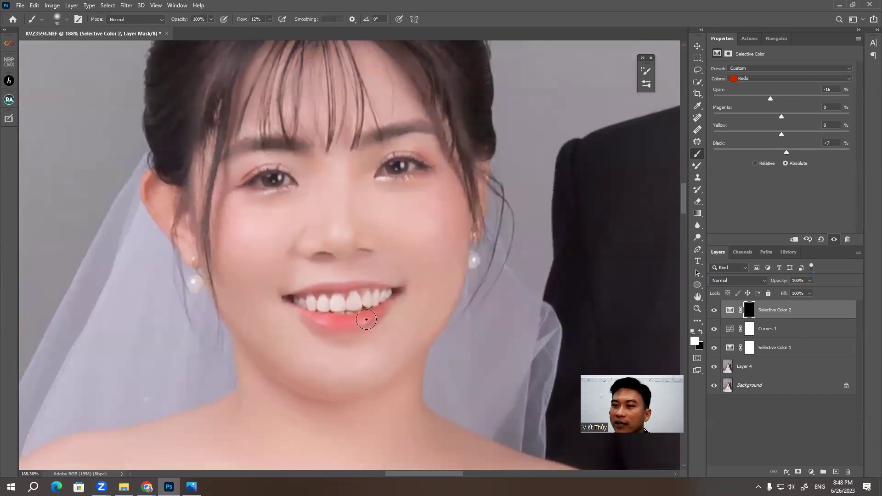
left_click_drag(384, 289, 327, 289)
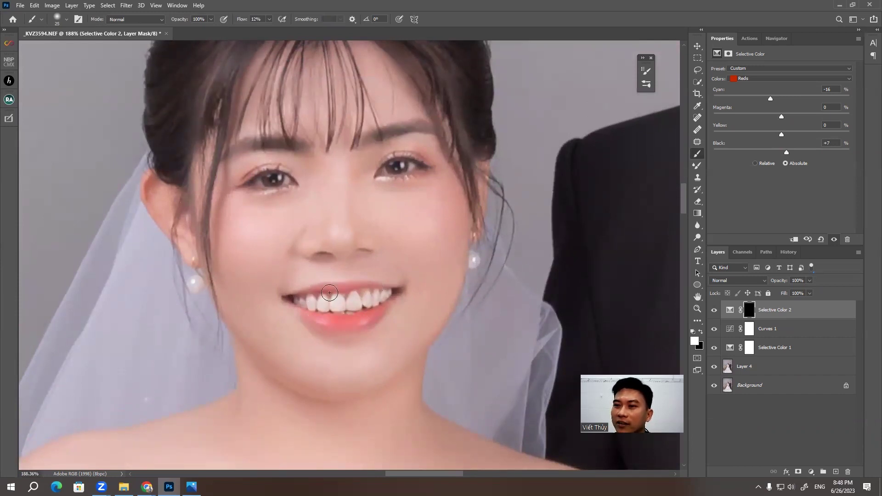
Enlarge the brush and lower its flow to 5% for soft painting
left_click_drag(327, 289, 381, 294)
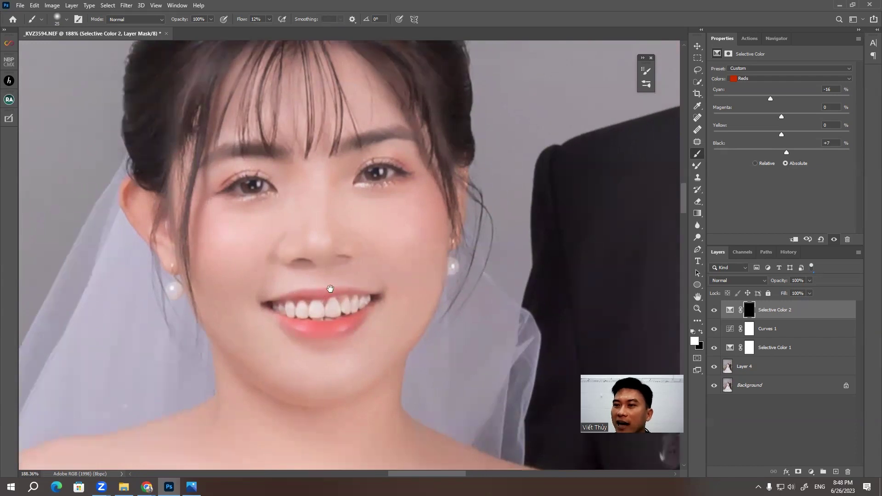
key("bracketright")
left_click_drag(364, 243, 337, 253)
key("bracketright")
key("bracketright")
key("bracketright")
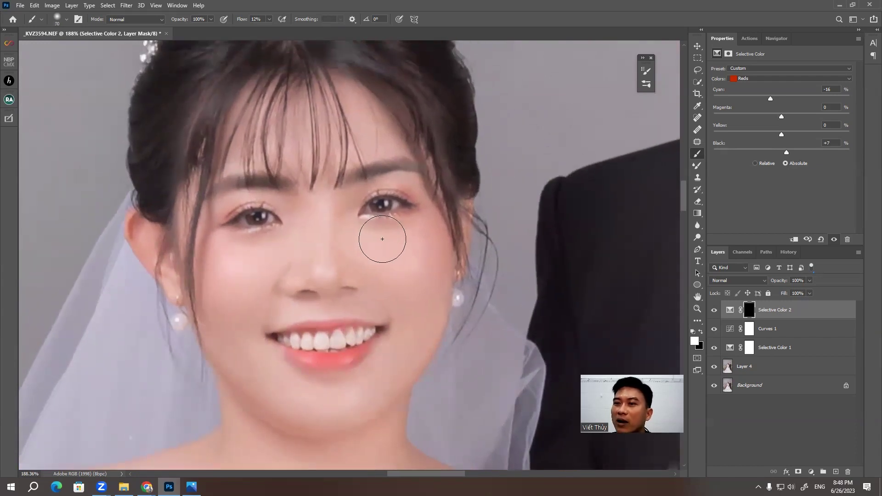
left_click_drag(245, 20, 247, 20)
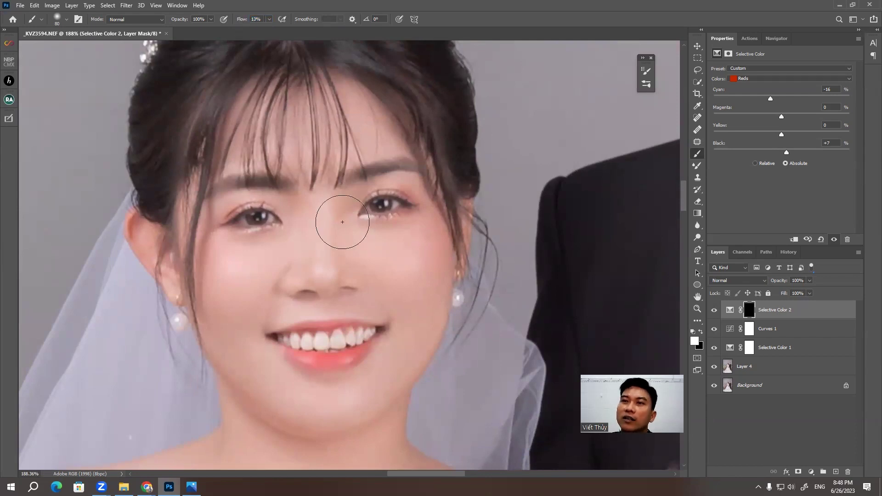
left_click(269, 19)
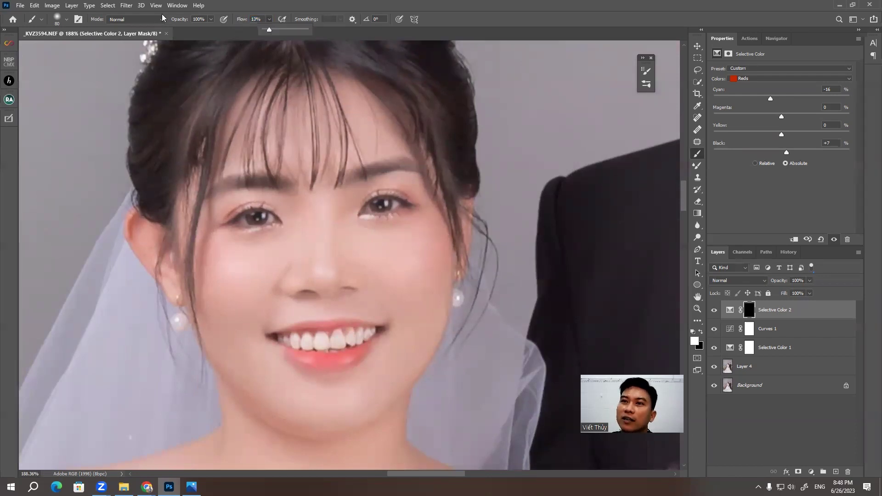
left_click(263, 19)
type("5")
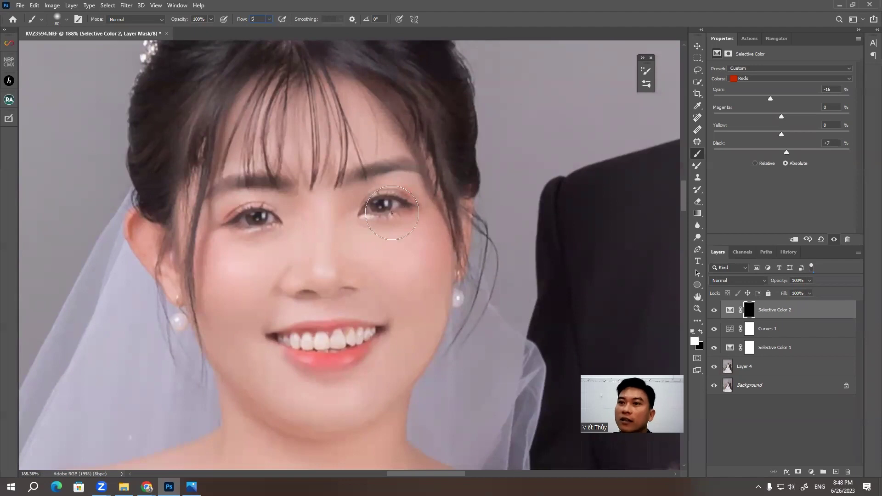
key("Return")
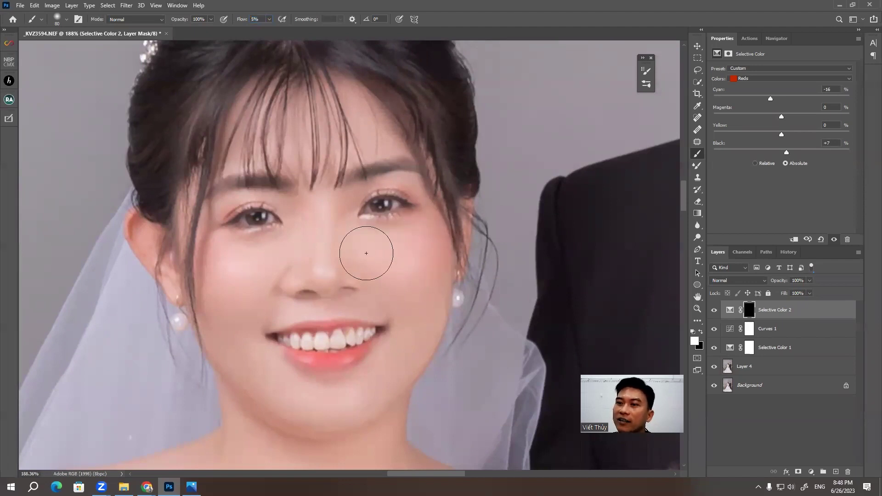
left_click(66, 20)
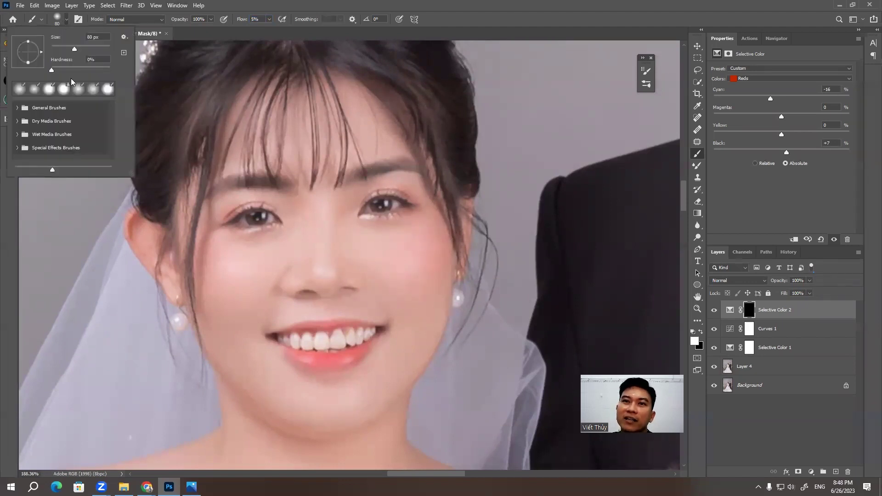
key("Escape")
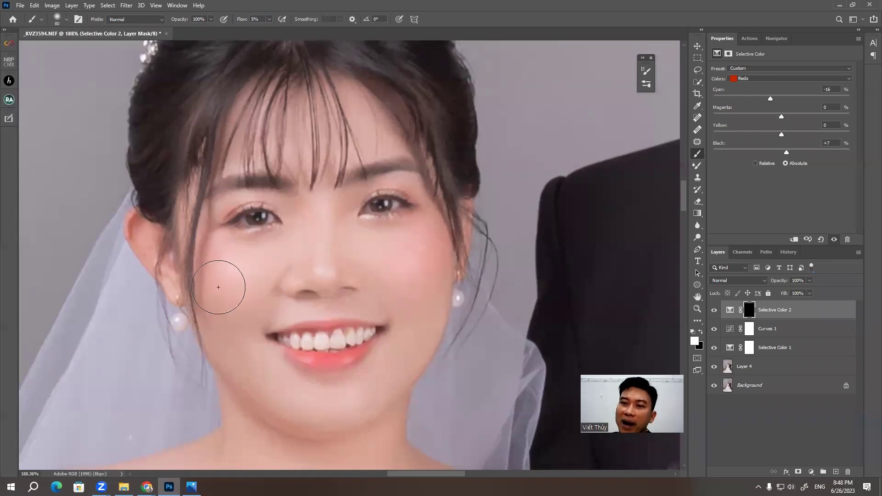
Softly paint the adjustment over both cheeks, under the eye and onto the nose
mouse_move(229, 264)
left_mouse_down()
mouse_move(230, 305)
mouse_move(240, 256)
mouse_move(226, 305)
mouse_move(248, 261)
left_mouse_up()
mouse_move(437, 247)
left_mouse_down()
mouse_move(400, 261)
mouse_move(399, 206)
left_mouse_up()
mouse_move(254, 222)
left_mouse_down()
mouse_move(246, 266)
mouse_move(262, 250)
left_mouse_up()
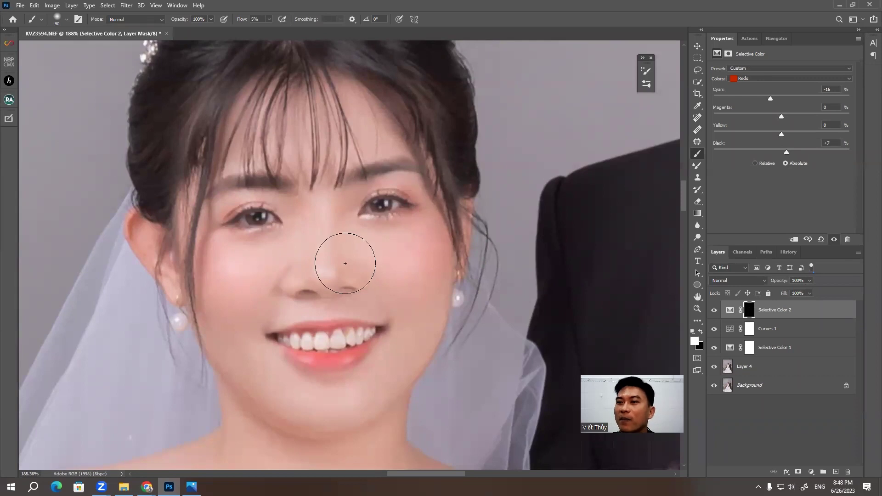
scroll(381, 207, "down", 2)
scroll(255, 220, "down", 1)
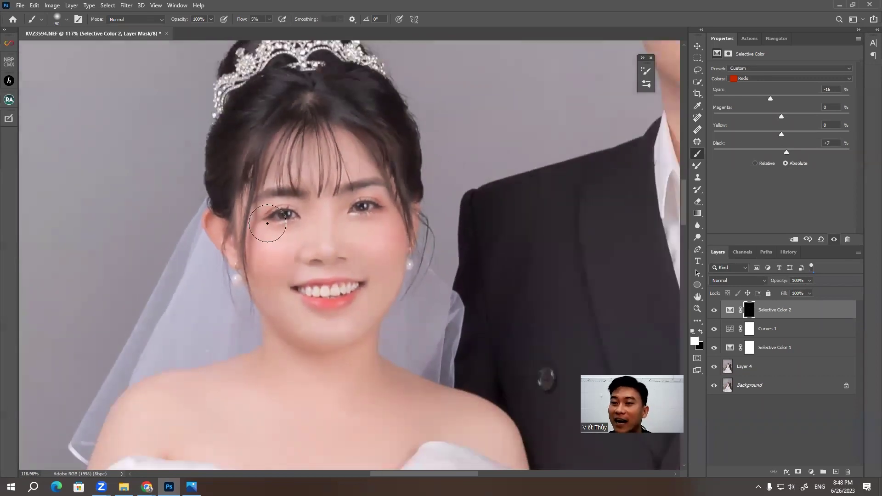
Toggle Selective Color 2 on and off to compare the face with and without it
left_click(715, 310)
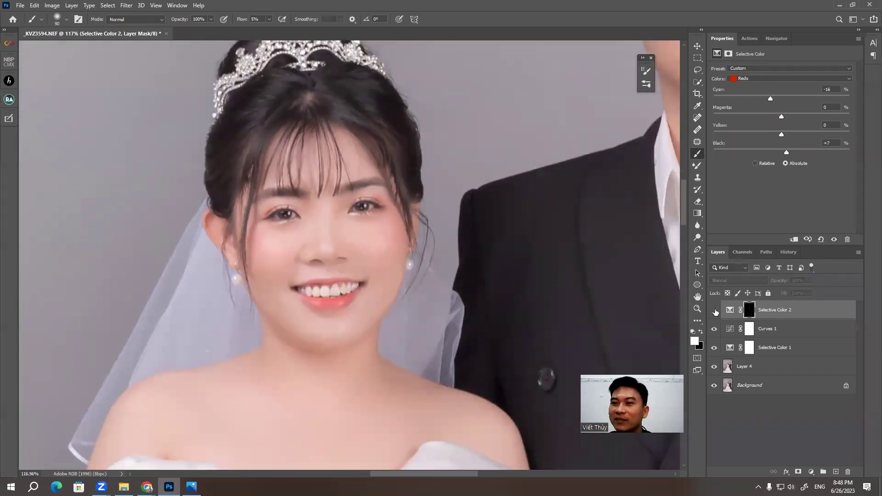
left_click(714, 311)
left_click(714, 310)
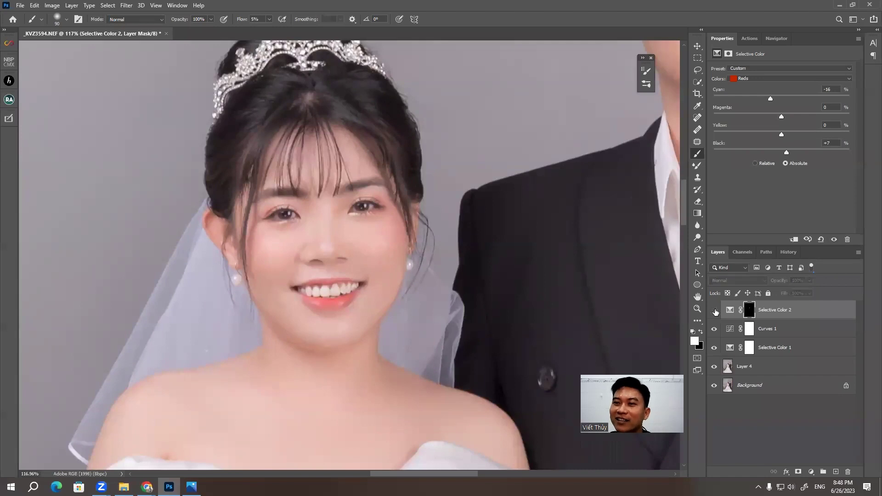
left_click(715, 311)
left_click(714, 310)
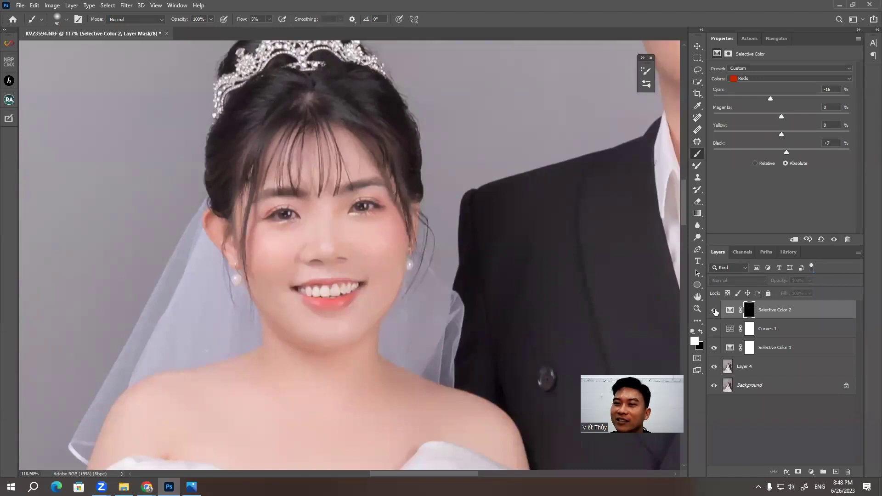
left_click(714, 310)
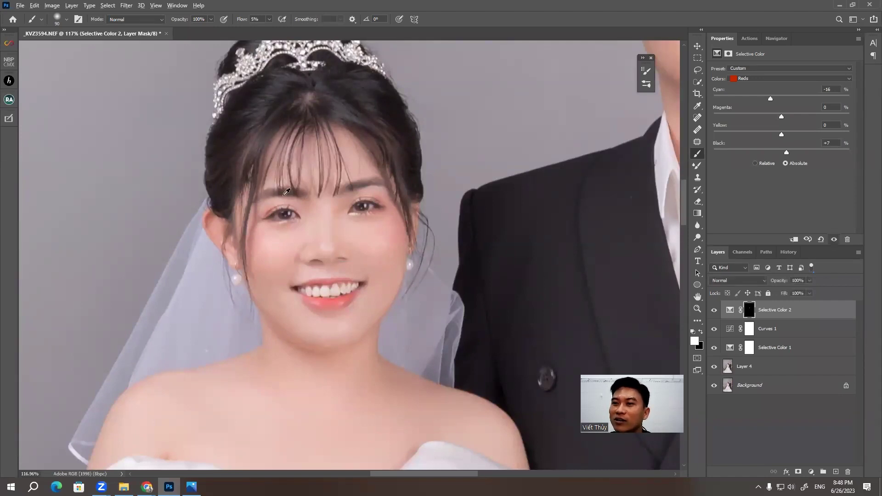
scroll(405, 118, "down", 3)
scroll(509, 104, "up", 2)
scroll(466, 163, "up", 3)
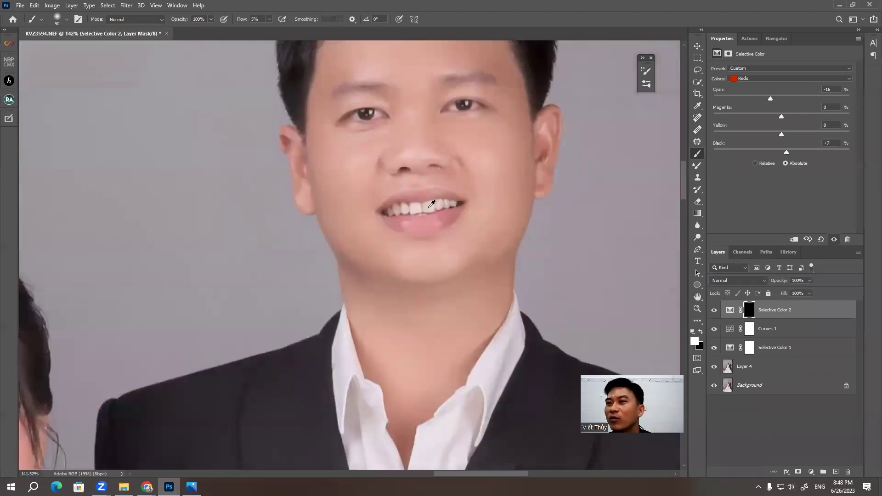
scroll(466, 164, "up", 3)
Zoom onto the groom's mouth and resize the brush for detailed lip painting
left_click_drag(451, 241, 442, 311)
key("bracketleft")
key("bracketleft")
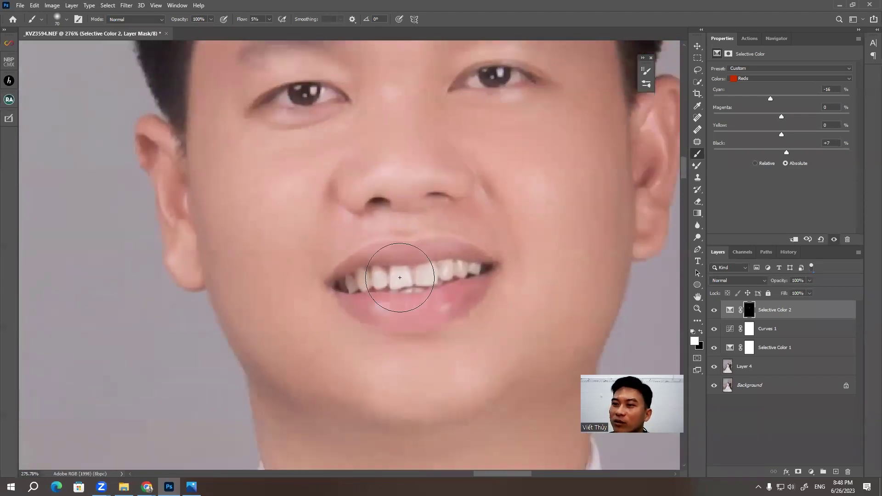
key("bracketleft")
key("bracketleft")
key("bracketleft")
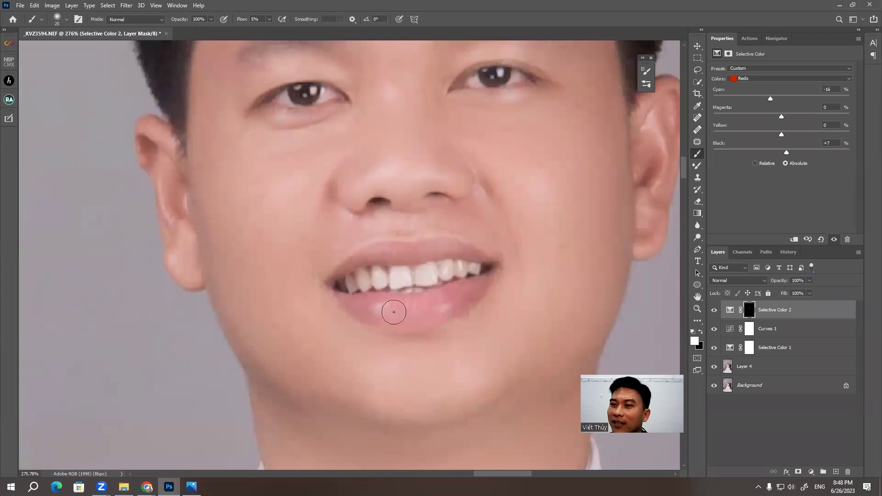
key("bracketright")
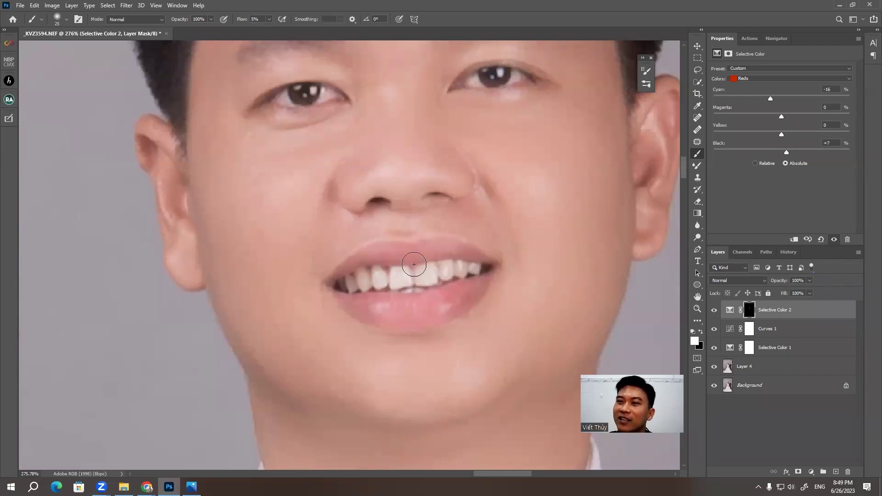
scroll(414, 264, "down", 3)
scroll(346, 241, "down", 3)
scroll(432, 205, "down", 3)
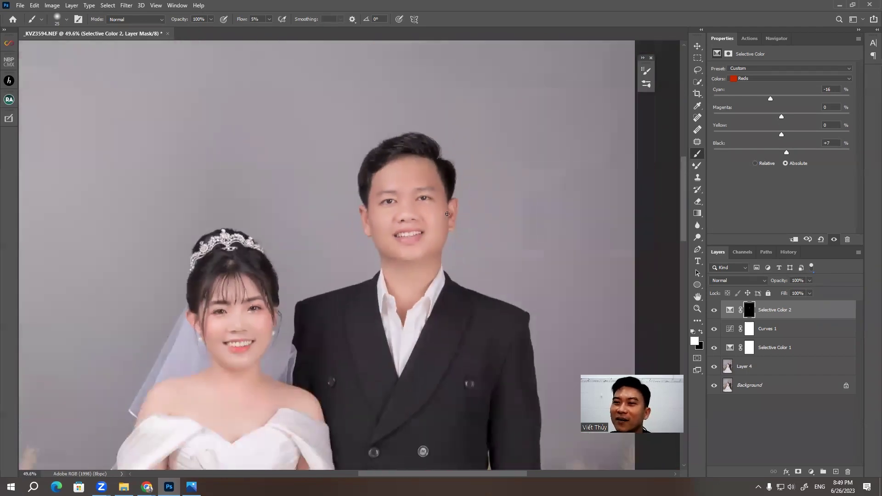
scroll(468, 214, "down", 2)
scroll(409, 243, "down", 3)
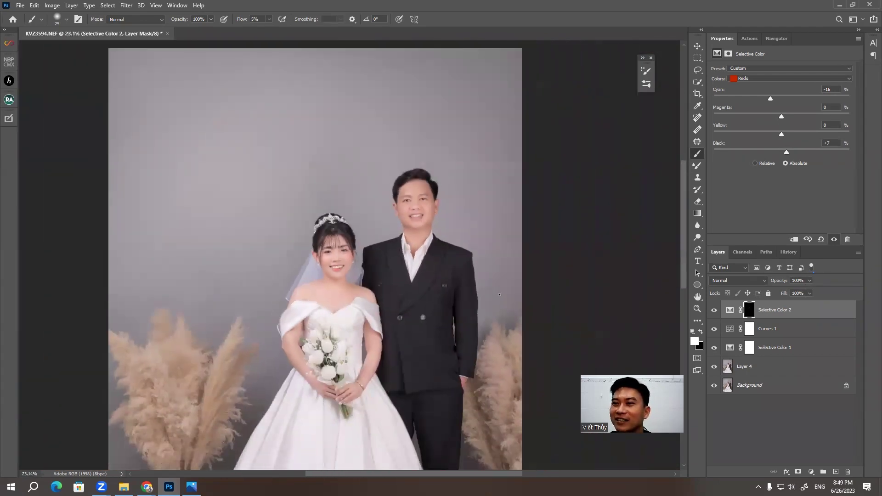
scroll(599, 327, "up", 1)
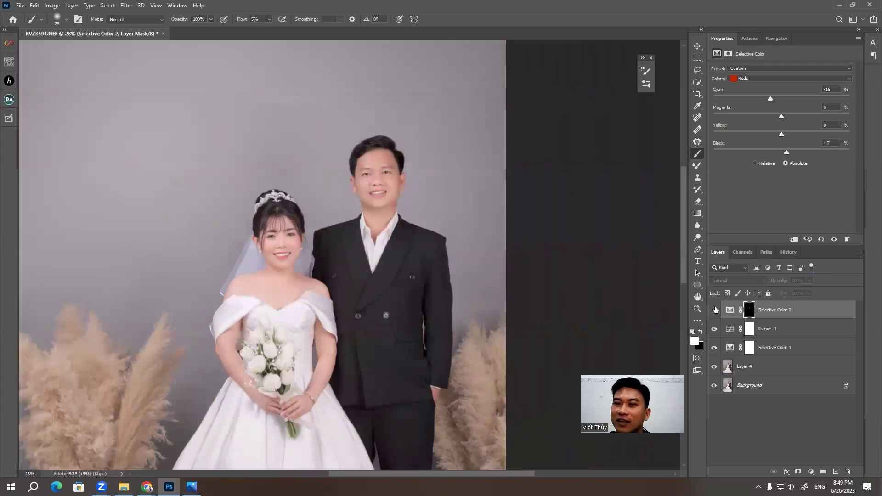
scroll(276, 230, "up", 3)
scroll(285, 252, "up", 3)
scroll(299, 283, "up", 3)
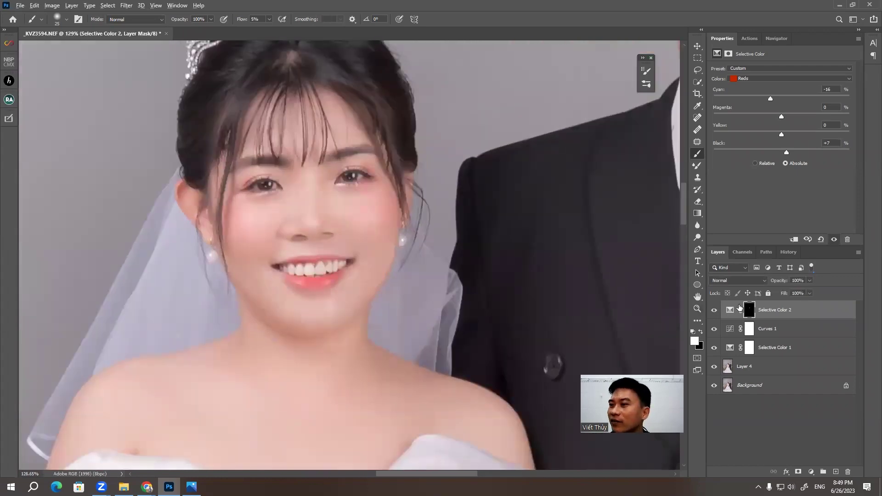
Alt-click the Selective Color 2 mask to view it alone, then return and zoom out
left_click(747, 311, "alt")
left_click(748, 311, "alt")
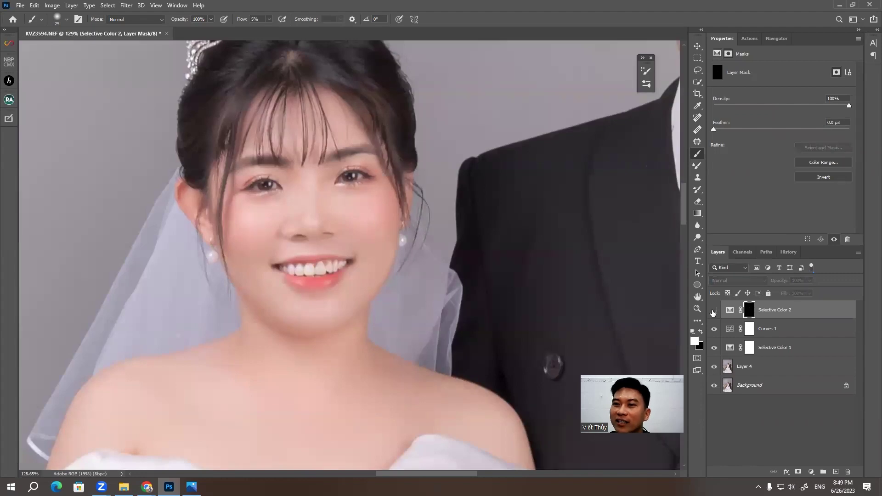
scroll(404, 167, "down", 3)
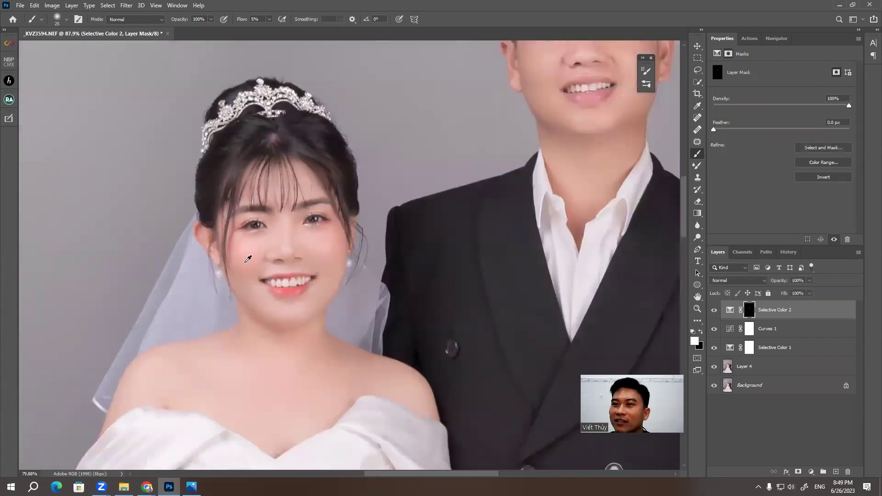
scroll(404, 167, "down", 3)
scroll(403, 168, "up", 2)
scroll(331, 277, "up", 1)
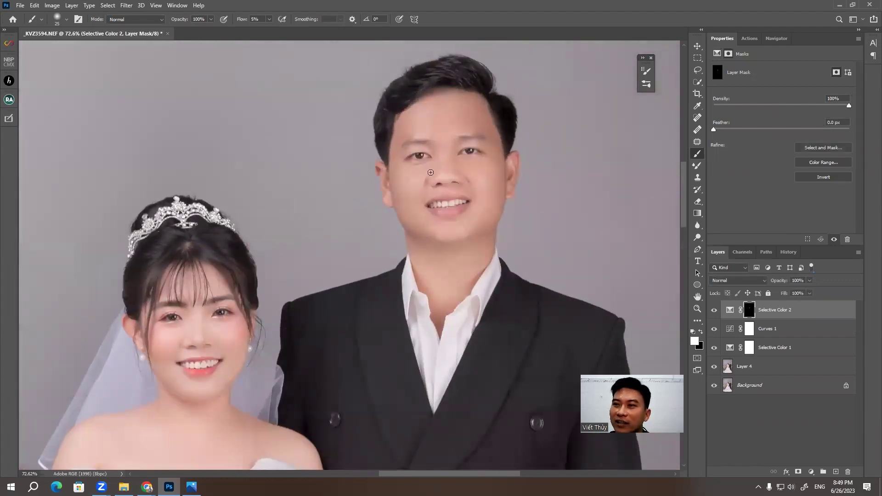
scroll(450, 170, "up", 1)
scroll(174, 372, "down", 1)
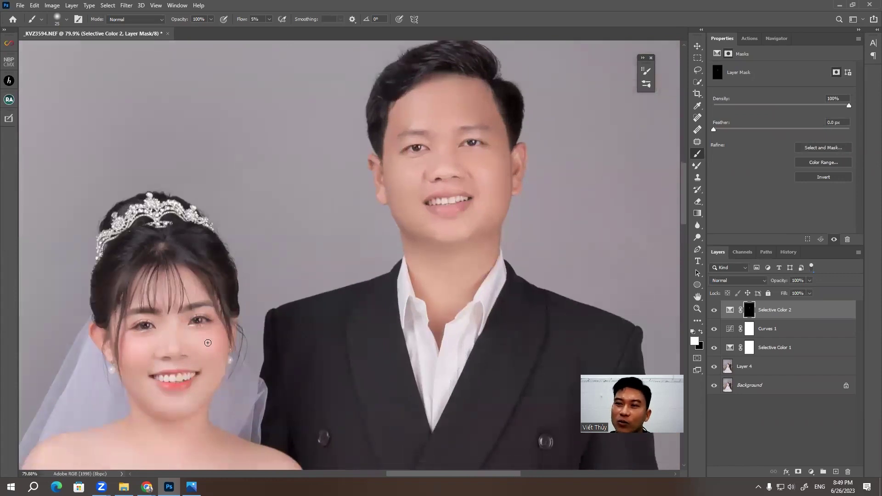
Add Selective Color 3 with Reds at Cyan −3, Yellow +3, Black −6, and Yellows at Cyan −3, Yellow +3
left_click(811, 472)
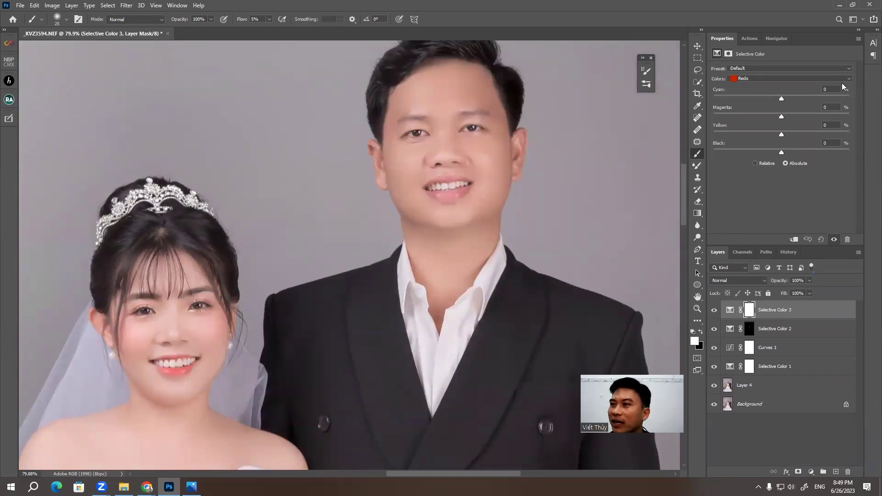
left_click_drag(781, 137, 780, 137)
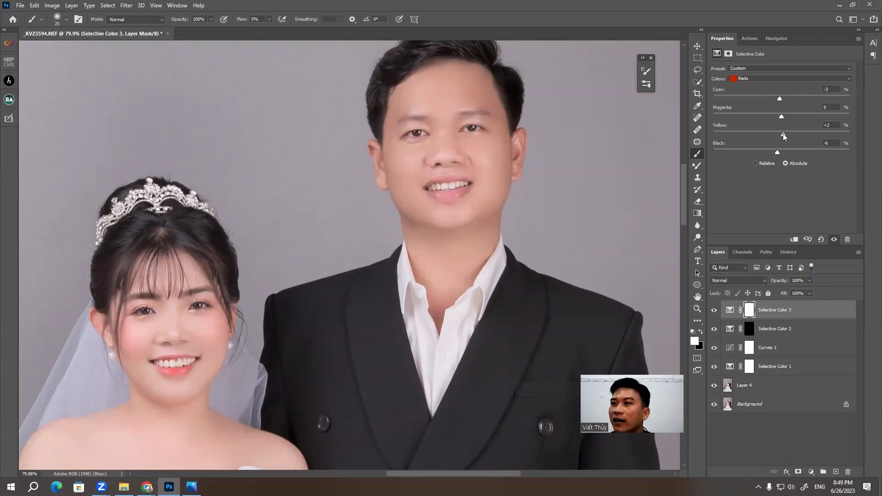
left_click(744, 79)
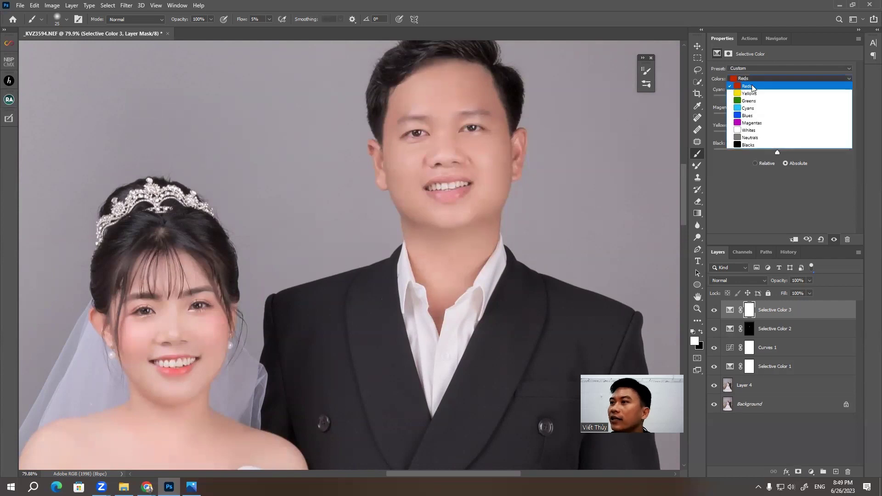
left_click(748, 92)
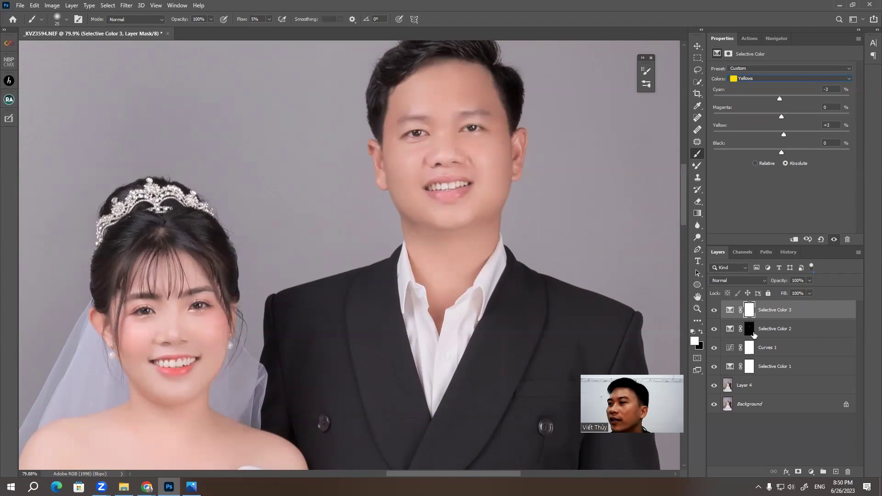
Toggle Selective Color 3's visibility to compare the photo before and after
left_click(714, 311)
left_click(713, 311)
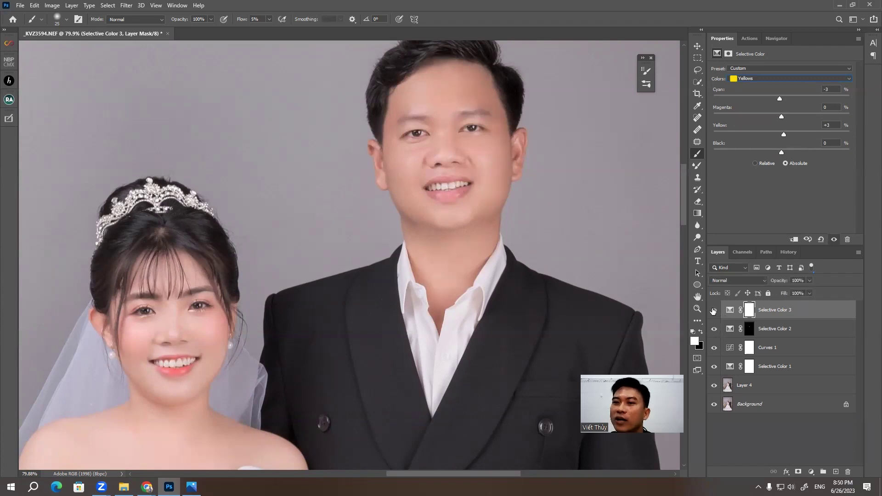
left_click(714, 310)
left_click(714, 311)
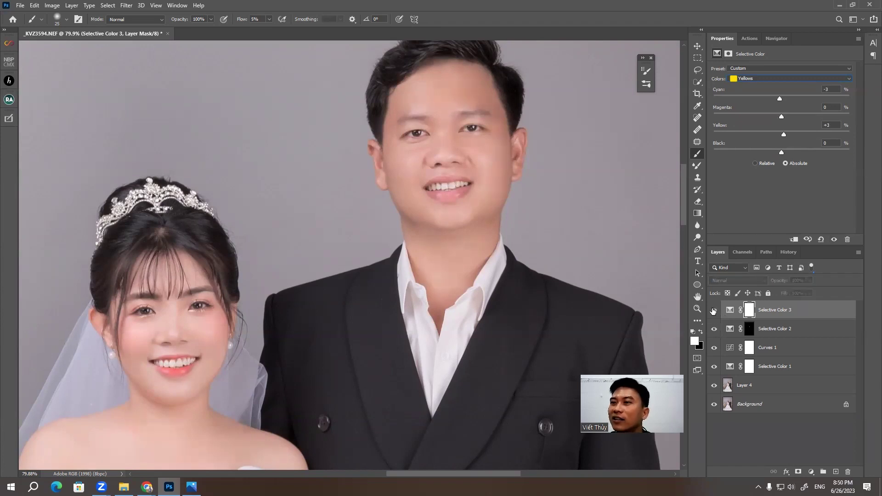
Invert the Selective Color 3 mask and paint the warming back onto the groom's face
key("ctrl+i")
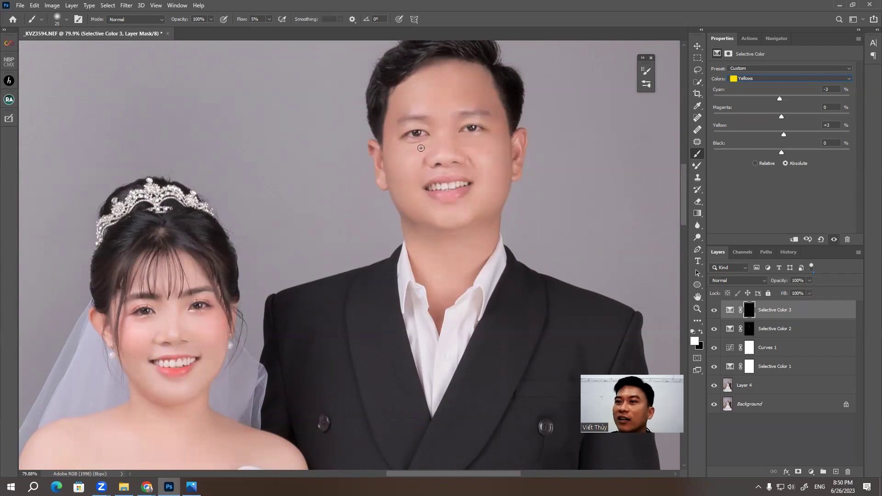
left_click_drag(427, 149, 427, 191)
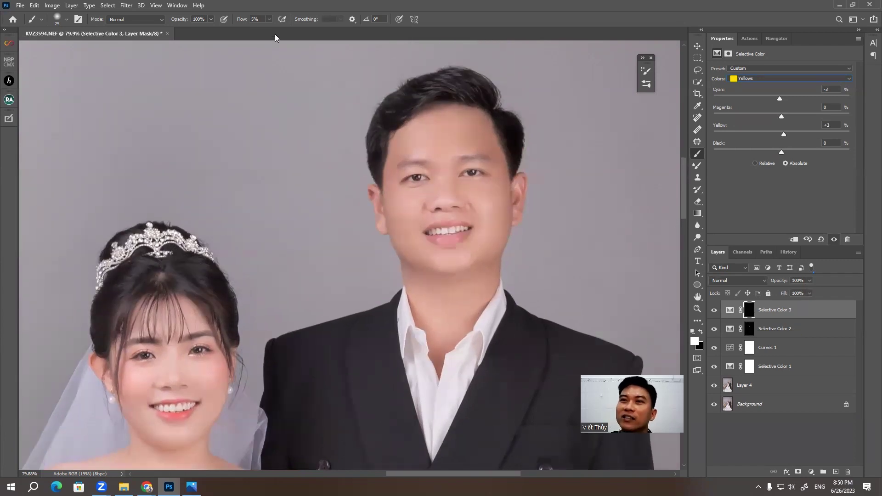
left_click_drag(230, 20, 239, 22)
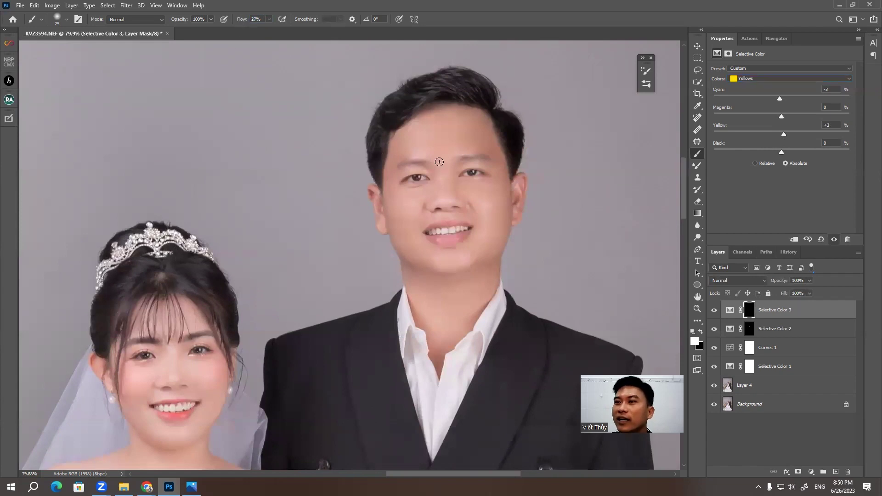
key("bracketright")
key("bracketright")
key("bracketright")
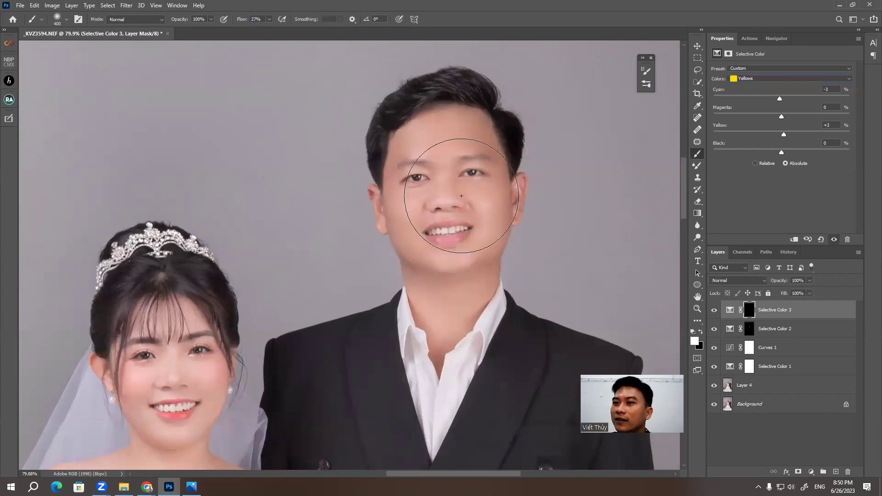
key("bracketleft")
key("bracketleft")
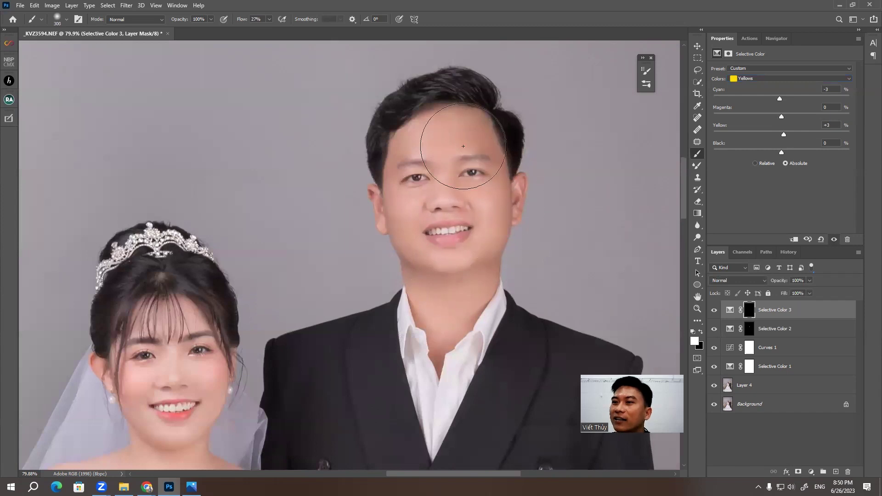
left_click_drag(448, 140, 433, 216)
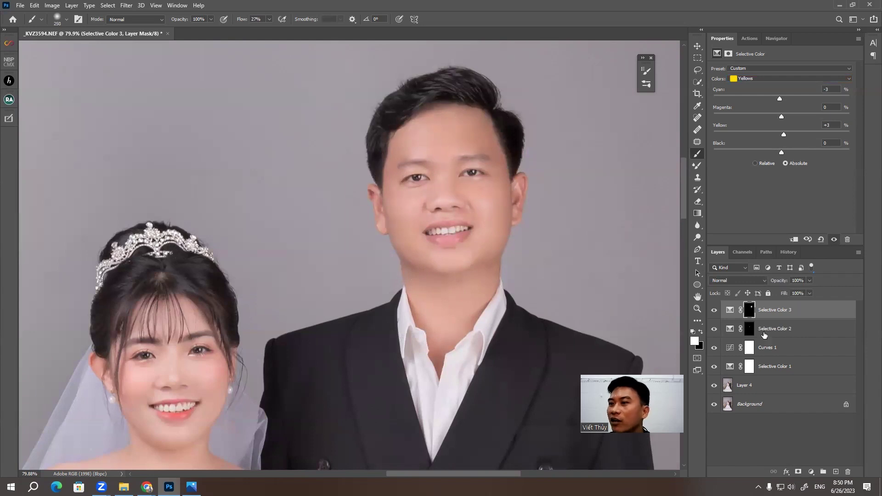
Compare the face with and without Selective Color 3, then fit the whole photo in view
left_click(715, 311)
left_click(715, 311)
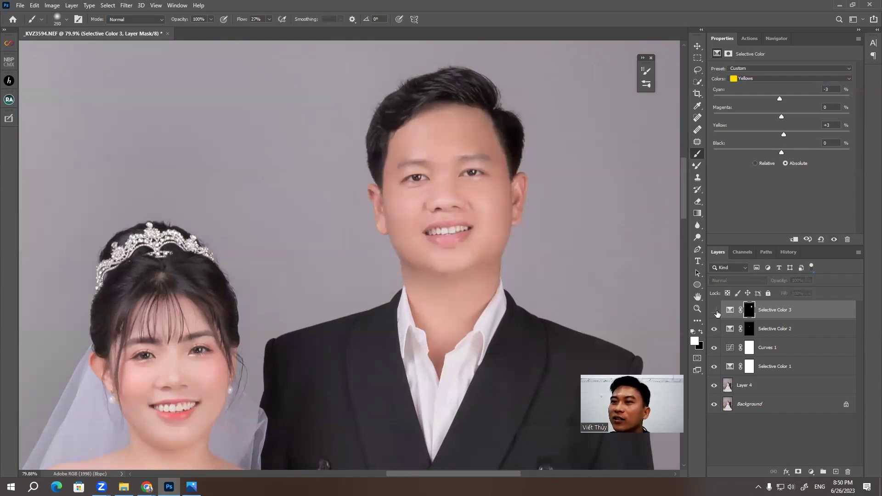
left_click(715, 311)
left_click(715, 310)
key("ctrl+0")
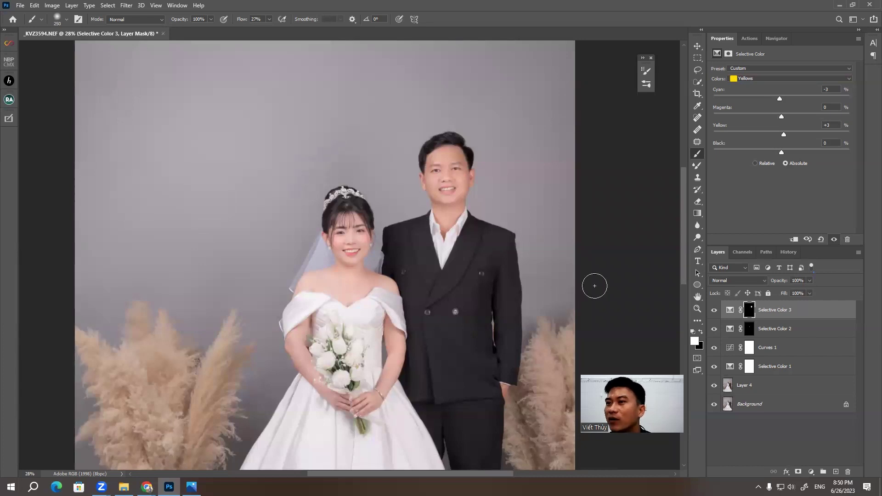
Zoom in and out on the couple's faces to check the warming result
scroll(459, 169, "up", 2)
scroll(482, 151, "up", 2)
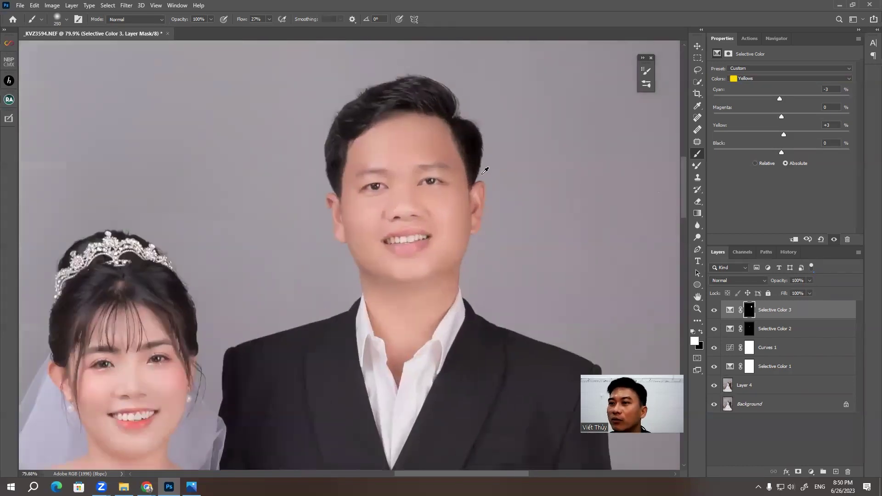
scroll(478, 174, "up", 1)
scroll(473, 178, "up", 2)
scroll(316, 190, "down", 5)
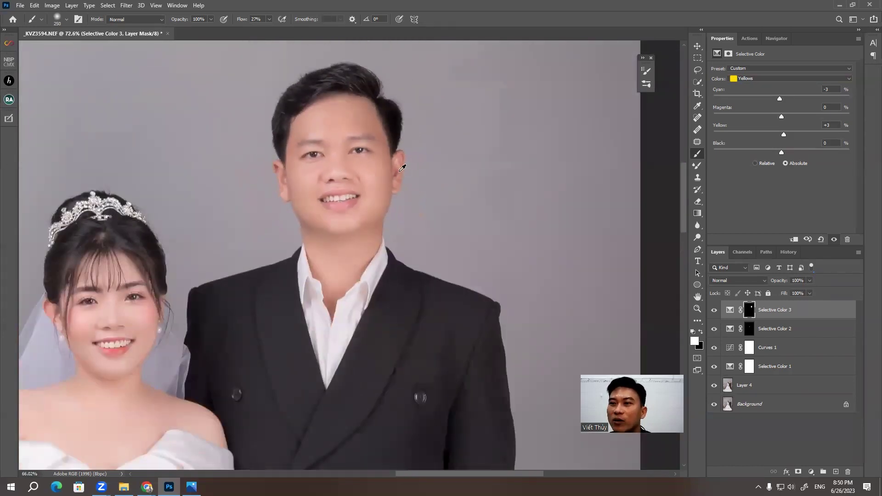
scroll(409, 197, "down", 2)
scroll(404, 331, "up", 2)
scroll(404, 332, "up", 2)
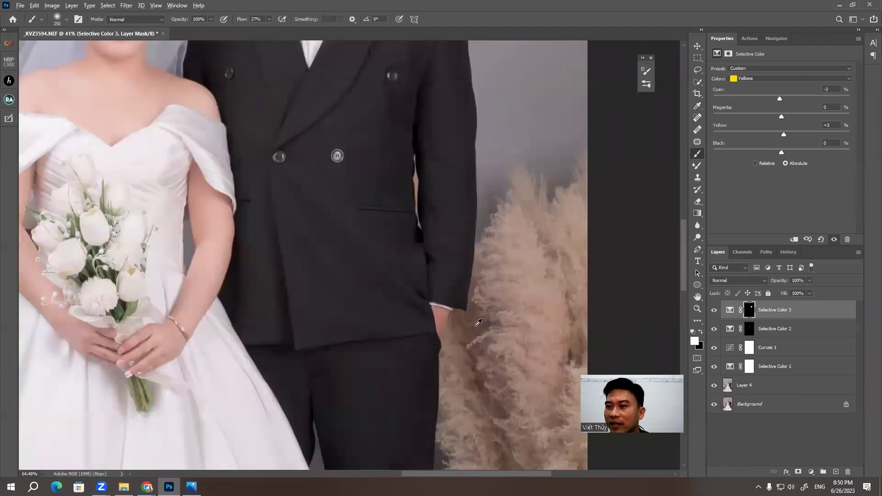
scroll(423, 326, "up", 4)
scroll(442, 309, "up", 3)
scroll(457, 318, "down", 1)
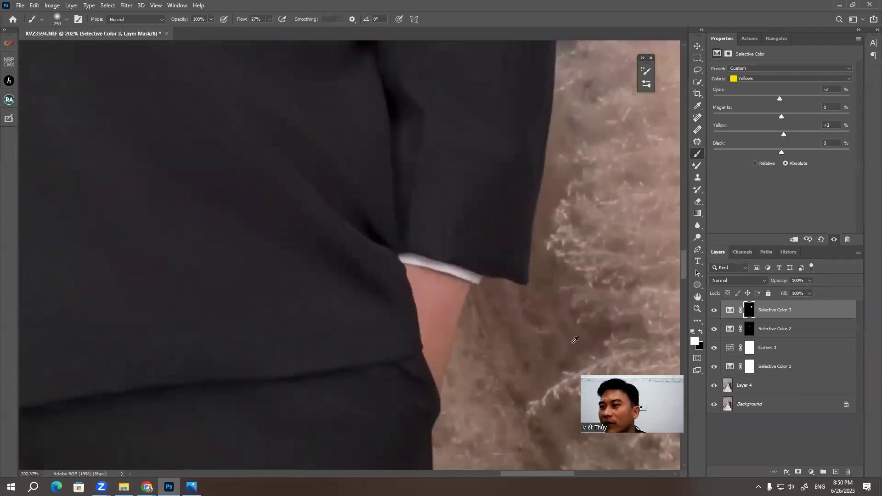
Shrink the brush and zoom onto the groom's hand to paint the warming there
key("bracketleft")
key("bracketleft")
key("bracketleft")
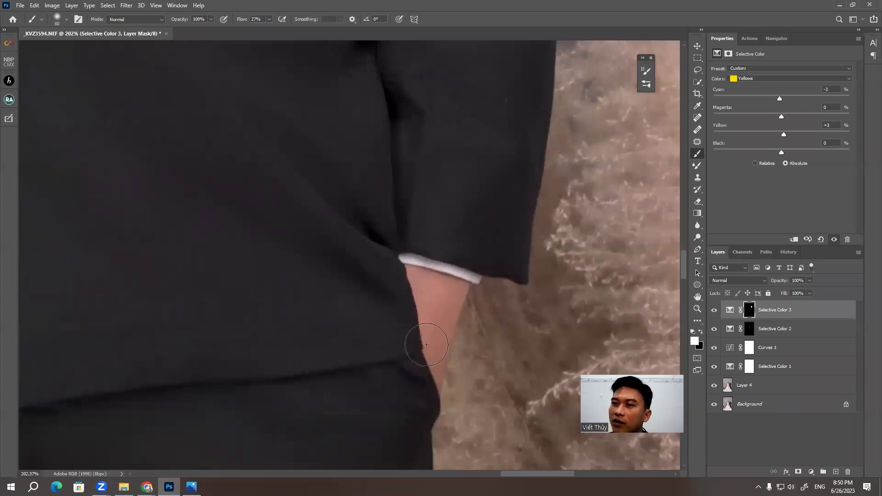
scroll(429, 338, "down", 4)
scroll(384, 170, "down", 3)
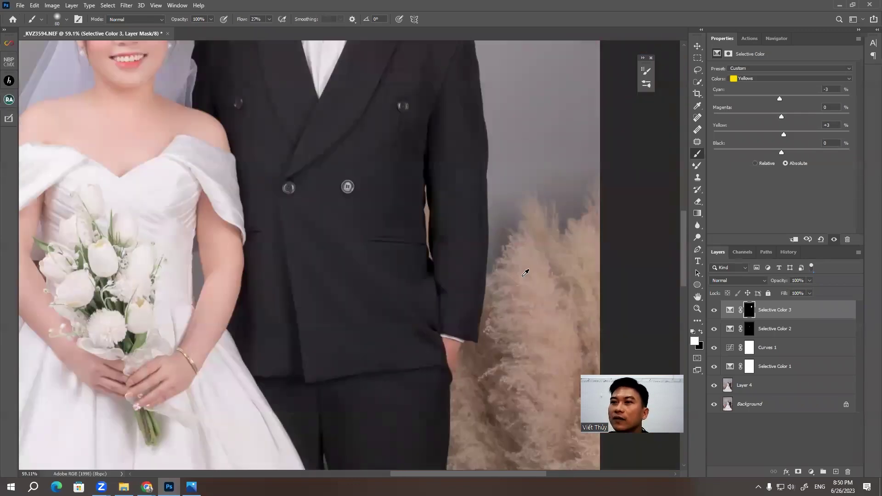
scroll(467, 252, "down", 1)
scroll(416, 199, "up", 1)
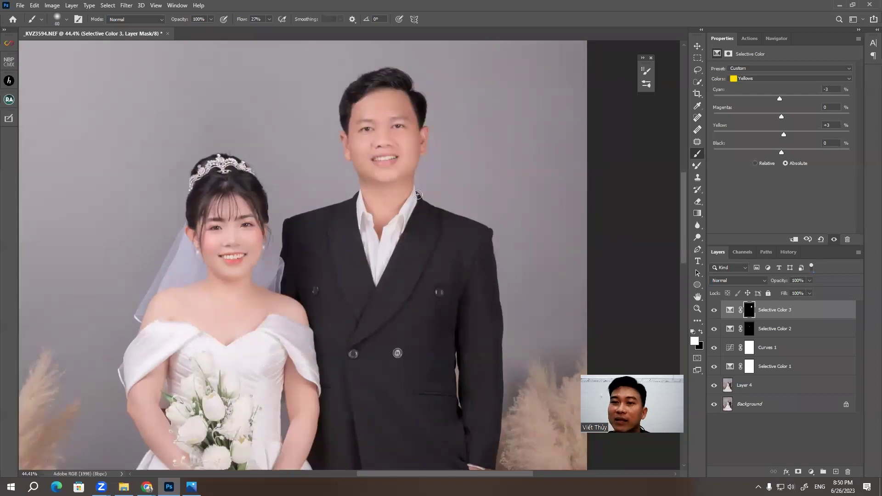
scroll(195, 193, "up", 1)
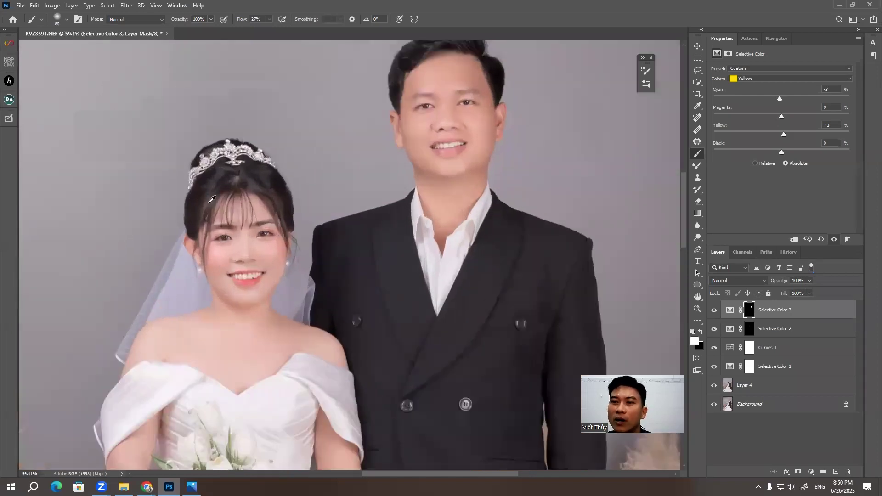
scroll(195, 193, "up", 2)
scroll(189, 252, "up", 1)
scroll(189, 253, "up", 1)
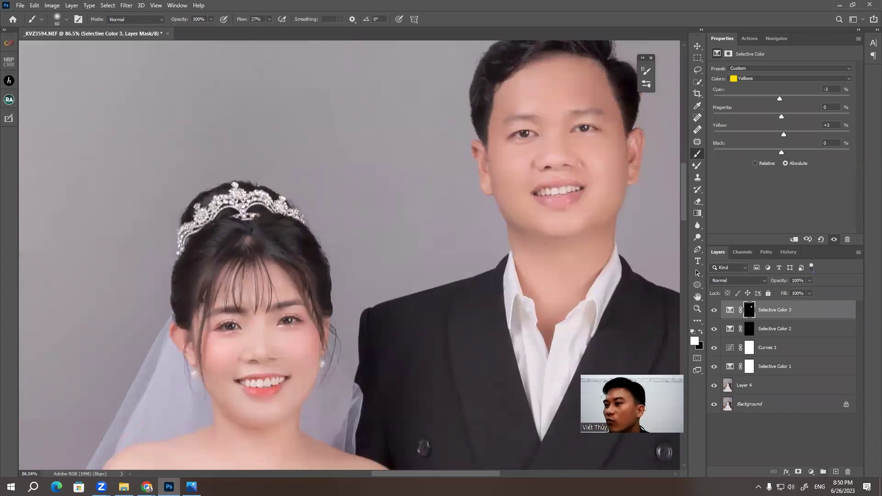
Add a Selective Color layer with Reds Magenta at −7 and compare before and after
left_click(811, 471)
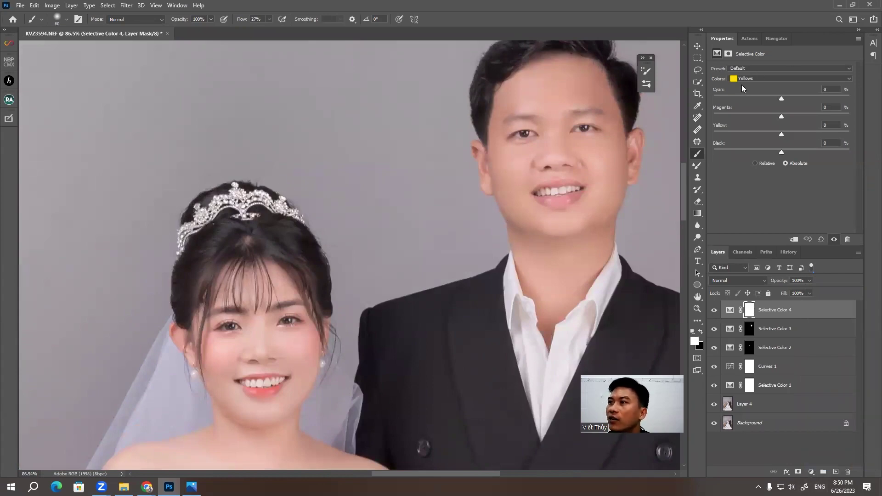
scroll(156, 354, "up", 5)
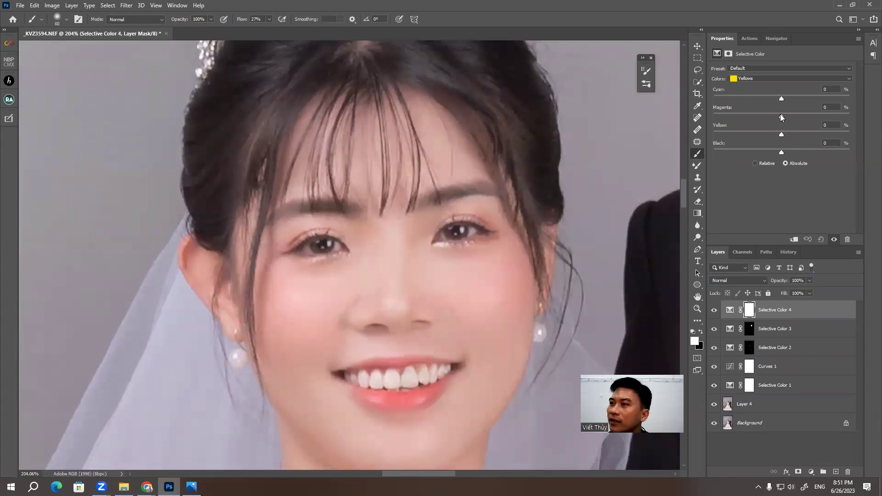
left_click(781, 117)
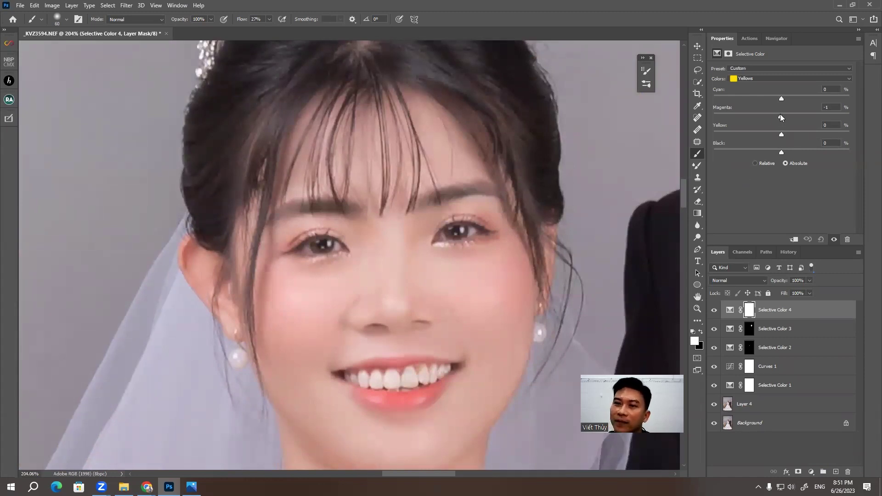
left_click(757, 78)
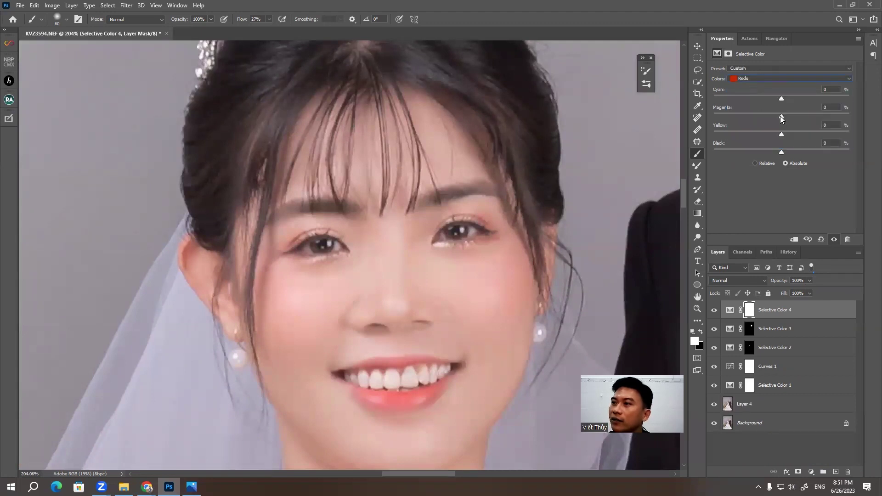
left_click_drag(781, 116, 777, 116)
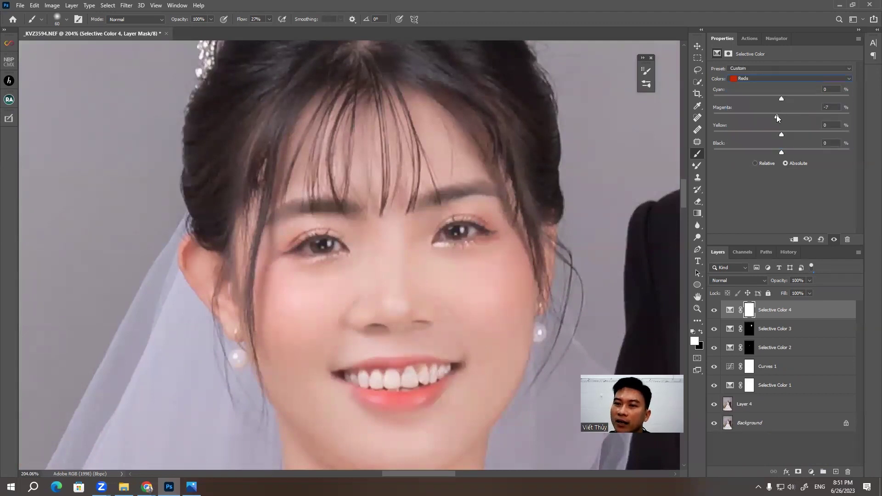
left_click(713, 310)
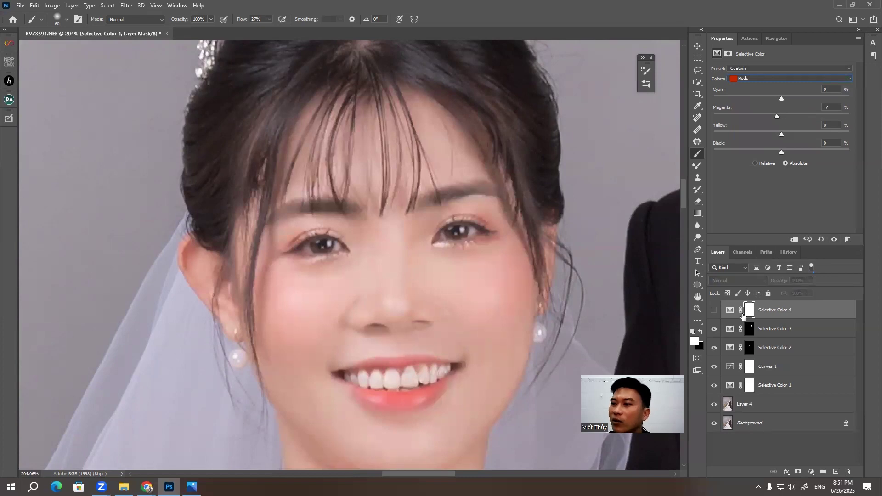
left_click(715, 310)
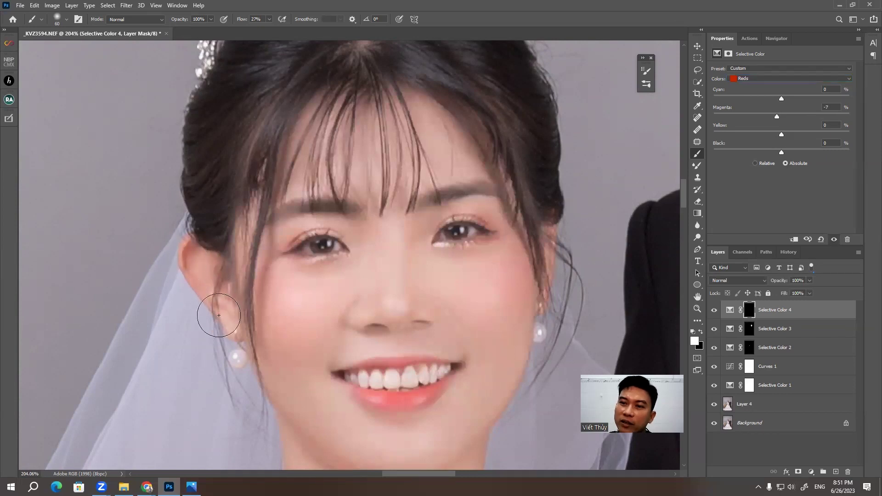
Move across the groom's face and enlarge the brush to paint broad skin areas
scroll(350, 262, "right", 5)
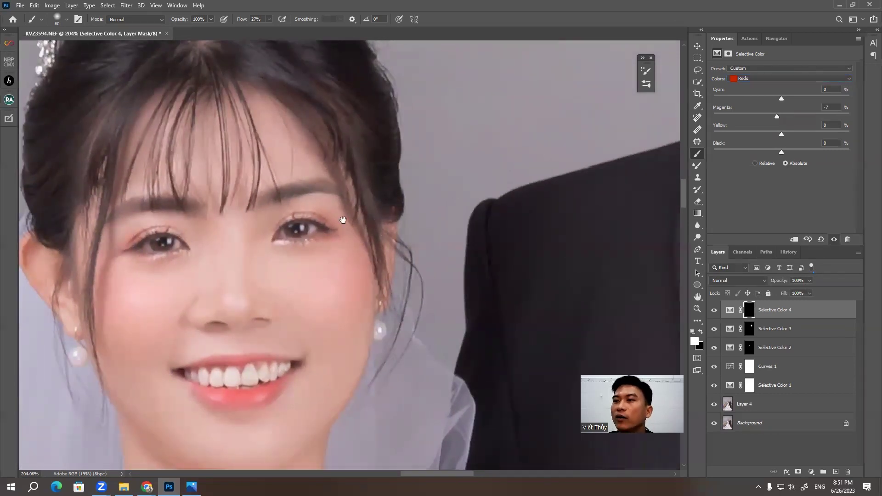
scroll(342, 219, "right", 15)
scroll(278, 283, "up", 5)
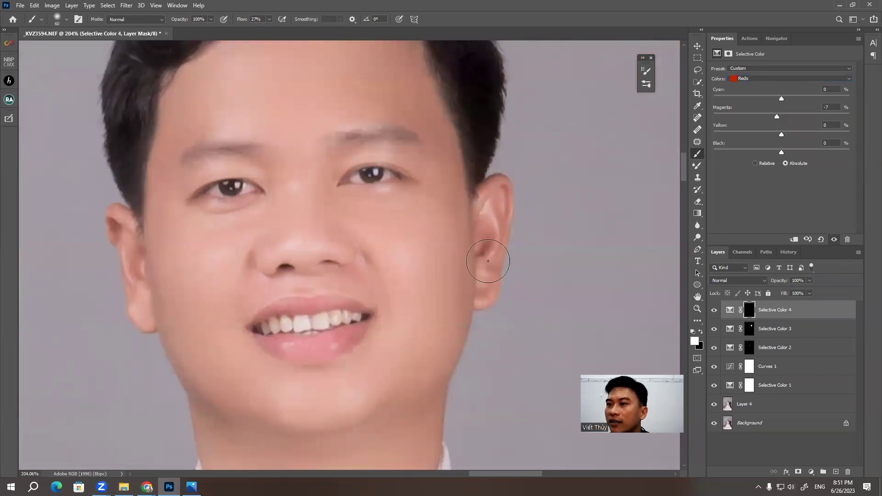
mouse_move(396, 207)
left_mouse_down()
mouse_move(444, 198)
mouse_move(543, 207)
left_mouse_up()
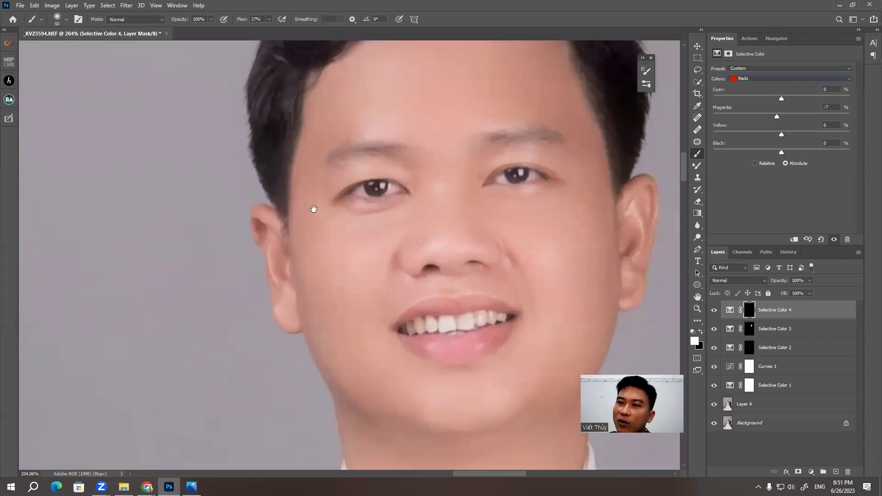
left_click_drag(314, 209, 206, 218)
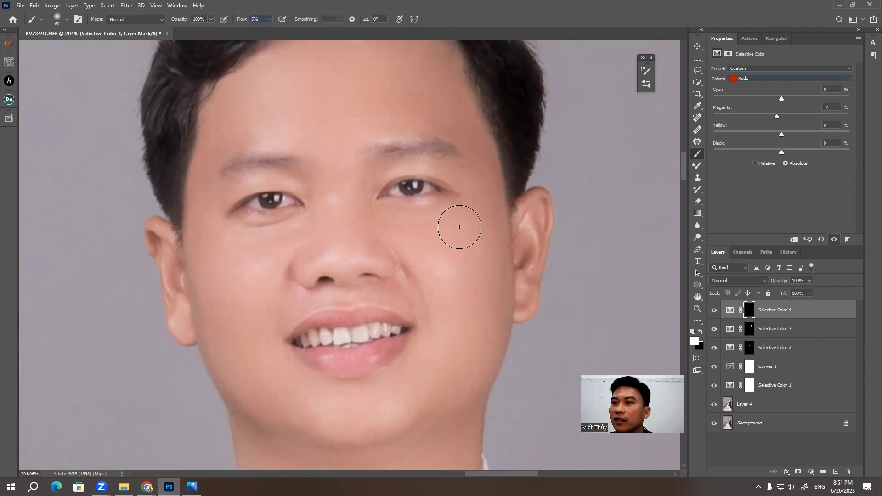
scroll(450, 216, "down", 3)
scroll(413, 197, "down", 3)
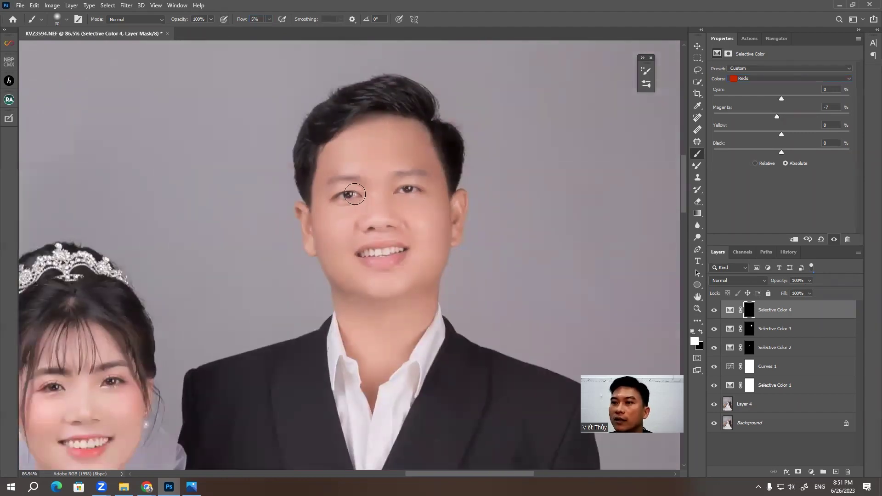
key("bracketright")
key("bracketright")
key("bracketright")
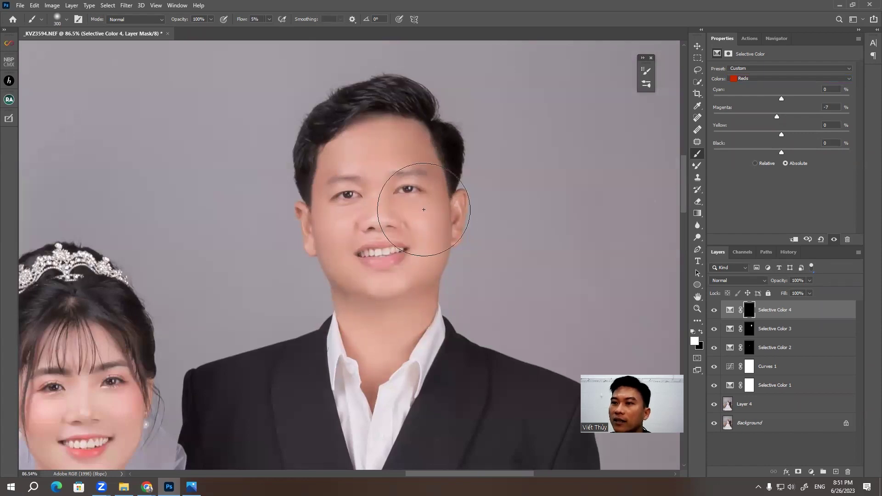
Resize the brush and paint the mask over the bride's arms and neckline
left_click_drag(324, 299, 339, 258)
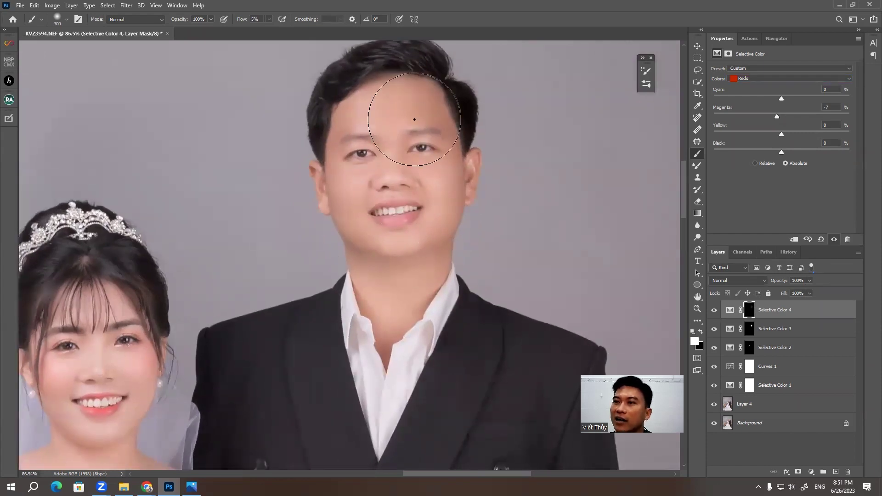
scroll(415, 119, "down", 5)
scroll(361, 221, "down", 5)
scroll(490, 288, "down", 3)
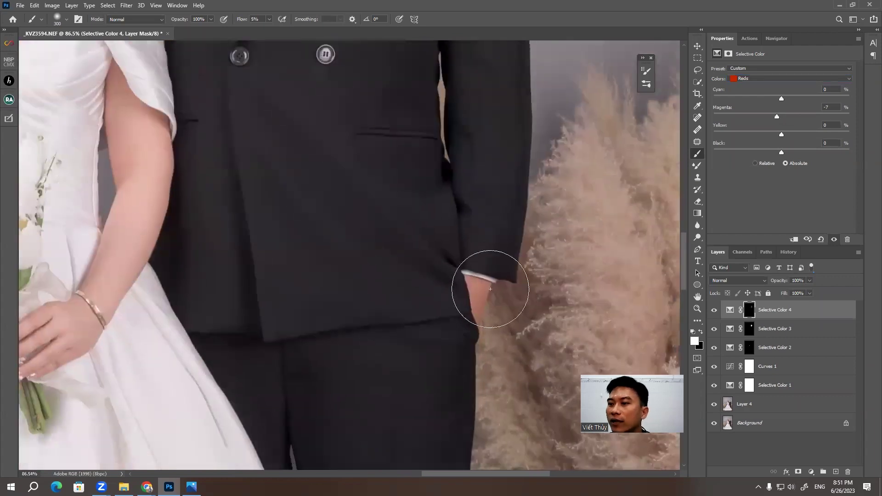
key("bracketleft")
key("bracketleft")
key("bracketleft")
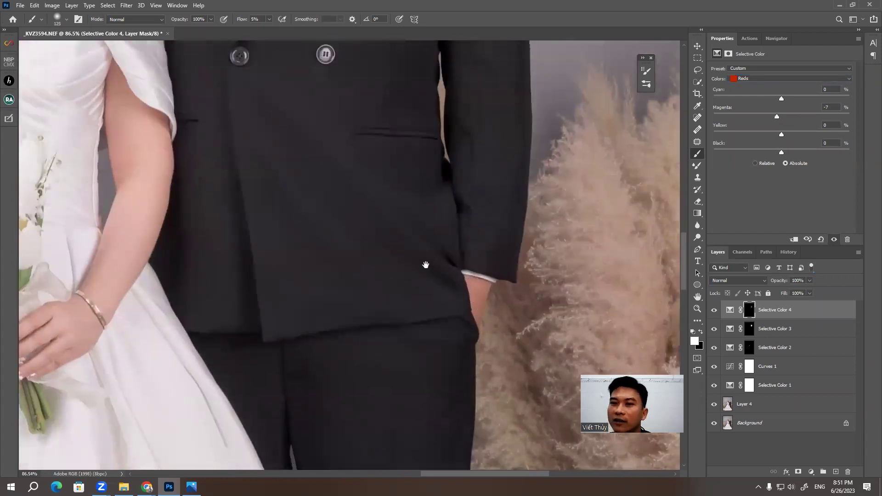
scroll(426, 265, "left", 5)
scroll(359, 260, "left", 5)
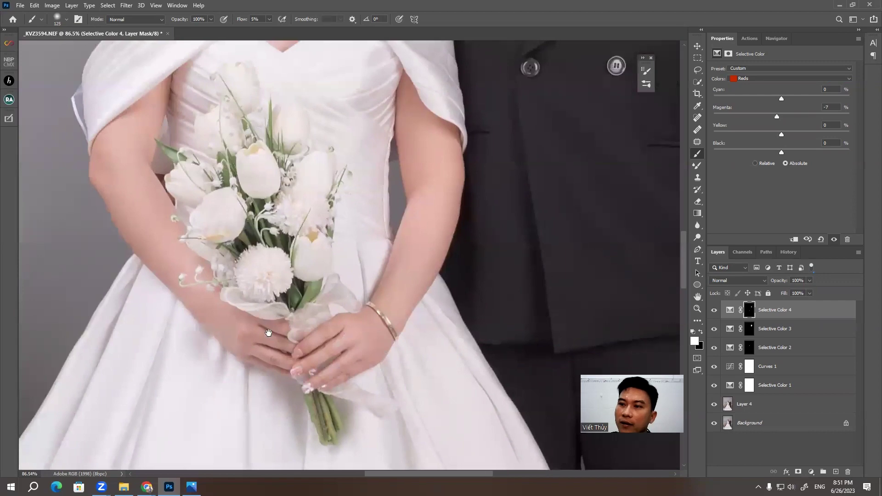
left_click_drag(228, 300, 250, 379)
key("bracketright")
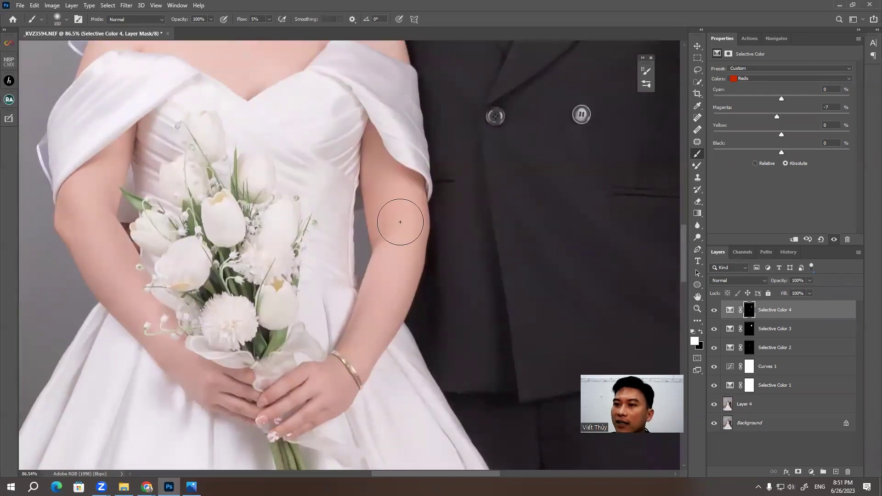
scroll(387, 272, "left", 3)
key("bracketleft")
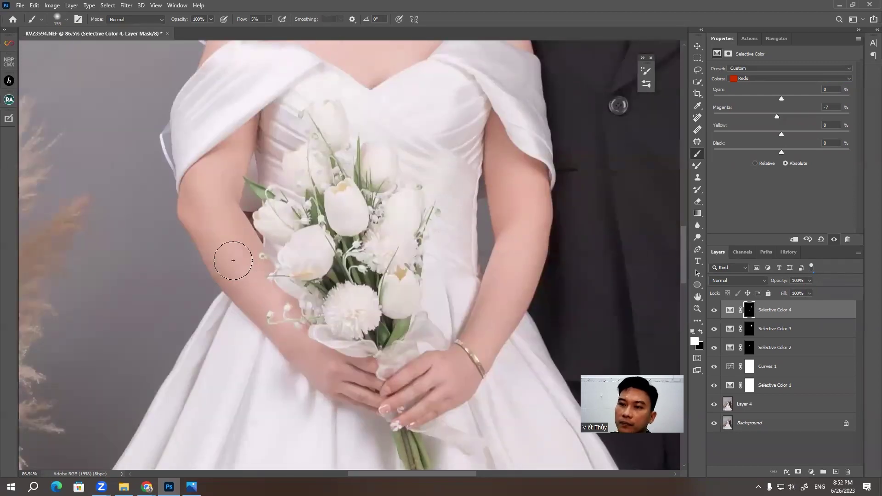
key("bracketright")
left_click_drag(296, 315, 326, 361)
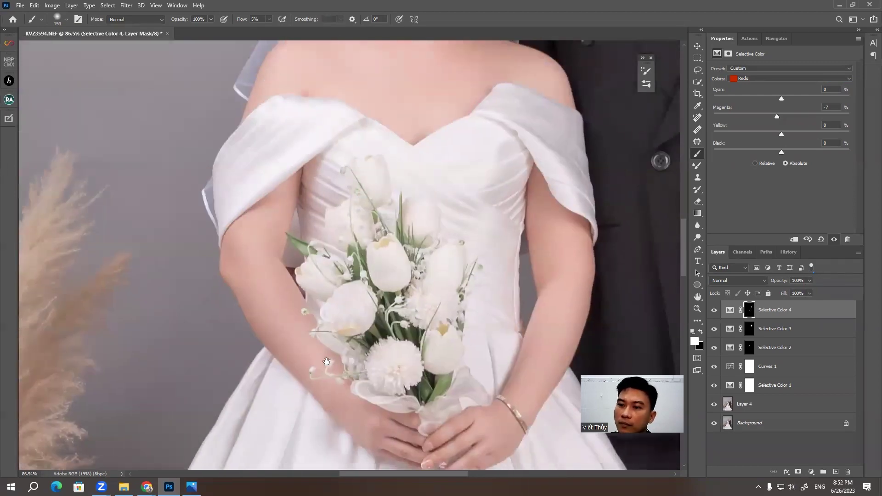
Move over the bride's other arm and shoulders to finish masking the skin
scroll(321, 229, "up", 4)
scroll(321, 230, "right", 2)
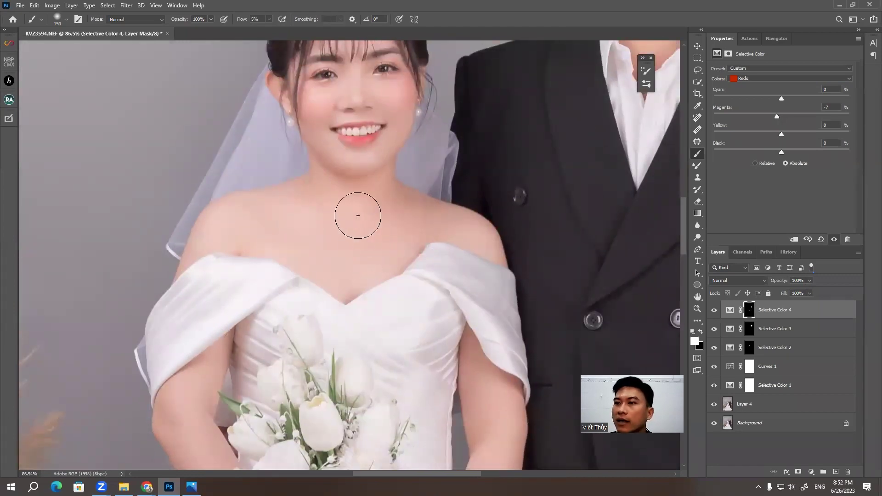
scroll(413, 206, "down", 1)
scroll(414, 206, "right", 2)
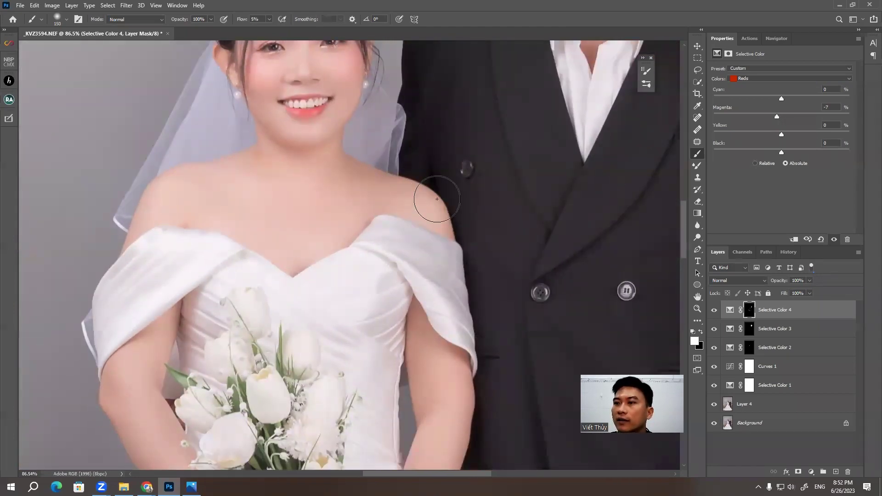
scroll(437, 199, "down", 3)
scroll(437, 199, "right", 1)
scroll(403, 319, "down", 1)
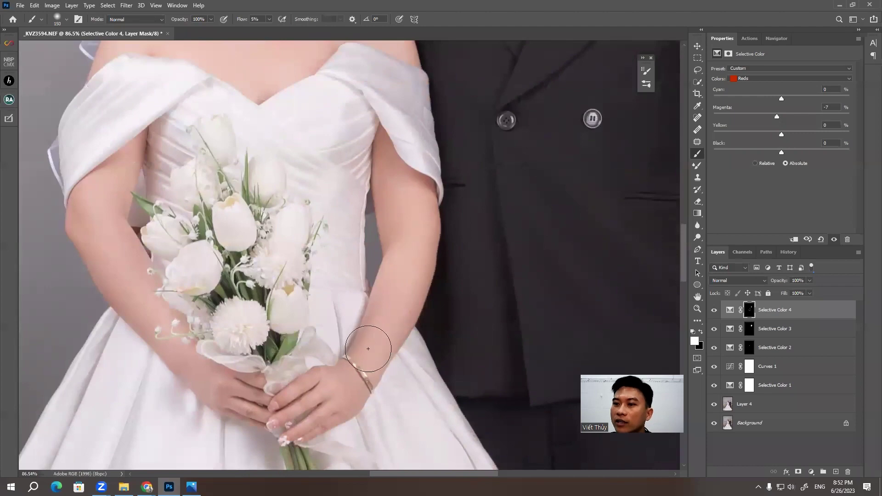
scroll(368, 348, "down", 1)
scroll(294, 368, "down", 3)
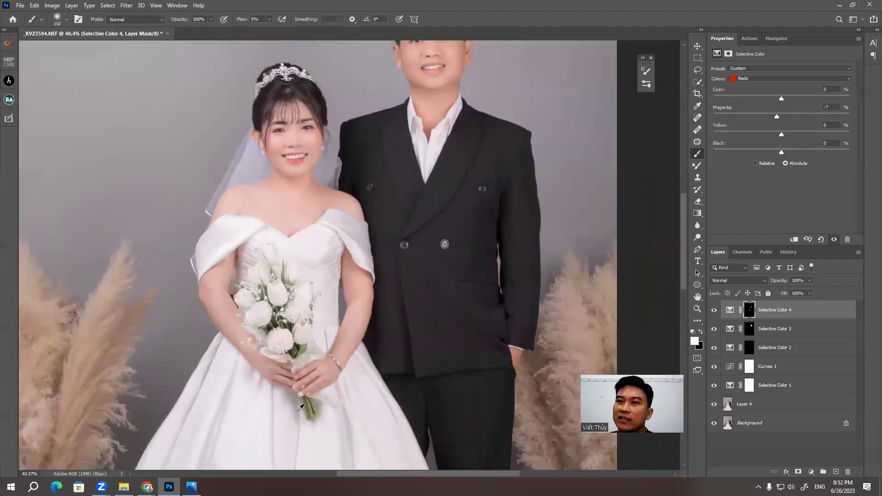
scroll(300, 407, "down", 1)
scroll(300, 408, "up", 2)
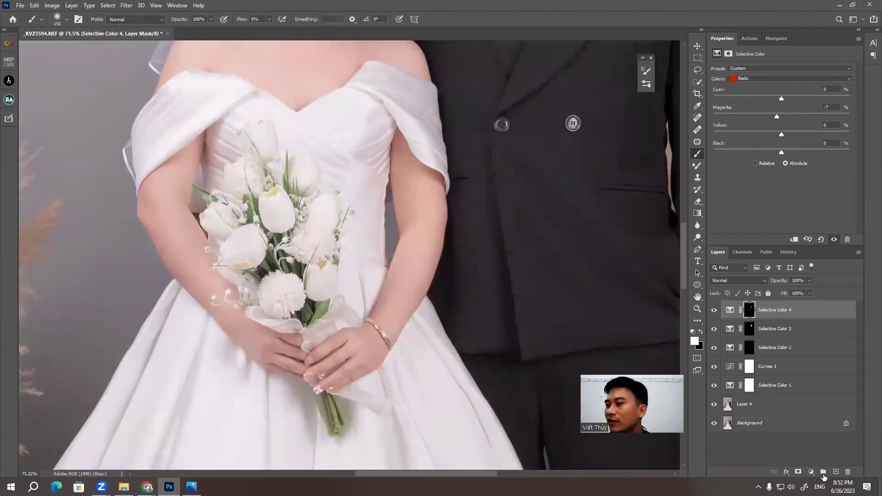
Add a fifth Selective Color layer and reduce Cyan in the Reds to about −4
left_click(811, 472)
left_click(820, 467)
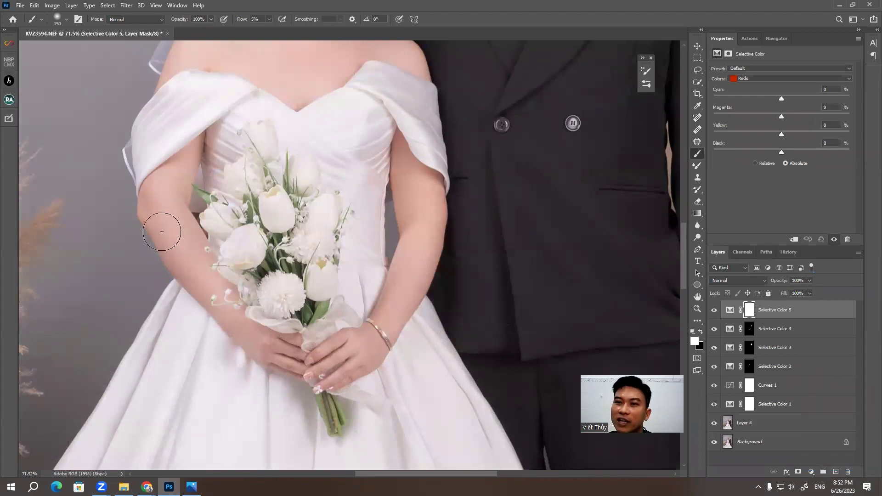
scroll(197, 220, "up", 1)
scroll(236, 256, "up", 1)
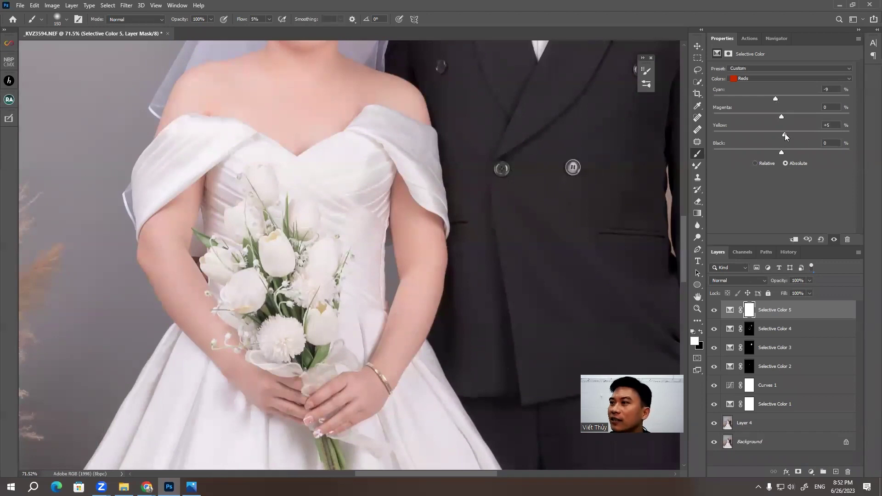
left_click_drag(775, 99, 773, 99)
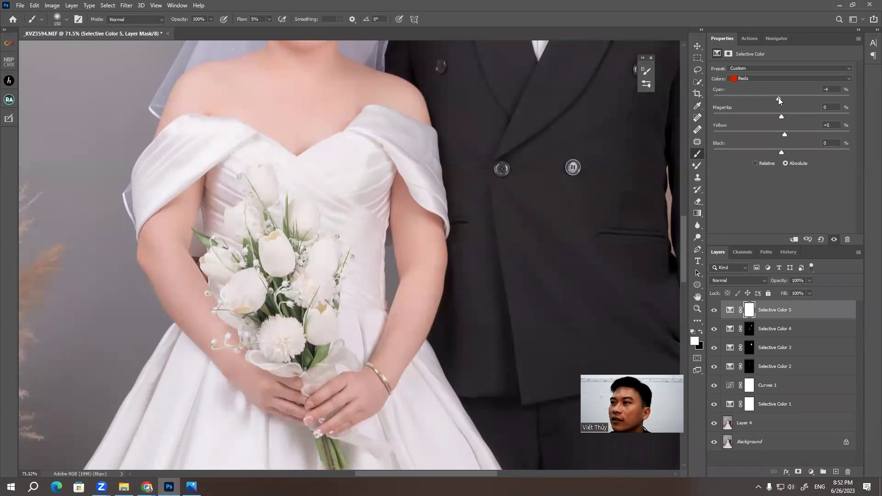
Set the Yellows range to Cyan −3 and Yellow +5
left_click(747, 77)
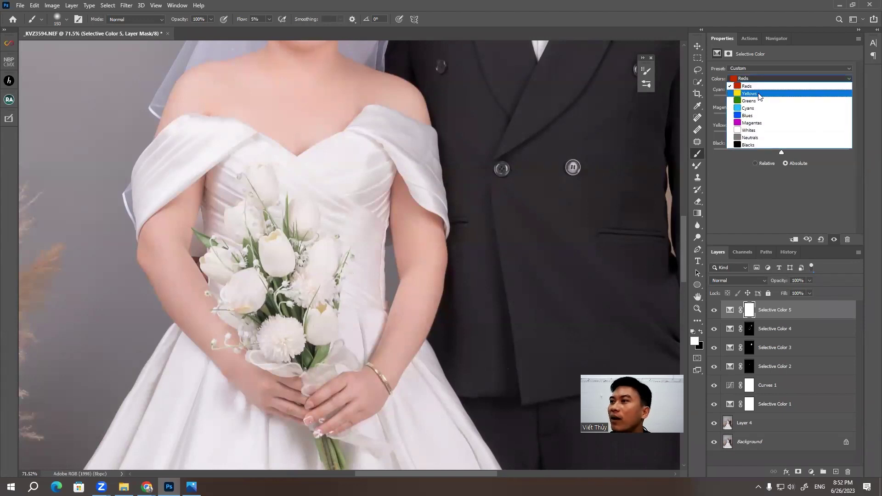
left_click(758, 93)
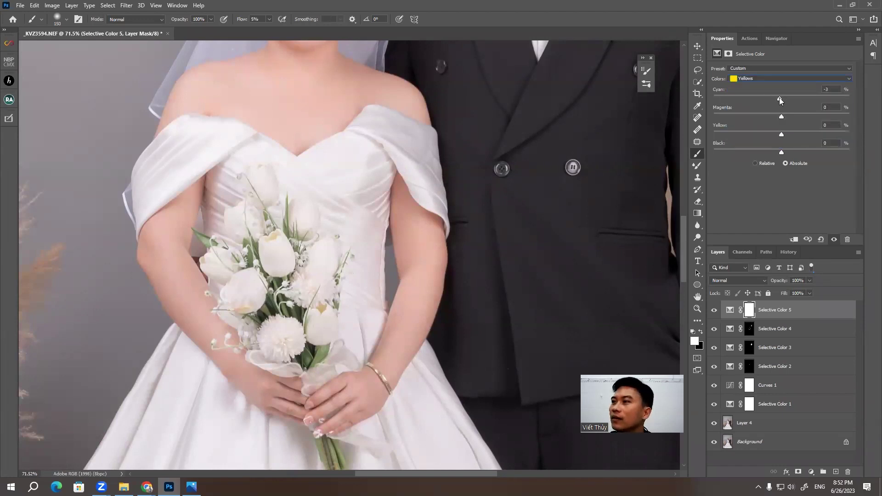
left_click_drag(782, 130, 784, 132)
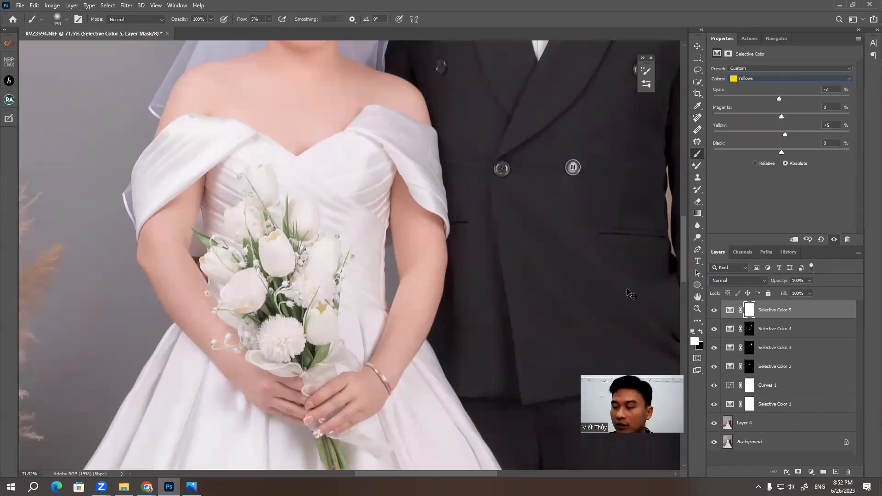
Invert the Selective Color 5 mask to black, then pan to bring the bride's shoulders into view
key("ctrl+i")
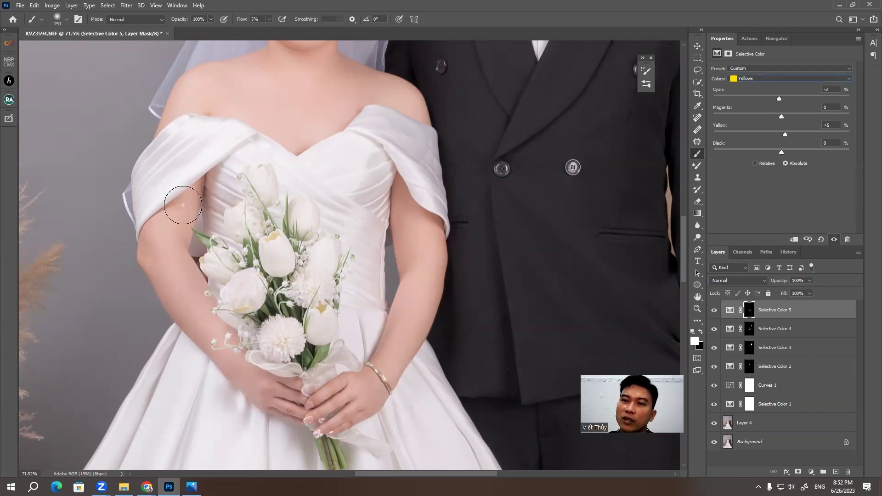
scroll(181, 197, "up", 2)
scroll(253, 170, "up", 1)
scroll(358, 161, "left", 1)
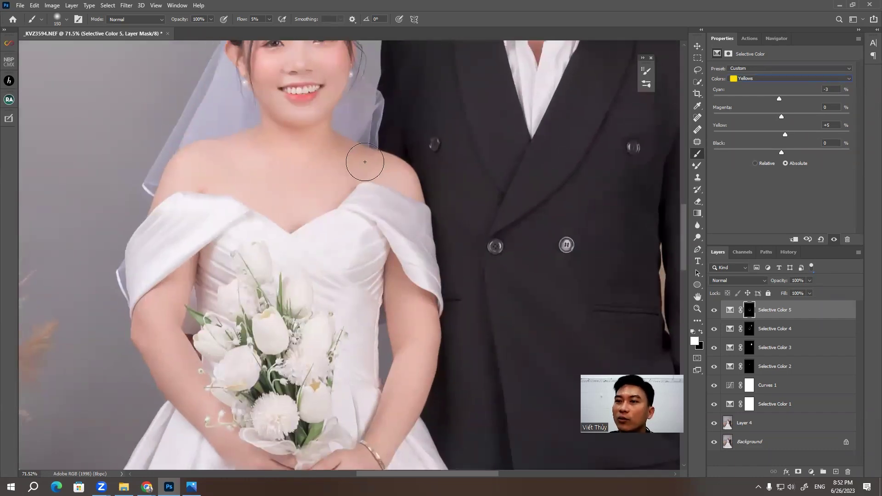
scroll(359, 205, "up", 2)
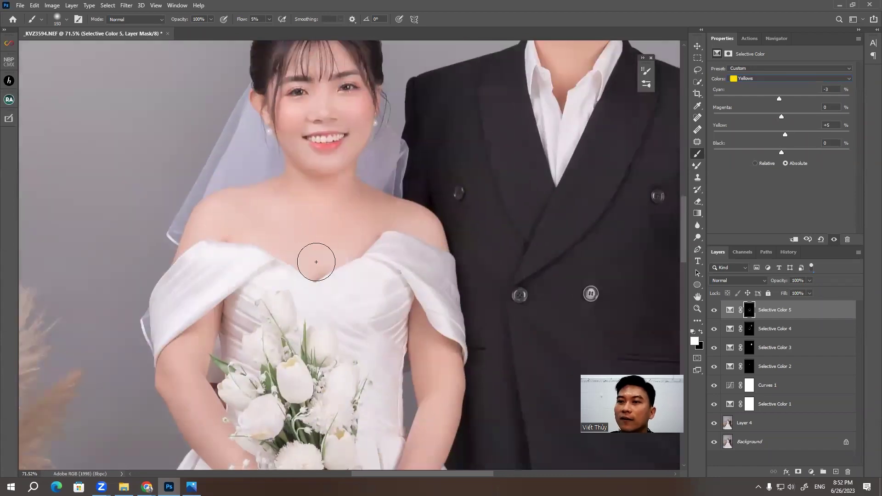
left_click_drag(302, 254, 290, 191)
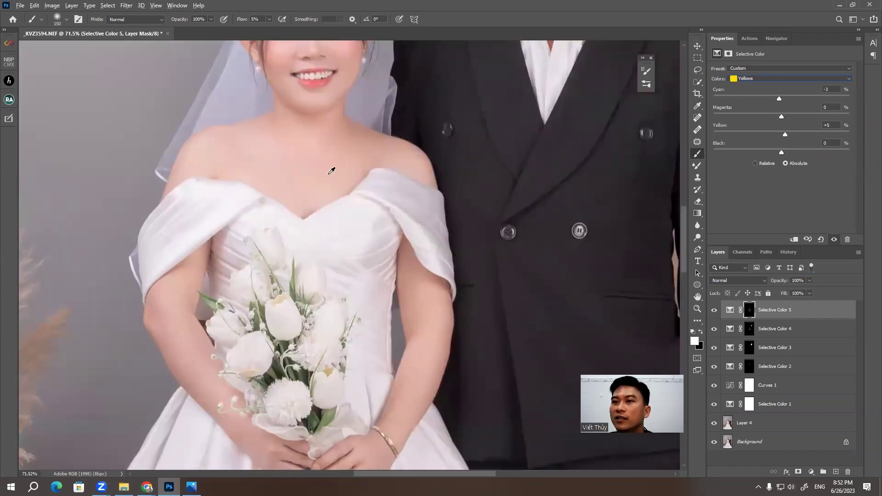
left_click(700, 46)
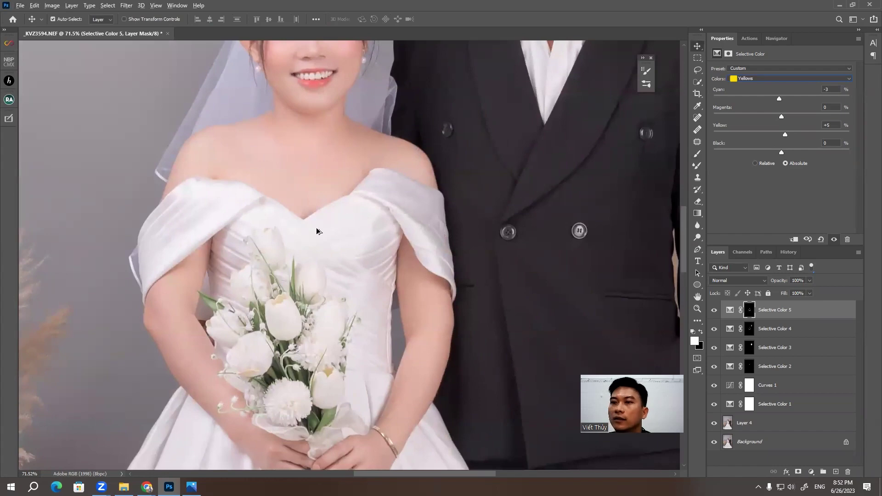
View the photo on Layer 4, then go back to the Selective Color 5 adjustment
left_click(99, 151)
scroll(255, 225, "down", 5)
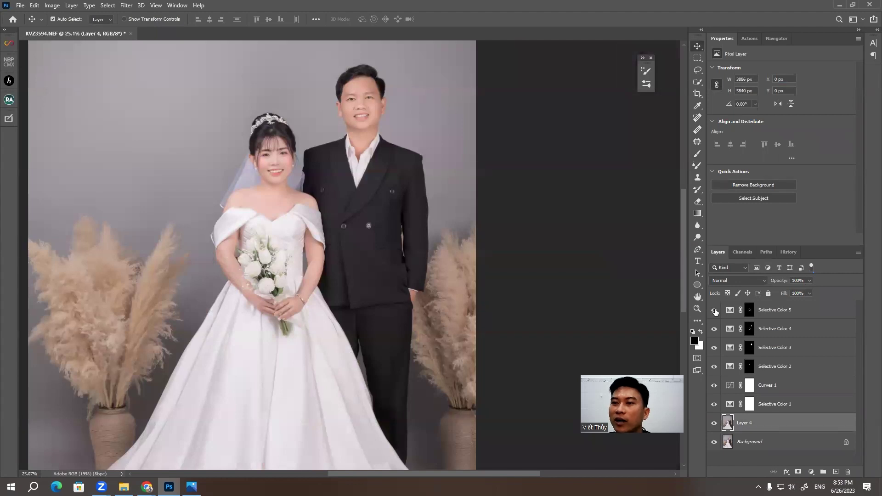
left_click(730, 311)
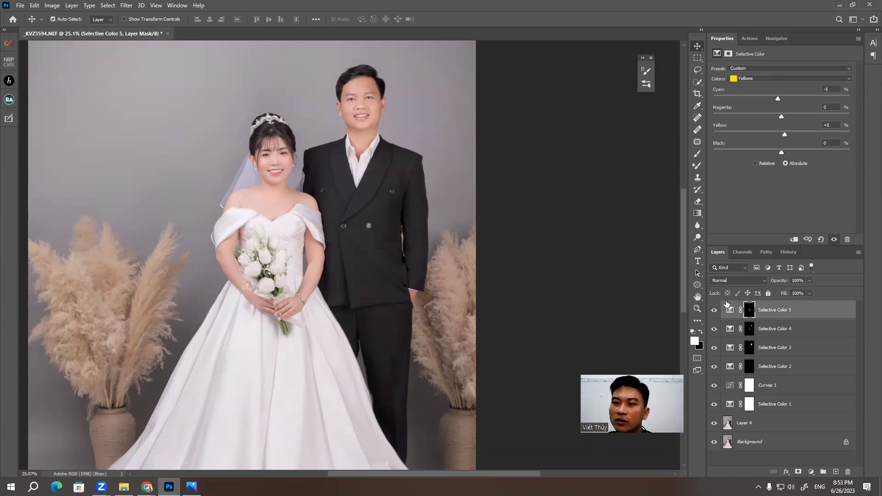
scroll(405, 199, "down", 2)
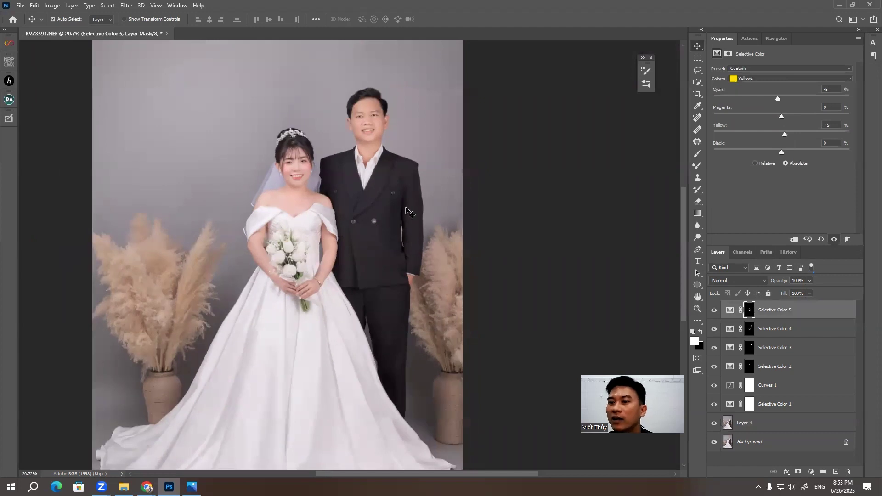
scroll(406, 211, "down", 2)
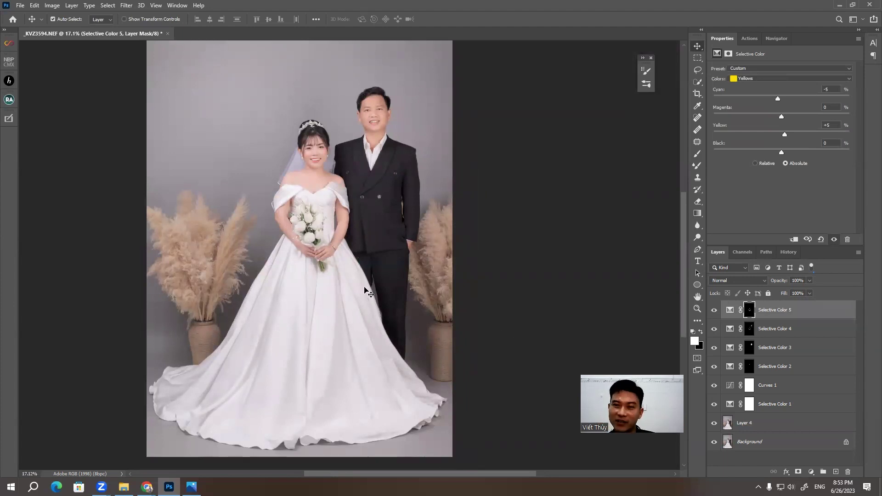
Target Whites in Selective Color 5, test a Black shift, then reset Black to 0
left_click(755, 79)
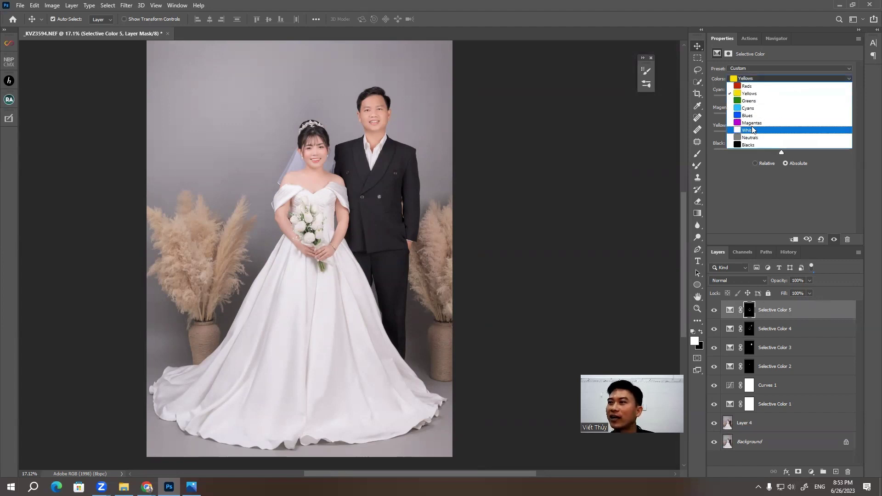
left_click(753, 130)
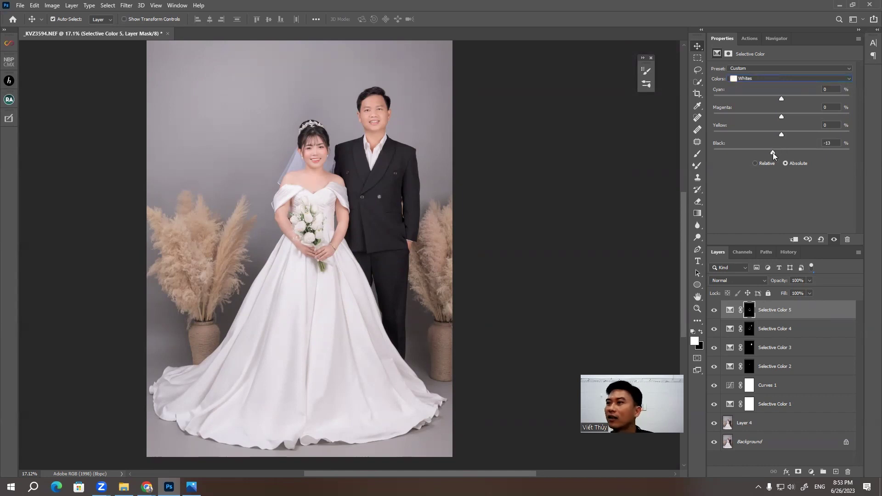
left_click_drag(789, 153, 777, 154)
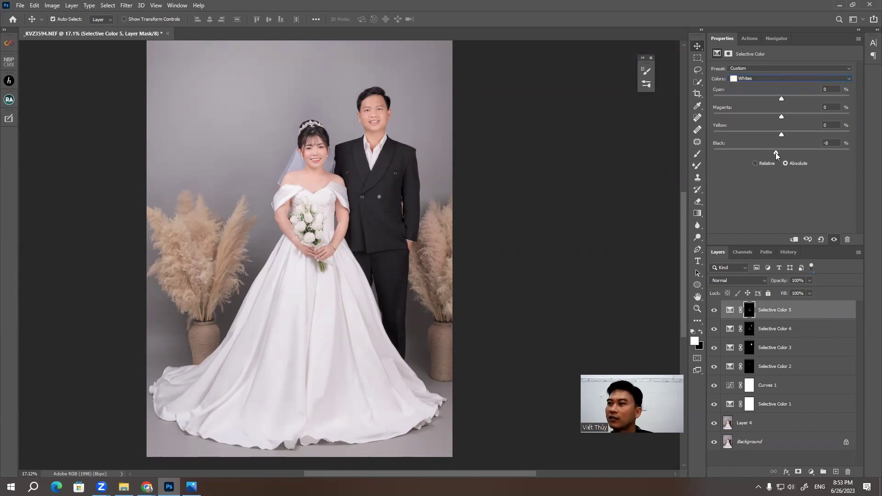
left_click(781, 152)
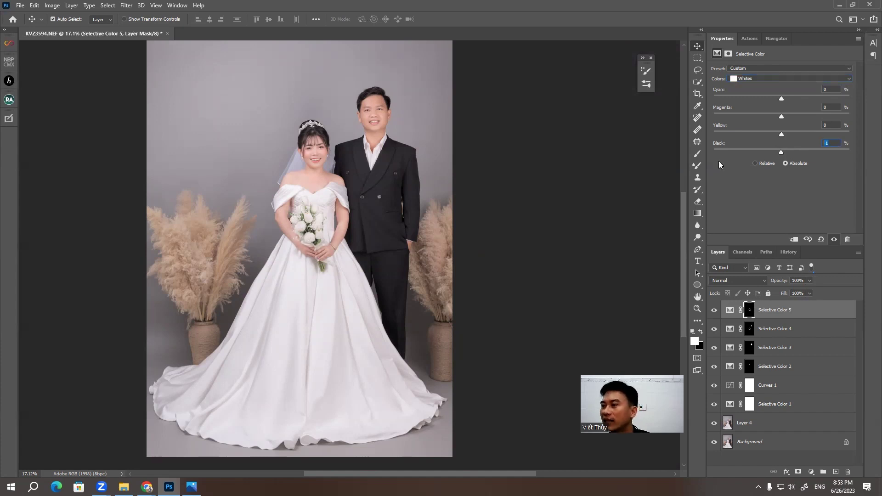
type("0")
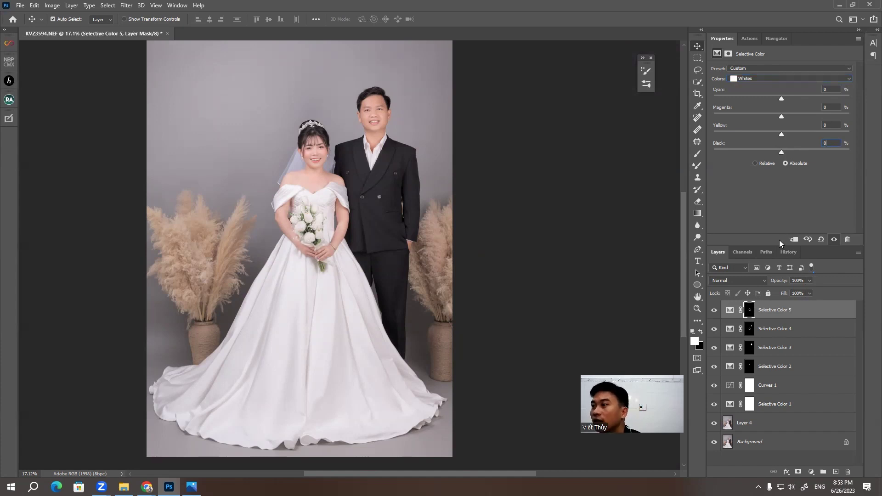
left_click(815, 473)
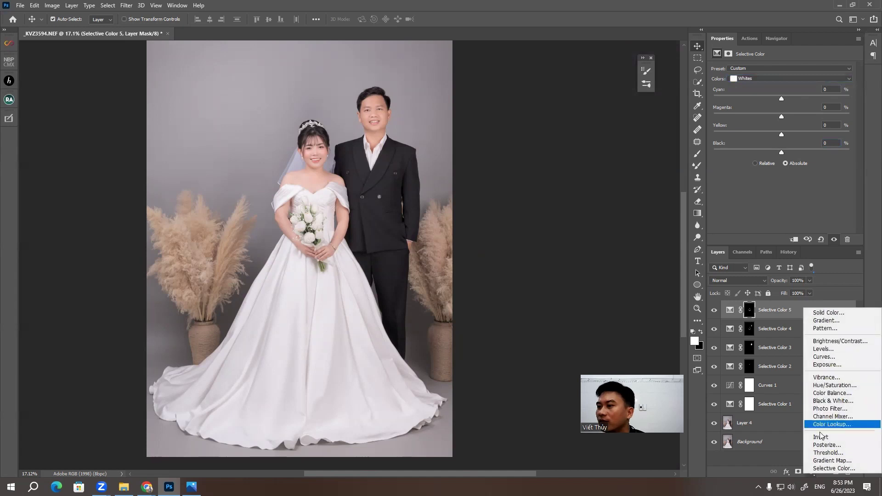
Add a Selective Color 6 layer targeting Whites, testing Black before resetting it to 0
left_click(818, 468)
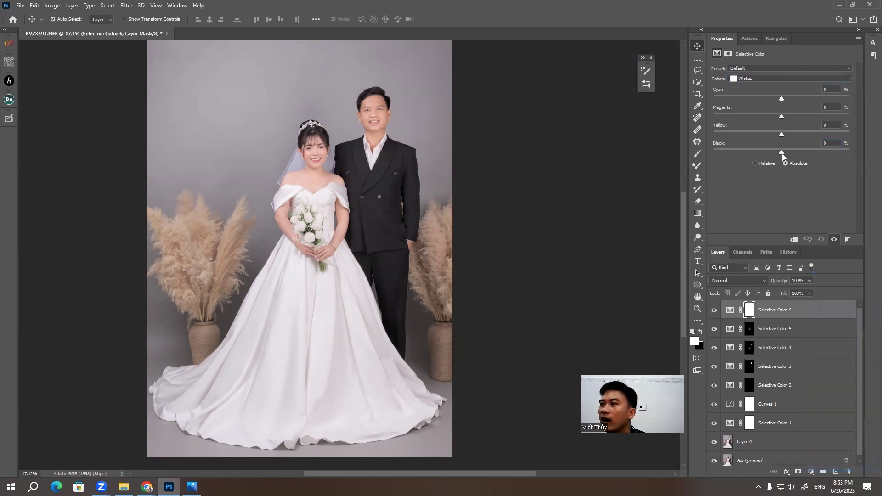
left_click_drag(781, 152, 779, 159)
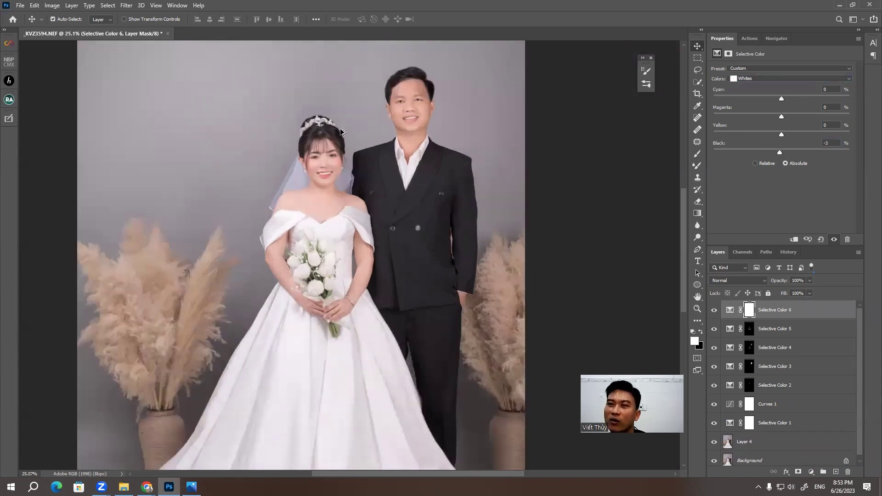
scroll(286, 207, "up", 3)
scroll(287, 207, "up", 3)
scroll(265, 252, "up", 3)
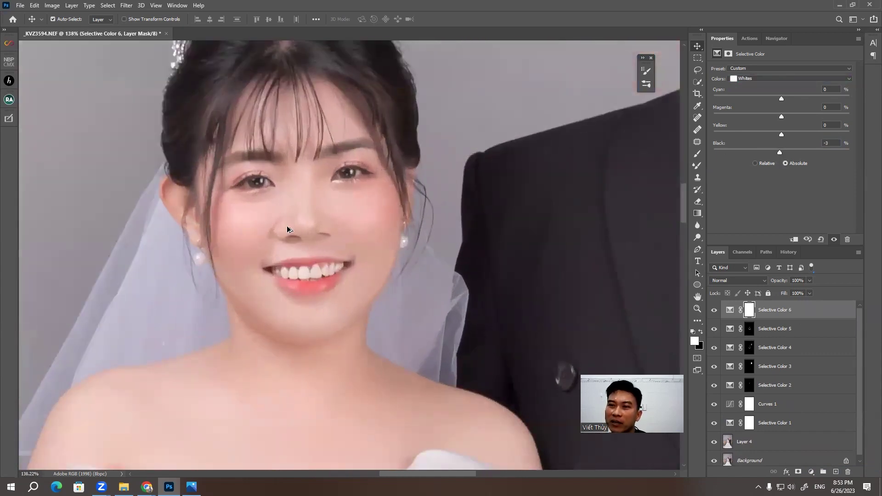
scroll(305, 221, "up", 2)
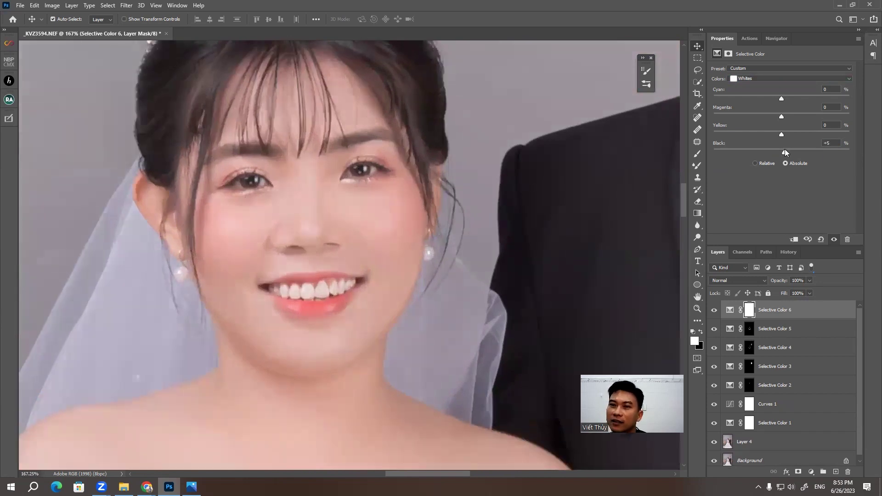
left_click_drag(777, 151, 788, 151)
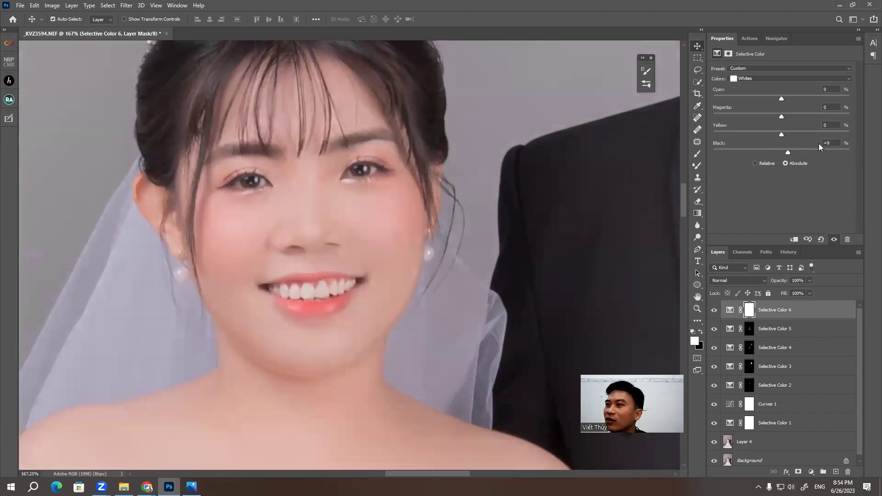
double_click(819, 143)
type("0")
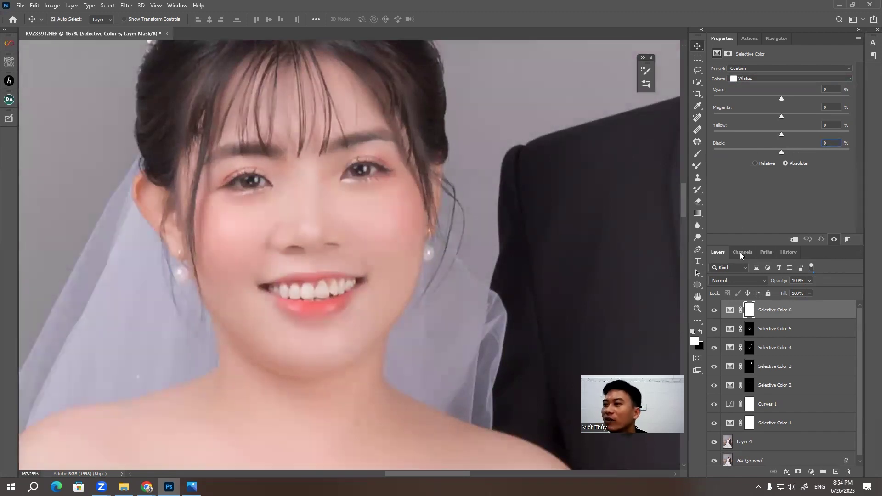
left_click(771, 334)
Delete Selective Color 6 to the trash, zoom out, and select Layer 4
left_click_drag(772, 311, 847, 472)
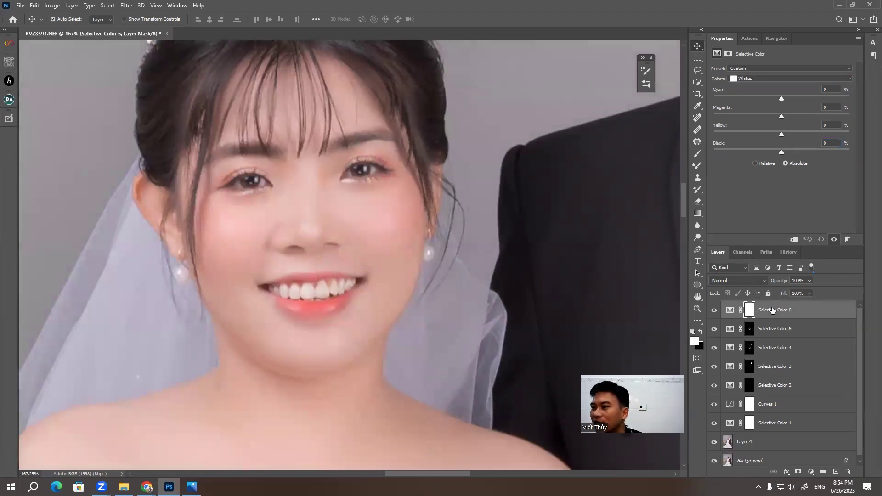
scroll(297, 168, "down", 3)
scroll(333, 158, "down", 3)
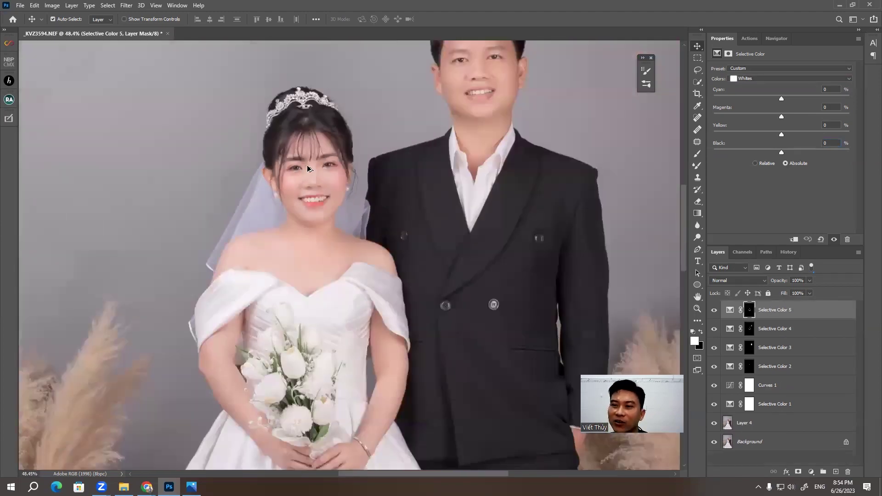
scroll(325, 257, "down", 2)
scroll(324, 268, "down", 1)
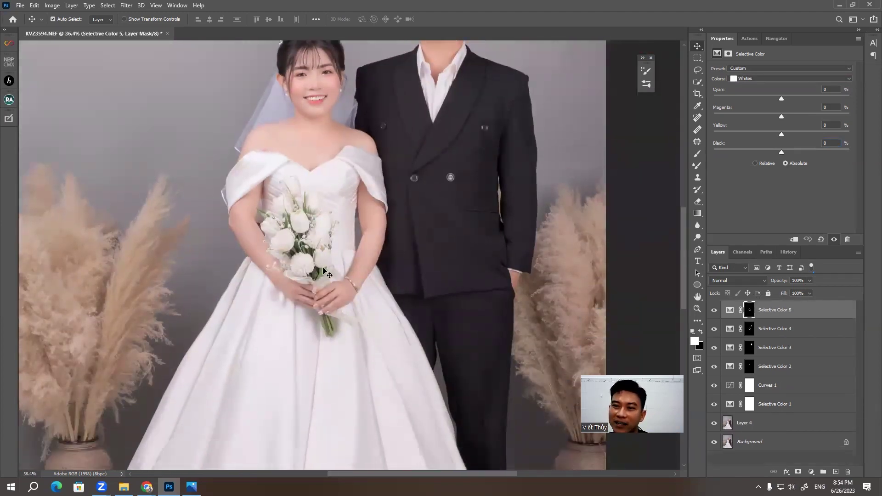
scroll(336, 258, "down", 1)
scroll(336, 258, "down", 1)
scroll(334, 257, "down", 1)
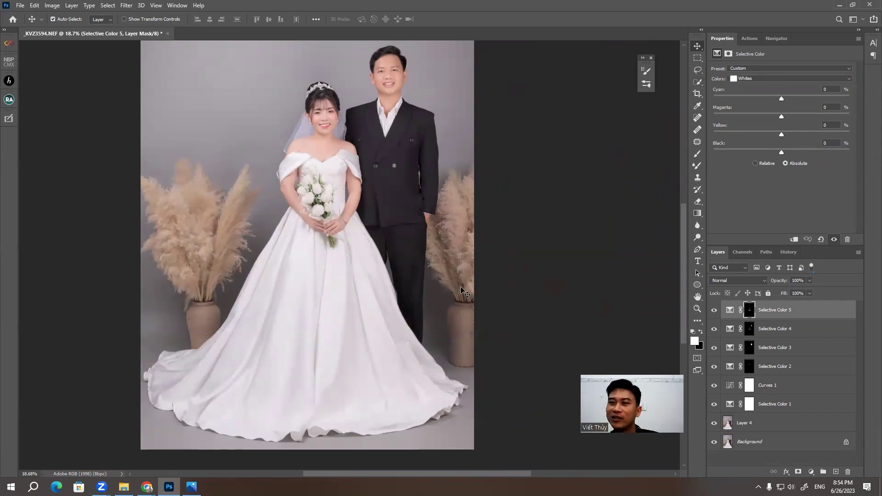
scroll(443, 289, "up", 1)
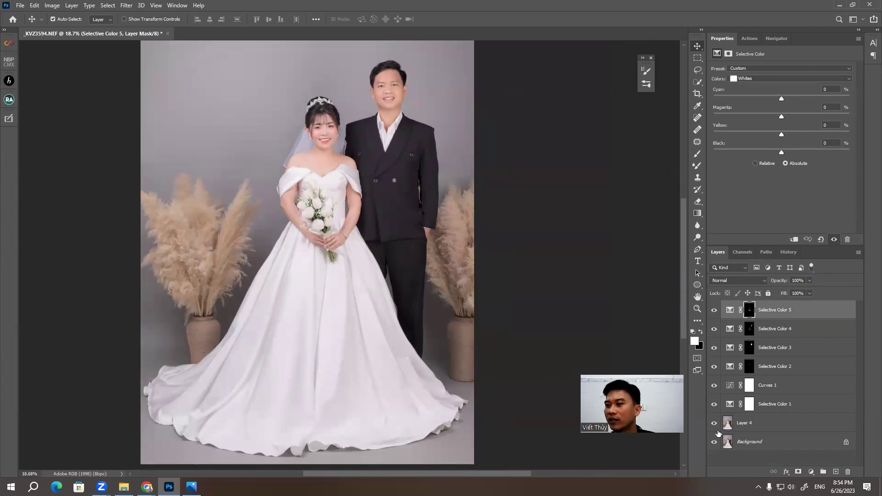
left_click(741, 427)
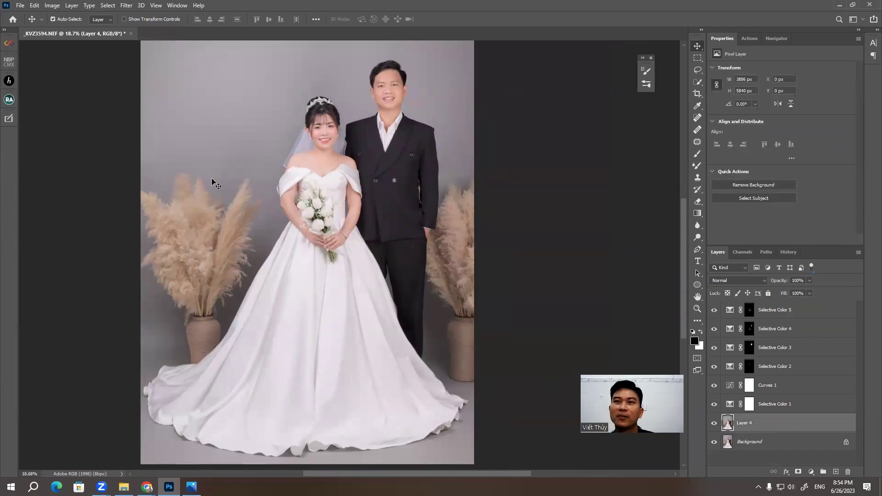
Color Range–select the white dress, adding shirt fronts and a grey backdrop patch with extra samples
left_click(106, 6)
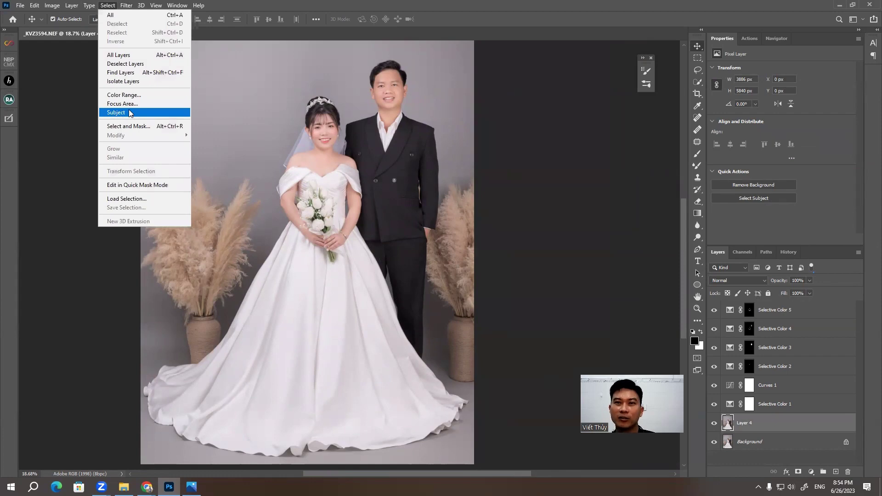
left_click(124, 96)
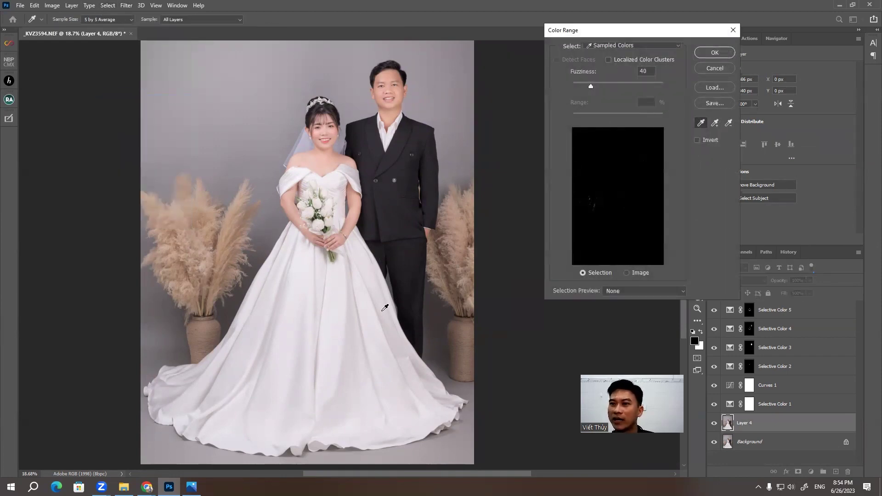
left_click(342, 322)
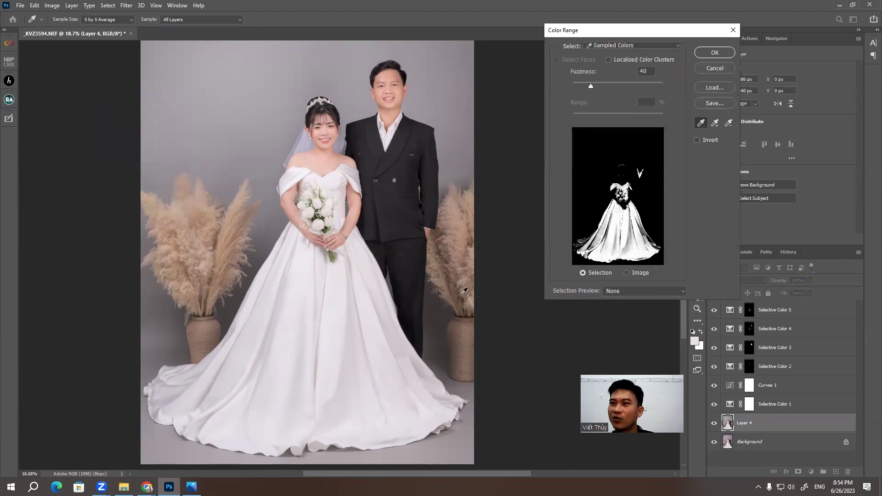
left_click(224, 385)
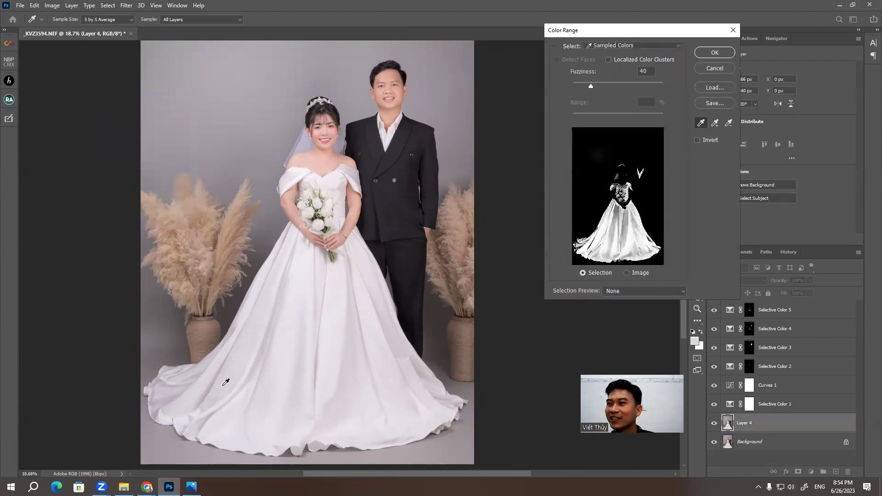
left_click(715, 123)
left_click(291, 320)
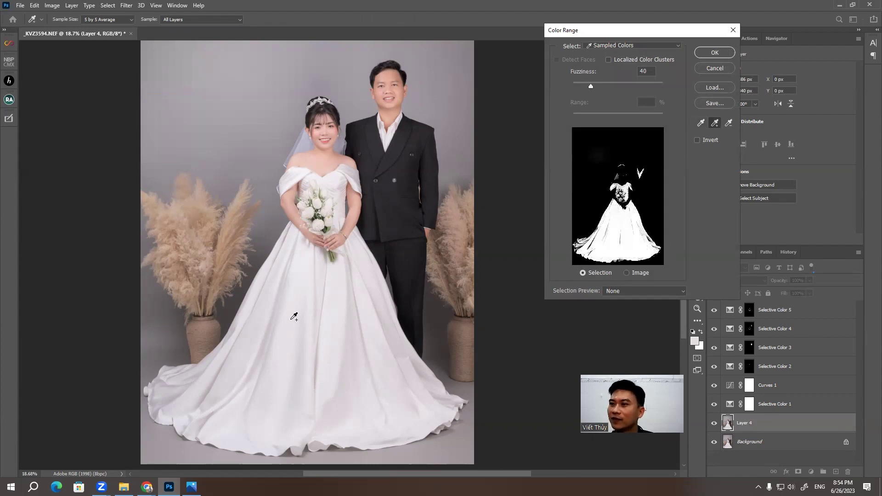
left_click(425, 372)
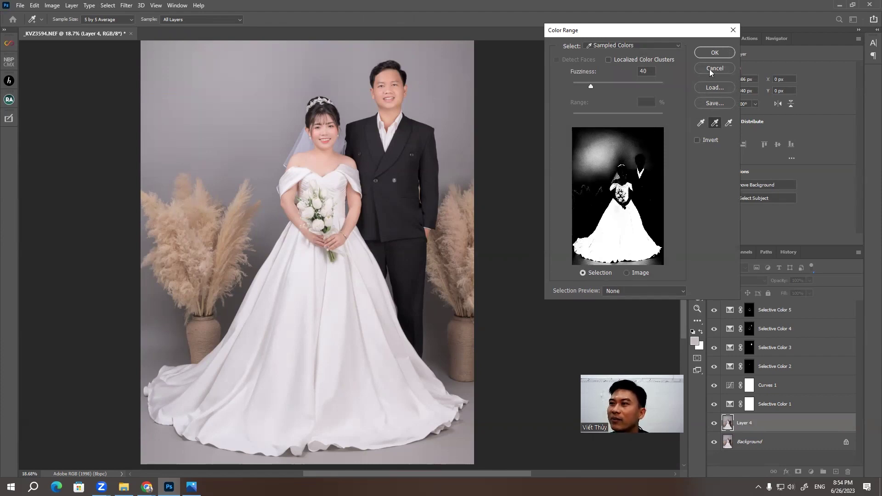
left_click(716, 54)
scroll(363, 299, "down", 2)
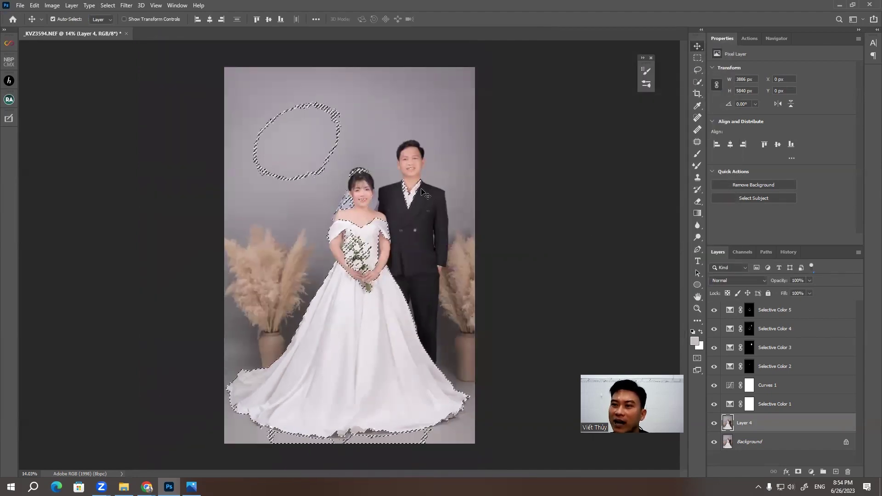
left_click(776, 310)
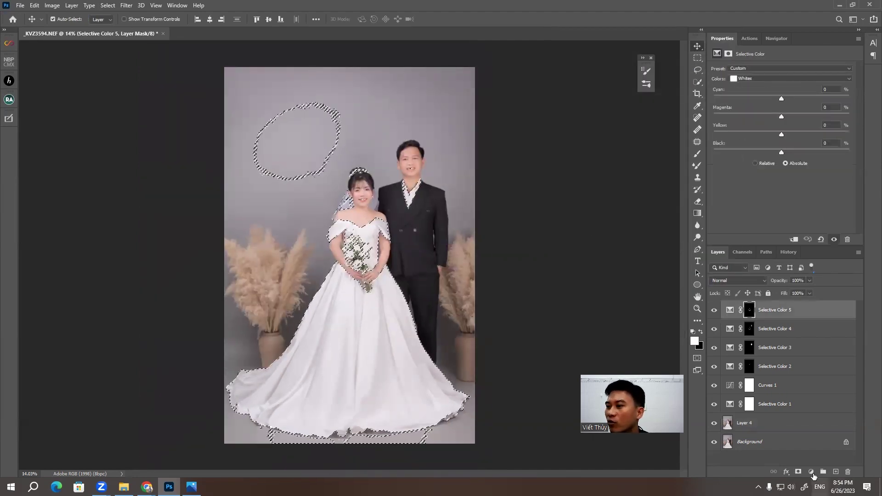
Add a Curves 2 adjustment layer masked by the dress selection and view its mask alone
left_click(810, 472)
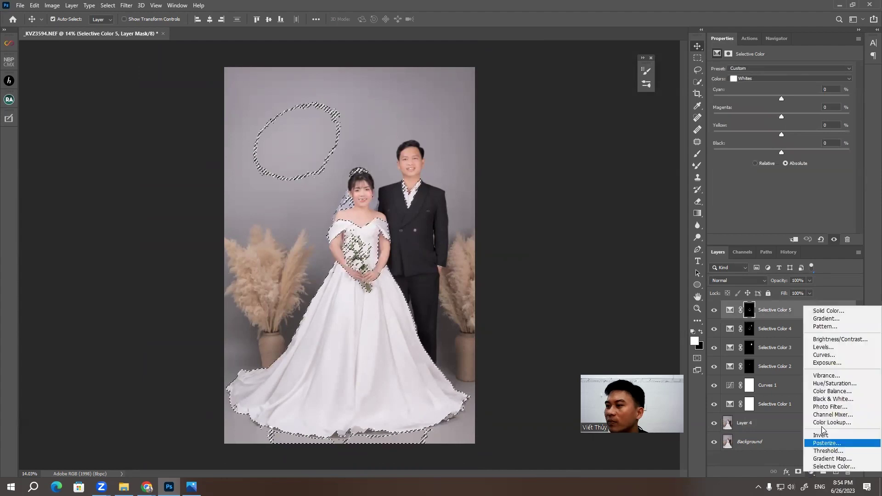
left_click(824, 355)
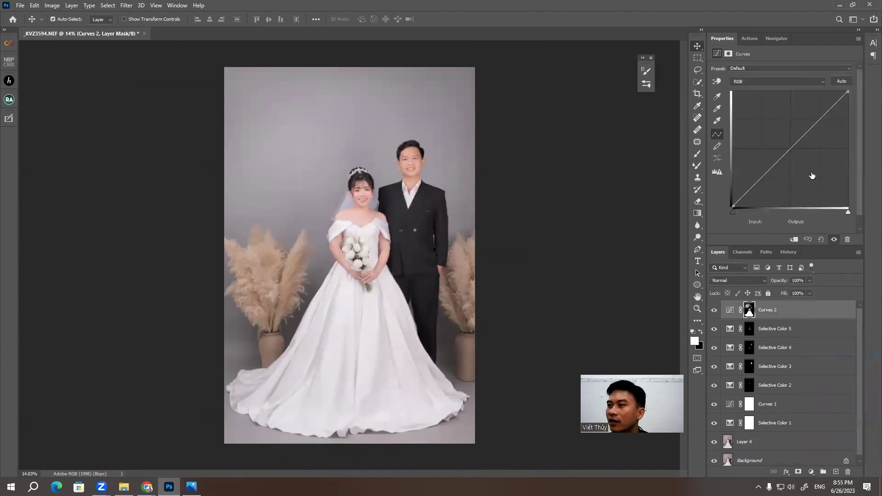
left_click(750, 310, "alt")
scroll(253, 105, "up", 1)
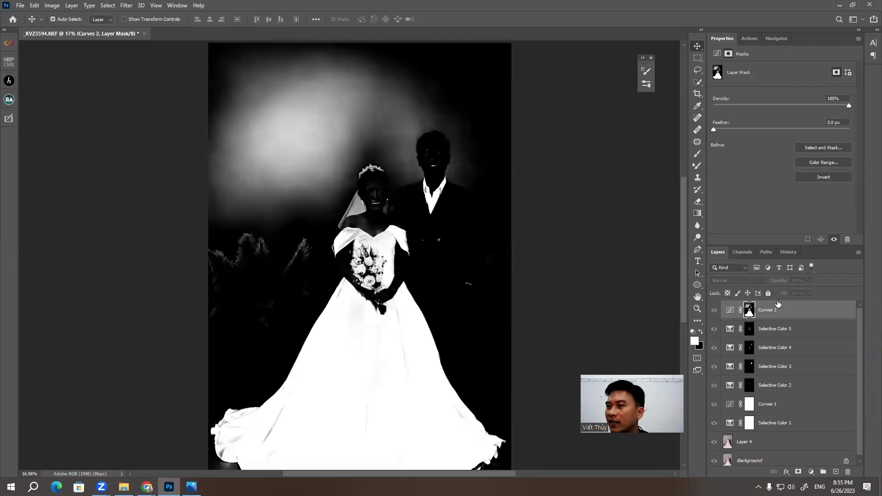
With a large full-flow black brush, paint the bright background glow out of the mask
key("b")
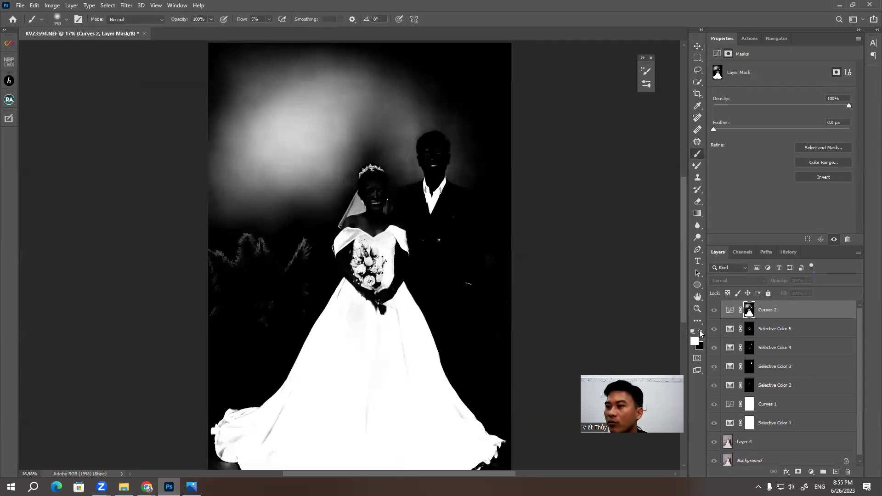
left_click_drag(235, 134, 206, 89)
key("shift+0")
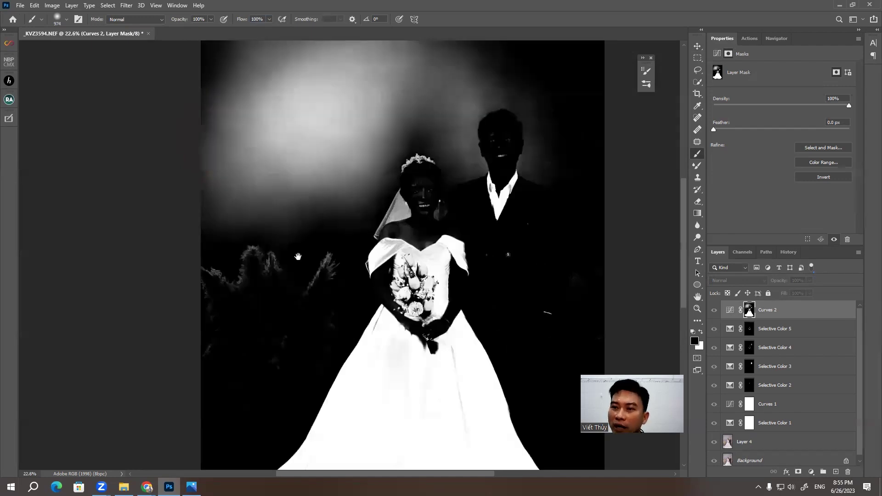
scroll(307, 294, "up", 1)
key("bracketright")
key("bracketright")
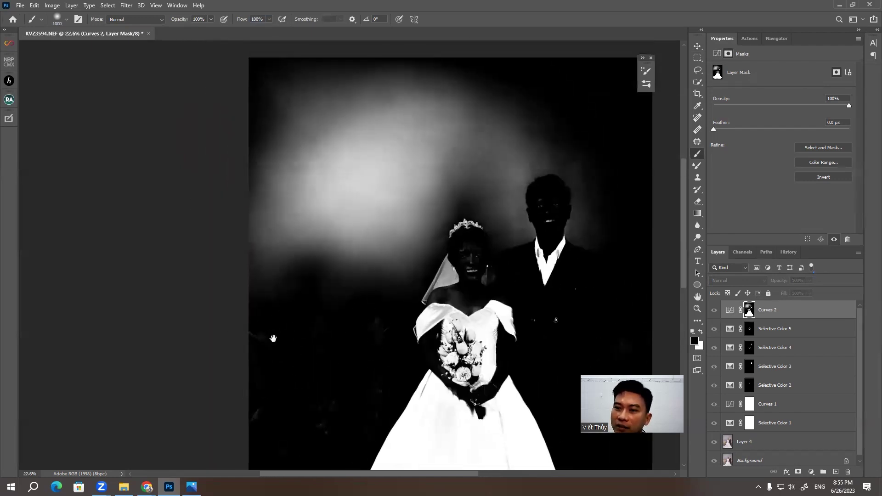
scroll(273, 339, "up", 2)
mouse_move(325, 296)
left_mouse_down()
mouse_move(360, 307)
mouse_move(428, 205)
mouse_move(296, 202)
mouse_move(252, 256)
left_mouse_up()
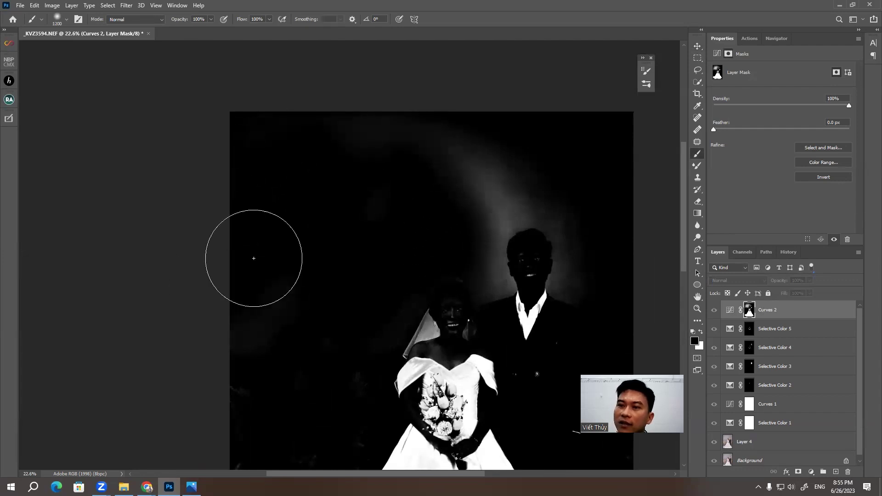
key("bracketright")
scroll(291, 220, "right", 1)
mouse_move(330, 183)
left_mouse_down()
mouse_move(450, 185)
mouse_move(446, 222)
mouse_move(475, 244)
mouse_move(520, 226)
mouse_move(527, 187)
mouse_move(507, 151)
left_mouse_up()
Paint the grey floor gradient at the bottom right out of the Curves 2 mask
key("bracketleft")
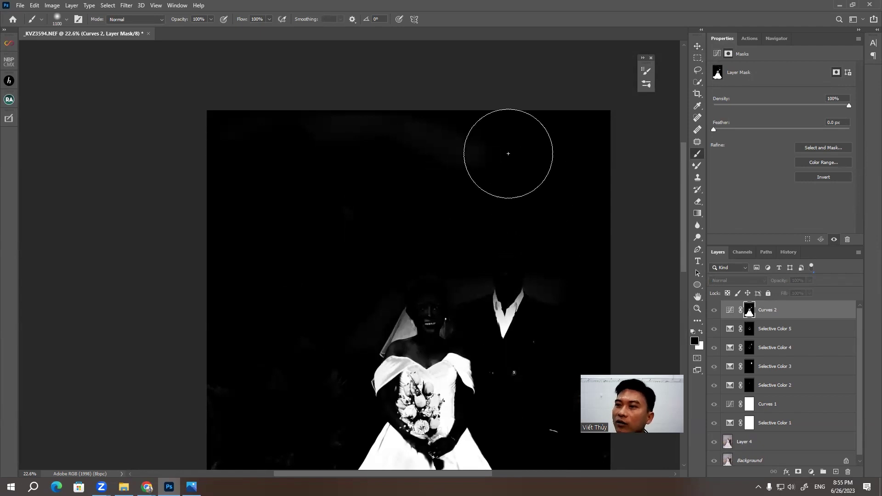
scroll(509, 138, "down", 2)
scroll(513, 122, "right", 3)
key("bracketleft")
scroll(523, 217, "down", 4)
scroll(523, 216, "right", 1)
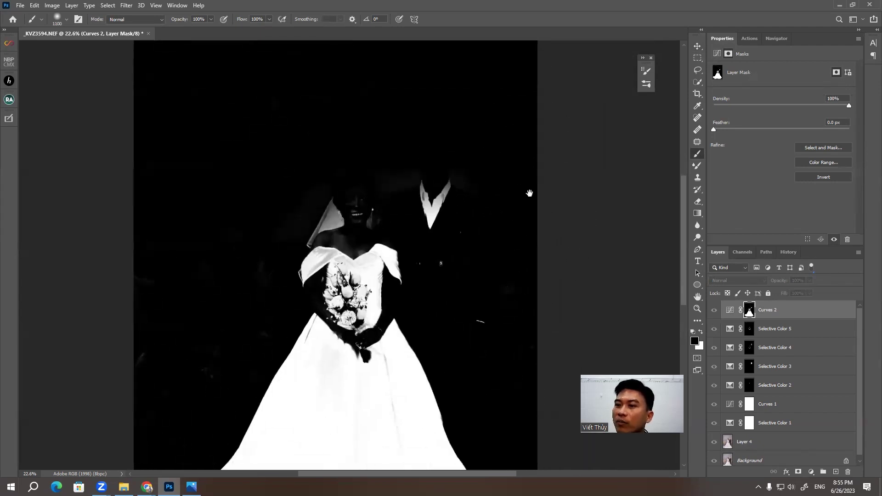
scroll(475, 260, "up", 1)
scroll(476, 259, "left", 2)
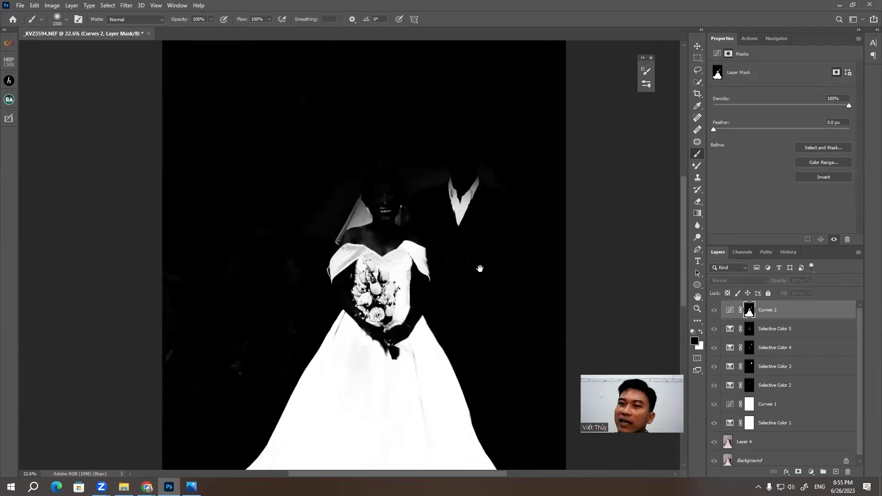
key("bracketleft")
key("bracketleft")
key("bracketleft")
key("bracketleft")
key("bracketleft")
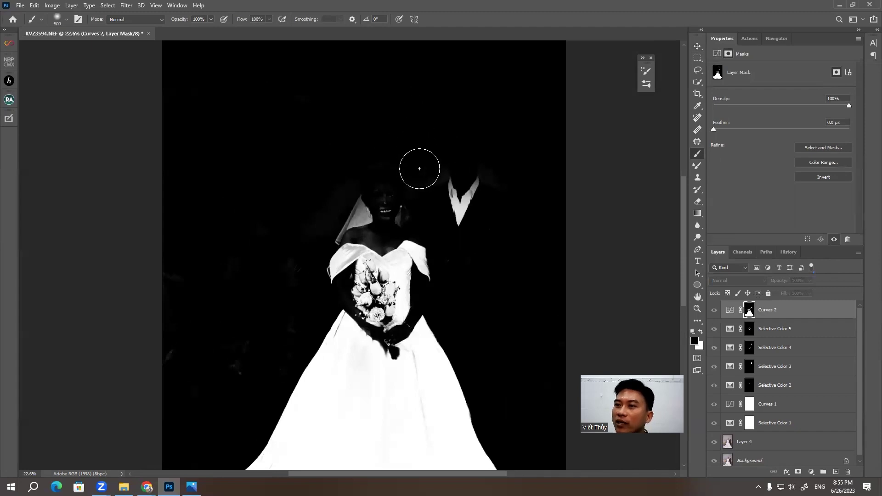
mouse_move(413, 167)
left_mouse_down()
mouse_move(386, 114)
mouse_move(406, 158)
mouse_move(385, 230)
mouse_move(391, 244)
mouse_move(376, 237)
left_mouse_up()
key("bracketleft")
key("bracketleft")
key("bracketleft")
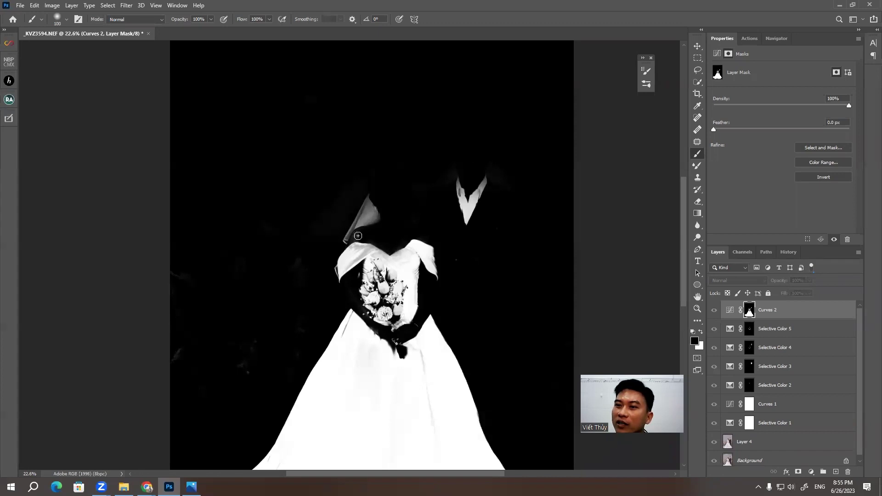
left_click_drag(356, 213, 357, 177)
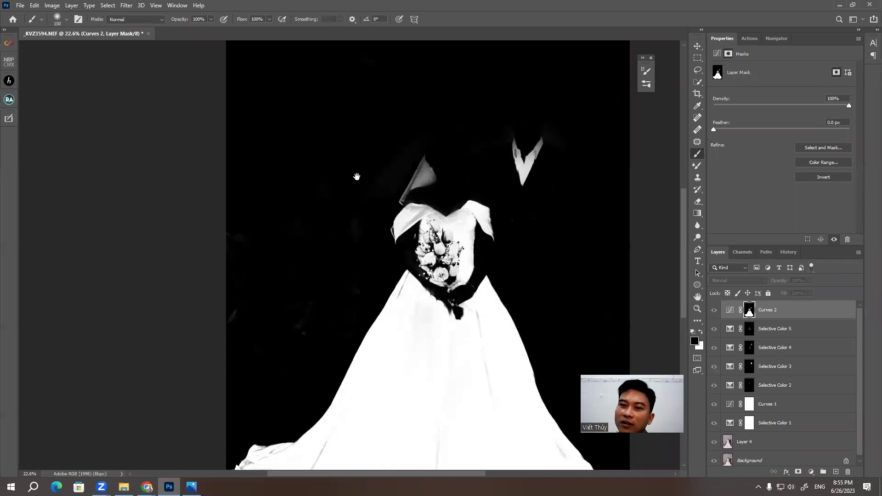
key("bracketright")
key("bracketright")
key("bracketright")
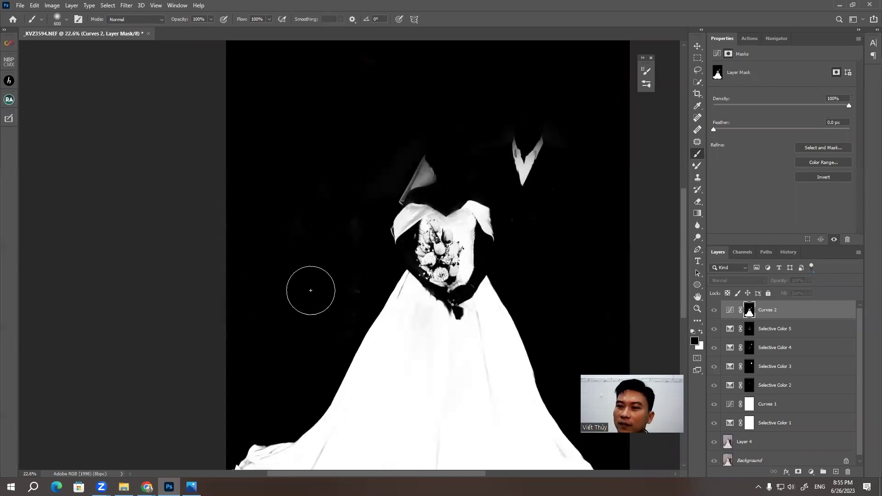
scroll(339, 207, "down", 2)
scroll(244, 366, "down", 1)
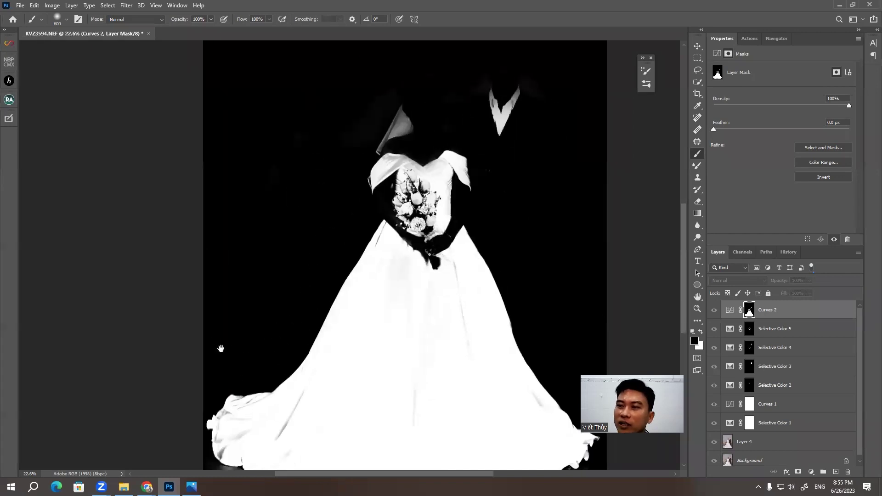
scroll(265, 293, "right", 5)
scroll(460, 270, "down", 2)
scroll(473, 272, "down", 3)
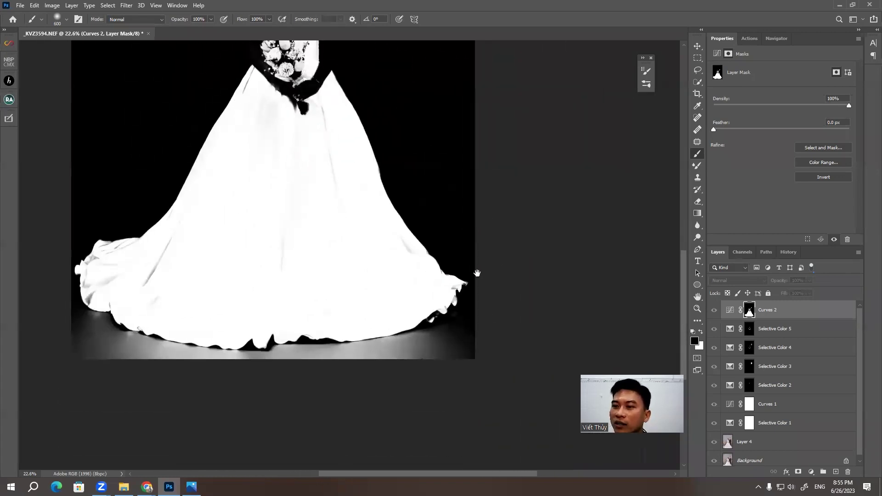
left_click_drag(452, 361, 404, 363)
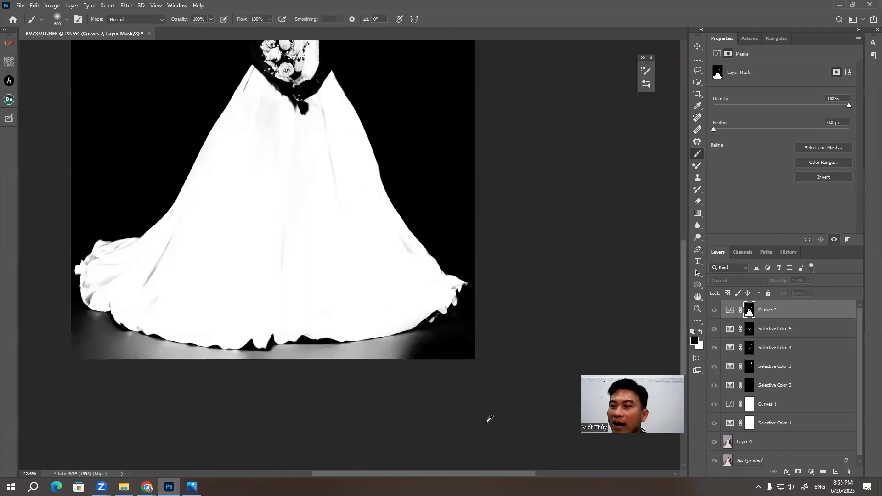
scroll(487, 418, "down", 2)
scroll(559, 270, "down", 1)
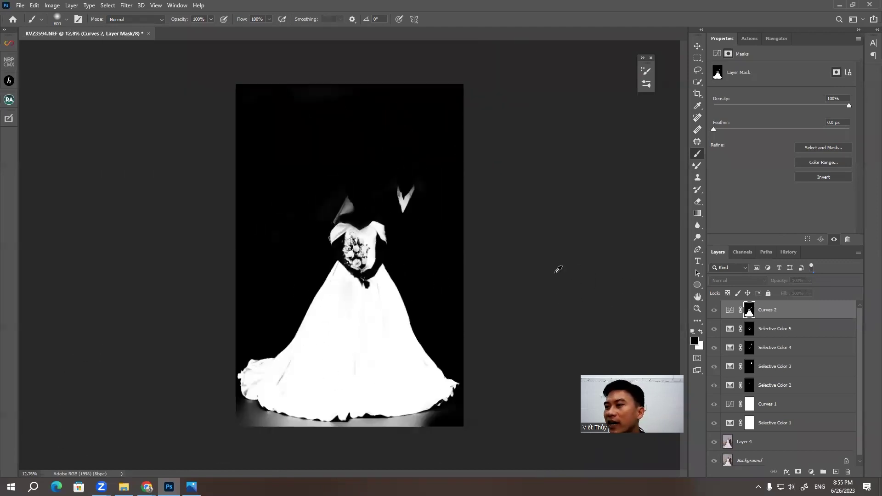
left_click(749, 312, "alt")
On Layer 4, Select Subject to pick the couple, then invert to the surroundings
left_click(744, 439)
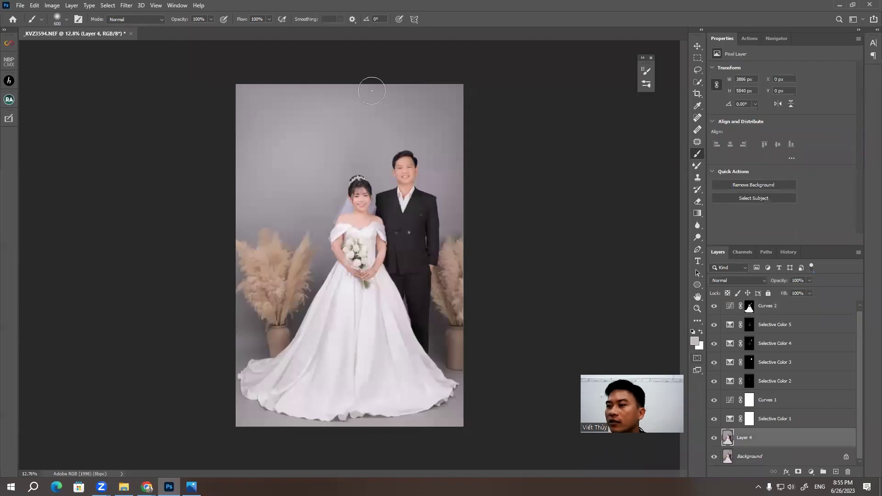
left_click(108, 5)
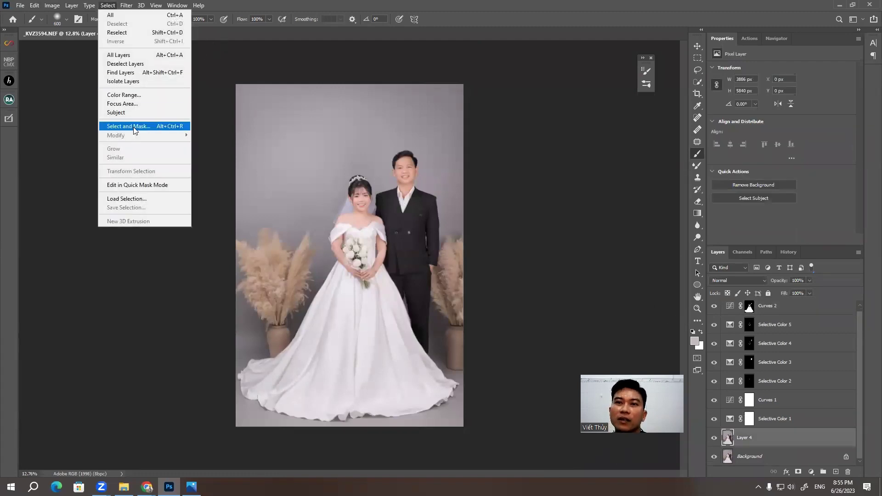
left_click(119, 113)
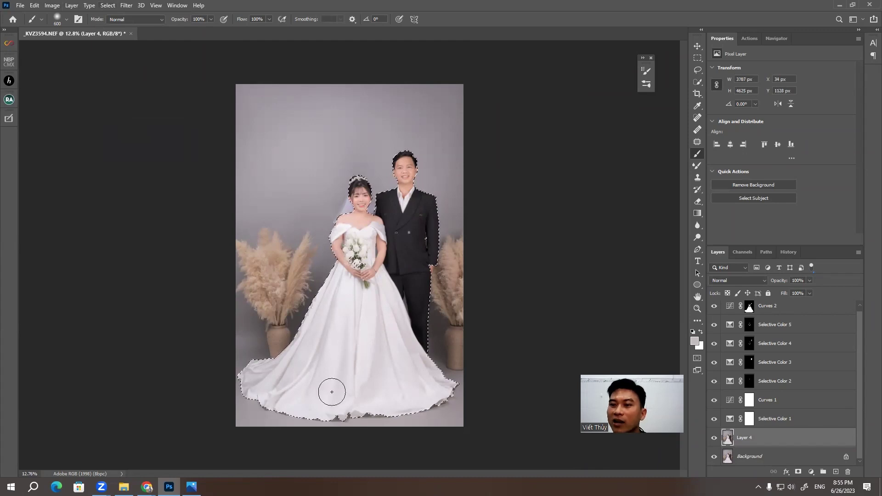
scroll(342, 367, "up", 1)
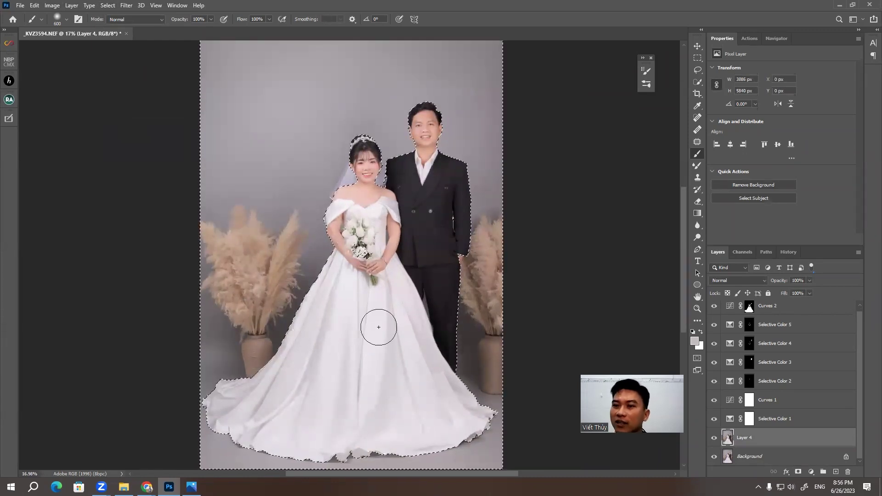
key("ctrl+shift+i")
scroll(405, 296, "down", 1)
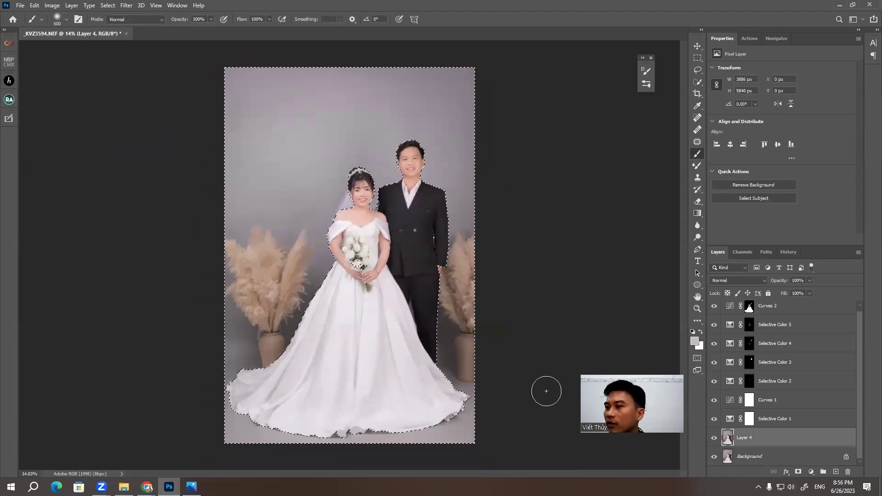
Target the Curves 2 mask, enlarge the brush, and pan over the couple's heads and dress hem
left_click(749, 305)
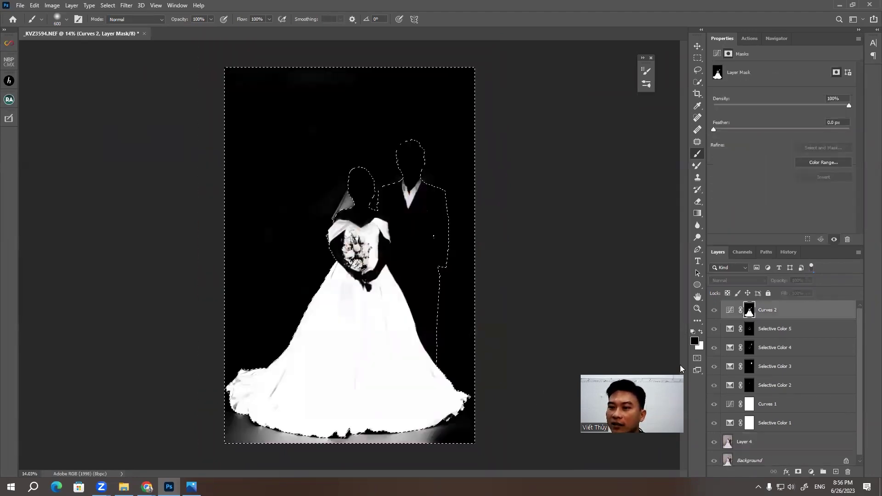
scroll(395, 400, "up", 3)
left_click_drag(415, 346, 408, 229)
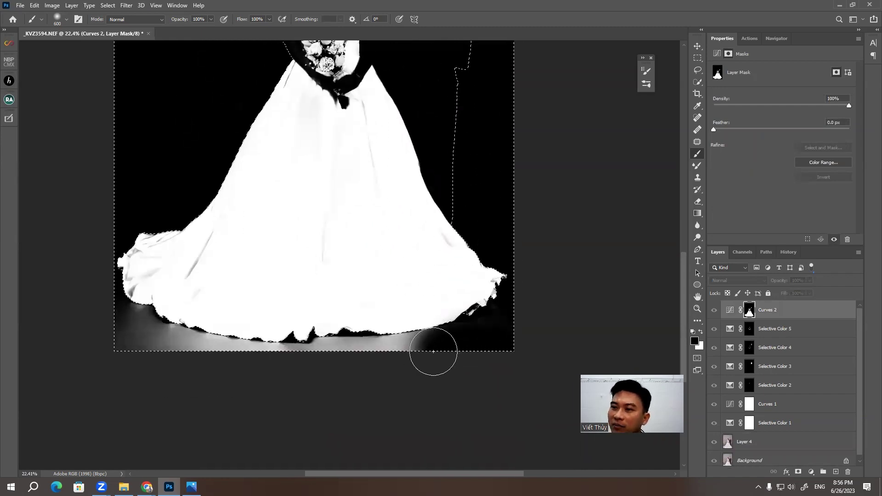
mouse_move(314, 357)
left_mouse_down()
mouse_move(368, 350)
mouse_move(403, 366)
left_mouse_up()
key("]")
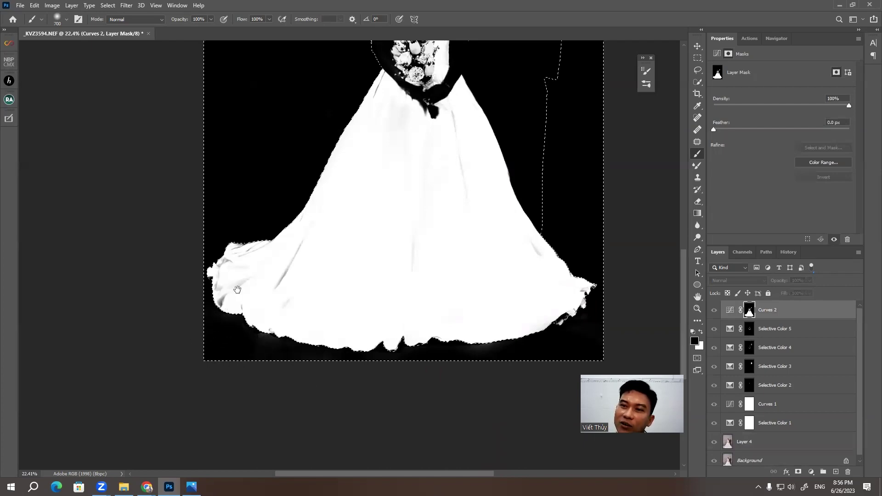
left_click_drag(237, 289, 152, 494)
mouse_move(479, 189)
left_mouse_down()
mouse_move(491, 257)
mouse_move(607, 172)
left_mouse_up()
key("]")
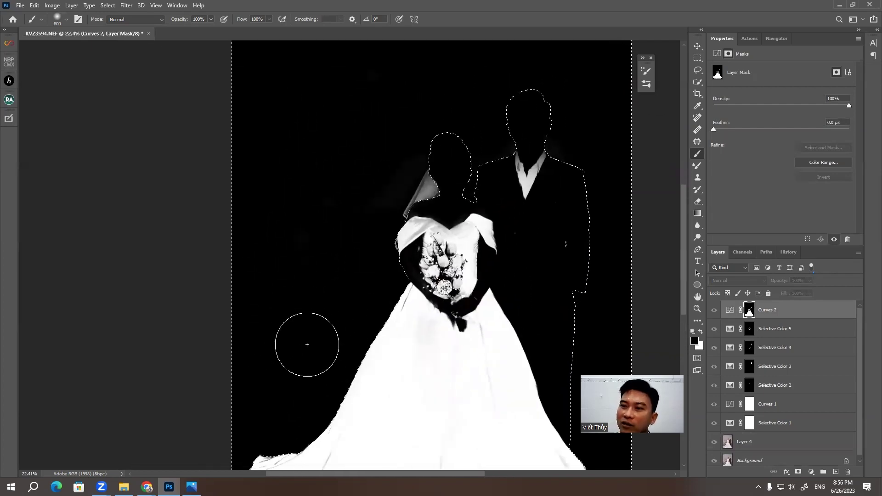
left_click_drag(330, 352, 311, 262)
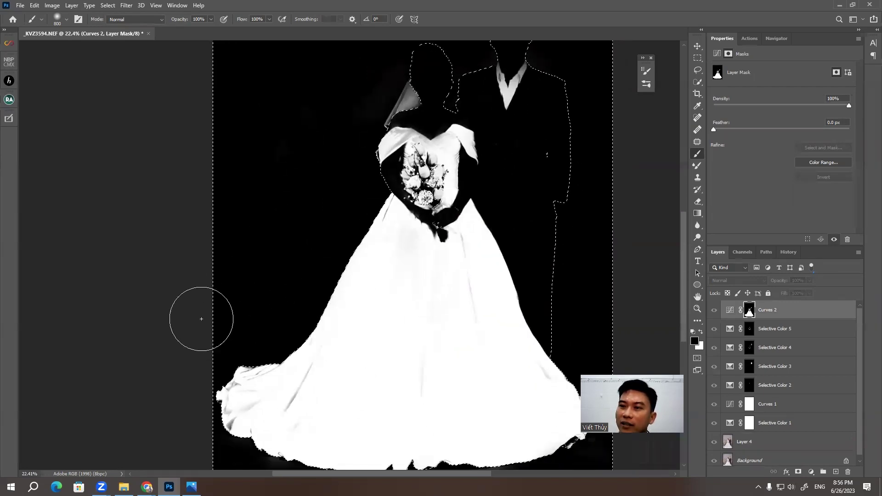
Deselect and leave the mask view to show the full-colour portrait again
scroll(216, 298, "up", 2)
scroll(400, 258, "up", 3)
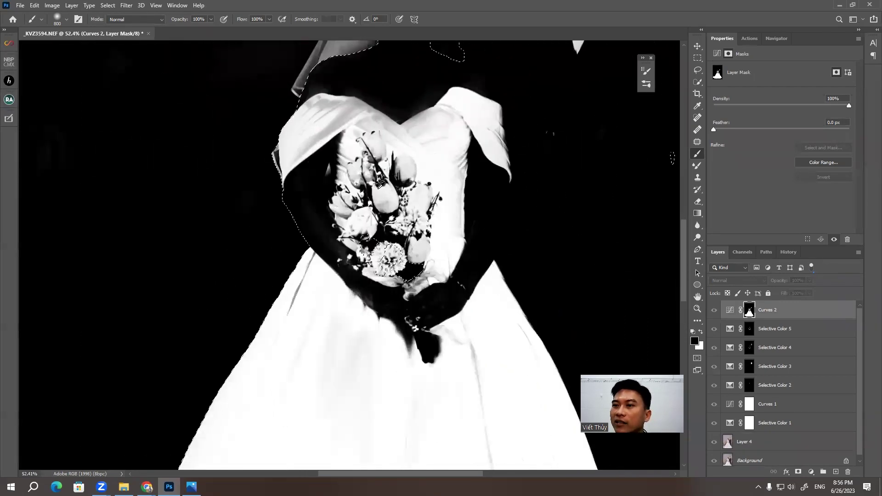
scroll(354, 264, "down", 1)
scroll(349, 258, "down", 2)
scroll(338, 237, "down", 2)
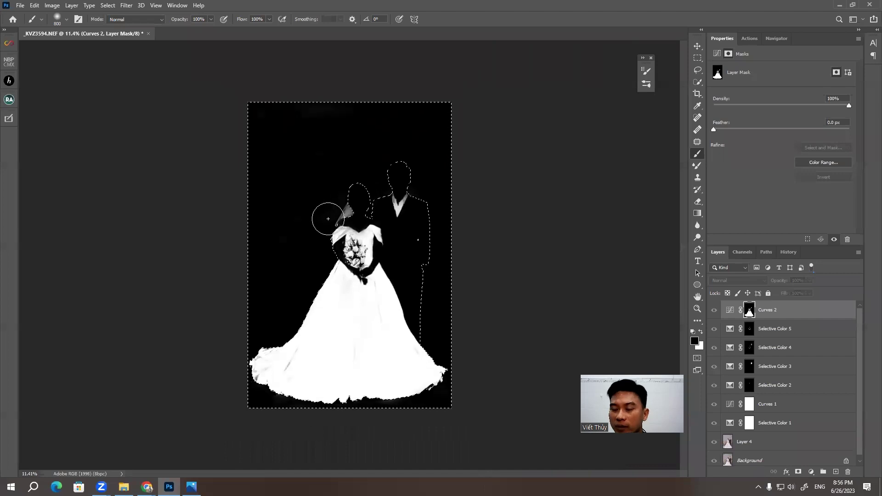
key("ctrl+d")
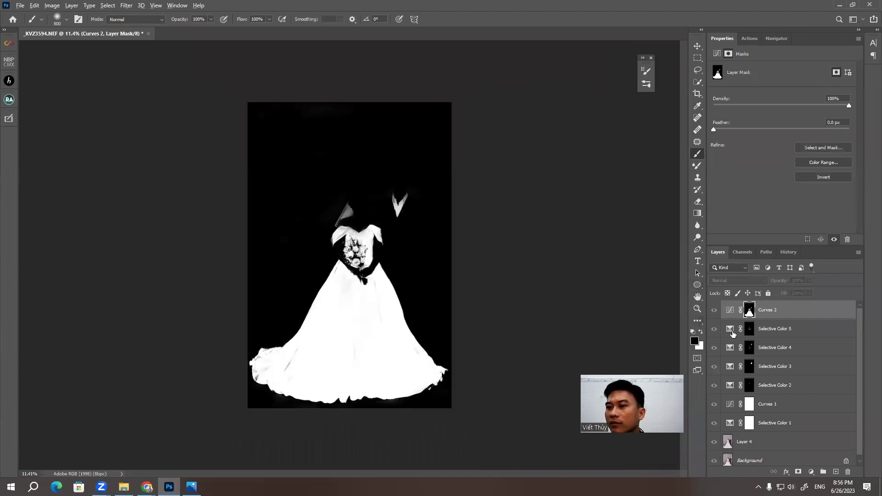
left_click(749, 311, "alt")
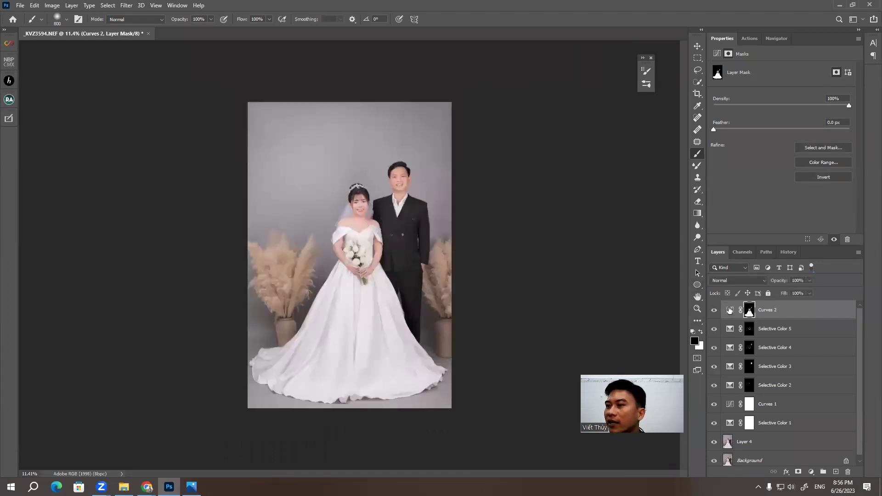
Raise the Curves 2 midpoint slightly and toggle the layer's visibility to compare
left_click(729, 310)
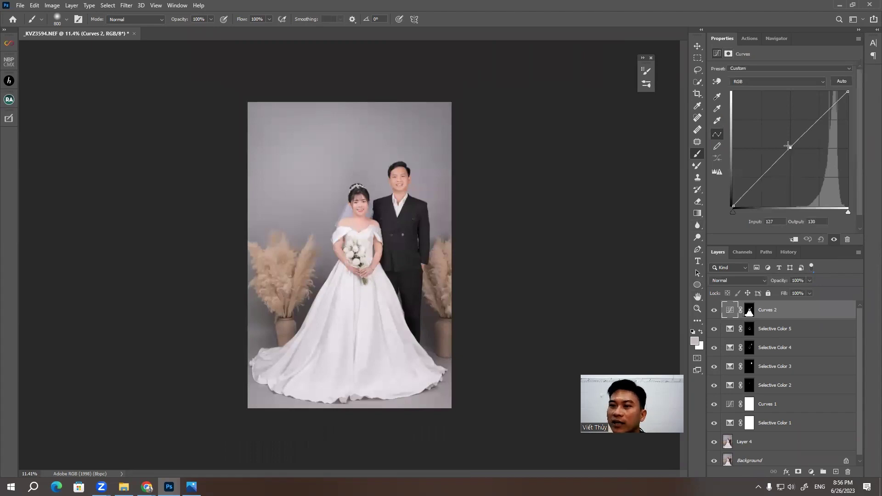
mouse_move(790, 148)
left_mouse_down()
mouse_move(764, 121)
mouse_move(789, 142)
left_mouse_up()
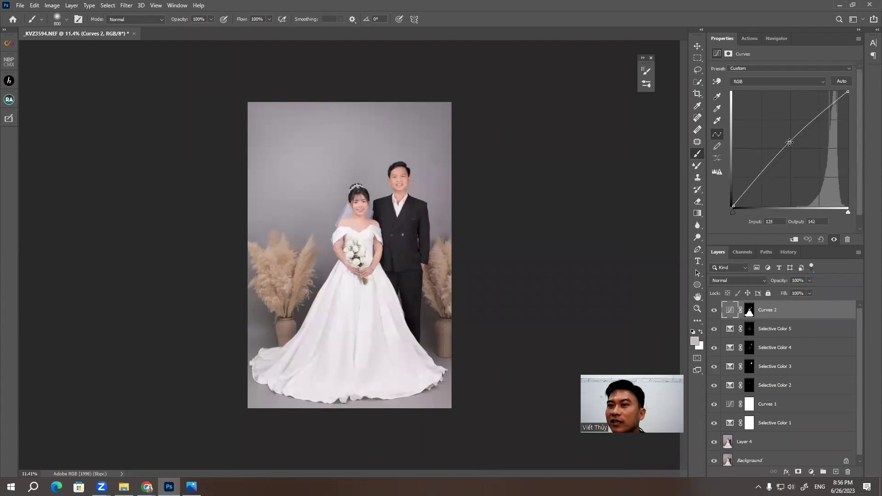
left_click(714, 310)
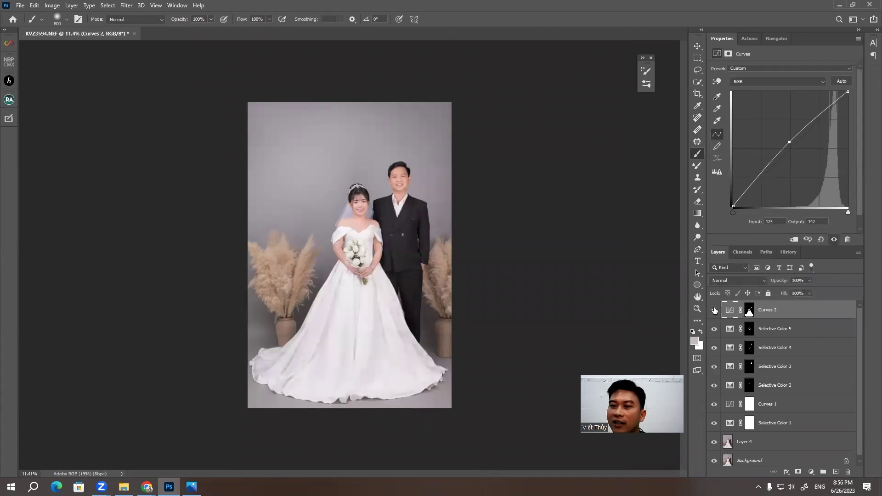
left_click(714, 310)
left_click(715, 311)
left_click(714, 310)
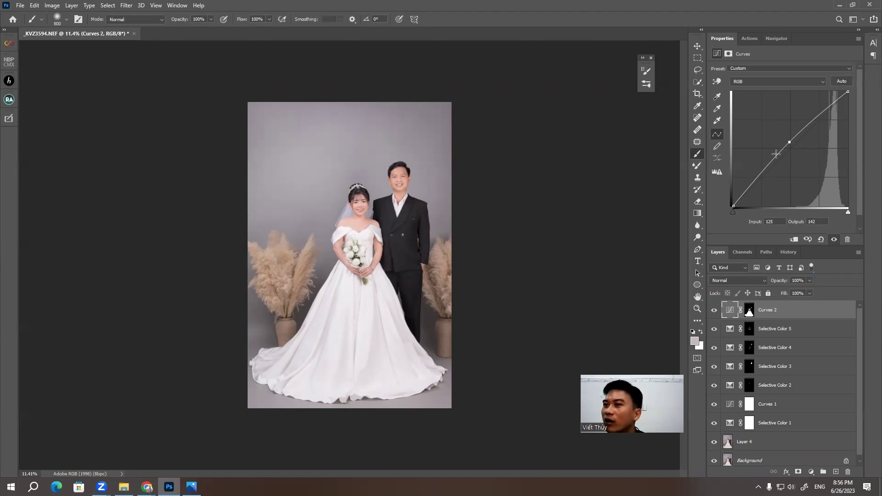
Rework Curves 2 into two points lifting input 74 to 90, comparing on and off
scroll(375, 287, "up", 2)
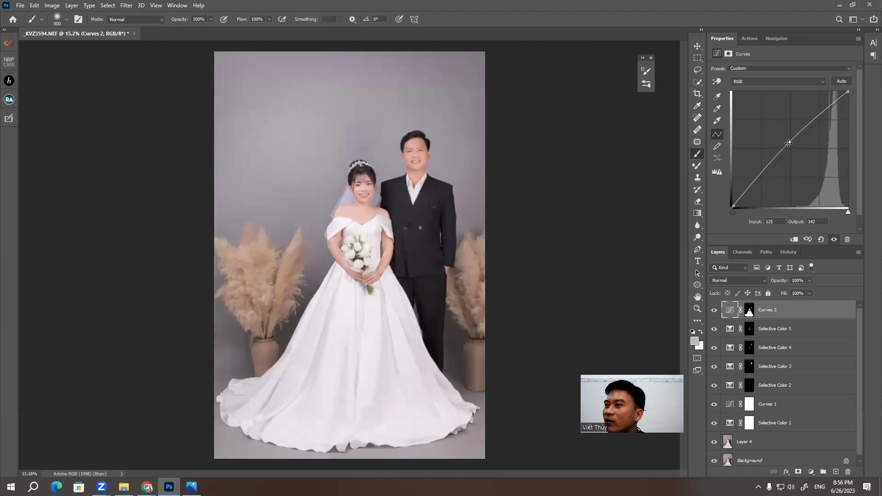
left_click_drag(788, 144, 814, 119)
left_click_drag(761, 172, 764, 165)
left_click_drag(818, 115, 817, 120)
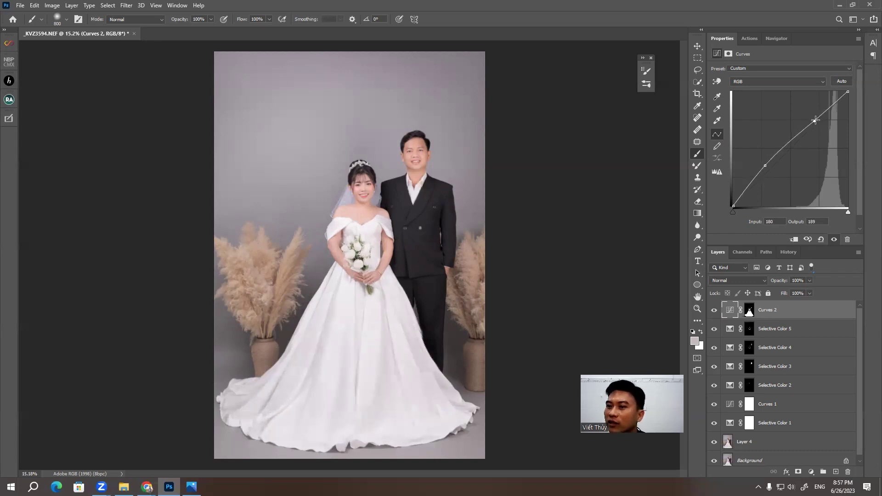
left_click(765, 165)
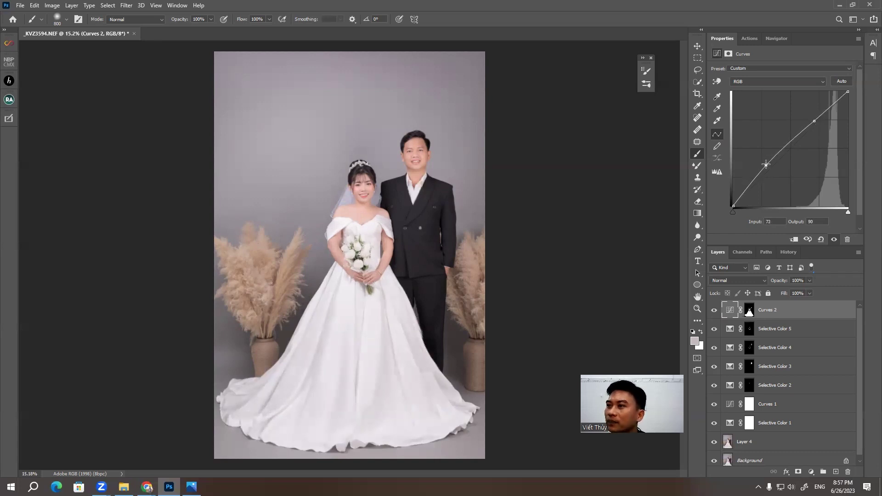
left_click(714, 311)
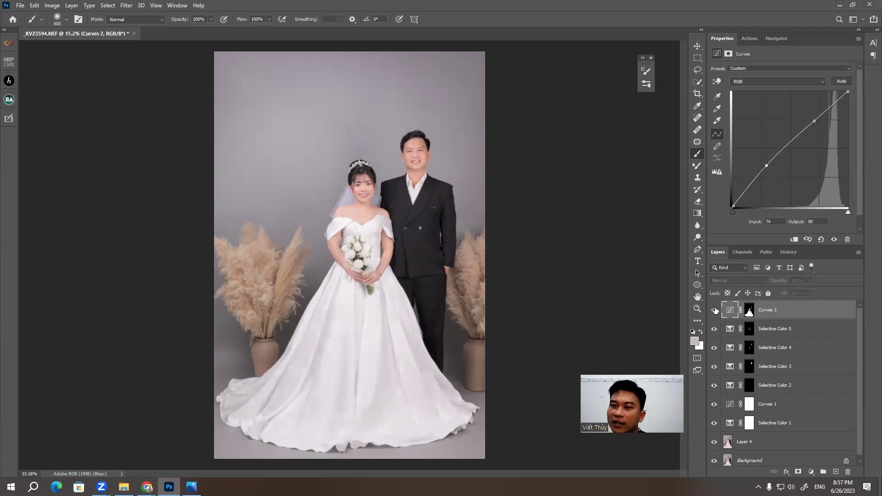
left_click(715, 311)
left_click(715, 311)
left_click(715, 311)
left_click(715, 311)
left_click(715, 311)
left_click(716, 311)
left_click(715, 311)
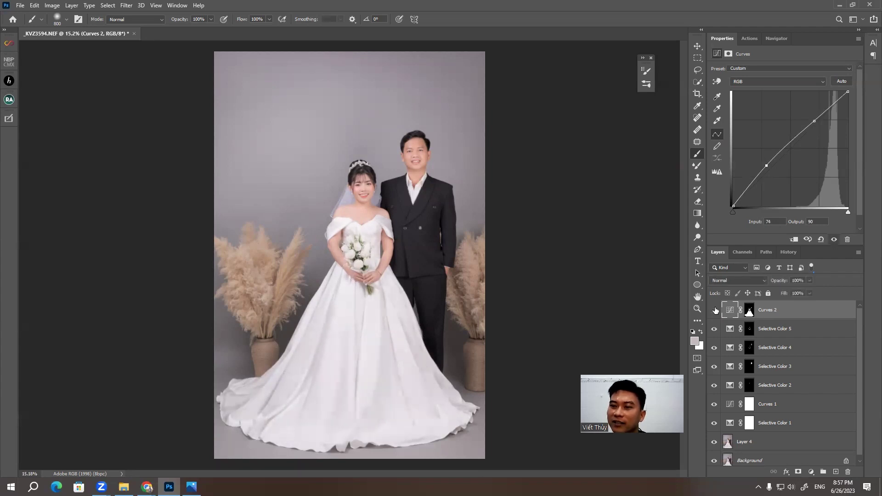
left_click(715, 311)
scroll(359, 244, "down", 2)
scroll(359, 243, "up", 1)
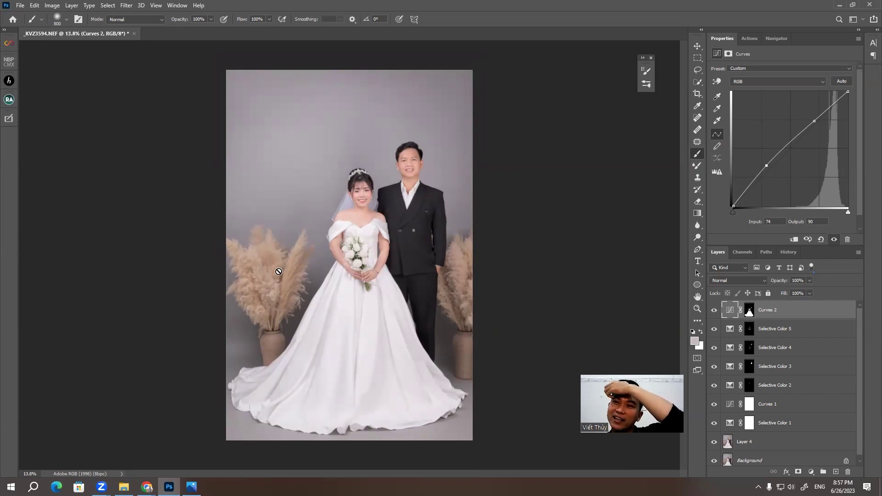
On Layer 4, Color Range–select the beige pampas grass, adding extra grass samples
left_click(730, 443)
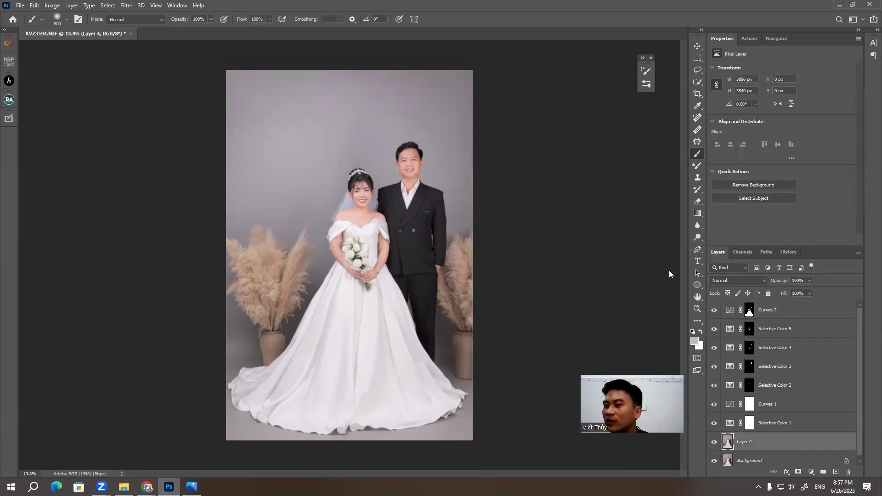
left_click(107, 6)
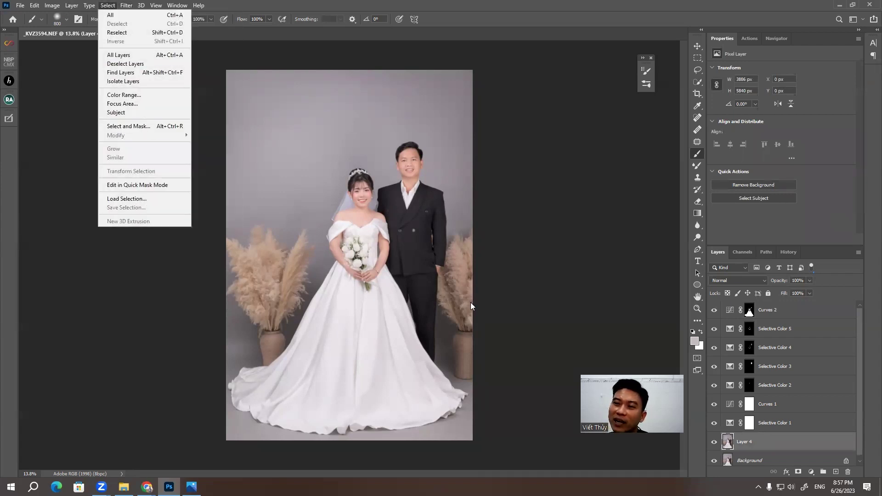
left_click(140, 98)
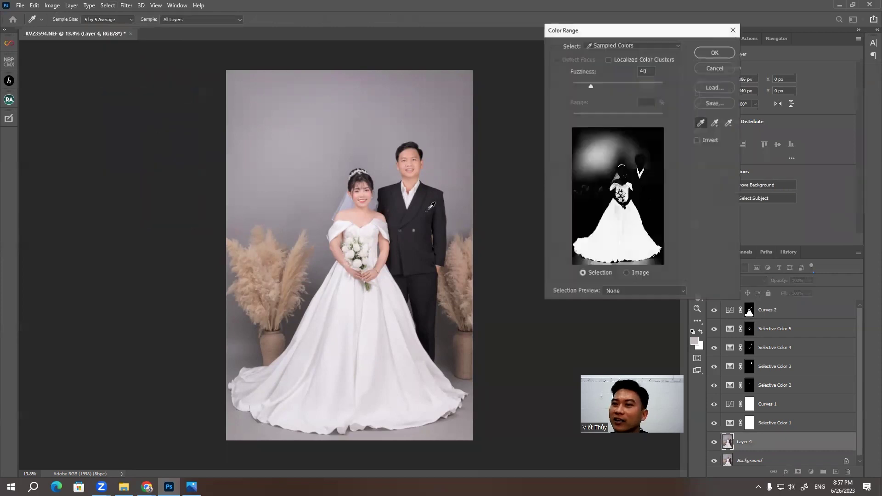
left_click(268, 285)
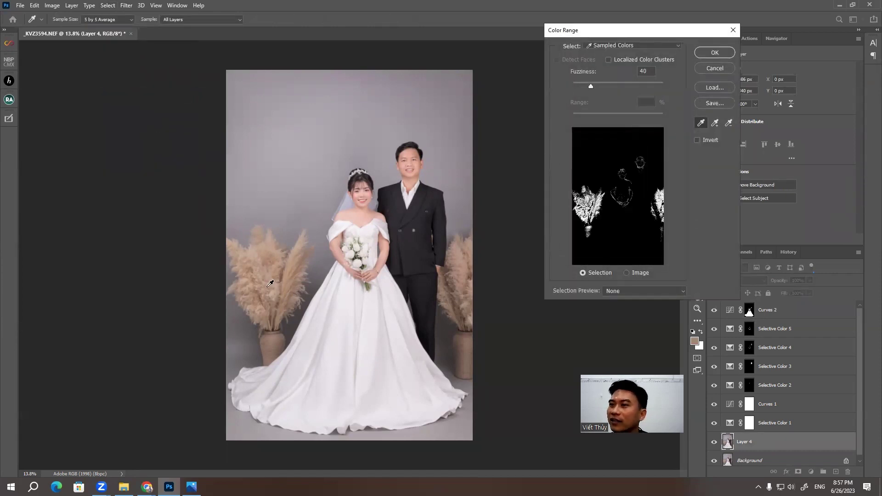
left_click(272, 249)
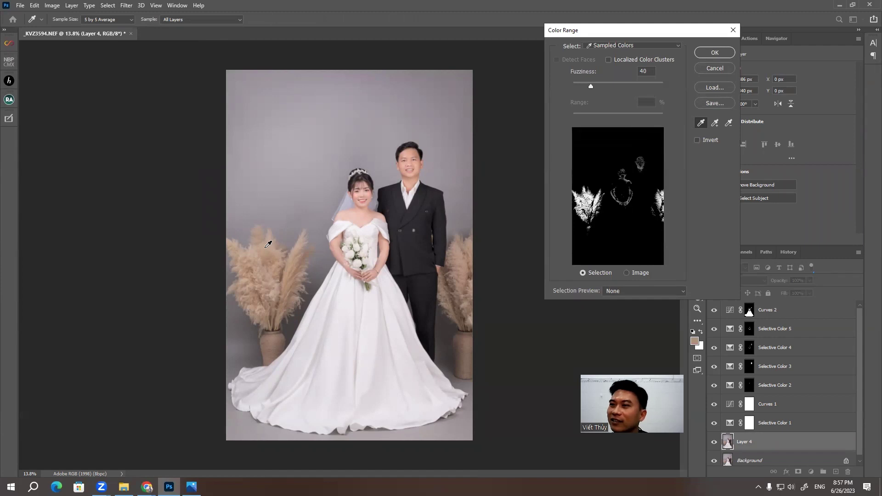
left_click(714, 124)
left_click(303, 290)
left_click(279, 307)
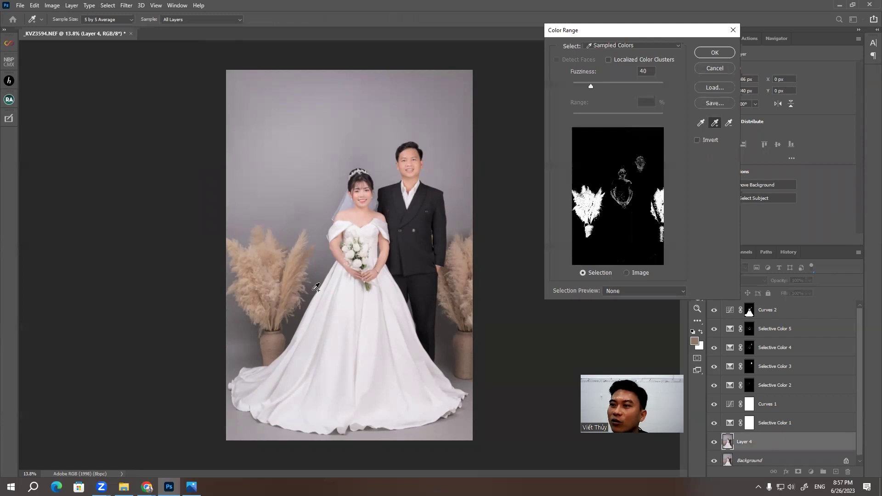
left_click(715, 53)
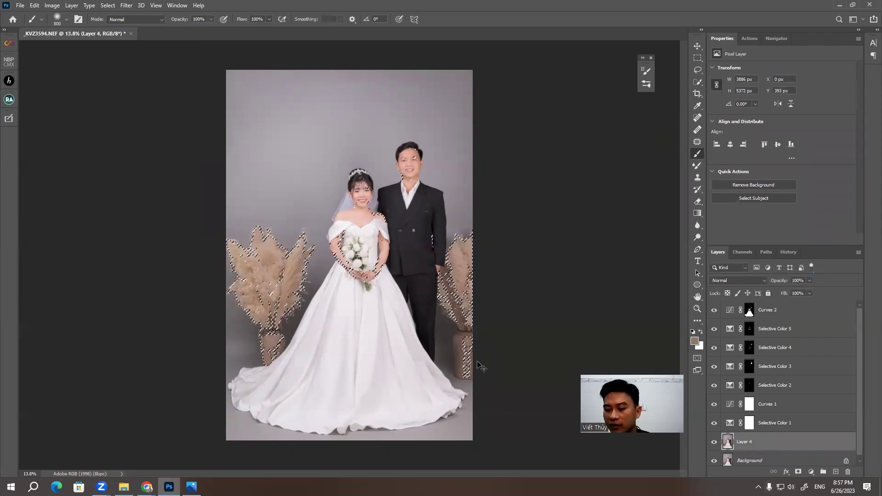
Copy the selected grass to a new Layer 5 and erase stray figure traces, vase and streak
key("ctrl+j")
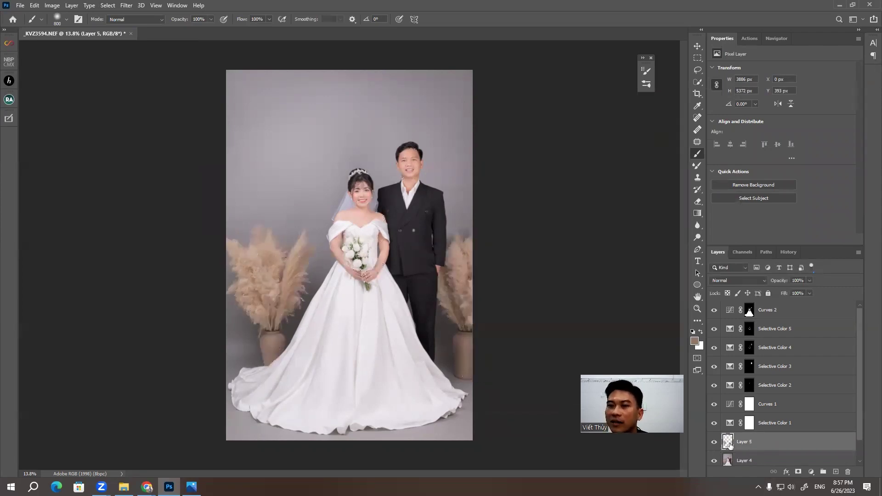
key("ctrl+0")
left_click(714, 442, "alt")
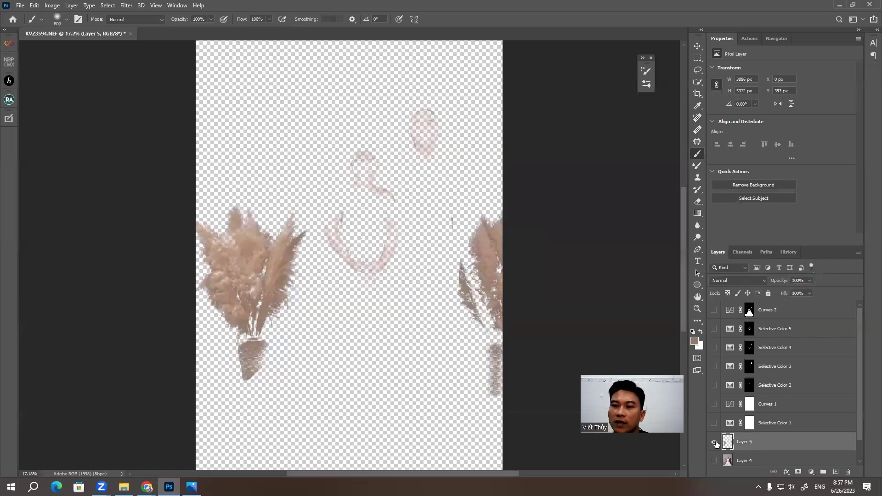
scroll(328, 353, "up", 1)
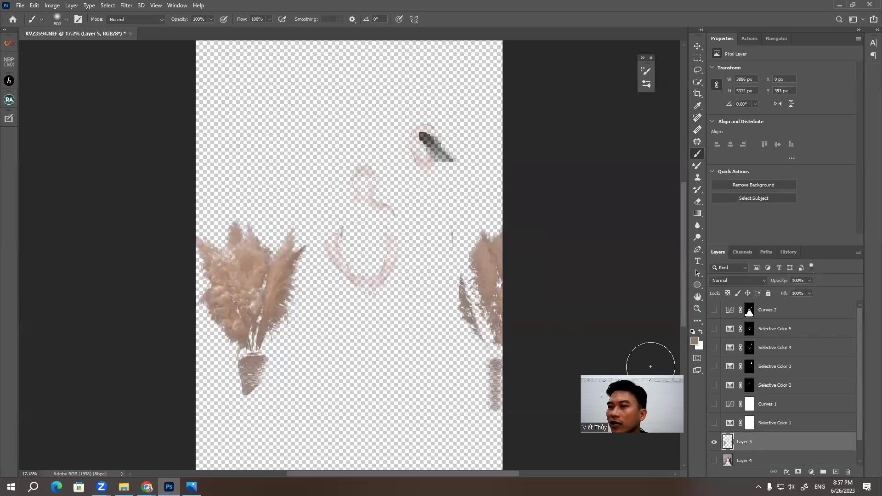
key("e")
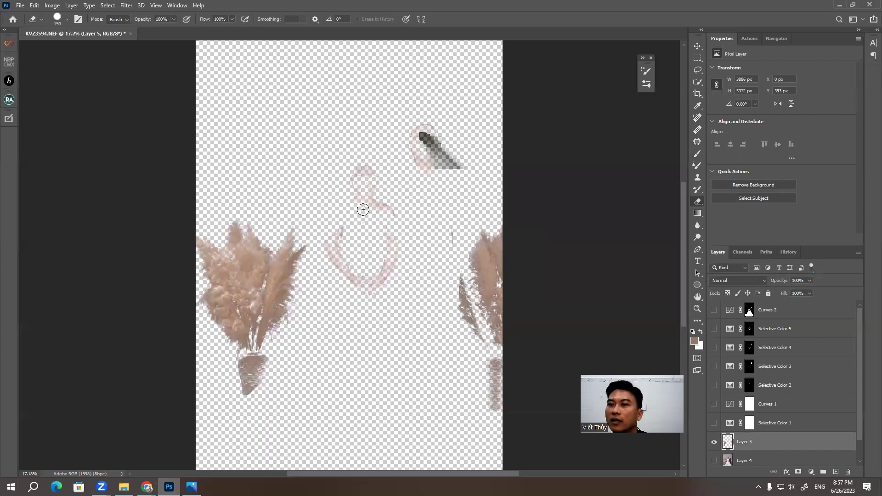
mouse_move(374, 193)
left_mouse_down()
mouse_move(374, 167)
mouse_move(358, 221)
mouse_move(423, 89)
mouse_move(486, 240)
mouse_move(500, 407)
left_mouse_up()
mouse_move(383, 292)
left_mouse_down()
mouse_move(291, 374)
mouse_move(238, 384)
left_mouse_up()
scroll(482, 237, "down", 2)
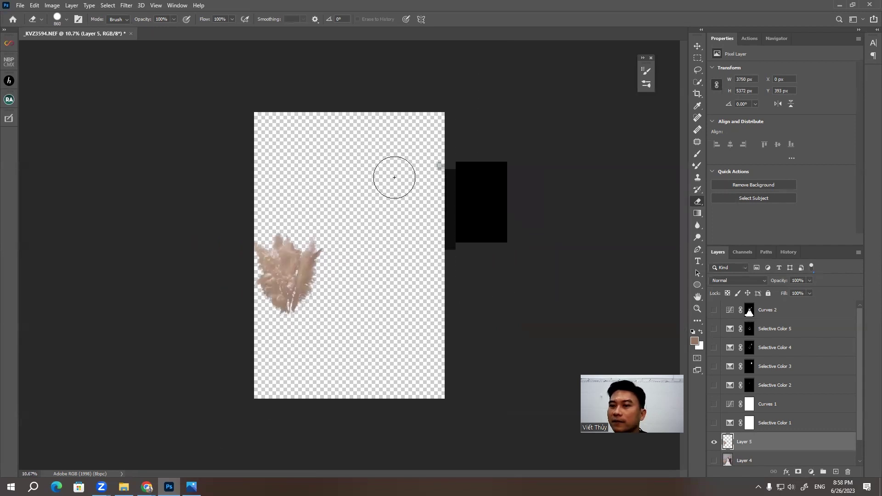
left_click(395, 179)
left_click(714, 442, "alt")
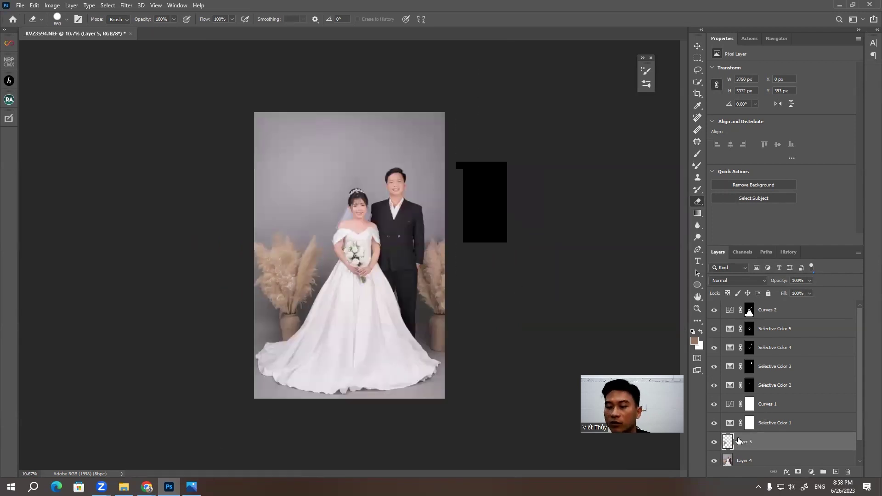
Shift the grass layer about 340 px right and back, apply the transform, then delete Layer 5
key("ctrl+t")
left_click_drag(294, 288, 444, 285)
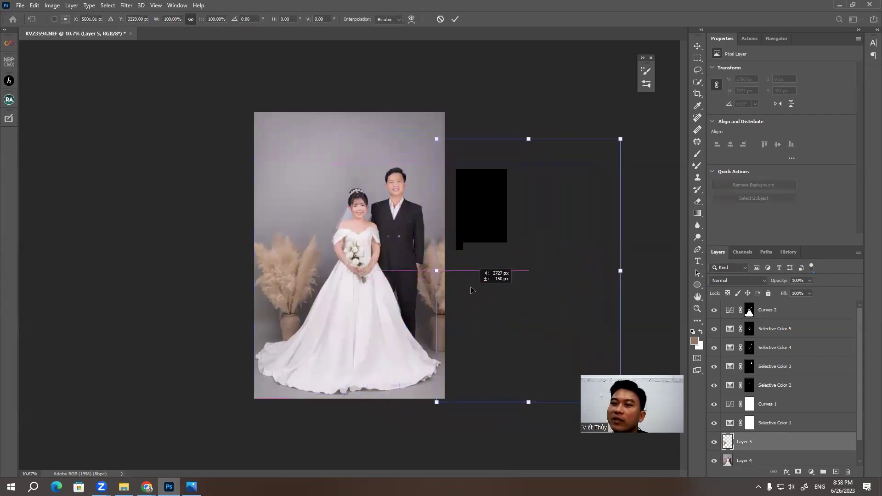
left_click_drag(444, 286, 291, 292)
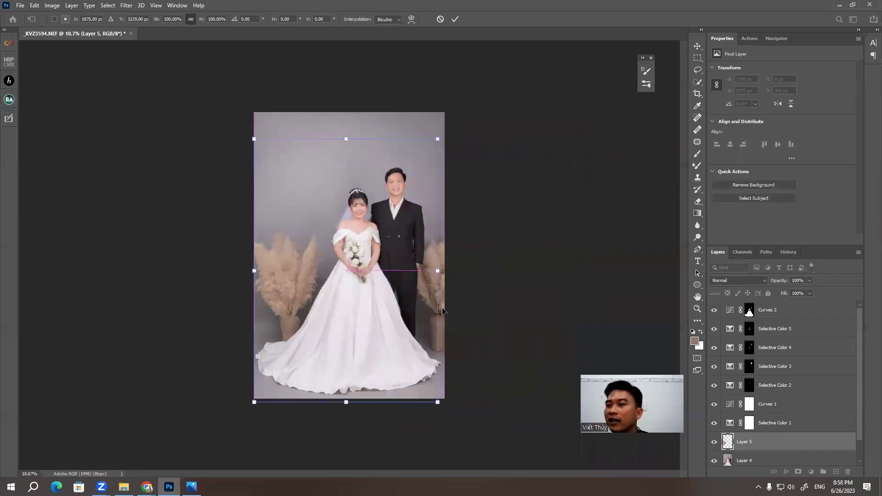
key("Return")
key("e")
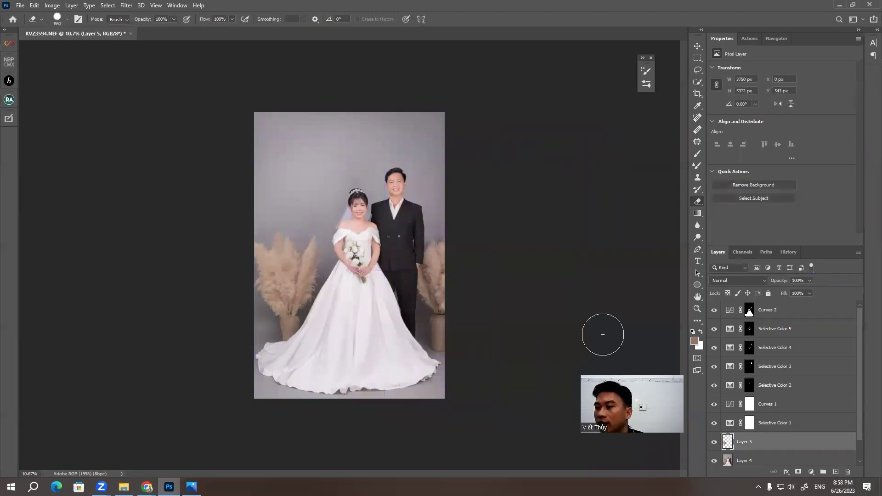
key("Delete")
scroll(349, 248, "up", 1)
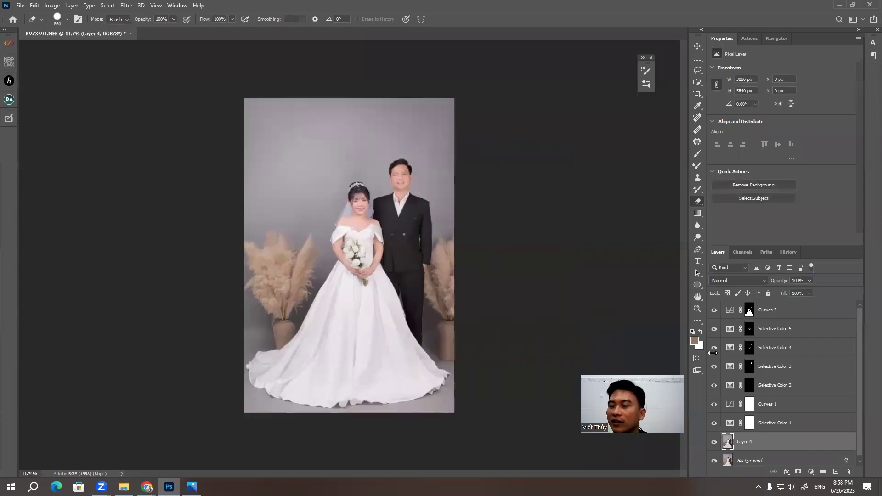
Compare with the Background layer hidden and shown, zoom onto the faces, and select the Curves 2 mask
left_click(714, 461)
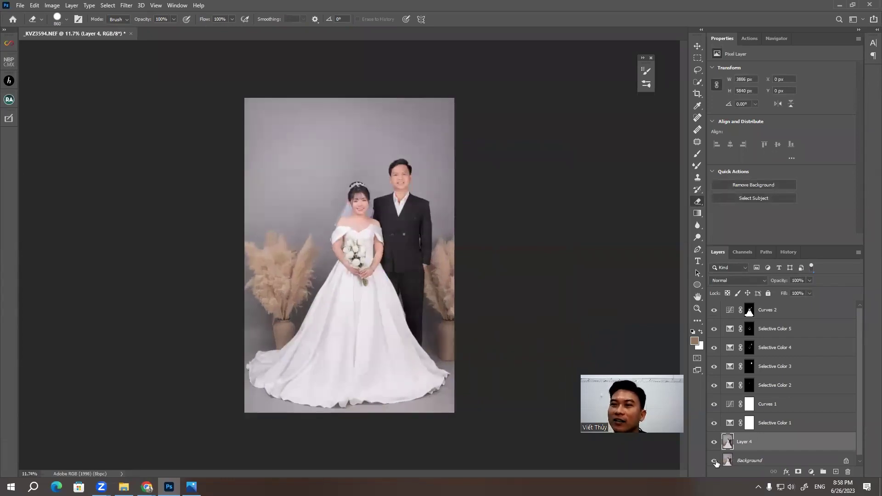
left_click(714, 461)
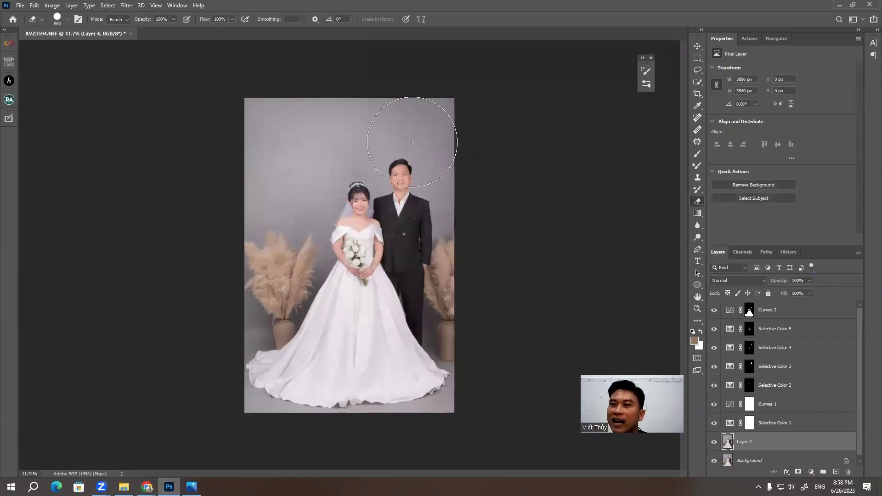
scroll(391, 213, "up", 6)
scroll(391, 214, "up", 5)
scroll(391, 213, "down", 1)
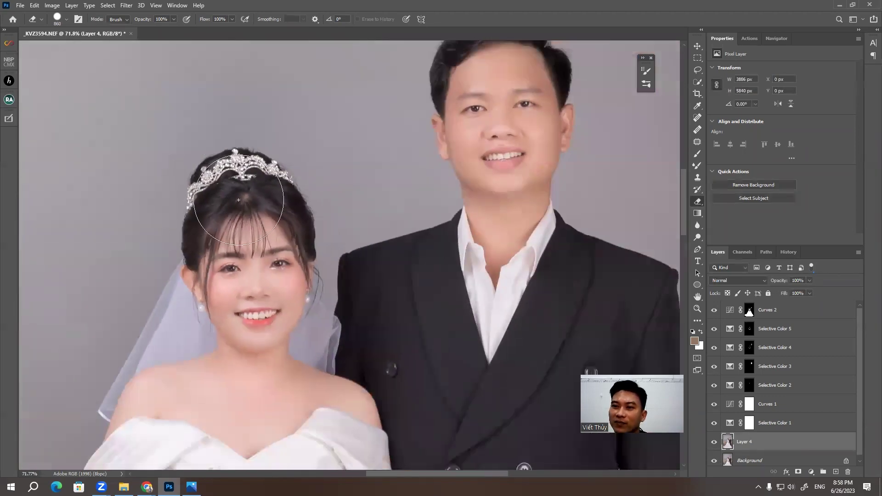
scroll(386, 193, "down", 1)
scroll(381, 167, "down", 1)
scroll(367, 183, "up", 2)
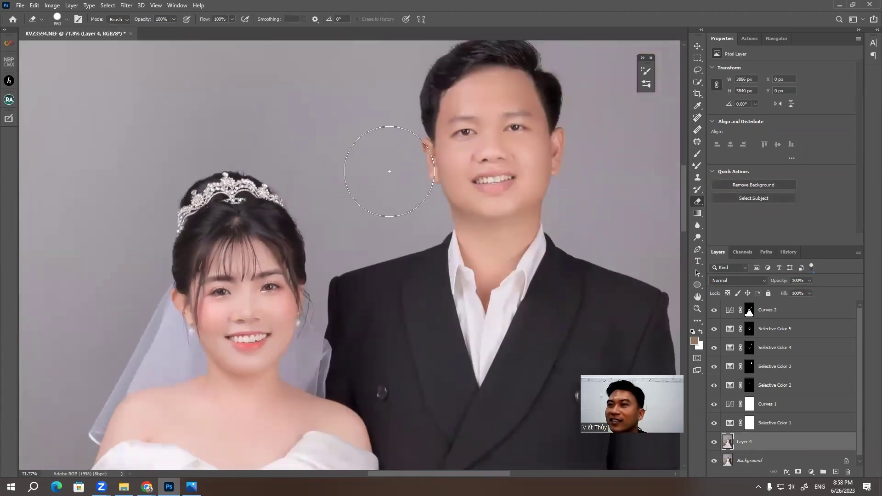
scroll(354, 202, "up", 1)
scroll(340, 218, "up", 1)
scroll(327, 237, "up", 1)
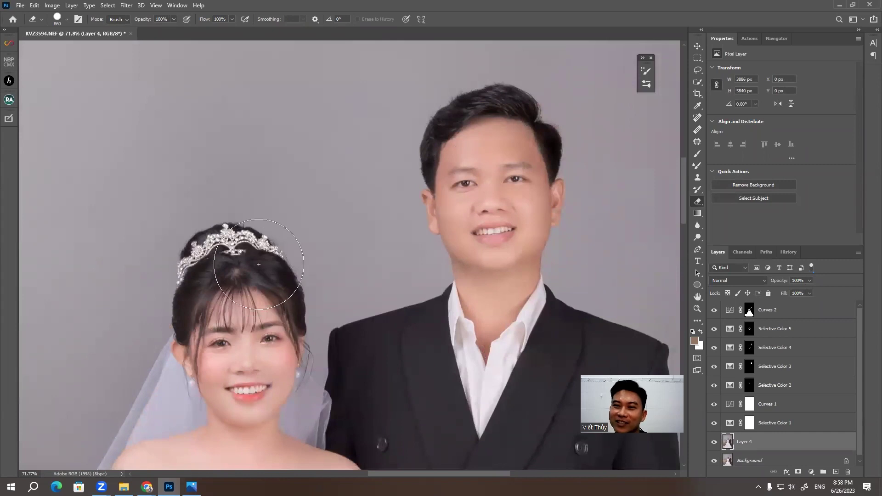
scroll(327, 236, "down", 3)
left_click(782, 315)
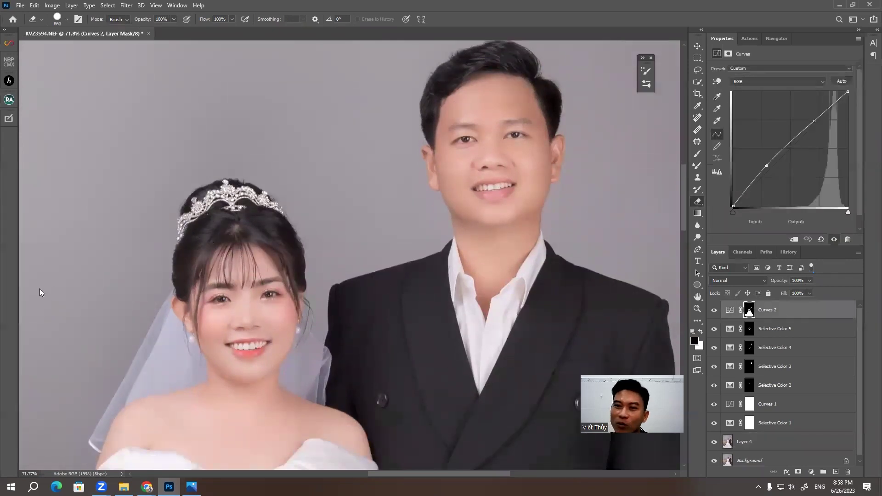
scroll(55, 282, "up", 3)
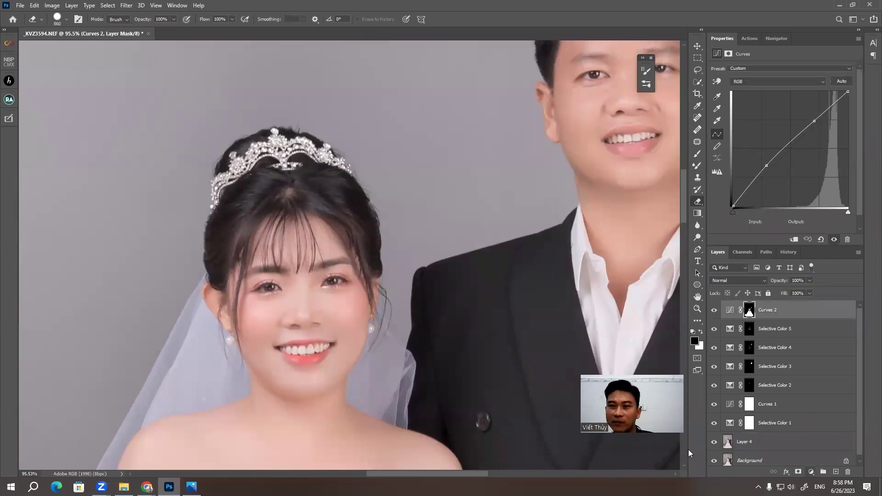
Add a Selective Color layer with Blacks Magenta at +3, compare it on and off, then invert its mask
left_click(810, 472)
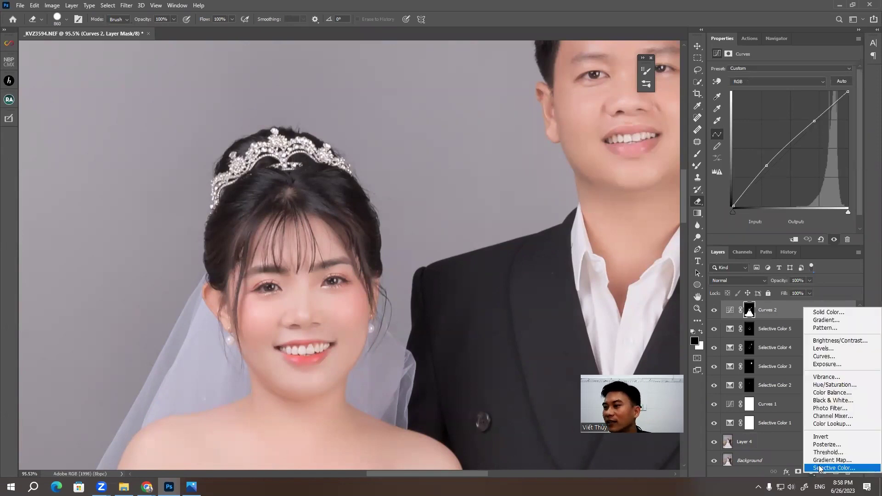
left_click(820, 469)
left_click(740, 78)
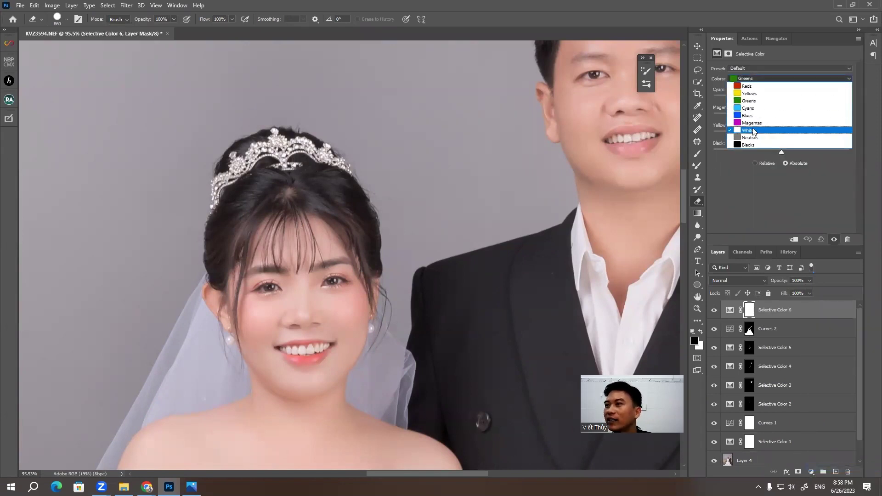
left_click(749, 143)
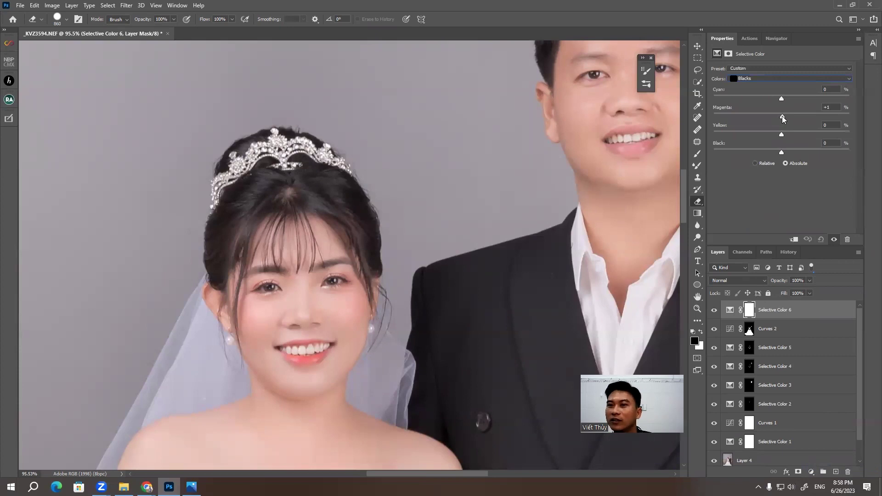
left_click_drag(782, 116, 784, 116)
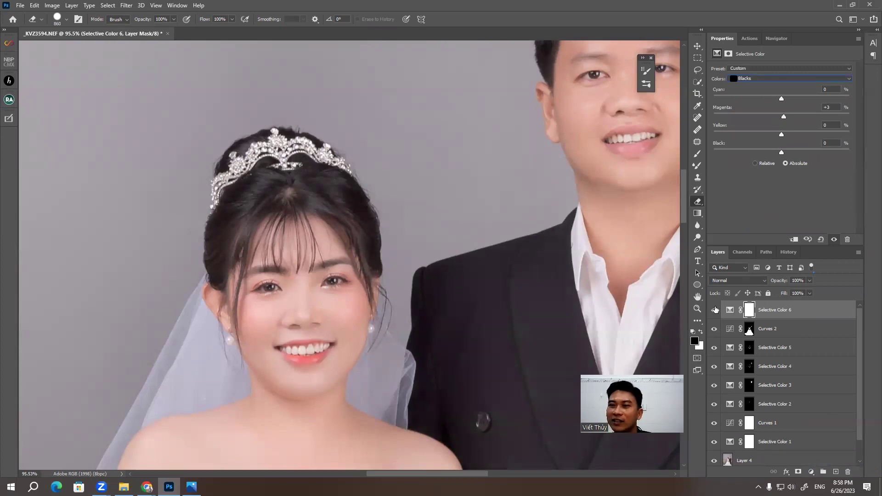
left_click(715, 310)
left_click(715, 310)
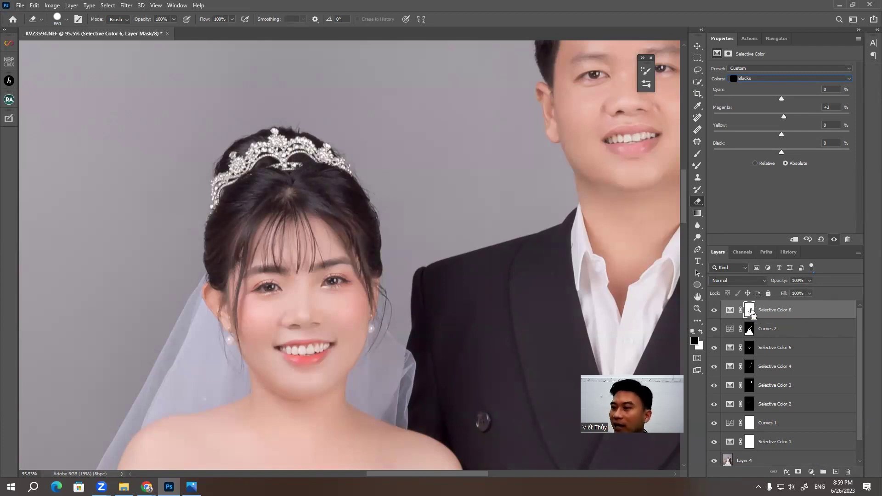
key("ctrl+i")
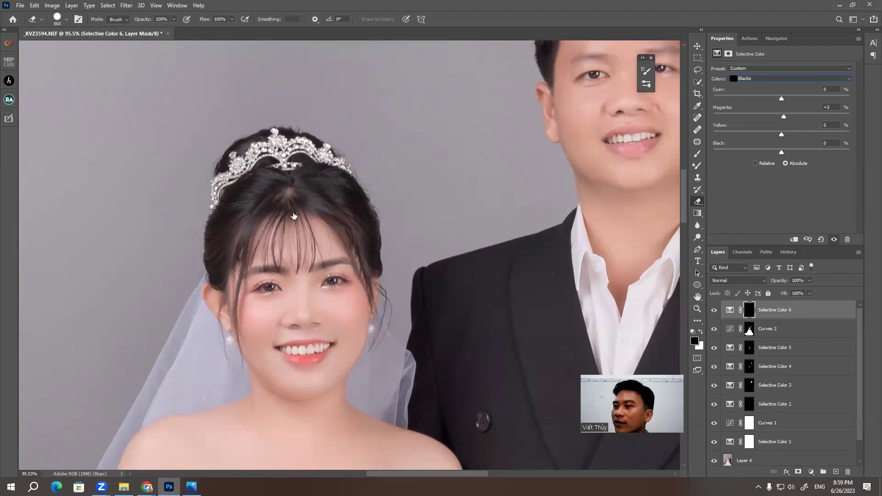
With white foreground and a brush of about 277 px, paint the groom's hair into the Selective Color 6 mask
left_click(701, 330)
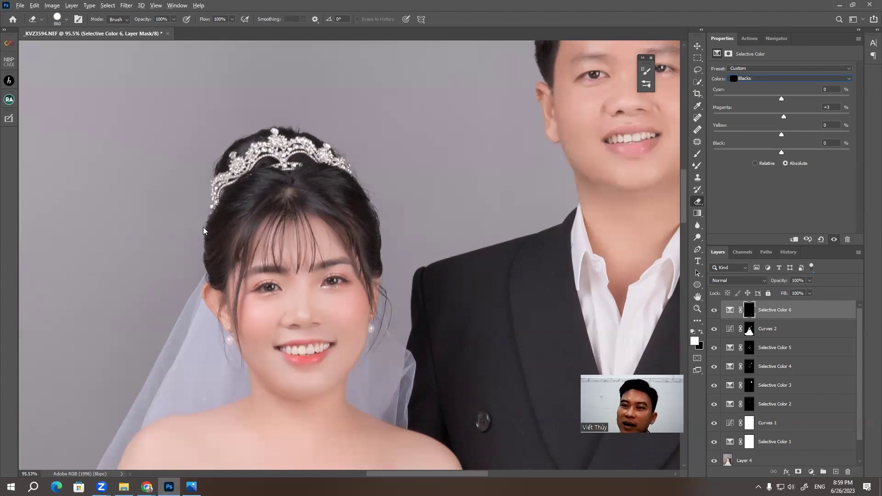
left_click_drag(246, 208, 154, 228)
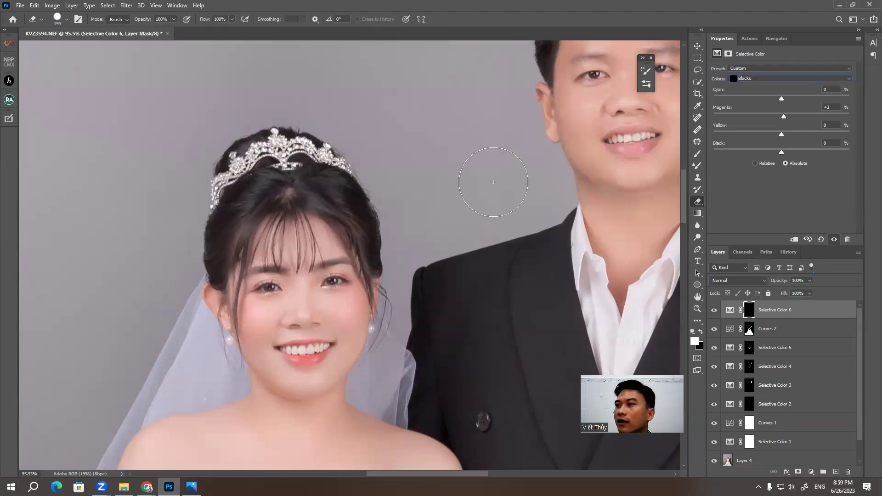
left_click(698, 153)
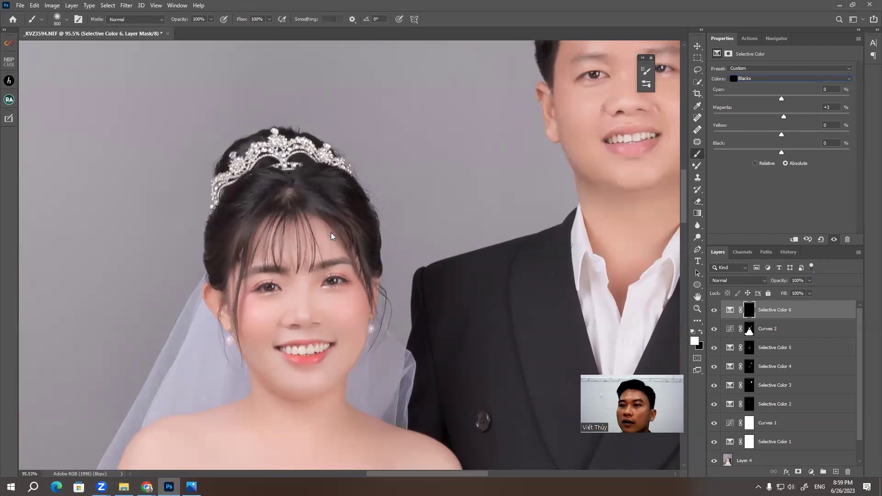
left_click_drag(389, 163, 302, 176)
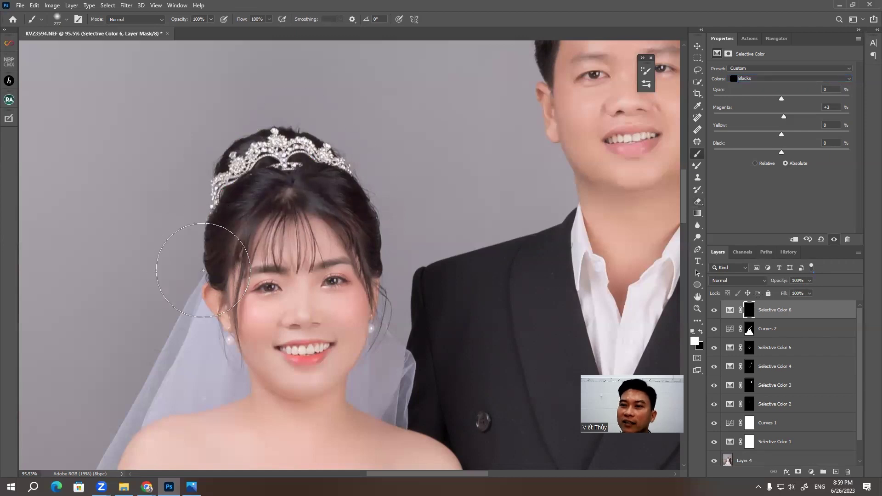
left_click_drag(397, 128, 236, 280)
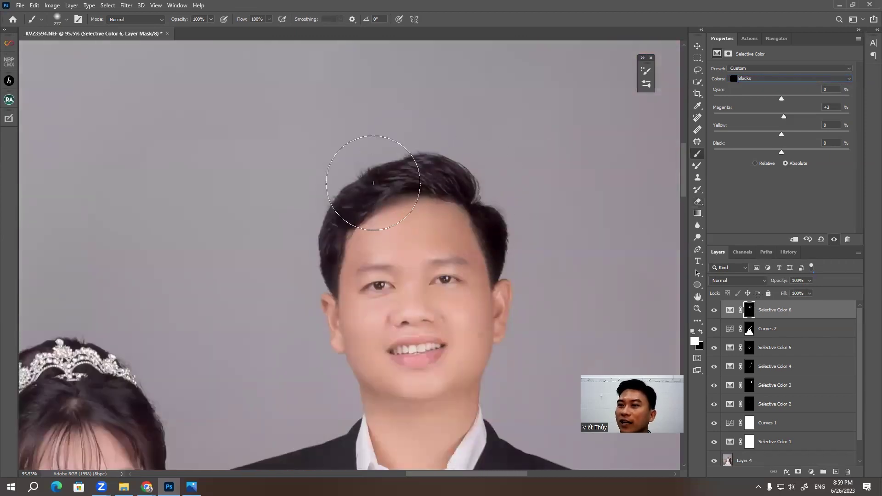
left_click_drag(402, 185, 467, 121)
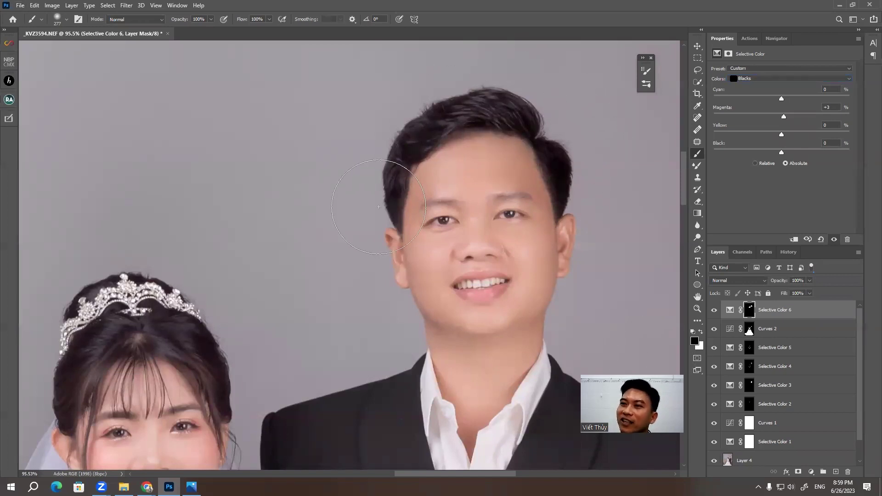
left_click_drag(379, 206, 519, 119)
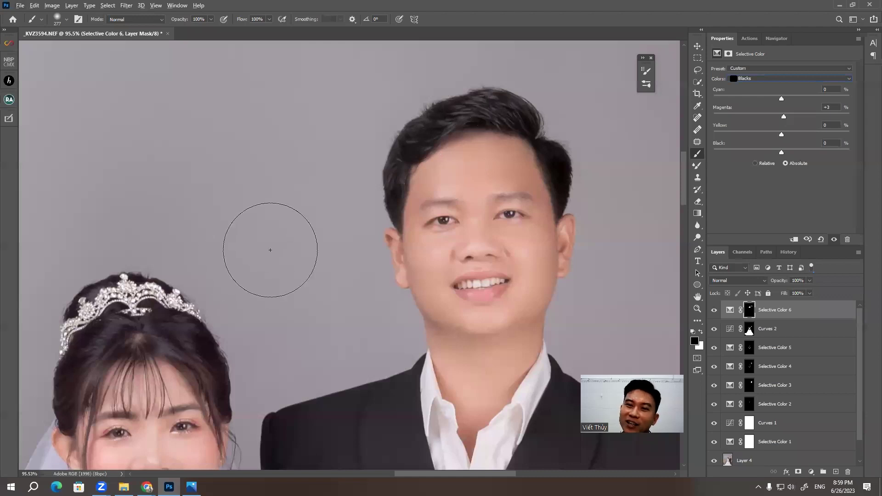
left_click_drag(187, 275, 306, 101)
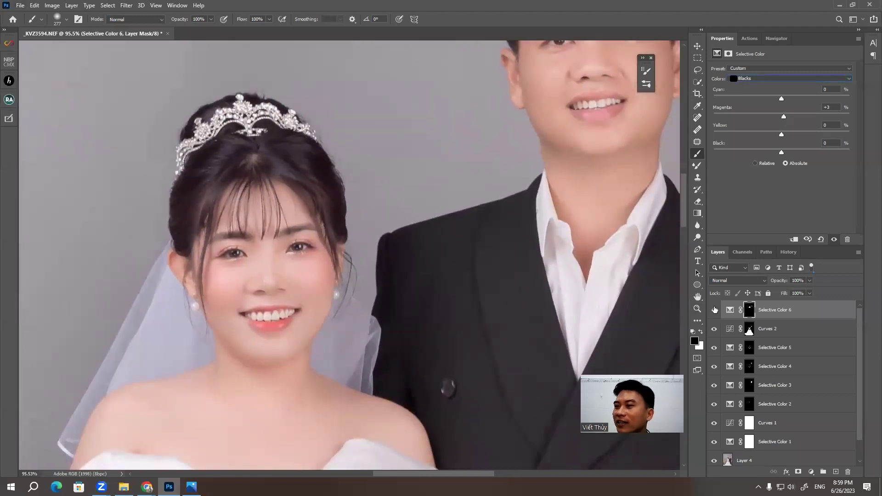
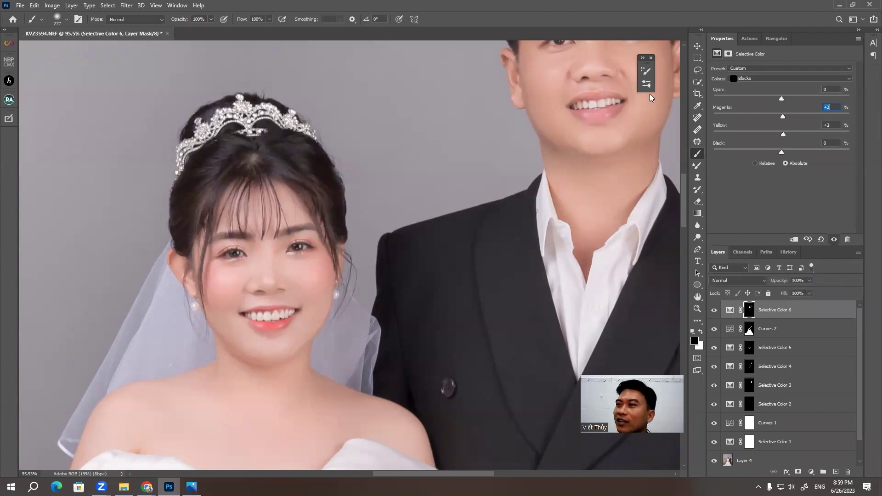
Switch to the Move tool and toggle Selective Color 6 off and on to compare the face
left_click(696, 48)
scroll(159, 162, "up", 5)
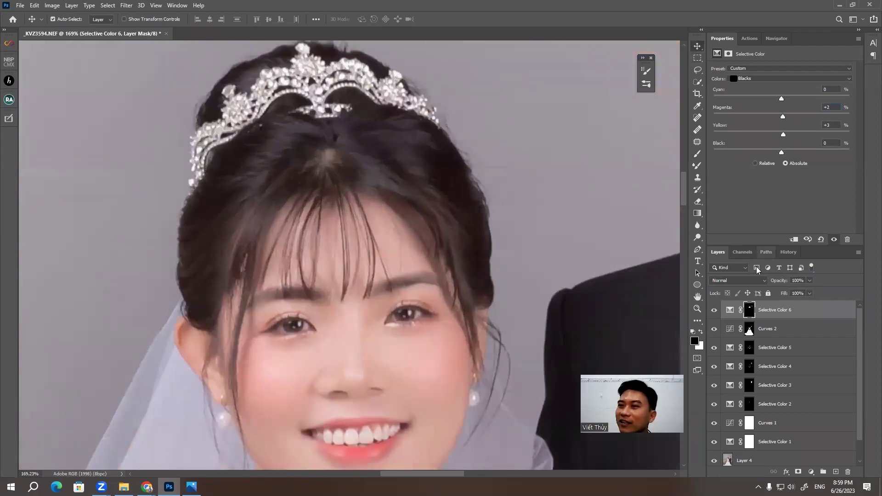
left_click(714, 311)
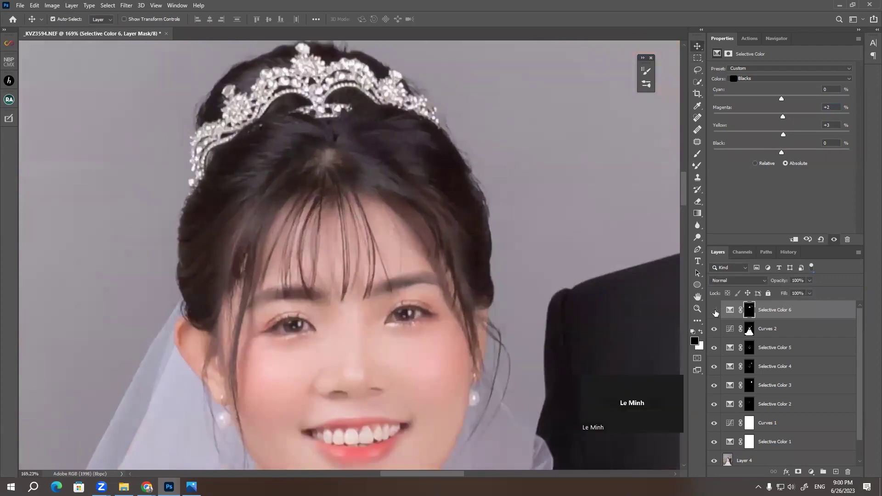
left_click(714, 311)
left_click(714, 311)
left_click(714, 311)
Select the Selective Color 3 adjustment layer and show its settings in Properties
scroll(220, 199, "down", 5)
scroll(321, 253, "down", 3)
scroll(413, 298, "down", 1)
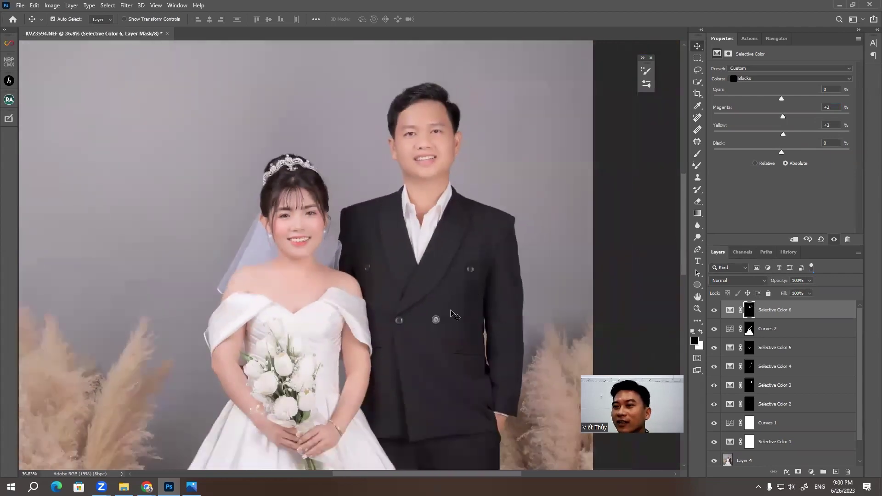
scroll(452, 314, "down", 2)
scroll(439, 264, "down", 2)
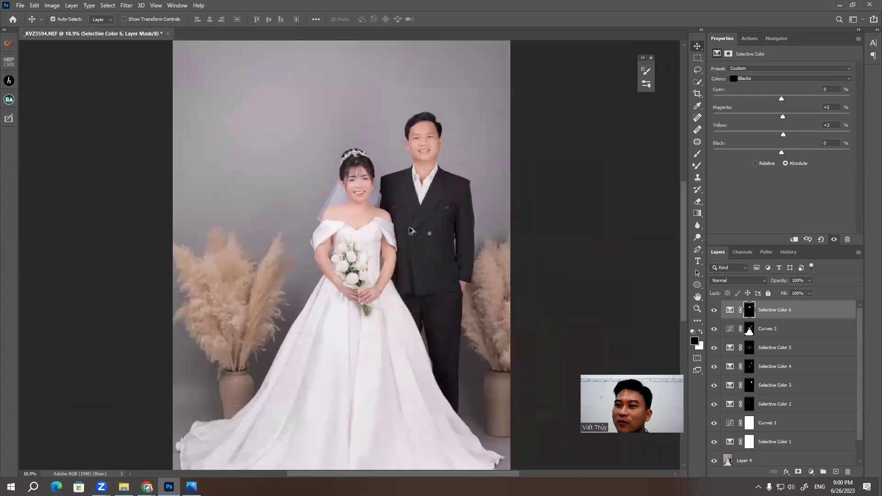
scroll(418, 241, "down", 2)
scroll(409, 267, "down", 1)
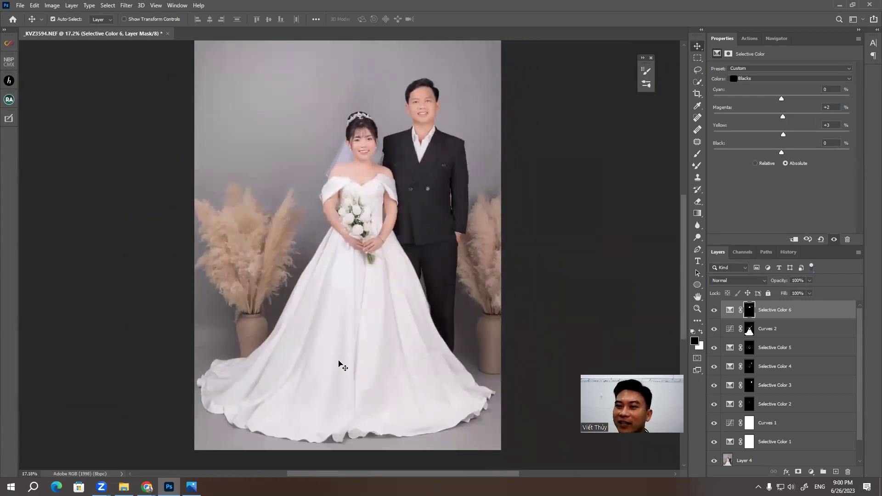
scroll(331, 370, "up", 1)
scroll(331, 369, "down", 1)
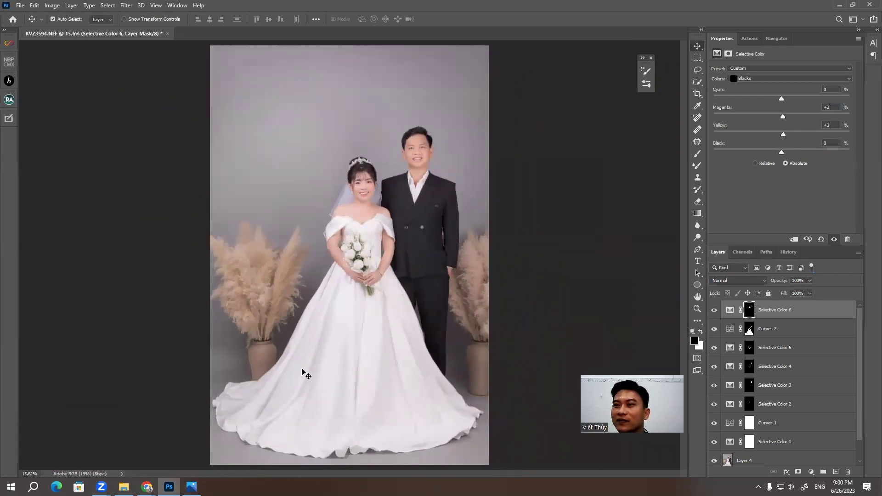
scroll(427, 126, "up", 1)
scroll(427, 124, "up", 2)
scroll(461, 172, "up", 1)
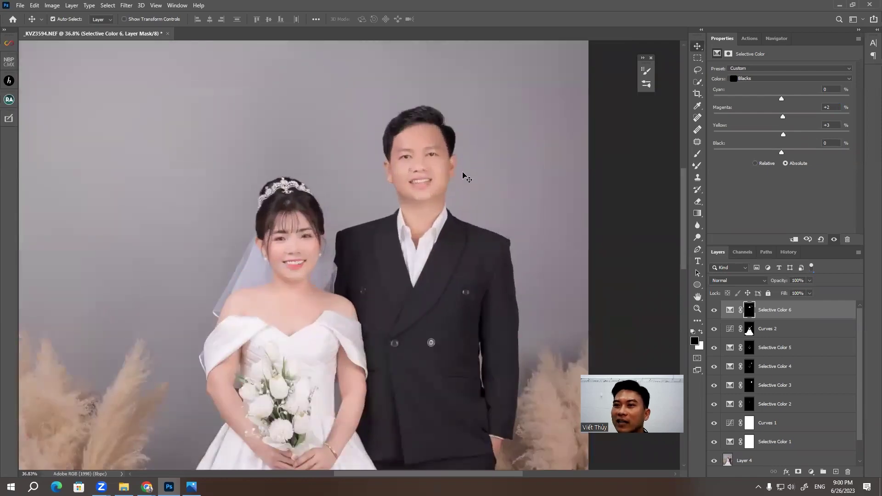
scroll(438, 145, "up", 2)
scroll(429, 161, "up", 1)
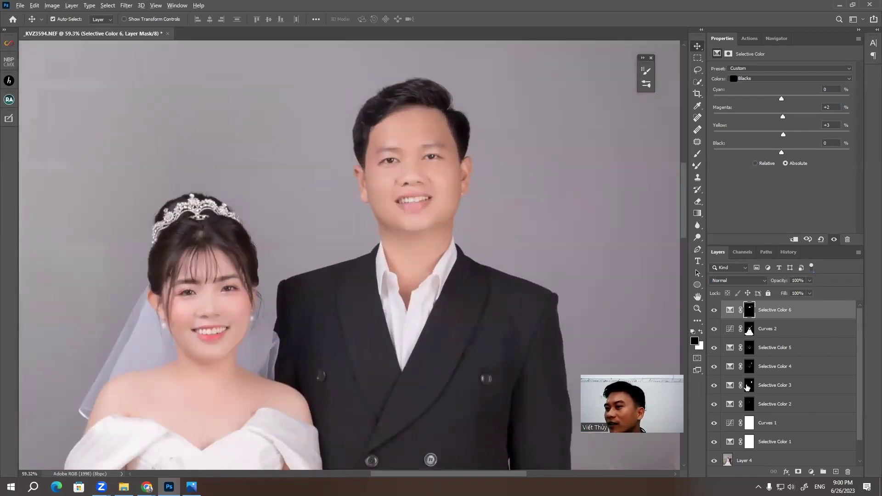
left_click(747, 387, "alt")
left_click(747, 388, "alt")
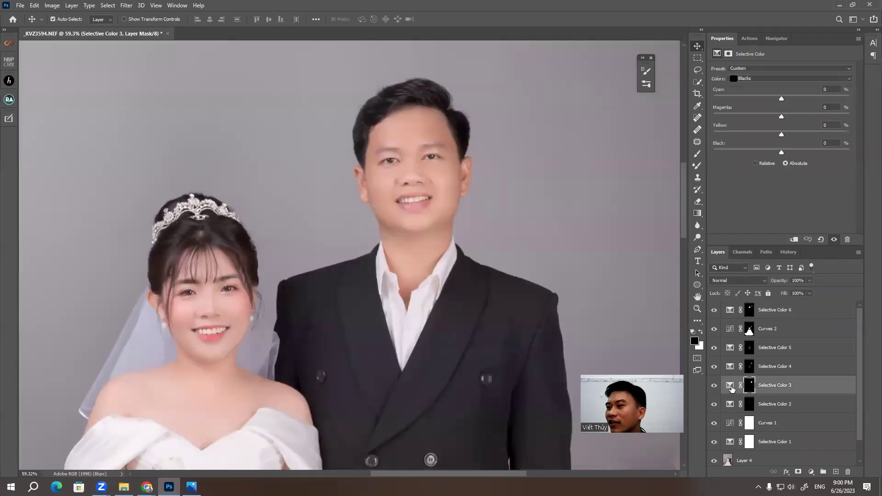
left_click(730, 387)
Target Yellows in Selective Color 3 and reduce their yellow, leaving Black at 0
left_click(741, 78)
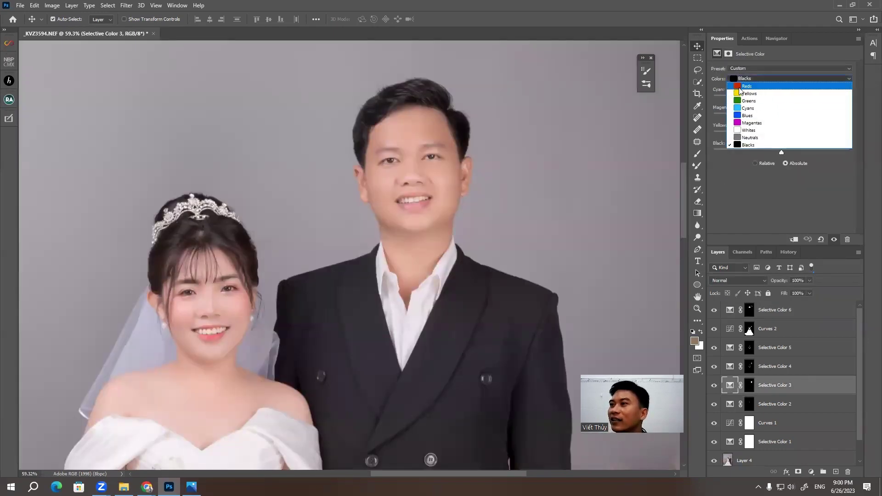
left_click(753, 84)
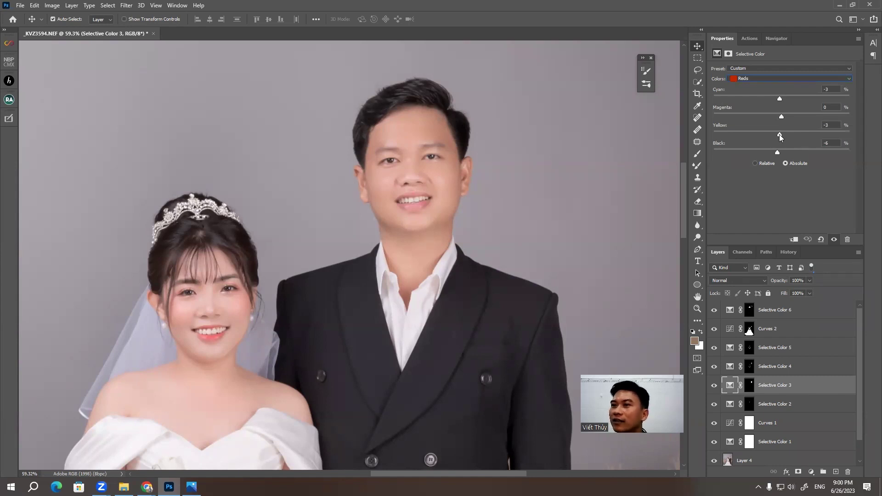
left_click(745, 79)
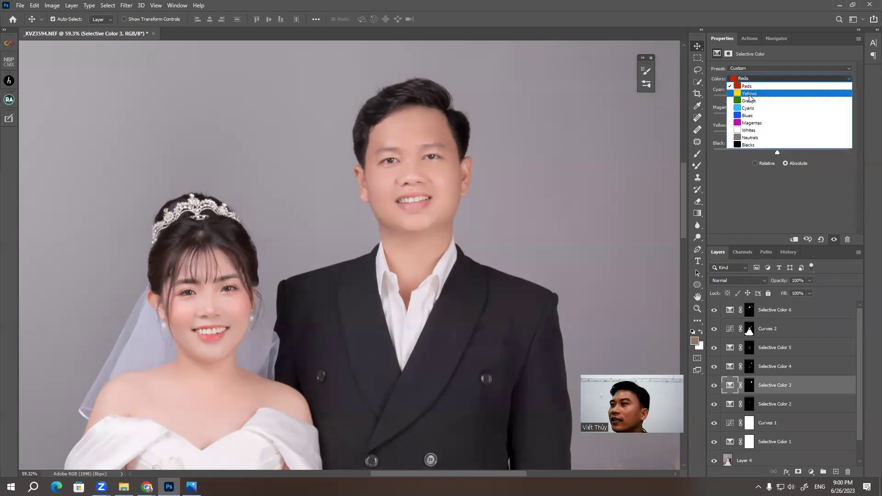
left_click_drag(783, 134, 779, 134)
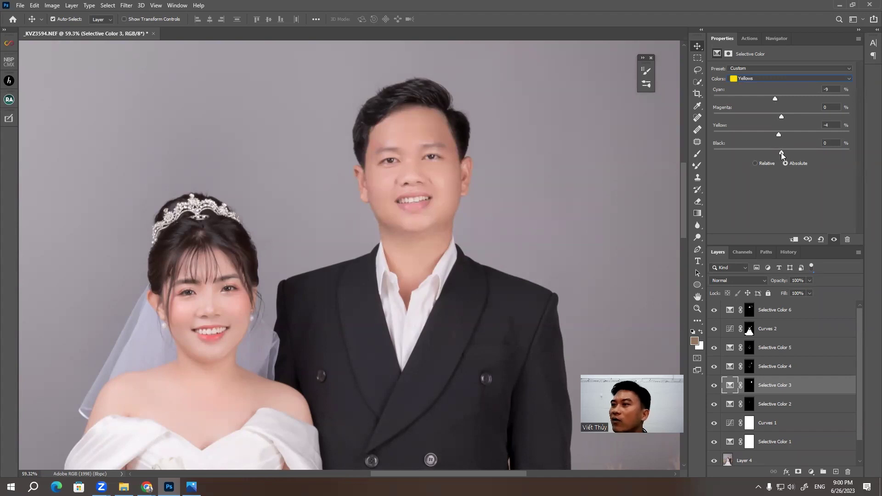
left_click_drag(781, 152, 782, 151)
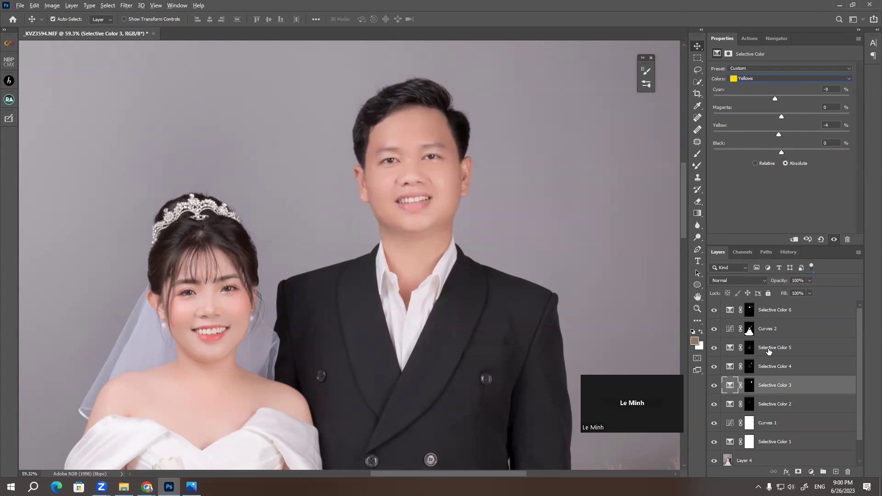
scroll(859, 345, "down", 2)
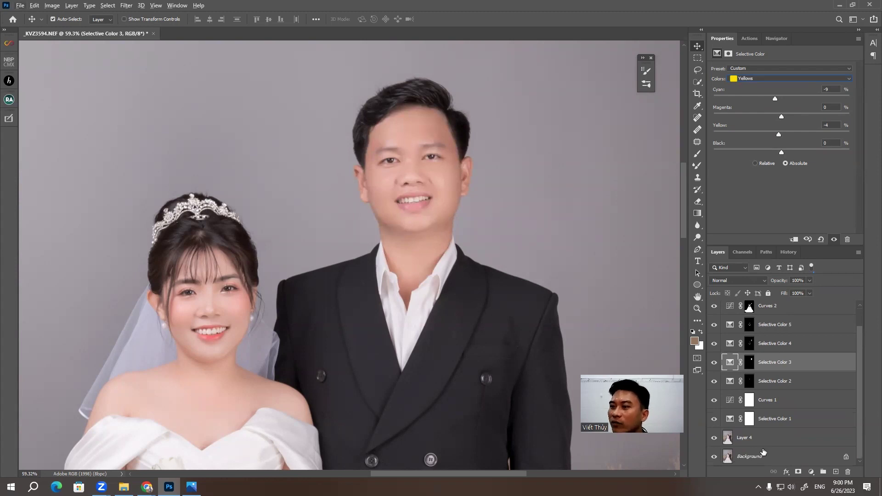
Select the Background layer and fit the whole photo in the window
left_click(744, 456)
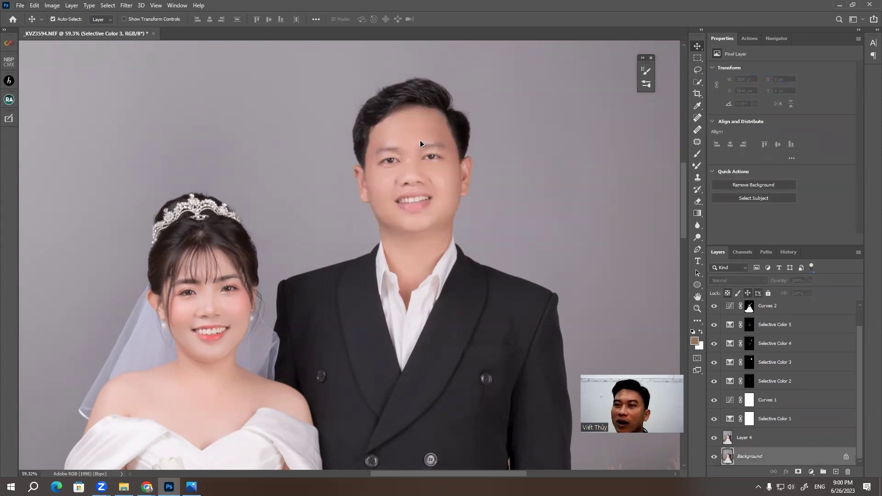
key("ctrl+0")
scroll(383, 221, "down", 1)
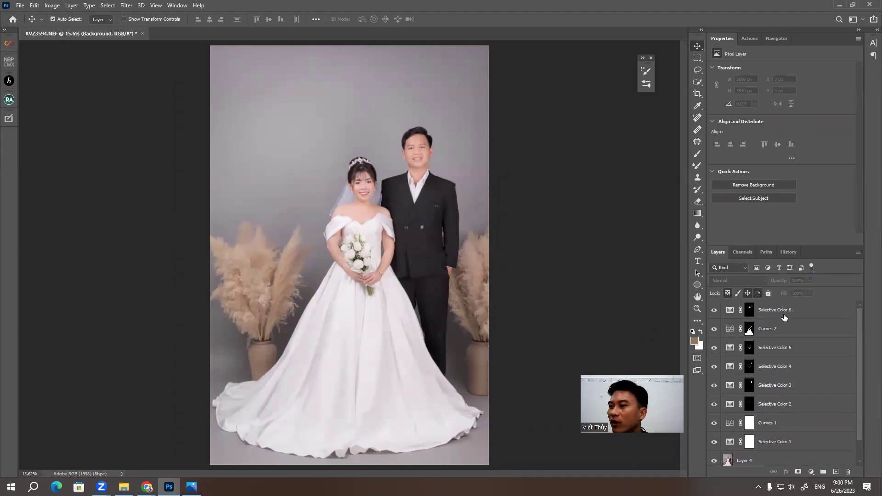
Select all layers from Selective Color 6 down to Selective Color 1, including both Curves
left_click(781, 311)
left_click(774, 330, "shift")
left_click(776, 350, "shift")
left_click(769, 368, "shift")
left_click(765, 386, "shift")
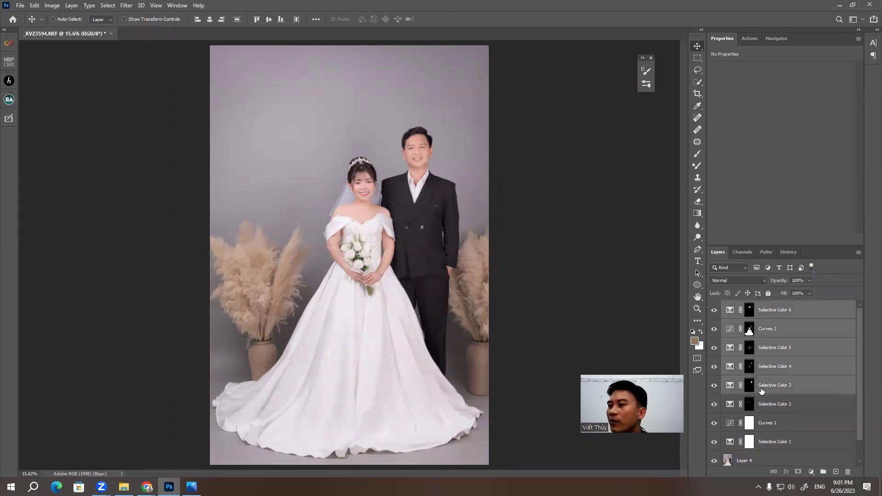
left_click(763, 404, "shift")
left_click(767, 429, "shift")
left_click(773, 444, "shift")
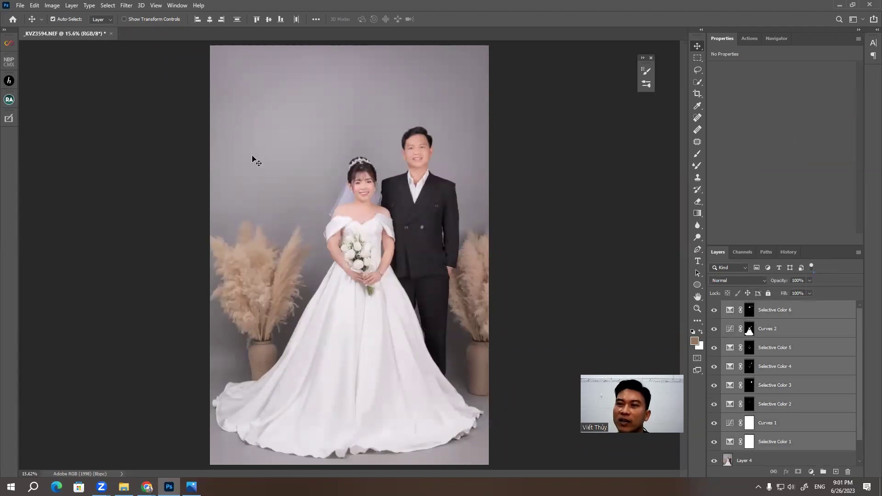
left_click(749, 329, "alt")
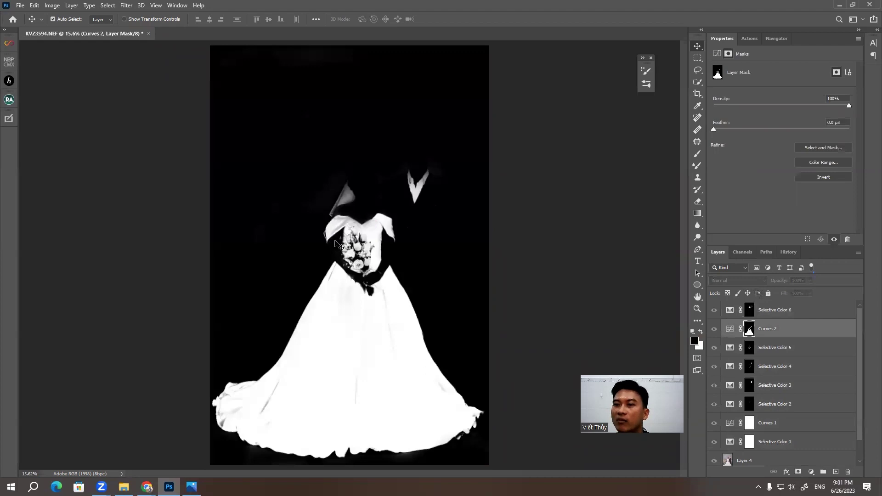
key("b")
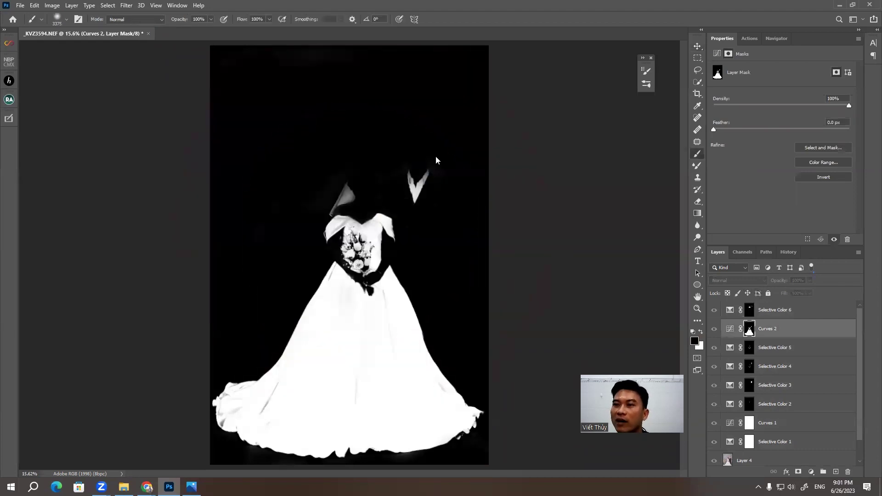
left_click_drag(437, 157, 337, 340)
key("ctrl+z")
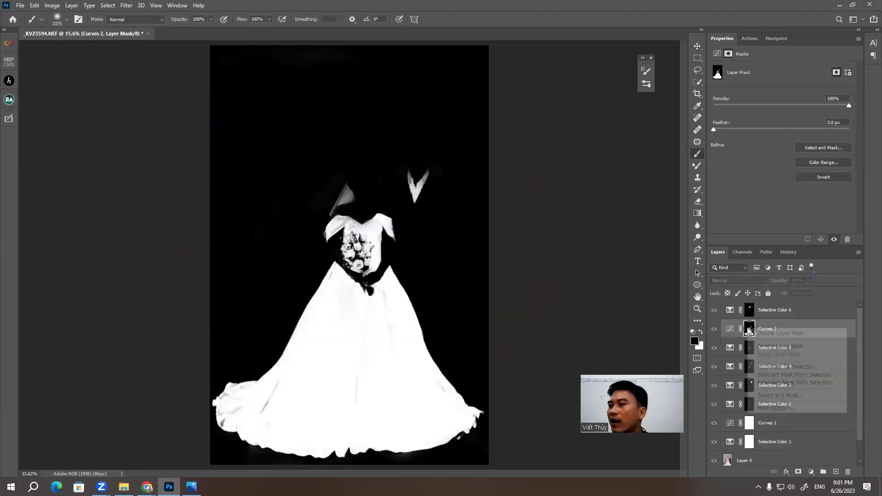
right_click(749, 329)
left_click(781, 347)
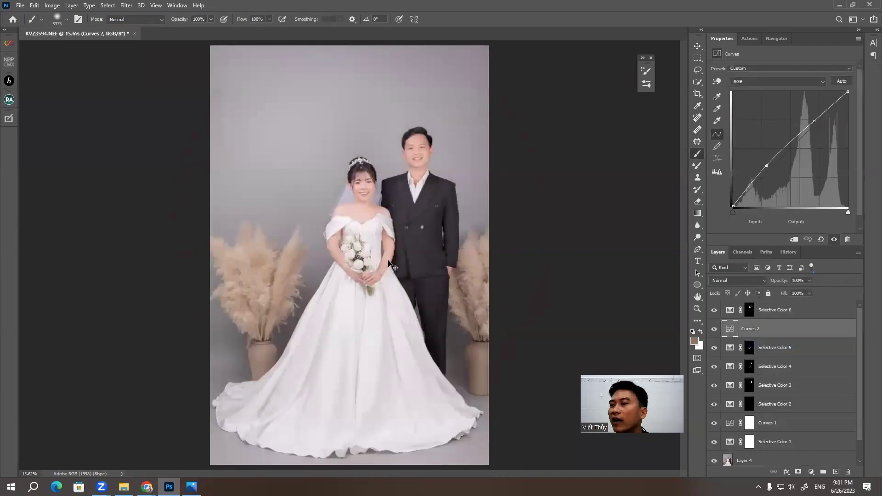
key("ctrl+z")
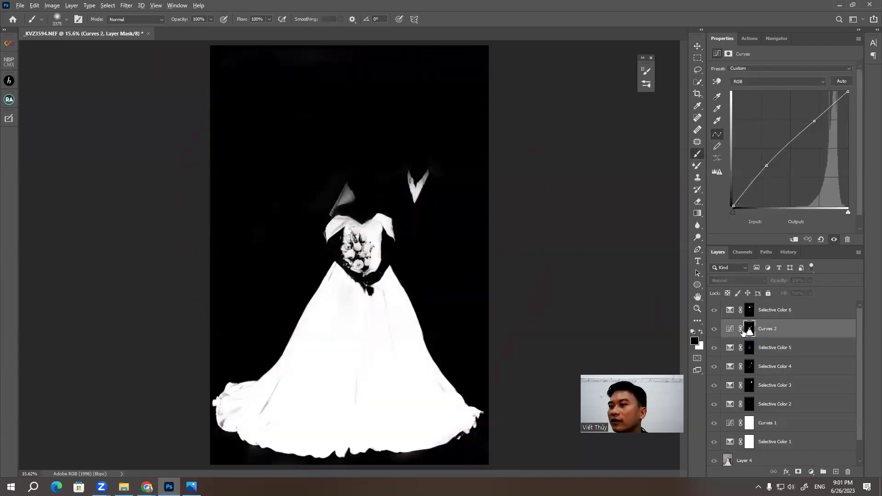
left_click(749, 328)
scroll(388, 267, "down", 2)
scroll(388, 266, "up", 1)
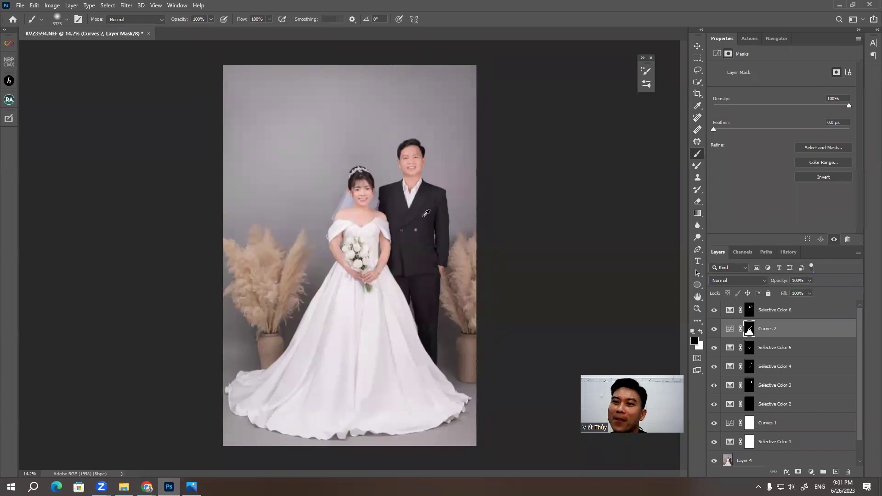
scroll(362, 110, "up", 4)
scroll(370, 113, "down", 3)
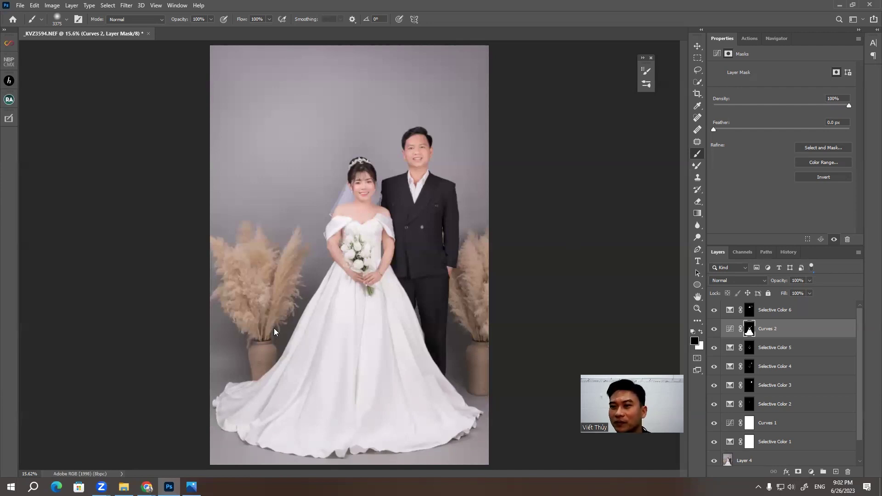
Zoom in and pan across the bride's face to inspect her retouched smile
scroll(363, 187, "up", 3)
scroll(365, 221, "up", 3)
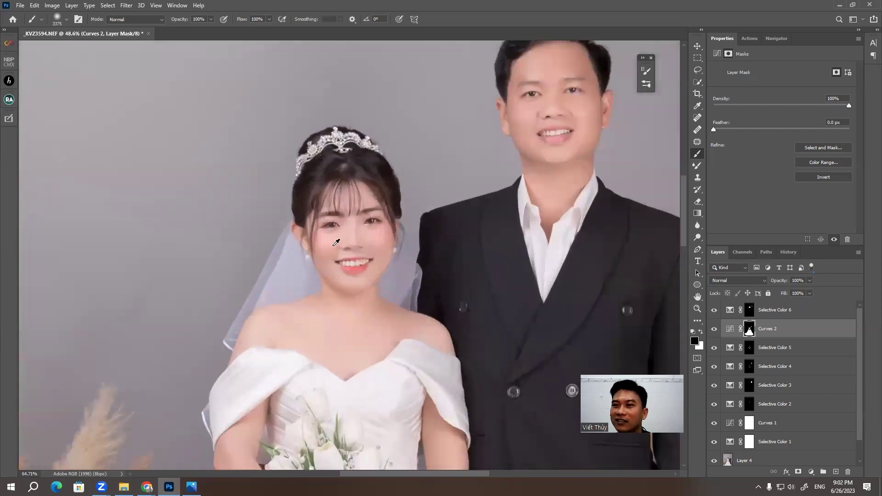
scroll(368, 255, "up", 3)
scroll(368, 254, "up", 1)
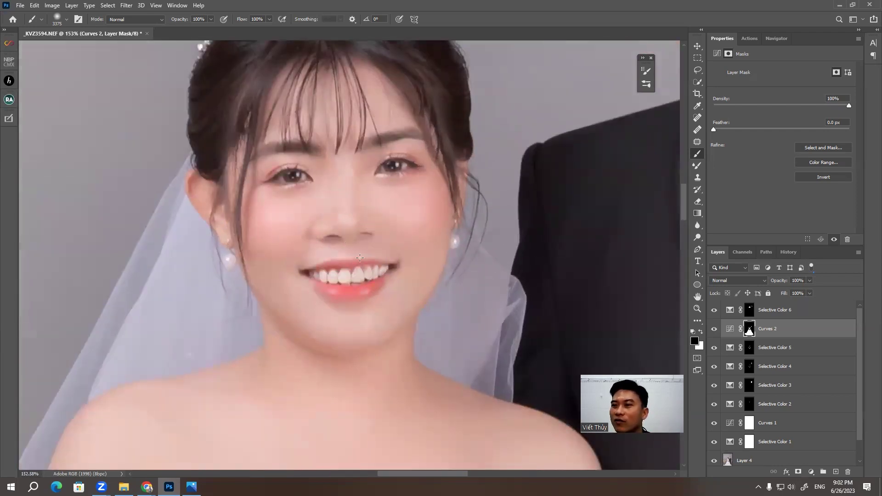
mouse_move(409, 231)
left_mouse_down()
mouse_move(325, 285)
mouse_move(321, 298)
left_mouse_up()
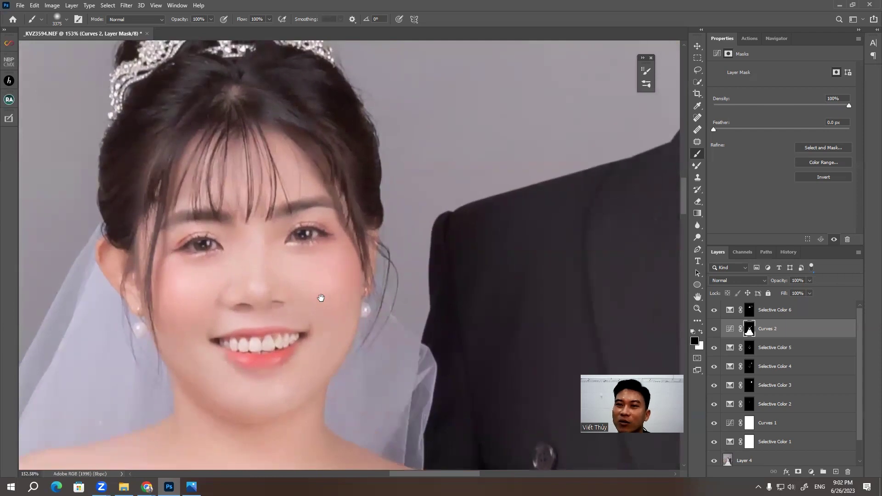
Zoom out to the whole couple and select the Selective Color 6 layer
scroll(776, 385, "down", 1)
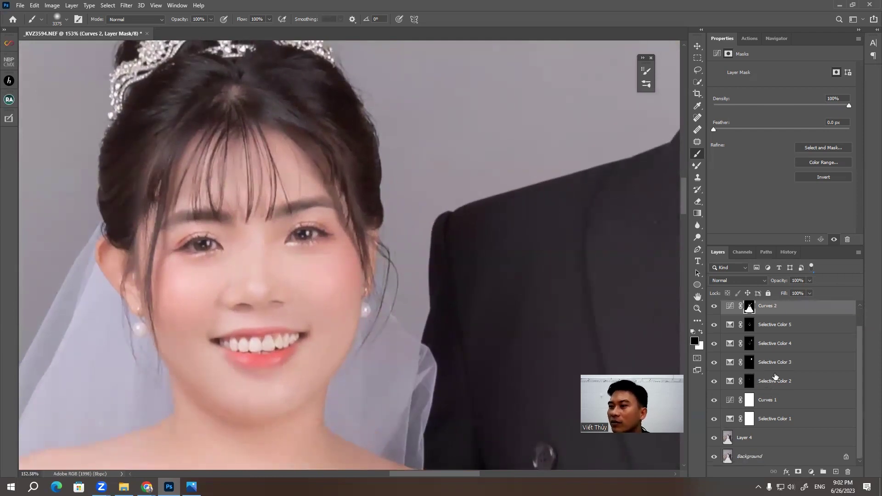
scroll(373, 310, "down", 1)
scroll(374, 310, "down", 2)
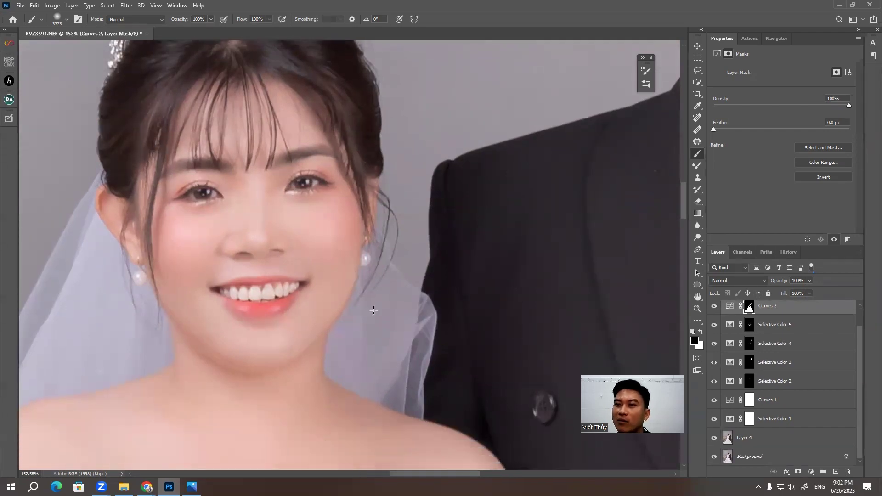
scroll(373, 310, "down", 1)
scroll(379, 281, "down", 1, "alt")
scroll(393, 282, "down", 1, "alt")
scroll(467, 284, "down", 1)
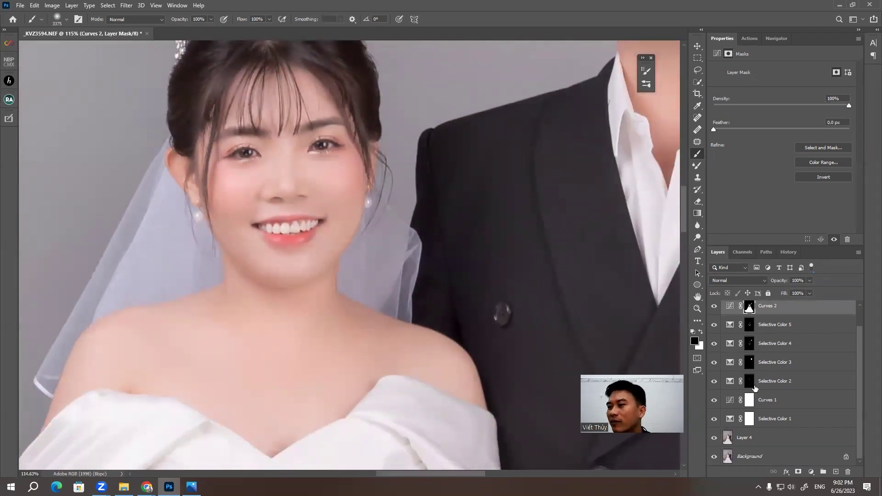
scroll(758, 385, "up", 1)
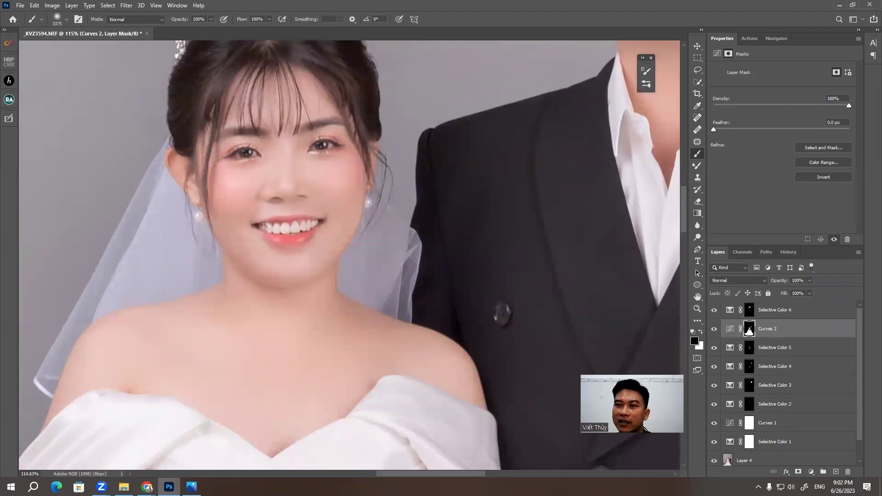
scroll(362, 254, "down", 3, "alt")
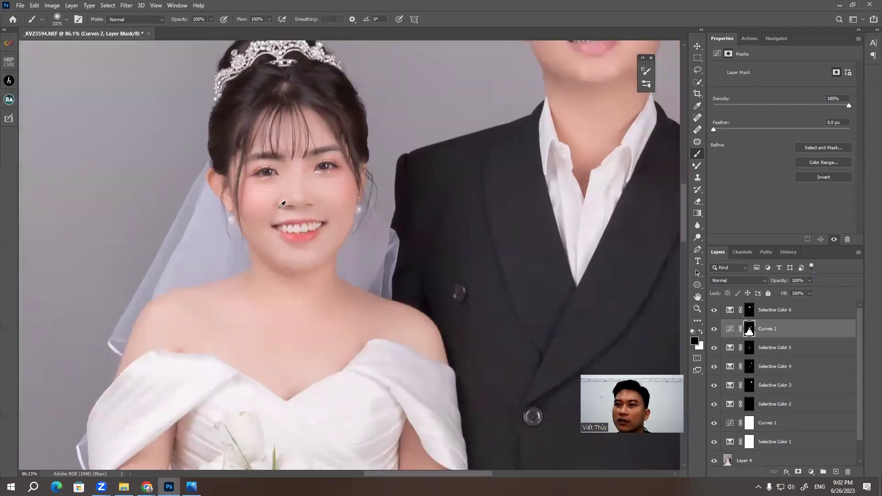
left_click(776, 311)
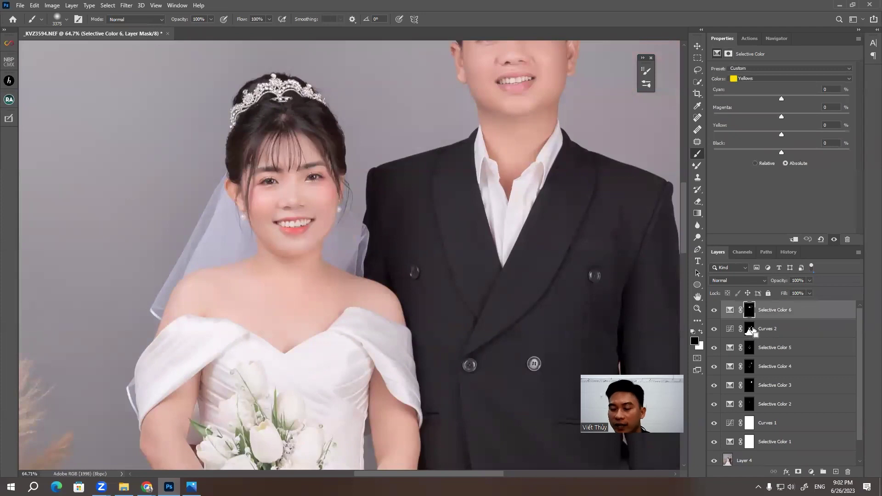
Stamp visible layers into Layer 5, convert it to a smart object, and launch Liquify
key("ctrl+shift+alt+n")
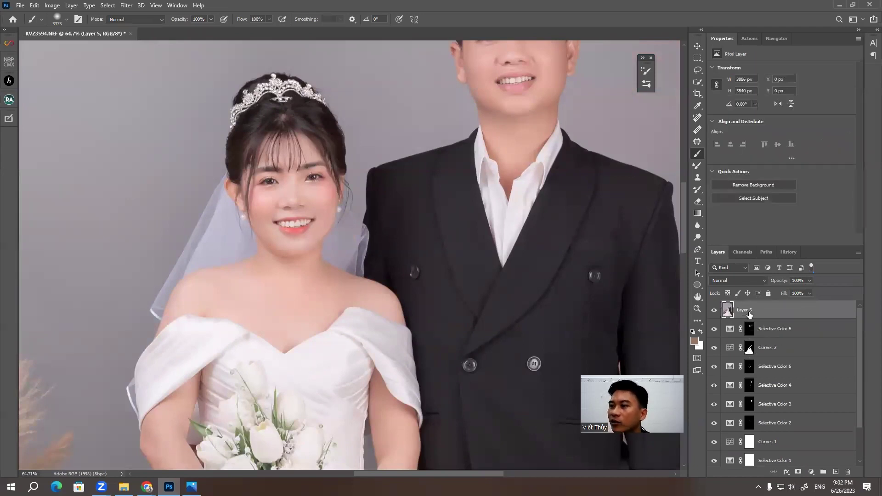
right_click(754, 311)
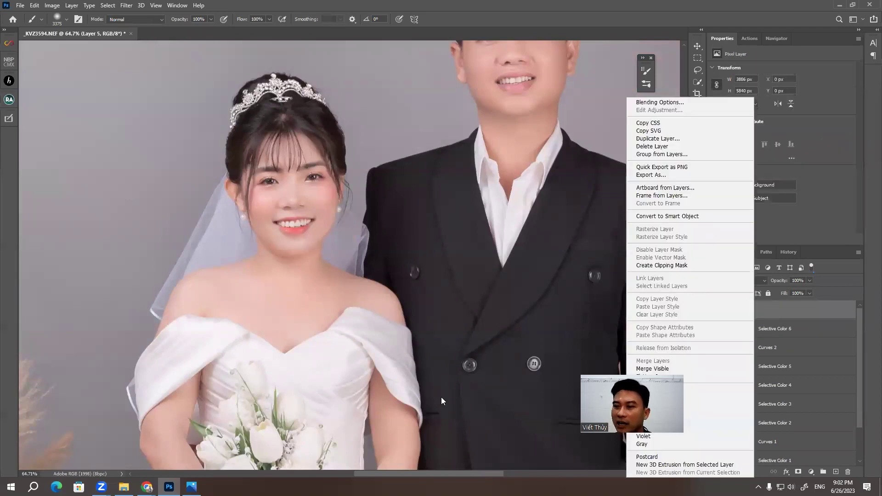
left_click(654, 216)
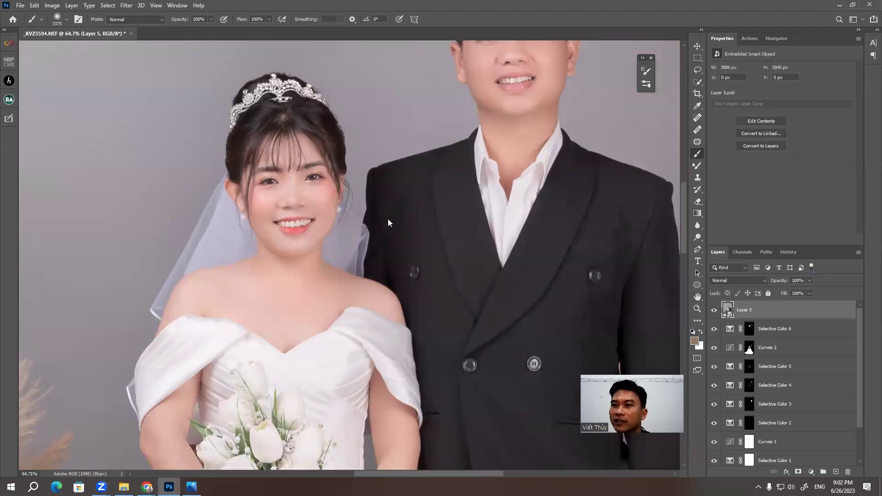
key("ctrl+shift+x")
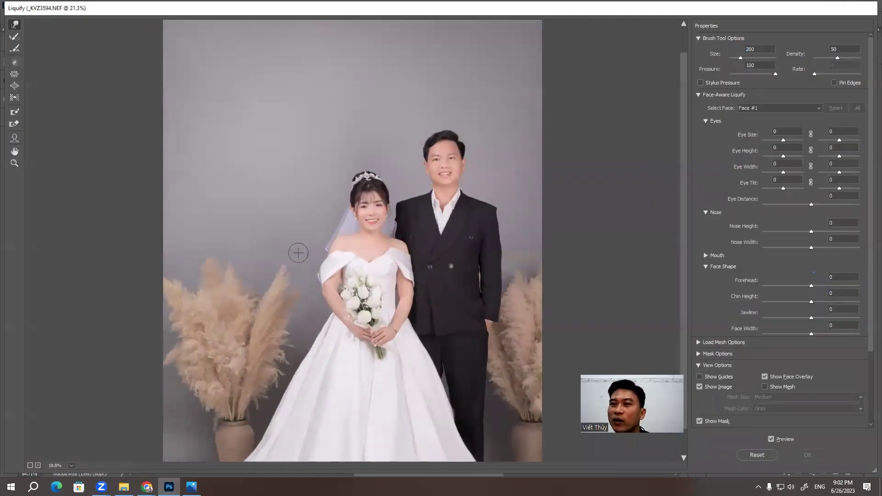
Resize the Forward Warp brush and push the bride's upper arm inward
scroll(298, 253, "up", 1)
scroll(319, 268, "up", 1)
scroll(299, 157, "up", 1)
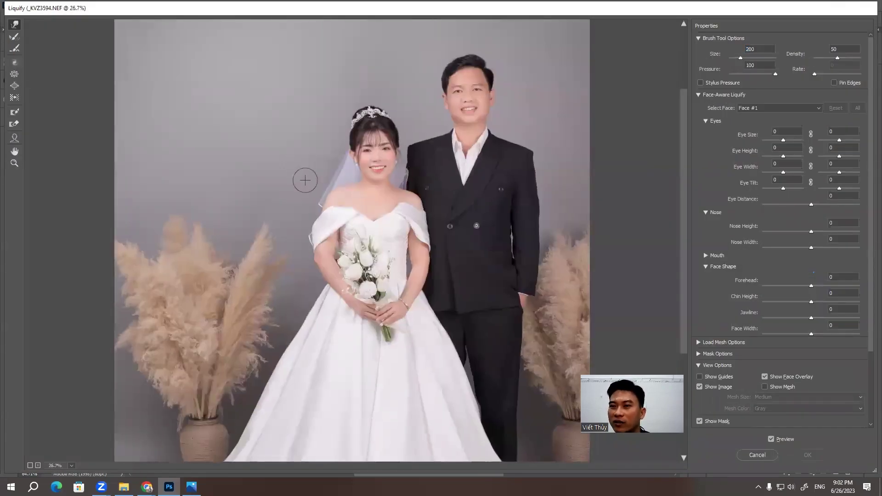
key("bracketright")
key("bracketright")
key("bracketright")
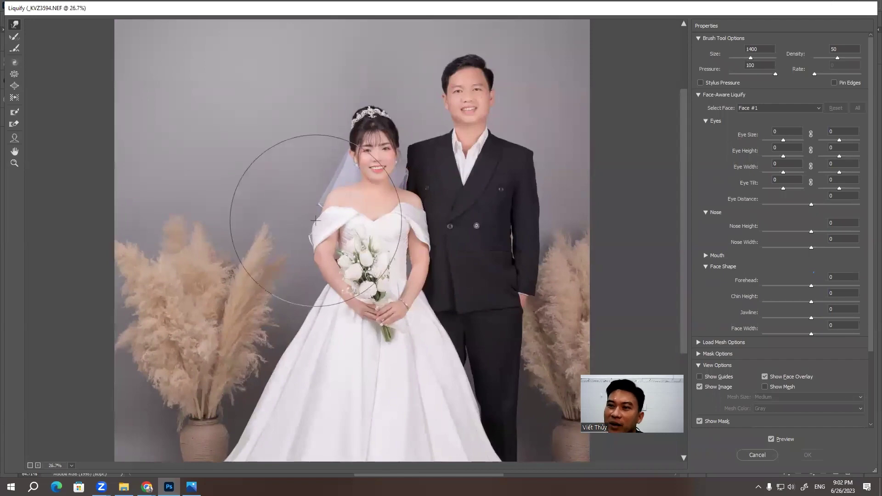
key("bracketleft")
key("bracketleft")
key("bracketleft")
key("bracketleft")
key("bracketleft")
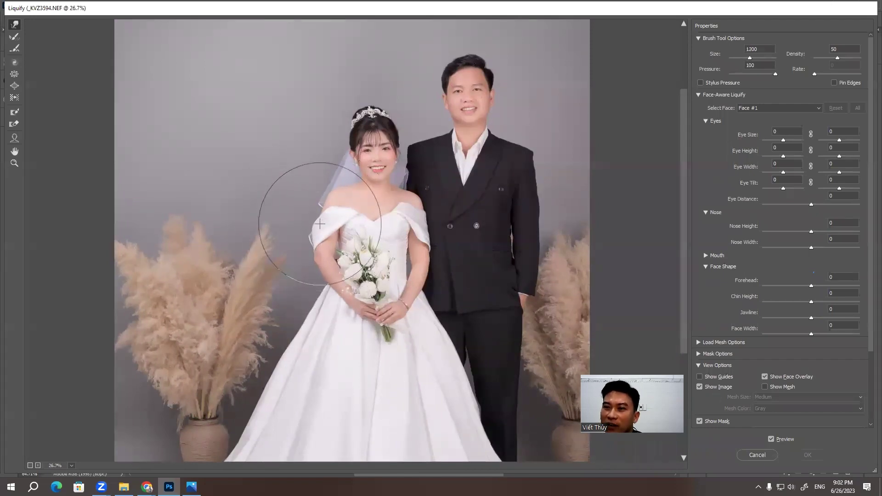
key("bracketleft")
key("bracketright")
key("bracketright")
key("bracketright")
key("bracketright")
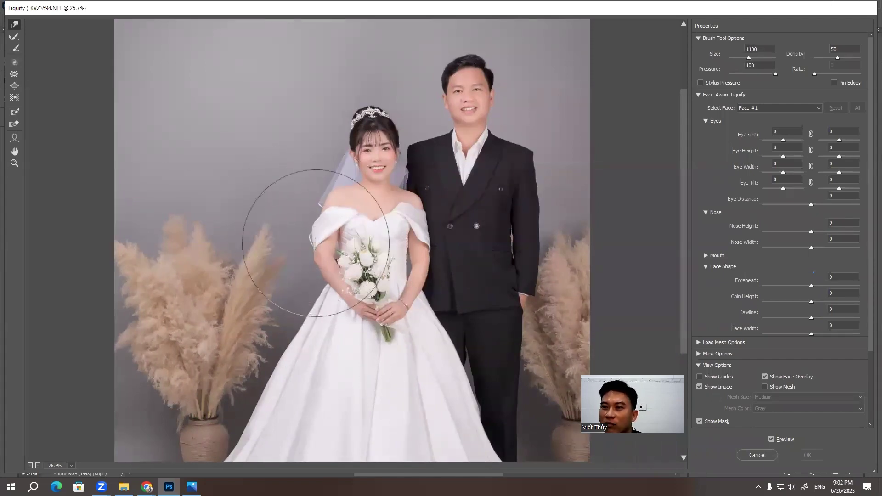
key("bracketright")
key("bracketright")
left_click_drag(322, 244, 327, 244)
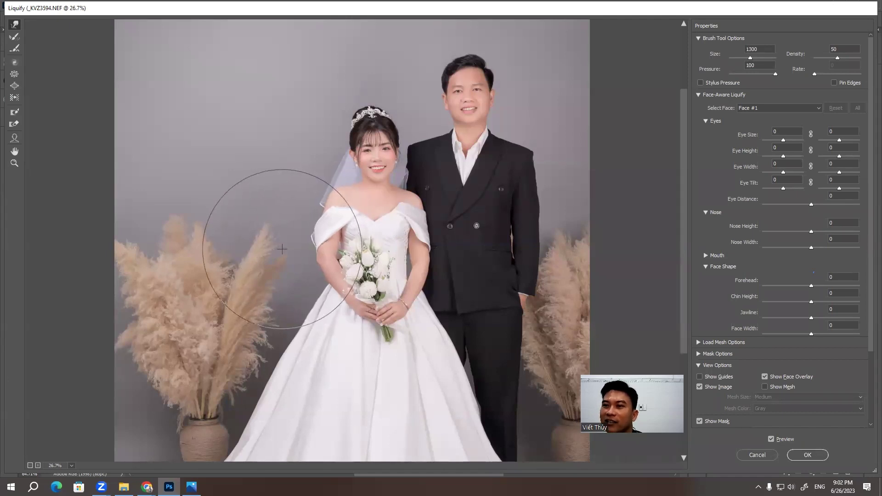
key("bracketleft")
key("bracketleft")
key("bracketleft")
key("bracketleft")
key("bracketleft")
key("bracketleft")
key("bracketleft")
key("bracketleft")
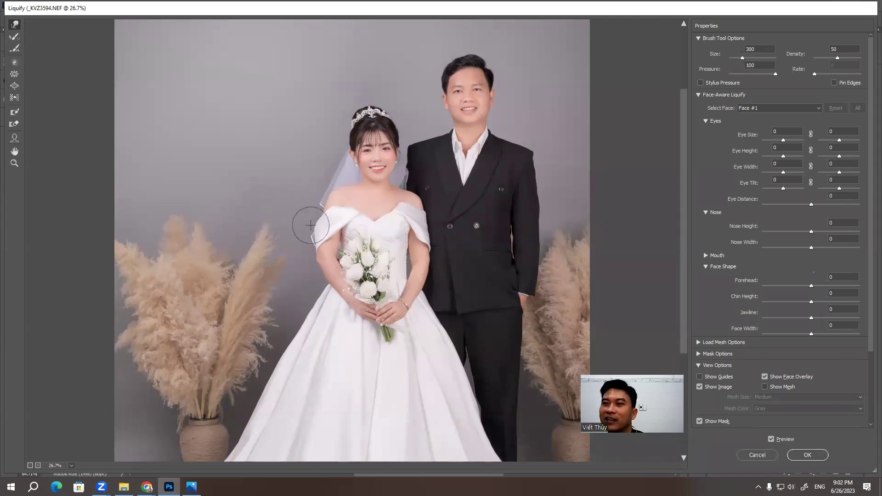
key("bracketleft")
key("bracketleft")
Zoom in on the sleeve and fine-tune the warp brush size for the arm edge
scroll(299, 232, "up", 1, "alt")
scroll(285, 227, "up", 1, "alt")
scroll(275, 227, "up", 1, "alt")
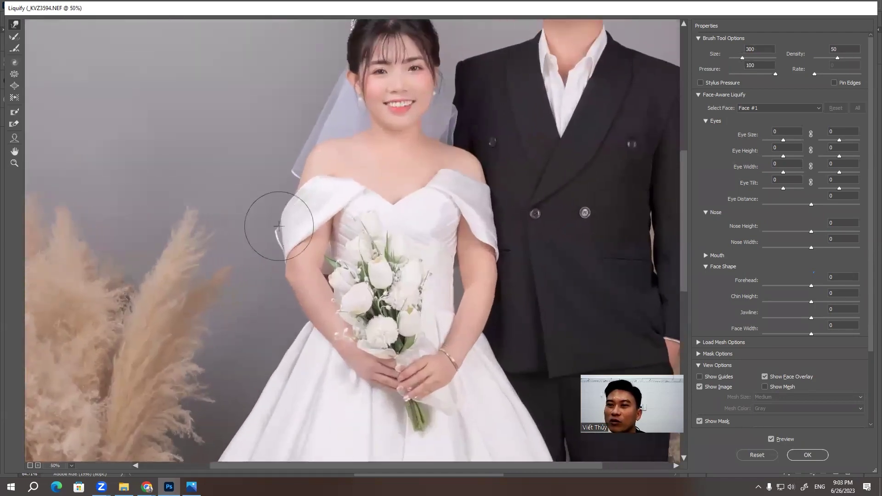
scroll(228, 205, "up", 1, "alt")
scroll(230, 207, "up", 1, "alt")
scroll(238, 231, "up", 1, "alt")
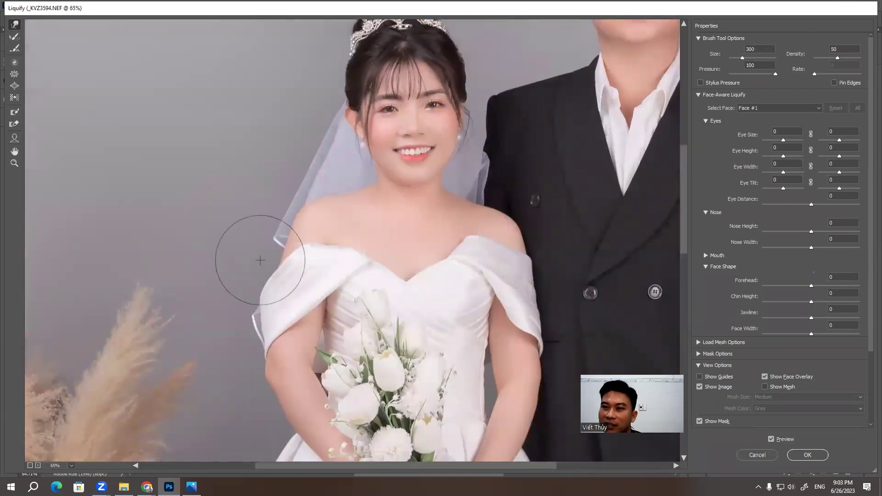
key("bracketright")
key("bracketright")
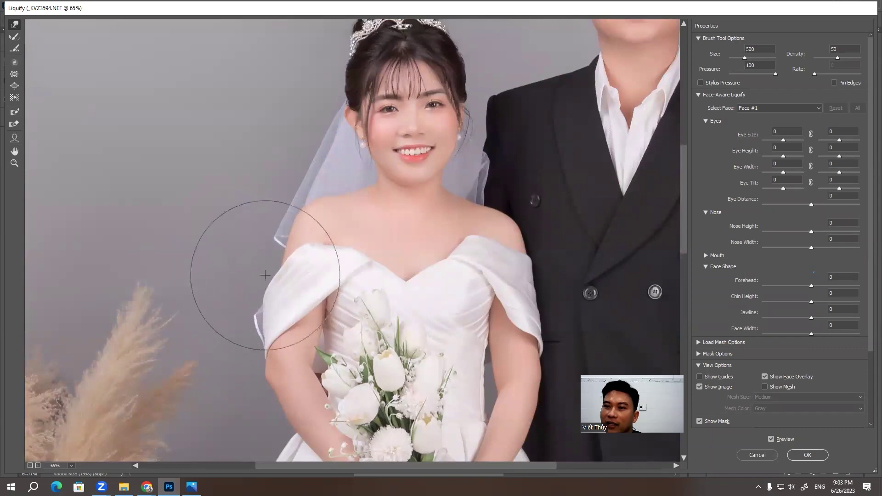
key("bracketleft")
key("bracketleft")
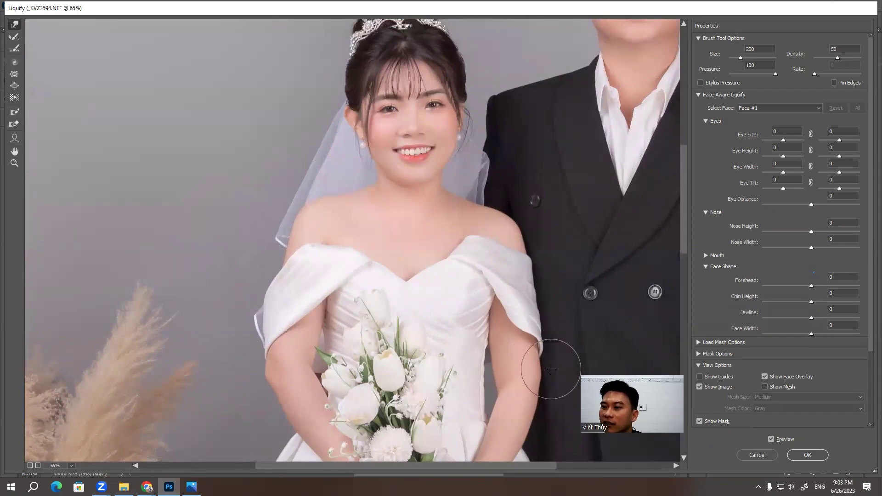
scroll(545, 363, "down", 3)
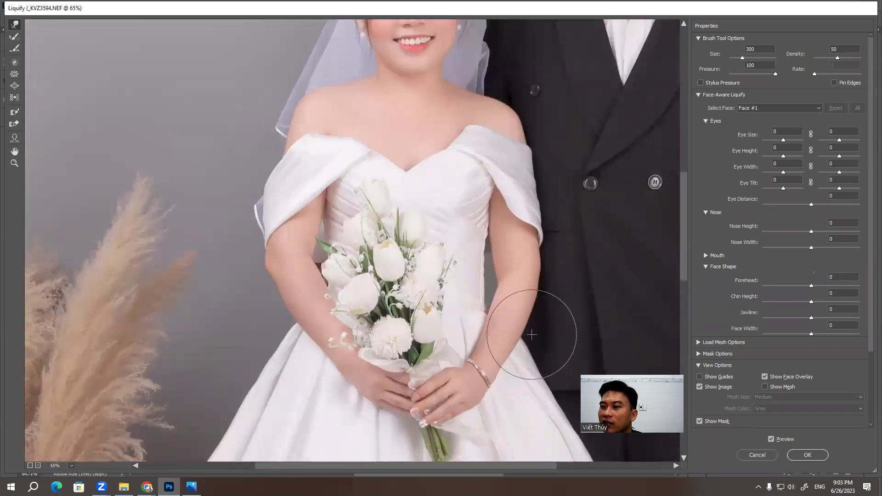
key("bracketleft")
key("bracketleft")
key("bracketleft")
key("bracketleft")
key("bracketleft")
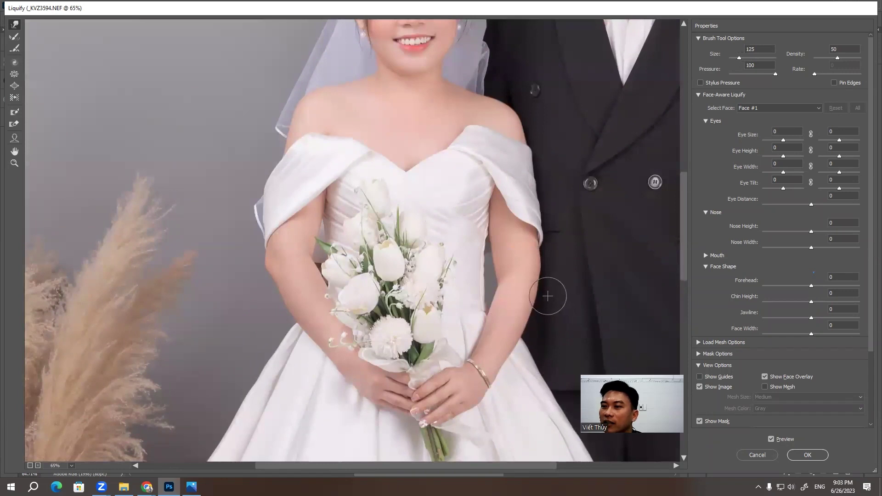
key("bracketleft")
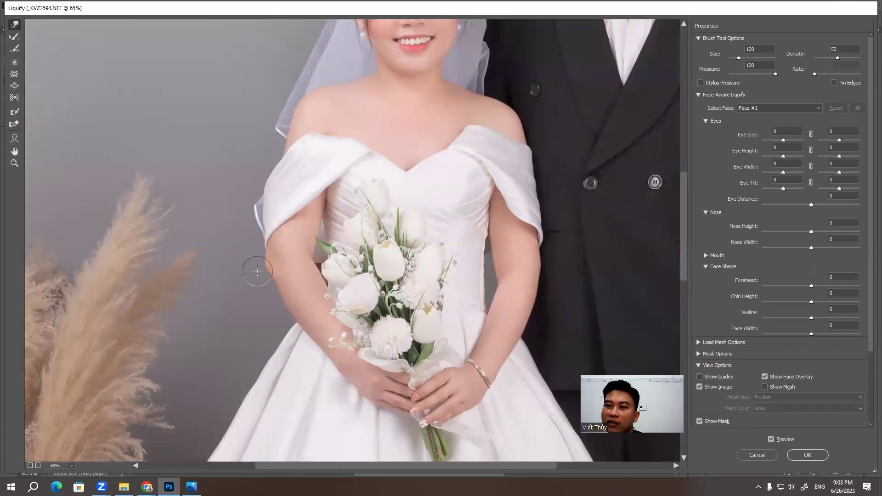
key("bracketright")
key("bracketright")
key("bracketright")
key("bracketright")
key("bracketright")
key("bracketright")
key("bracketright")
Zoom out along the skirt, settling the warp brush near 400 for the dress edge
scroll(289, 330, "down", 2)
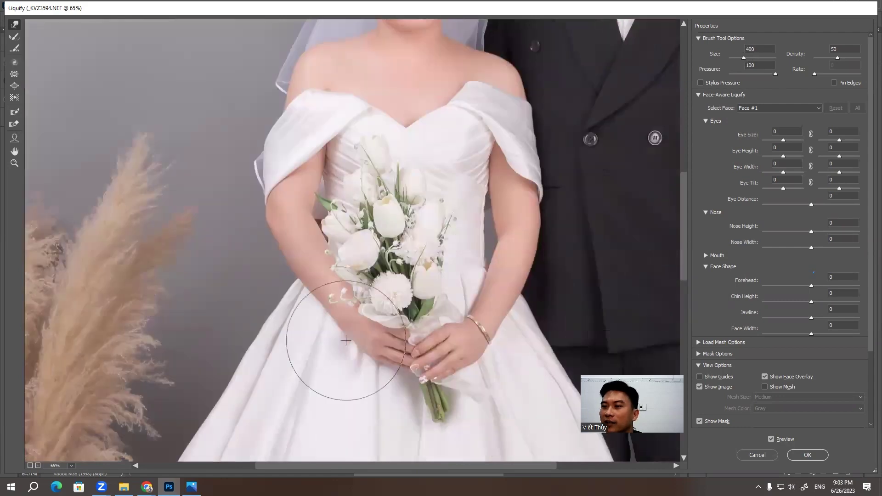
scroll(284, 312, "down", 2)
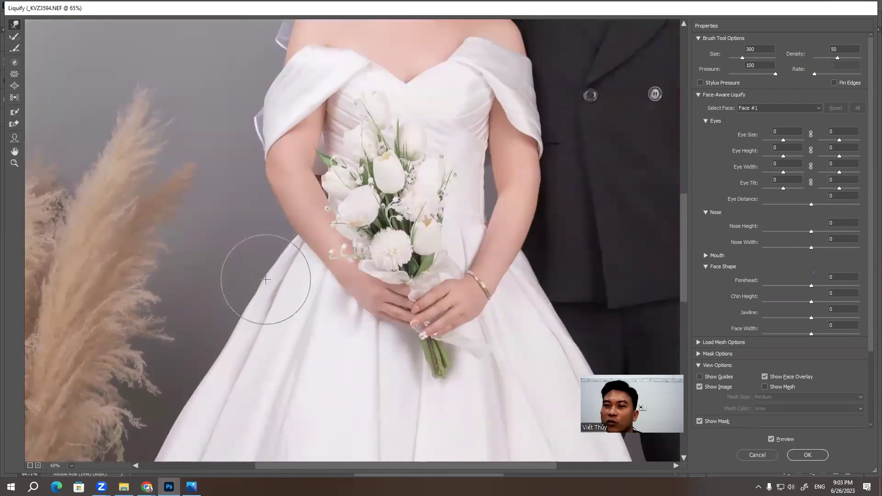
scroll(257, 276, "down", 3)
key("bracketright")
key("bracketright")
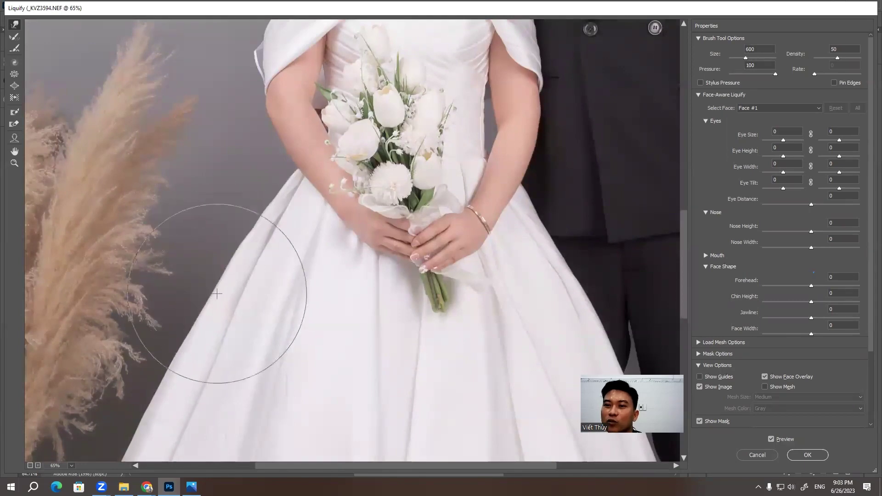
key("bracketleft")
key("bracketleft")
key("bracketleft")
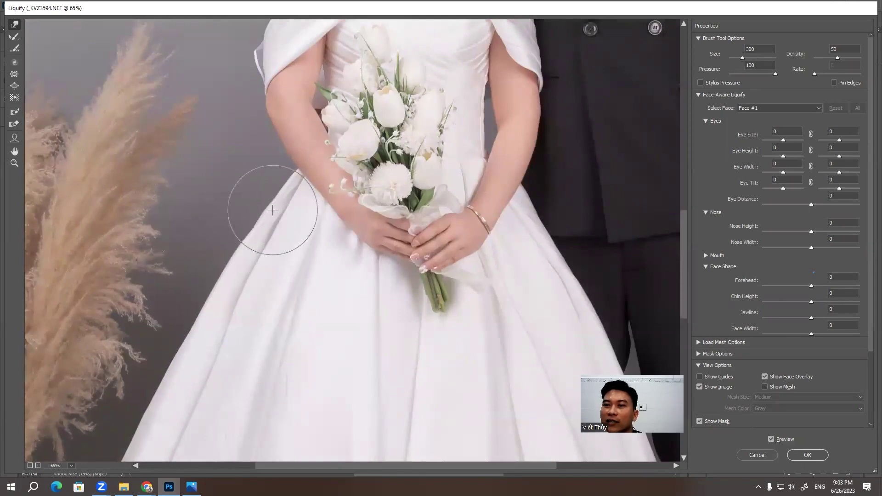
scroll(229, 275, "down", 3)
key("bracketright")
key("bracketright")
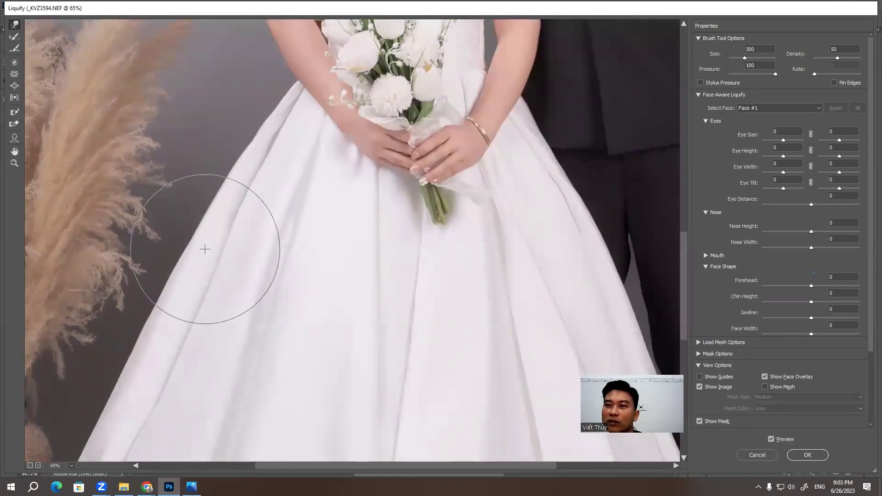
scroll(204, 249, "down", 2)
key("bracketleft")
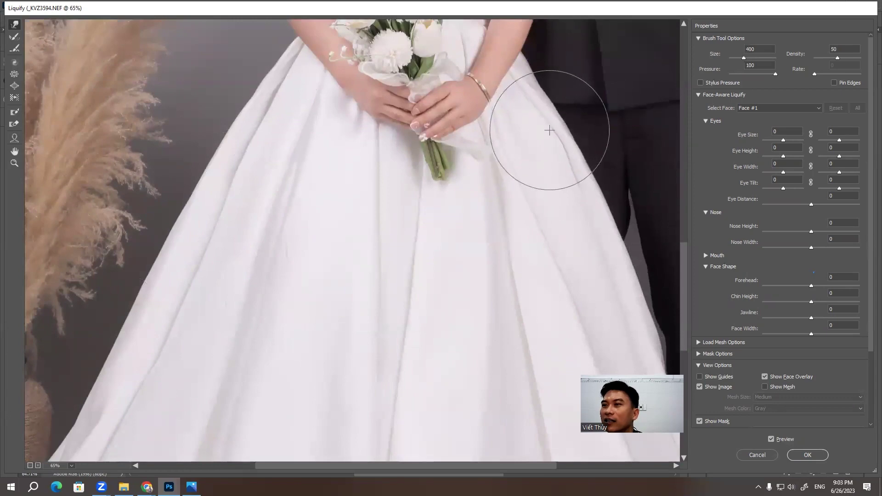
scroll(484, 256, "down", 3)
scroll(49, 285, "down", 3)
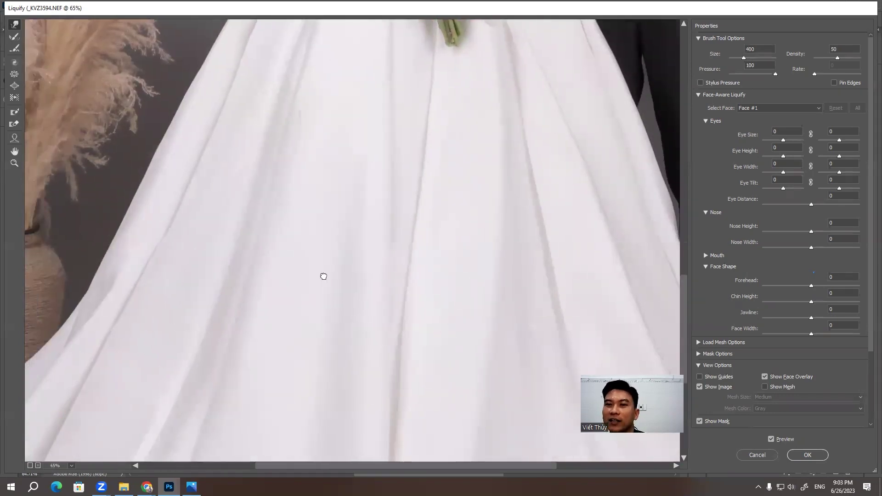
Pan and zoom over the full skirt and enlarge the warp brush
left_click_drag(323, 276, 562, 239)
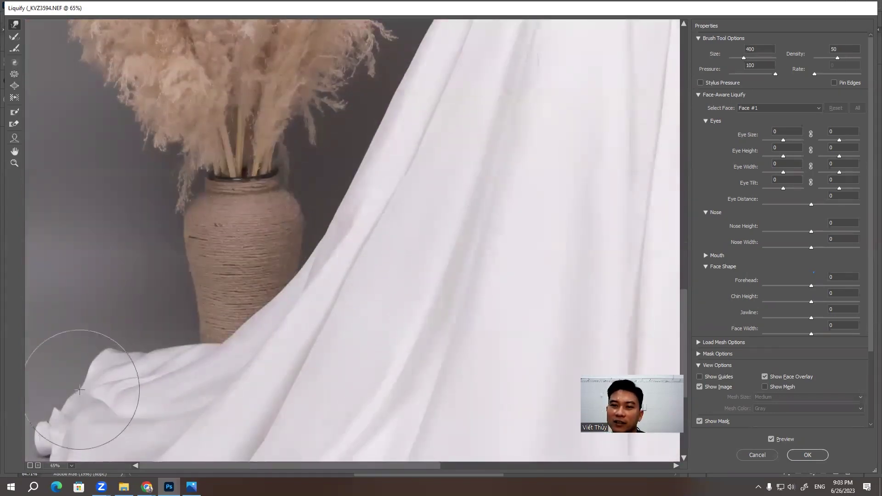
scroll(175, 368, "down", 2)
scroll(166, 374, "down", 2)
scroll(173, 388, "down", 2)
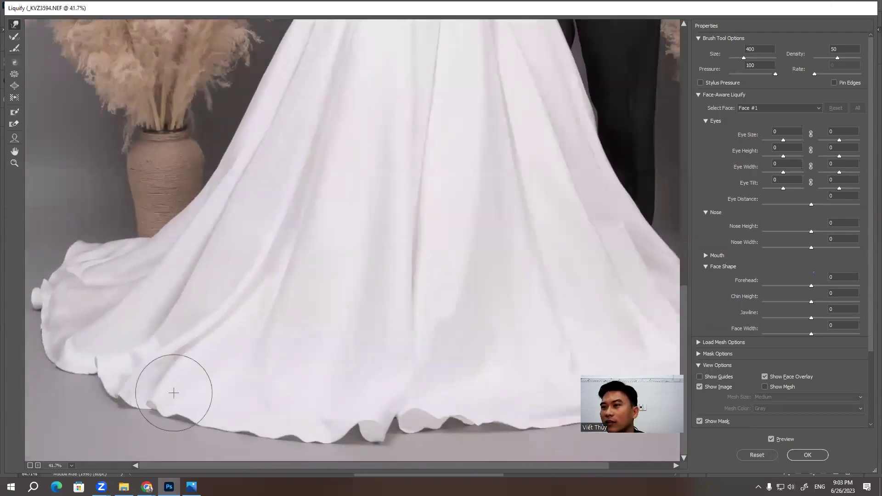
scroll(173, 392, "up", 2)
scroll(211, 386, "down", 1)
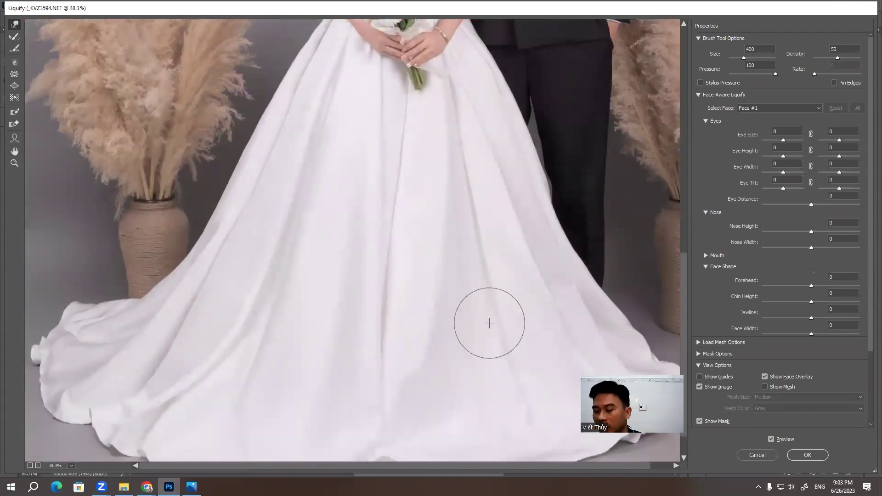
key("bracketright")
key("bracketright")
key("bracketright")
key("bracketright")
key("bracketright")
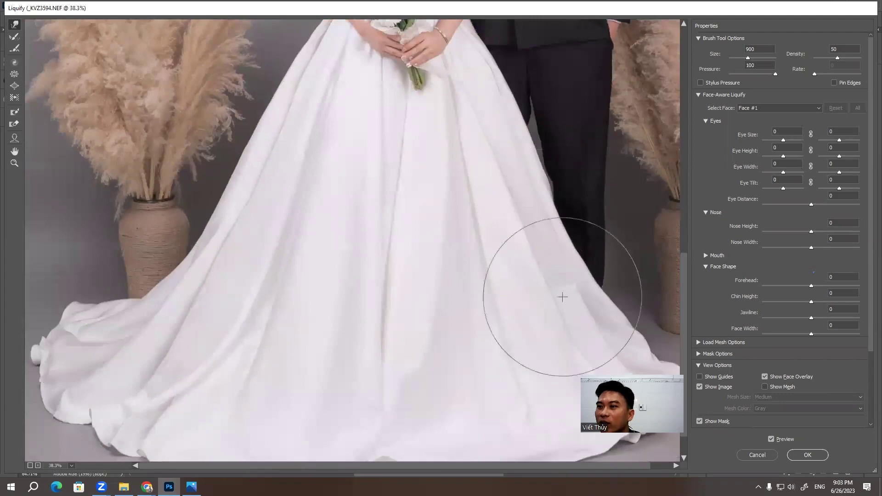
Bring the vase area and the couple's upper bodies back into view
scroll(522, 309, "down", 1)
scroll(408, 368, "down", 1)
scroll(351, 344, "up", 1)
scroll(352, 350, "up", 1)
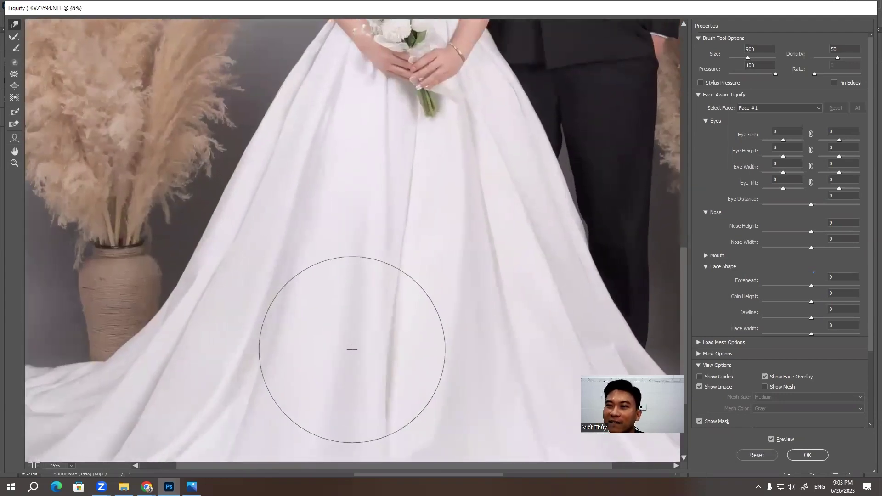
scroll(352, 349, "up", 1)
scroll(350, 351, "up", 1)
mouse_move(349, 351)
left_mouse_down()
mouse_move(394, 183)
mouse_move(464, 134)
mouse_move(363, 28)
mouse_move(333, 248)
mouse_move(374, 247)
mouse_move(391, 196)
mouse_move(464, 168)
left_mouse_up()
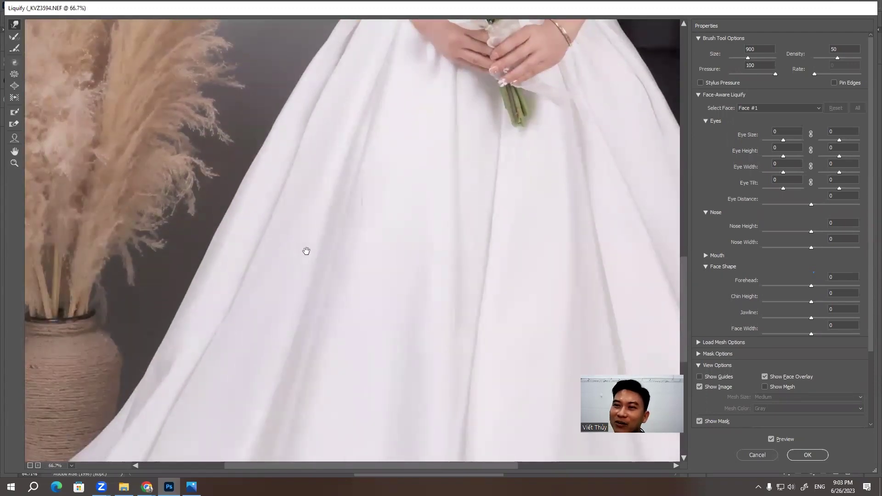
scroll(331, 238, "up", 3)
scroll(326, 220, "up", 5)
scroll(321, 198, "up", 5)
scroll(321, 199, "up", 3)
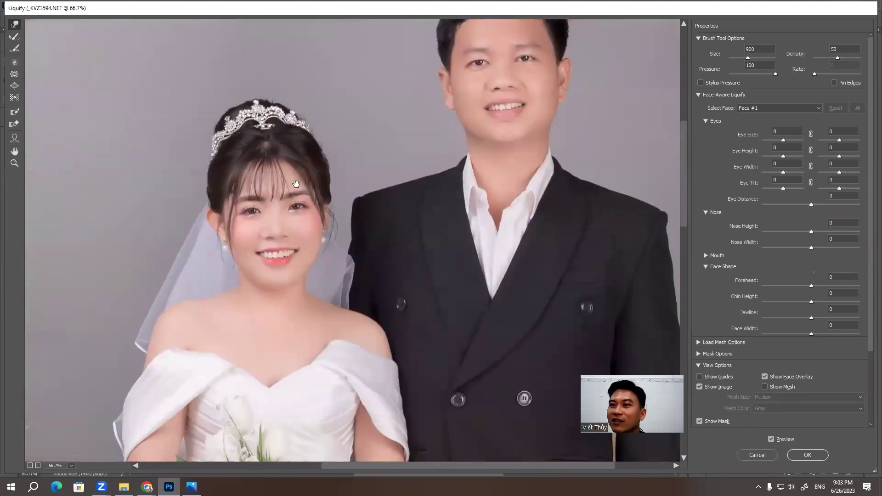
scroll(295, 217, "down", 3)
scroll(374, 275, "down", 3)
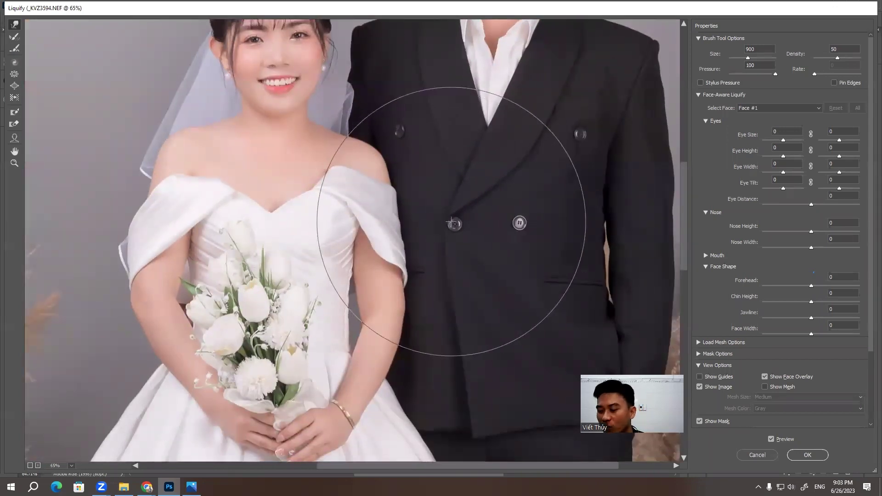
Size the brush for the suit buttons and select the Thaw Mask tool
key("bracketleft")
key("bracketleft")
key("bracketleft")
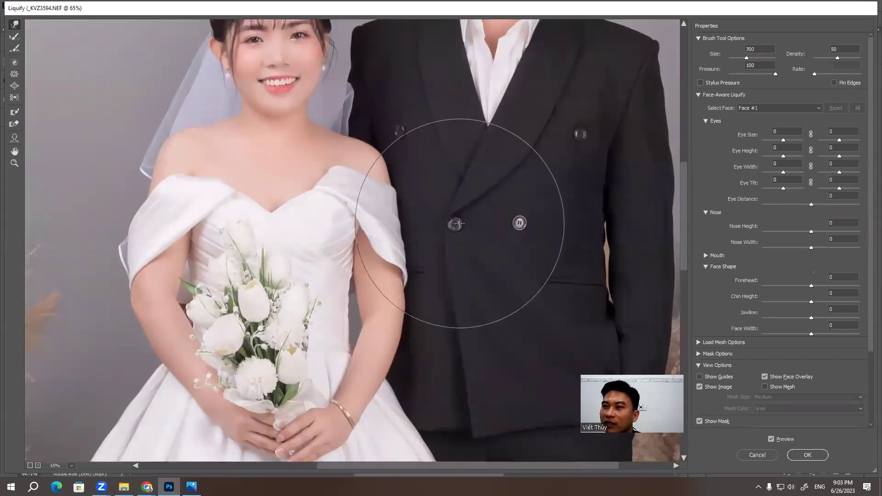
key("bracketright")
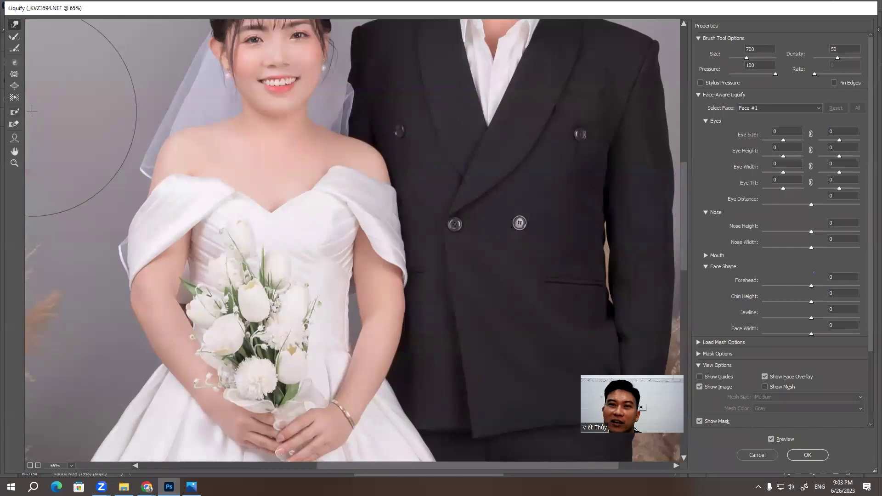
left_click(14, 123)
Paint a freeze mask over the bride's arm and sleeve beside the groom
left_click(15, 112)
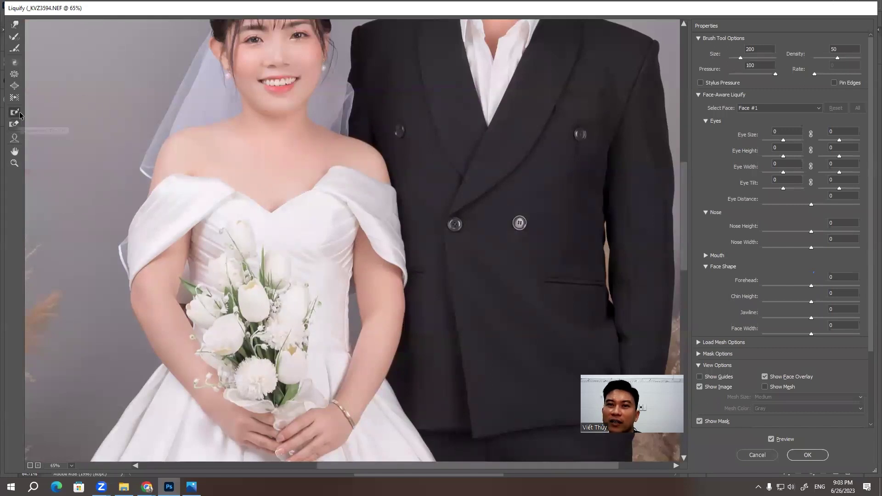
mouse_move(362, 129)
left_mouse_down()
mouse_move(356, 137)
mouse_move(383, 271)
mouse_move(381, 321)
mouse_move(353, 403)
mouse_move(342, 362)
mouse_move(338, 258)
mouse_move(349, 188)
mouse_move(379, 438)
mouse_move(384, 344)
mouse_move(368, 216)
mouse_move(331, 156)
left_mouse_up()
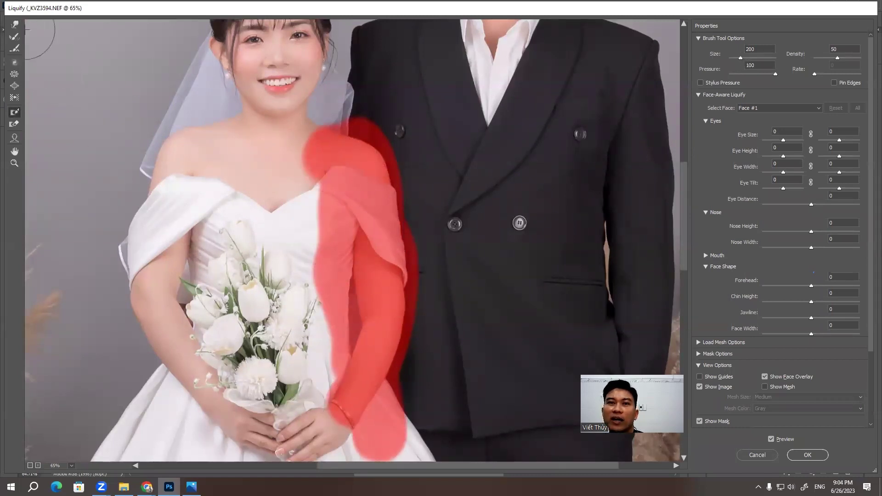
left_click(14, 23)
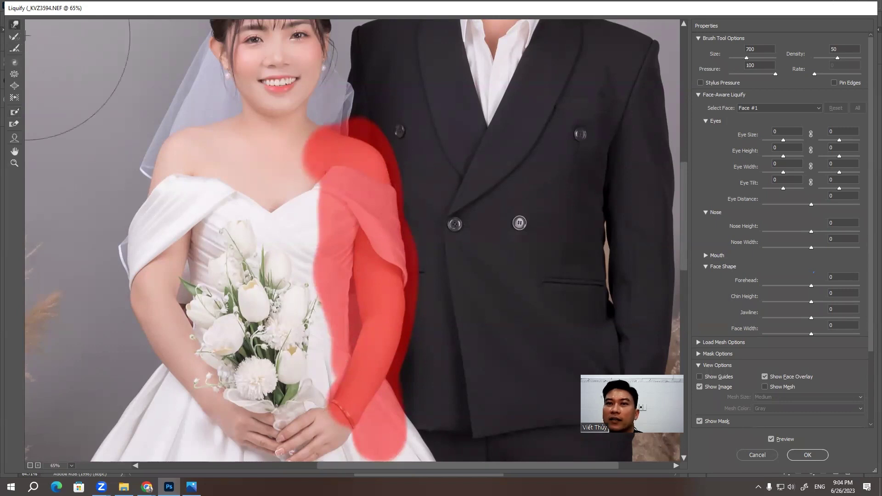
Warp the groom's suit front around its middle buttons, resizing the brush between pushes
left_click_drag(466, 239, 474, 246)
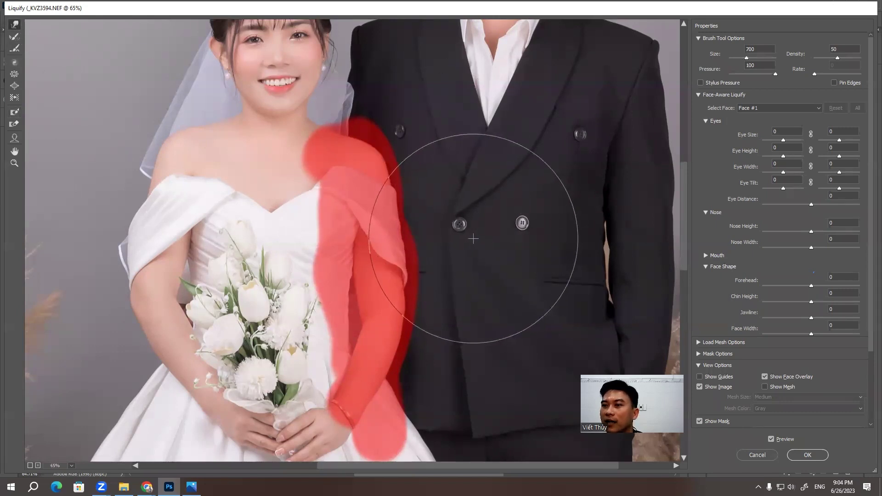
key("bracketleft")
key("bracketleft")
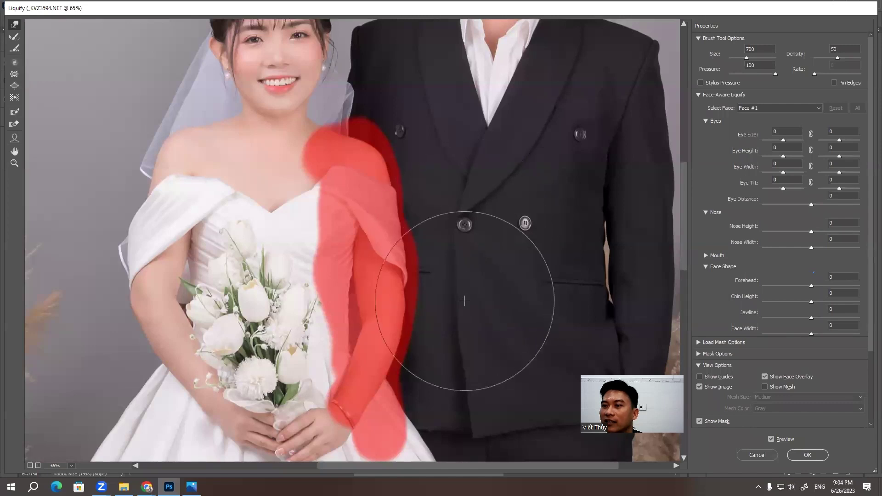
left_click_drag(453, 208, 461, 209)
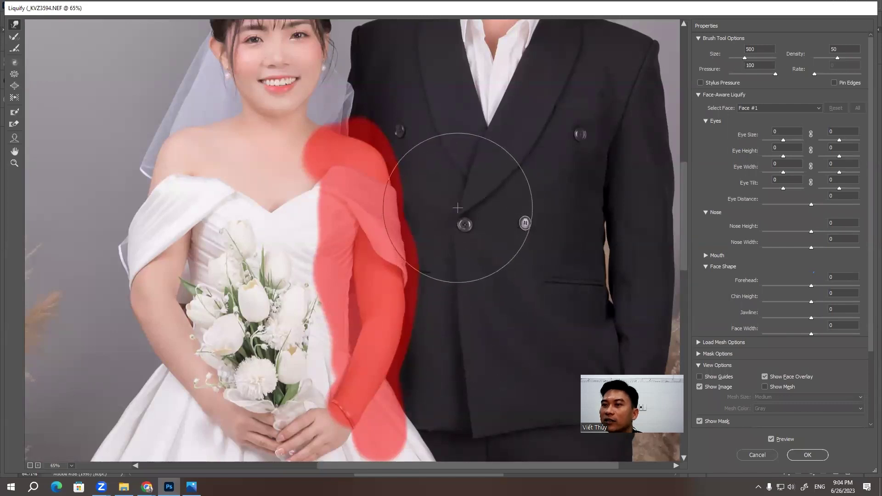
key("bracketleft")
key("bracketleft")
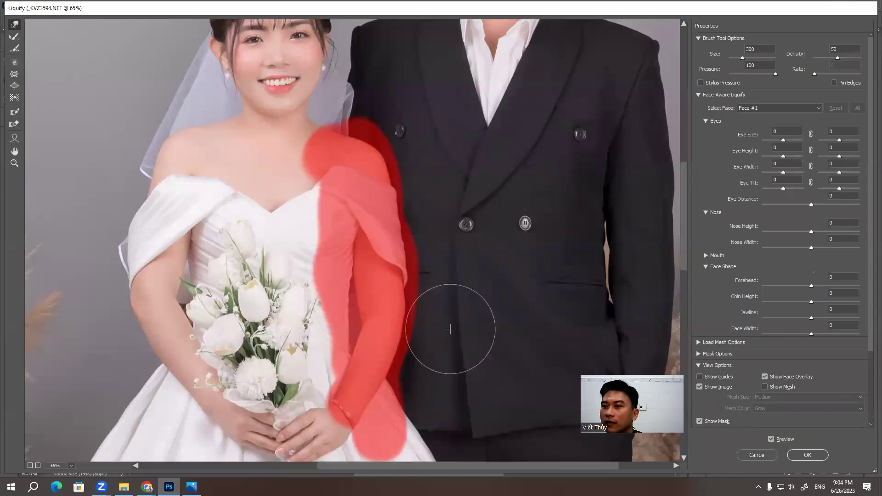
key("bracketright")
key("bracketright")
key("bracketright")
left_click_drag(463, 223, 469, 224)
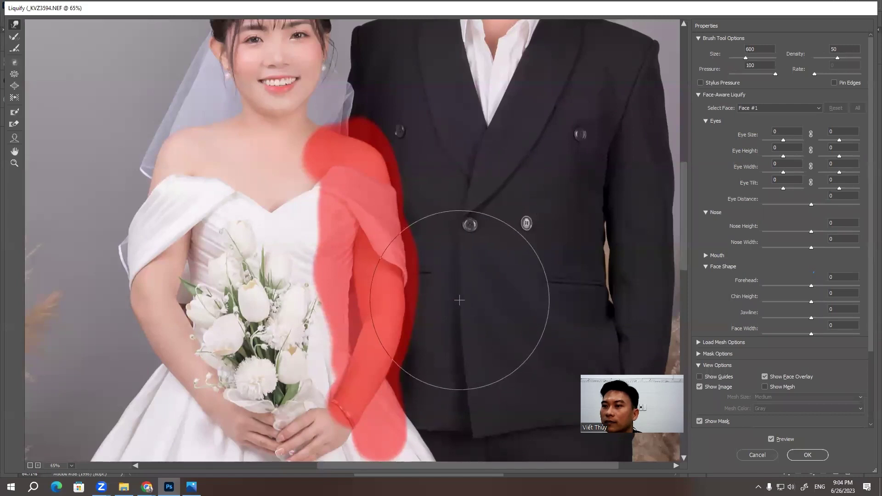
key("bracketleft")
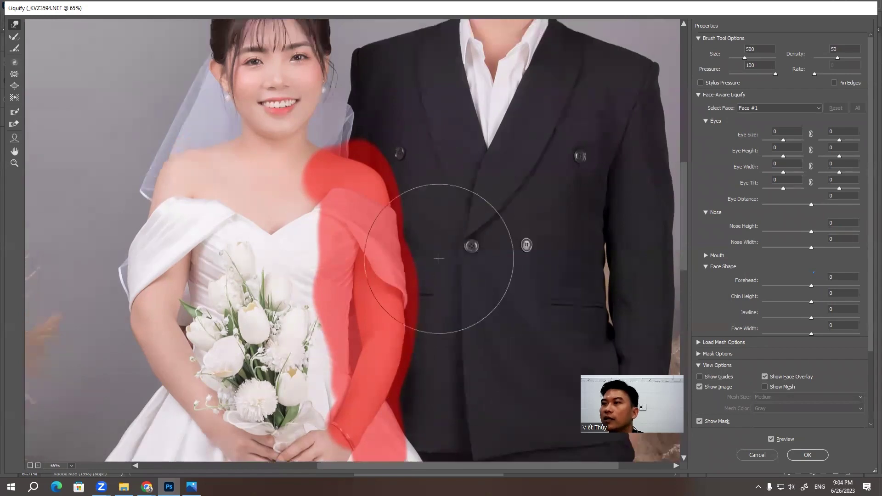
scroll(437, 257, "up", 2)
scroll(414, 256, "up", 5)
scroll(243, 251, "down", 2)
scroll(216, 305, "down", 2)
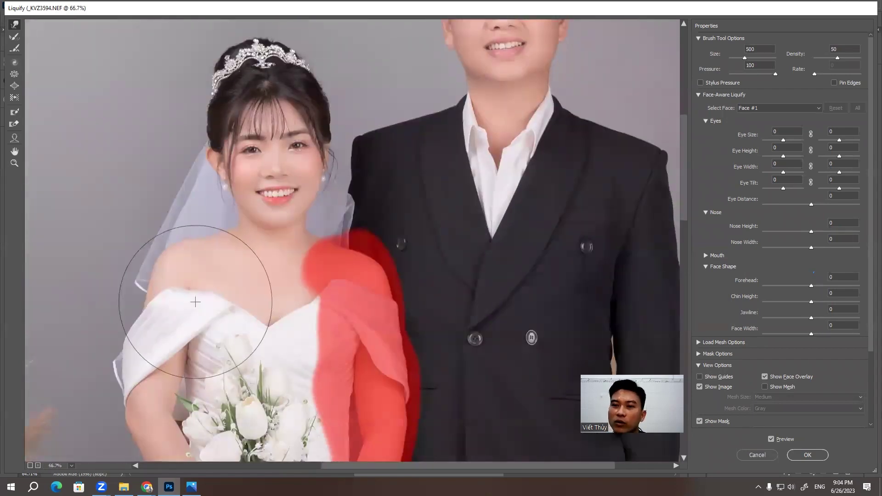
scroll(29, 65, "up", 2)
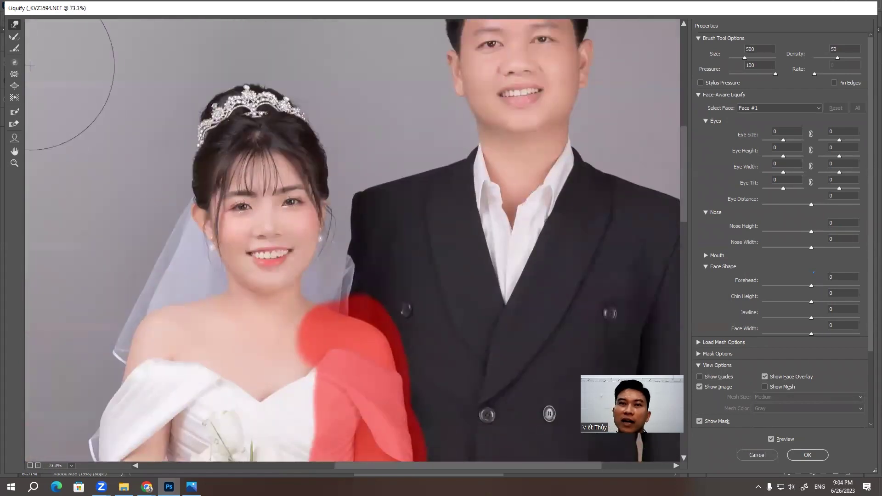
Switch to Liquify's Face tool and centre the bride's face (Face #2) at 150%
left_click(14, 138)
scroll(109, 165, "up", 3)
scroll(112, 183, "up", 2)
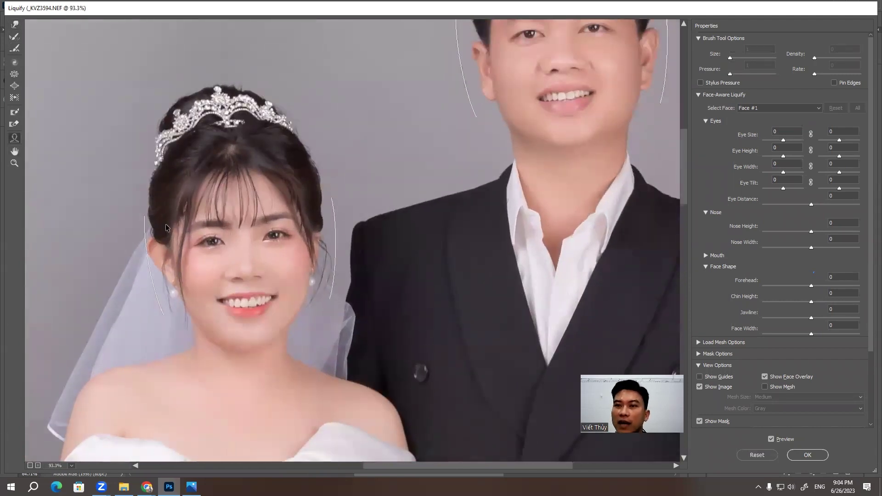
scroll(248, 257, "down", 3)
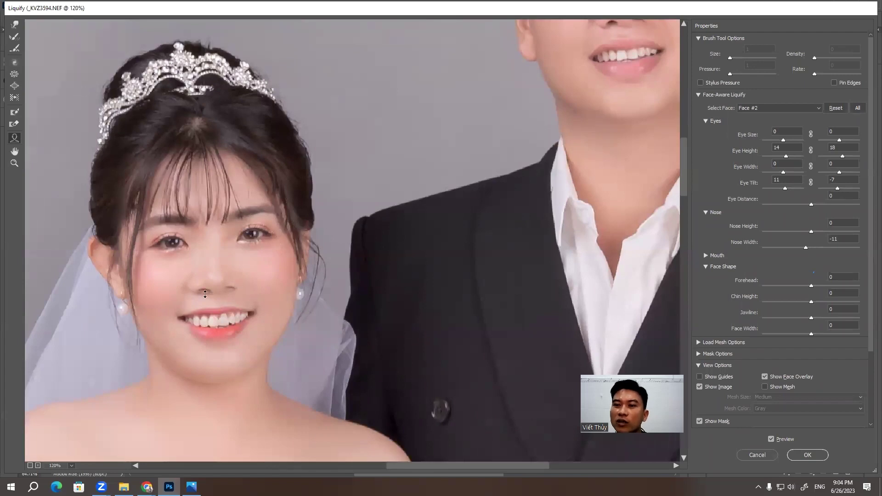
scroll(205, 294, "down", 2)
scroll(133, 338, "down", 2)
scroll(140, 287, "up", 1, "alt")
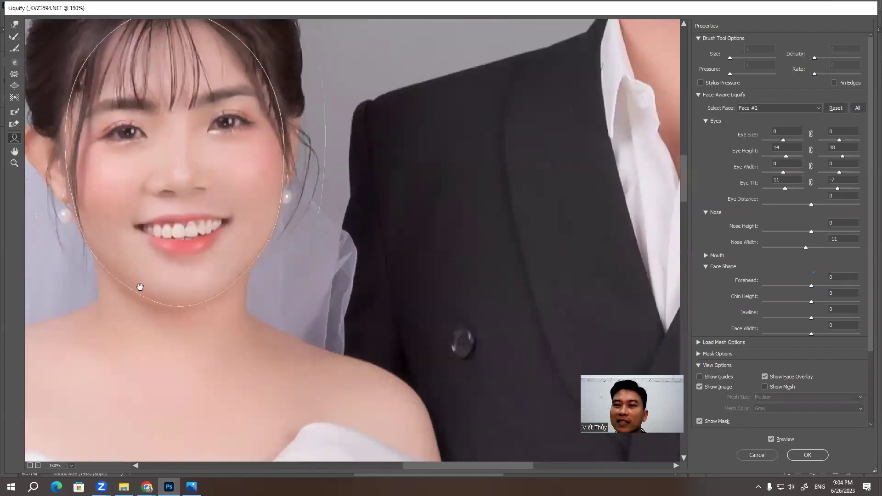
left_click_drag(140, 287, 256, 263)
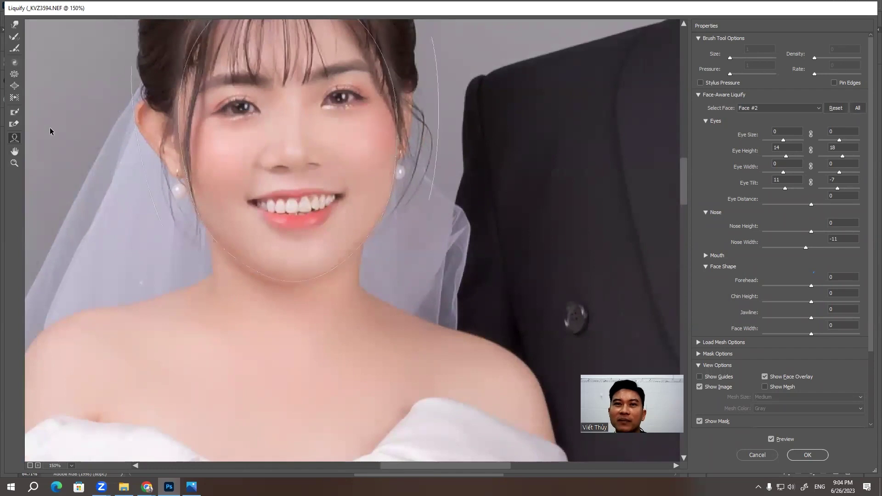
Mask the bride's left cheek and eye area with a smaller Liquify mask brush
left_click(14, 124)
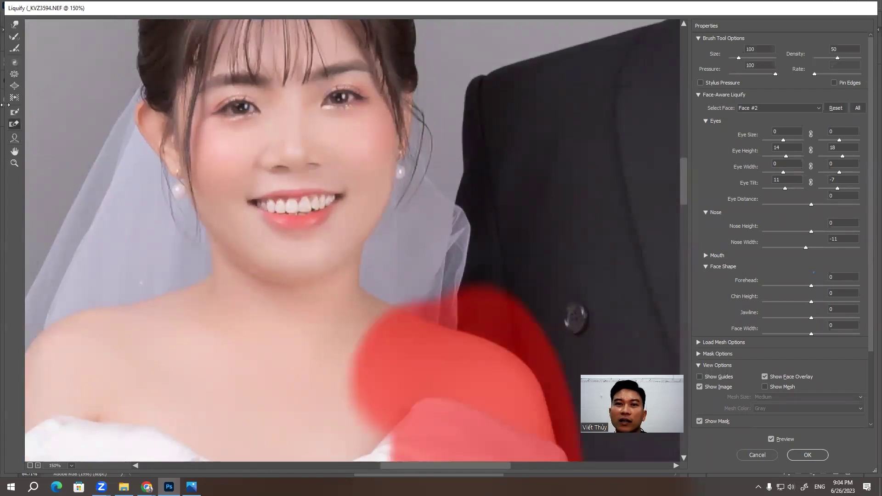
left_click(14, 111)
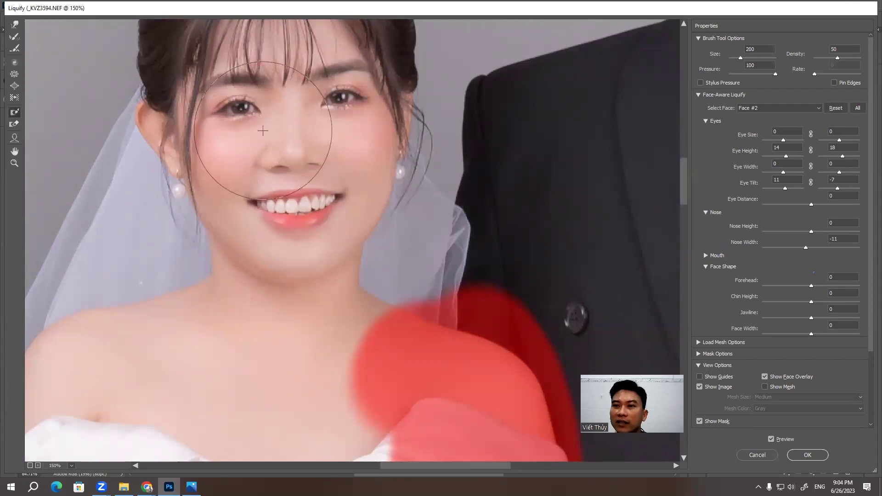
mouse_move(262, 132)
left_mouse_down()
mouse_move(221, 146)
mouse_move(248, 138)
left_mouse_up()
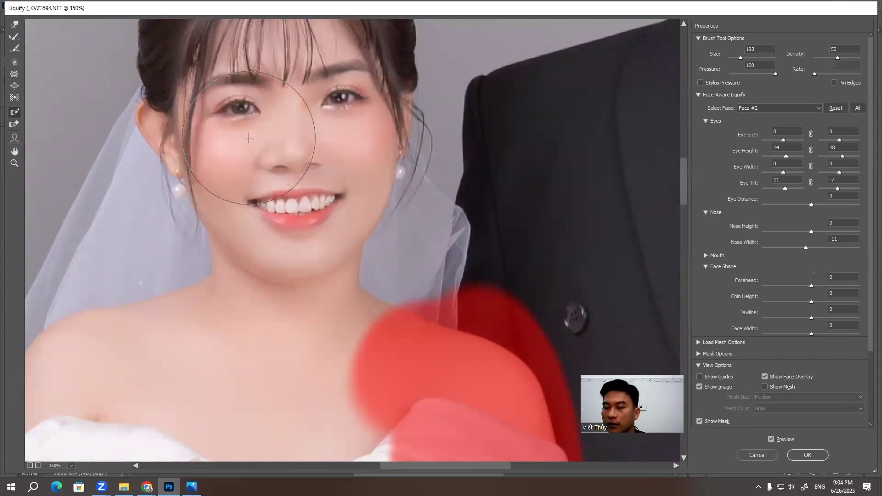
key("bracketleft")
key("bracketleft")
key("bracketleft")
mouse_move(223, 181)
left_mouse_down()
mouse_move(234, 211)
mouse_move(301, 246)
mouse_move(334, 196)
mouse_move(319, 233)
mouse_move(260, 236)
left_mouse_up()
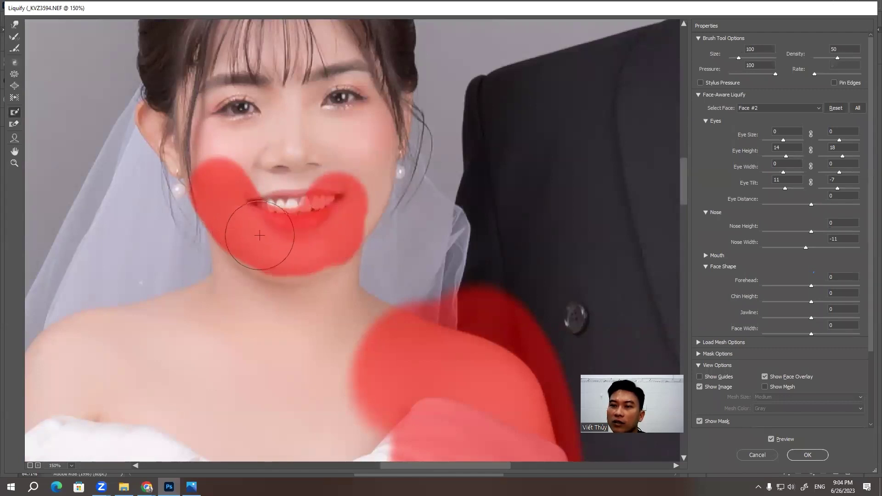
Thaw the mask over the bride's mouth and chin with a smaller brush
left_click(13, 27)
key("bracketleft")
key("bracketleft")
key("bracketleft")
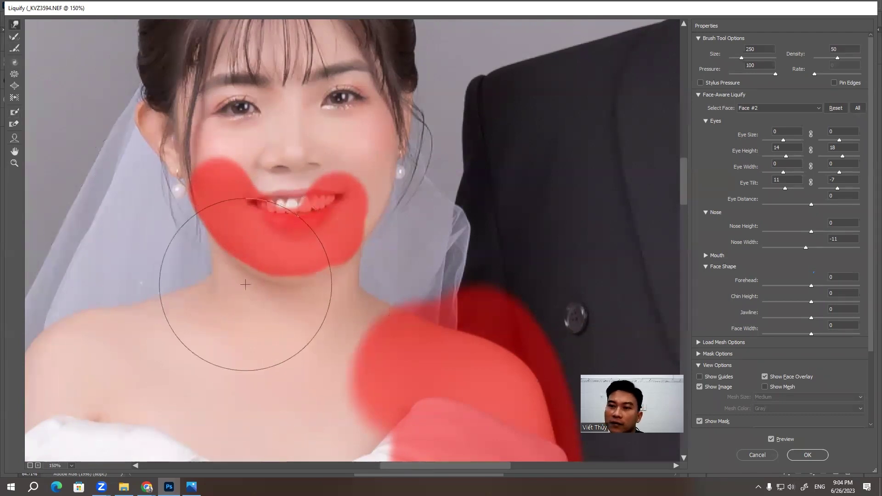
key("bracketleft")
key("bracketleft")
key("bracketleft")
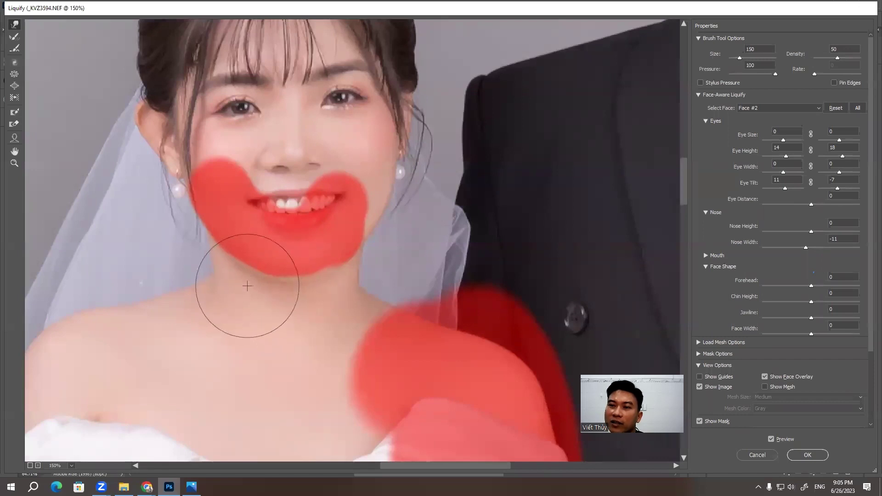
key("bracketleft")
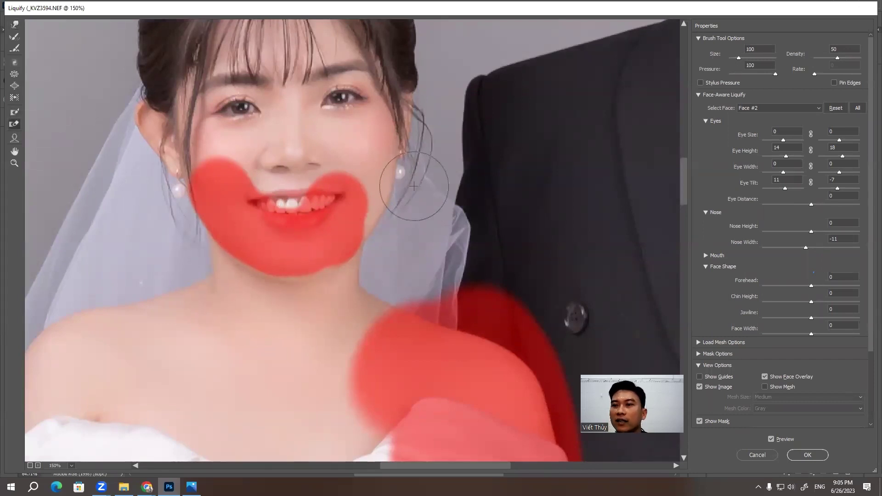
mouse_move(298, 191)
left_mouse_down()
mouse_move(294, 231)
mouse_move(212, 147)
mouse_move(237, 256)
left_mouse_up()
scroll(339, 224, "down", 2)
scroll(449, 315, "down", 2)
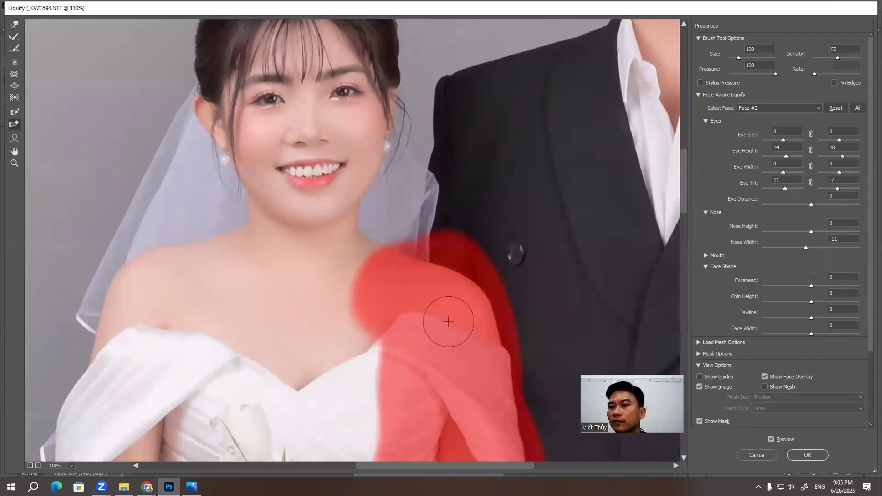
scroll(400, 239, "down", 3)
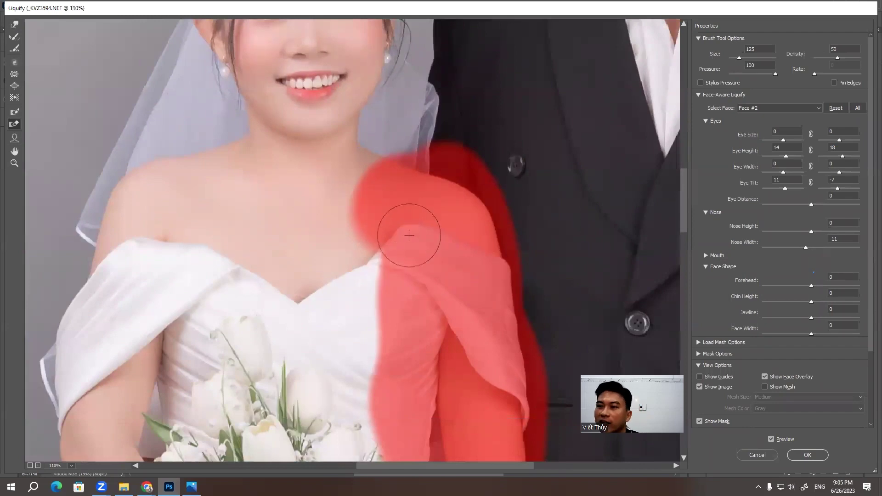
Thaw the mask over the bride's shoulder, arm and sleeve with a larger brush
key("bracketright")
key("bracketright")
key("bracketright")
left_click_drag(393, 217, 376, 163)
scroll(375, 163, "down", 3)
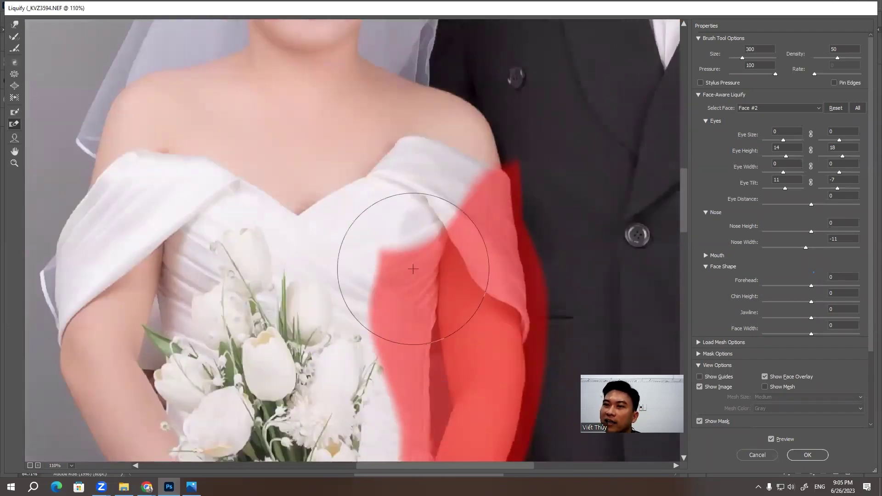
mouse_move(388, 256)
left_mouse_down()
mouse_move(522, 246)
mouse_move(404, 286)
left_mouse_up()
scroll(404, 286, "down", 3)
scroll(413, 227, "down", 2)
mouse_move(413, 227)
left_mouse_down()
mouse_move(536, 335)
mouse_move(433, 187)
mouse_move(387, 295)
left_mouse_up()
scroll(271, 314, "down", 2, "alt")
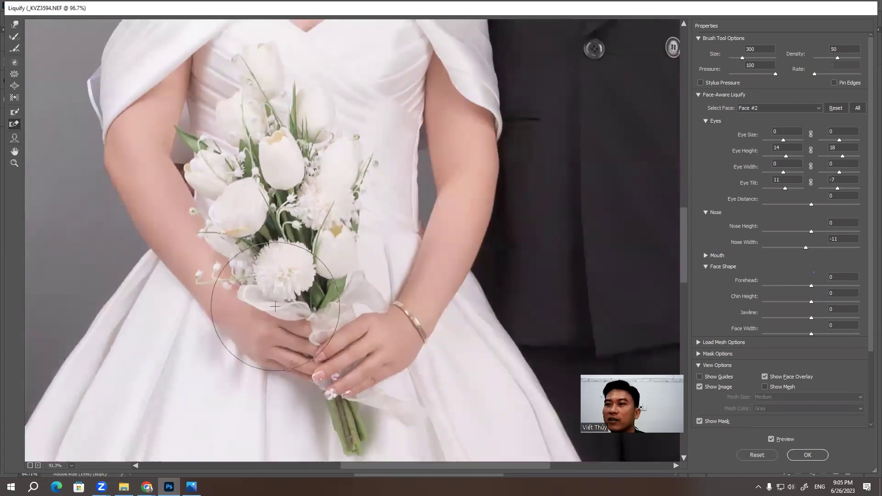
scroll(290, 319, "down", 2, "alt")
scroll(307, 324, "down", 2, "alt")
scroll(328, 327, "down", 2, "alt")
scroll(328, 327, "down", 1, "alt")
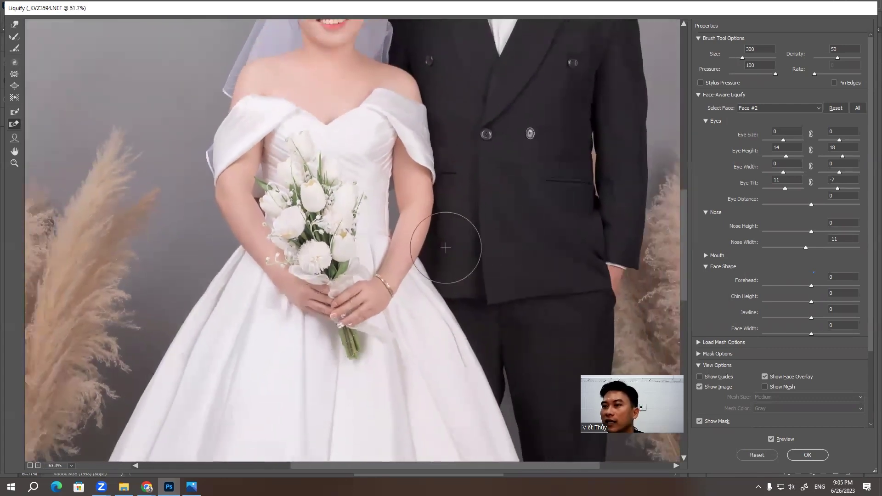
left_click(14, 24)
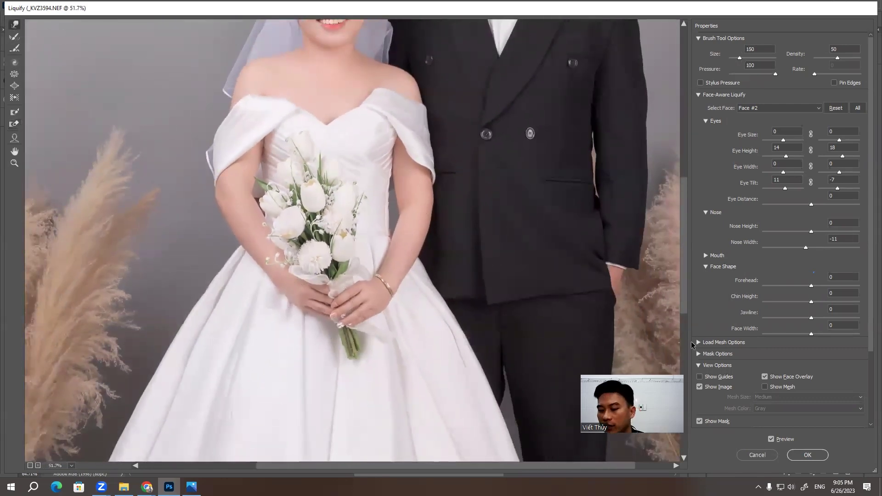
key("bracketright")
key("bracketright")
key("bracketright")
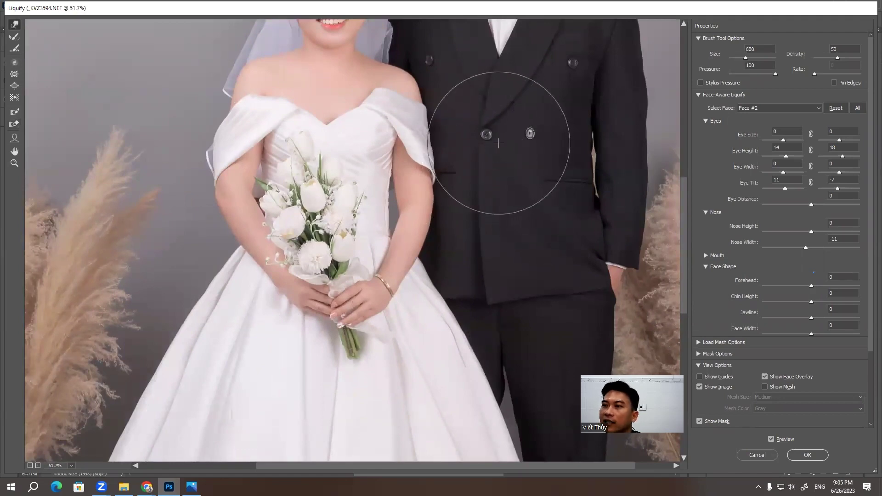
key("bracketleft")
key("bracketleft")
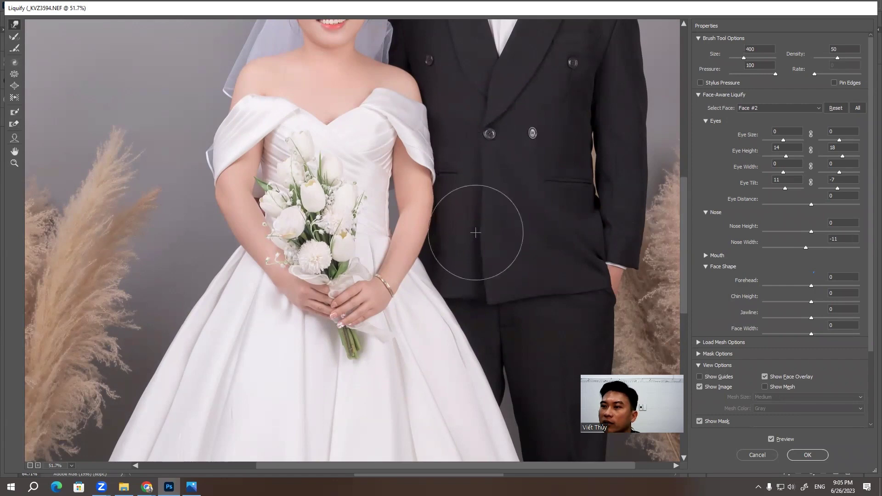
scroll(475, 182, "up", 2)
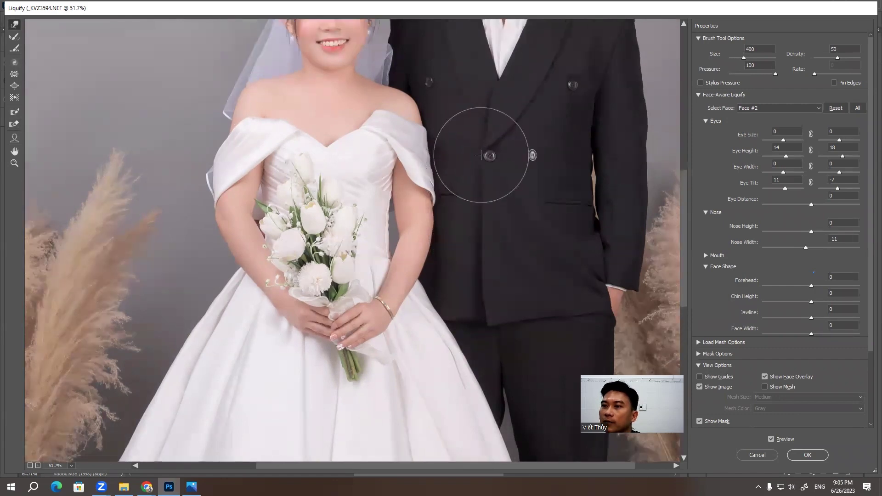
scroll(510, 212, "up", 8)
scroll(531, 248, "up", 6)
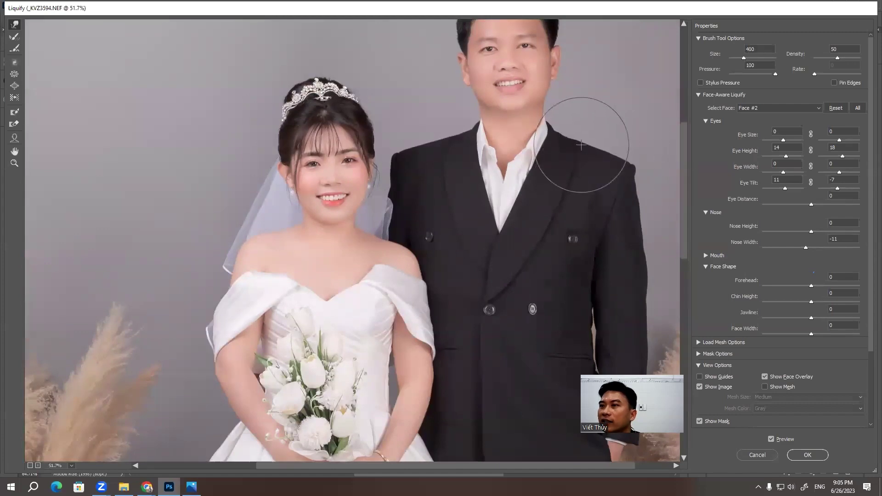
key("bracketleft")
key("bracketleft")
key("bracketleft")
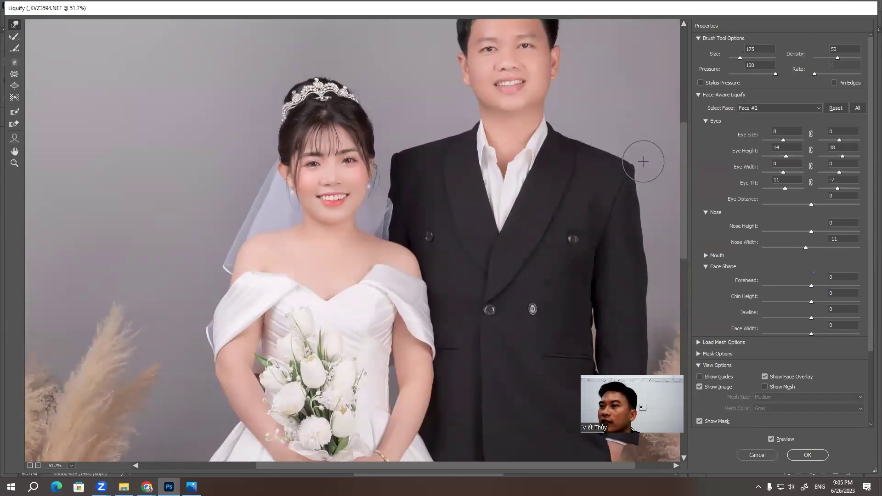
key("bracketright")
key("bracketright")
key("bracketright")
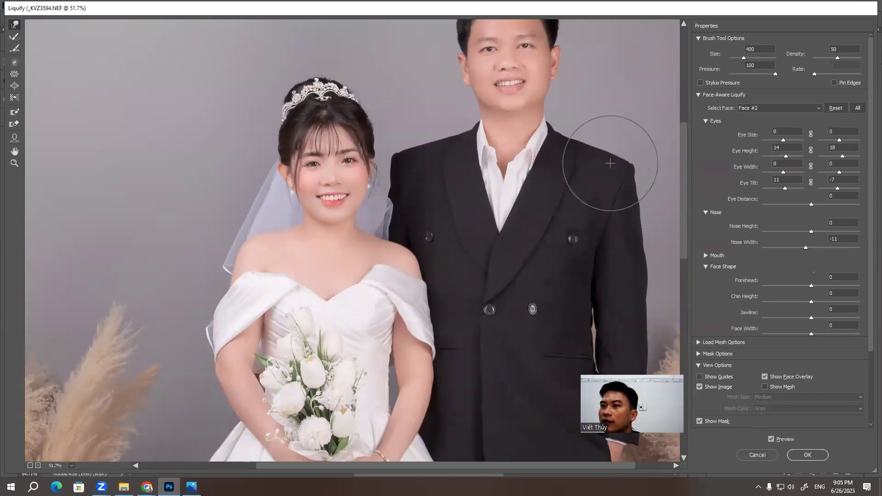
scroll(505, 216, "down", 1)
scroll(450, 284, "down", 1)
scroll(496, 280, "down", 1)
scroll(512, 283, "down", 1)
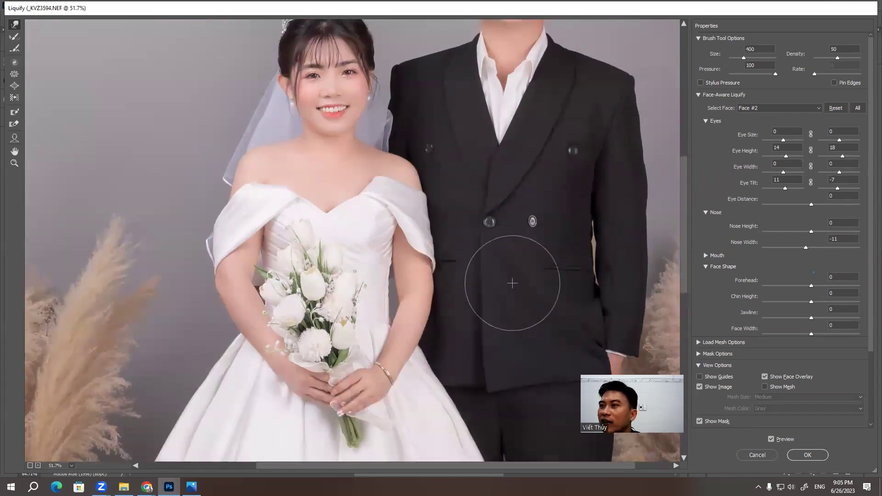
scroll(512, 283, "up", 2)
key("bracketleft")
key("bracketleft")
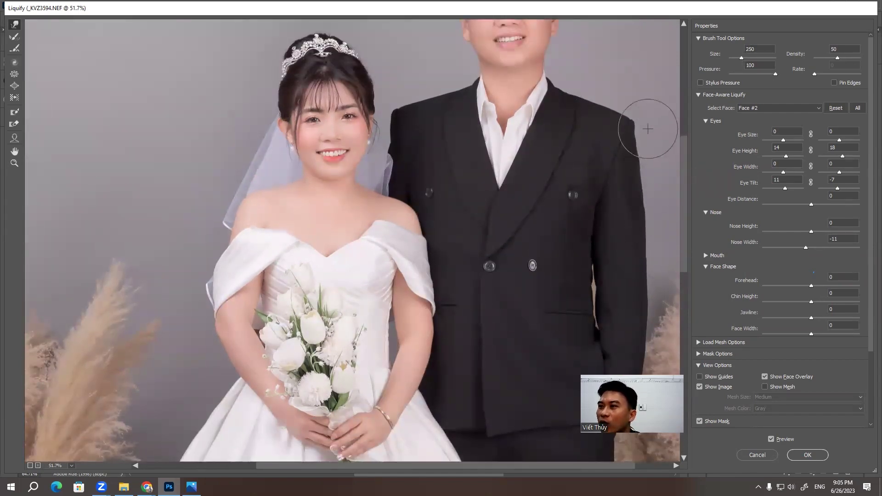
scroll(448, 309, "down", 5)
scroll(445, 297, "down", 3)
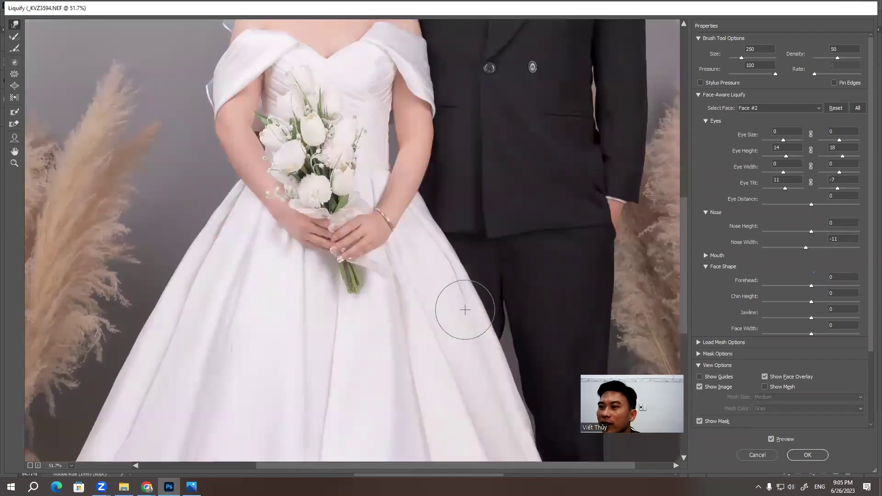
scroll(464, 310, "down", 3)
scroll(505, 298, "down", 2)
key("bracketleft")
scroll(523, 290, "up", 2)
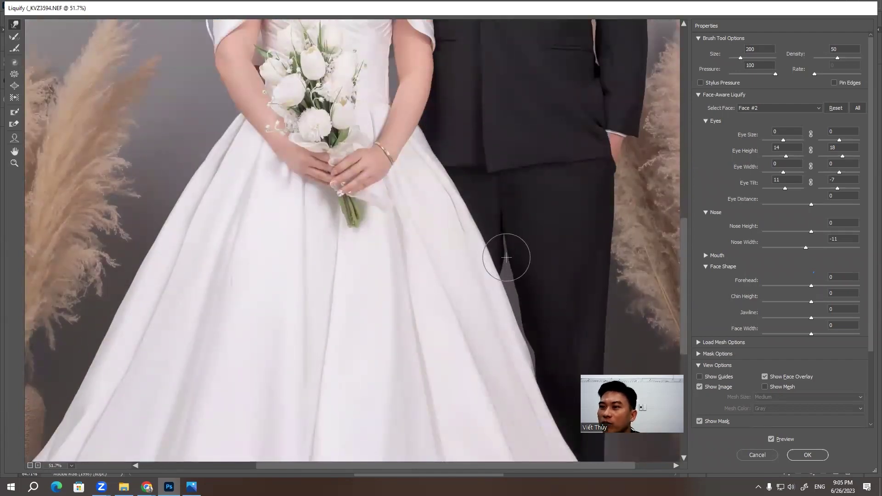
scroll(494, 337, "down", 2)
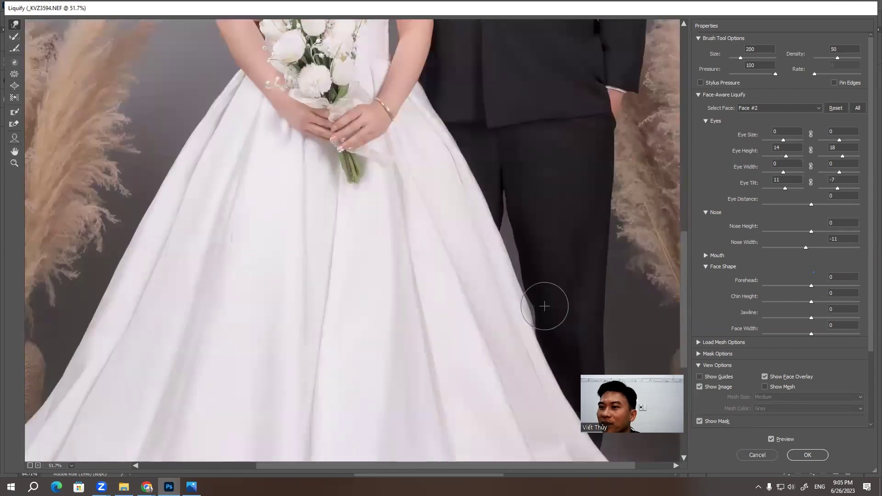
scroll(539, 311, "down", 1)
scroll(273, 338, "down", 2)
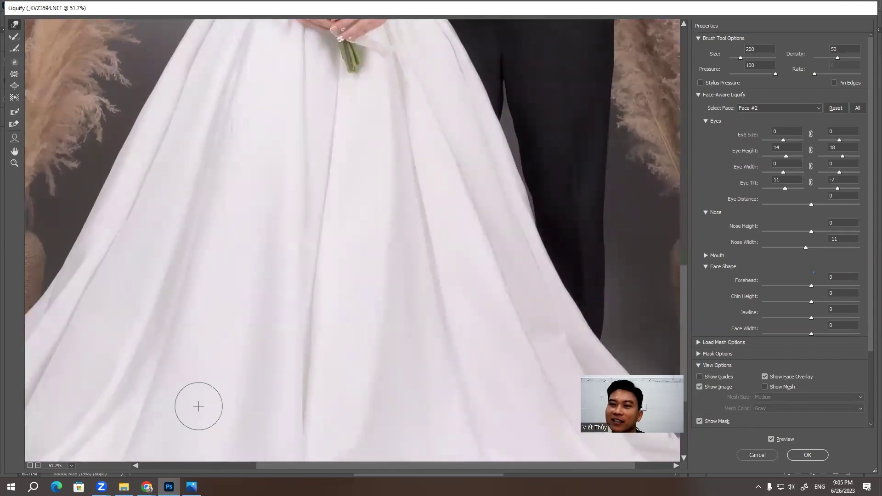
scroll(242, 368, "up", 1)
scroll(264, 362, "up", 2)
scroll(299, 161, "up", 1)
scroll(311, 126, "down", 2)
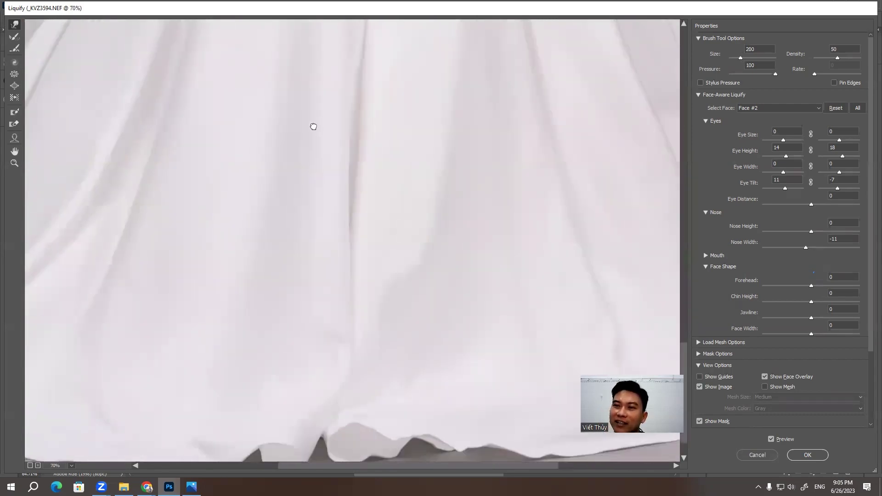
mouse_move(124, 179)
left_mouse_down()
mouse_move(287, 282)
mouse_move(386, 199)
mouse_move(360, 158)
left_mouse_up()
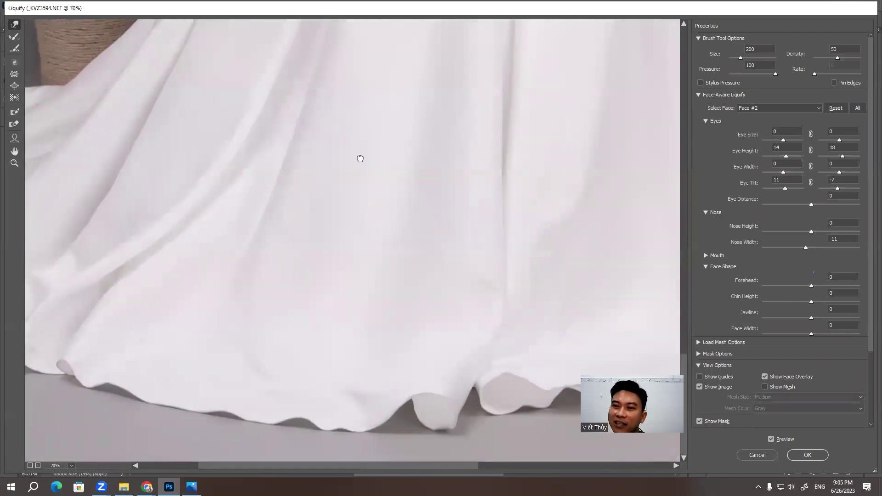
scroll(309, 273, "right", 3)
scroll(331, 194, "up", 4)
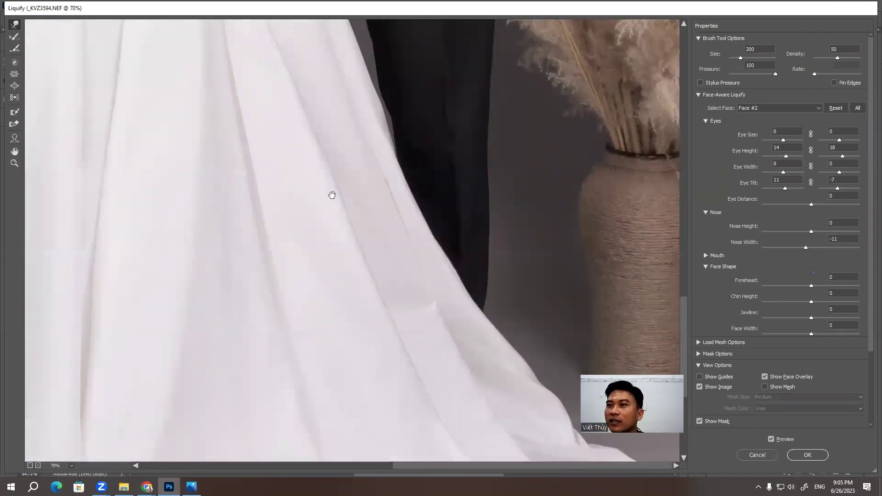
scroll(406, 309, "up", 4)
scroll(426, 428, "up", 3)
scroll(413, 282, "up", 2)
scroll(467, 276, "up", 2)
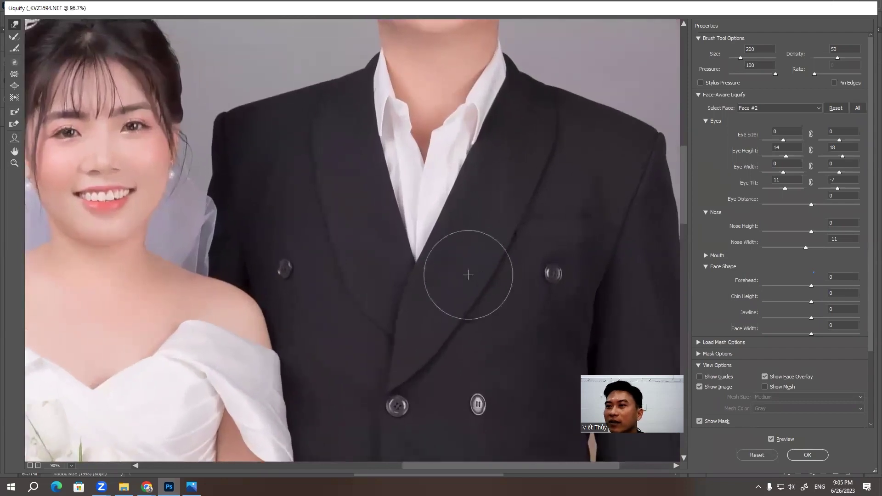
scroll(261, 309, "up", 3)
scroll(270, 315, "up", 2)
mouse_move(339, 315)
left_mouse_down()
mouse_move(374, 187)
mouse_move(165, 295)
mouse_move(270, 161)
left_mouse_up()
scroll(378, 321, "down", 3)
scroll(458, 266, "down", 3)
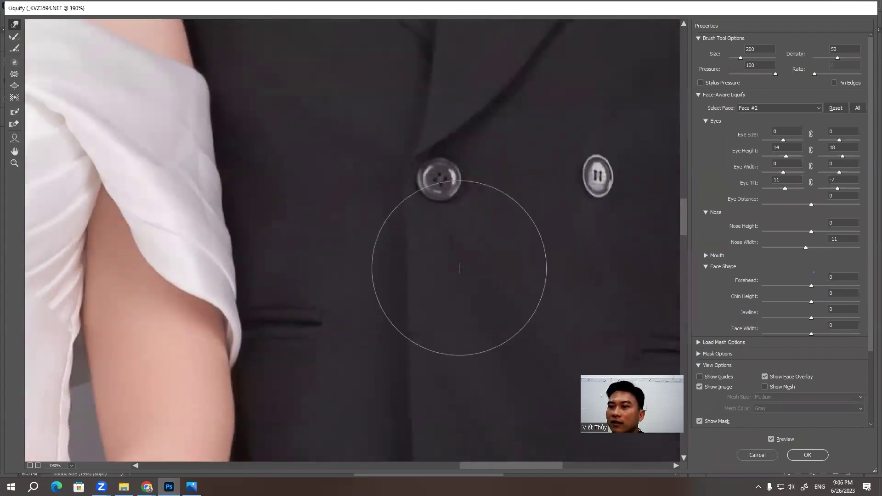
scroll(459, 327, "down", 2)
scroll(457, 332, "down", 2)
scroll(463, 334, "down", 2)
scroll(482, 335, "down", 2)
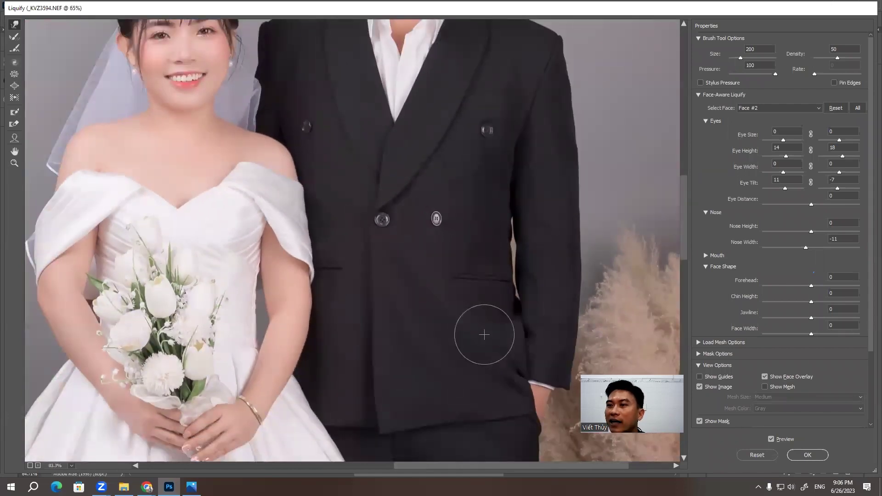
scroll(488, 335, "down", 1)
scroll(459, 333, "down", 1)
scroll(373, 331, "down", 1)
Zoom out and toggle Preview to compare the liquified bride with her original shape
scroll(338, 345, "down", 1)
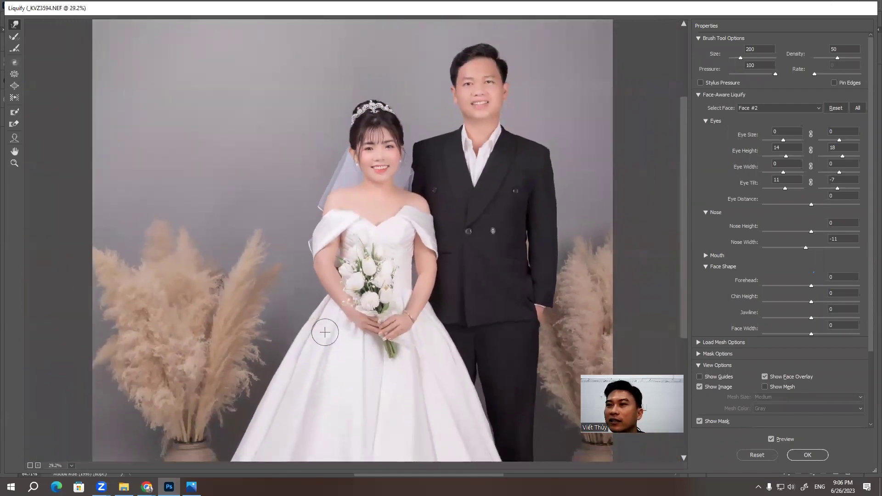
scroll(361, 248, "up", 1)
scroll(395, 180, "up", 1)
scroll(376, 206, "up", 1)
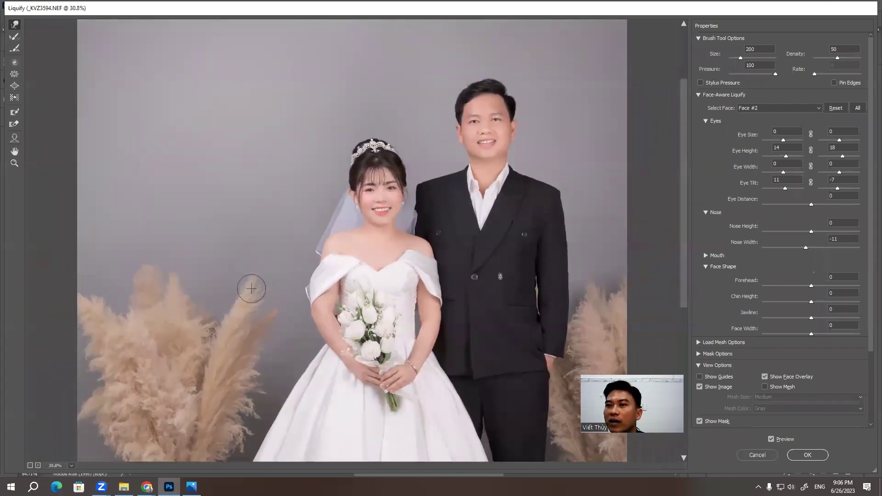
scroll(329, 257, "down", 1)
scroll(317, 262, "down", 1)
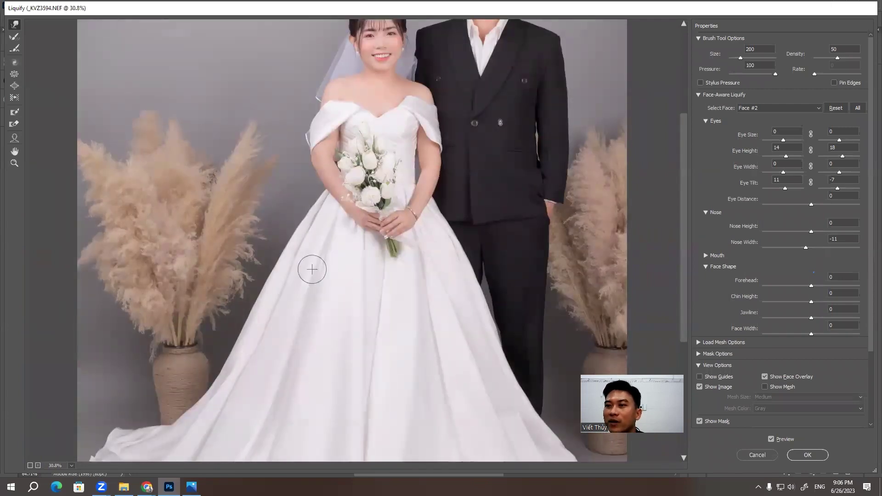
scroll(311, 266, "down", 1)
scroll(312, 276, "down", 1)
key("p")
key("p")
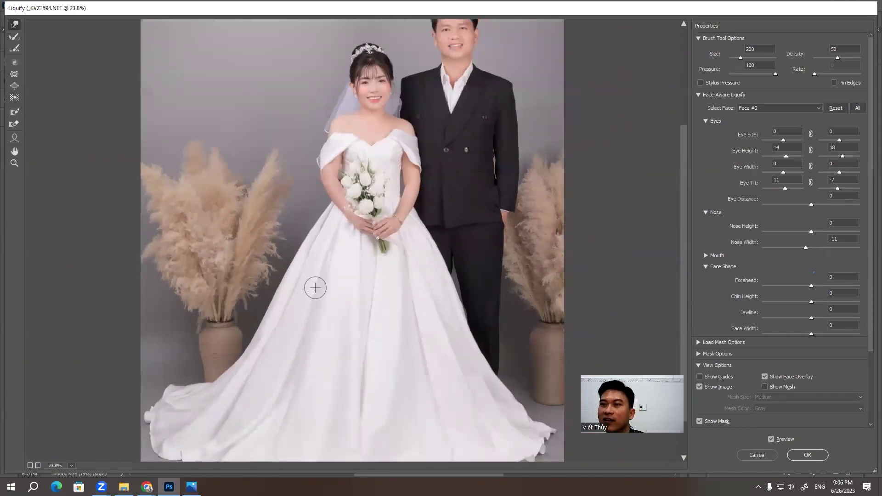
key("p")
key("p")
key("p")
key("p")
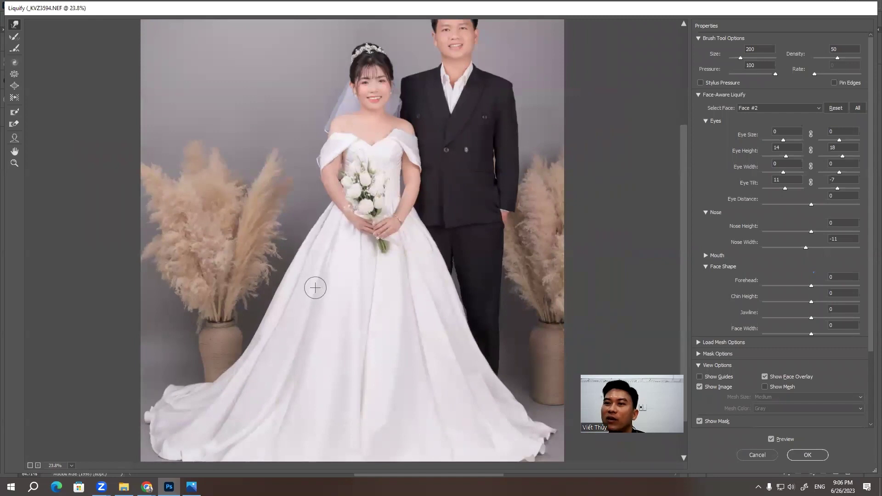
key("p")
key("p")
Enlarge the Liquify brush to size 1100
scroll(294, 206, "up", 1)
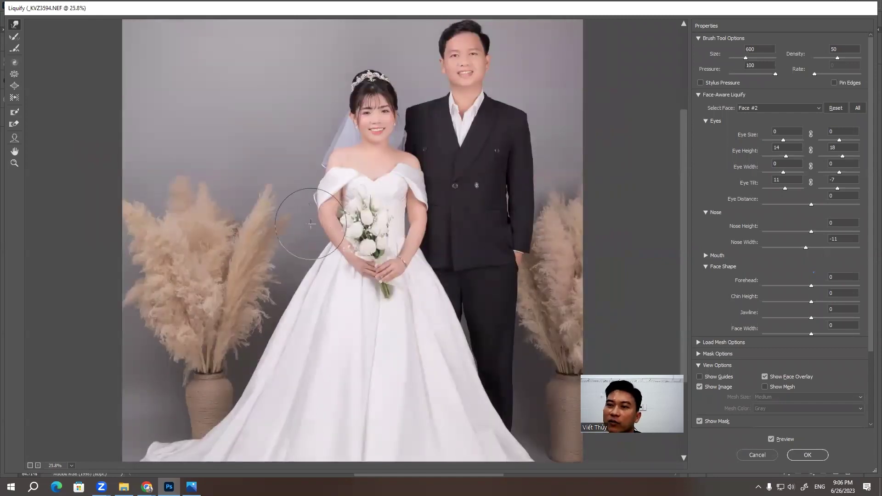
key("bracketright")
key("bracketright")
key("bracketright")
key("bracketright")
key("bracketright")
key("bracketright")
key("bracketright")
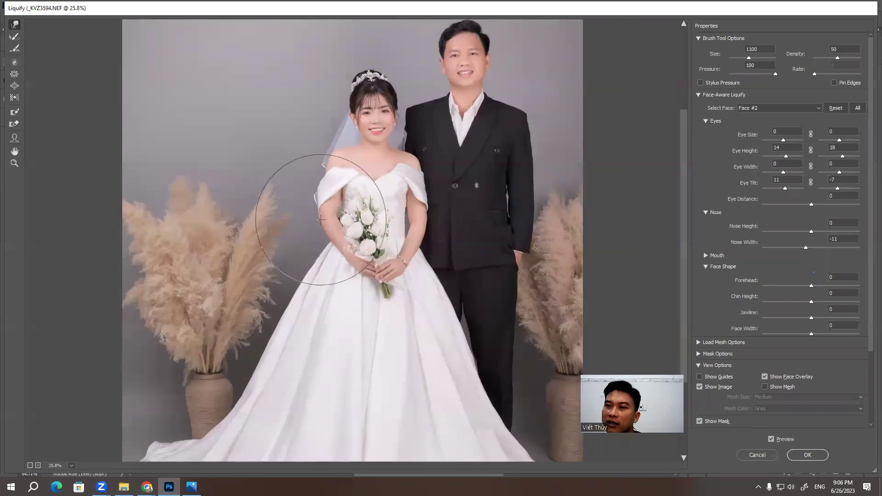
key("alt")
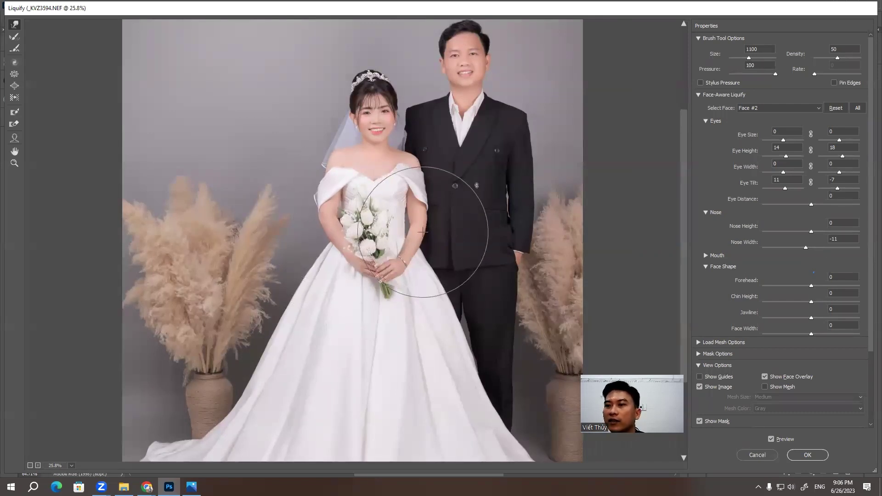
scroll(305, 325, "down", 3)
scroll(304, 313, "down", 3)
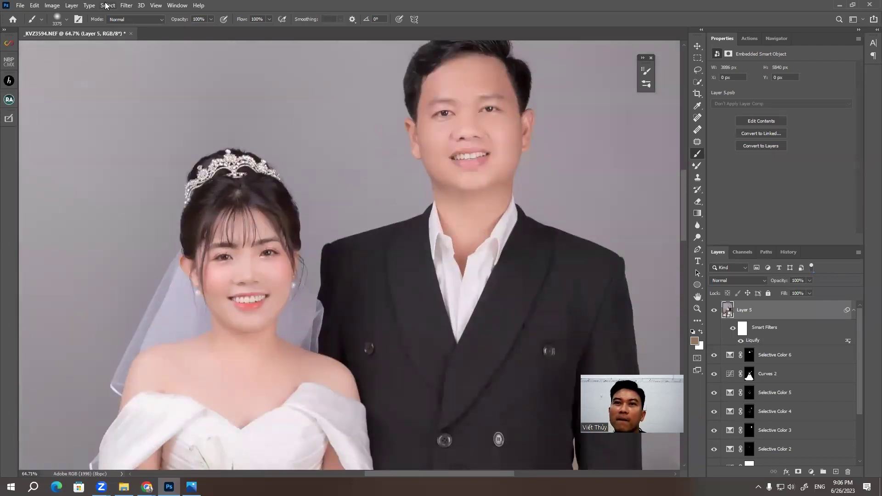
Apply Smart Sharpen to Layer 5 at 150% amount, 0.5 px radius, 10% noise reduction
left_click(106, 5)
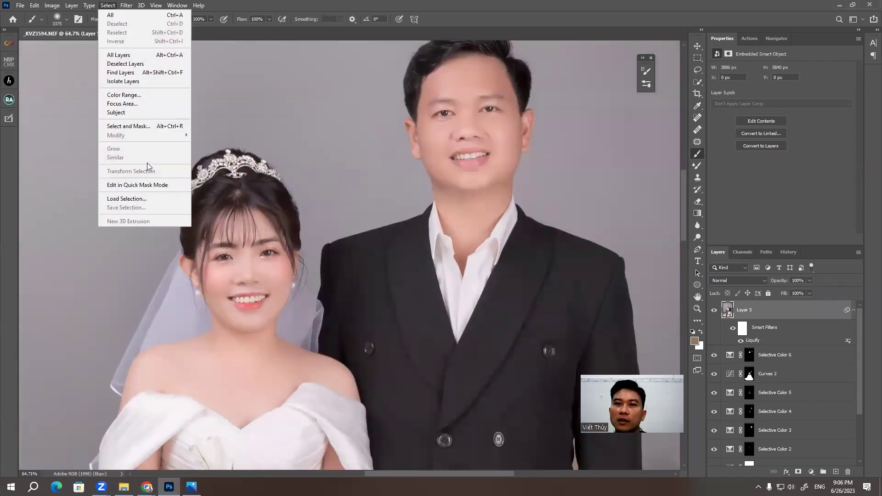
left_click(747, 309)
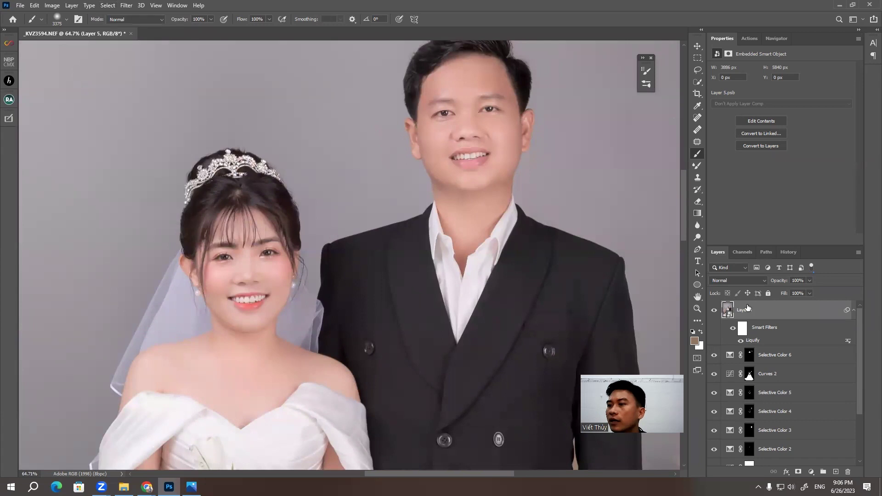
left_click(121, 6)
mouse_move(136, 161)
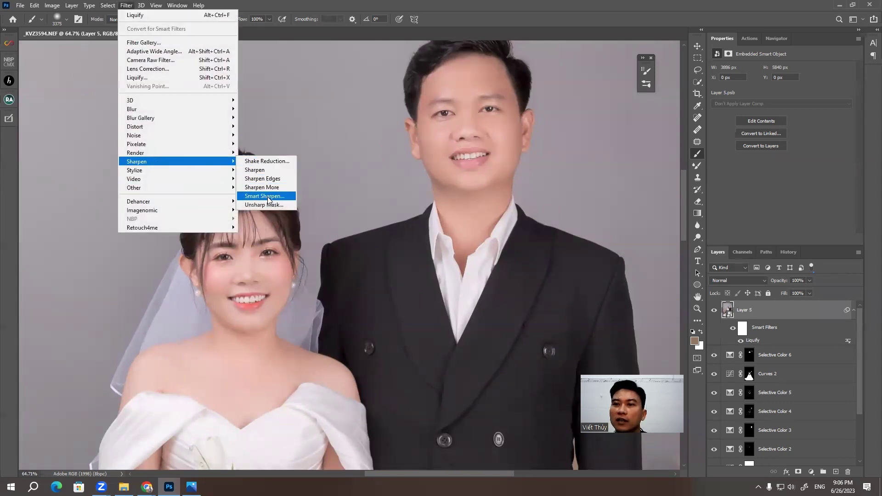
left_click(265, 196)
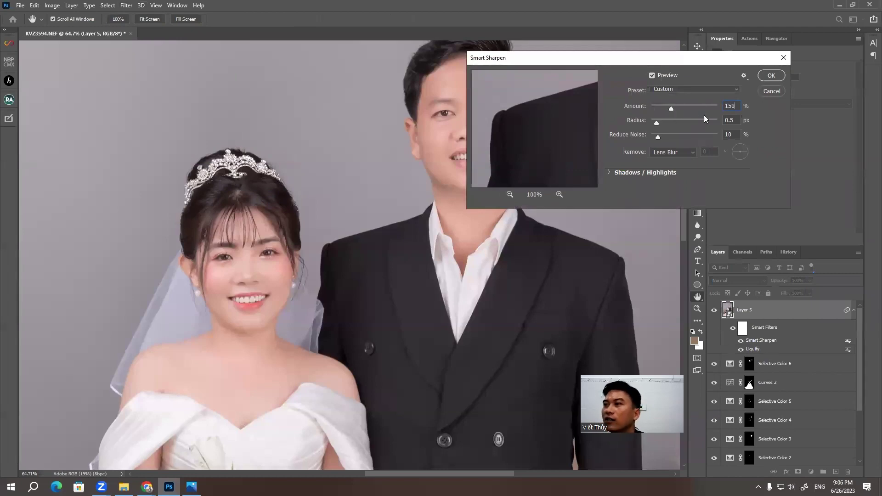
left_click(767, 77)
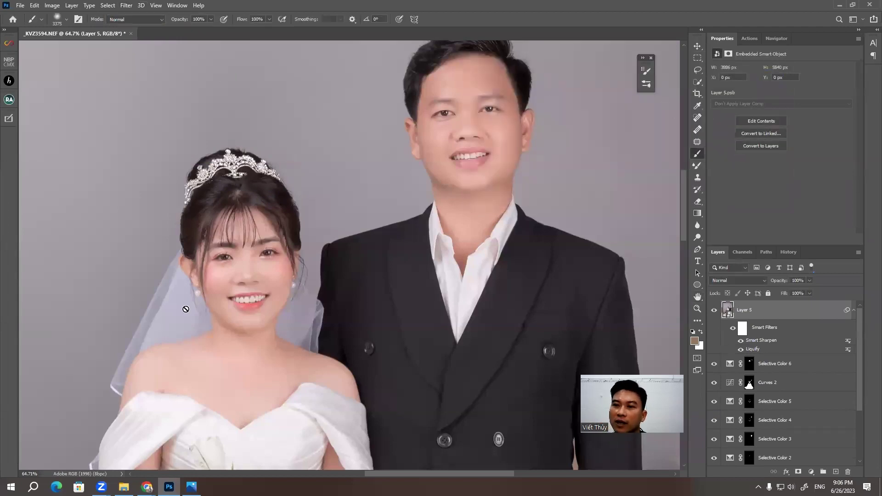
scroll(220, 275, "up", 3)
scroll(248, 251, "up", 3)
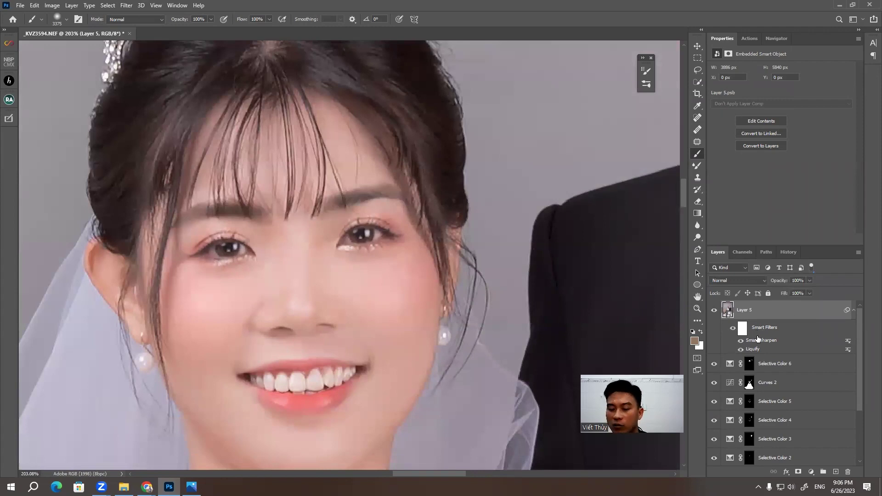
Stamp visible layers into a merged layer, Smart Sharpen it, and hide it behind a black mask
key("ctrl+shift+alt+e")
left_click(102, 5)
mouse_move(126, 5)
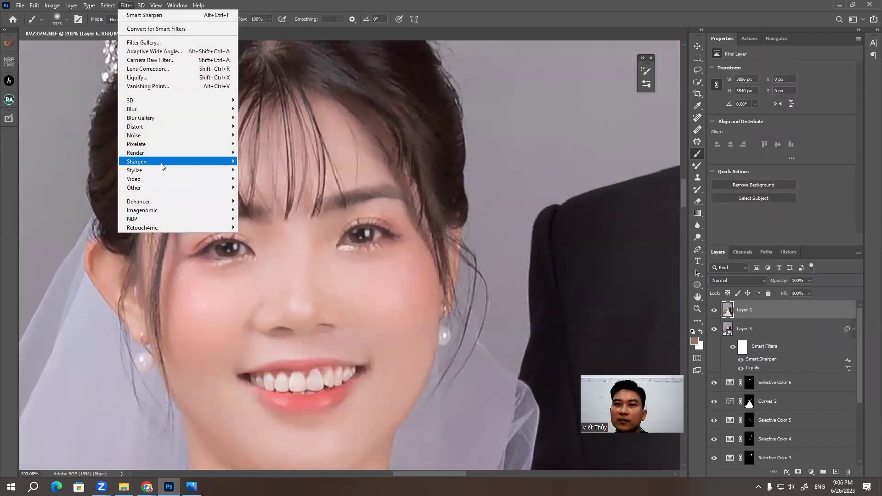
mouse_move(138, 161)
left_click(257, 197)
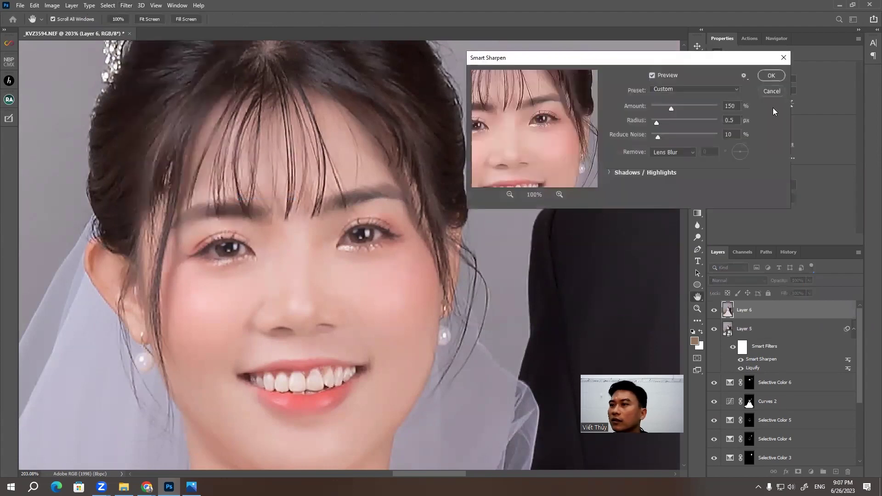
key("Return")
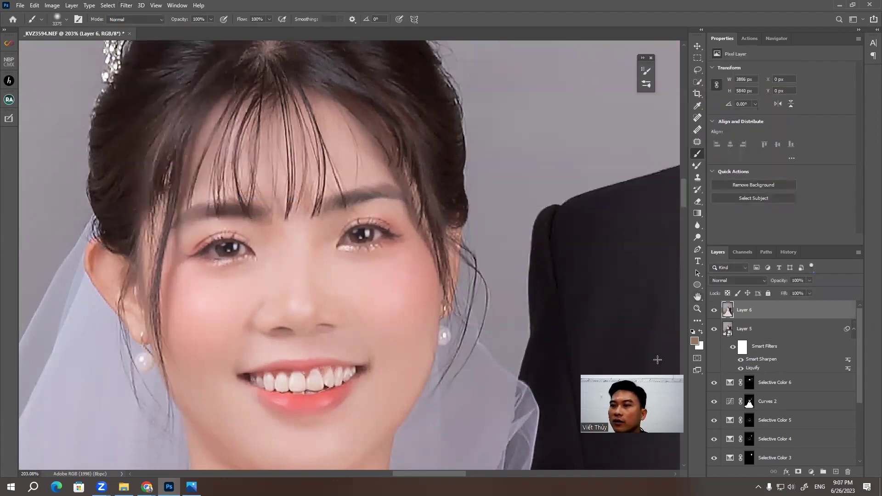
left_click(799, 471, "alt")
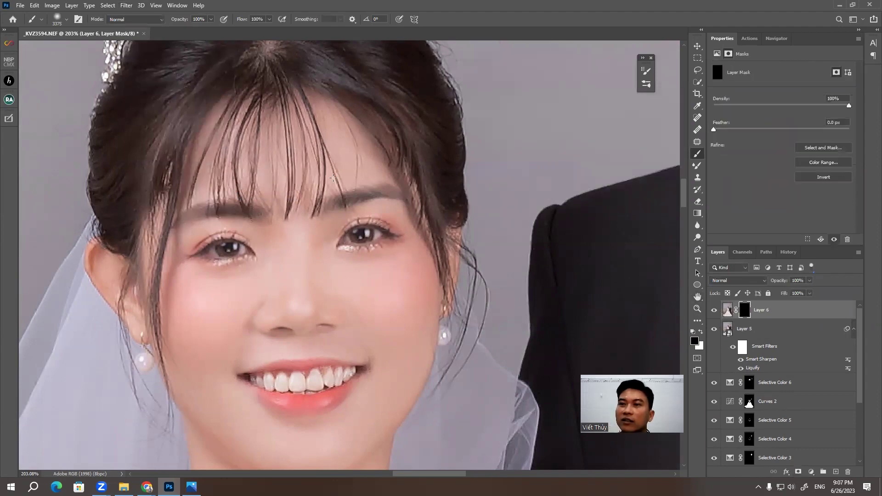
right_click(389, 209, "alt")
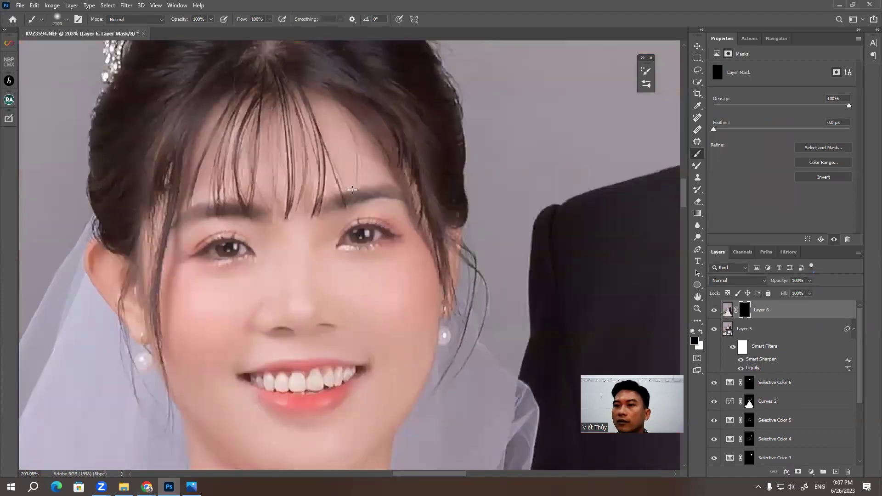
right_click(376, 244, "alt")
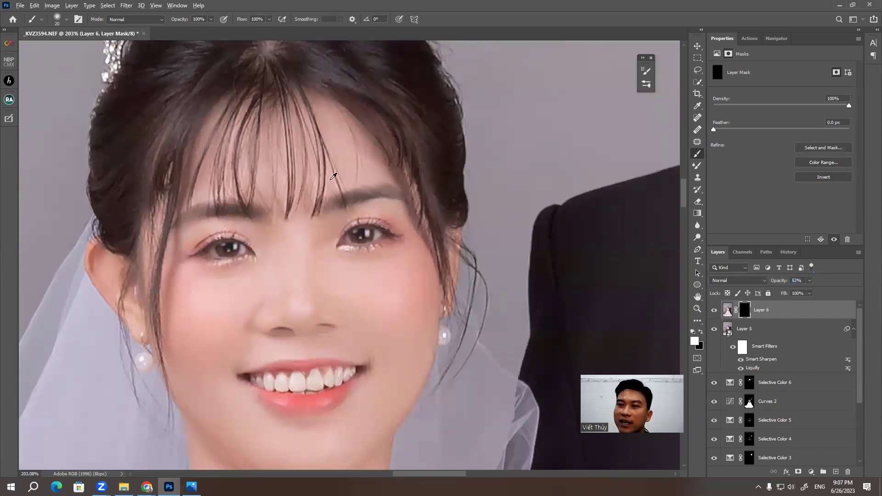
Set the sharpened layer to 52% opacity and open the original raw photo from its folder
scroll(333, 176, "down", 3)
scroll(349, 165, "down", 3)
scroll(368, 154, "down", 3)
scroll(381, 145, "down", 2)
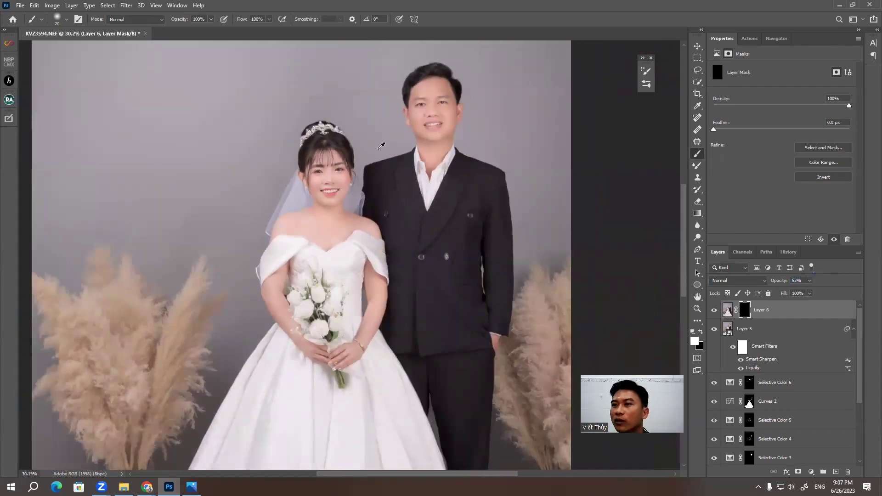
scroll(395, 157, "down", 2)
scroll(410, 166, "down", 1)
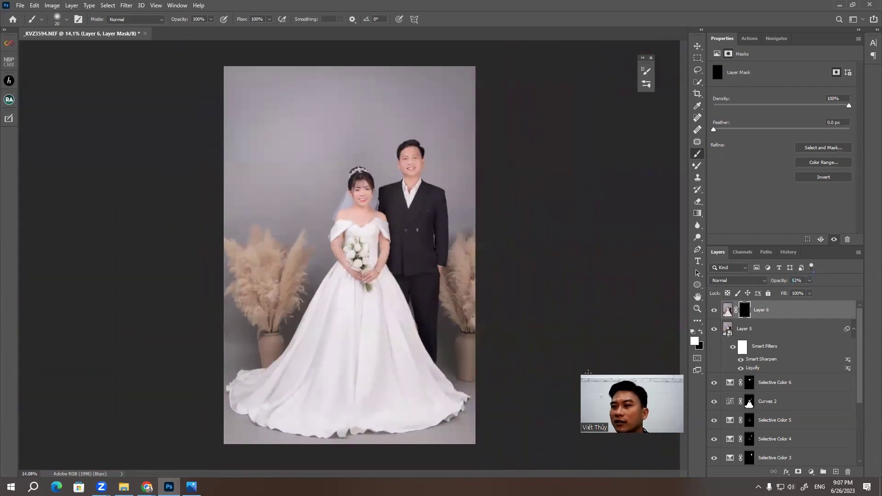
scroll(715, 459, "down", 3)
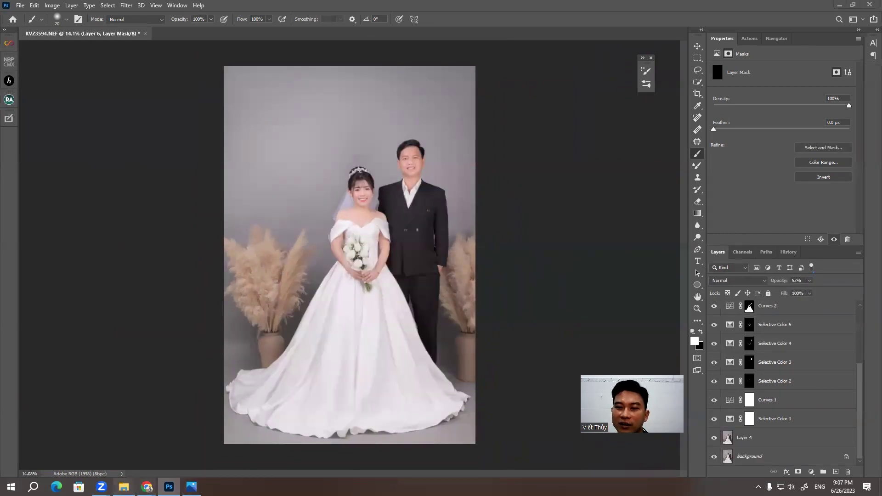
left_click(124, 487)
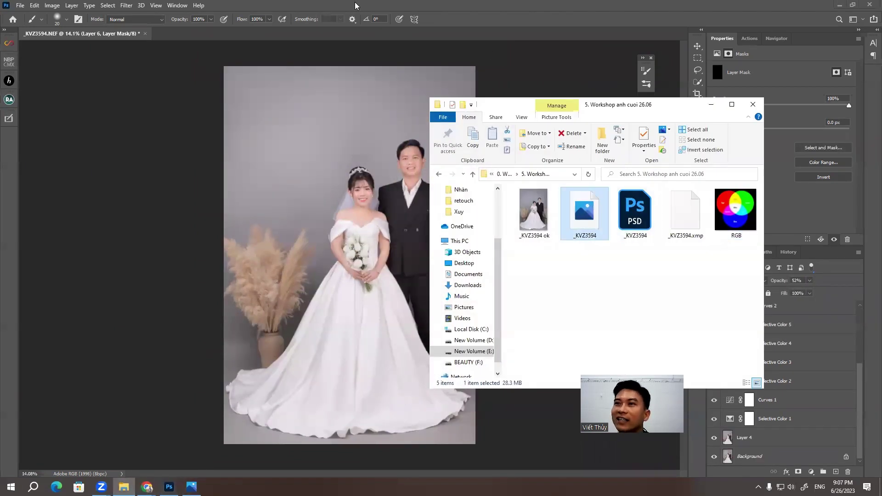
left_click(356, 168)
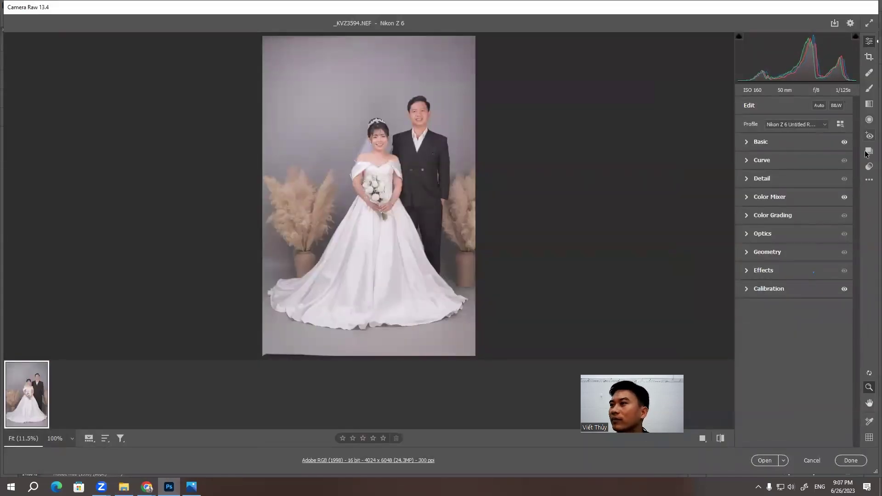
left_click(869, 179)
left_click(775, 202)
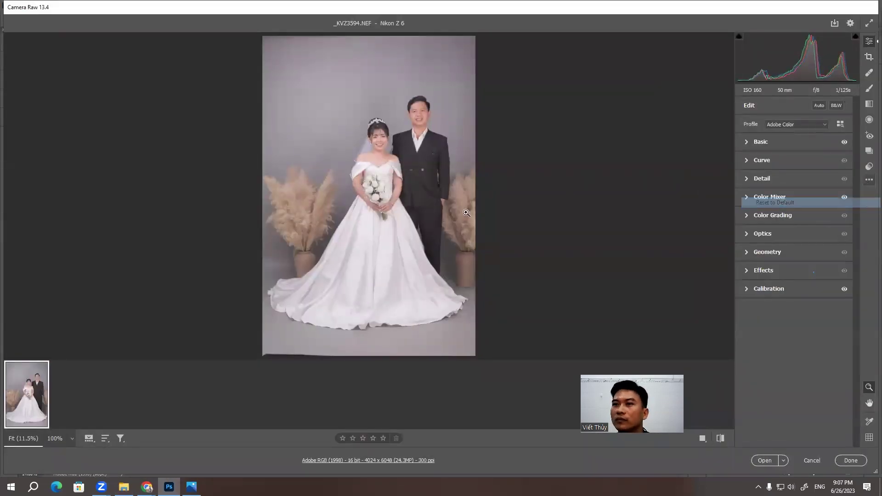
left_click(384, 131)
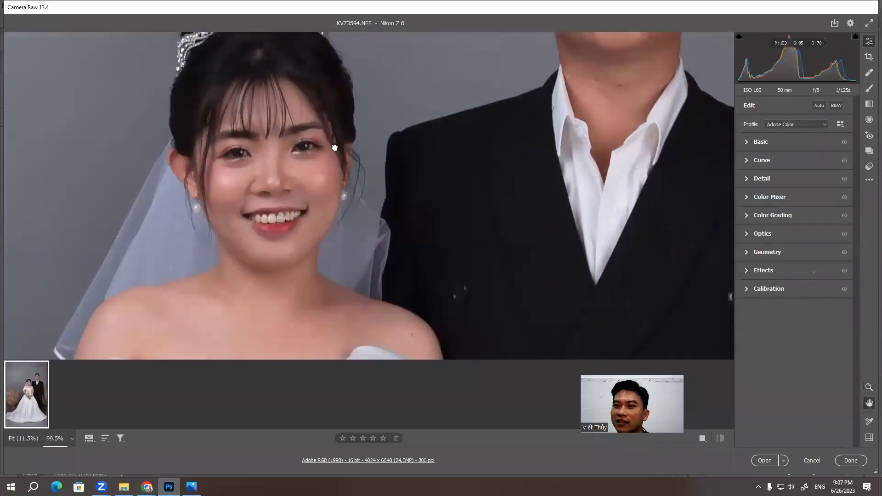
mouse_move(335, 148)
left_mouse_down()
mouse_move(347, 329)
mouse_move(407, 210)
mouse_move(413, 167)
left_mouse_up()
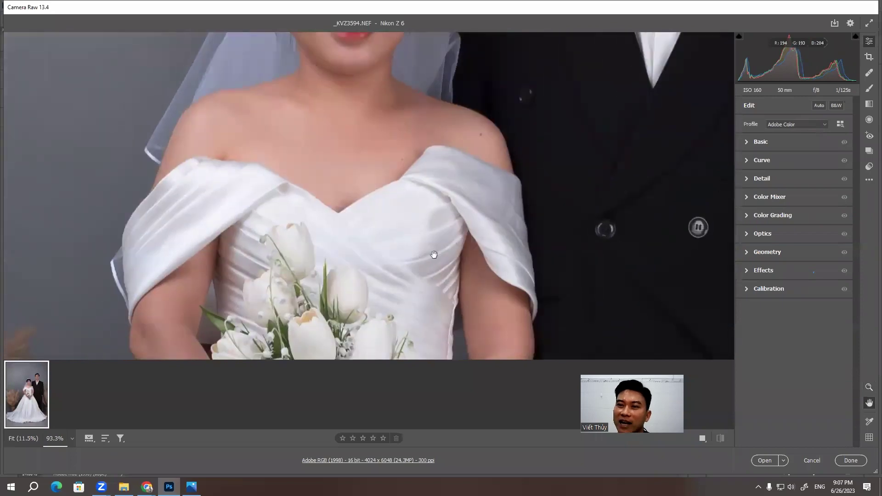
left_click_drag(434, 254, 437, 87)
left_click_drag(459, 321, 488, 200)
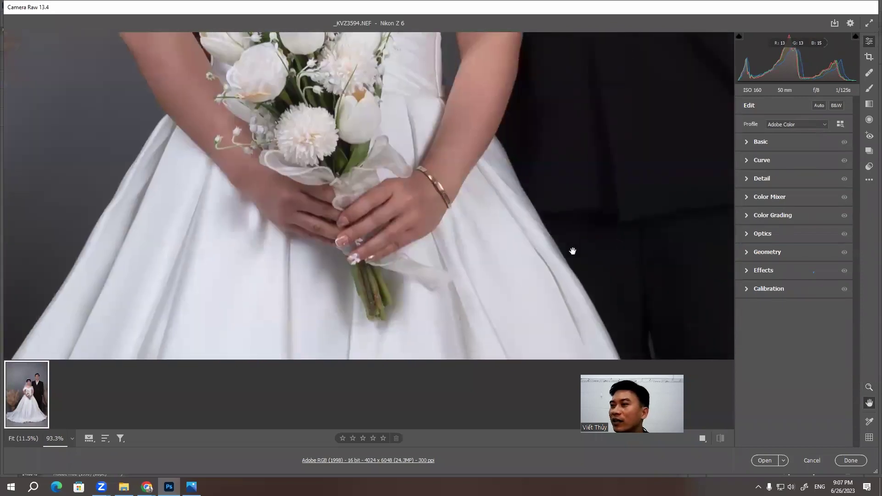
mouse_move(572, 251)
left_mouse_down()
mouse_move(511, 251)
mouse_move(506, 242)
left_mouse_up()
scroll(406, 313, "down", 3)
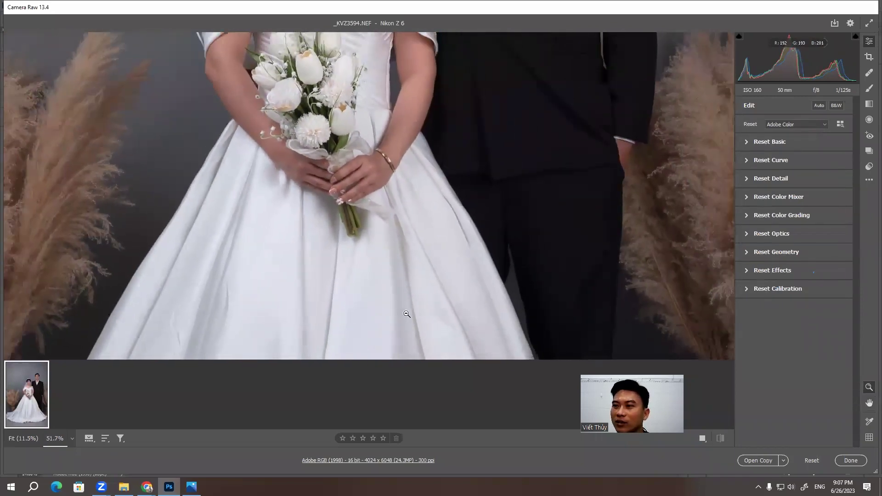
scroll(406, 314, "down", 3)
scroll(505, 303, "down", 3)
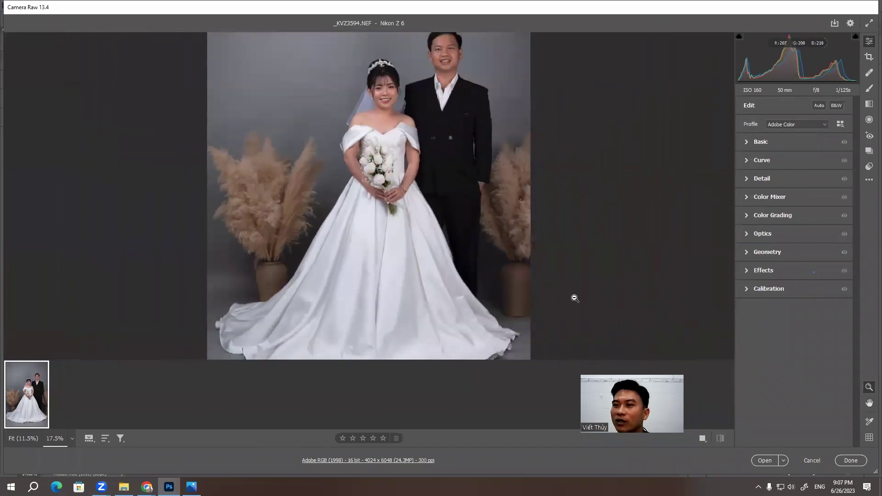
scroll(575, 298, "down", 2)
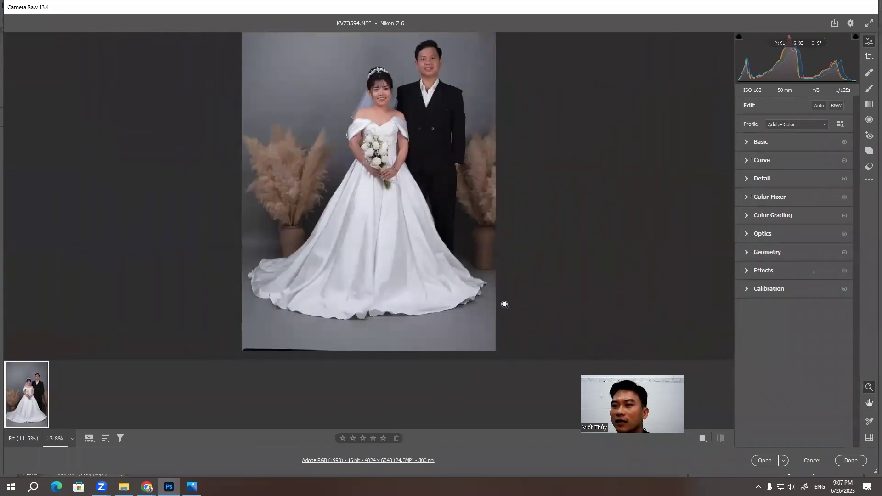
Discard the Camera Raw changes and zoom in on the couple's faces
left_click(811, 460)
left_click(469, 198)
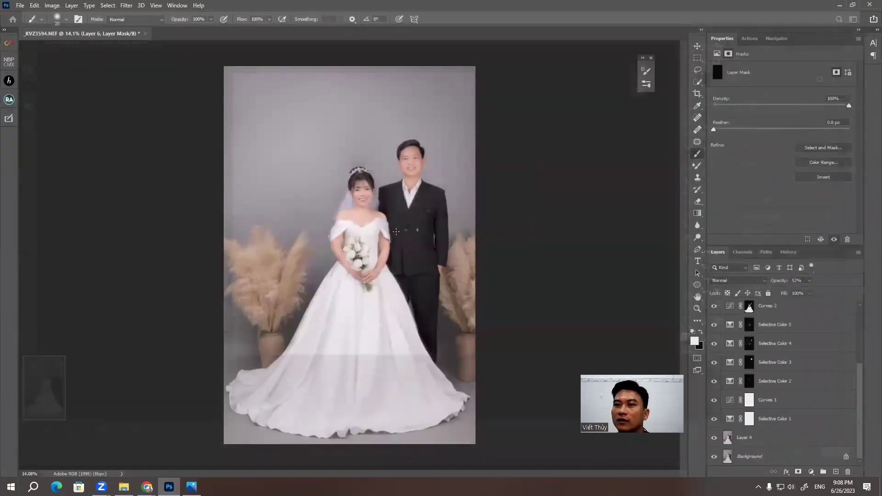
scroll(393, 207, "up", 3)
scroll(388, 174, "up", 3)
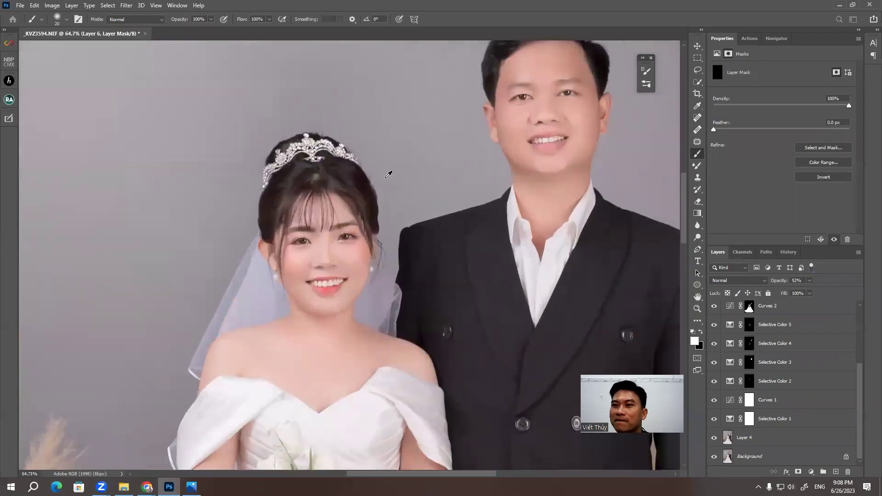
scroll(388, 174, "up", 2)
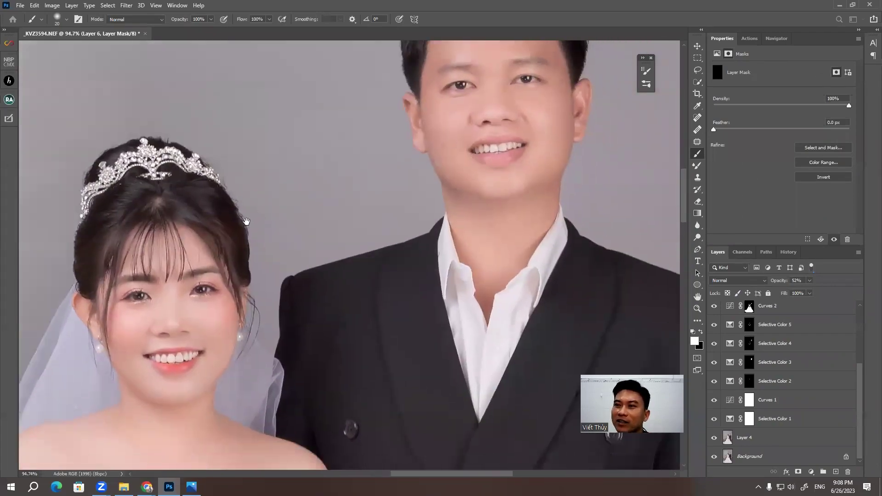
mouse_move(325, 252)
left_mouse_down()
mouse_move(183, 285)
mouse_move(286, 235)
left_mouse_up()
scroll(730, 317, "up", 4)
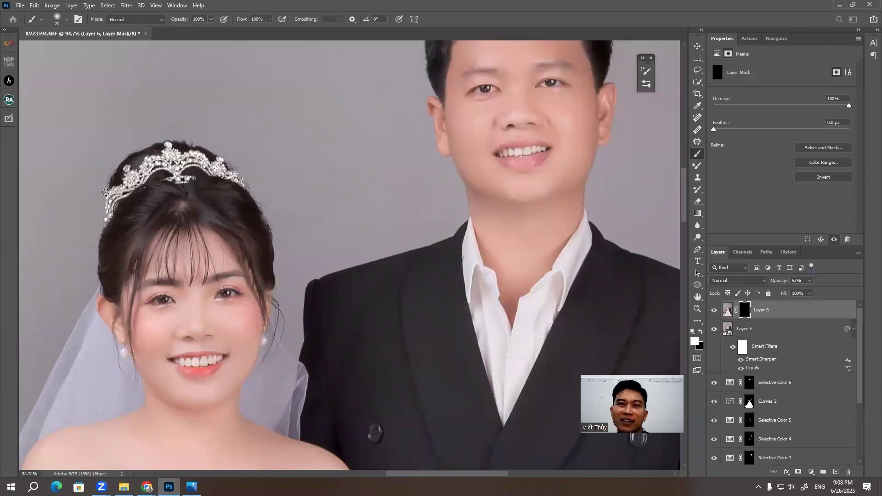
Add a White Teeth group from Ultimate Retouch with its Hue/Saturation set to Yellows
left_click(9, 119)
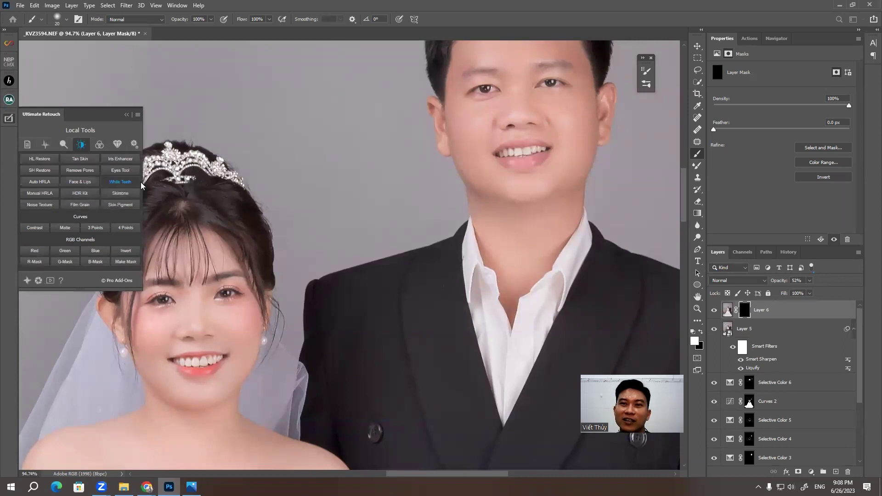
left_click(118, 181)
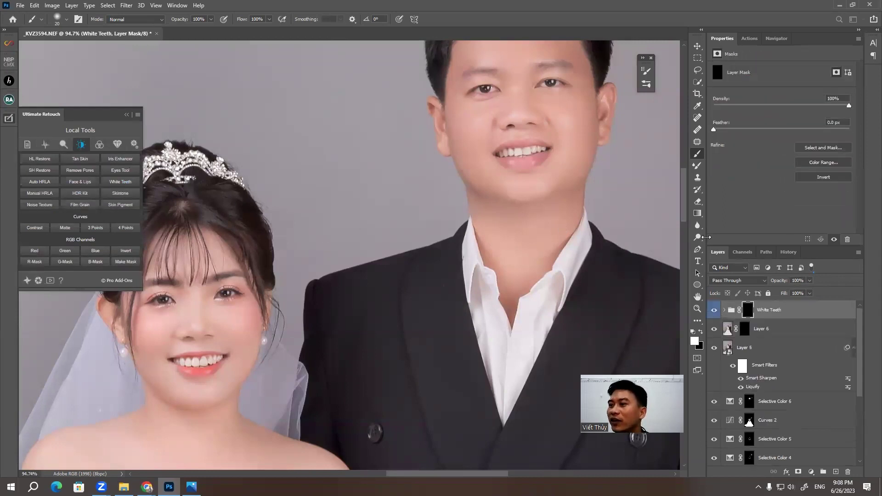
left_click(726, 311)
left_click(737, 330)
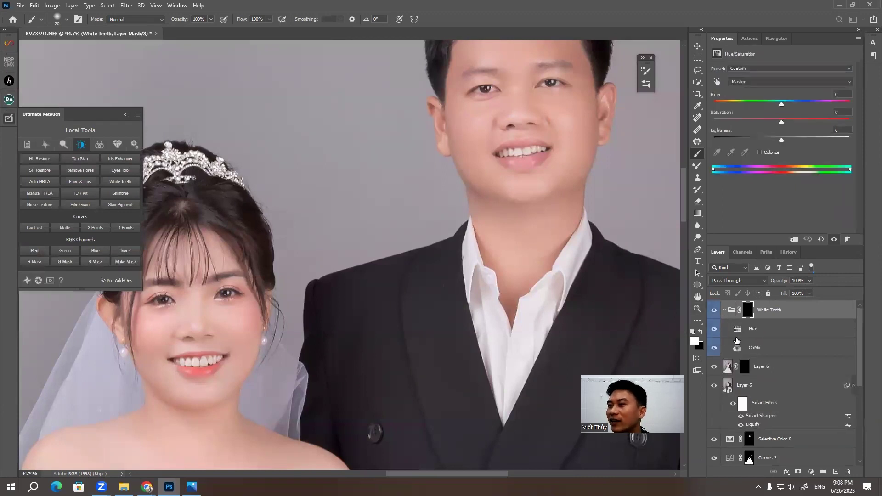
left_click(742, 81)
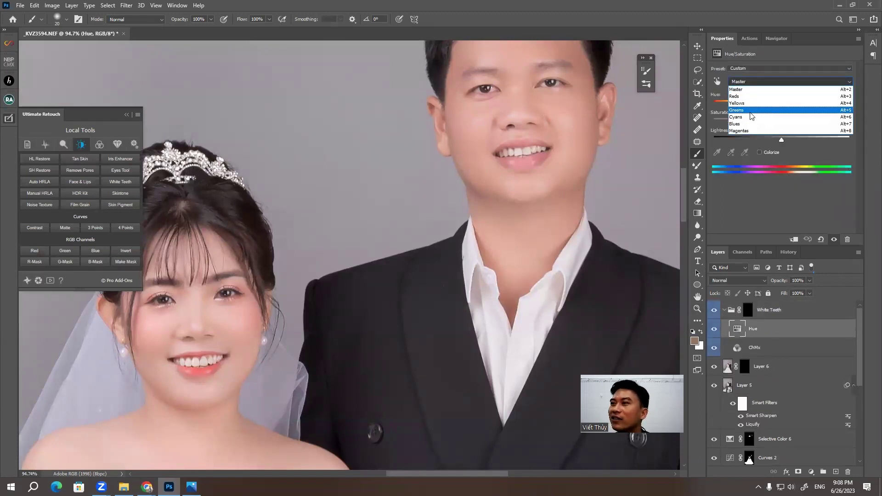
left_click(744, 103)
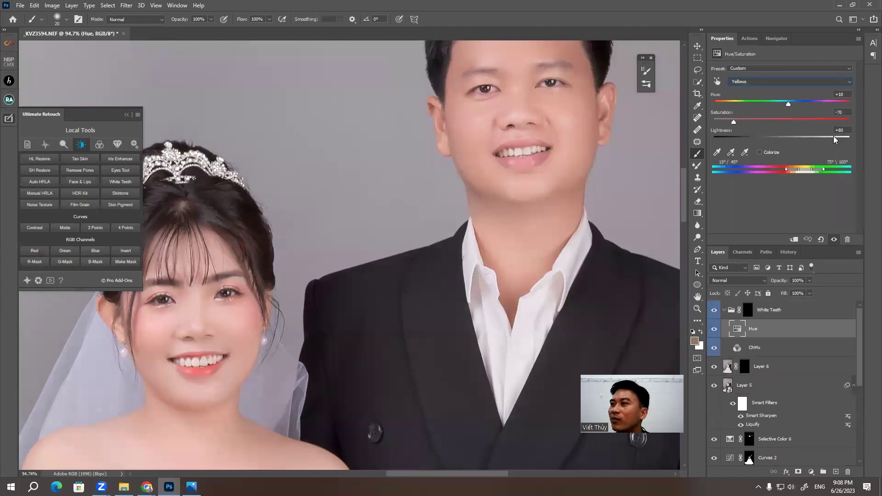
left_click(725, 310)
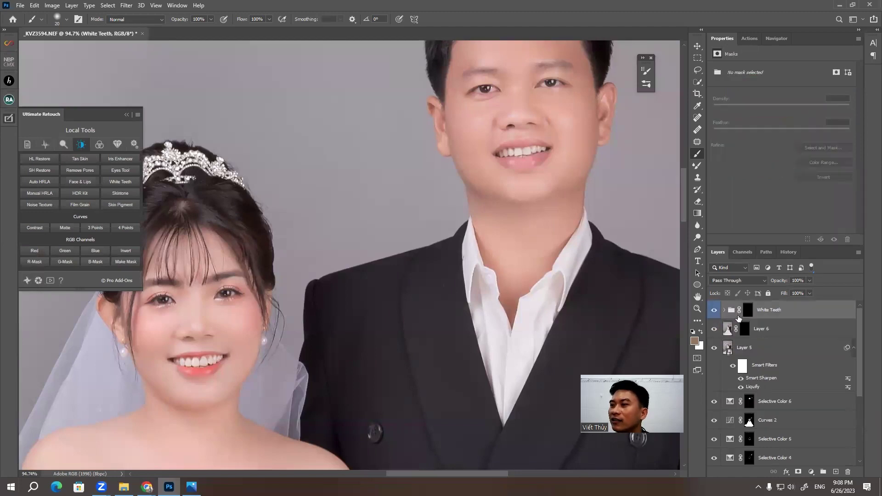
left_click(748, 311)
Paint the White Teeth mask over the bride's and groom's teeth
scroll(248, 321, "up", 5)
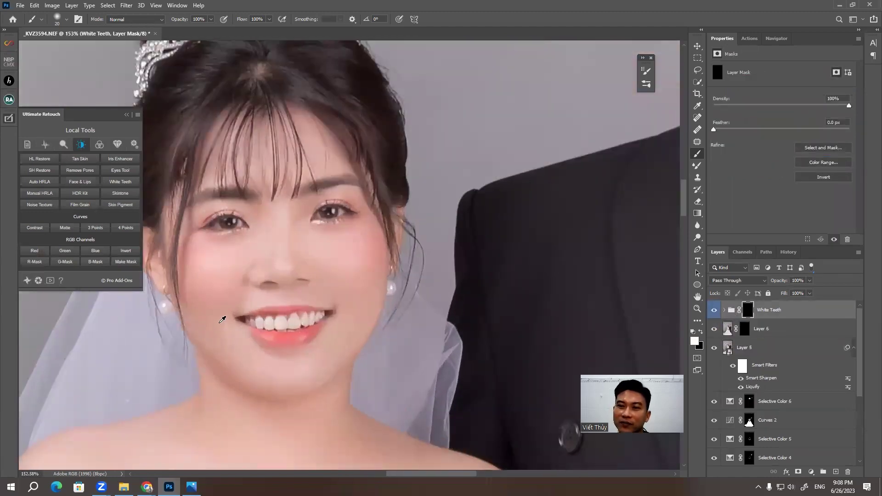
scroll(262, 318, "down", 1)
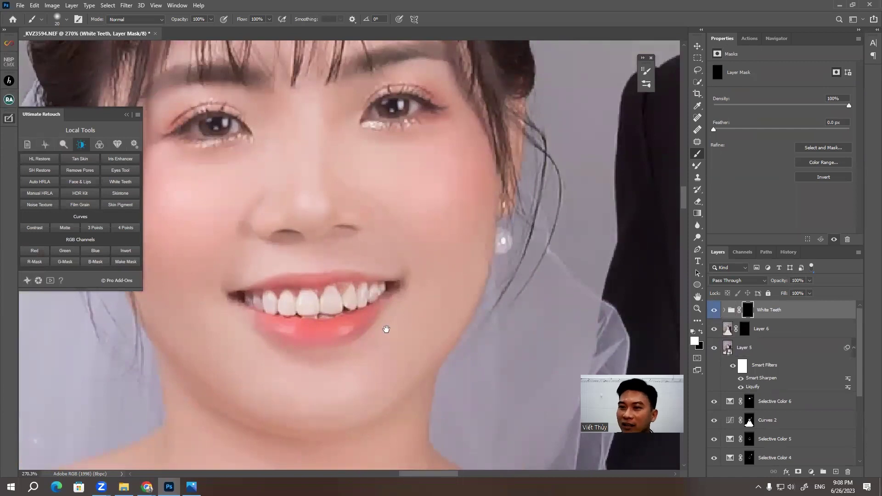
left_click_drag(385, 329, 430, 336)
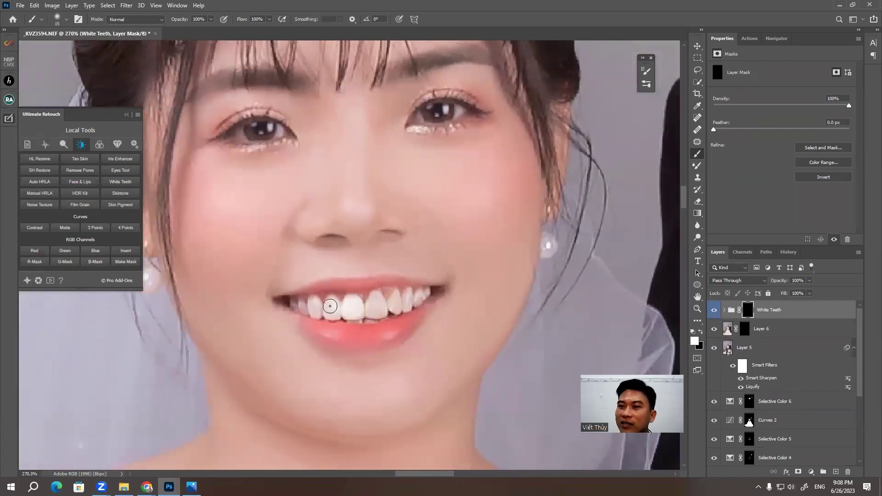
left_click_drag(330, 306, 294, 307)
mouse_move(375, 309)
left_mouse_down()
mouse_move(347, 311)
mouse_move(389, 302)
left_mouse_up()
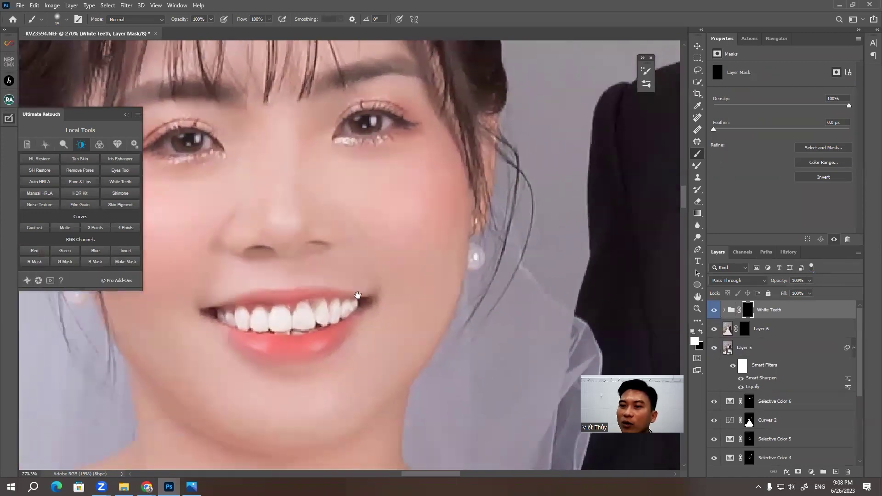
left_click_drag(494, 230, 291, 321)
mouse_move(414, 207)
left_mouse_down()
mouse_move(270, 321)
mouse_move(344, 321)
left_mouse_up()
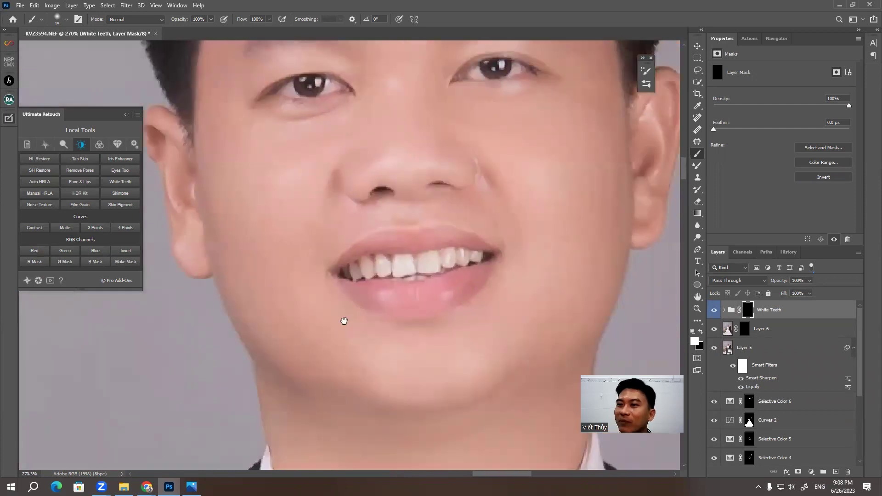
mouse_move(380, 267)
left_mouse_down()
mouse_move(363, 294)
mouse_move(417, 284)
mouse_move(342, 300)
left_mouse_up()
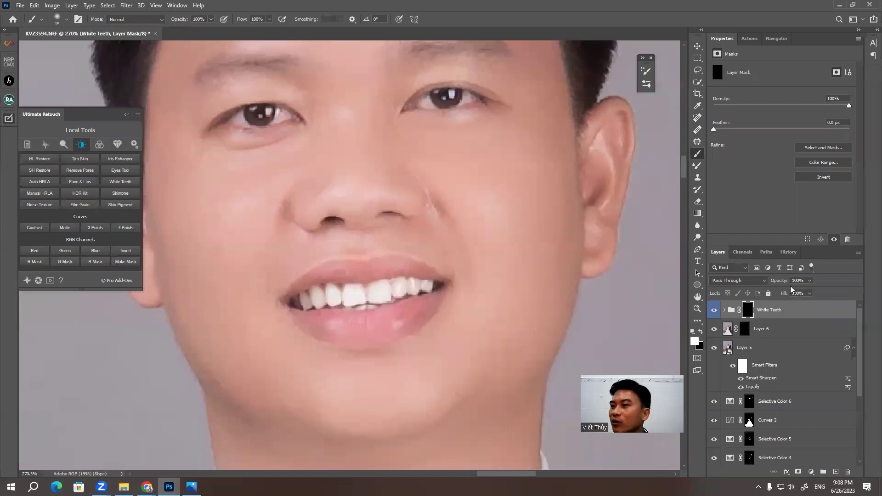
Lower the White Teeth group opacity to 32% for a natural look
left_click_drag(776, 282, 749, 282)
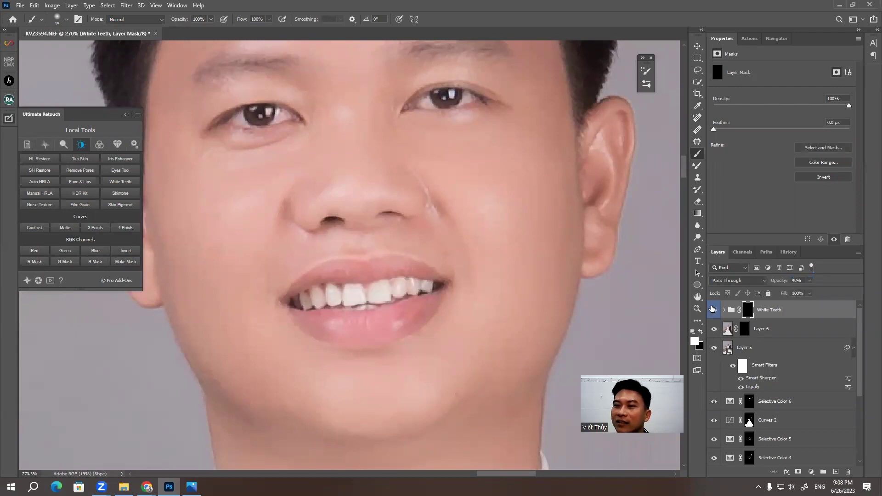
scroll(489, 217, "down", 3)
scroll(490, 217, "down", 3)
scroll(482, 223, "down", 3)
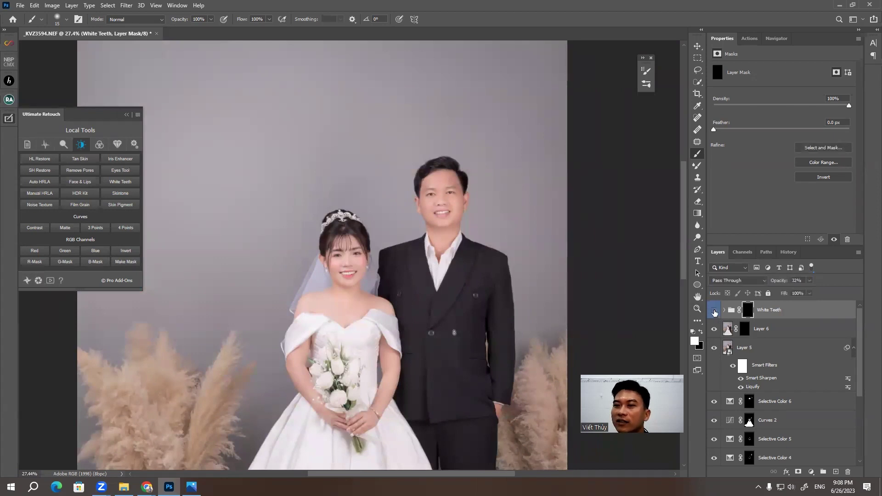
scroll(321, 174, "down", 1)
scroll(386, 212, "down", 1)
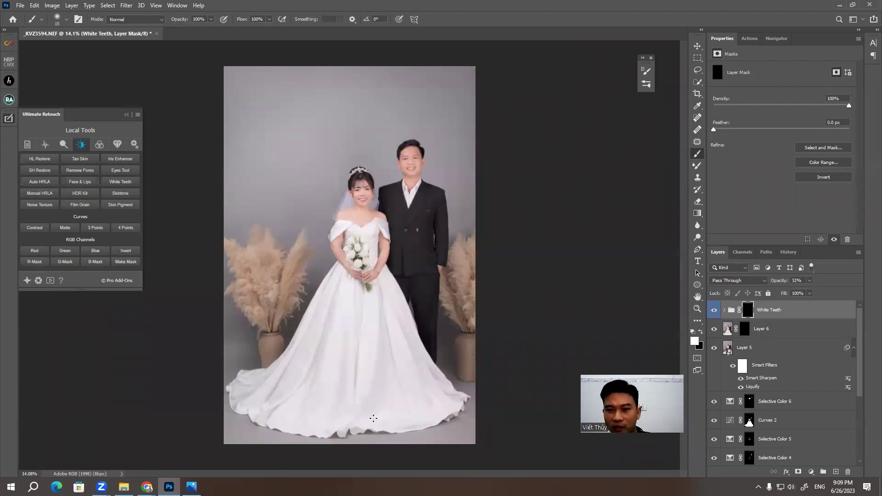
mouse_move(147, 486)
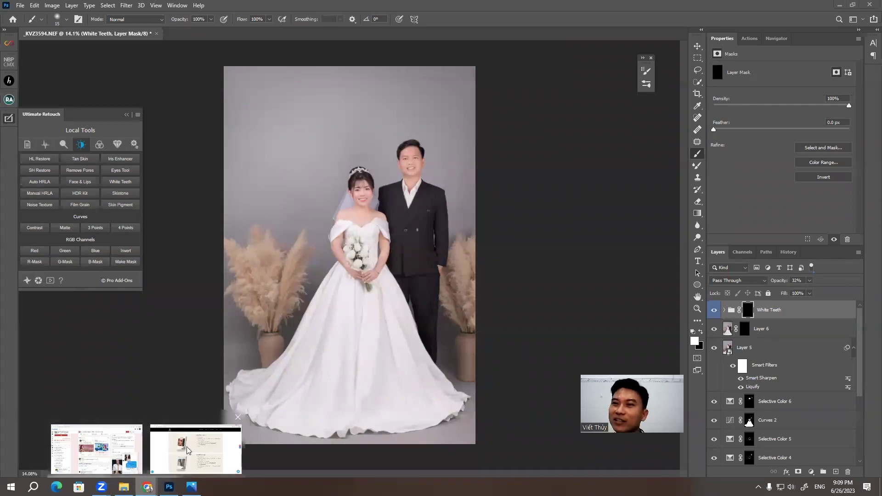
Switch to the Chrome window showing the Brush Media shop page
left_click(193, 450)
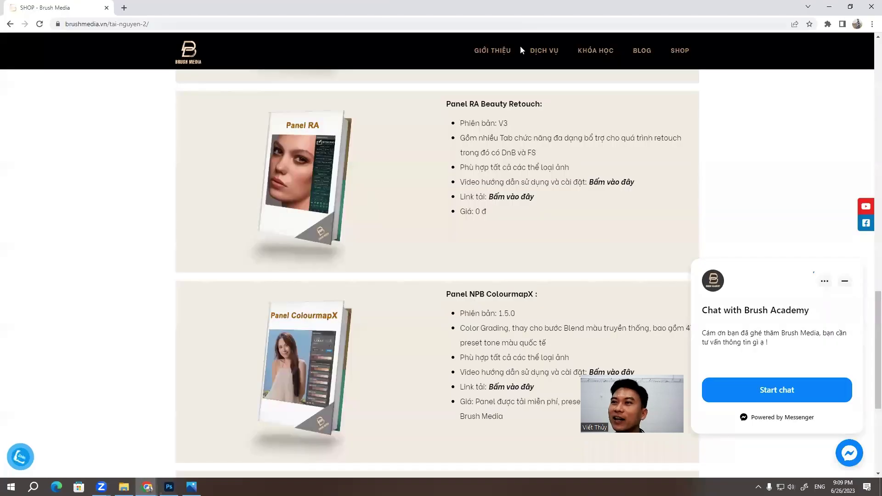
Go to the Brush Media home page and scroll through it
left_click(420, 179)
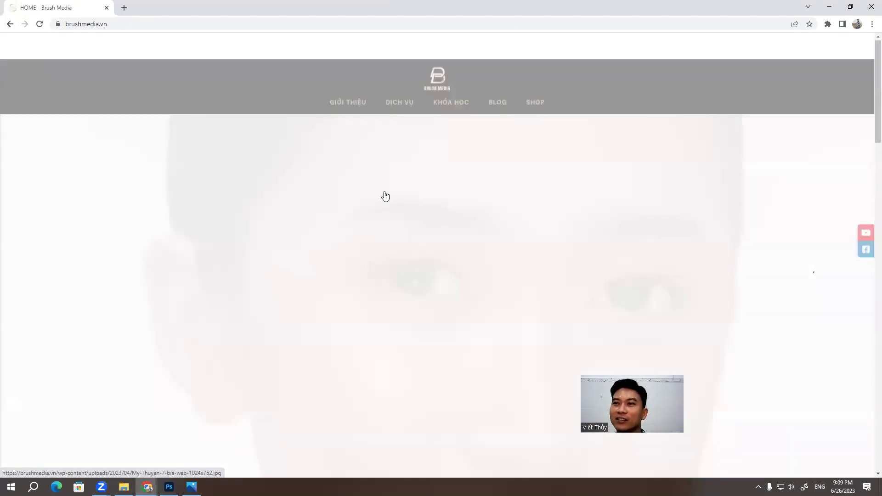
scroll(460, 181, "down", 3)
scroll(437, 191, "down", 4)
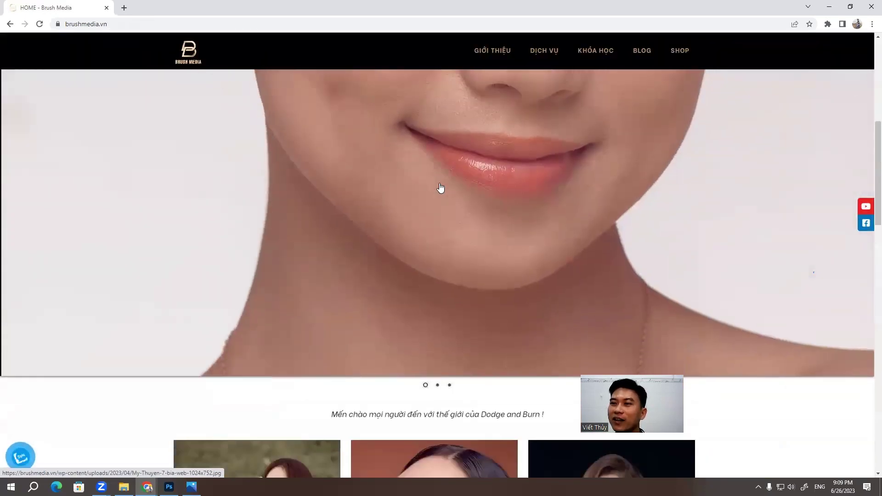
scroll(441, 189, "down", 8)
scroll(422, 190, "down", 2)
scroll(276, 203, "up", 2)
scroll(175, 207, "down", 3)
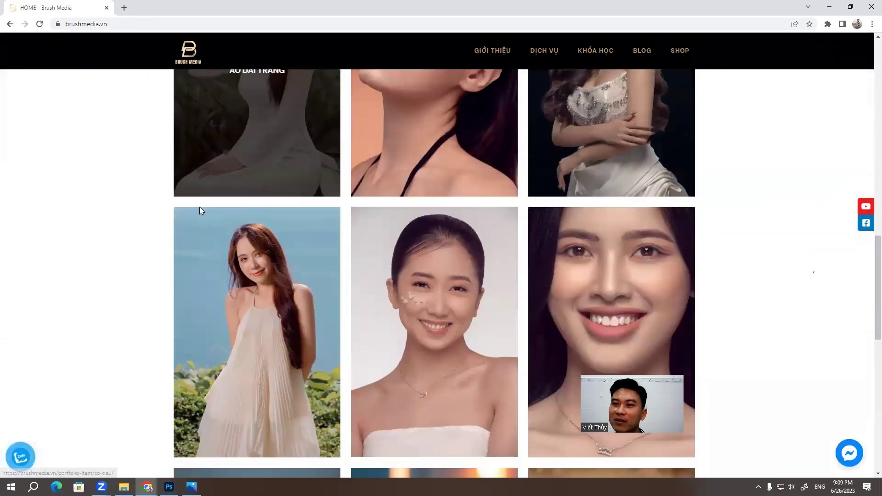
scroll(312, 258, "down", 5)
scroll(309, 320, "down", 3)
scroll(236, 285, "down", 3)
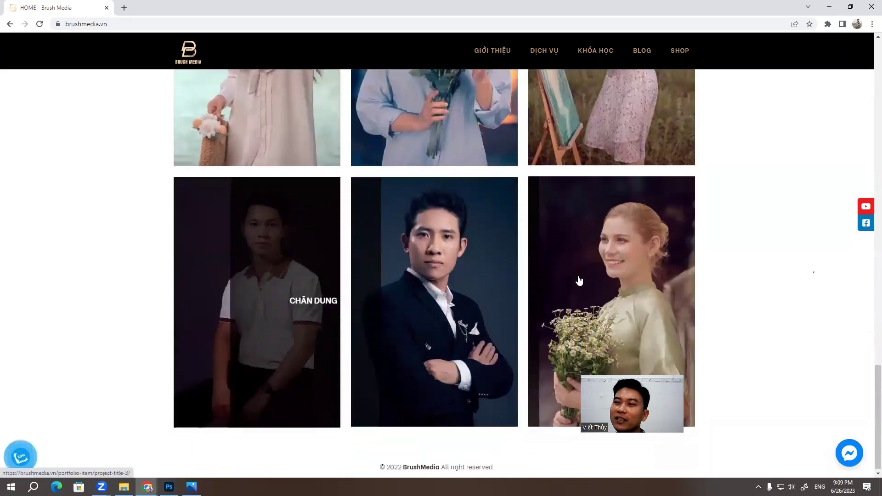
scroll(607, 201, "up", 5)
scroll(607, 201, "up", 5)
scroll(591, 181, "up", 4)
scroll(669, 124, "up", 1)
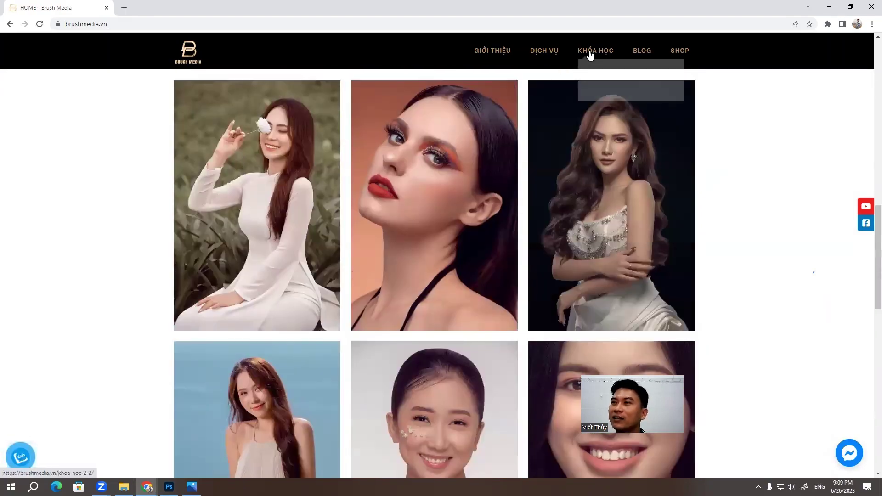
Open the retouch course page from the KHÓA HỌC menu and browse its before/after examples
left_click(590, 53)
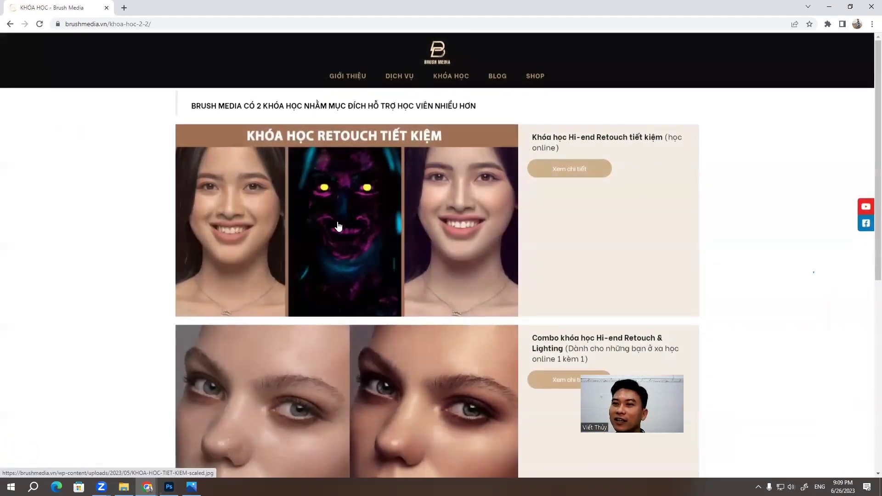
mouse_move(451, 76)
left_click(465, 114)
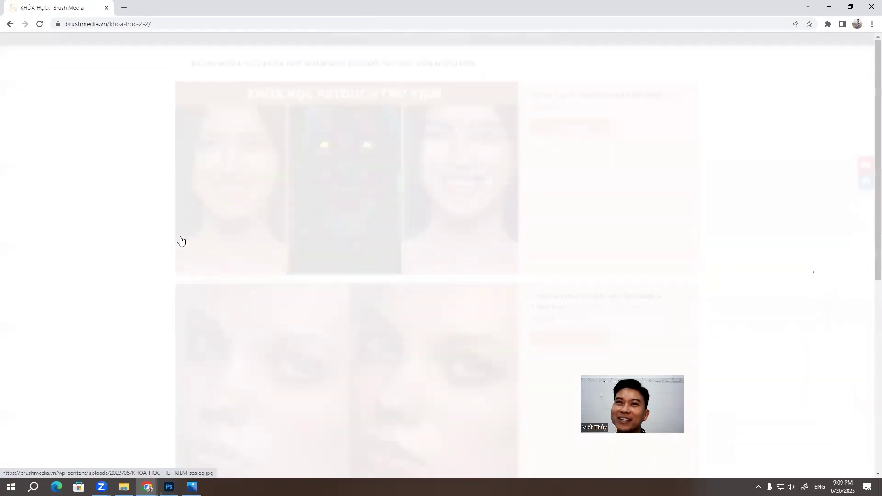
scroll(202, 241, "down", 4)
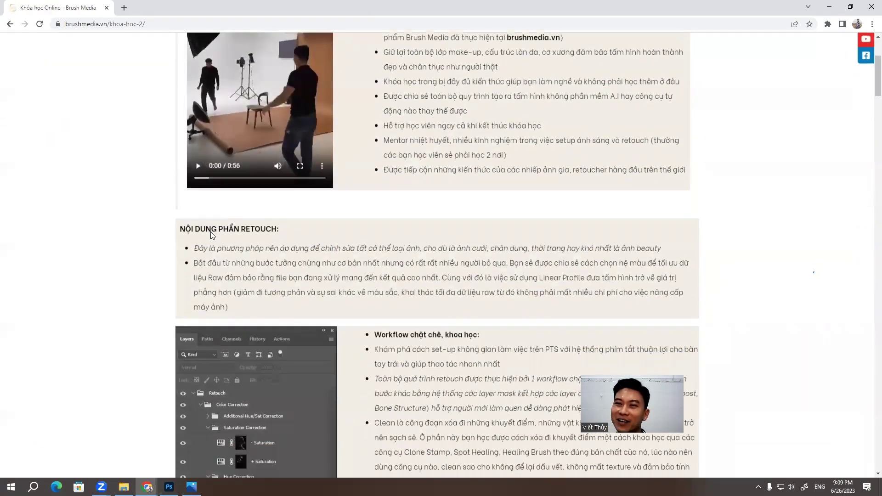
scroll(216, 244, "down", 6)
scroll(215, 243, "down", 7)
scroll(216, 245, "down", 3)
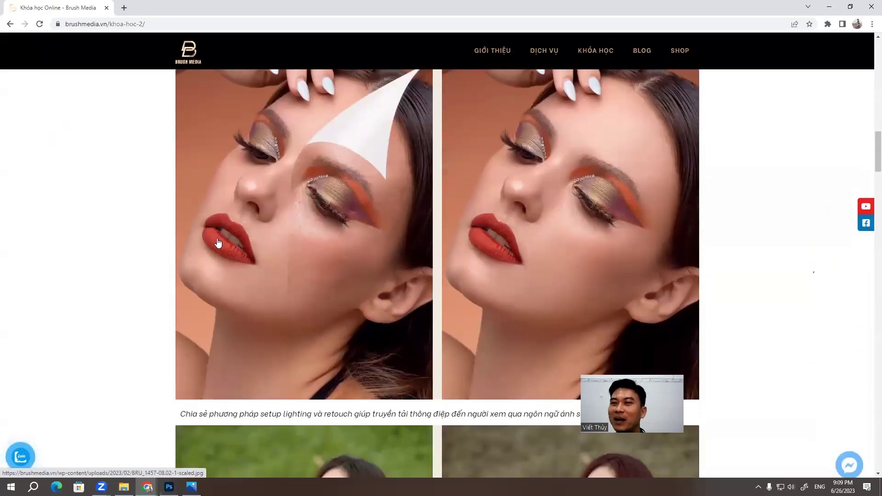
scroll(307, 238, "up", 1)
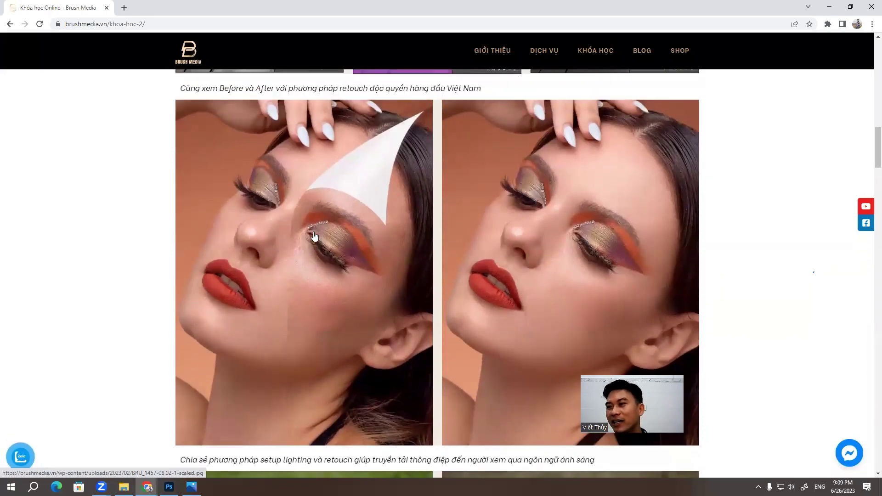
scroll(335, 245, "down", 1)
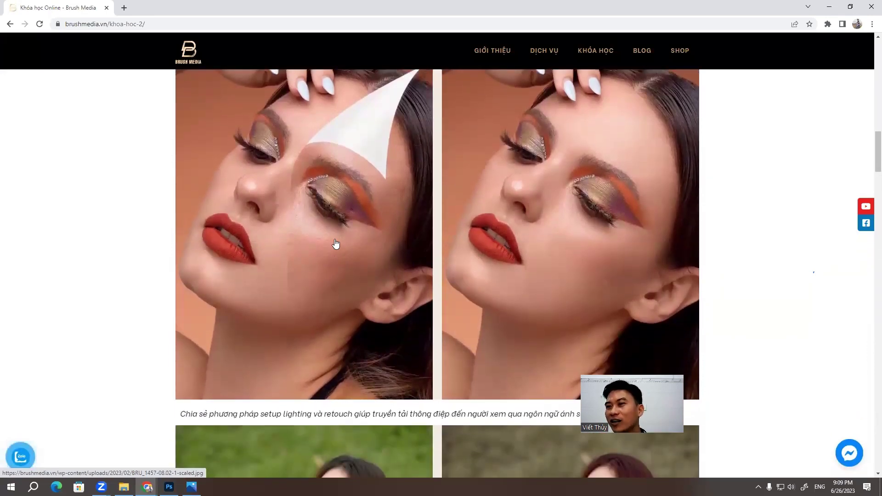
scroll(344, 244, "down", 2)
scroll(356, 242, "up", 2)
scroll(459, 240, "down", 1)
scroll(437, 244, "down", 3)
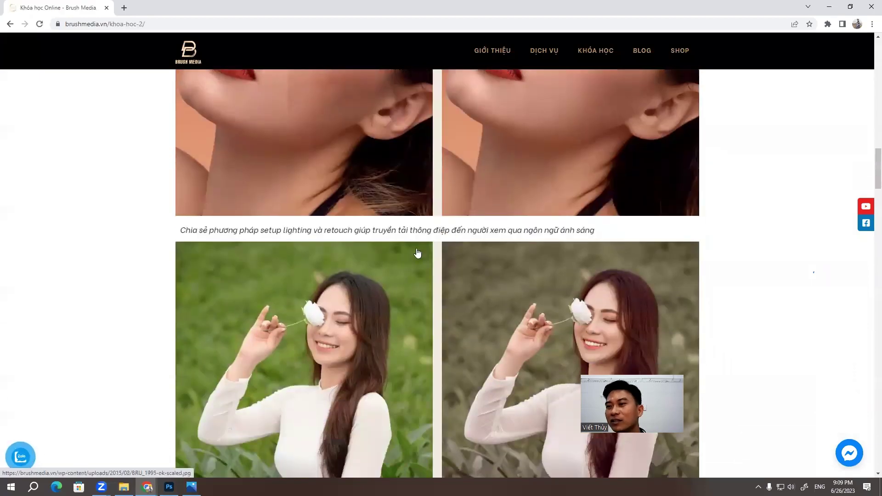
scroll(404, 252, "down", 2)
scroll(411, 248, "down", 3)
scroll(423, 244, "up", 1)
scroll(624, 191, "up", 3)
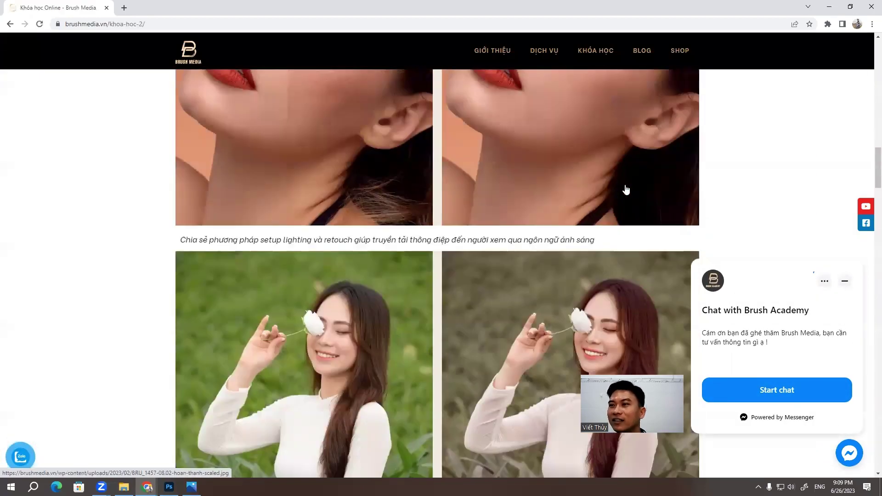
scroll(625, 191, "up", 1)
scroll(606, 198, "up", 4)
scroll(528, 209, "down", 3)
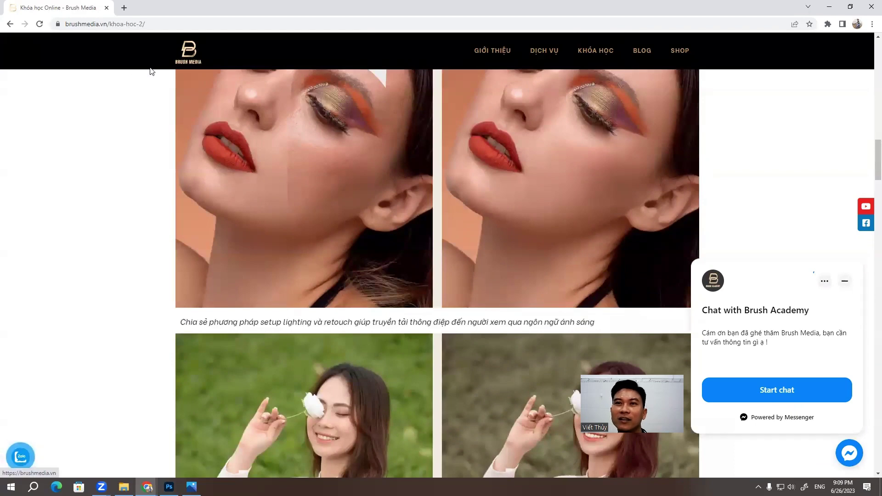
Go to facebook.com in a new tab and open the Học Nhiếp ảnh và Photoshop Online group
left_click(124, 8)
type("facebook.com")
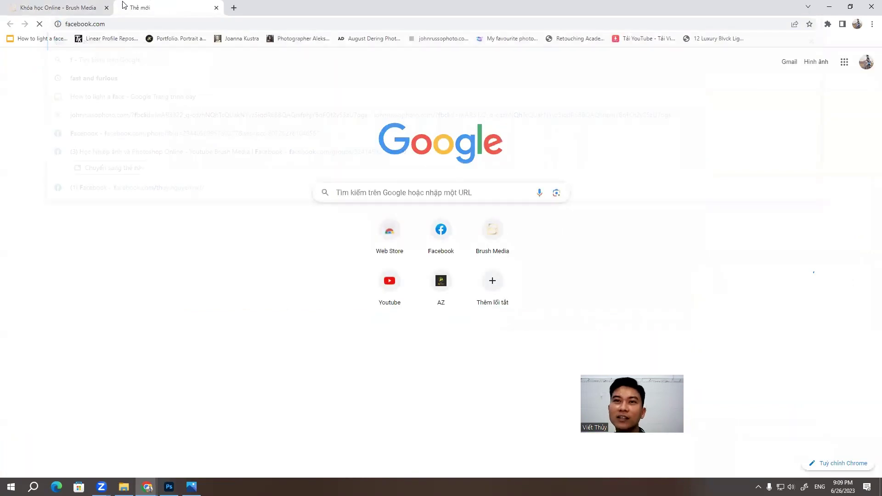
key("Return")
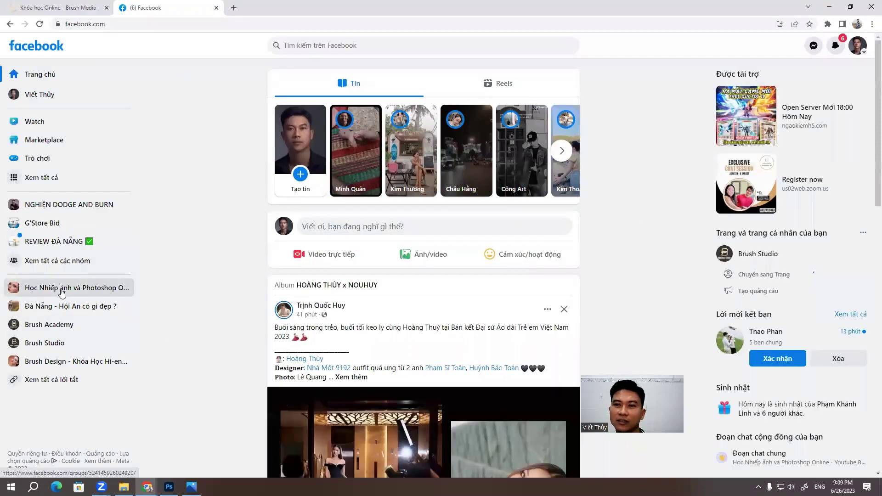
left_click(61, 289)
Scroll the group feed down to a portrait post and view its photo full-size
scroll(375, 269, "down", 5)
scroll(376, 263, "down", 5)
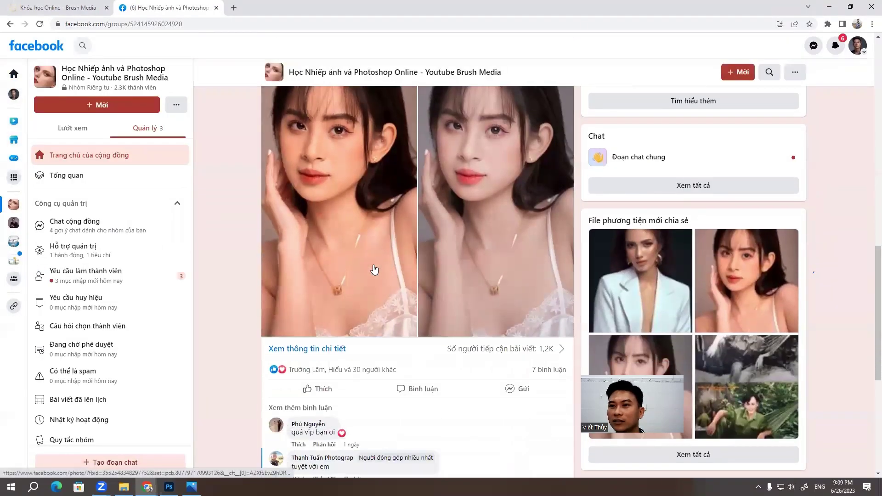
scroll(376, 266, "down", 5)
scroll(384, 270, "down", 5)
scroll(400, 262, "down", 3)
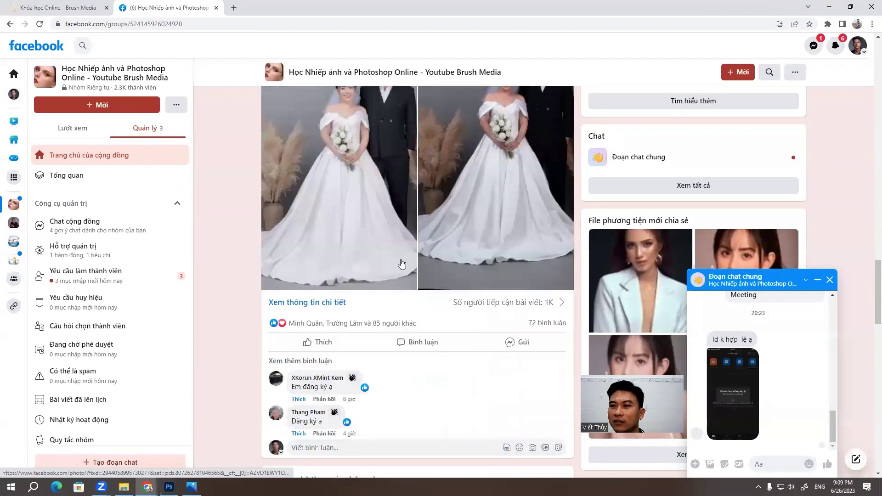
scroll(402, 262, "down", 5)
scroll(407, 262, "down", 5)
scroll(407, 262, "down", 5)
scroll(460, 261, "down", 4)
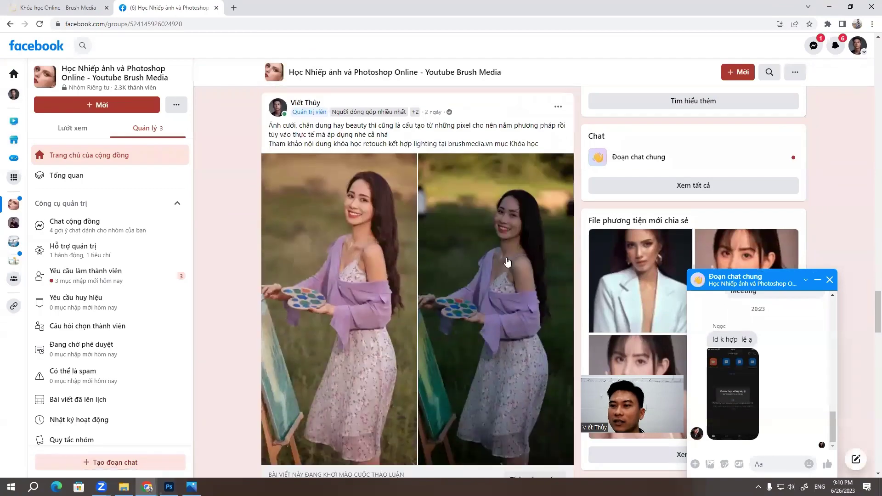
left_click(508, 262)
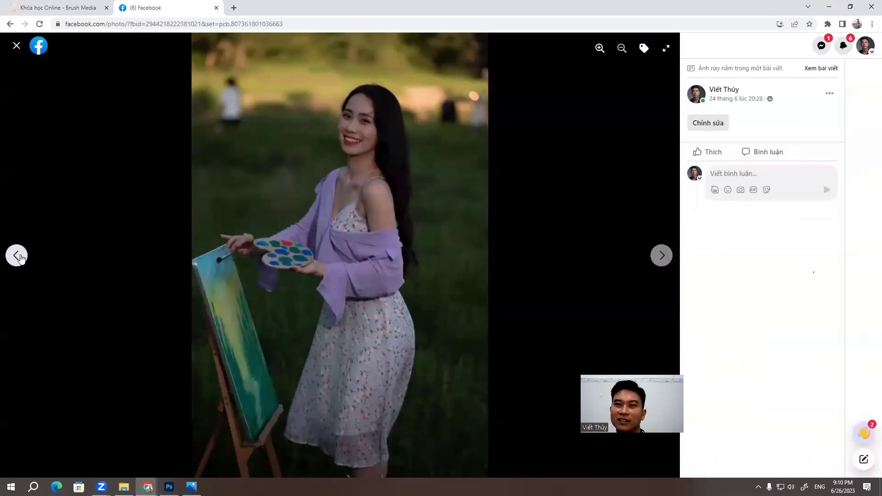
Show the post's other photo, then close the browser to return to Photoshop
left_click(16, 255)
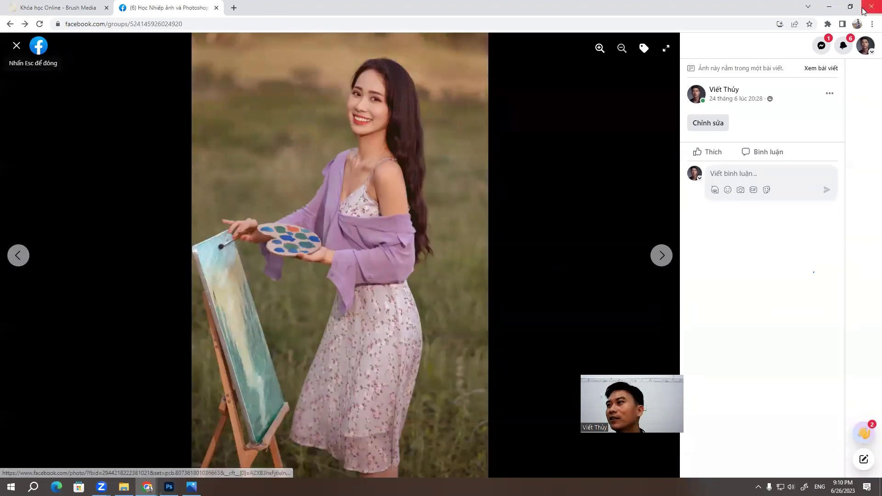
left_click(18, 47)
key("alt+Tab")
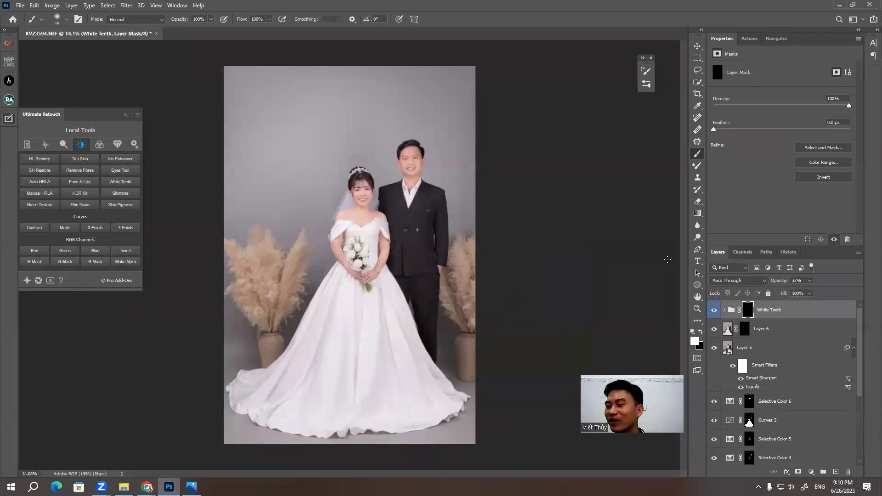
Scroll the canvas toward the gown and clear both retouch plugin panels off the workspace
scroll(781, 357, "down", 2)
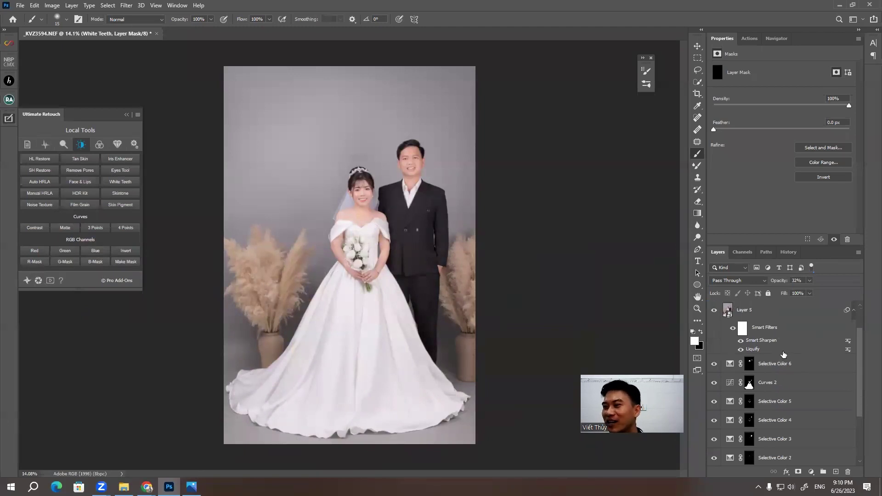
scroll(784, 355, "down", 3)
scroll(782, 356, "down", 1)
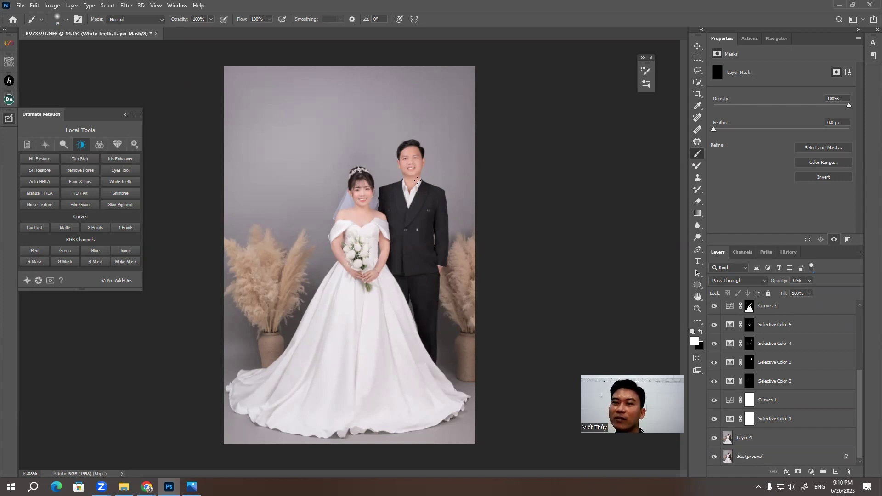
left_click(126, 115)
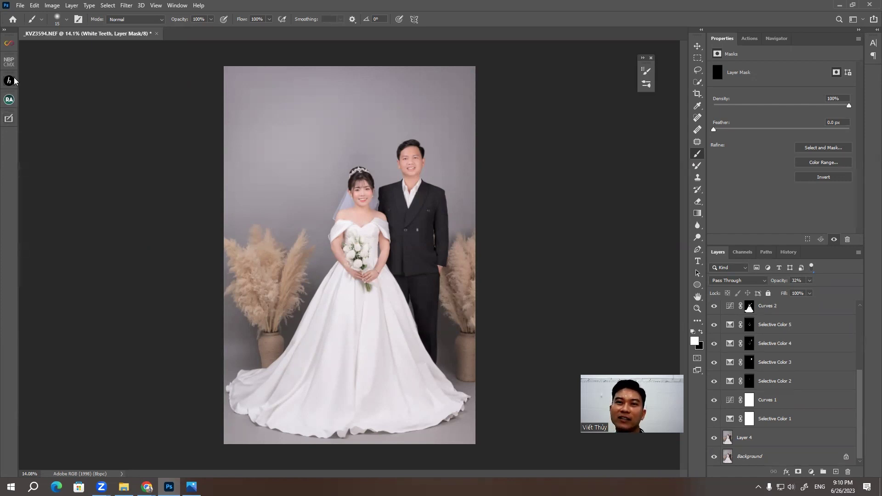
left_click(13, 80)
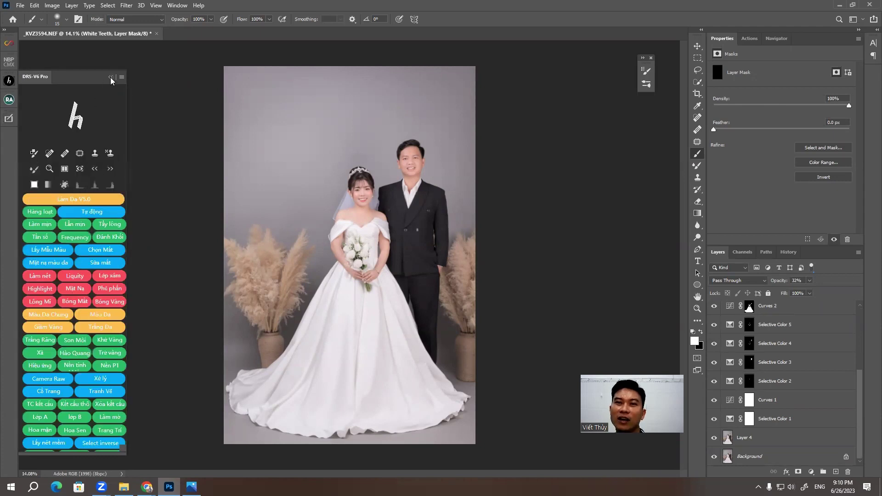
left_click(111, 77)
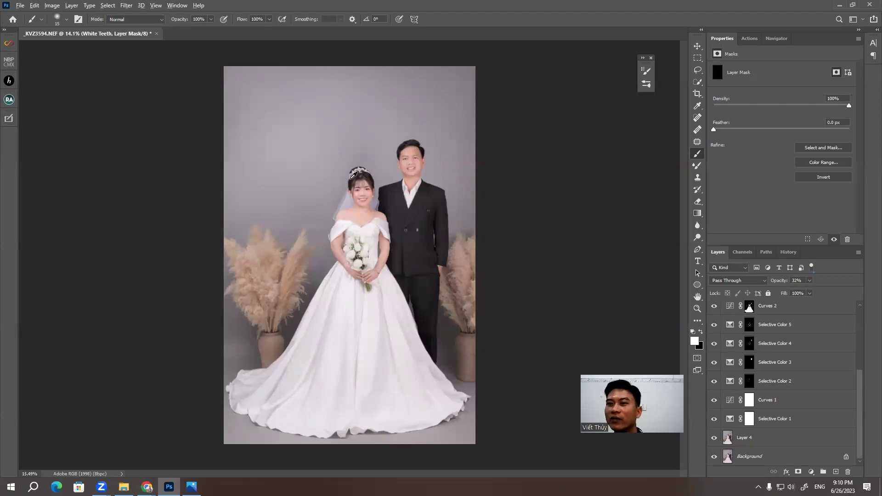
Scroll the canvas until the whole wedding dress is in view
scroll(353, 174, "up", 2)
scroll(367, 207, "up", 2)
scroll(404, 251, "up", 3)
scroll(390, 251, "up", 3)
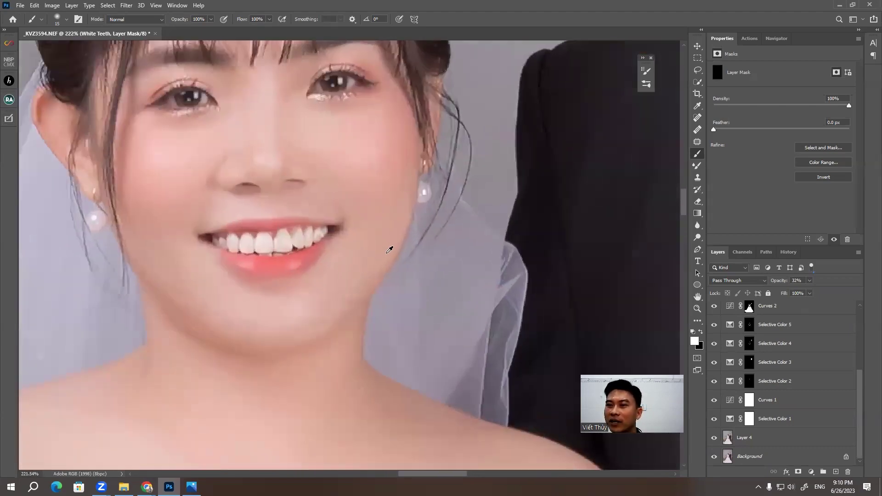
scroll(337, 251, "down", 2)
scroll(328, 229, "down", 2)
scroll(317, 202, "down", 2)
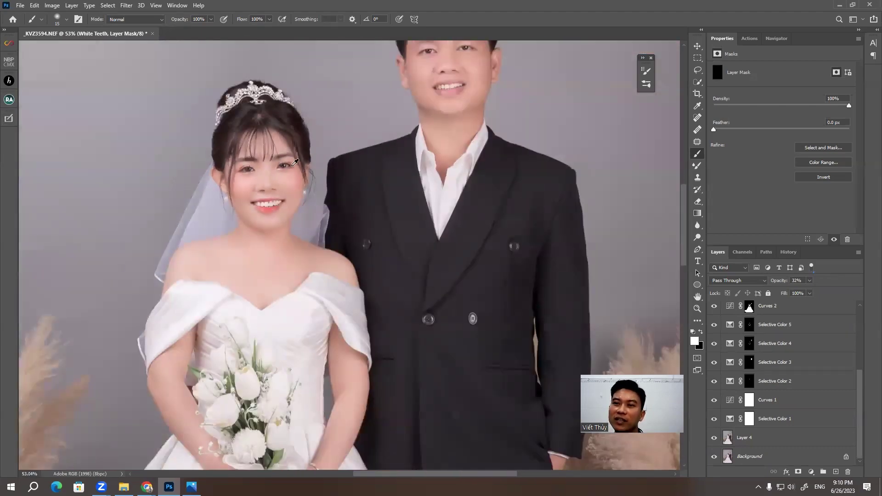
scroll(307, 181, "down", 2)
scroll(312, 197, "down", 2)
scroll(317, 216, "down", 1)
scroll(324, 234, "down", 2)
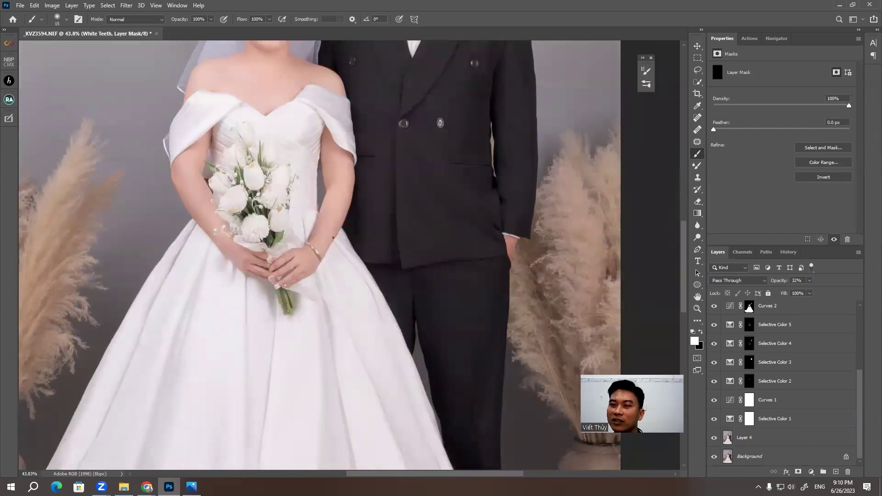
scroll(332, 258, "down", 3)
scroll(334, 259, "down", 1)
scroll(347, 249, "down", 3)
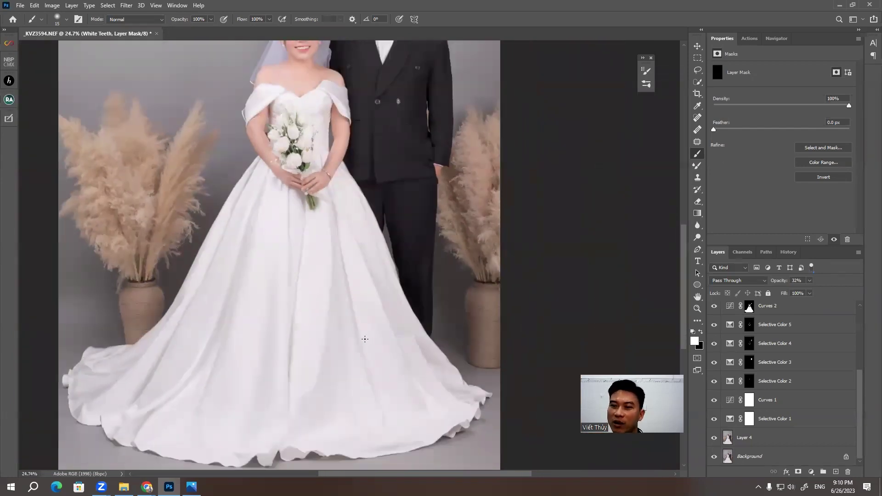
scroll(396, 337, "down", 2)
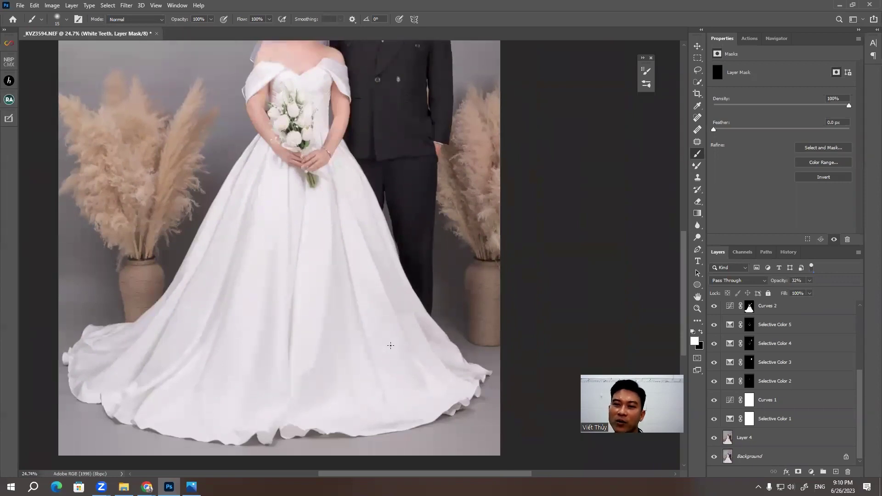
Scroll the Layers panel to reveal Smart Filters and Selective Color 6 above Curves 2
scroll(391, 338, "up", 3)
scroll(391, 338, "up", 1)
scroll(390, 336, "up", 2)
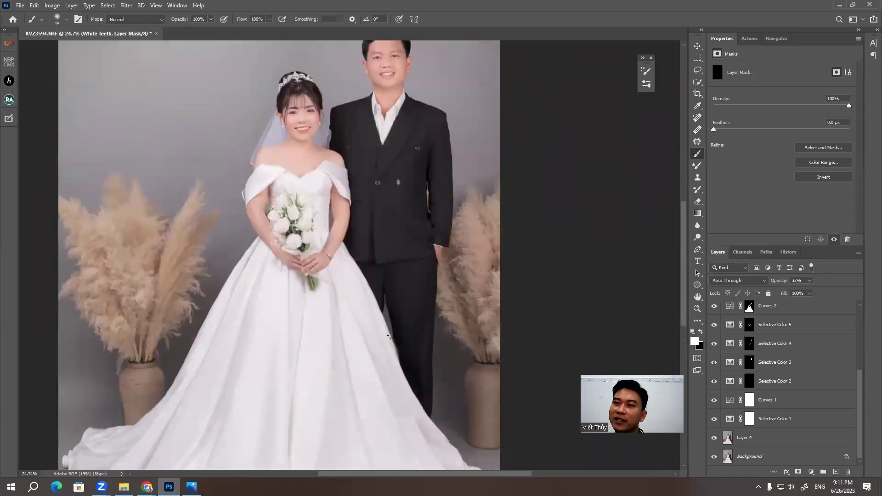
scroll(390, 335, "up", 1)
scroll(379, 333, "up", 1)
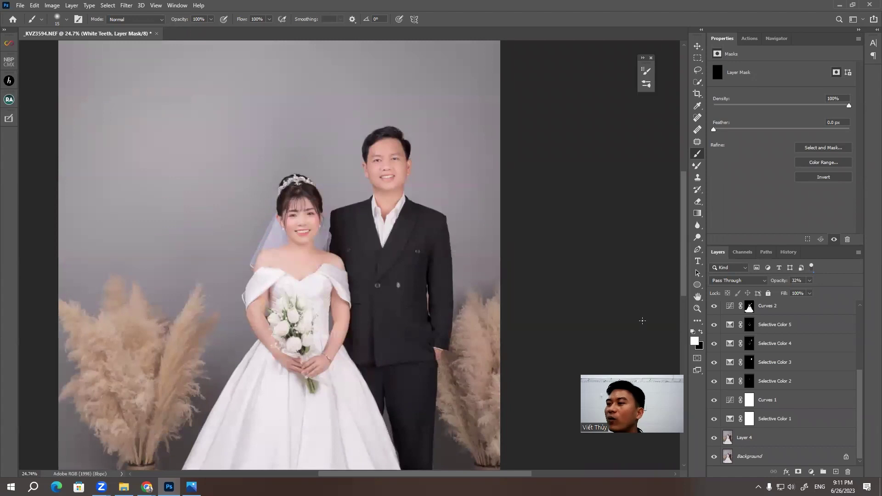
scroll(404, 298, "up", 1)
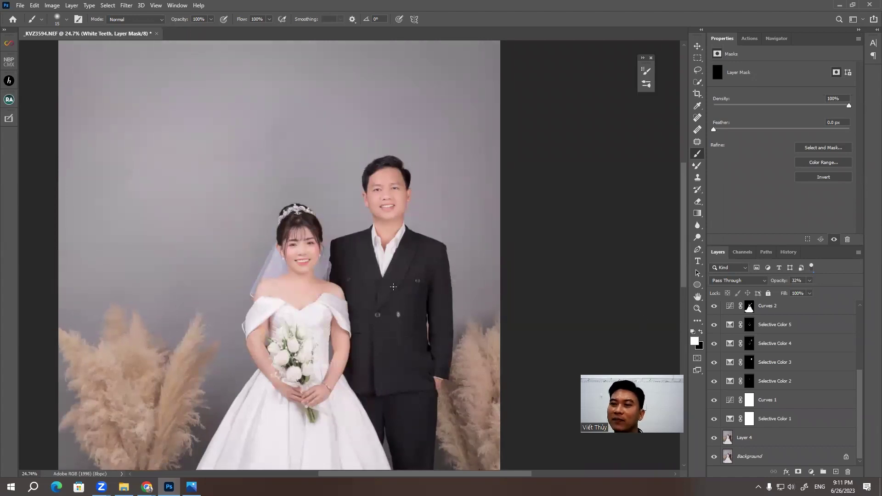
scroll(437, 263, "down", 1)
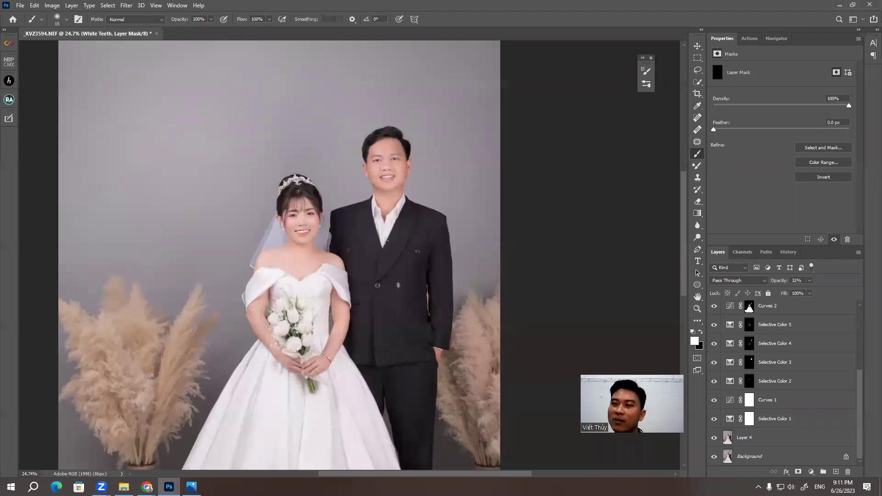
scroll(386, 240, "down", 3)
scroll(386, 240, "down", 1)
scroll(386, 240, "down", 2)
scroll(386, 240, "down", 1)
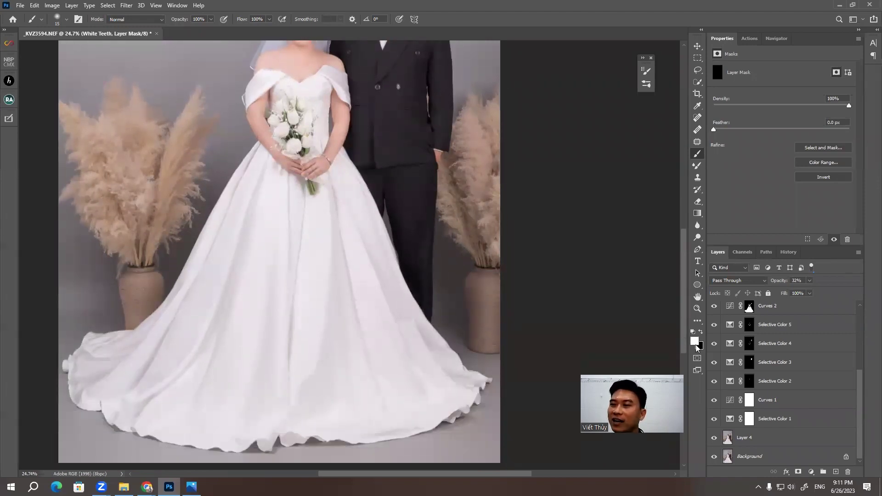
scroll(732, 346, "up", 3)
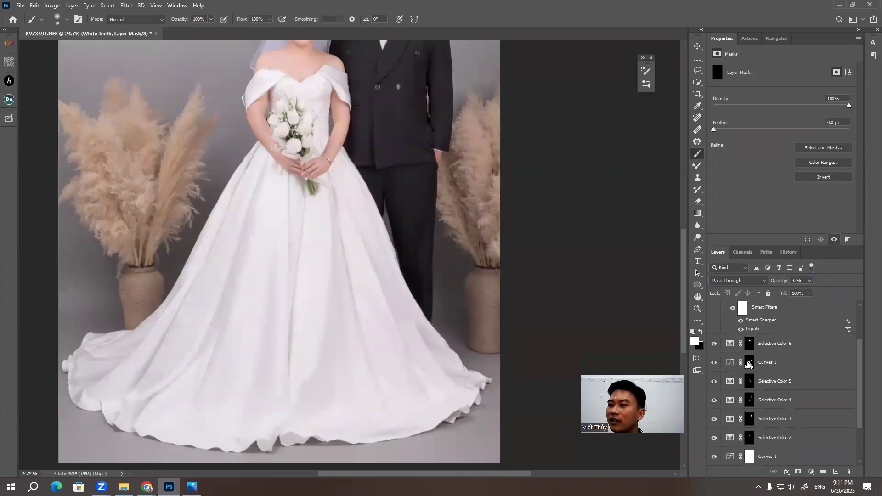
left_click(748, 363, "alt")
scroll(288, 248, "up", 1)
scroll(262, 316, "up", 3)
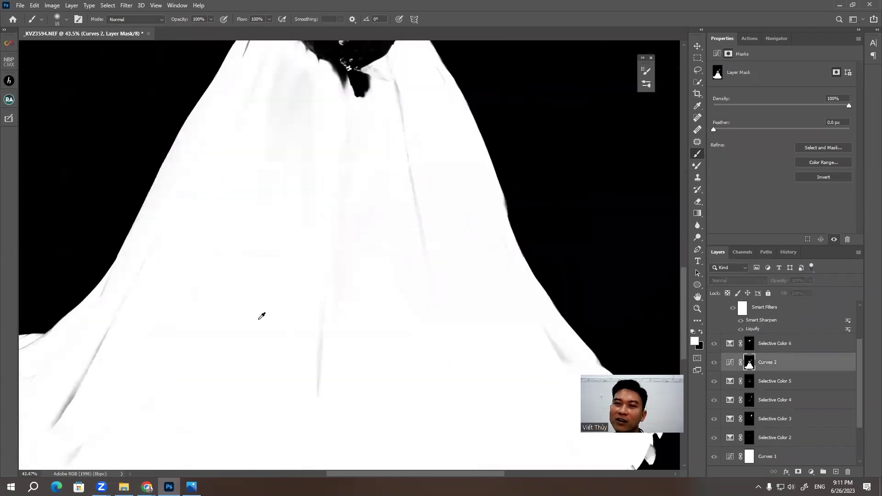
left_click_drag(239, 312, 345, 209)
mouse_move(366, 237)
left_mouse_down()
mouse_move(305, 262)
mouse_move(336, 203)
left_mouse_up()
mouse_move(380, 237)
left_mouse_down()
mouse_move(390, 211)
mouse_move(371, 329)
mouse_move(337, 402)
left_mouse_up()
mouse_move(351, 207)
left_mouse_down()
mouse_move(335, 325)
mouse_move(344, 317)
left_mouse_up()
left_click_drag(356, 138, 355, 197)
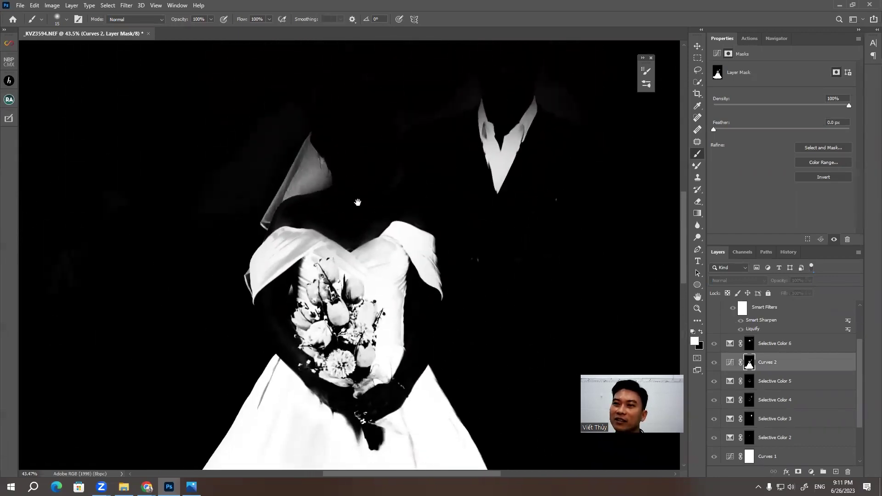
scroll(388, 198, "up", 5)
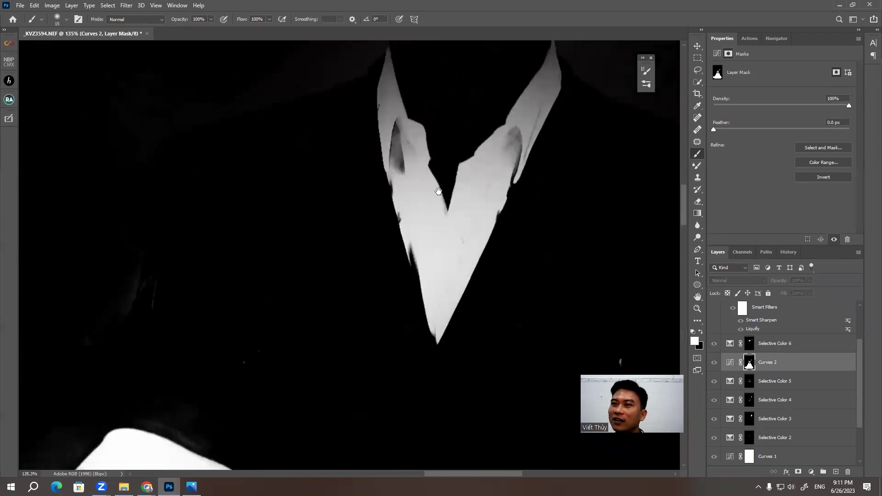
scroll(396, 252, "up", 2)
scroll(396, 252, "up", 2)
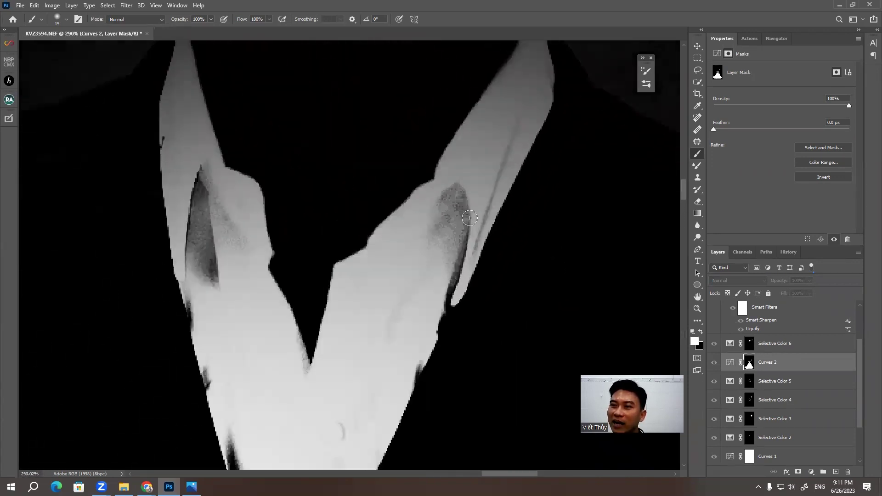
left_click(749, 363, "alt")
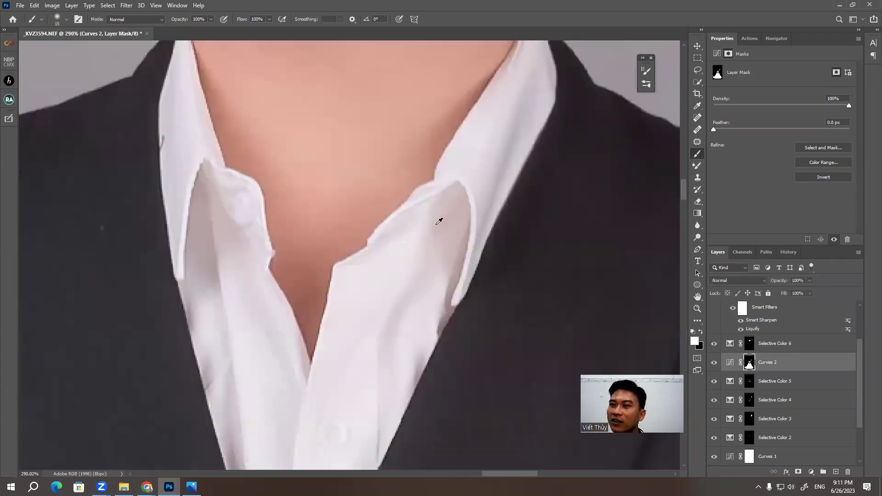
left_click(749, 364, "alt")
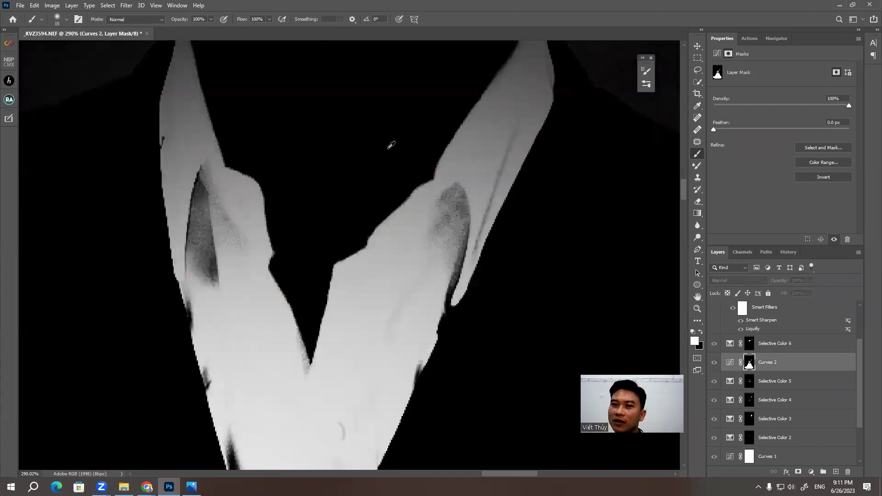
scroll(462, 142, "down", 2)
scroll(461, 141, "down", 2)
scroll(461, 141, "down", 2)
scroll(461, 141, "down", 2)
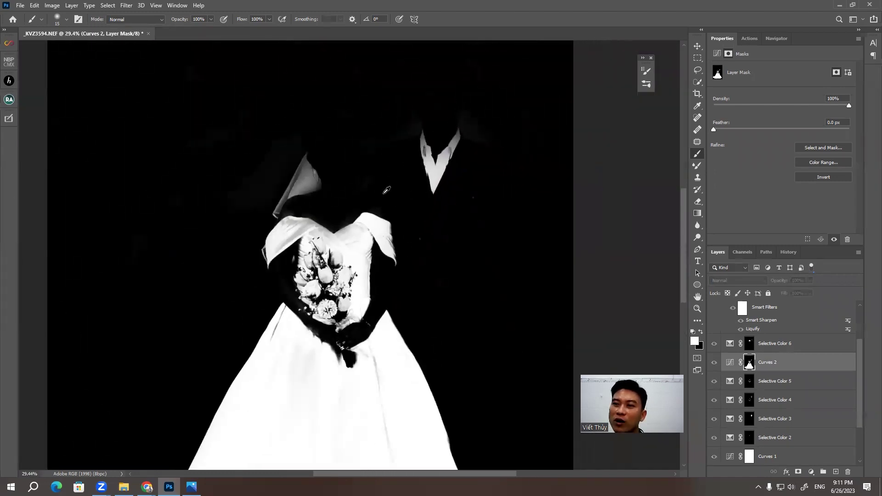
scroll(414, 200, "down", 2)
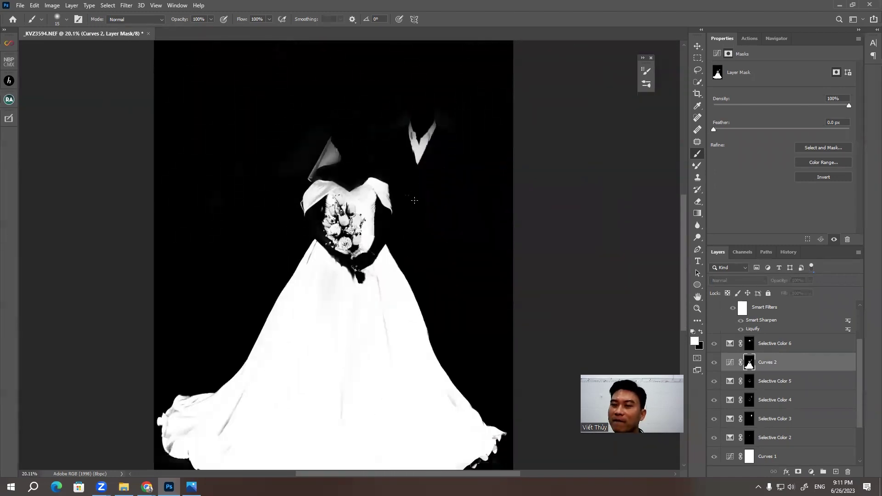
left_click(750, 365, "alt")
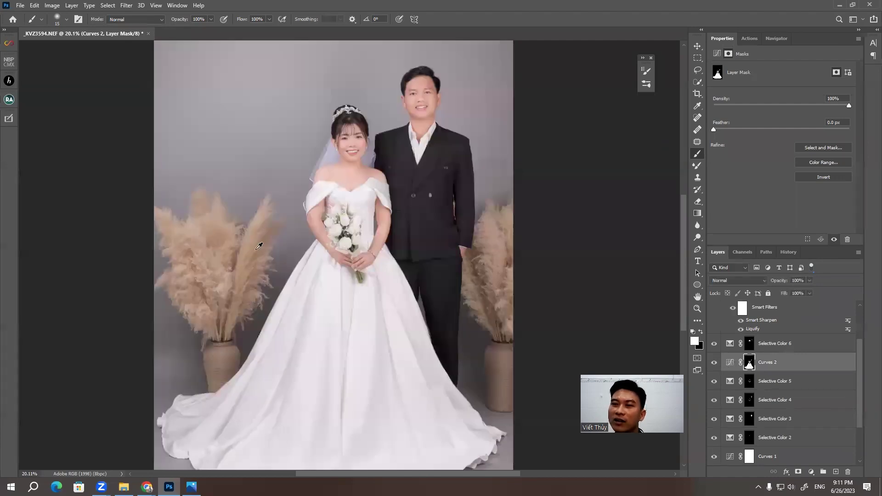
scroll(311, 255, "down", 1)
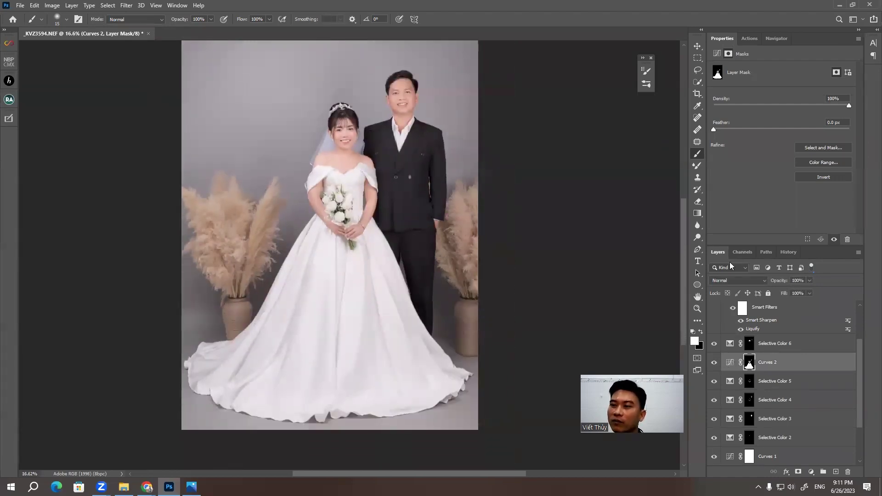
scroll(742, 424, "down", 3)
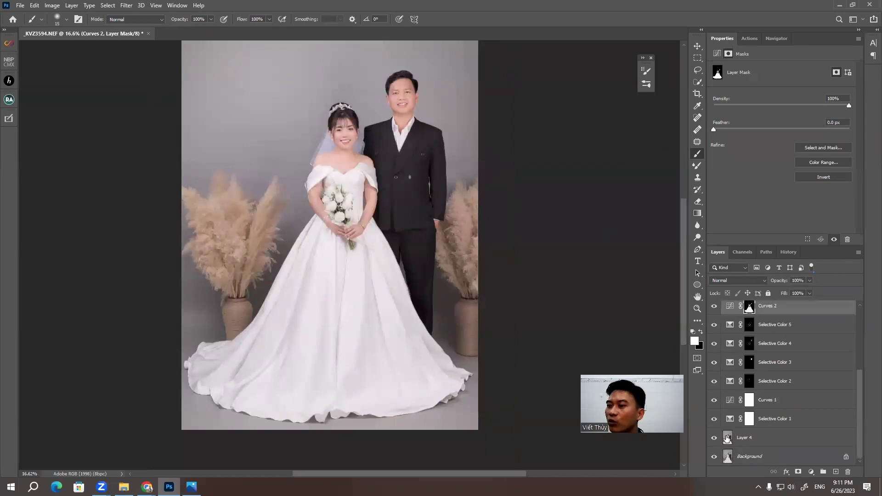
left_click(726, 439)
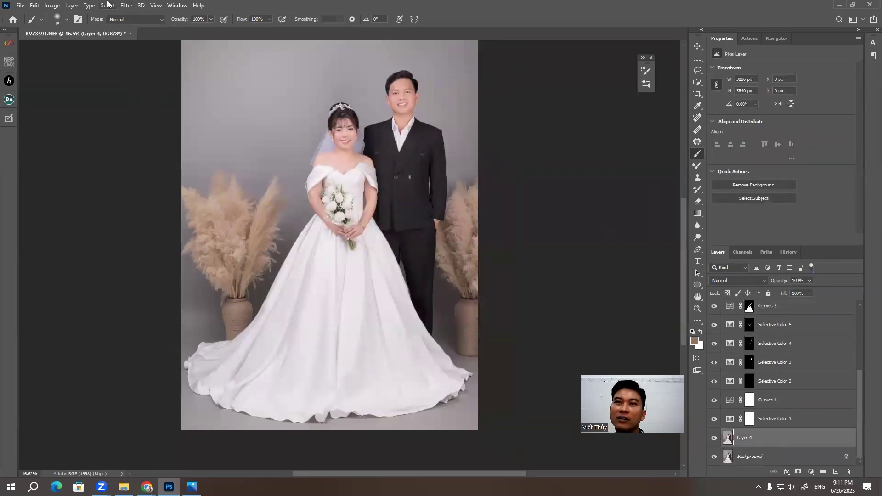
left_click(107, 5)
left_click(137, 95)
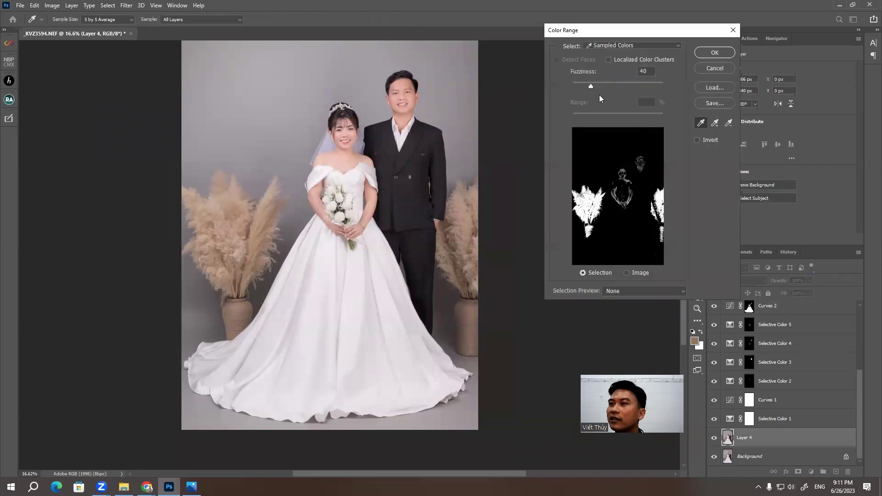
left_click(609, 45)
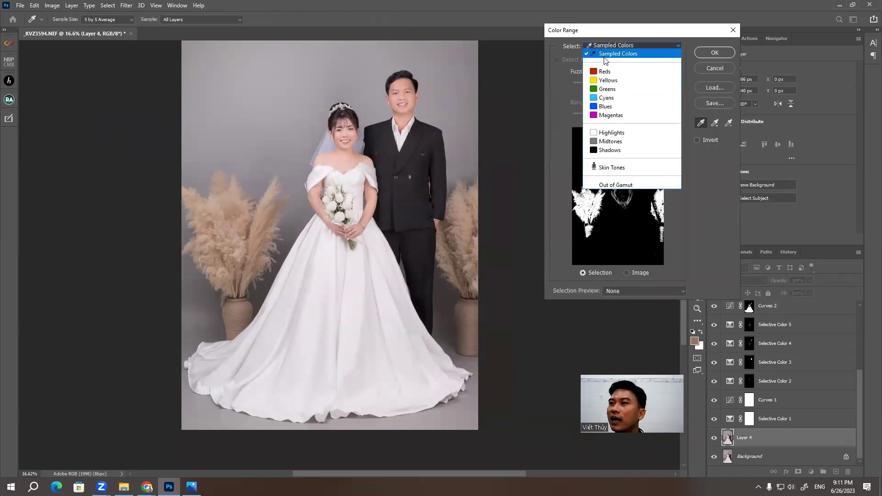
left_click(611, 130)
mouse_move(640, 113)
left_mouse_down()
mouse_move(671, 114)
mouse_move(571, 114)
mouse_move(672, 112)
left_mouse_up()
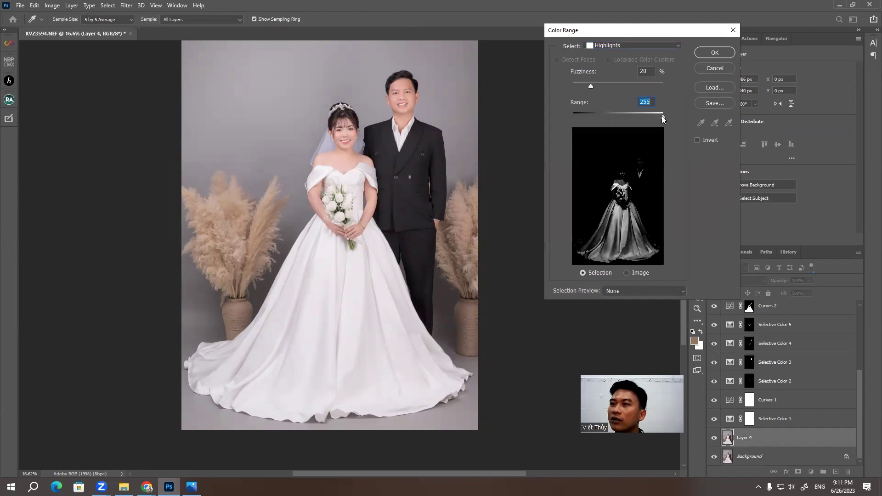
left_click_drag(661, 116, 646, 121)
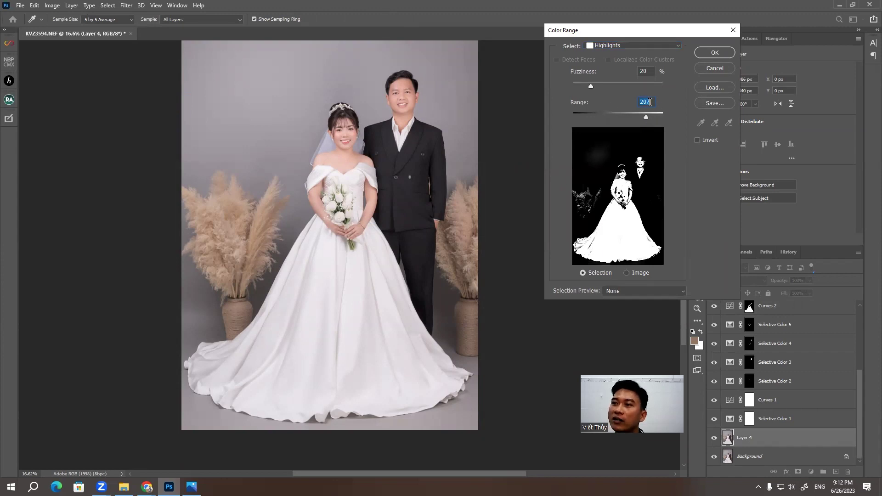
mouse_move(645, 116)
left_mouse_down()
mouse_move(553, 128)
mouse_move(680, 115)
left_mouse_up()
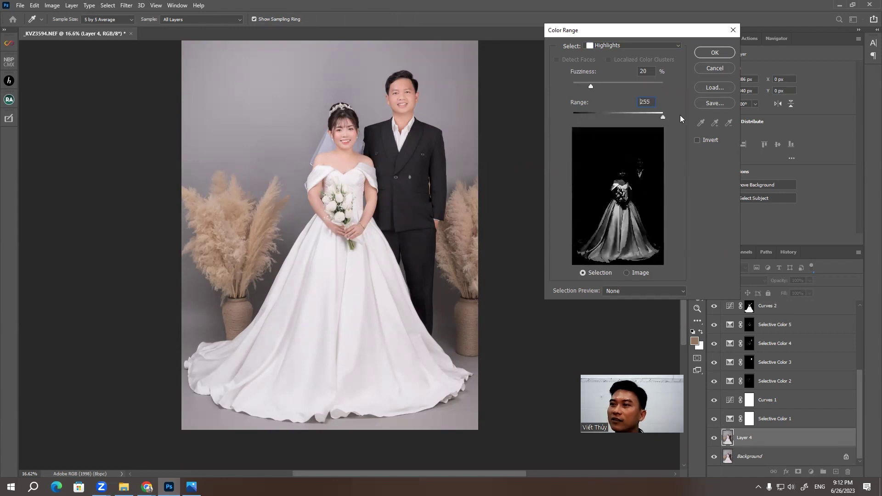
left_click(707, 68)
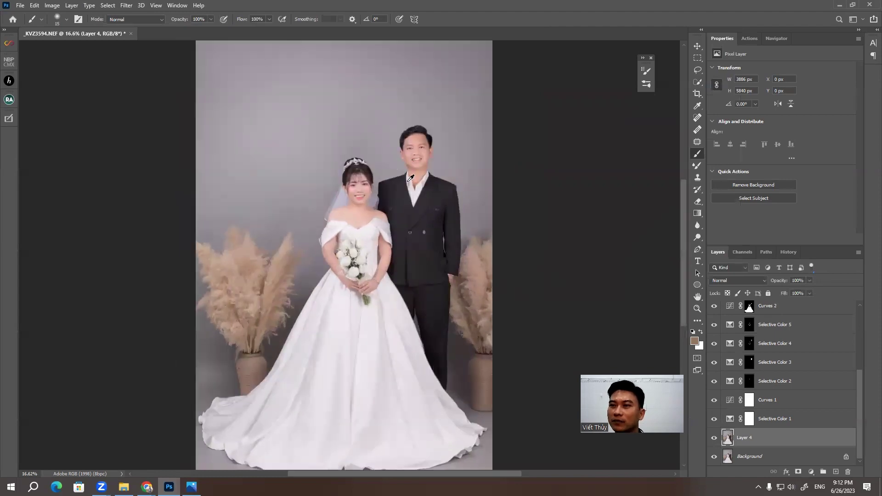
scroll(410, 178, "up", 3)
scroll(404, 161, "up", 3)
scroll(404, 160, "up", 3)
scroll(504, 247, "up", 2)
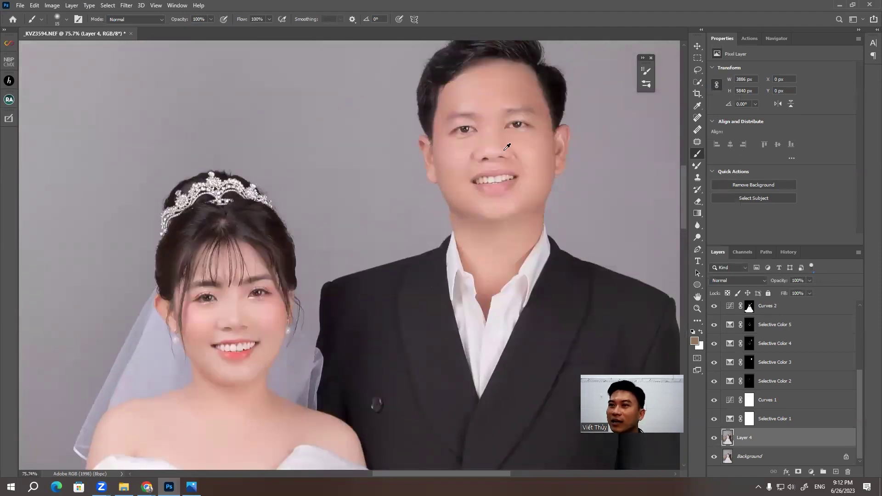
scroll(507, 146, "up", 2)
scroll(482, 147, "up", 1)
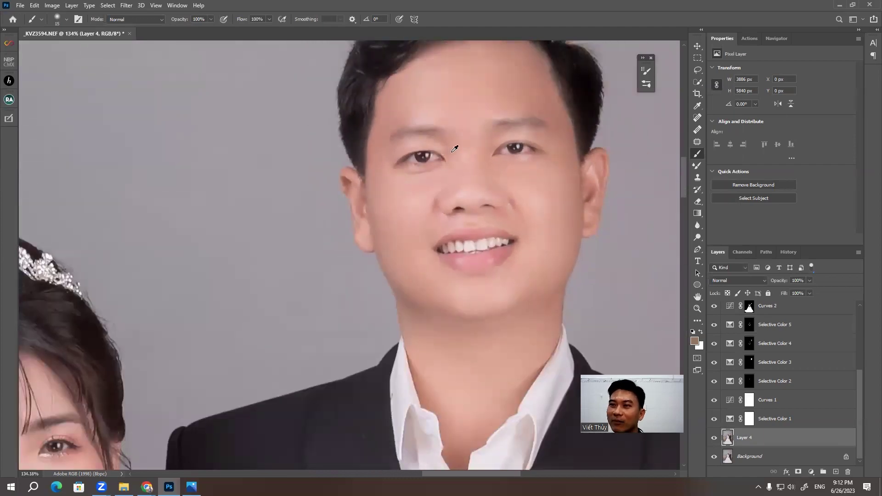
scroll(455, 148, "down", 2)
scroll(325, 255, "down", 3)
scroll(325, 255, "down", 2)
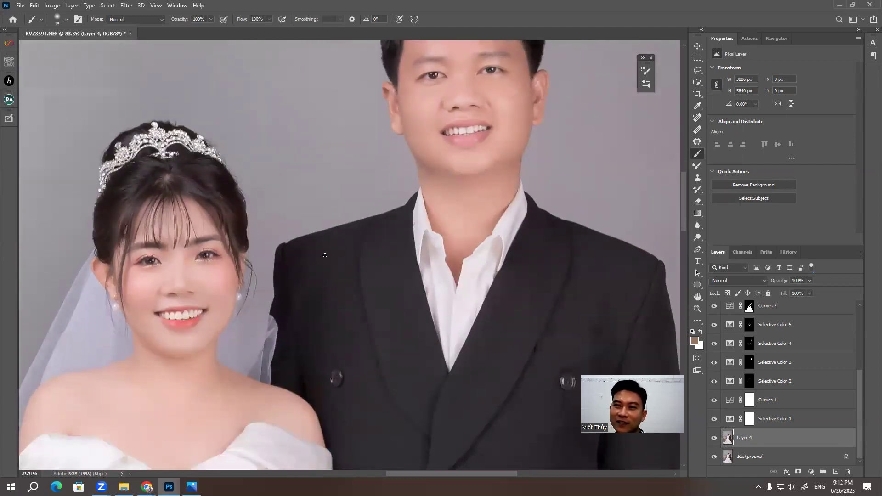
scroll(325, 255, "down", 1)
scroll(317, 275, "down", 2)
scroll(310, 292, "down", 1)
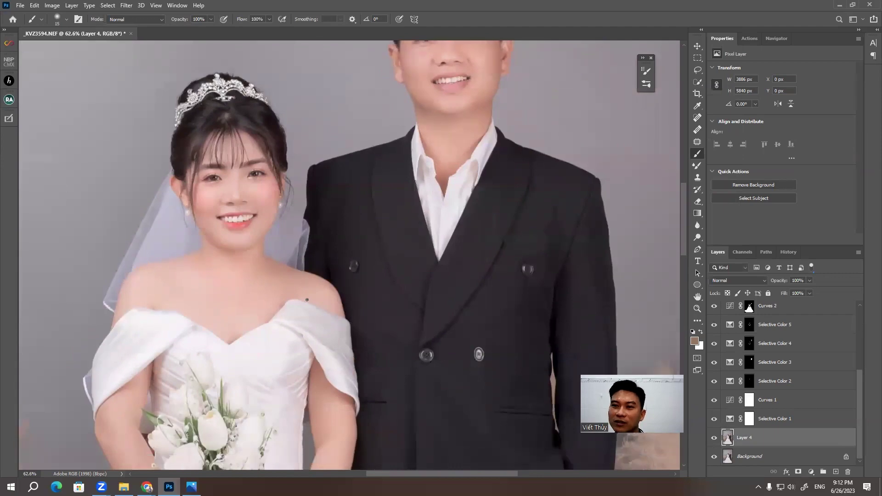
scroll(307, 300, "down", 1)
scroll(406, 371, "down", 3)
scroll(407, 371, "left", 2)
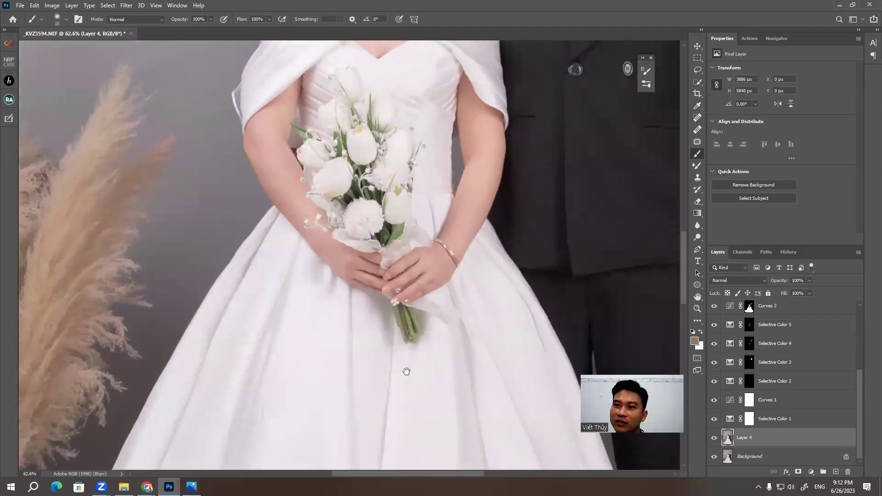
left_click_drag(406, 371, 373, 196)
scroll(294, 259, "down", 1)
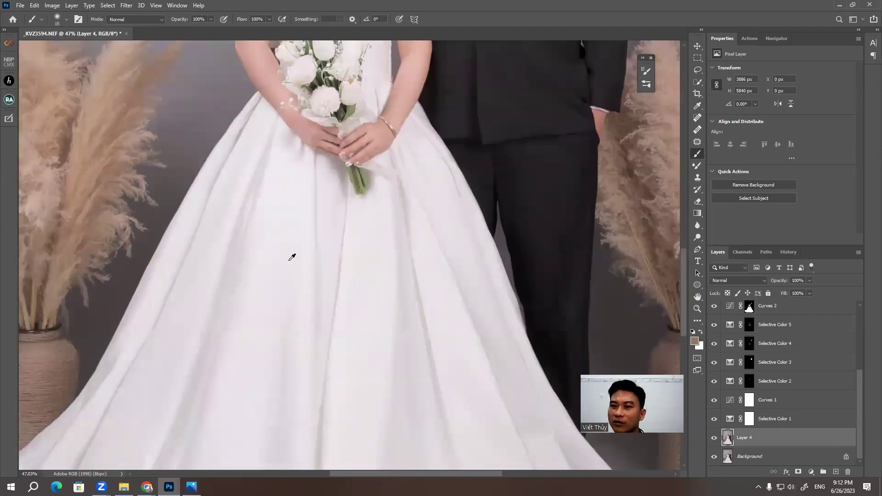
scroll(291, 258, "down", 2)
scroll(294, 415, "down", 1)
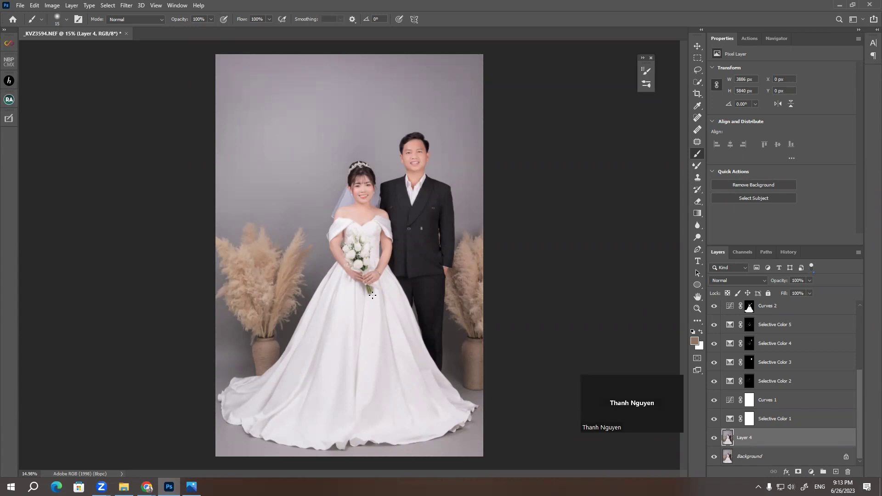
Zoom from the full portrait to about 236% on the bride's retouched face
scroll(372, 295, "up", 2, "alt")
scroll(373, 297, "up", 2, "alt")
scroll(375, 298, "up", 2, "alt")
scroll(377, 301, "up", 2, "alt")
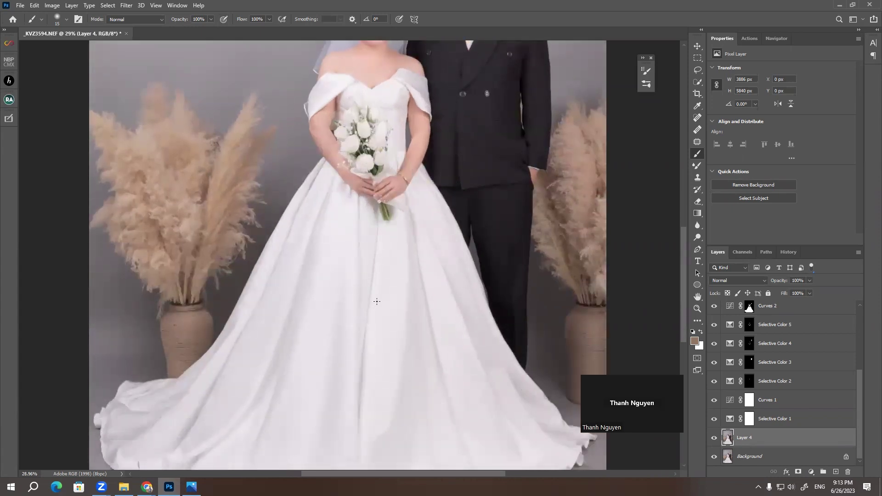
scroll(376, 301, "down", 3)
scroll(366, 291, "up", 3)
scroll(363, 253, "up", 3)
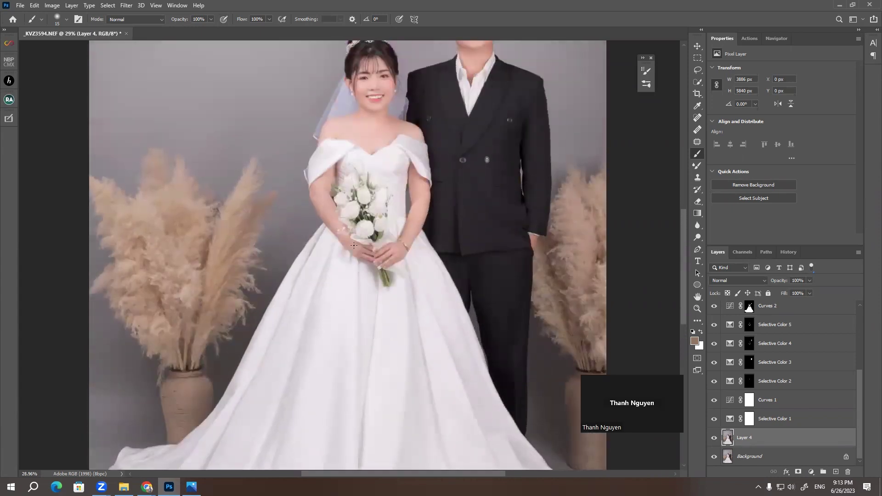
scroll(358, 184, "up", 2)
scroll(352, 123, "up", 1, "alt")
scroll(351, 123, "up", 2, "alt")
scroll(377, 143, "up", 2, "alt")
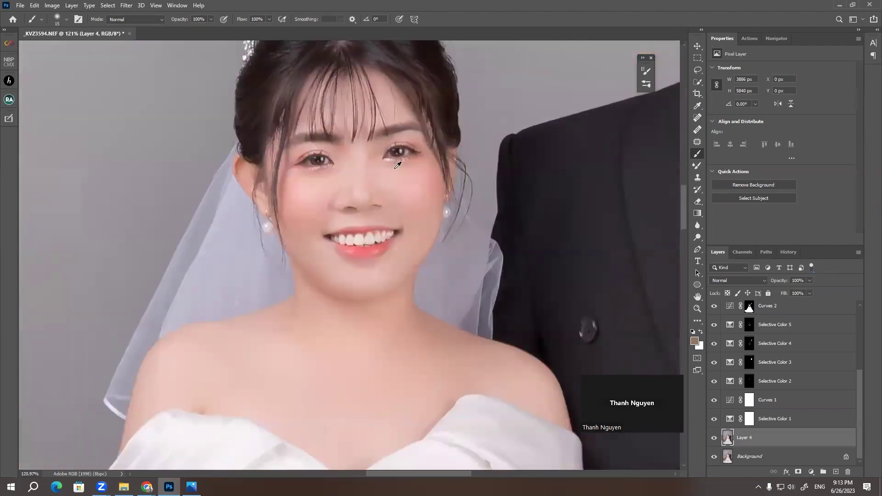
scroll(406, 166, "up", 2, "alt")
scroll(289, 192, "down", 1, "alt")
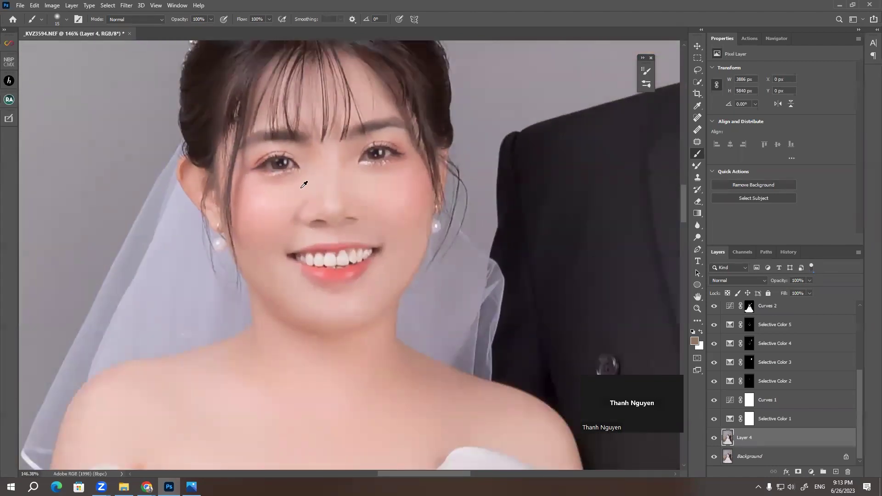
scroll(317, 206, "up", 1, "alt")
scroll(294, 195, "up", 2, "alt")
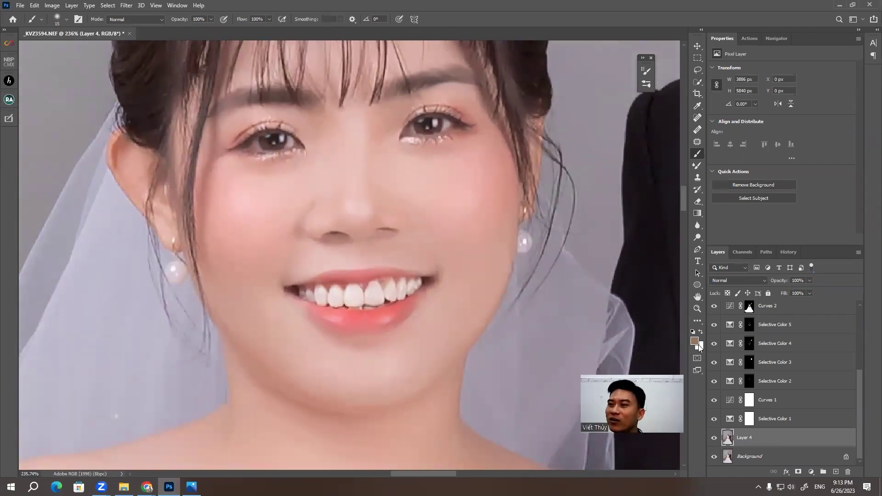
left_click(715, 457, "alt")
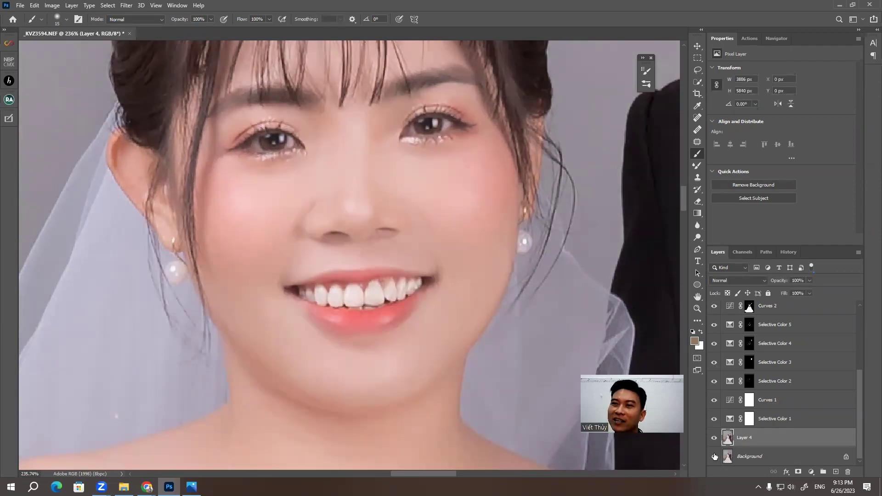
left_click(715, 456, "alt")
left_click(715, 456, "alt")
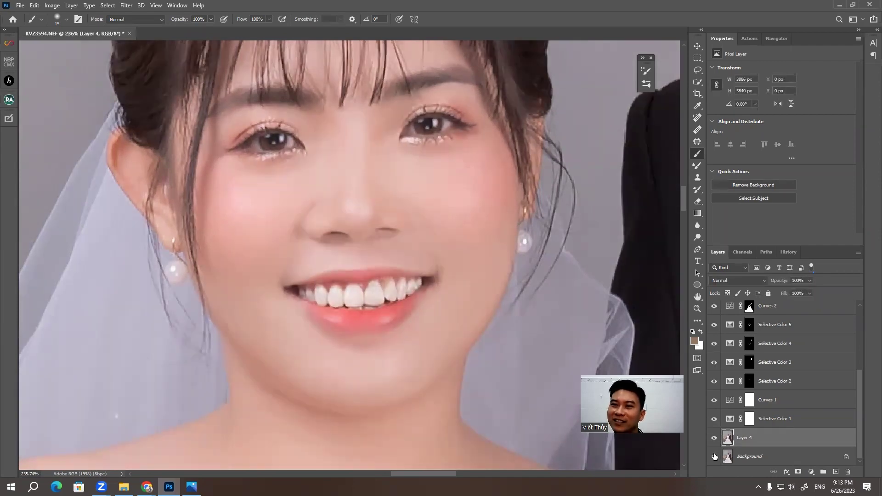
left_click(715, 457, "alt")
left_click(715, 456, "alt")
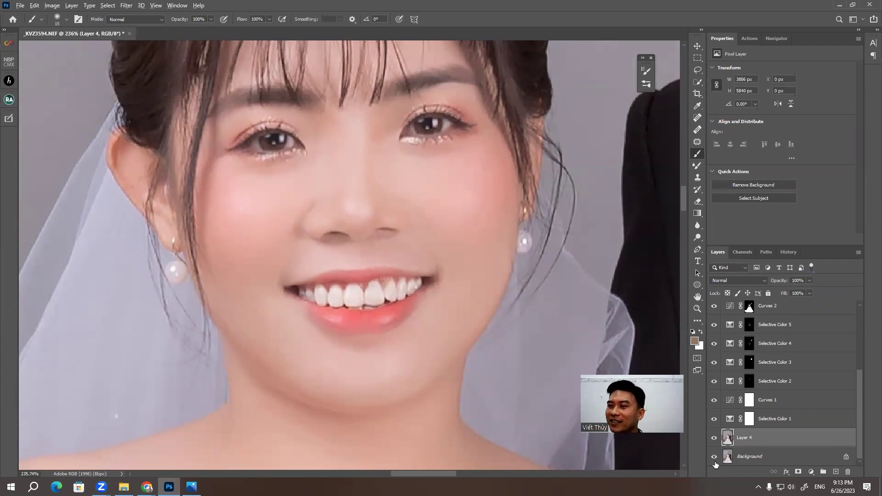
left_click(714, 456, "alt")
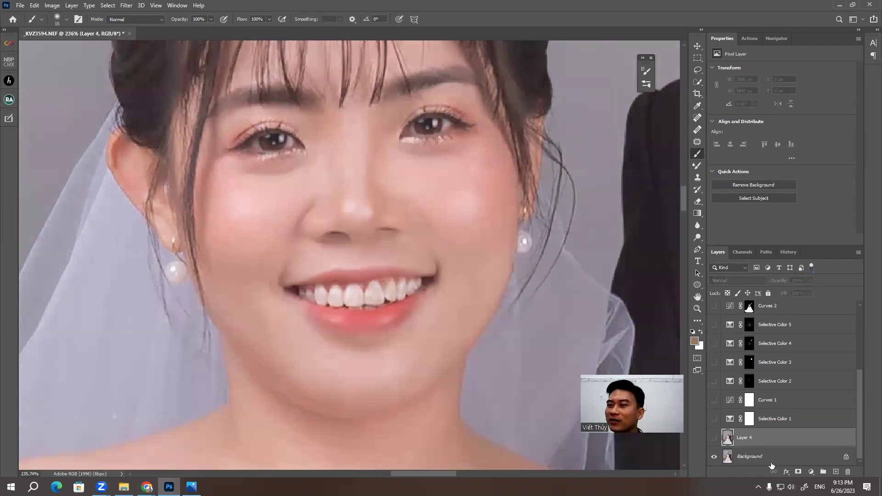
left_click(714, 456, "alt")
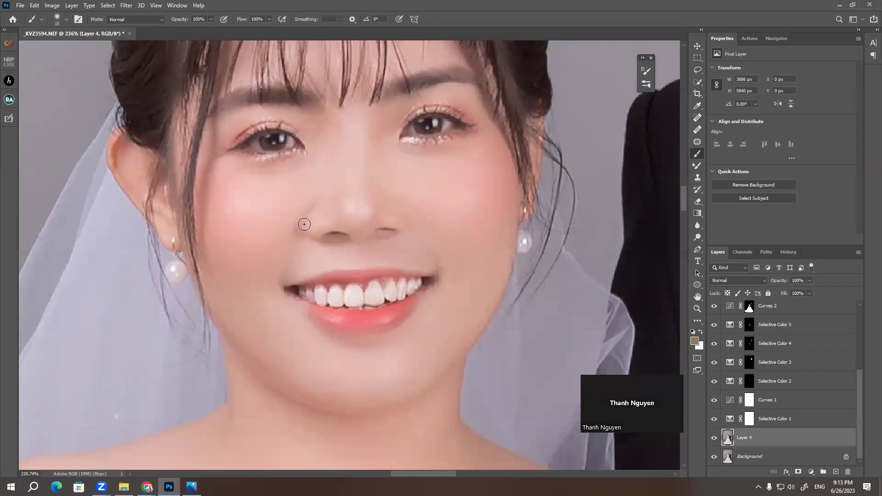
scroll(321, 191, "down", 3)
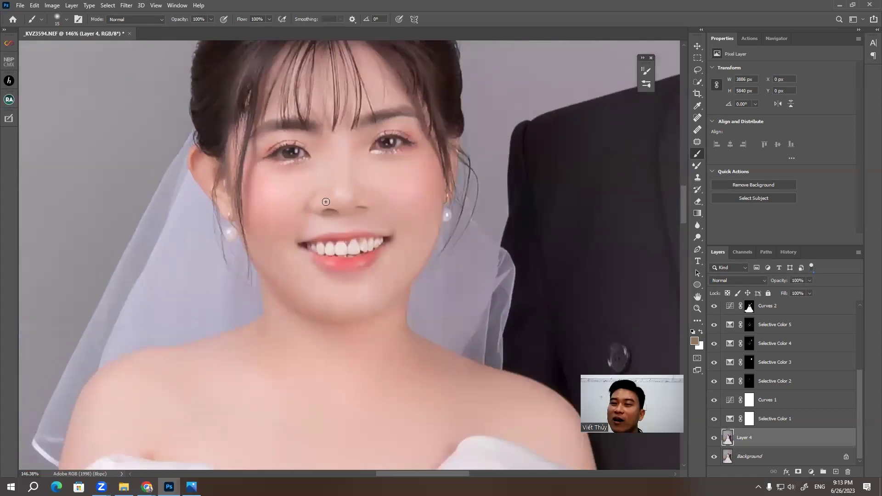
scroll(326, 202, "up", 1)
scroll(315, 207, "up", 1)
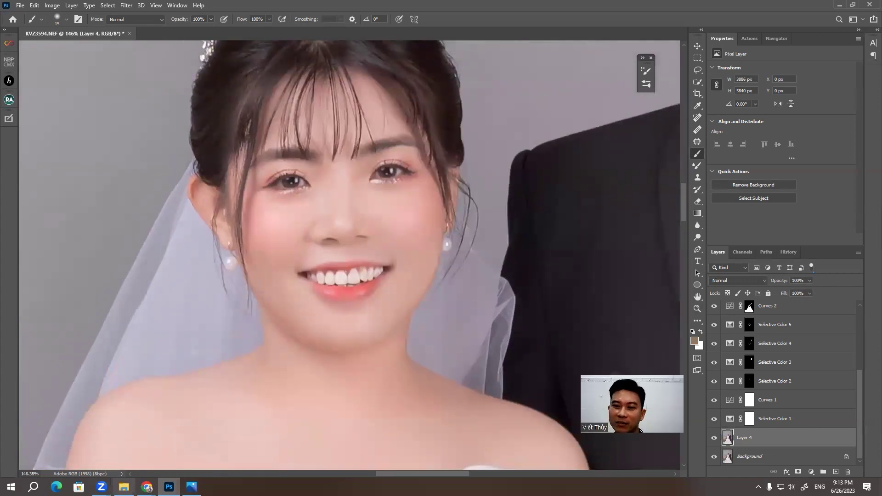
Open _KVZ3594 ok.jpg from File Explorer into Photoshop and zoom onto the bride's face
left_click(124, 486)
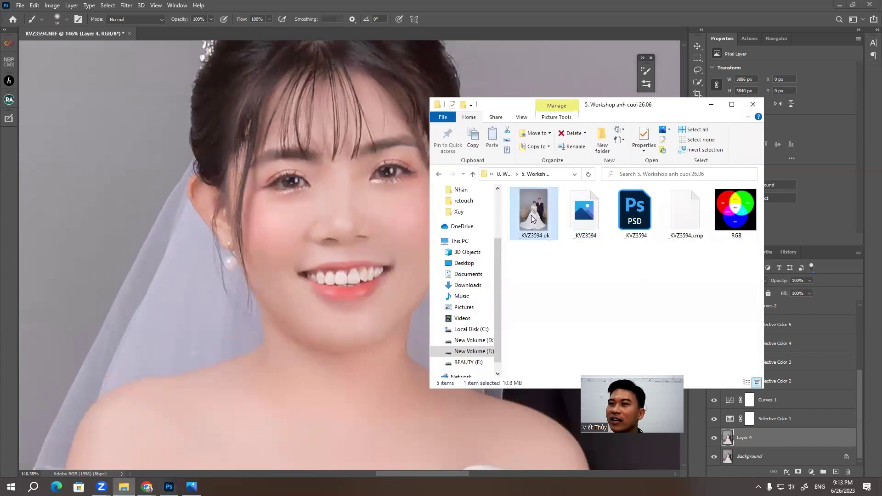
left_click(476, 4)
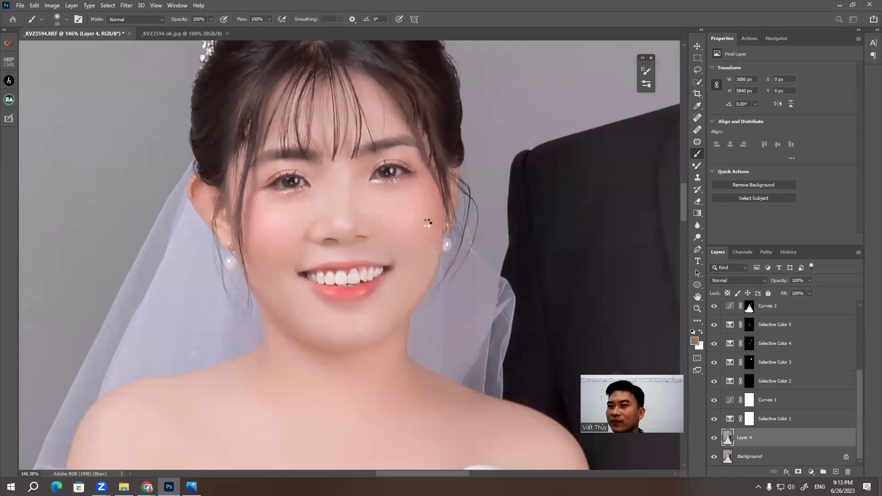
scroll(300, 229, "up", 2)
scroll(301, 228, "up", 2)
scroll(300, 229, "up", 2)
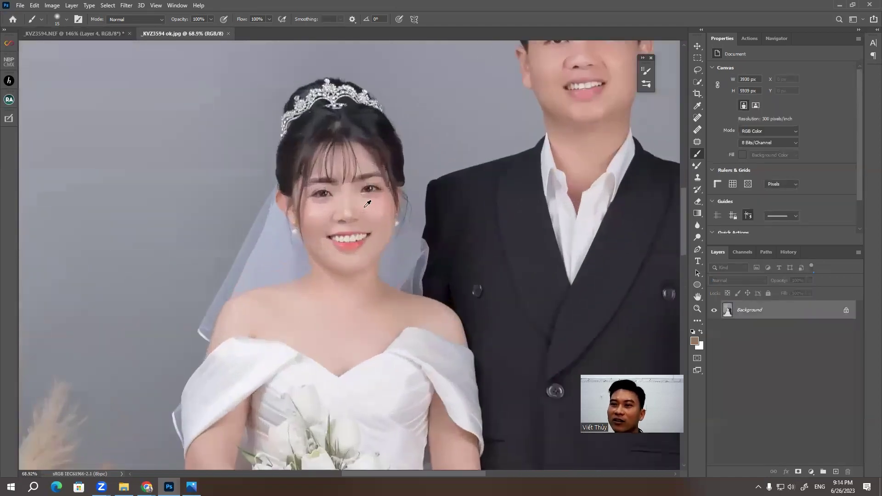
scroll(366, 203, "up", 2)
scroll(377, 252, "up", 2)
scroll(230, 271, "down", 2)
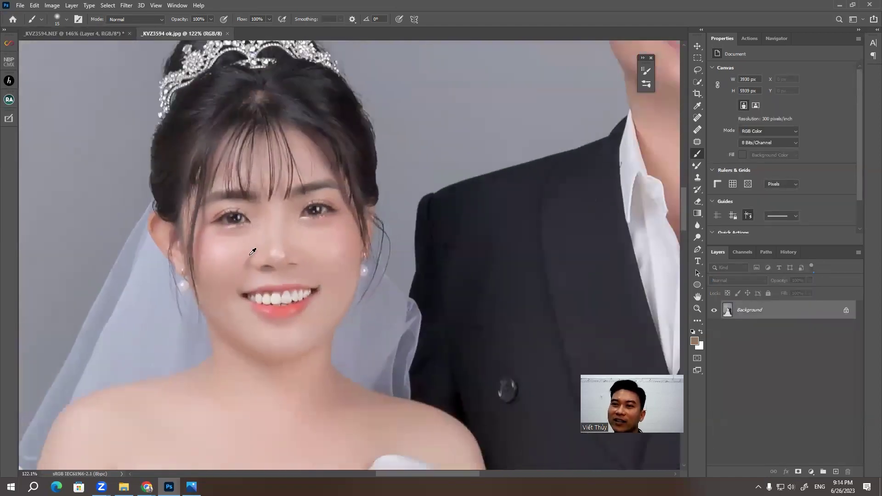
scroll(255, 242, "up", 1)
Split the image into median frequency-separation layers with the beauty retouch action
left_click(10, 99)
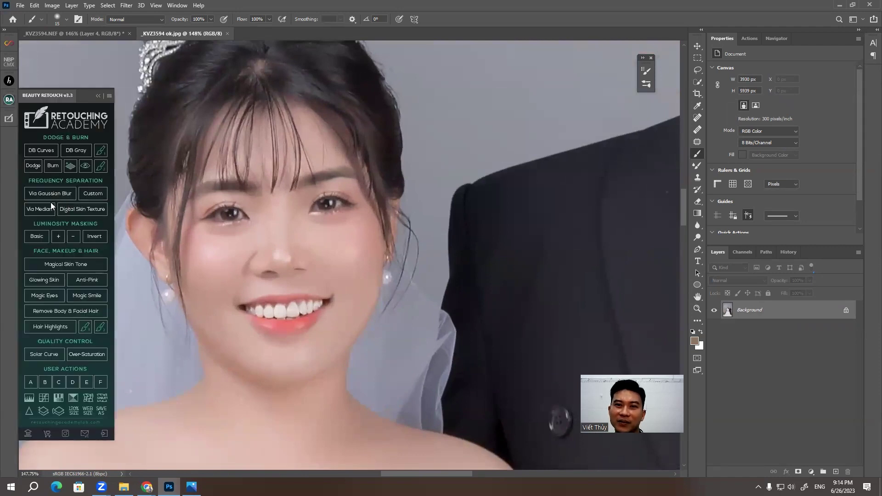
left_click(39, 213)
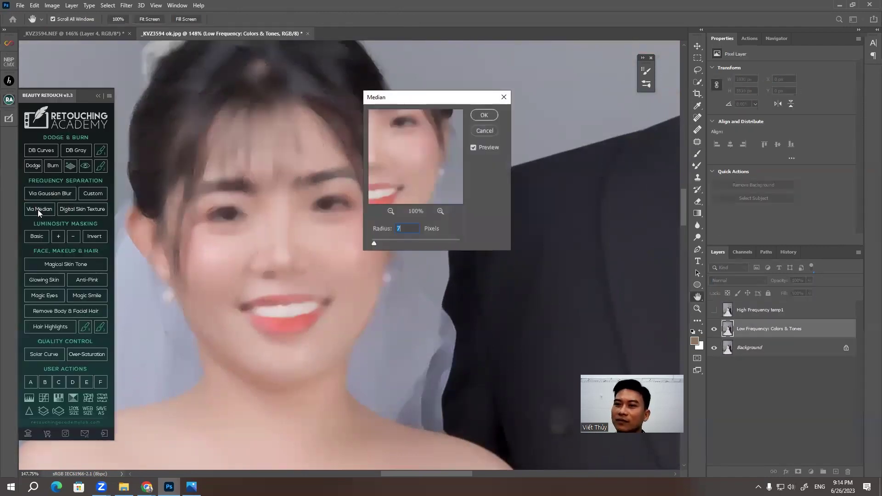
key("Return")
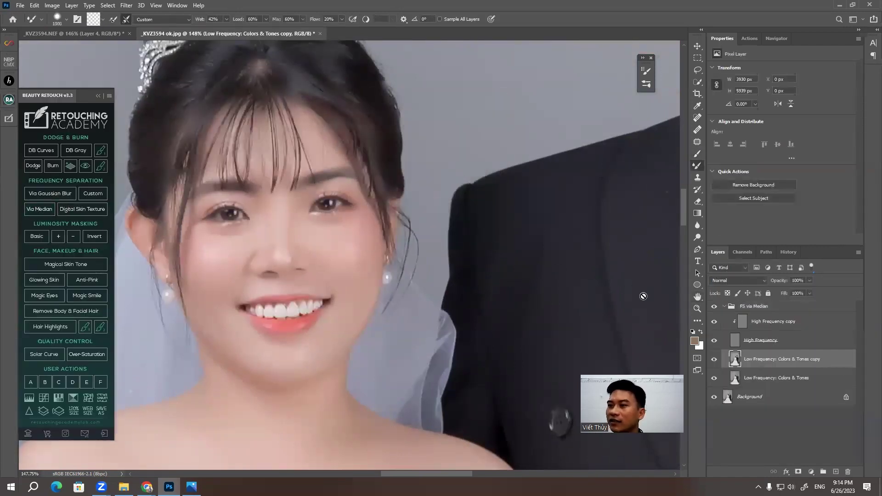
scroll(274, 244, "up", 2)
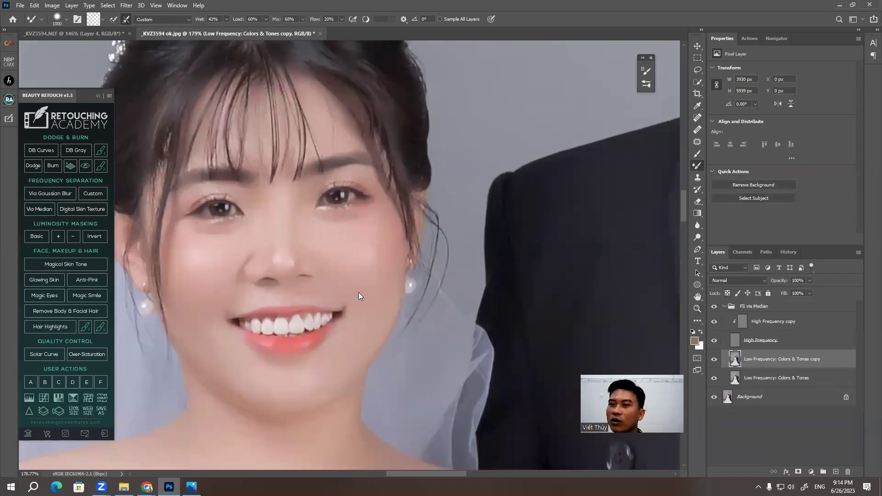
scroll(358, 296, "left", 2)
With a smaller Mixer Brush, blend the skin colour across the bride's eyes and cheeks
key("bracketleft")
key("bracketleft")
key("bracketleft")
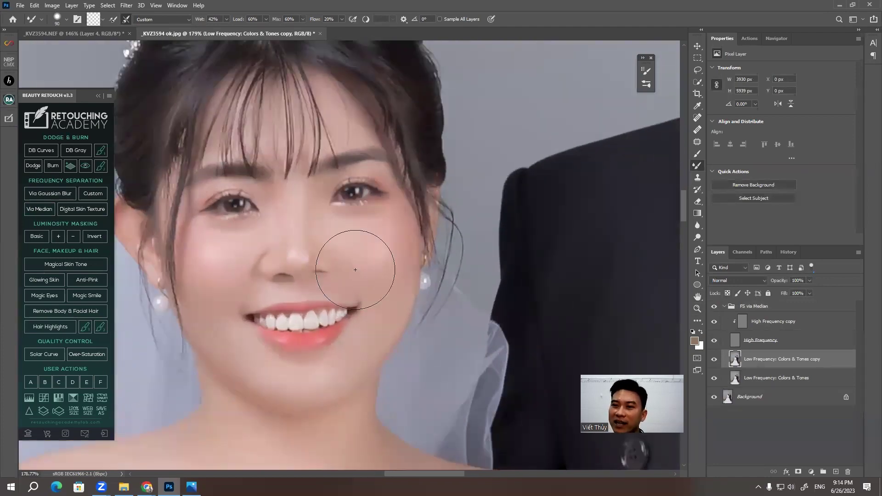
scroll(266, 246, "up", 2)
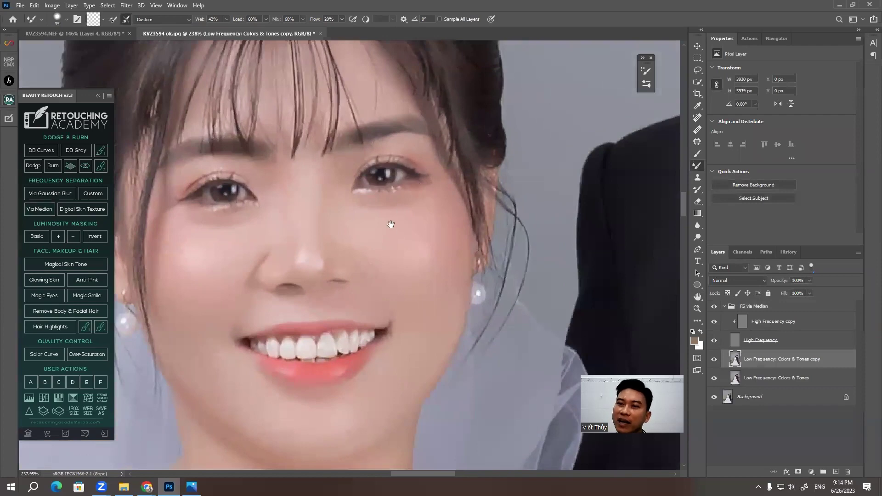
left_click_drag(390, 224, 443, 249)
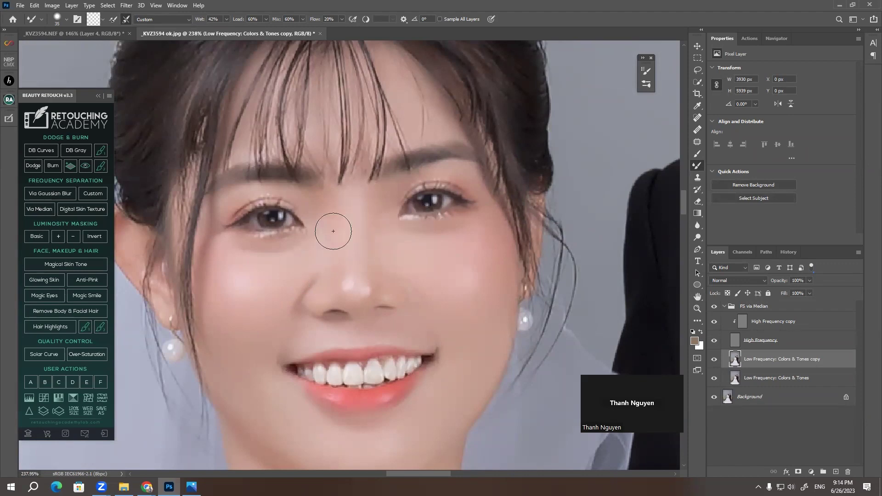
scroll(386, 220, "down", 1)
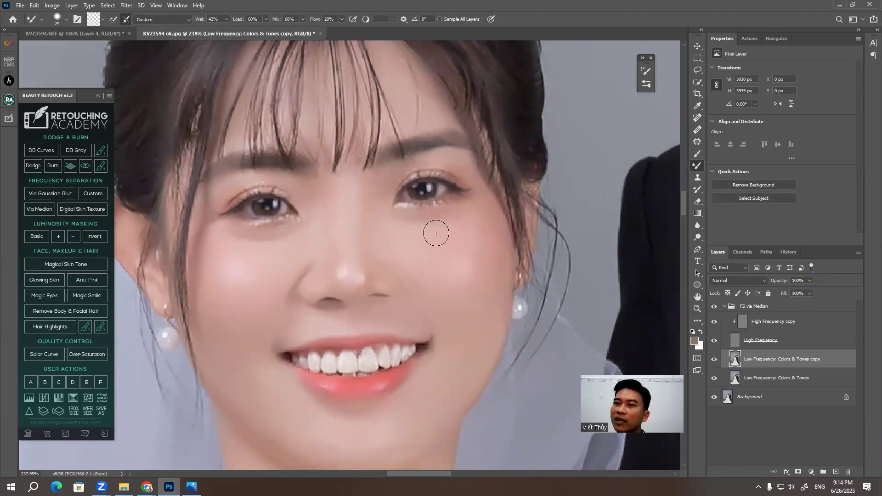
scroll(393, 242, "down", 3)
scroll(381, 221, "down", 1)
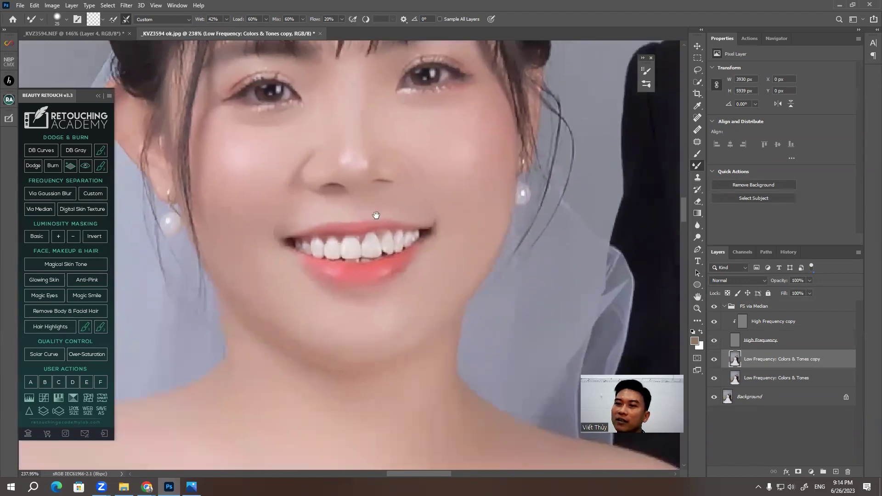
scroll(375, 211, "down", 6)
scroll(414, 212, "down", 1)
key("bracketright")
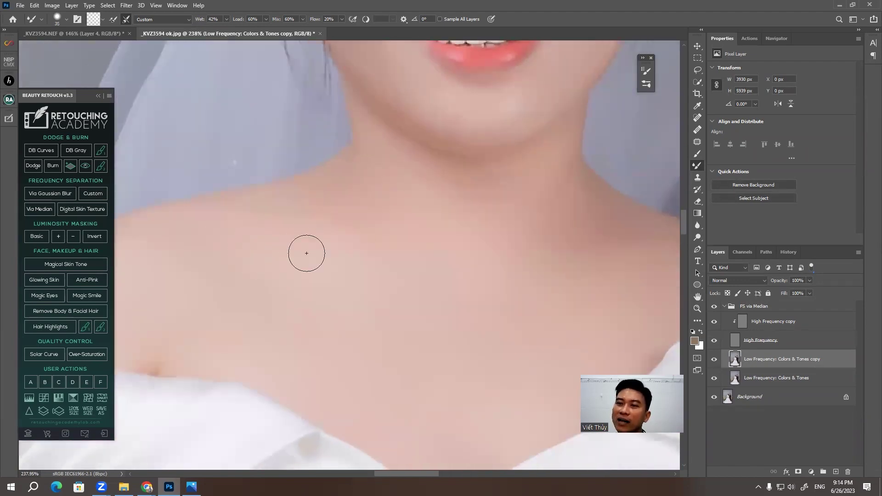
scroll(390, 256, "down", 5)
scroll(373, 157, "down", 5)
scroll(256, 240, "down", 5)
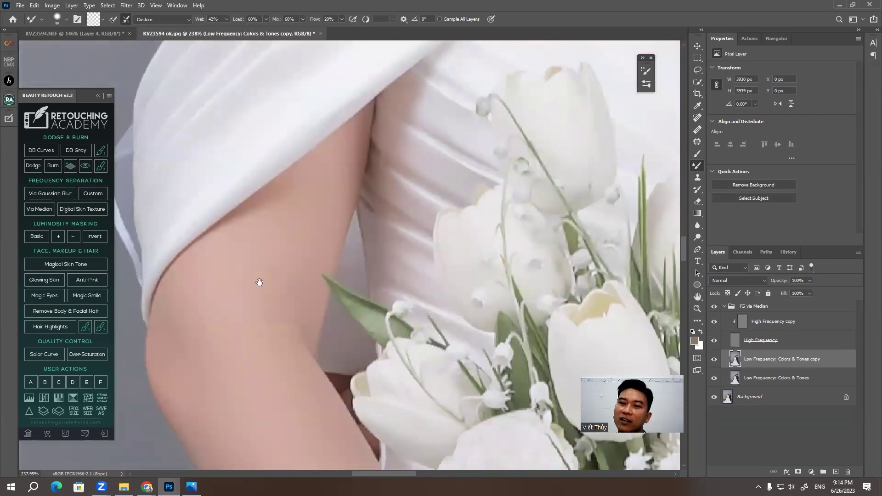
scroll(260, 281, "down", 4)
With a larger brush, smooth the tones on the bride's arm, chin and face near the bouquet
key("bracketright")
key("bracketright")
key("bracketright")
scroll(361, 333, "up", 1)
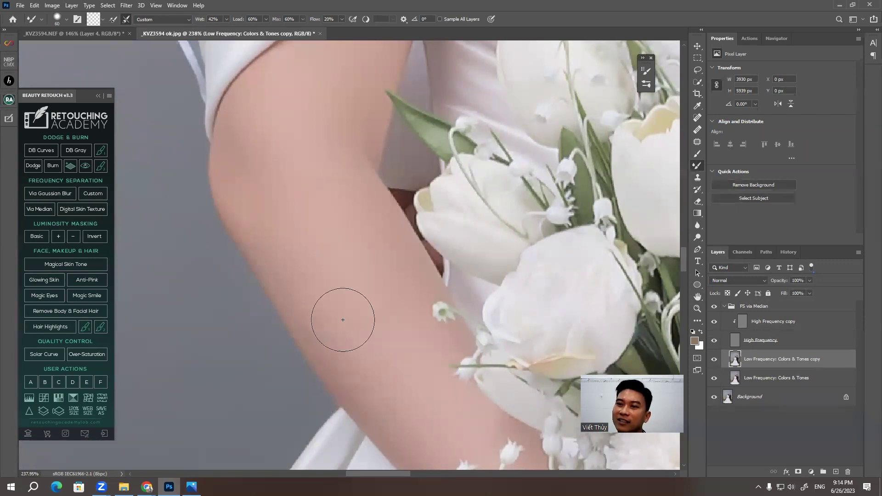
left_click_drag(348, 286, 330, 257)
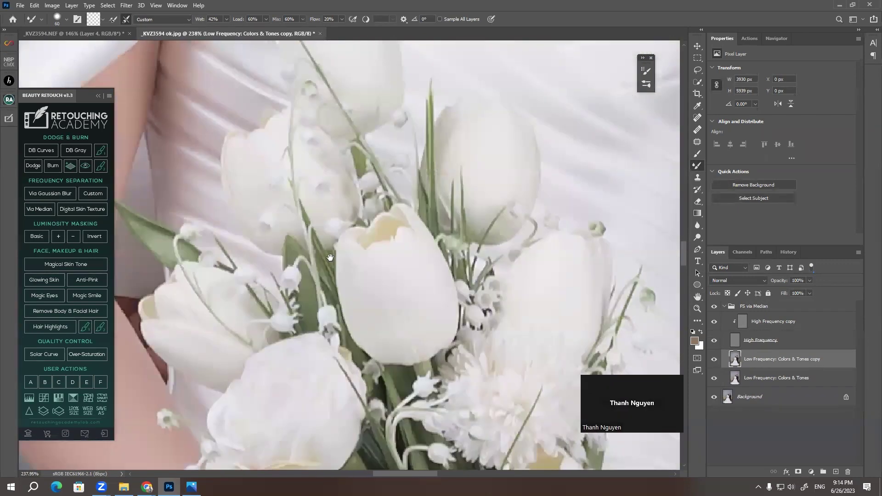
scroll(330, 257, "up", 5)
scroll(305, 309, "up", 5)
scroll(303, 317, "up", 5)
scroll(293, 292, "up", 5)
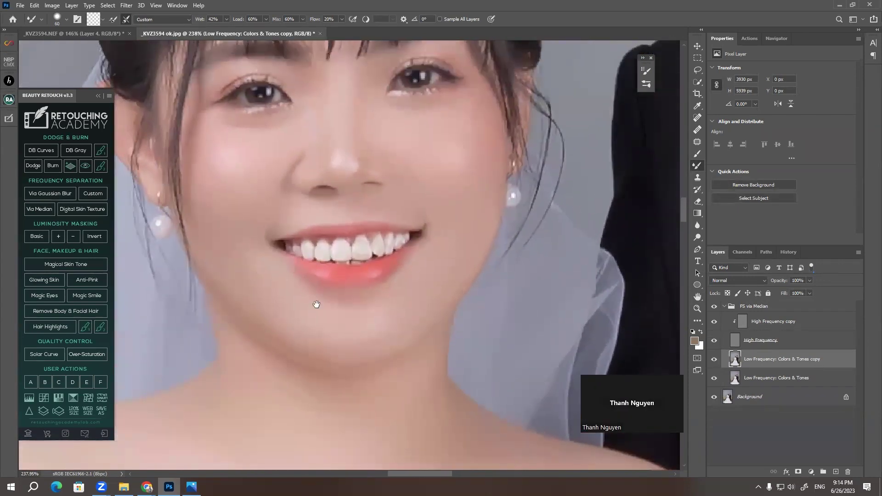
scroll(316, 304, "up", 3)
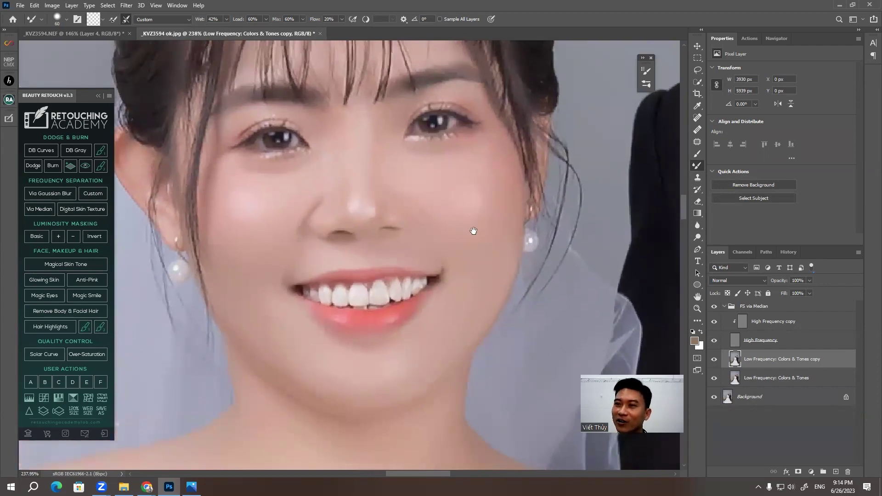
scroll(474, 231, "up", 2)
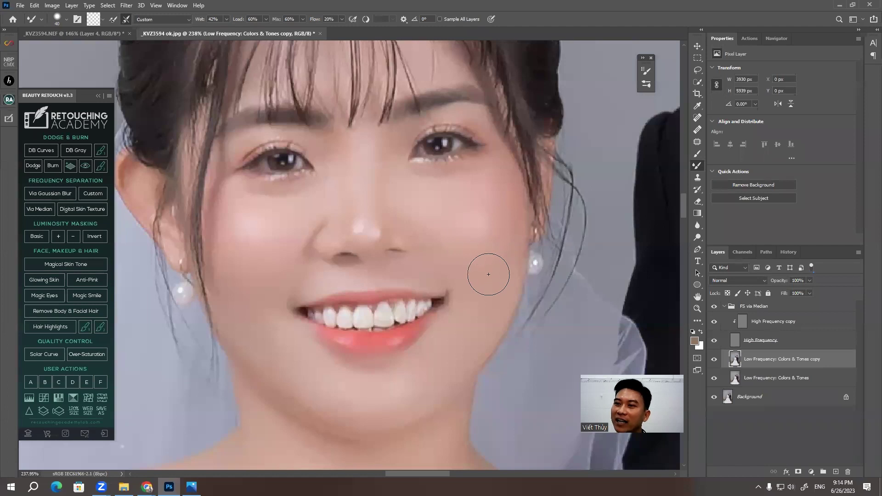
scroll(410, 278, "left", 5)
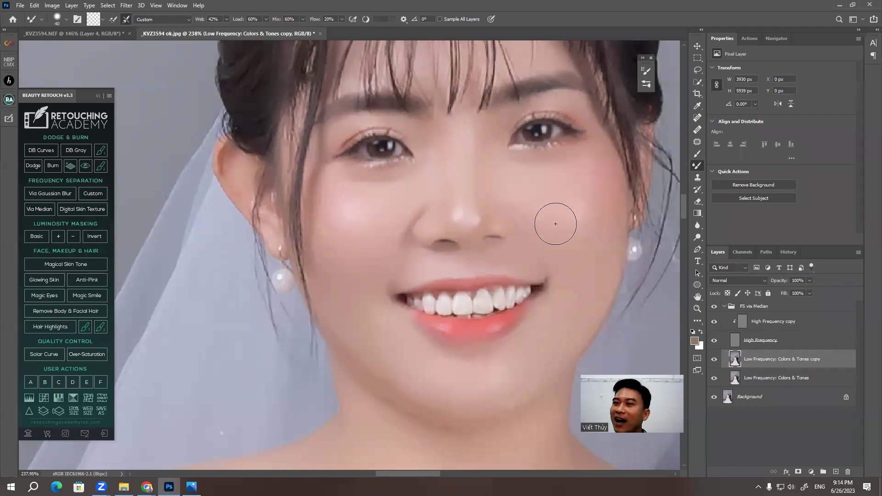
scroll(418, 226, "right", 5)
Move over to the groom's face and size the Mixer Brush for his cheek
scroll(418, 226, "up", 3)
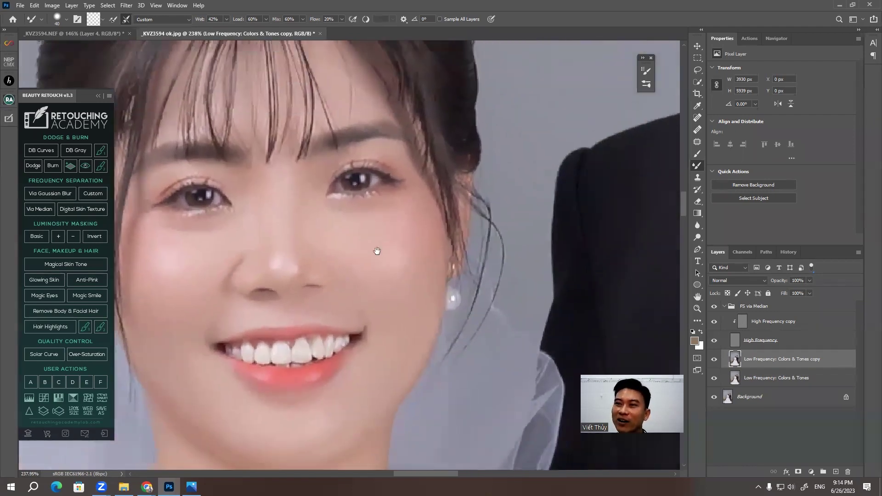
scroll(380, 246, "right", 5)
scroll(325, 236, "right", 5)
scroll(389, 248, "right", 8)
scroll(379, 236, "up", 4)
scroll(394, 237, "right", 6)
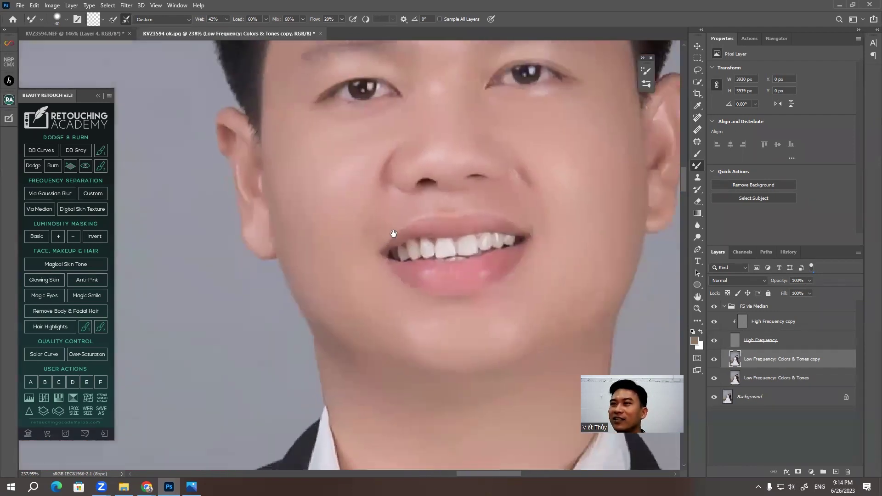
scroll(393, 236, "up", 5)
scroll(366, 291, "right", 3)
scroll(366, 292, "right", 2)
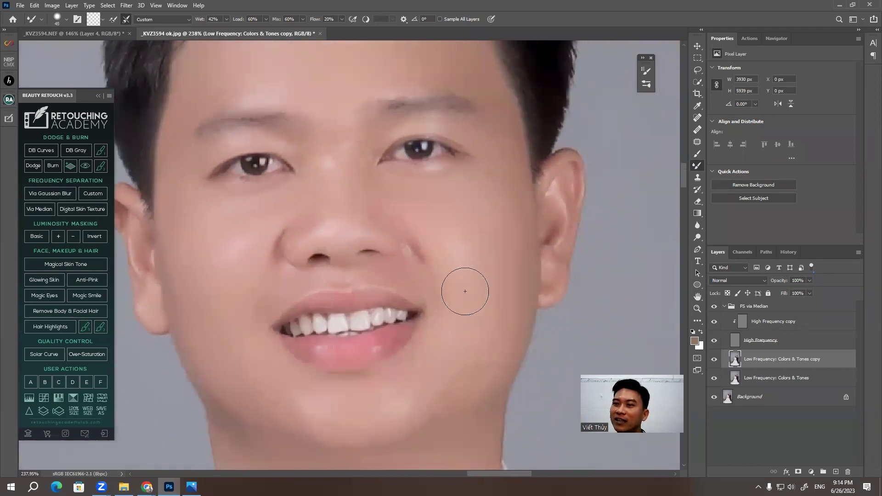
key("bracketright")
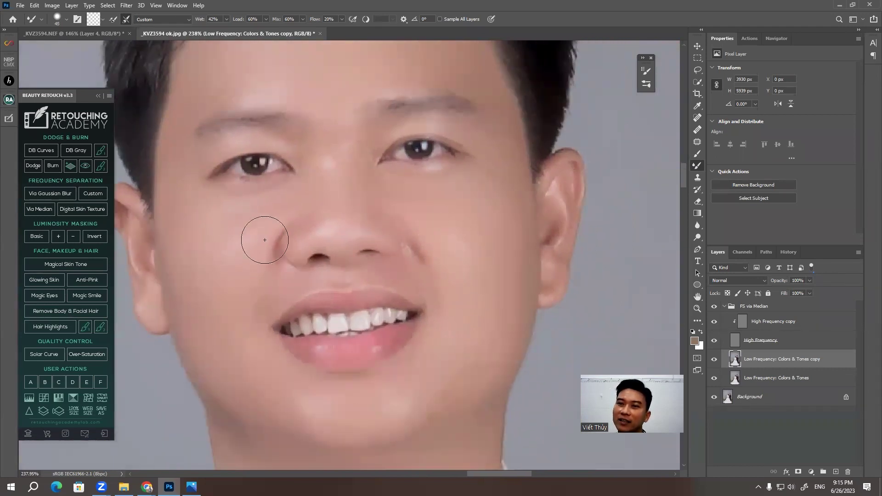
scroll(334, 222, "up", 3)
key("bracketleft")
key("bracketleft")
key("bracketleft")
scroll(324, 221, "up", 2)
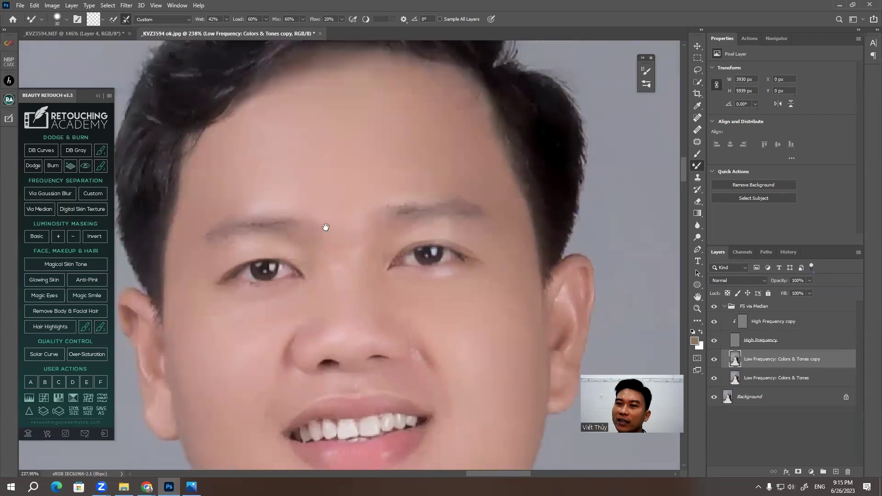
scroll(276, 216, "up", 2)
key("bracketright")
scroll(297, 203, "up", 1)
Smooth the skin tones on the groom's cheeks, forehead, chin and collar
scroll(294, 216, "down", 2)
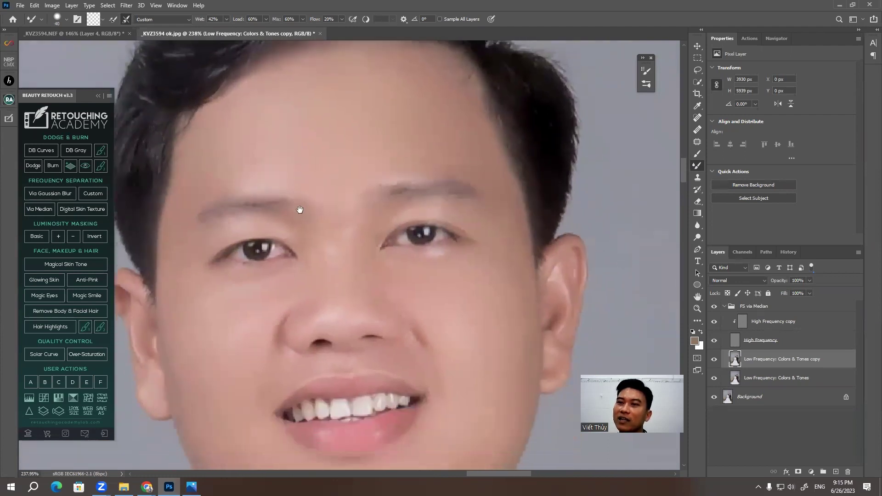
scroll(299, 207, "down", 1)
scroll(353, 199, "down", 1)
scroll(361, 192, "down", 2)
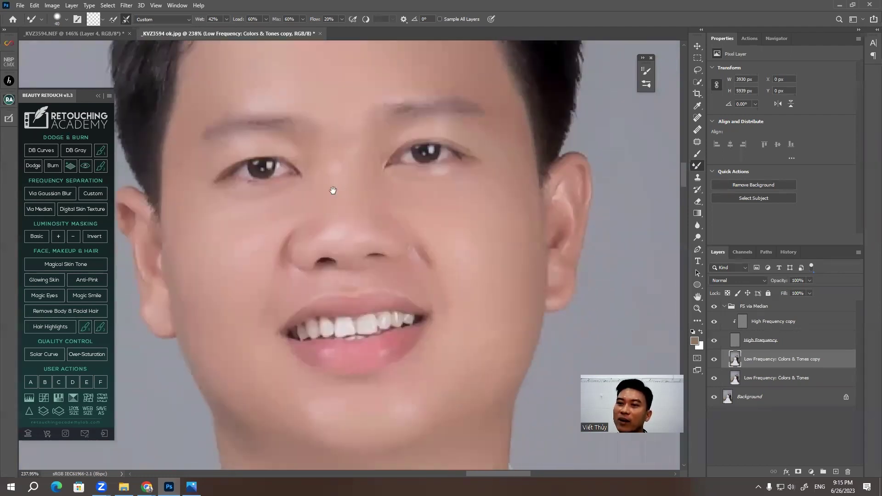
scroll(335, 191, "down", 3)
scroll(315, 197, "down", 1)
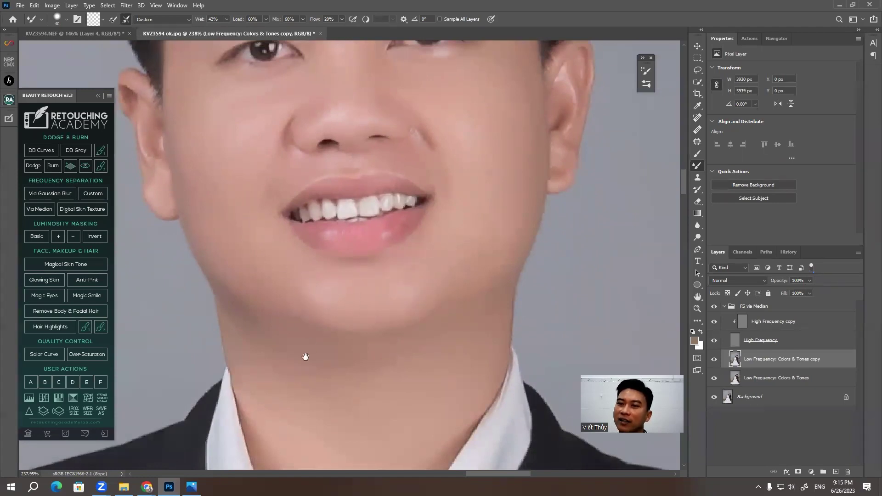
left_click_drag(306, 356, 320, 256)
scroll(314, 229, "down", 3)
scroll(433, 191, "down", 3)
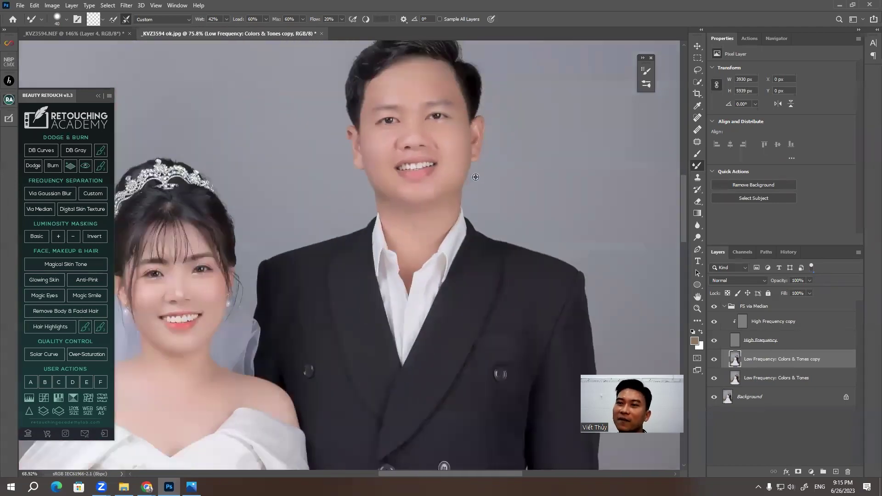
scroll(433, 191, "down", 2)
scroll(436, 271, "down", 2)
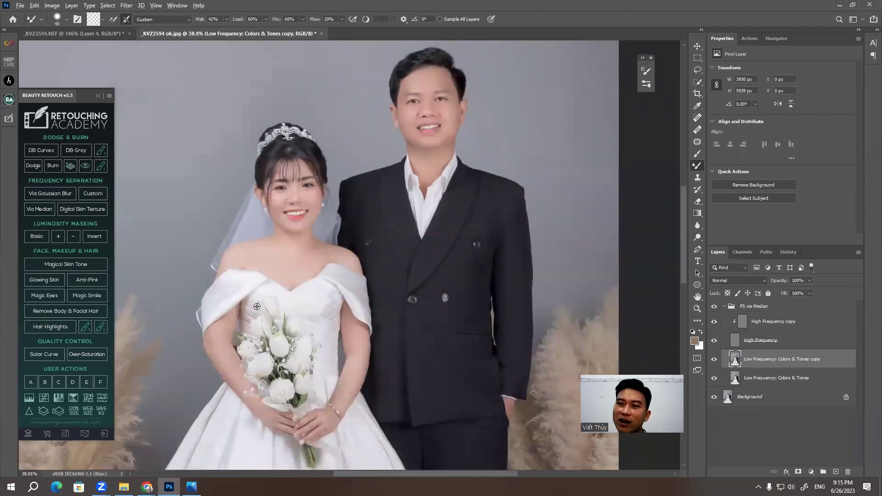
scroll(290, 274, "up", 2)
scroll(297, 270, "down", 1)
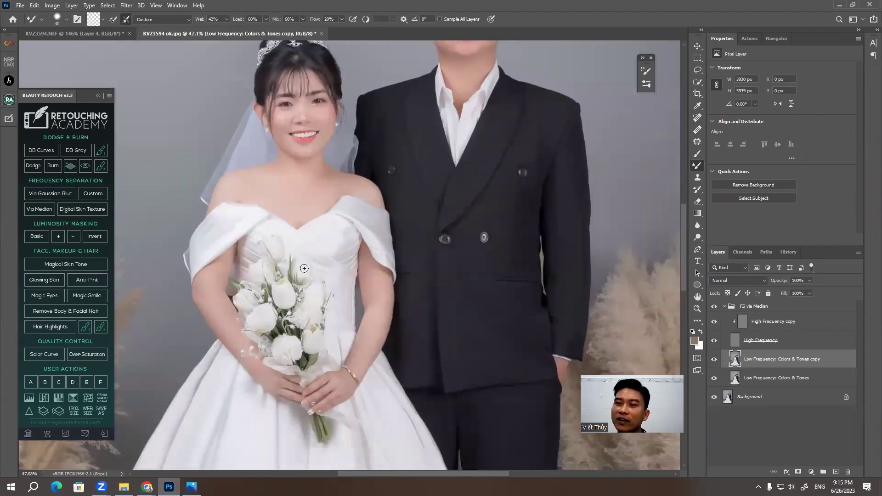
scroll(236, 381, "up", 2)
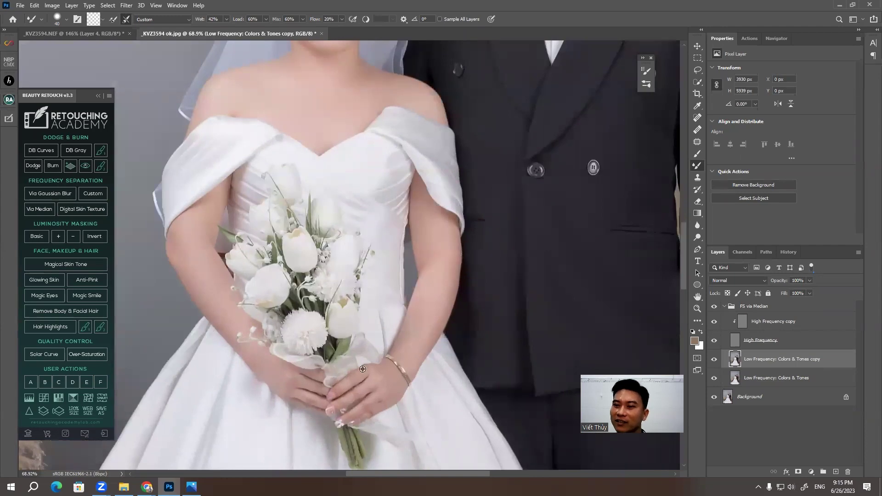
scroll(363, 369, "up", 2)
scroll(365, 365, "up", 2)
scroll(370, 358, "up", 2)
scroll(382, 342, "down", 1)
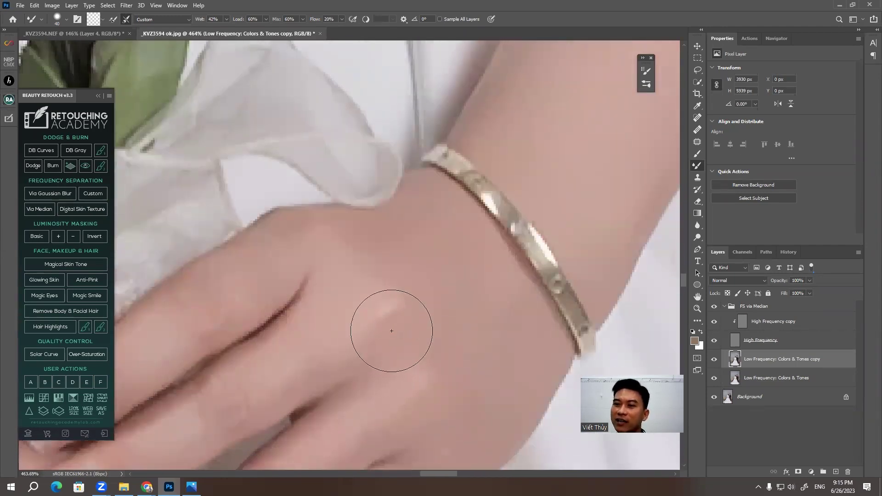
With a smaller brush, even out the bride's hand and wrist, then zoom out to the whole couple
key("bracketleft")
key("bracketleft")
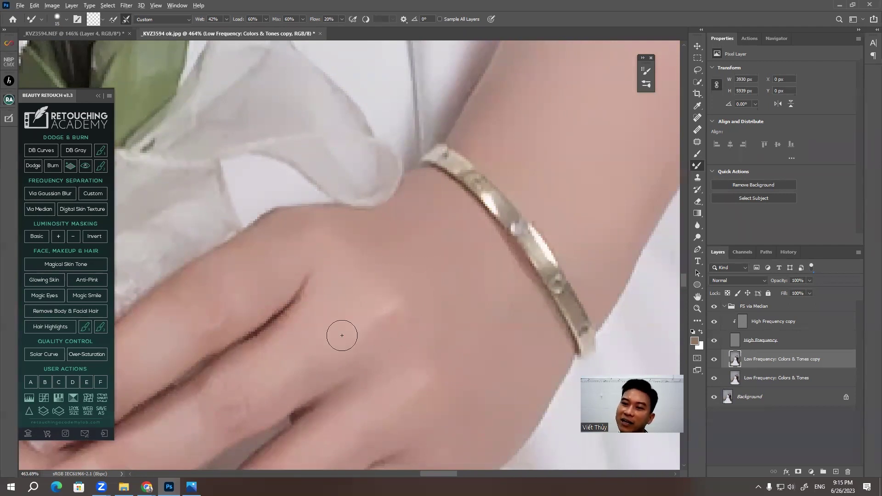
scroll(339, 288, "up", 1)
scroll(337, 287, "up", 1)
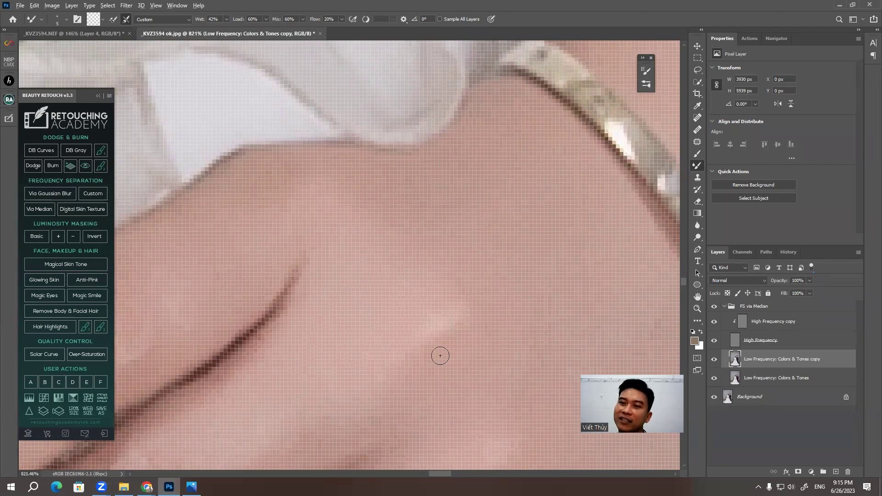
scroll(440, 355, "down", 5)
scroll(413, 286, "down", 3)
scroll(356, 263, "down", 2)
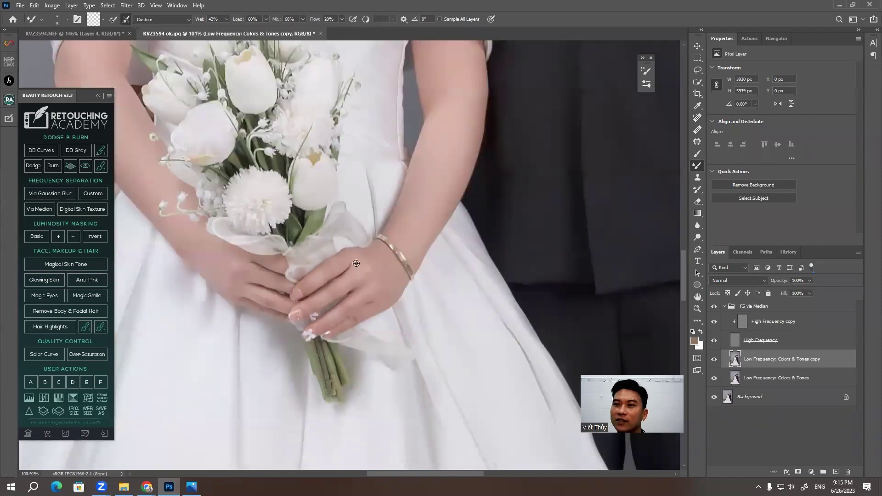
scroll(356, 263, "down", 3)
scroll(356, 263, "down", 2)
scroll(356, 263, "down", 1)
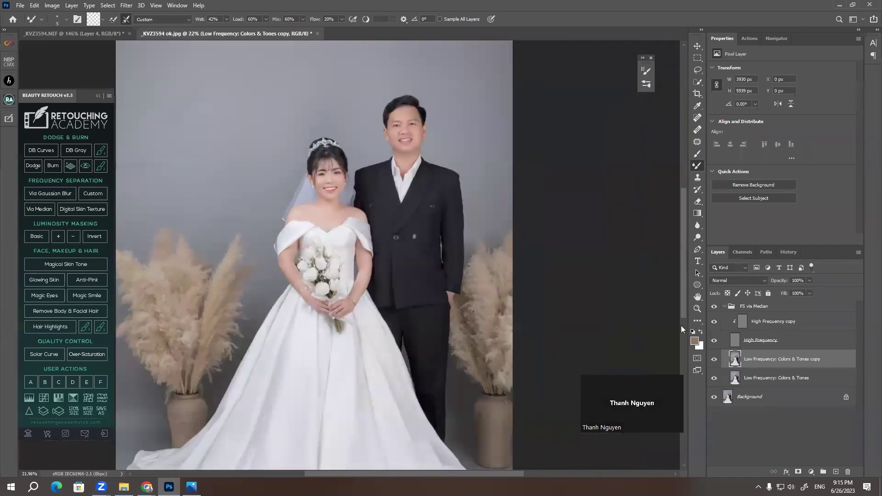
Collapse the FS via Median group and add a neutral grey Solid Color fill (saturation 0, 50)
left_click(723, 307)
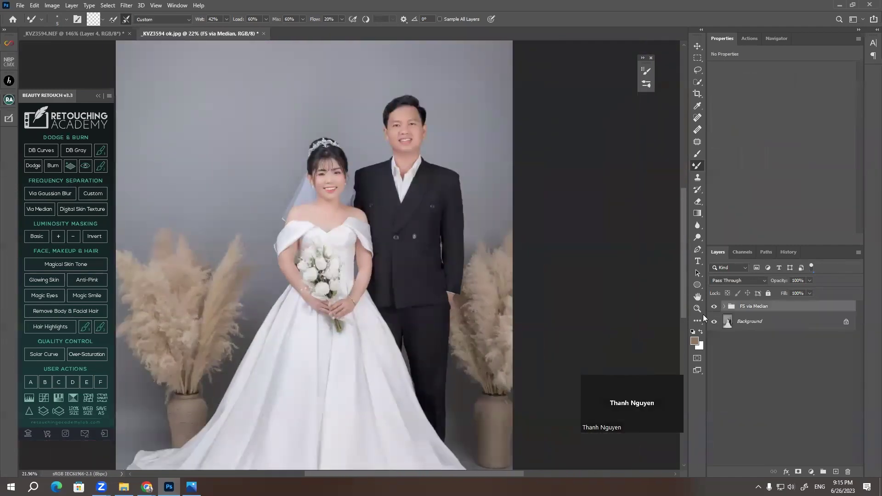
left_click(810, 472)
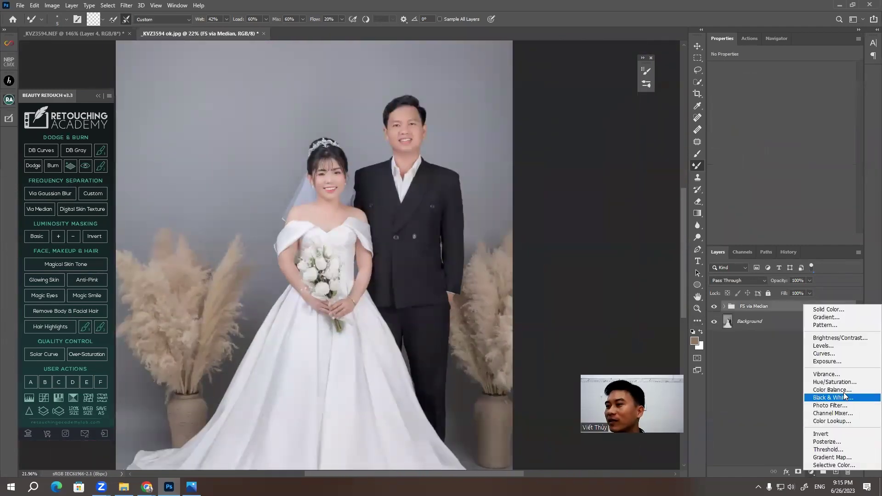
left_click(830, 310)
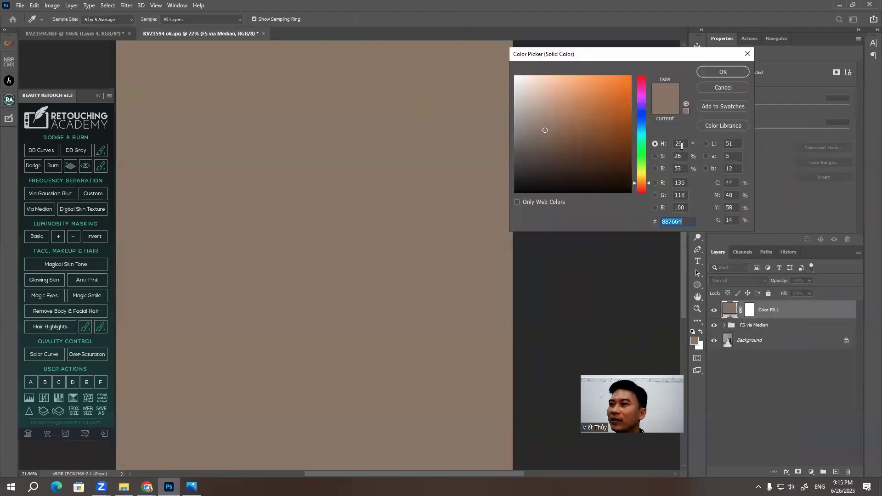
type("0")
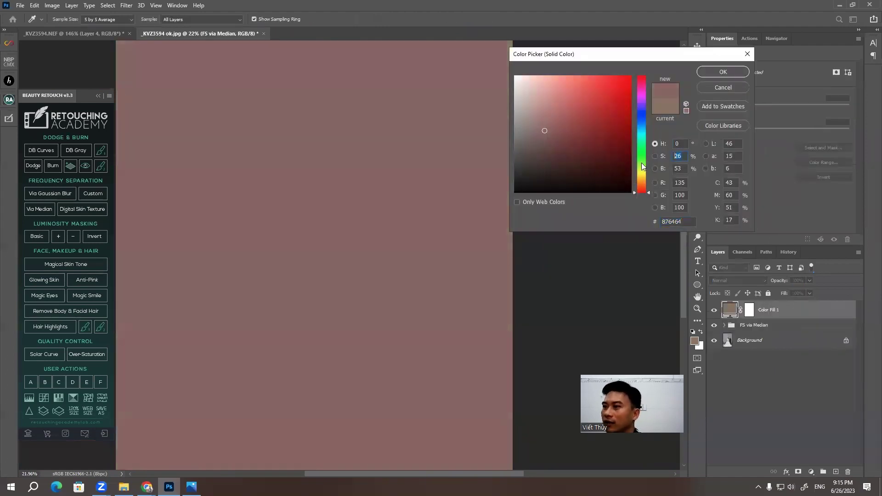
type("0")
key("Tab")
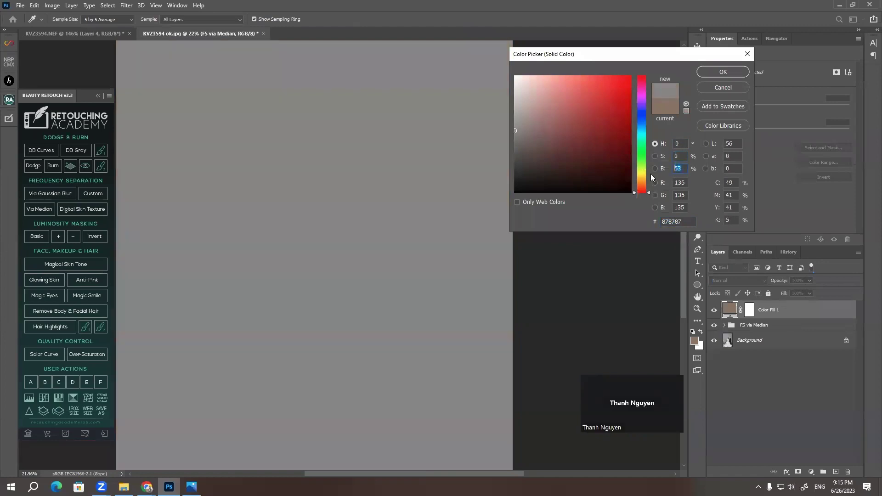
type("50")
left_click(720, 74)
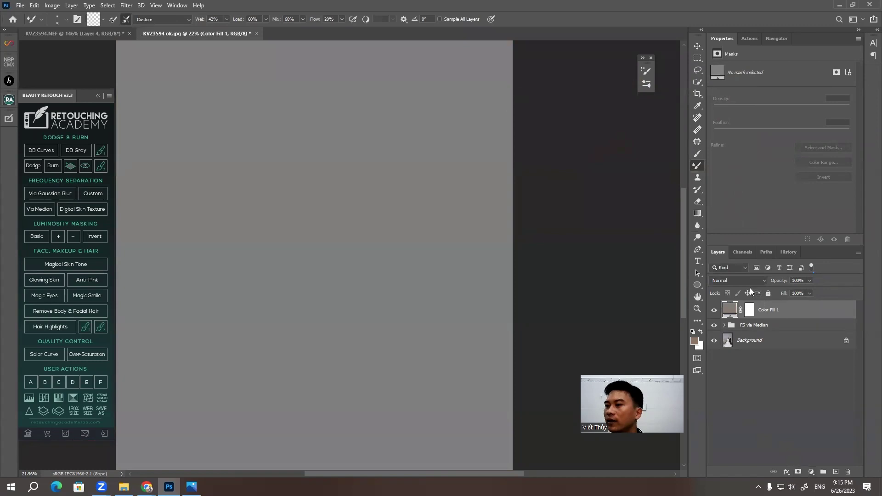
Set the grey fill's blend mode to Color without rasterizing, turning the portrait black and white
left_click(724, 280)
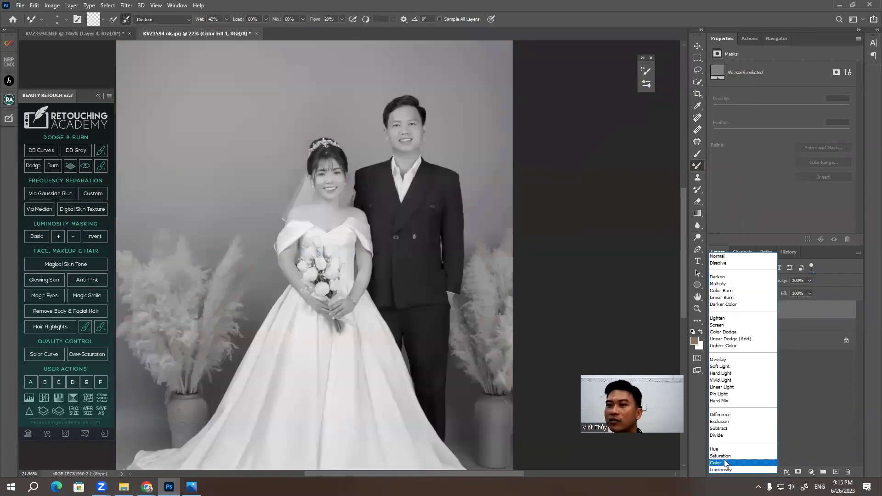
left_click(724, 459)
left_click(560, 176)
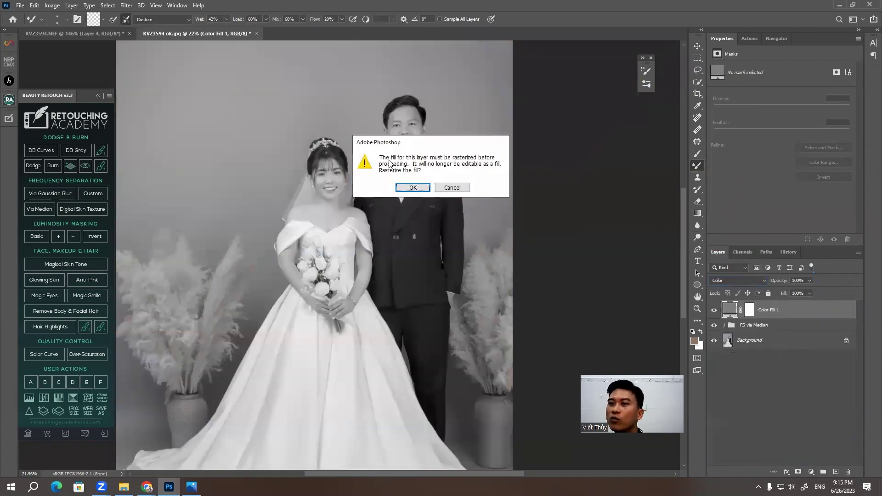
left_click(450, 188)
scroll(346, 177, "up", 5)
scroll(346, 177, "up", 2)
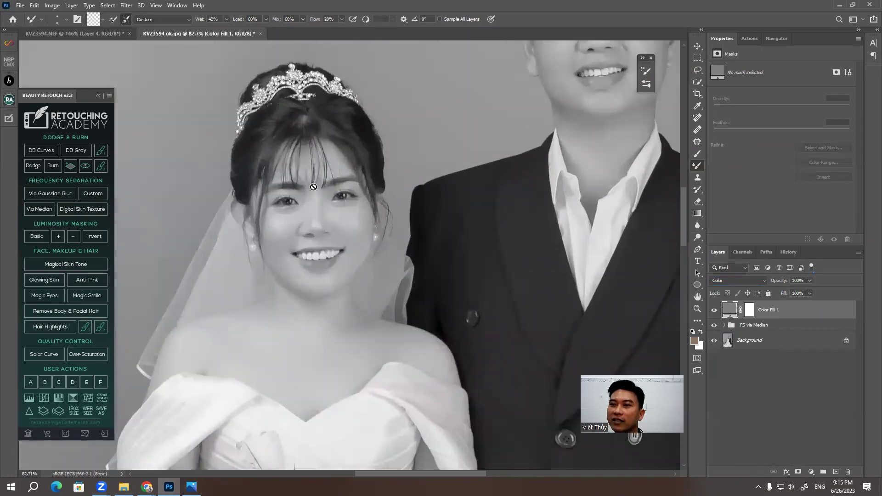
scroll(346, 176, "up", 2)
Add a Curves layer with an S-curve and select it together with Color Fill 1
left_click(809, 472)
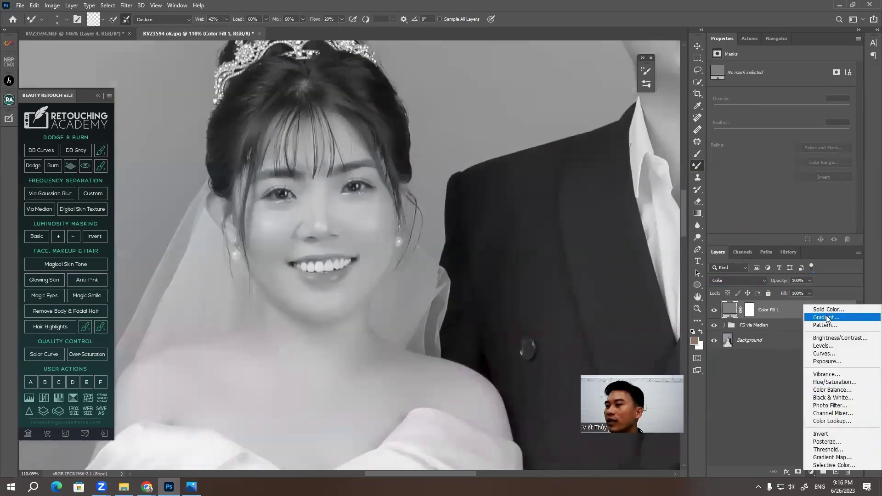
left_click(824, 353)
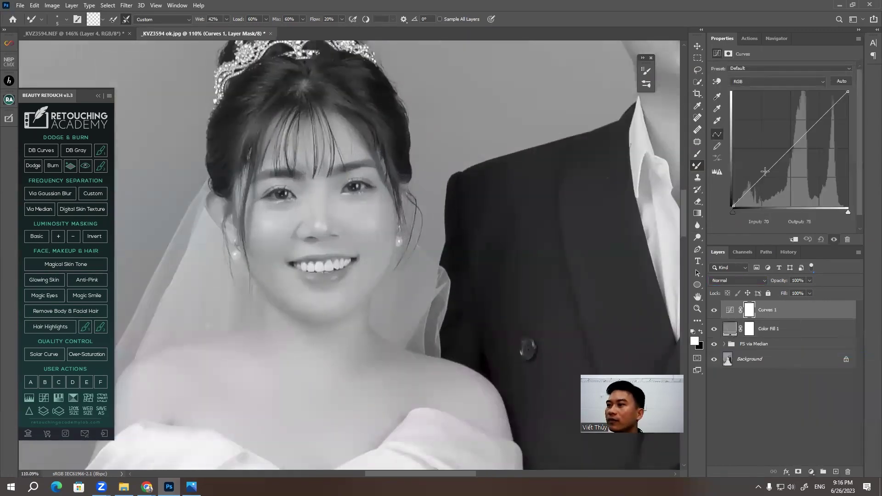
left_click_drag(773, 166, 773, 183)
left_click_drag(812, 144, 809, 136)
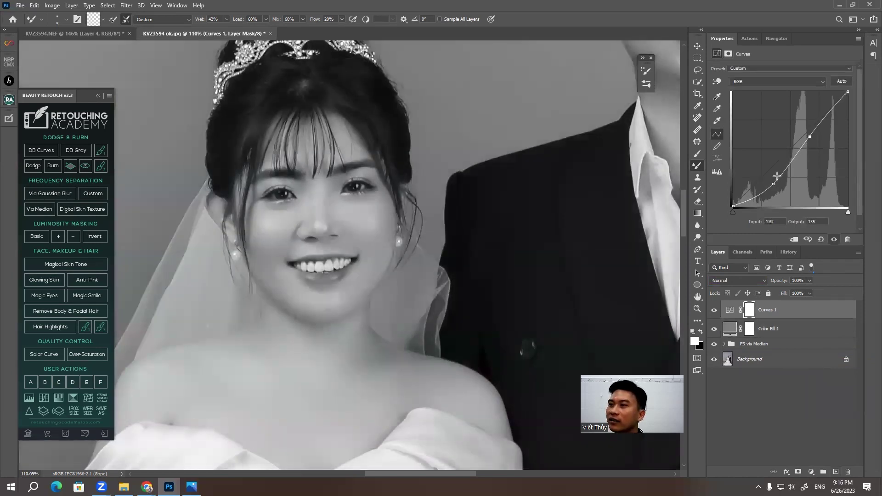
left_click(777, 333, "shift")
Group the two black-and-white check layers into Group 1 and toggle its visibility to compare
key("ctrl+g")
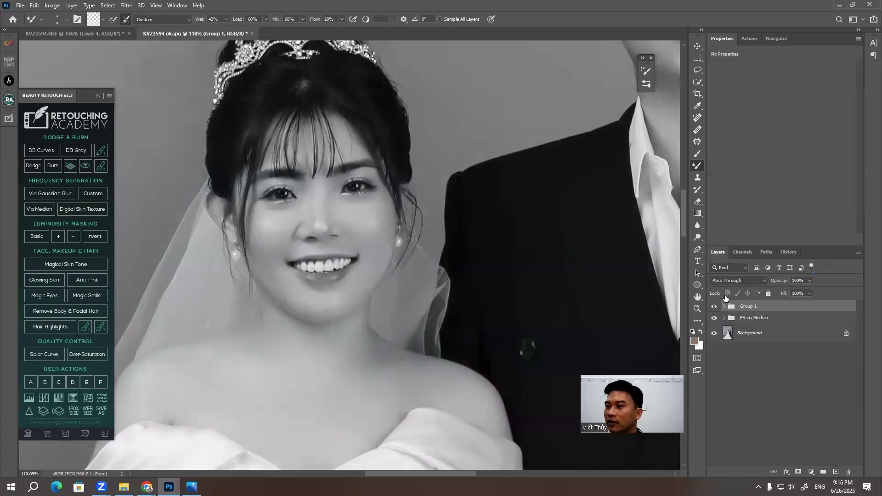
left_click(715, 306)
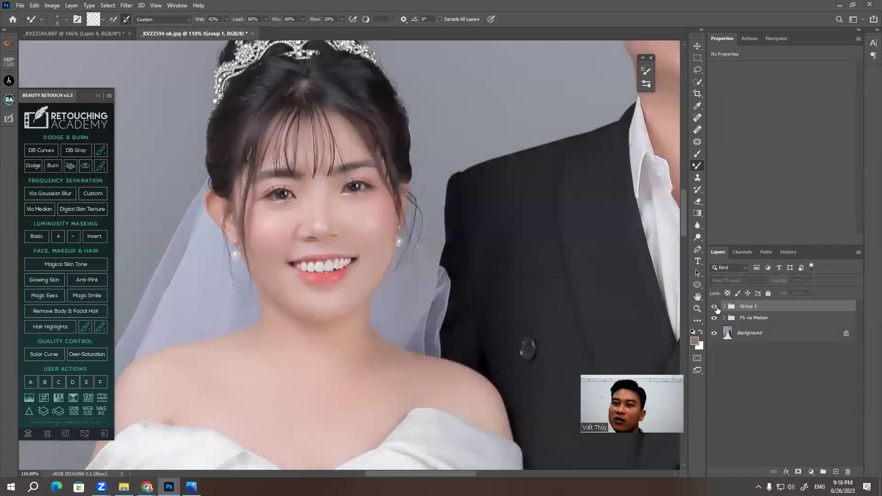
left_click(714, 308)
scroll(277, 234, "up", 3)
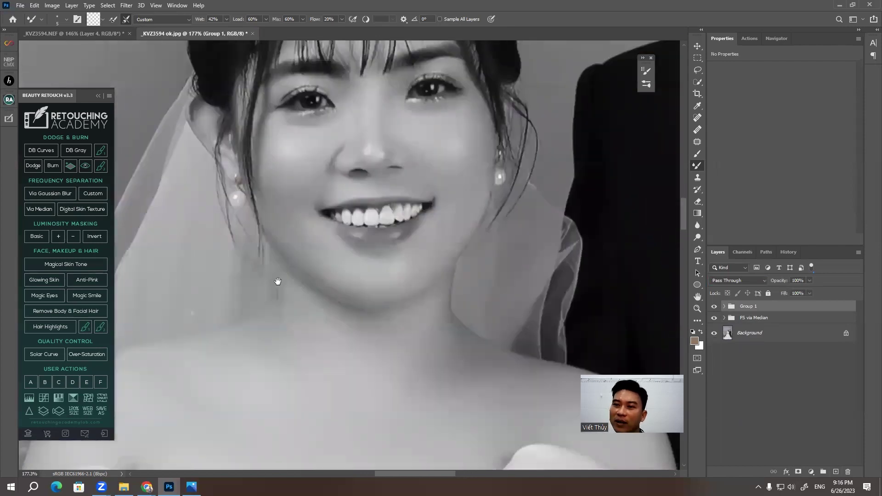
Inspect the black-and-white check across the bride's chest and dress at close zoom
left_click_drag(303, 212, 402, 172)
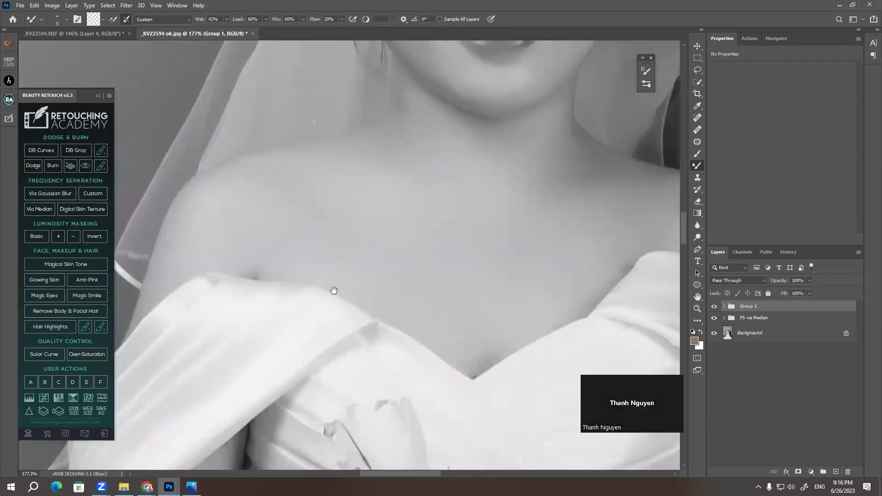
scroll(394, 321, "down", 5)
scroll(396, 339, "right", 3)
key("j")
scroll(620, 193, "up", 3)
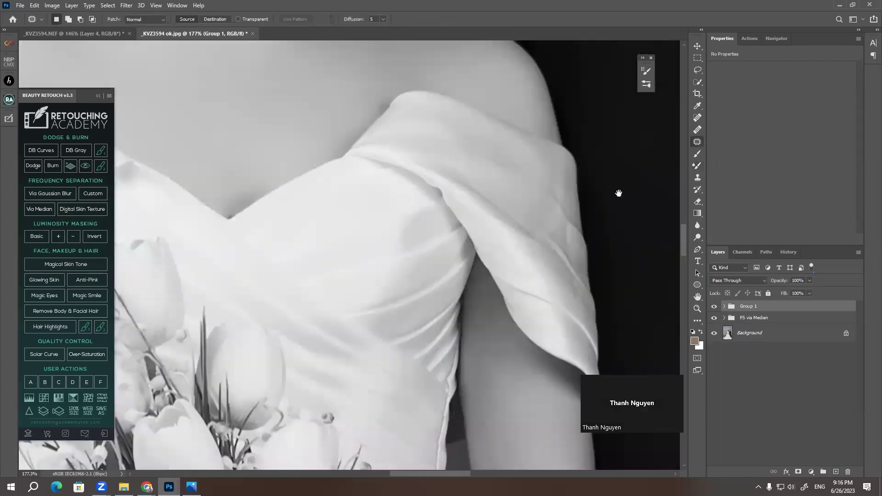
scroll(561, 196, "right", 5)
scroll(512, 346, "right", 3)
scroll(512, 309, "up", 3)
scroll(513, 310, "up", 3)
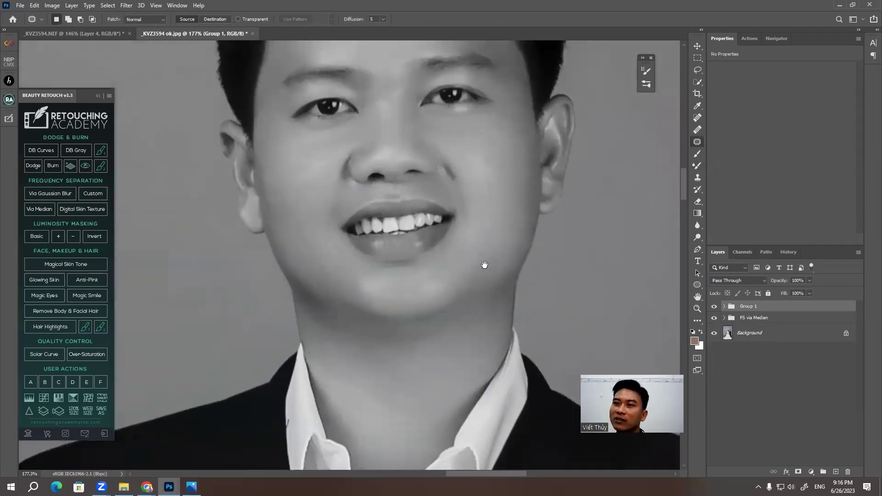
scroll(477, 335, "up", 2)
scroll(476, 335, "right", 2)
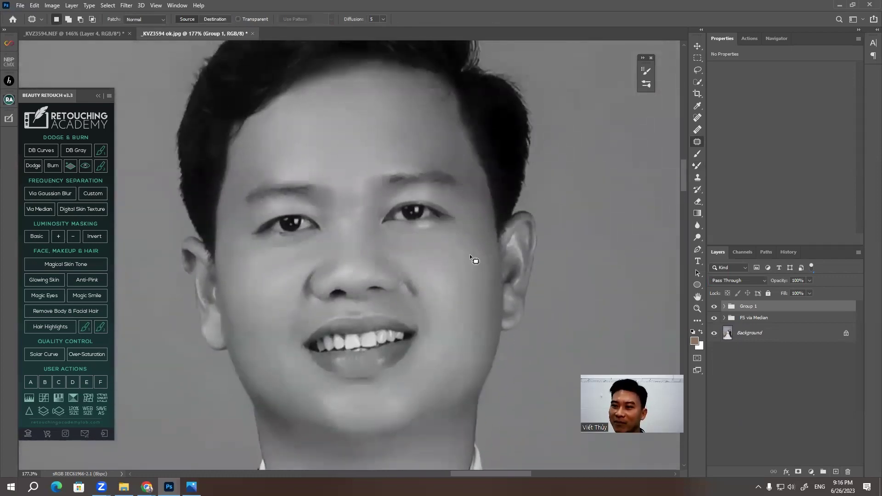
scroll(502, 179, "down", 3)
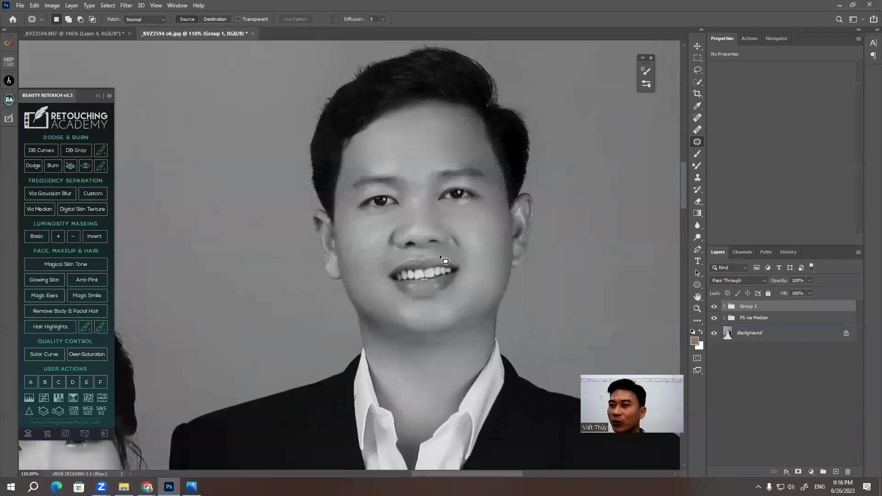
scroll(439, 255, "down", 1)
scroll(483, 211, "down", 1)
scroll(450, 193, "down", 1)
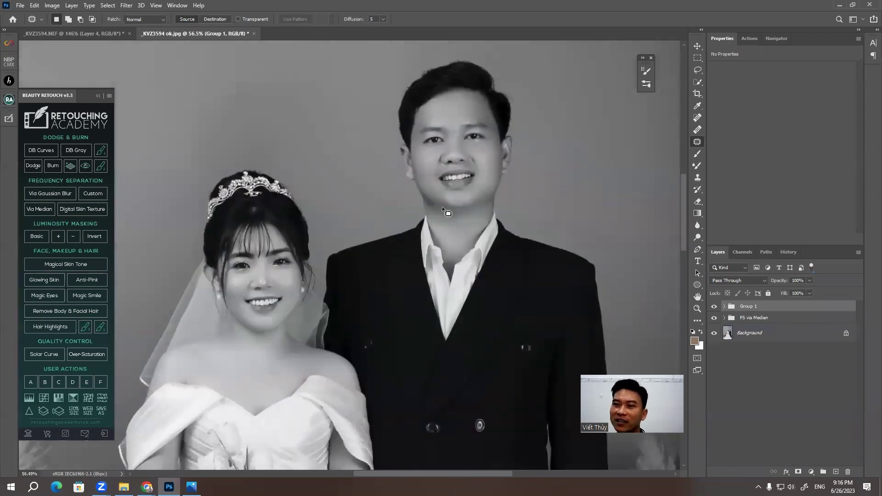
scroll(434, 222, "down", 1)
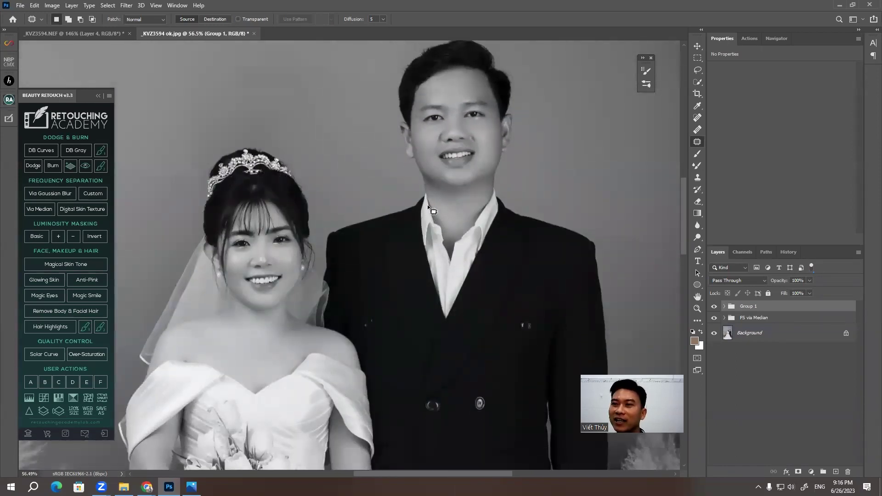
Inspect the bouquet and the groom's jacket, then hide Group 1 to restore colour
left_click_drag(432, 211, 429, 184)
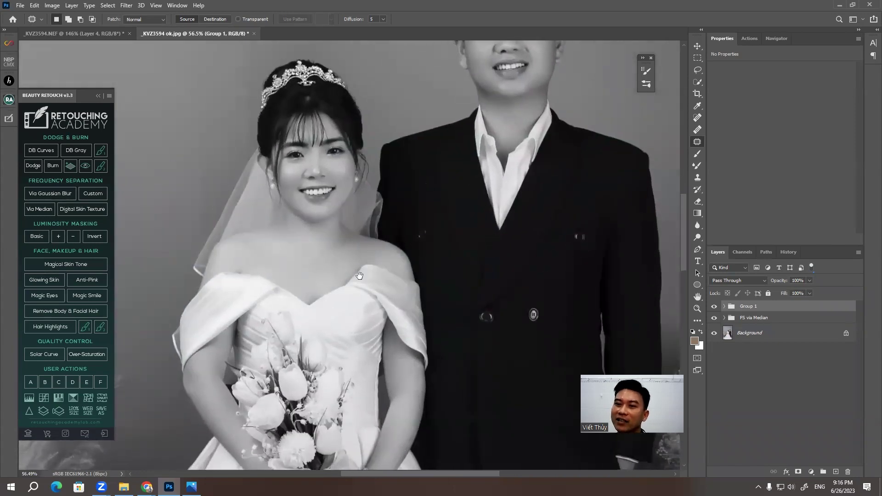
left_click_drag(360, 275, 302, 43)
mouse_move(482, 126)
left_mouse_down()
mouse_move(439, 302)
mouse_move(448, 401)
left_mouse_up()
scroll(448, 401, "down", 2)
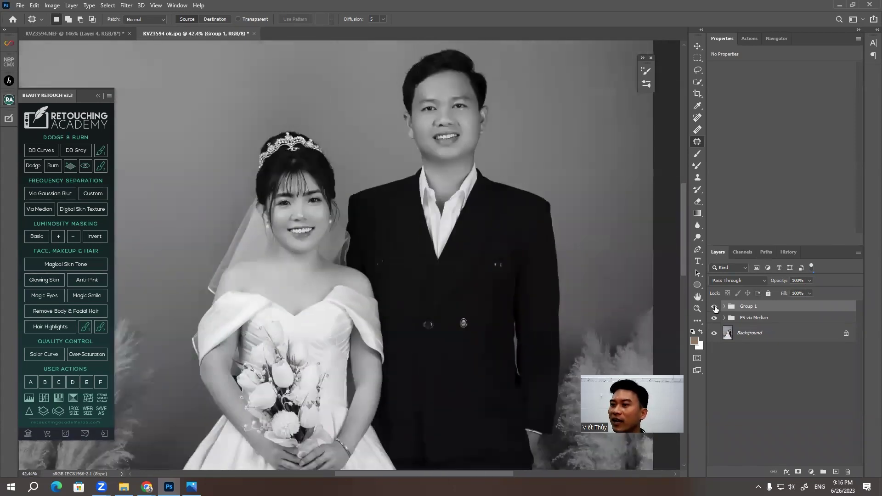
left_click(714, 306)
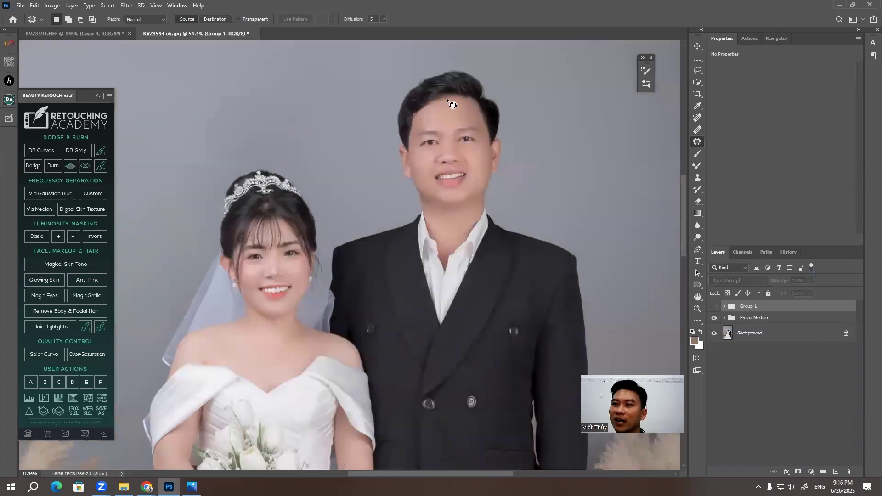
scroll(354, 202, "up", 3)
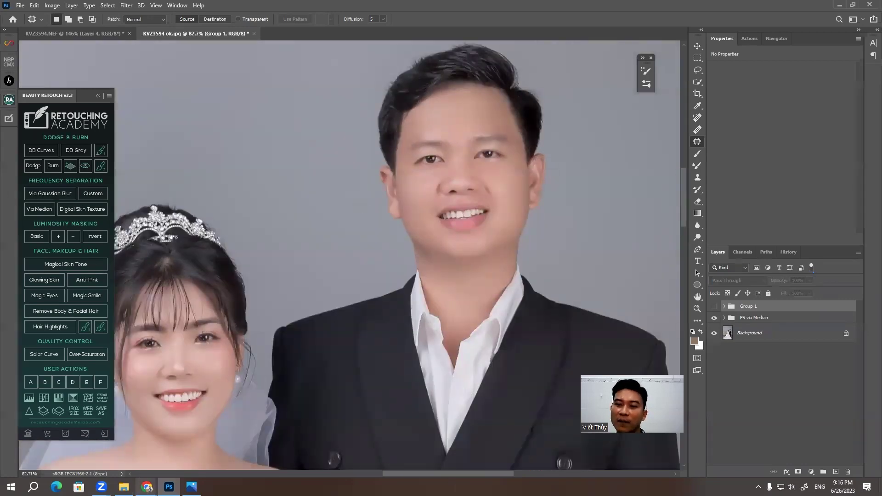
Open the Brush Media website in a new Chrome tab and go to its online courses page
mouse_move(147, 486)
left_click(94, 444)
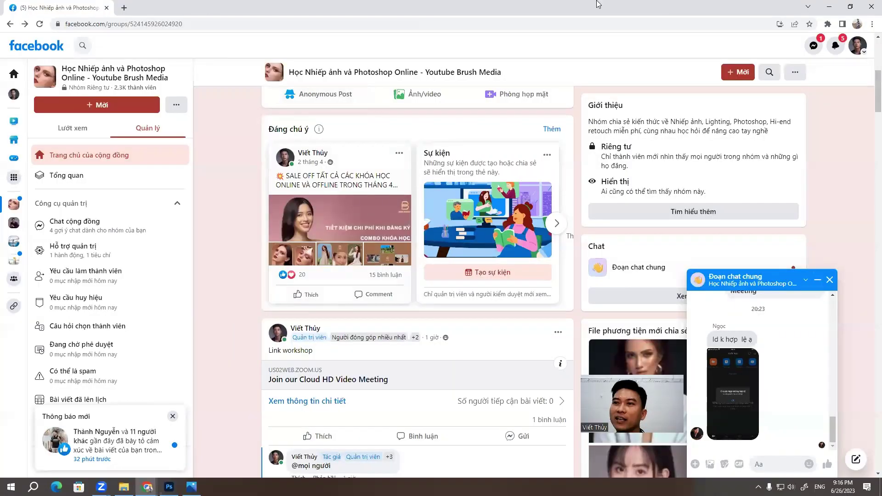
left_click(123, 8)
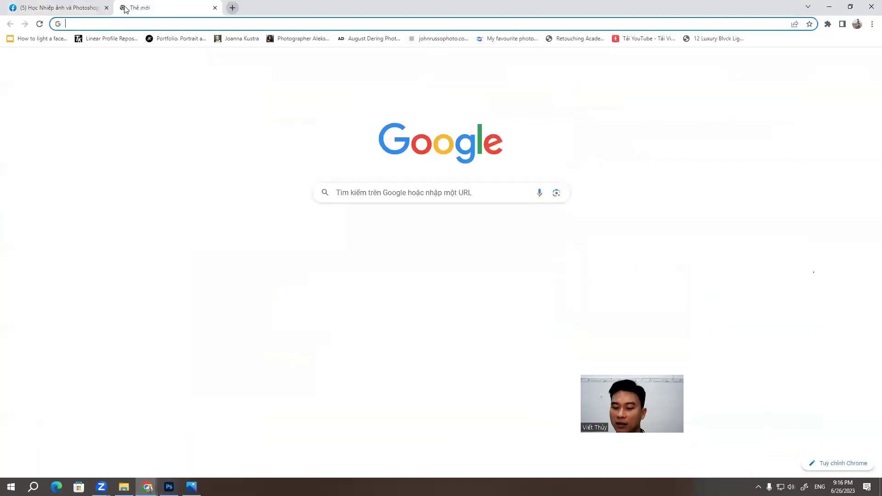
type("bru")
key("Return")
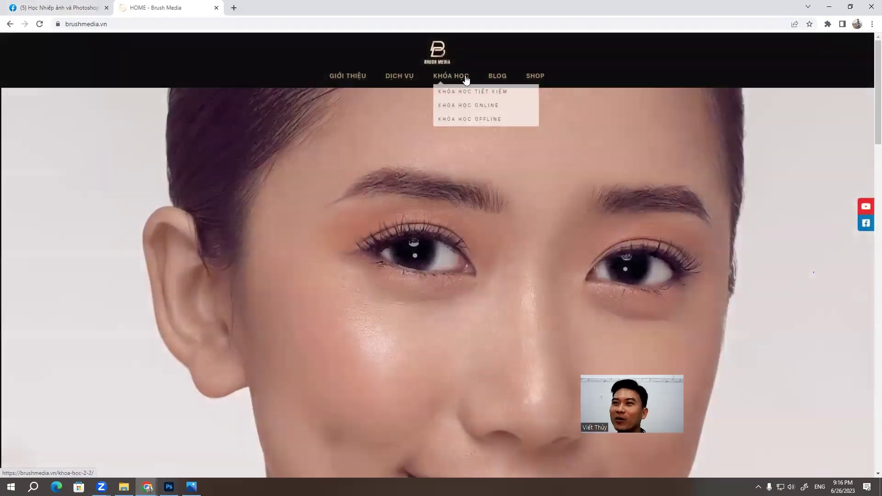
left_click(457, 108)
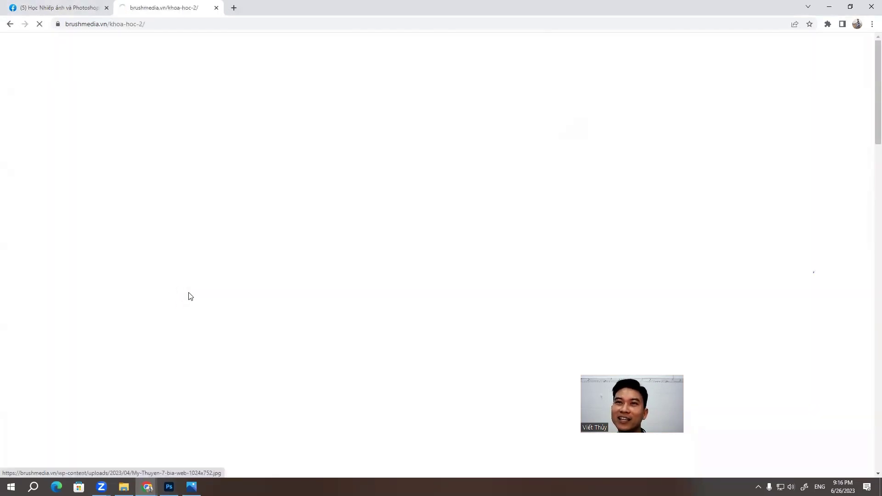
Browse the online courses page, go back to the Facebook group tab, and minimise Chrome
scroll(197, 295, "down", 10)
scroll(216, 298, "down", 5)
scroll(237, 299, "down", 5)
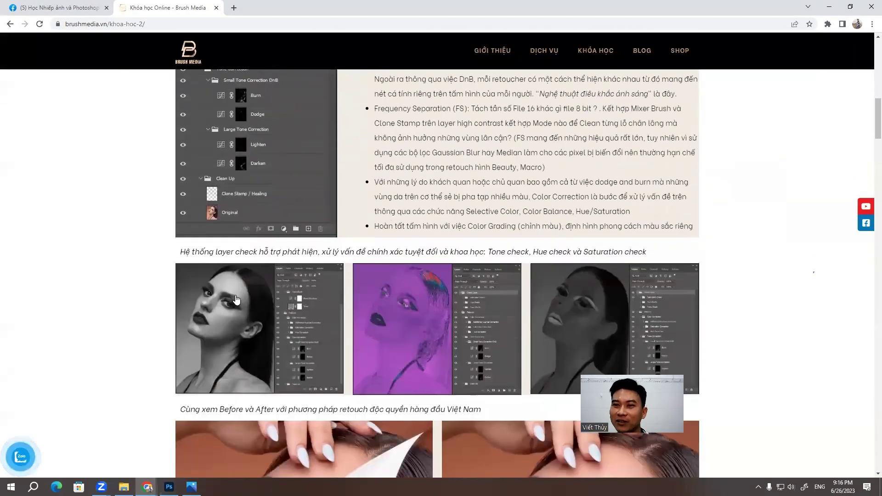
scroll(236, 300, "down", 5)
scroll(459, 285, "down", 4)
scroll(380, 240, "down", 1)
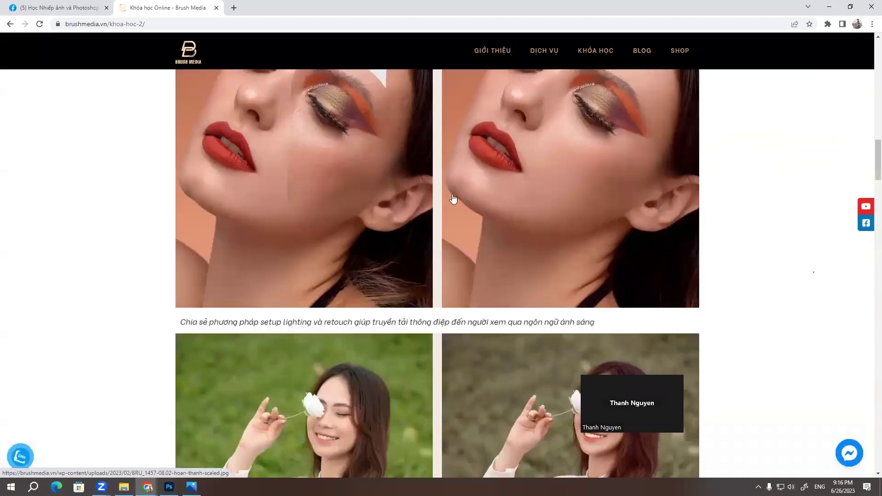
scroll(452, 198, "up", 3)
scroll(453, 198, "down", 1)
scroll(453, 198, "down", 1)
scroll(455, 198, "down", 2)
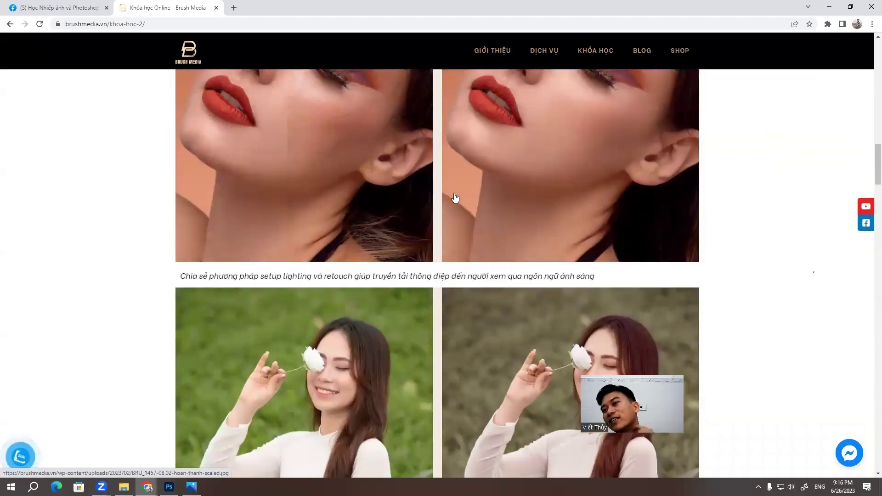
scroll(561, 191, "up", 3)
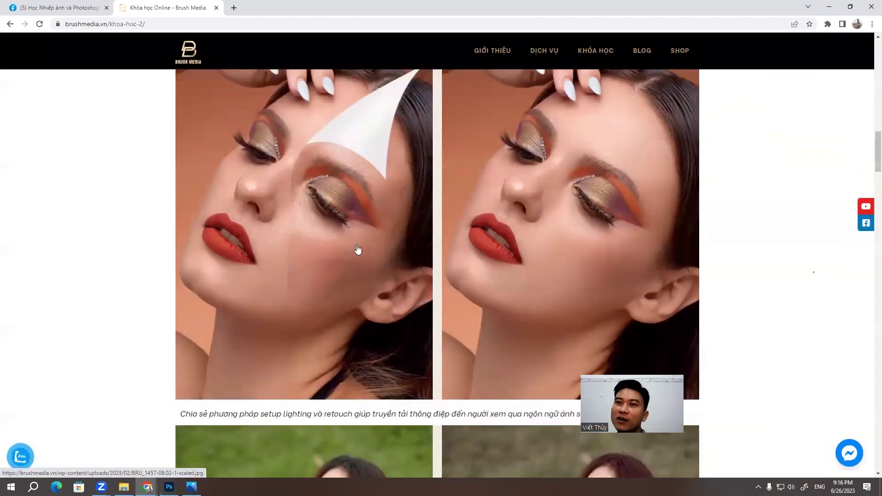
left_click(3, 4)
scroll(391, 191, "up", 3)
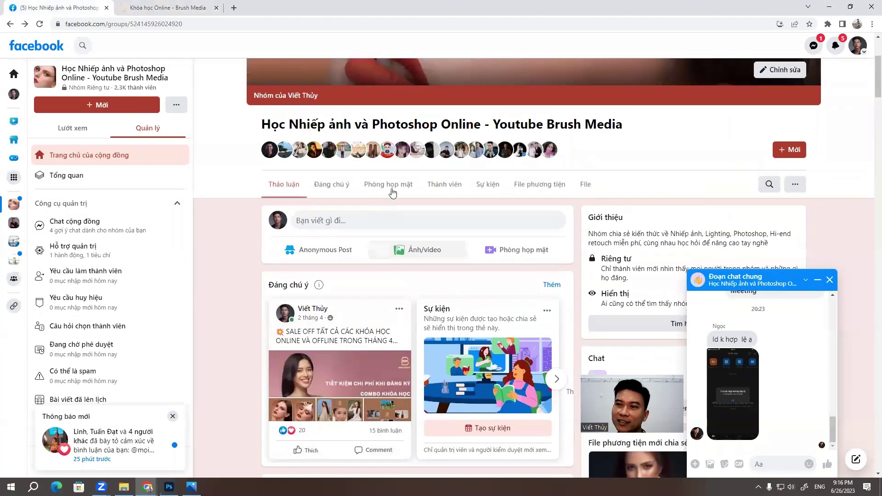
scroll(330, 279, "up", 3)
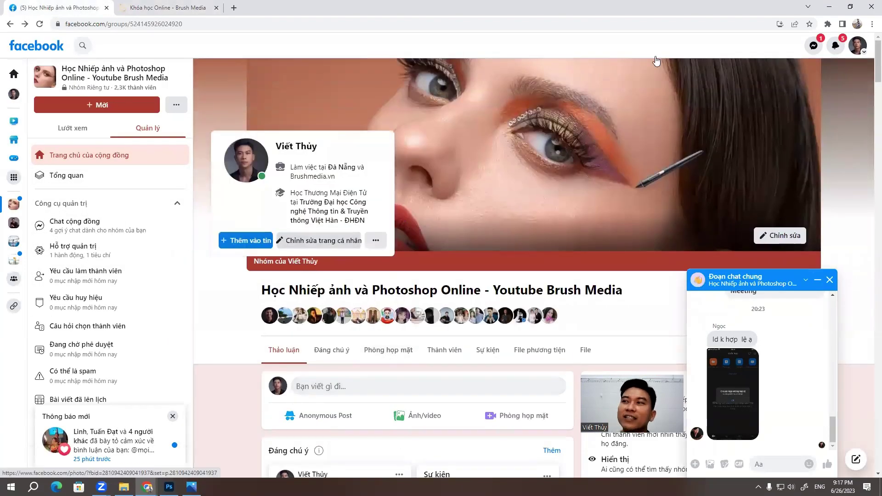
left_click(828, 6)
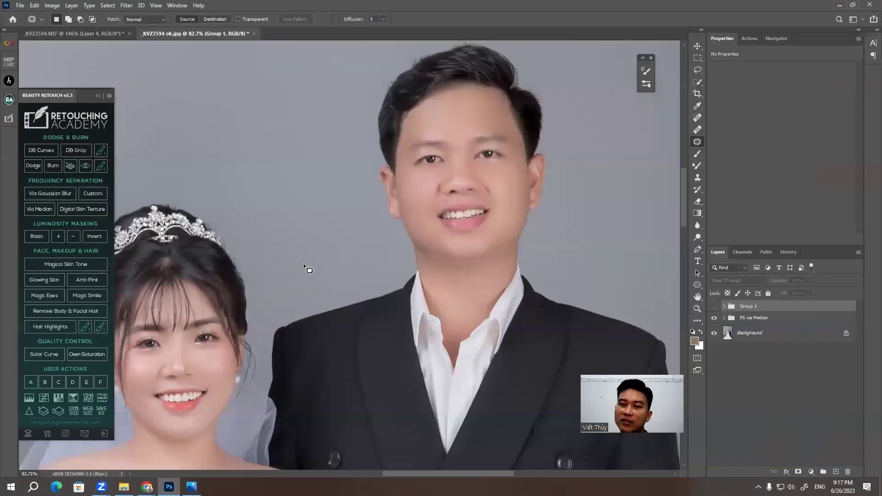
Expand the FS via Median group and select its Low Frequency: Colors & Tones copy layer
scroll(413, 202, "down", 5)
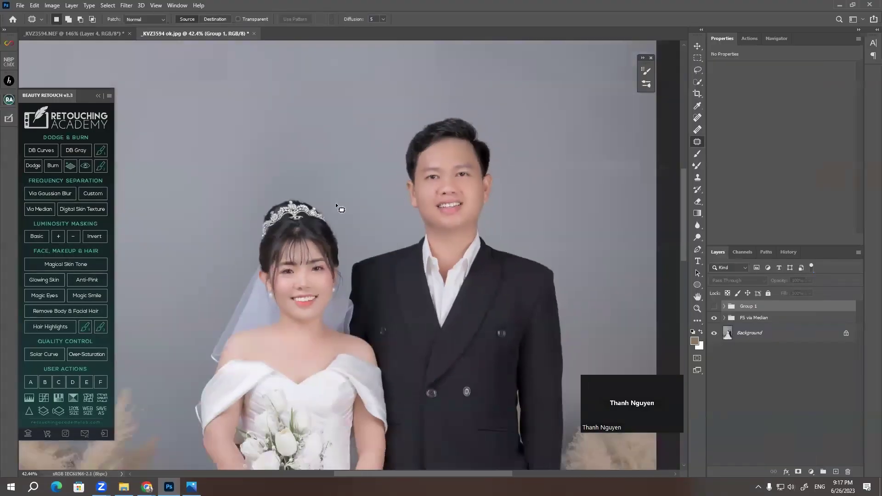
scroll(306, 225, "up", 2)
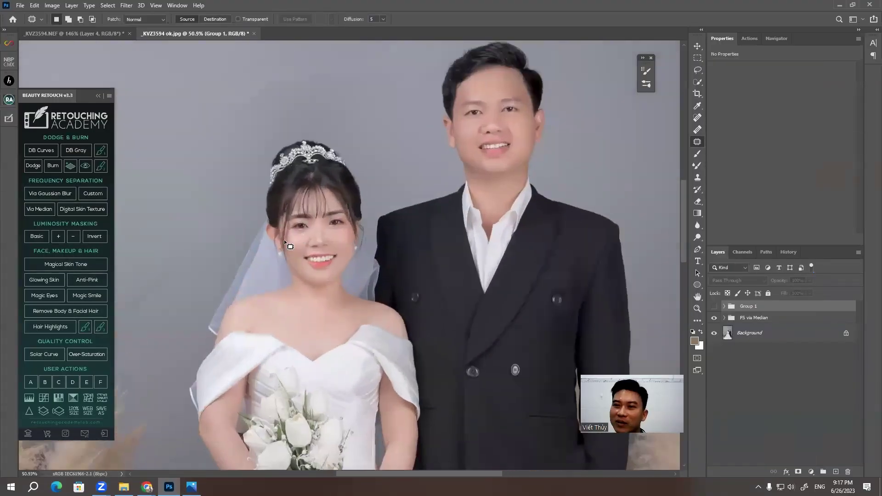
scroll(283, 239, "up", 3)
scroll(295, 239, "up", 2)
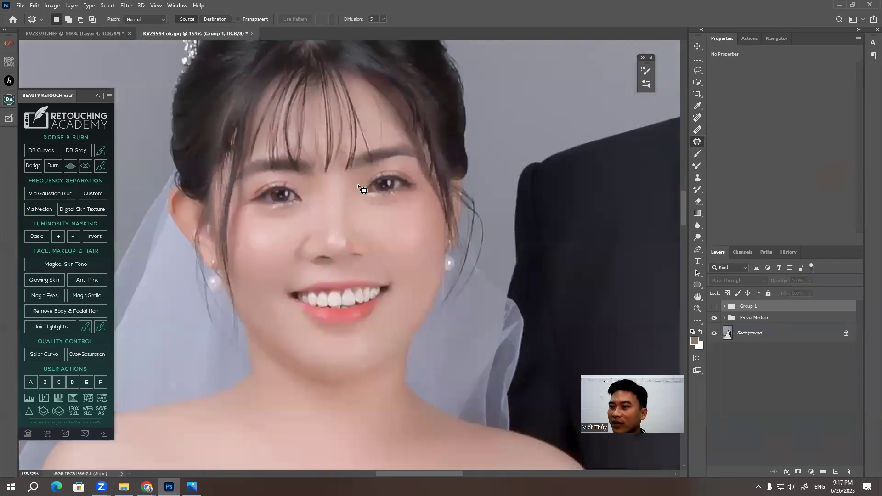
left_click(726, 319)
left_click(722, 317)
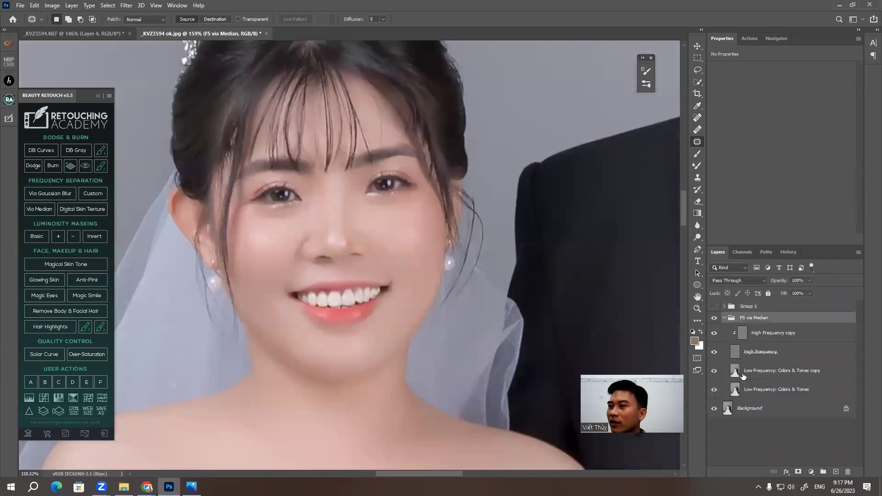
left_click(743, 375)
scroll(429, 241, "up", 1)
scroll(429, 241, "up", 1)
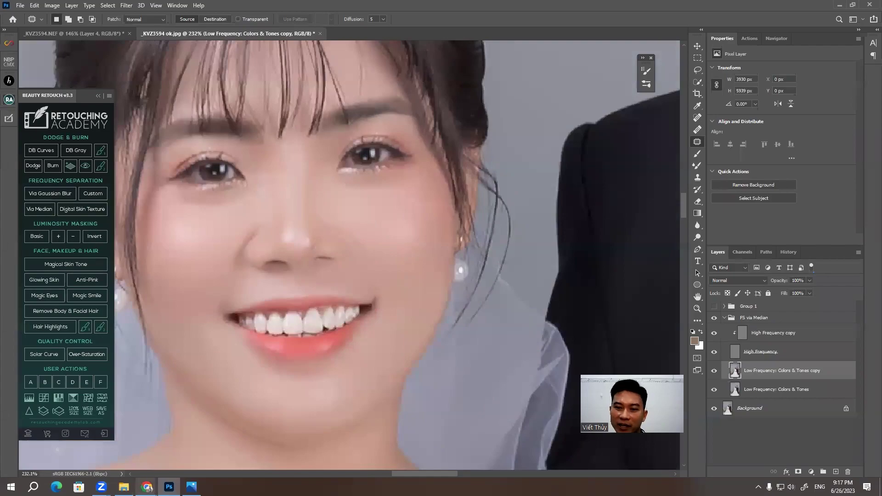
left_click(98, 448)
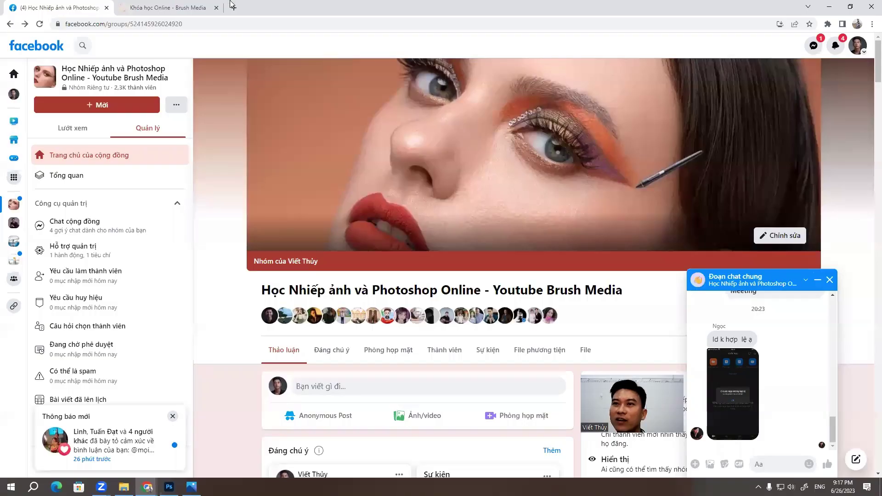
Scroll through the Brush Media online courses page
left_click(164, 12)
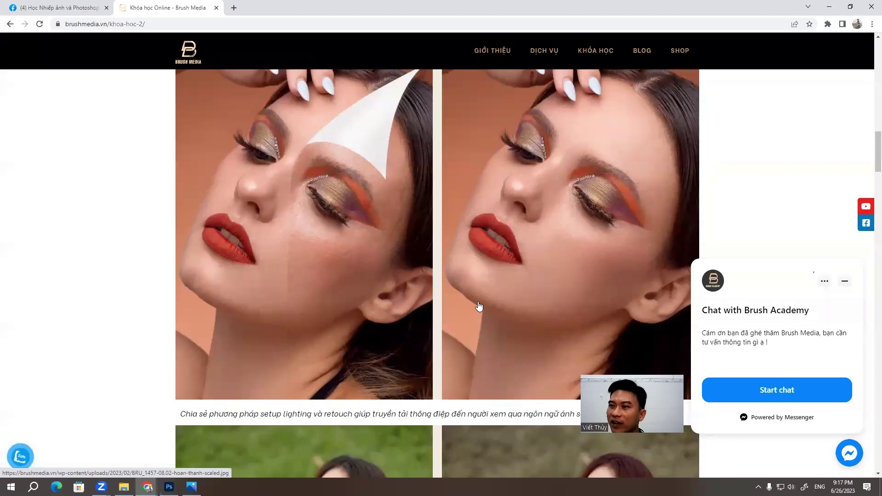
scroll(460, 264, "down", 5)
scroll(532, 233, "down", 3)
scroll(451, 250, "up", 3)
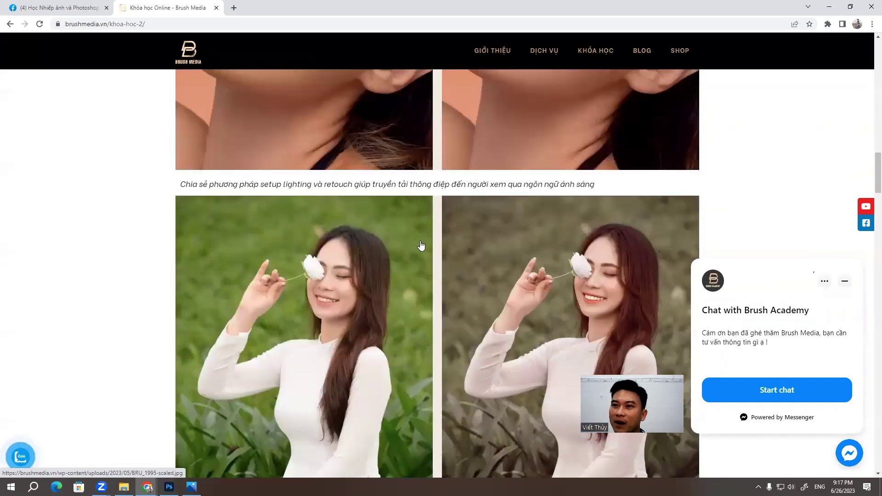
scroll(519, 226, "down", 2)
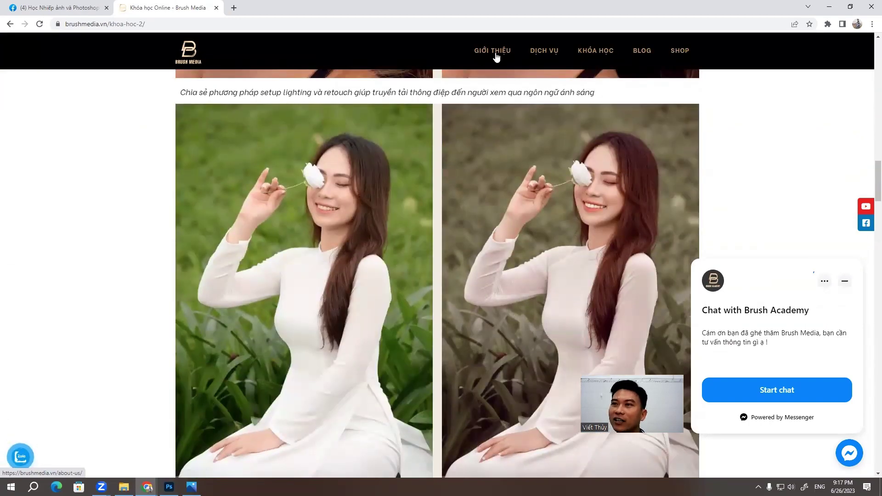
Browse the Brush Media home page and its Á Khôi ĐH Đà Nẵng portfolio example
left_click(188, 52)
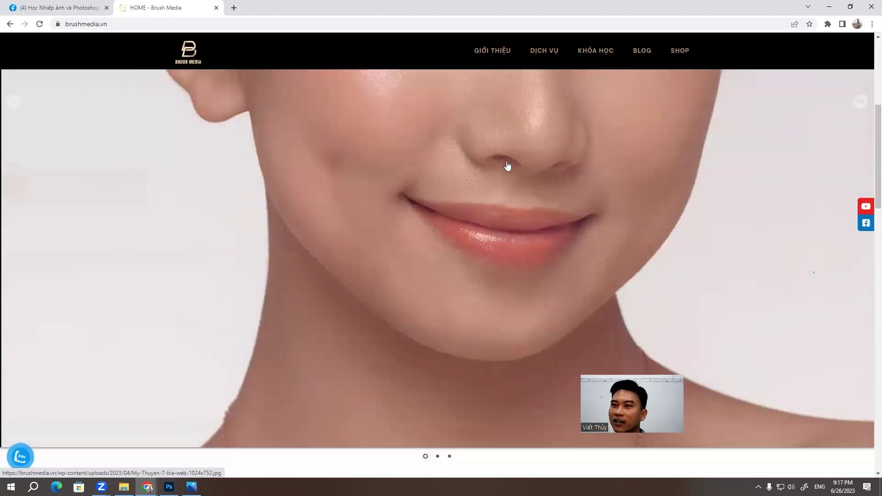
scroll(508, 166, "down", 5)
scroll(400, 228, "down", 7)
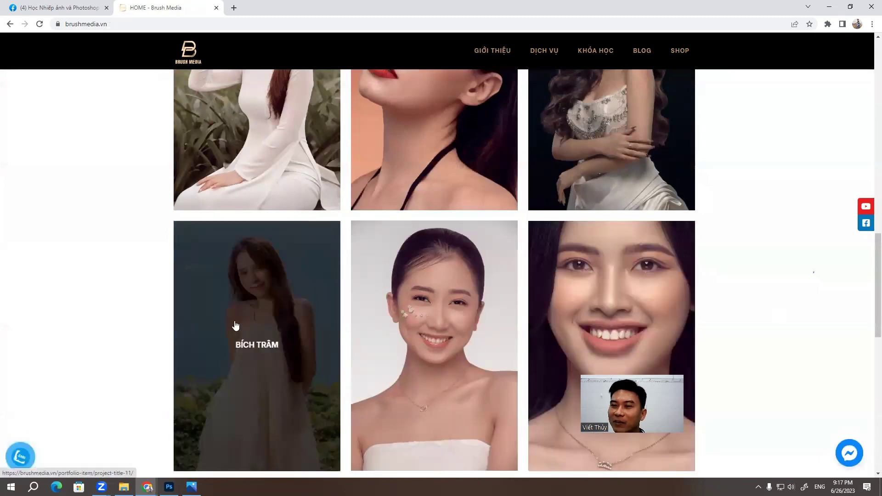
scroll(505, 321, "down", 1)
left_click(611, 304)
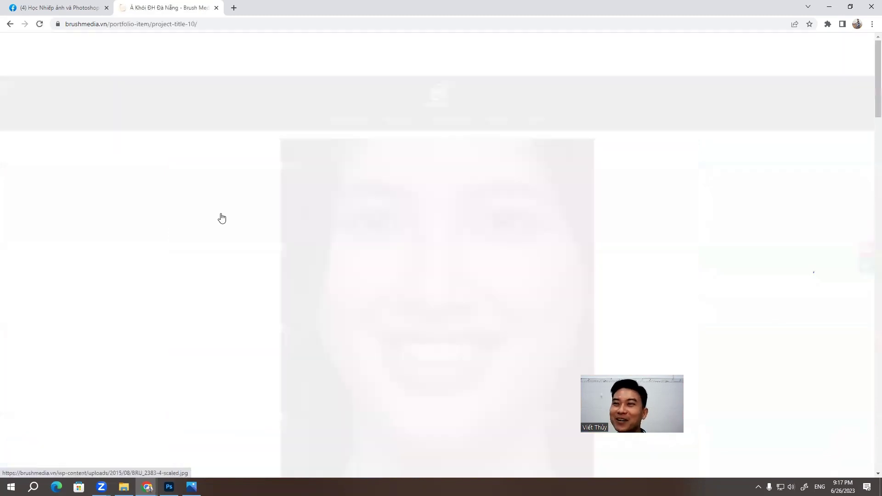
scroll(282, 225, "down", 1)
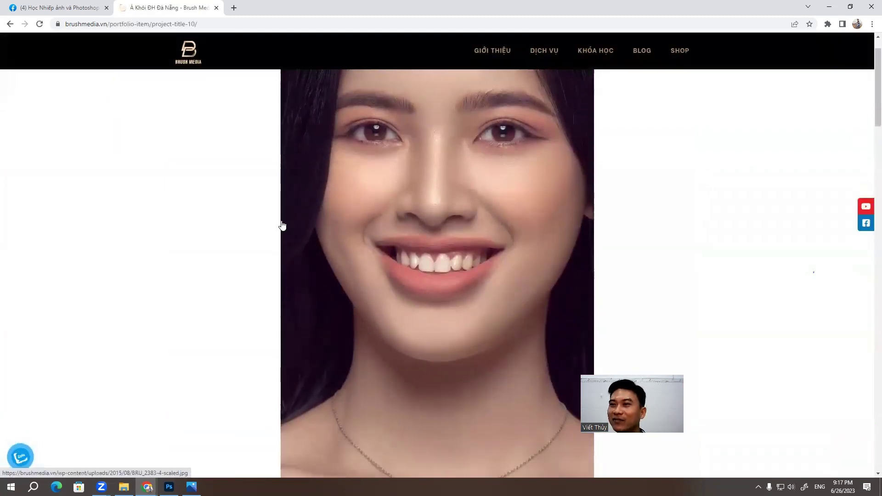
scroll(543, 212, "up", 1)
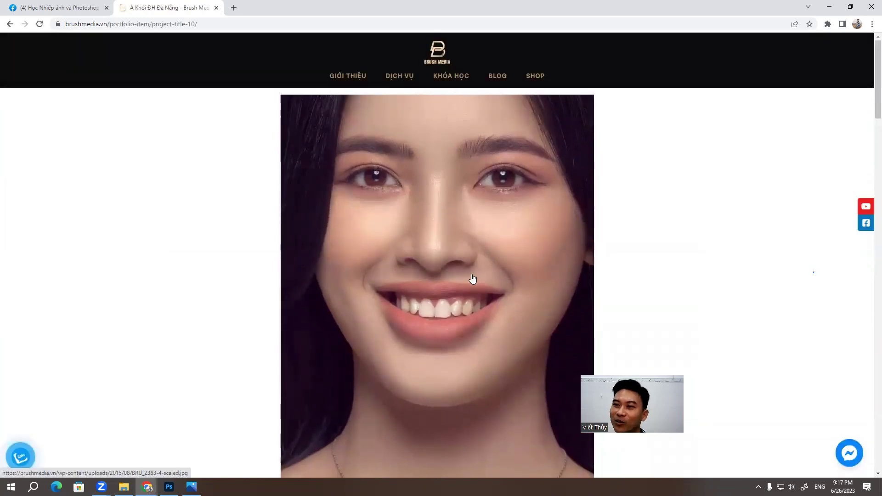
scroll(459, 257, "down", 3)
scroll(425, 224, "down", 1)
scroll(433, 237, "down", 1)
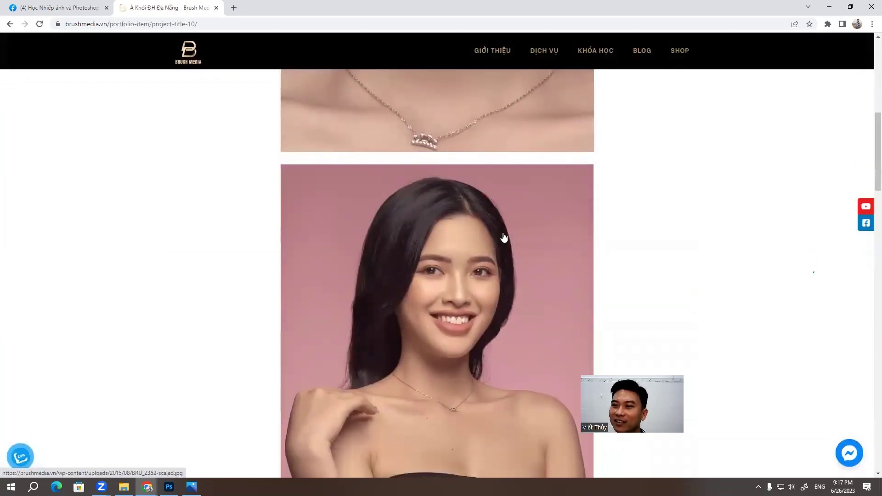
left_click(10, 24)
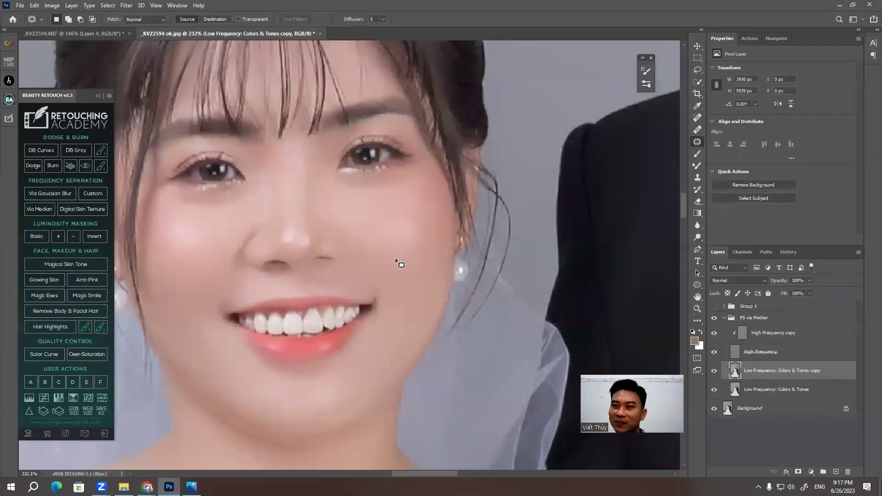
scroll(395, 258, "down", 5)
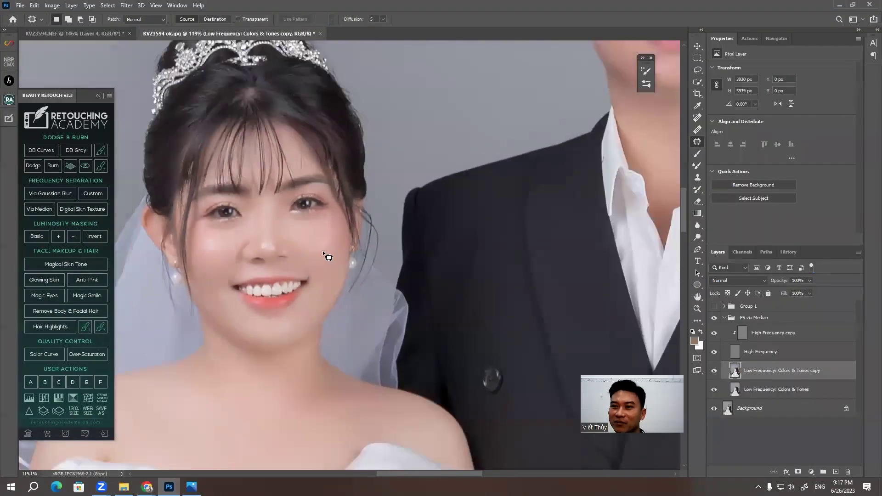
Zoom in and out across the bride close-up to review the retouching
scroll(314, 263, "down", 2)
scroll(312, 273, "down", 2)
scroll(321, 262, "down", 2)
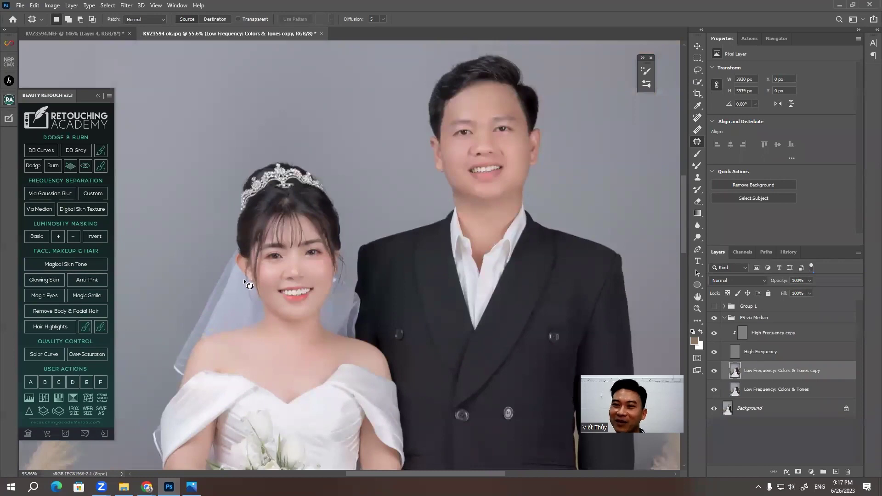
scroll(266, 260, "up", 4)
scroll(271, 252, "up", 3)
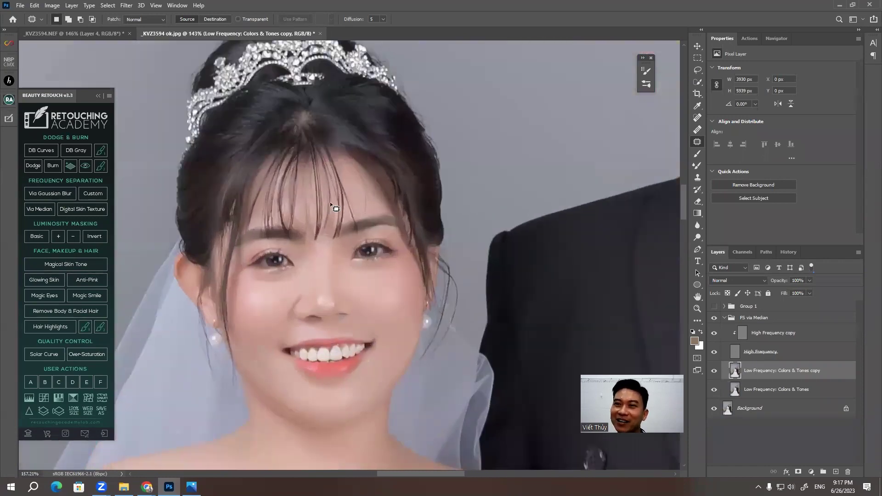
scroll(321, 211, "up", 2)
scroll(316, 221, "down", 1)
scroll(312, 218, "down", 1)
scroll(311, 219, "down", 1)
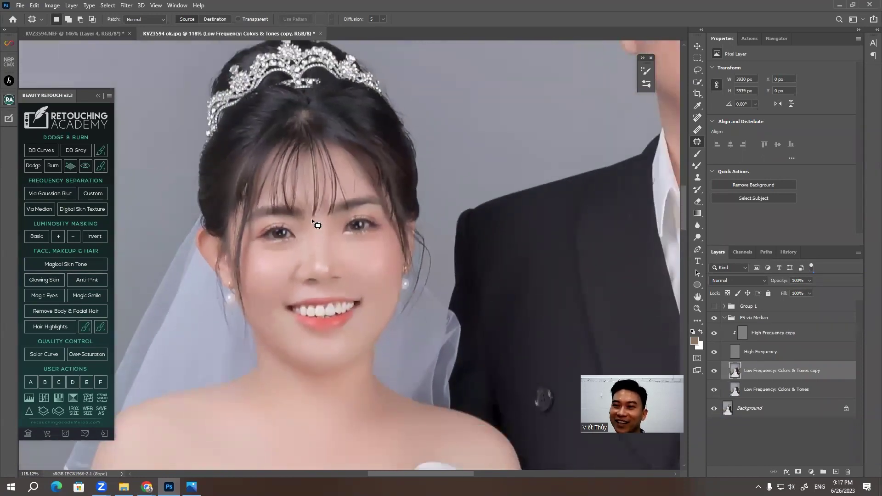
scroll(334, 208, "down", 1)
scroll(345, 186, "down", 3)
scroll(317, 180, "down", 2)
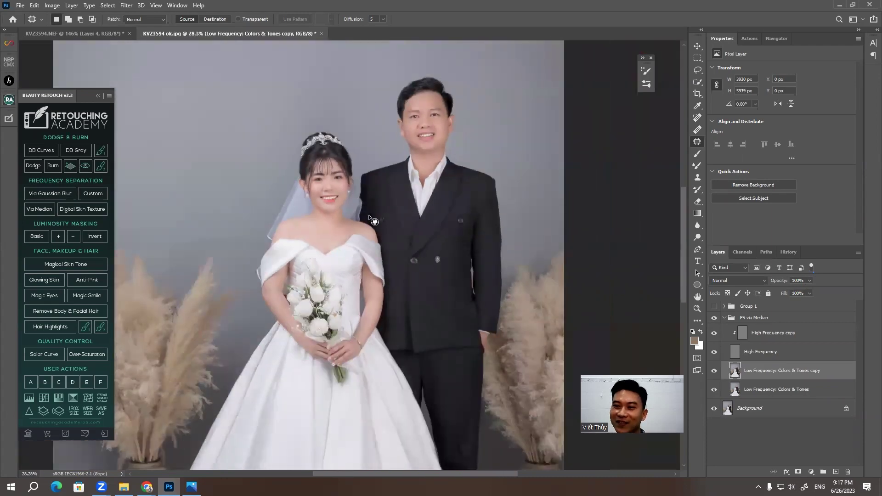
scroll(361, 297, "up", 1)
scroll(400, 274, "up", 2)
scroll(424, 235, "down", 3)
scroll(403, 195, "up", 3)
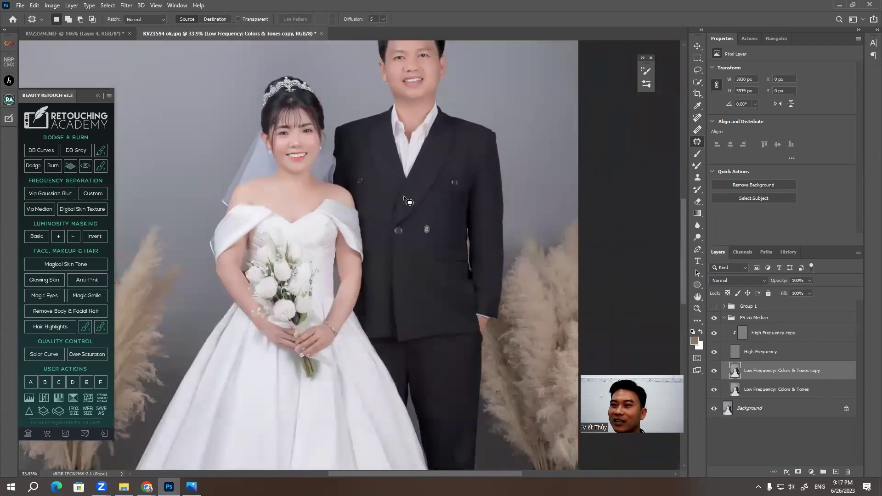
scroll(412, 249, "up", 2)
scroll(466, 216, "up", 3)
scroll(431, 220, "up", 3)
scroll(391, 228, "up", 2)
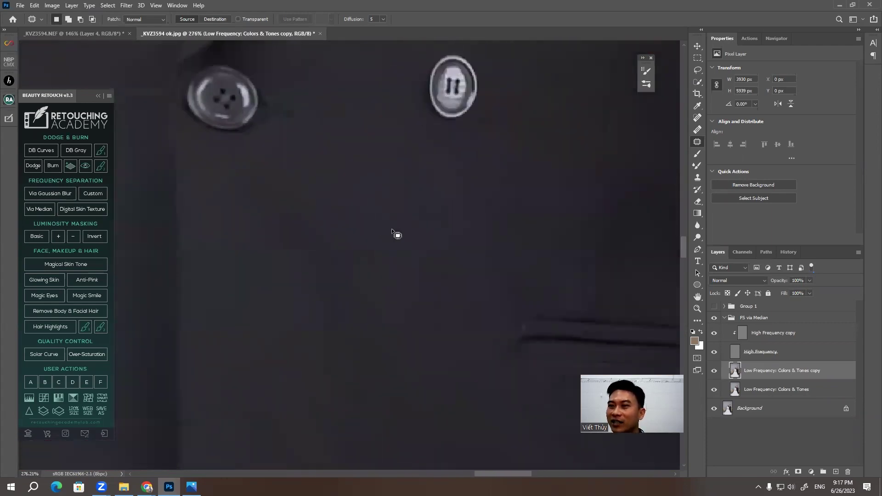
scroll(417, 225, "up", 1)
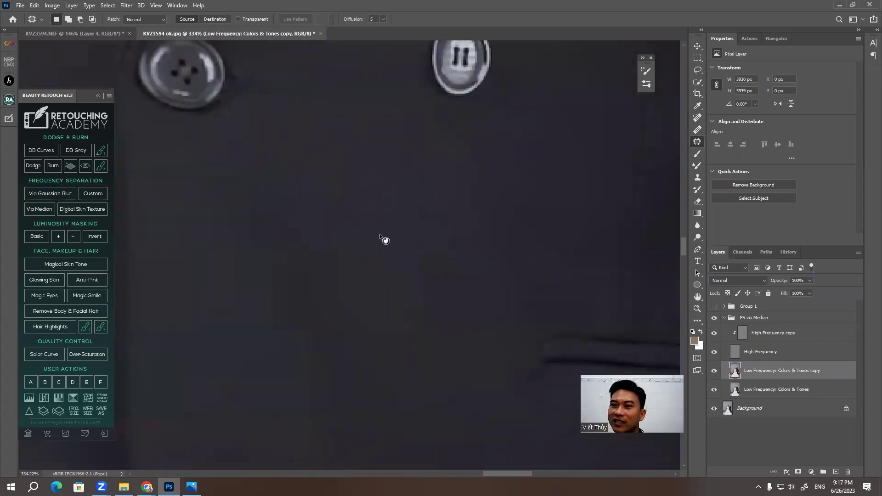
scroll(380, 226, "down", 2)
scroll(367, 218, "down", 1)
scroll(363, 214, "down", 2)
scroll(437, 225, "down", 2)
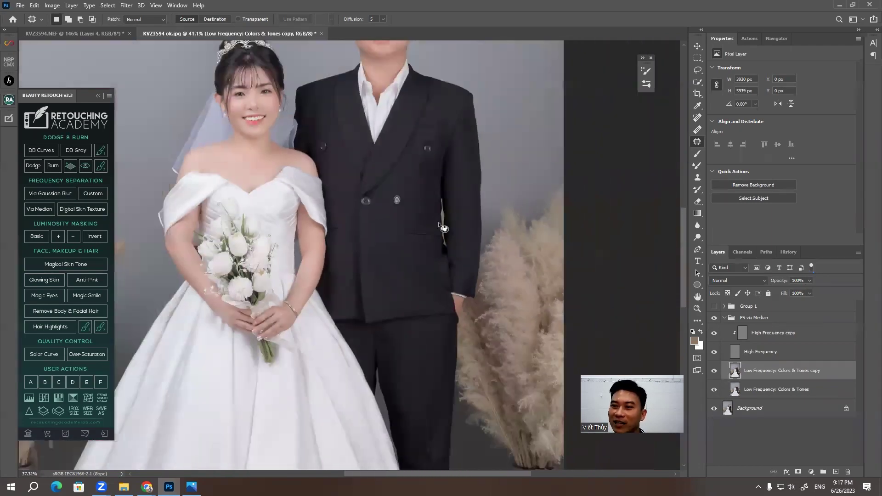
scroll(443, 228, "down", 3)
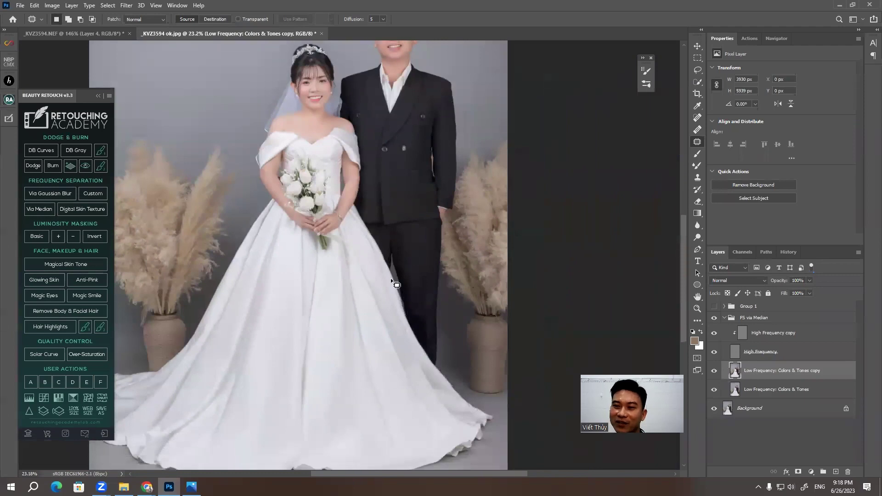
scroll(400, 275, "down", 2)
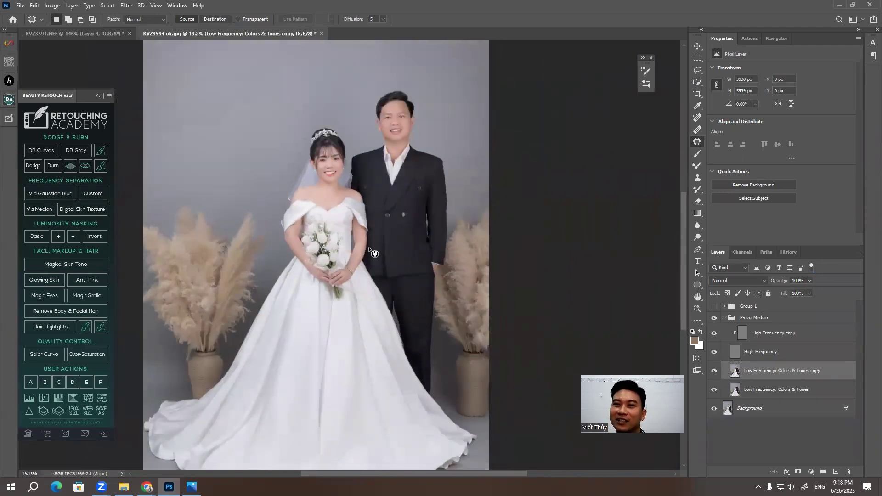
scroll(351, 239, "up", 1)
scroll(367, 179, "up", 2)
scroll(307, 183, "up", 2)
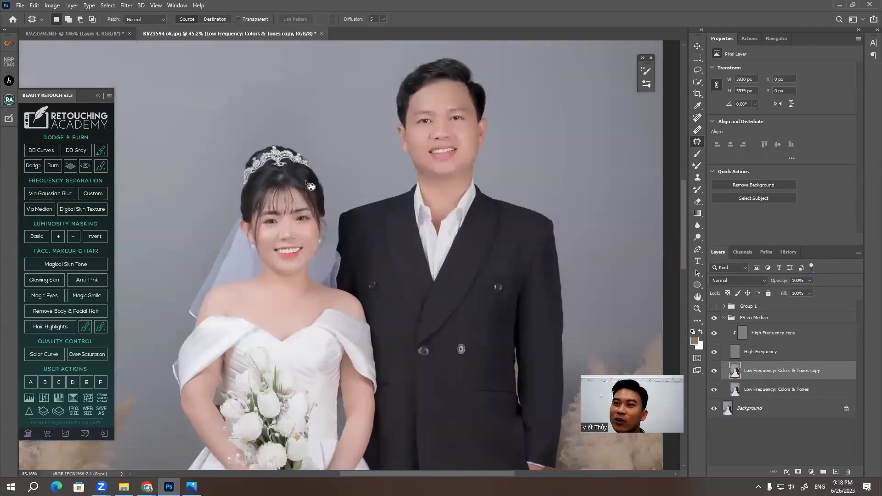
scroll(305, 180, "up", 2)
scroll(310, 247, "up", 3)
scroll(288, 279, "up", 1)
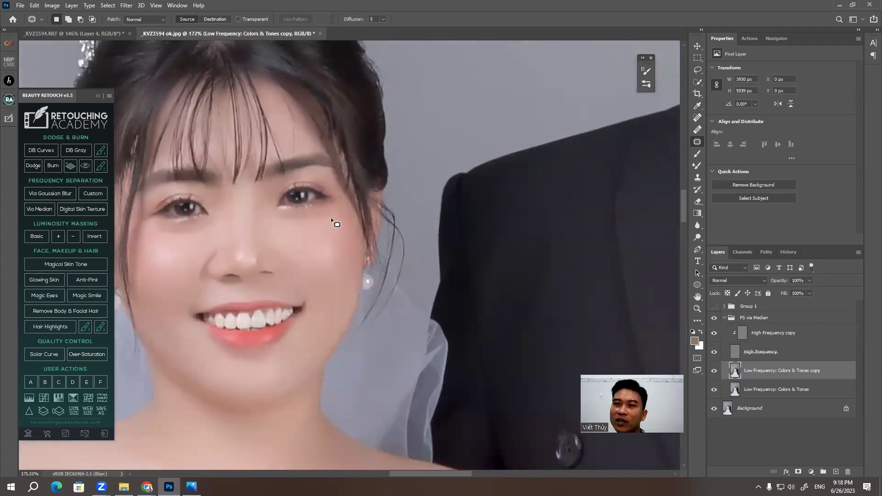
scroll(326, 229, "down", 2)
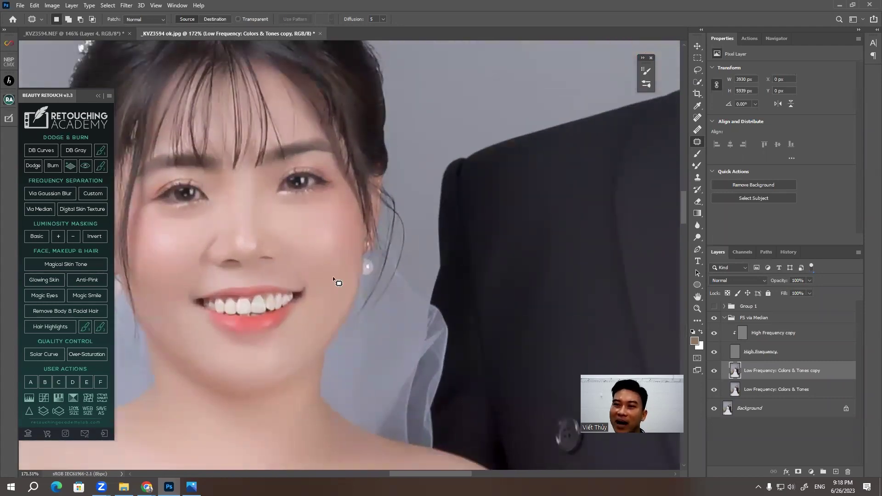
scroll(261, 259, "down", 1)
scroll(314, 200, "up", 1)
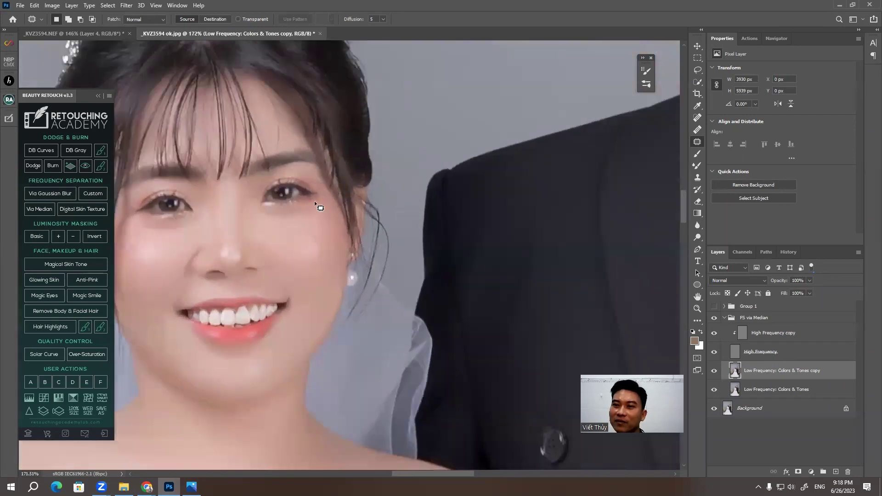
scroll(293, 274, "down", 2)
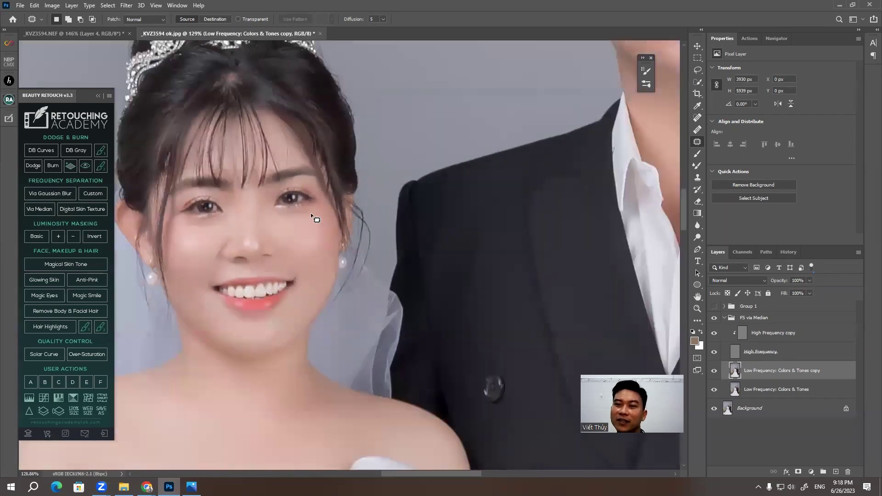
scroll(310, 213, "down", 2)
scroll(262, 241, "down", 2)
scroll(336, 239, "down", 2)
scroll(339, 244, "down", 2)
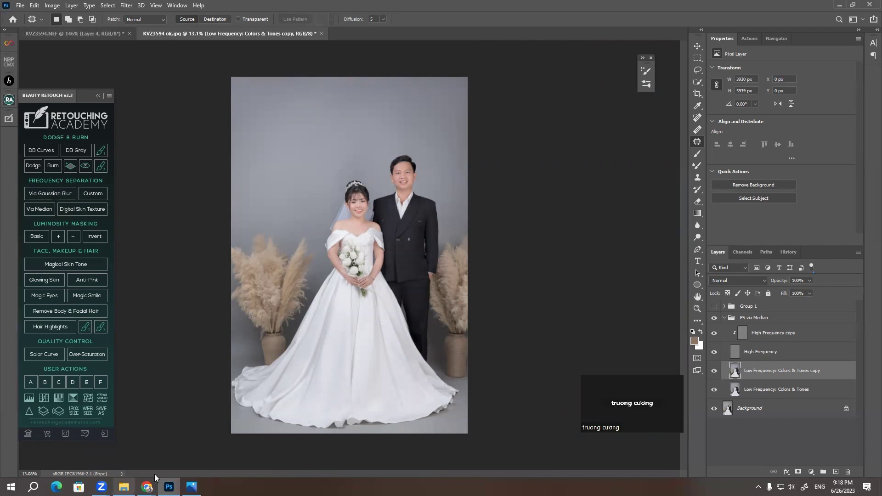
Switch to the _KVZ3594.NEF document and zoom out until the whole couple fits
left_click(68, 32)
scroll(442, 202, "down", 3)
scroll(419, 199, "down", 2)
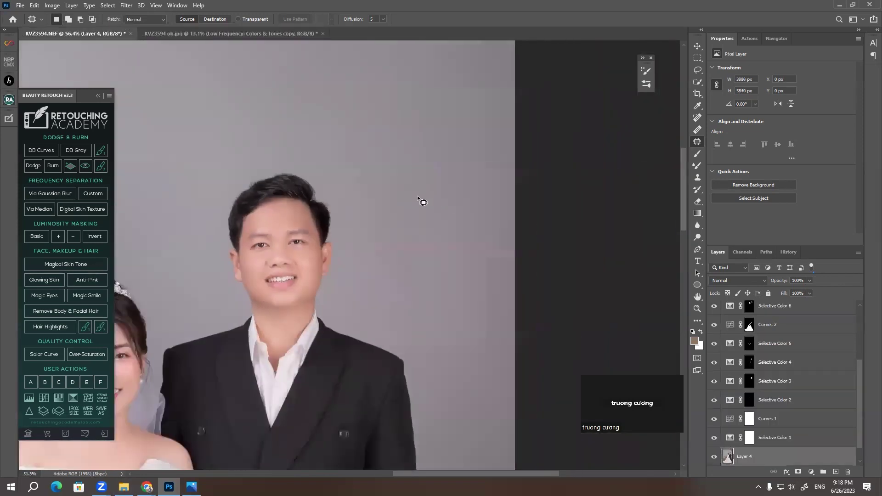
scroll(417, 209, "down", 1)
scroll(297, 266, "down", 1)
scroll(298, 268, "down", 1)
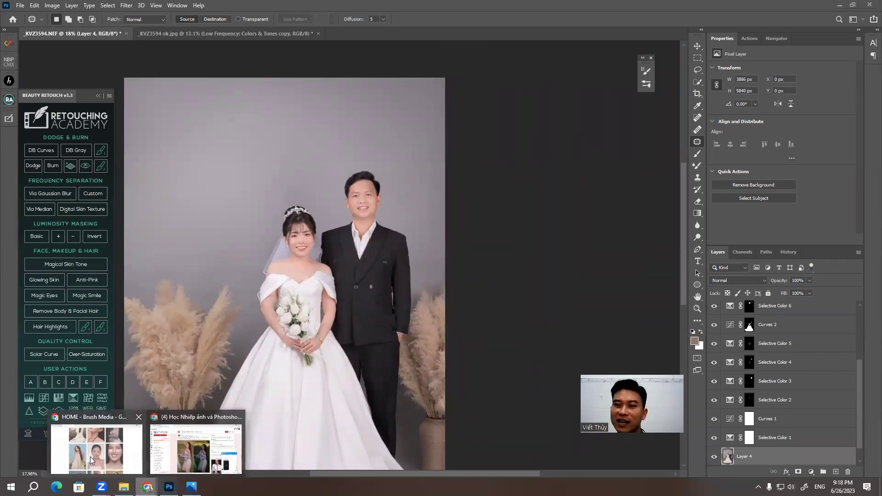
Open Brush Media's Khóa học Online page and scroll down to its before-and-after samples
left_click(90, 457)
mouse_move(594, 51)
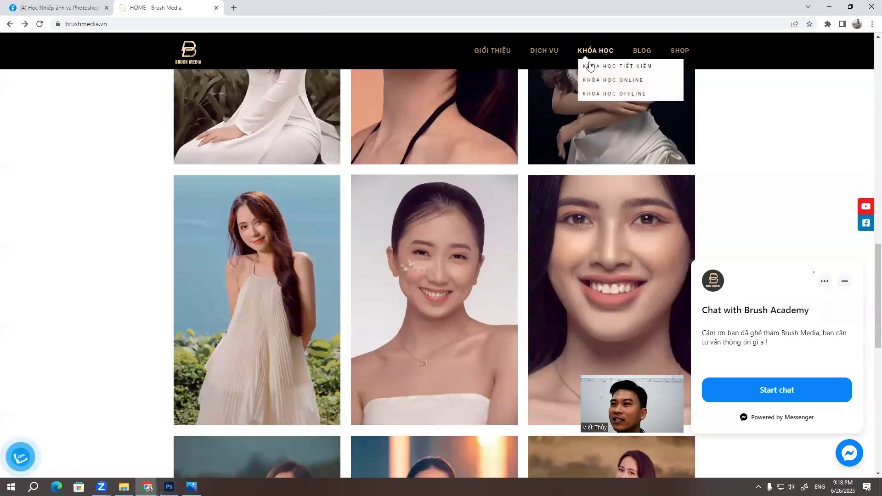
left_click(602, 62)
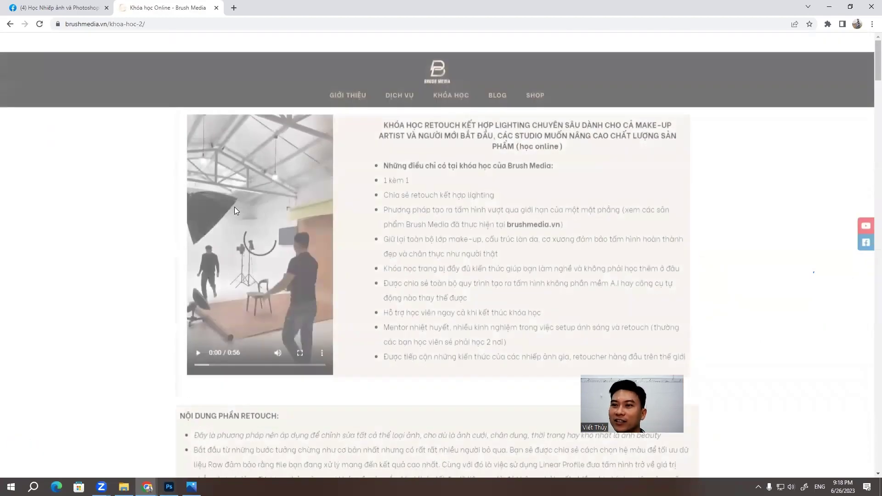
scroll(234, 209, "down", 5)
scroll(248, 210, "down", 8)
scroll(260, 211, "down", 5)
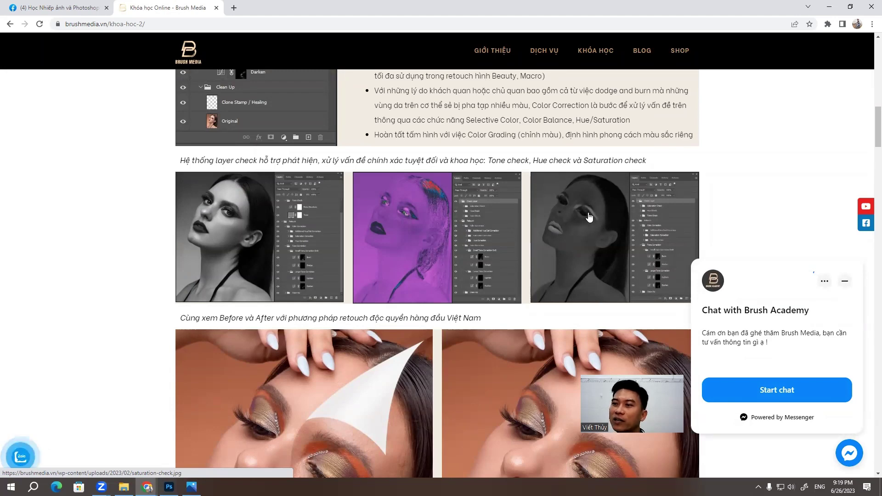
scroll(505, 247, "down", 2)
scroll(510, 247, "down", 4)
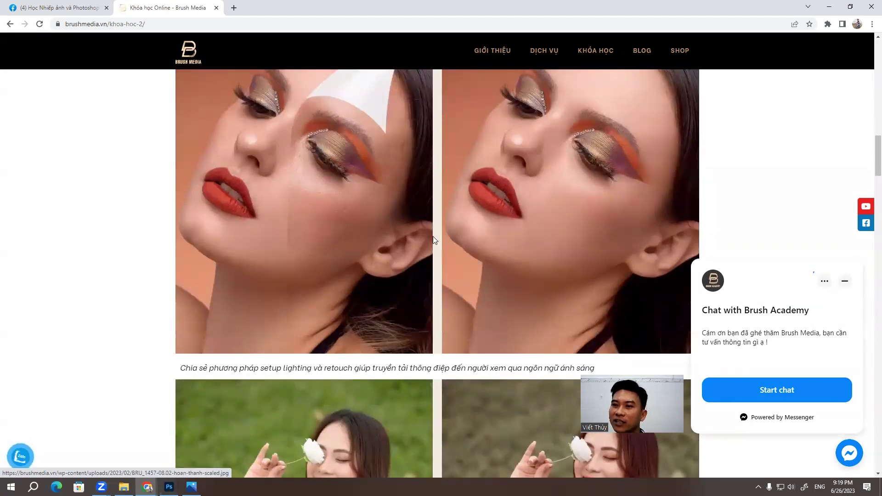
scroll(542, 255, "up", 2)
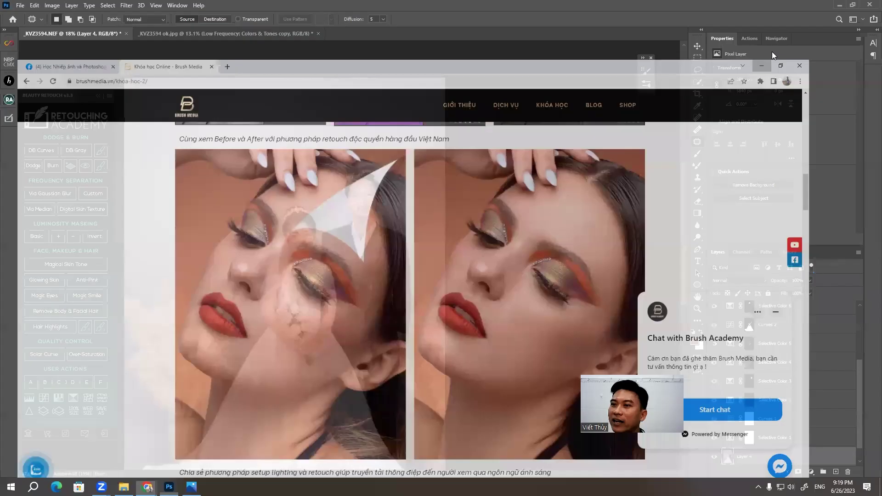
Return to the _KVZ3594 ok.jpg image in Photoshop and delete Group 1
left_click(831, 7)
left_click(176, 33)
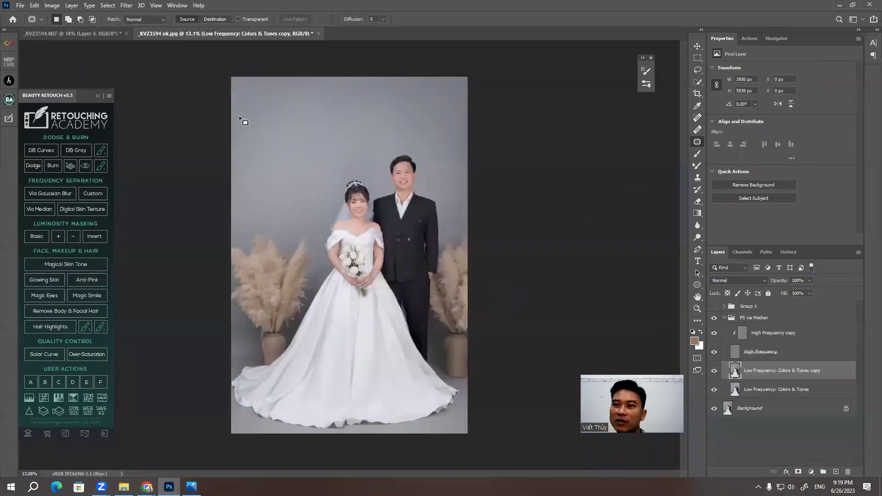
scroll(367, 170, "up", 4)
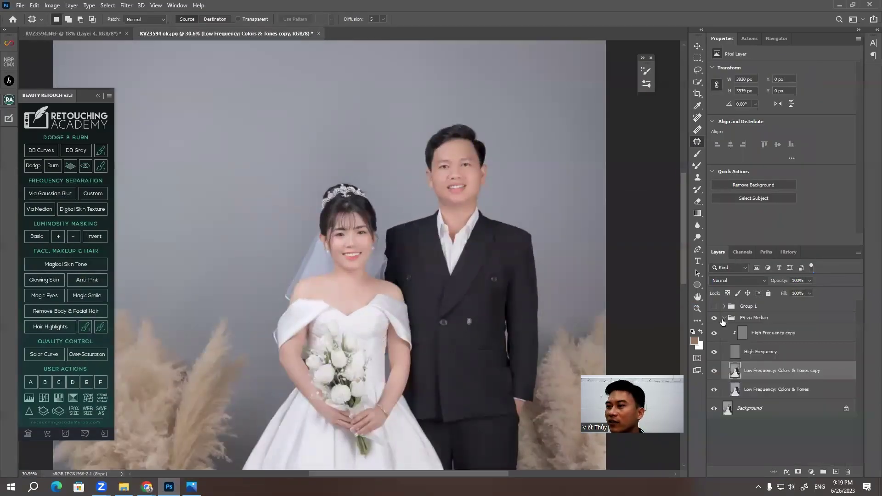
left_click(721, 317)
left_click(751, 306)
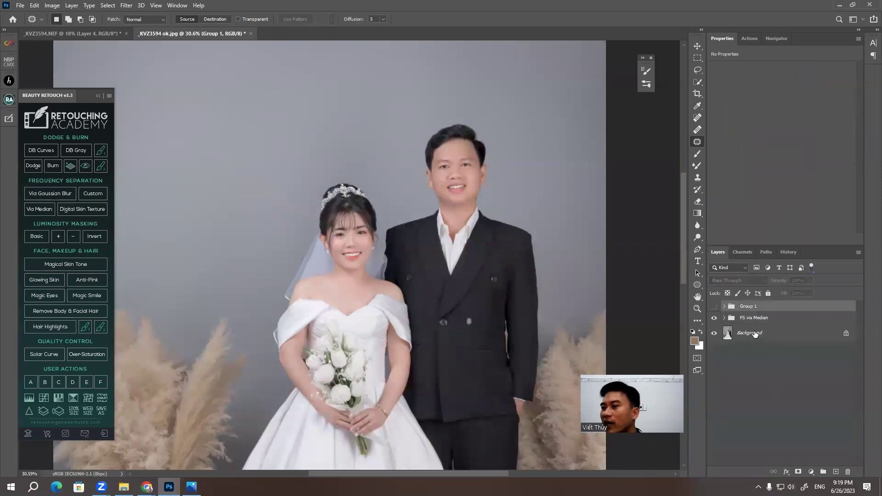
key("Delete")
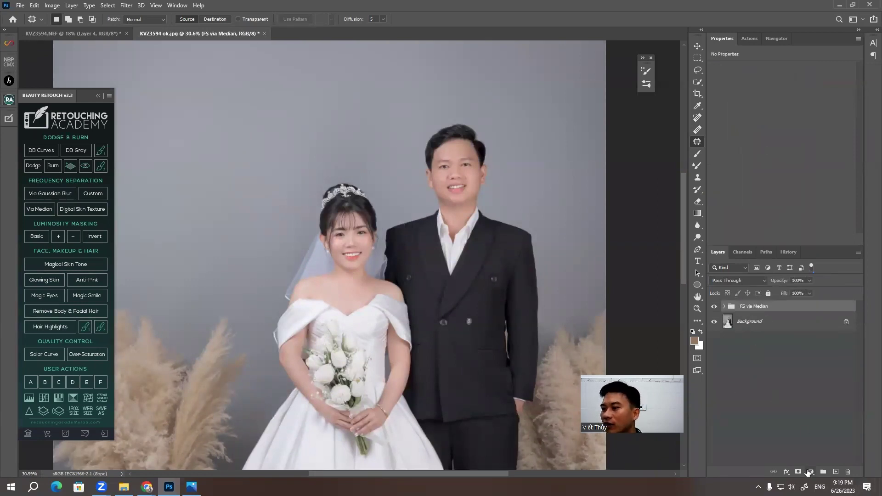
Add a Solid Color fill layer with hue 0 and saturation 0
left_click(811, 472)
left_click(825, 307)
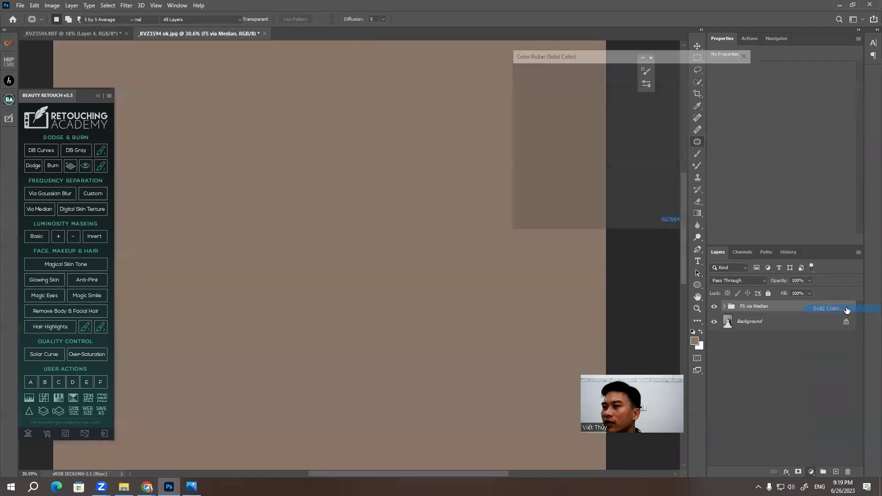
left_click(685, 142)
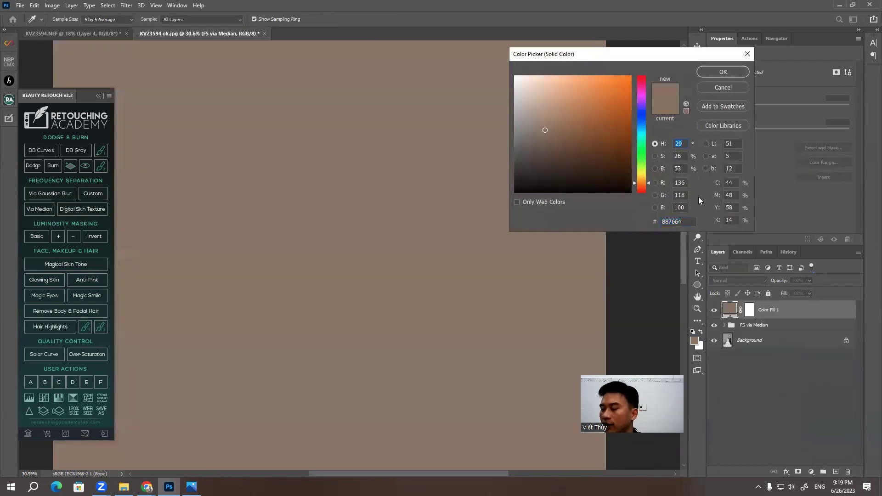
type("0")
key("Tab")
type("0")
key("Tab")
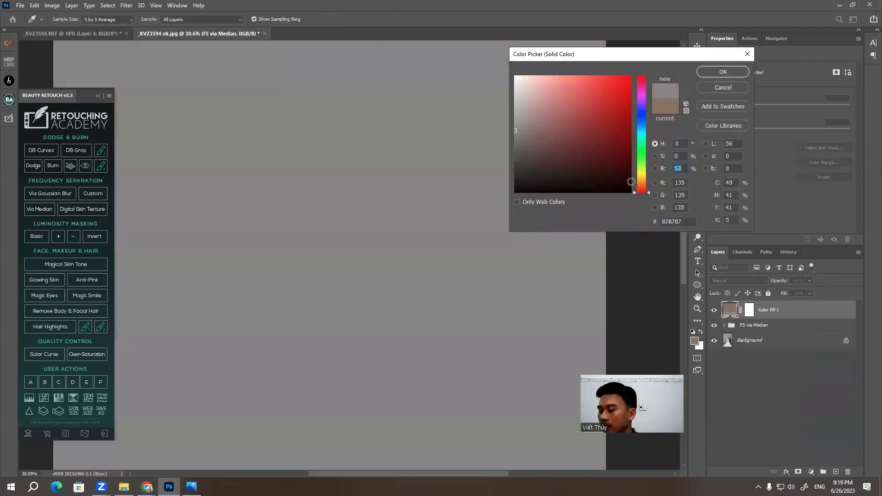
Finish the fill as brightness 50 grey and blend it in Luminosity mode
type("50")
left_click(722, 72)
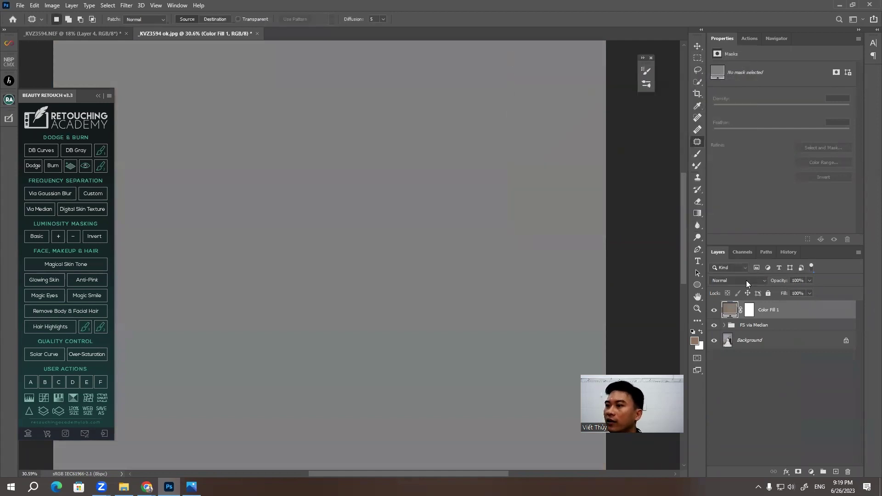
left_click(744, 280)
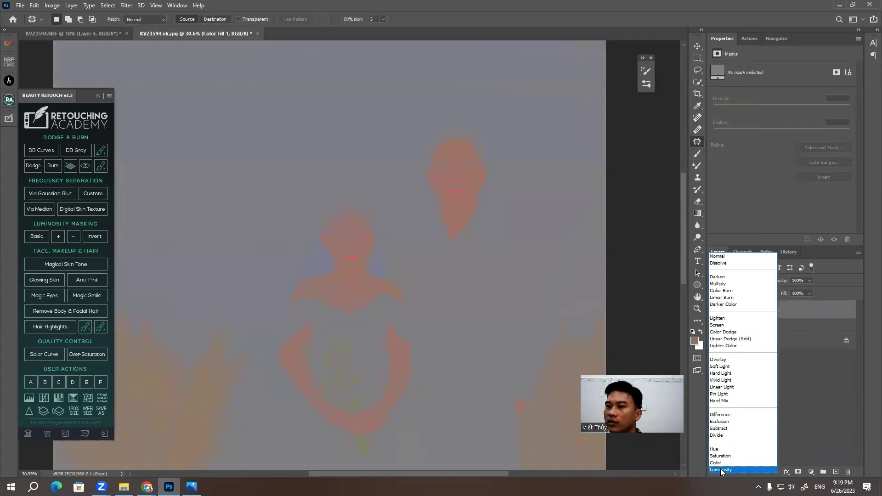
left_click(719, 470)
left_click(791, 415)
Zoom in and pan across the bride's face, then show the workshop folder
scroll(355, 275, "up", 2)
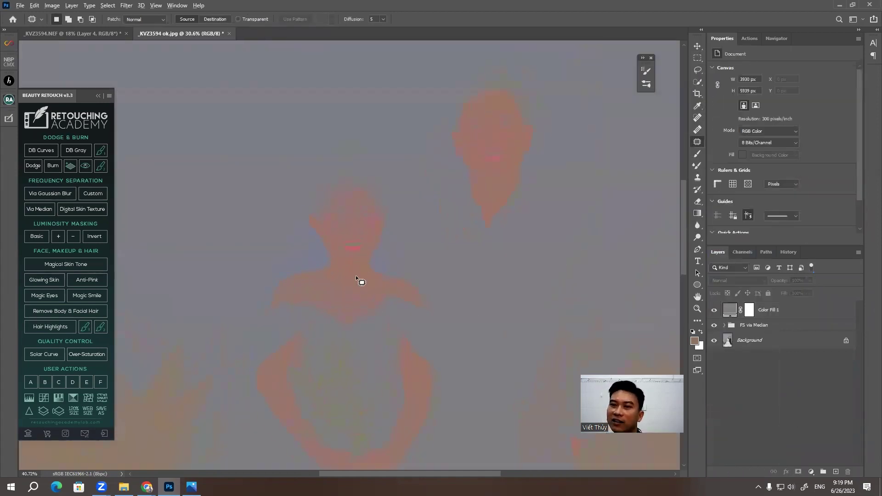
scroll(294, 224, "up", 2)
scroll(261, 188, "up", 2)
scroll(292, 181, "up", 2)
scroll(292, 181, "up", 1)
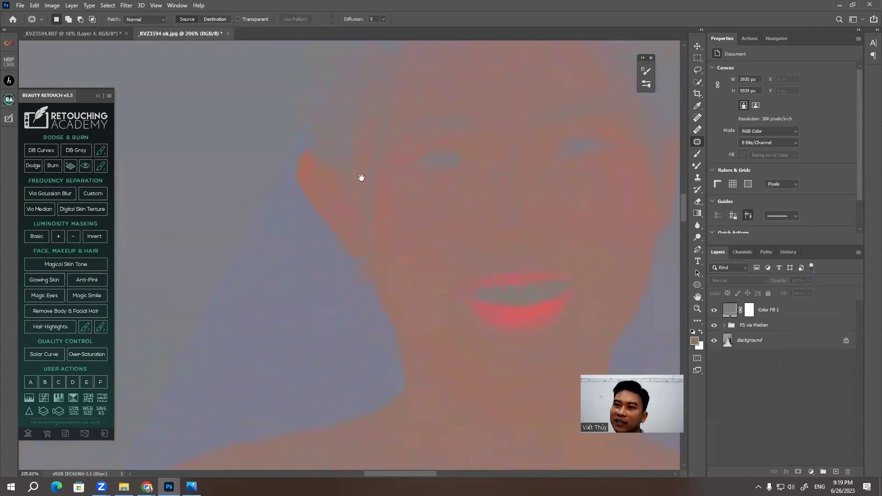
left_click_drag(453, 243, 362, 281)
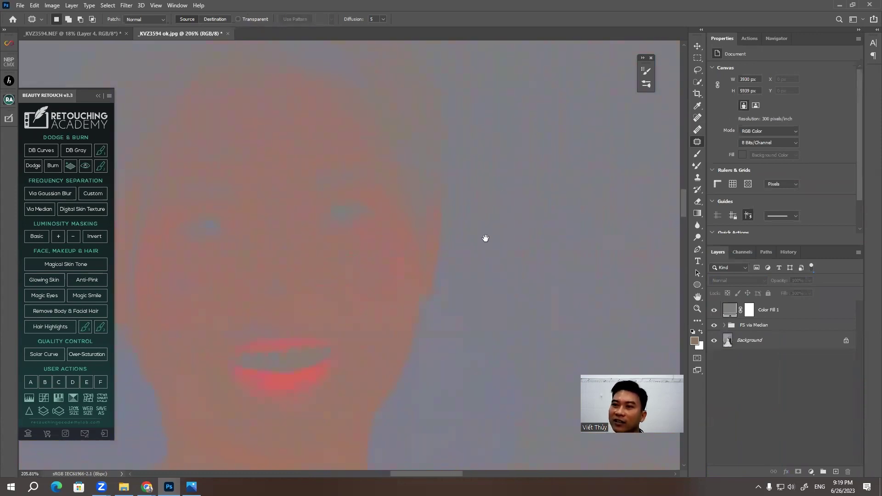
mouse_move(530, 175)
left_mouse_down()
mouse_move(524, 256)
mouse_move(484, 275)
left_mouse_up()
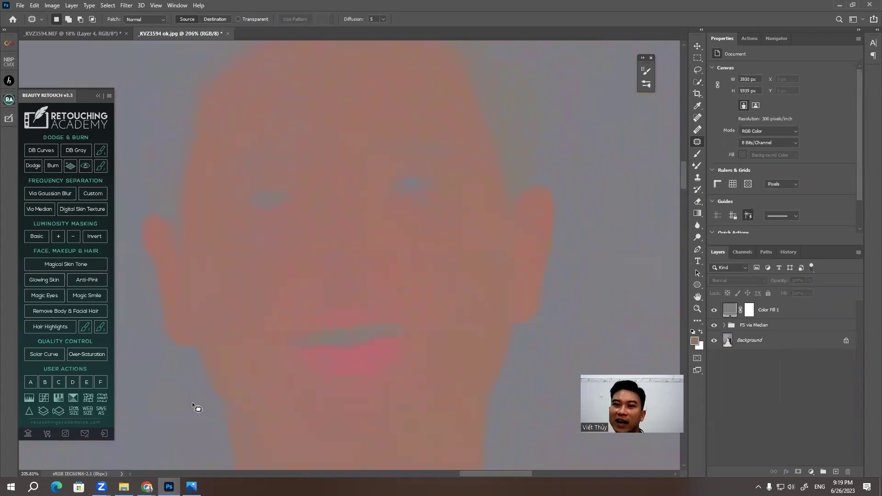
left_click(123, 487)
Load _KVZ3594.NEF in Camera Raw, reset it to defaults and set Exposure to +0.95
left_click(586, 227)
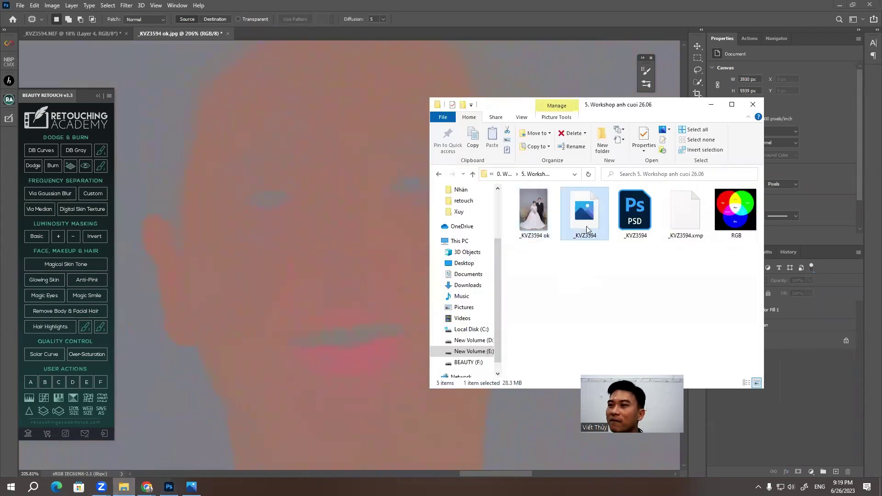
left_click_drag(408, 5, 400, 179)
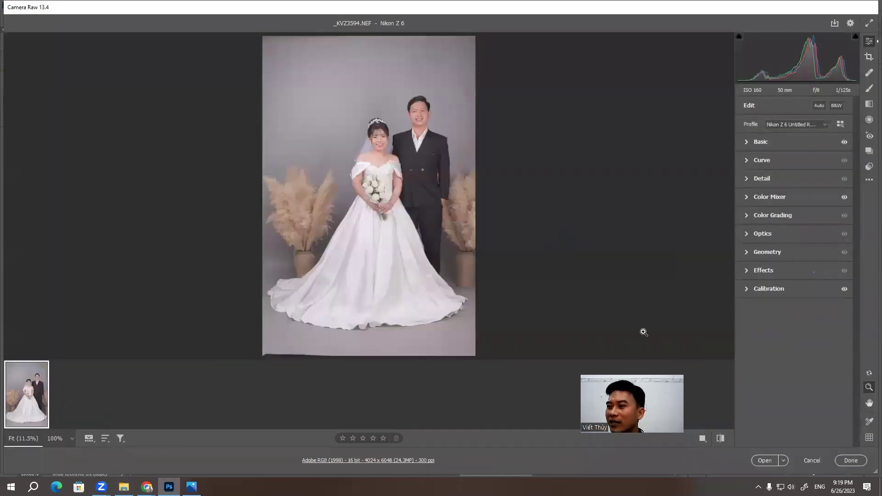
left_click(869, 179)
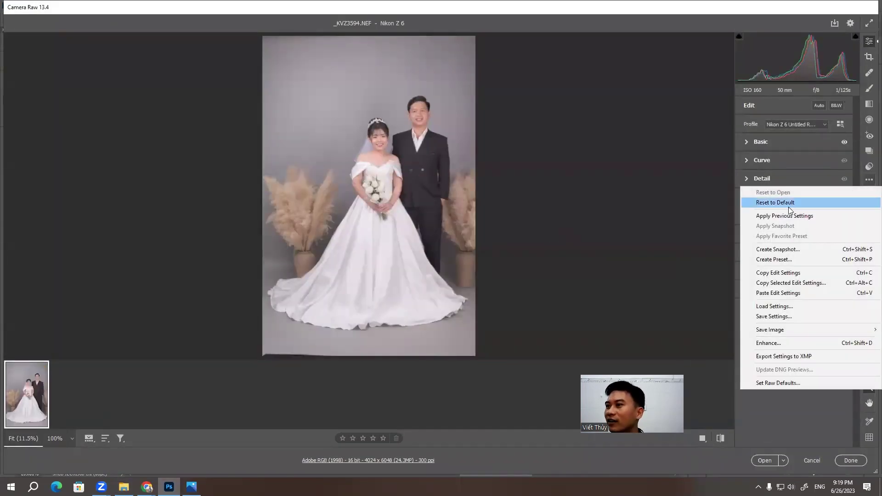
left_click(790, 202)
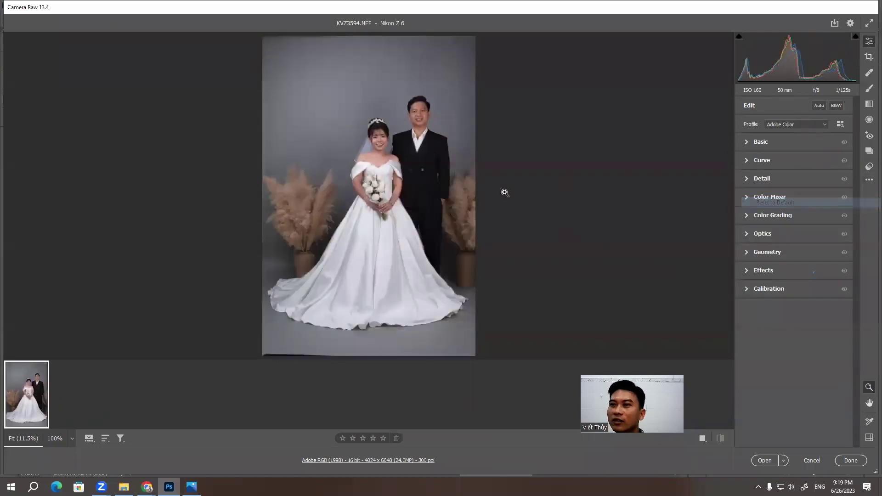
left_click(748, 146)
left_click_drag(795, 218, 804, 216)
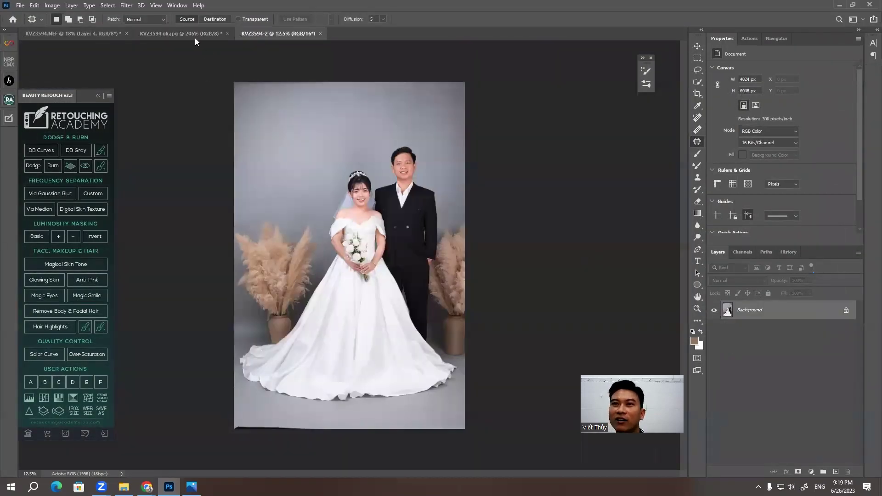
Copy the grey Color Fill 1 layer from the JPG into the _KVZ3594-2 document
left_click(195, 39)
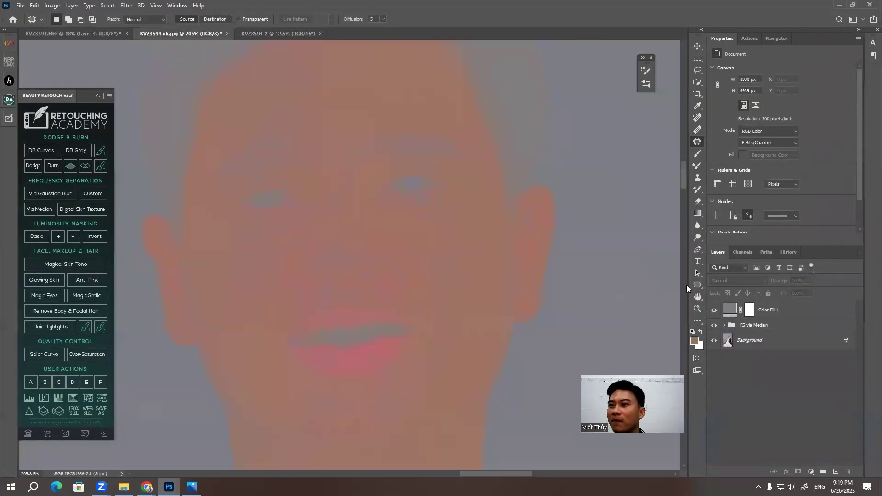
left_click(770, 316)
left_click_drag(775, 313, 379, 165)
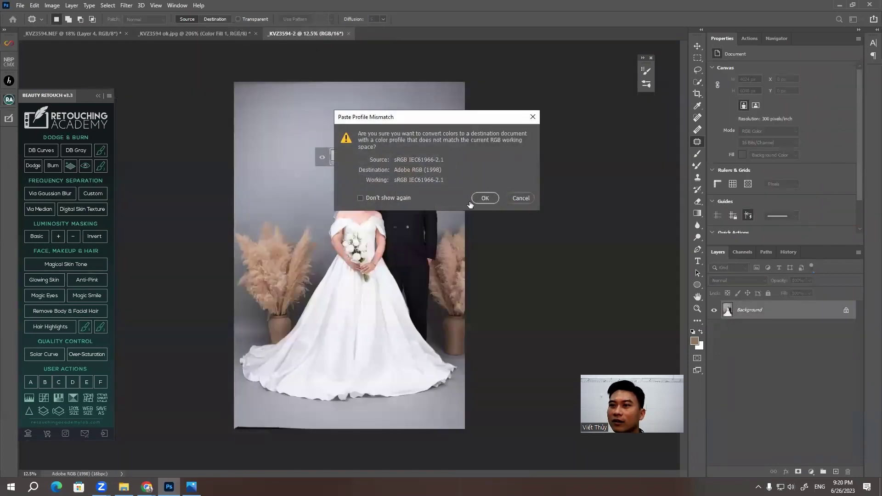
left_click(484, 197)
Zoom in and pan around the bride's face and chin, then return to _KVZ3594 ok.jpg
scroll(377, 167, "up", 3)
scroll(346, 250, "up", 2)
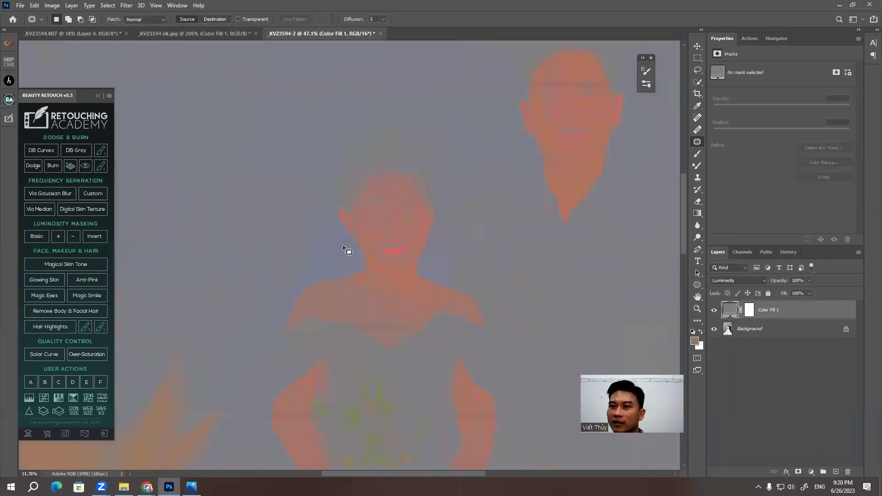
scroll(397, 252, "up", 2)
scroll(395, 213, "up", 1)
scroll(353, 308, "up", 3)
mouse_move(352, 309)
left_mouse_down()
mouse_move(340, 211)
mouse_move(353, 267)
mouse_move(415, 229)
mouse_move(404, 154)
left_mouse_up()
mouse_move(394, 271)
left_mouse_down()
mouse_move(393, 248)
mouse_move(363, 203)
mouse_move(378, 183)
mouse_move(407, 211)
mouse_move(400, 169)
mouse_move(374, 220)
left_mouse_up()
mouse_move(492, 138)
left_mouse_down()
mouse_move(464, 133)
mouse_move(380, 366)
left_mouse_up()
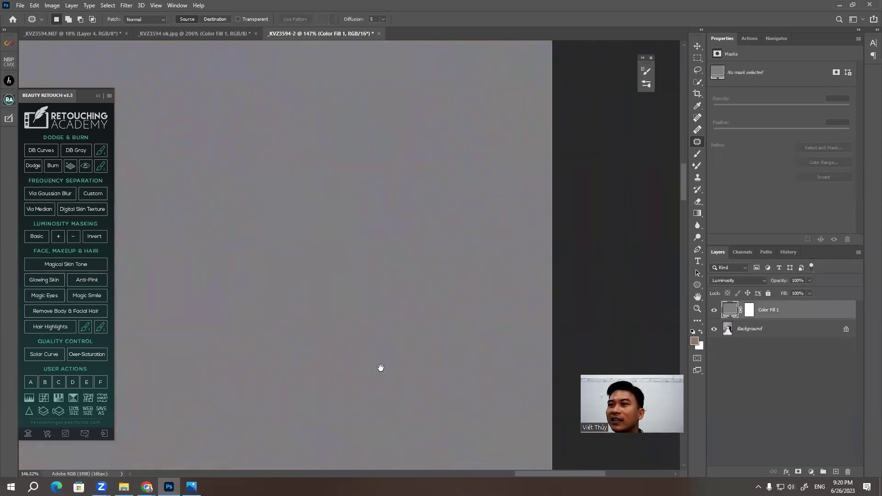
mouse_move(349, 219)
left_mouse_down()
mouse_move(517, 163)
mouse_move(483, 185)
mouse_move(500, 196)
left_mouse_up()
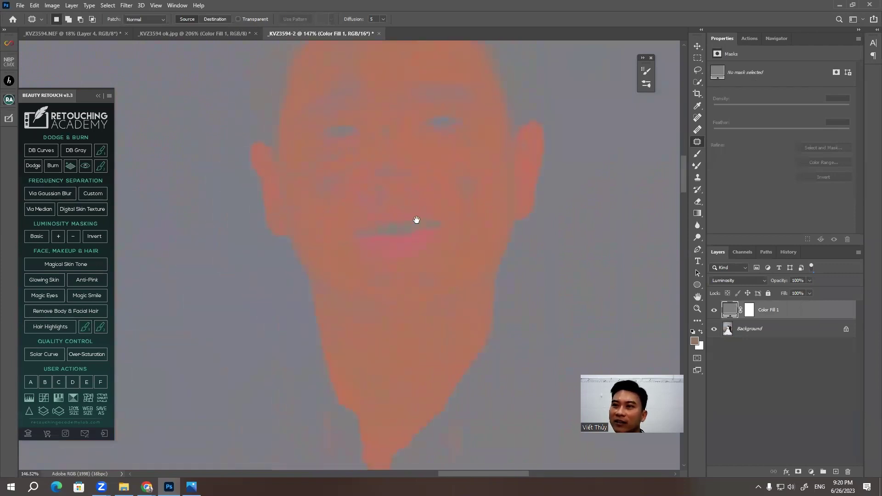
left_click_drag(416, 220, 416, 261)
scroll(330, 120, "up", 2)
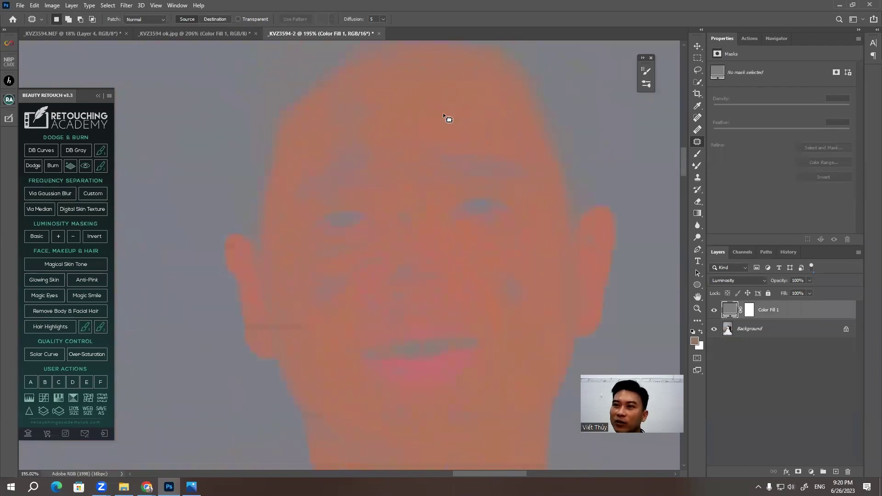
left_click_drag(358, 279, 357, 243)
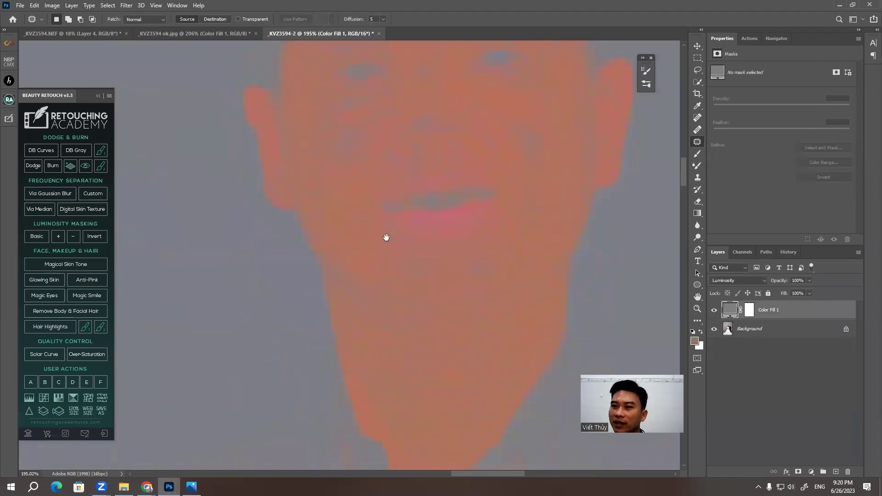
left_click(207, 36)
Zoom out and pan over both people's colour map, then switch to _KVZ3594.NEF
scroll(417, 213, "down", 3)
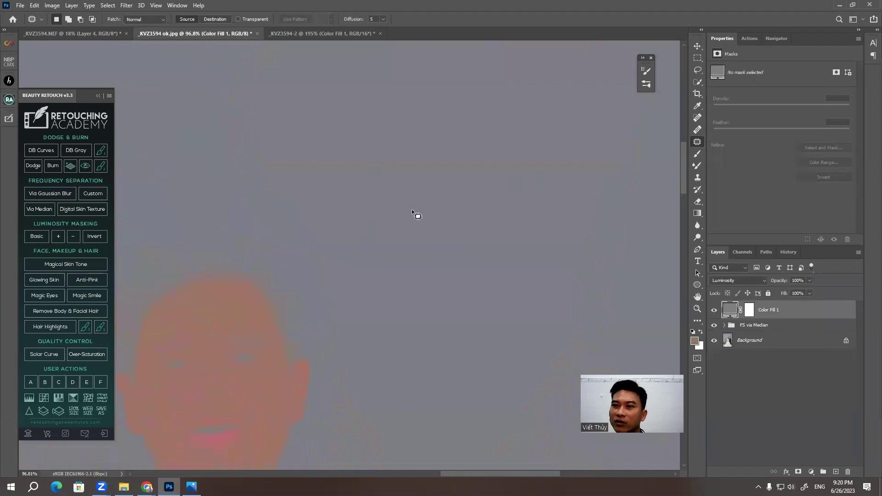
scroll(367, 276, "down", 3)
scroll(318, 360, "up", 5)
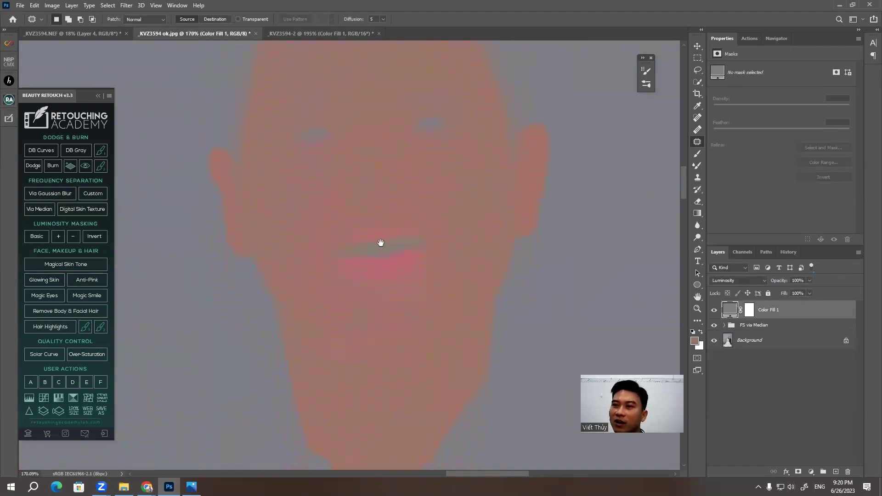
mouse_move(380, 243)
left_mouse_down()
mouse_move(334, 308)
mouse_move(362, 226)
mouse_move(399, 177)
left_mouse_up()
scroll(398, 183, "down", 3)
scroll(403, 199, "down", 3)
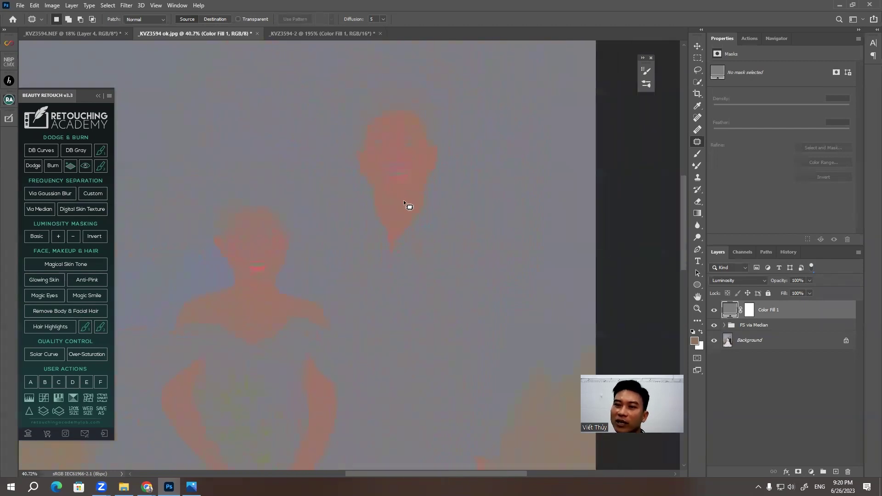
scroll(404, 201, "down", 2)
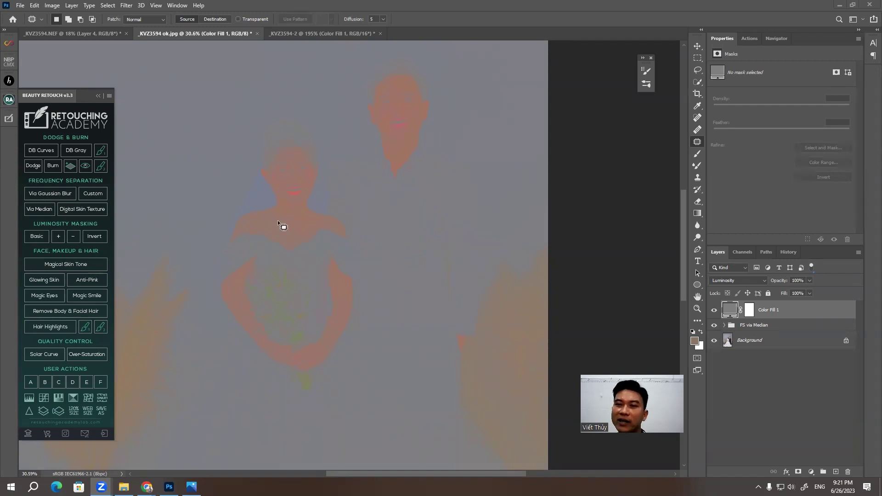
left_click(101, 37)
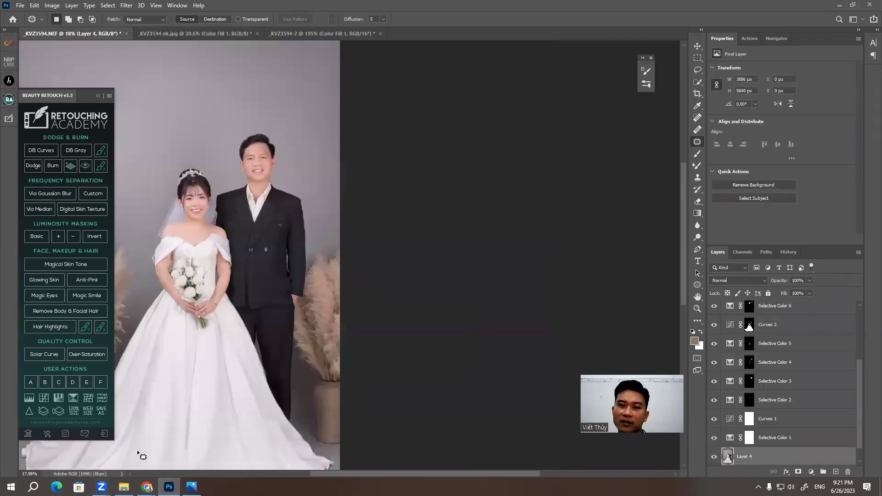
Check the Convert to Profile settings on the wedding photo and cancel without converting
left_click(301, 34)
left_click(87, 34)
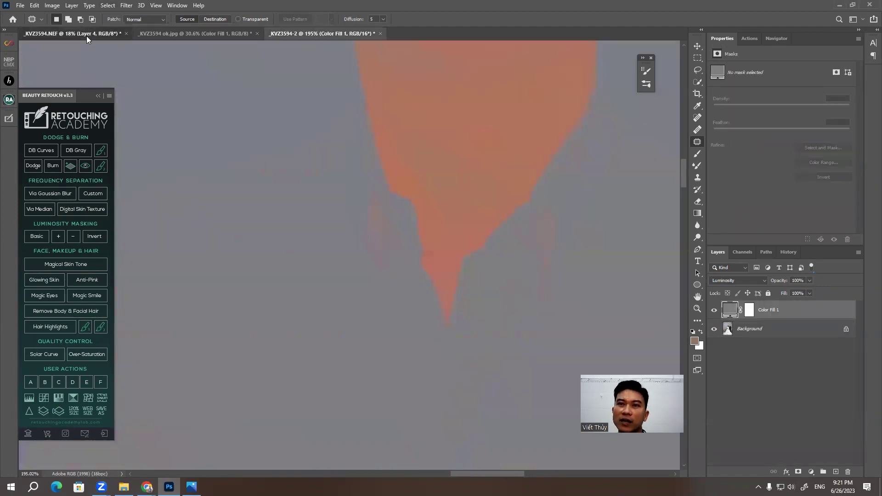
left_click(34, 5)
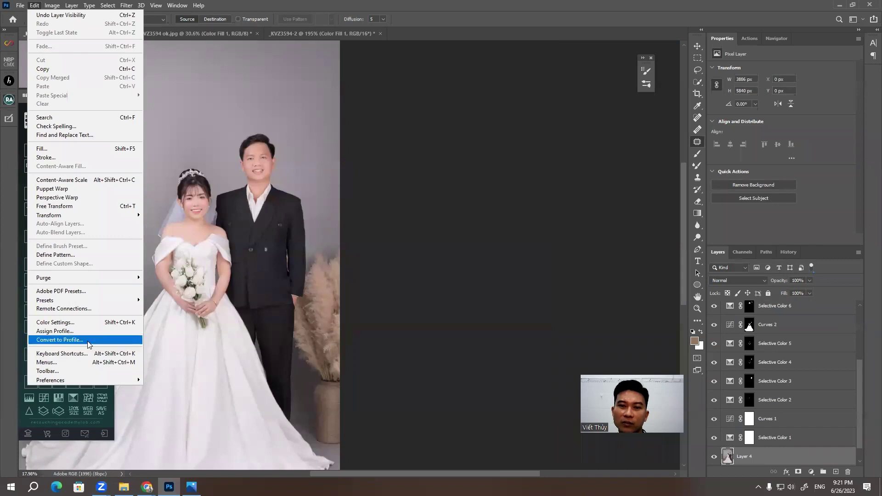
left_click(77, 340)
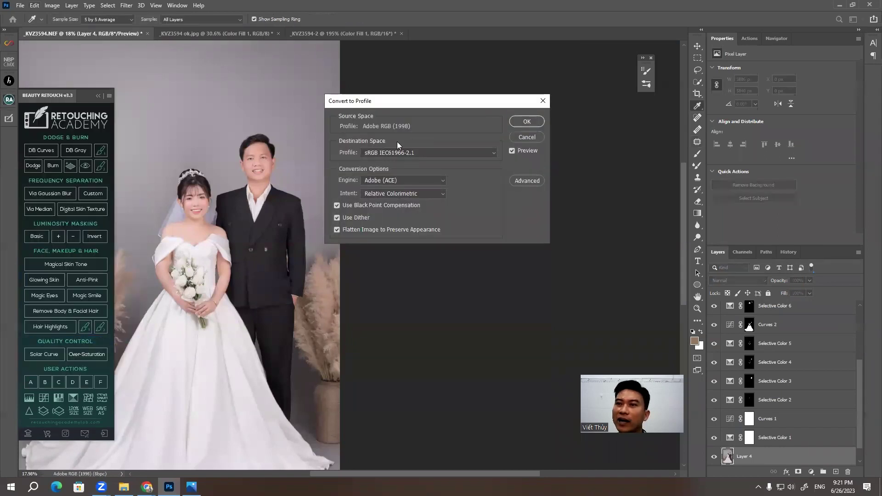
left_click(522, 136)
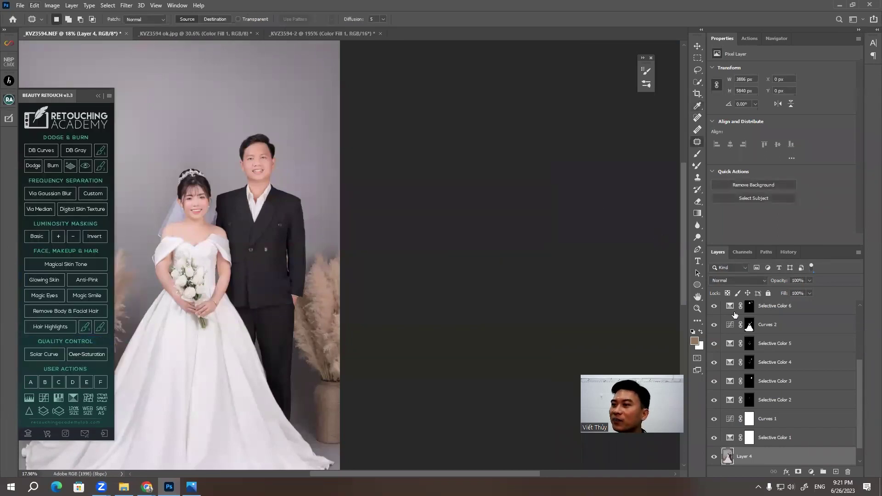
Fit the photo on screen and run the F4 action to flatten it to 8-bit sRGB
left_click(774, 317)
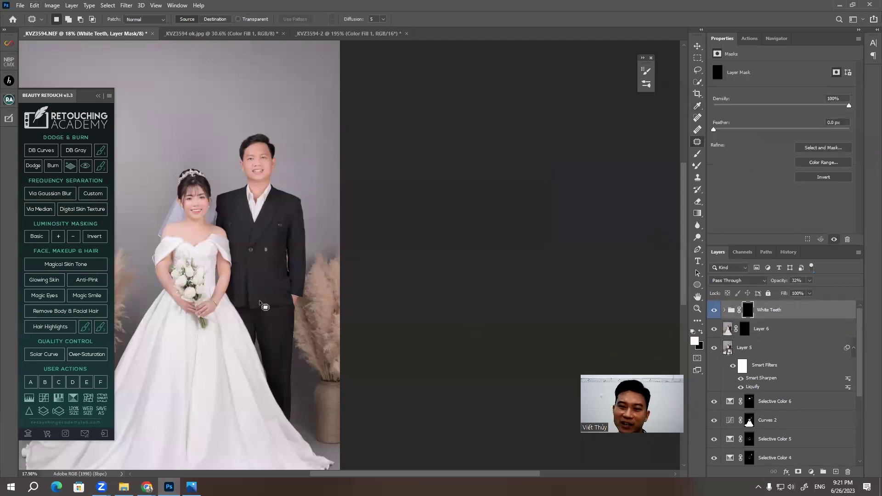
key("ctrl+0")
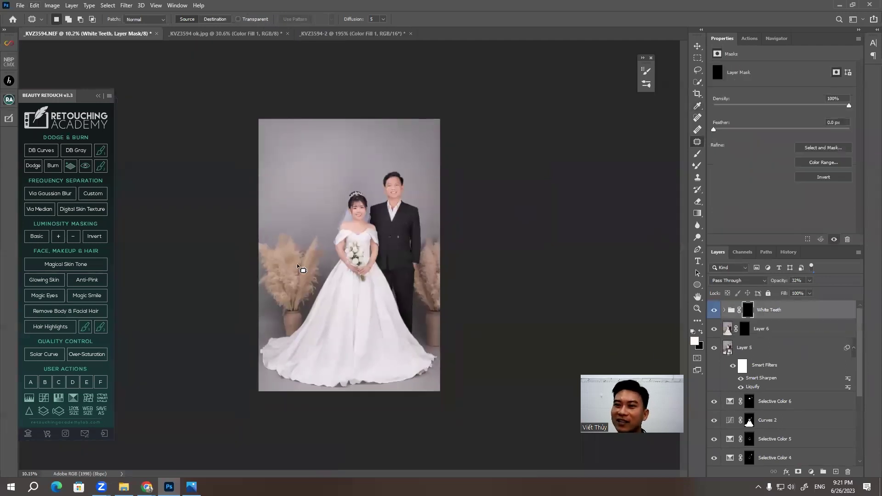
left_click(748, 39)
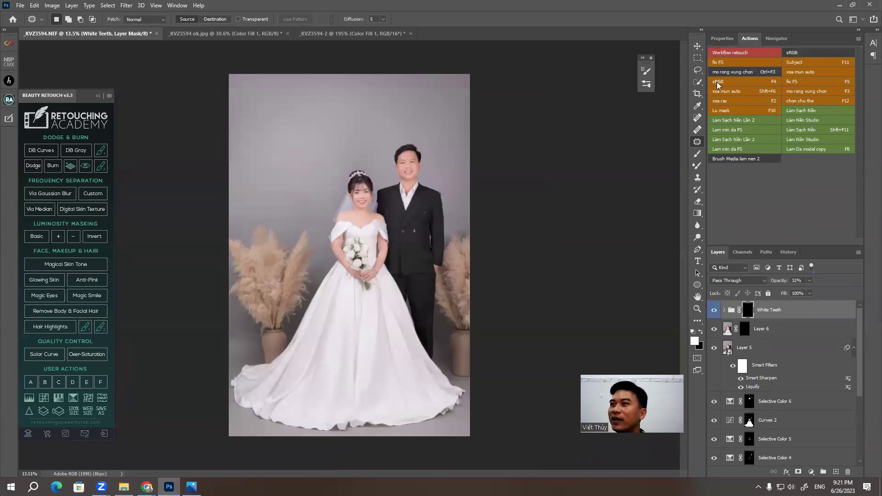
key("F4")
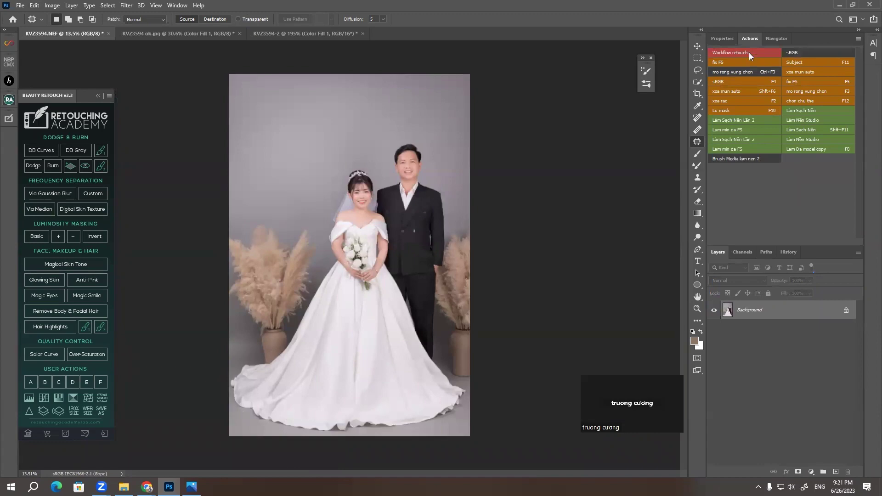
left_click(722, 38)
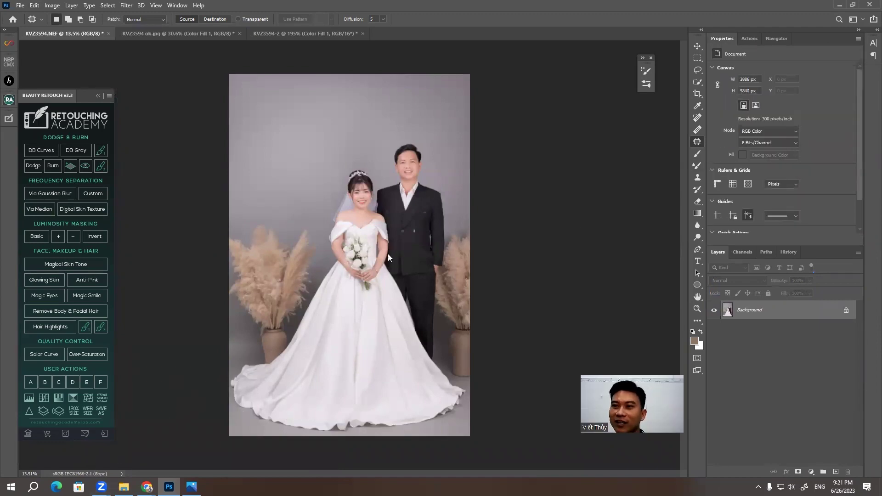
key("ctrl+shift+s")
Save the flattened photo as the JPEG '_KVZ3594 ws' with default quality options
left_click(110, 200)
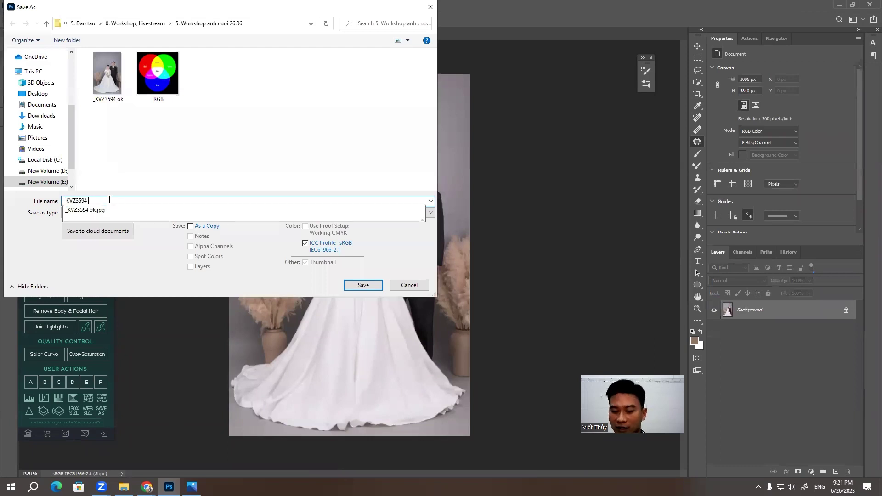
type("wws")
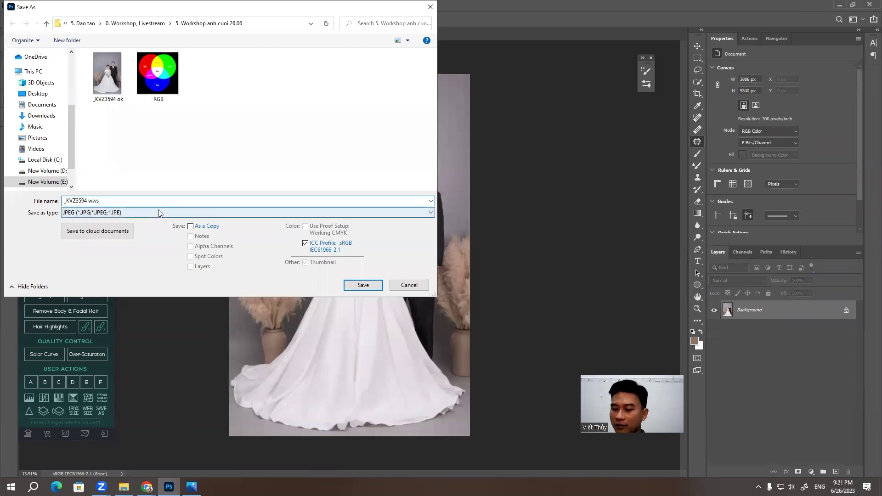
key("BackSpace")
key("BackSpace")
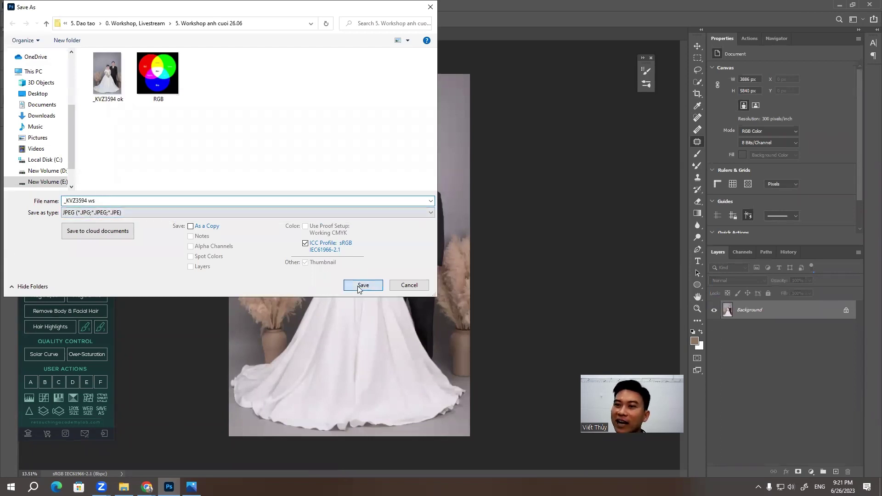
left_click(359, 285)
left_click(490, 120)
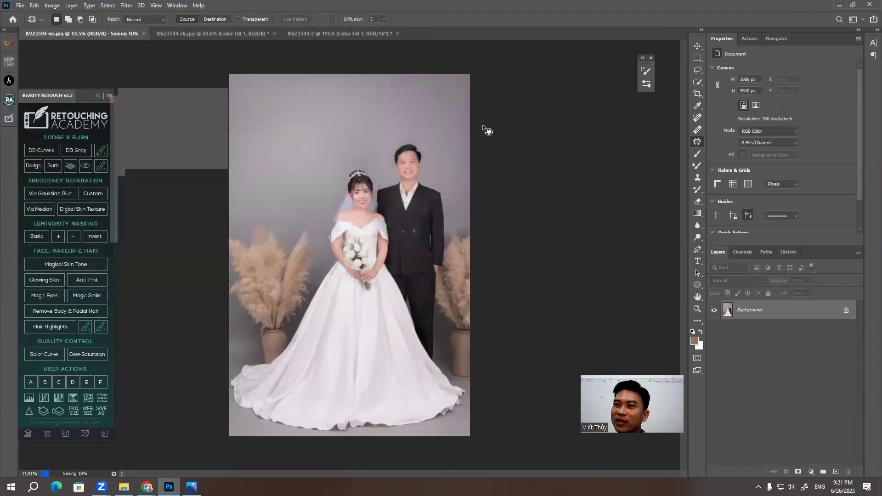
left_click(124, 486)
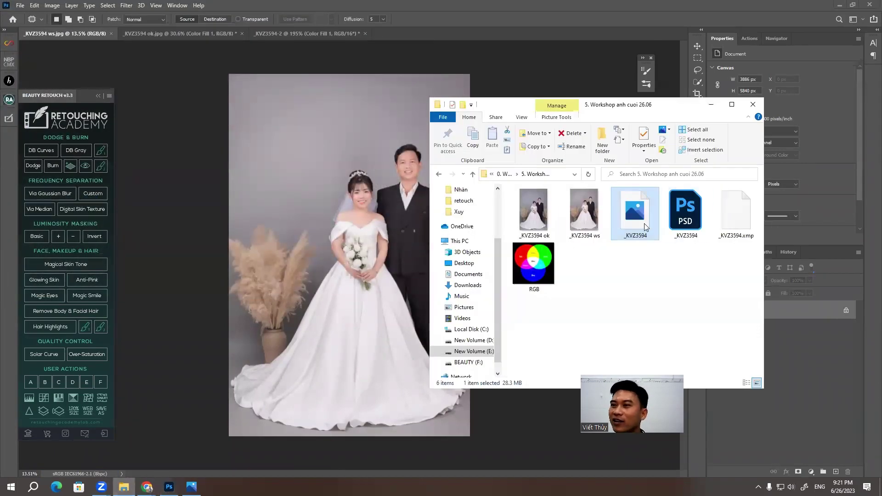
Open _KVZ3594 ws in Photos and zoom in on the groom's face
left_click(574, 203)
double_click(574, 203)
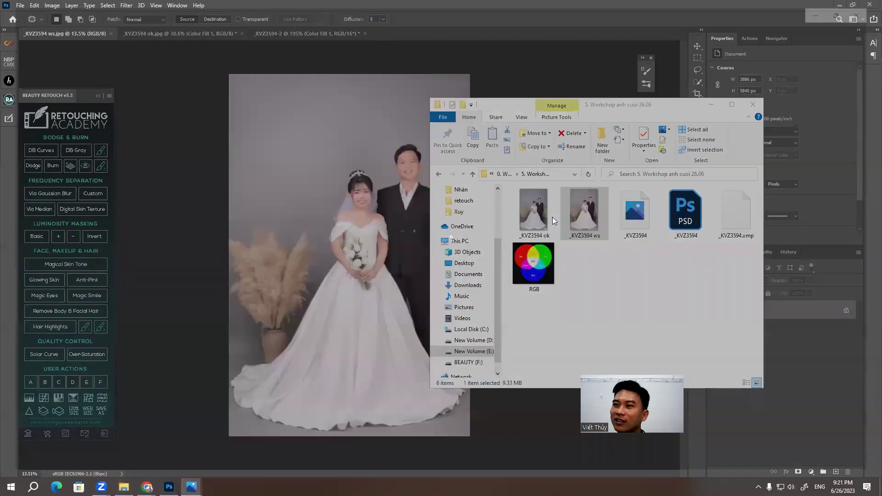
scroll(553, 208, "up", 3)
scroll(553, 209, "up", 3)
scroll(553, 209, "up", 2)
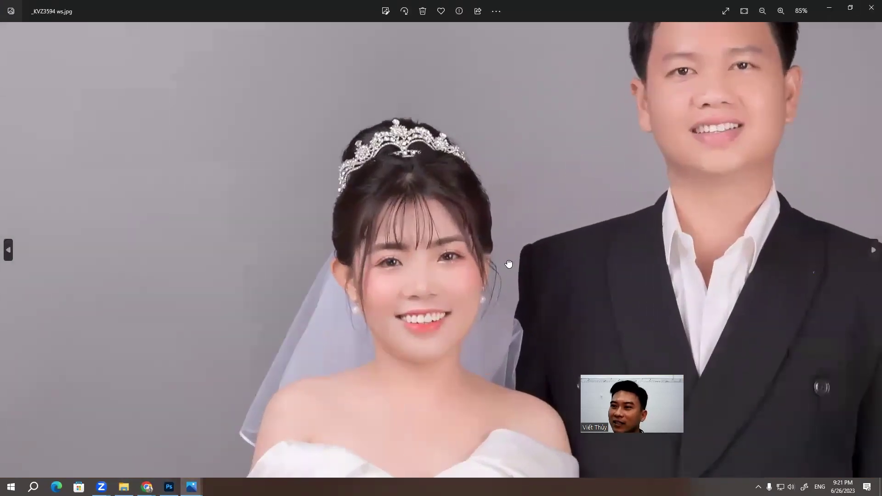
scroll(508, 262, "up", 2)
scroll(473, 217, "up", 2)
scroll(522, 214, "up", 2)
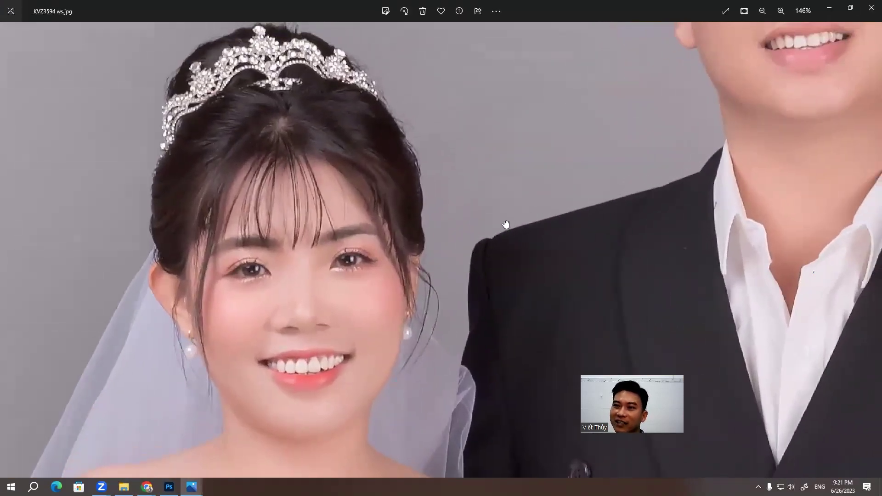
mouse_move(505, 225)
left_mouse_down()
mouse_move(524, 183)
mouse_move(487, 262)
mouse_move(516, 175)
left_mouse_up()
Zoom back out until the whole portrait fits, then close the Photos viewer
scroll(482, 207, "down", 3)
scroll(459, 221, "up", 1)
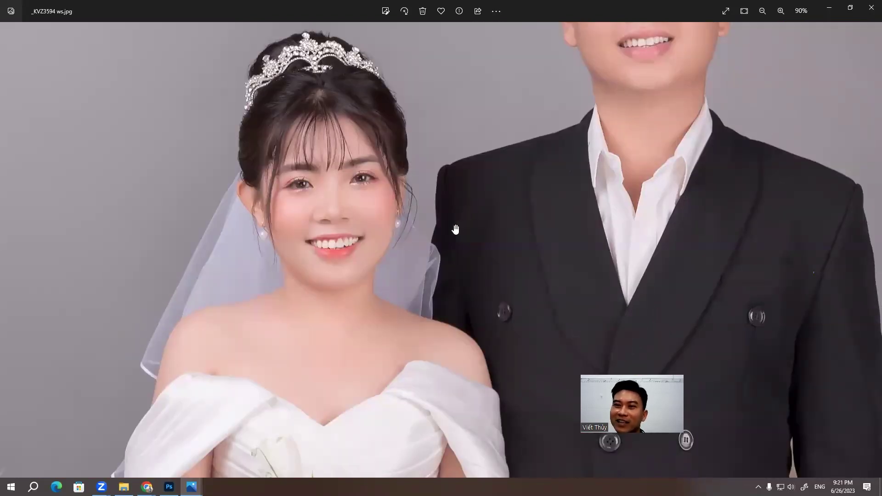
scroll(447, 198, "up", 1)
scroll(491, 197, "down", 2)
scroll(505, 184, "down", 1)
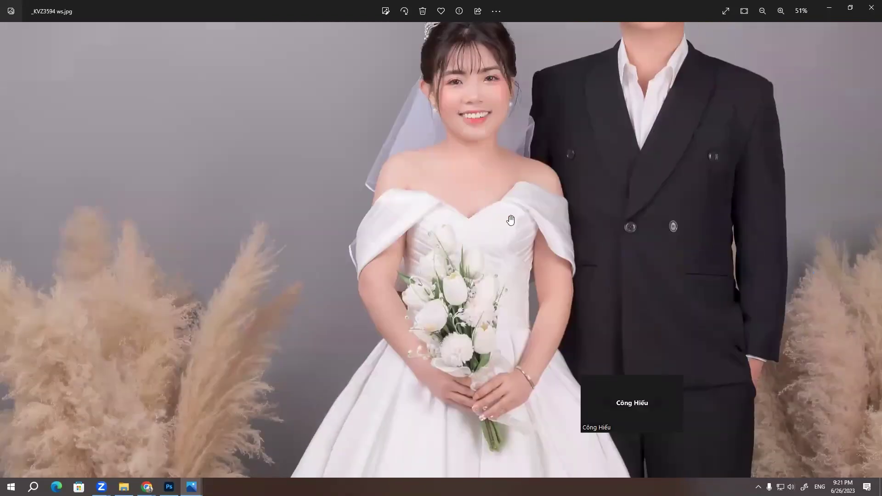
scroll(529, 184, "down", 1)
scroll(529, 207, "down", 3)
scroll(529, 230, "down", 1)
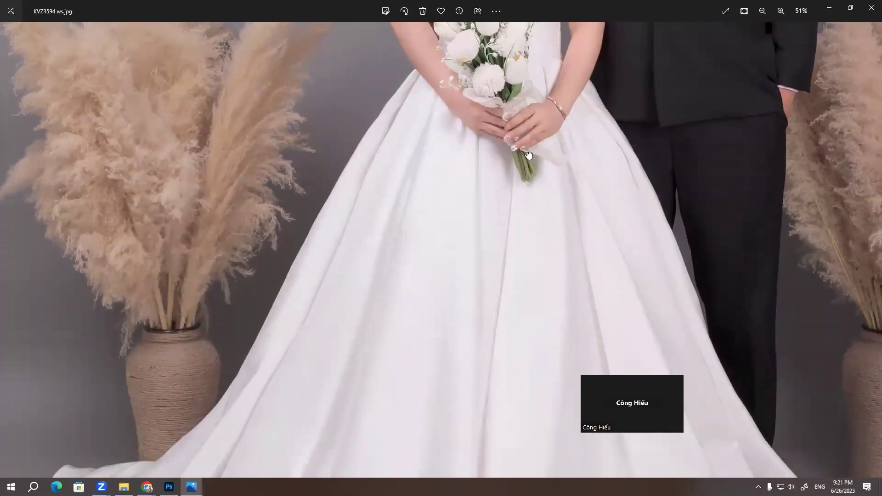
scroll(530, 257, "down", 2)
scroll(530, 263, "down", 2)
scroll(505, 244, "up", 2)
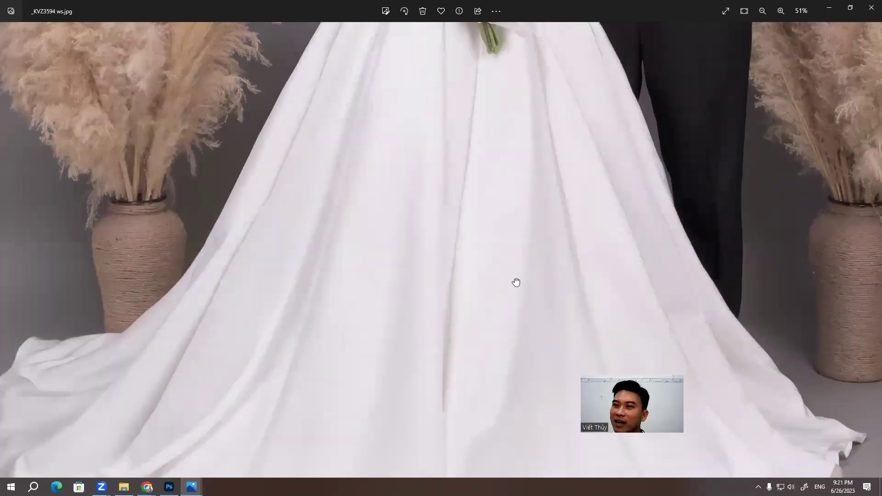
scroll(537, 193, "up", 3)
scroll(560, 124, "up", 1)
scroll(574, 133, "up", 3)
scroll(588, 142, "up", 2)
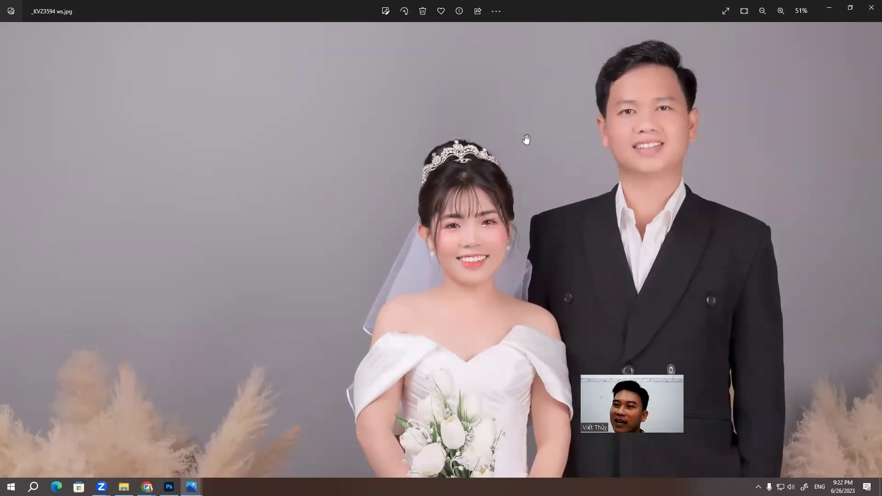
scroll(583, 138, "down", 1)
scroll(468, 135, "down", 2)
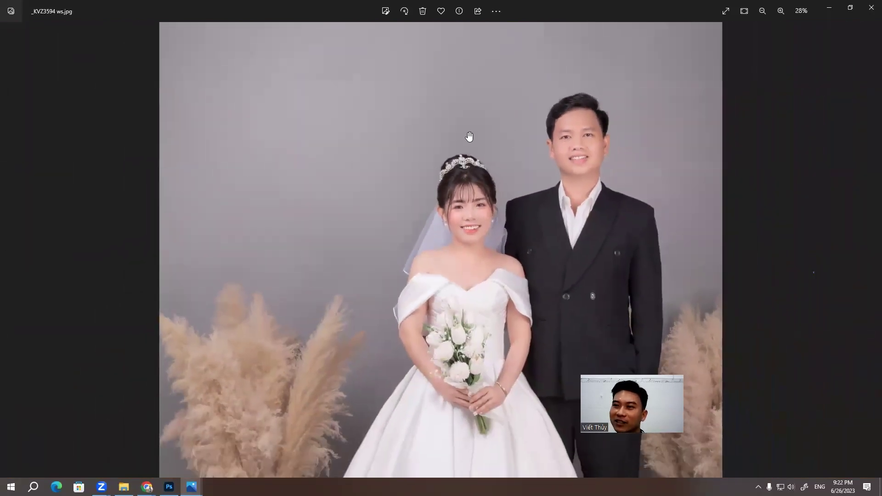
scroll(459, 144, "down", 2)
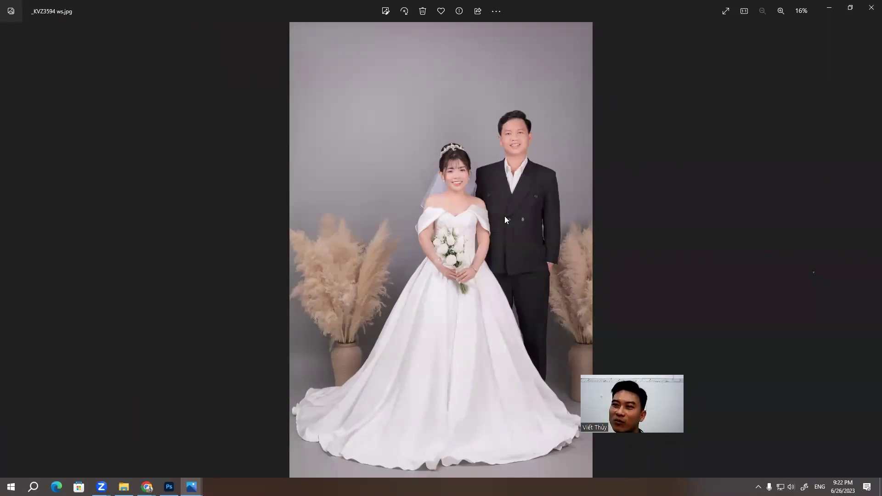
left_click(871, 7)
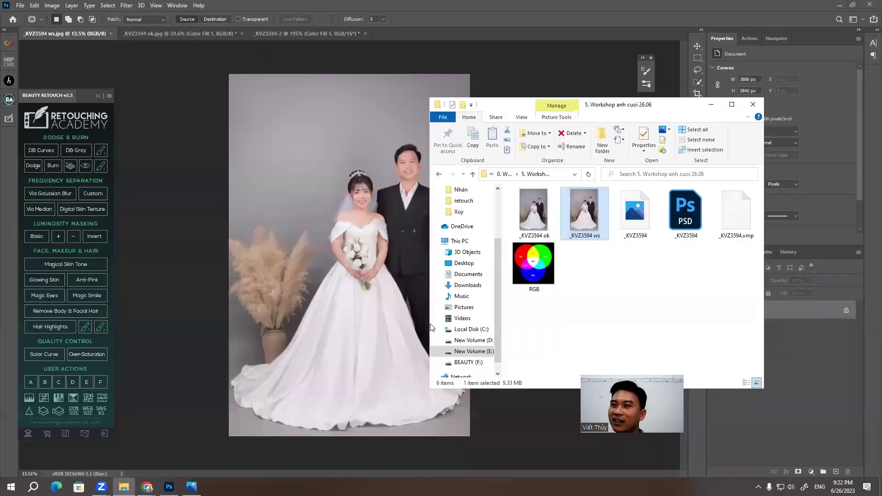
Switch to the Facebook group tab in Chrome and start a new post
left_click(147, 486)
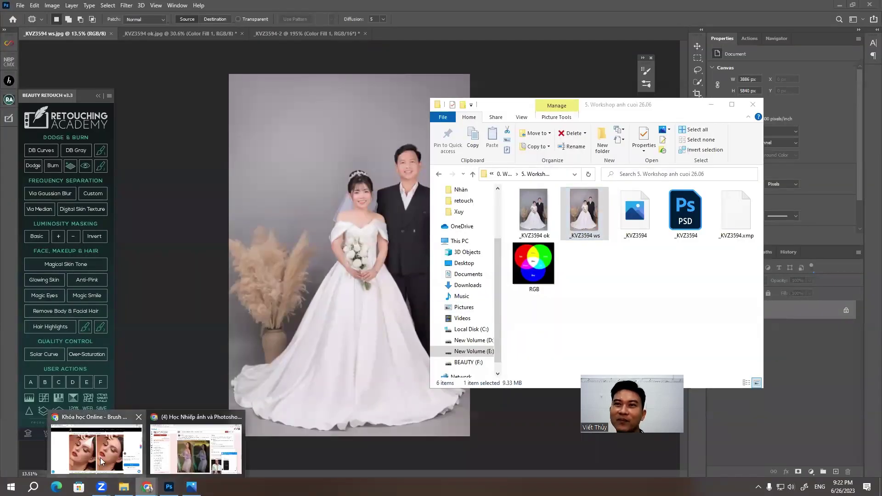
left_click(101, 458)
left_click(55, 7)
scroll(279, 195, "down", 4)
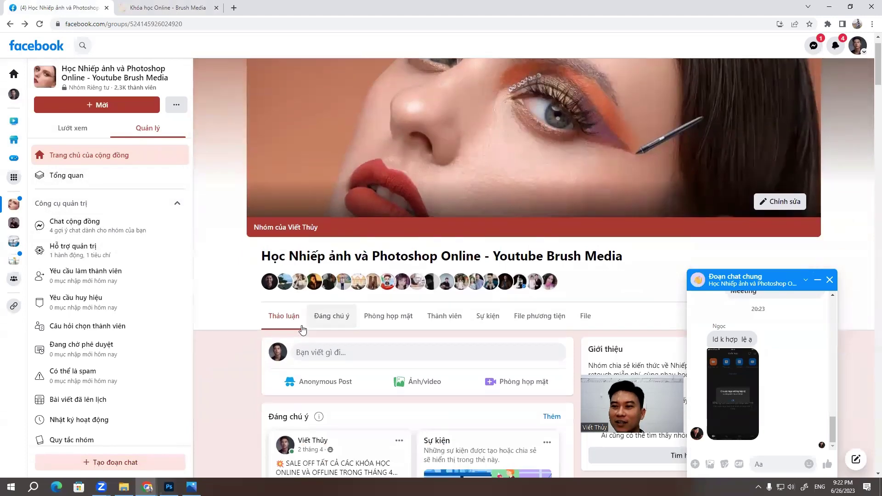
left_click(347, 202)
type("kkk")
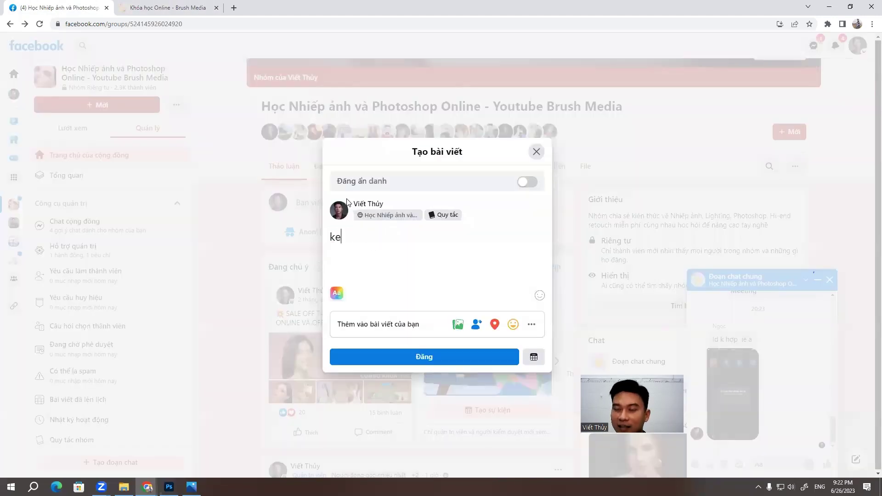
type("kk")
key("BackSpace")
key("BackSpace")
key("BackSpace")
Caption the post 'Kết quả workshop 26.06' and drag in the _KVZ3594 ws photo
key("super+d")
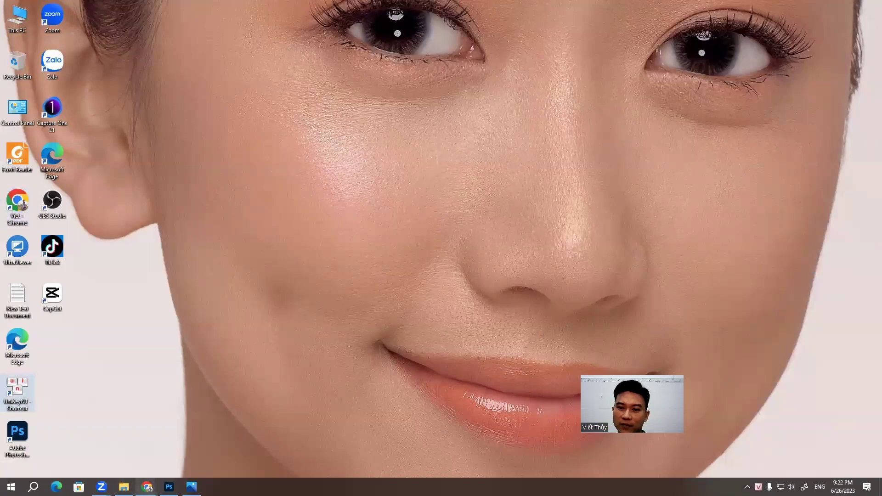
mouse_move(147, 487)
left_click(96, 441)
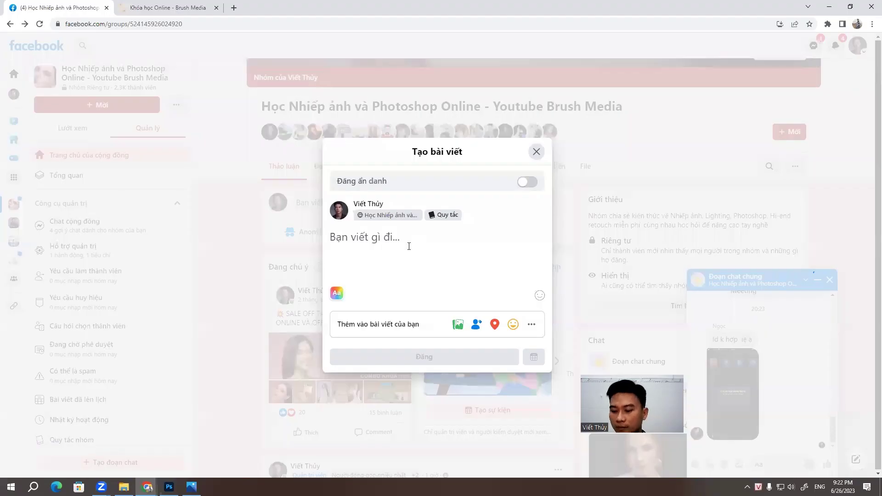
type("Kee")
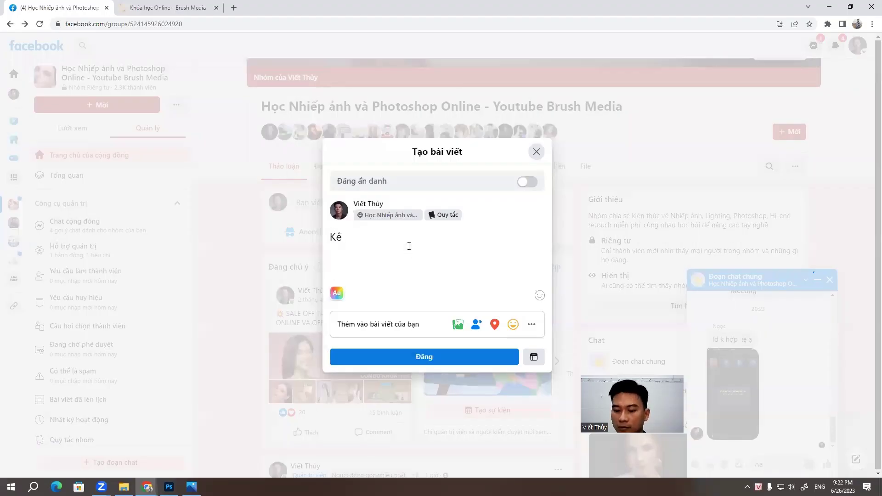
type("quar ww")
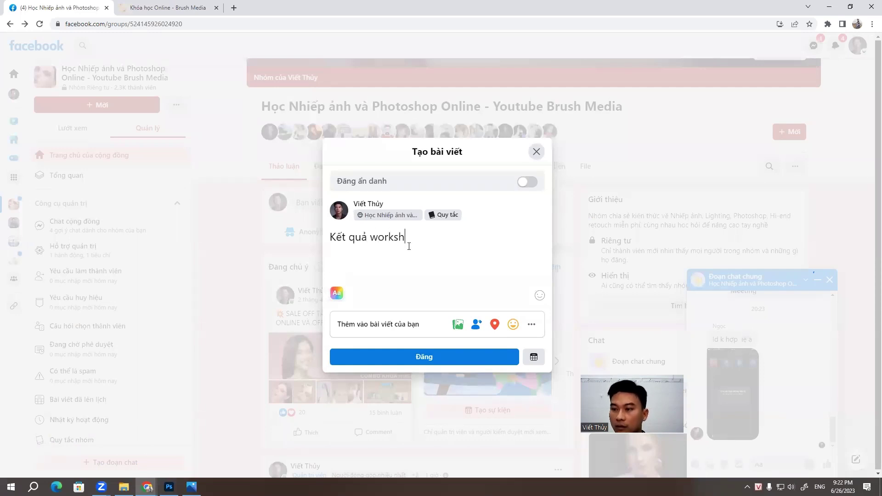
type("op 26.")
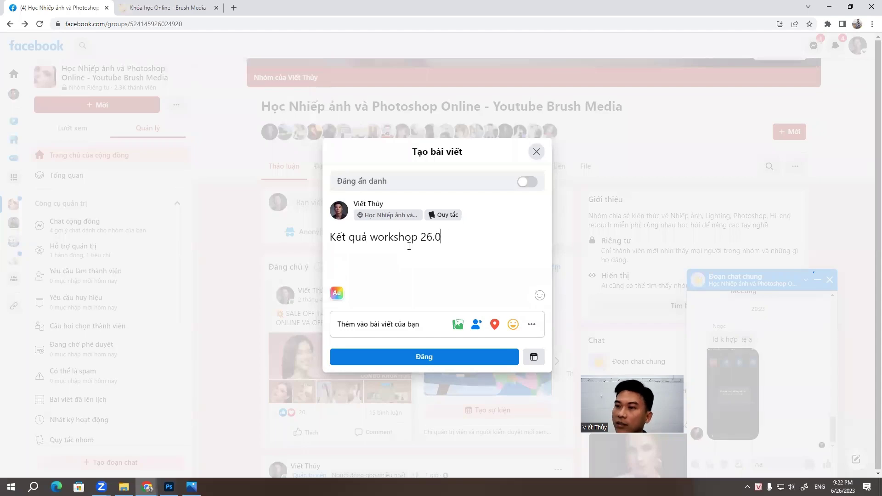
type("6")
left_click(123, 487)
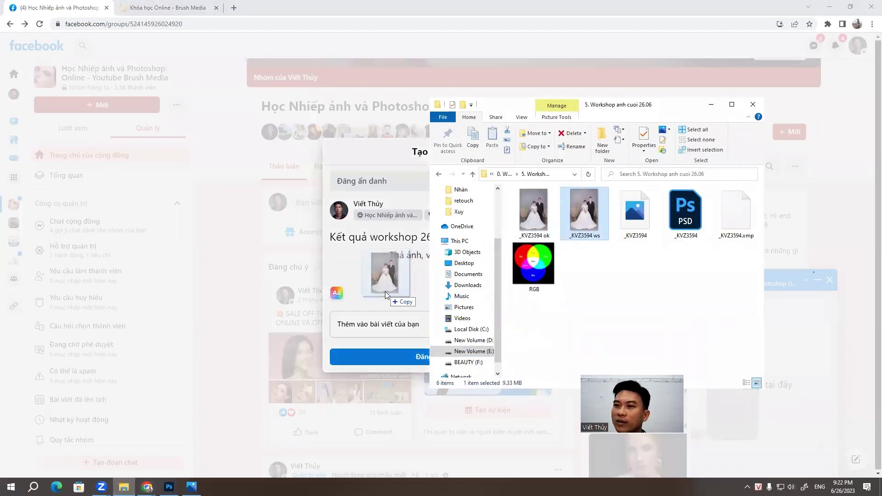
left_click_drag(595, 210, 404, 301)
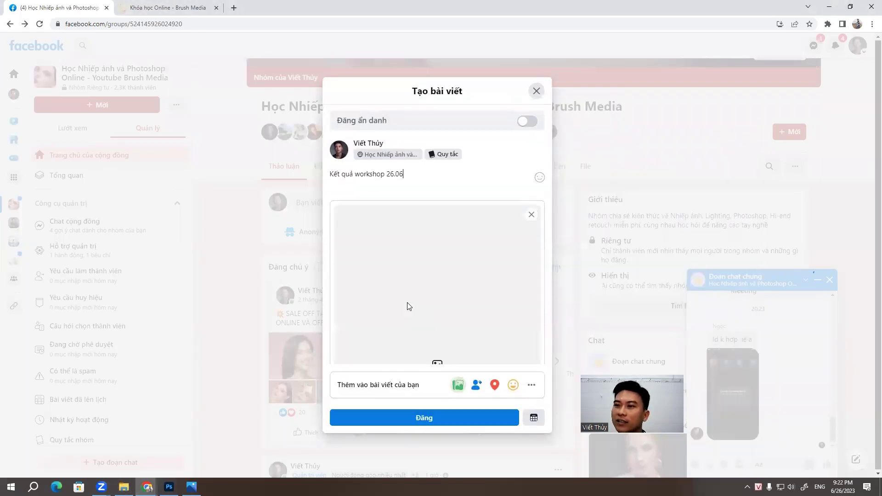
Publish the post and check the photo file's properties in the workshop folder
left_click(411, 419)
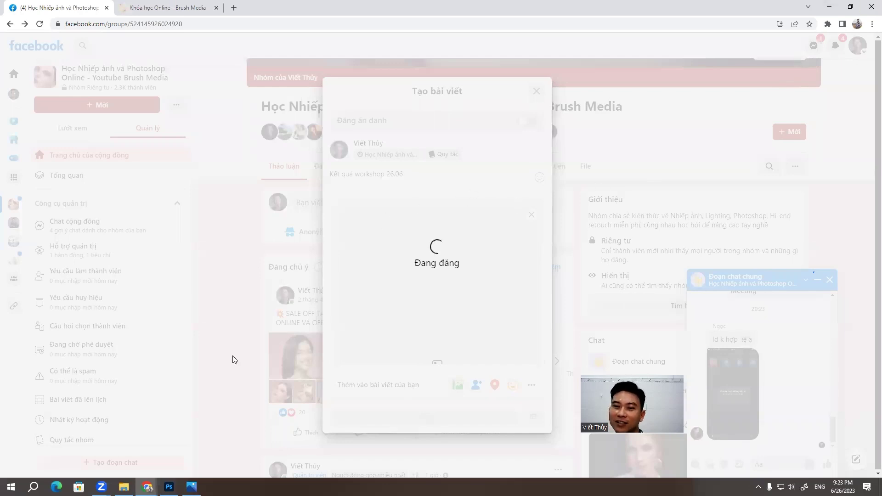
left_click(124, 486)
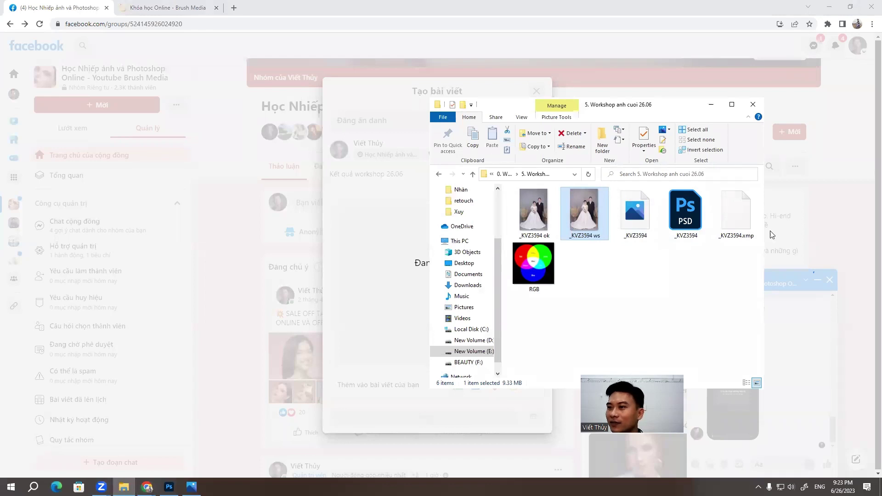
left_click(643, 138)
key("Escape")
left_click(710, 106)
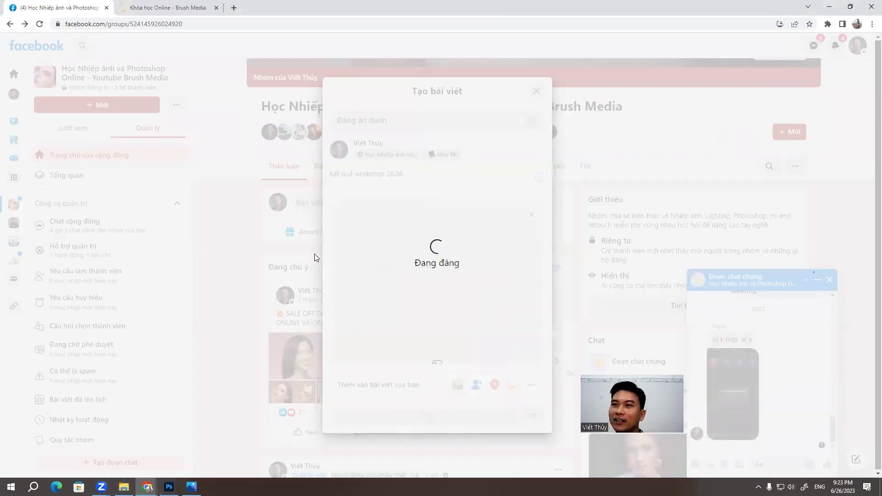
Stay on the page when closing the tab, scroll the feed, and minimize Chrome
left_click(107, 9)
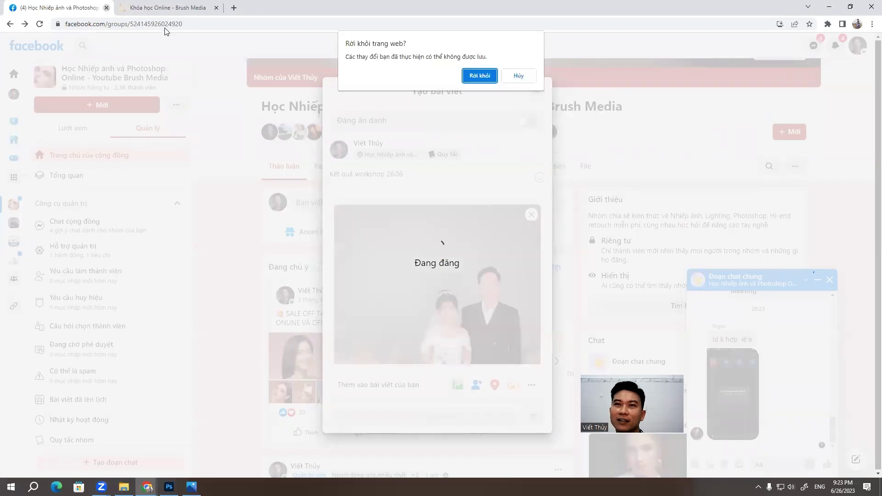
left_click(518, 76)
scroll(406, 266, "down", 2)
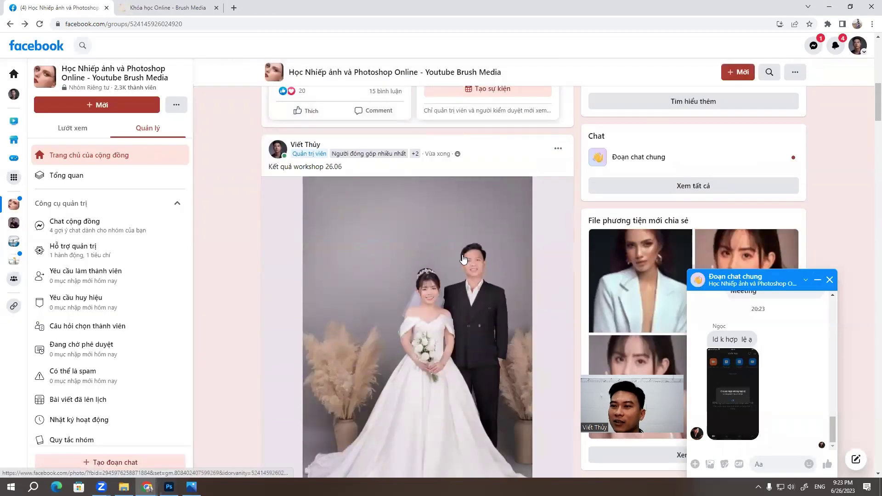
scroll(406, 266, "down", 2)
left_click(826, 7)
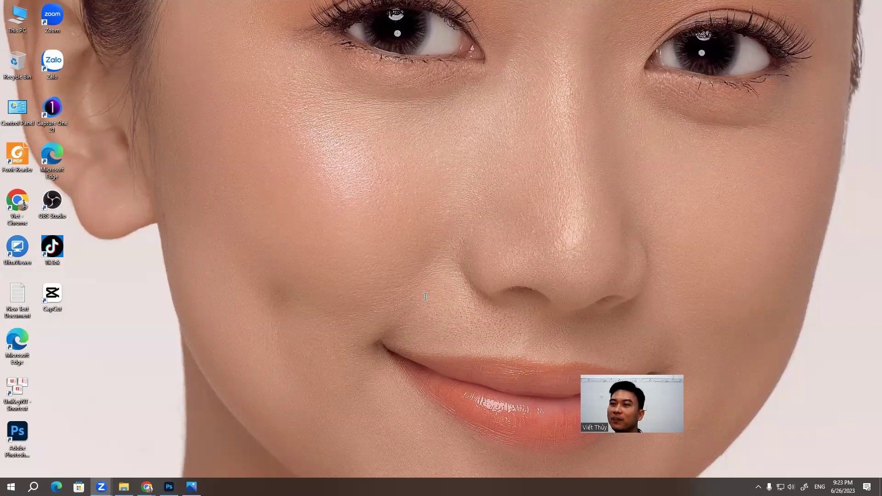
Undo the flatten to restore the Selective Color and Curves layers, checking Save As formats without saving
left_click(169, 487)
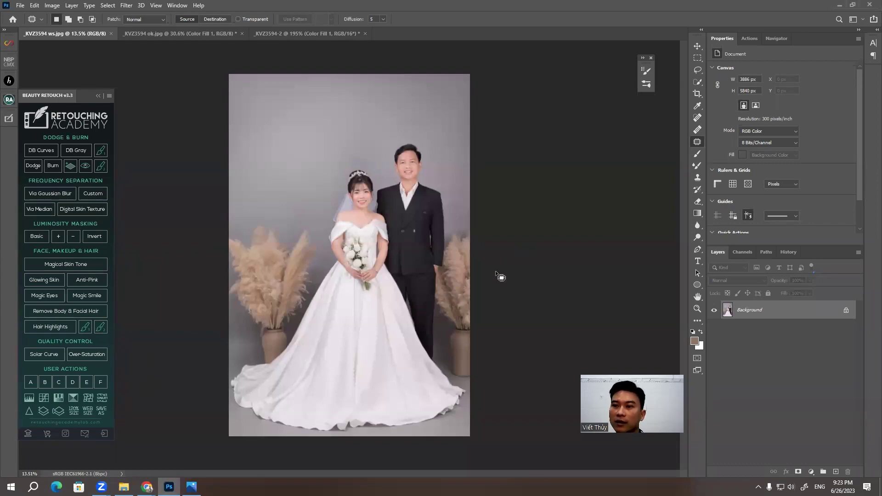
key("ctrl+z")
key("ctrl+shift+s")
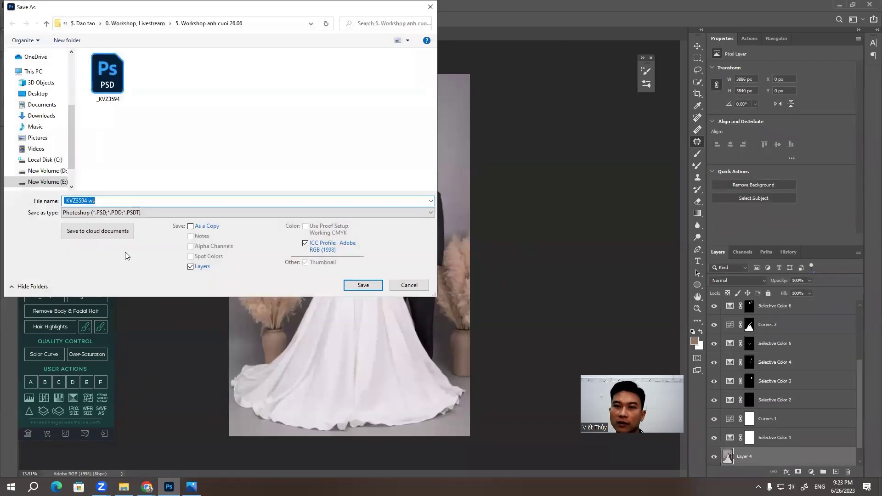
left_click(103, 212)
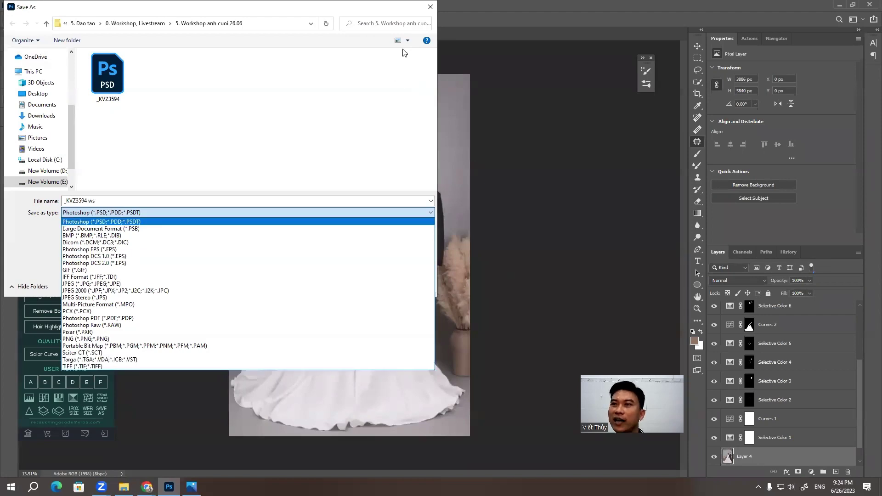
left_click(418, 11)
left_click(430, 7)
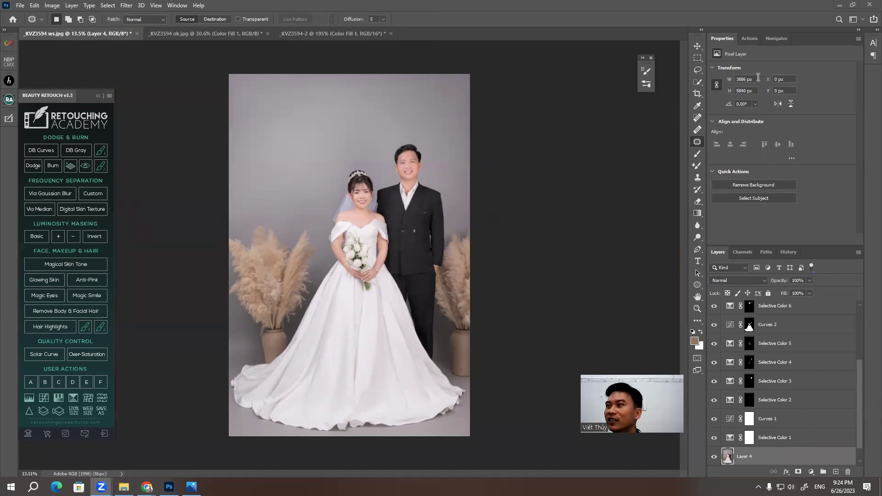
left_click(749, 38)
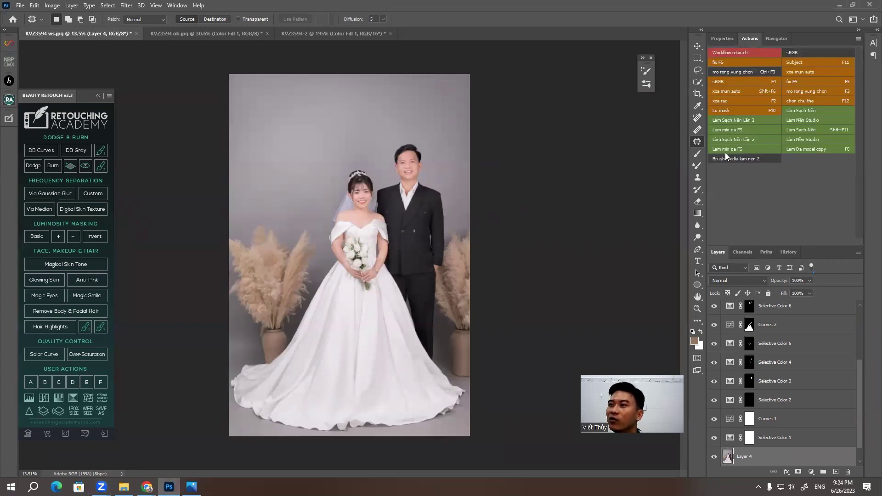
left_click(720, 37)
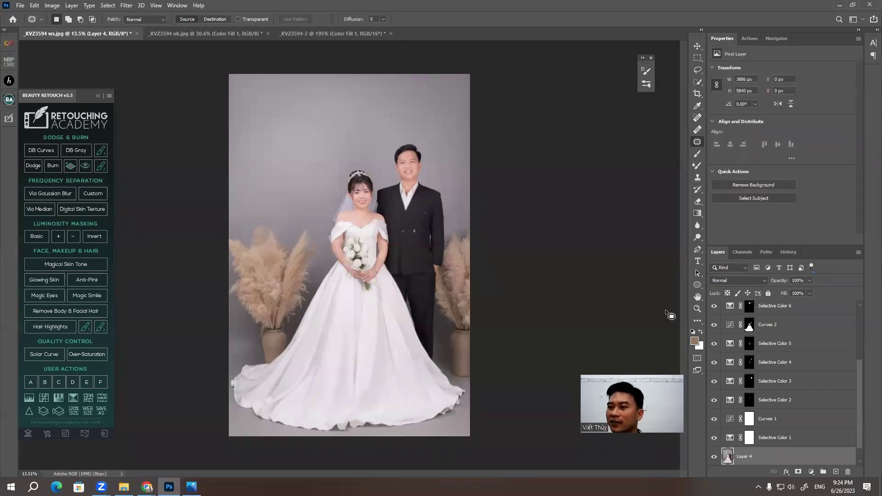
scroll(847, 365, "up", 2)
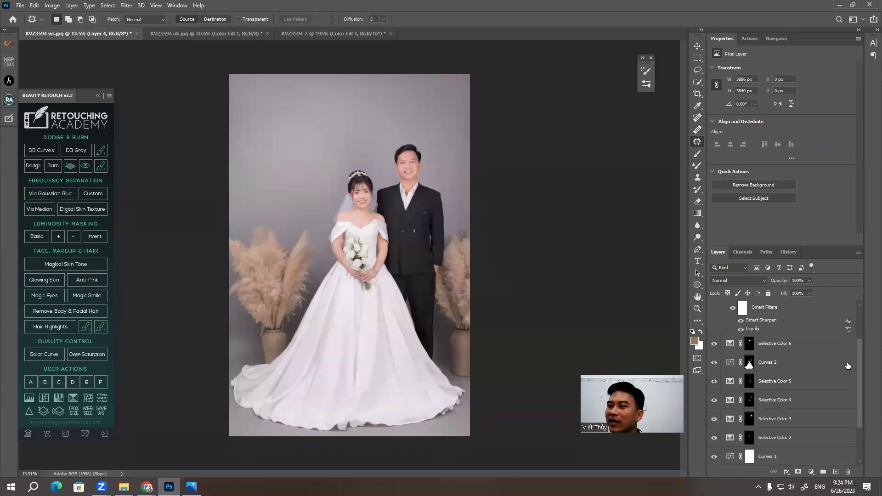
scroll(847, 365, "up", 3)
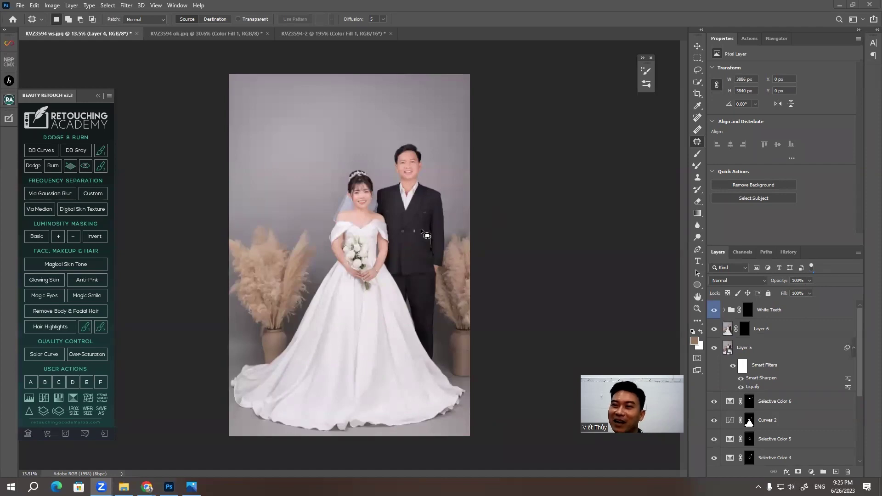
Add a Selective Color adjustment above White Teeth and reduce black in the Yellows
scroll(369, 208, "up", 2)
scroll(380, 164, "up", 3)
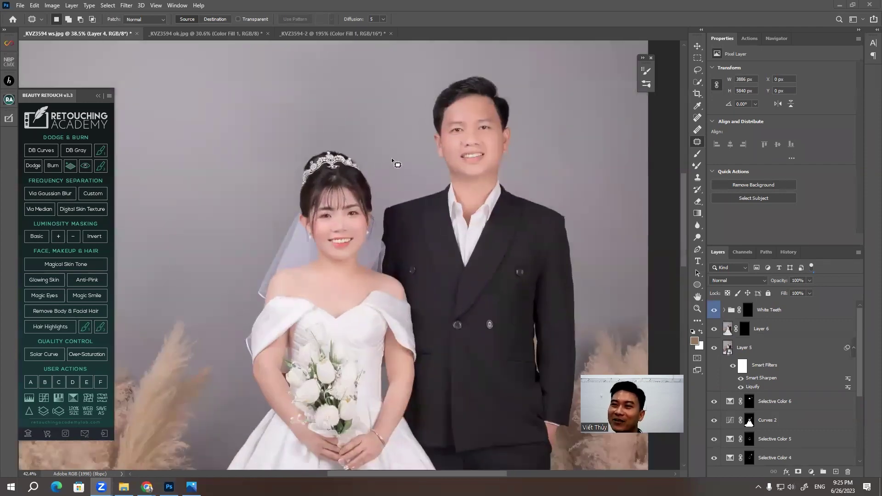
scroll(403, 162, "up", 3)
scroll(410, 180, "down", 1)
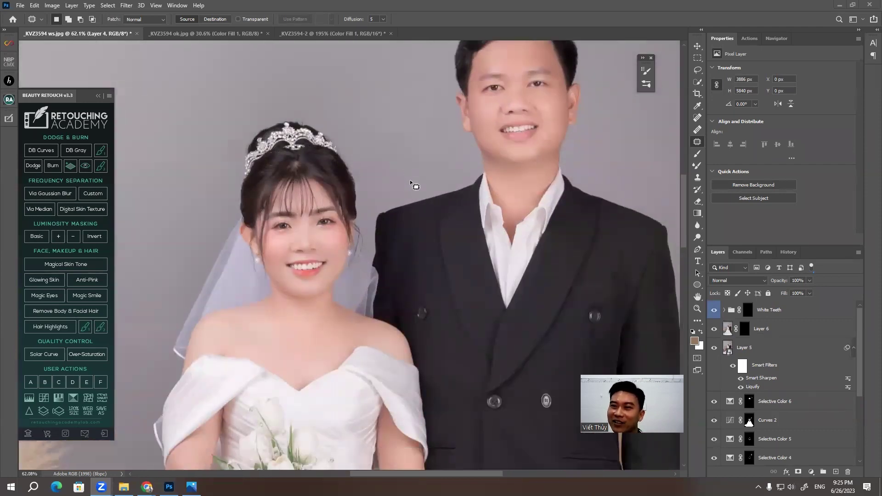
scroll(668, 296, "up", 1)
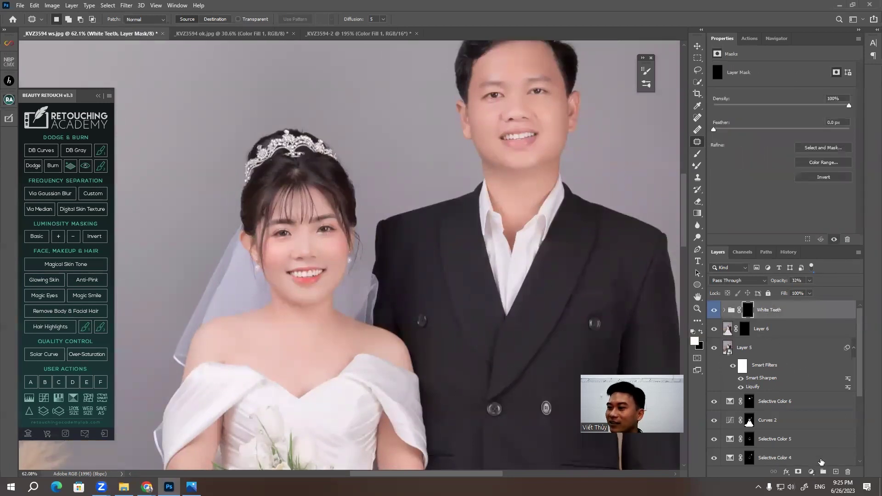
left_click(813, 472)
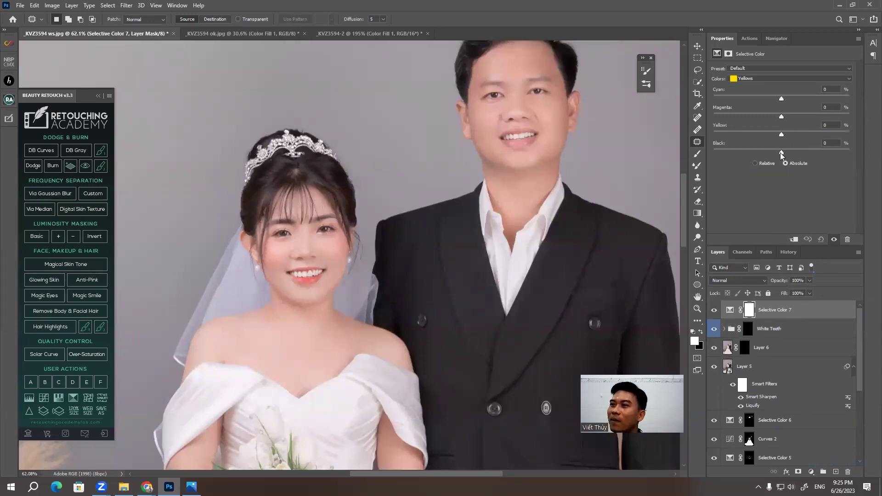
left_click_drag(781, 152, 767, 153)
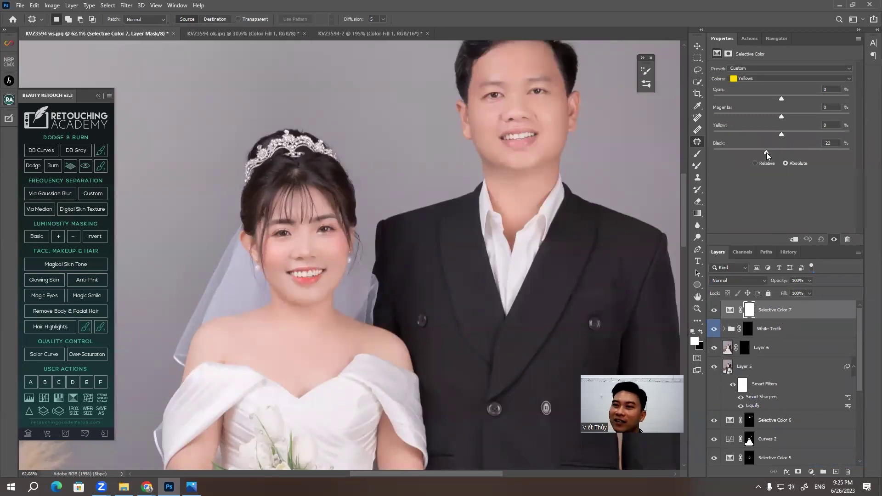
Reduce black in the Reds range, dismissing the colour picker unchanged
left_click(760, 78)
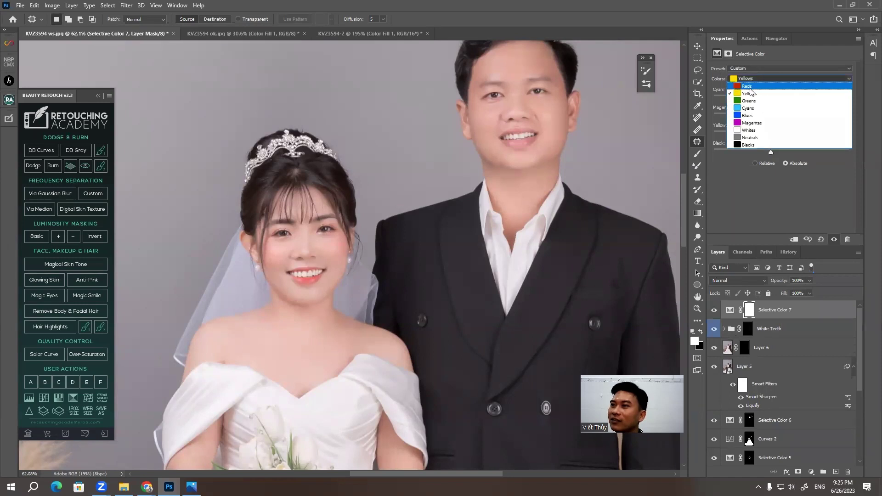
left_click(753, 79)
left_click_drag(781, 152, 771, 152)
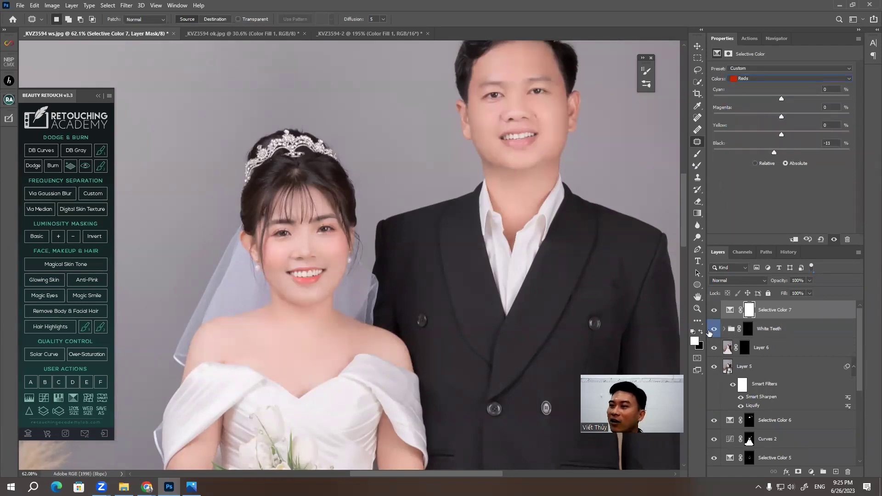
left_click(694, 340)
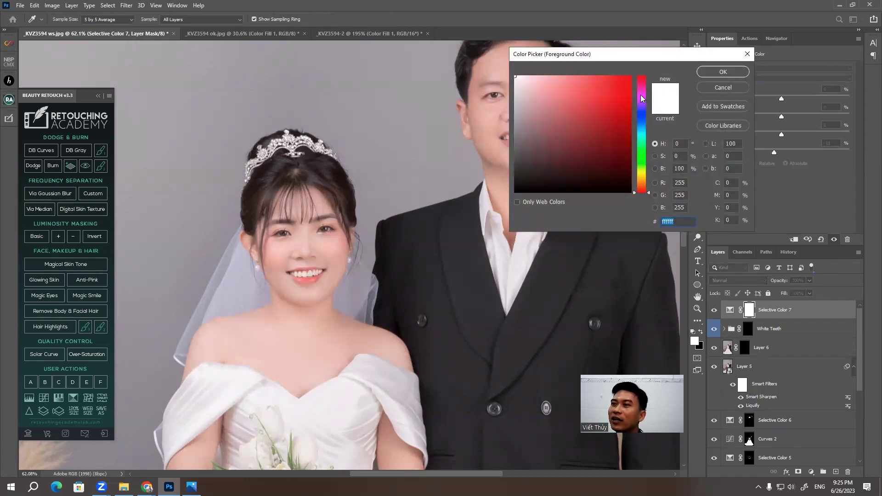
left_click(715, 87)
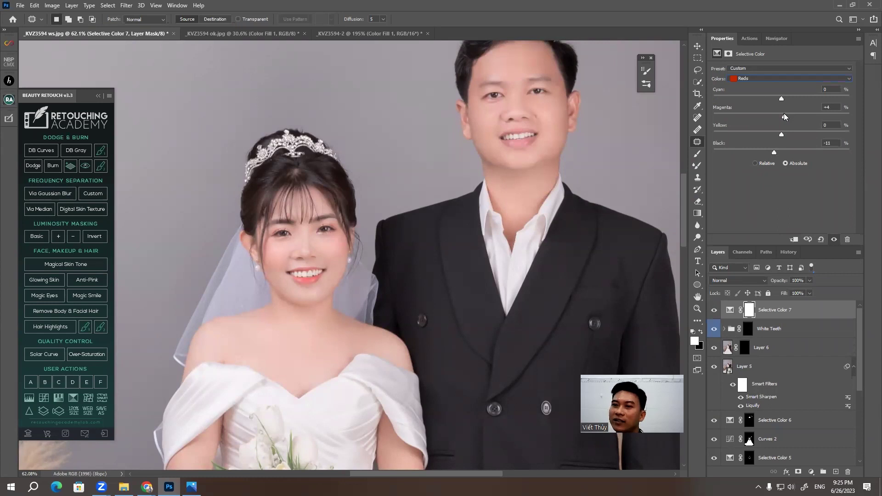
Nudge magenta up slightly in the Yellows and compare the photo with and without the adjustment
left_click(752, 80)
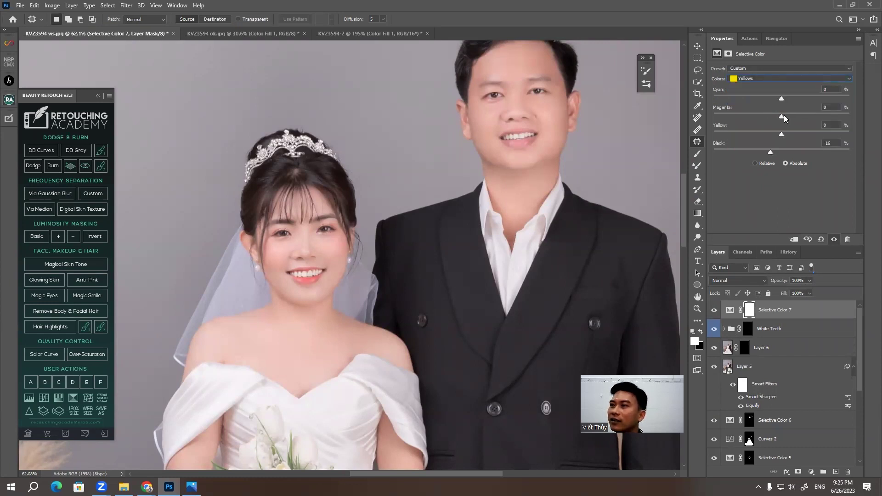
left_click_drag(784, 115, 782, 113)
left_click(714, 311)
left_click(714, 311)
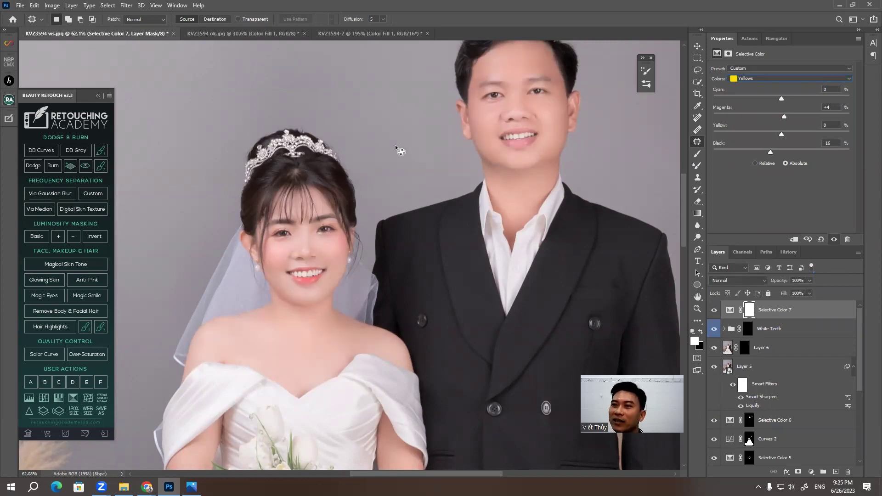
Select the White Teeth group and hide Selective Color 7 for comparison
key("alt+bracketleft")
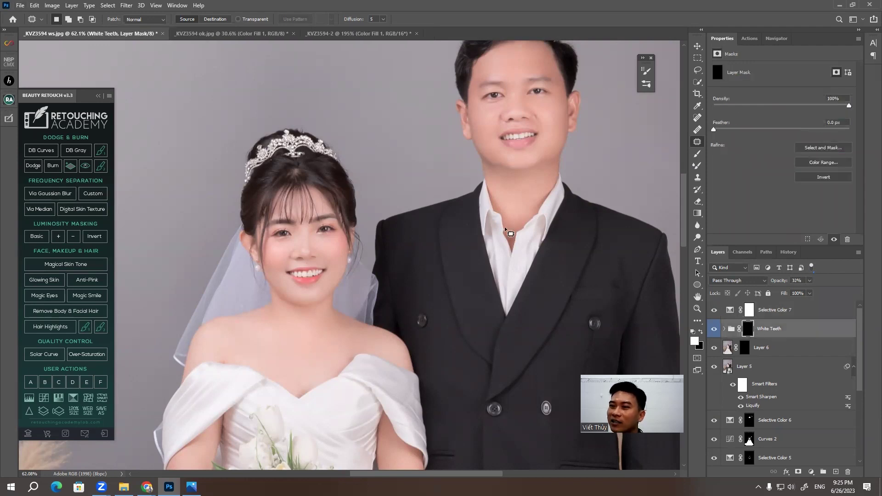
scroll(459, 198, "down", 3)
scroll(408, 171, "down", 3)
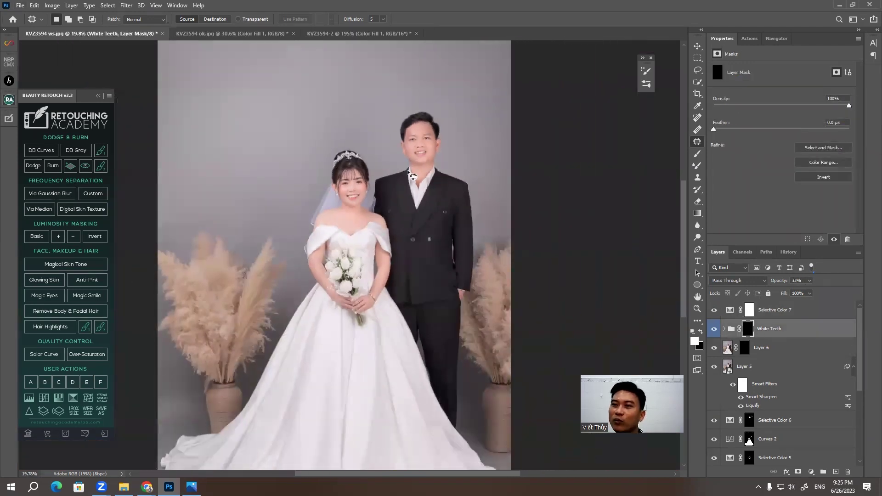
scroll(414, 177, "down", 1)
scroll(436, 183, "down", 1)
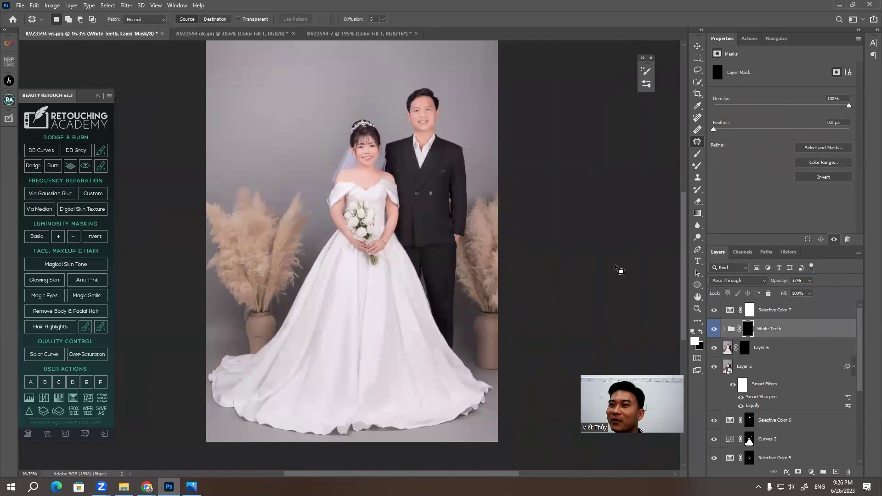
left_click(714, 311)
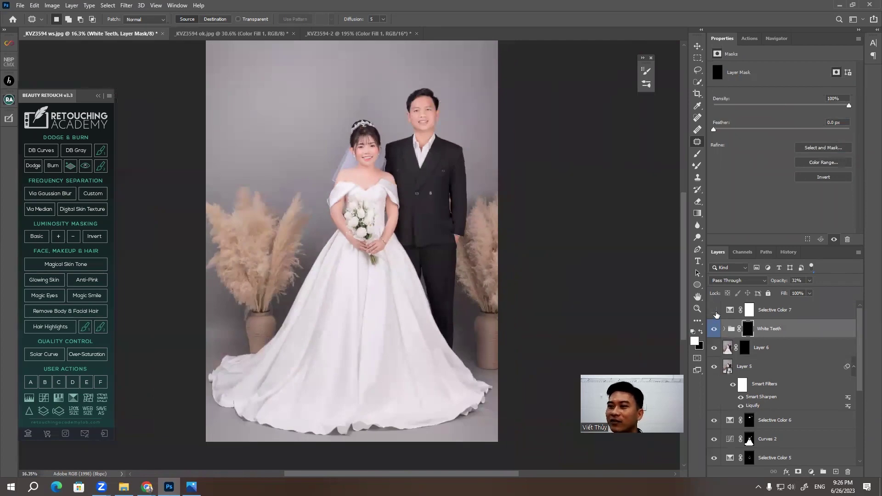
scroll(387, 152, "up", 1)
scroll(387, 151, "up", 2)
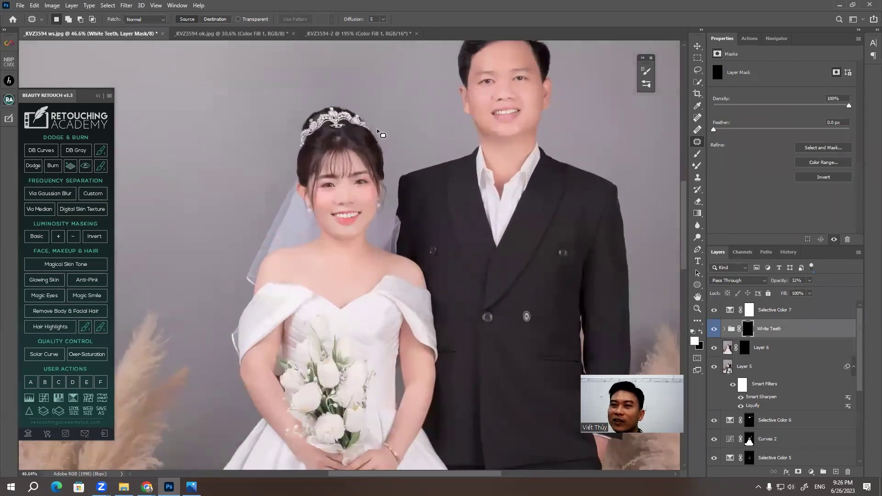
scroll(387, 152, "up", 2)
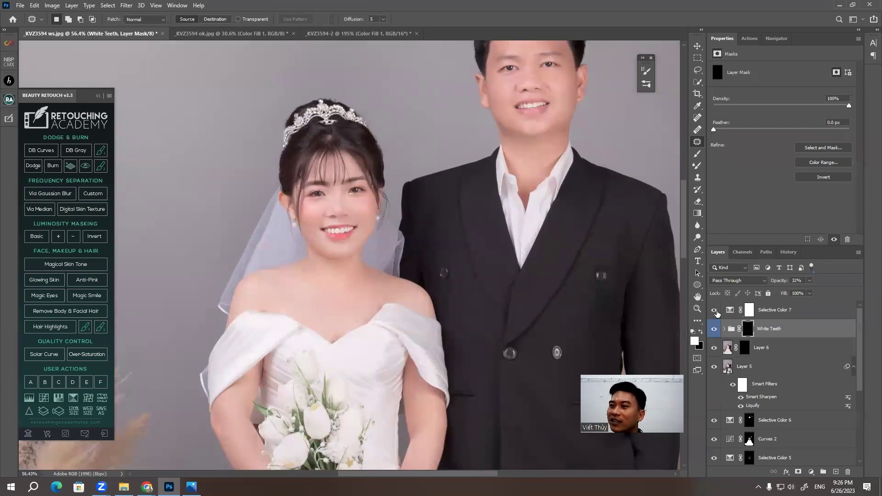
Re-enable Selective Color 7 and set Reds Black +30, Reds Magenta 0, and Yellows Black 0
left_click(749, 312)
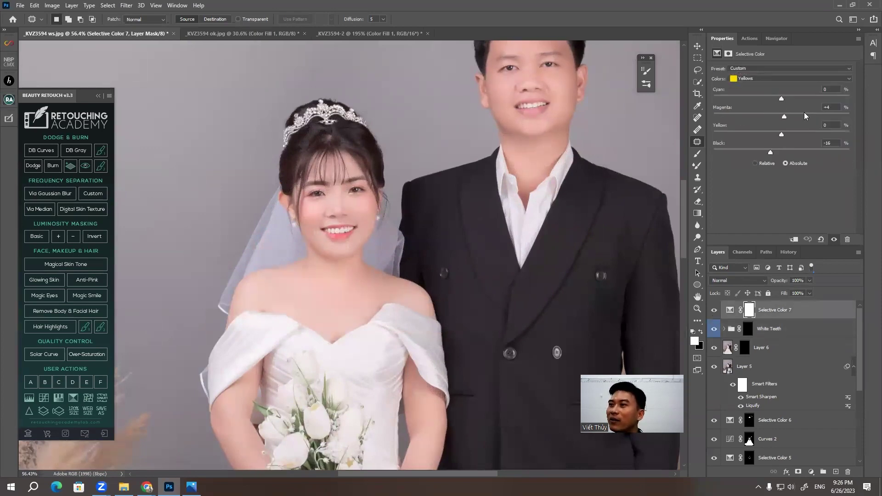
left_click_drag(771, 153, 791, 152)
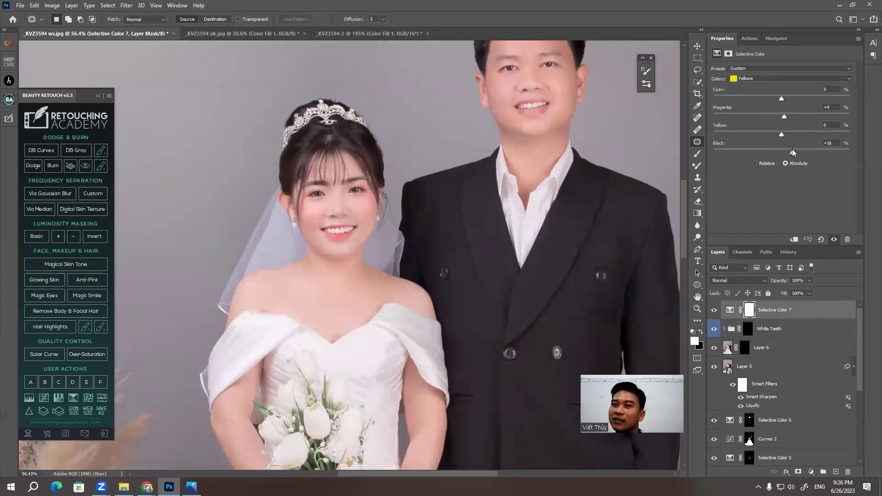
left_click(749, 79)
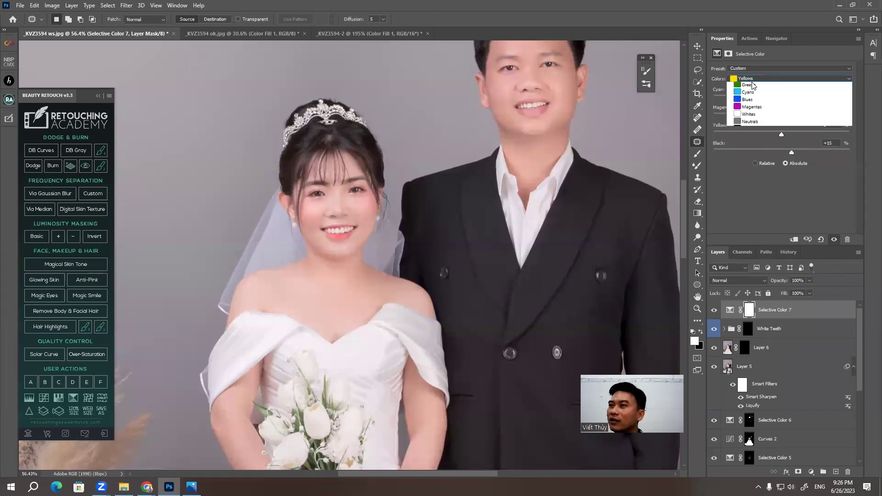
left_click_drag(775, 153, 796, 152)
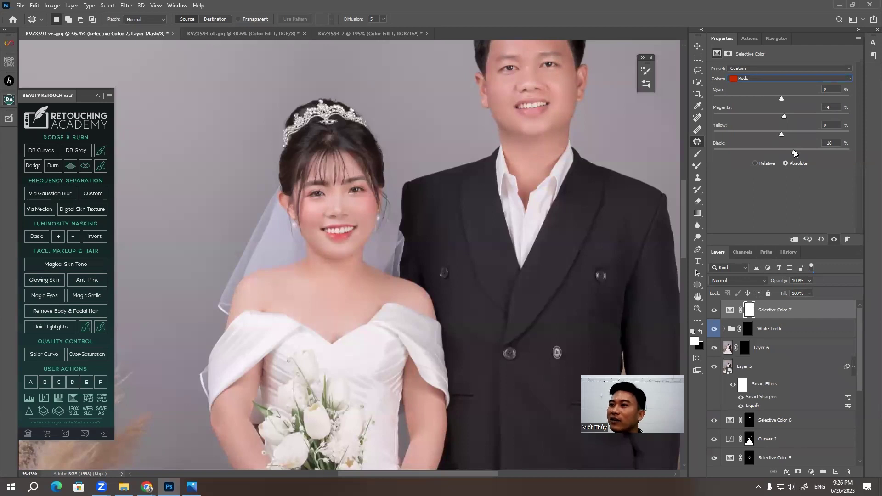
type("30")
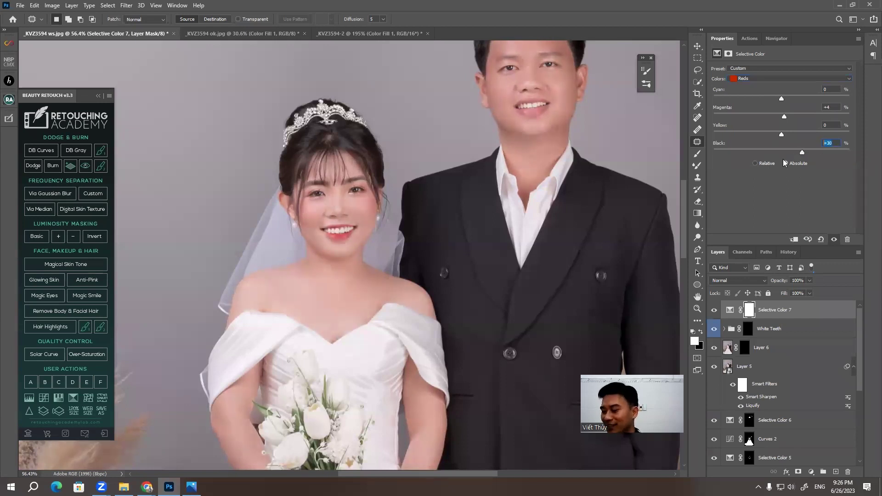
type("0")
key("shift+Tab")
key("shift+Tab")
type("0")
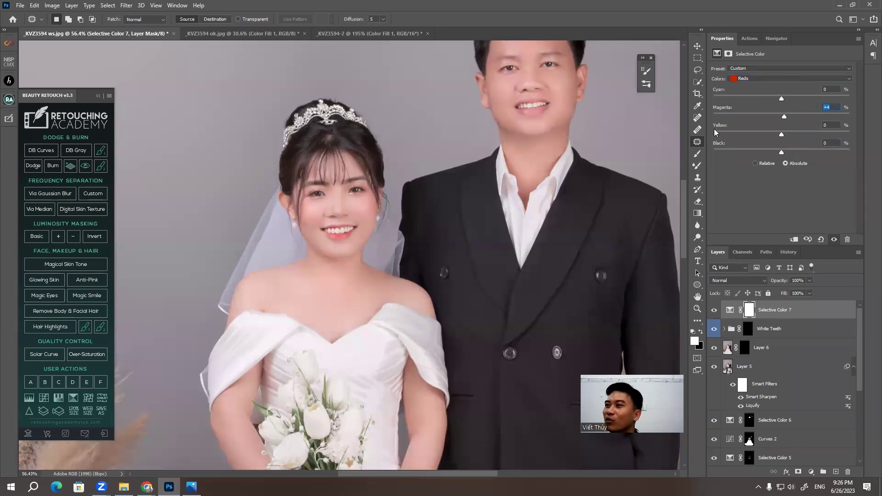
left_click(747, 78)
left_click(748, 87)
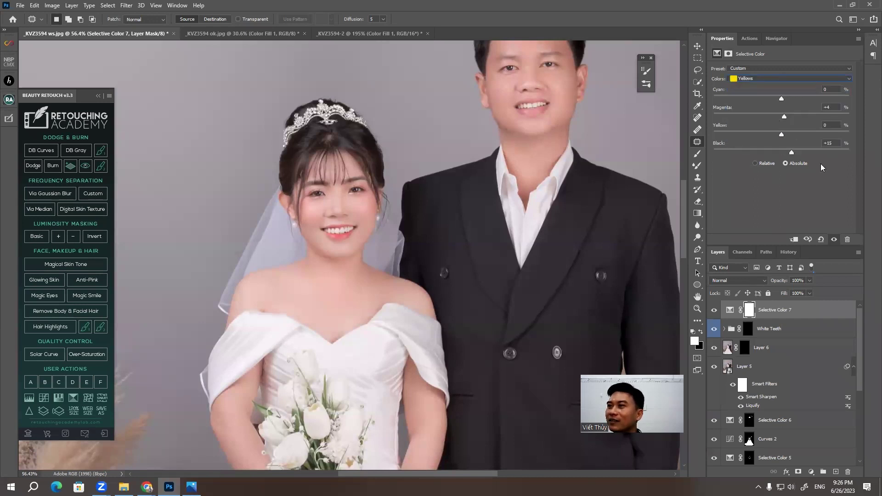
double_click(838, 144)
type("0")
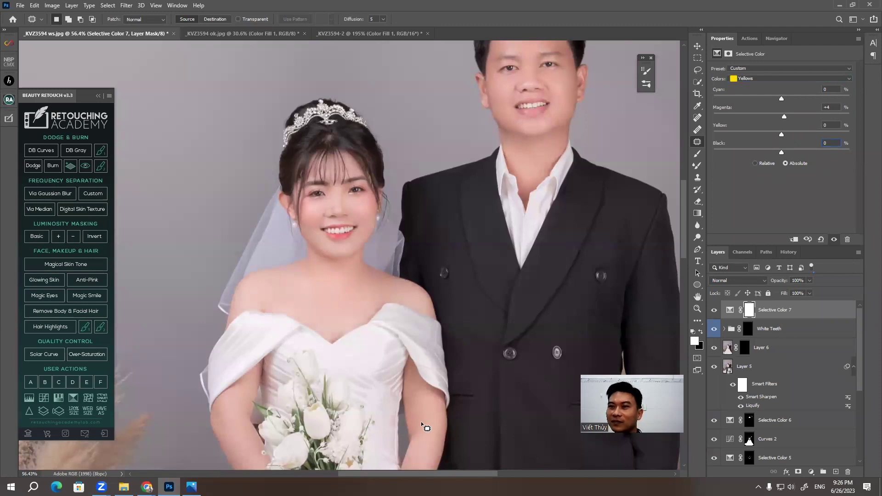
scroll(383, 169, "down", 3)
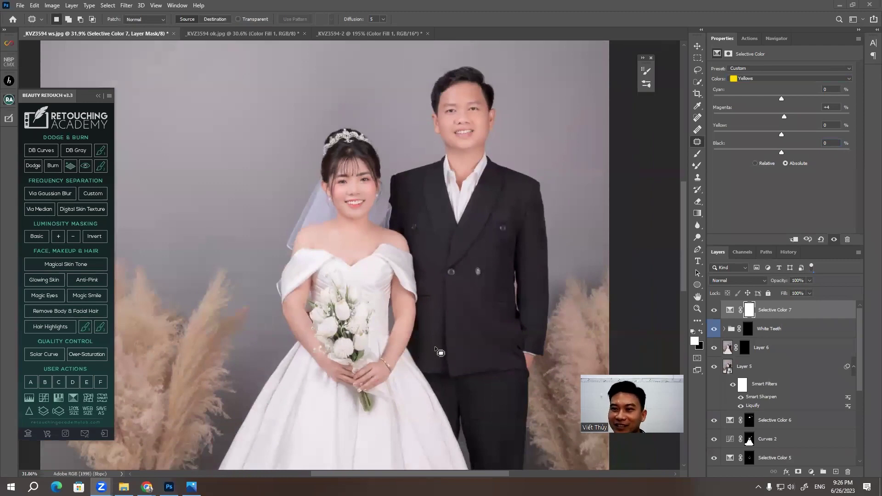
scroll(435, 346, "up", 2)
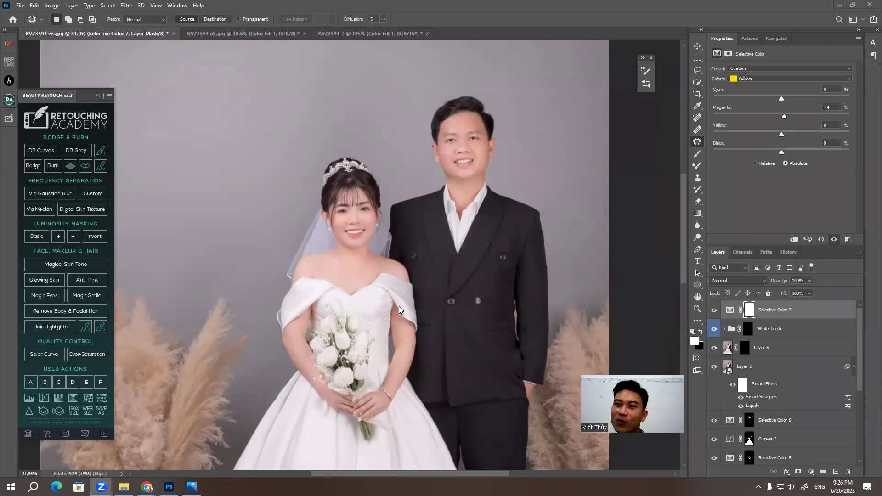
scroll(418, 159, "down", 3)
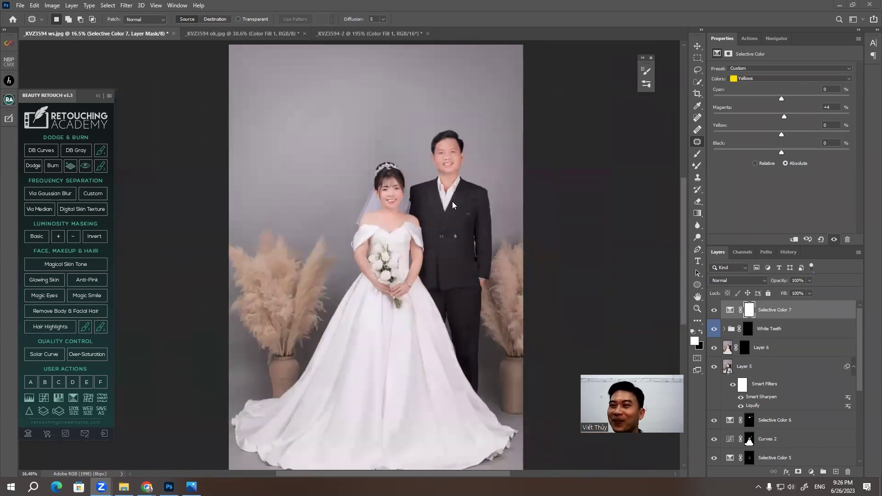
scroll(422, 208, "up", 2)
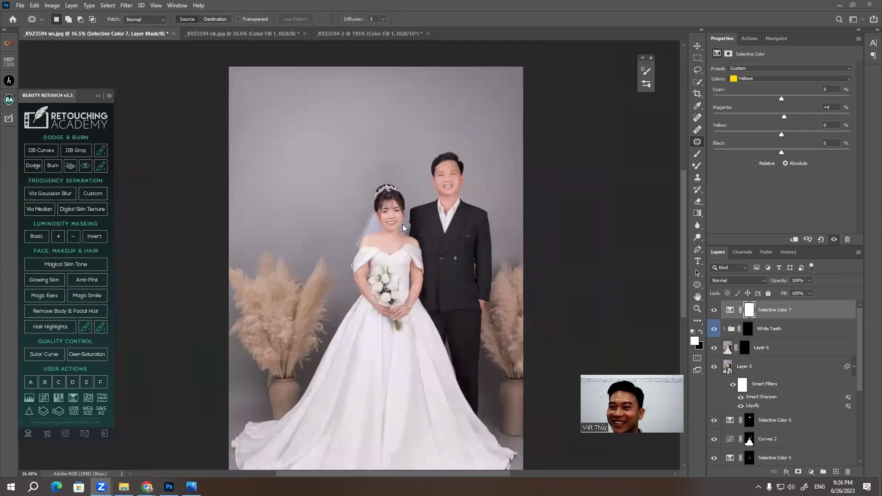
scroll(447, 230, "down", 2)
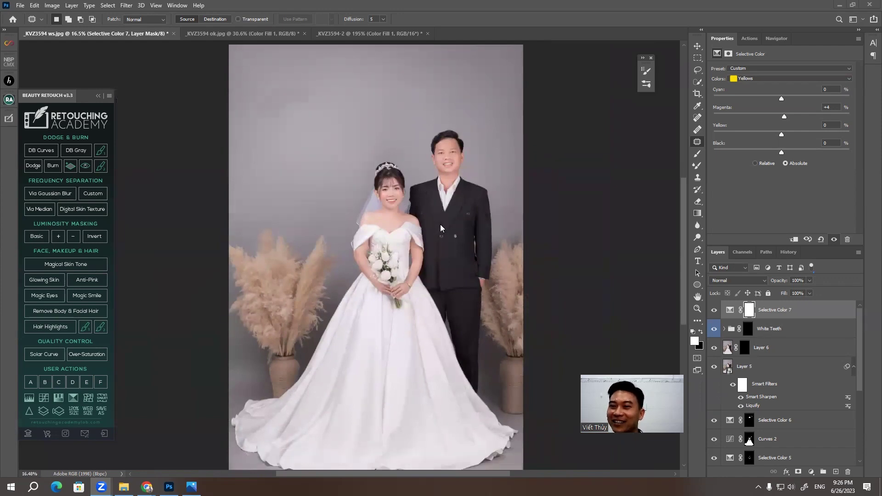
scroll(406, 288, "up", 3)
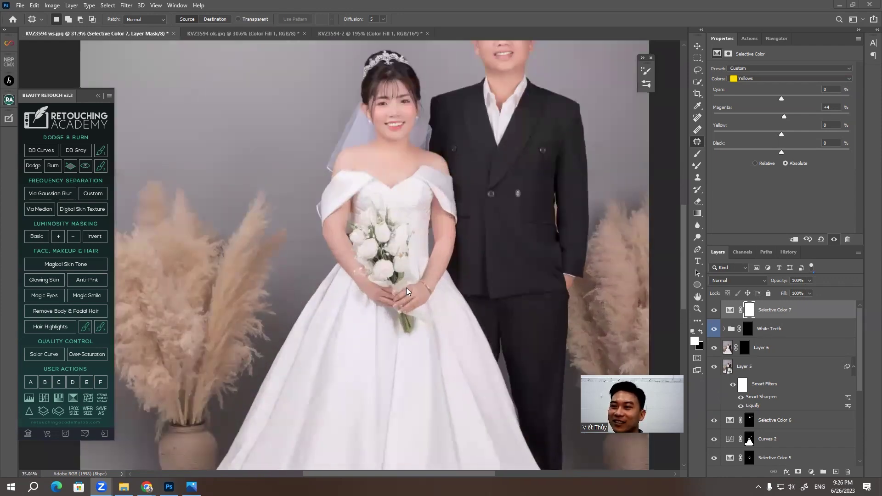
scroll(406, 287, "up", 2)
scroll(406, 288, "down", 1)
scroll(362, 276, "down", 2)
scroll(355, 270, "down", 2)
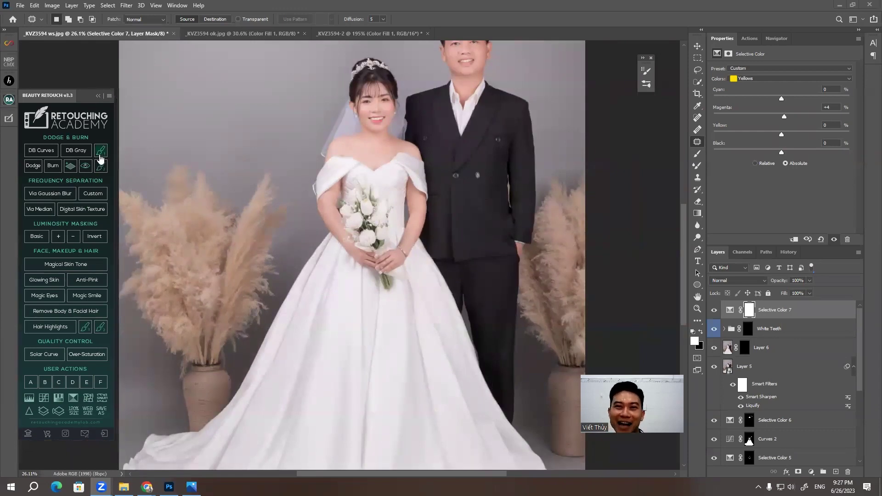
left_click(98, 96)
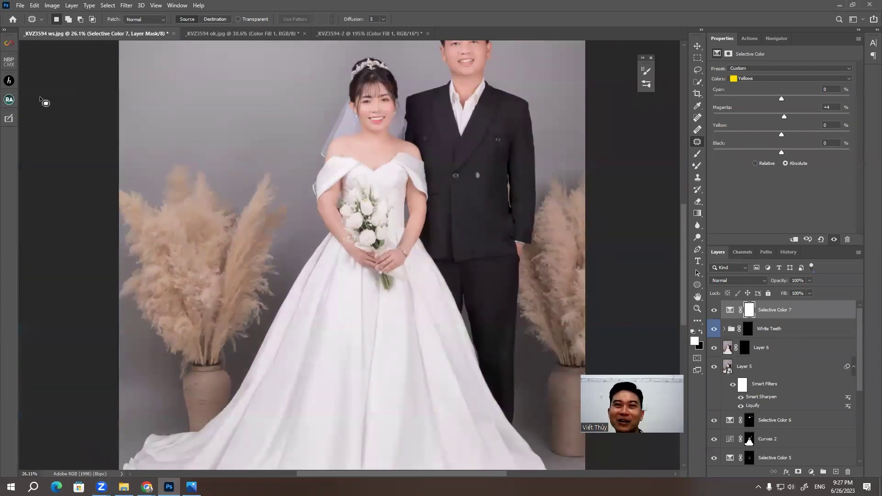
mouse_move(147, 487)
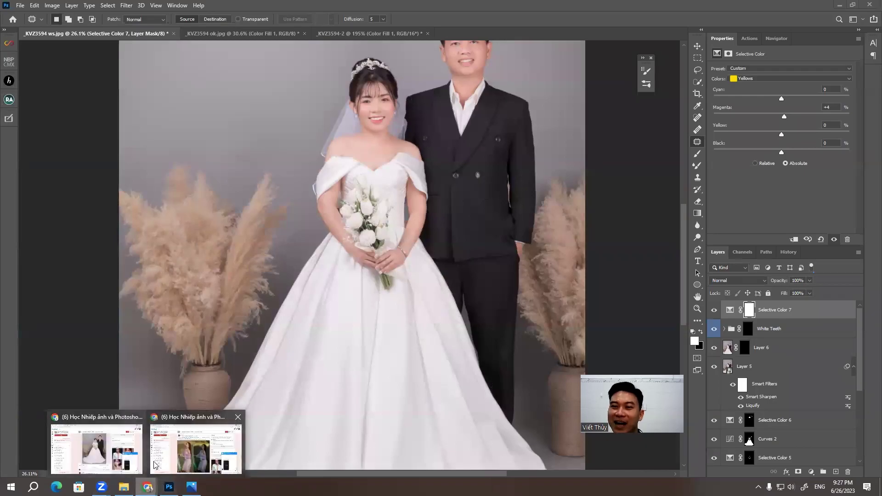
Browse Brush Media's shop of free plugins like Neat Image and Panel RA, then return to Photoshop
left_click(196, 453)
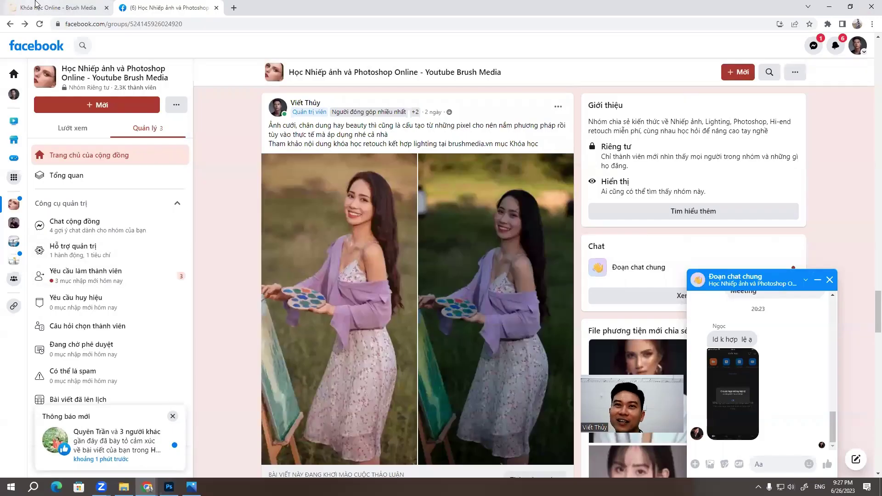
left_click(56, 8)
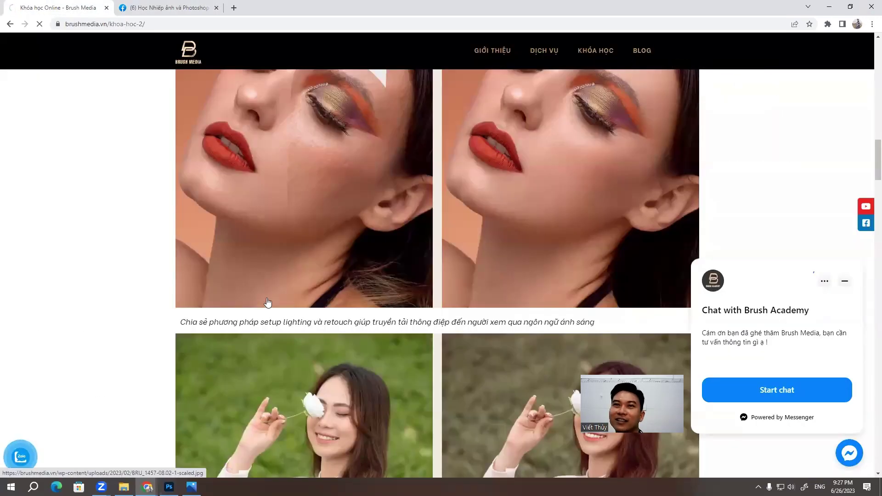
left_click(282, 290)
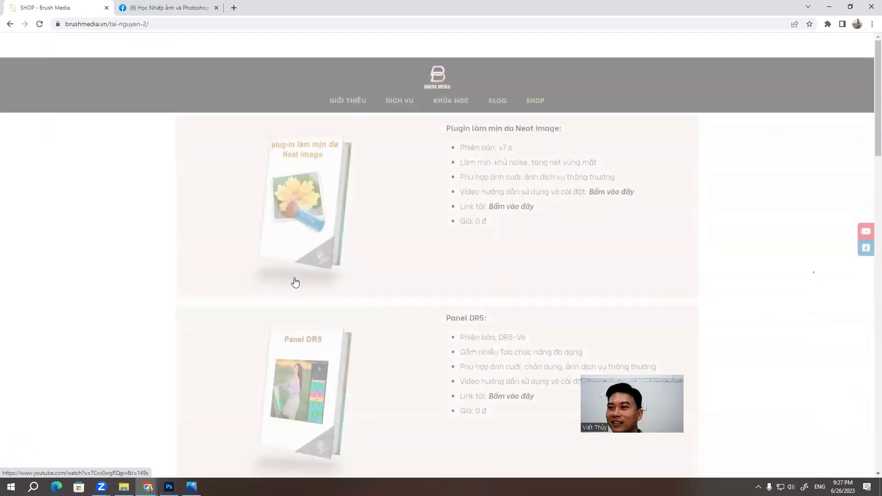
scroll(298, 280, "down", 5)
scroll(380, 221, "up", 2)
scroll(382, 220, "up", 2)
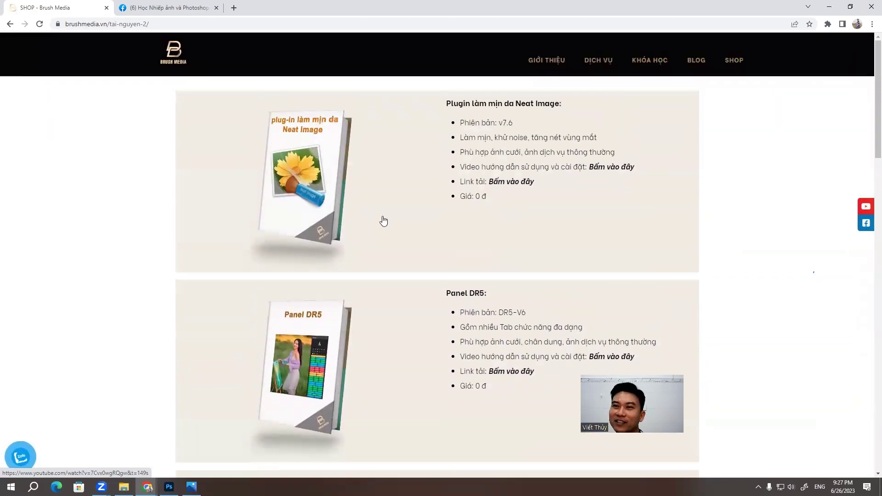
scroll(349, 196, "down", 3)
scroll(386, 212, "down", 5)
scroll(441, 209, "down", 5)
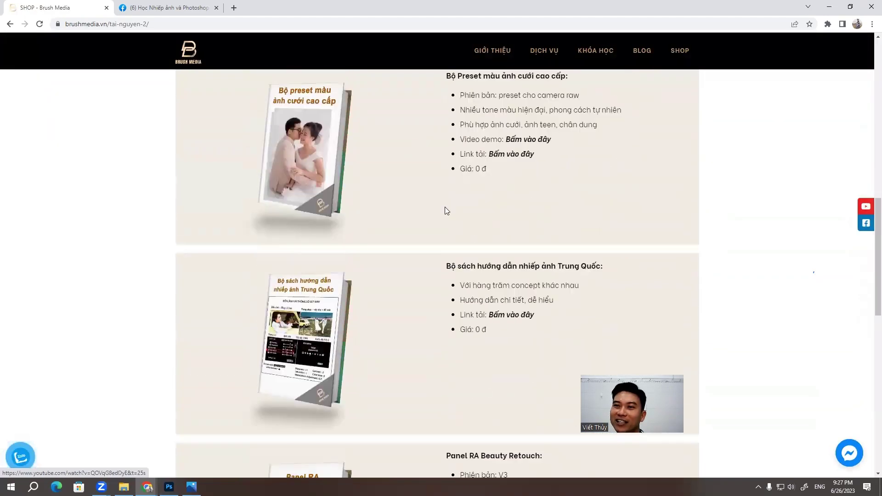
scroll(455, 208, "down", 1)
scroll(447, 216, "down", 5)
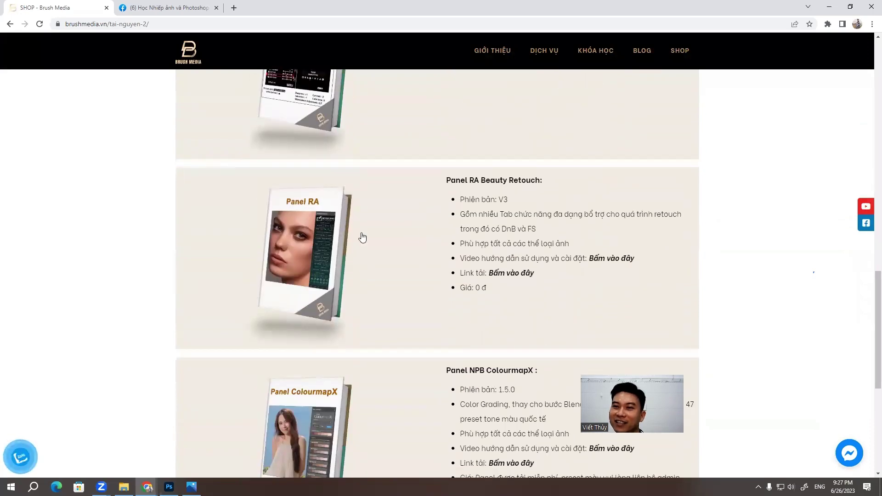
scroll(368, 238, "down", 2)
scroll(435, 242, "up", 5)
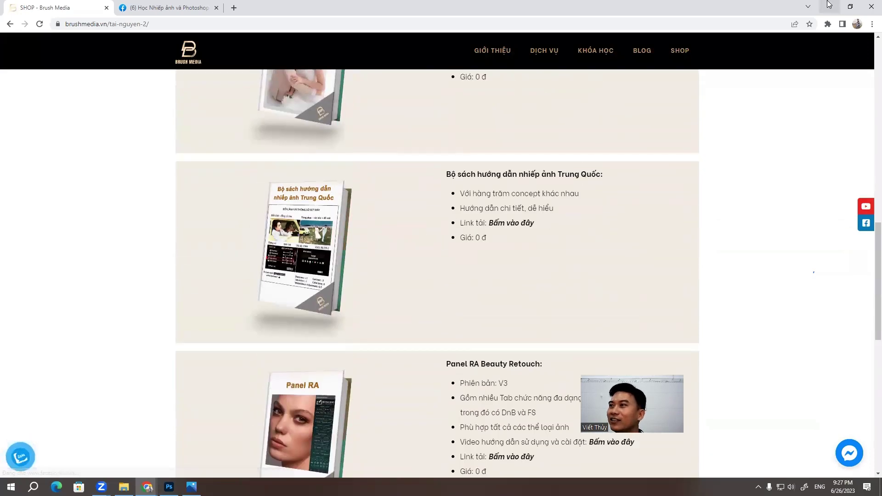
key("alt+Tab")
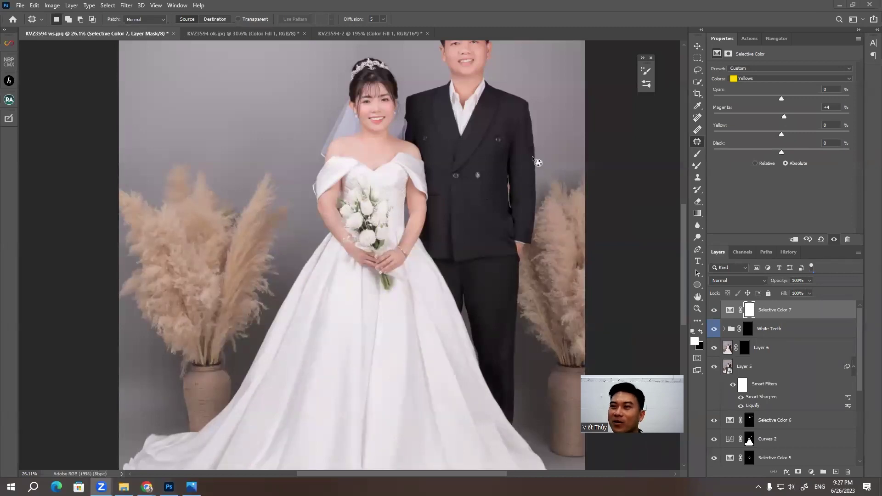
scroll(441, 250, "up", 1)
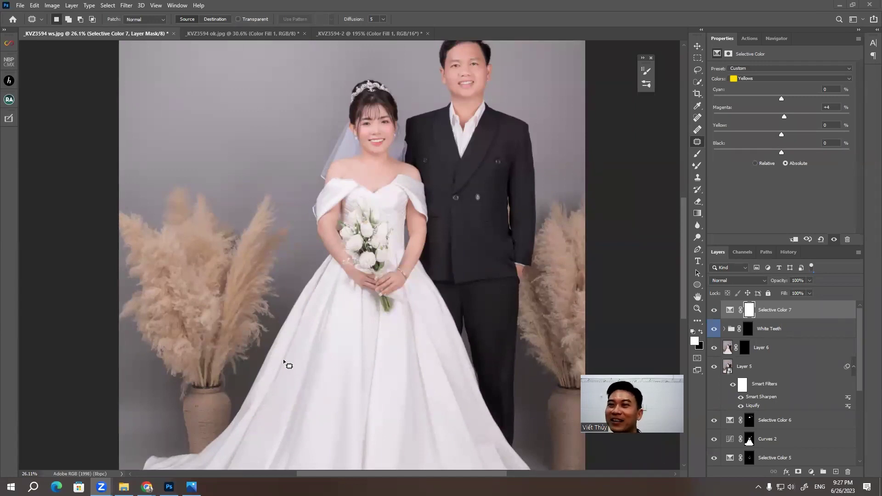
scroll(377, 170, "up", 3)
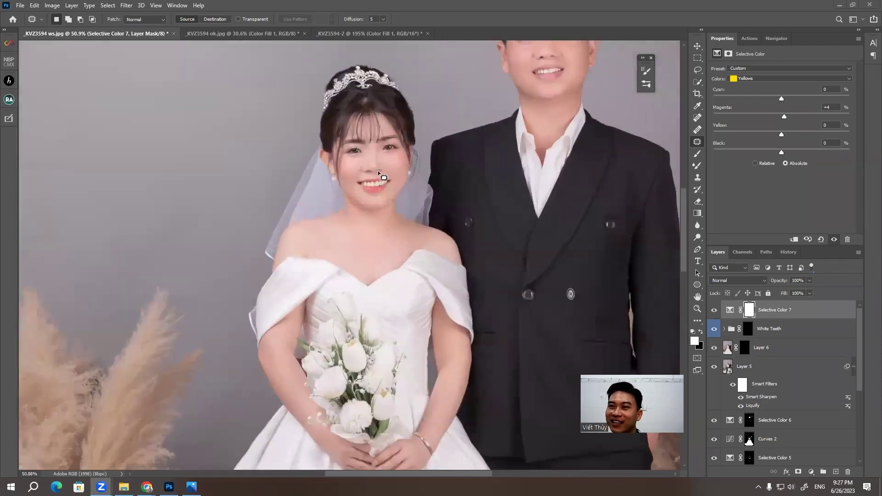
scroll(320, 192, "up", 2)
scroll(364, 147, "down", 4)
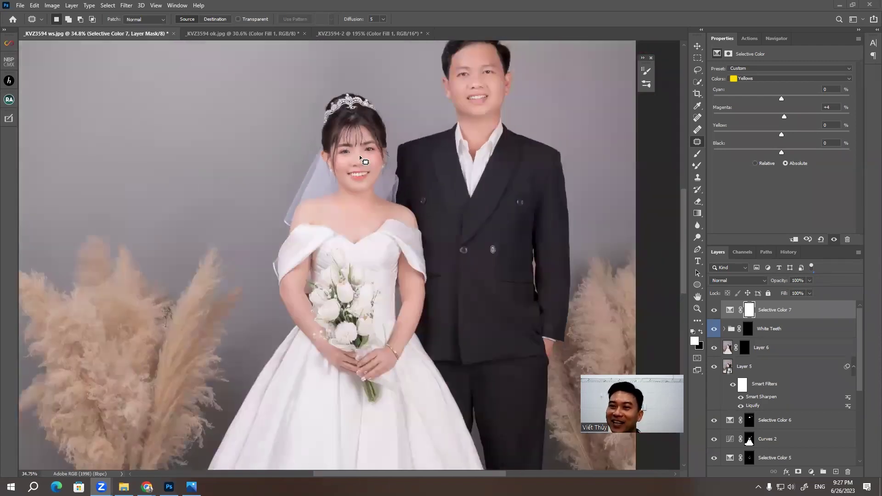
scroll(363, 263, "up", 1)
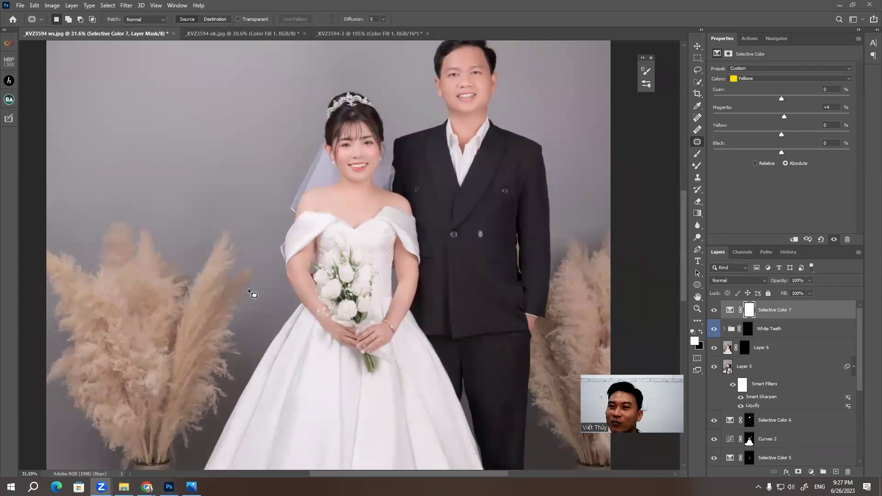
scroll(273, 277, "up", 3)
scroll(280, 271, "down", 2)
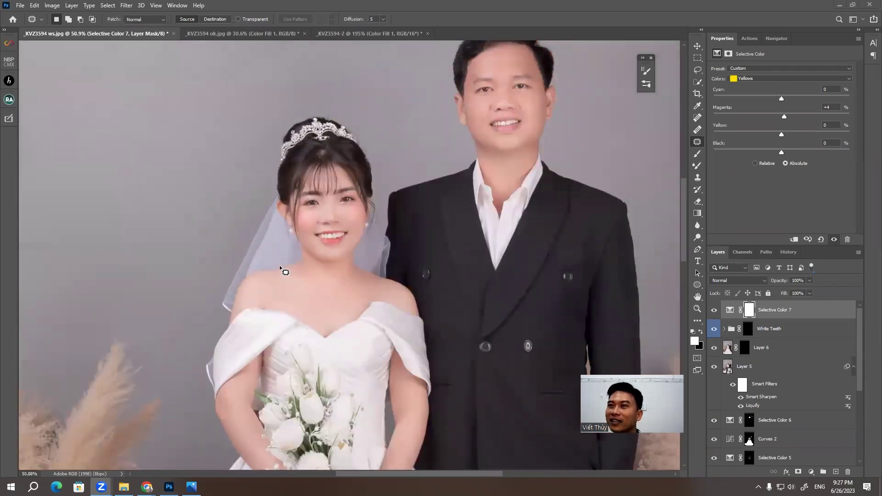
scroll(548, 93, "up", 4)
scroll(552, 95, "up", 3)
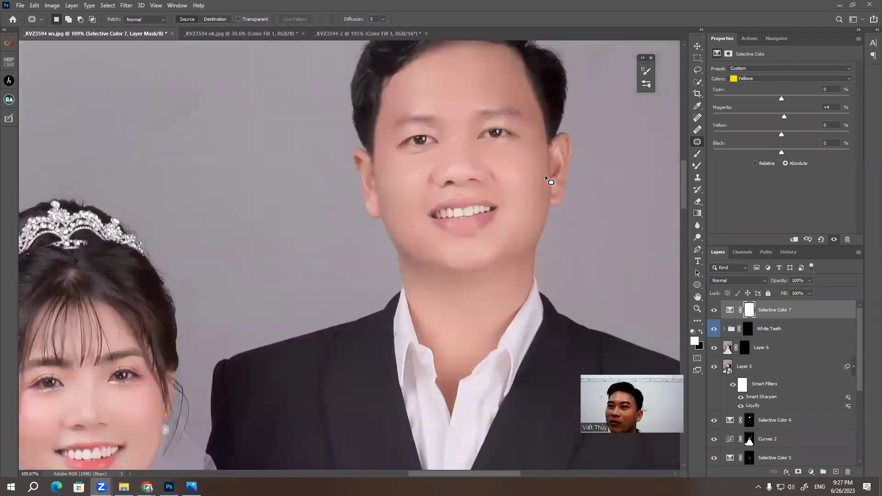
mouse_move(434, 272)
left_mouse_down()
mouse_move(459, 213)
mouse_move(435, 262)
left_mouse_up()
left_click_drag(407, 171, 418, 135)
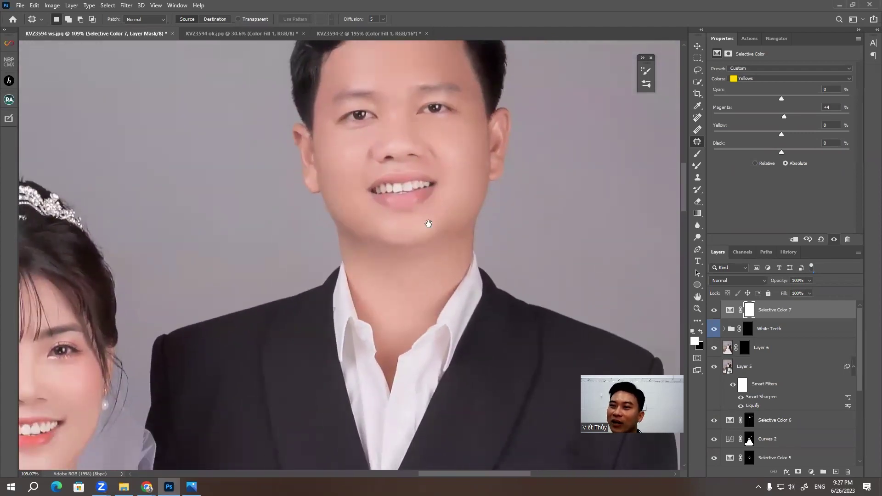
left_click_drag(436, 266, 404, 126)
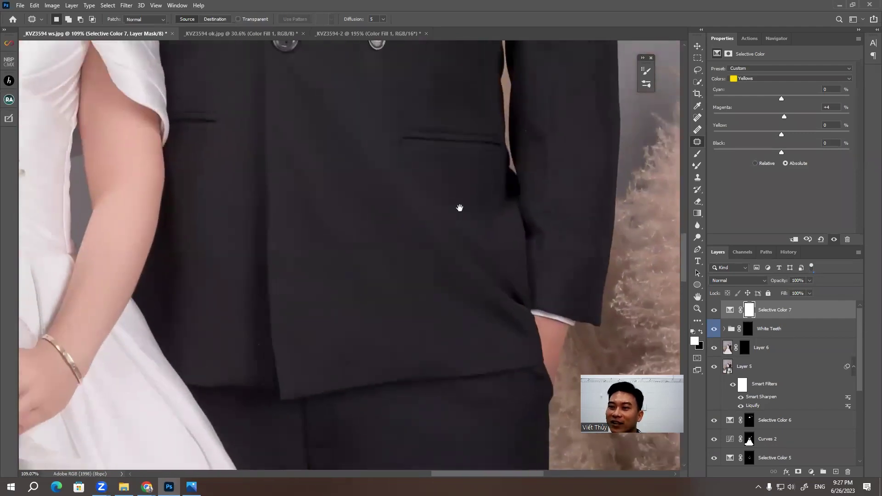
left_click_drag(459, 206, 482, 262)
left_click_drag(435, 199, 461, 232)
scroll(461, 231, "down", 3)
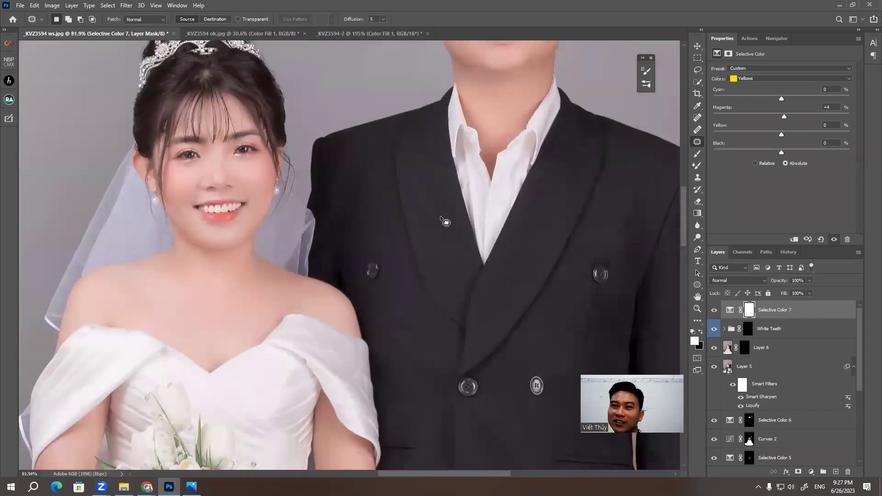
scroll(420, 189, "down", 1)
scroll(420, 189, "down", 1)
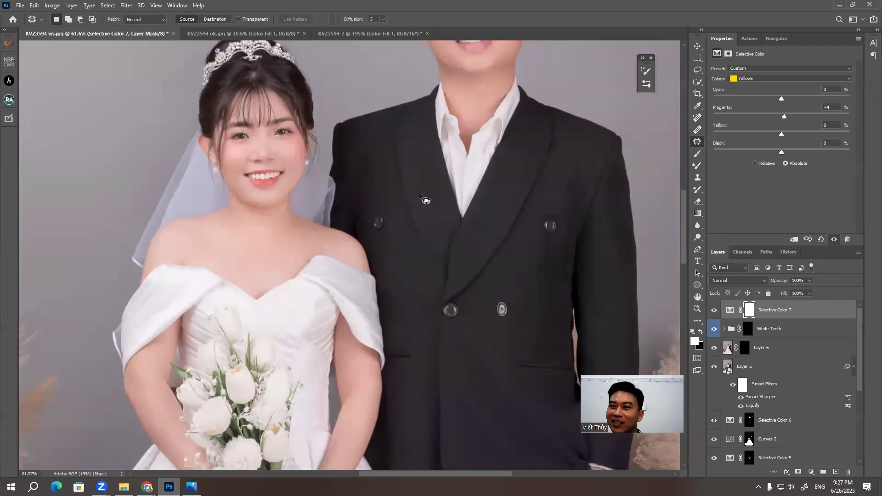
scroll(407, 188, "down", 2)
scroll(422, 189, "down", 1)
scroll(436, 187, "down", 1)
scroll(437, 186, "down", 1)
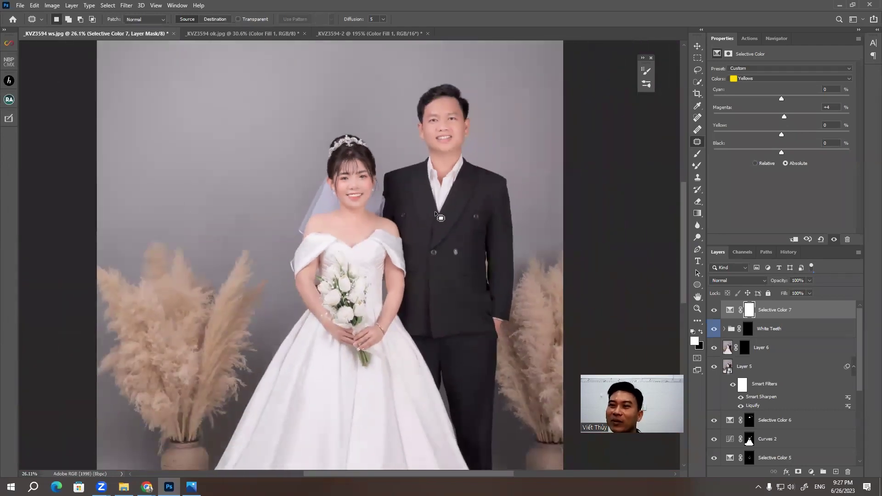
scroll(416, 161, "down", 2)
scroll(405, 170, "down", 1)
scroll(405, 170, "down", 1)
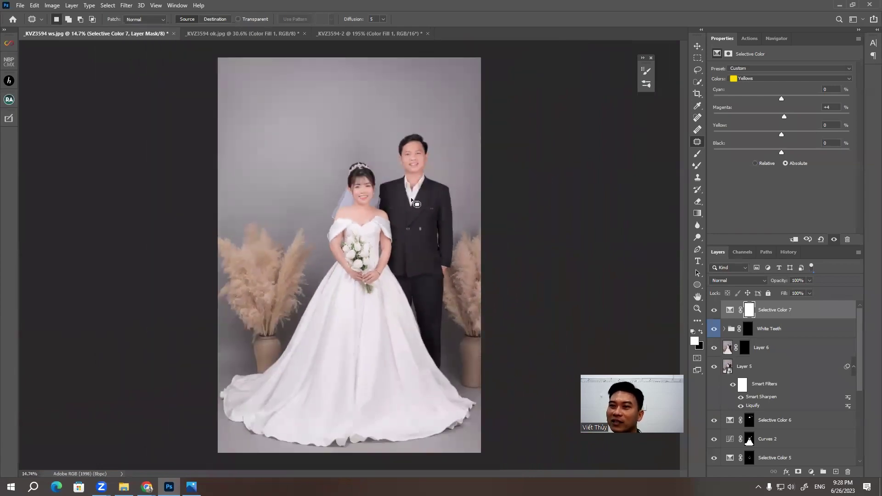
scroll(415, 203, "up", 1)
scroll(412, 138, "up", 1)
scroll(412, 142, "up", 1)
scroll(467, 137, "up", 1)
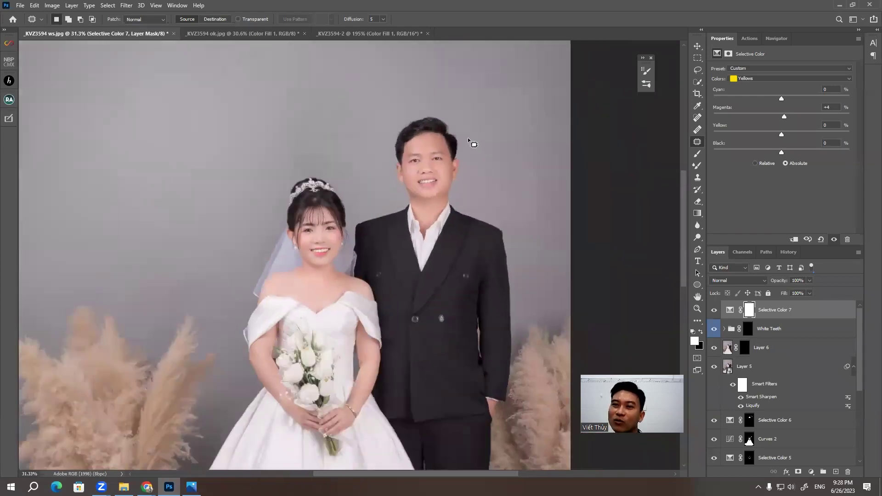
scroll(467, 137, "down", 2)
scroll(425, 181, "down", 2)
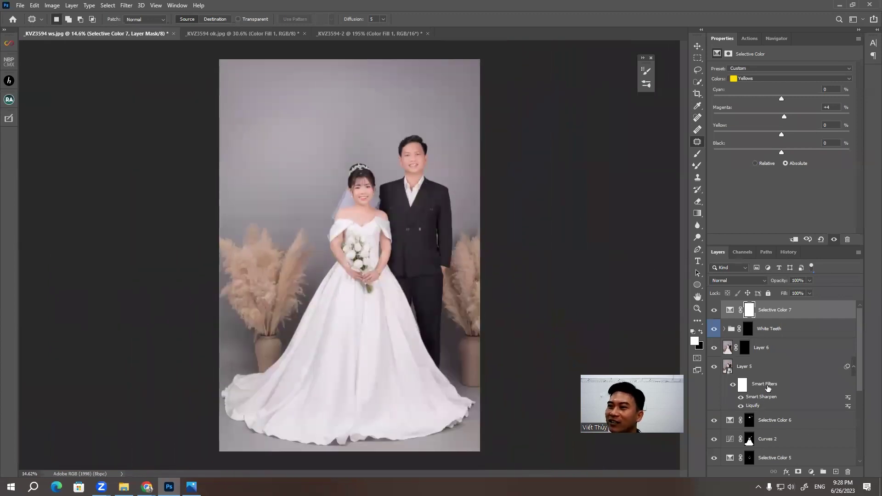
left_click(811, 472)
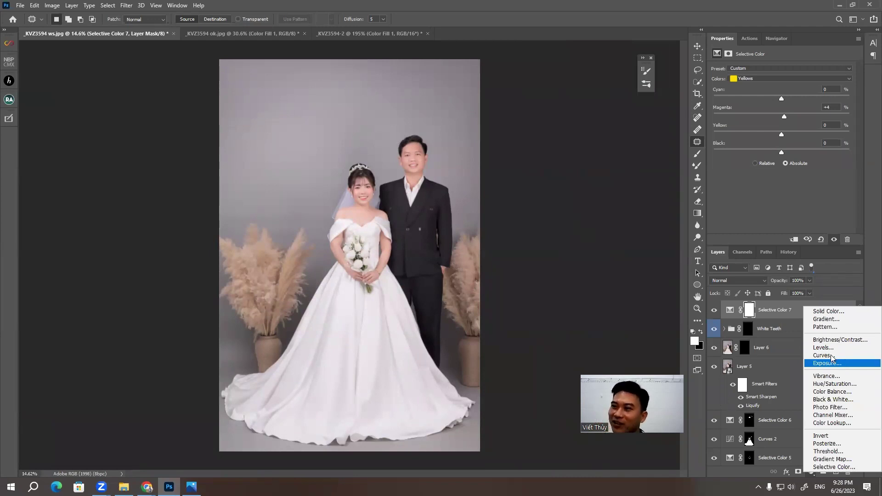
left_click(782, 313)
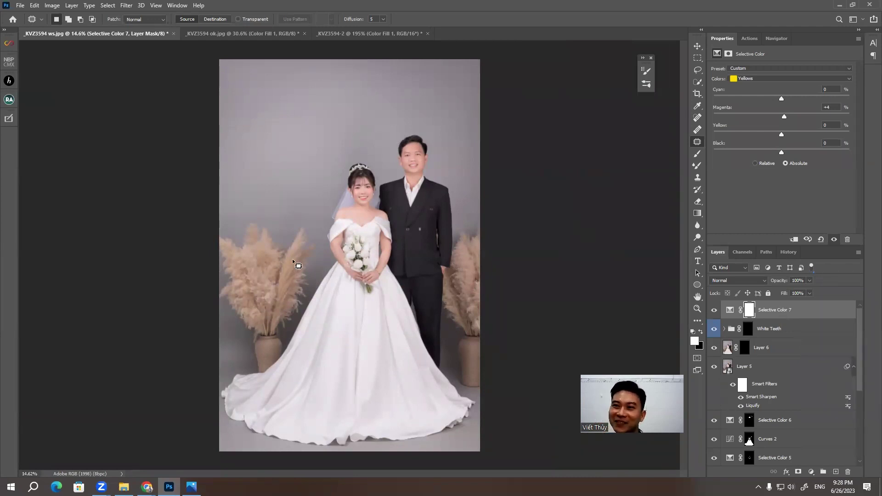
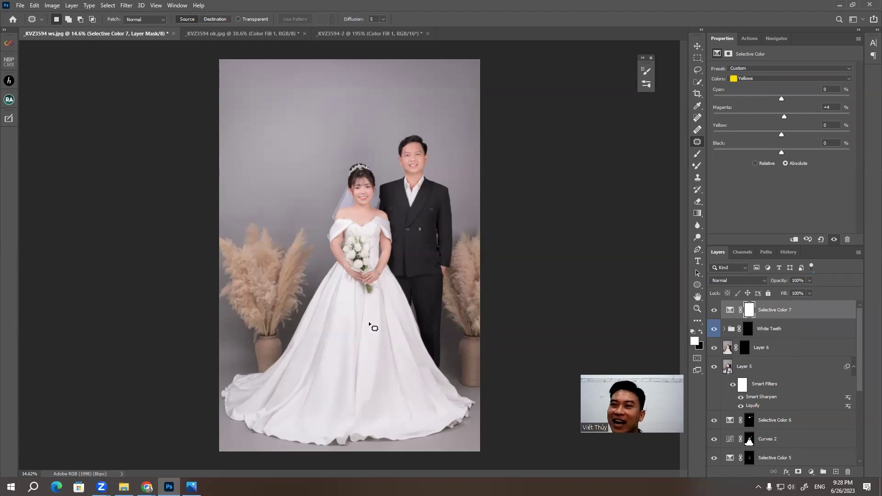
Hide the grey Color Fill 1 layer in the _KVZ3594-2 version of the portrait
scroll(381, 193, "up", 5)
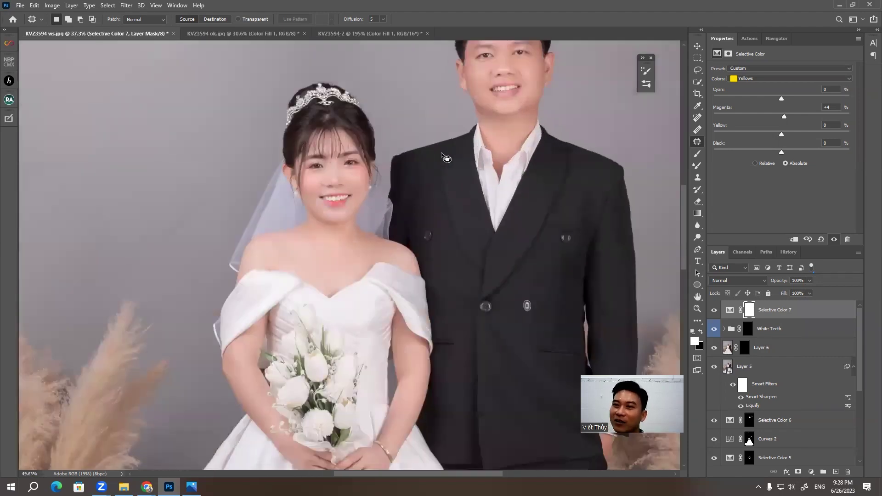
scroll(395, 184, "up", 2)
scroll(322, 202, "up", 2)
scroll(303, 198, "up", 2)
scroll(305, 203, "up", 2)
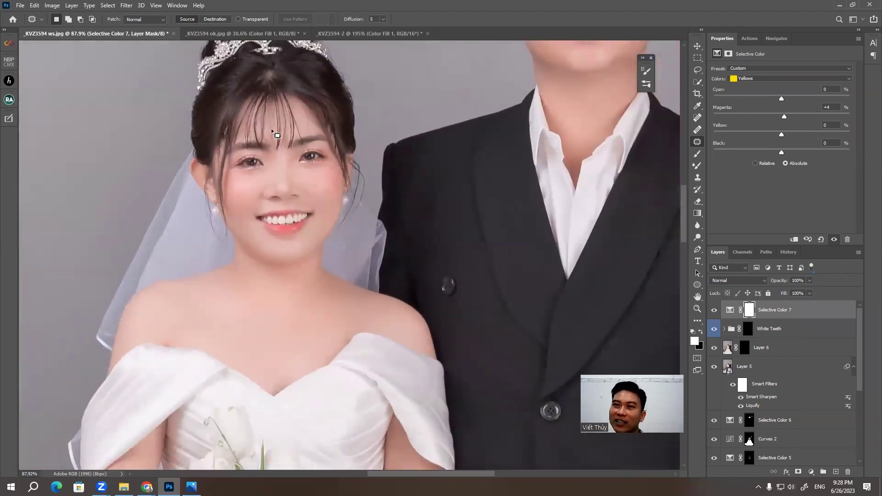
left_click(329, 34)
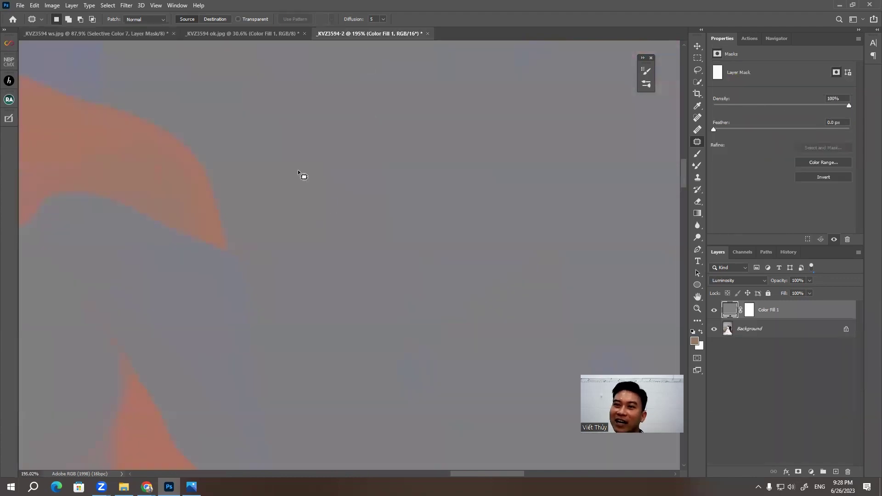
left_click(714, 310)
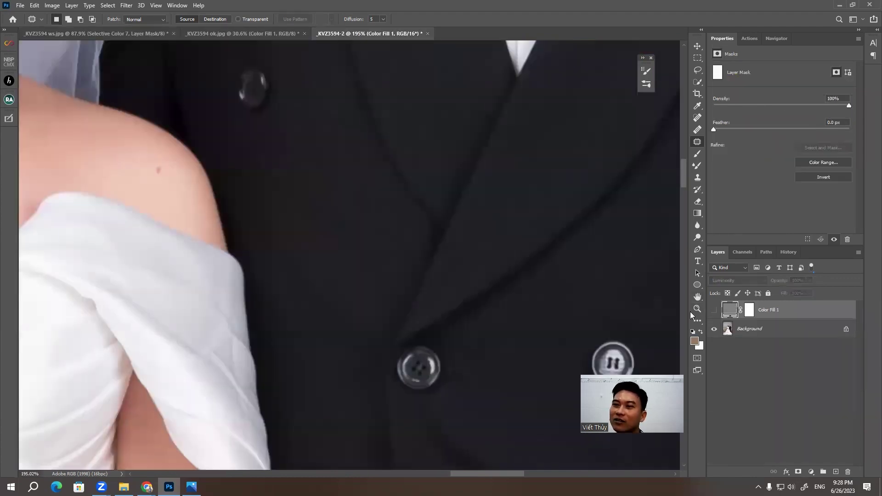
scroll(532, 281, "down", 2)
scroll(533, 280, "down", 2)
Hide the Color Fill 1 layer in the _KVZ3594 ok.jpg version too
left_click(242, 33)
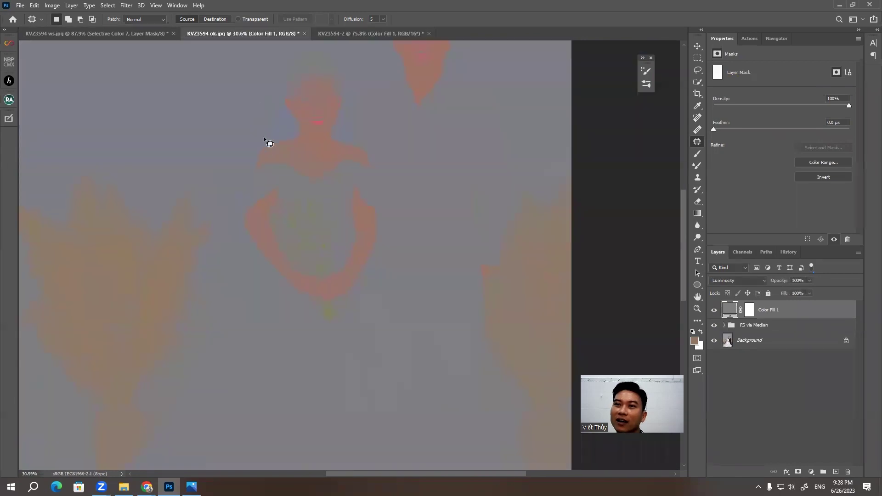
left_click(714, 310)
scroll(356, 120, "up", 2)
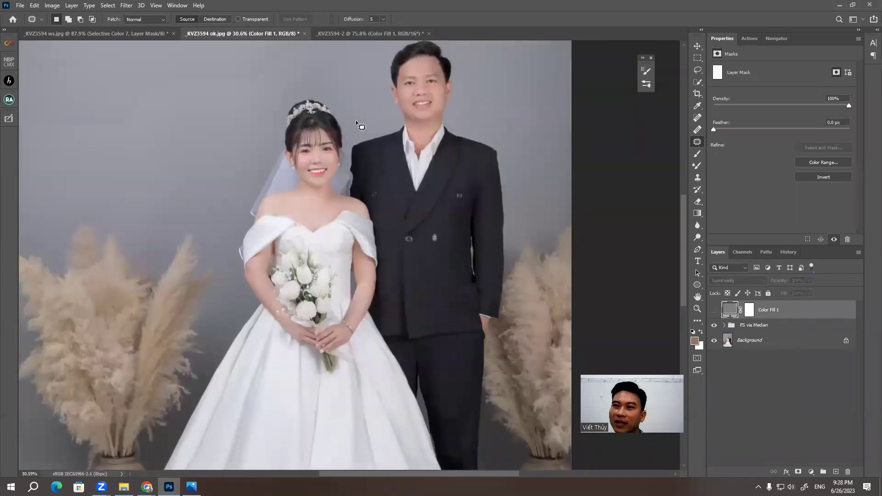
scroll(350, 114, "up", 3)
scroll(256, 222, "up", 2)
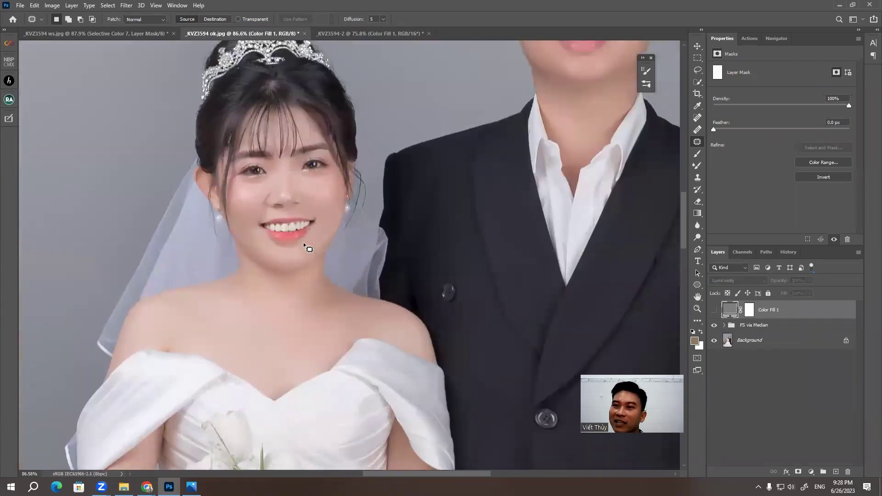
Delete Color Fill 1 and add a Selective Color layer with Yellows cyan nudged slightly negative
key("Delete")
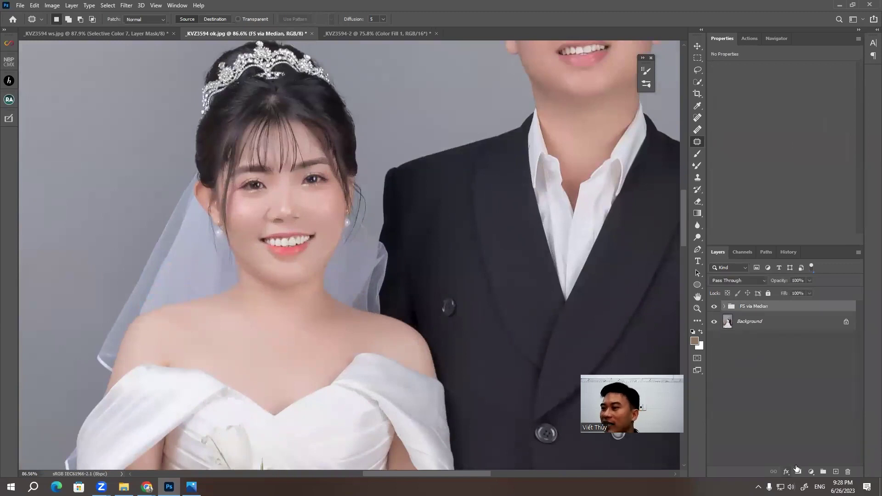
left_click(811, 472)
left_click(834, 464)
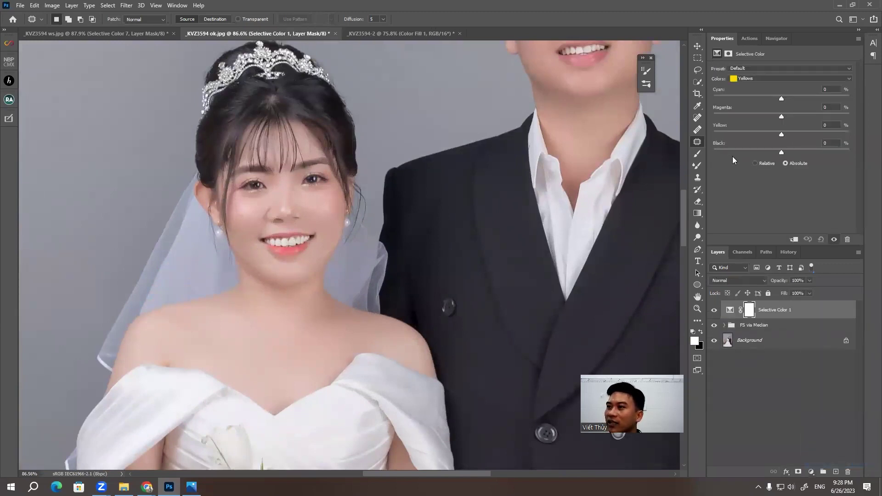
scroll(578, 164, "up", 1)
scroll(578, 164, "up", 2)
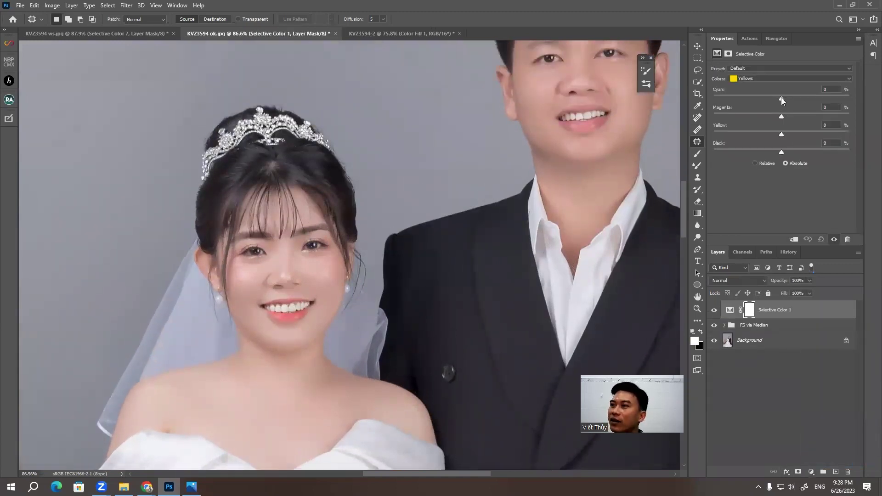
left_click_drag(781, 99, 780, 98)
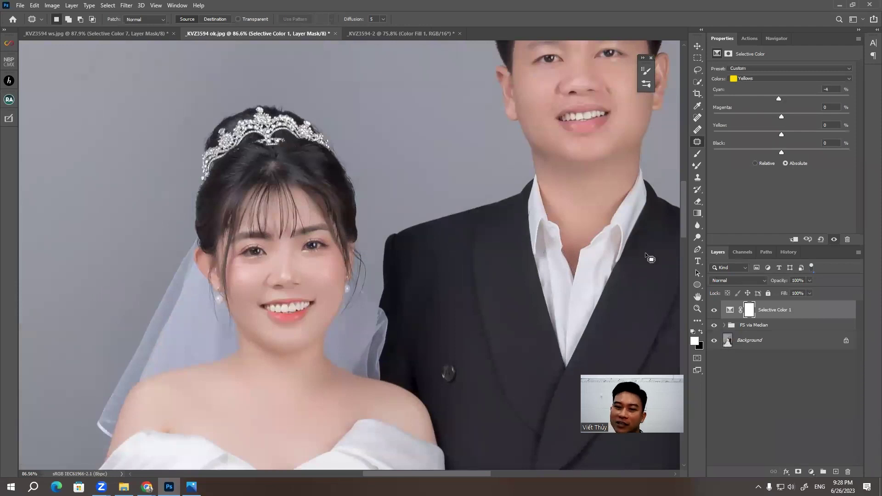
key("alt+Tab")
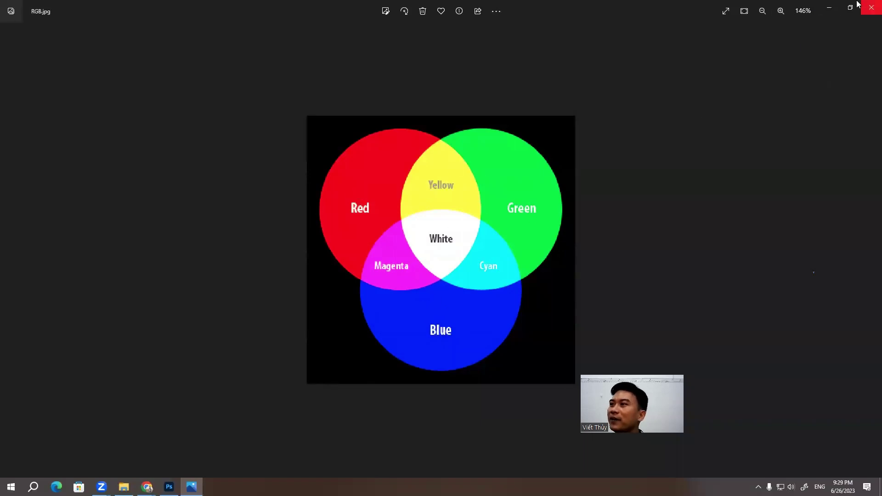
Minimize the Photos window showing RGB.jpg to return to the Photoshop portrait
left_click(829, 7)
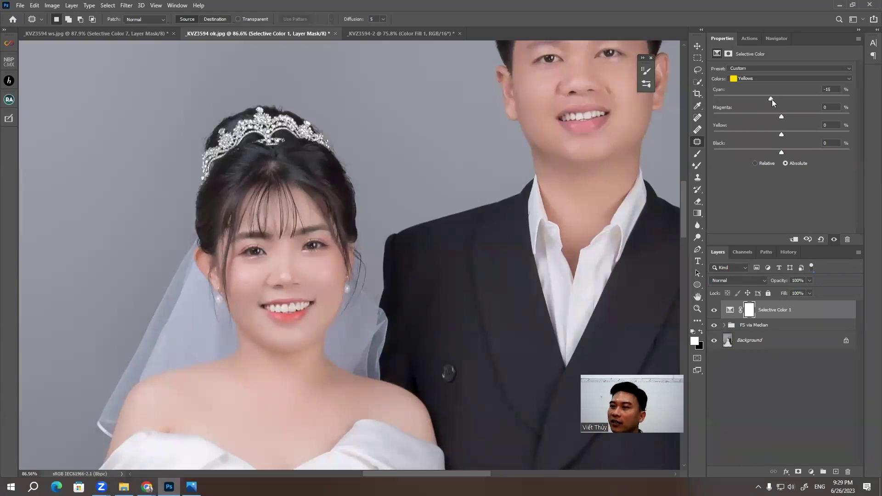
Raise Yellows yellow to +9, then set Reds to cyan −11, yellow +5, black +5
left_click_drag(781, 135, 787, 135)
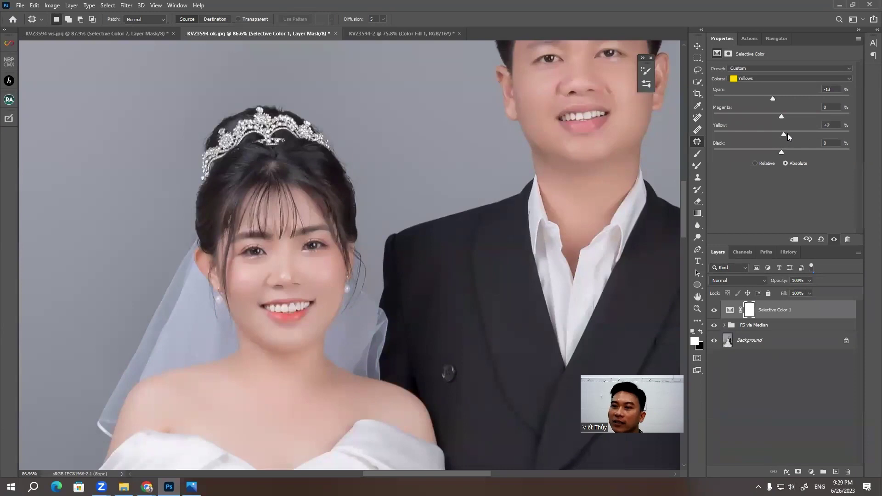
left_click(745, 79)
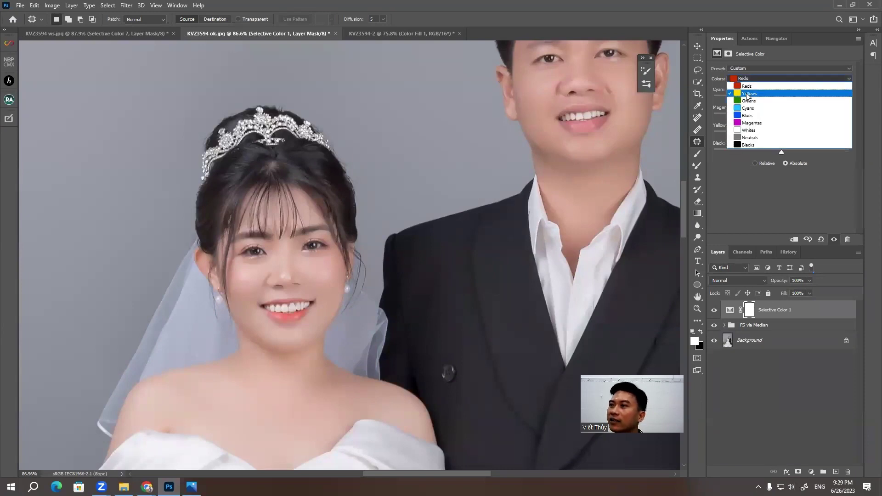
left_click(758, 79)
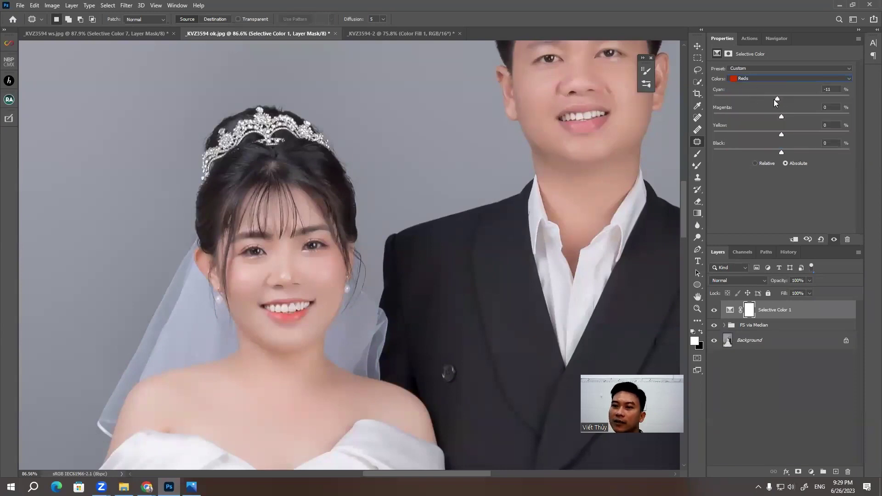
left_click_drag(784, 134, 783, 133)
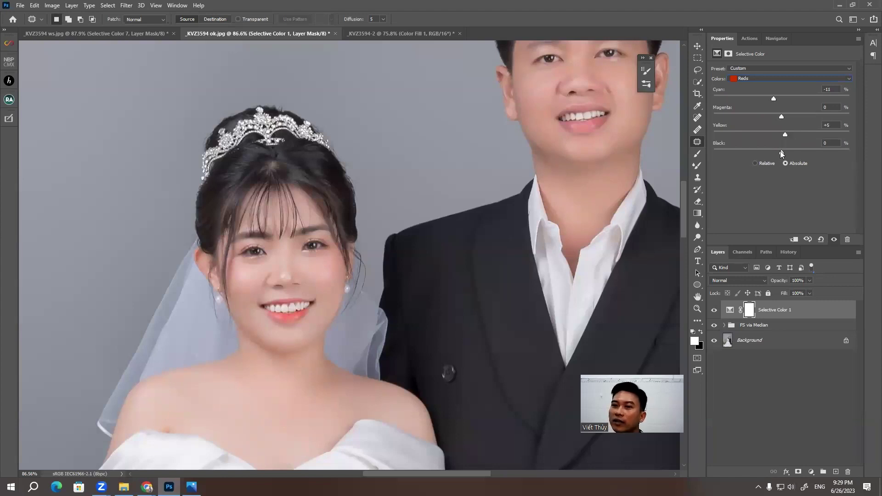
left_click_drag(780, 152, 786, 152)
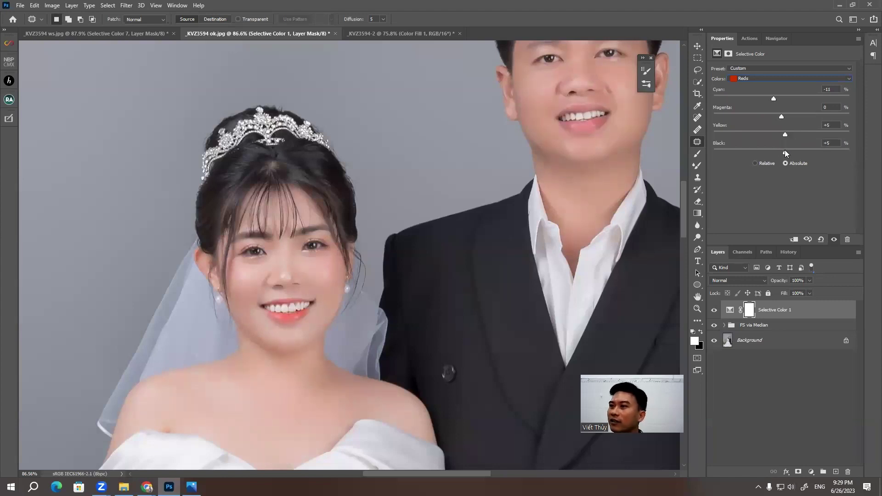
Switch Selective Color back to Yellows and deselect the layer to view the portrait
left_click(757, 81)
left_click(753, 93)
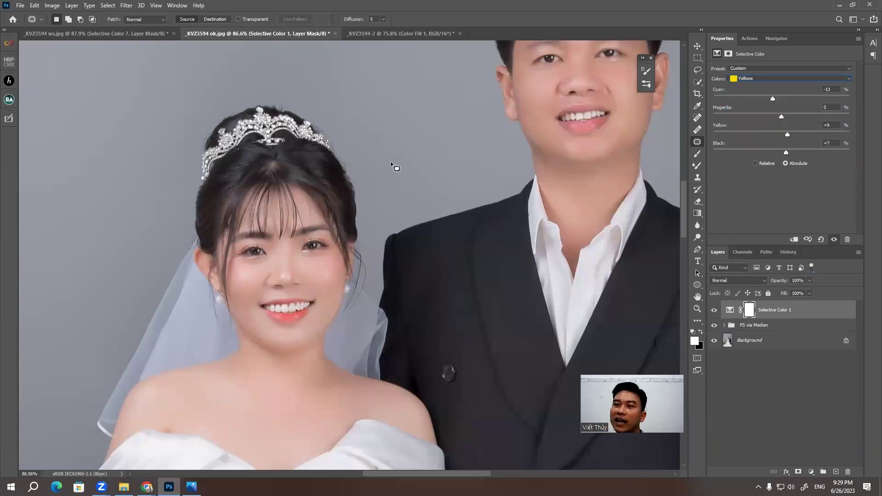
left_click(780, 379)
scroll(272, 145, "down", 5)
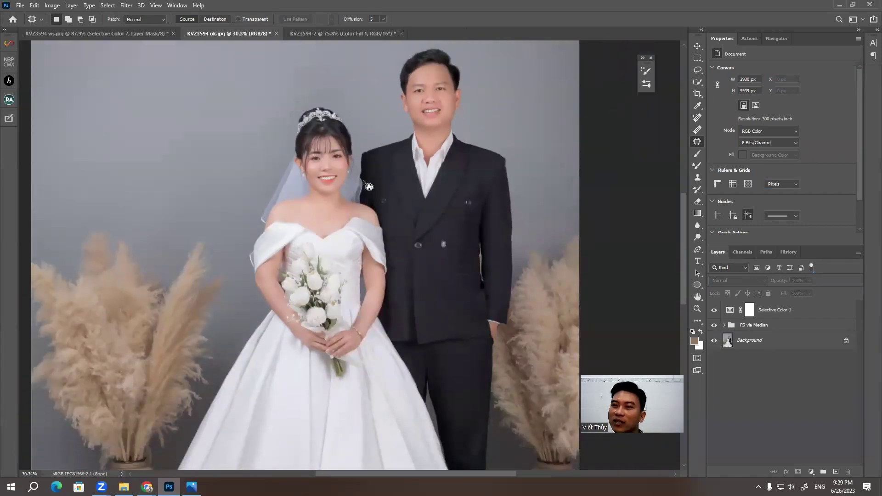
scroll(357, 214, "down", 2)
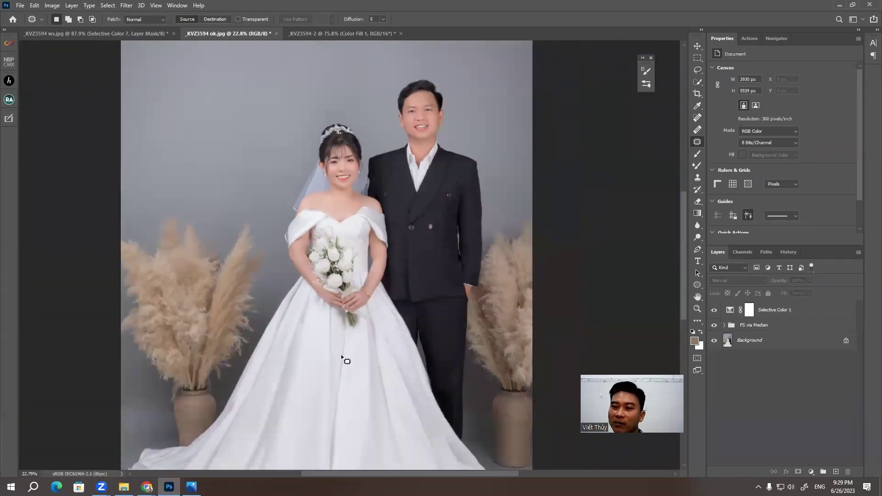
scroll(398, 321, "down", 1)
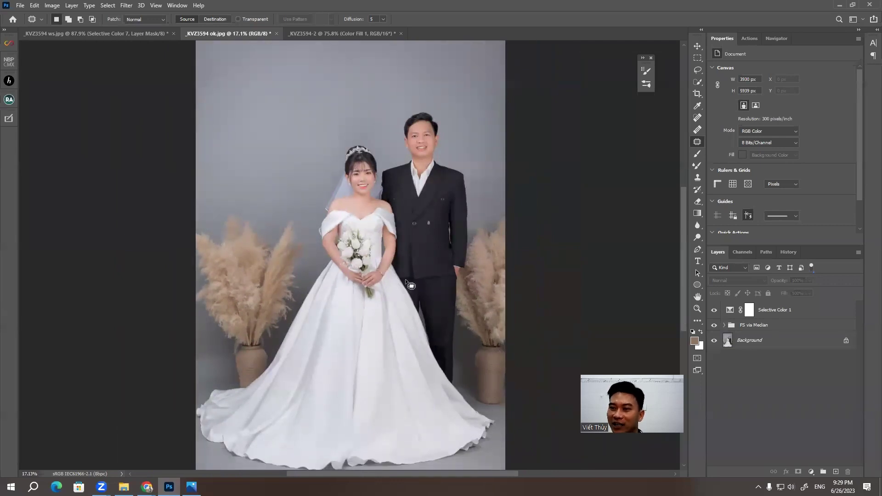
scroll(618, 278, "up", 1)
Reselect the Selective Color 1 layer and zoom into the portrait
left_click(791, 311)
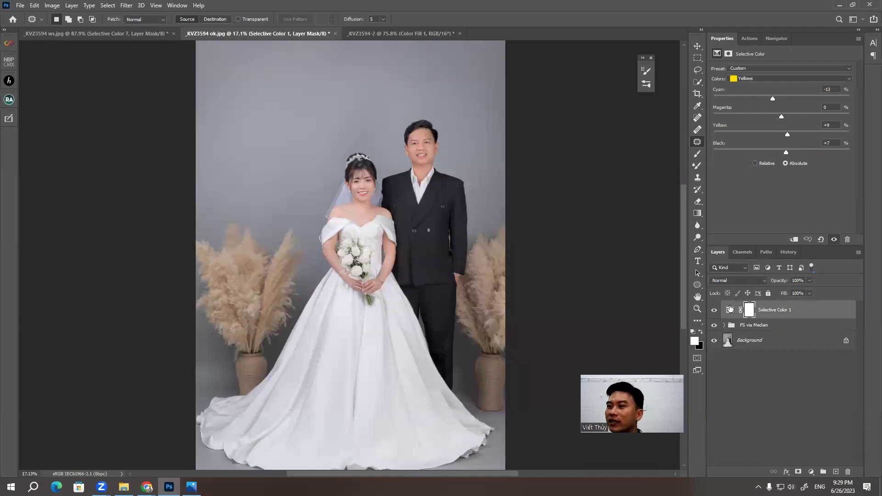
scroll(307, 187, "up", 3)
scroll(152, 181, "up", 3)
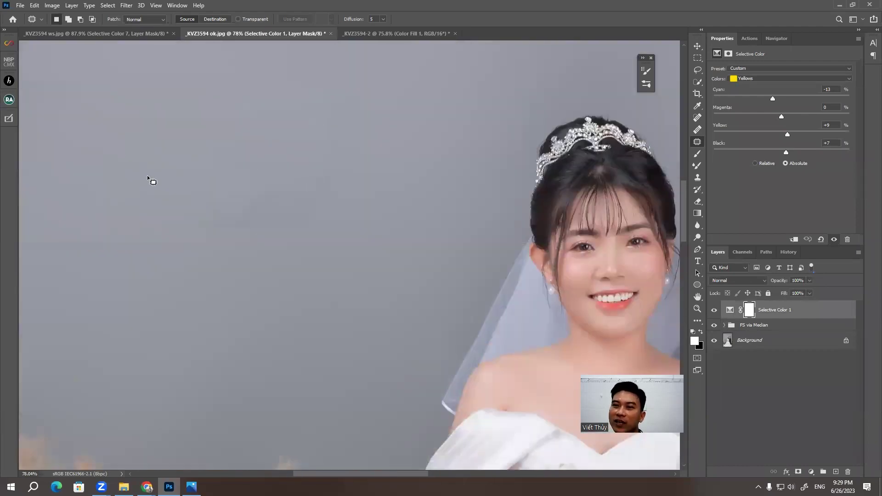
scroll(151, 181, "up", 5)
scroll(148, 179, "up", 5)
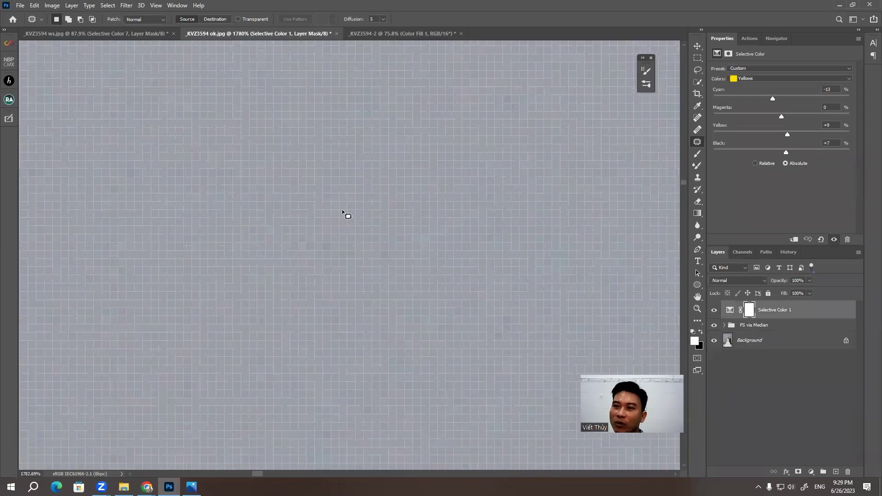
scroll(347, 213, "up", 2)
scroll(350, 211, "up", 2)
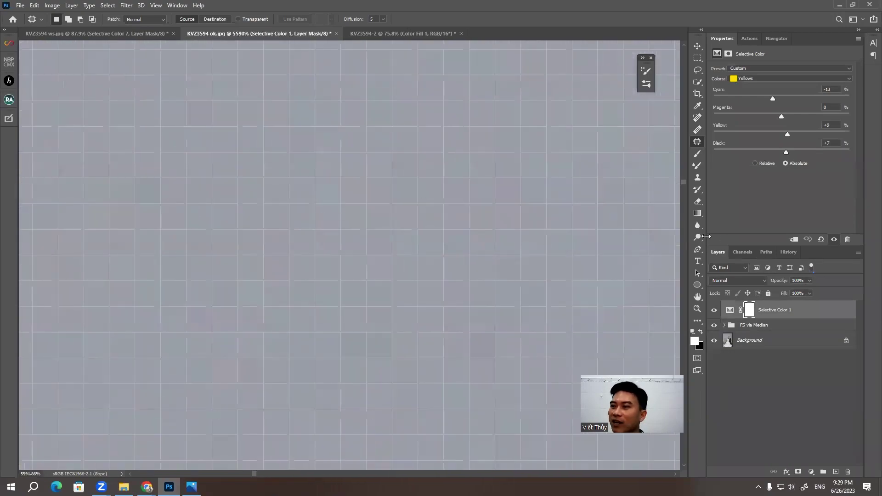
Set the brush size to 1 px, then zoom out to about 12.8% to show the whole image
left_click(696, 156)
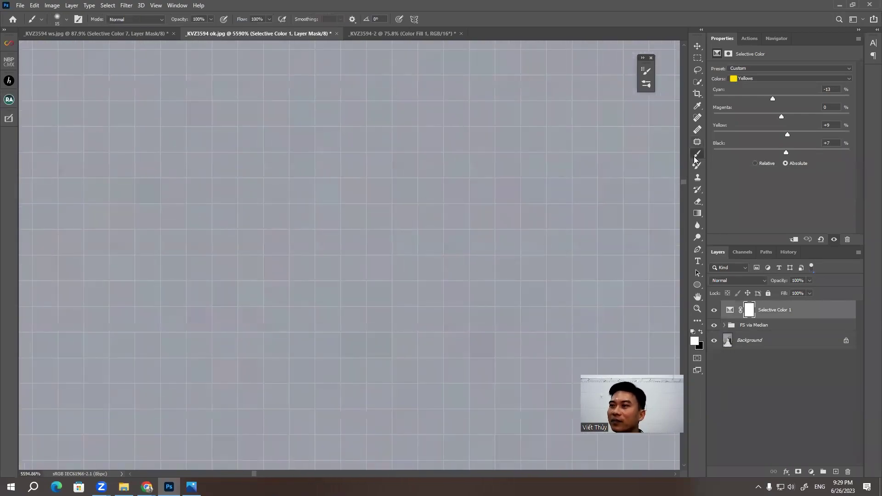
left_click(66, 19)
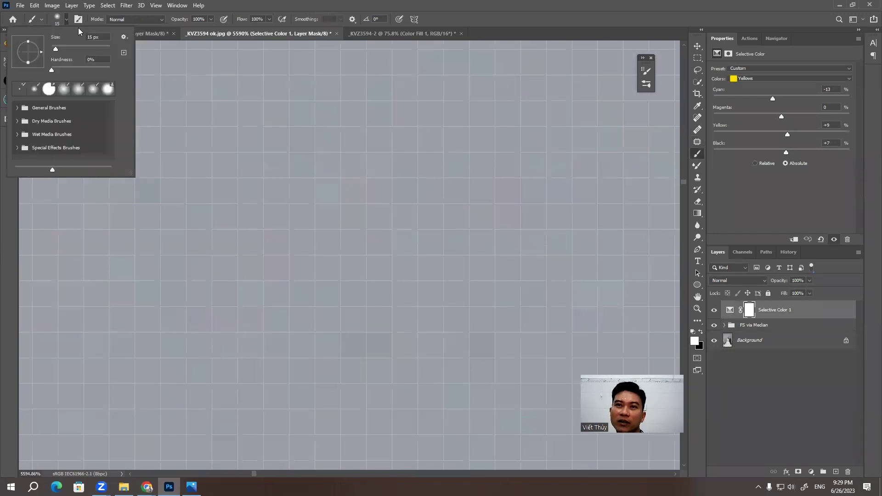
left_click_drag(60, 49, 52, 49)
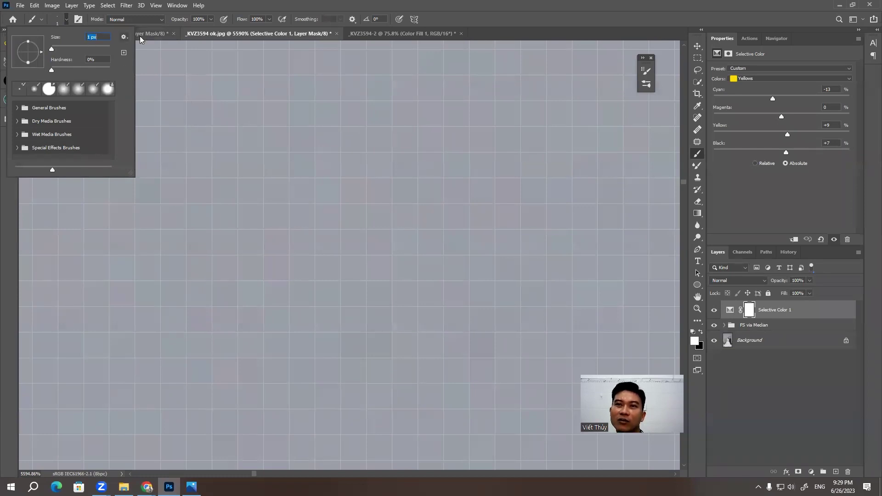
key("Return")
scroll(272, 155, "down", 2)
scroll(279, 167, "down", 2)
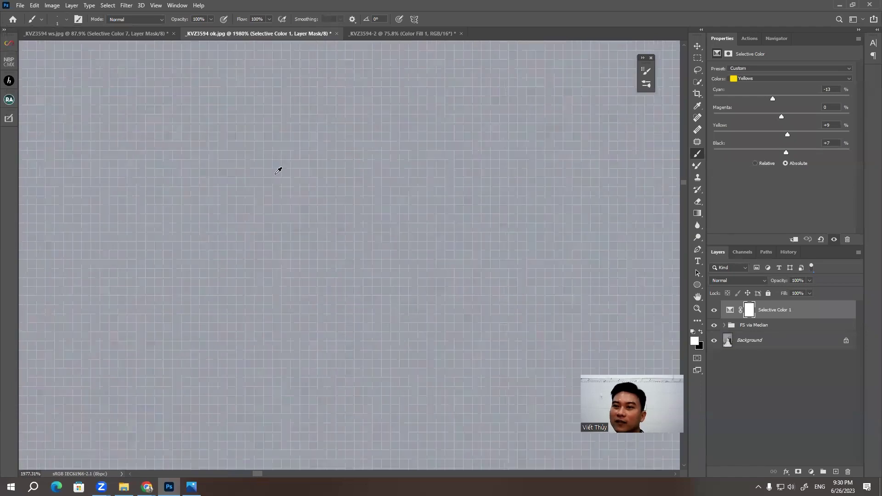
scroll(346, 188, "down", 2)
scroll(358, 193, "down", 3)
scroll(299, 201, "down", 3)
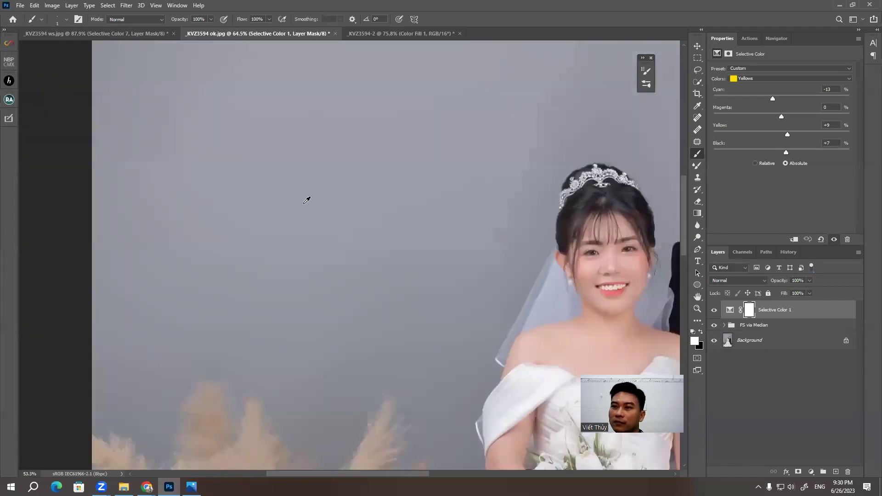
scroll(267, 183, "down", 2)
scroll(271, 182, "down", 2)
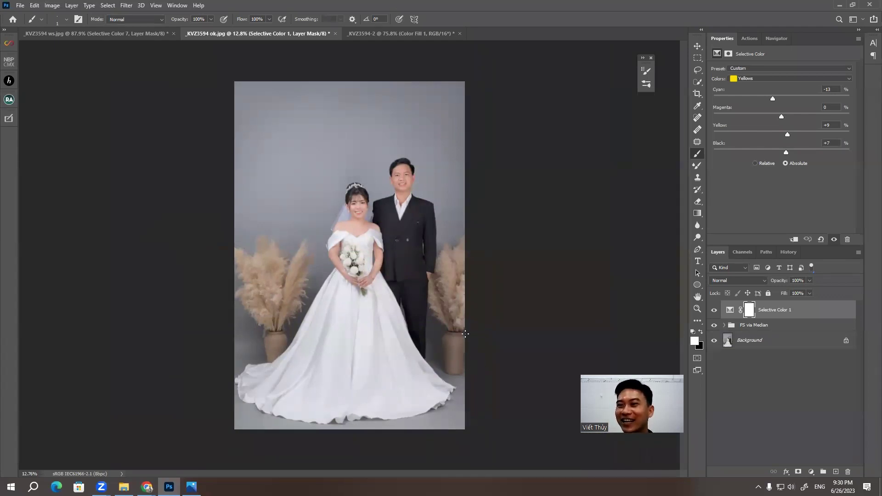
Show the _KVZ3594-2 document and zoom around the couple to compare it
left_click(399, 34)
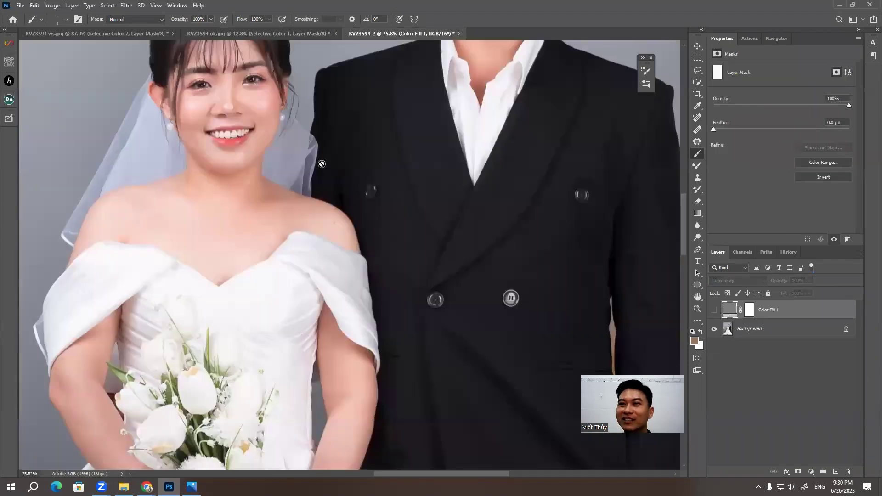
scroll(305, 187, "down", 1)
scroll(262, 189, "down", 1)
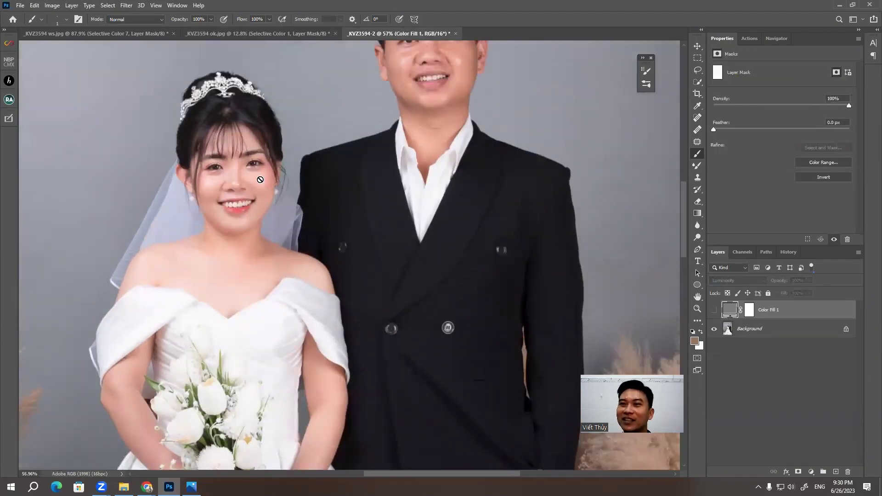
scroll(321, 137, "down", 1)
scroll(395, 65, "down", 1)
scroll(350, 106, "up", 3)
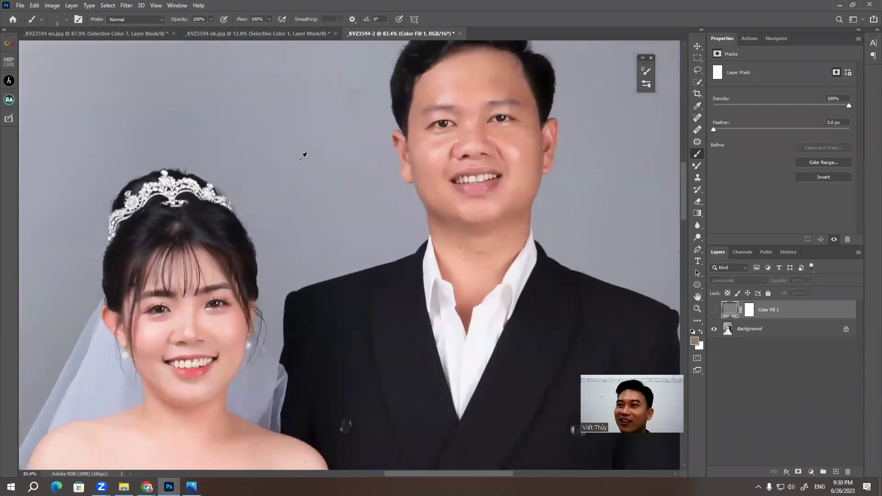
scroll(361, 167, "down", 1)
scroll(368, 168, "down", 1)
scroll(382, 167, "down", 1)
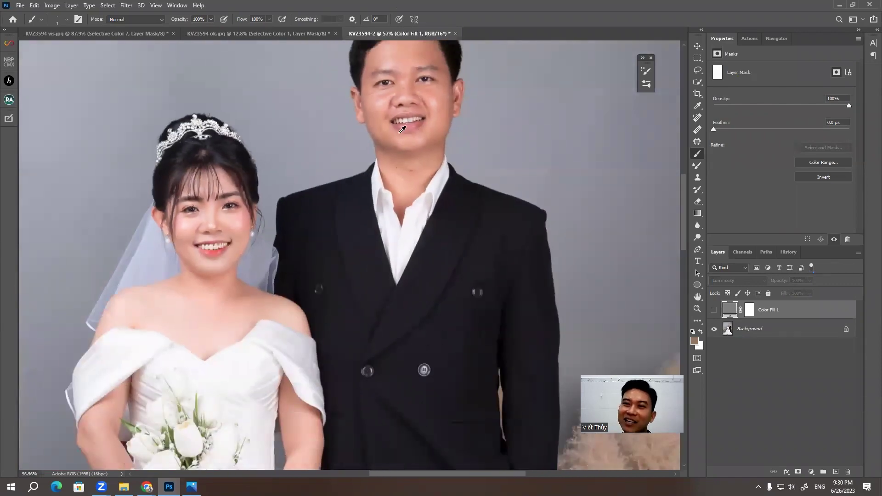
scroll(390, 167, "down", 1)
scroll(390, 168, "down", 2)
scroll(344, 242, "down", 3)
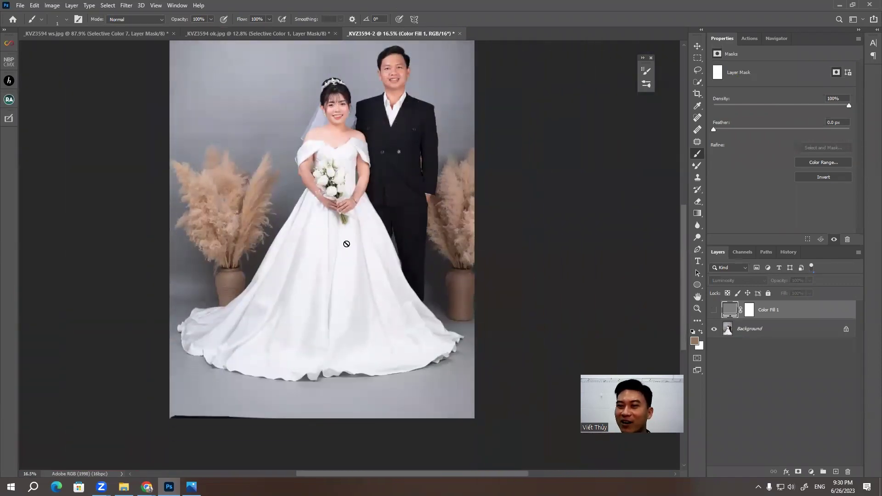
scroll(344, 242, "up", 2)
scroll(337, 243, "up", 1)
scroll(331, 243, "up", 1)
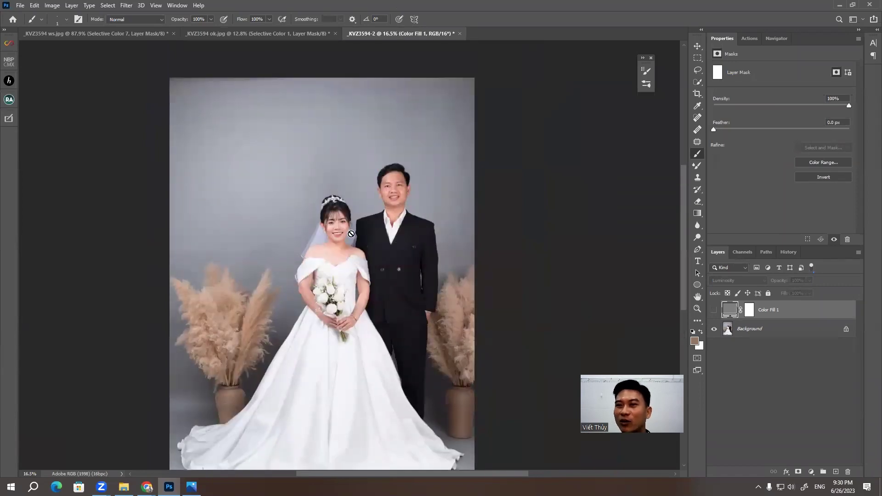
scroll(325, 244, "up", 2)
scroll(326, 244, "up", 1)
scroll(340, 229, "down", 2)
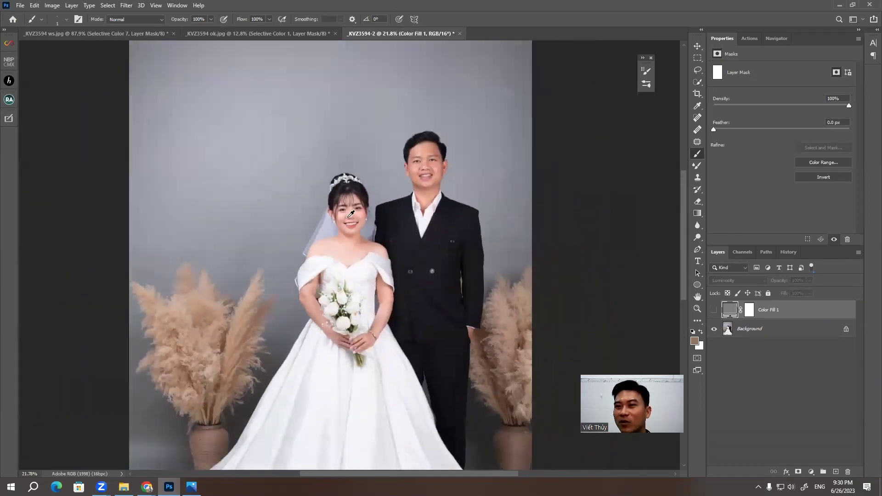
scroll(347, 222, "down", 1)
scroll(349, 224, "down", 1)
scroll(350, 229, "down", 1)
scroll(353, 227, "down", 1)
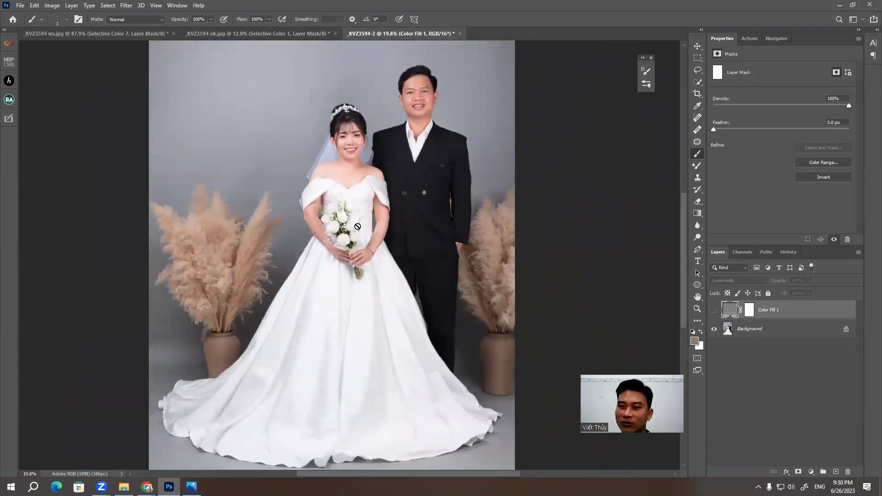
scroll(357, 234, "down", 1)
scroll(356, 235, "down", 1)
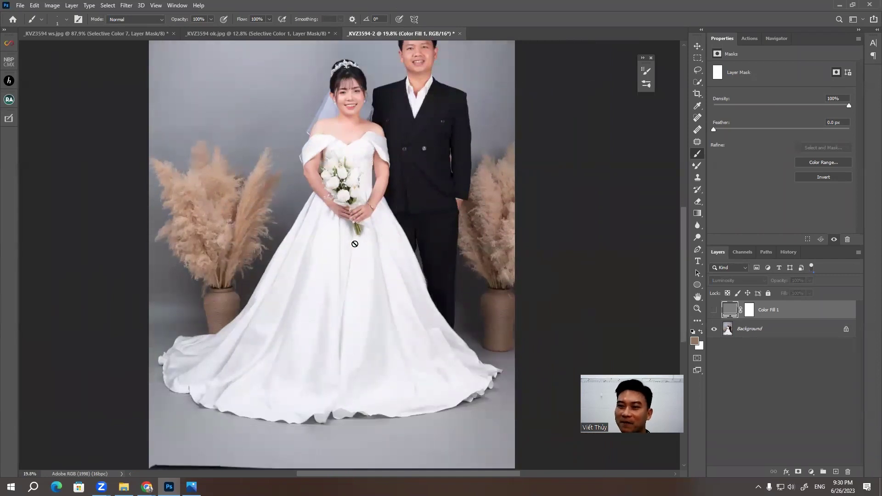
scroll(354, 298, "down", 1)
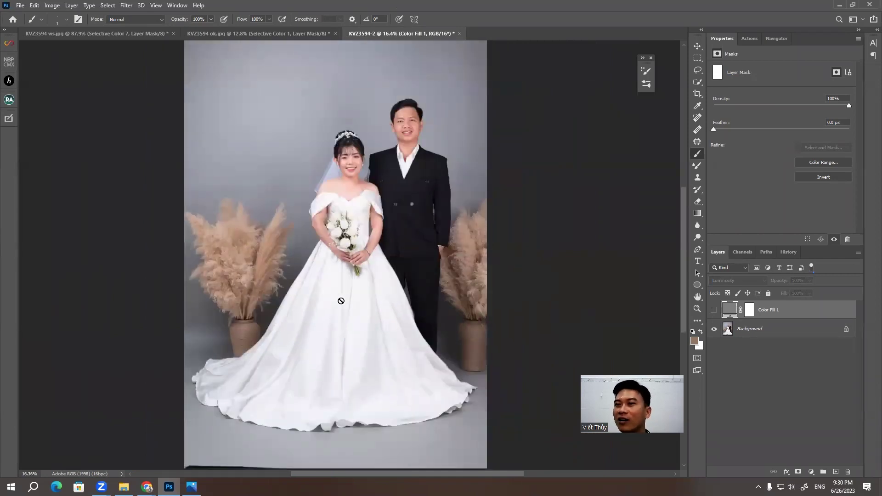
scroll(343, 297, "up", 1)
scroll(315, 294, "up", 1)
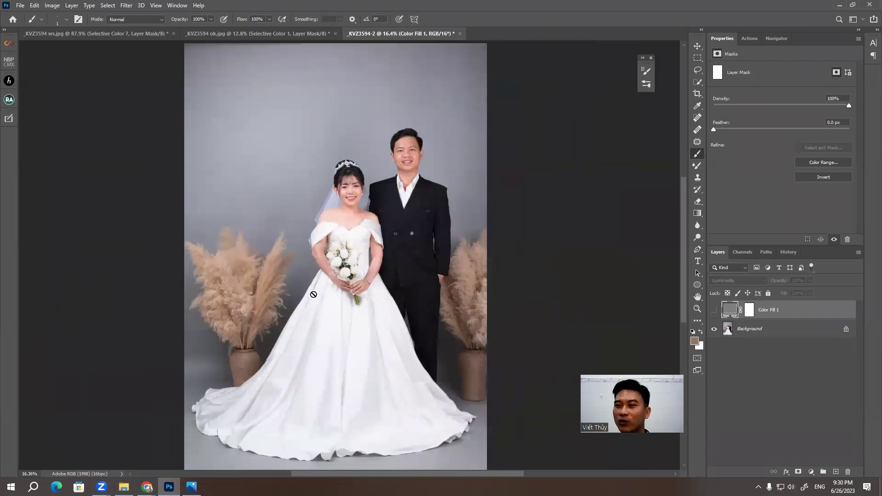
scroll(317, 289, "up", 1)
scroll(328, 276, "up", 1)
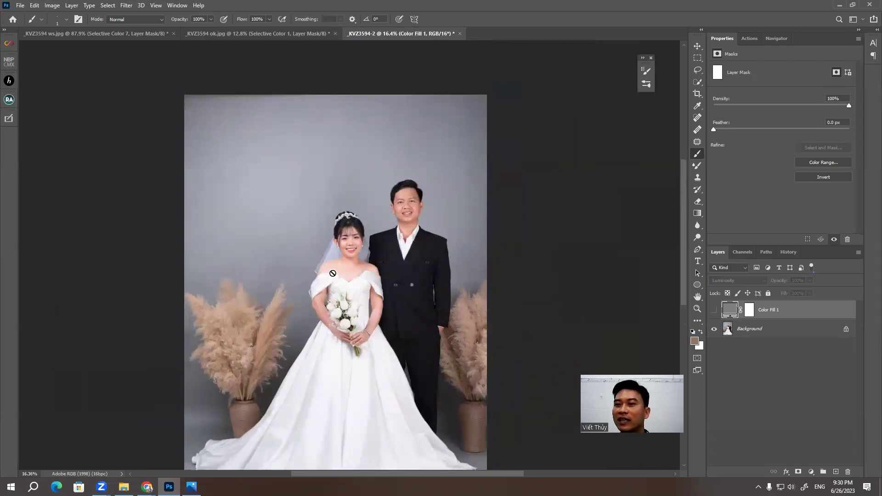
scroll(376, 252, "down", 1)
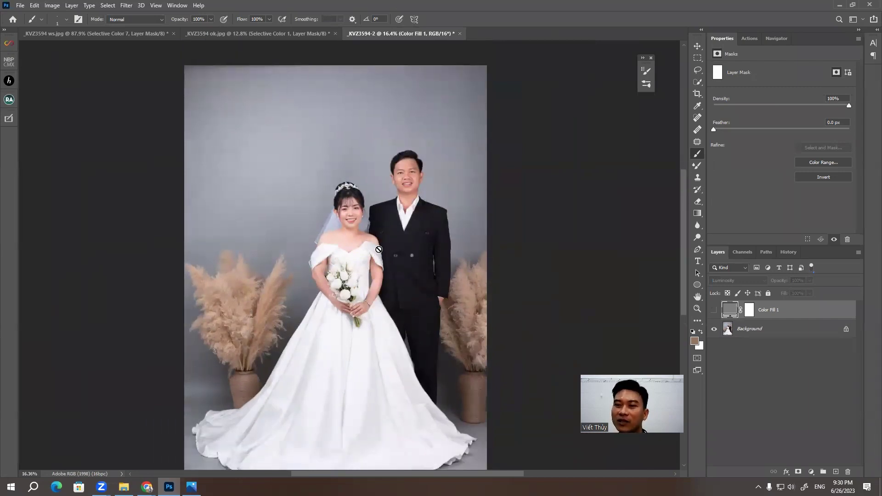
scroll(384, 246, "down", 1)
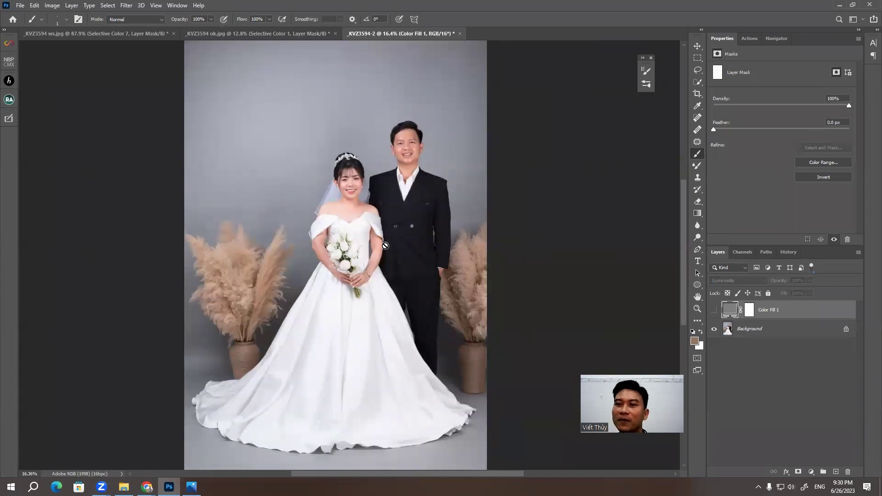
mouse_move(147, 486)
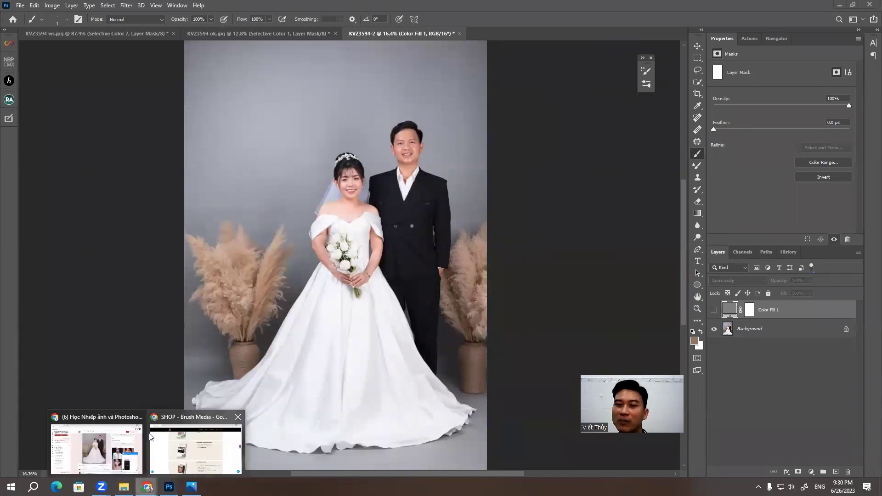
In Chrome, open KHÓA HỌC ONLINE and scroll through its before-and-after retouch samples
left_click(193, 445)
mouse_move(595, 50)
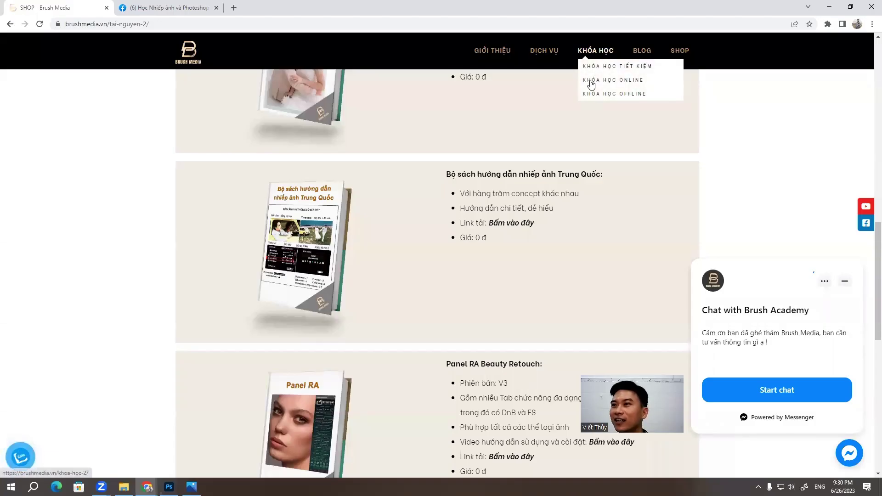
left_click(591, 85)
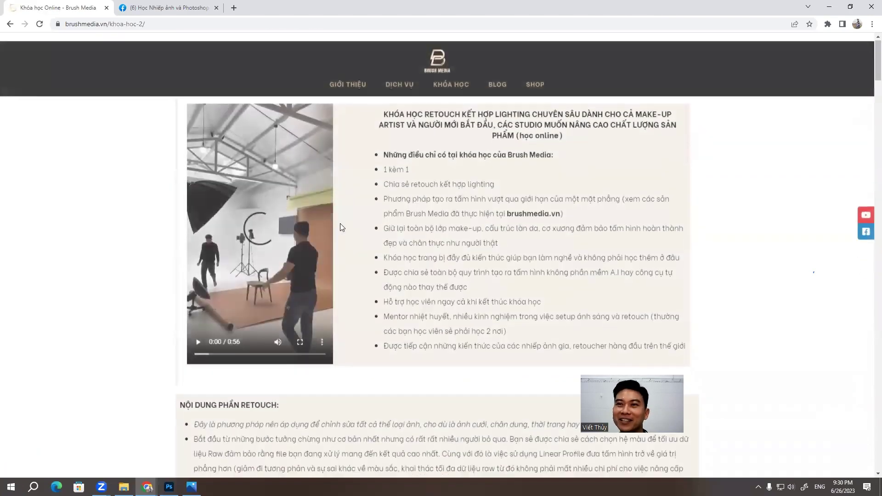
scroll(342, 226, "down", 4)
scroll(345, 225, "down", 5)
scroll(348, 222, "down", 5)
scroll(395, 226, "down", 7)
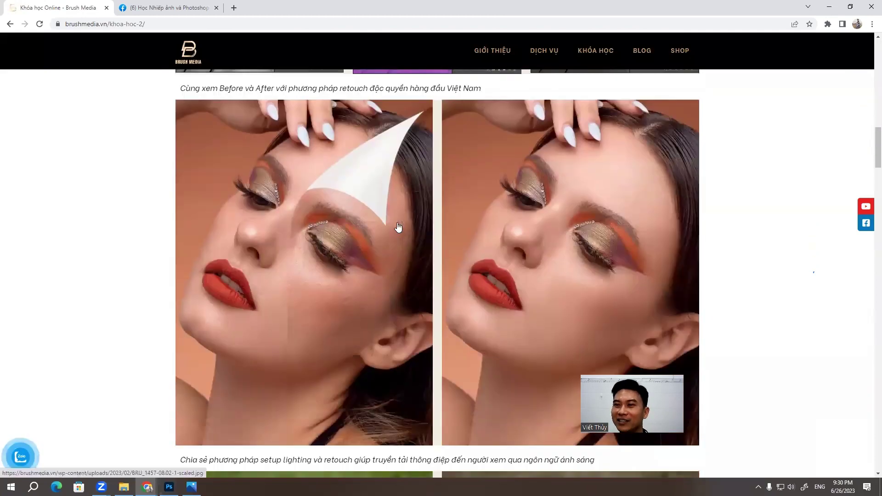
scroll(398, 226, "down", 2)
scroll(388, 248, "down", 3)
scroll(414, 239, "down", 4)
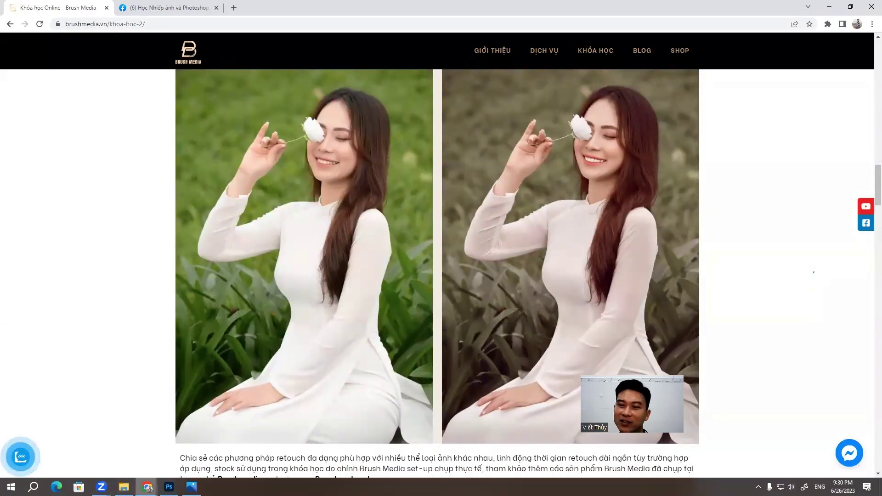
scroll(321, 350, "down", 2)
scroll(372, 334, "up", 3)
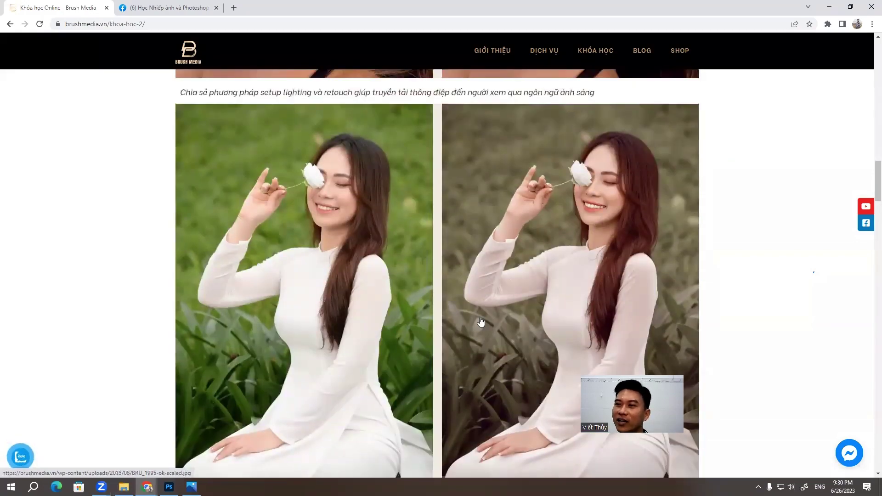
scroll(395, 296, "down", 5)
scroll(467, 291, "down", 3)
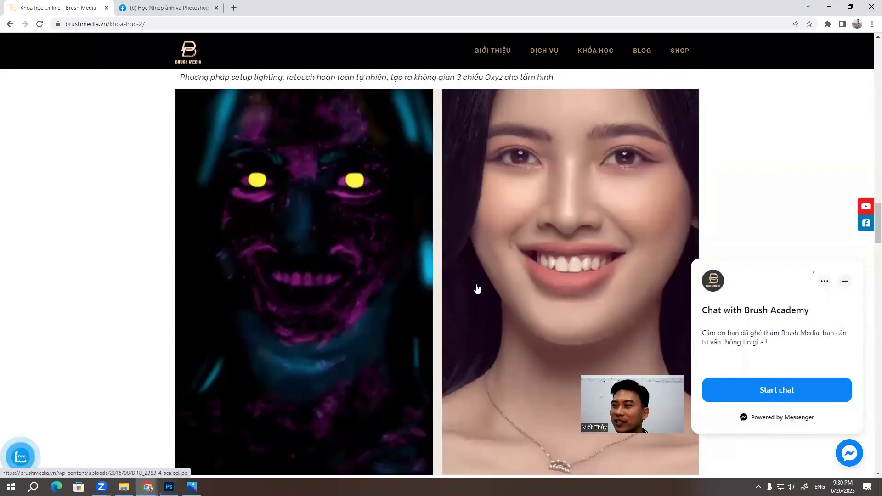
scroll(475, 289, "down", 3)
scroll(449, 315, "down", 2)
scroll(450, 315, "down", 3)
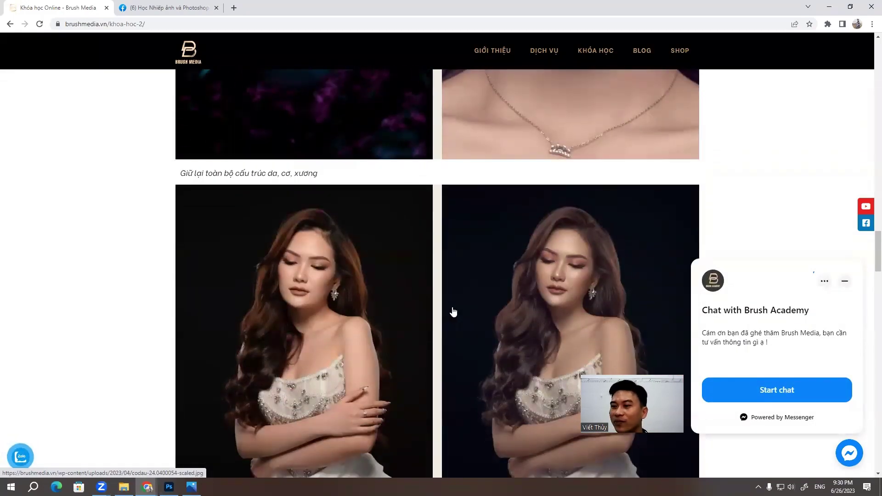
scroll(469, 317, "down", 2)
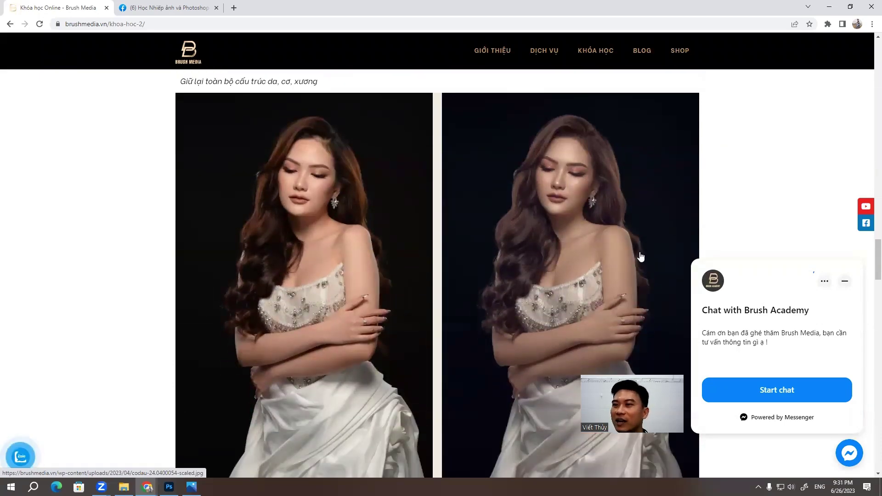
scroll(575, 262, "down", 2)
scroll(511, 269, "down", 6)
scroll(512, 269, "down", 3)
scroll(512, 269, "up", 2)
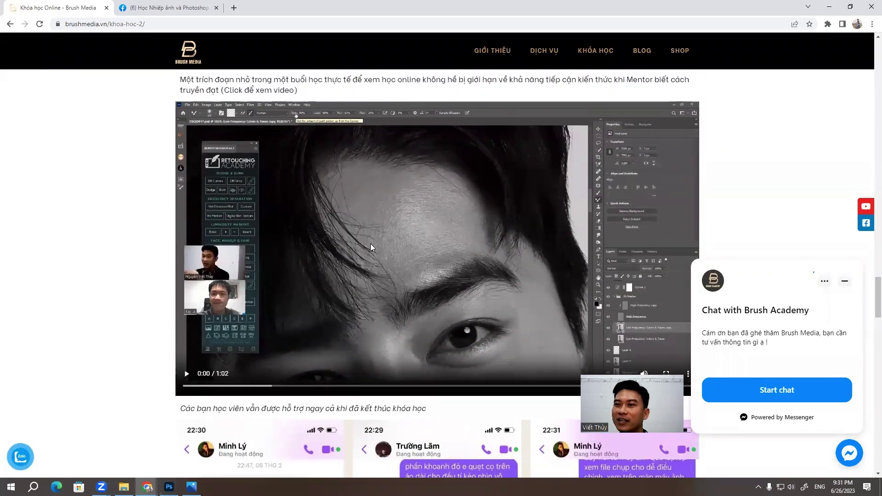
scroll(370, 247, "down", 1)
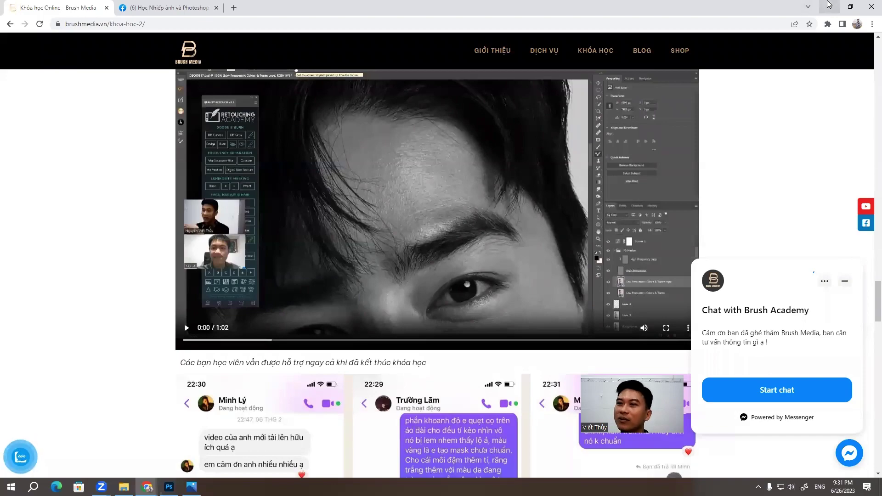
Switch to the Facebook photography group and scroll through its posts
left_click(170, 8)
scroll(158, 270, "down", 3)
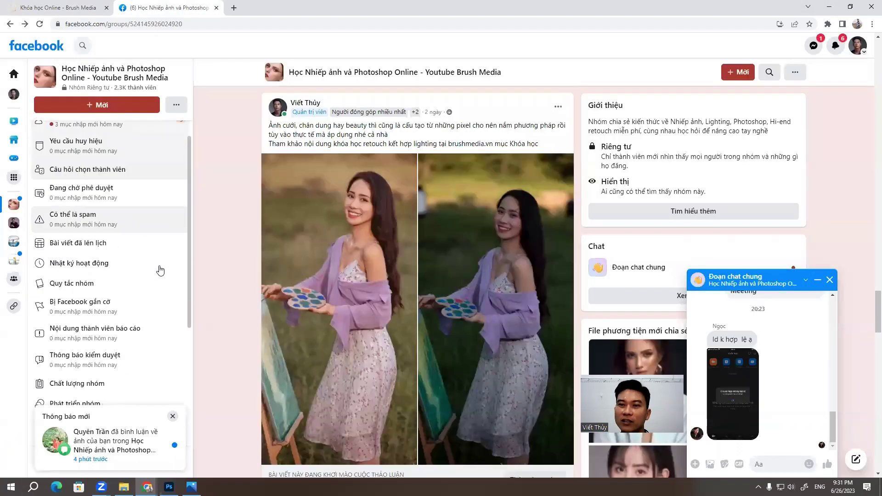
scroll(158, 270, "down", 3)
scroll(157, 269, "up", 6)
scroll(344, 257, "down", 2)
scroll(413, 252, "down", 5)
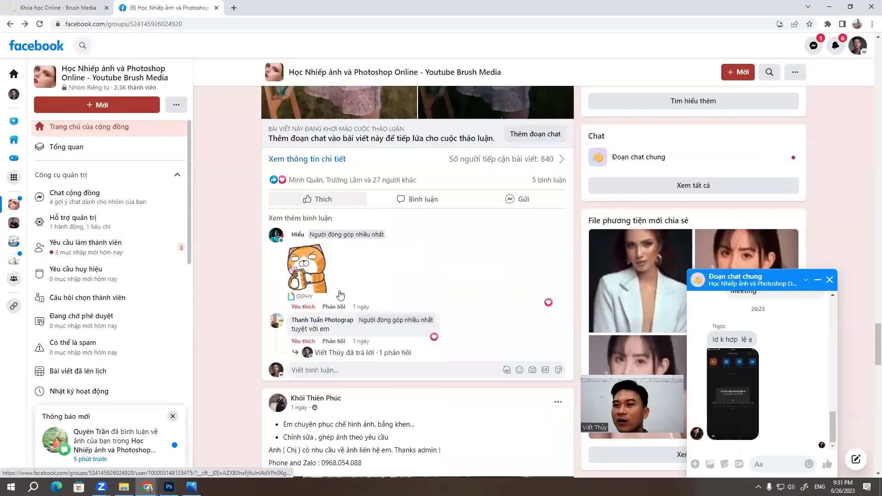
scroll(454, 250, "down", 6)
scroll(455, 249, "up", 4)
scroll(455, 250, "up", 6)
scroll(457, 246, "up", 5)
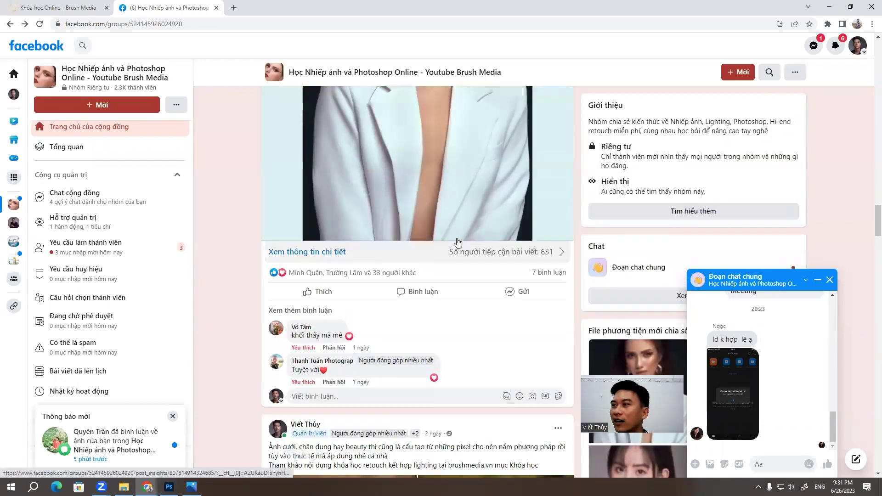
scroll(459, 243, "up", 3)
scroll(463, 234, "up", 3)
scroll(463, 233, "up", 5)
scroll(464, 232, "up", 5)
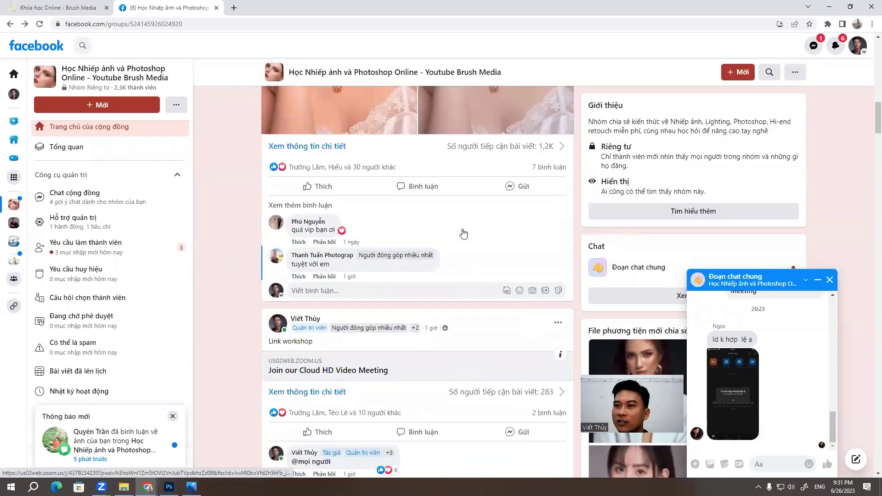
scroll(473, 227, "up", 5)
scroll(487, 218, "up", 5)
scroll(494, 213, "up", 5)
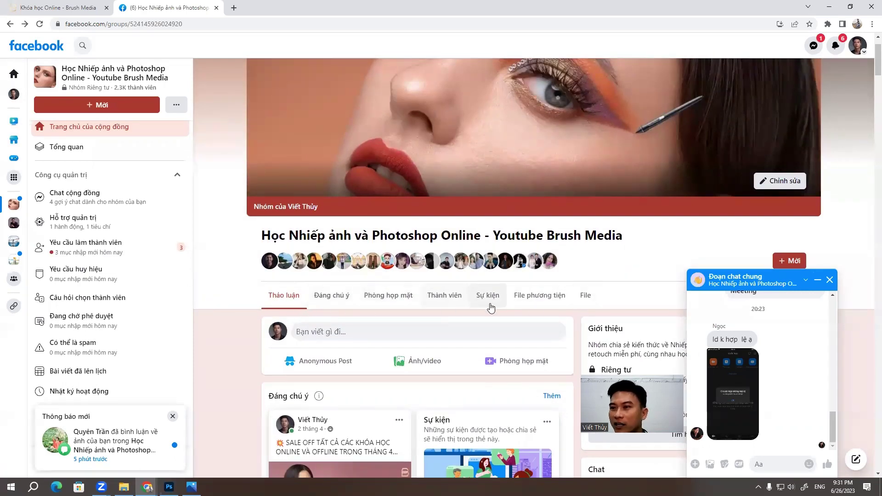
scroll(698, 174, "down", 3)
Check the group's options menu and File tab, then return to the Thảo luận feed
left_click(795, 157)
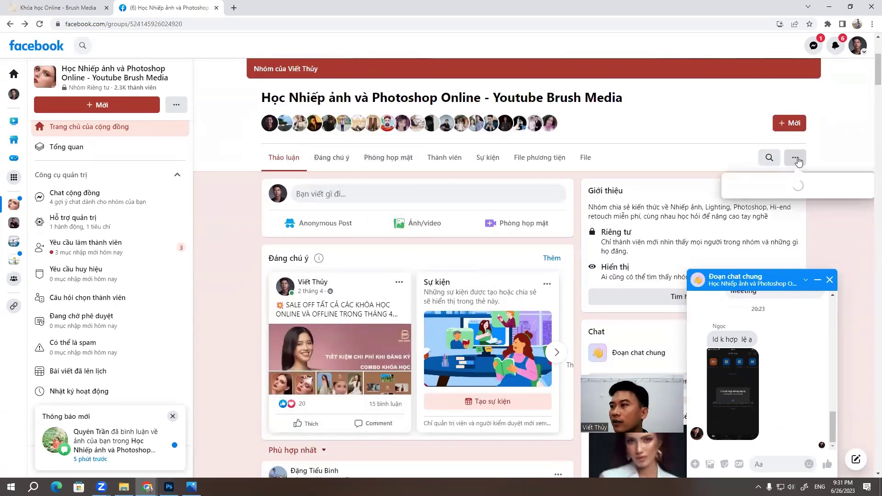
scroll(771, 202, "down", 2)
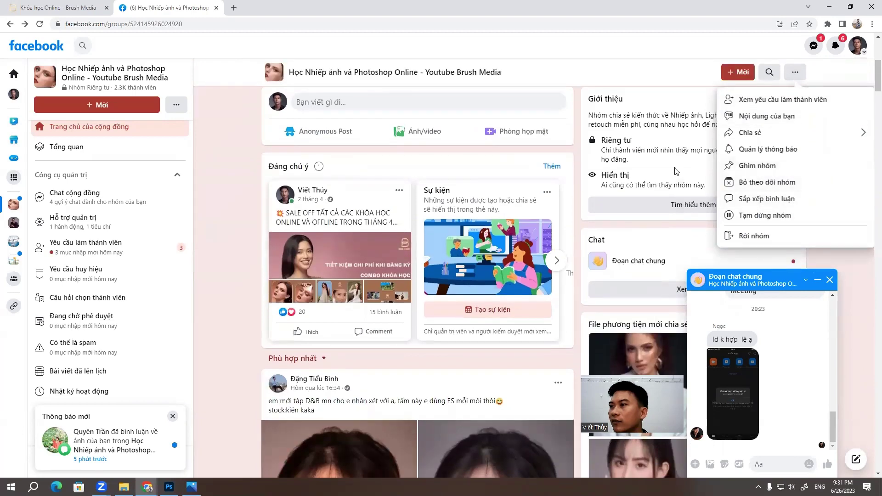
left_click(228, 250)
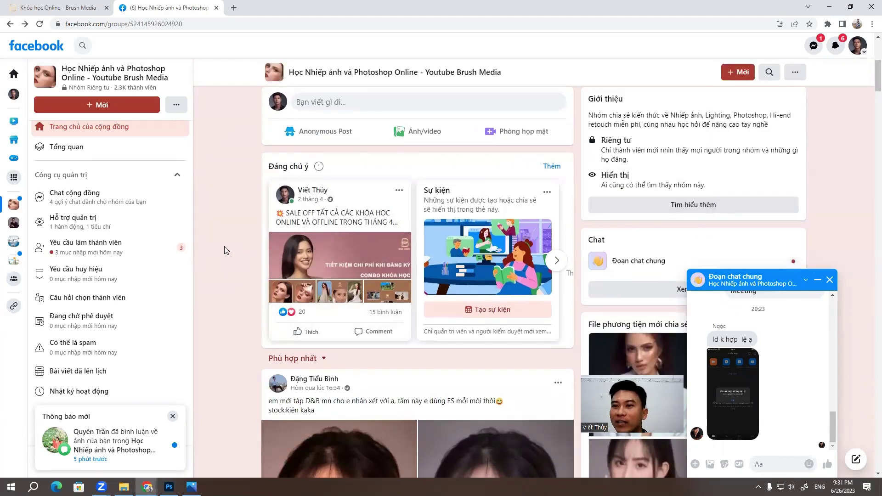
scroll(239, 249, "up", 3)
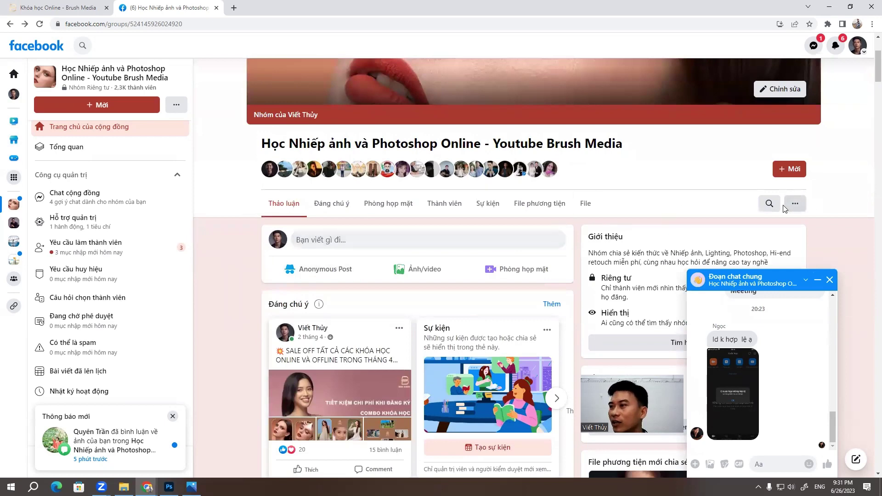
left_click(795, 204)
scroll(803, 224, "down", 2)
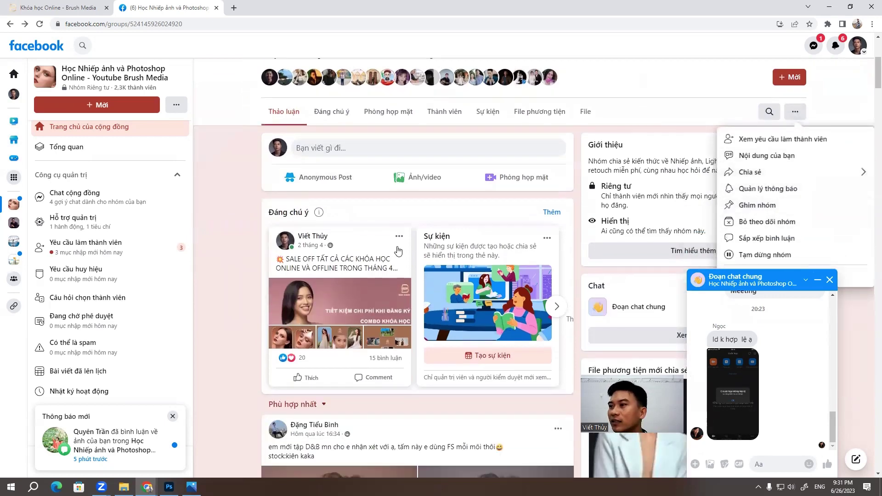
left_click(243, 223)
scroll(244, 223, "up", 2)
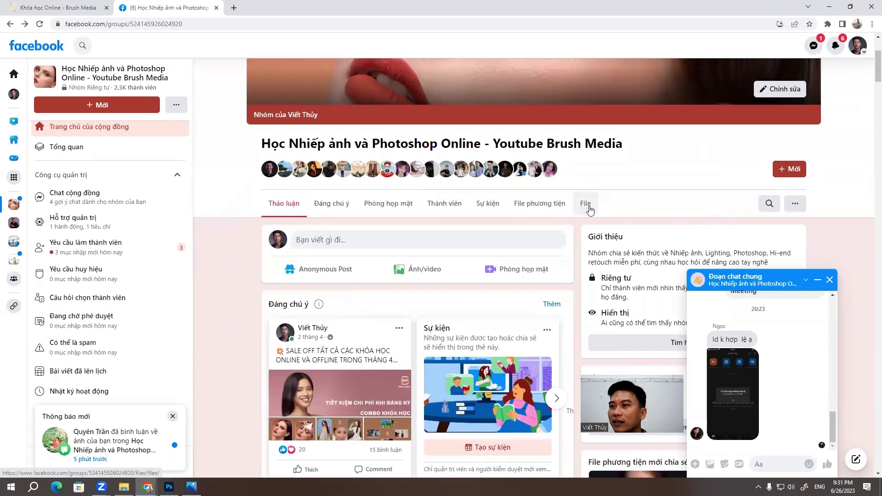
left_click(585, 203)
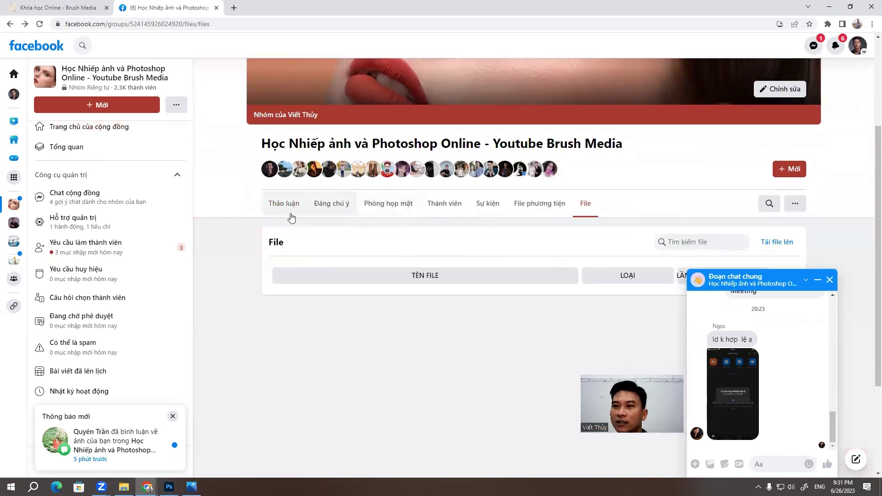
left_click(278, 204)
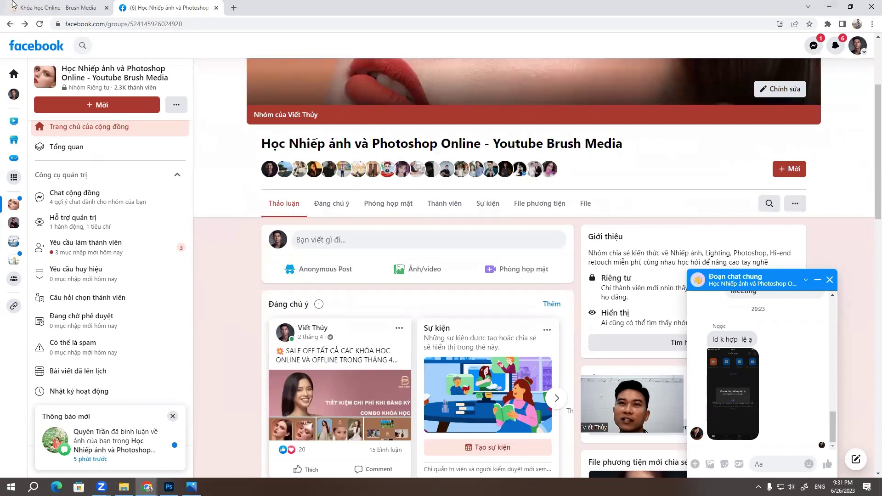
left_click(51, 8)
Minimize Chrome and bring up the _KVZ3594 ws.jpg document in Photoshop
left_click(829, 6)
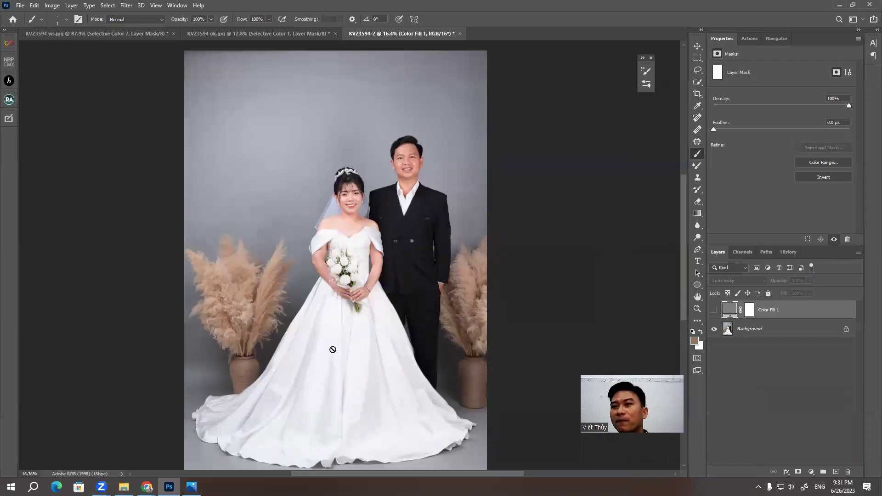
left_click(88, 35)
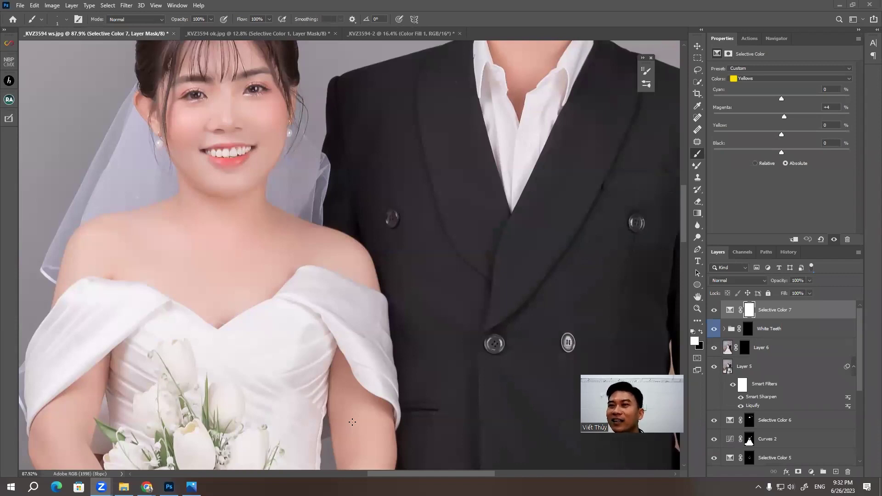
scroll(351, 299, "up", 2)
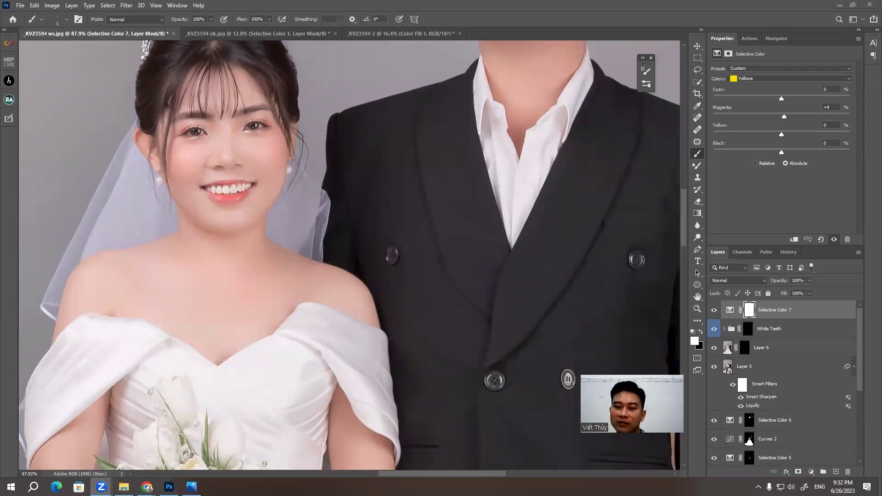
mouse_move(147, 487)
left_click(97, 448)
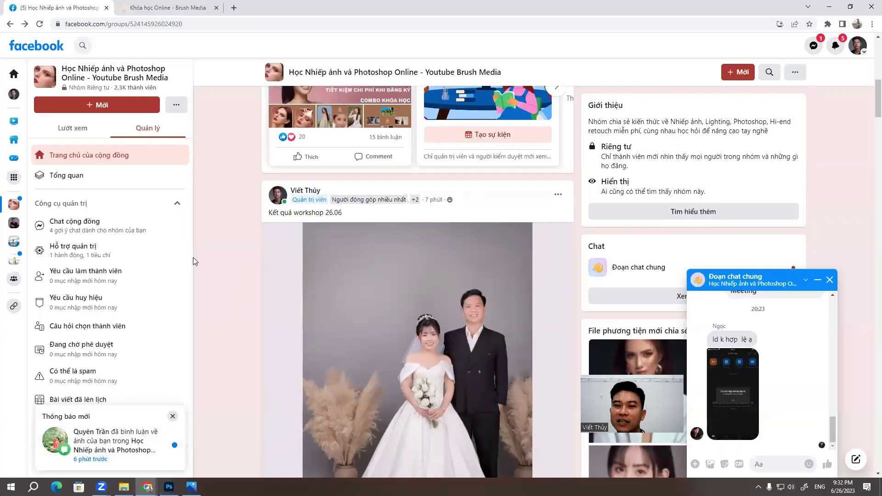
scroll(211, 253, "up", 4)
scroll(229, 245, "up", 3)
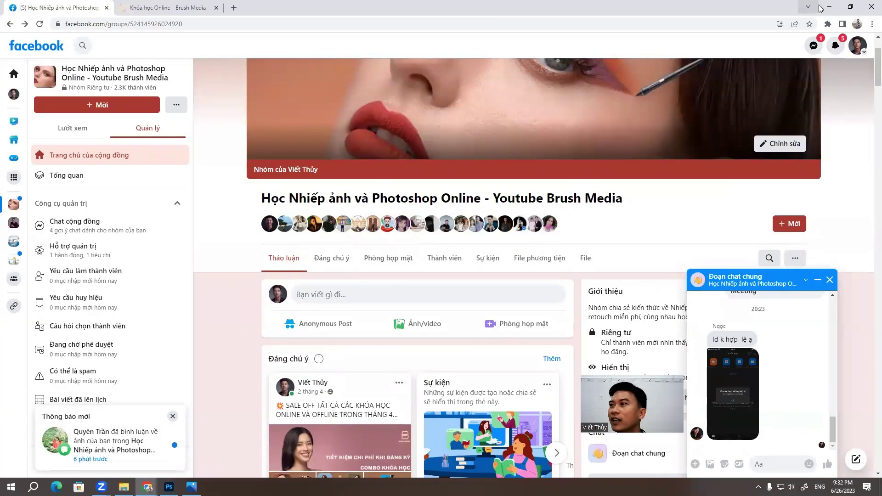
left_click(820, 7)
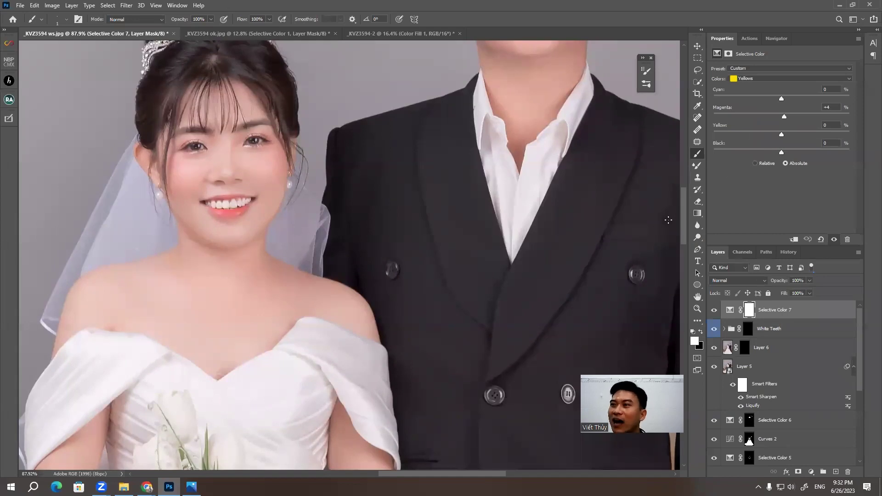
Browse the Actions list, Ultimate Retouch plugin panel and Filter > Retouch4me menu
left_click(751, 36)
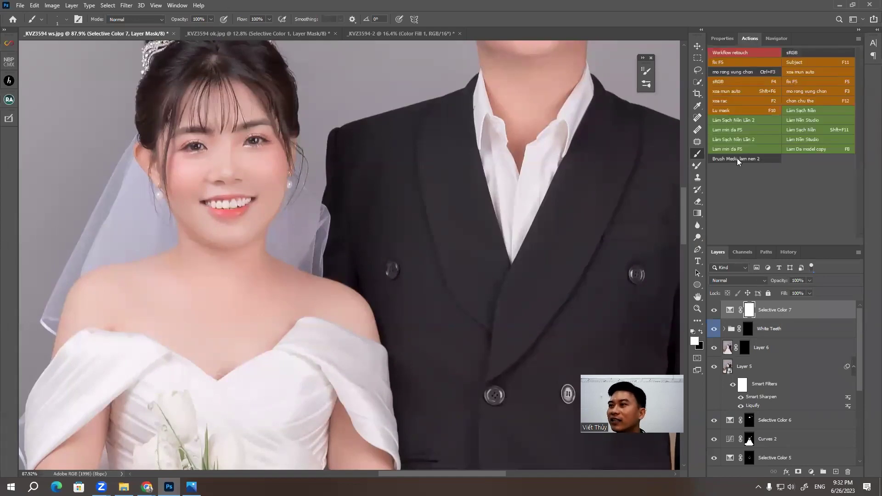
left_click(722, 39)
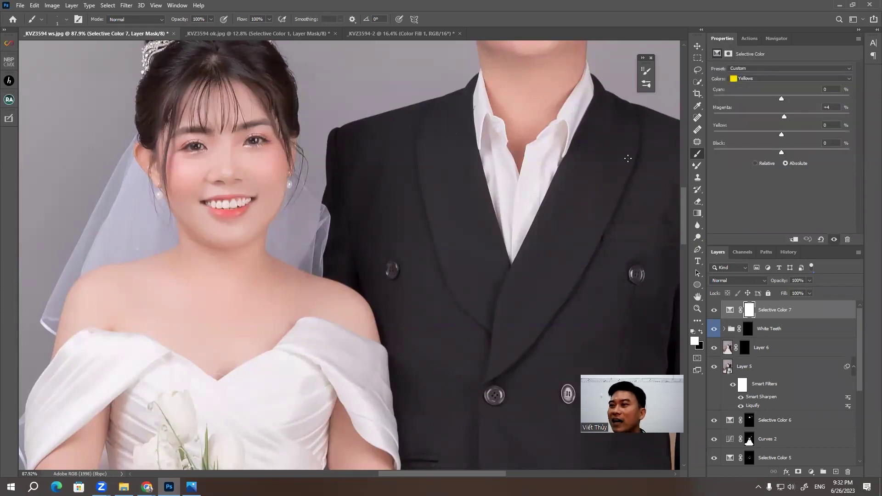
left_click(9, 98)
left_click(9, 83)
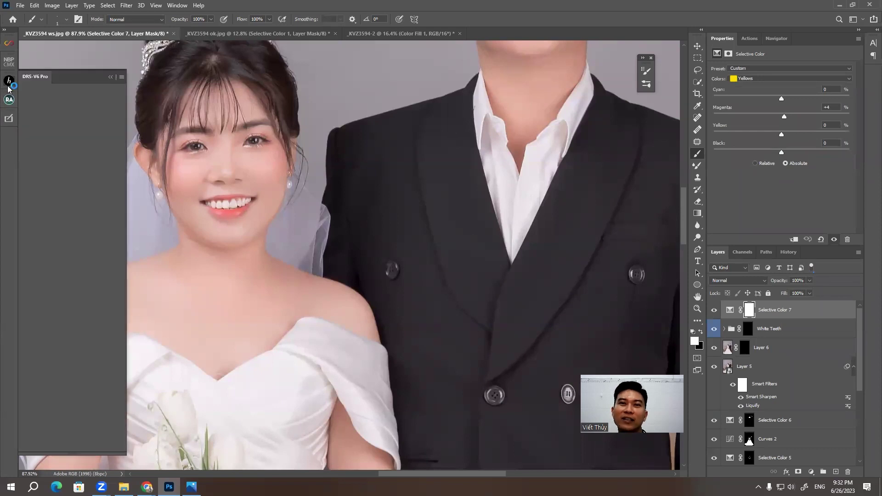
left_click(9, 119)
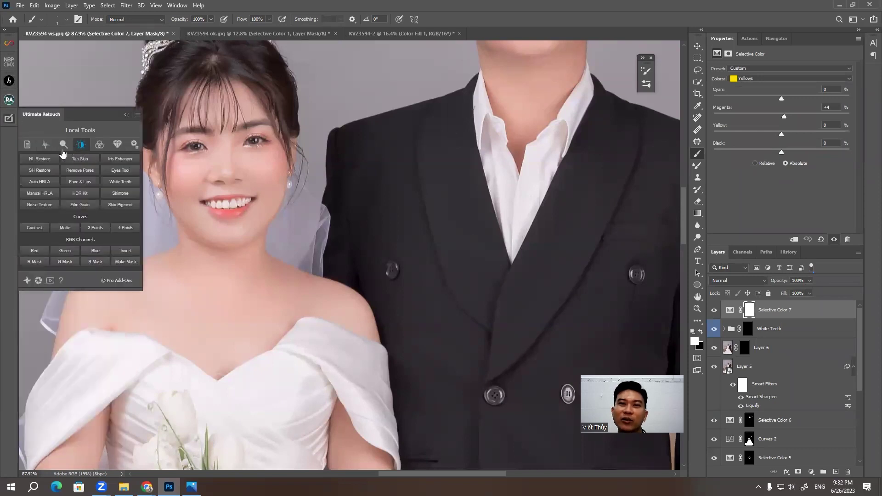
left_click(128, 115)
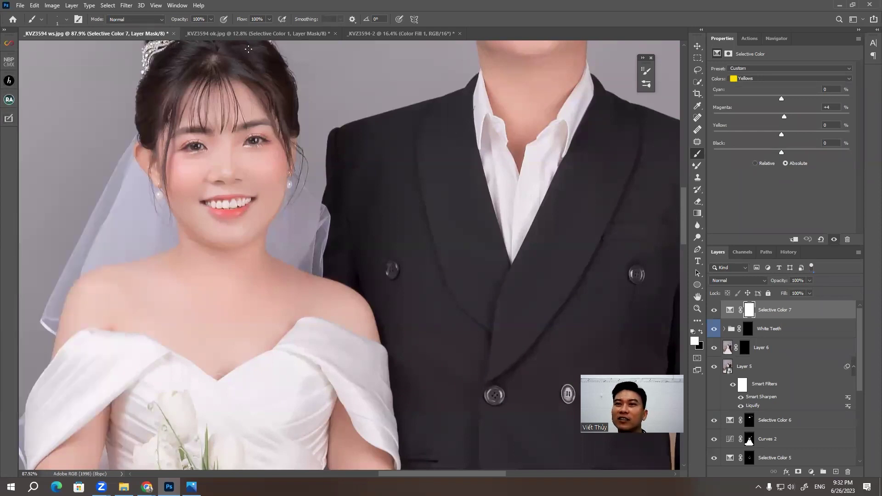
left_click(127, 5)
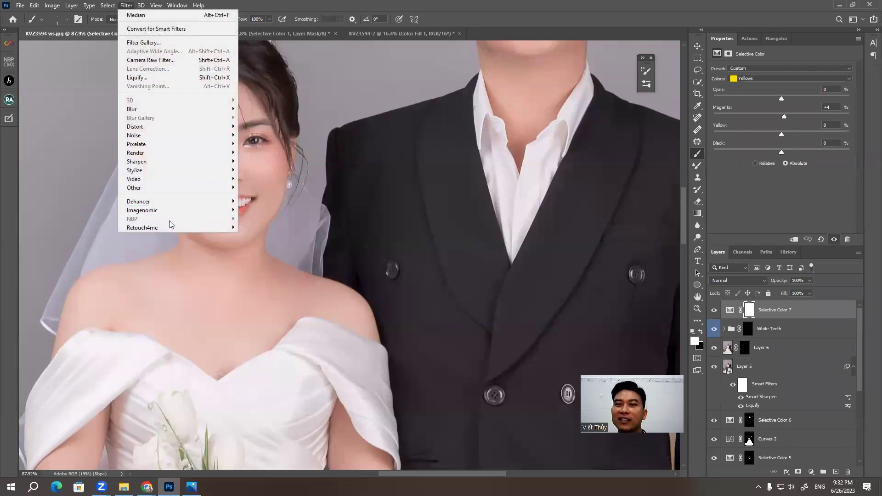
mouse_move(142, 227)
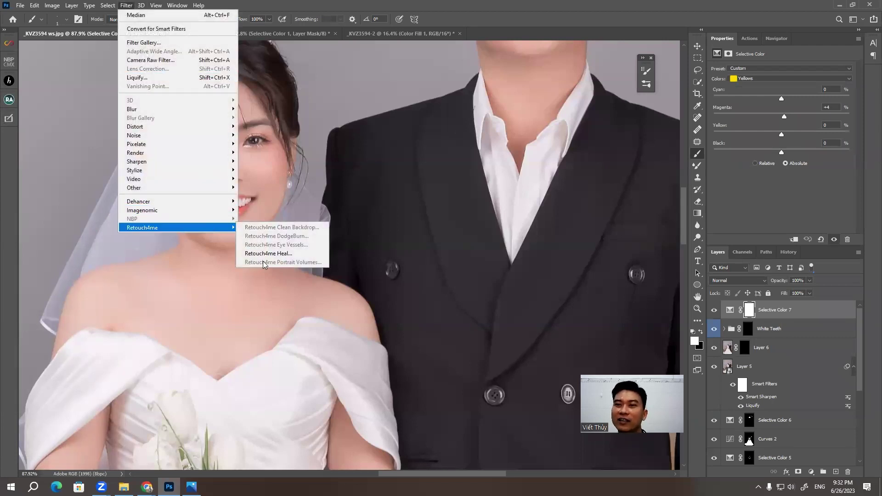
Make the White Teeth group (32% opacity) and its layer mask active
left_click(777, 332)
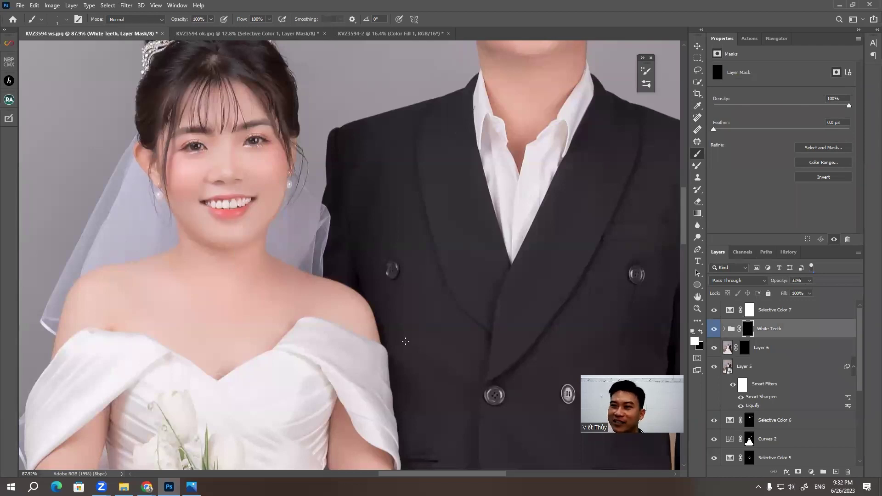
scroll(405, 341, "up", 1)
scroll(409, 338, "up", 2)
scroll(416, 330, "up", 3)
scroll(422, 326, "up", 5)
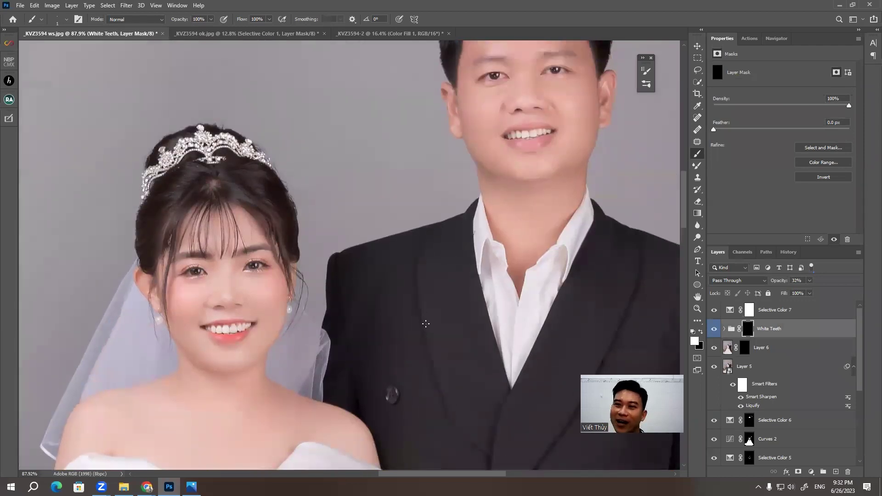
scroll(368, 395, "up", 2)
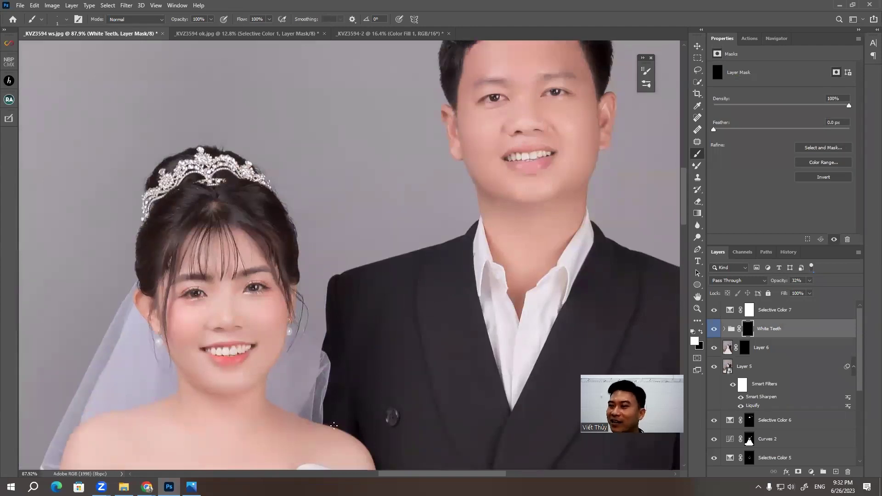